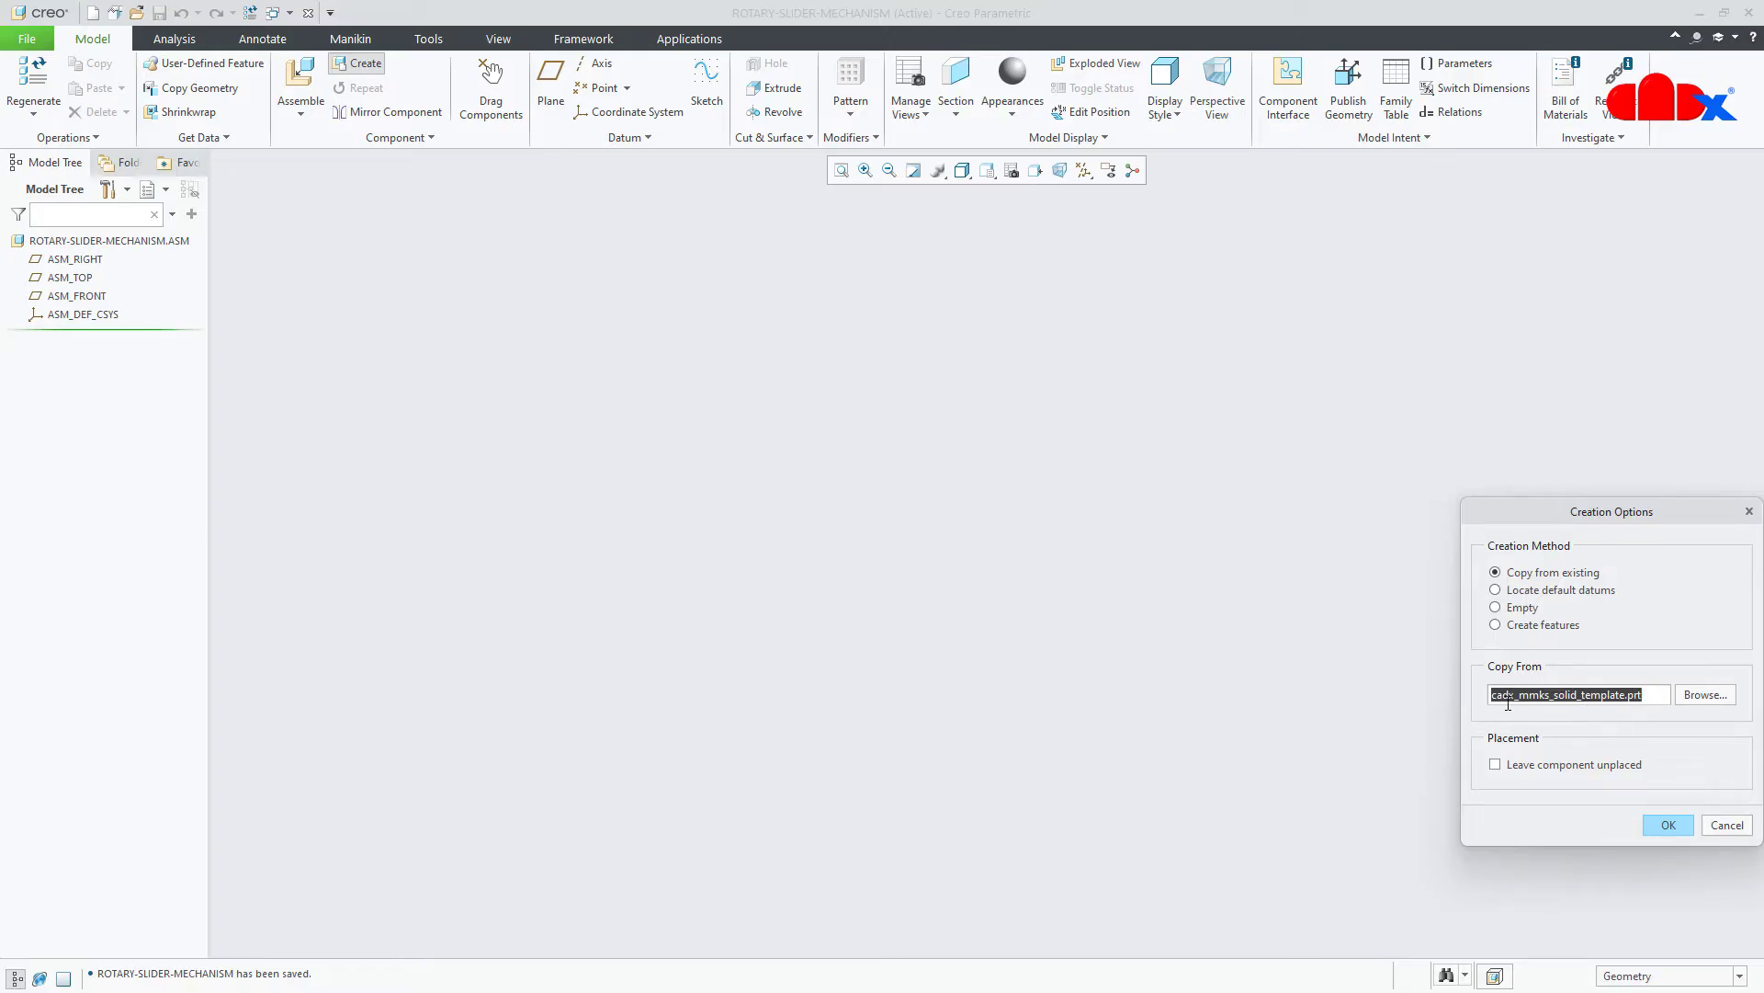
# Create the P1 part from cadx_mmks_solid_template.prt and place it in the assembly with the Default constraint.
pyautogui.click(1668, 822)
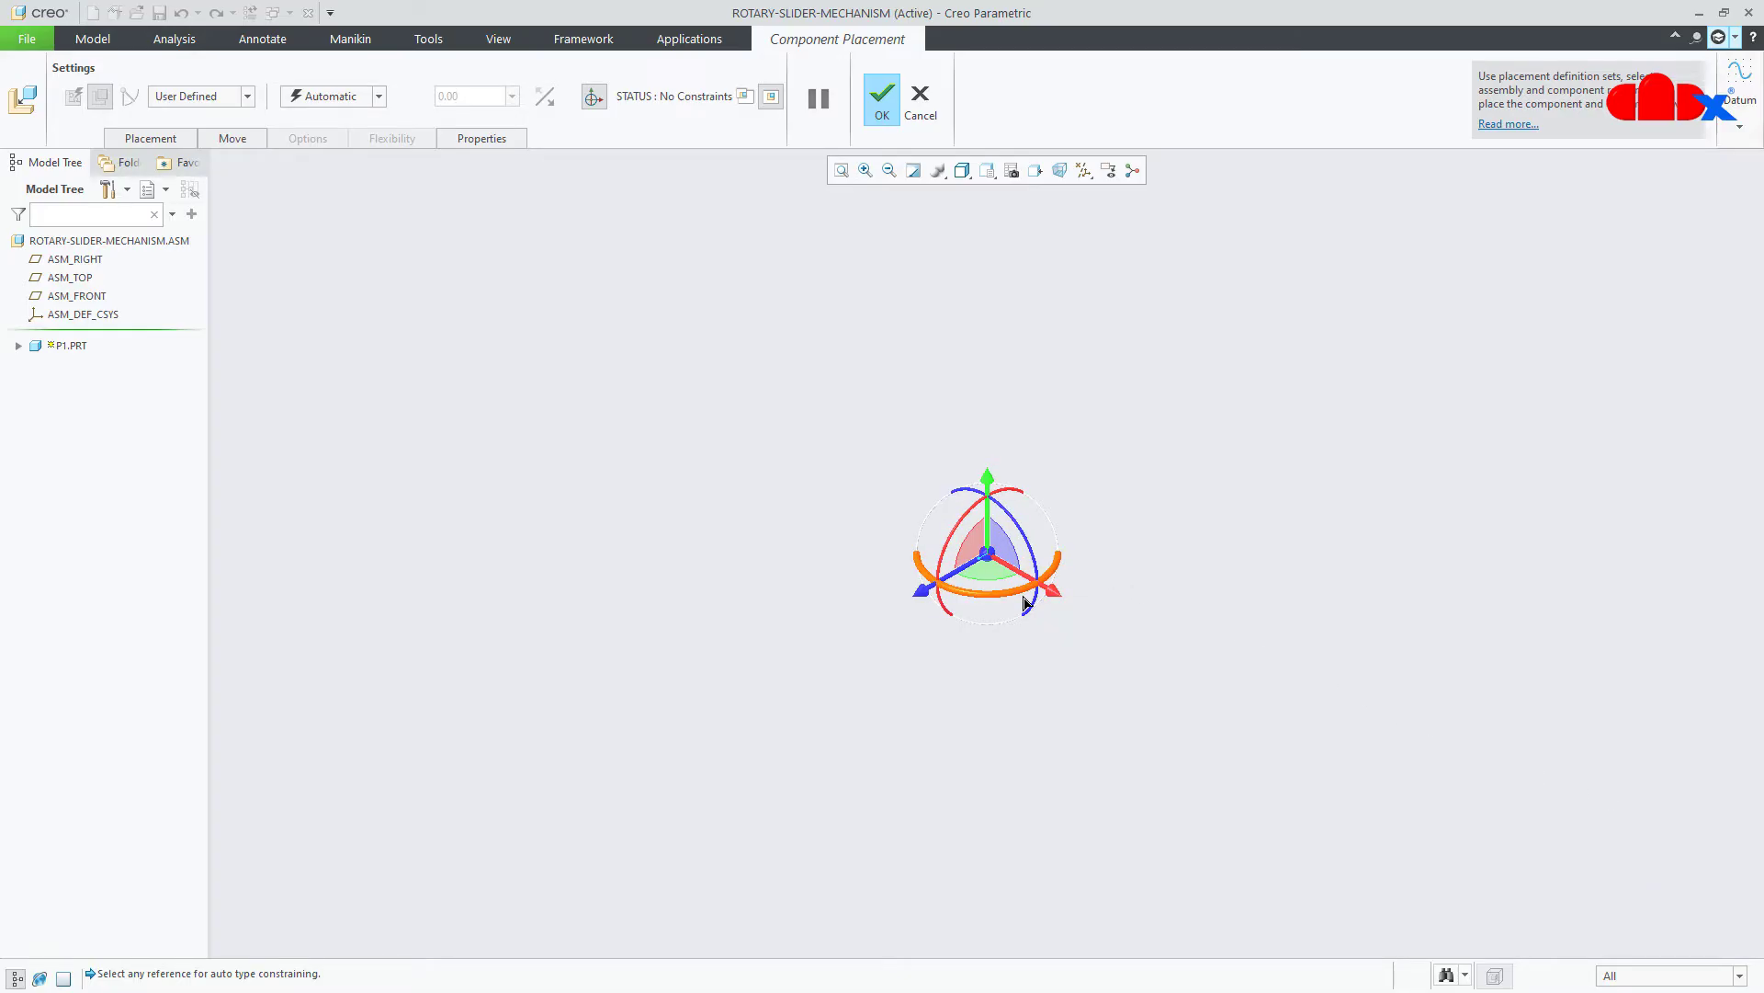
pyautogui.click(379, 95)
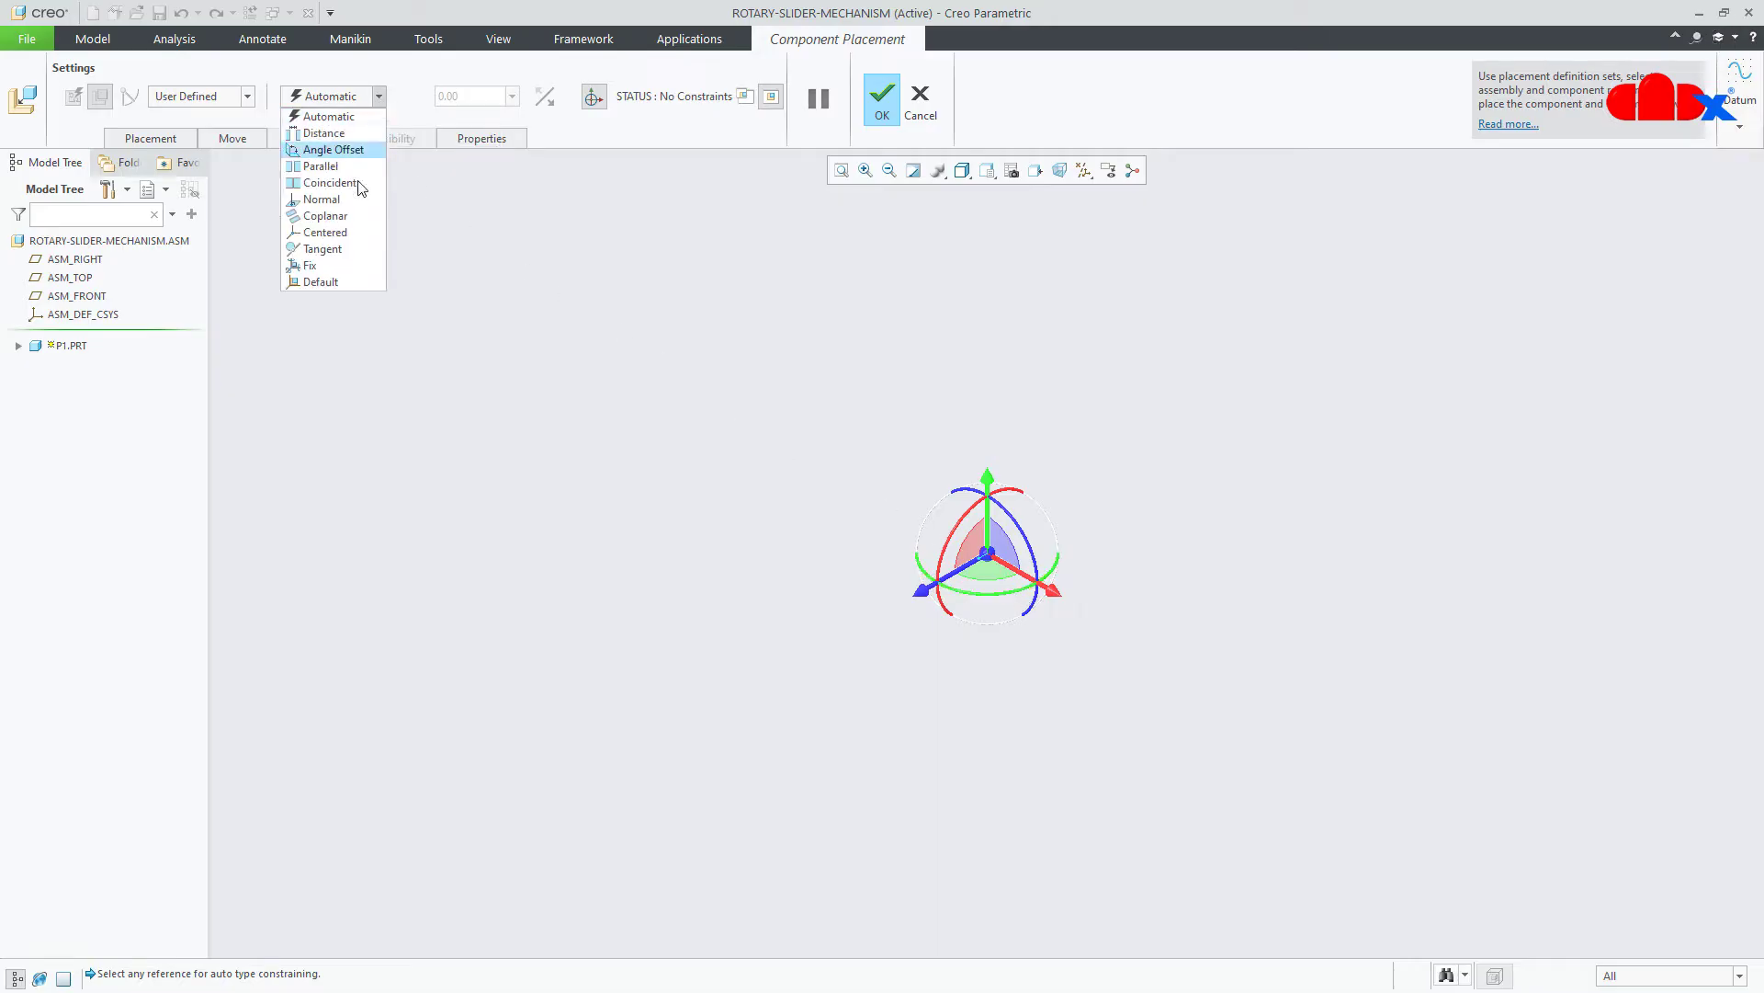
pyautogui.click(333, 286)
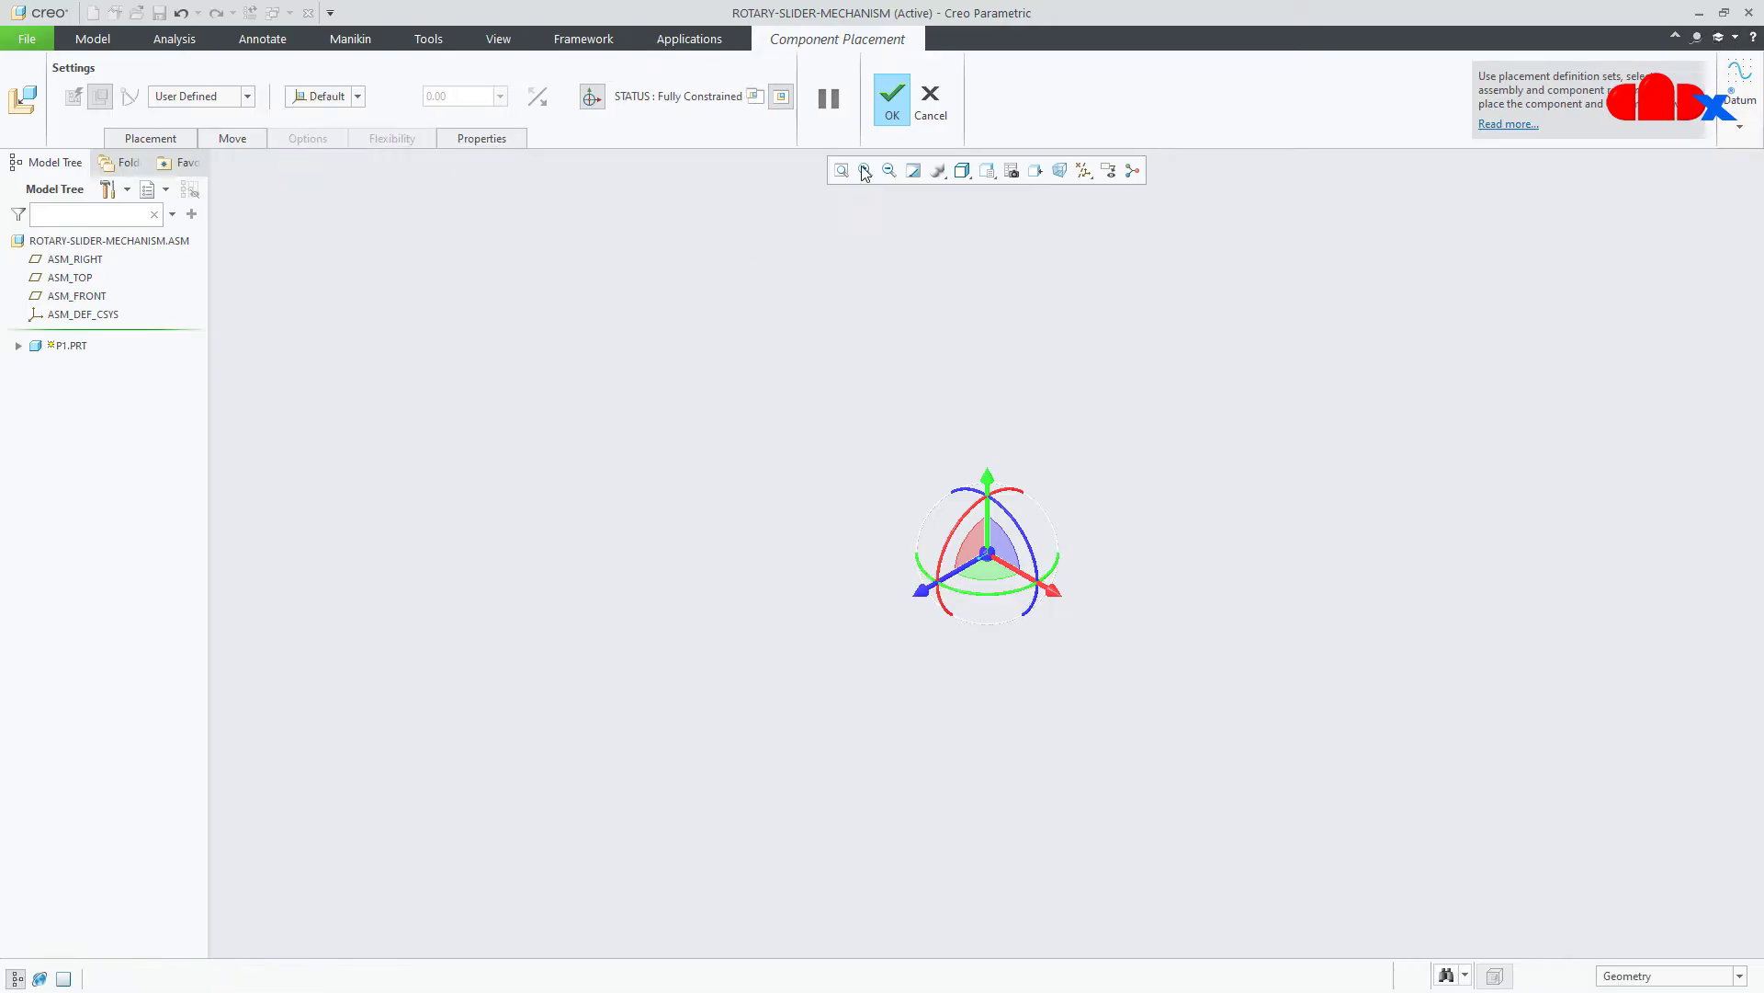
pyautogui.click(891, 101)
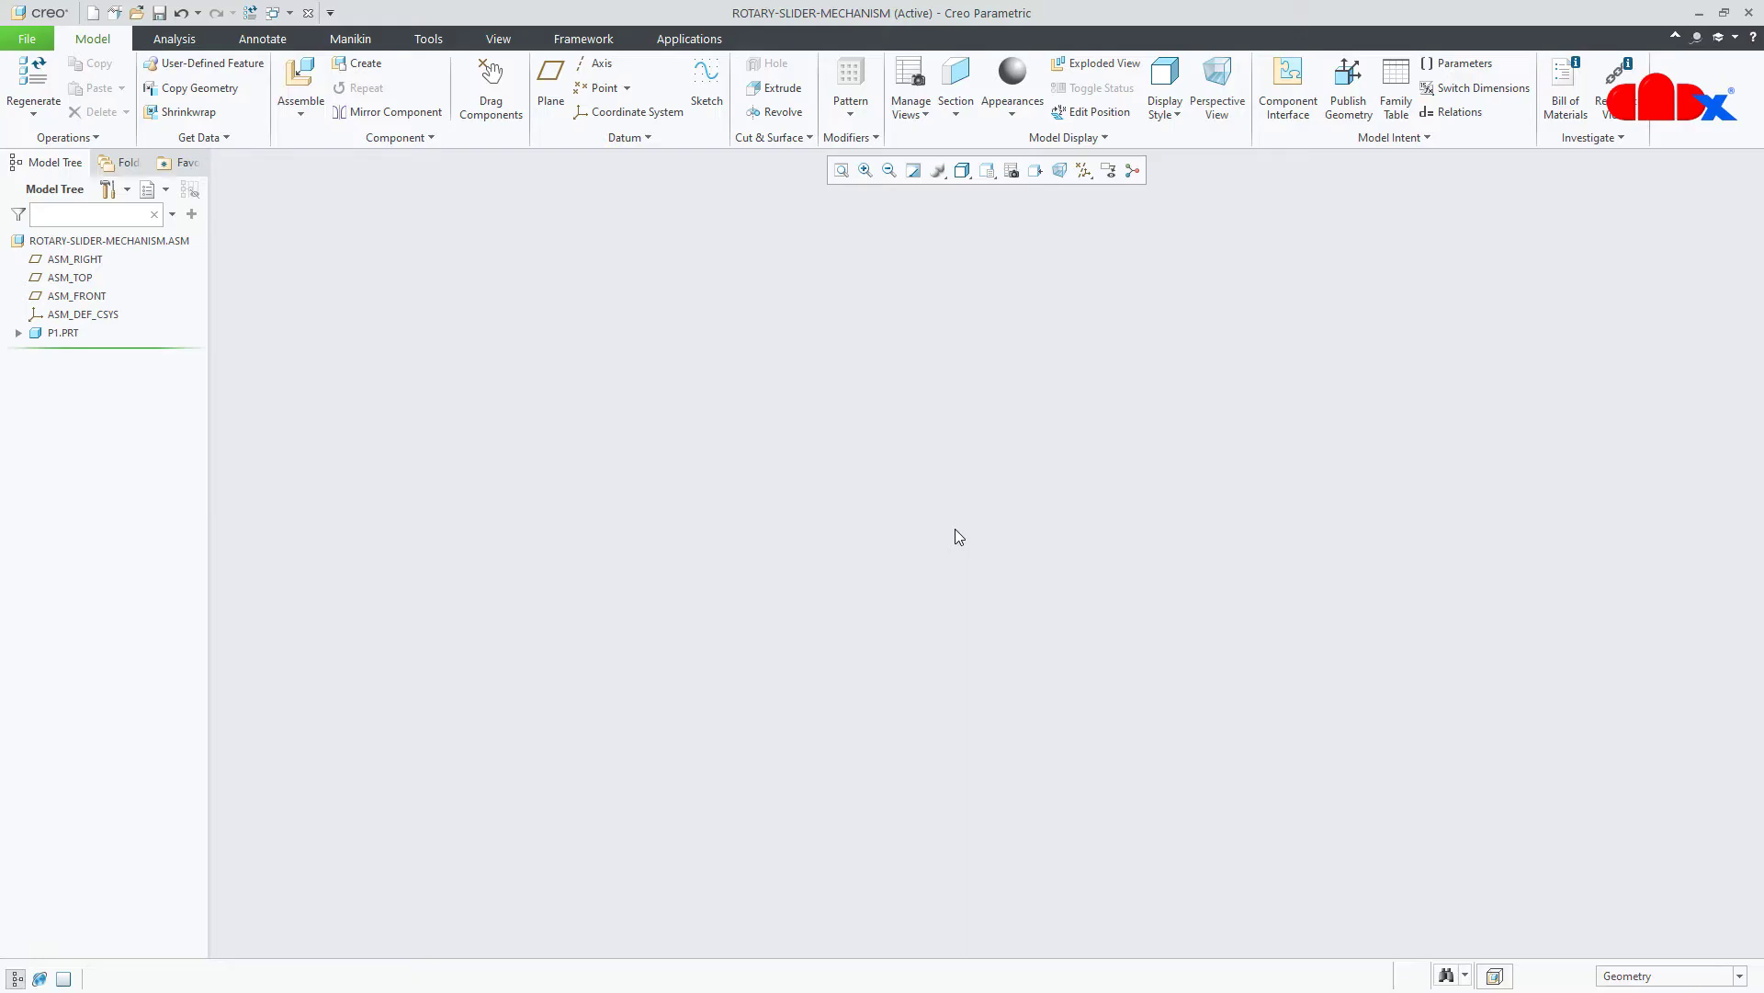
# Activate P1.PRT for editing in the assembly and show all datum axes, points, coordinate systems and planes.
pyautogui.click(63, 335)
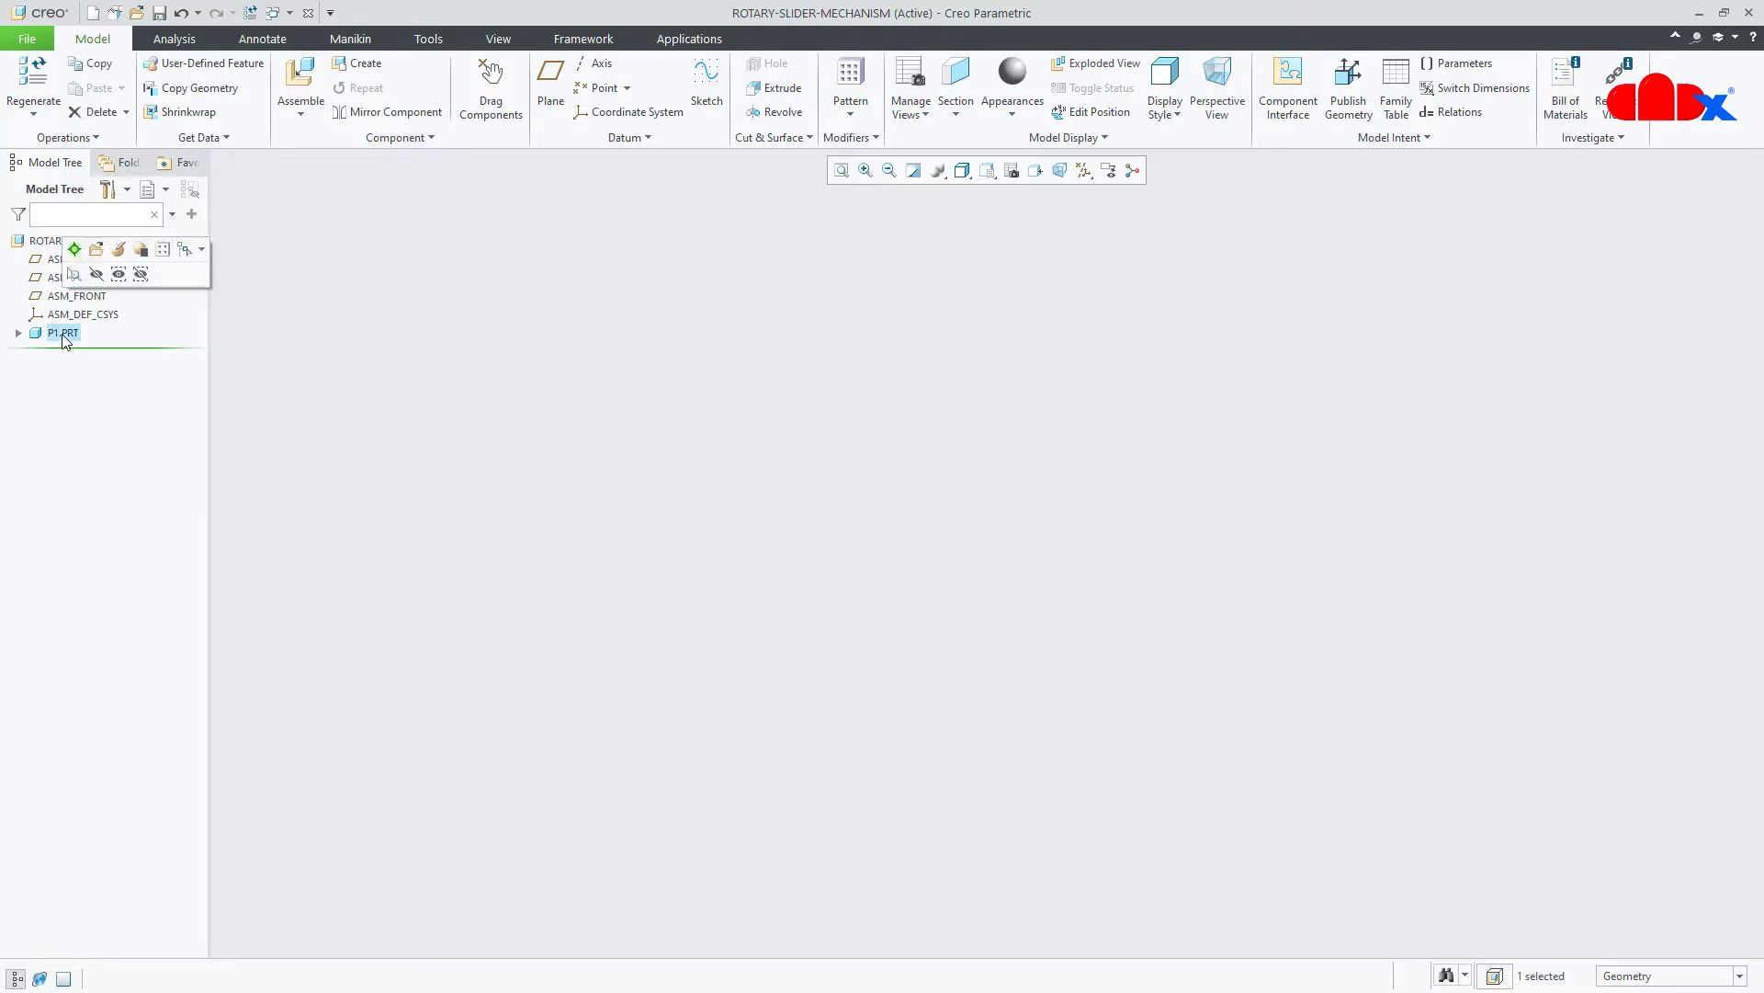
pyautogui.click(75, 249)
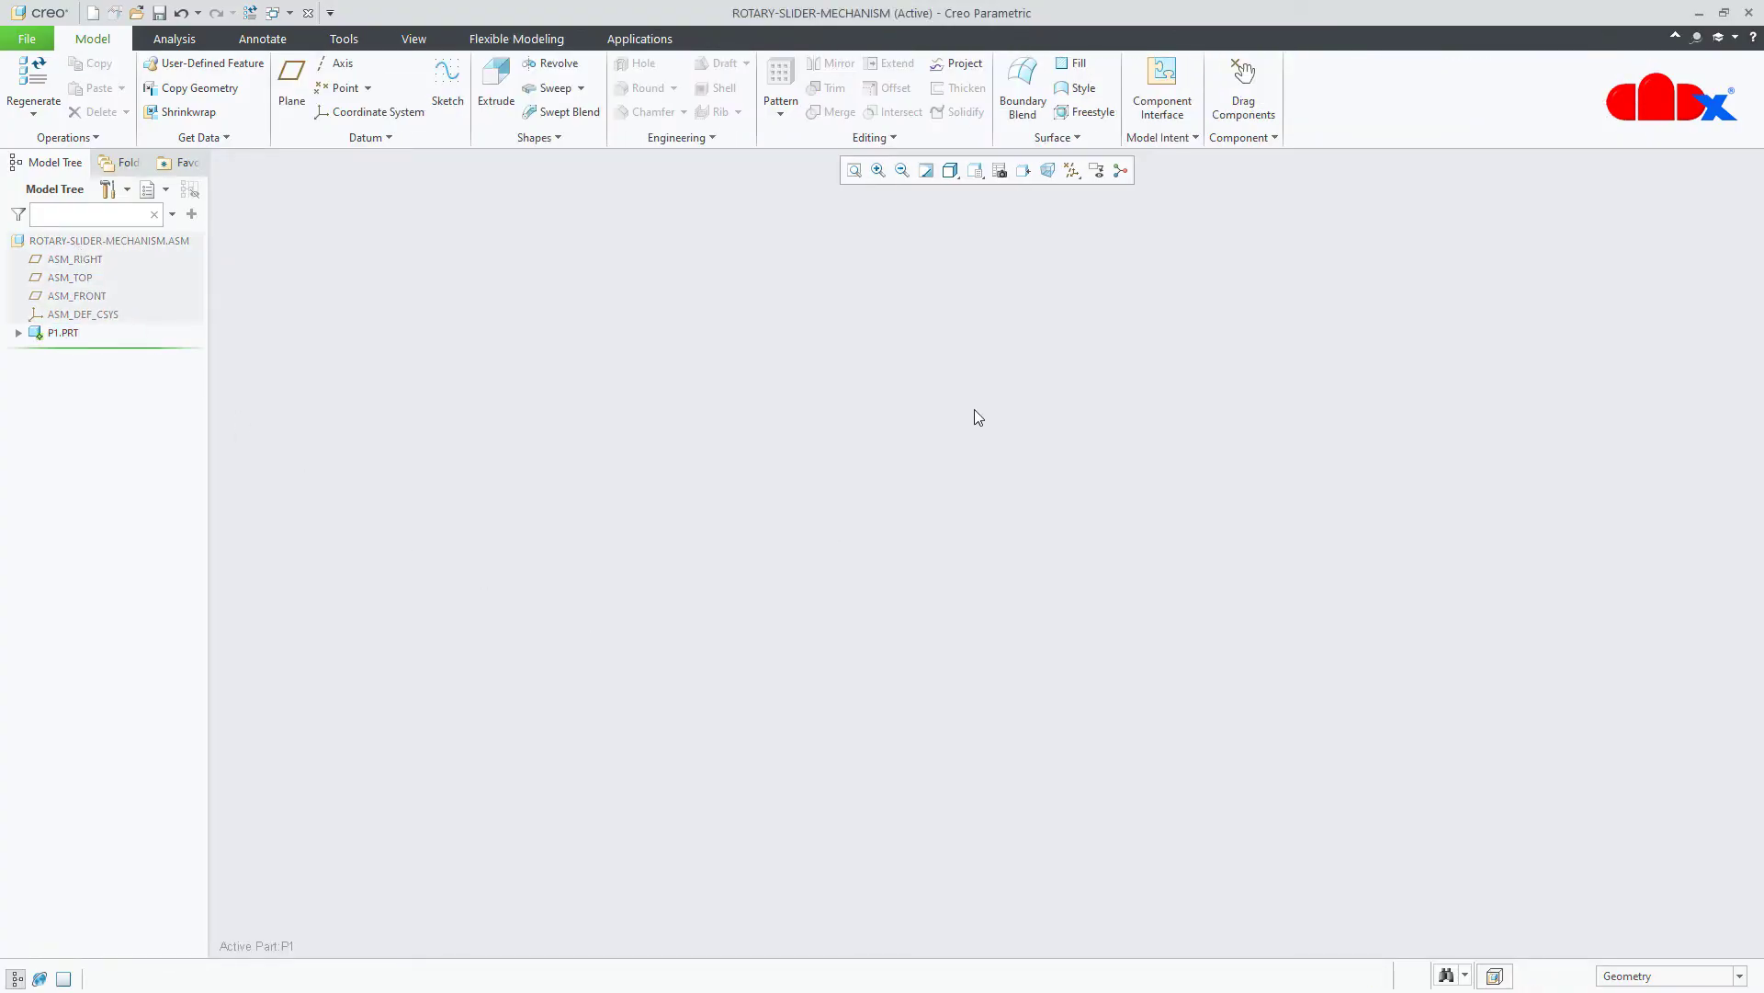
pyautogui.click(1072, 171)
pyautogui.click(1072, 193)
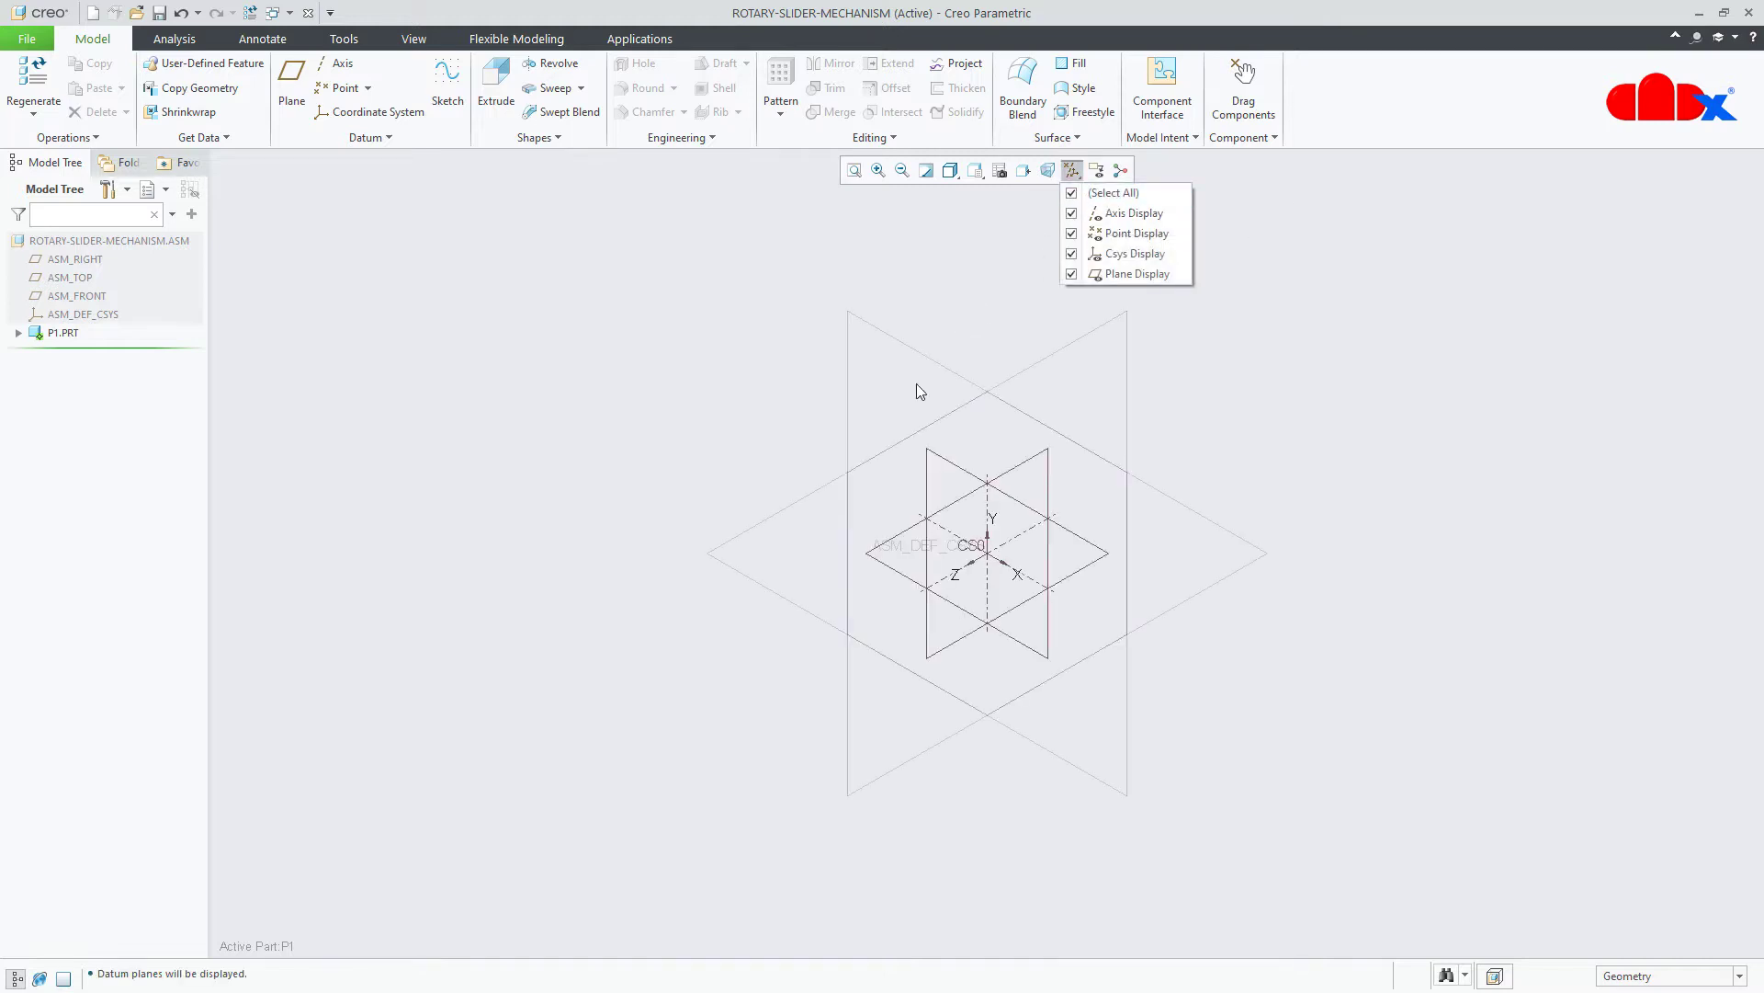
pyautogui.click(706, 663)
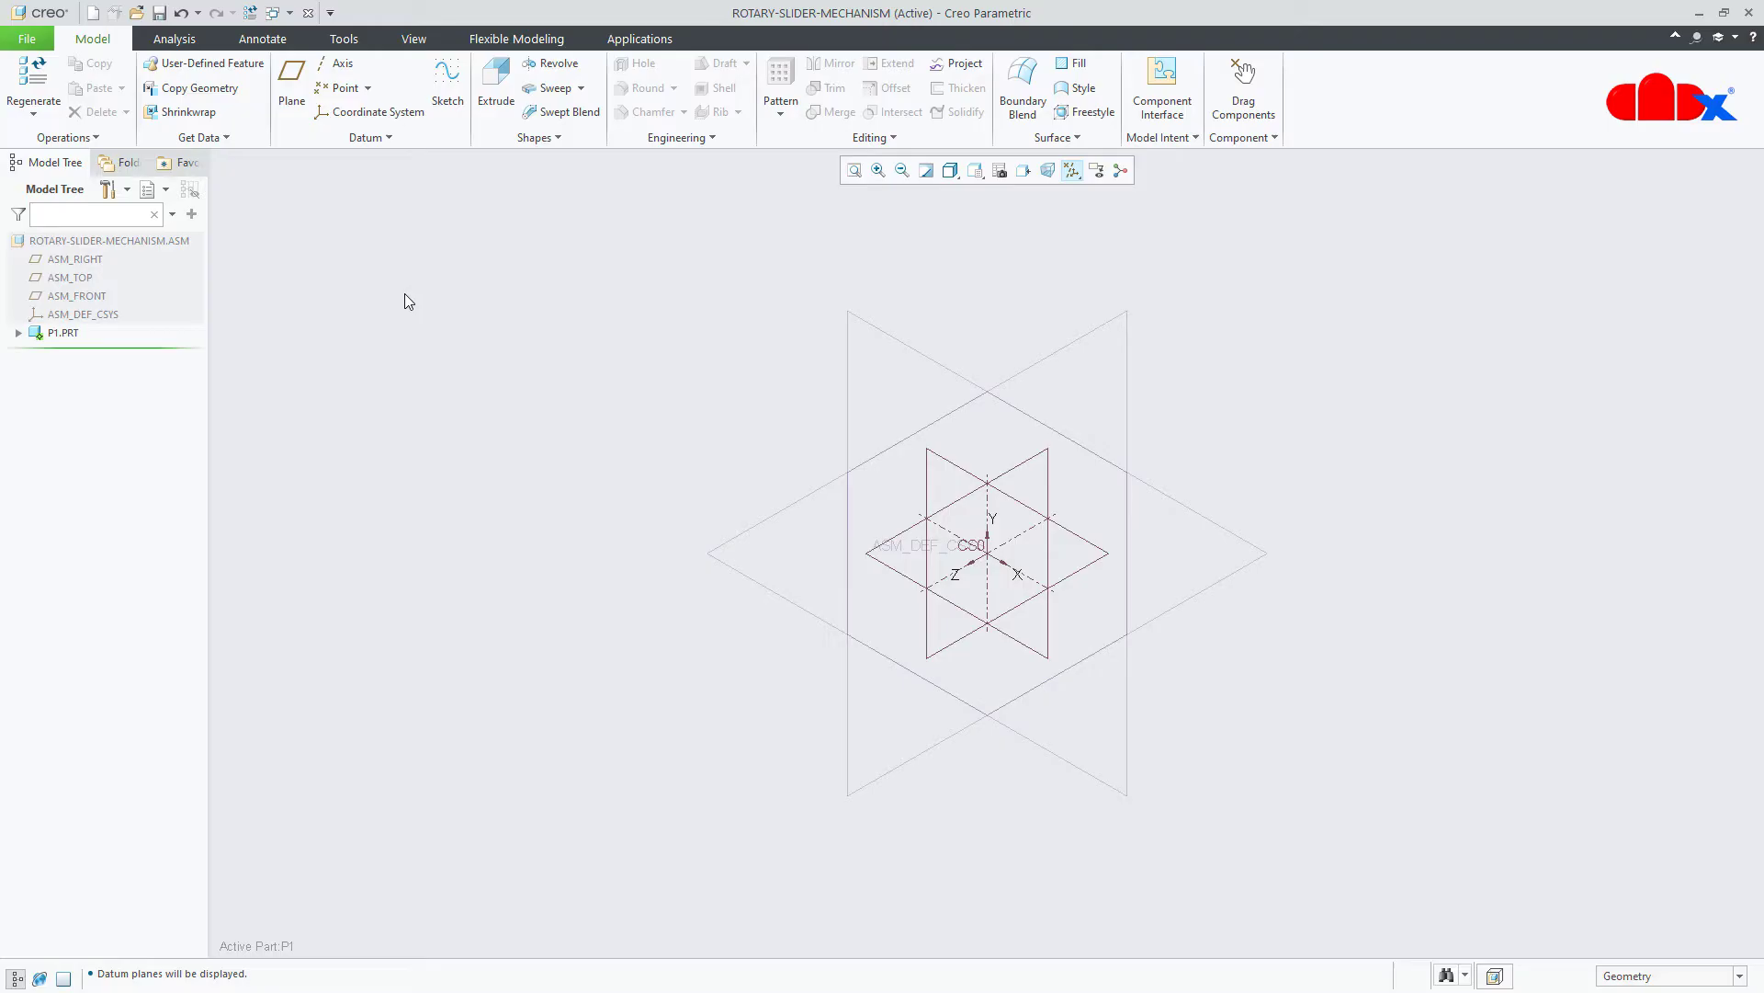
# For a new Extrude, sketch a center rectangle about 330 by 130 mm around the origin on P1's TOP plane.
pyautogui.click(498, 92)
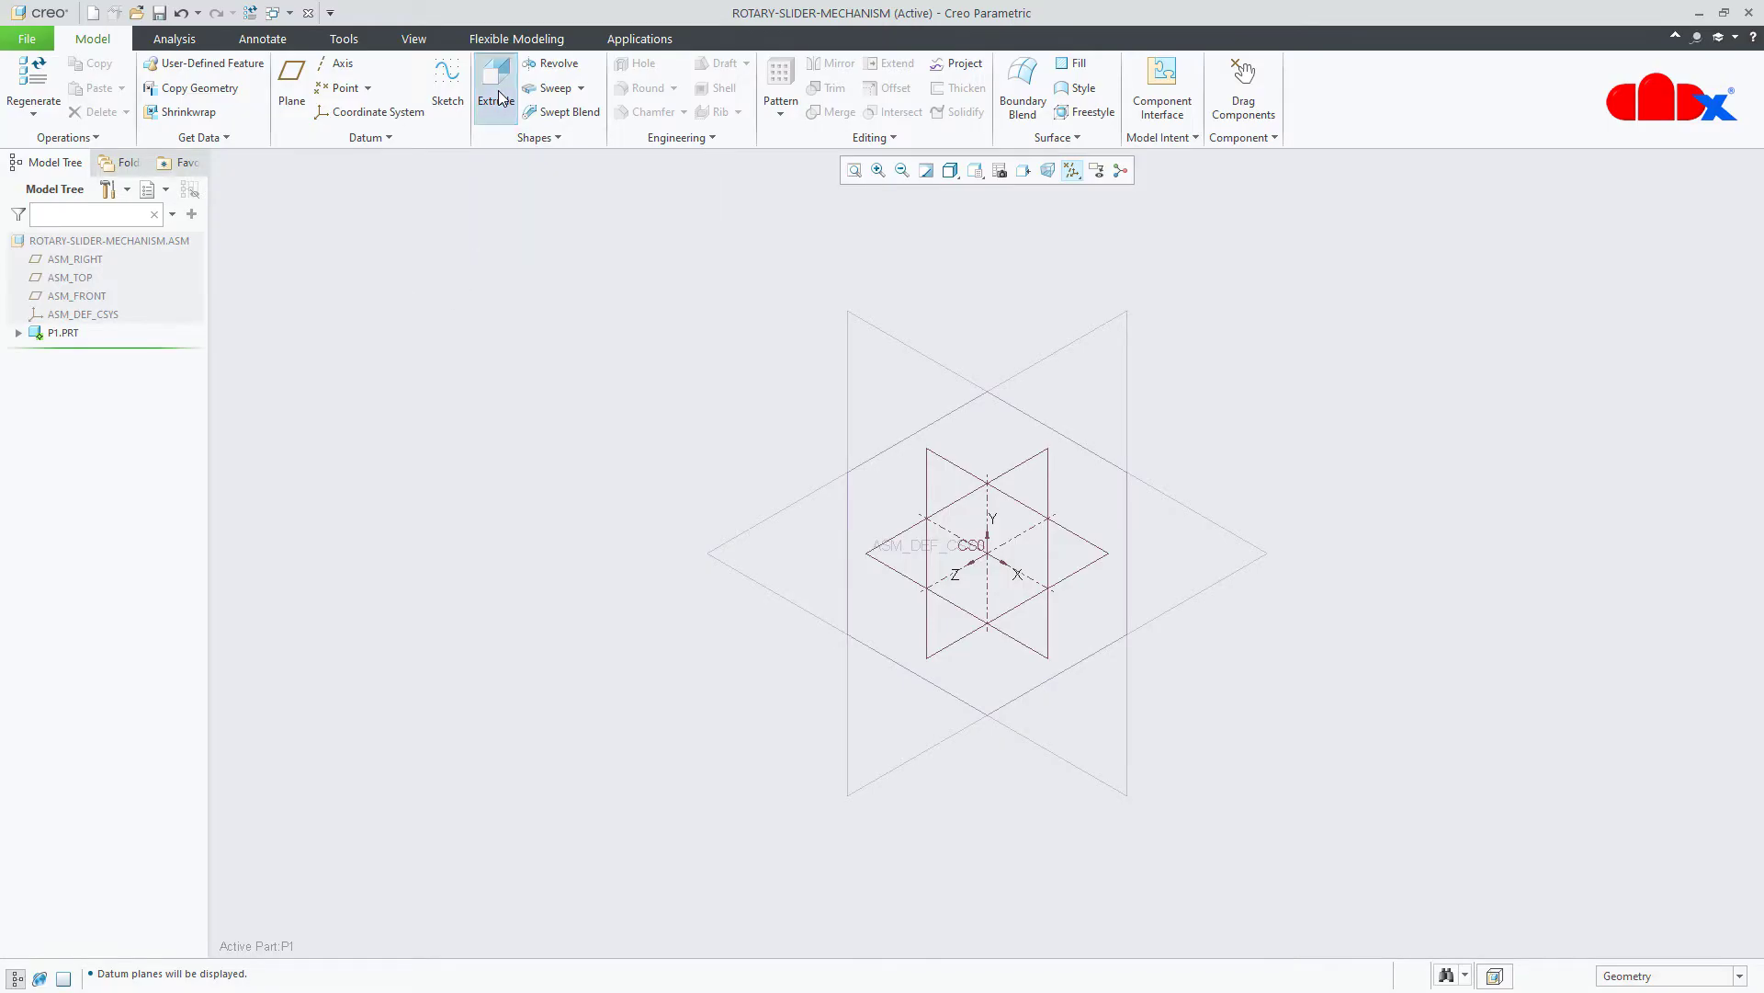
pyautogui.click(16, 334)
pyautogui.click(75, 388)
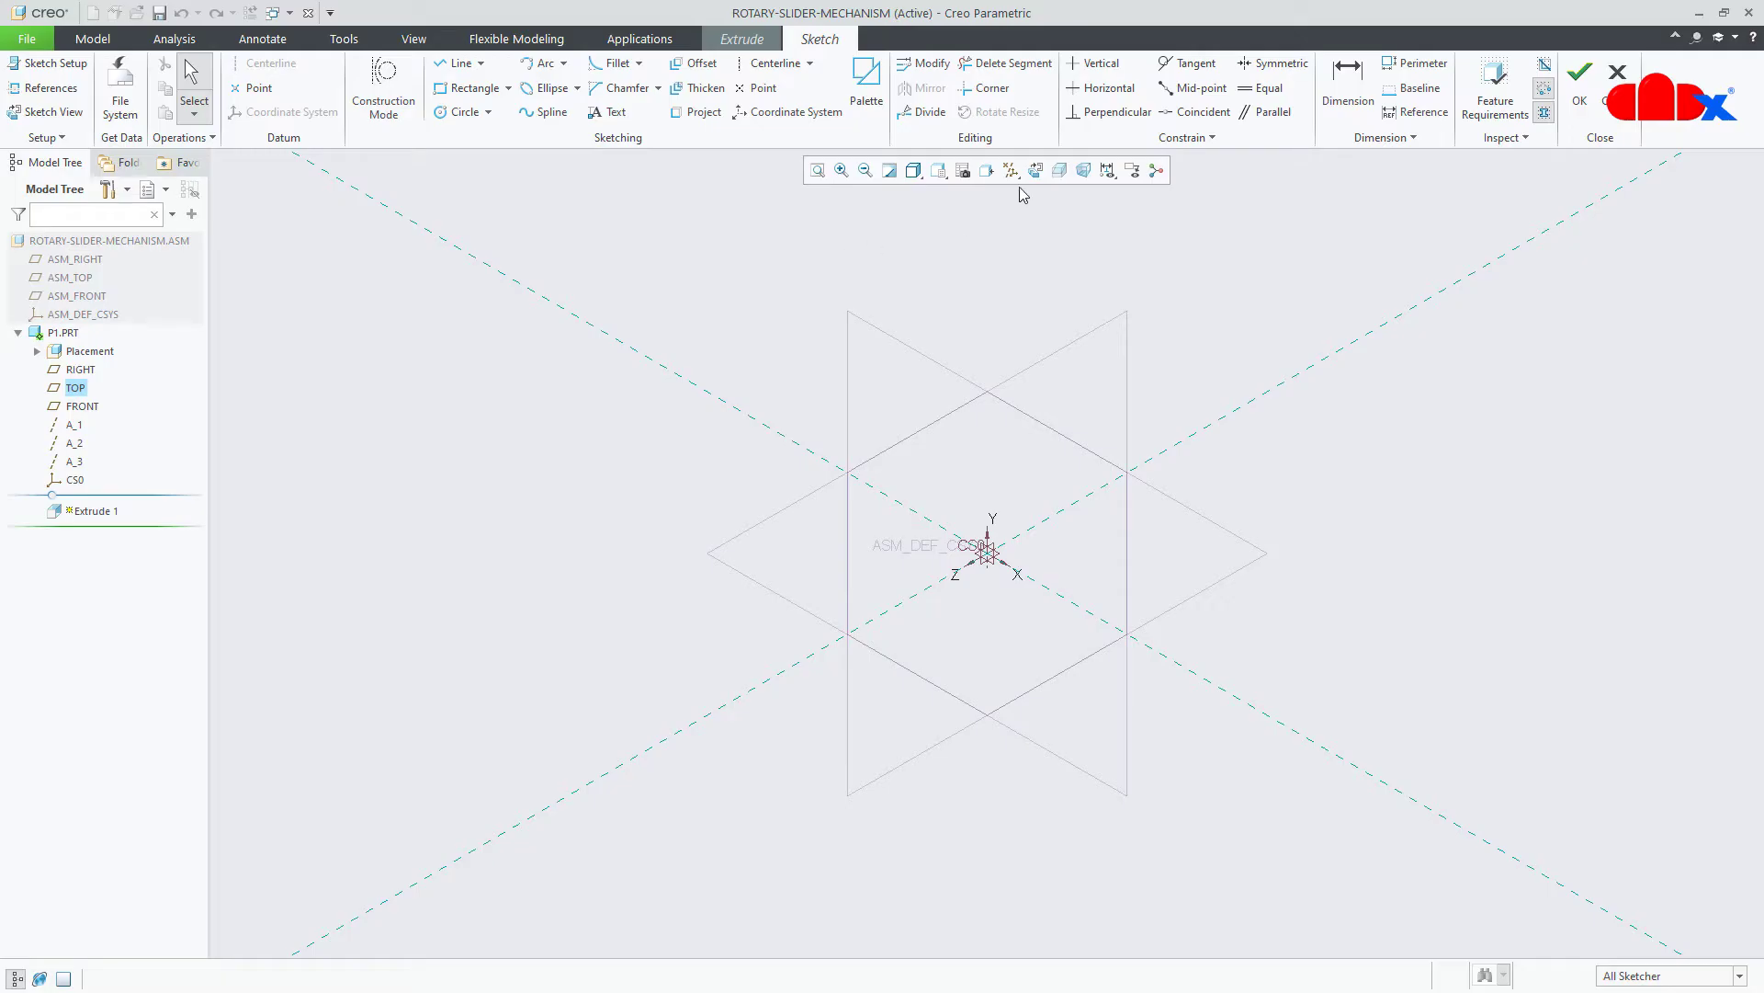
pyautogui.click(1036, 171)
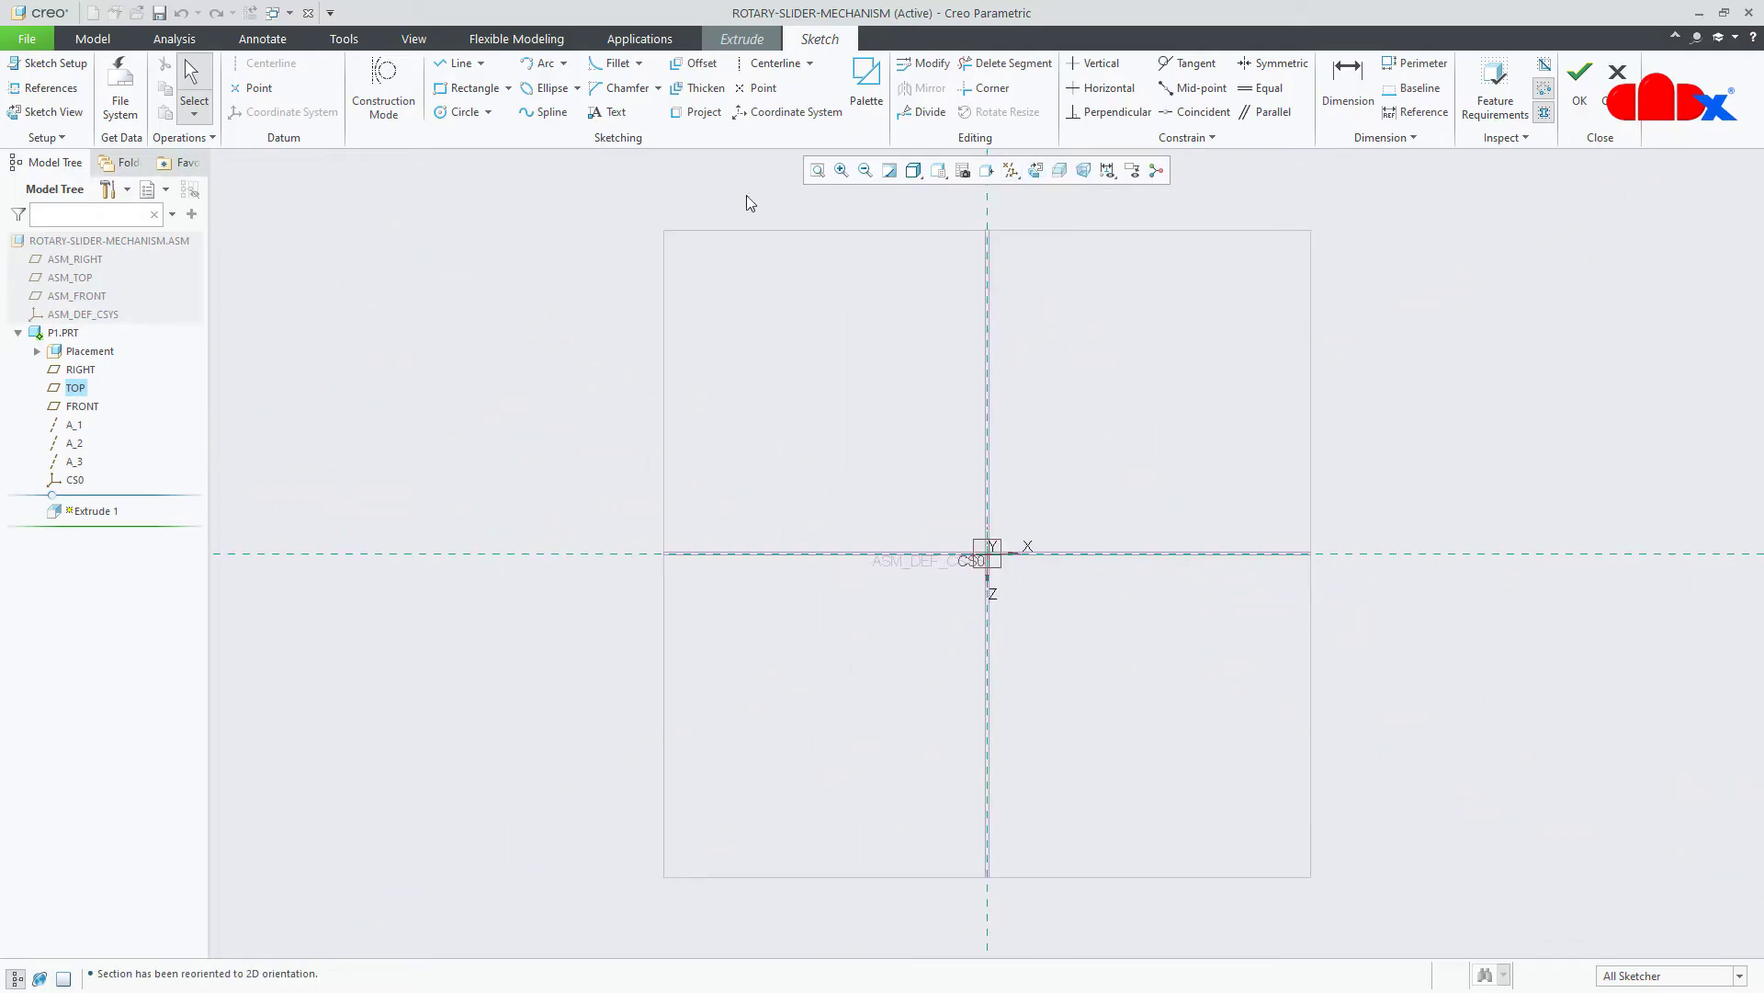
pyautogui.click(509, 88)
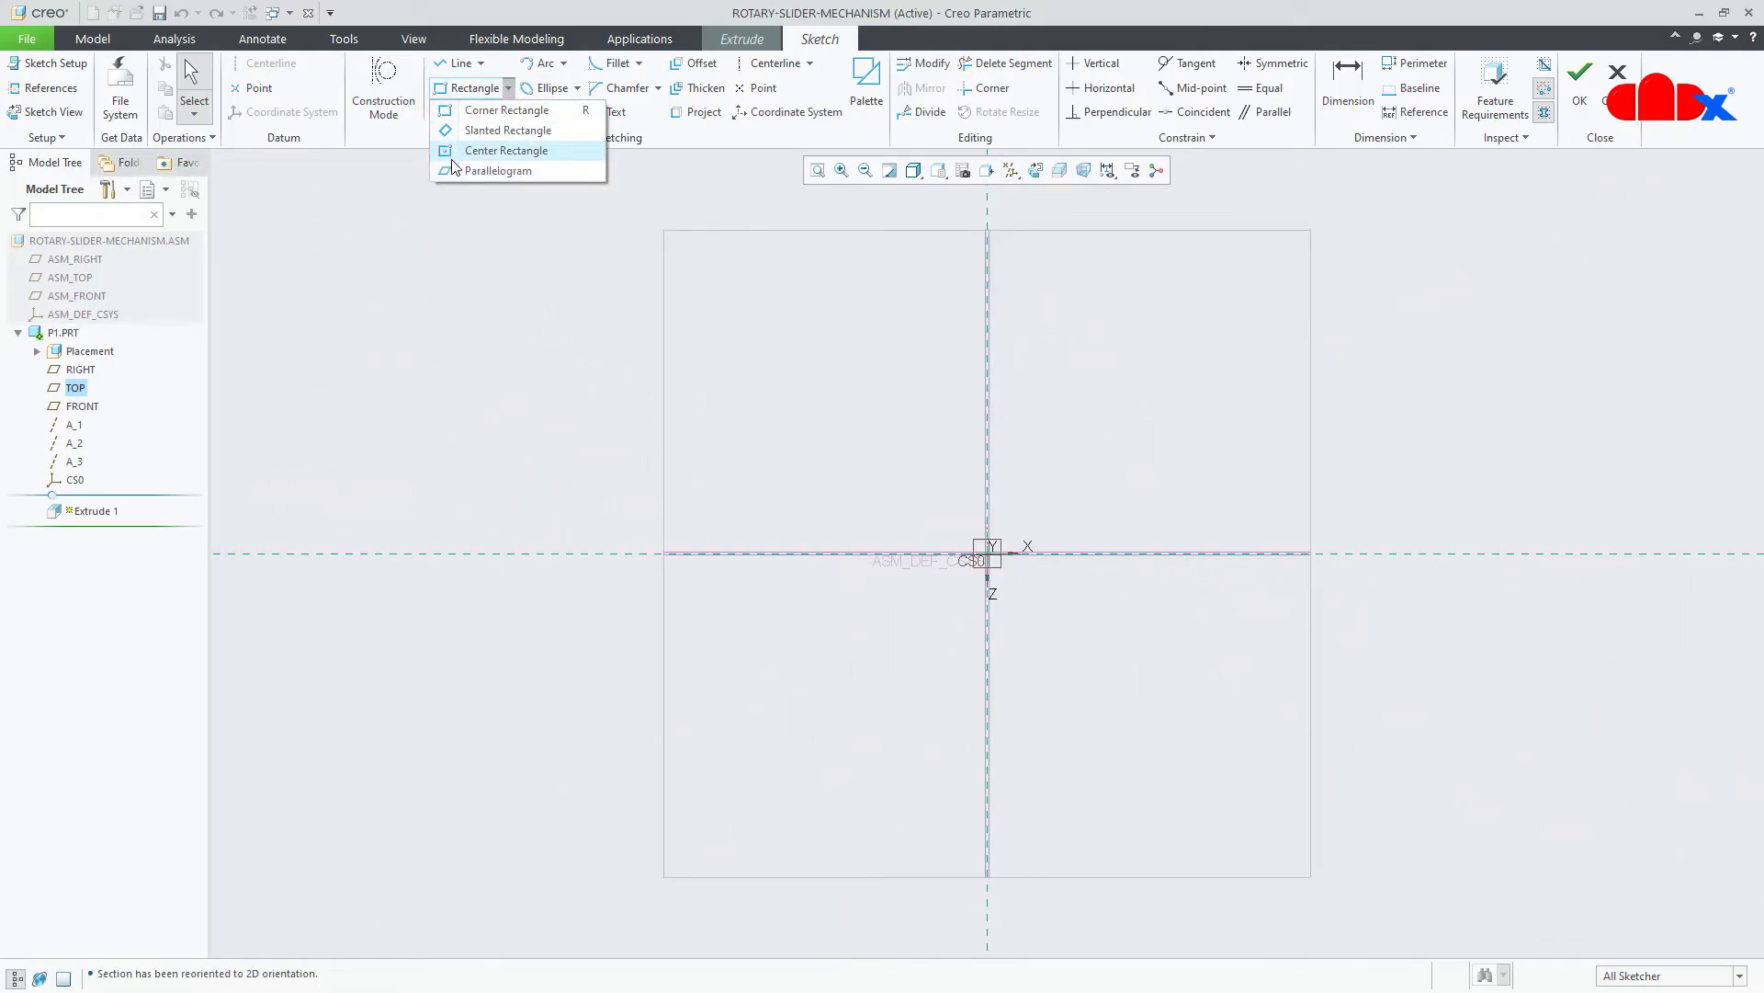
pyautogui.click(446, 151)
pyautogui.click(987, 552)
pyautogui.click(1162, 608)
pyautogui.click(1198, 635)
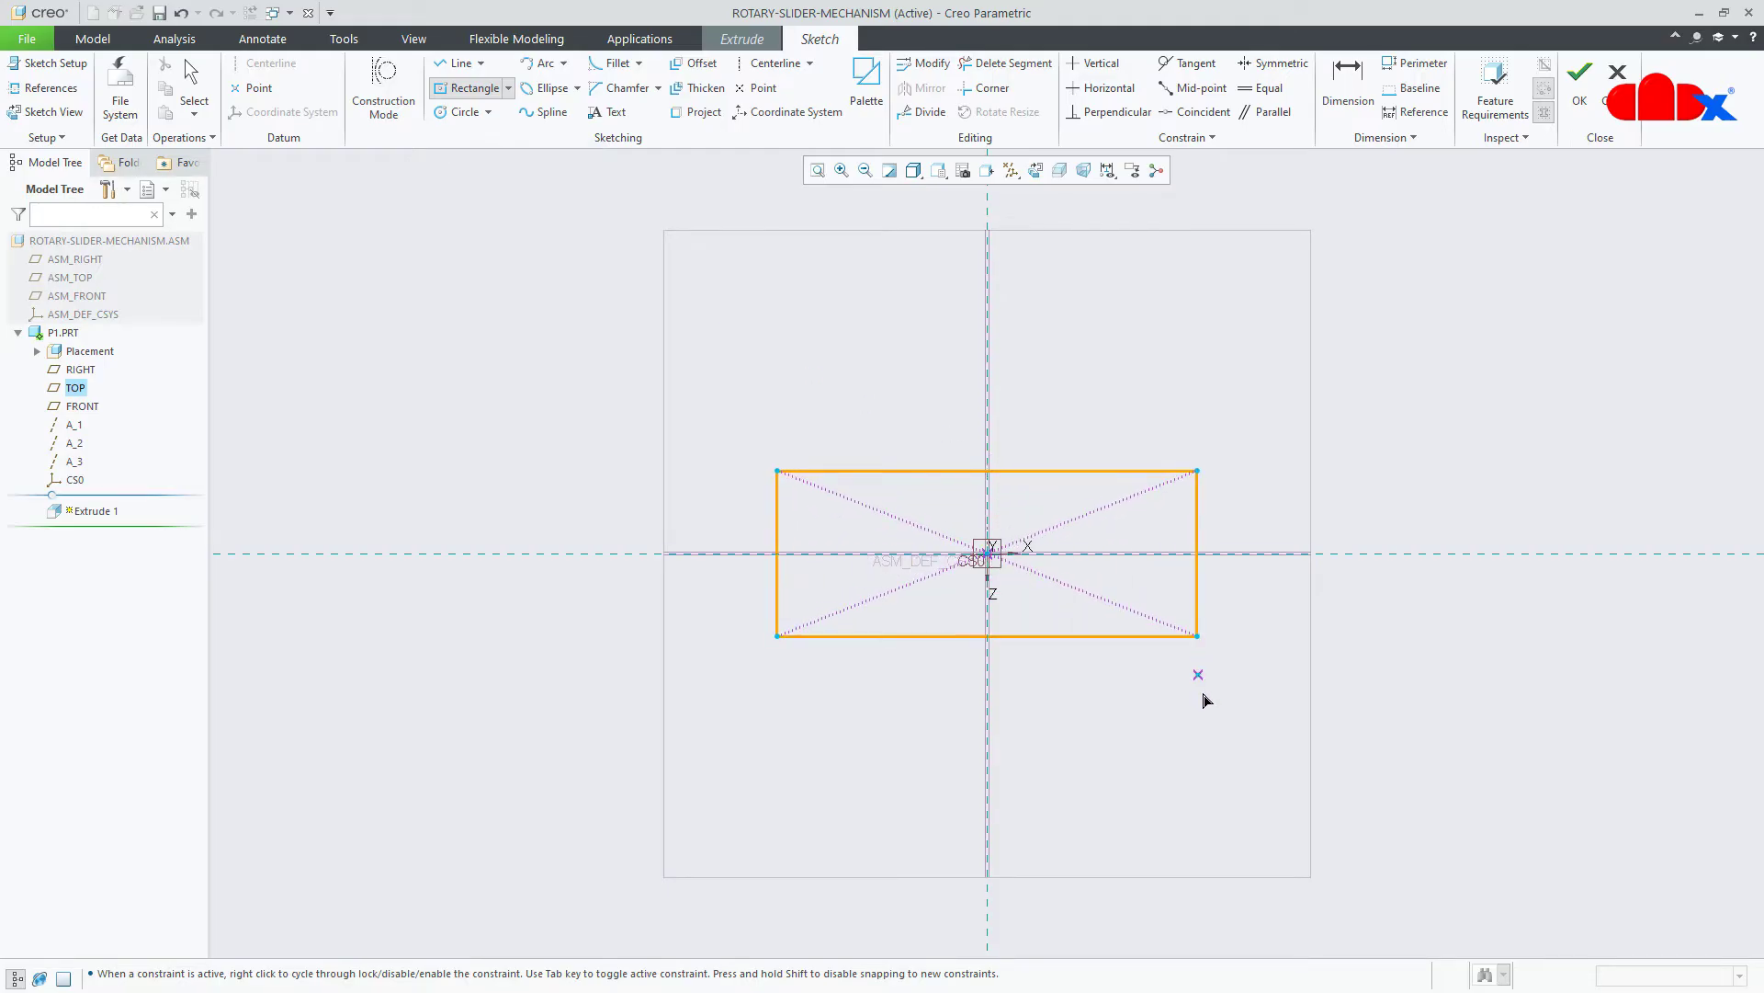
pyautogui.middleClick(1201, 701)
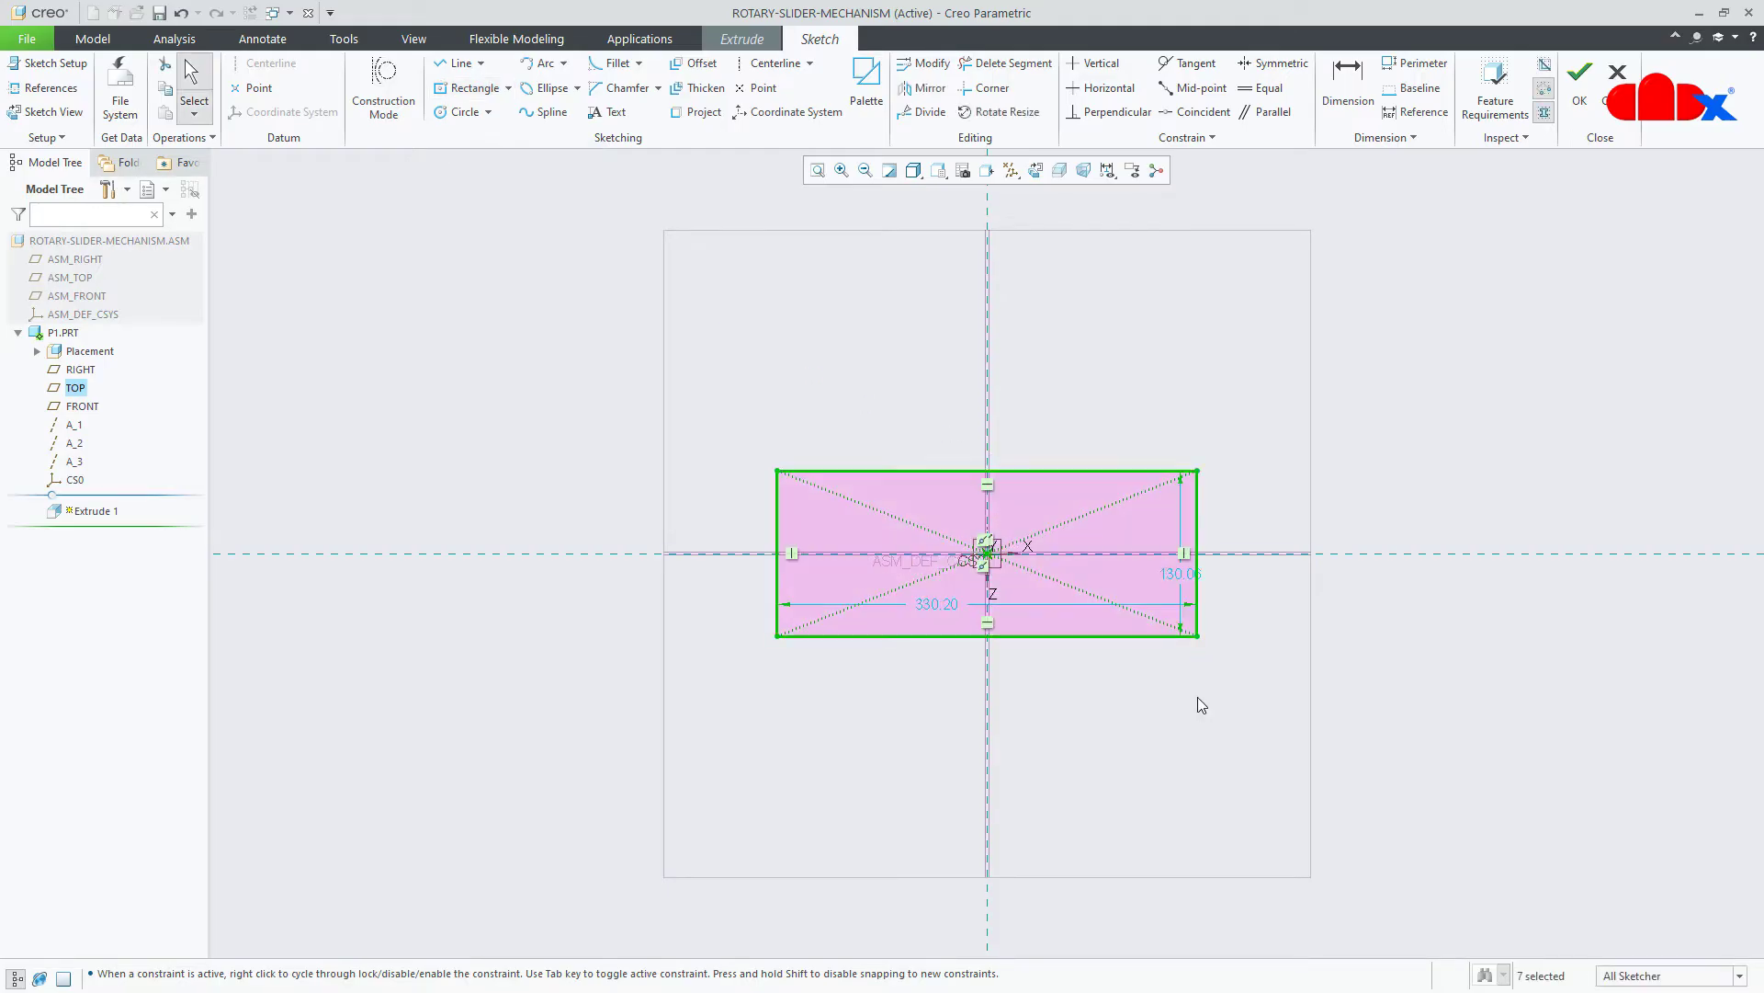
# Set the center rectangle's length to 150 mm and its width to 50 mm.
pyautogui.doubleClick(941, 606)
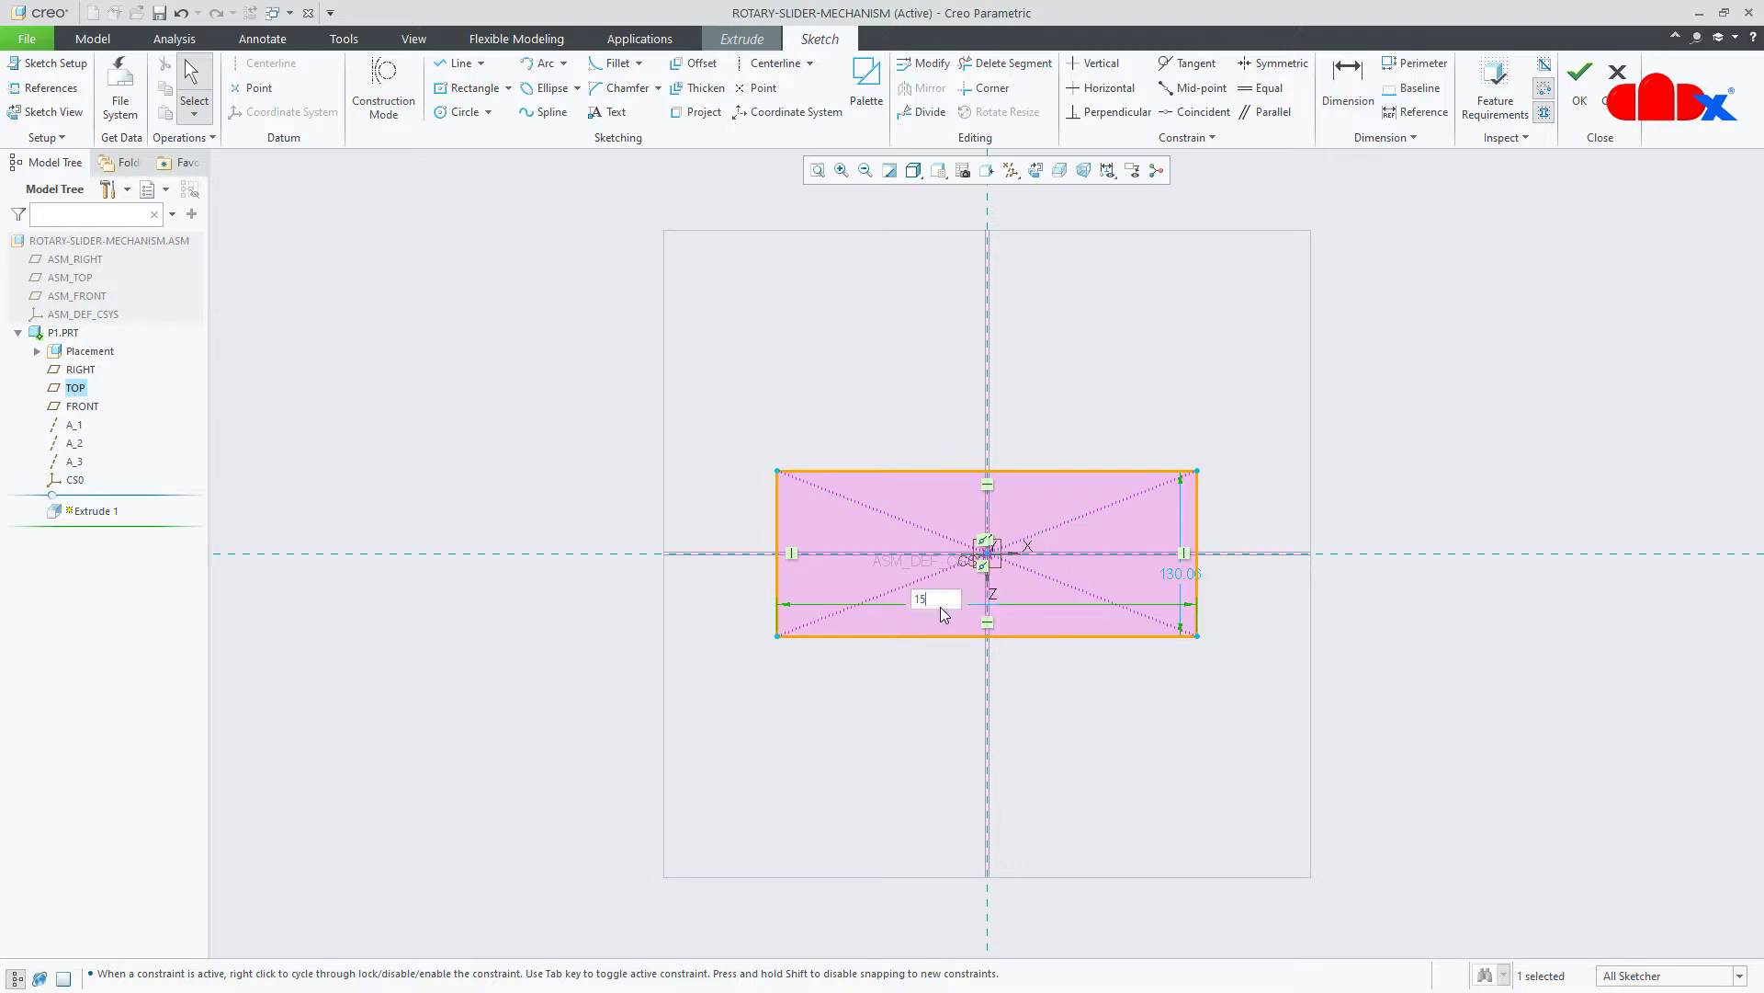
pyautogui.write('150')
pyautogui.press('Return')
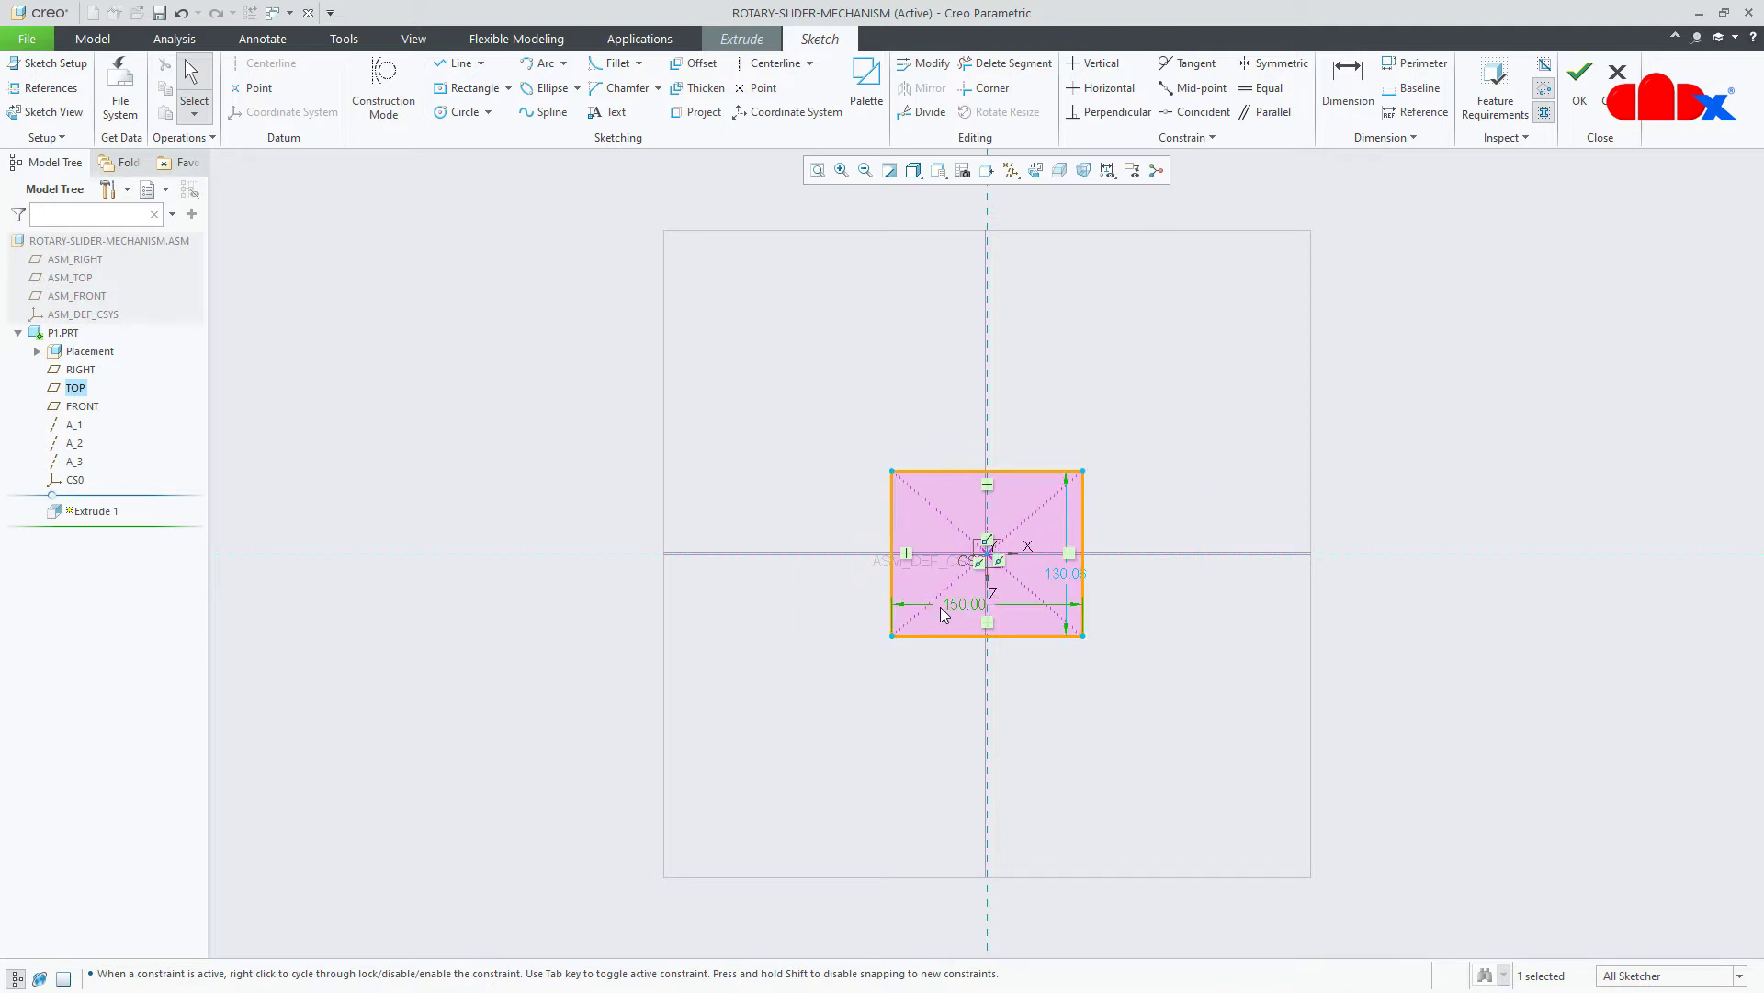
pyautogui.doubleClick(1056, 581)
pyautogui.write('50')
pyautogui.press('Return')
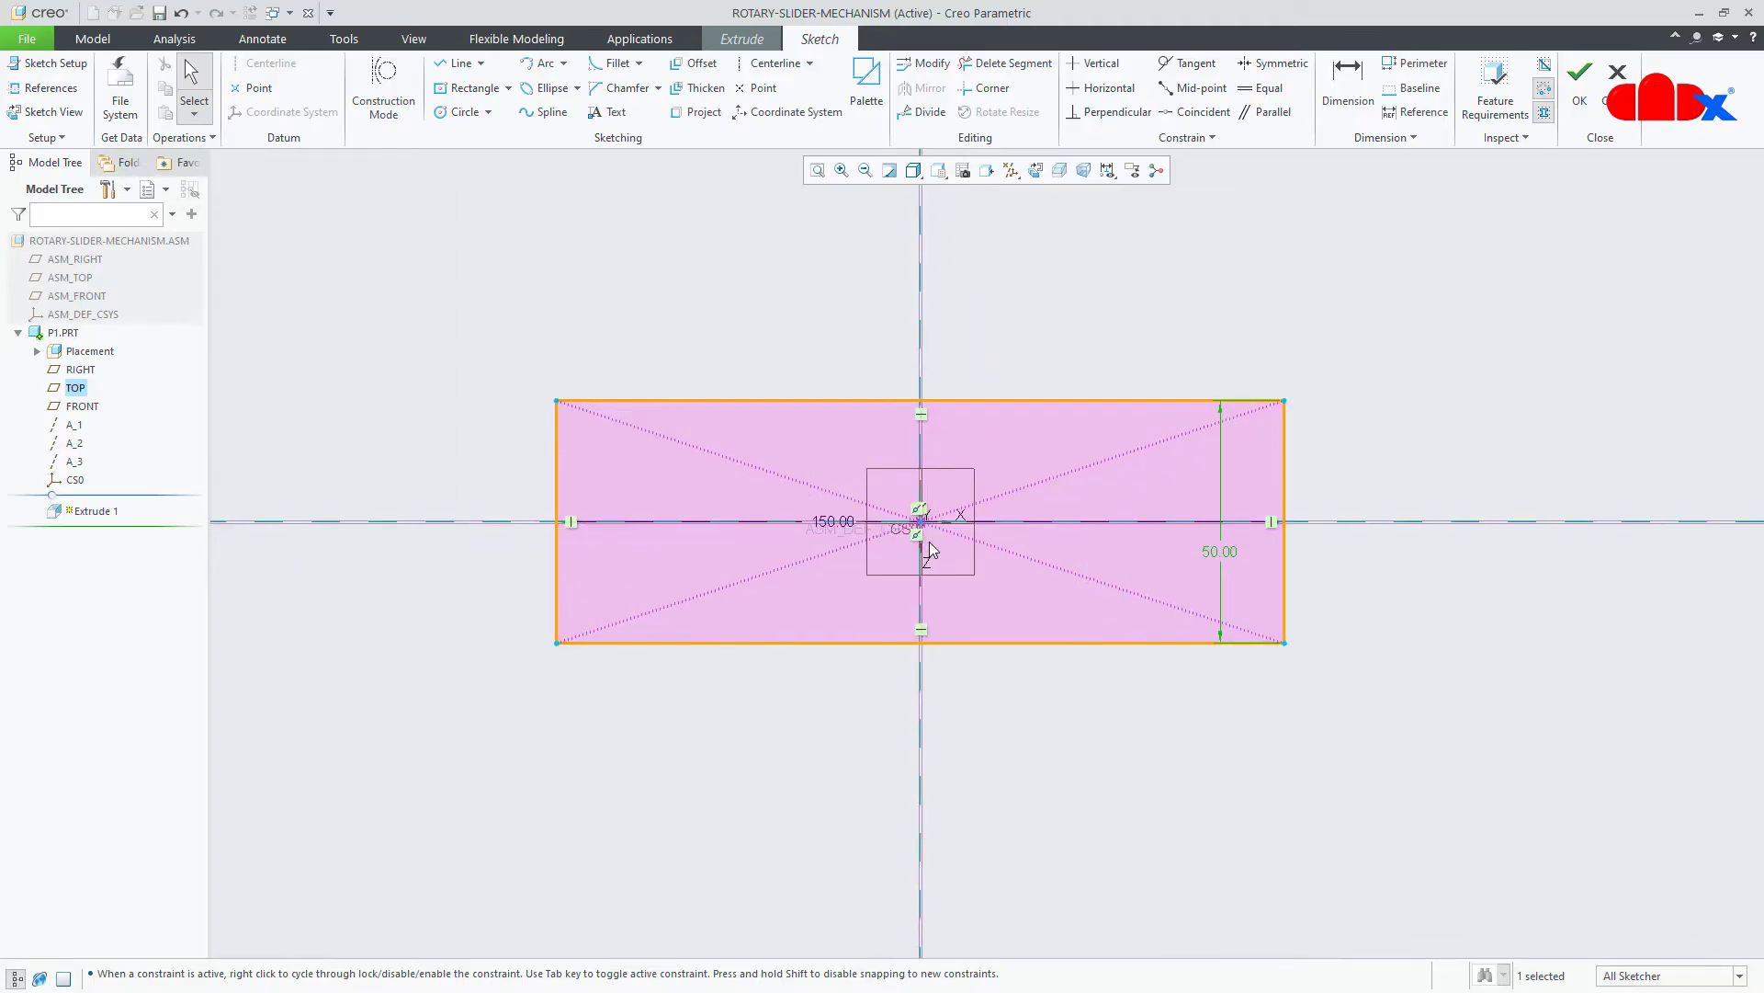
# Finish the sketch, extrude the rectangle 15 mm as a solid plate, and return to the default orientation.
pyautogui.click(1579, 92)
pyautogui.moveTo(1452, 291)
pyautogui.mouseDown(button='middle')
pyautogui.moveTo(1012, 654)
pyautogui.moveTo(994, 529)
pyautogui.moveTo(1036, 603)
pyautogui.moveTo(1106, 618)
pyautogui.mouseUp(button='middle')
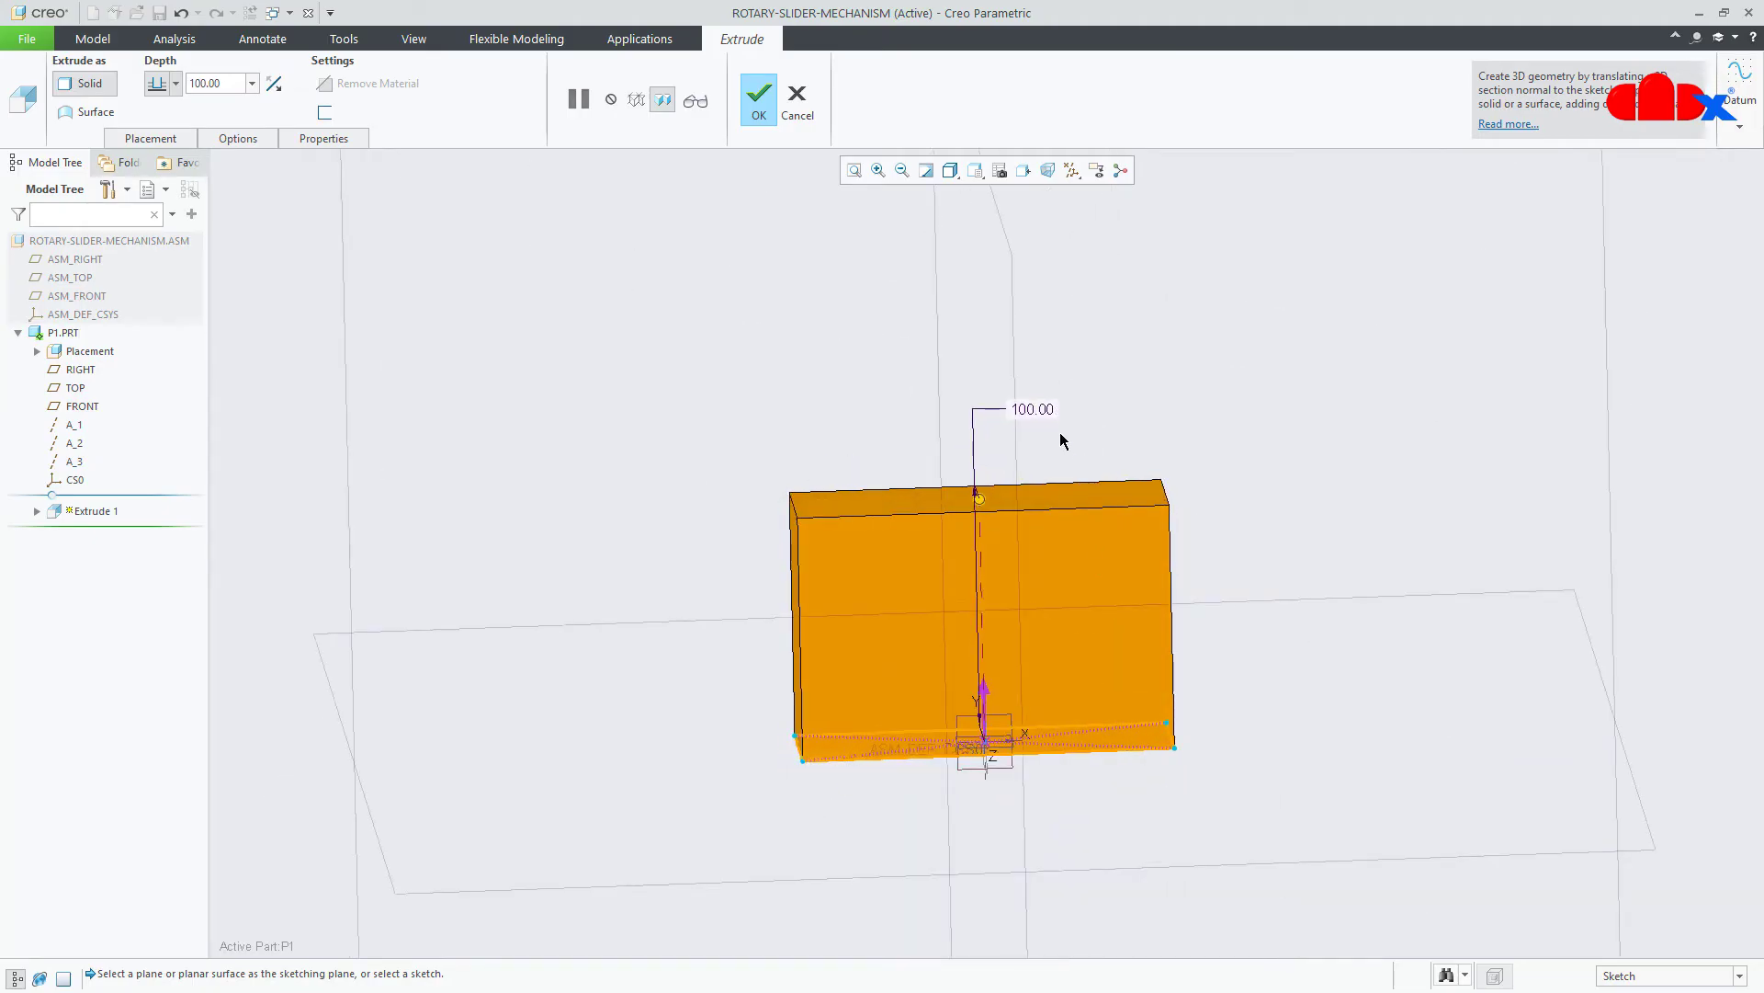
pyautogui.doubleClick(1043, 411)
pyautogui.write('15')
pyautogui.press('Return')
pyautogui.scroll(-3, 1080, 758)
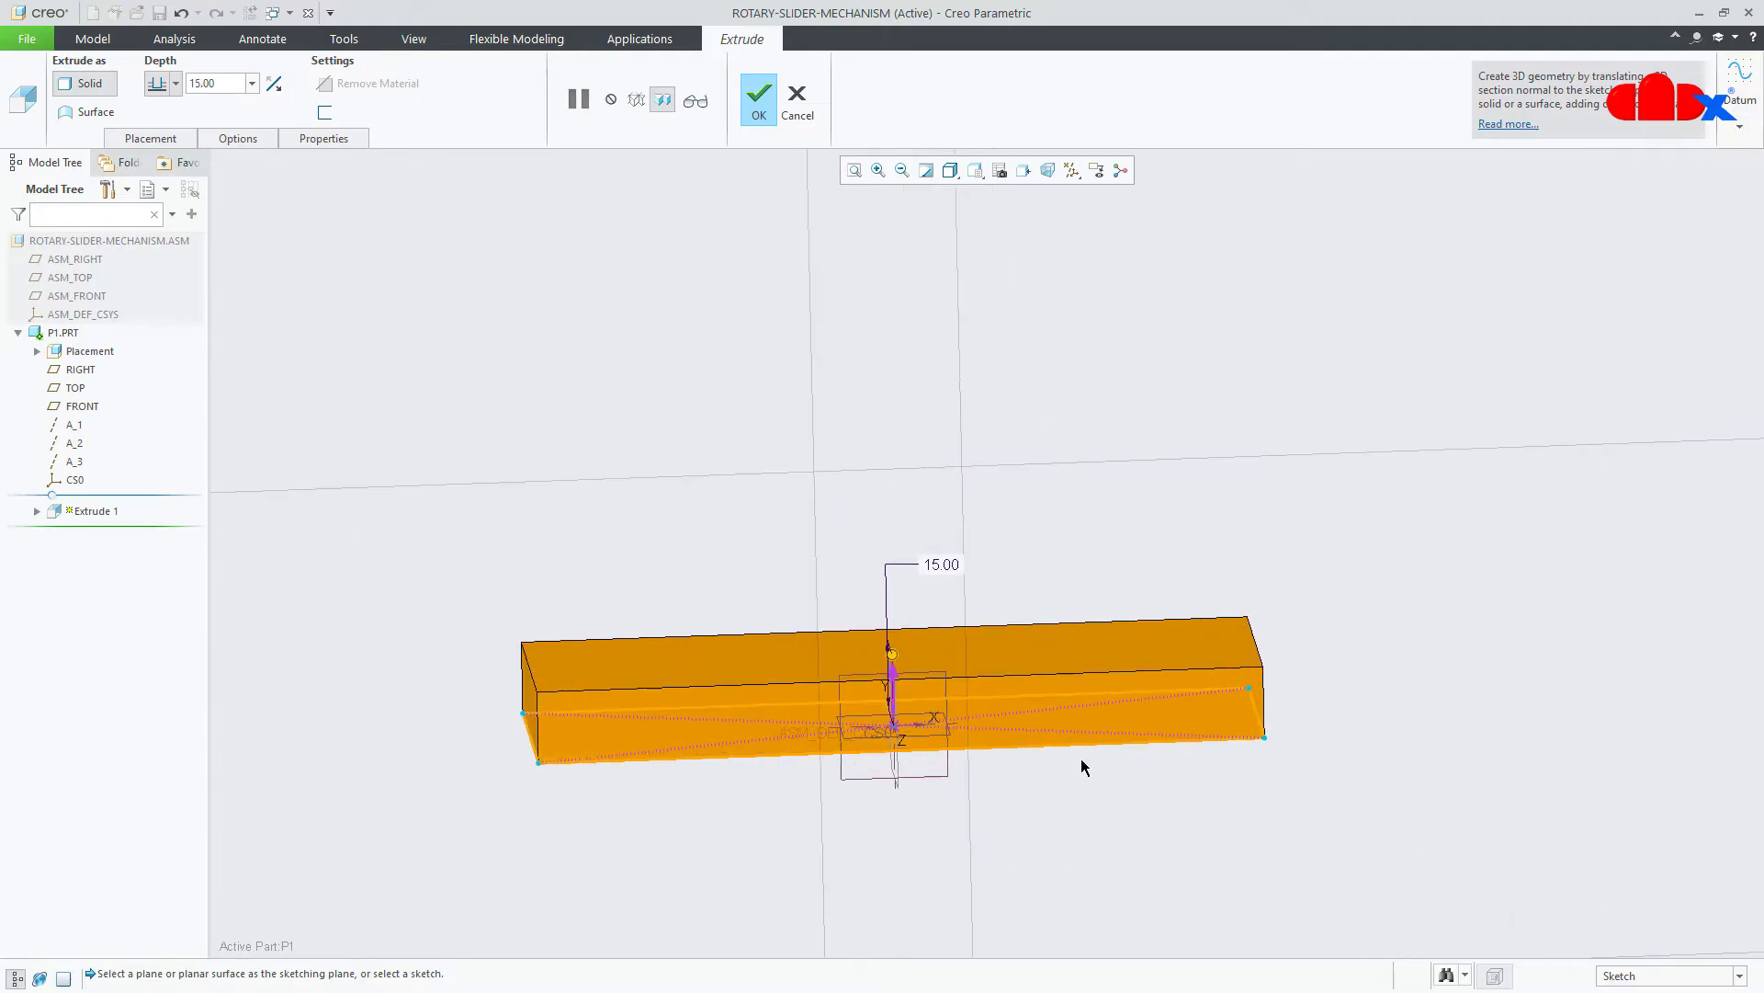
pyautogui.moveTo(1084, 743); pyautogui.dragTo(1048, 760, button='middle')
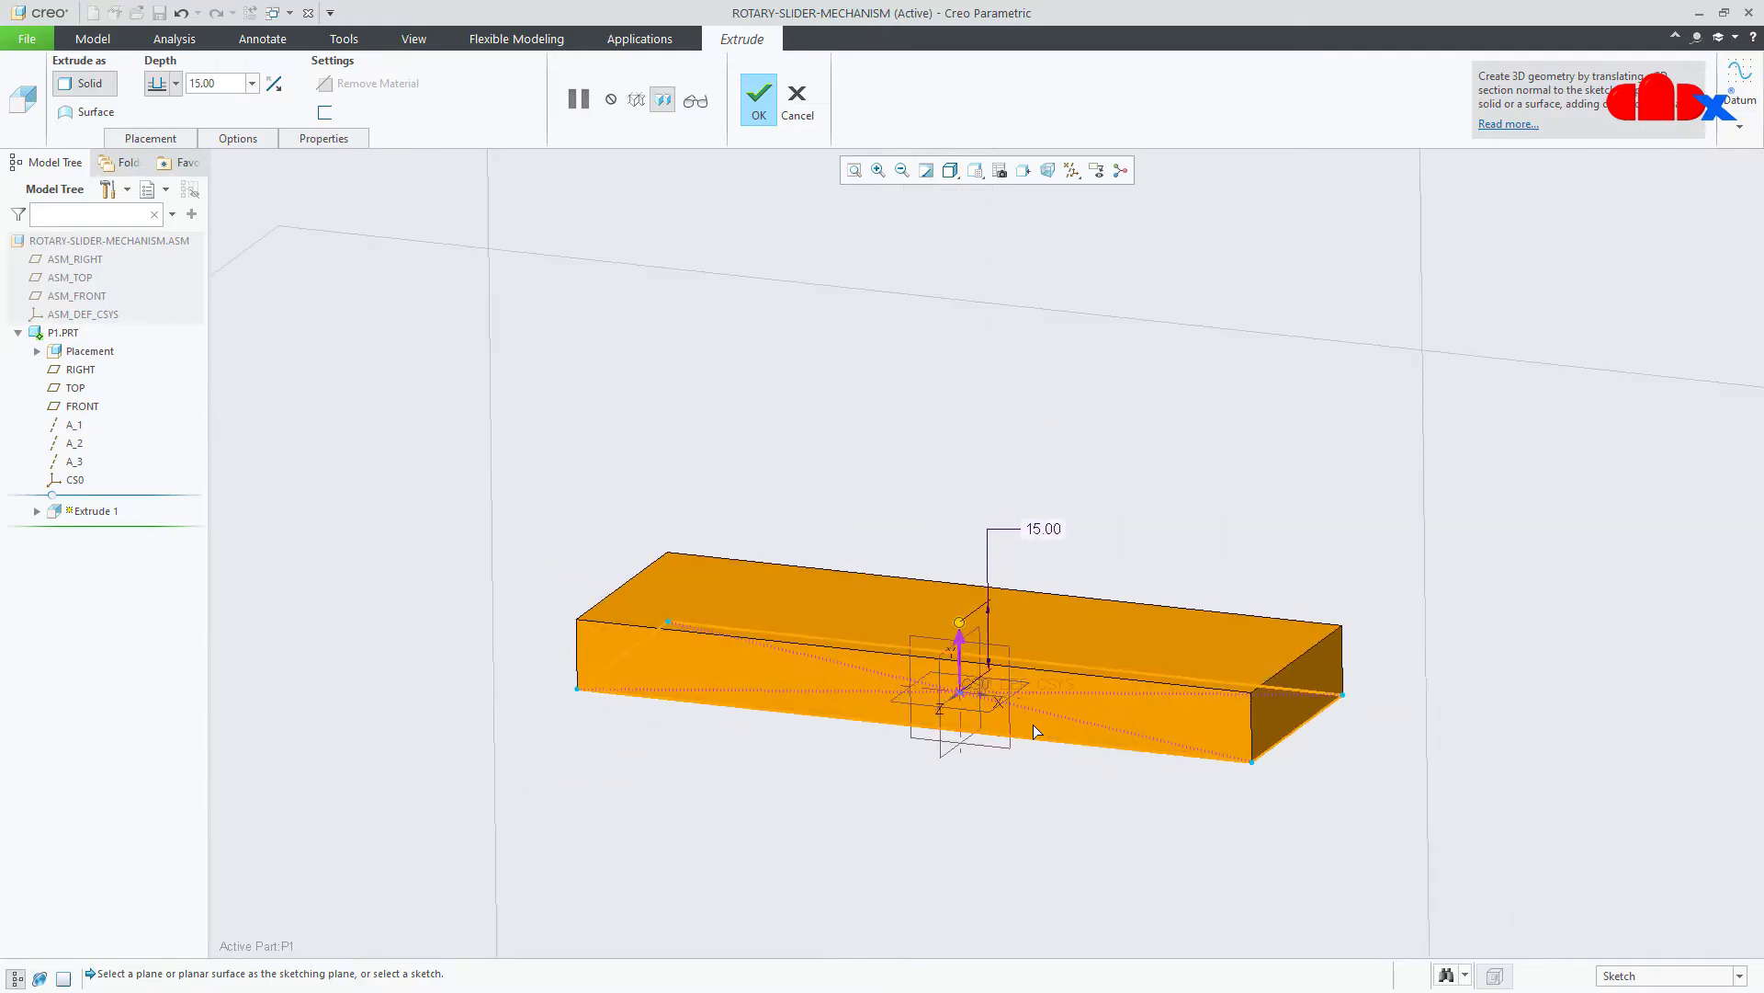
pyautogui.click(759, 99)
pyautogui.click(1253, 815)
pyautogui.hotkey('ctrl', 'd')
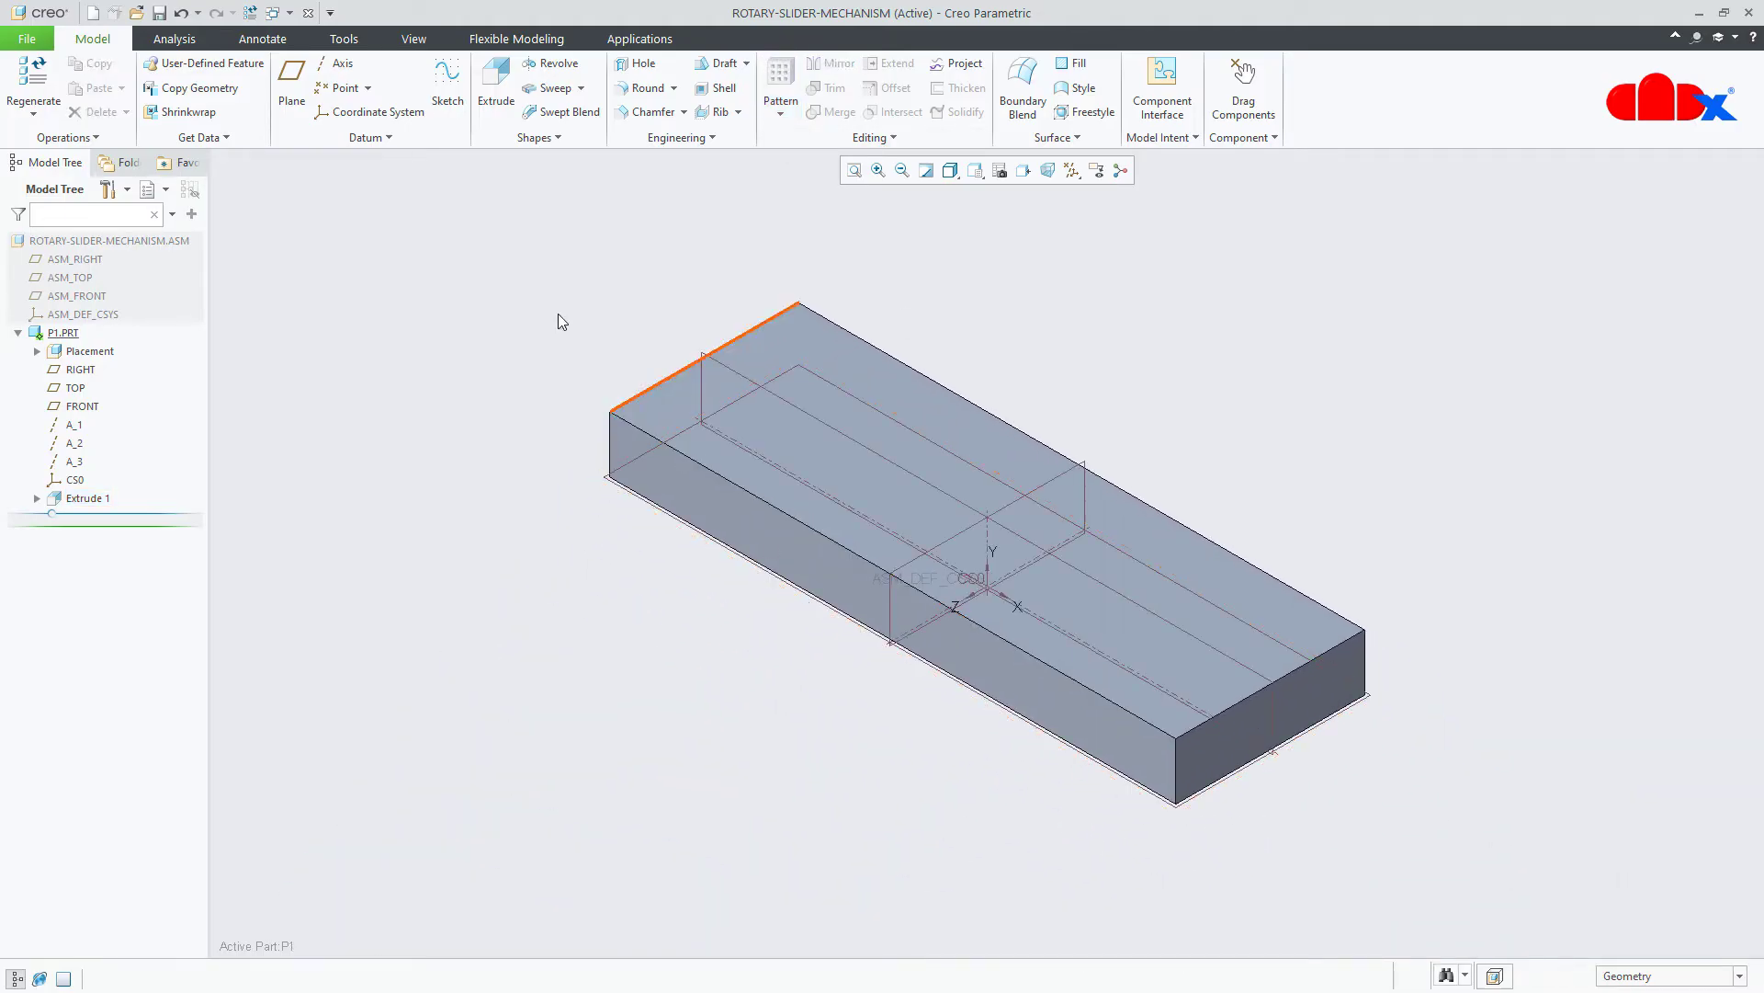
# Start a second Extrude sketch on the plate's rear long side face, viewed square to the sketch plane.
pyautogui.click(493, 95)
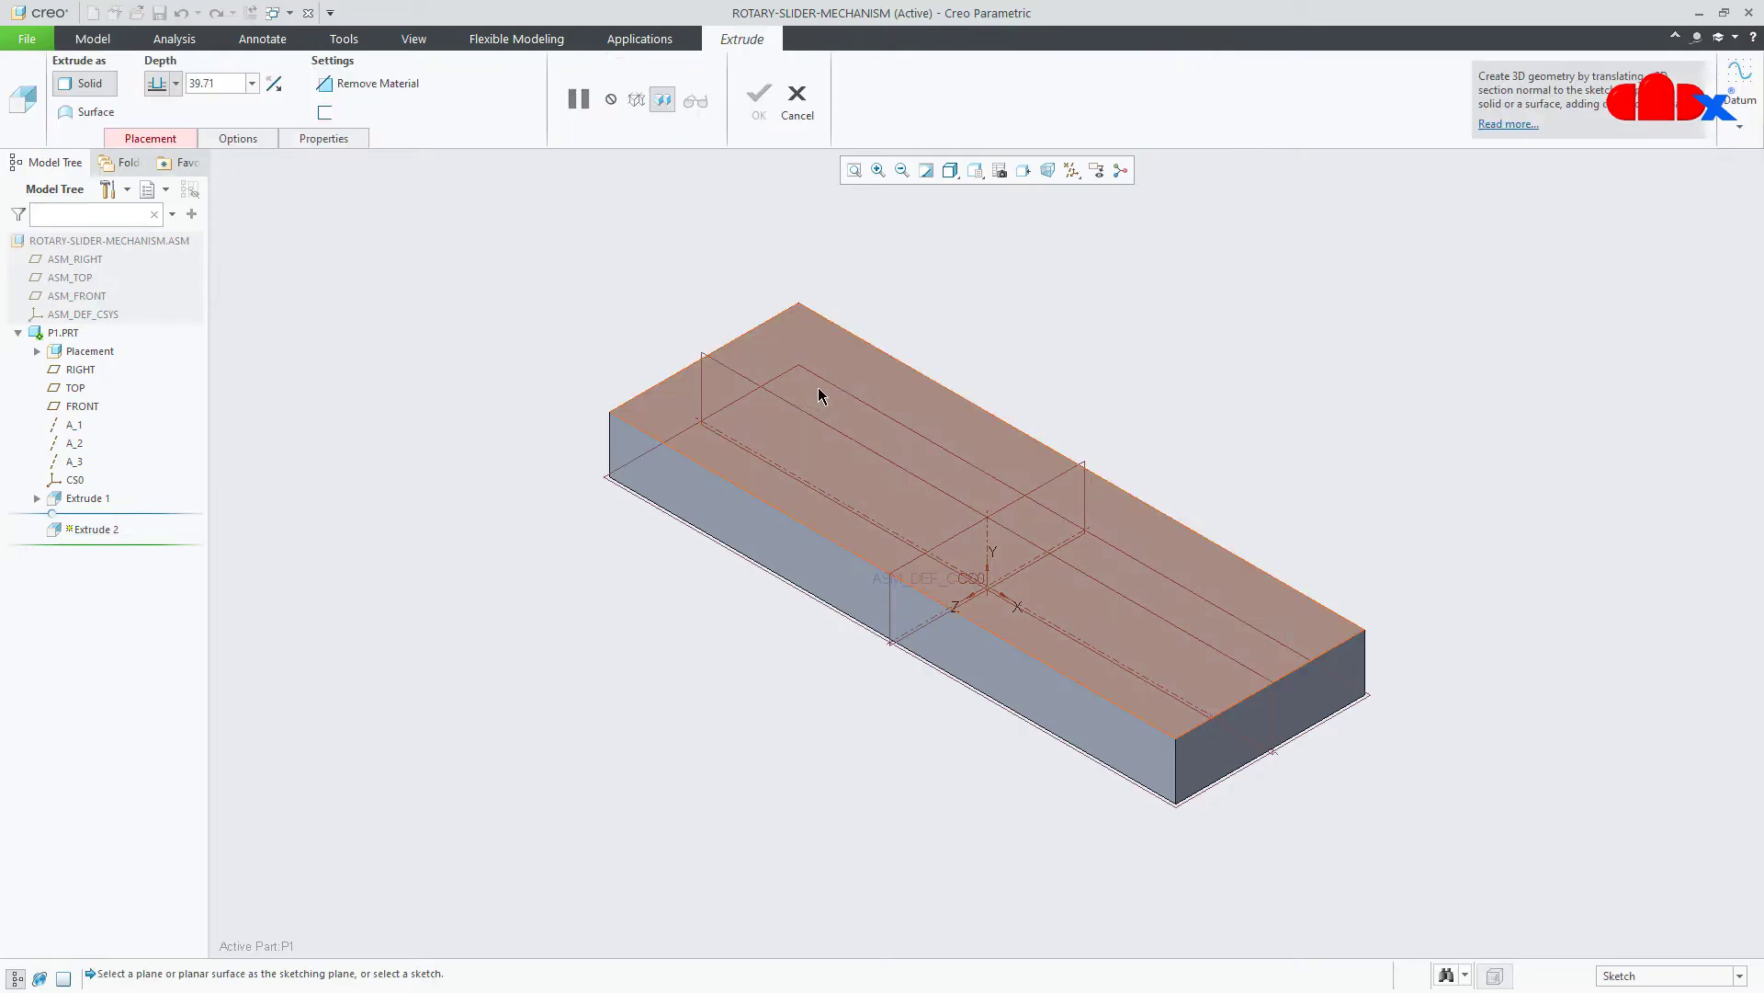
pyautogui.click(847, 364)
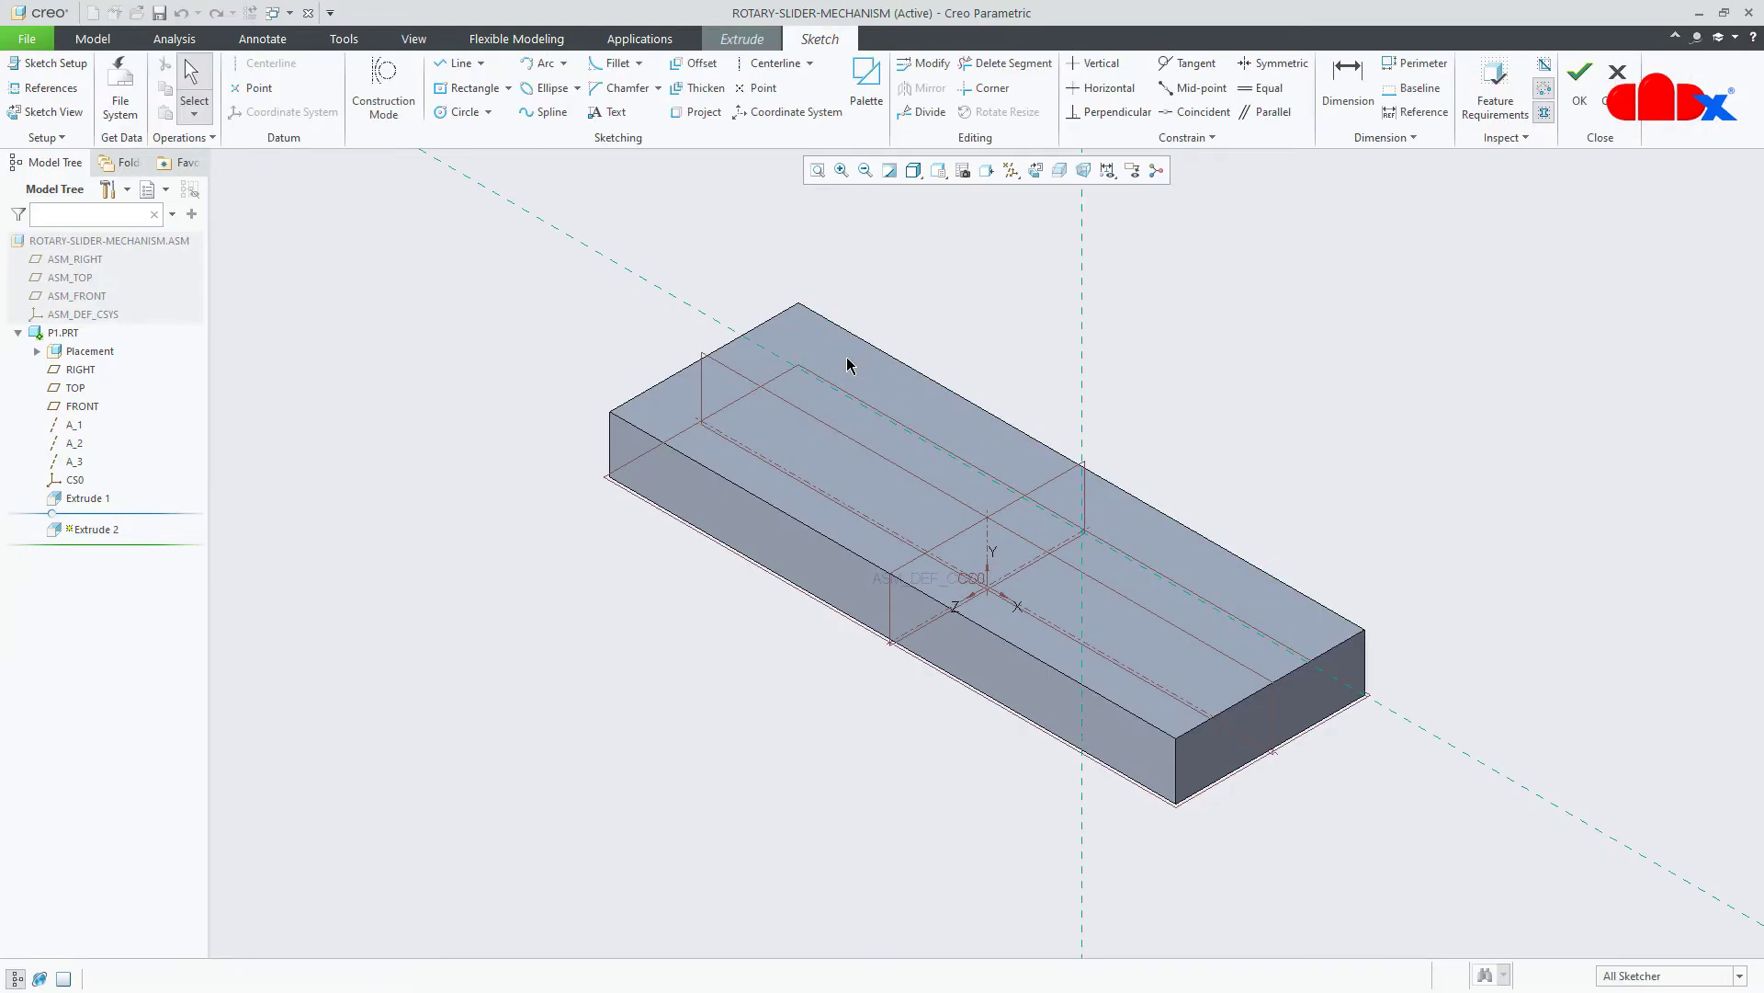
pyautogui.click(1040, 173)
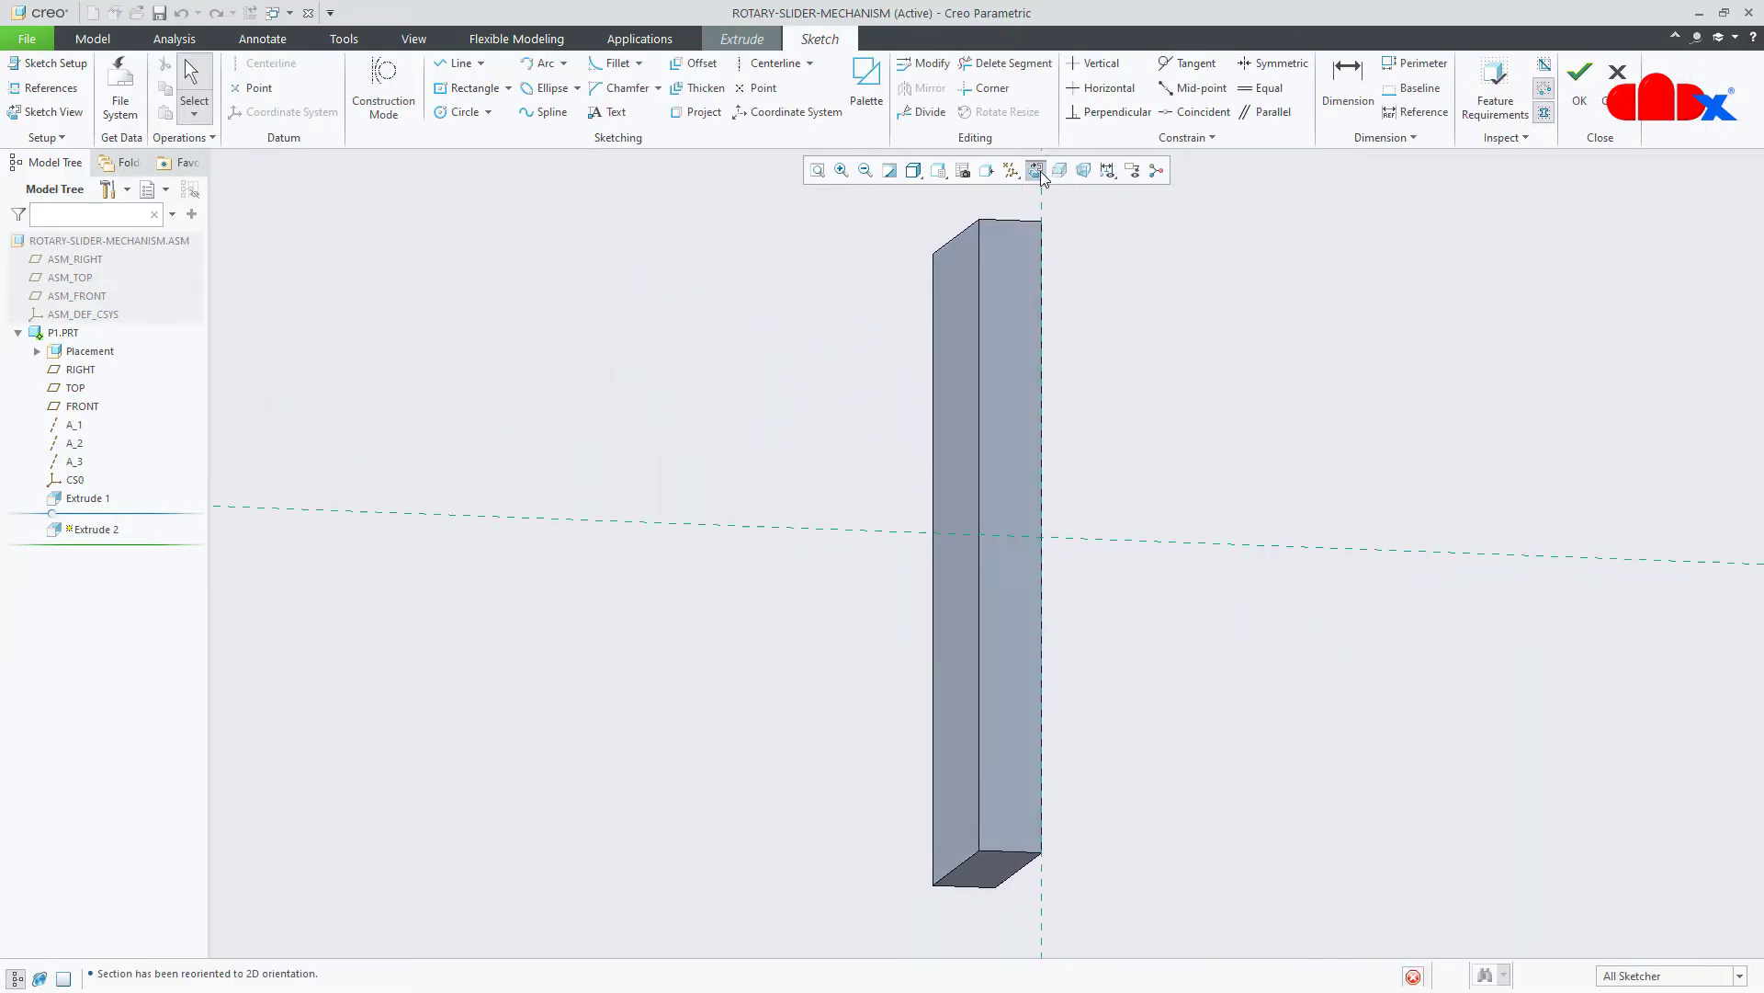
pyautogui.scroll(2, 925, 471)
pyautogui.scroll(-2, 847, 228)
pyautogui.scroll(-1, 880, 360)
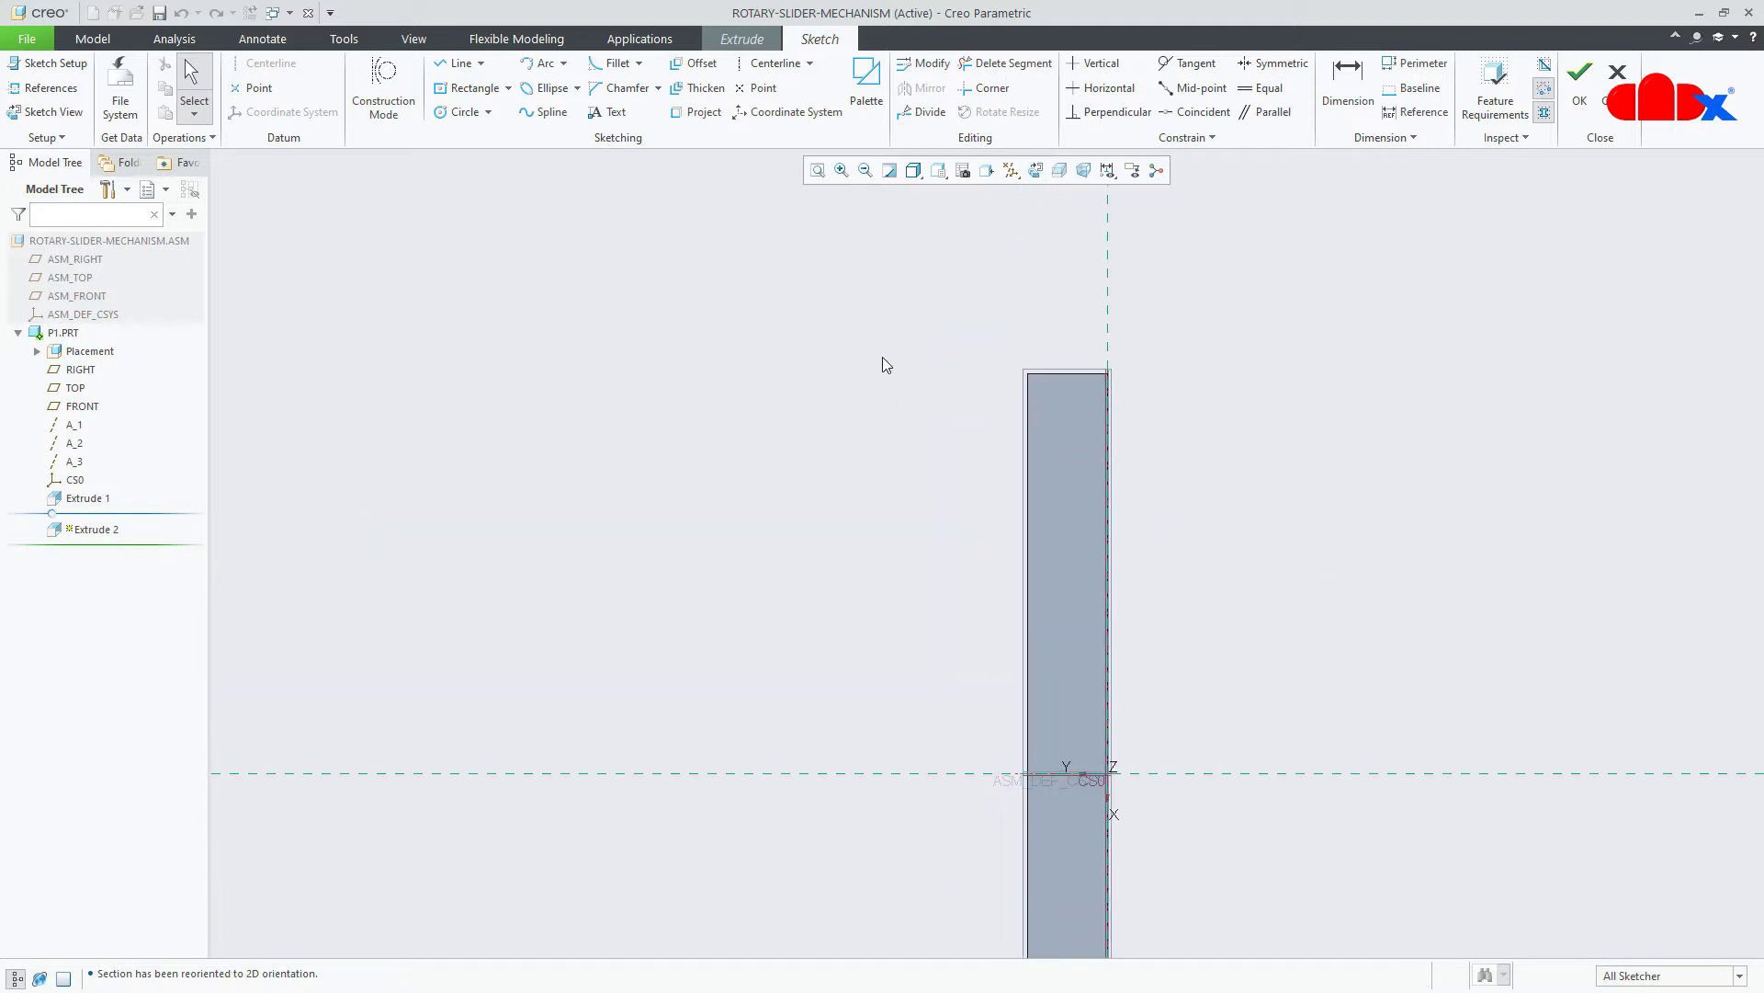
# Sketch a closed line rectangle about 47 by 26 mm standing on the plate's top face, flush with the plate's negative-X end.
pyautogui.rightClick(882, 356)
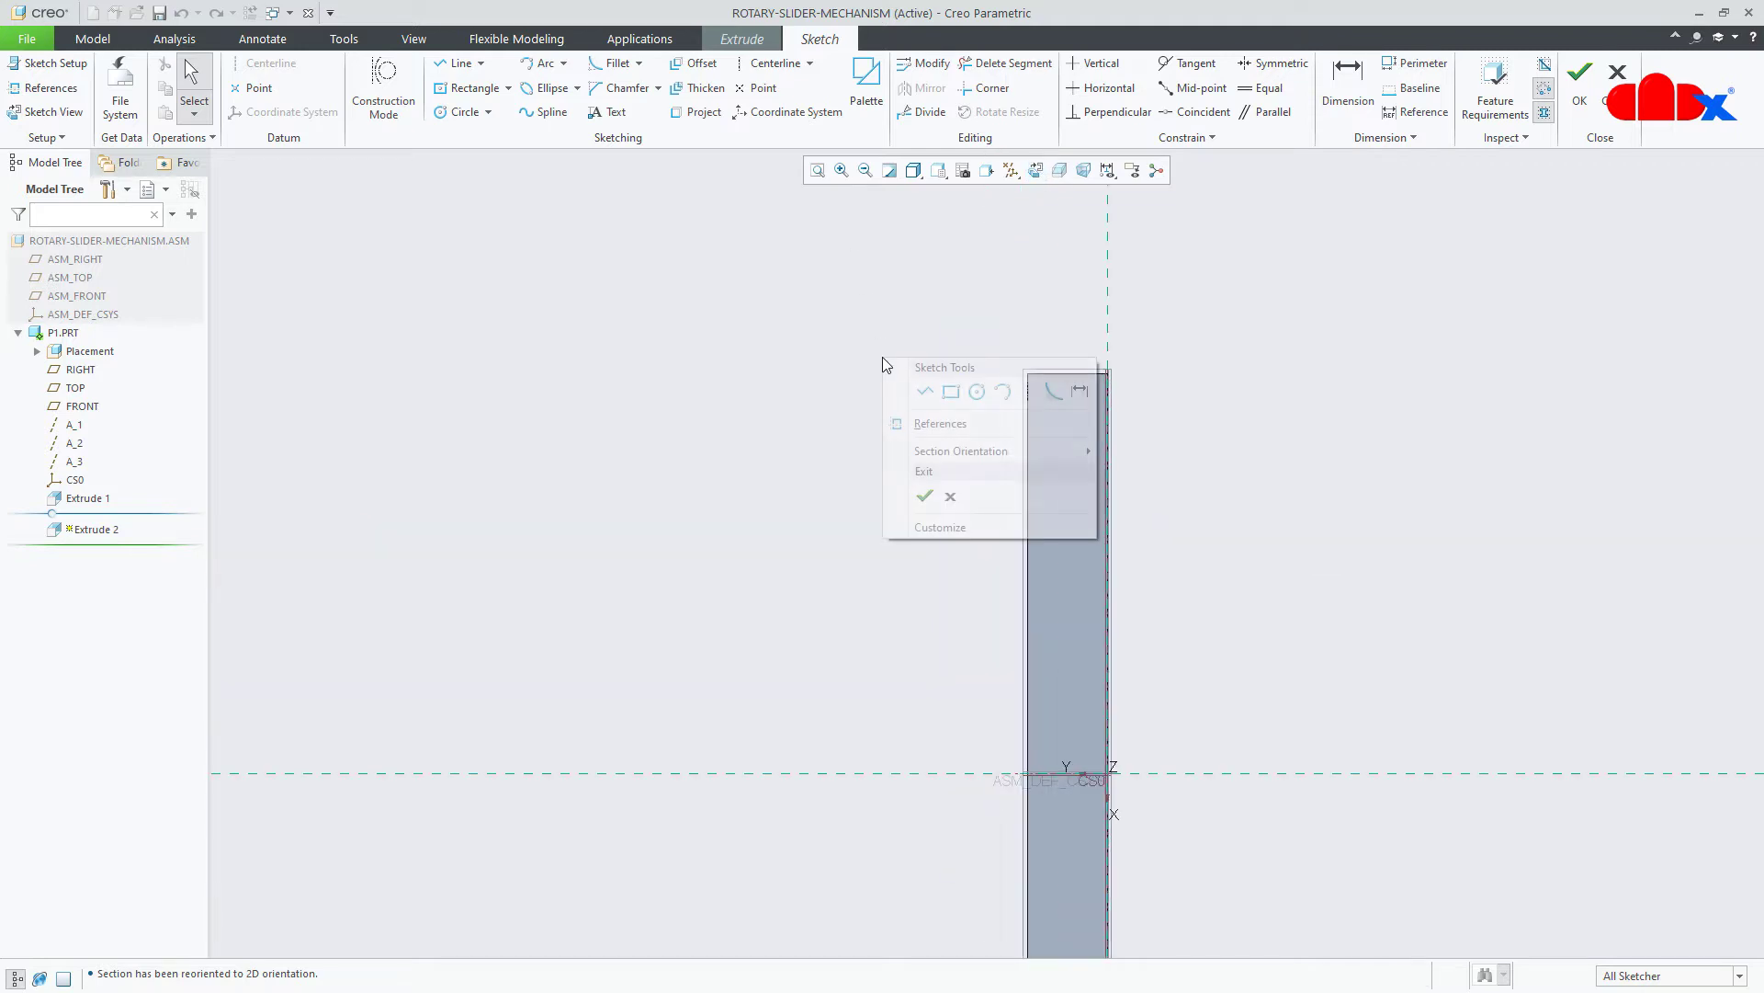
pyautogui.click(919, 391)
pyautogui.click(1027, 373)
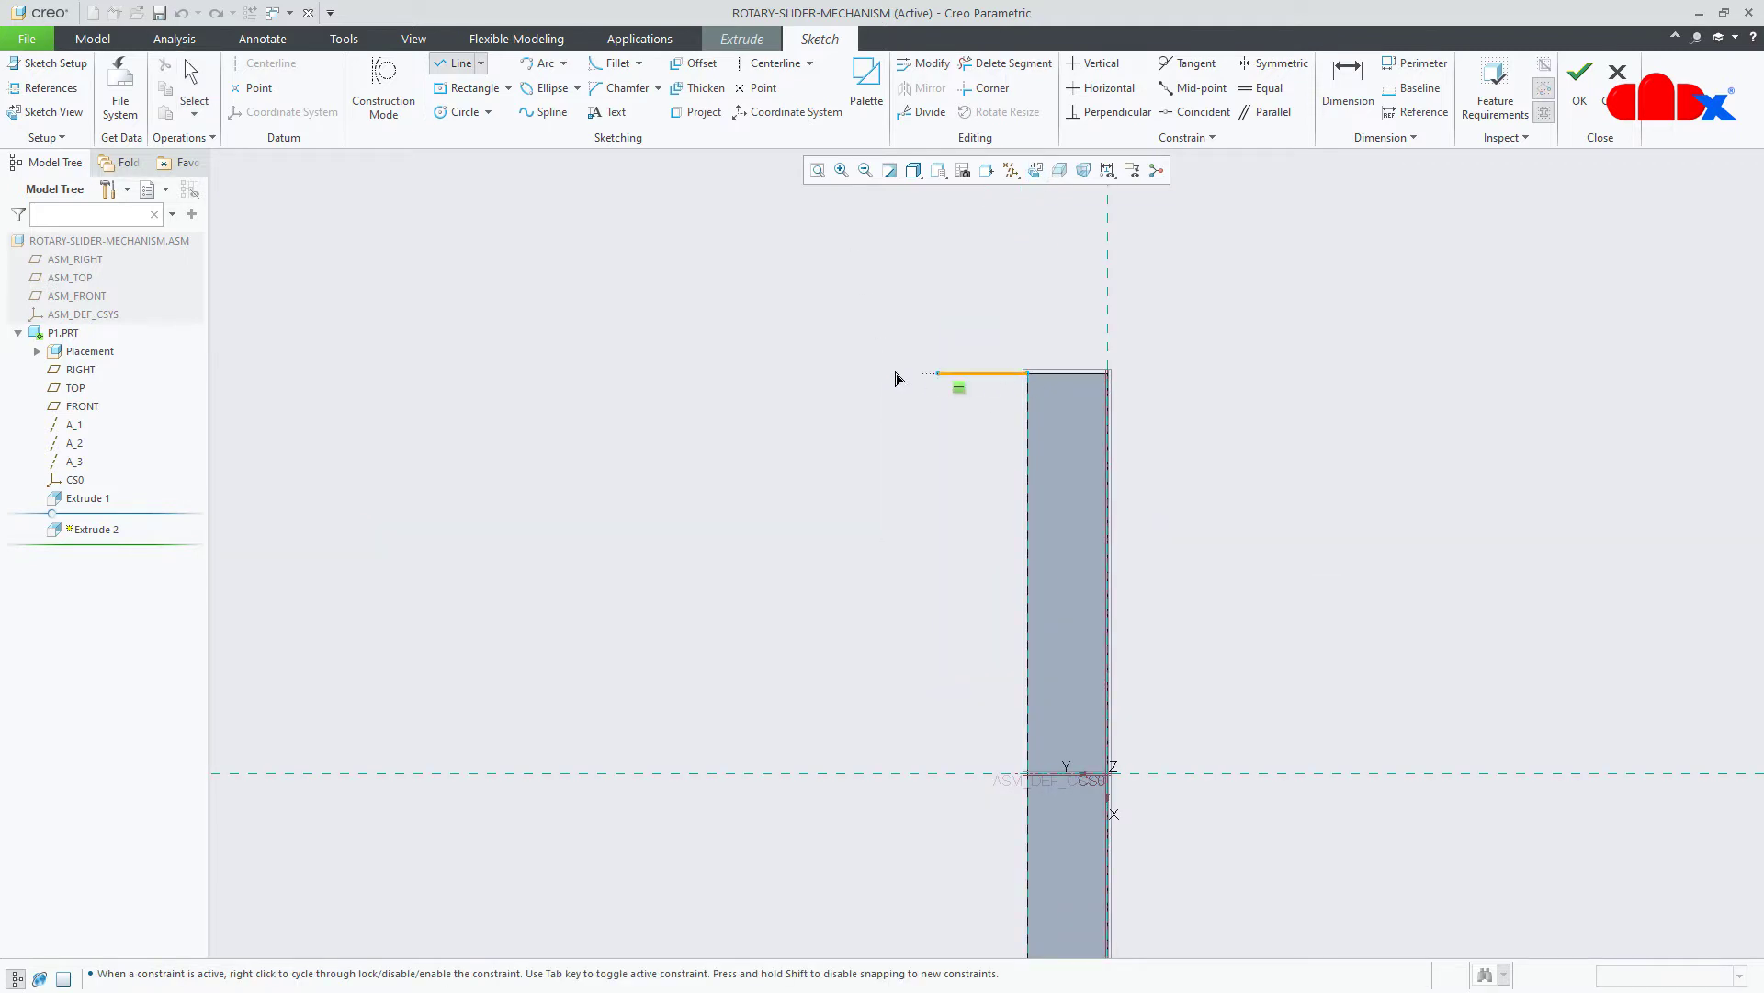
pyautogui.click(777, 373)
pyautogui.click(777, 512)
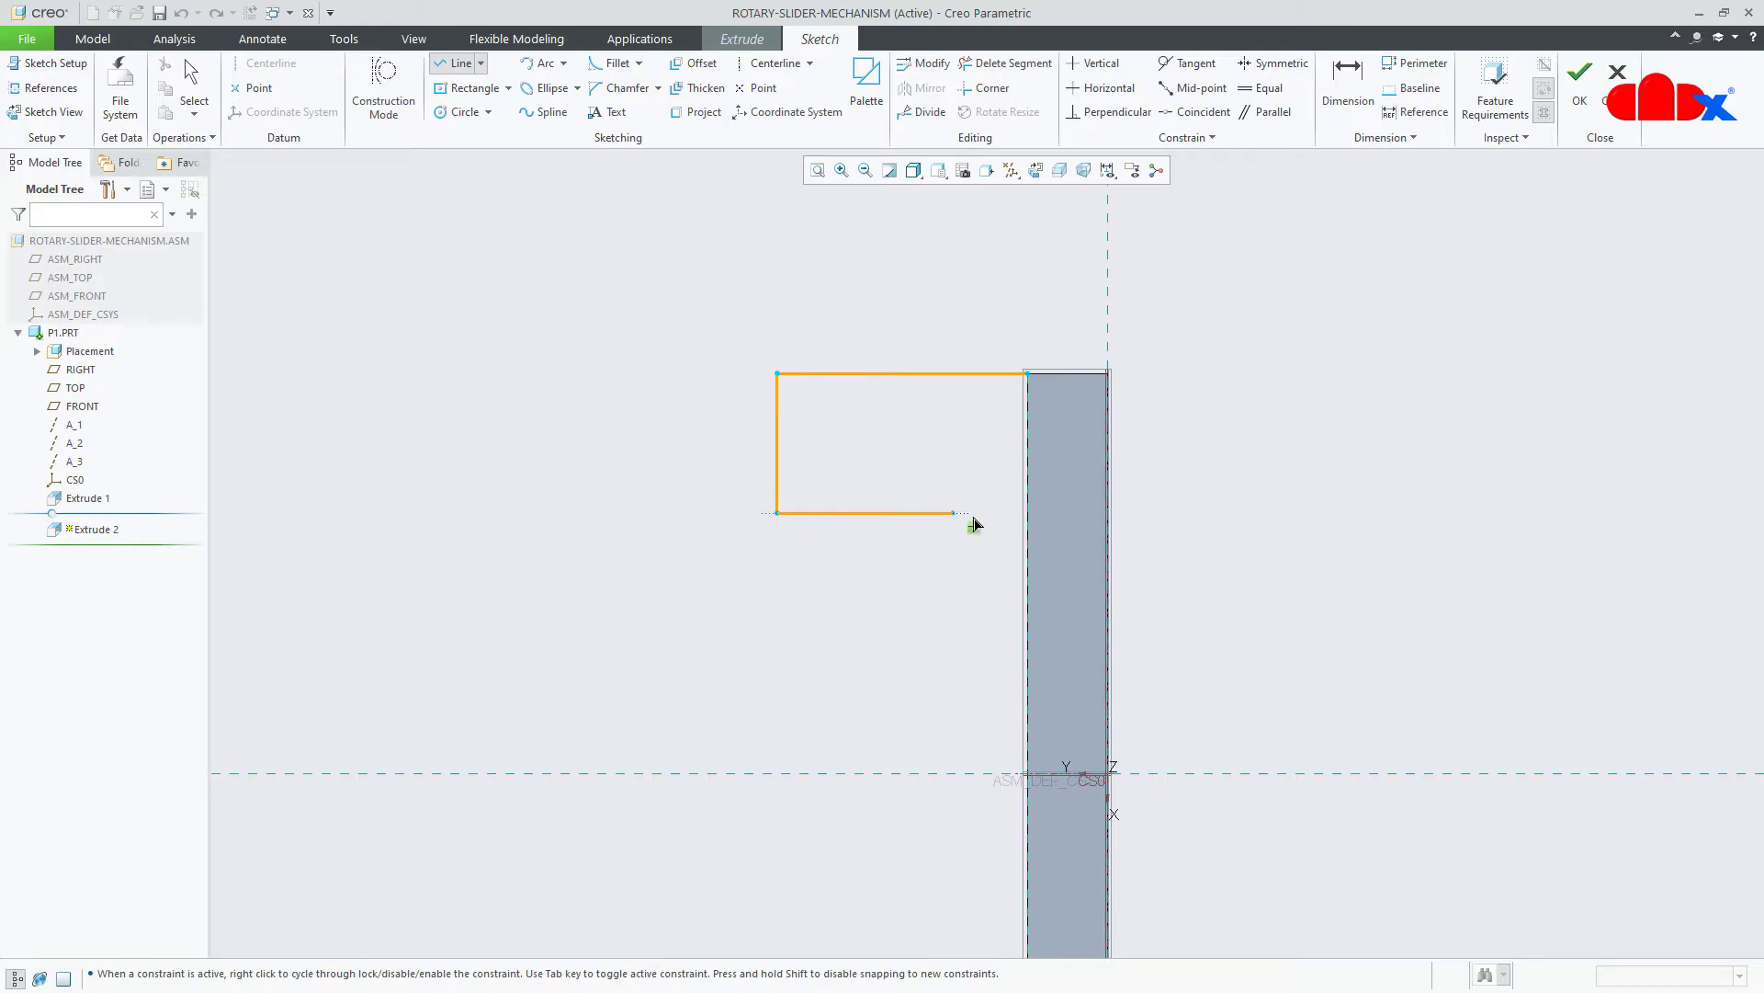
pyautogui.click(1028, 512)
pyautogui.click(1027, 373)
pyautogui.middleClick(1243, 436)
pyautogui.click(1240, 443)
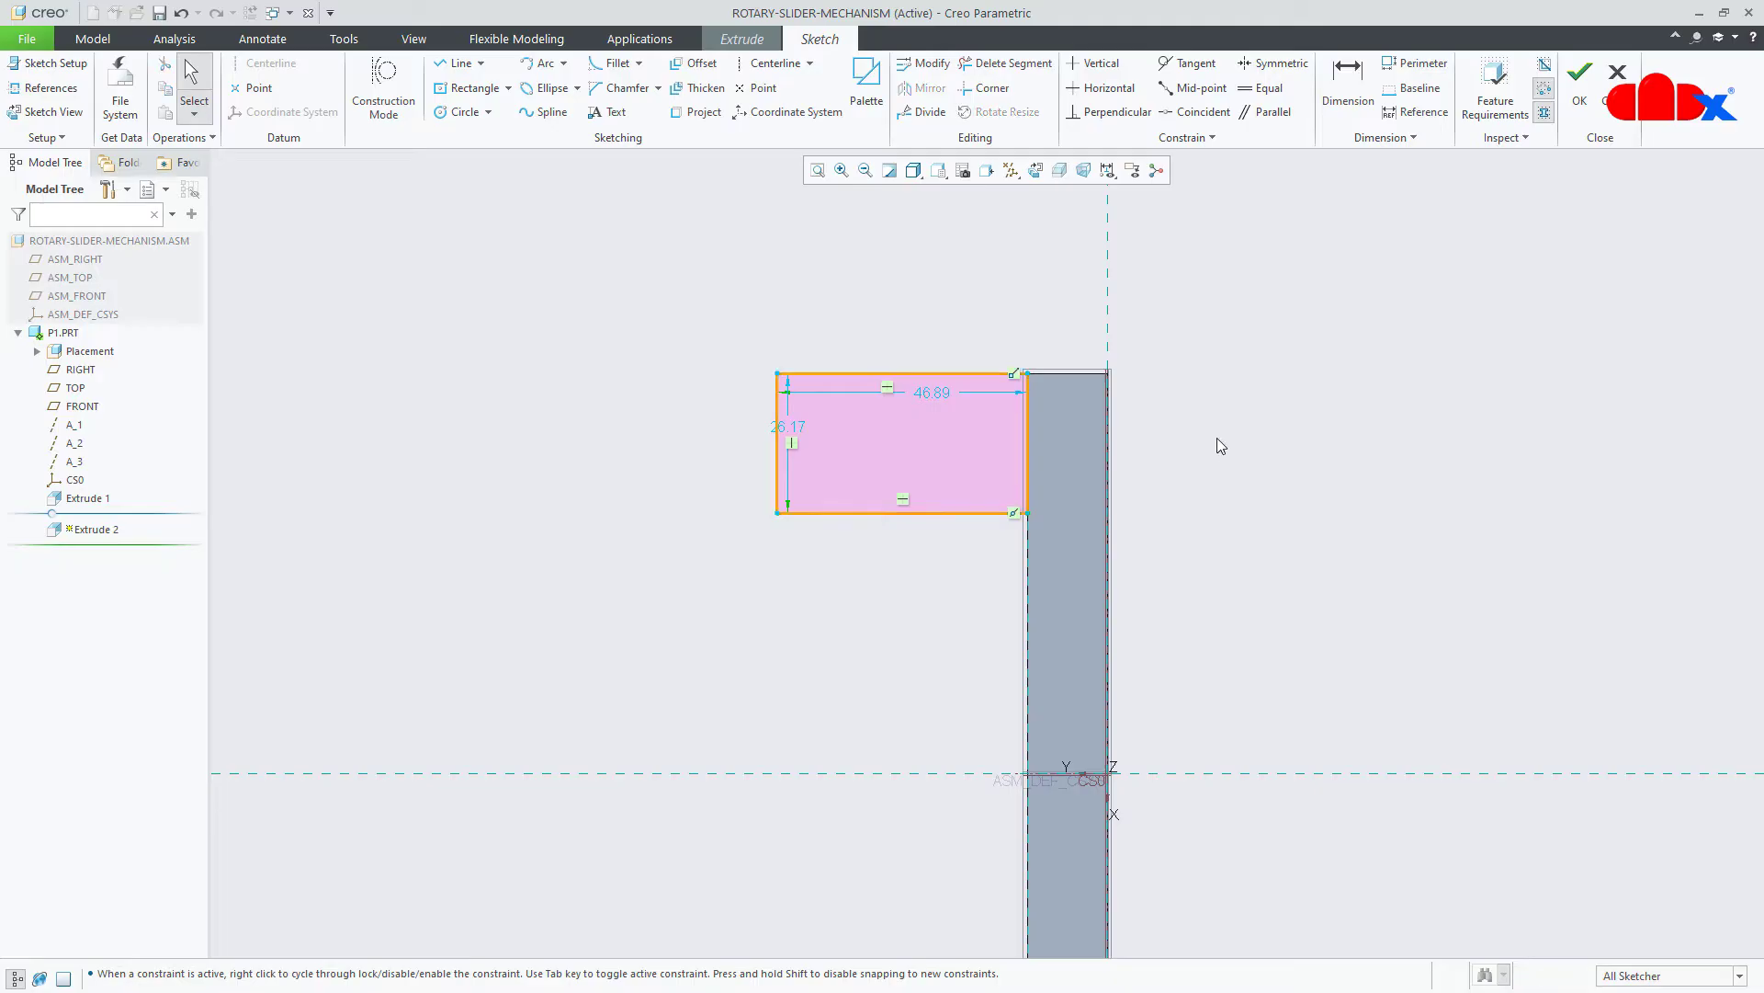
# Cap the rectangle's outer end with a semicircular arc and convert the straight line beneath the arc to construction geometry.
pyautogui.click(542, 63)
pyautogui.click(778, 374)
pyautogui.click(777, 512)
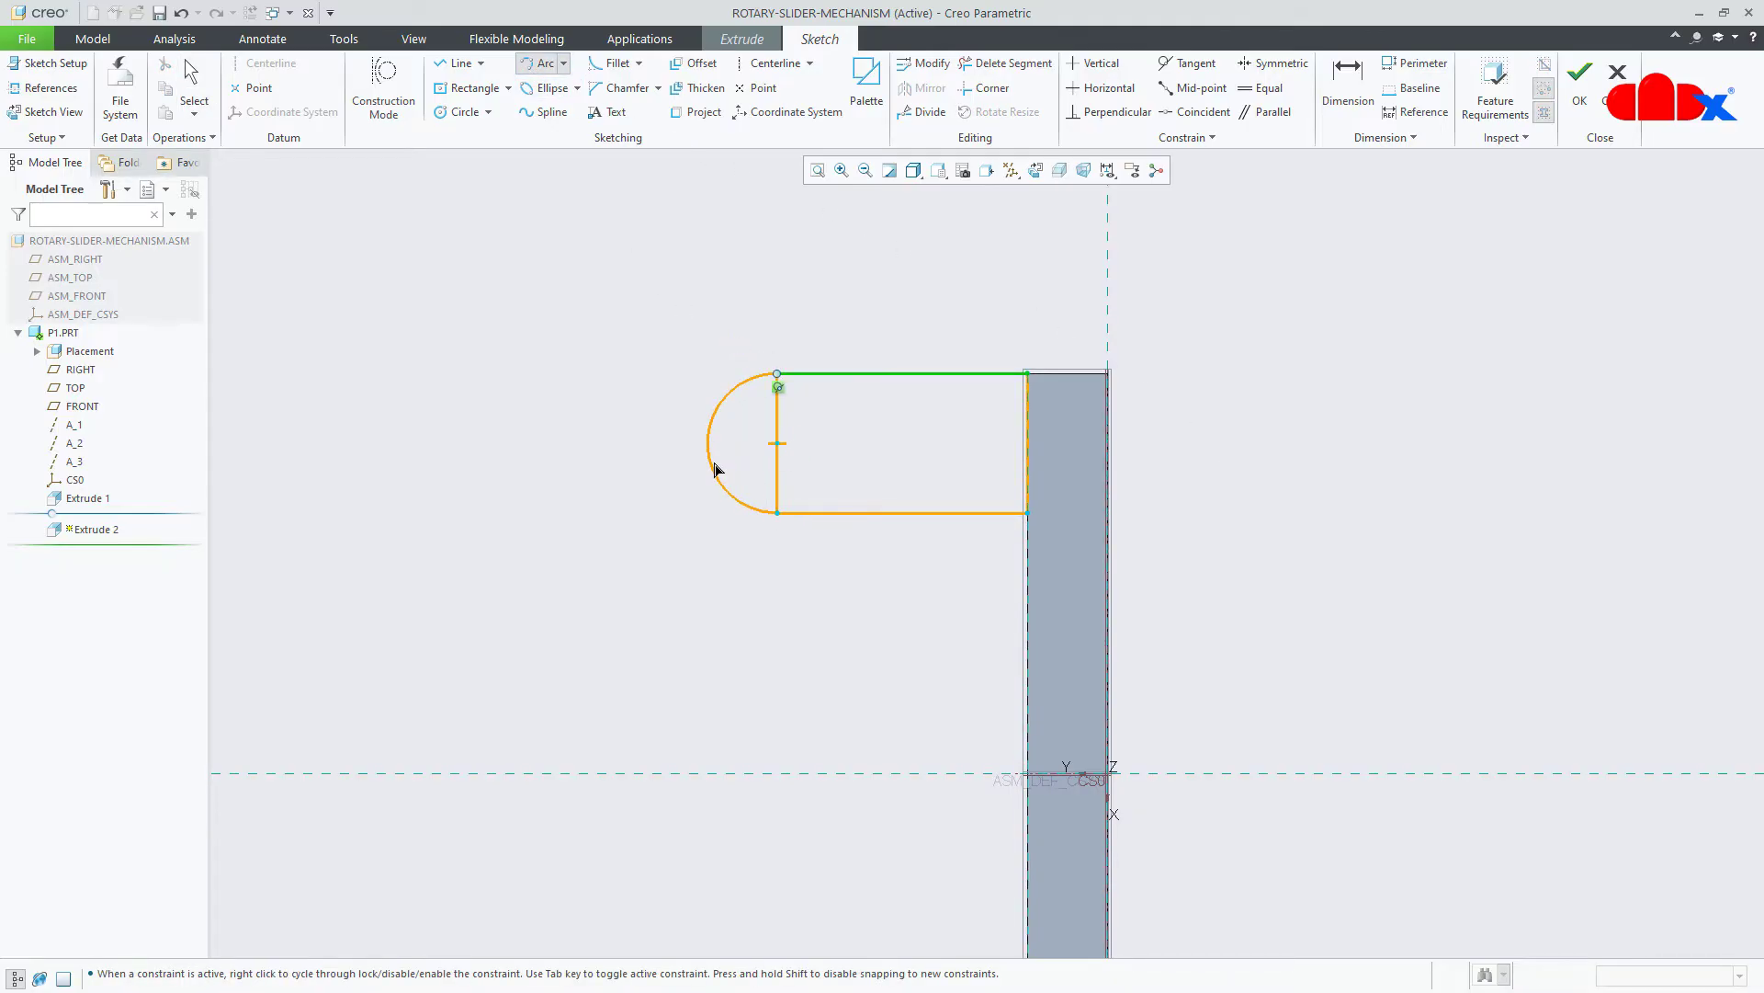
pyautogui.click(715, 470)
pyautogui.middleClick(1327, 502)
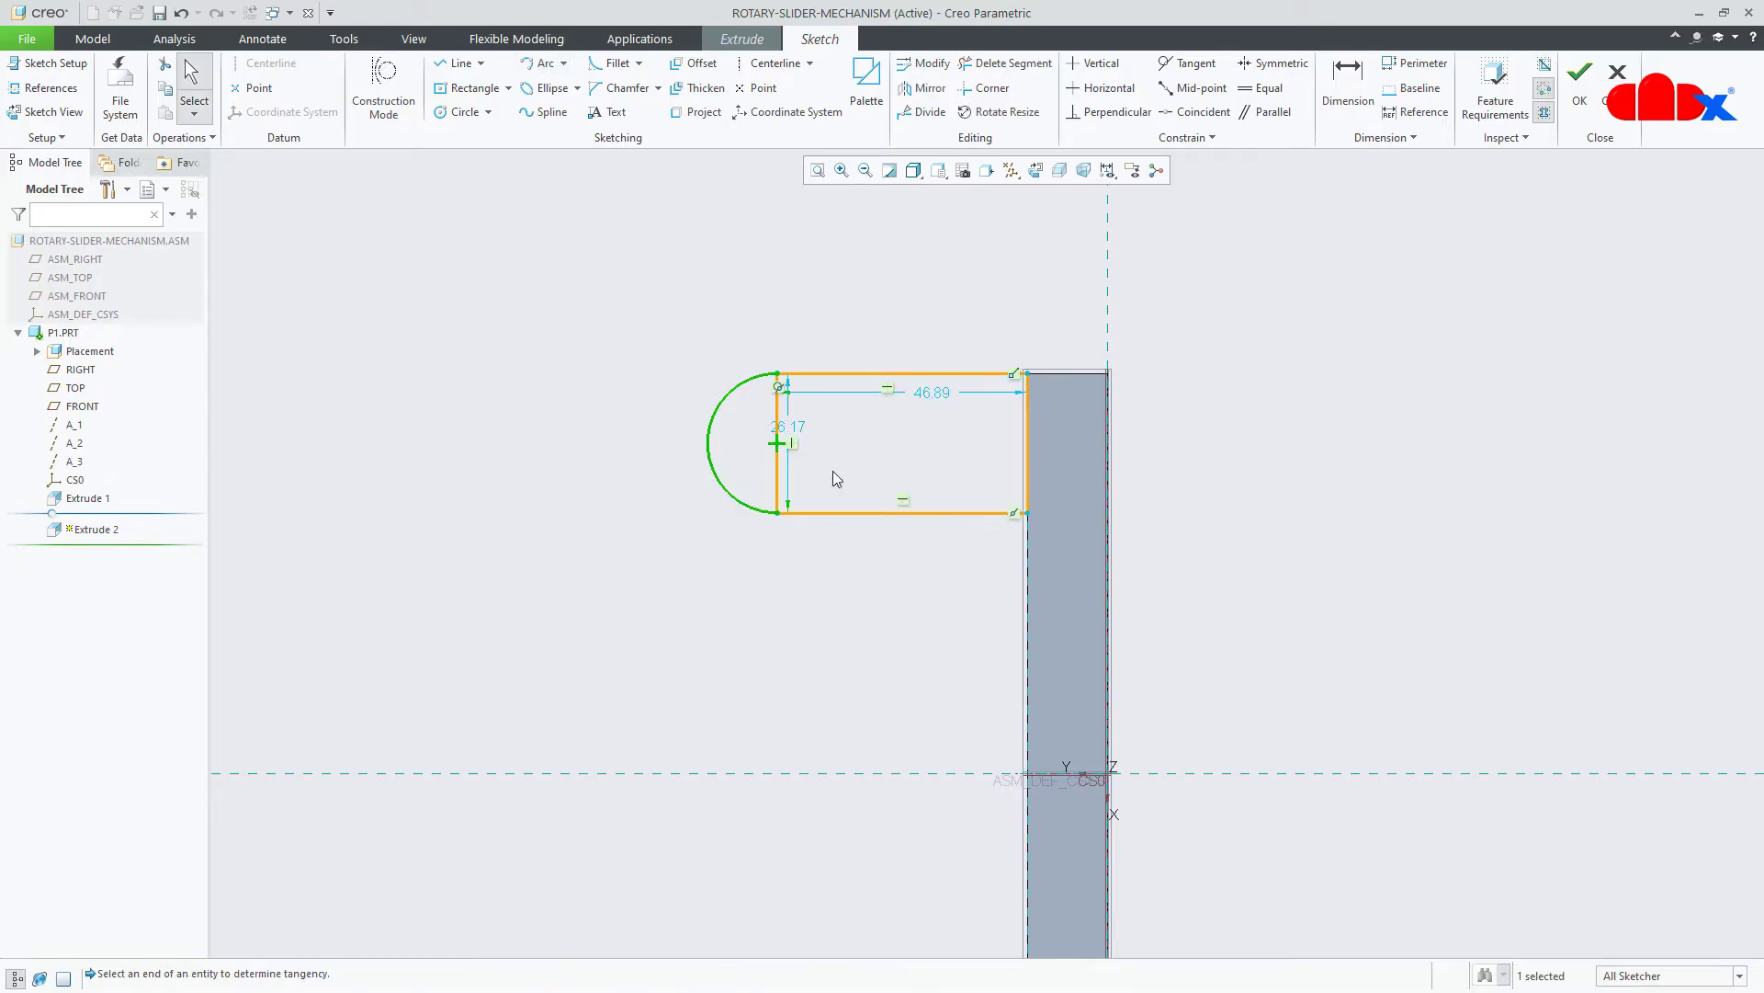
pyautogui.click(780, 477)
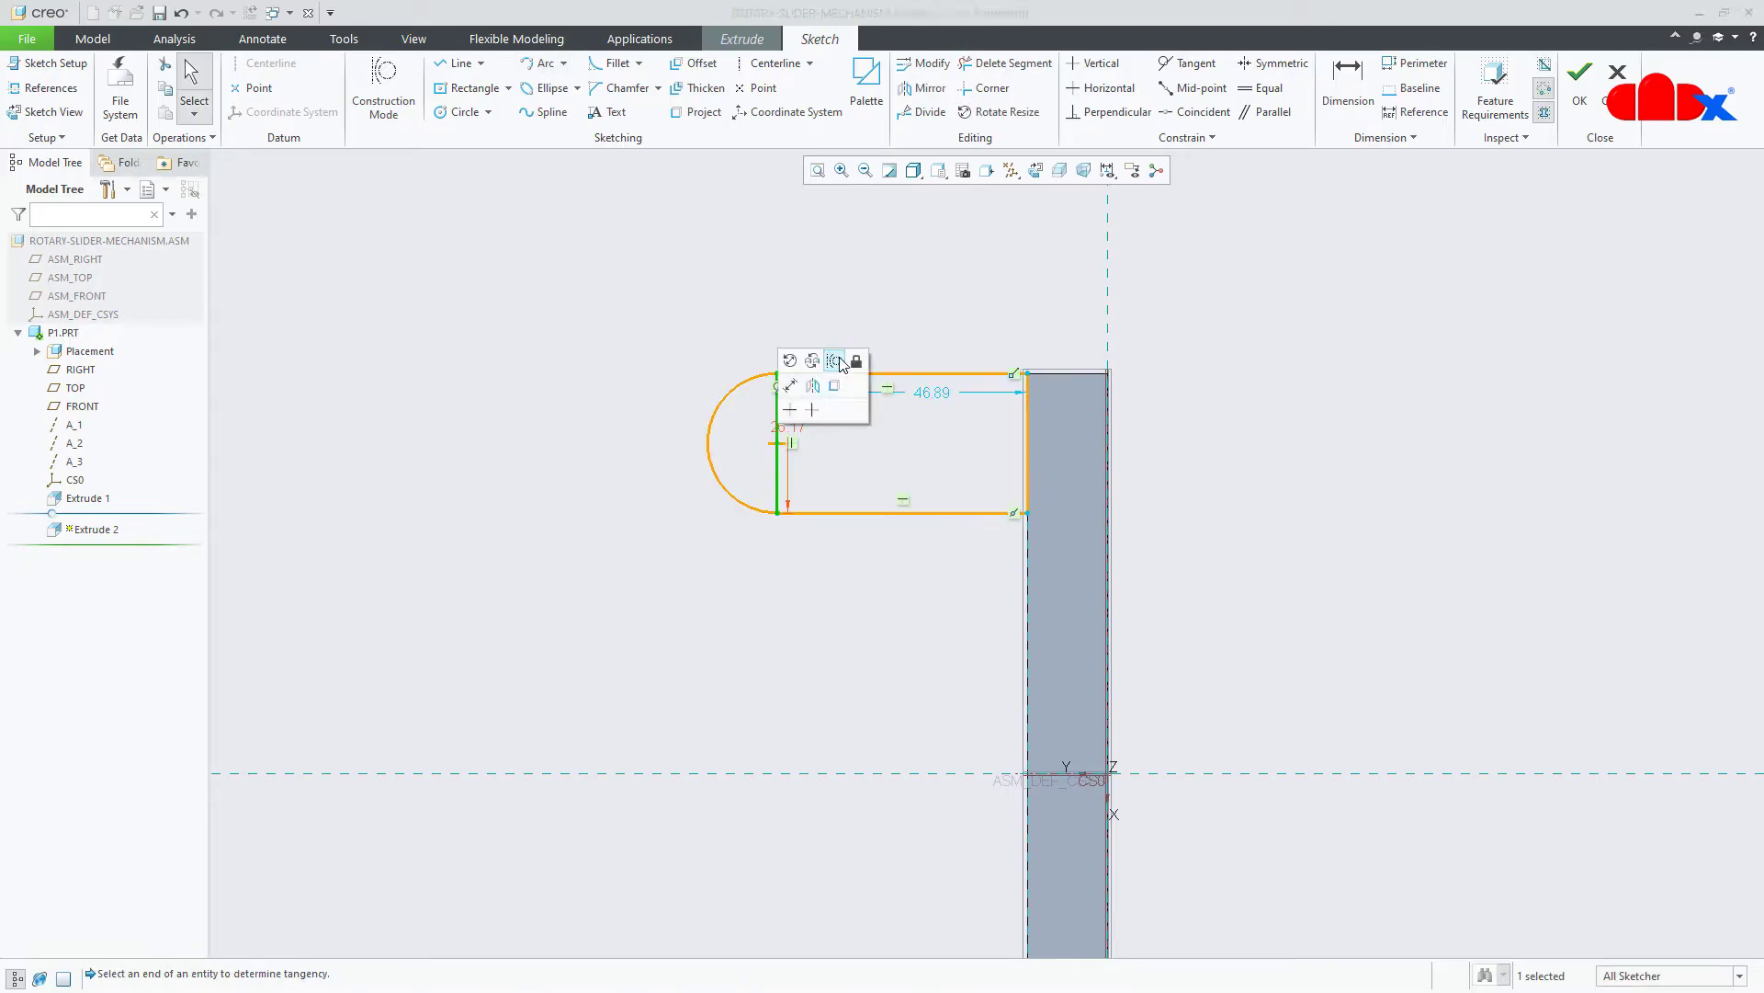
pyautogui.click(837, 361)
pyautogui.scroll(2, 871, 443)
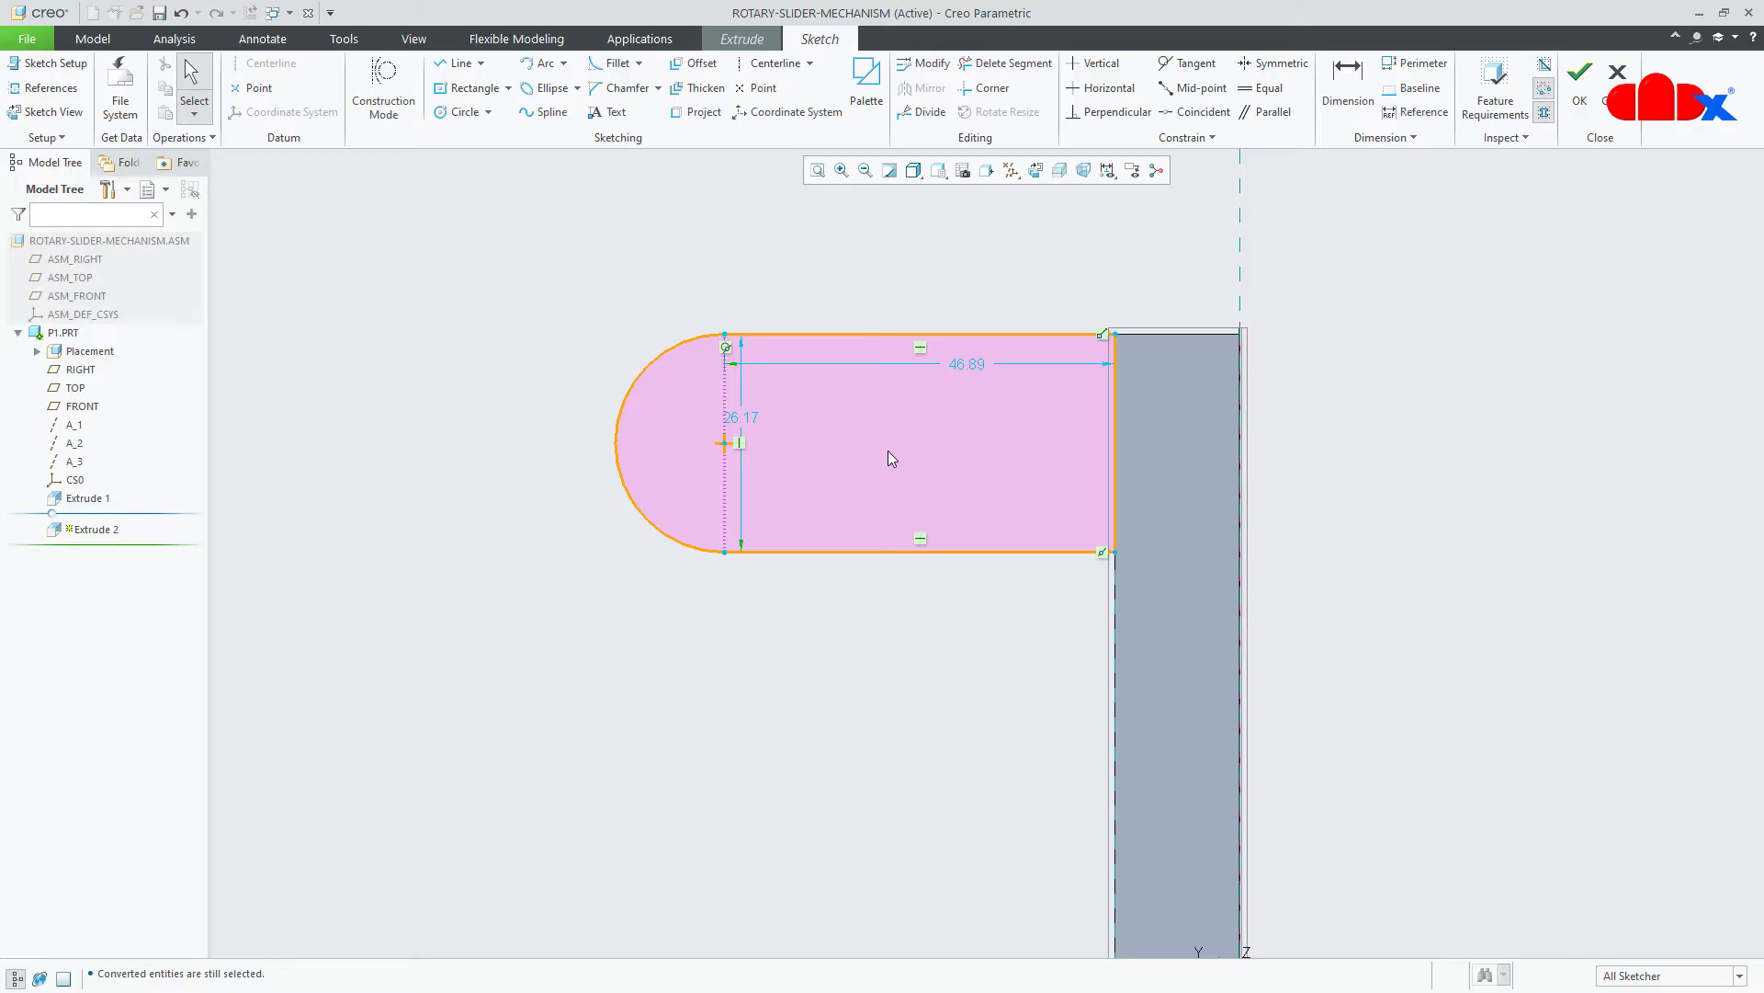
# Set the rounded profile's width to 40 mm and its straight length to 50 mm.
pyautogui.doubleClick(746, 418)
pyautogui.write('40')
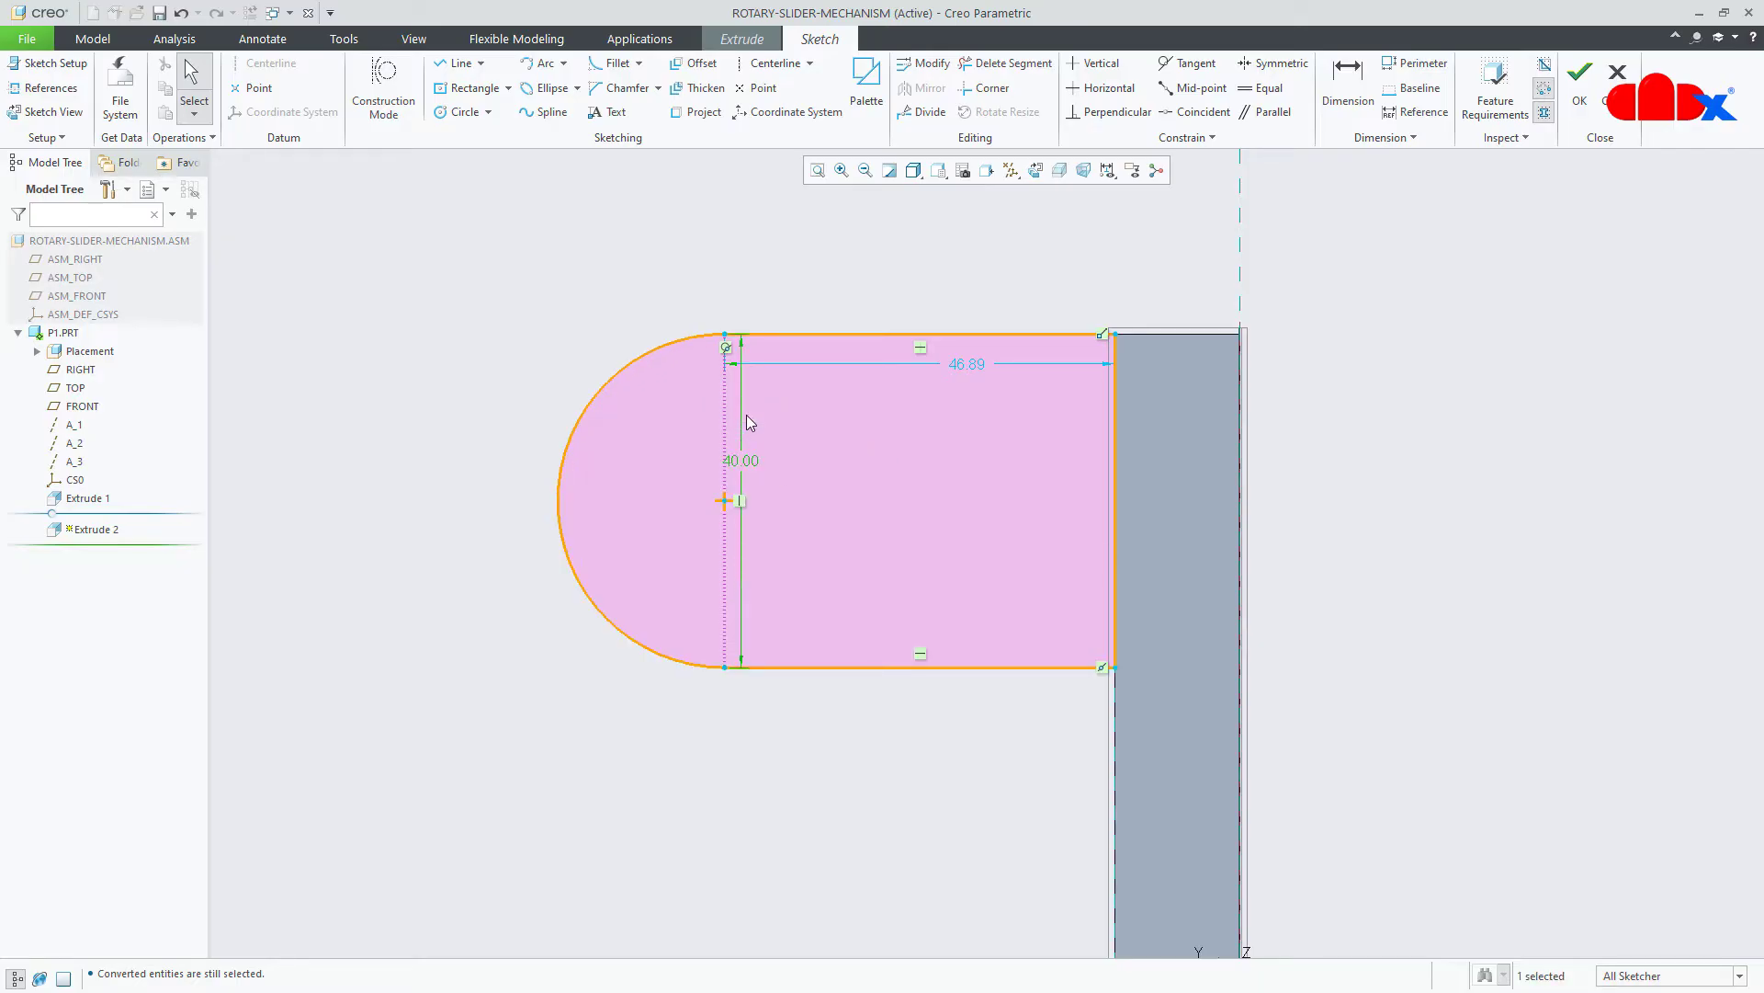
pyautogui.doubleClick(954, 367)
pyautogui.write('50')
pyautogui.press('Return')
pyautogui.moveTo(1128, 589); pyautogui.dragTo(1286, 504, button='middle')
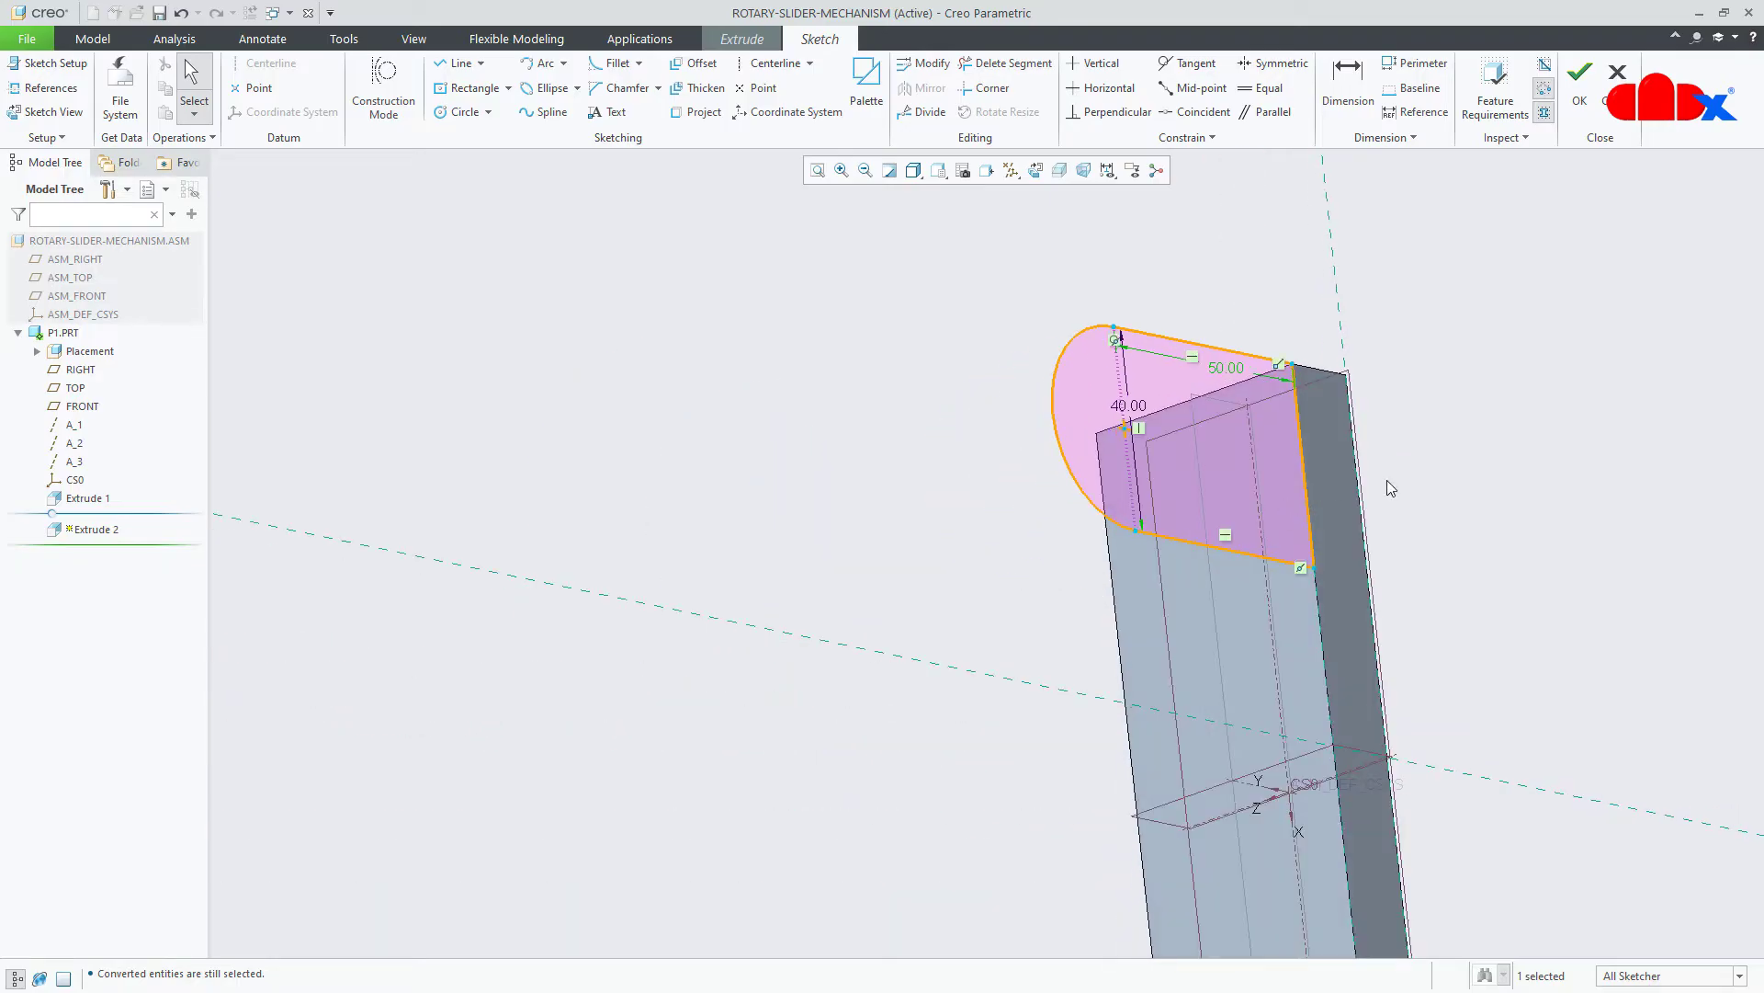
# Extrude the rounded profile 10 mm toward the plate to form the upright support.
pyautogui.moveTo(1450, 477); pyautogui.dragTo(1406, 463, button='middle')
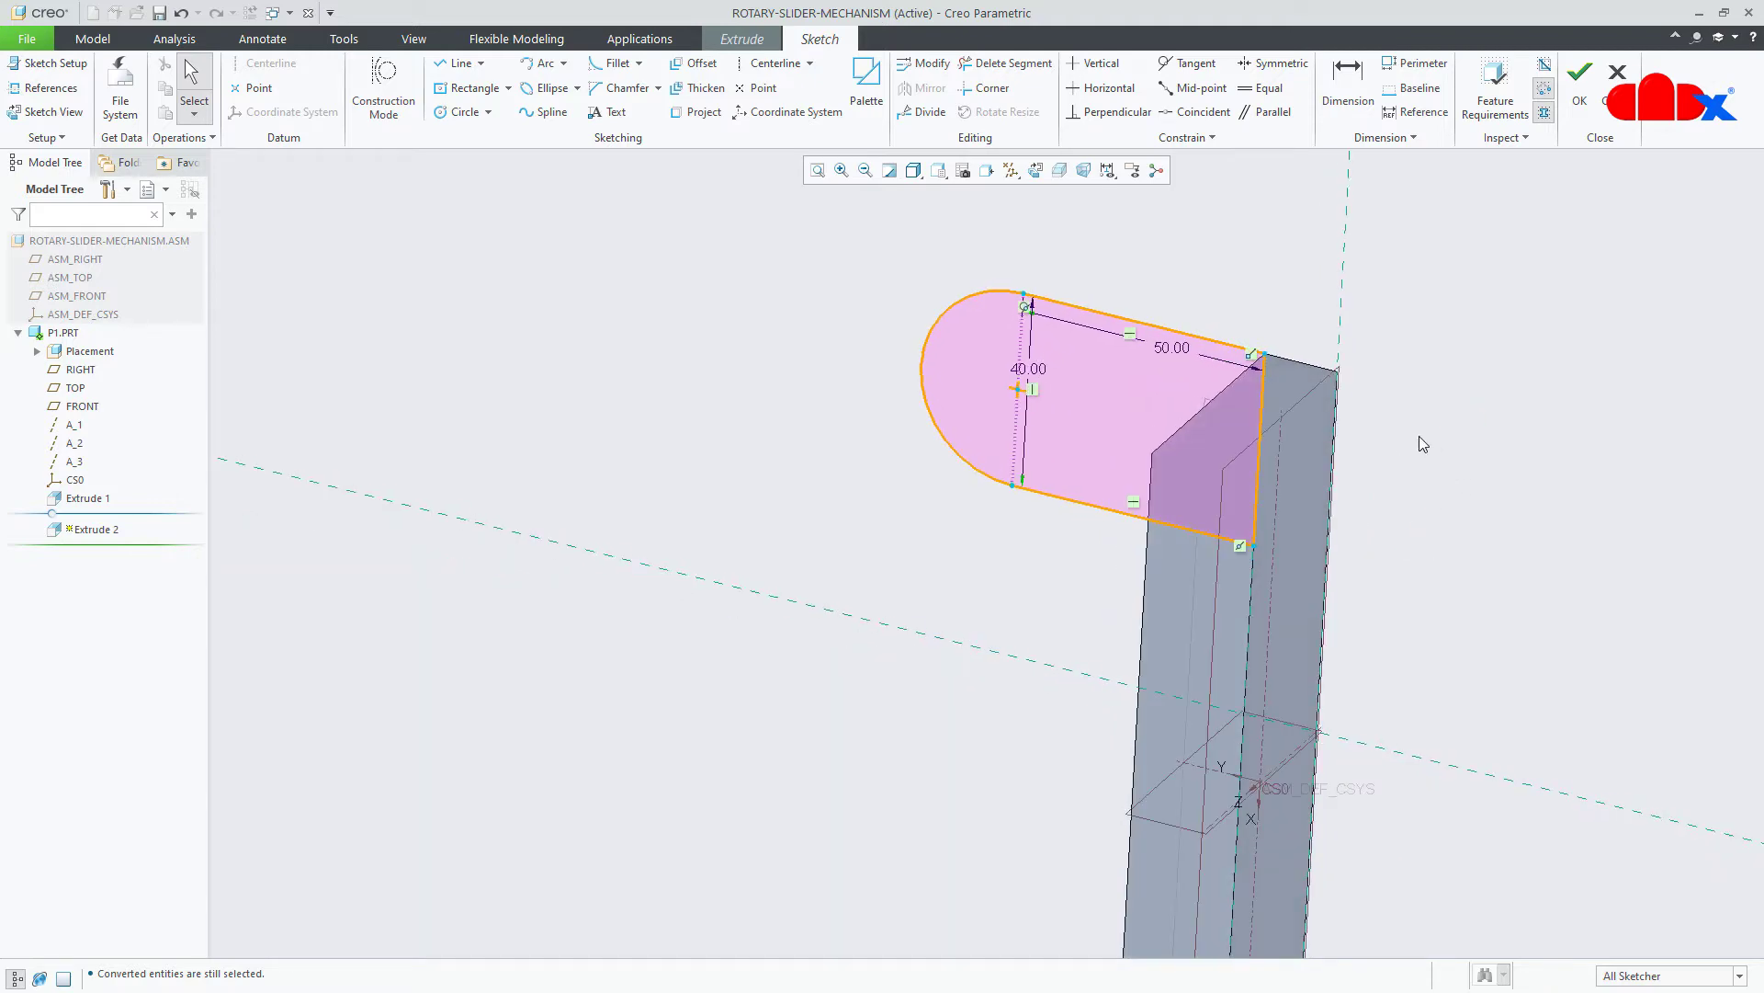
pyautogui.click(1579, 81)
pyautogui.moveTo(1221, 552)
pyautogui.mouseDown(button='middle')
pyautogui.moveTo(1287, 528)
pyautogui.moveTo(1400, 375)
pyautogui.mouseUp(button='middle')
pyautogui.click(1368, 313)
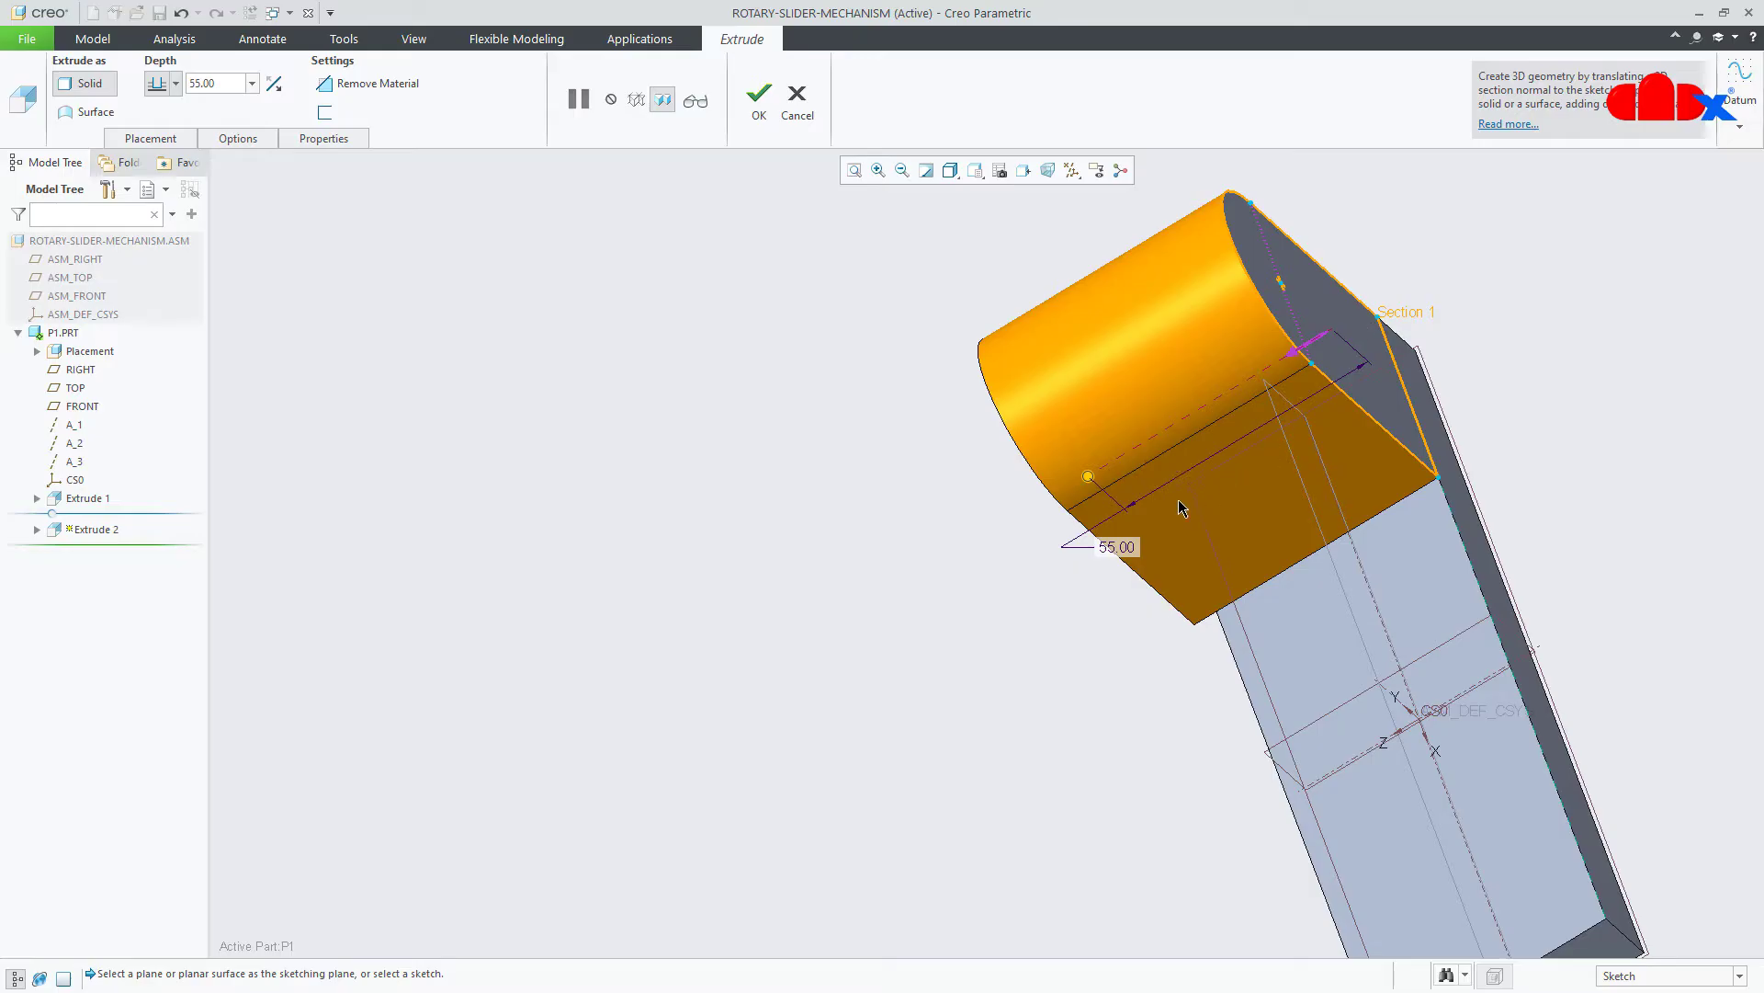
pyautogui.doubleClick(1118, 546)
pyautogui.write('10')
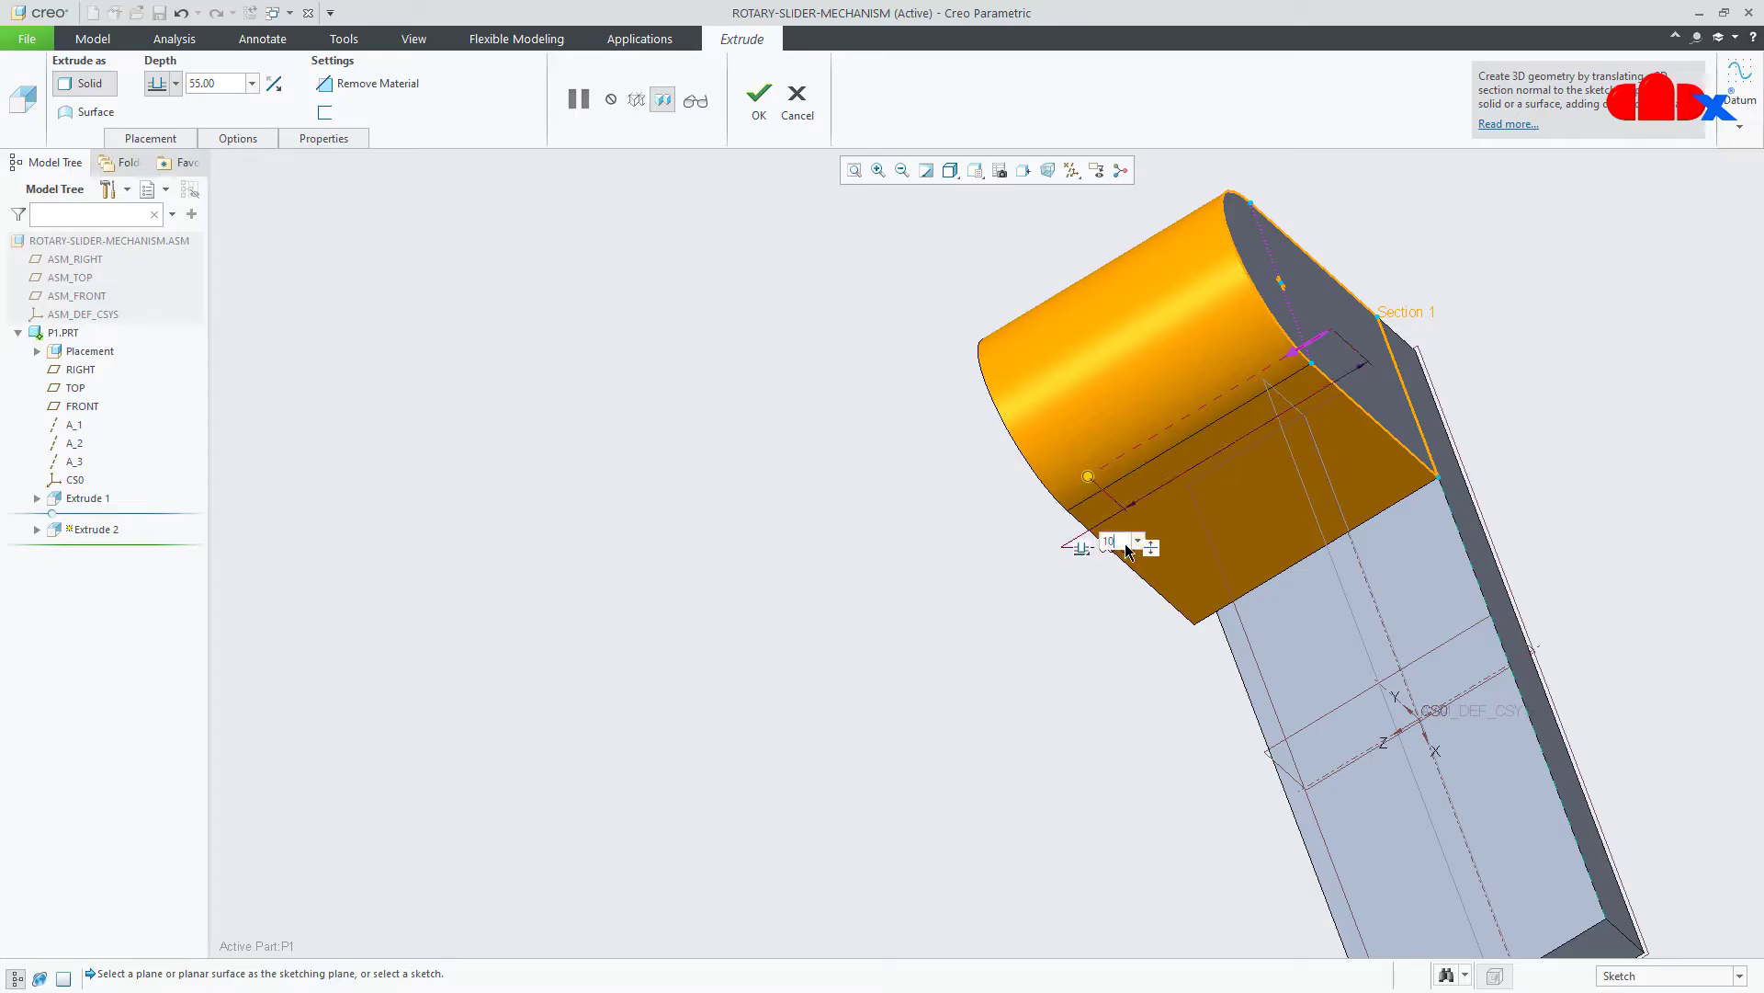
pyautogui.press('Return')
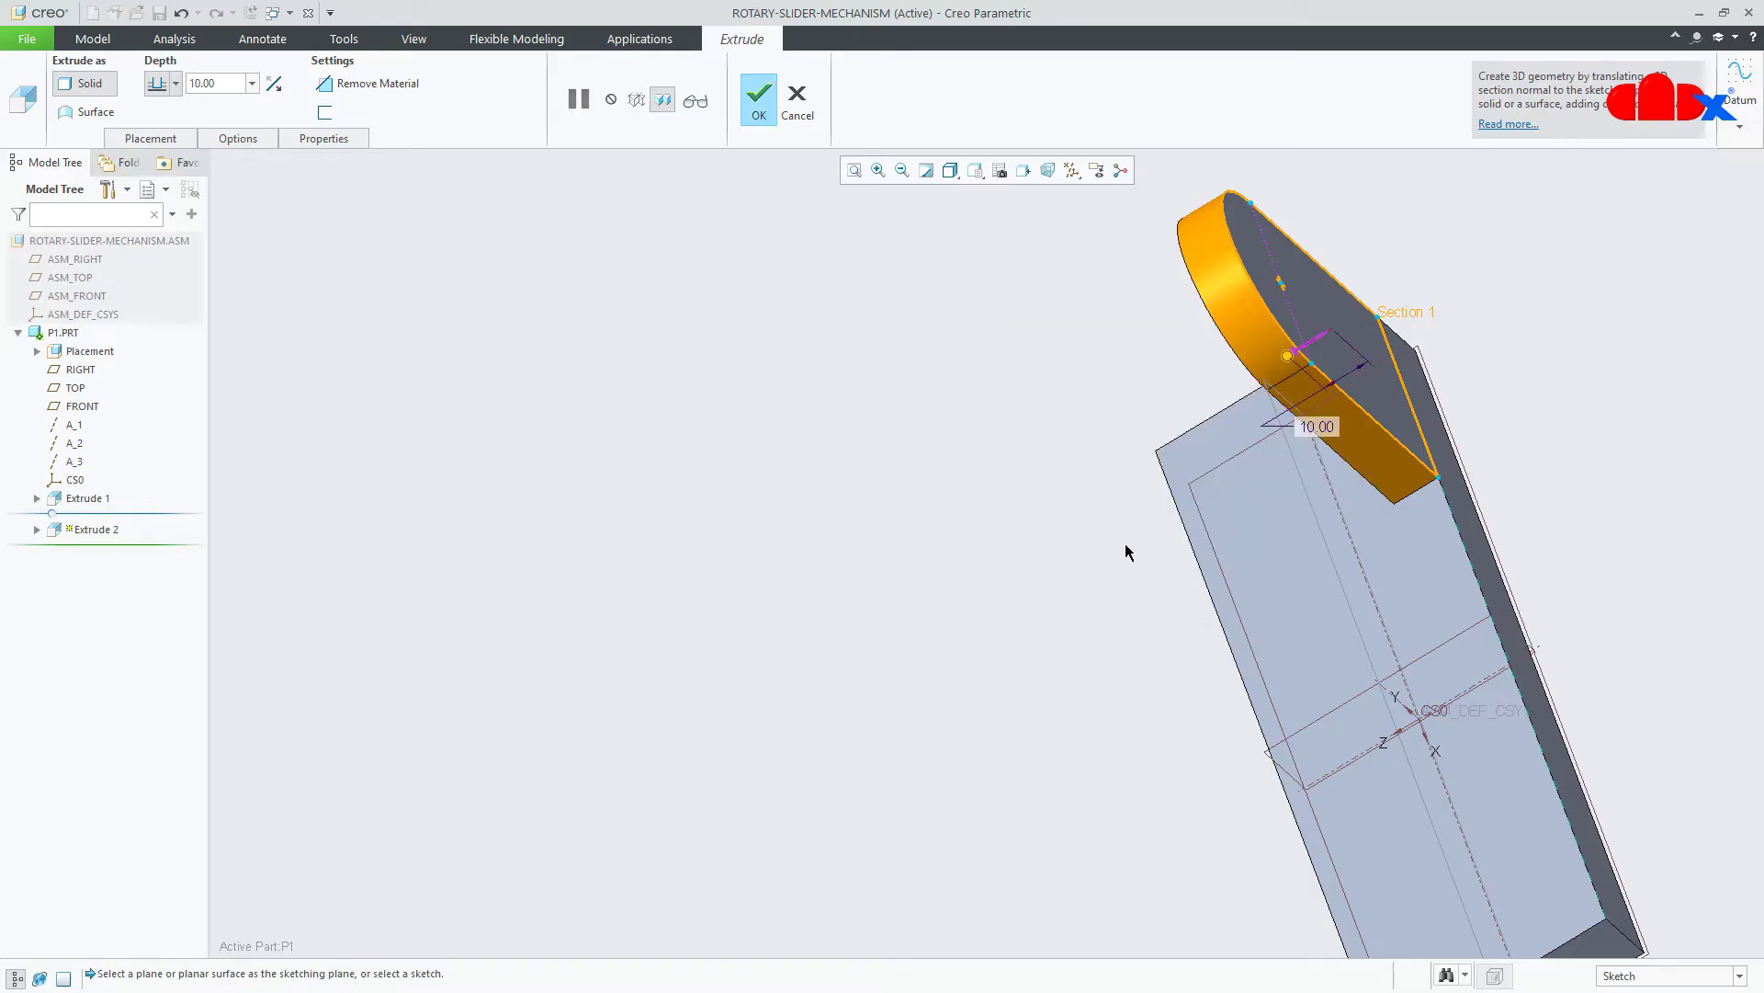
pyautogui.click(759, 101)
pyautogui.hotkey('ctrl', 'd')
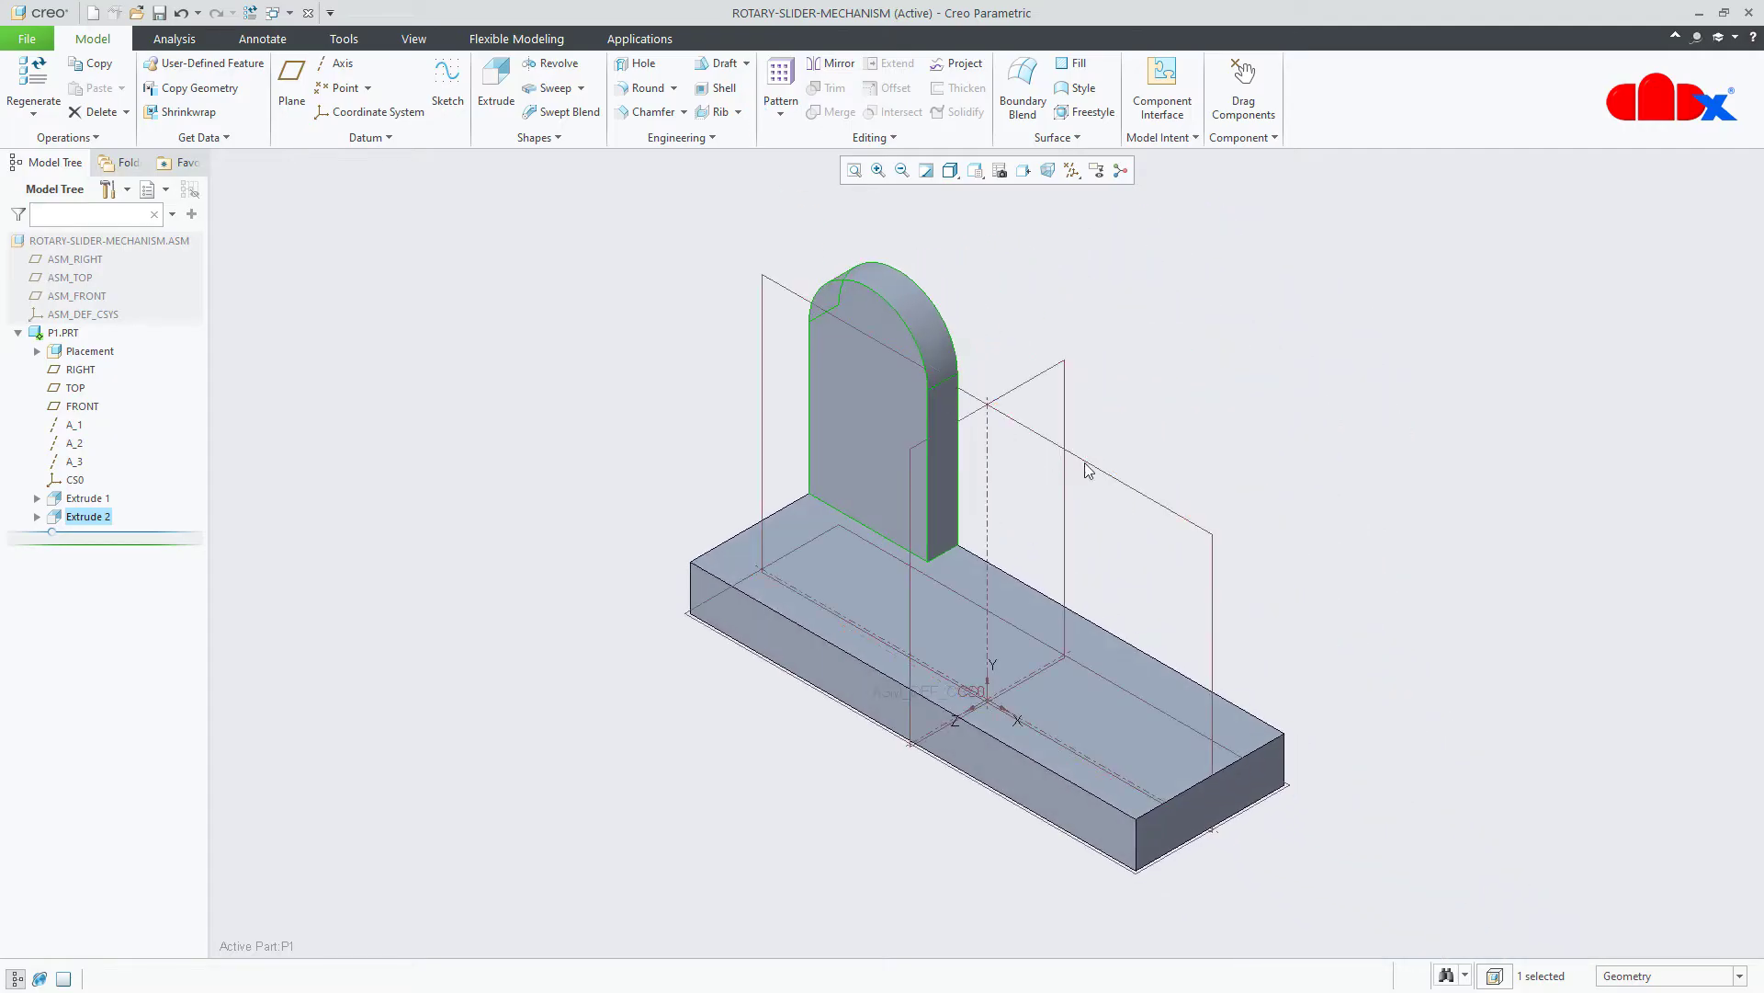
pyautogui.click(1318, 566)
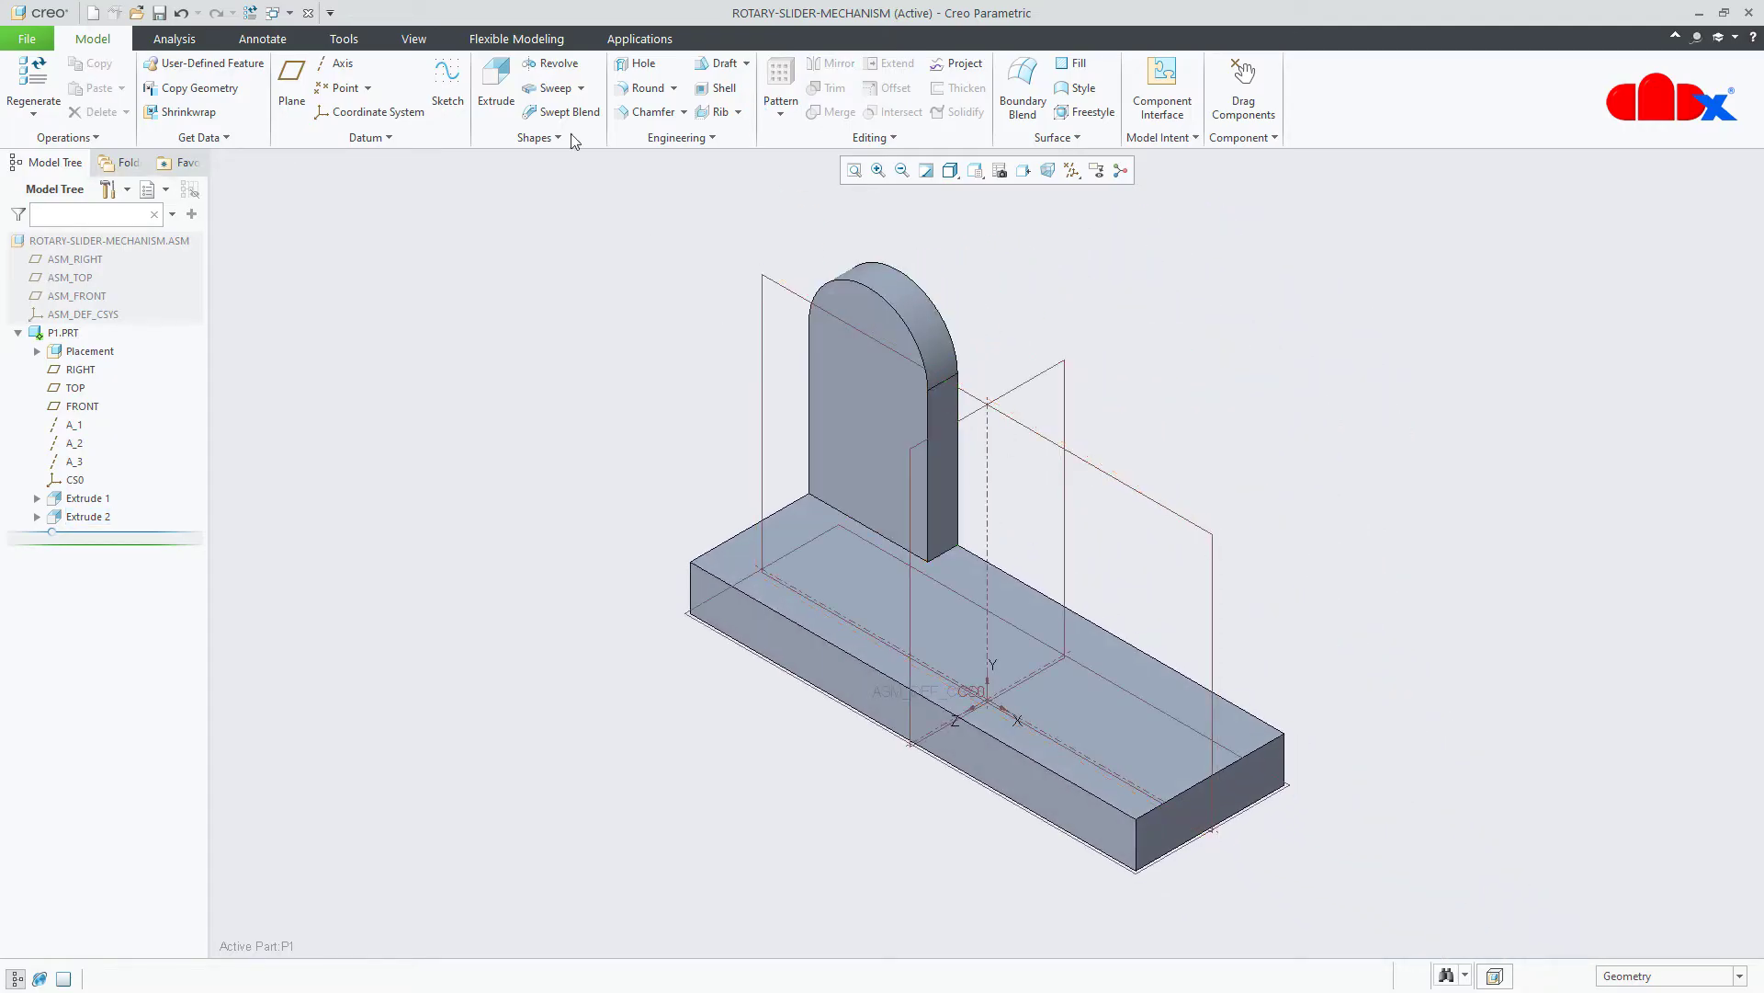
# Start an Extrude sketch on the upright support's front face, viewed square, with the rounded end's arc as a reference.
pyautogui.click(497, 87)
pyautogui.click(901, 393)
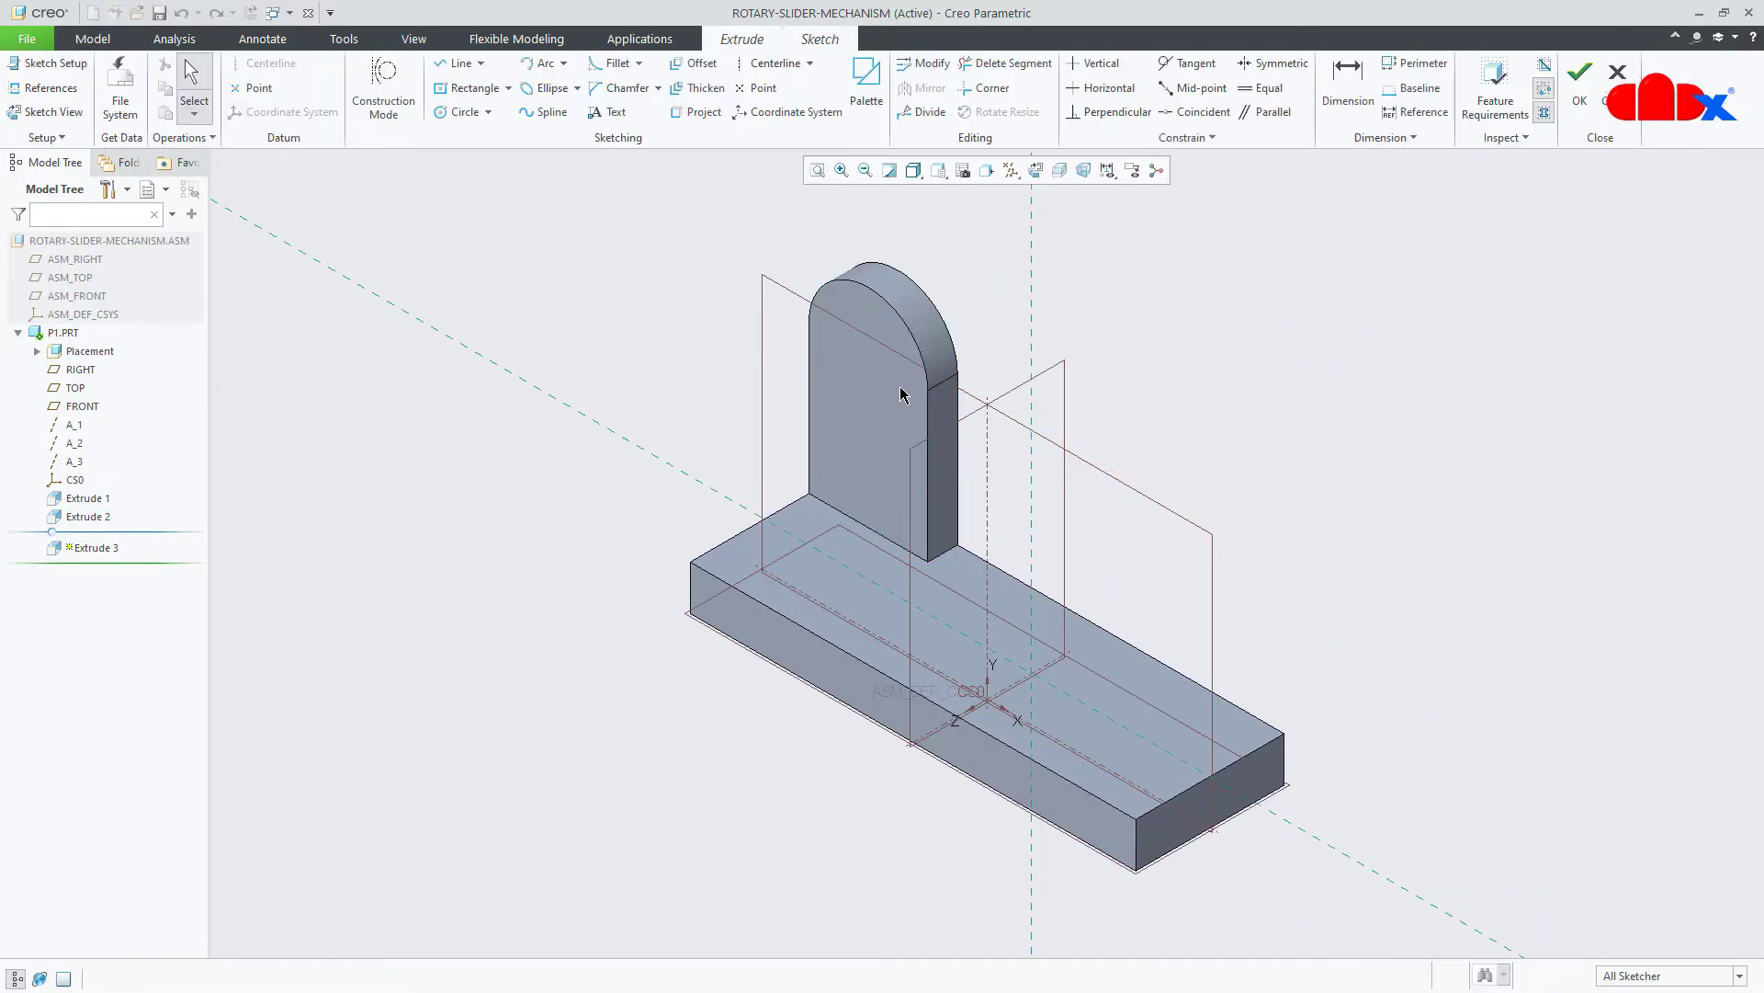
pyautogui.click(1035, 170)
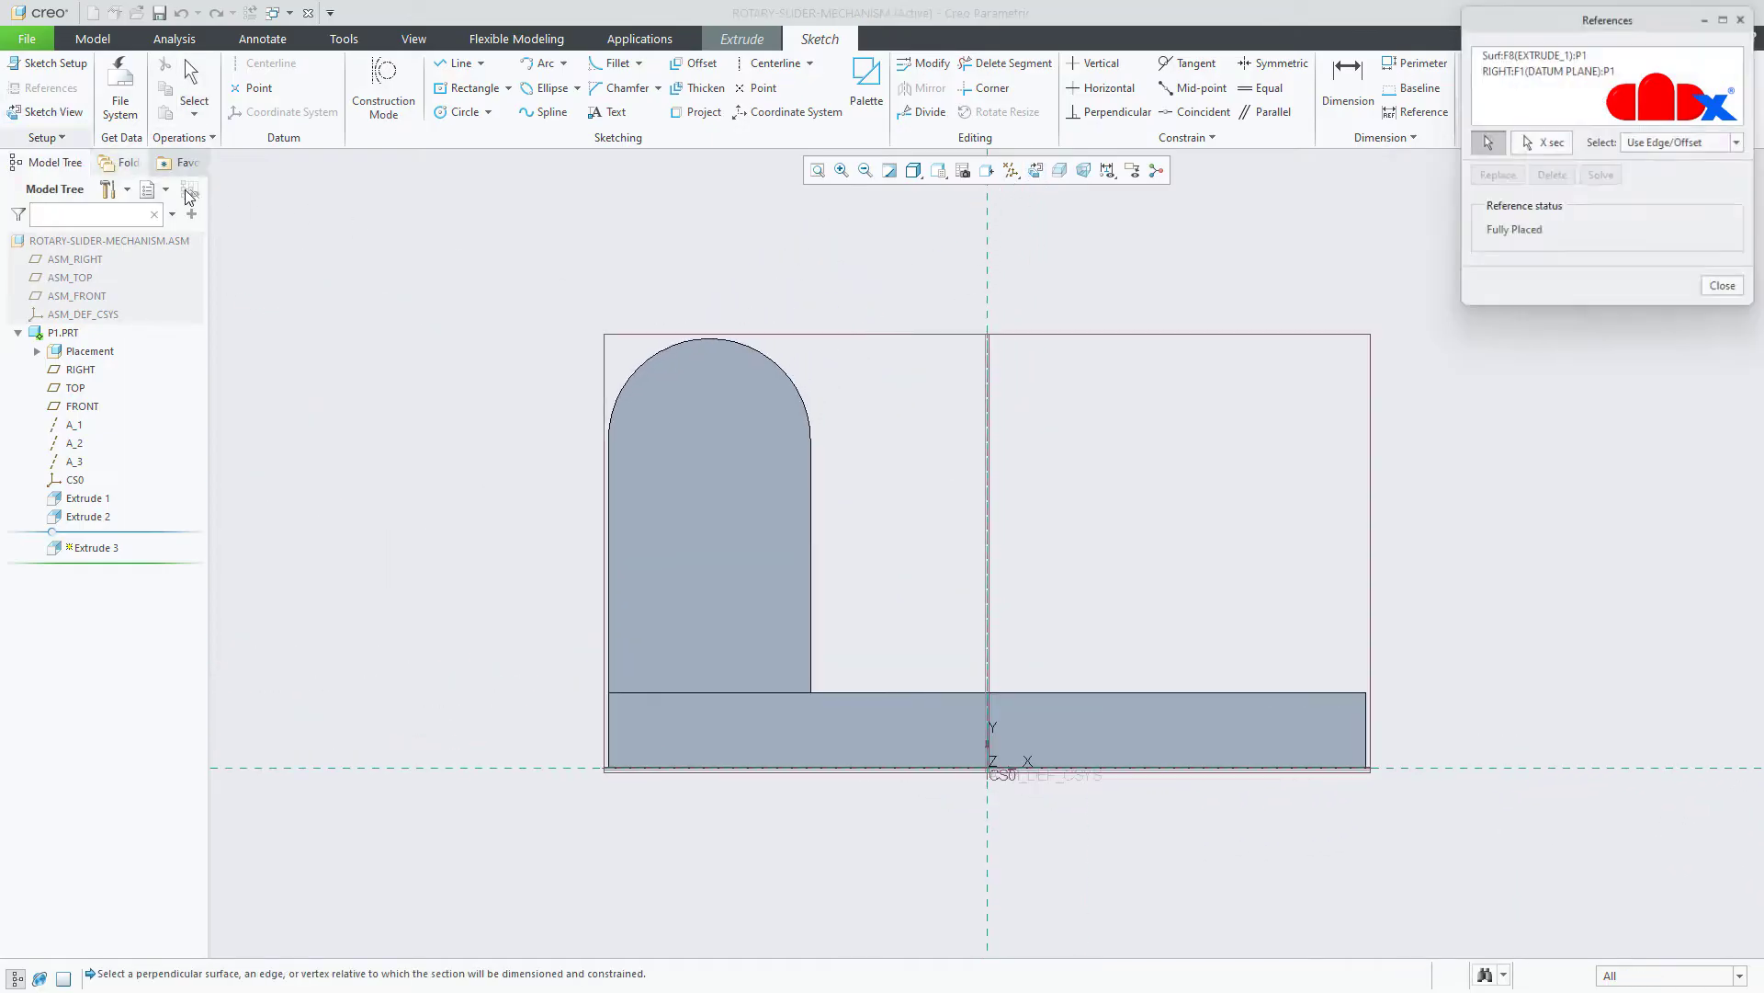
pyautogui.click(641, 370)
# Draw a circle concentric with the support's rounded end and set its diameter to 5 mm.
pyautogui.rightClick(851, 427)
pyautogui.click(947, 459)
pyautogui.click(714, 442)
pyautogui.click(714, 464)
pyautogui.middleClick(776, 478)
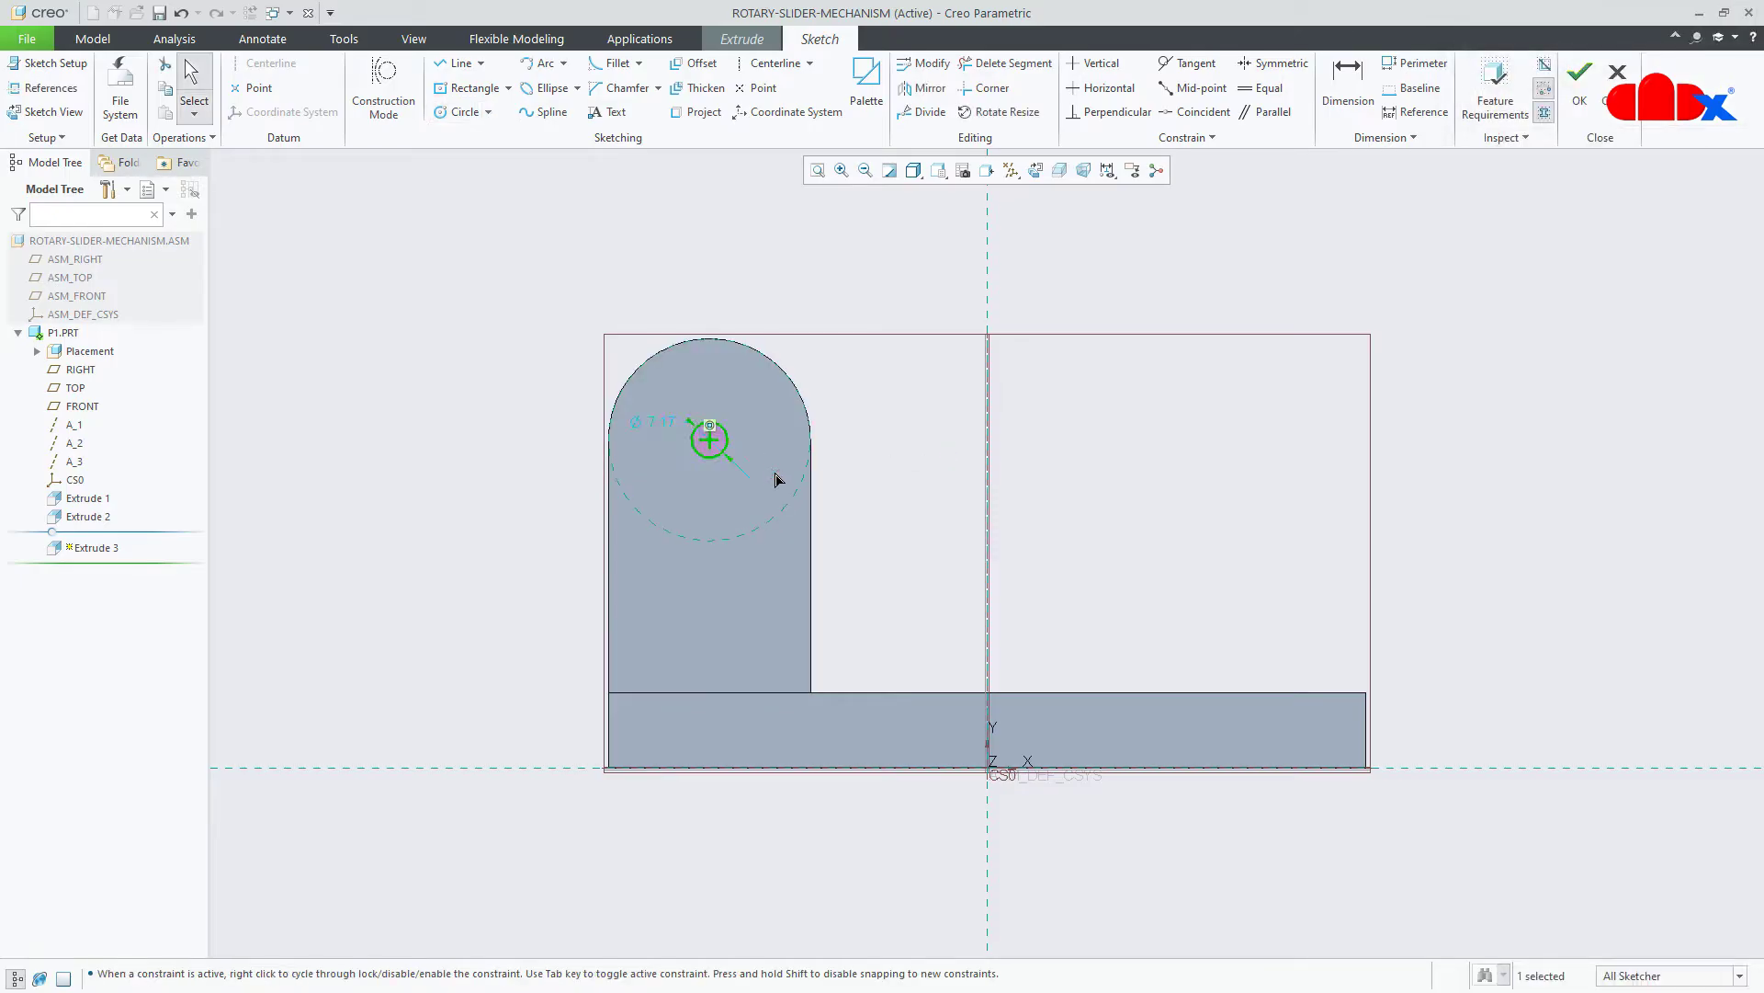
pyautogui.doubleClick(649, 422)
pyautogui.write('5')
pyautogui.press('Return')
# Extrude the circle 10 mm out from the support's front face as a pin.
pyautogui.rightClick(857, 439)
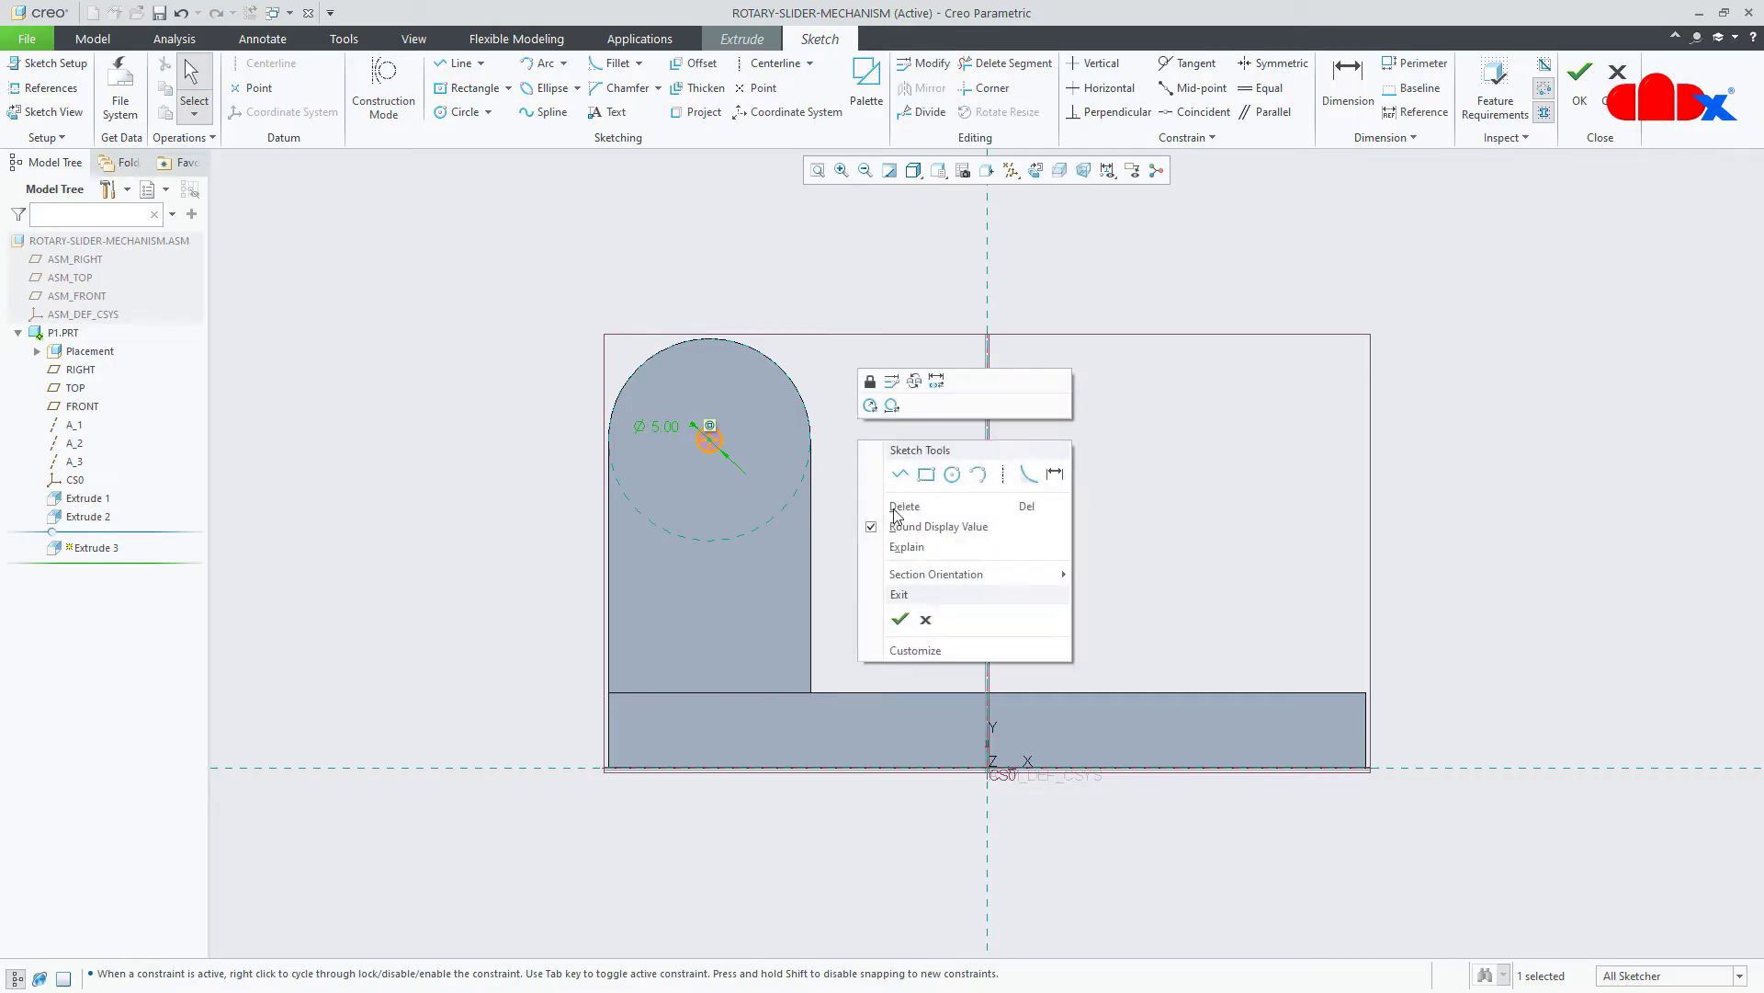
pyautogui.click(894, 614)
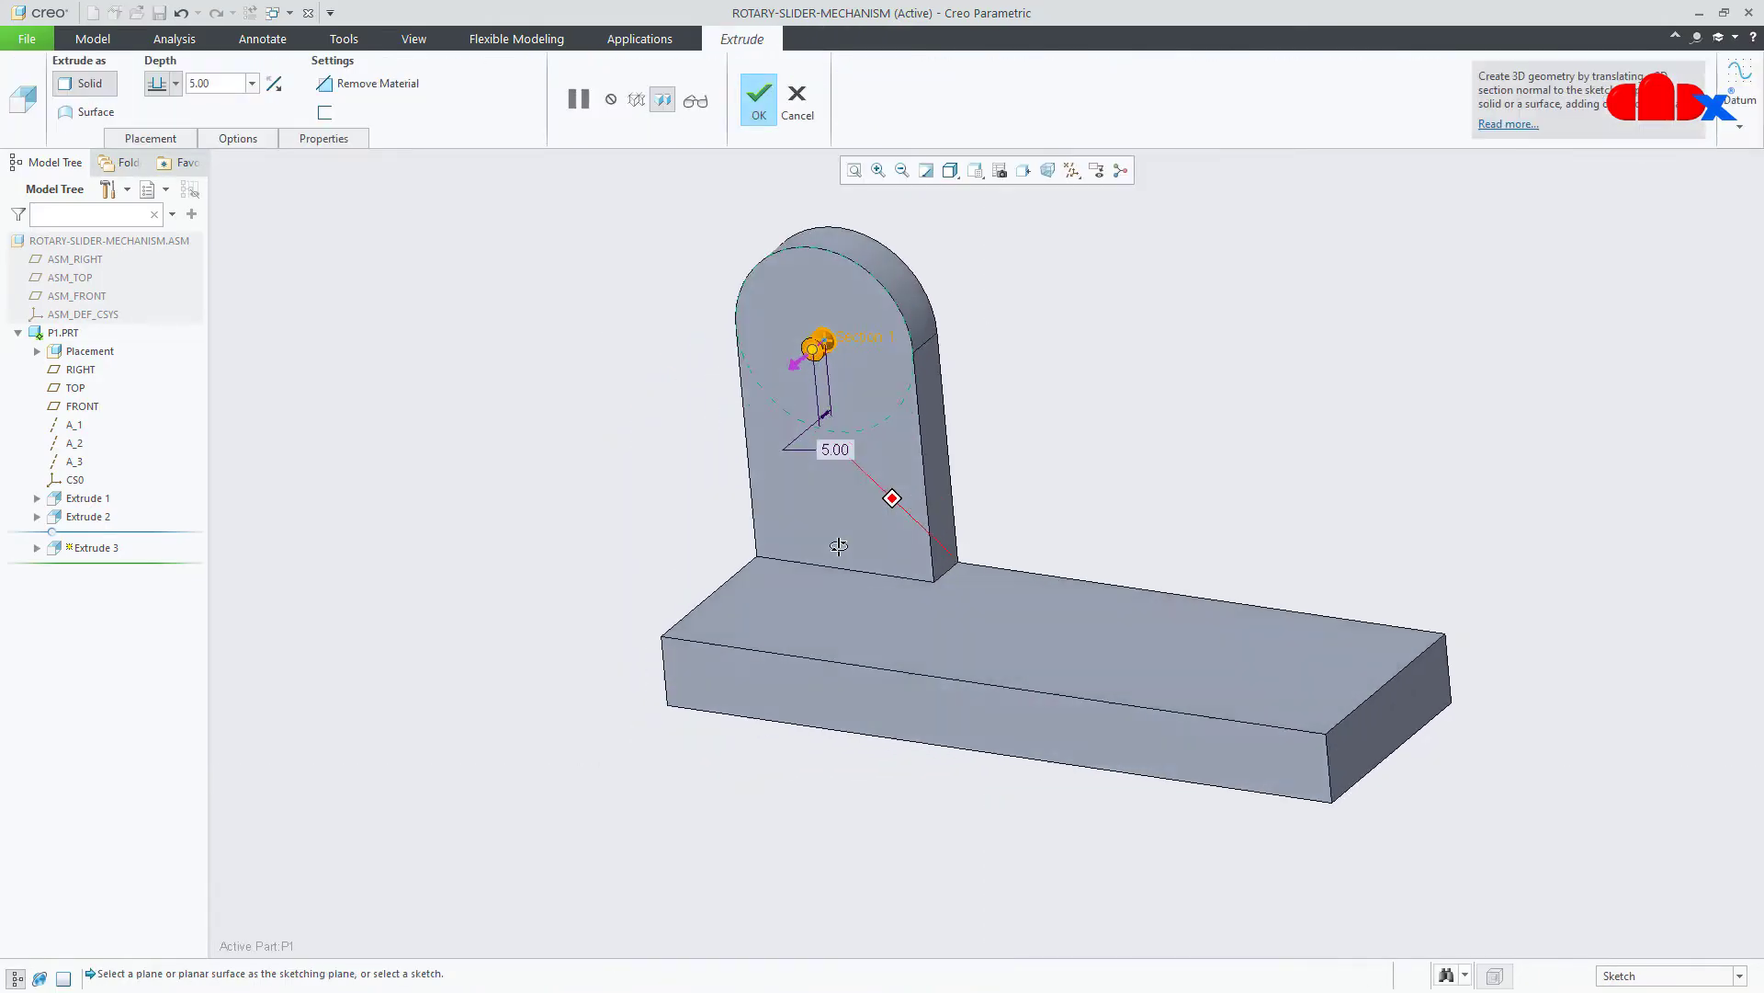
pyautogui.doubleClick(867, 410)
pyautogui.write('10')
pyautogui.press('Return')
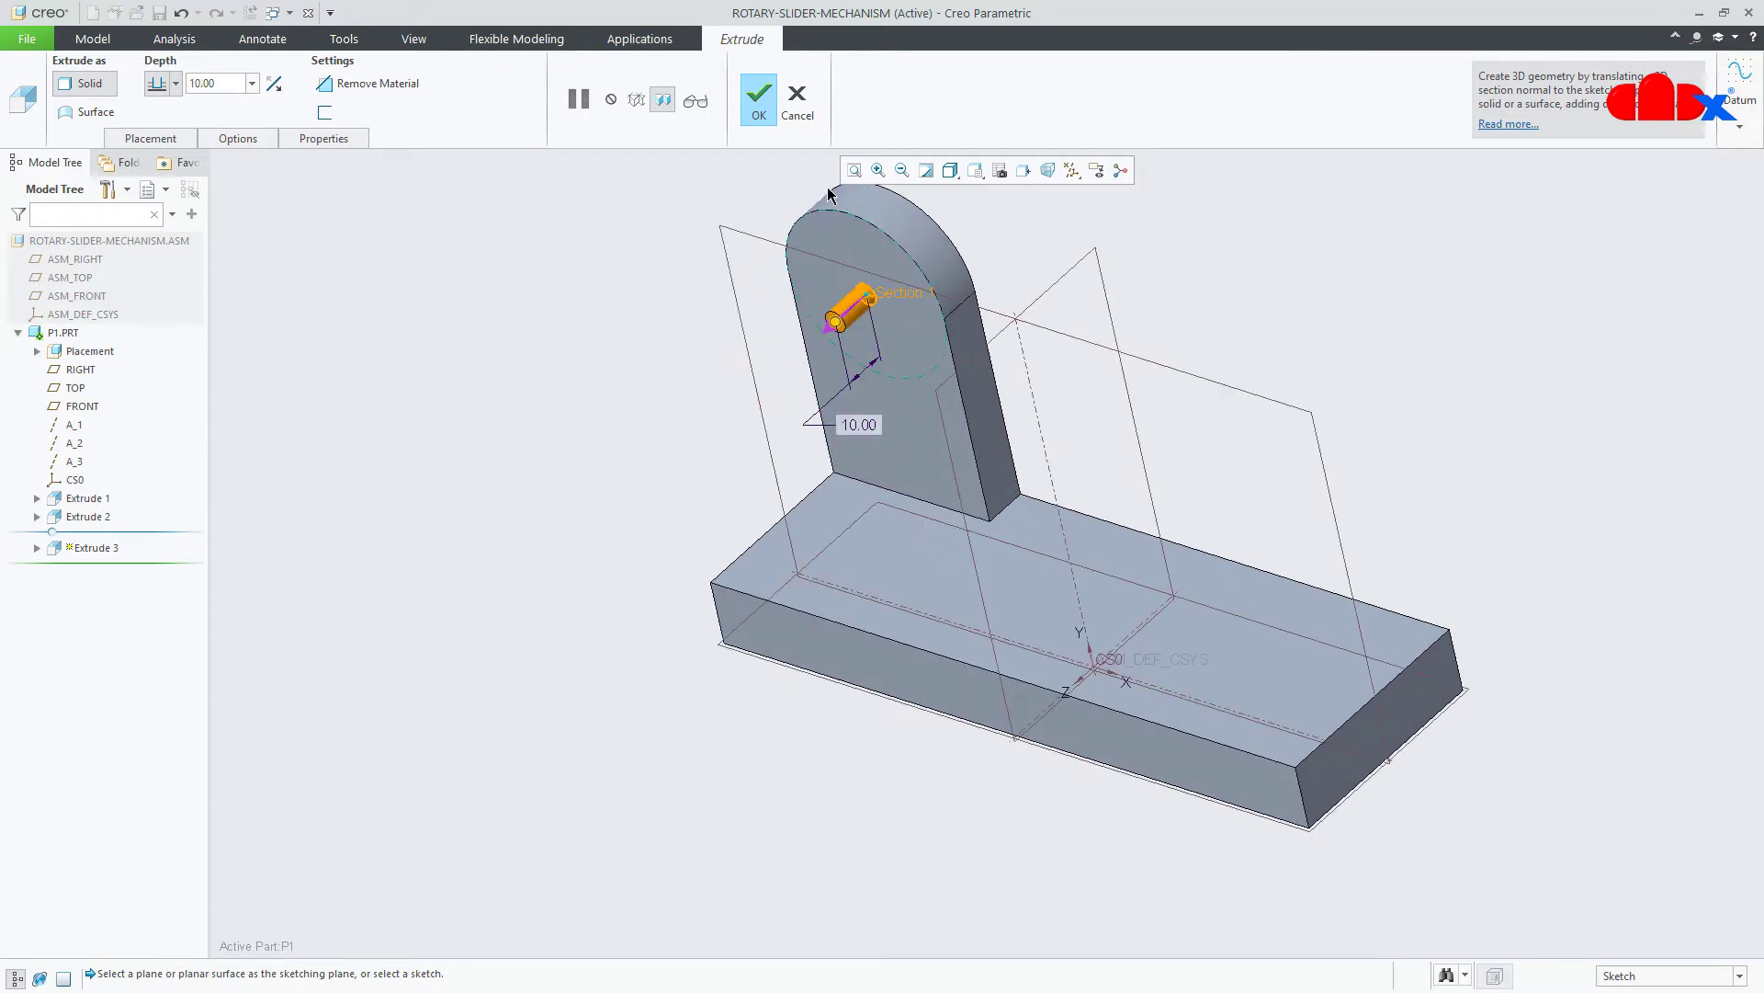
pyautogui.click(761, 99)
# Restore the default model orientation and hide the display of all datum features.
pyautogui.click(1685, 500)
pyautogui.hotkey('ctrl', 'd')
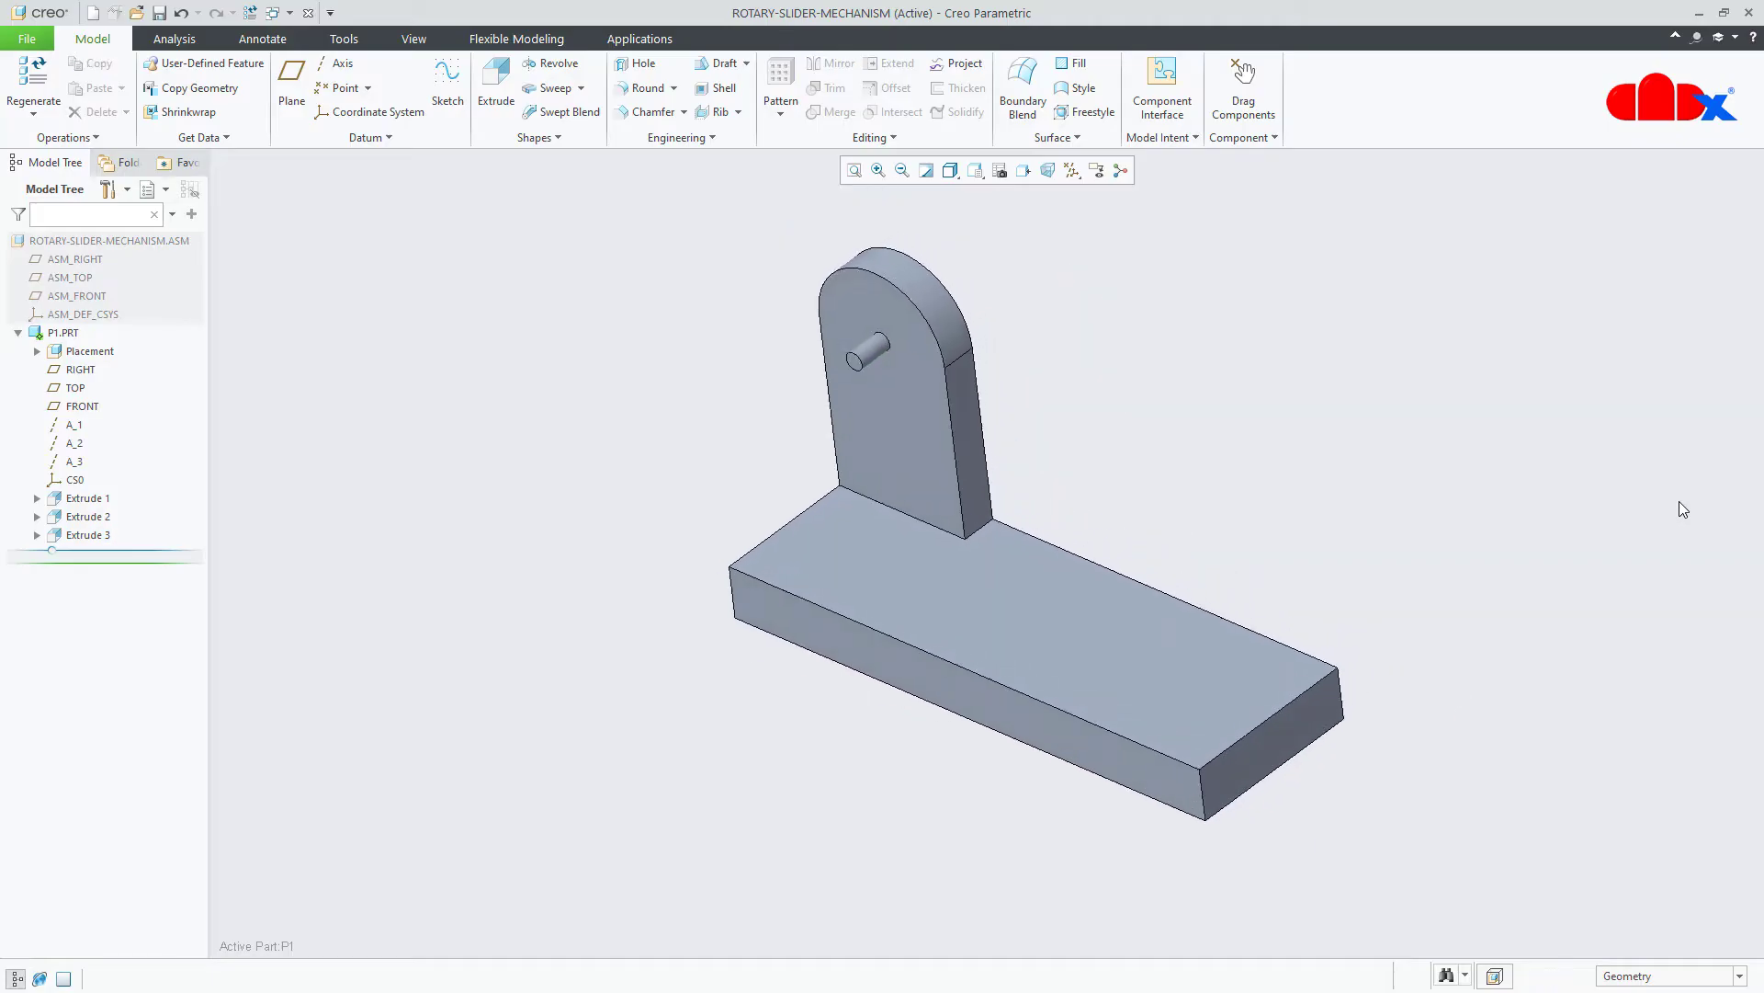
pyautogui.click(1070, 172)
pyautogui.click(1130, 274)
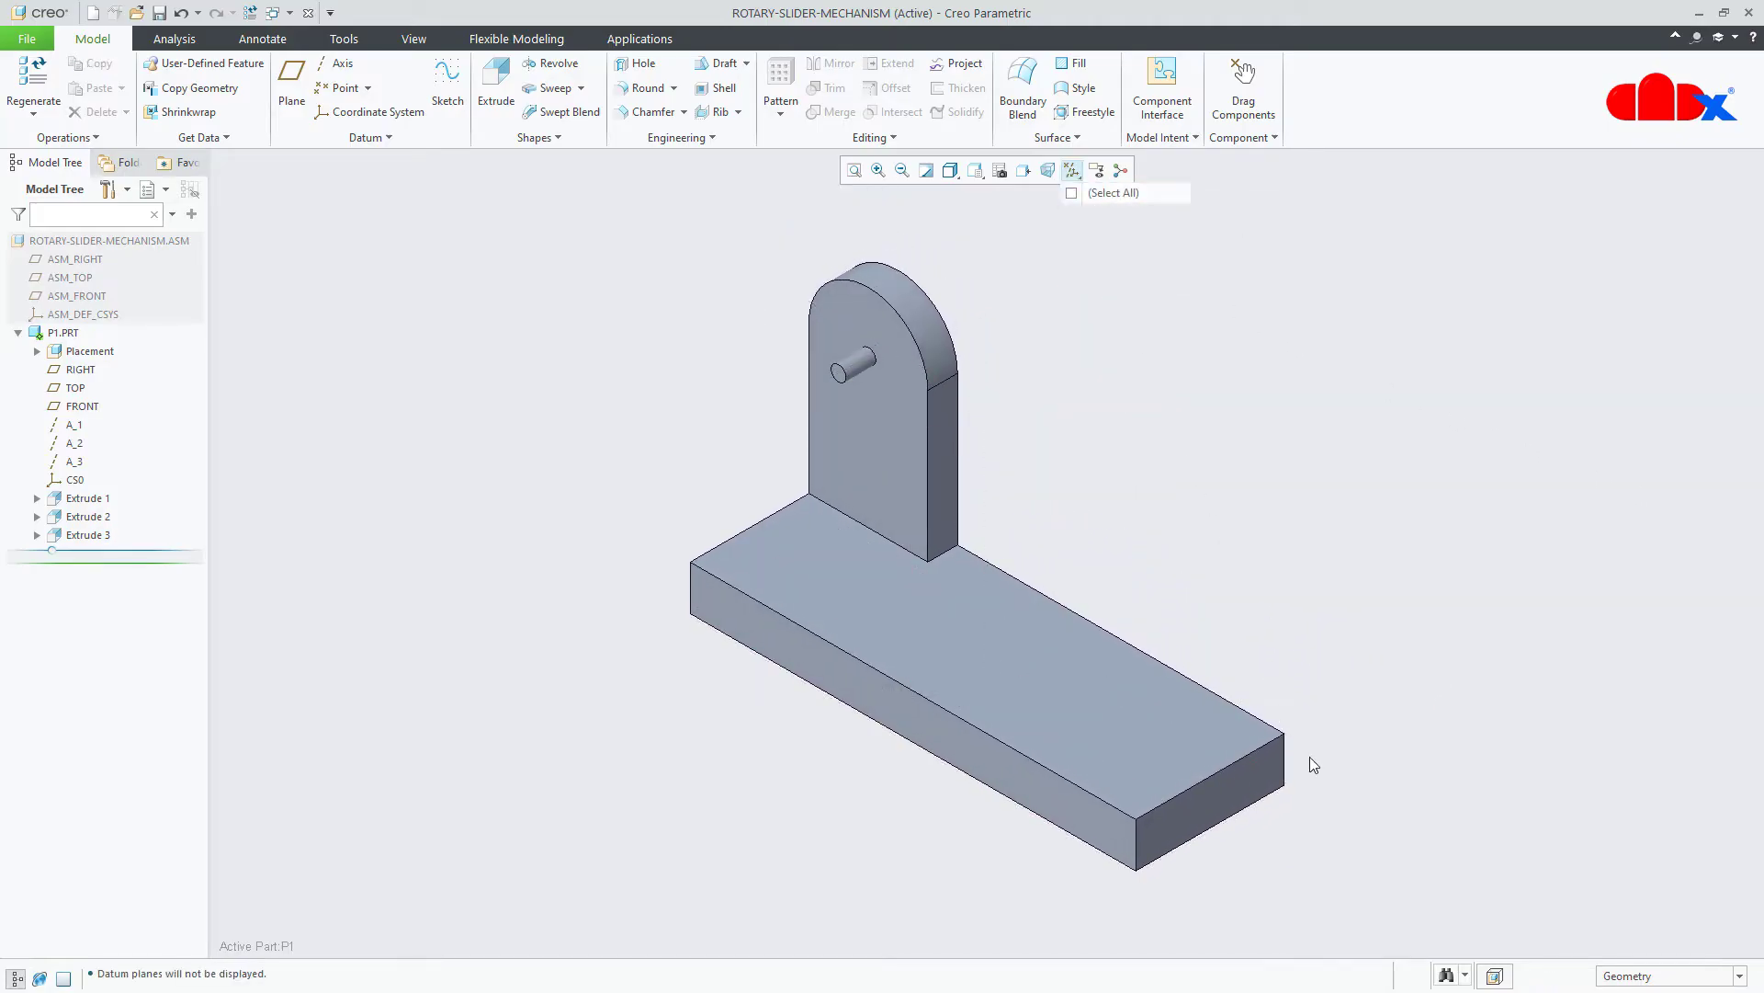
# Start an Extrude sketch on the plate's top face, viewed square to the sketch plane.
pyautogui.click(495, 85)
pyautogui.click(1002, 653)
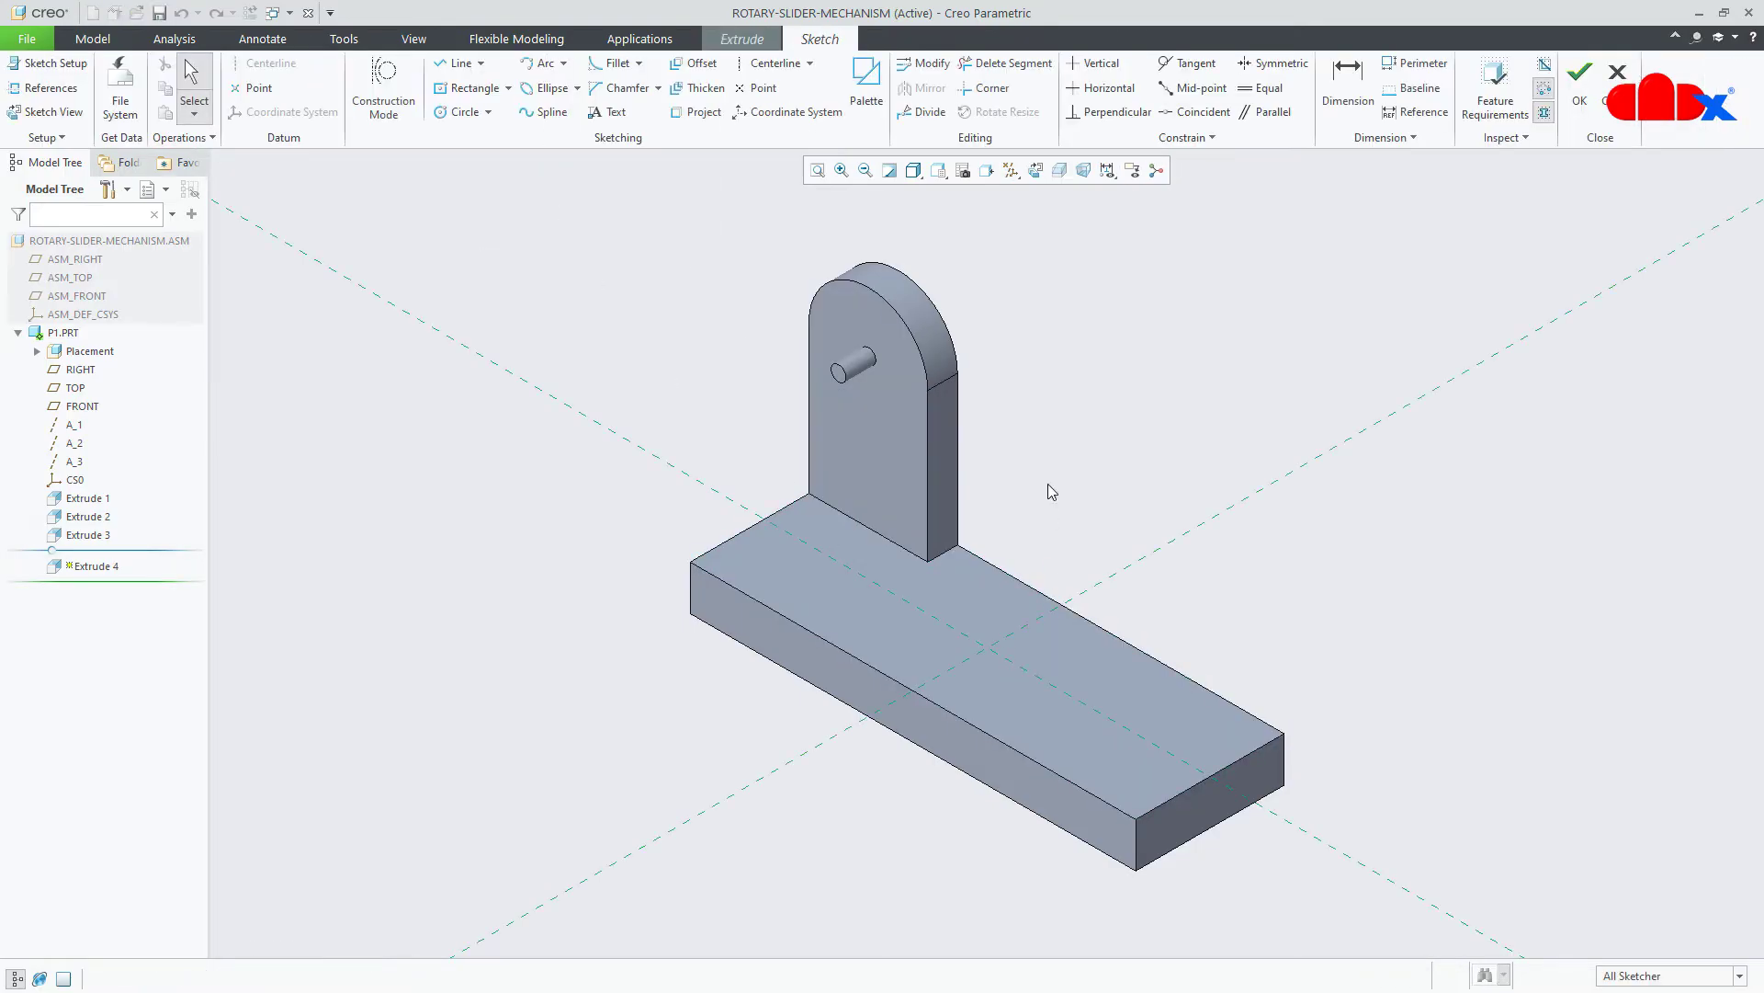
pyautogui.click(1033, 173)
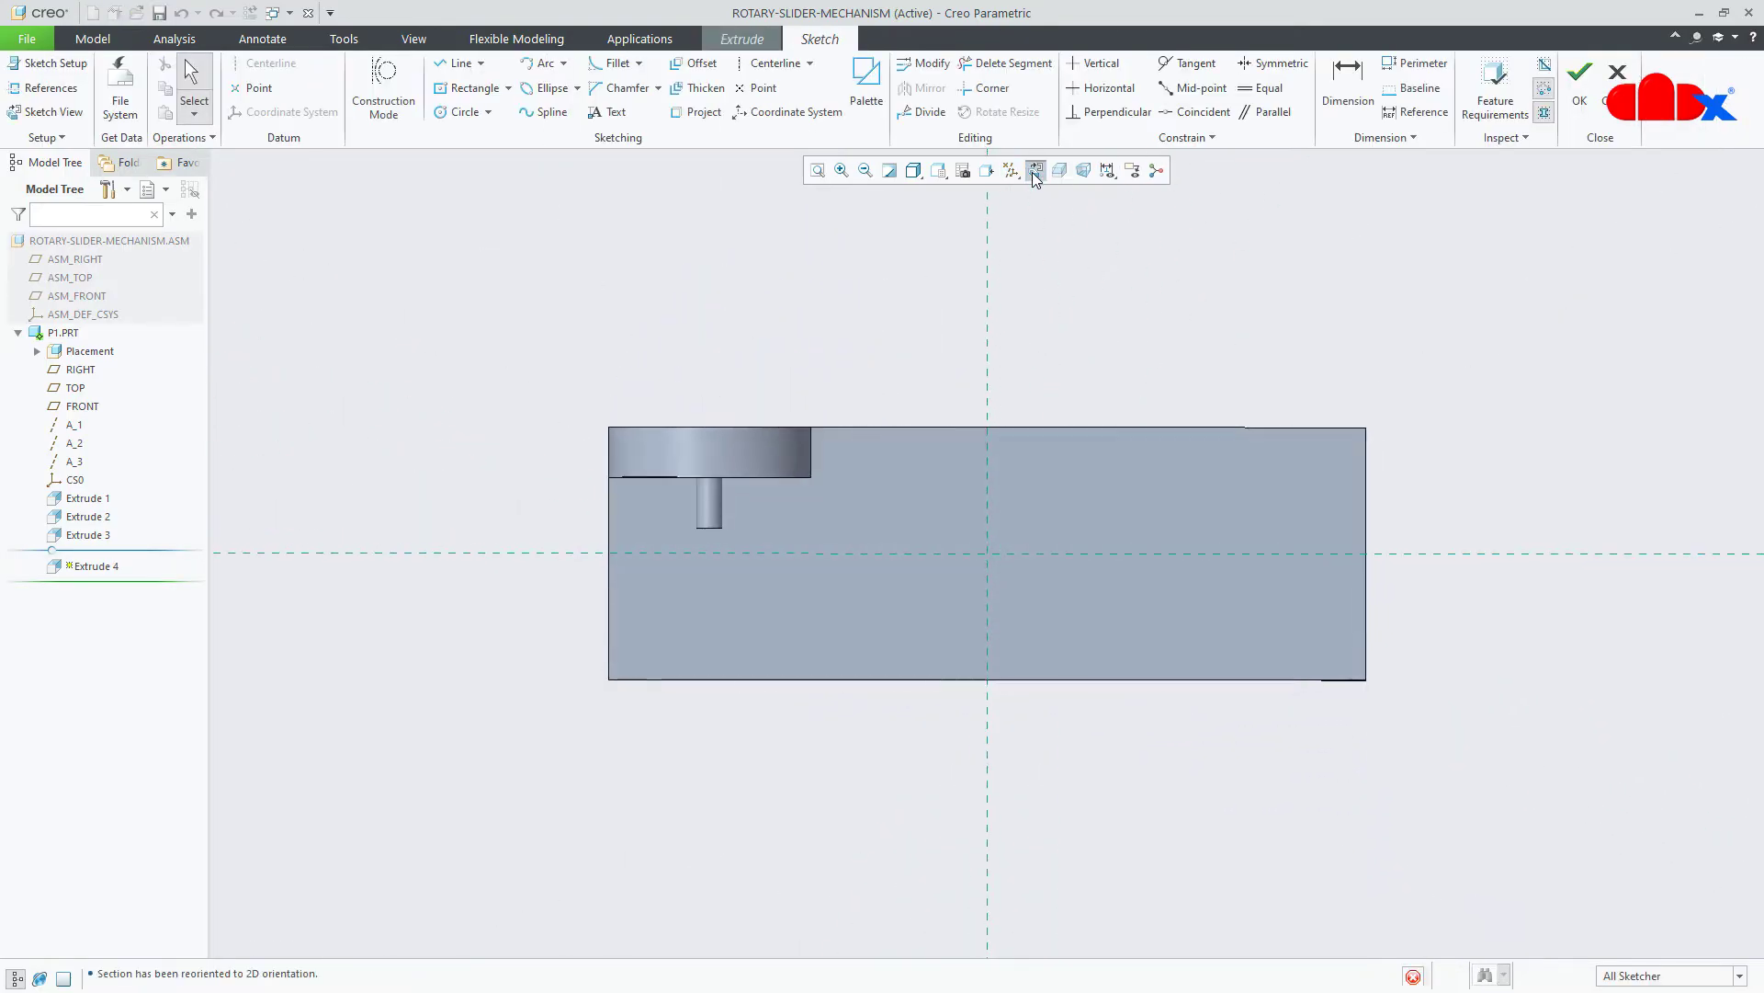
# Sketch a corner rectangle about 80 by 27 mm on the plate's top face, in the area beyond the upright support.
pyautogui.rightClick(1049, 345)
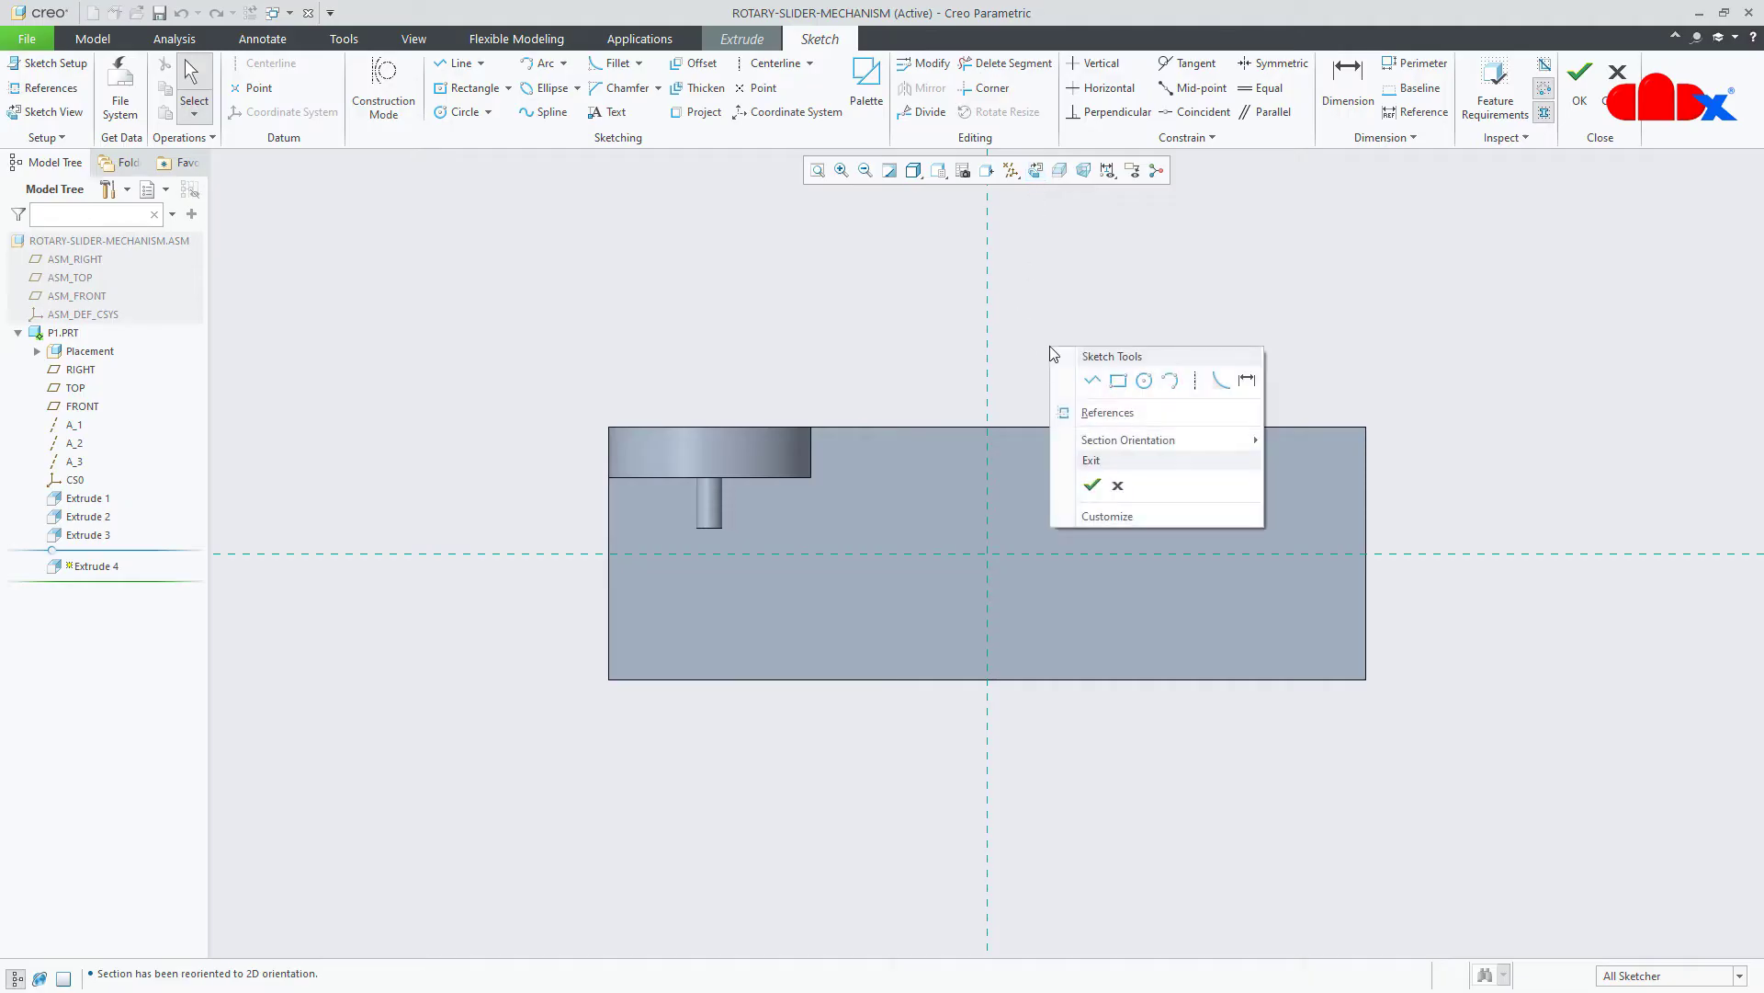
pyautogui.click(1117, 380)
pyautogui.click(883, 484)
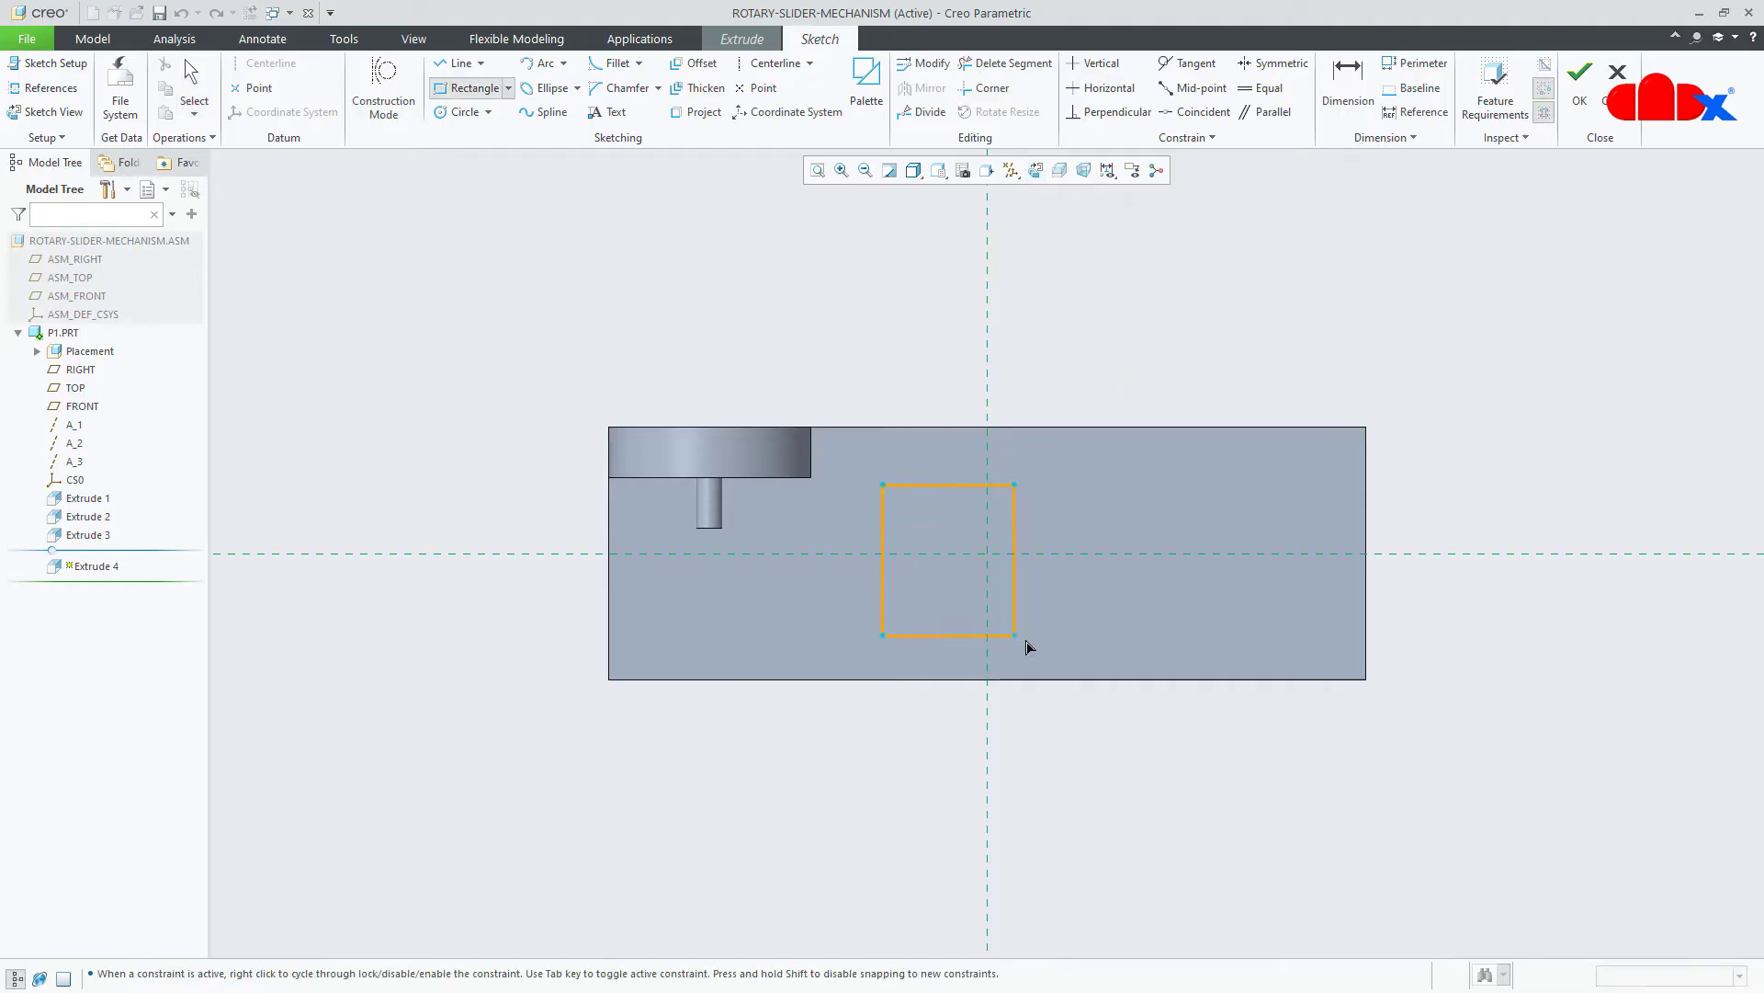
pyautogui.click(1289, 622)
pyautogui.middleClick(1558, 665)
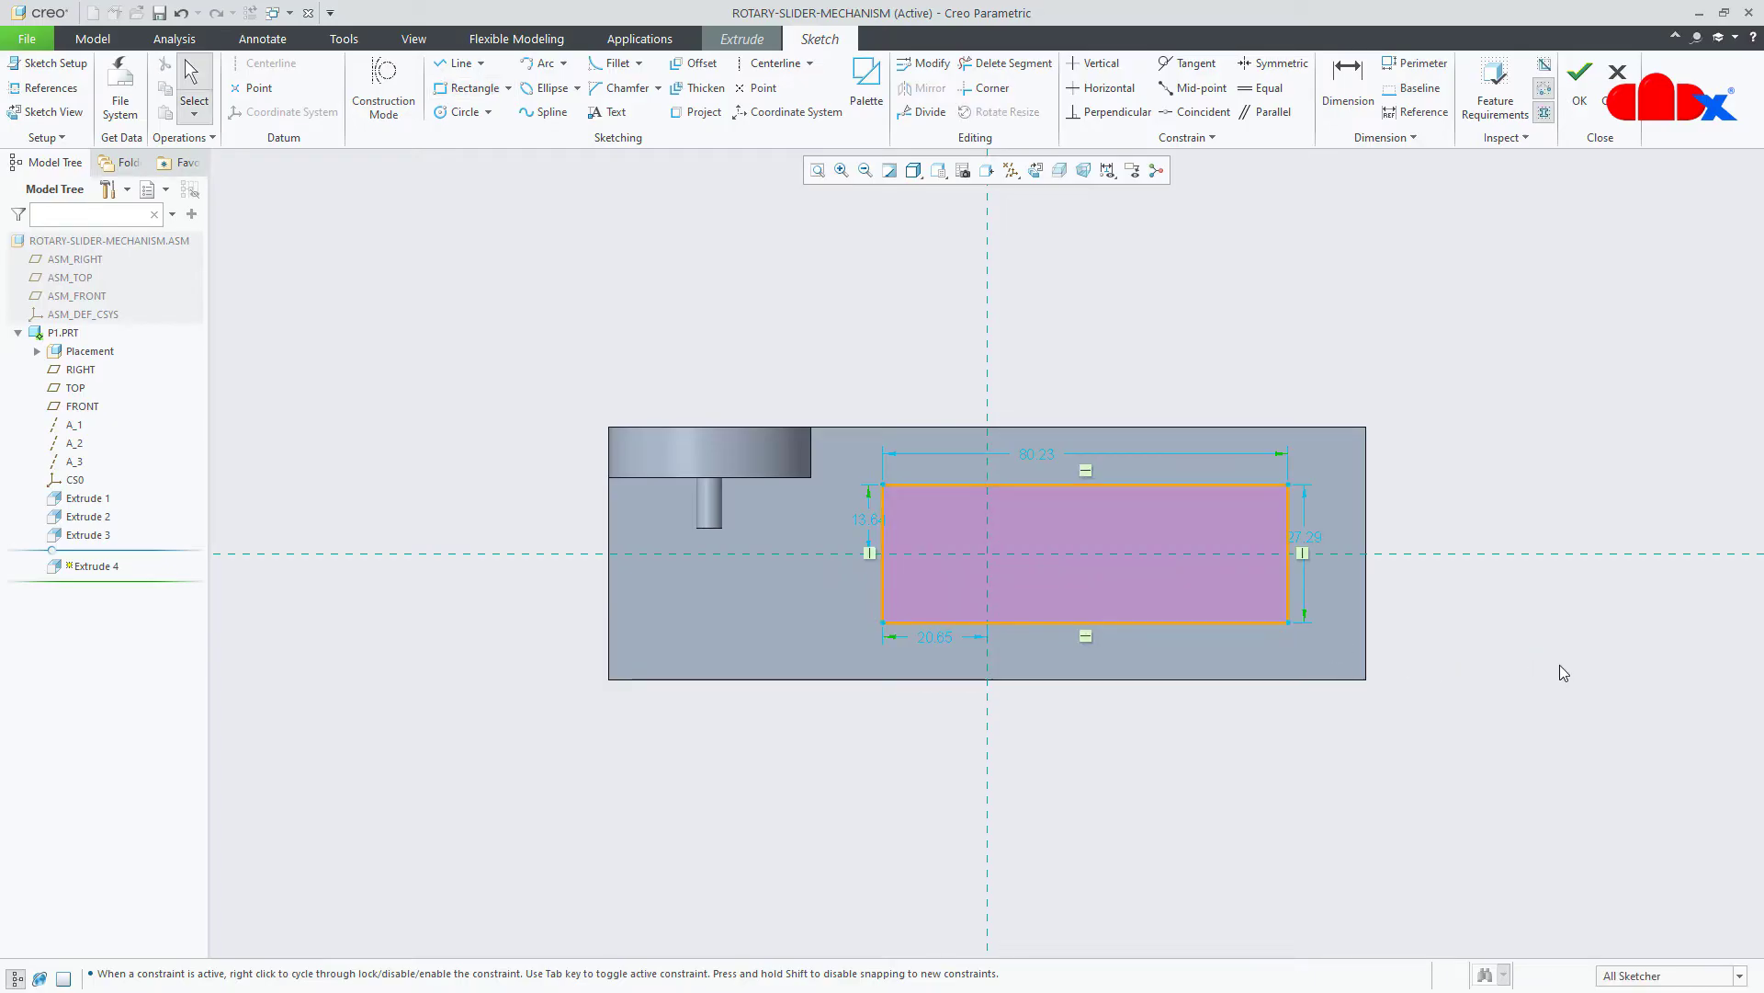
# Add a centerline along the plate's lengthwise middle axis and make the rectangle symmetric about it.
pyautogui.rightClick(1558, 664)
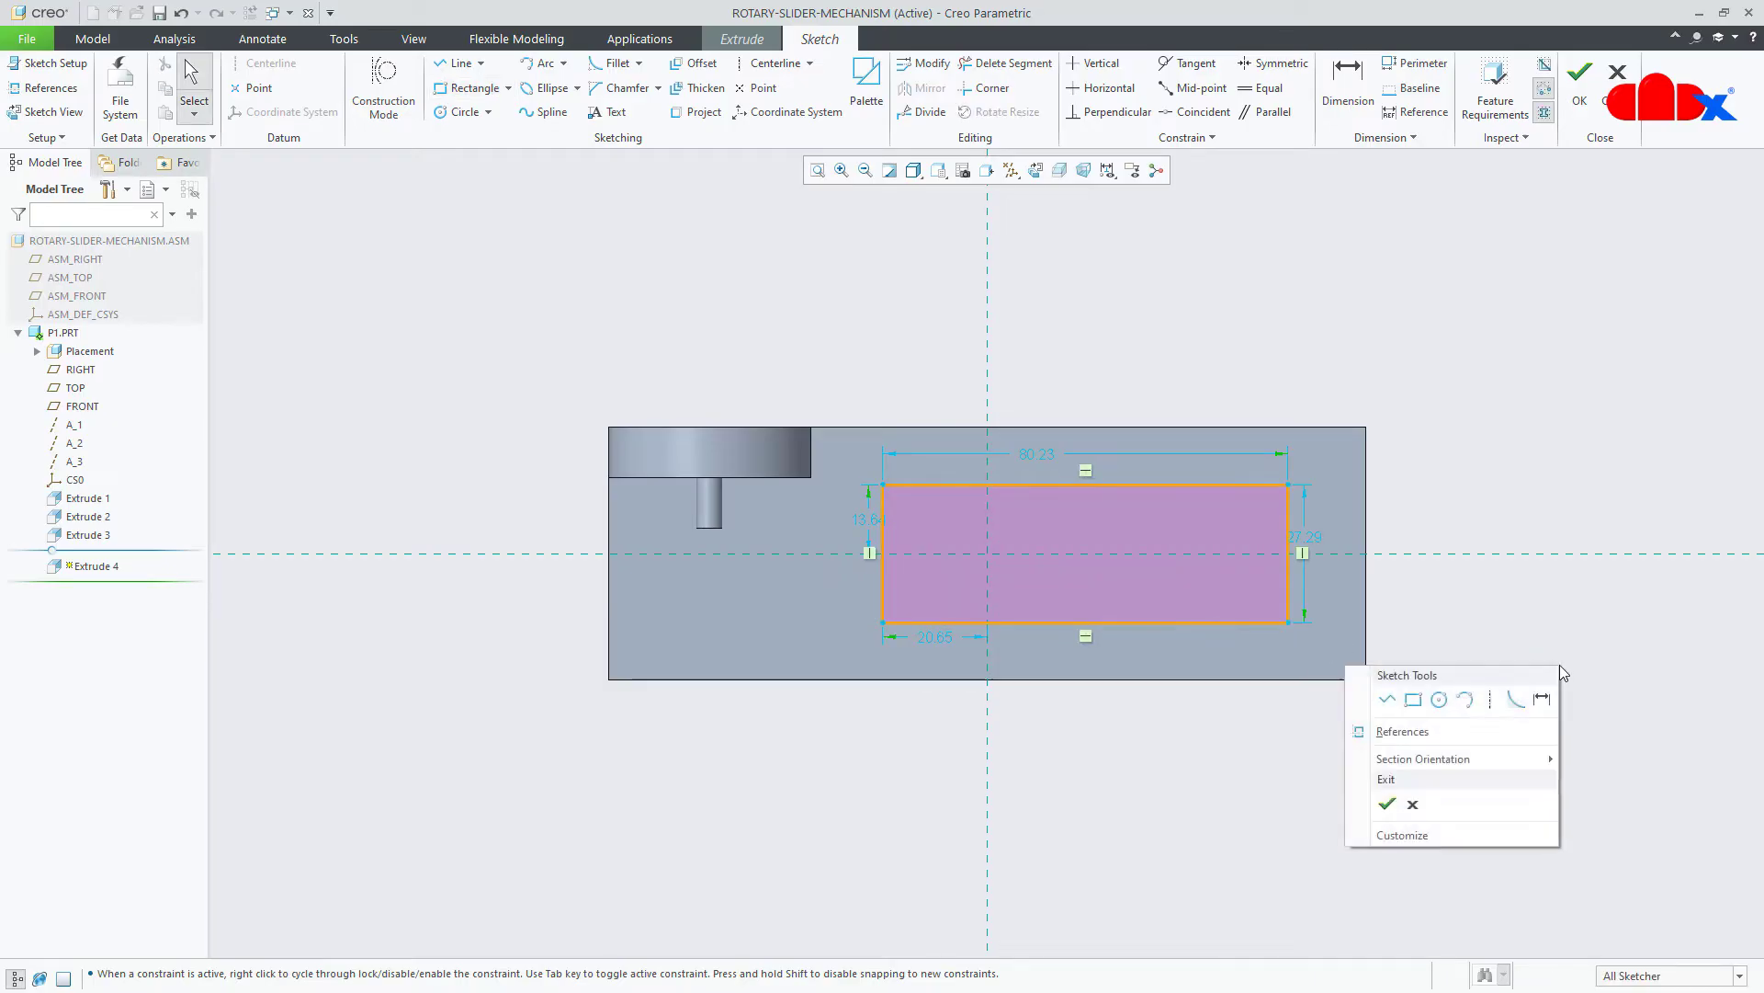
pyautogui.click(1497, 699)
pyautogui.click(1545, 570)
pyautogui.middleClick(1496, 598)
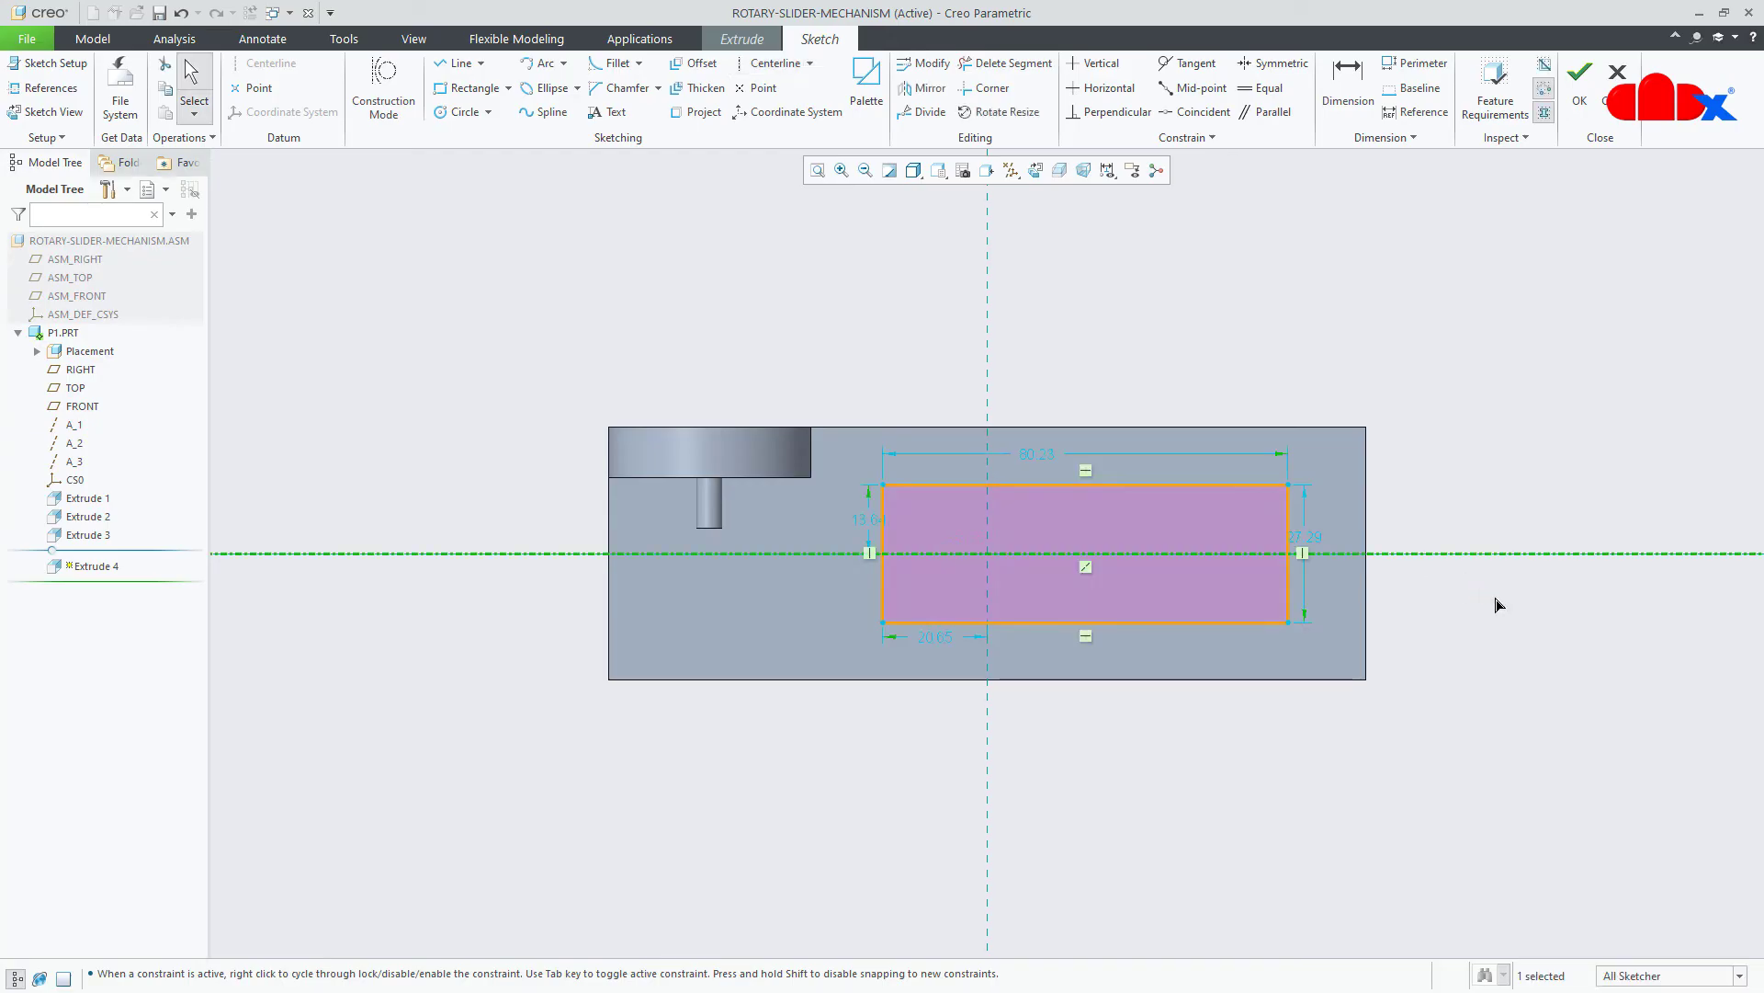
pyautogui.click(1273, 63)
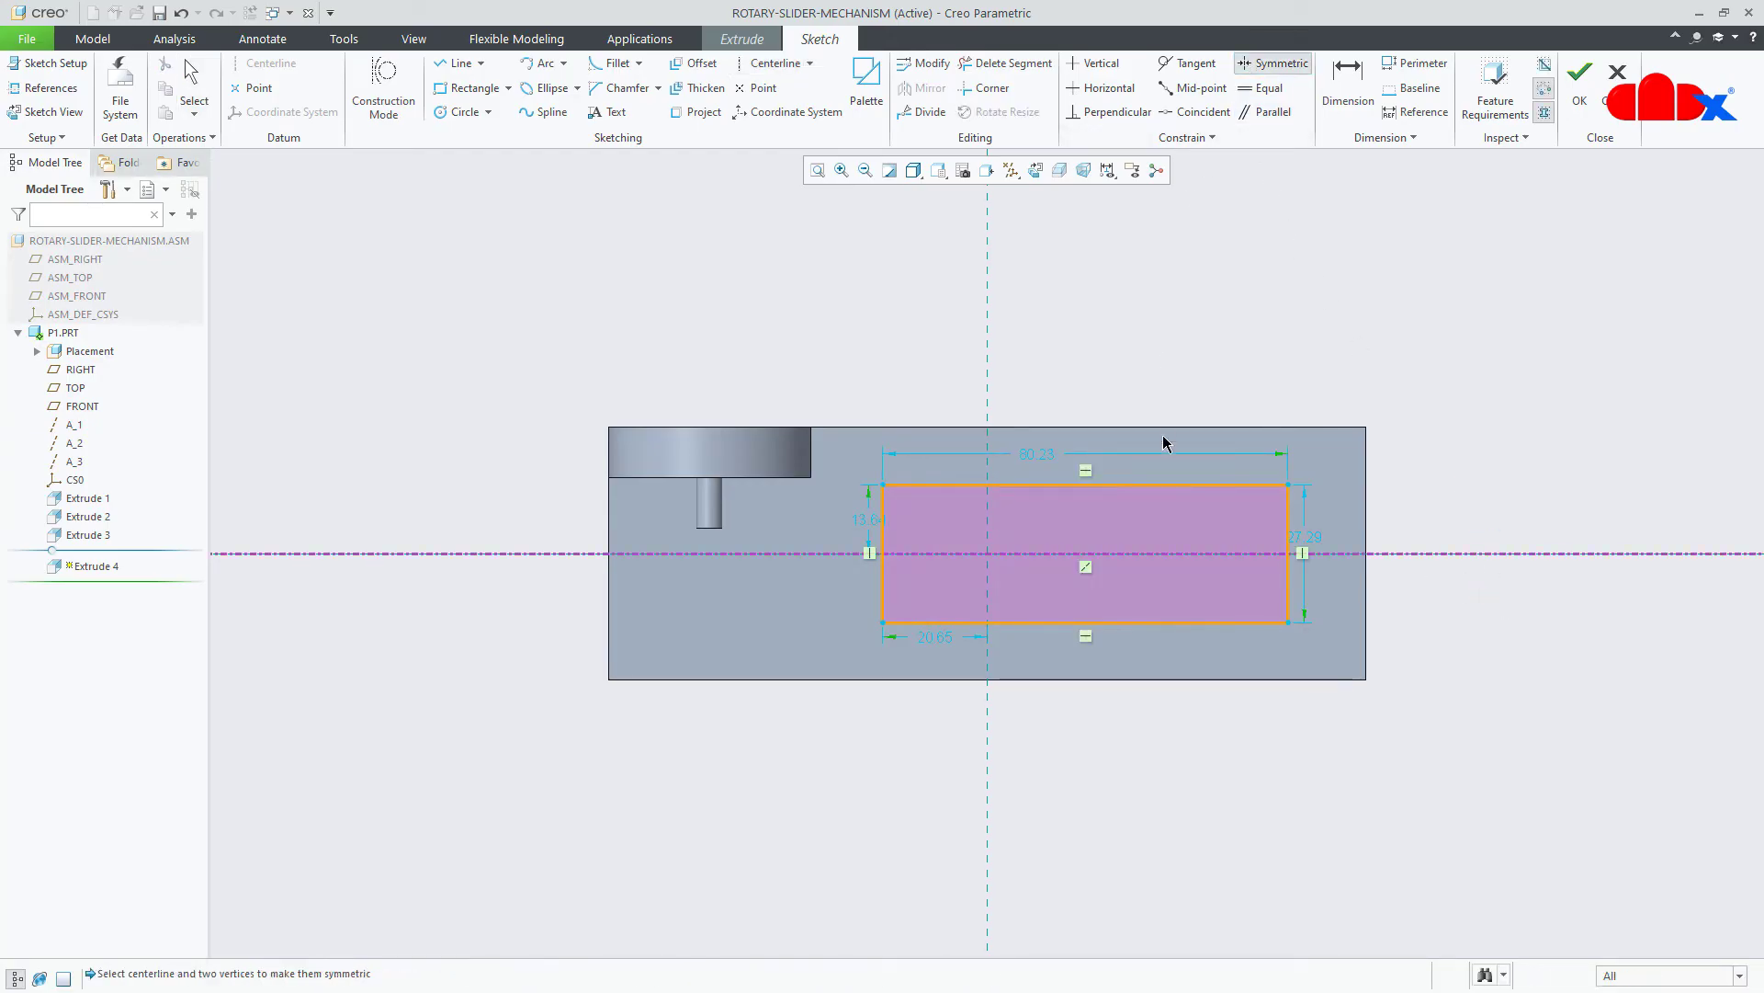
pyautogui.click(1289, 485)
pyautogui.click(1288, 622)
pyautogui.click(1383, 553)
pyautogui.middleClick(1481, 637)
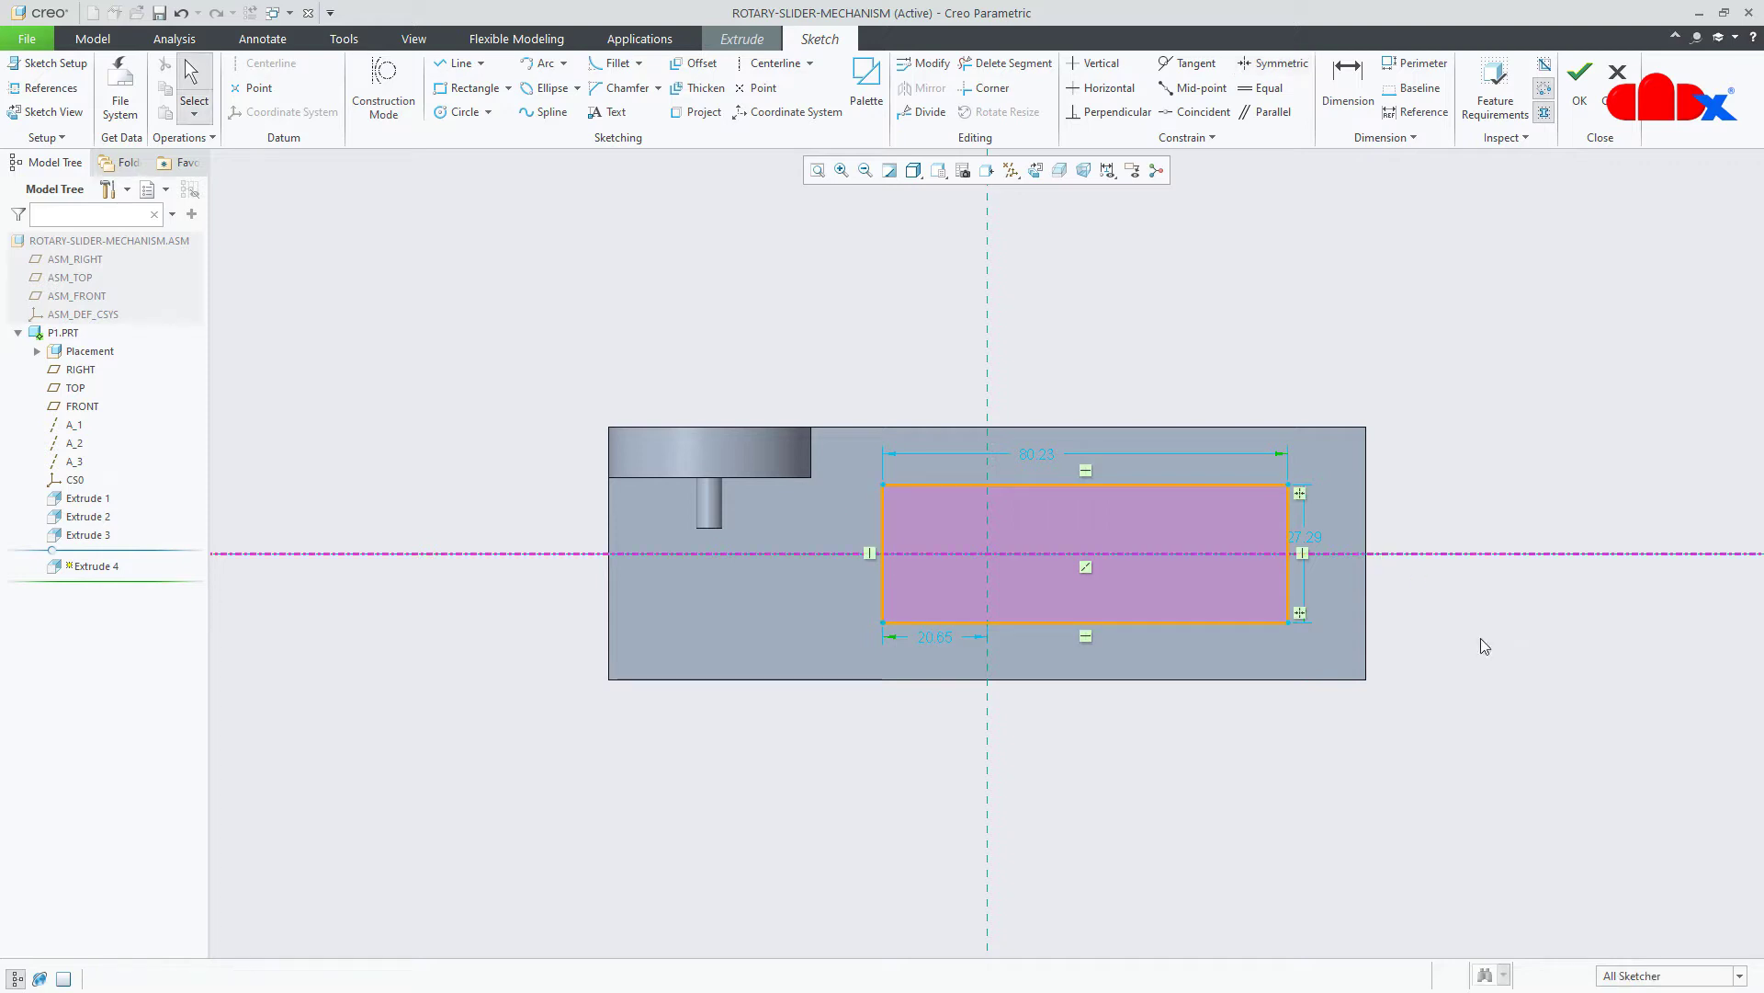
# Set the rectangle to 80 mm long and 30 mm wide, with its outer end 10 mm from the plate's positive-X end.
pyautogui.doubleClick(1308, 538)
pyautogui.write('30')
pyautogui.press('Return')
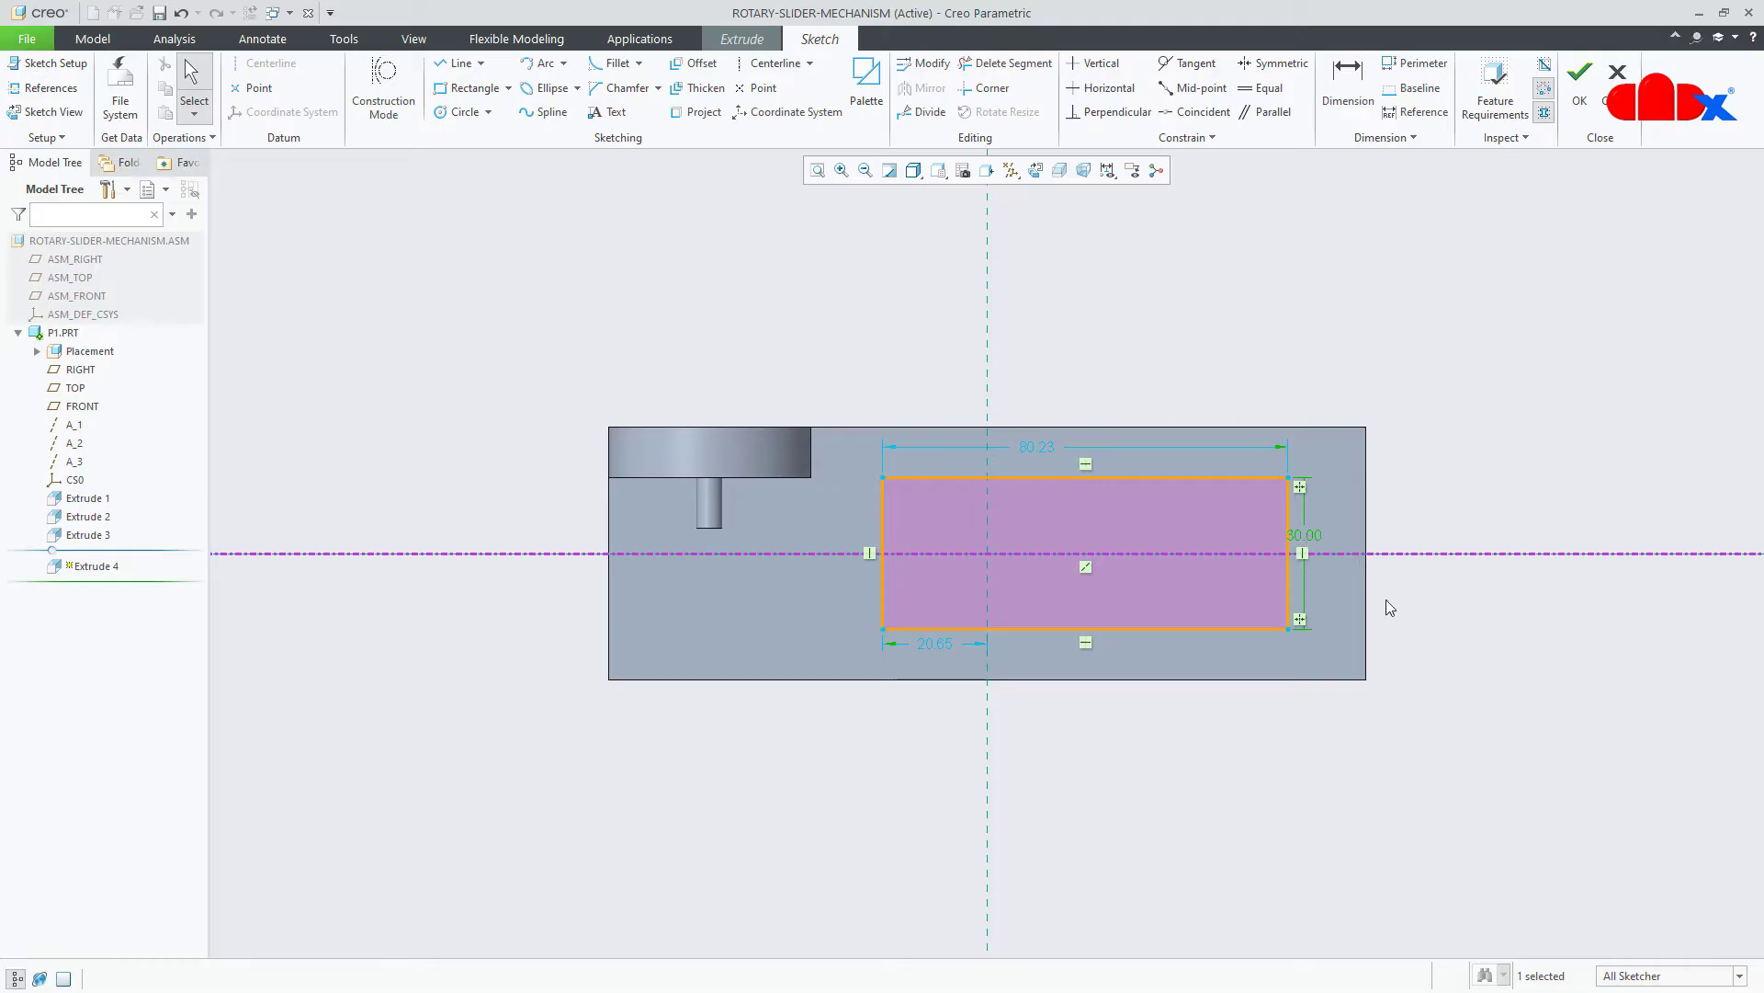
pyautogui.rightClick(1441, 634)
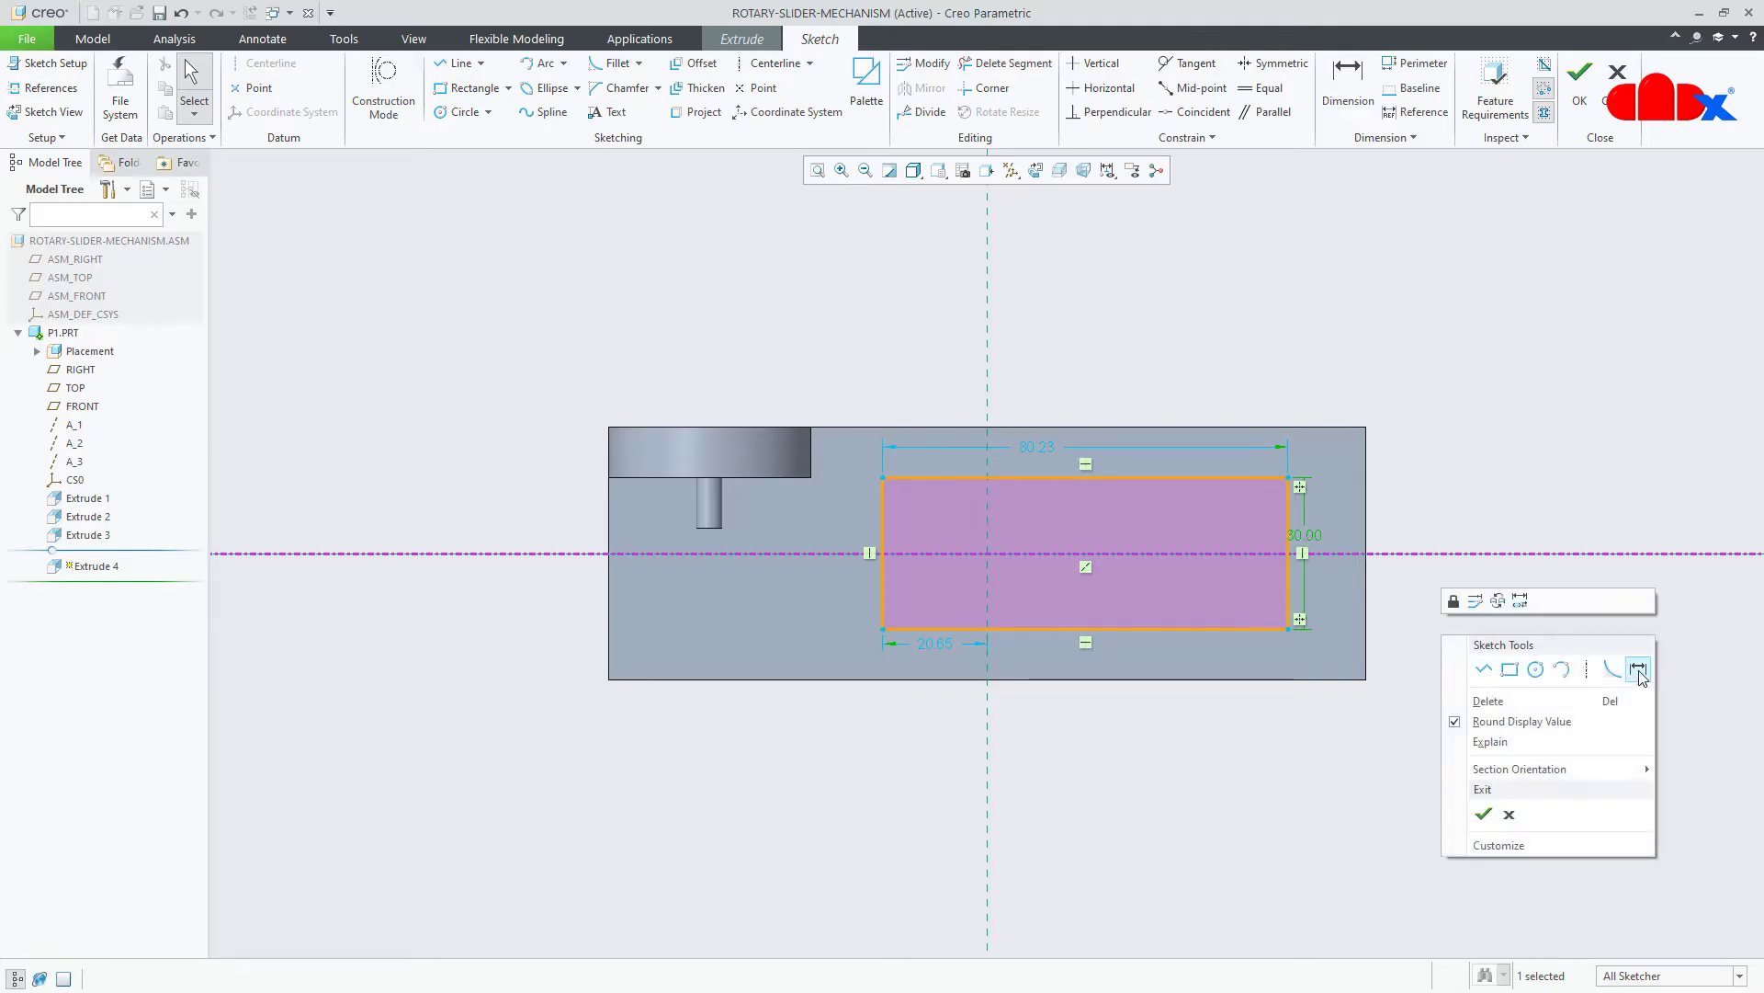
pyautogui.click(1639, 670)
pyautogui.click(1288, 599)
pyautogui.middleClick(1324, 753)
pyautogui.write('10')
pyautogui.press('Return')
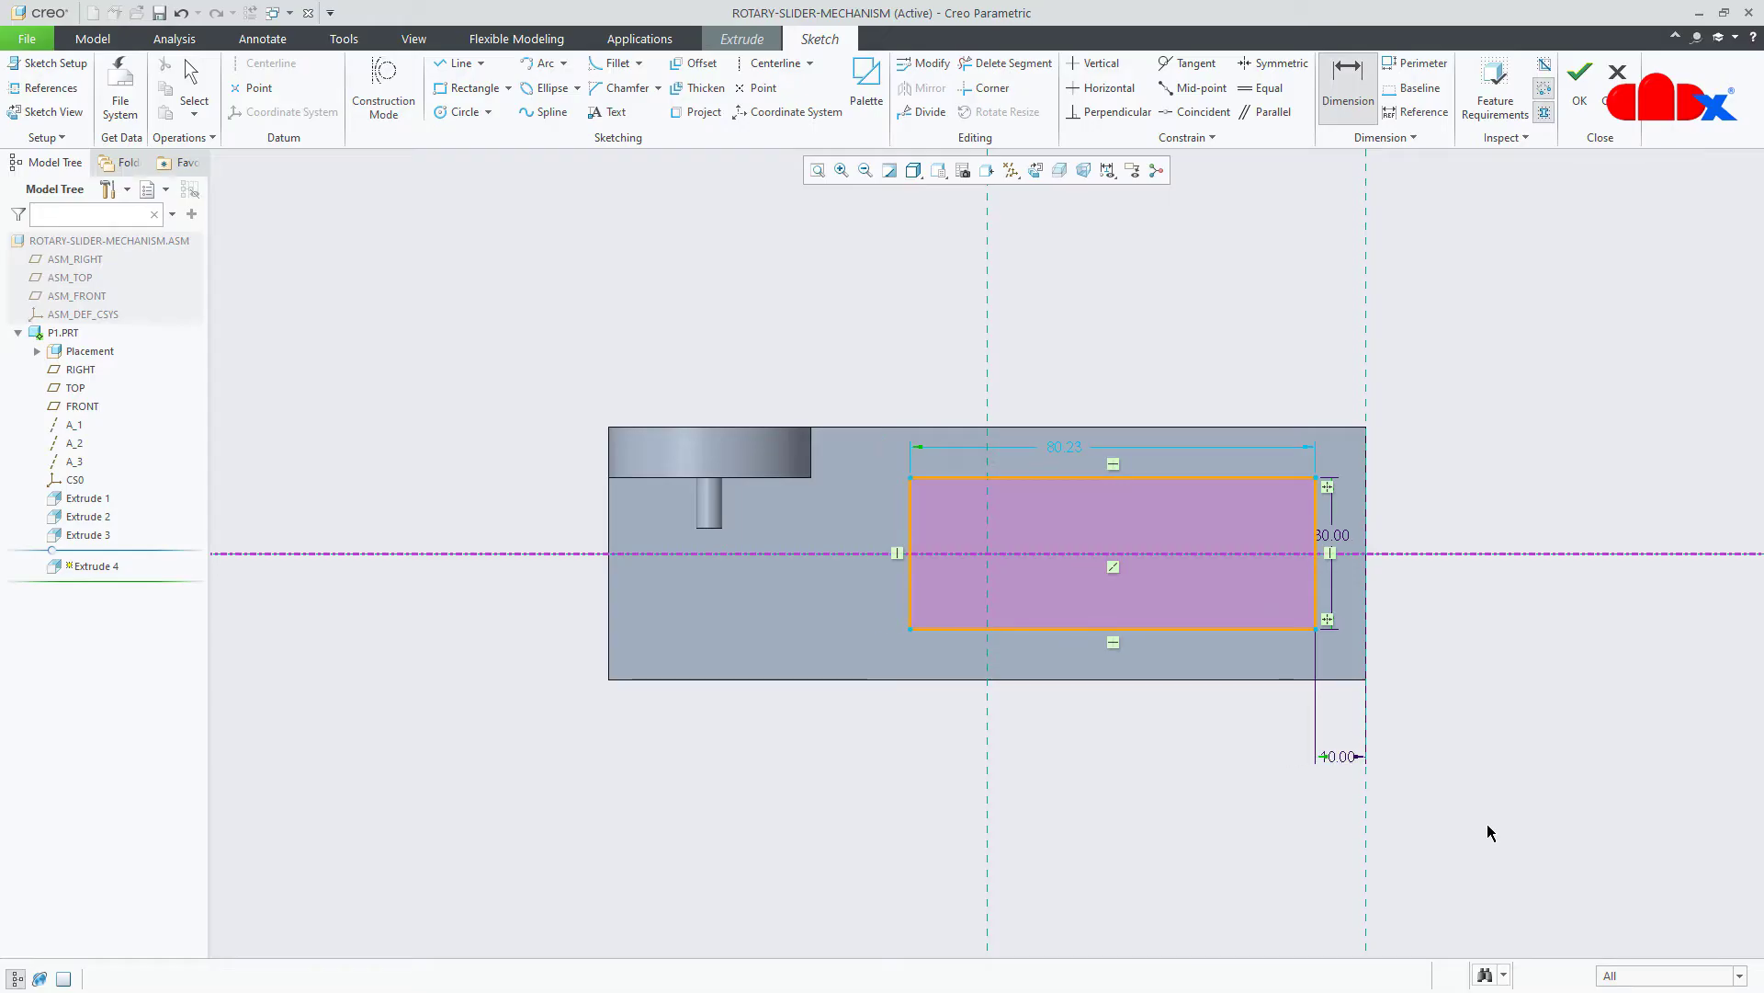
pyautogui.doubleClick(1068, 446)
pyautogui.write('80')
pyautogui.press('Return')
# Remove material from the rectangle down through the plate's full thickness to form a rectangular opening.
pyautogui.rightClick(1080, 758)
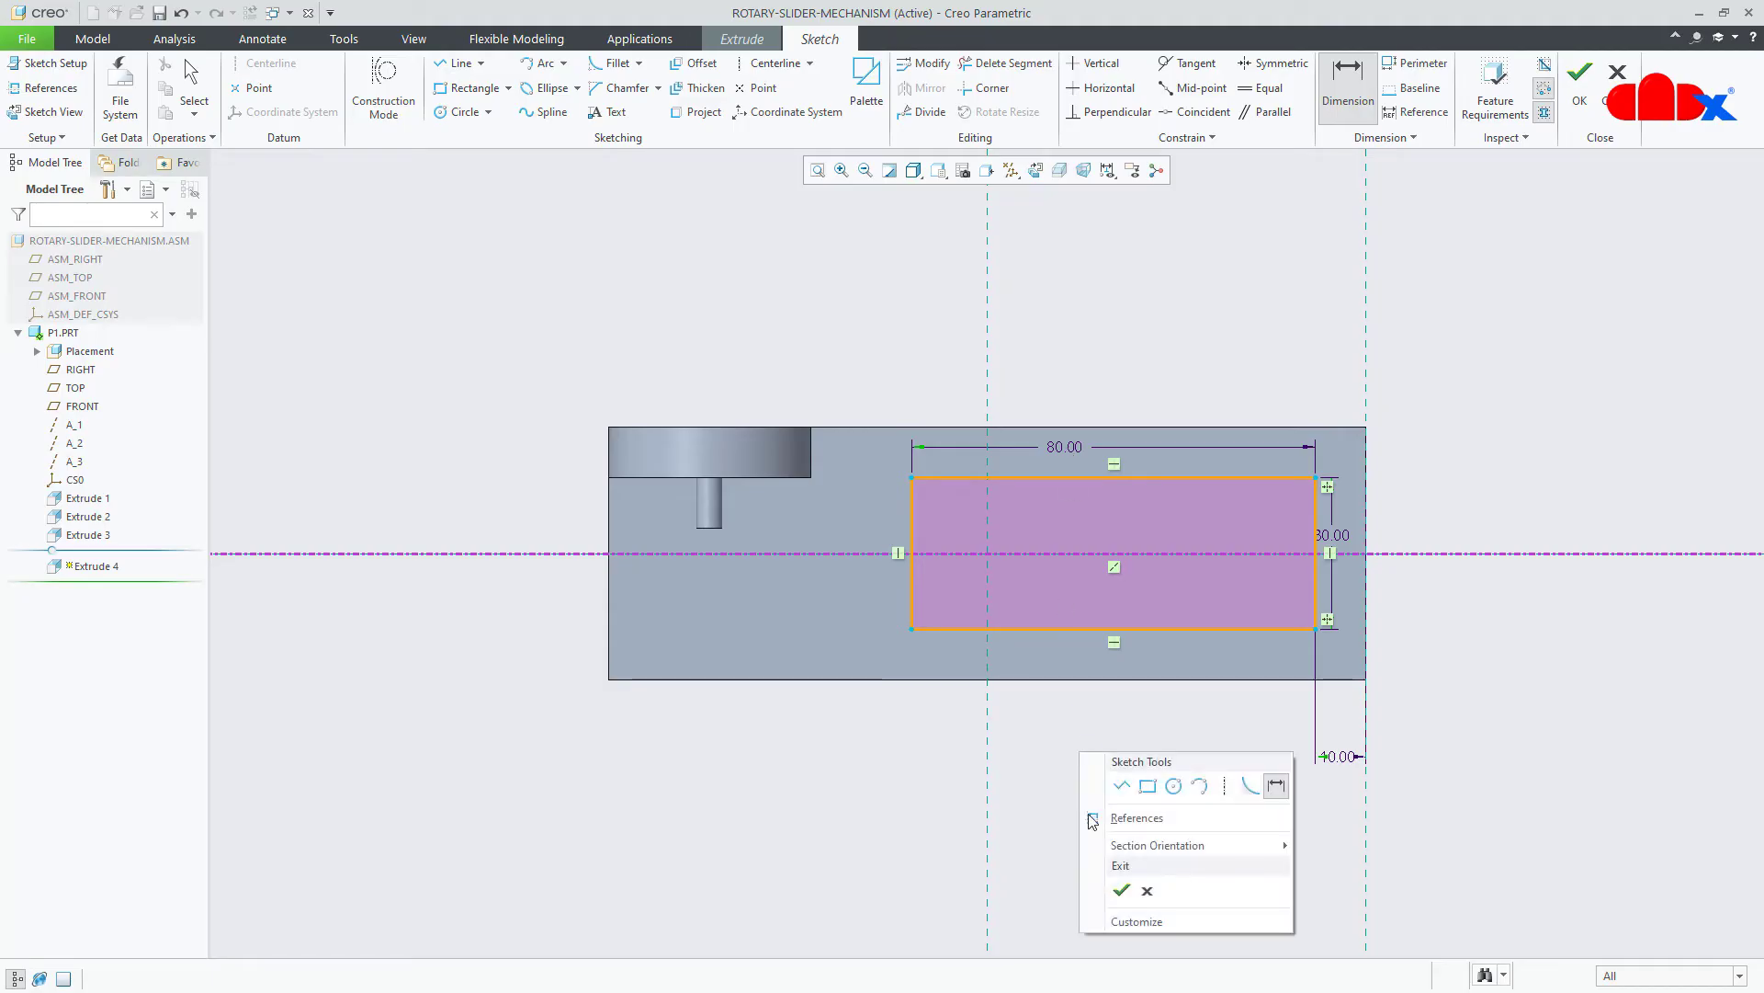
pyautogui.click(1118, 899)
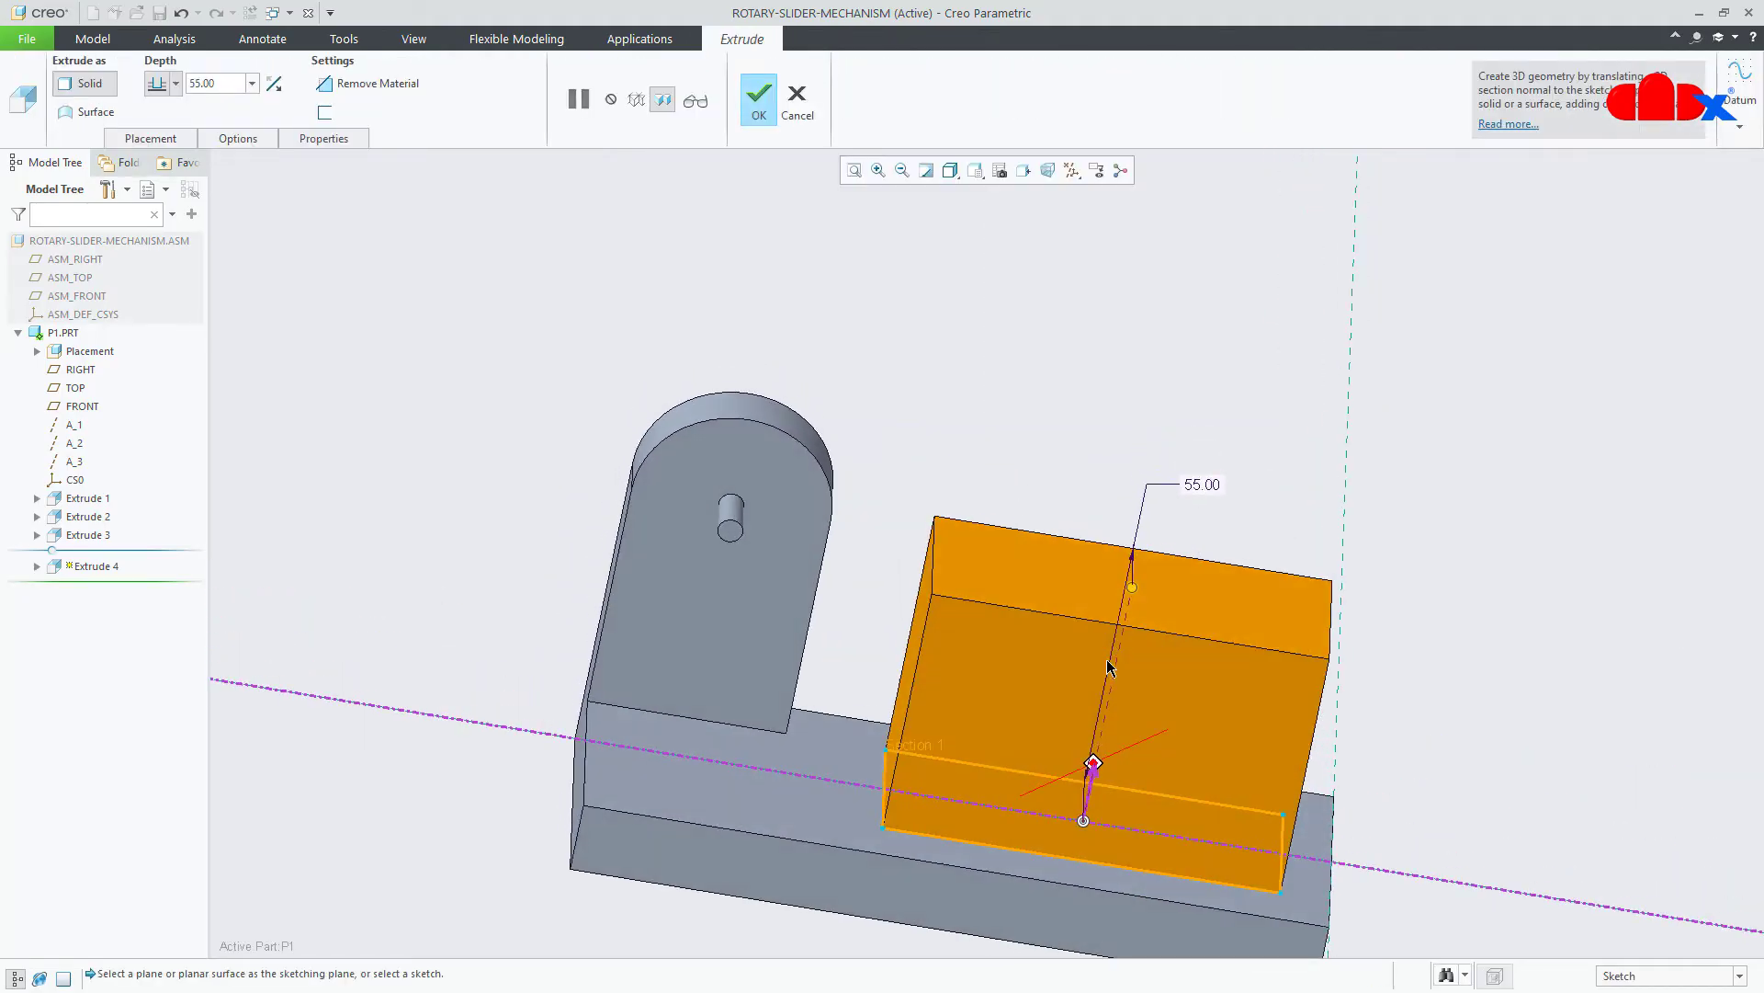
pyautogui.click(1097, 774)
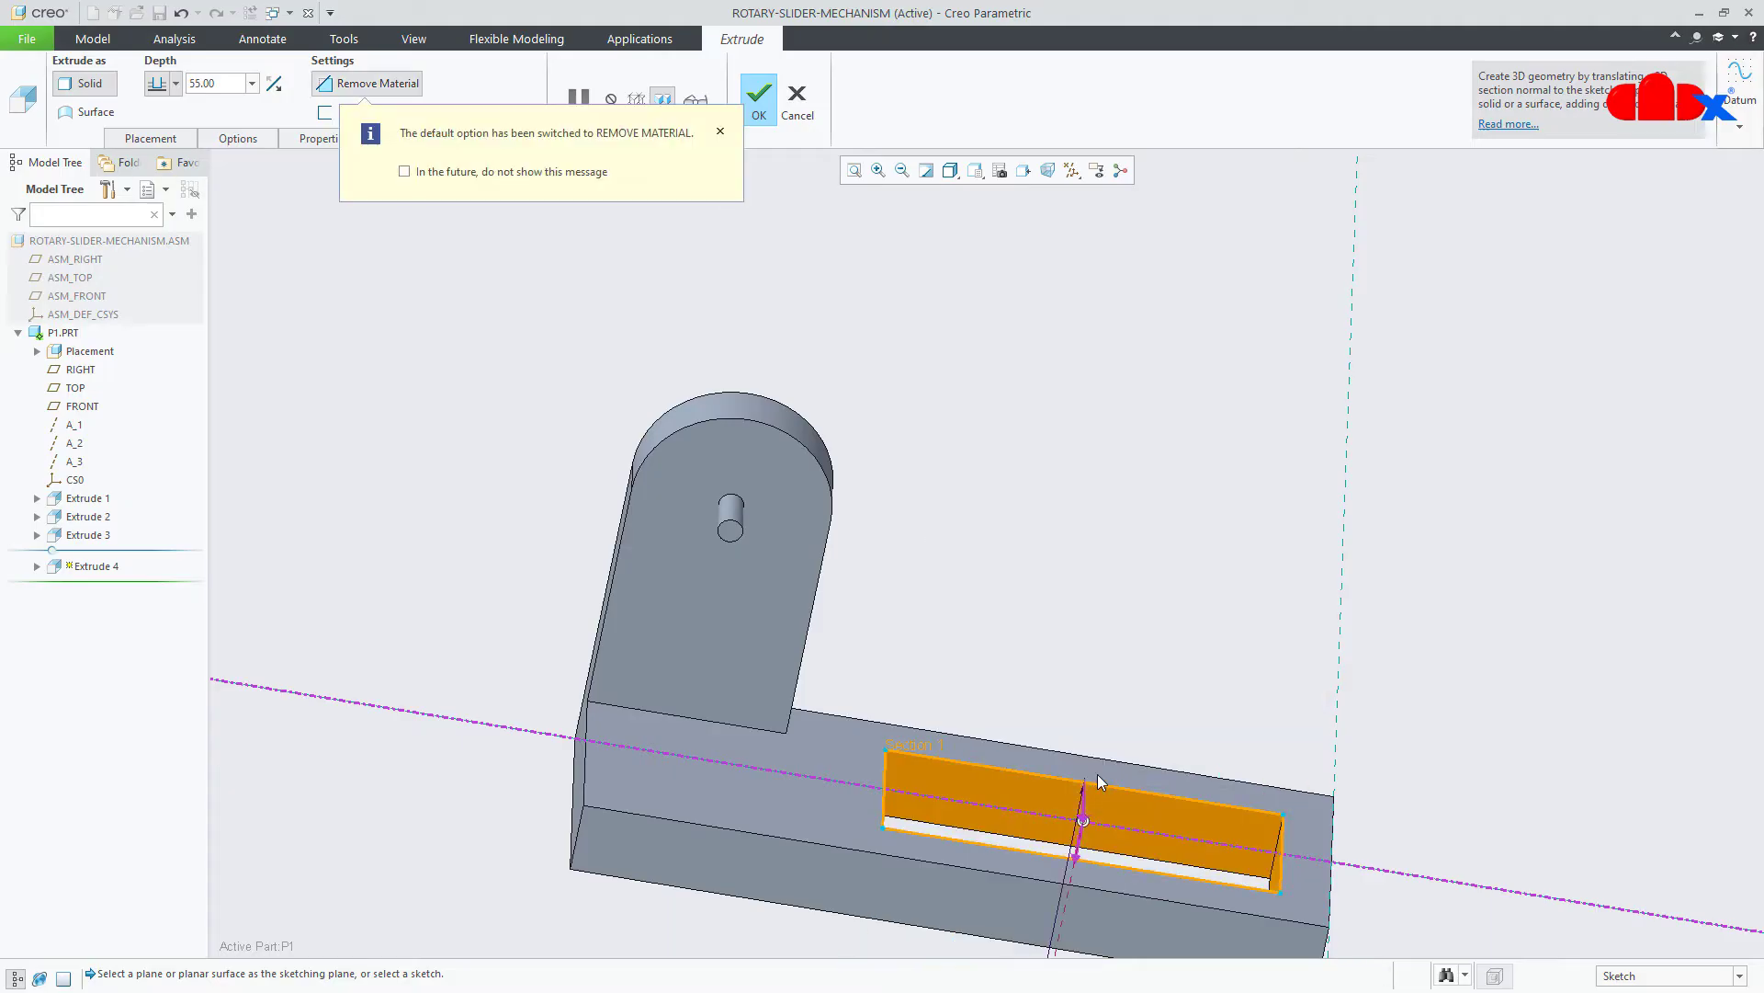
pyautogui.moveTo(1008, 717); pyautogui.dragTo(930, 726, button='middle')
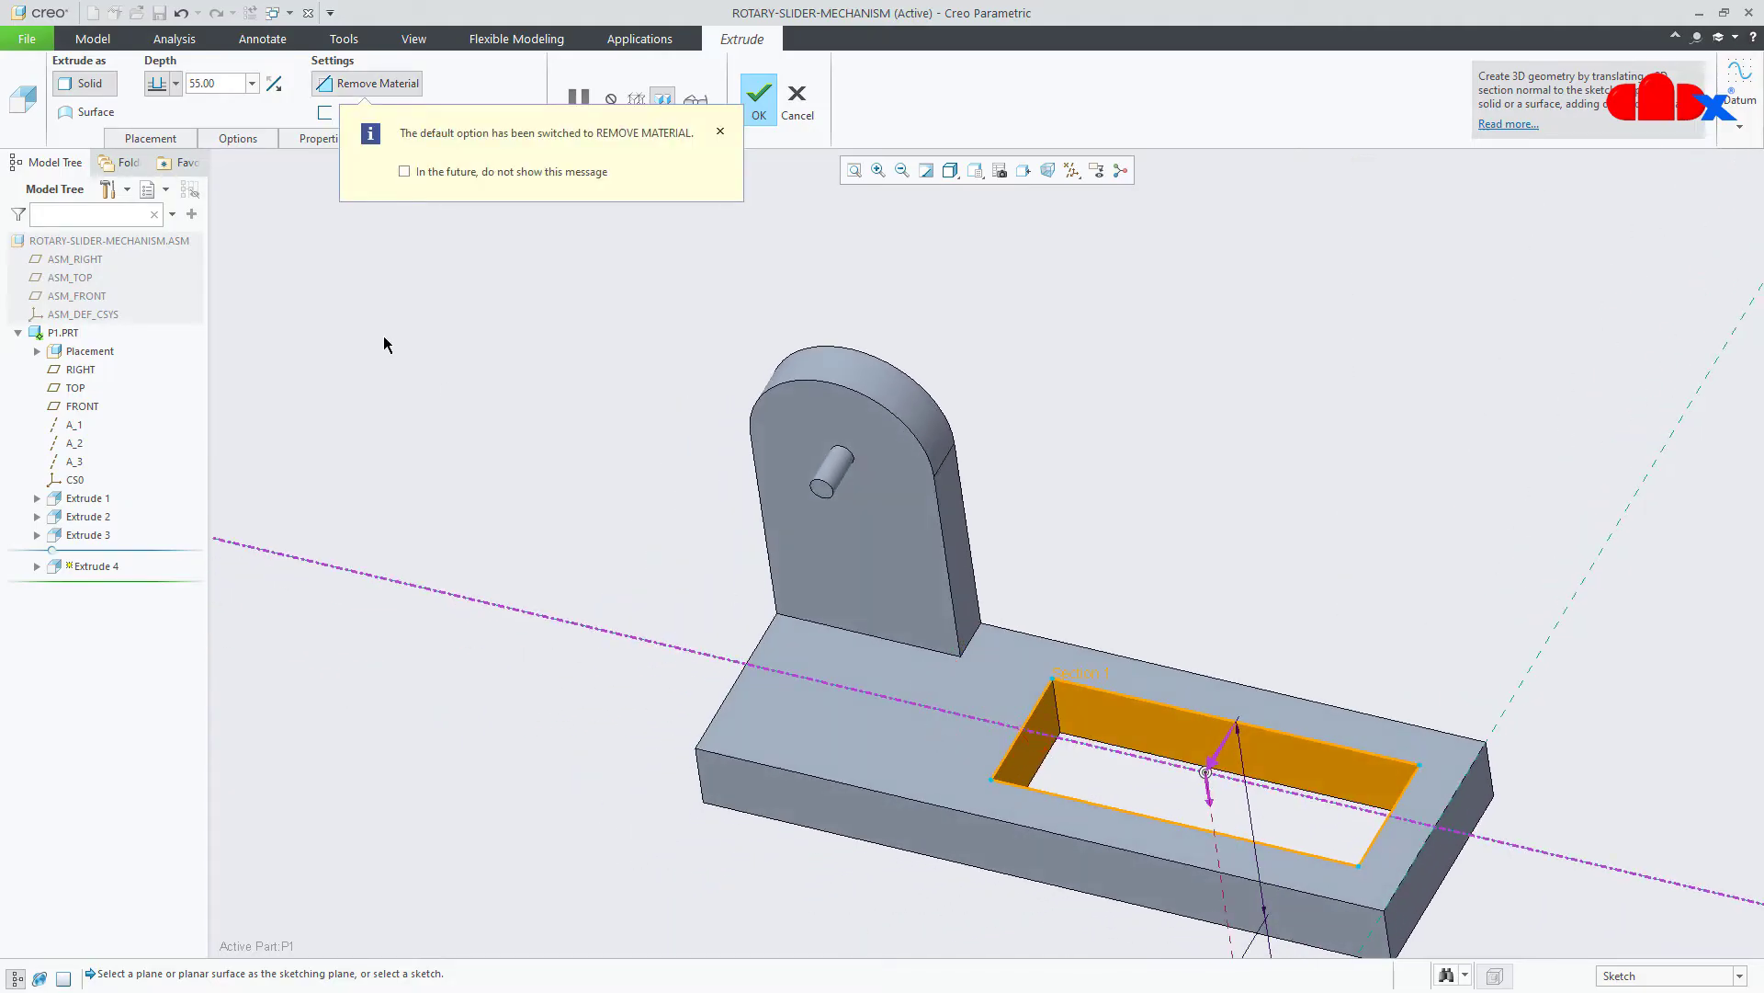
pyautogui.click(175, 83)
pyautogui.click(158, 163)
pyautogui.click(756, 103)
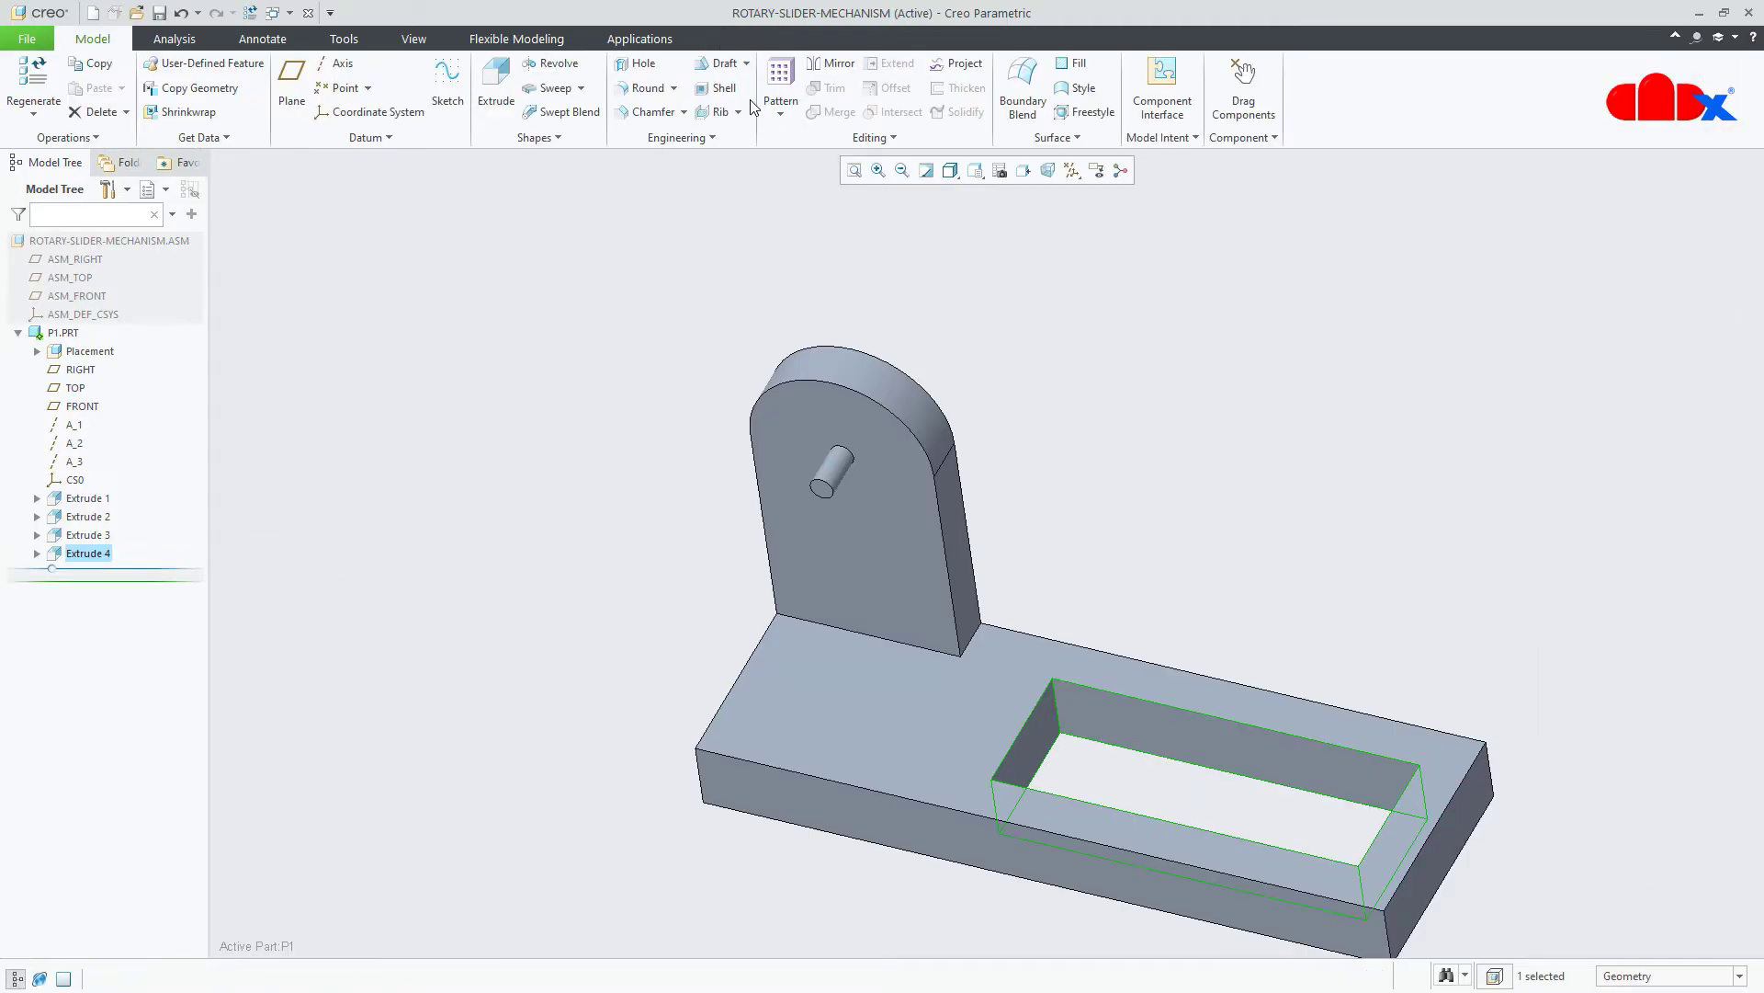
# Start an Extrude sketch on the plate's front long side face, viewed square to the sketch plane.
pyautogui.click(496, 92)
pyautogui.click(939, 851)
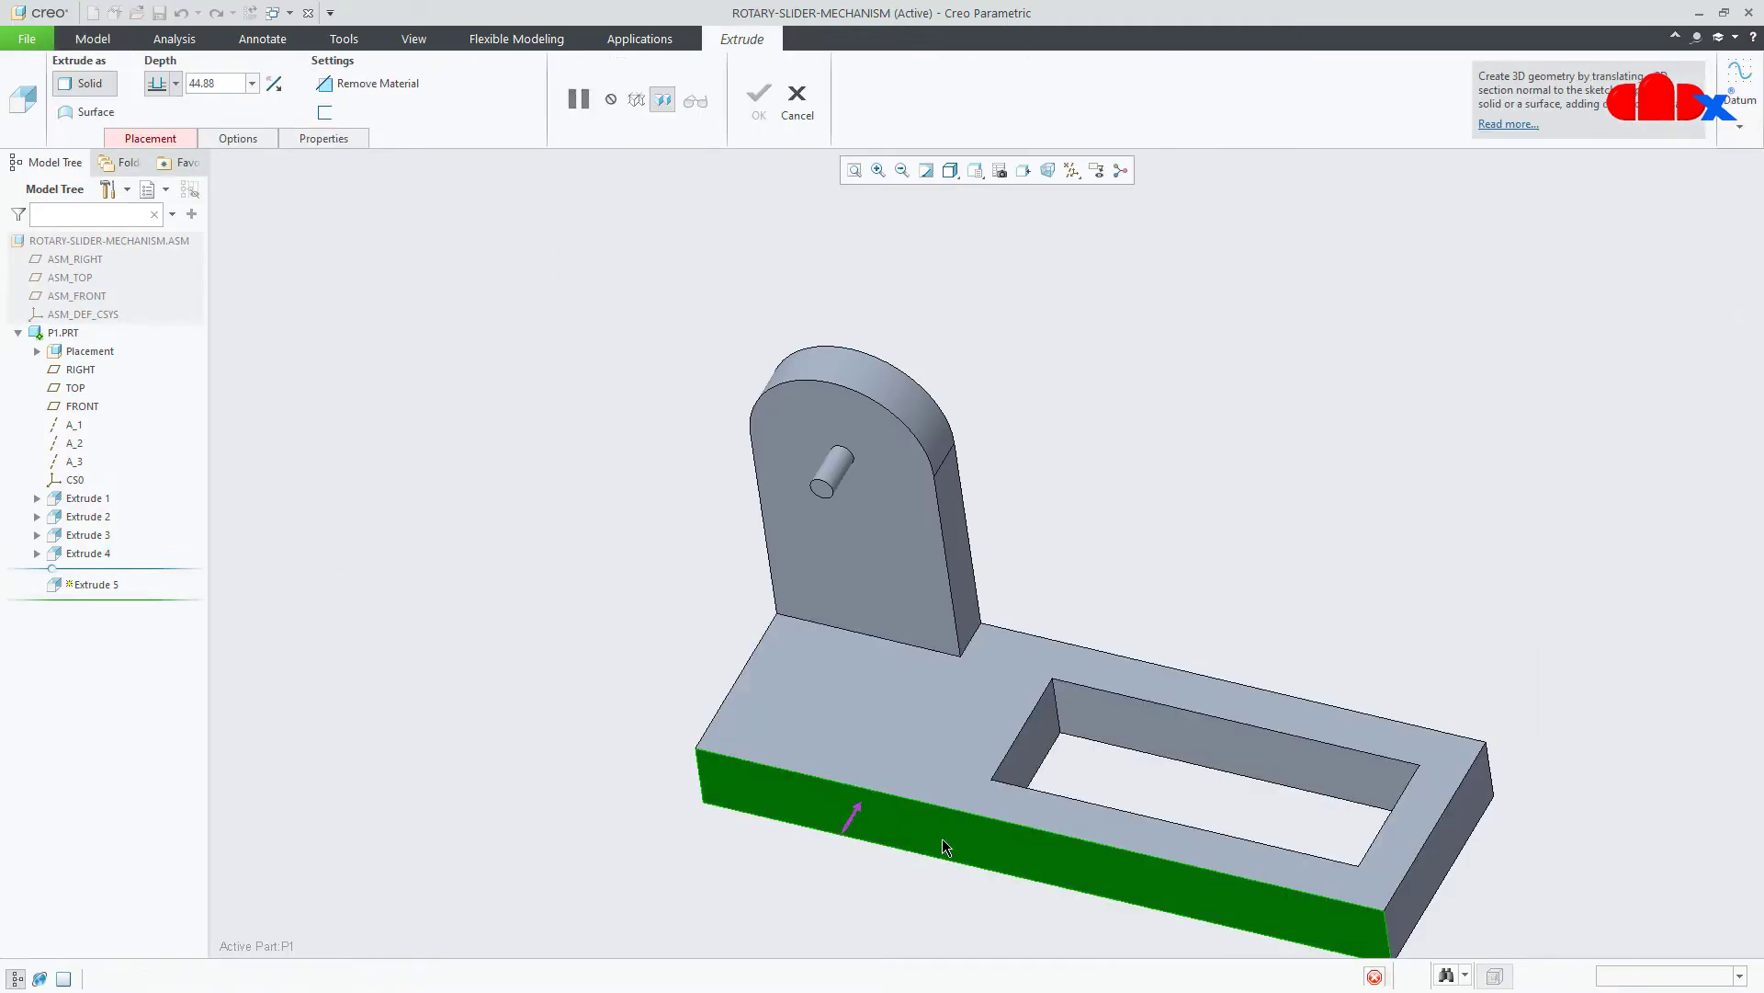
pyautogui.click(1033, 169)
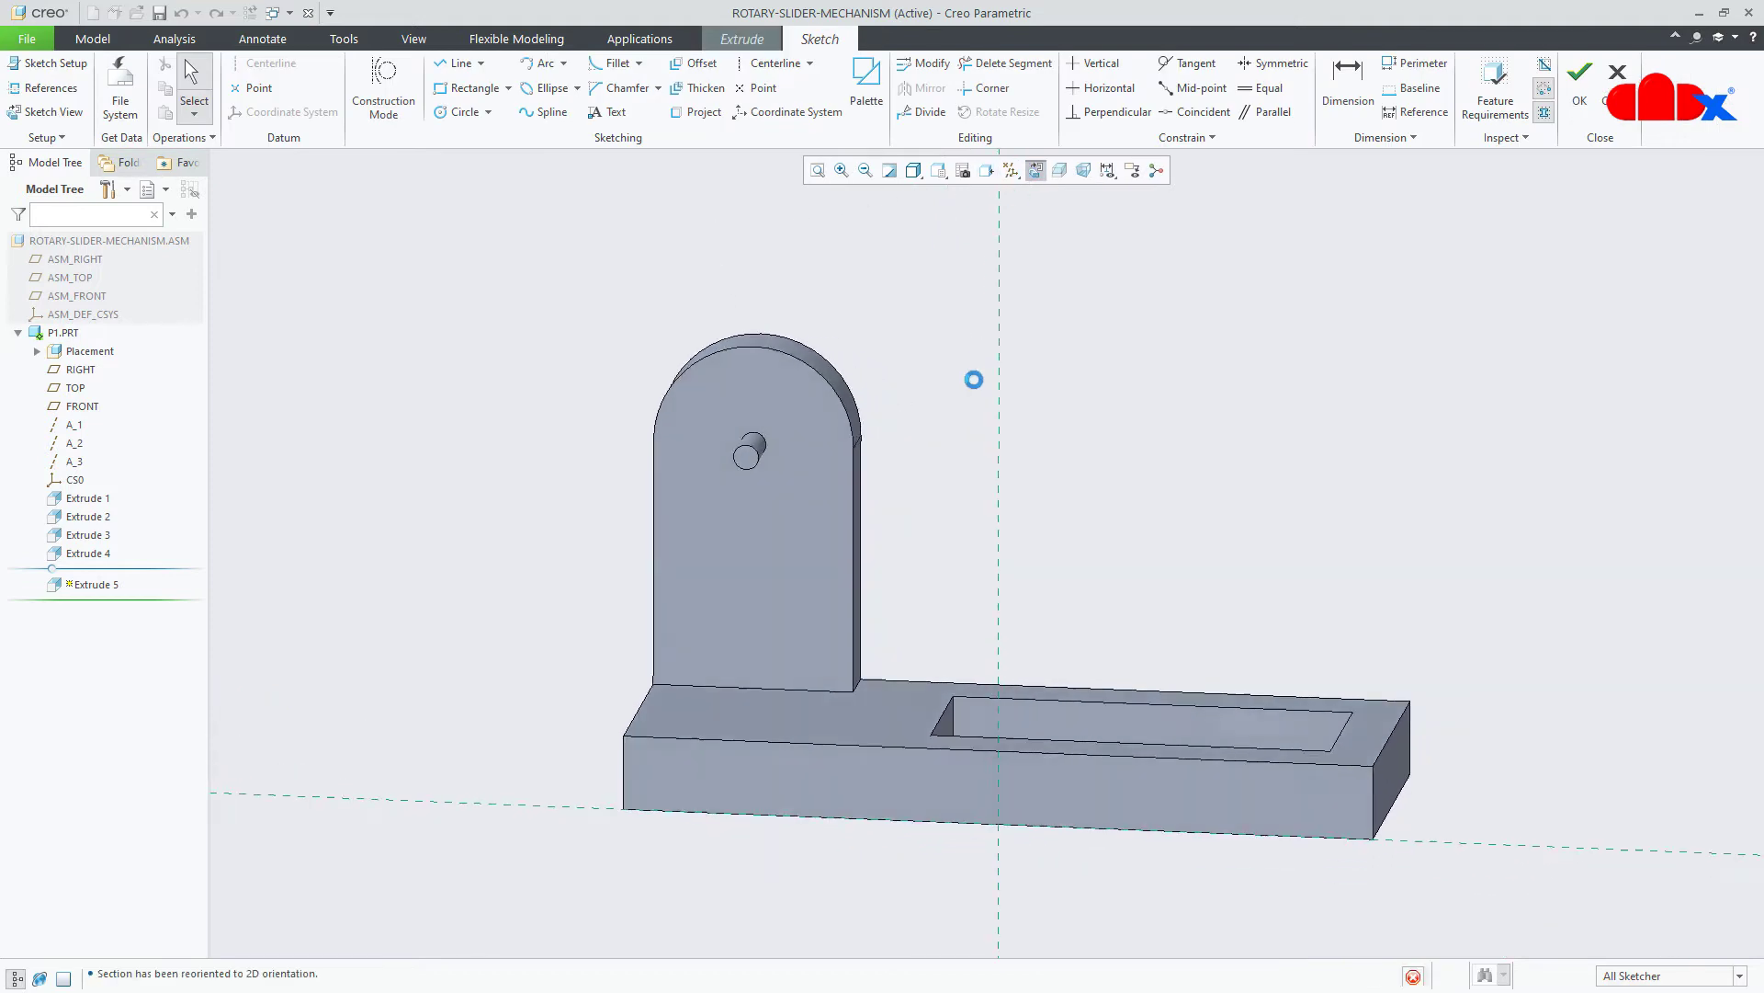
# Add the rectangular opening's two end walls as sketch references and restore the square sketch view.
pyautogui.click(44, 87)
pyautogui.moveTo(1232, 697)
pyautogui.mouseDown(button='middle')
pyautogui.moveTo(1241, 738)
pyautogui.moveTo(1265, 625)
pyautogui.mouseUp(button='middle')
pyautogui.click(1130, 670)
pyautogui.click(1027, 651)
pyautogui.click(1730, 293)
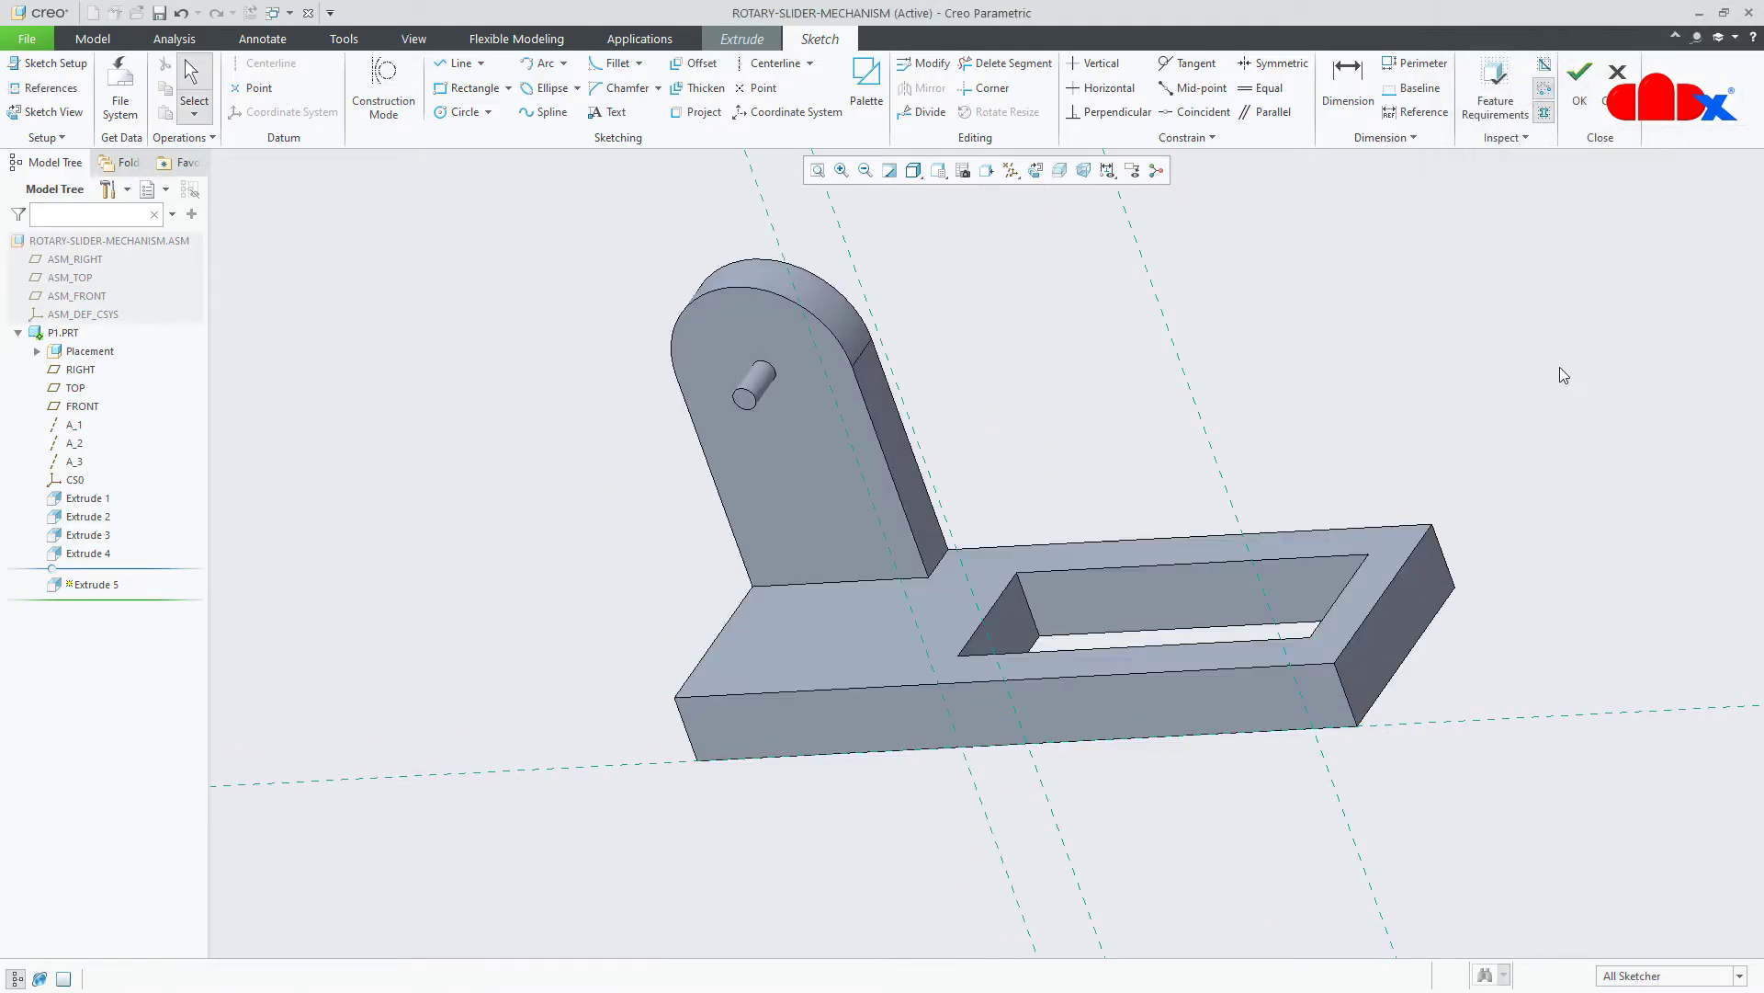
pyautogui.click(1038, 171)
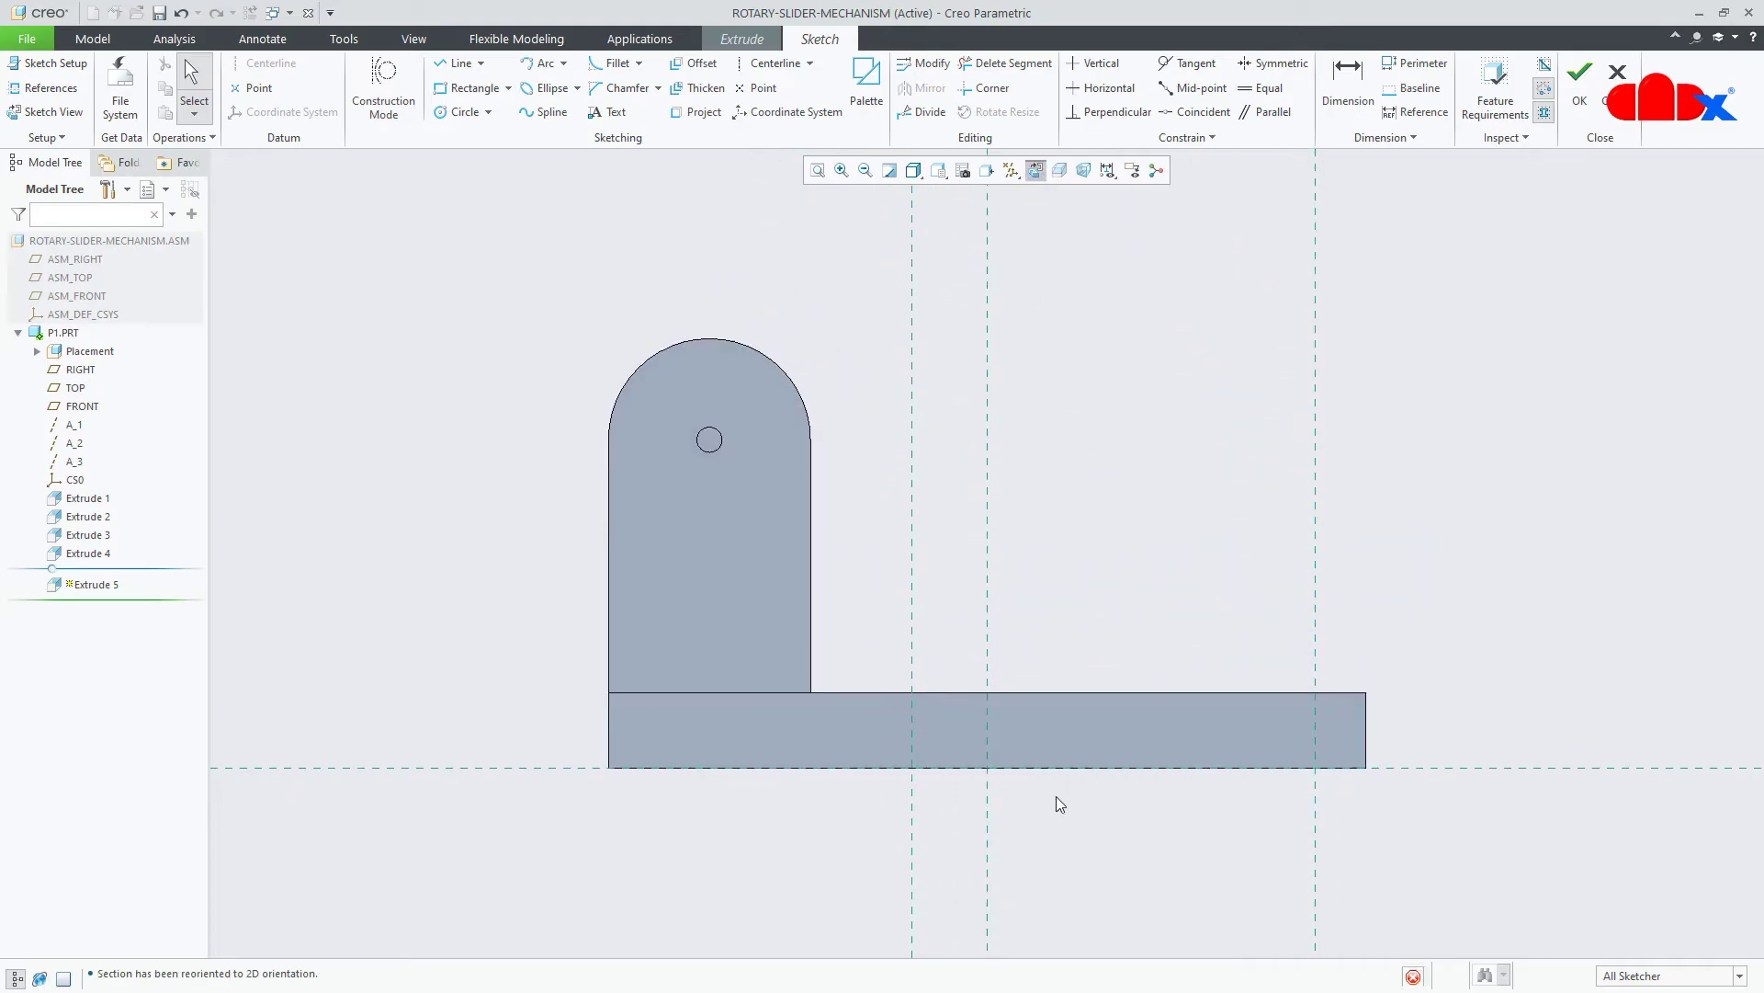
# Sketch a rectangle about 7 mm high between the two end-wall references, about 3.4 mm above the plate's bottom edge.
pyautogui.scroll(1, 1127, 818)
pyautogui.rightClick(1134, 797)
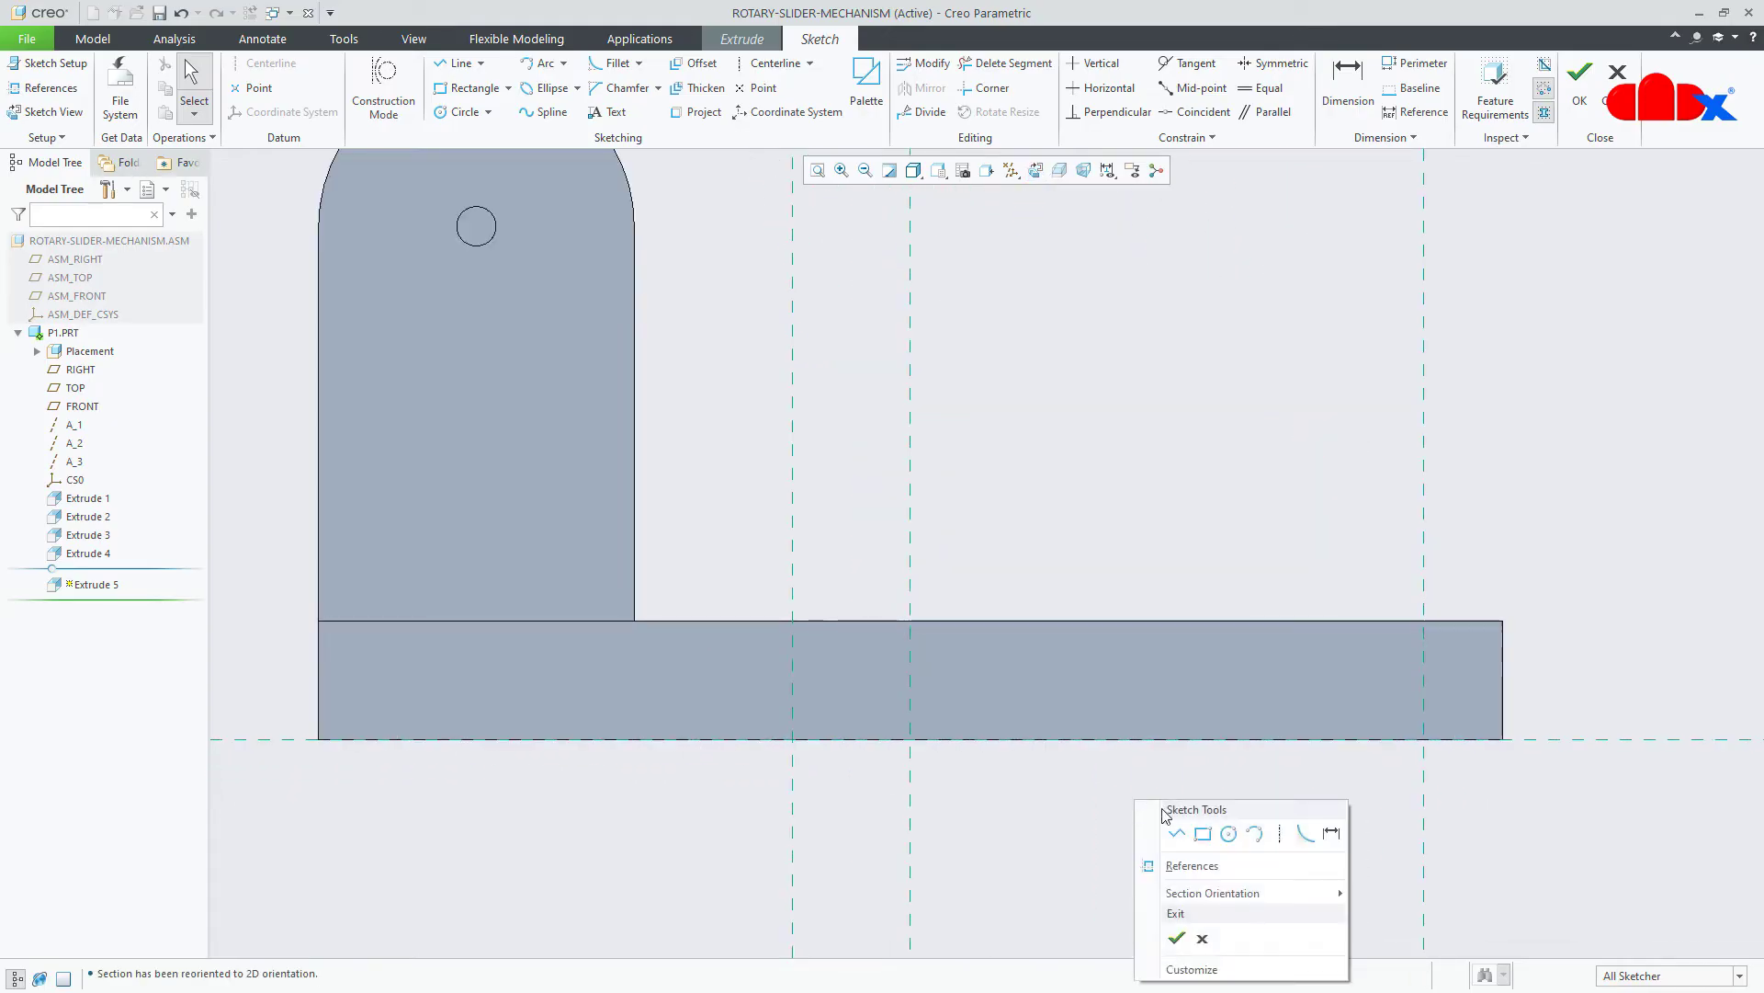
pyautogui.click(1204, 833)
pyautogui.click(793, 656)
pyautogui.click(1348, 721)
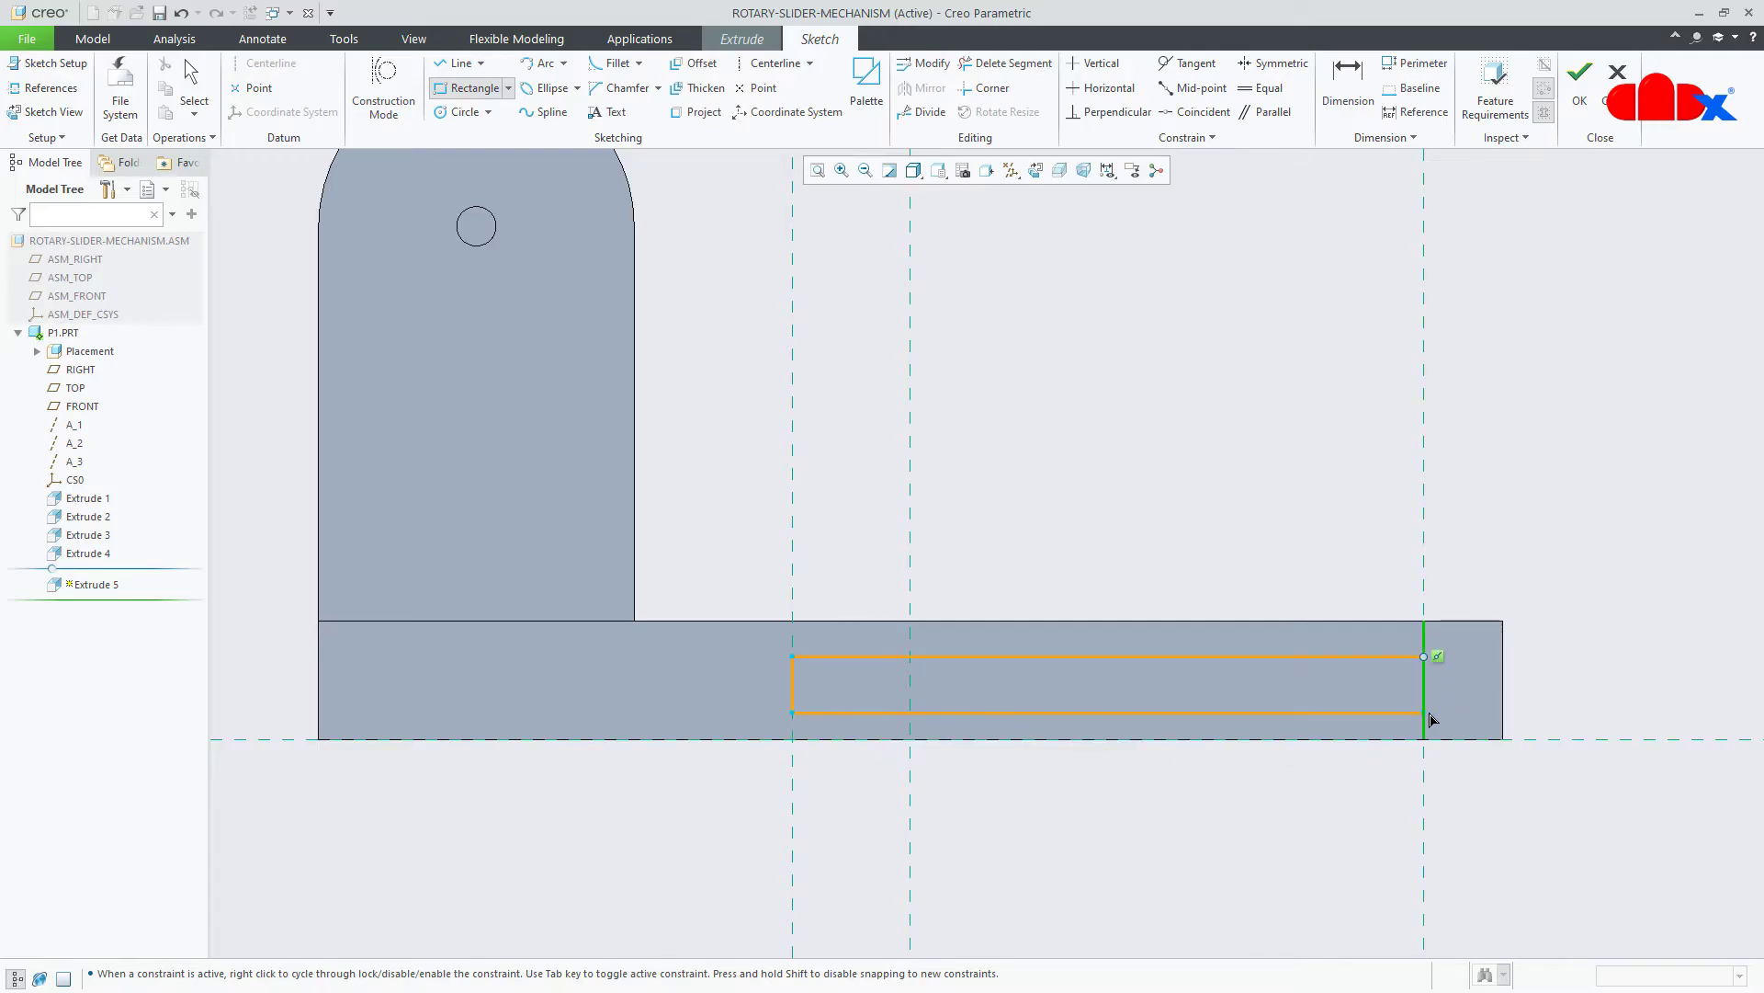
pyautogui.middleClick(1326, 809)
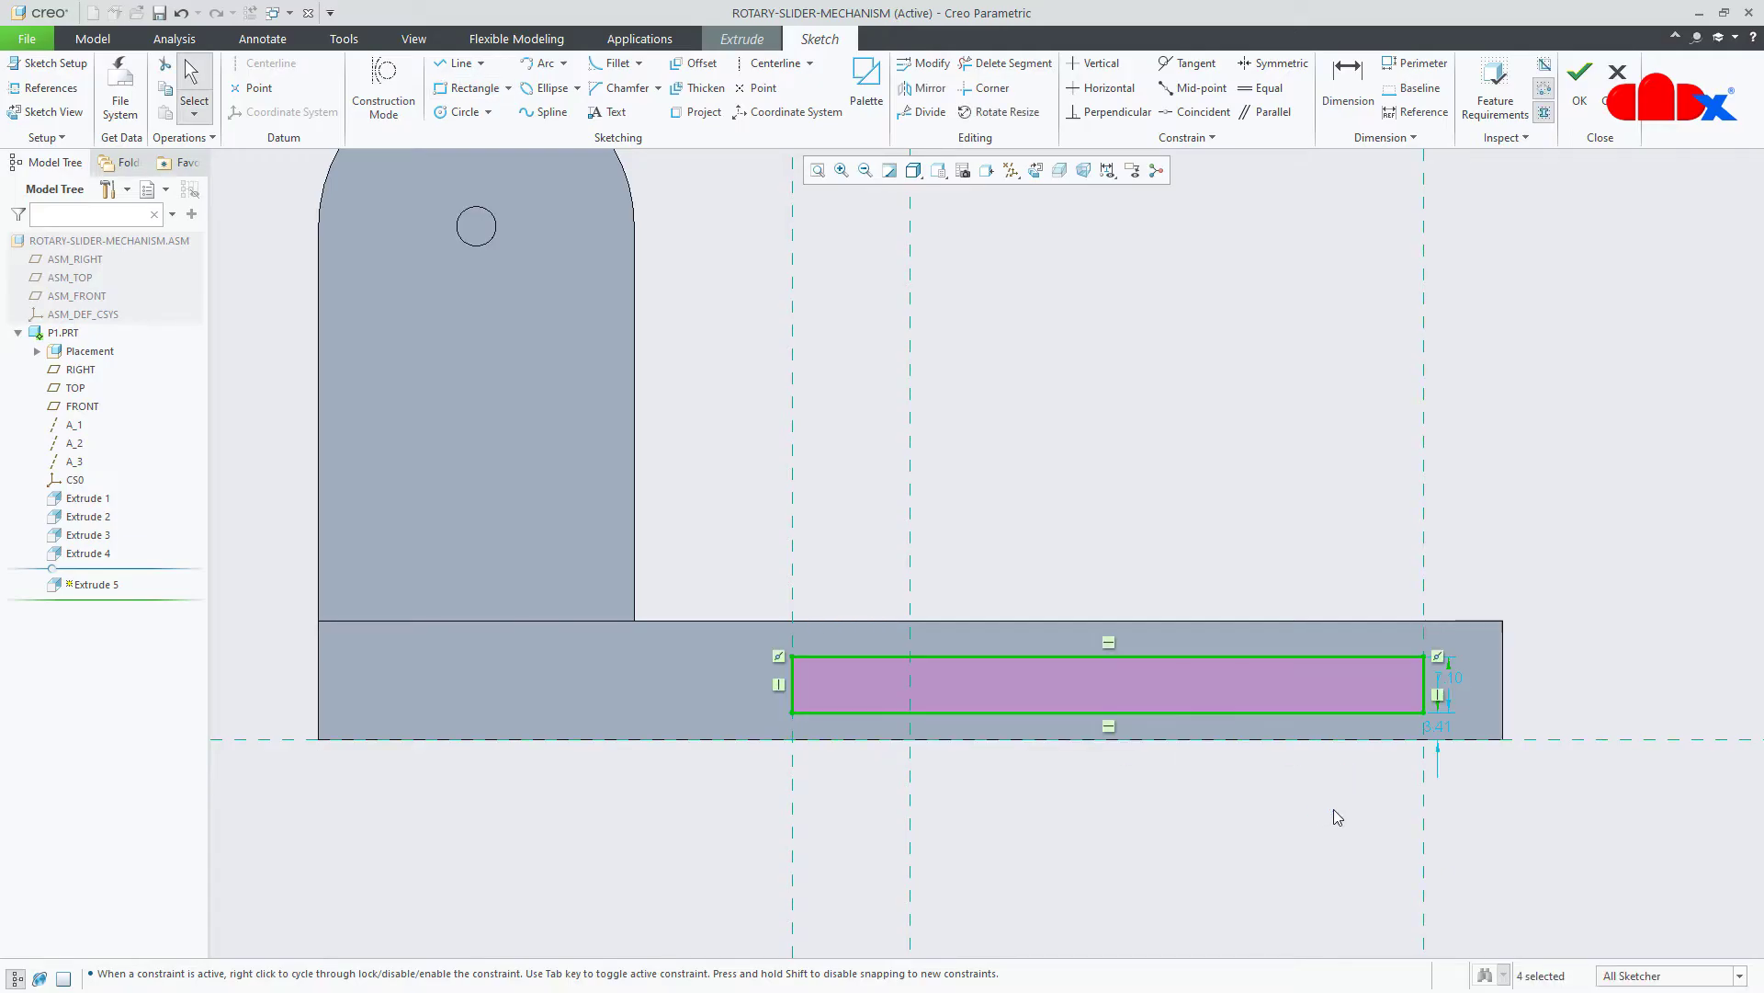
# Set the rectangle's height to 10 mm and its offset from the plate's bottom edge to 2.5 mm.
pyautogui.doubleClick(1443, 725)
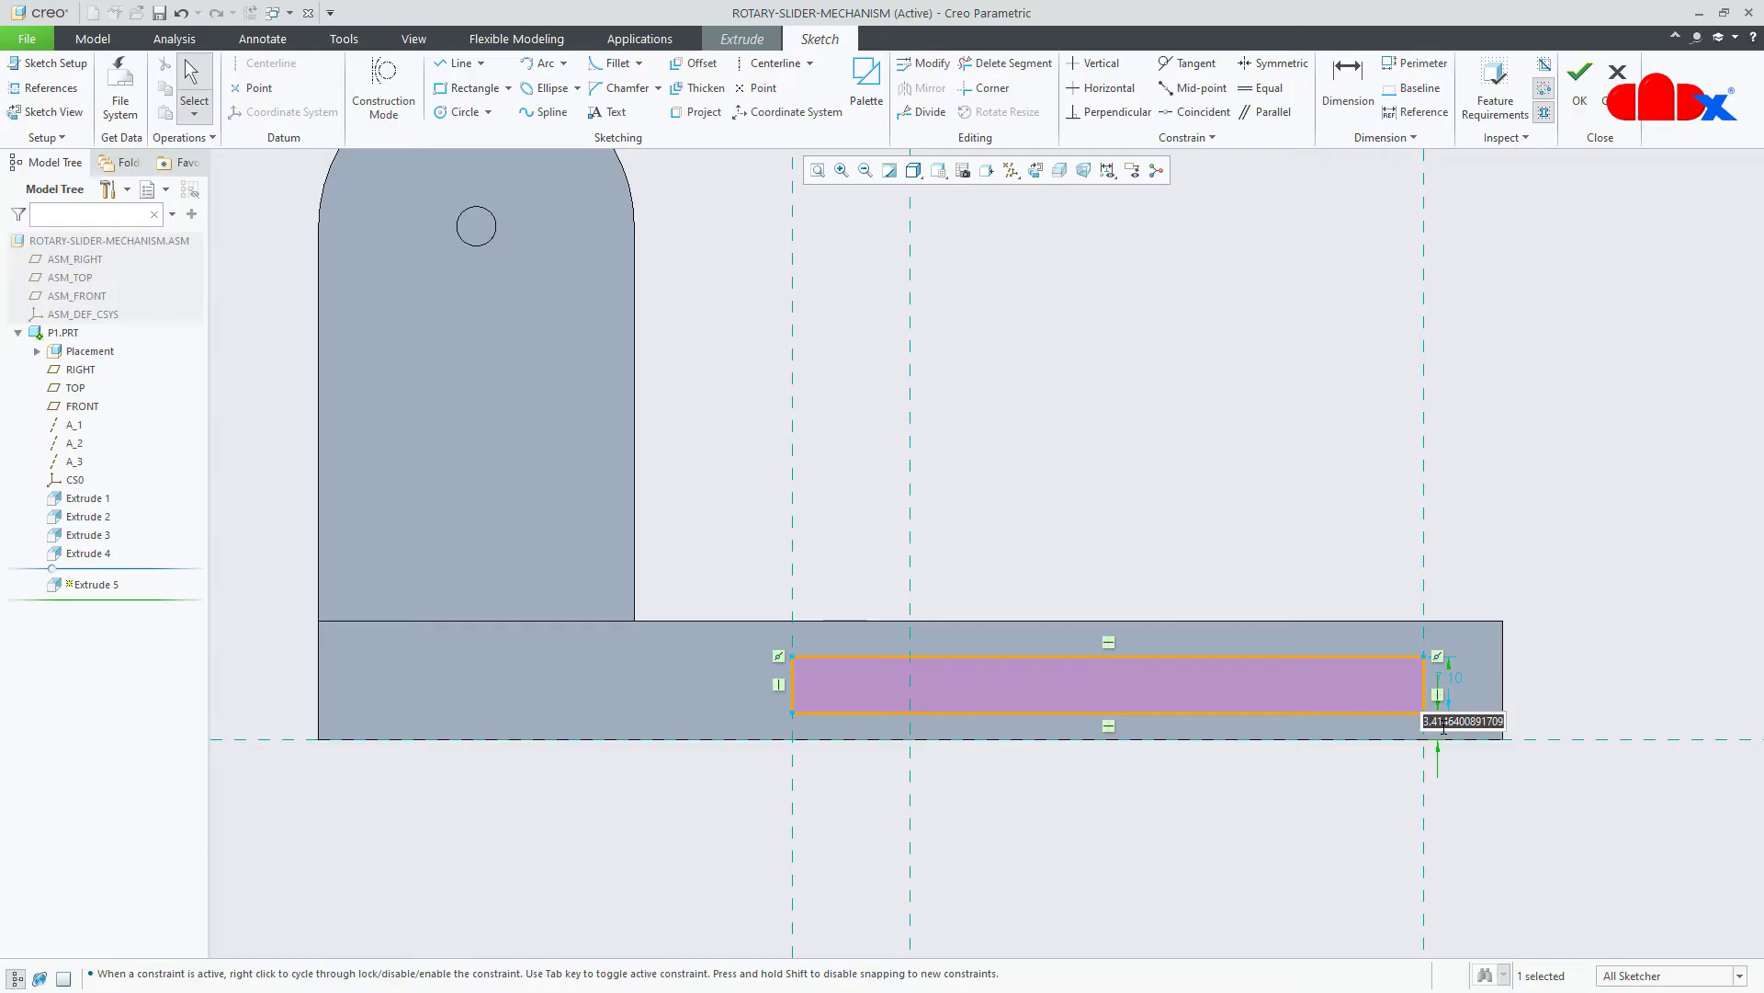
pyautogui.write('2.5')
pyautogui.press('Return')
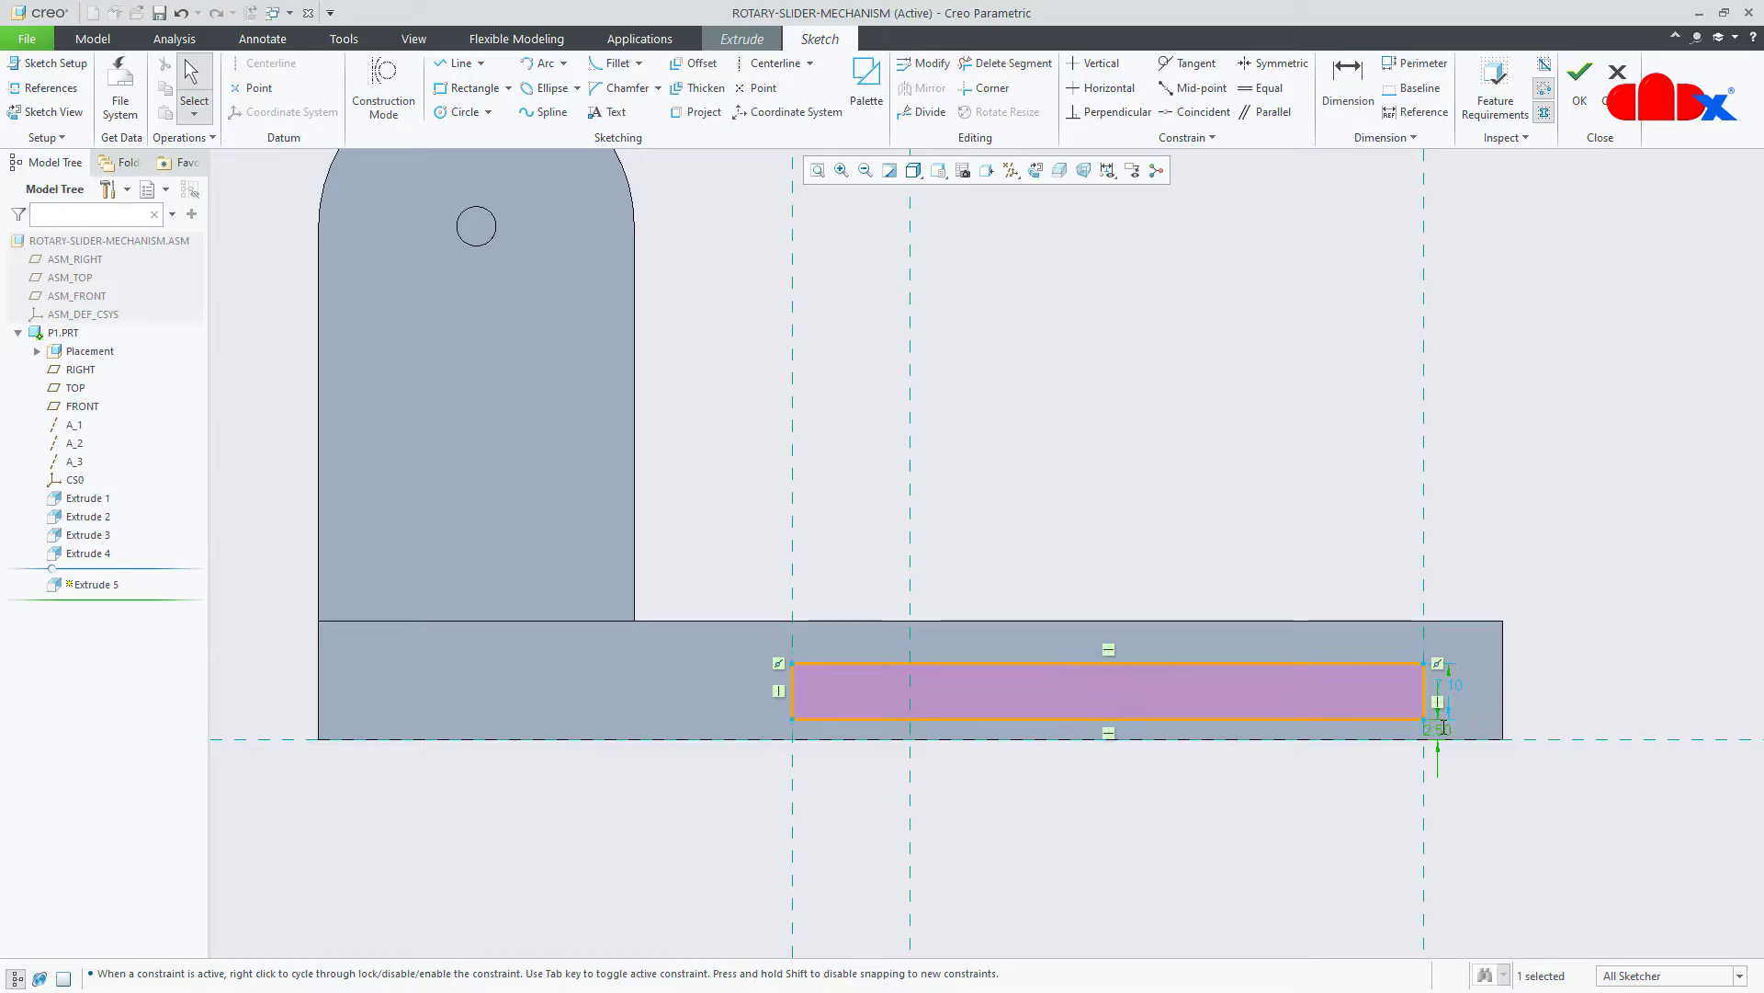
pyautogui.scroll(-2, 1459, 708)
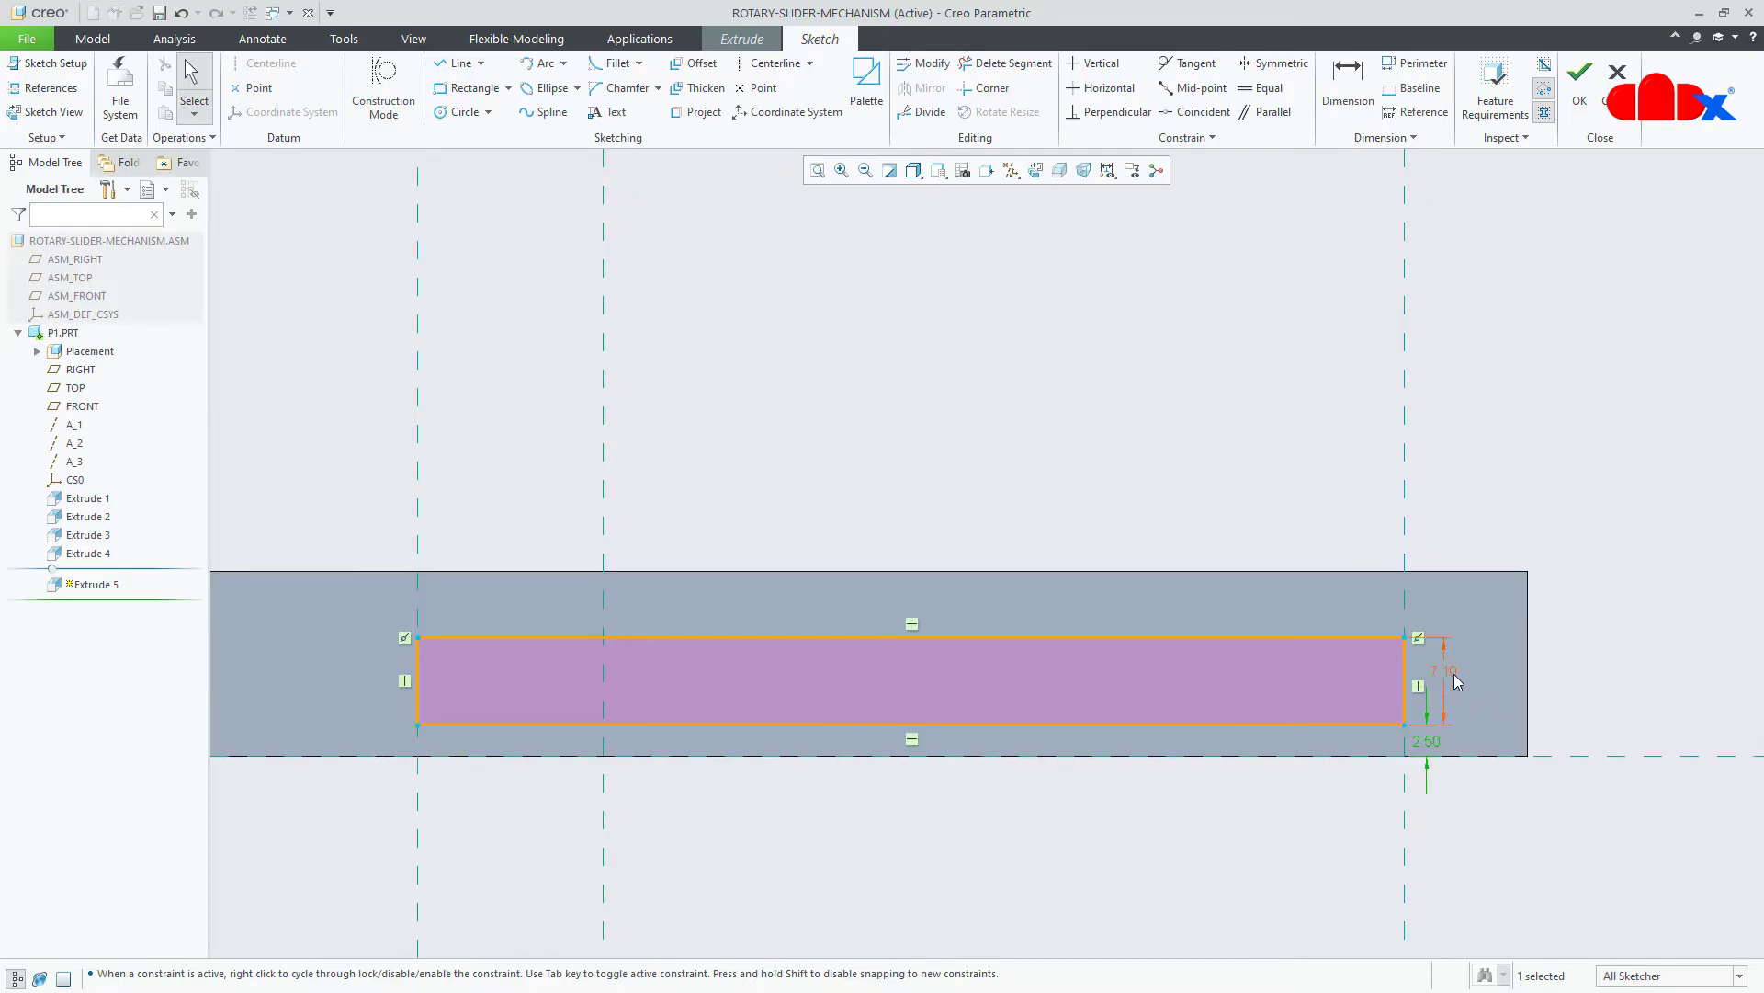
pyautogui.doubleClick(1455, 679)
pyautogui.write('10')
pyautogui.press('Return')
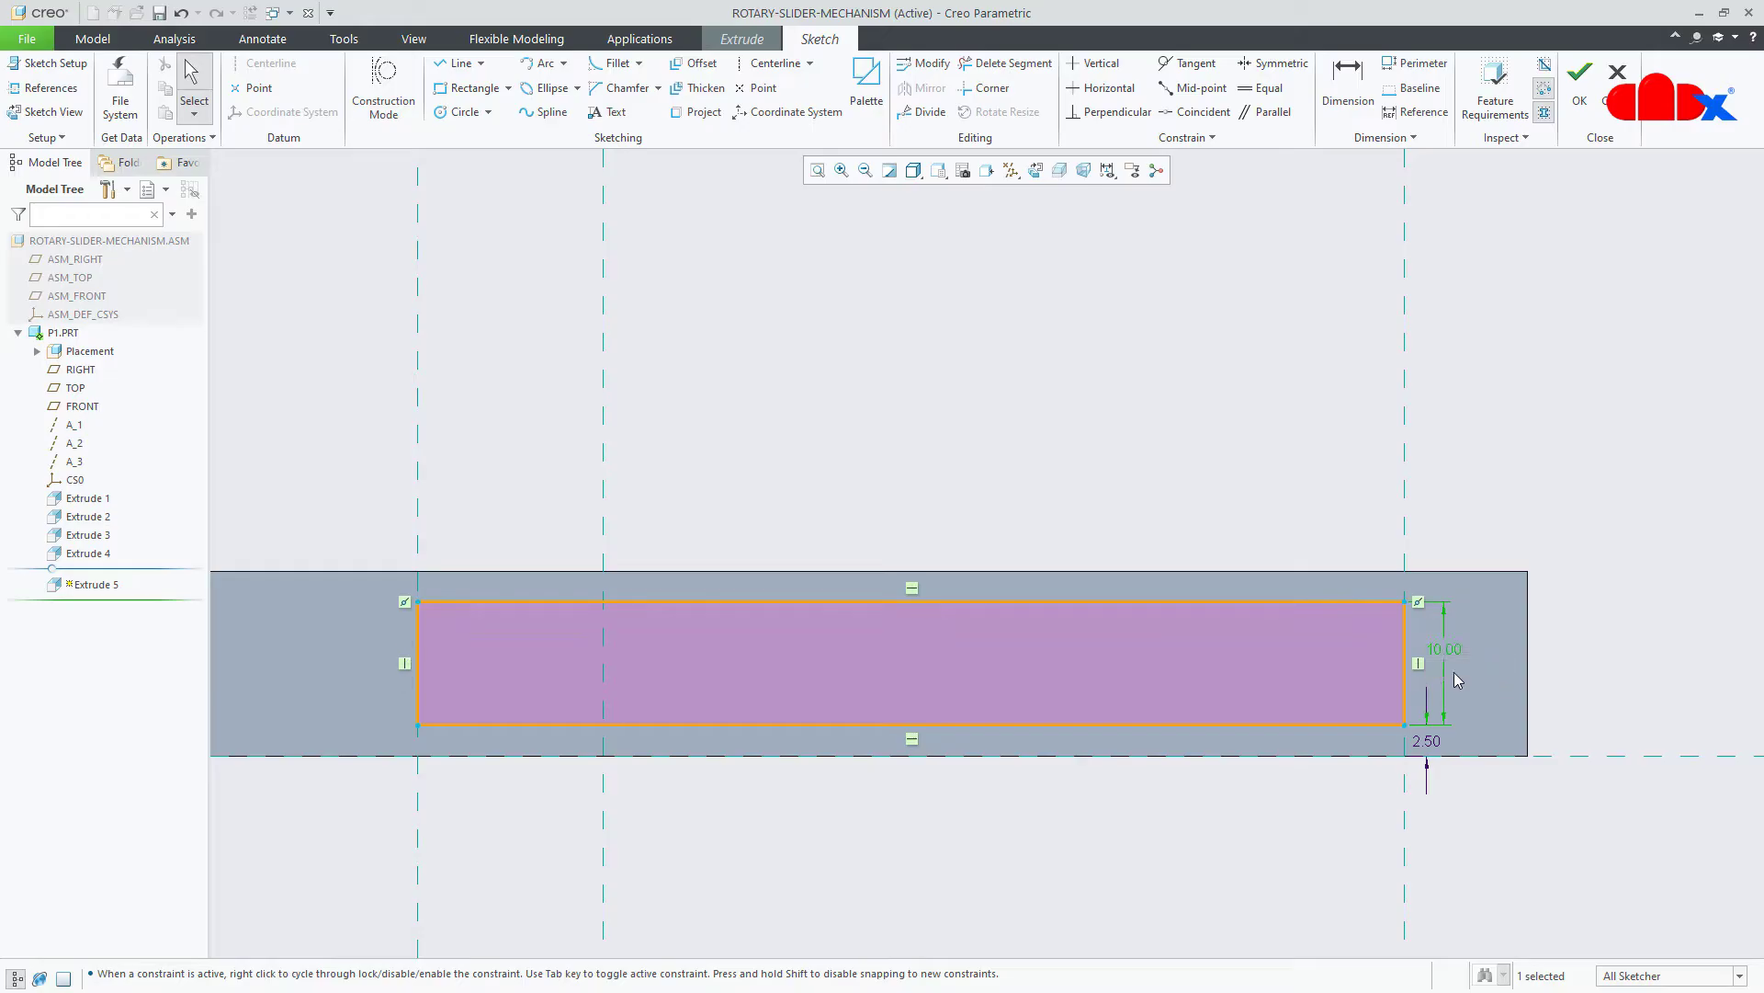
# Cut the finished rectangle through all of the plate's width to form a side slot, and restore the default view.
pyautogui.scroll(1, 1536, 853)
pyautogui.rightClick(1536, 852)
pyautogui.click(1580, 820)
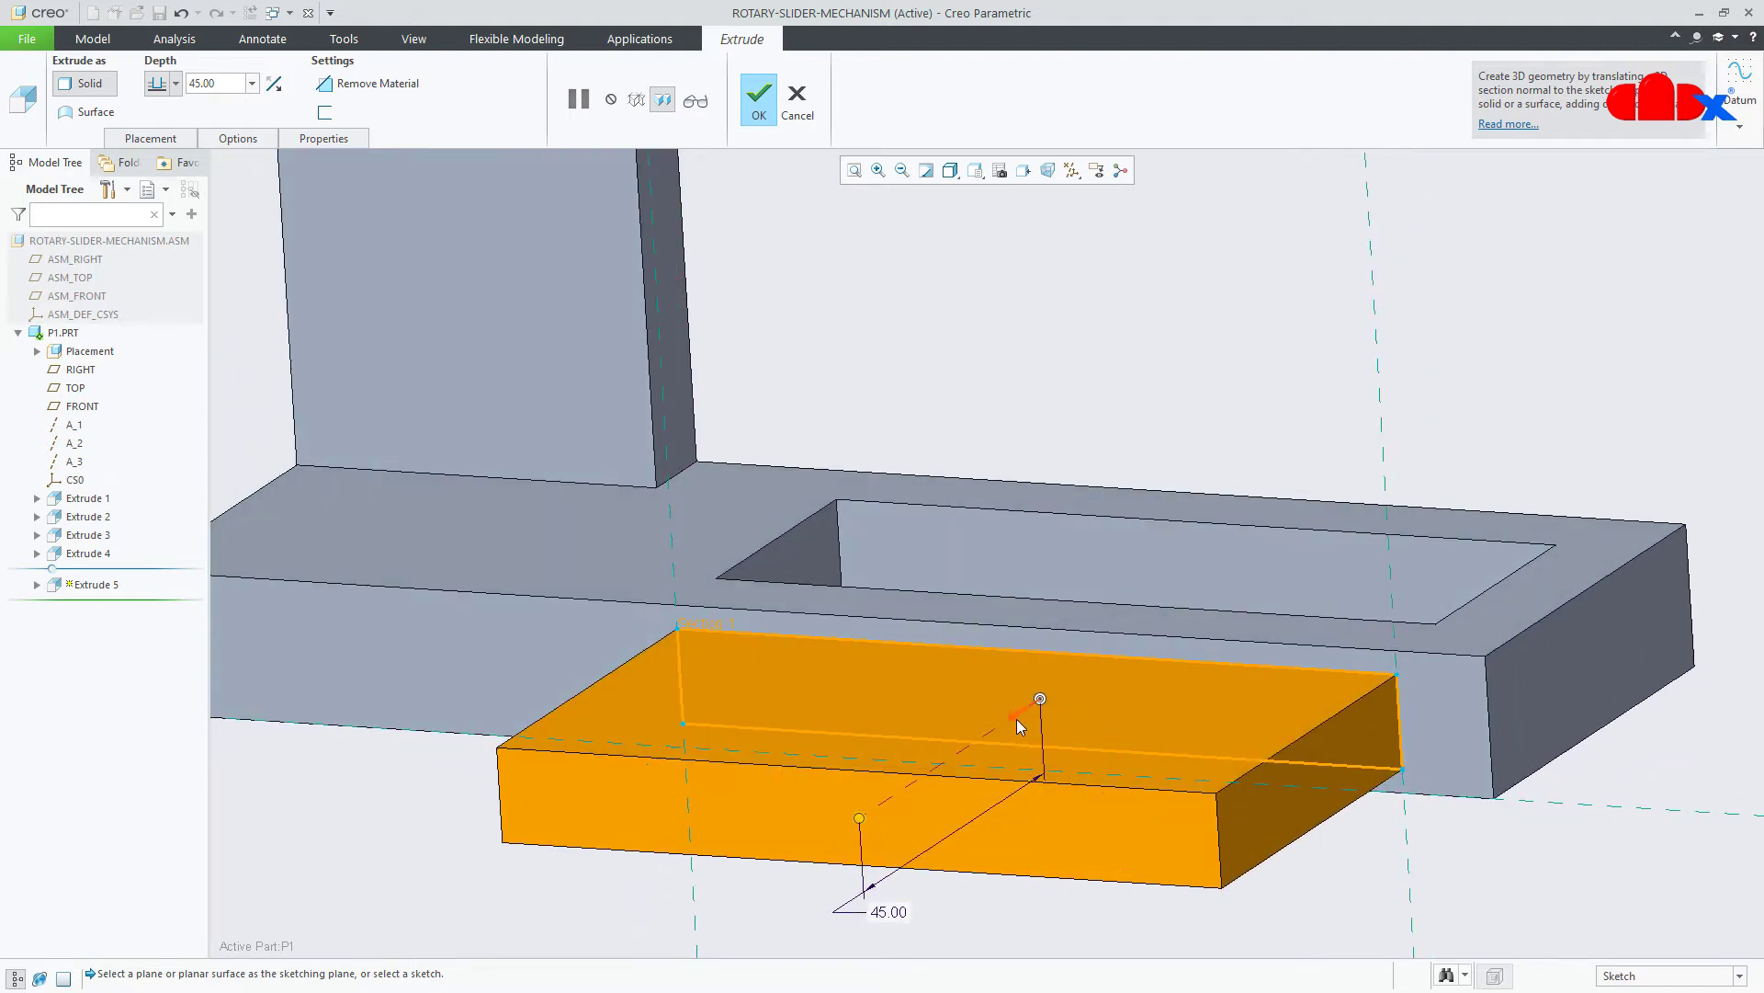
pyautogui.click(1016, 719)
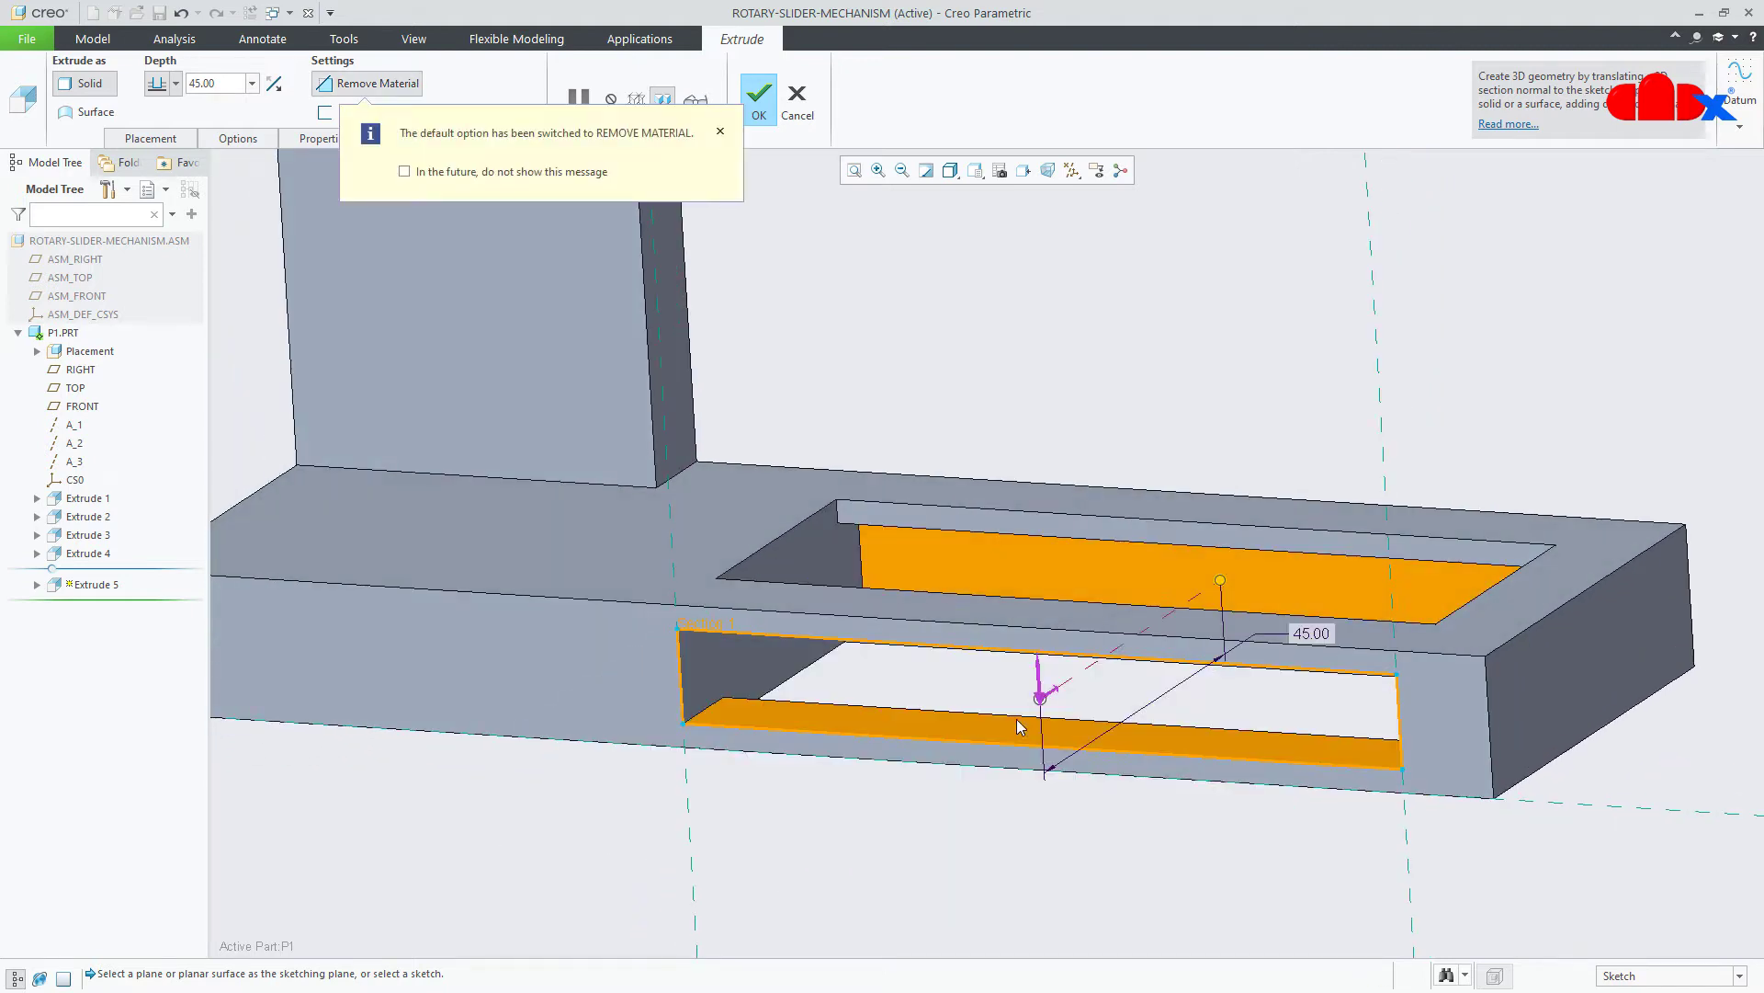
pyautogui.click(177, 84)
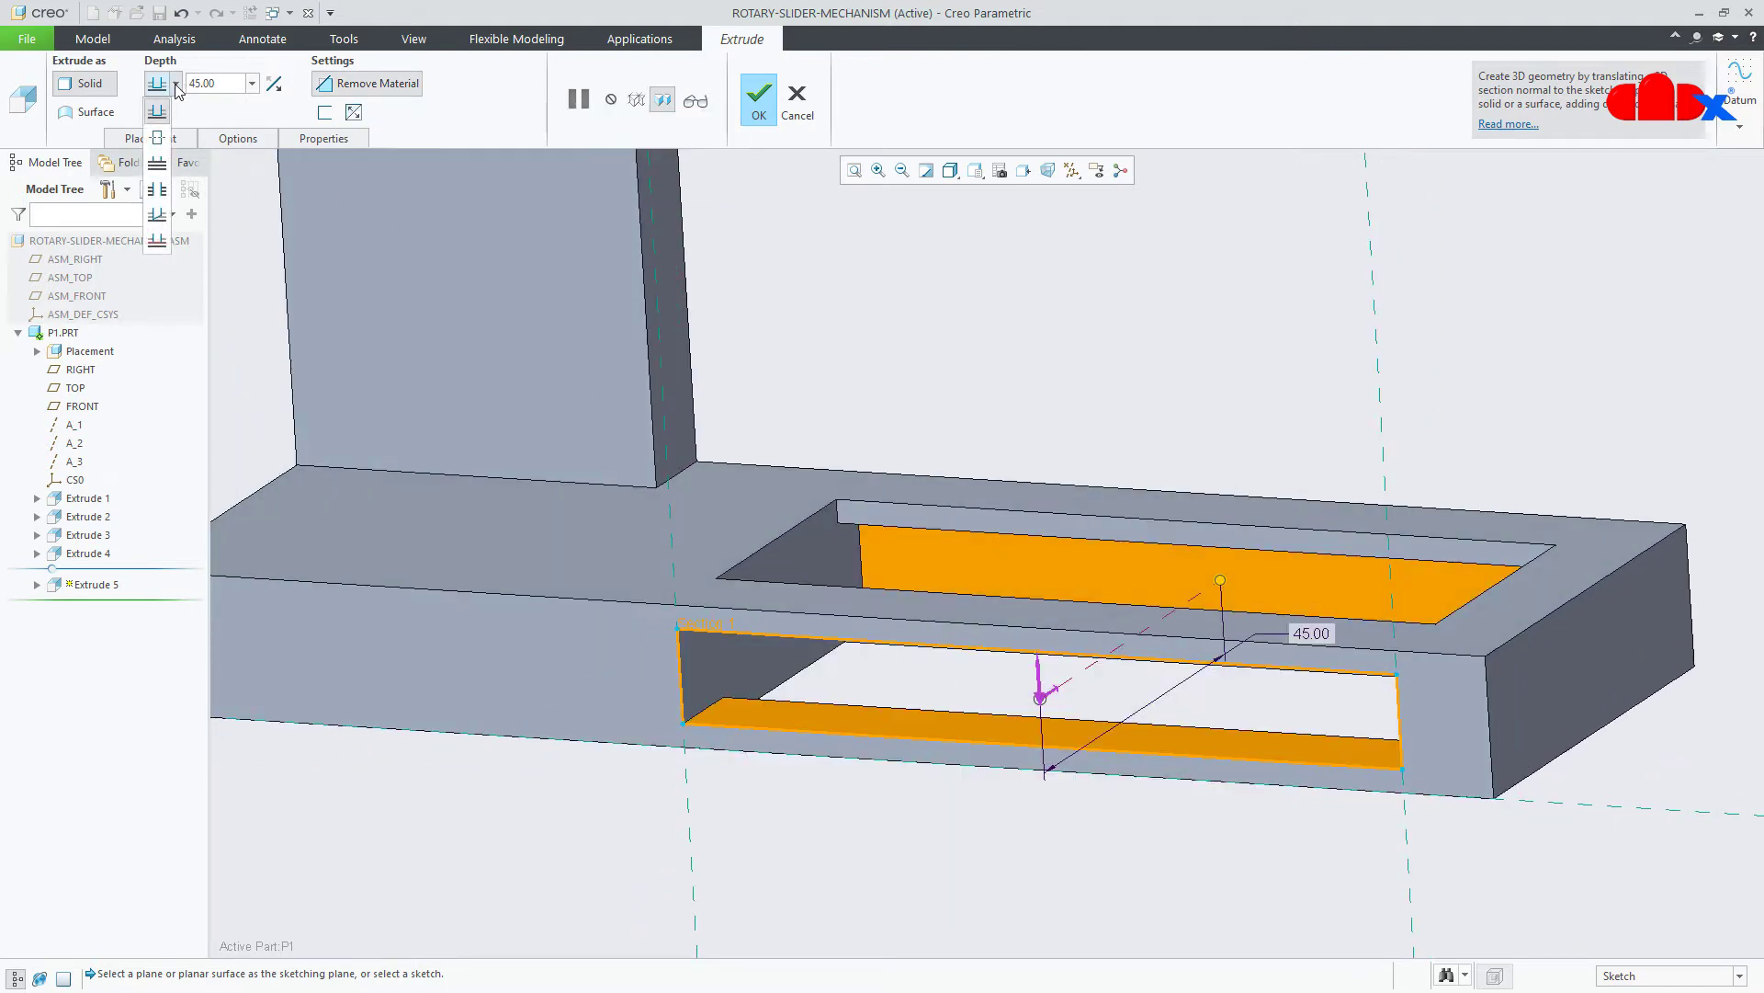
pyautogui.click(157, 187)
pyautogui.moveTo(670, 352)
pyautogui.mouseDown(button='middle')
pyautogui.moveTo(679, 383)
pyautogui.moveTo(650, 394)
pyautogui.mouseUp(button='middle')
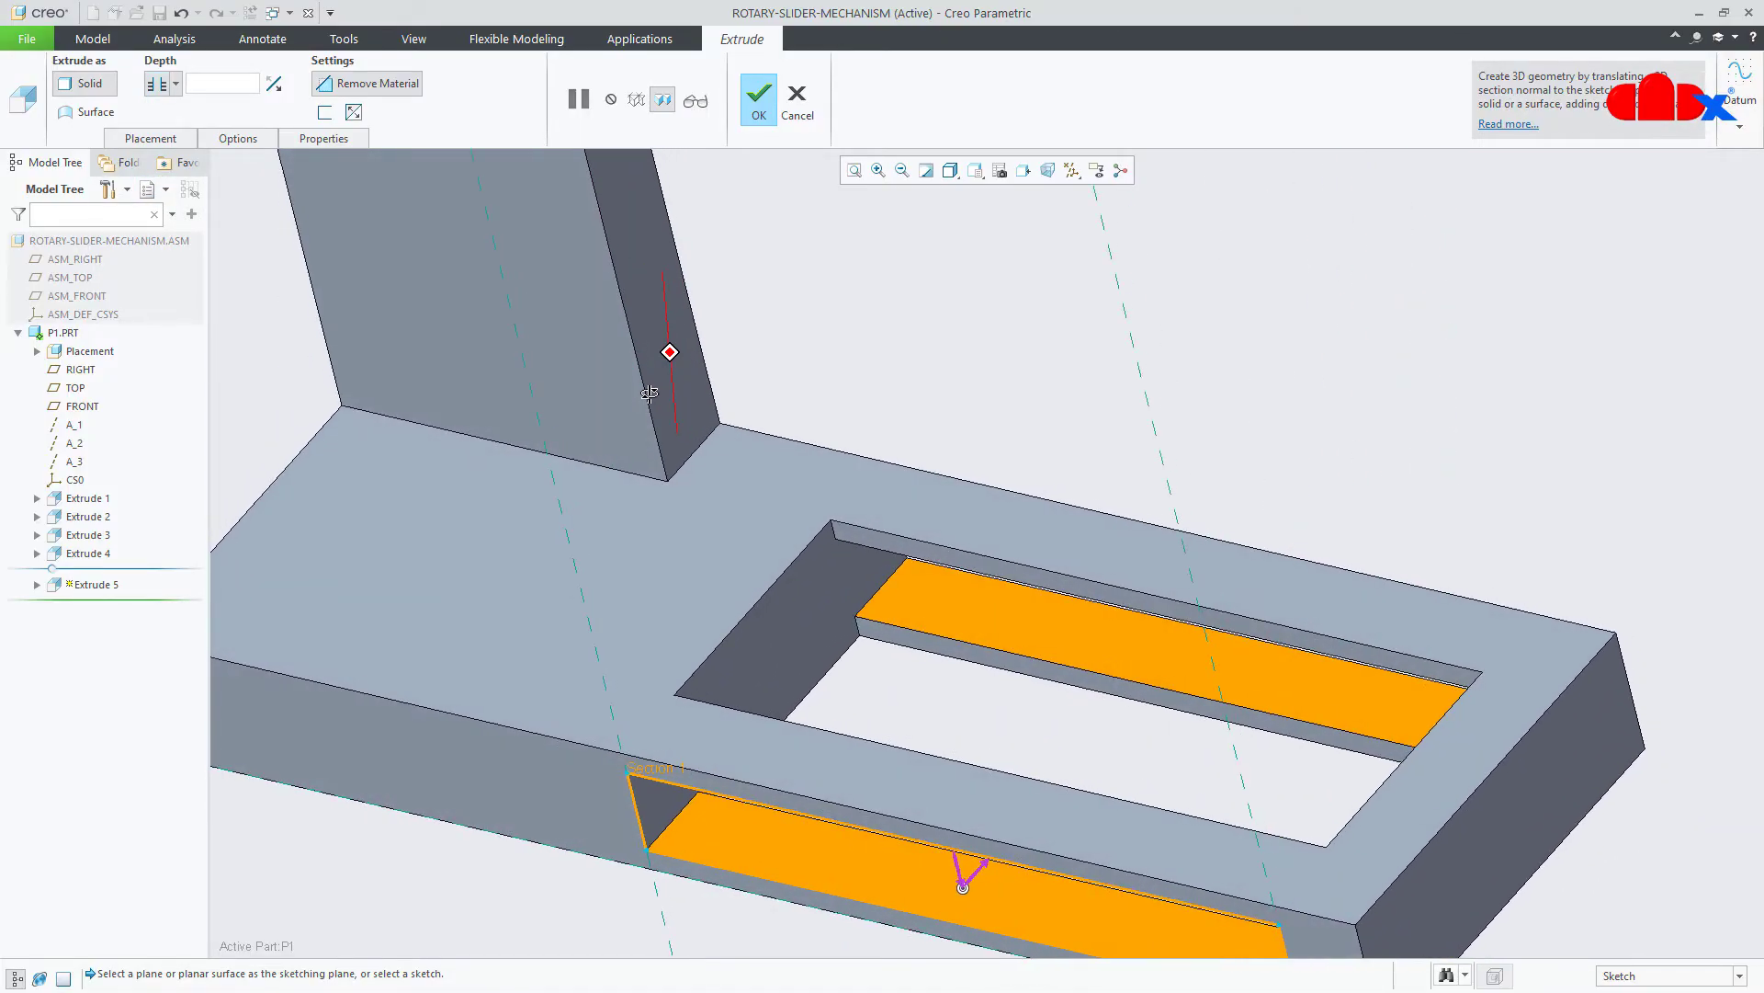
pyautogui.click(754, 100)
pyautogui.hotkey('ctrl', 'd')
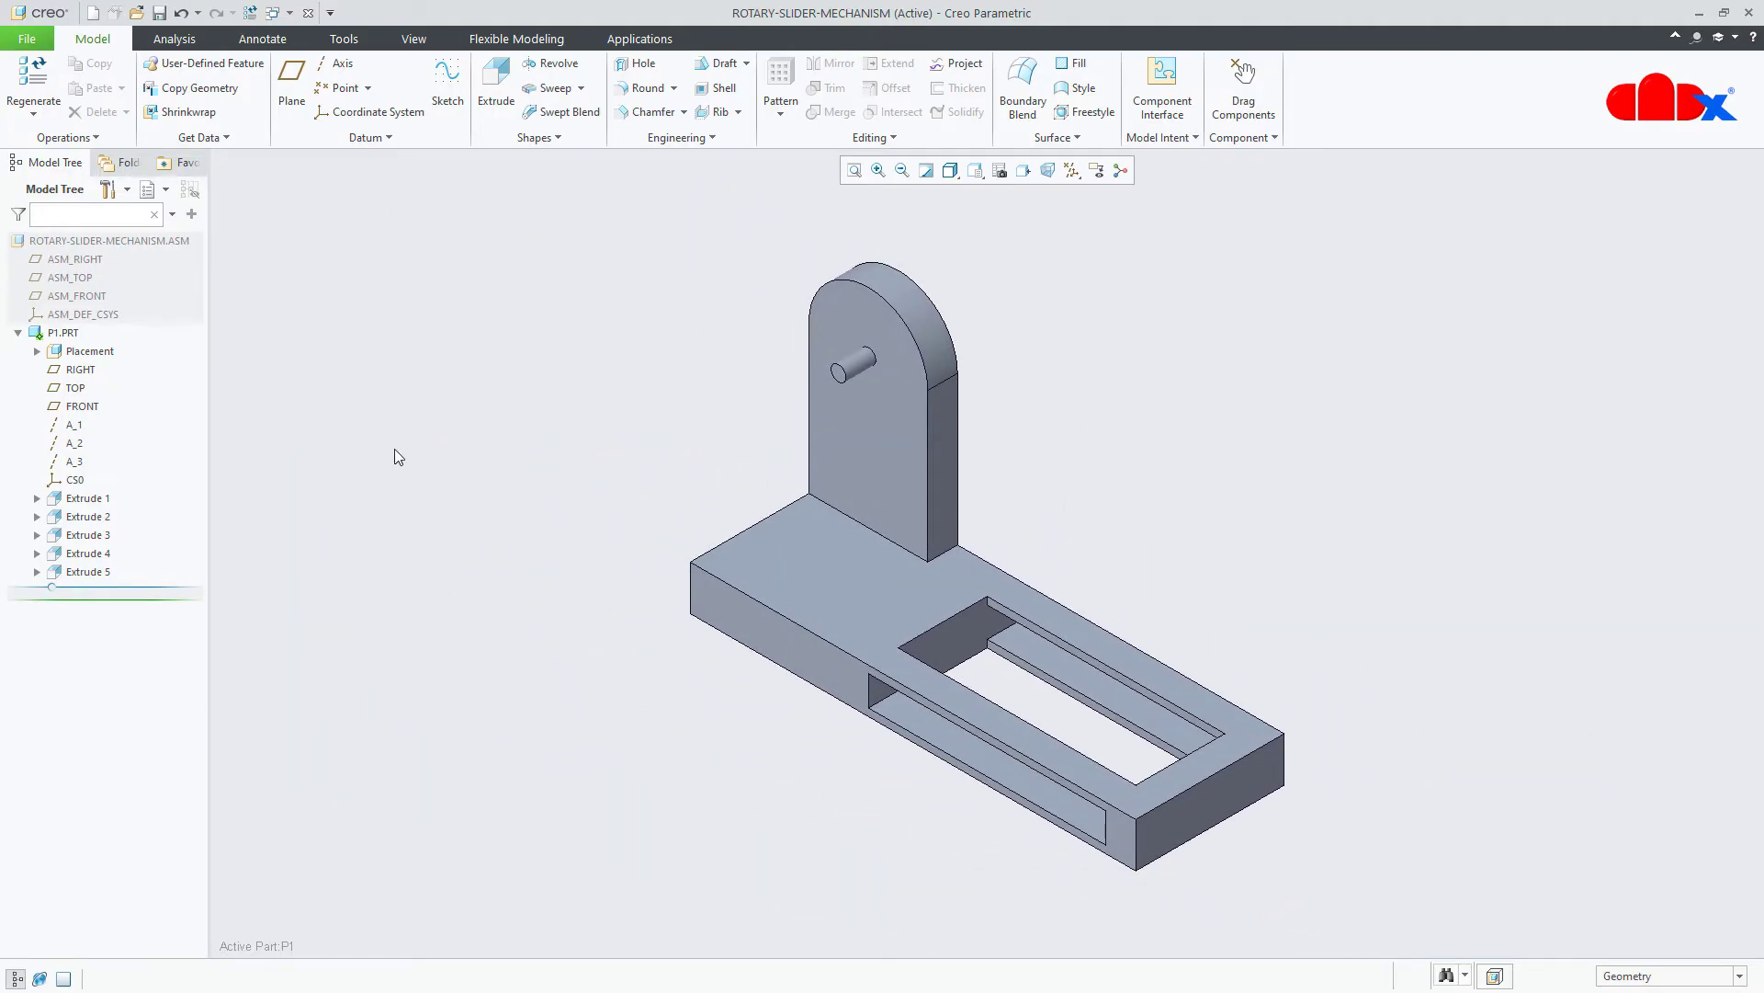
# Activate the top-level ROTARY-SLIDER-MECHANISM assembly and collapse P1's feature list.
pyautogui.click(95, 244)
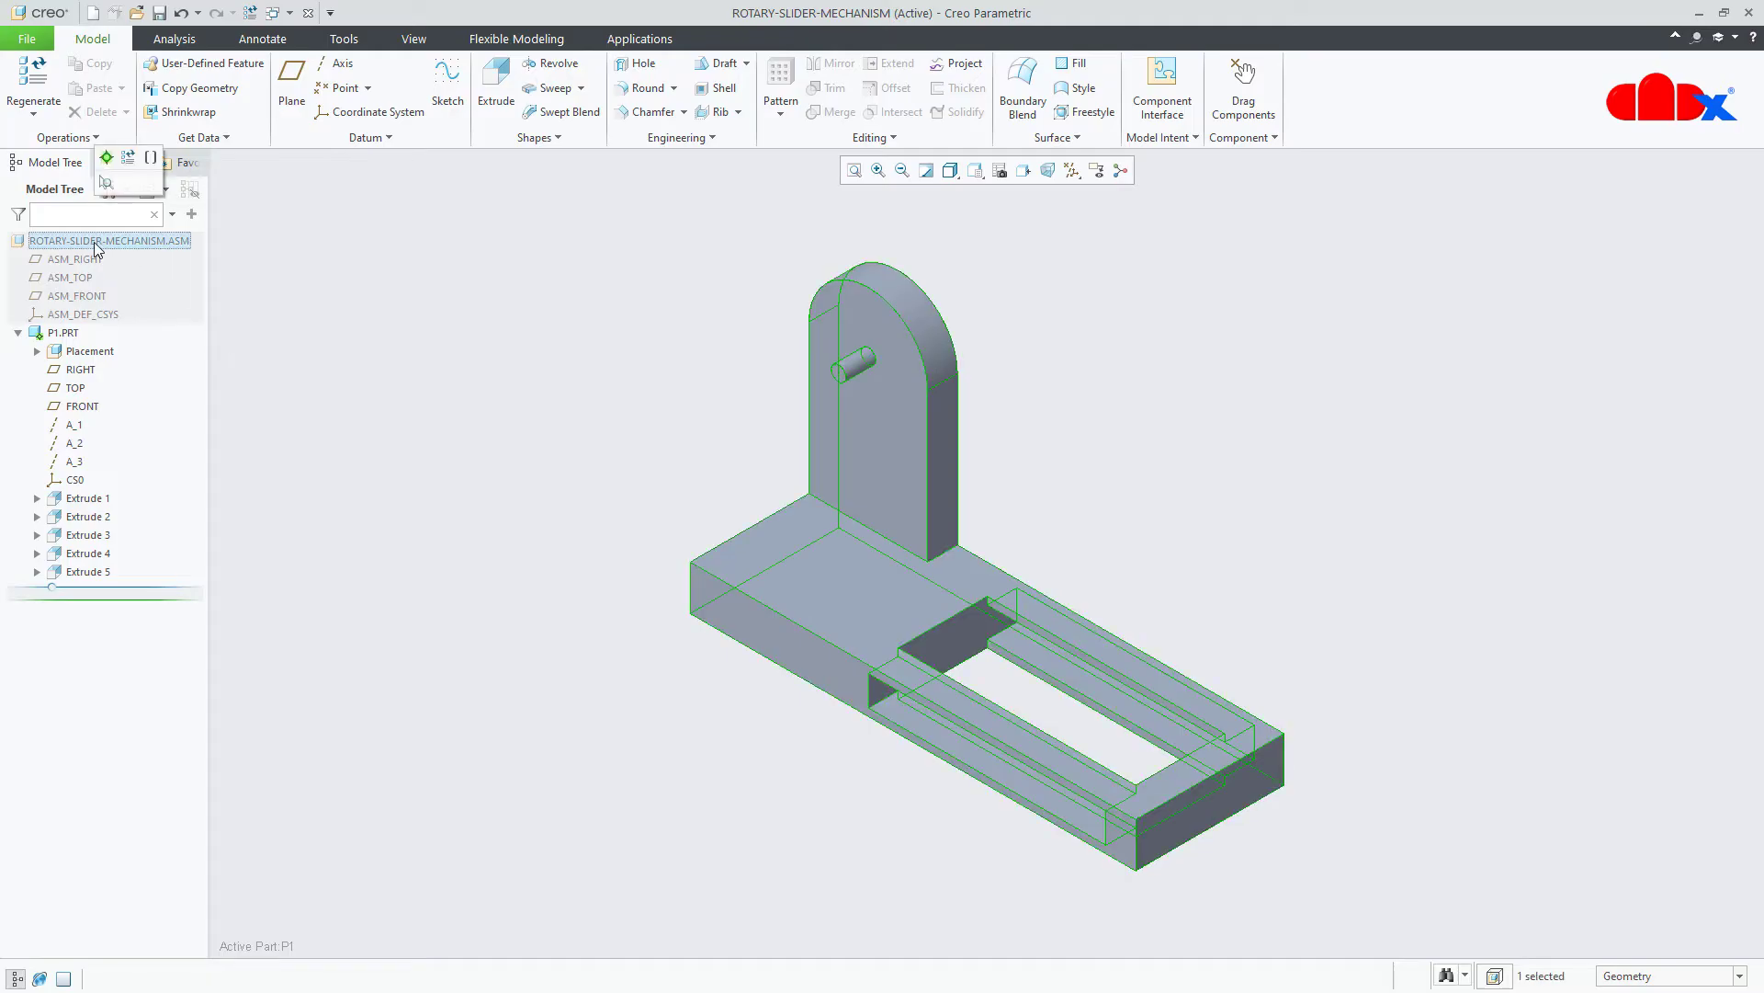
pyautogui.click(108, 168)
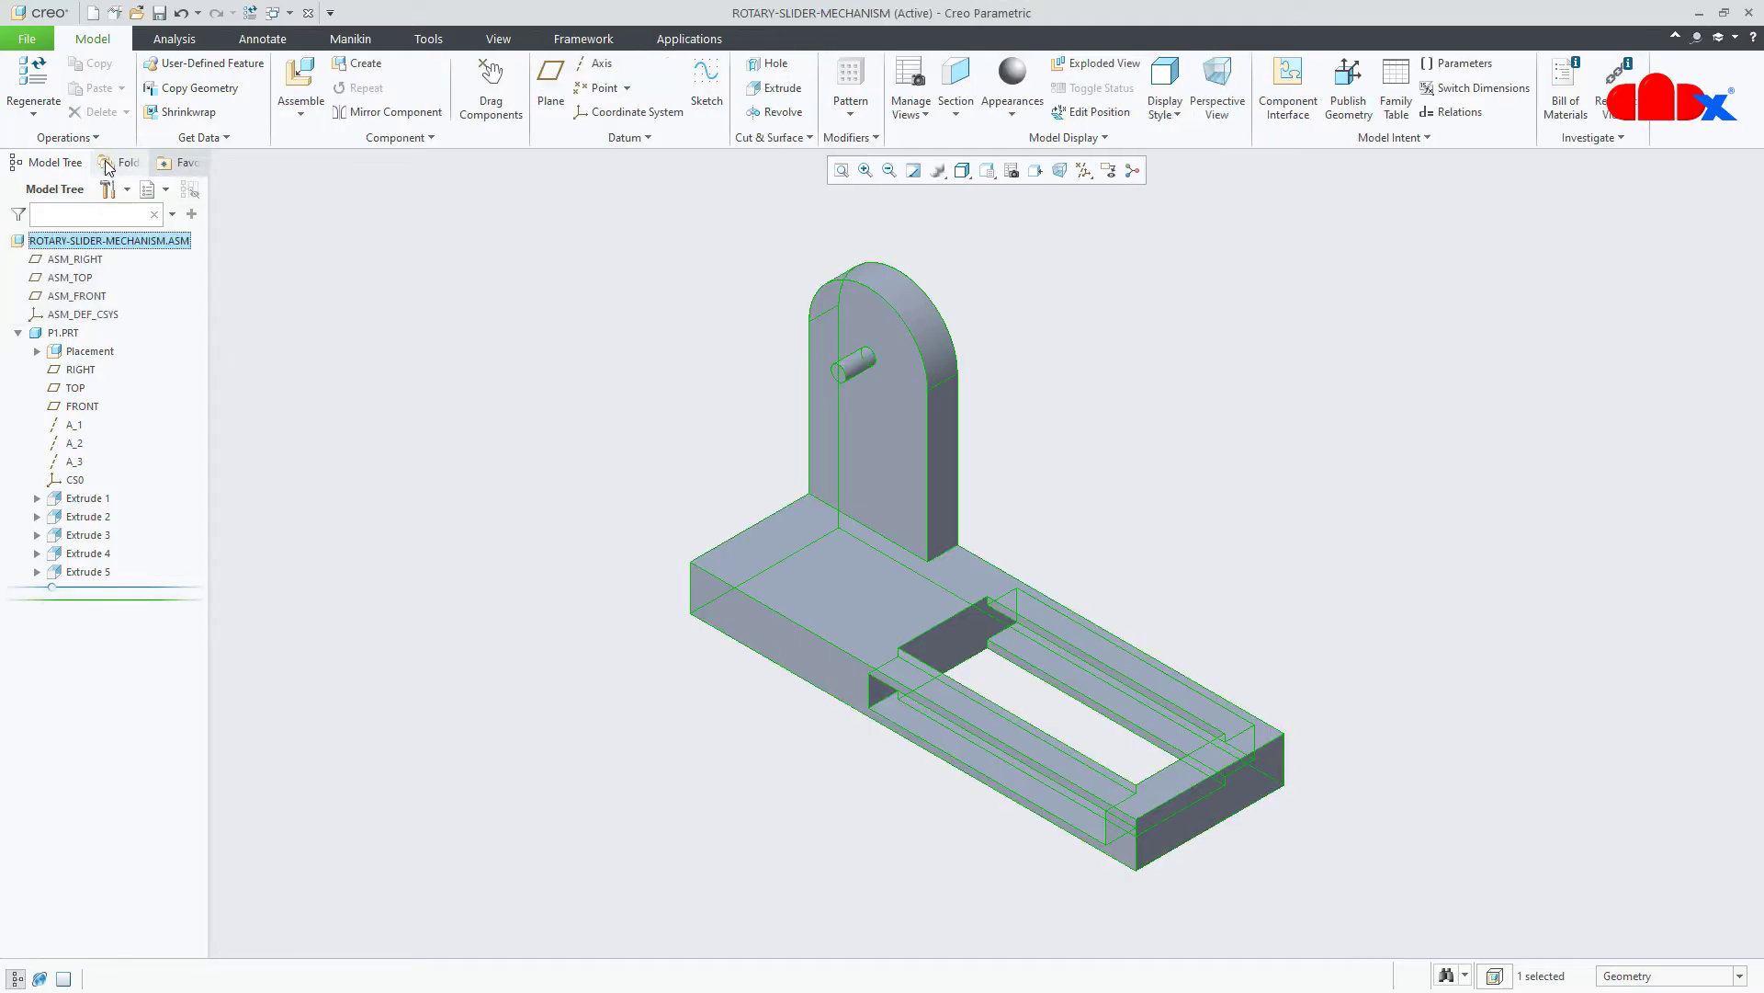
pyautogui.click(442, 608)
pyautogui.click(19, 332)
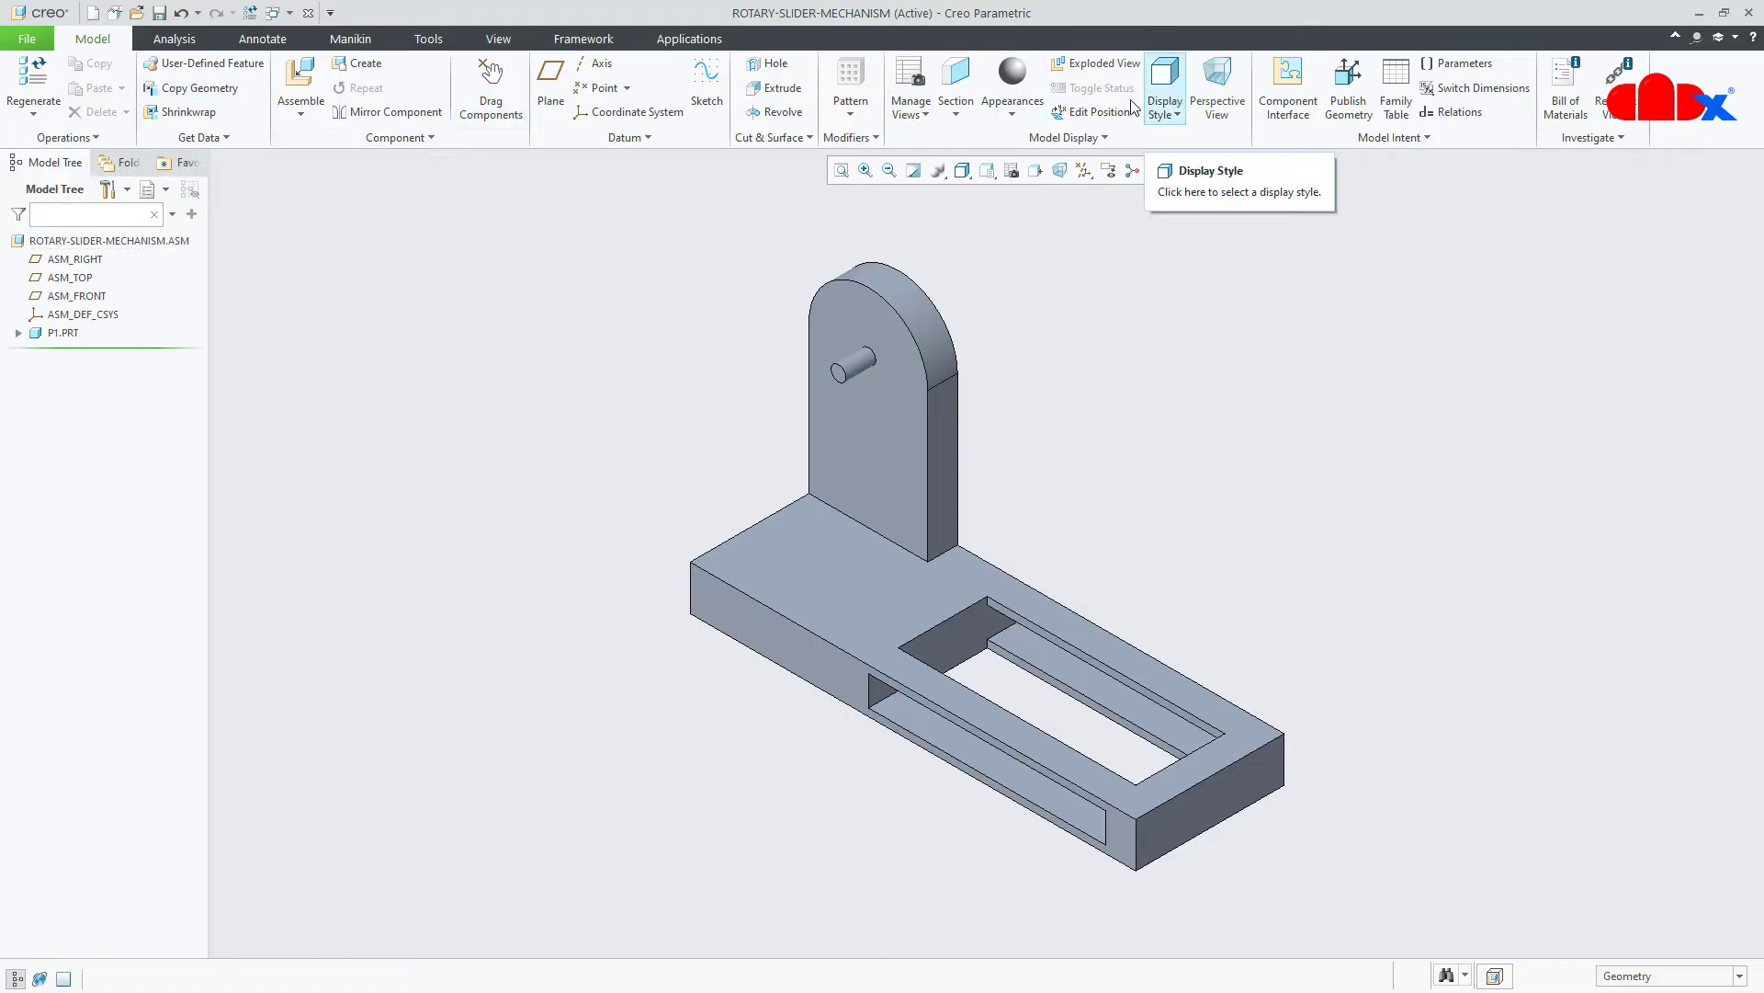
# Create a solid part component named P2, copied from the cadx_mmks_solid_template.prt template.
pyautogui.click(357, 62)
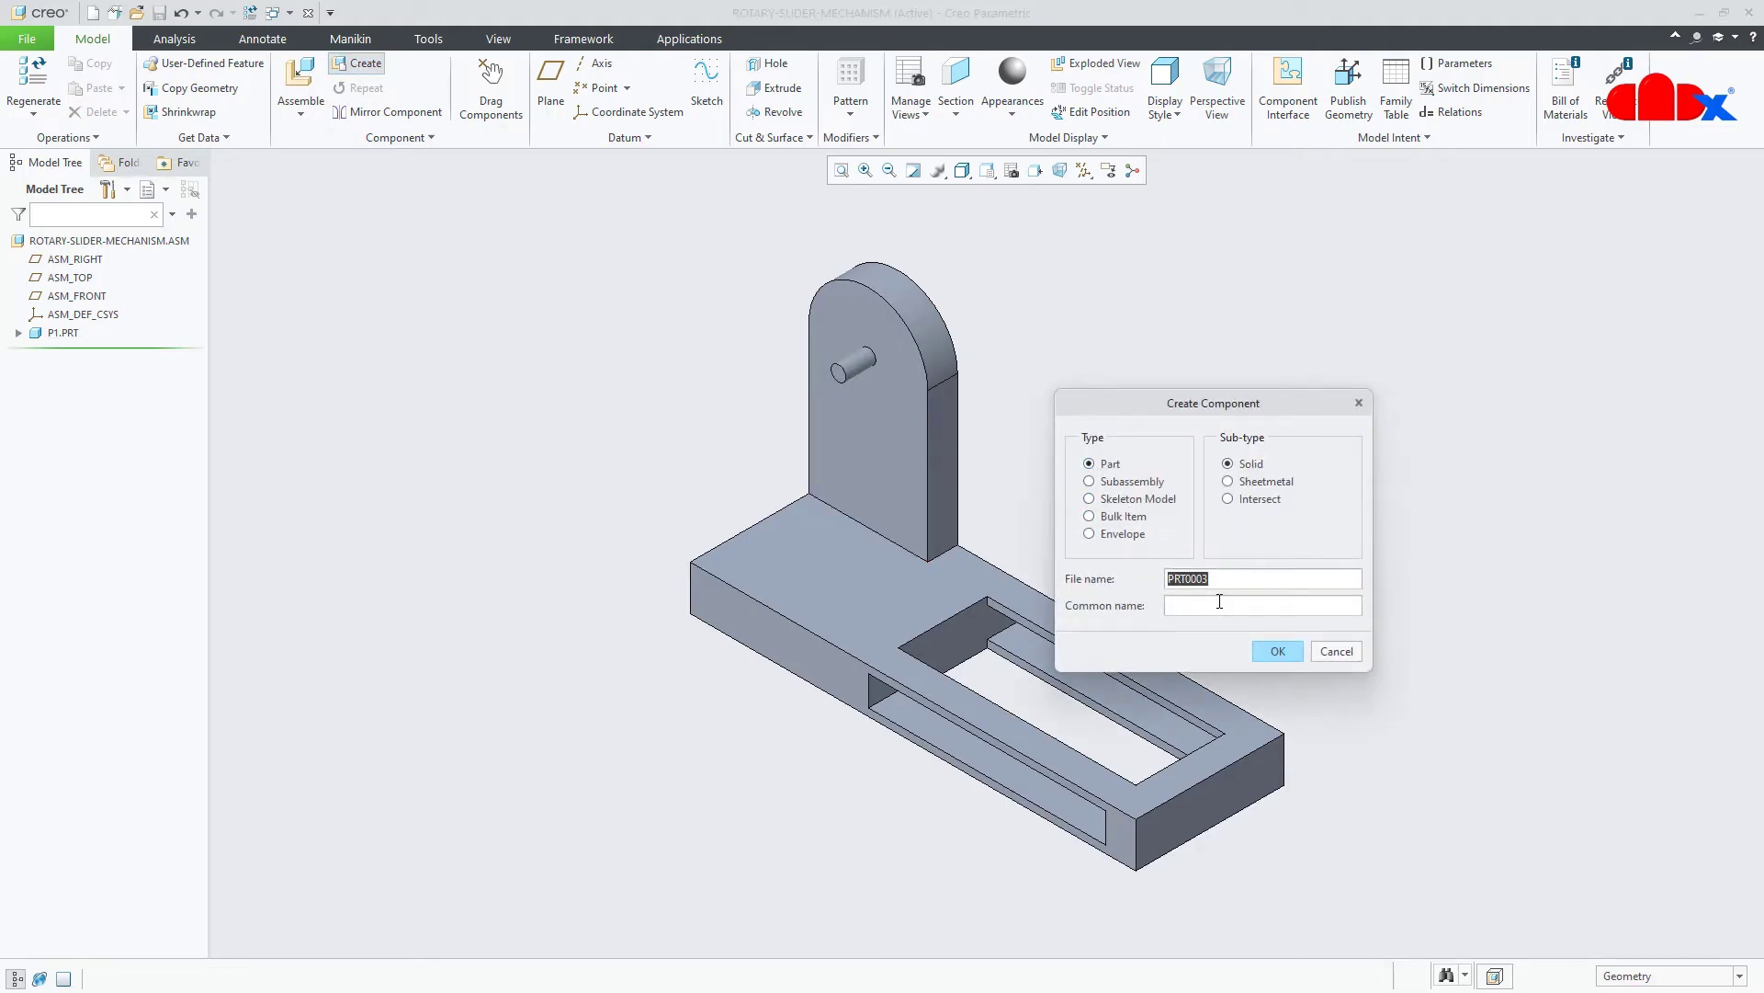
pyautogui.write('p')
pyautogui.click(1278, 651)
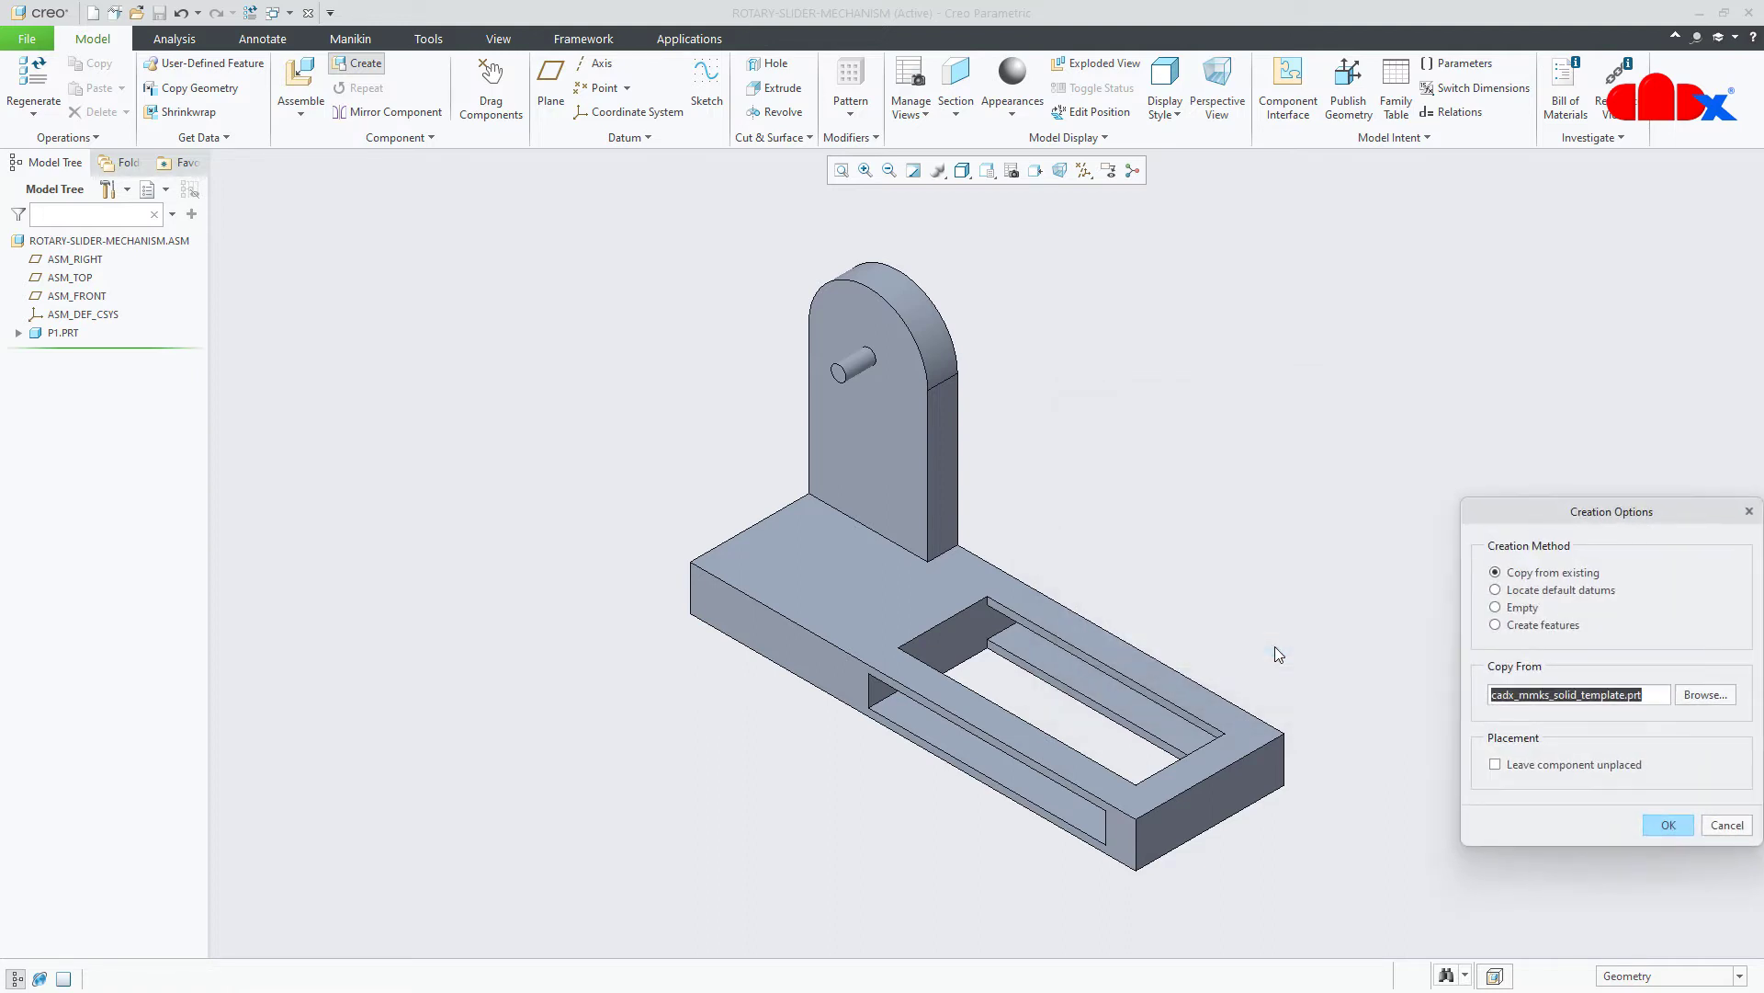
pyautogui.click(1660, 823)
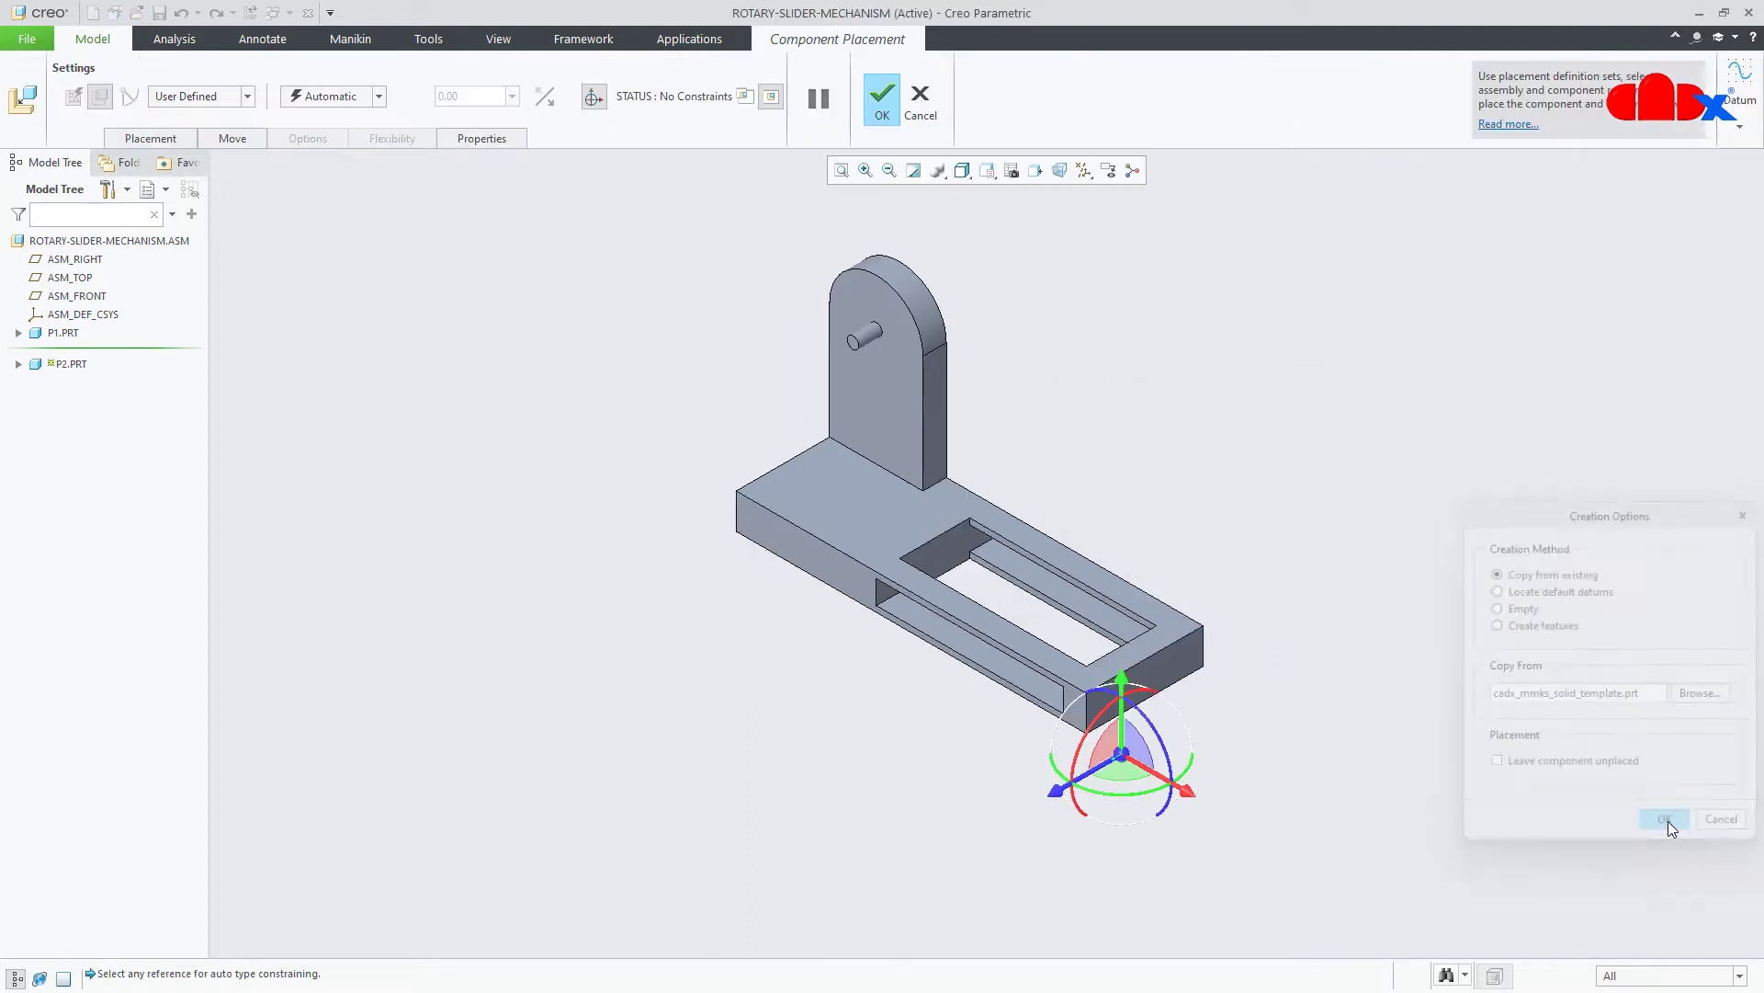
# Place P2 in the assembly with the Default constraint.
pyautogui.click(380, 96)
pyautogui.click(333, 282)
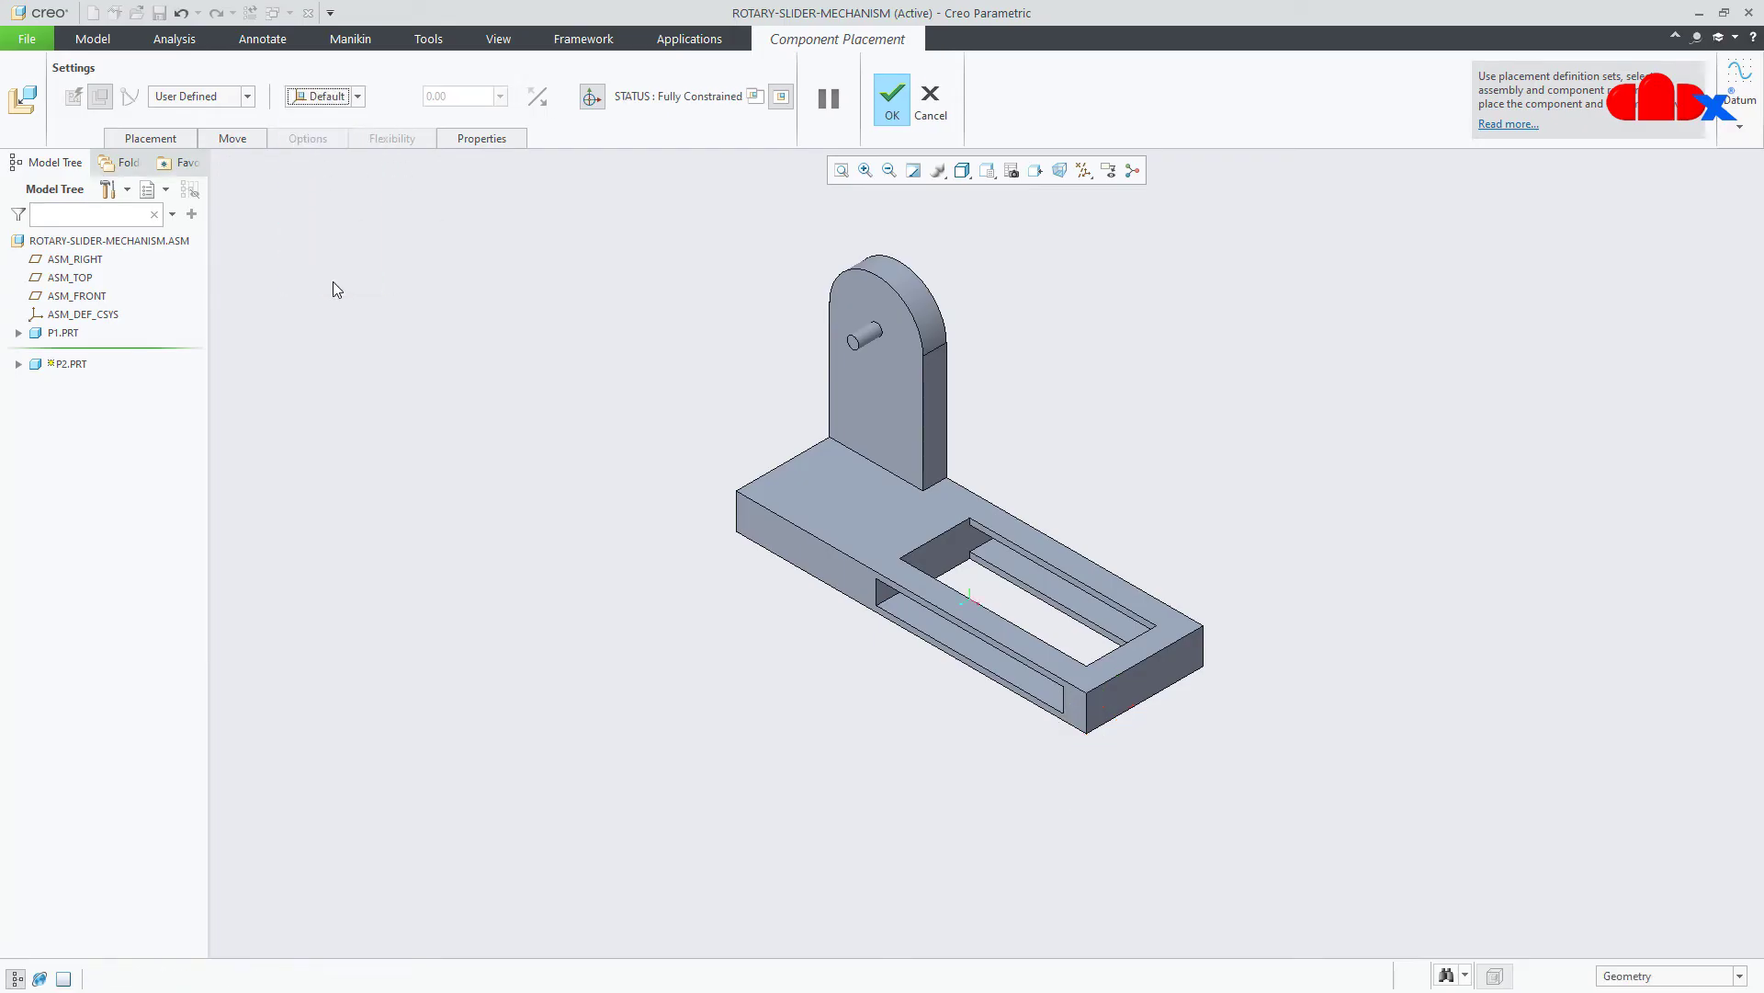
pyautogui.click(896, 108)
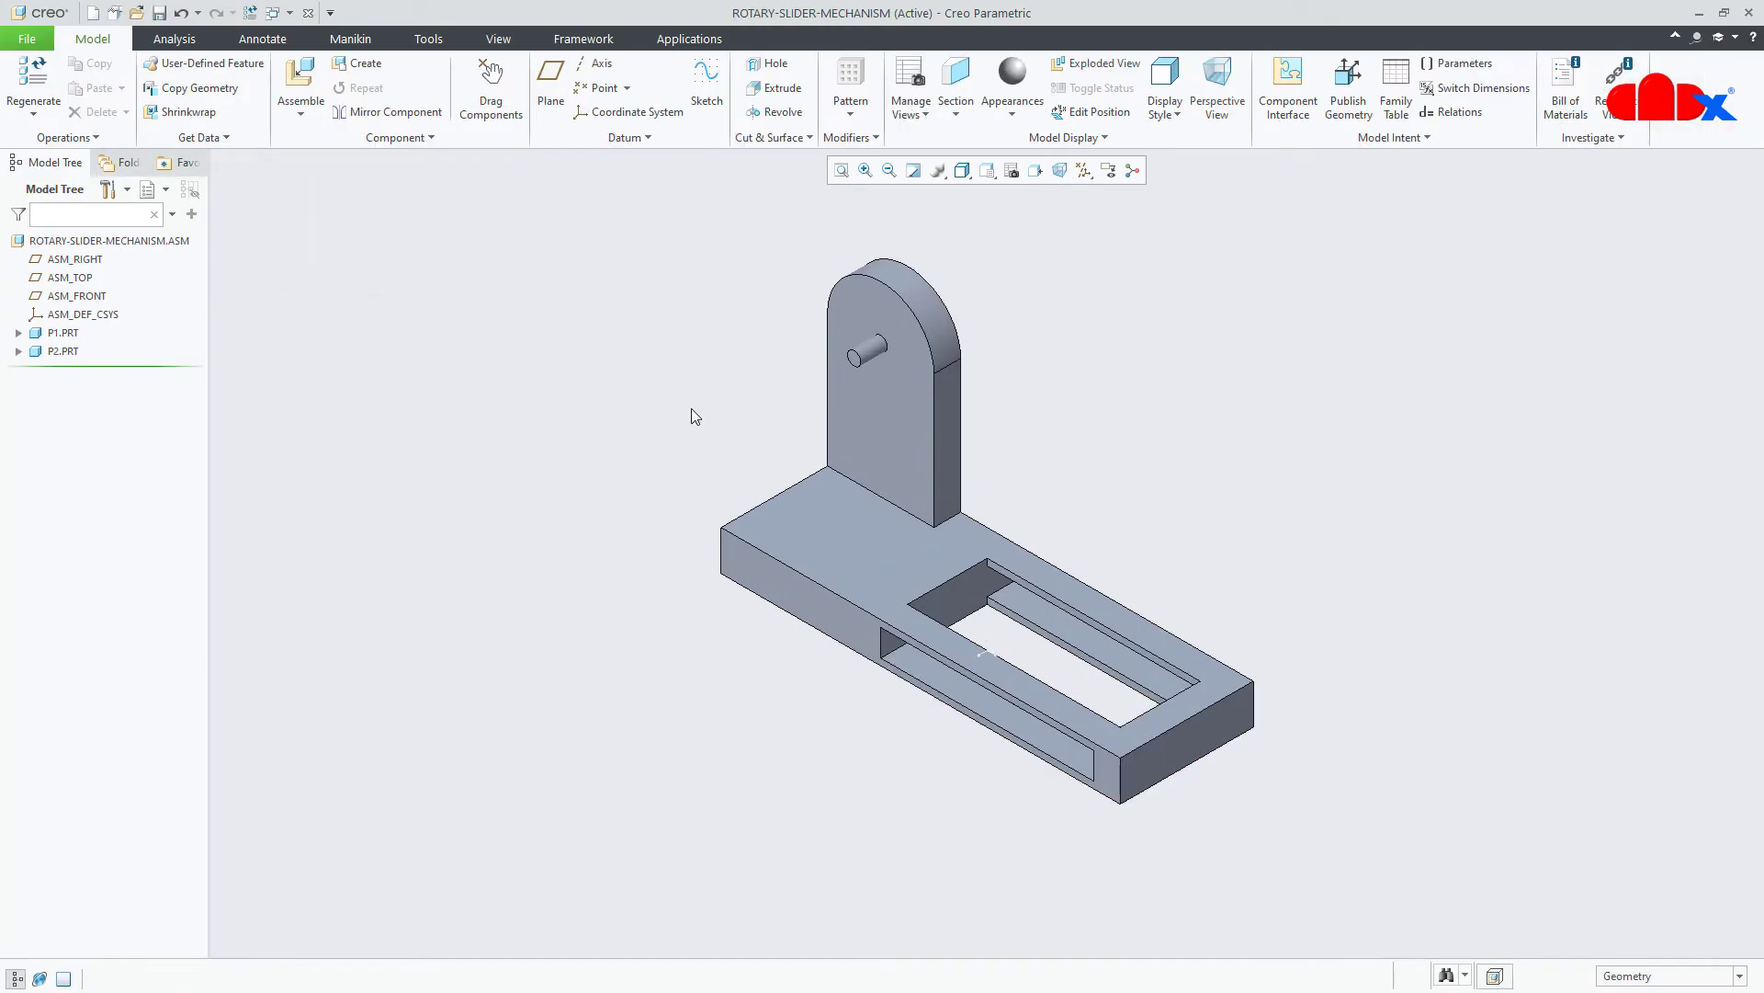
# Activate P2 and start an Extrude sketch on the upright support's front face, viewed square to the sketch plane.
pyautogui.click(71, 353)
pyautogui.click(83, 267)
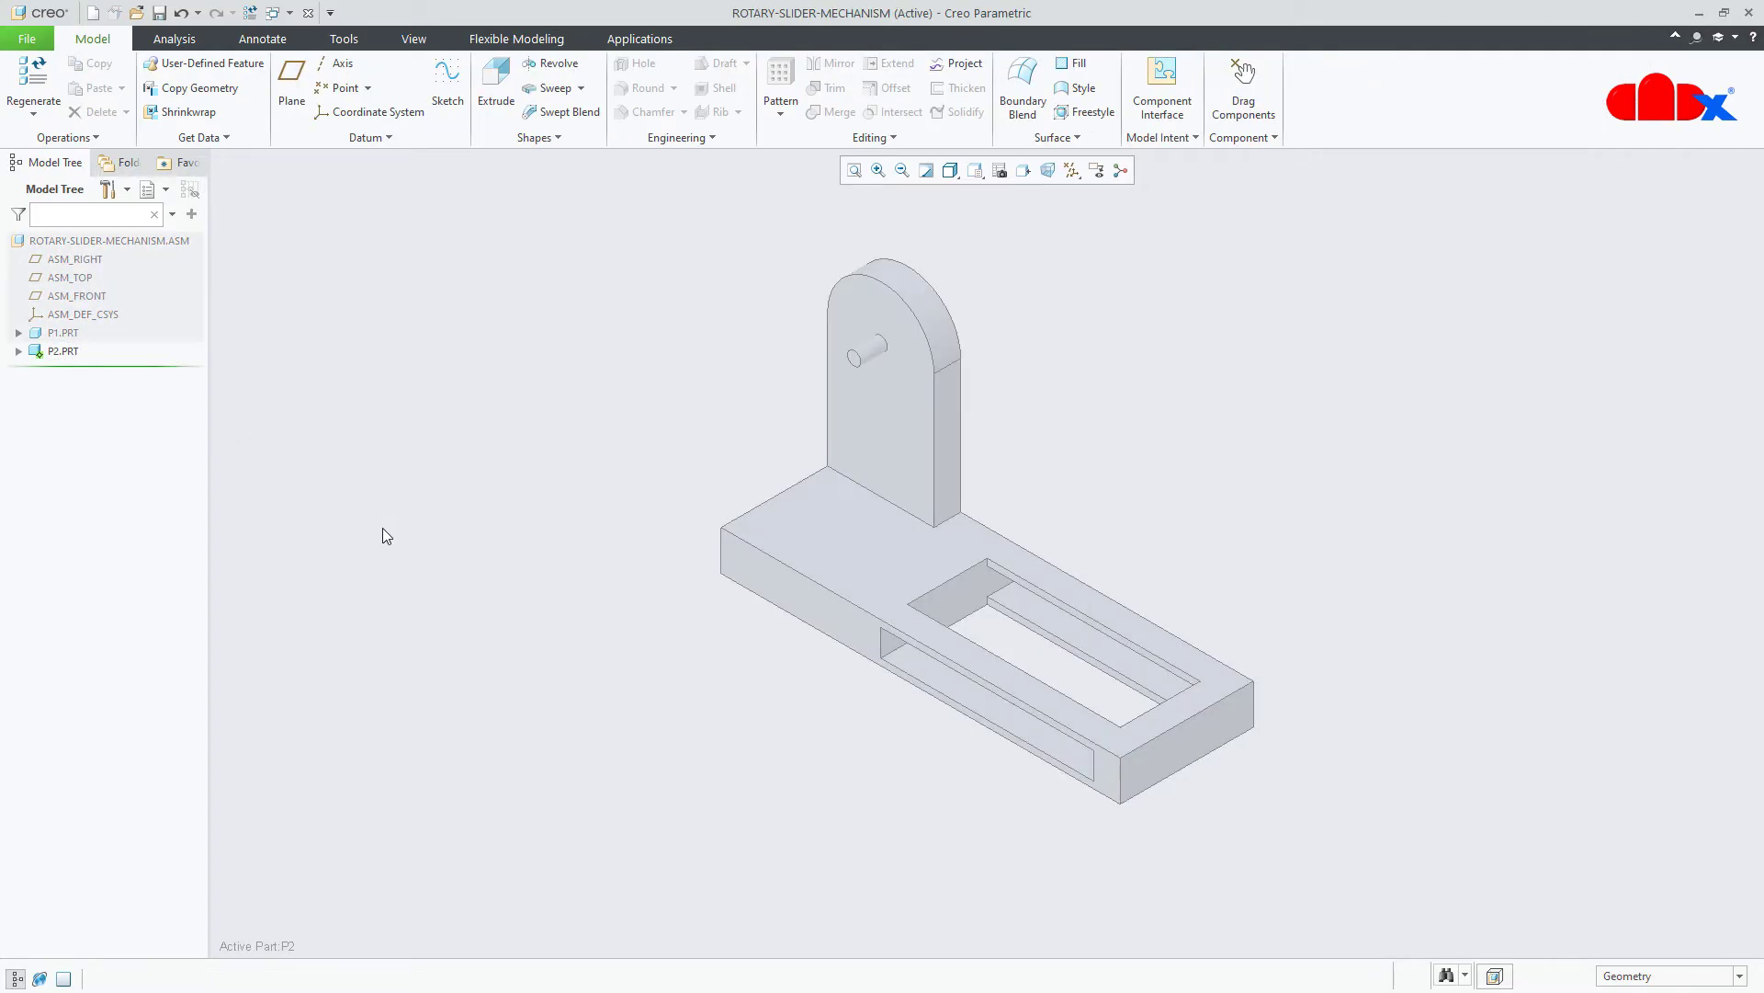
pyautogui.click(494, 80)
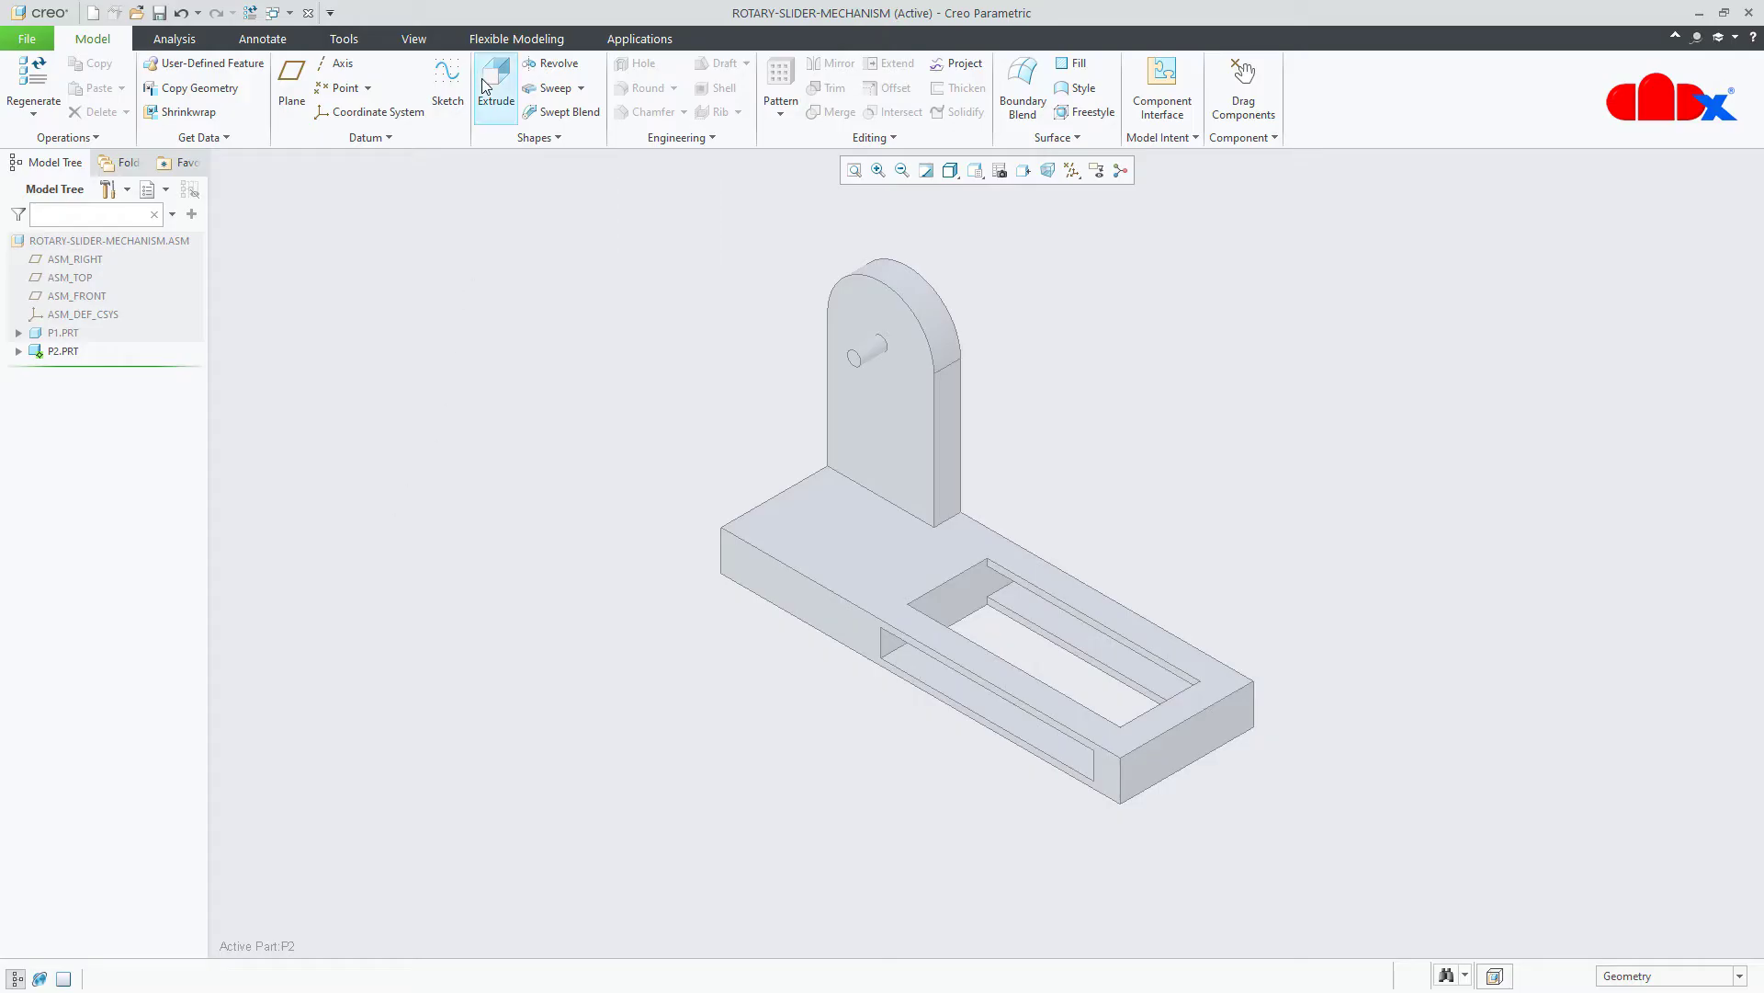
pyautogui.click(872, 429)
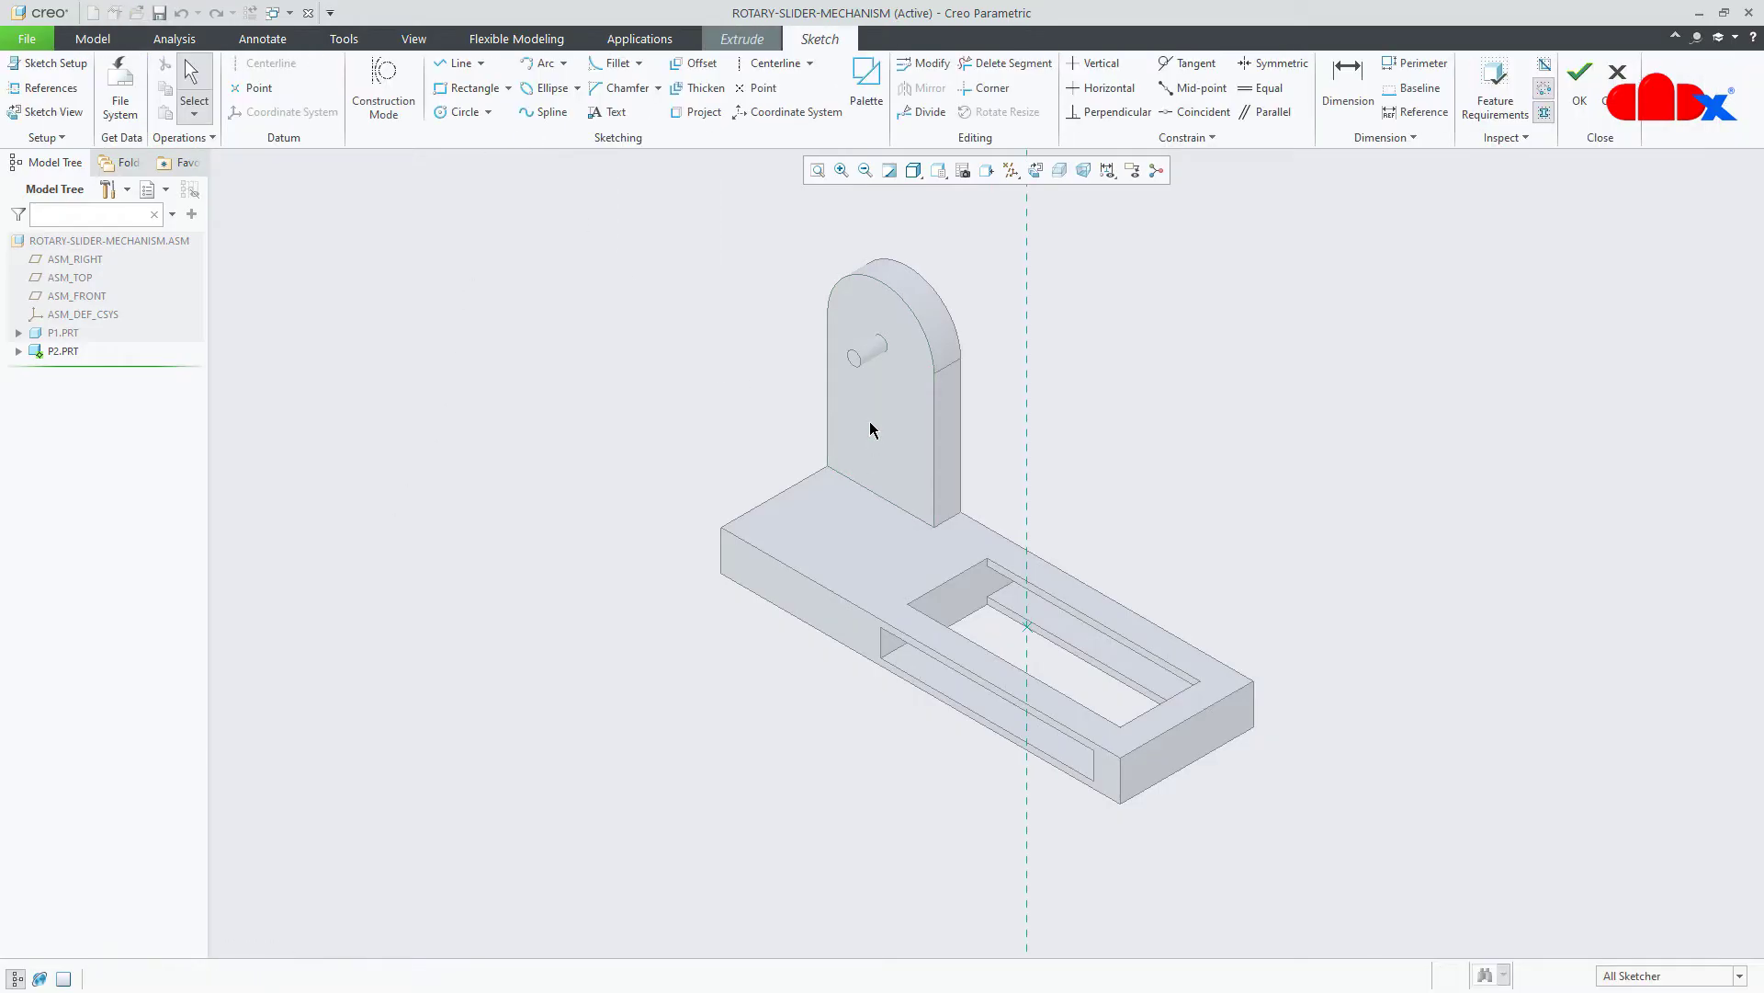
pyautogui.click(1038, 175)
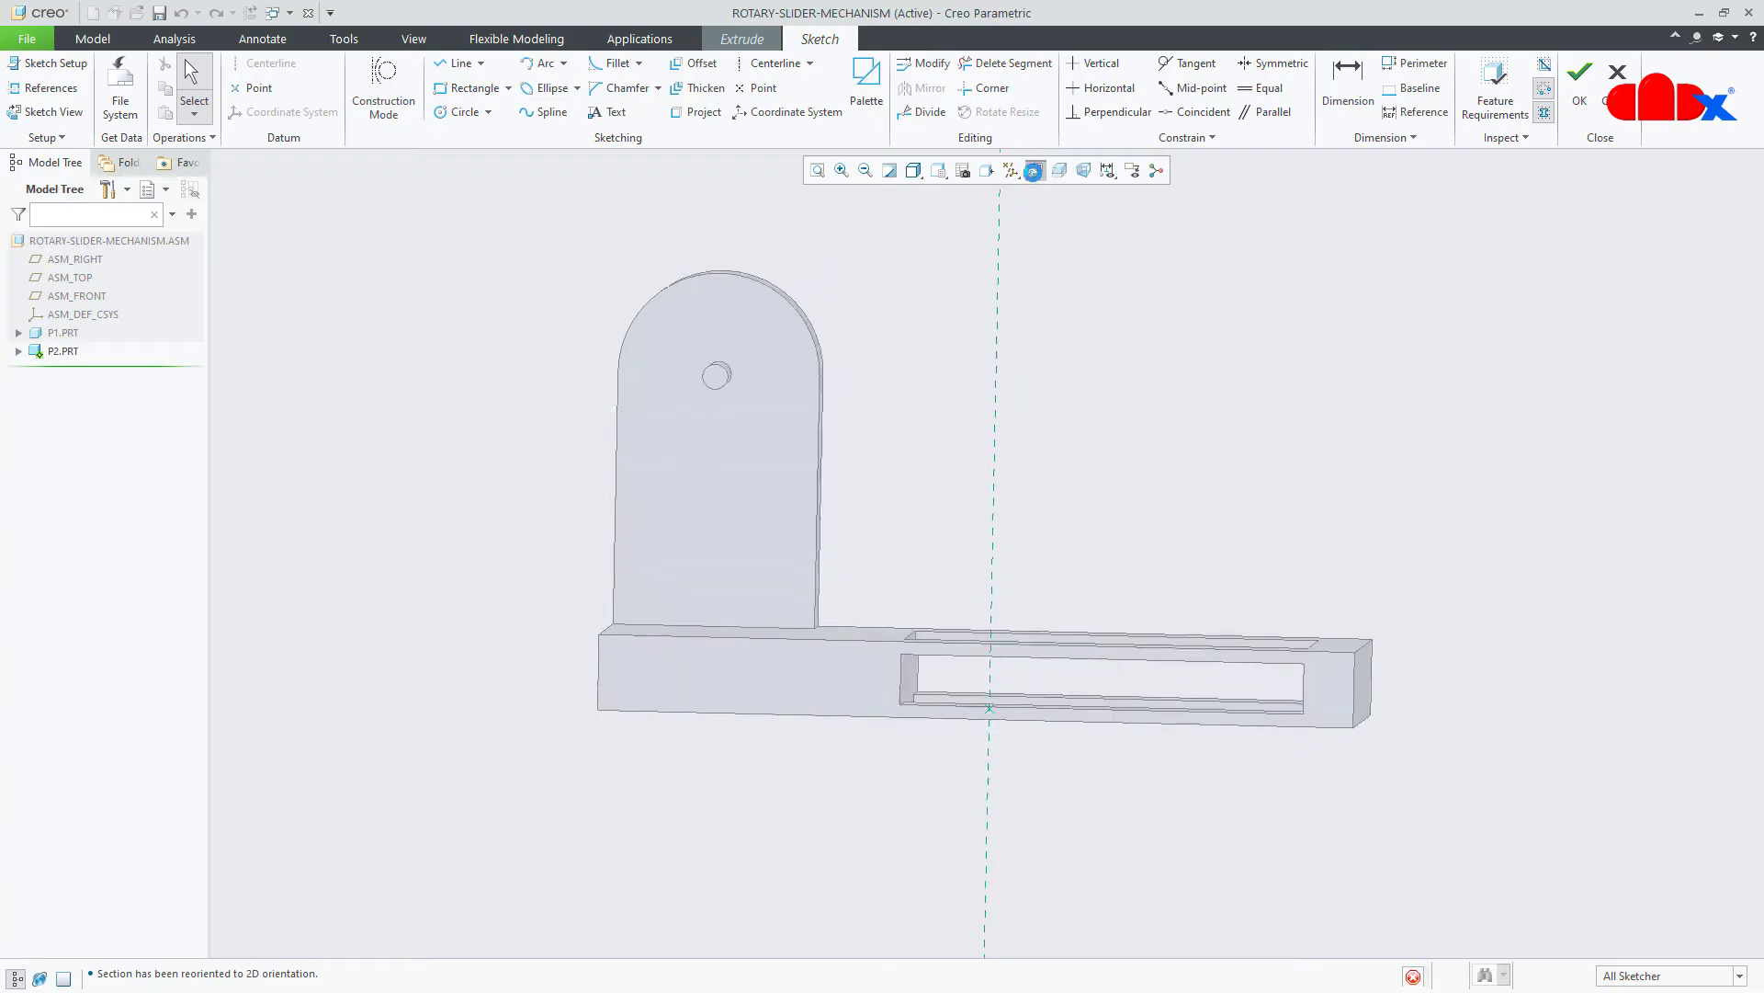
# Add the support's rounded edge as a sketch reference and draw two concentric circles matching the pivot pin and that rounded edge.
pyautogui.click(46, 87)
pyautogui.click(666, 290)
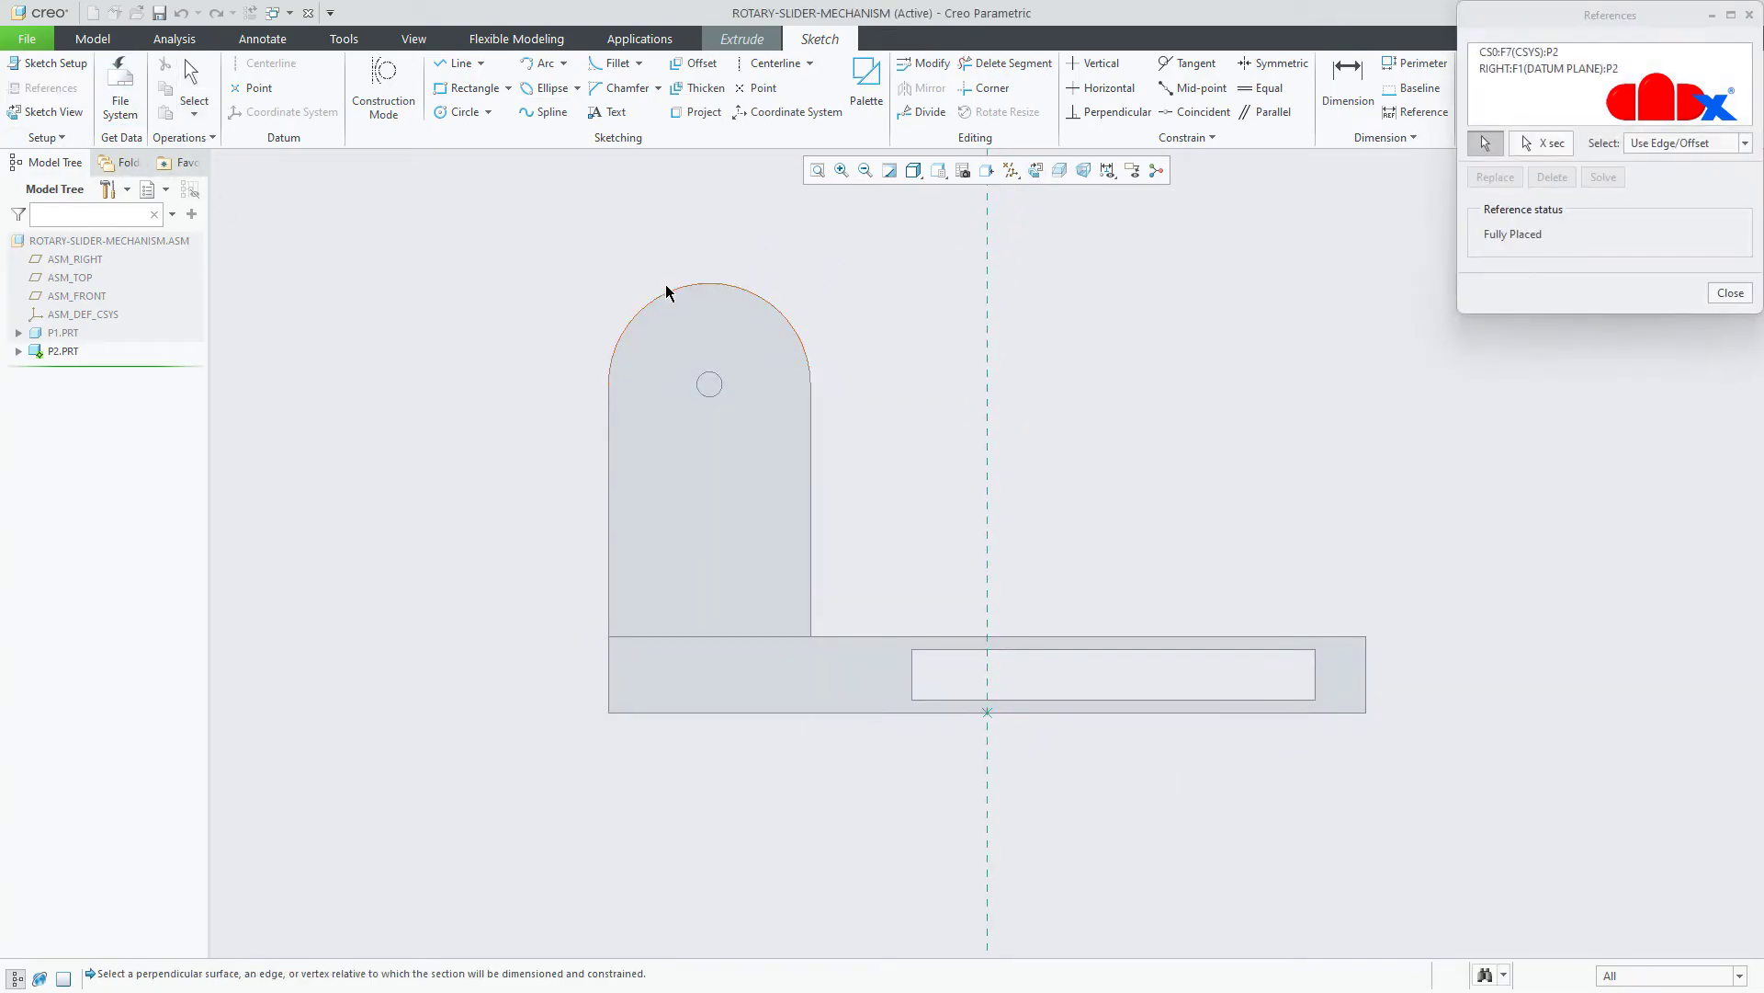
pyautogui.rightClick(900, 377)
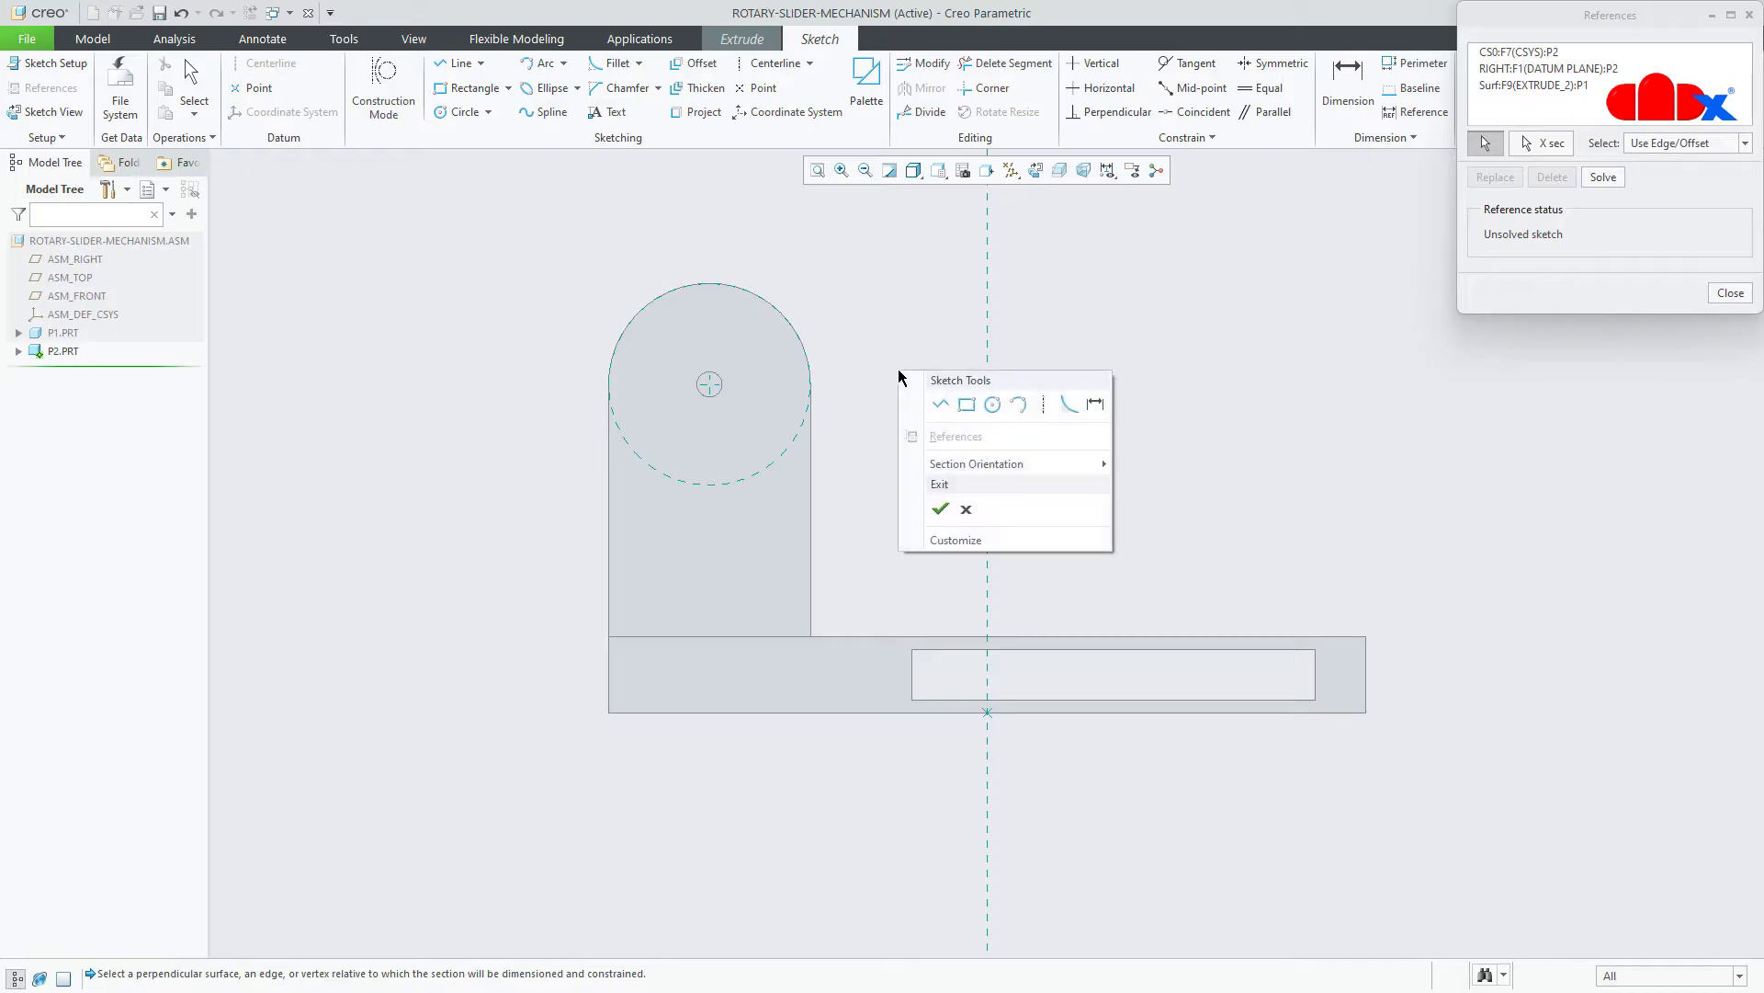
pyautogui.click(993, 401)
pyautogui.scroll(3, 722, 405)
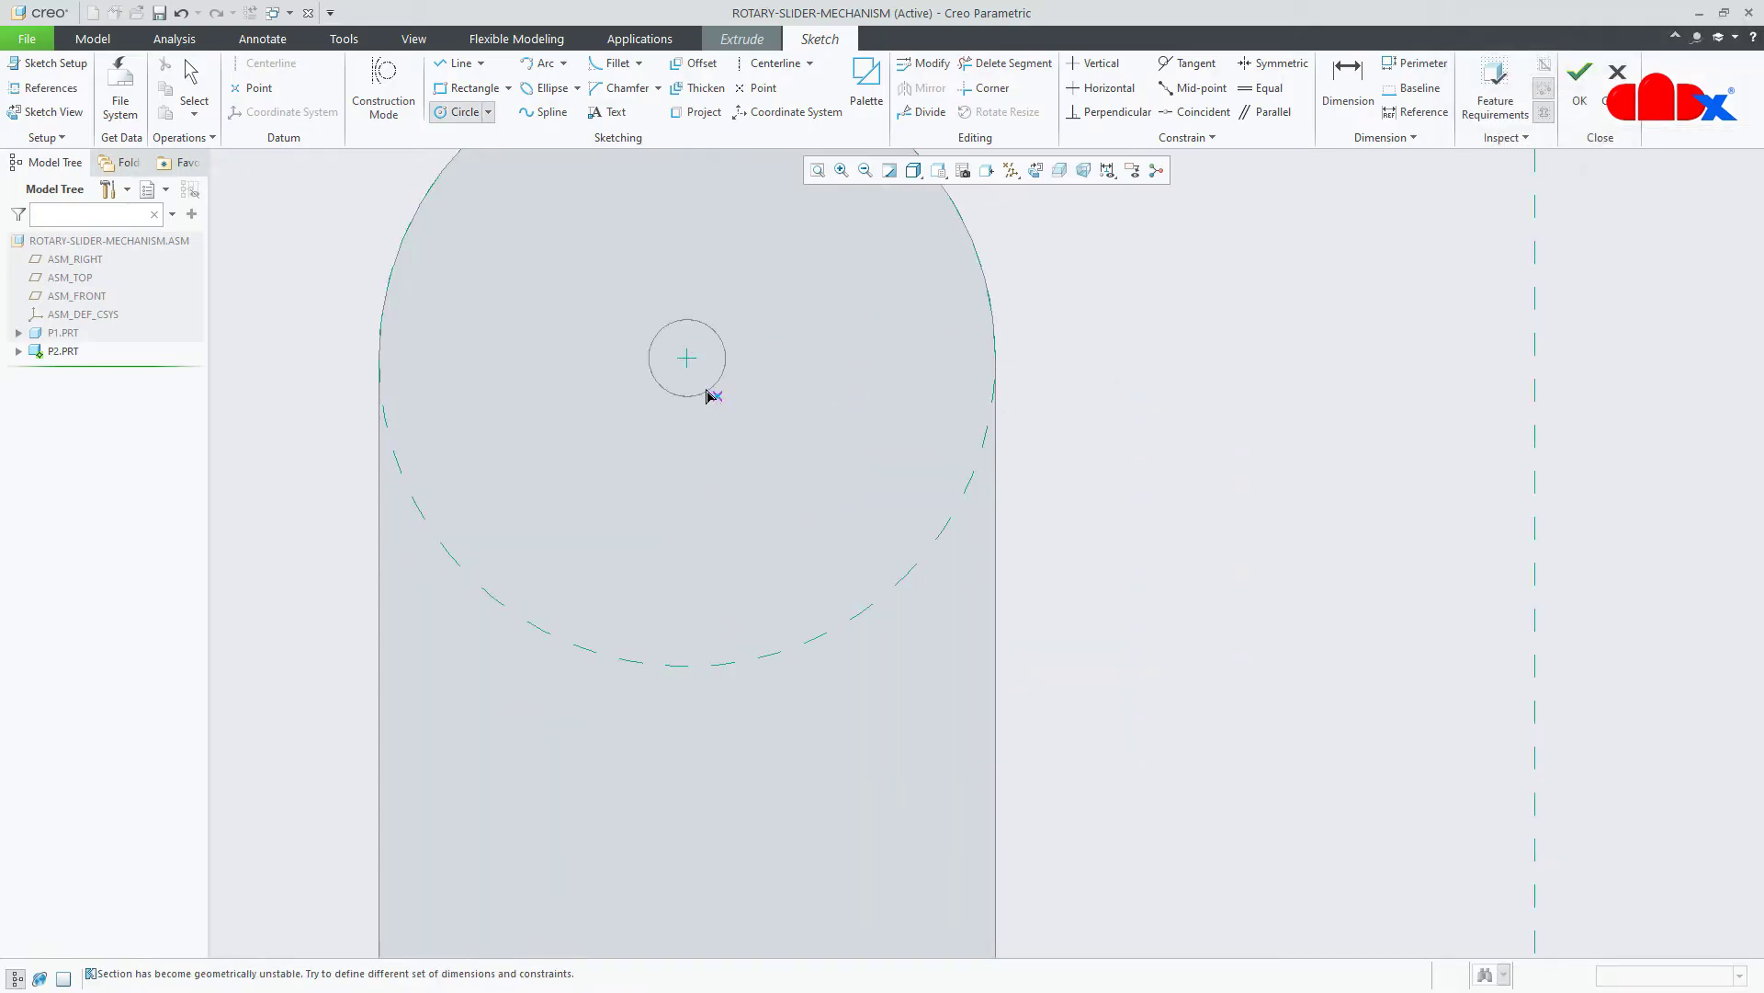
pyautogui.click(686, 358)
pyautogui.click(691, 402)
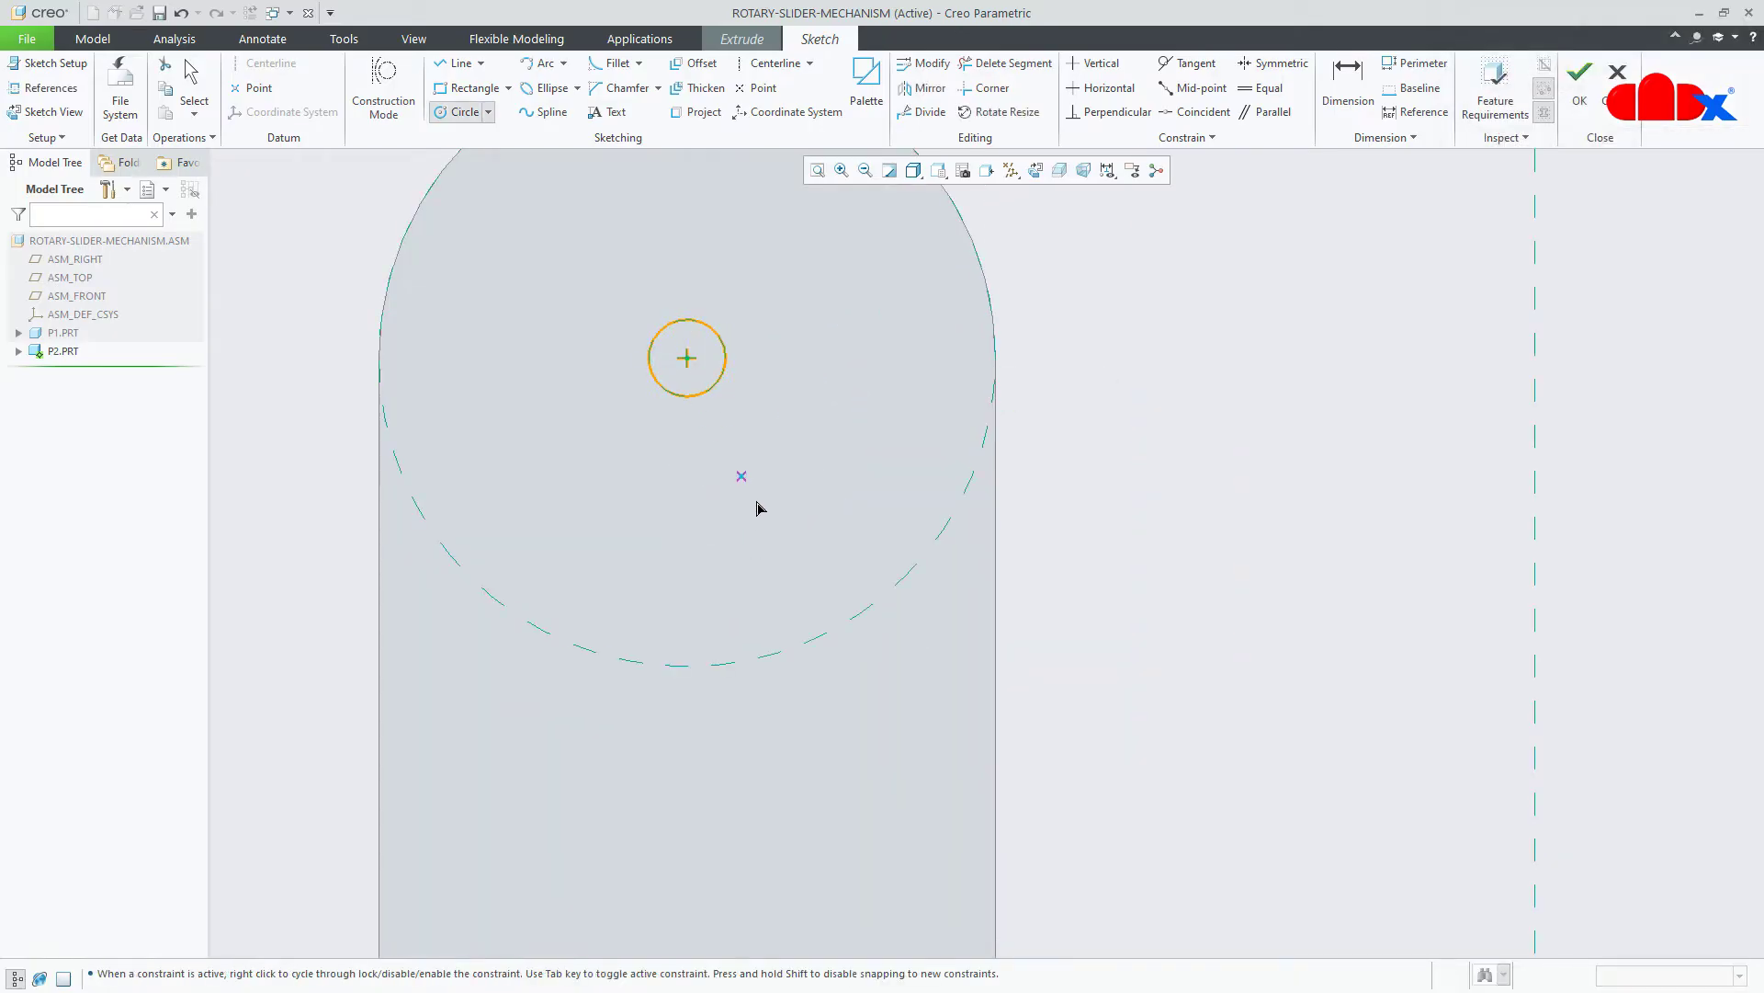
pyautogui.scroll(-1, 754, 498)
pyautogui.click(700, 387)
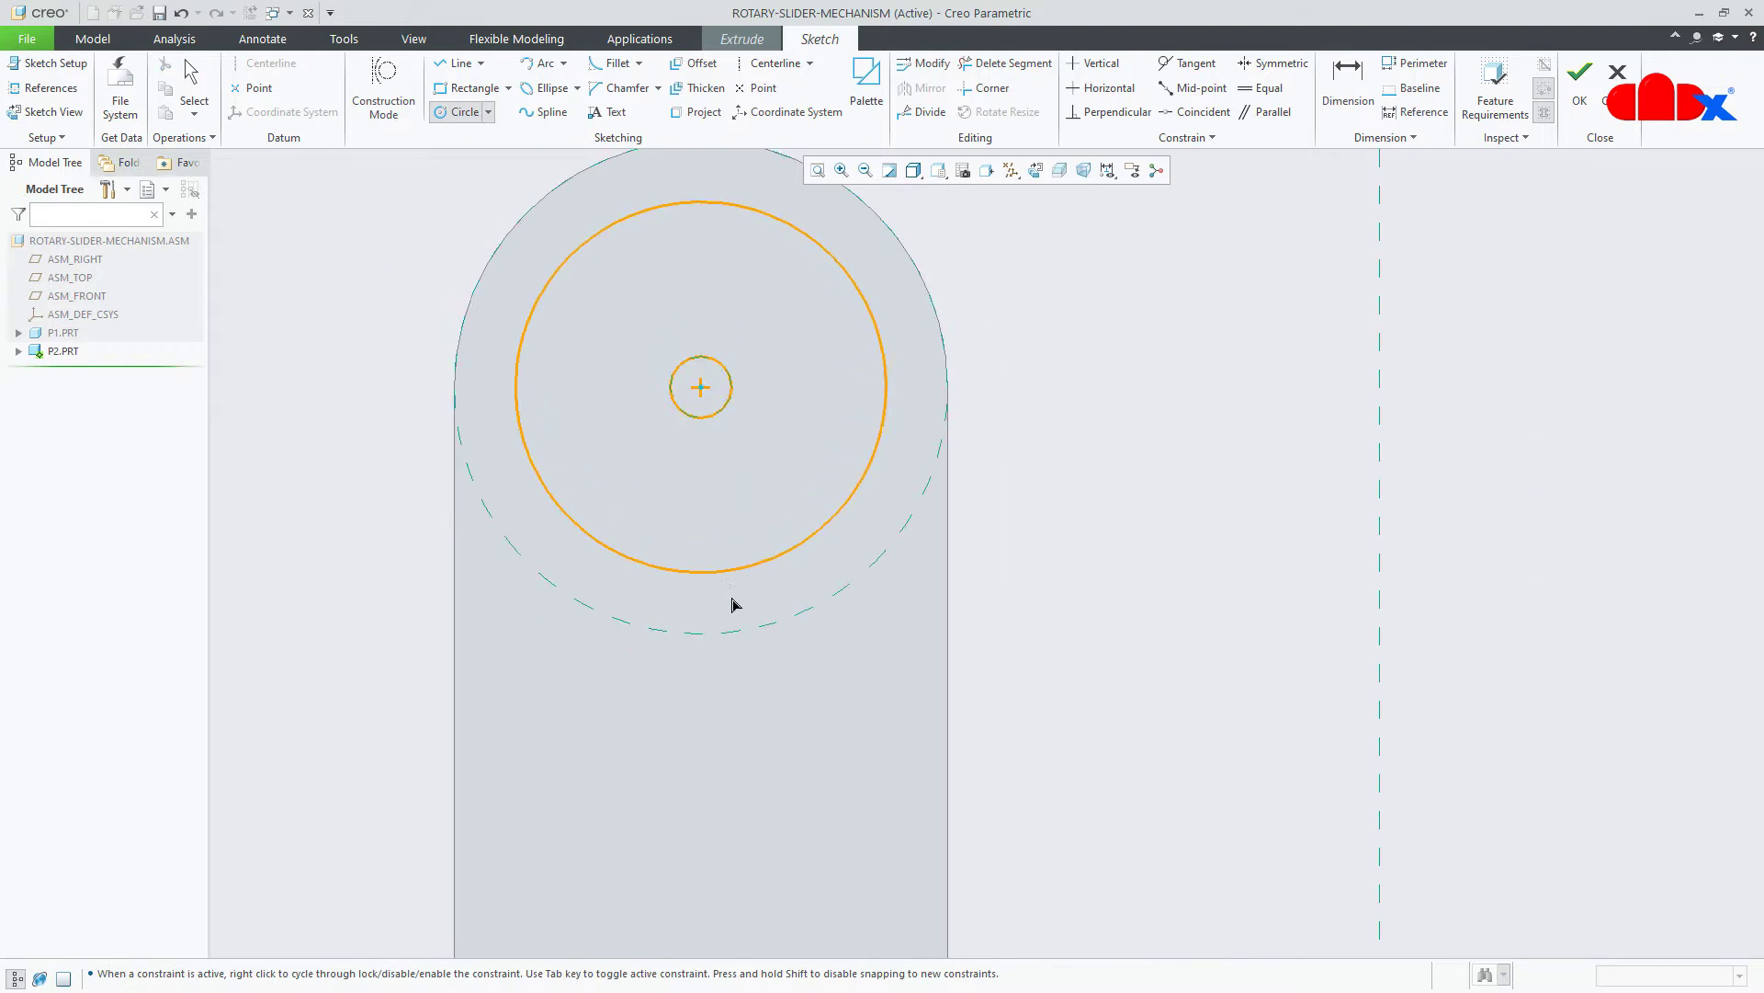
pyautogui.click(738, 630)
pyautogui.middleClick(1037, 596)
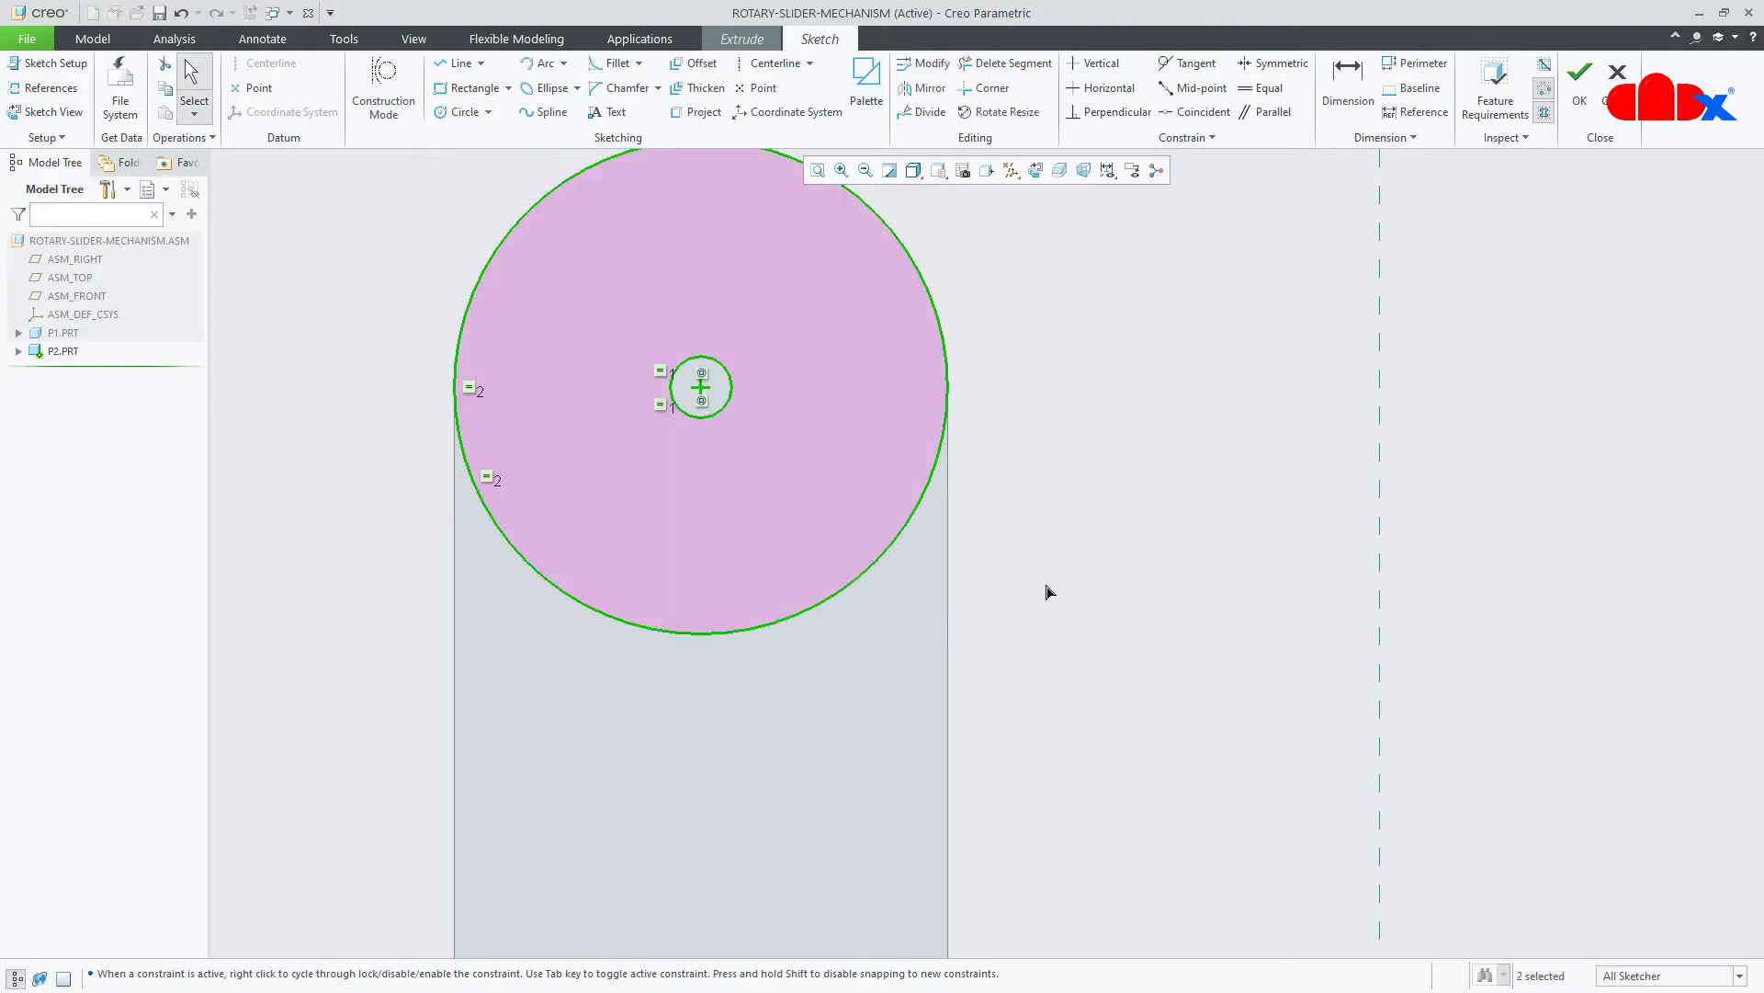
# Finish the sketch and extrude the ring profile 10 mm outward from the support to form P2's disc.
pyautogui.scroll(-3, 1048, 589)
pyautogui.moveTo(1055, 591); pyautogui.dragTo(989, 628, button='middle')
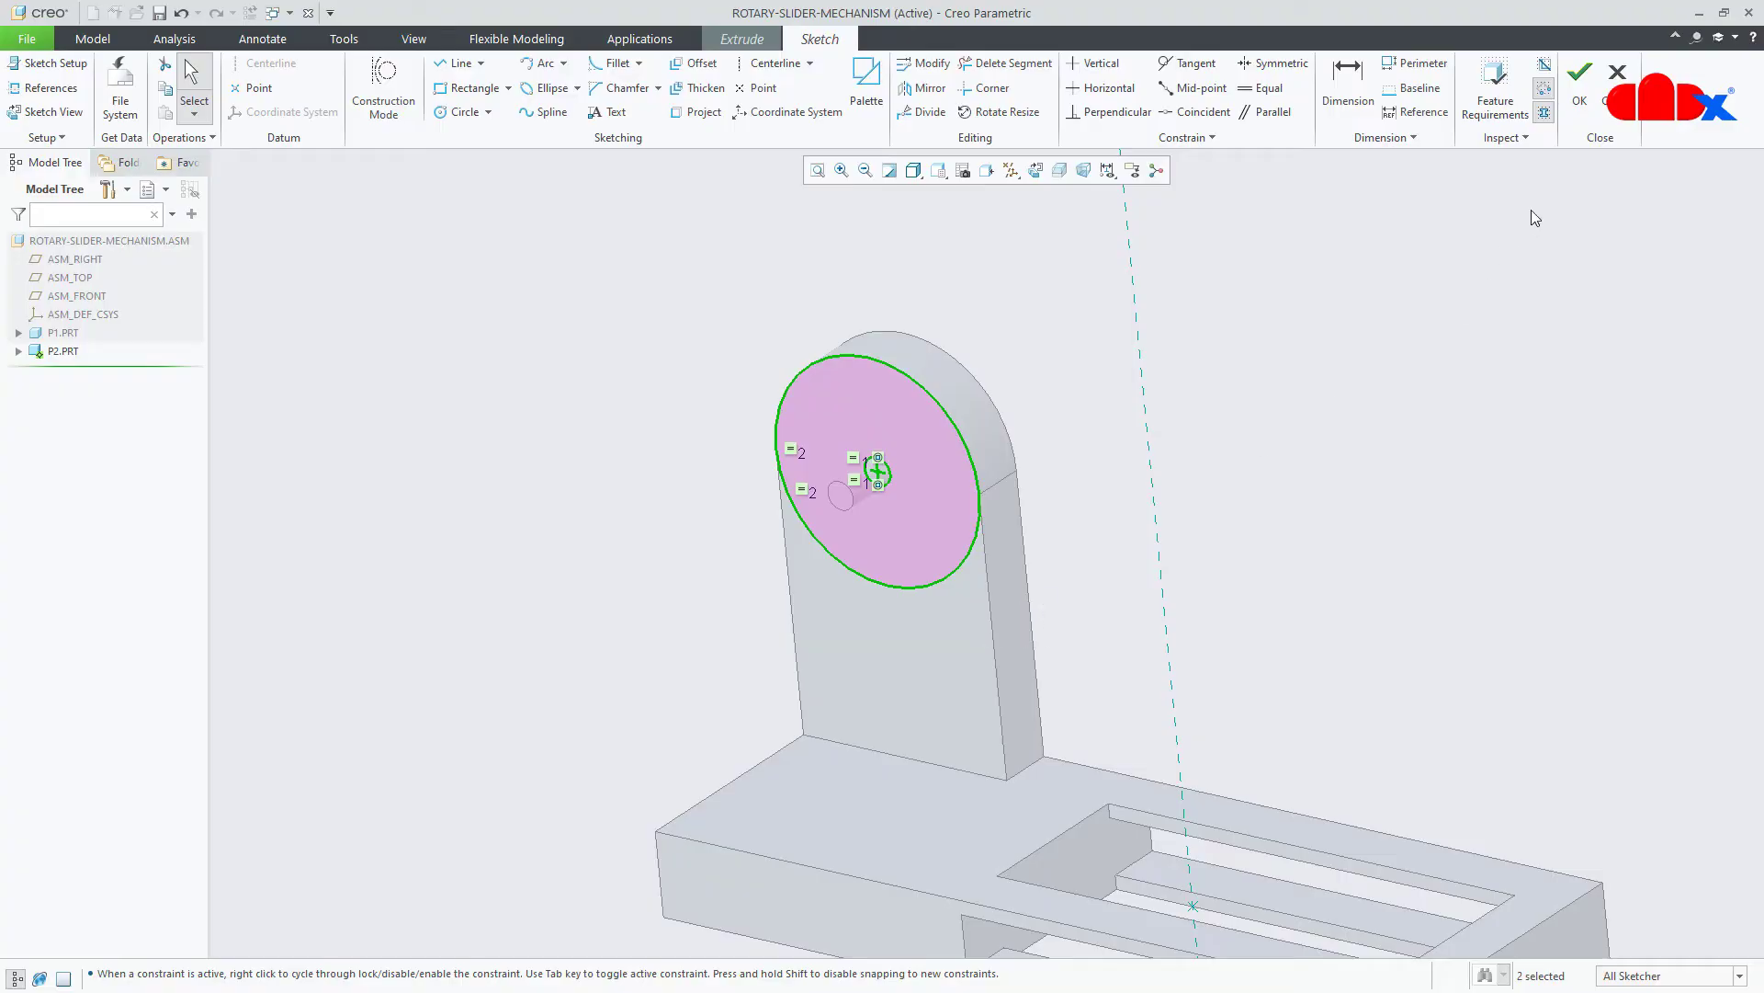
pyautogui.click(1580, 73)
pyautogui.moveTo(942, 401); pyautogui.dragTo(915, 404, button='middle')
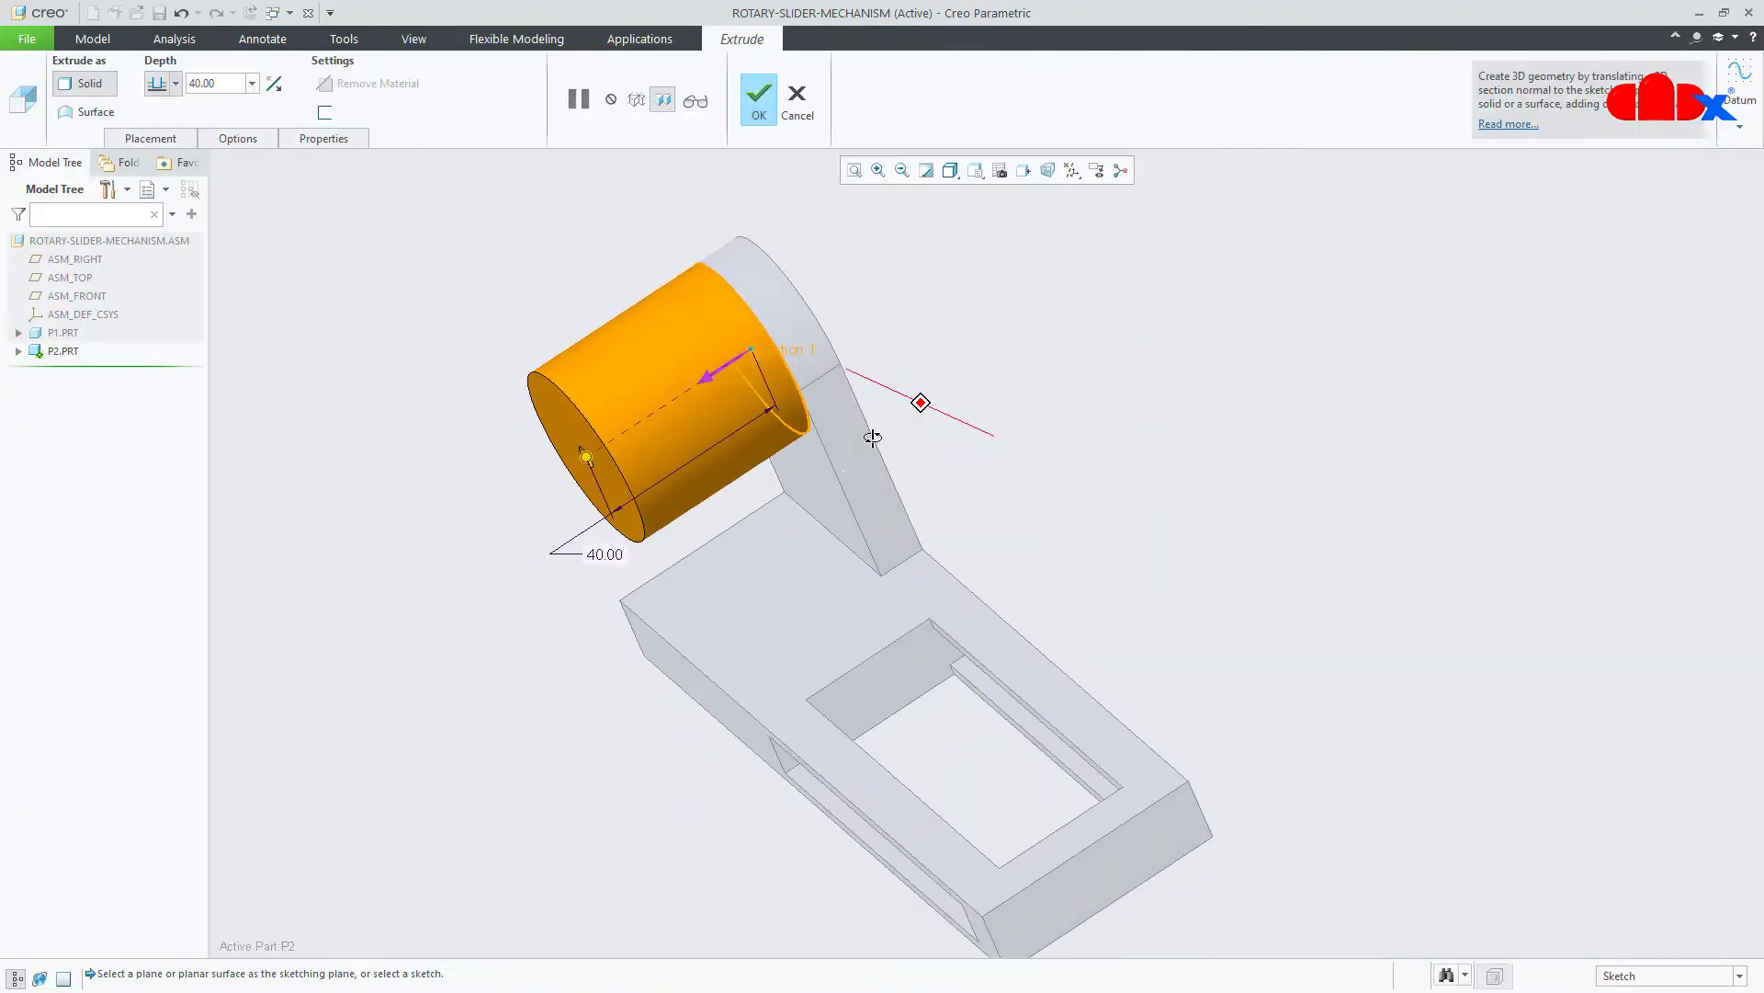
pyautogui.doubleClick(605, 550)
pyautogui.write('10')
pyautogui.press('Return')
pyautogui.moveTo(613, 561); pyautogui.dragTo(764, 237, button='middle')
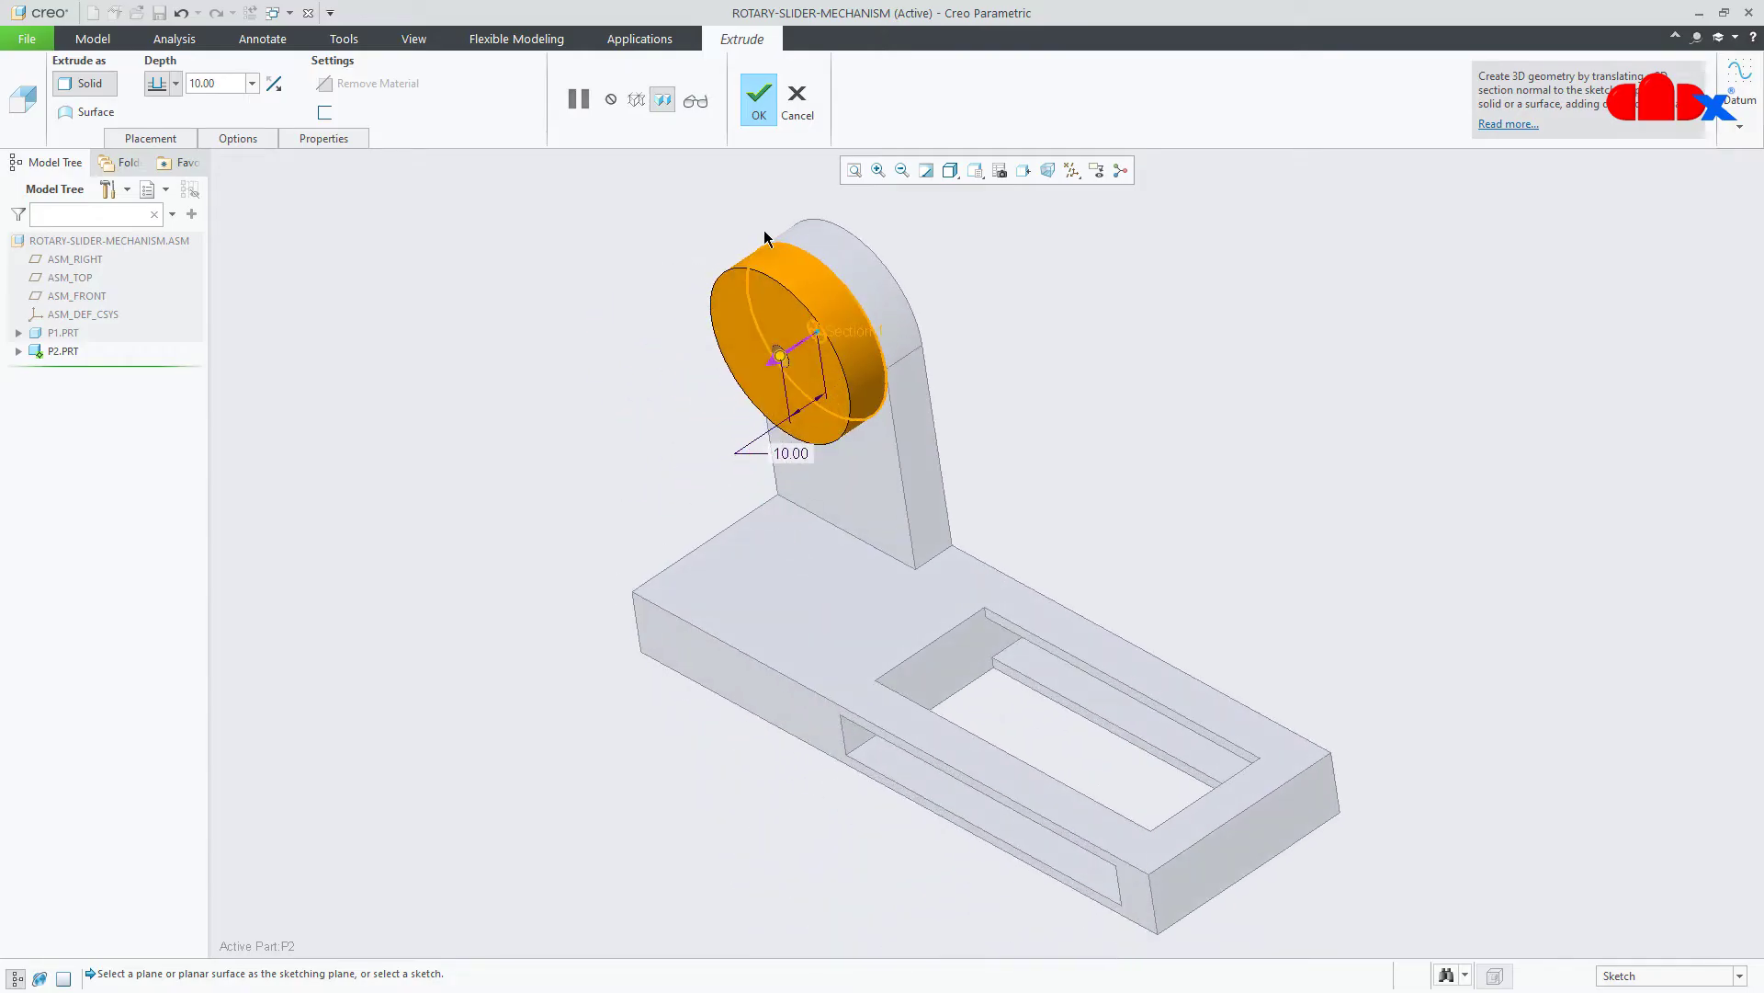
pyautogui.click(758, 99)
# Start an Extrude sketch on the front face of P2's disc, viewed square to the sketch plane.
pyautogui.moveTo(981, 500); pyautogui.dragTo(998, 477, button='middle')
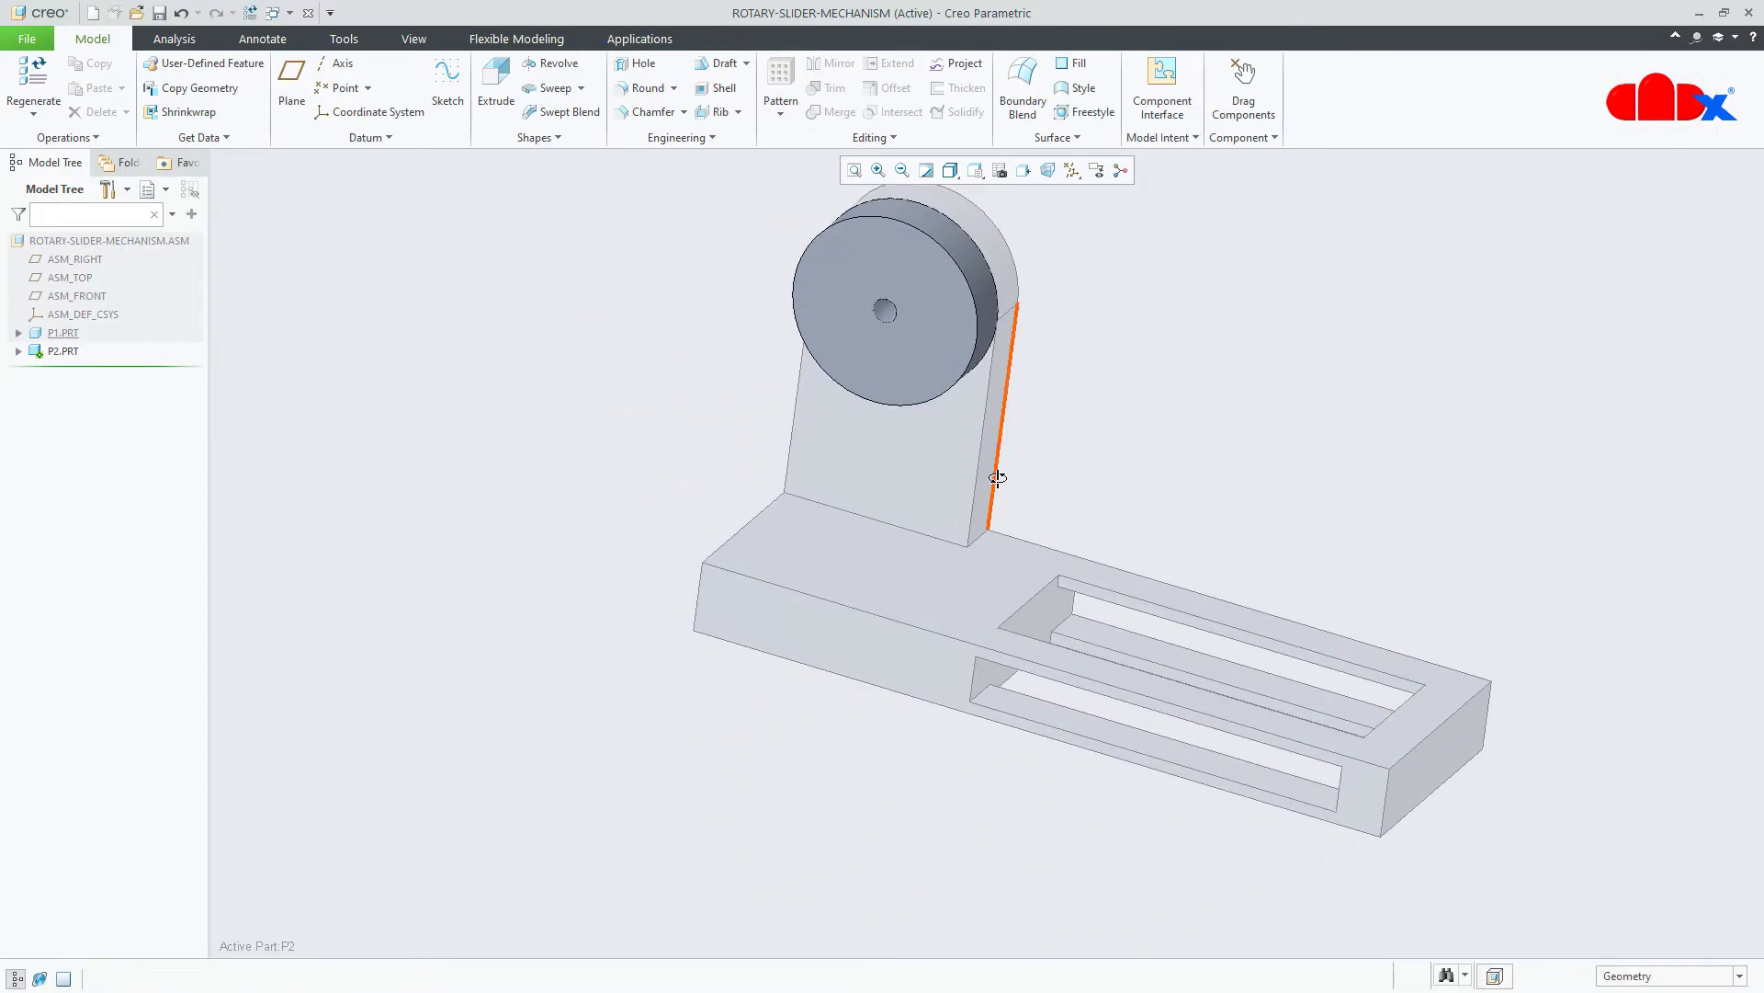
pyautogui.click(496, 86)
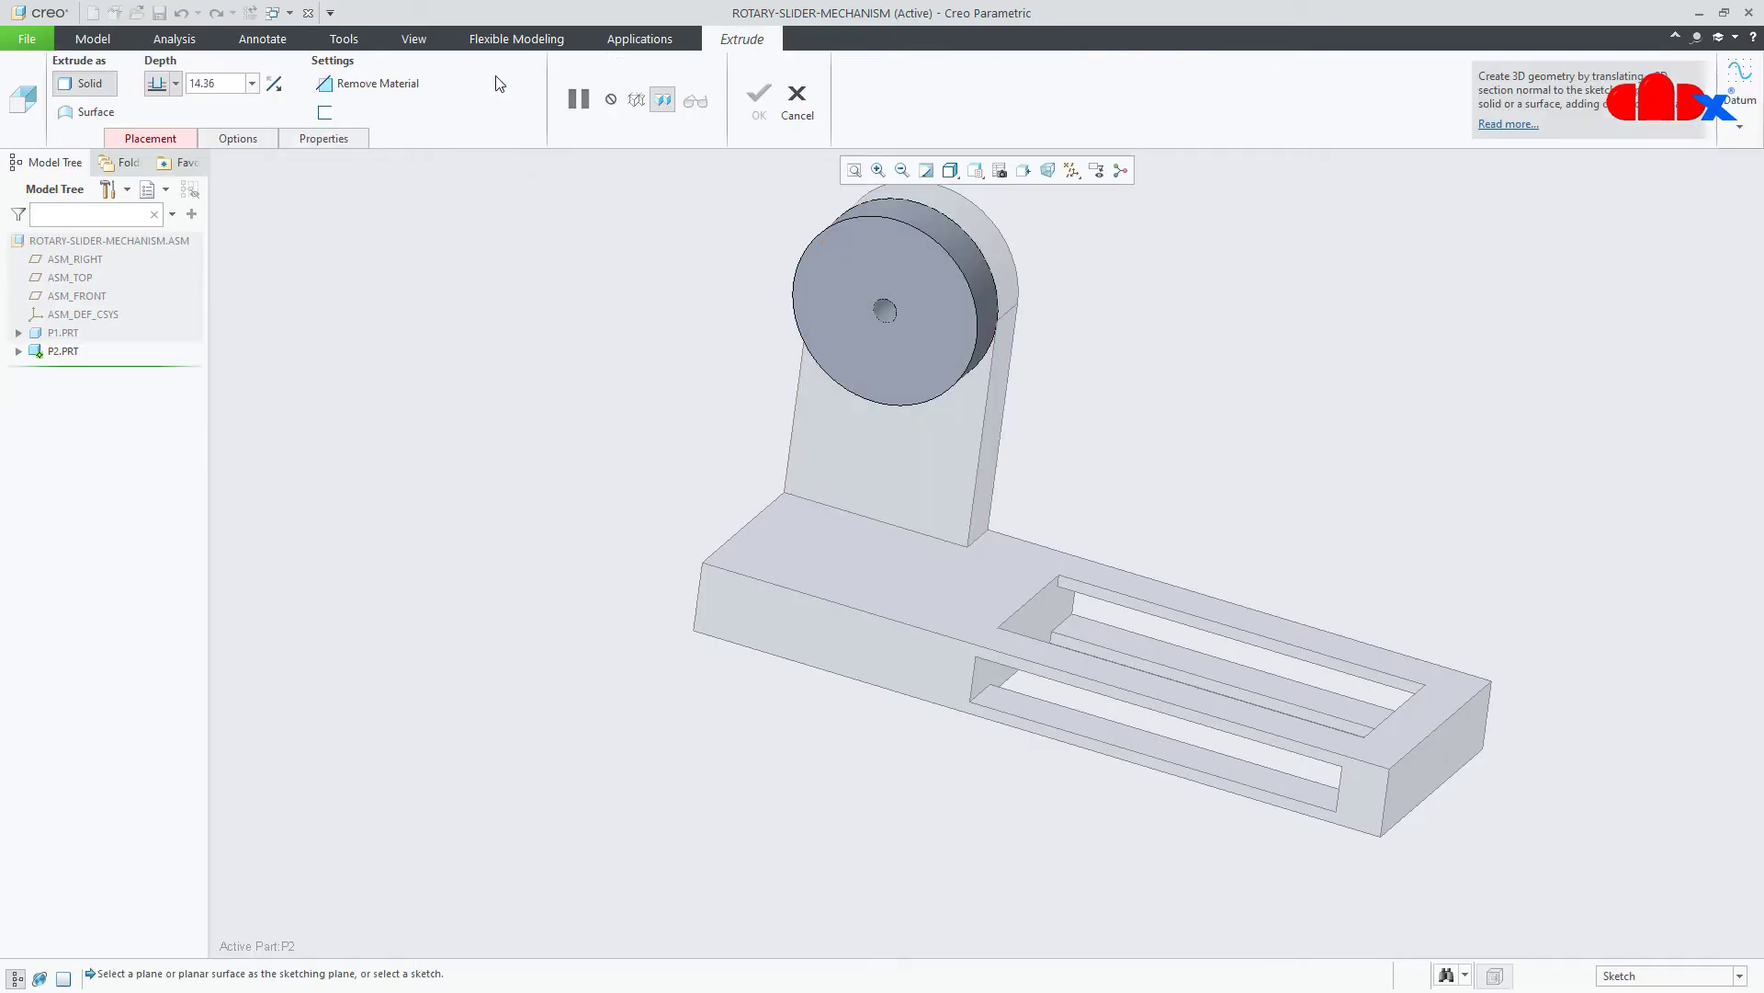
pyautogui.moveTo(681, 396)
pyautogui.mouseDown(button='middle')
pyautogui.moveTo(733, 342)
pyautogui.moveTo(599, 373)
pyautogui.moveTo(646, 374)
pyautogui.mouseUp(button='middle')
pyautogui.click(798, 281)
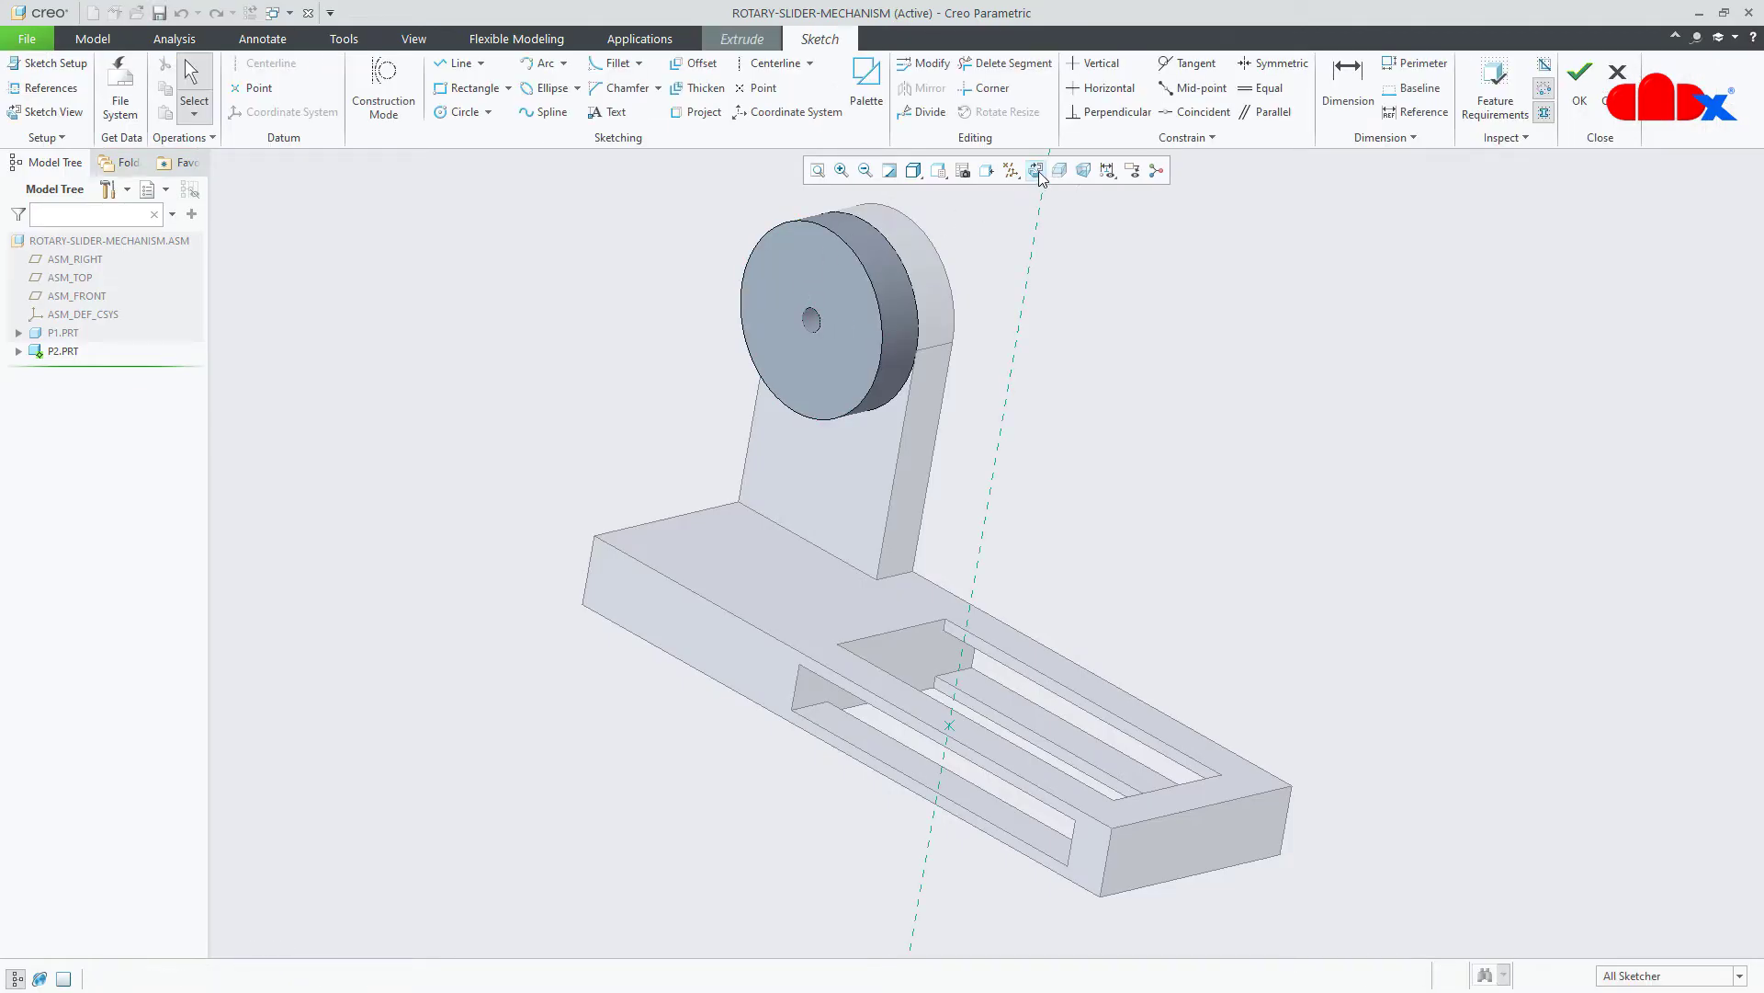
pyautogui.click(1036, 170)
pyautogui.scroll(-2, 714, 332)
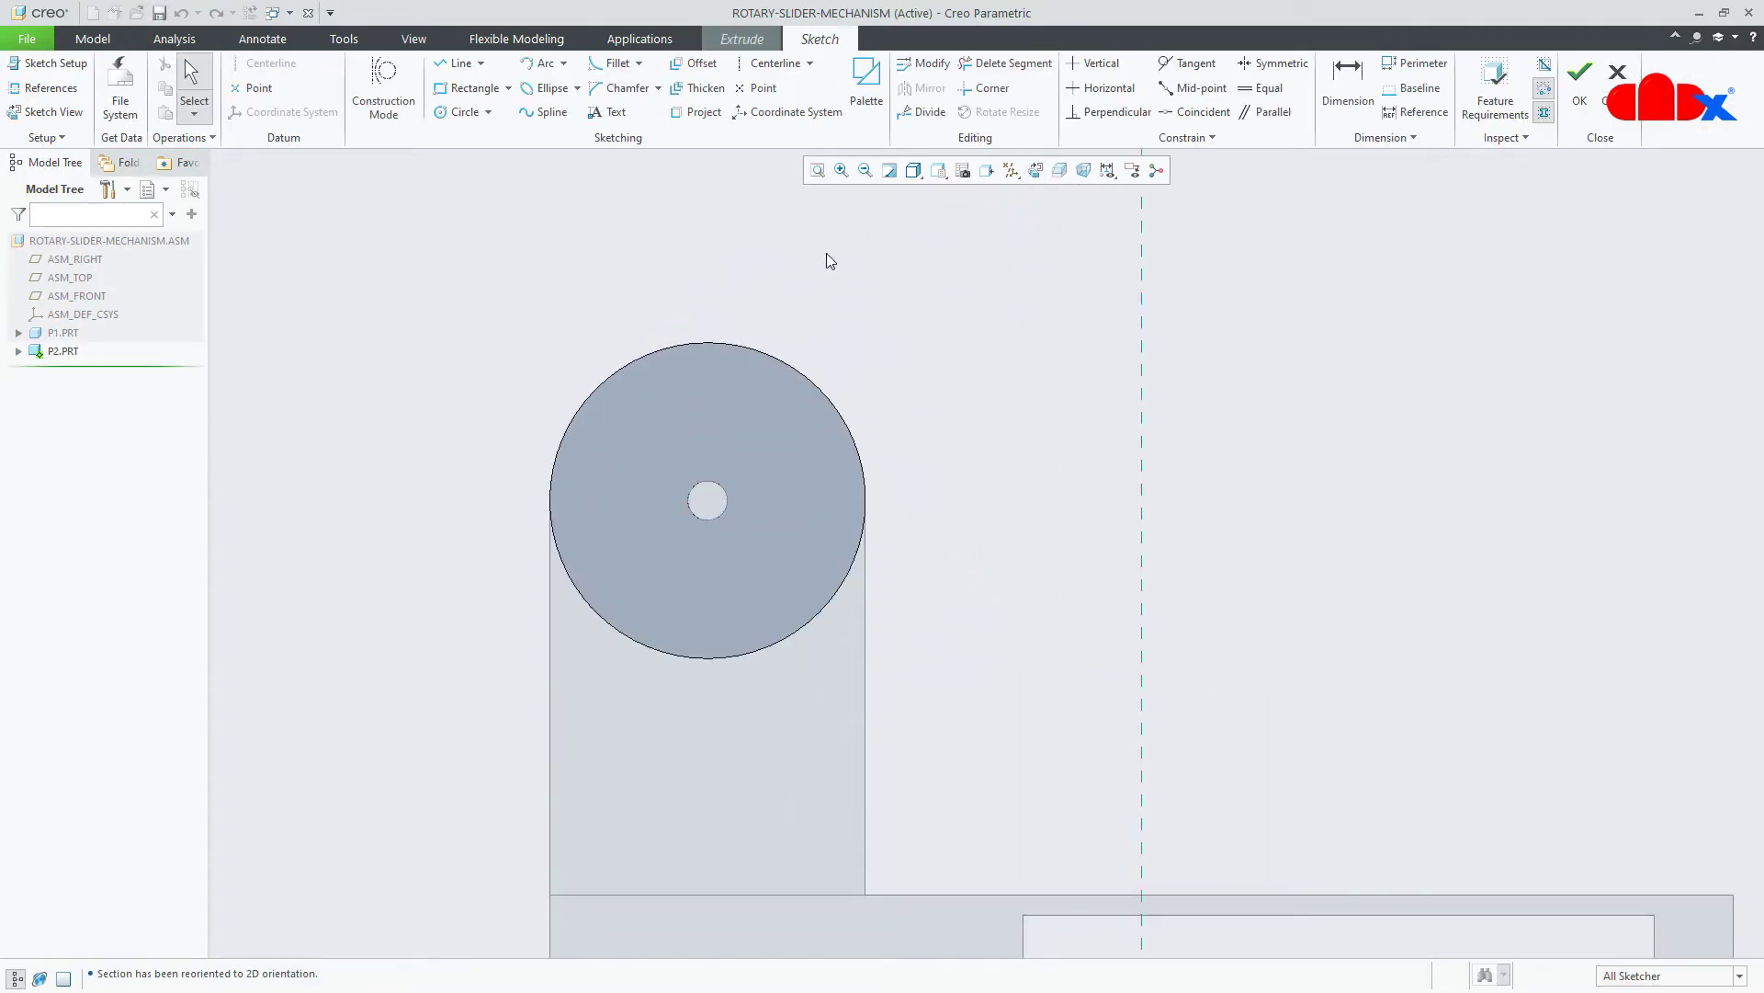
# Add the disc's outer edge as a sketch reference and draw a vertical centerline through the disc's centre.
pyautogui.click(50, 87)
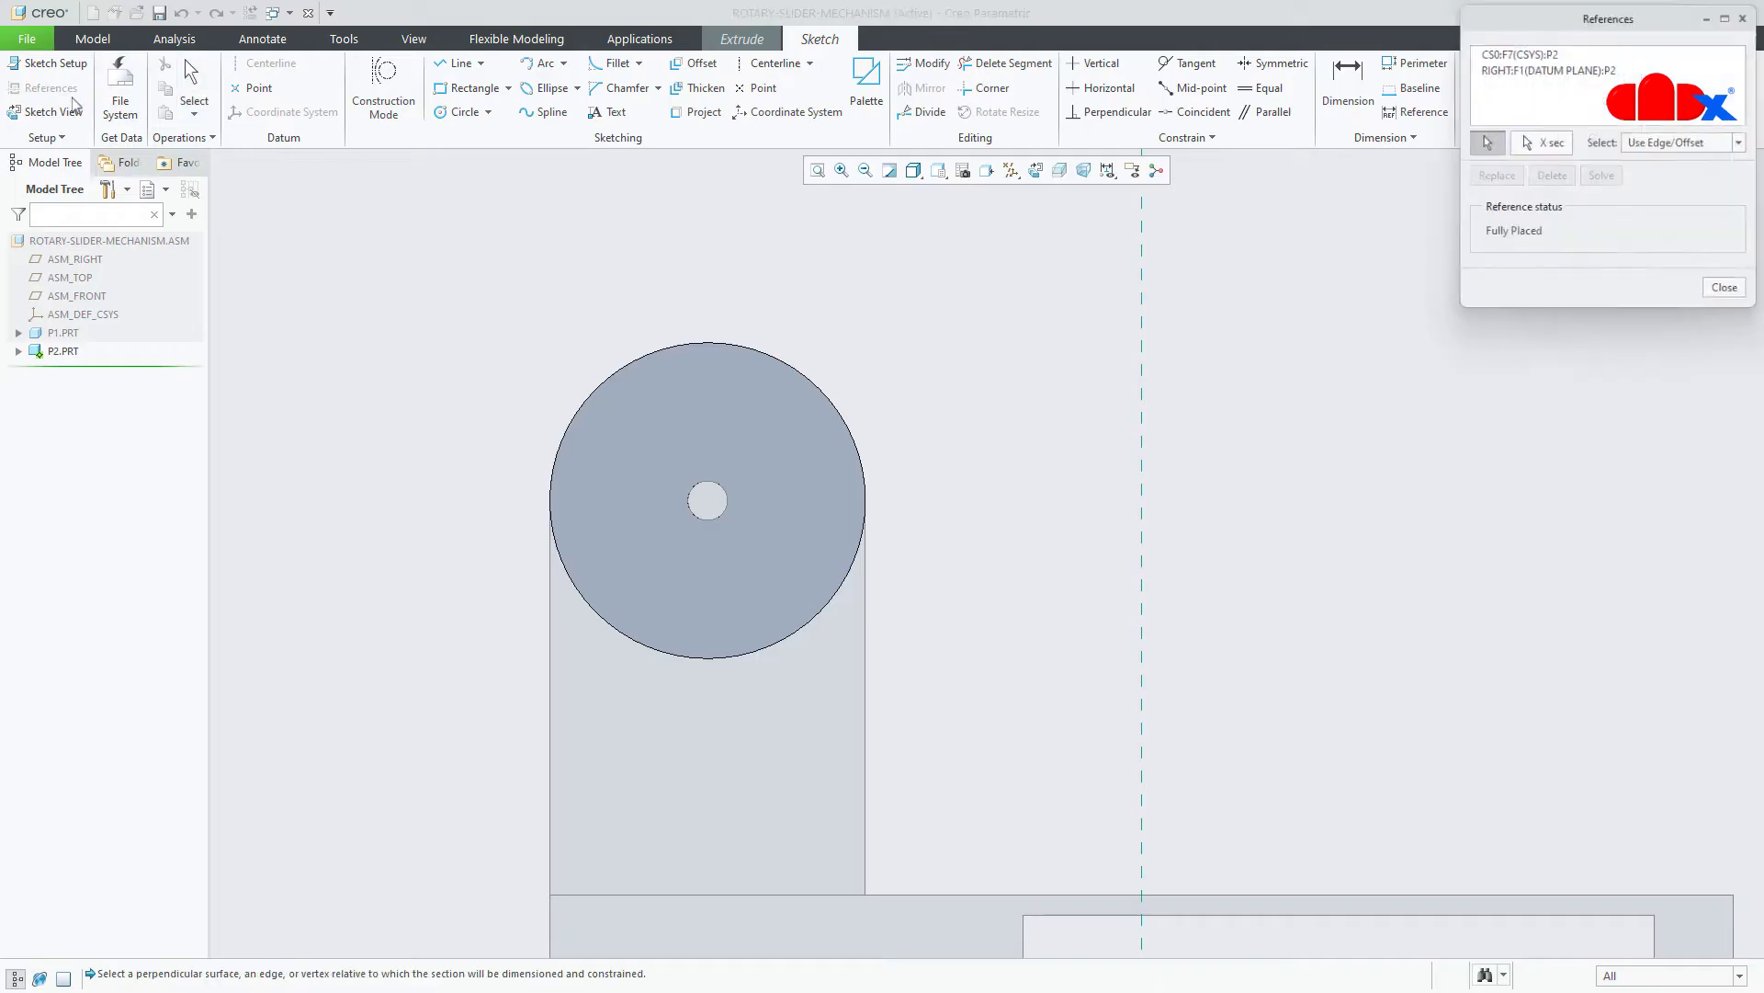
pyautogui.click(611, 381)
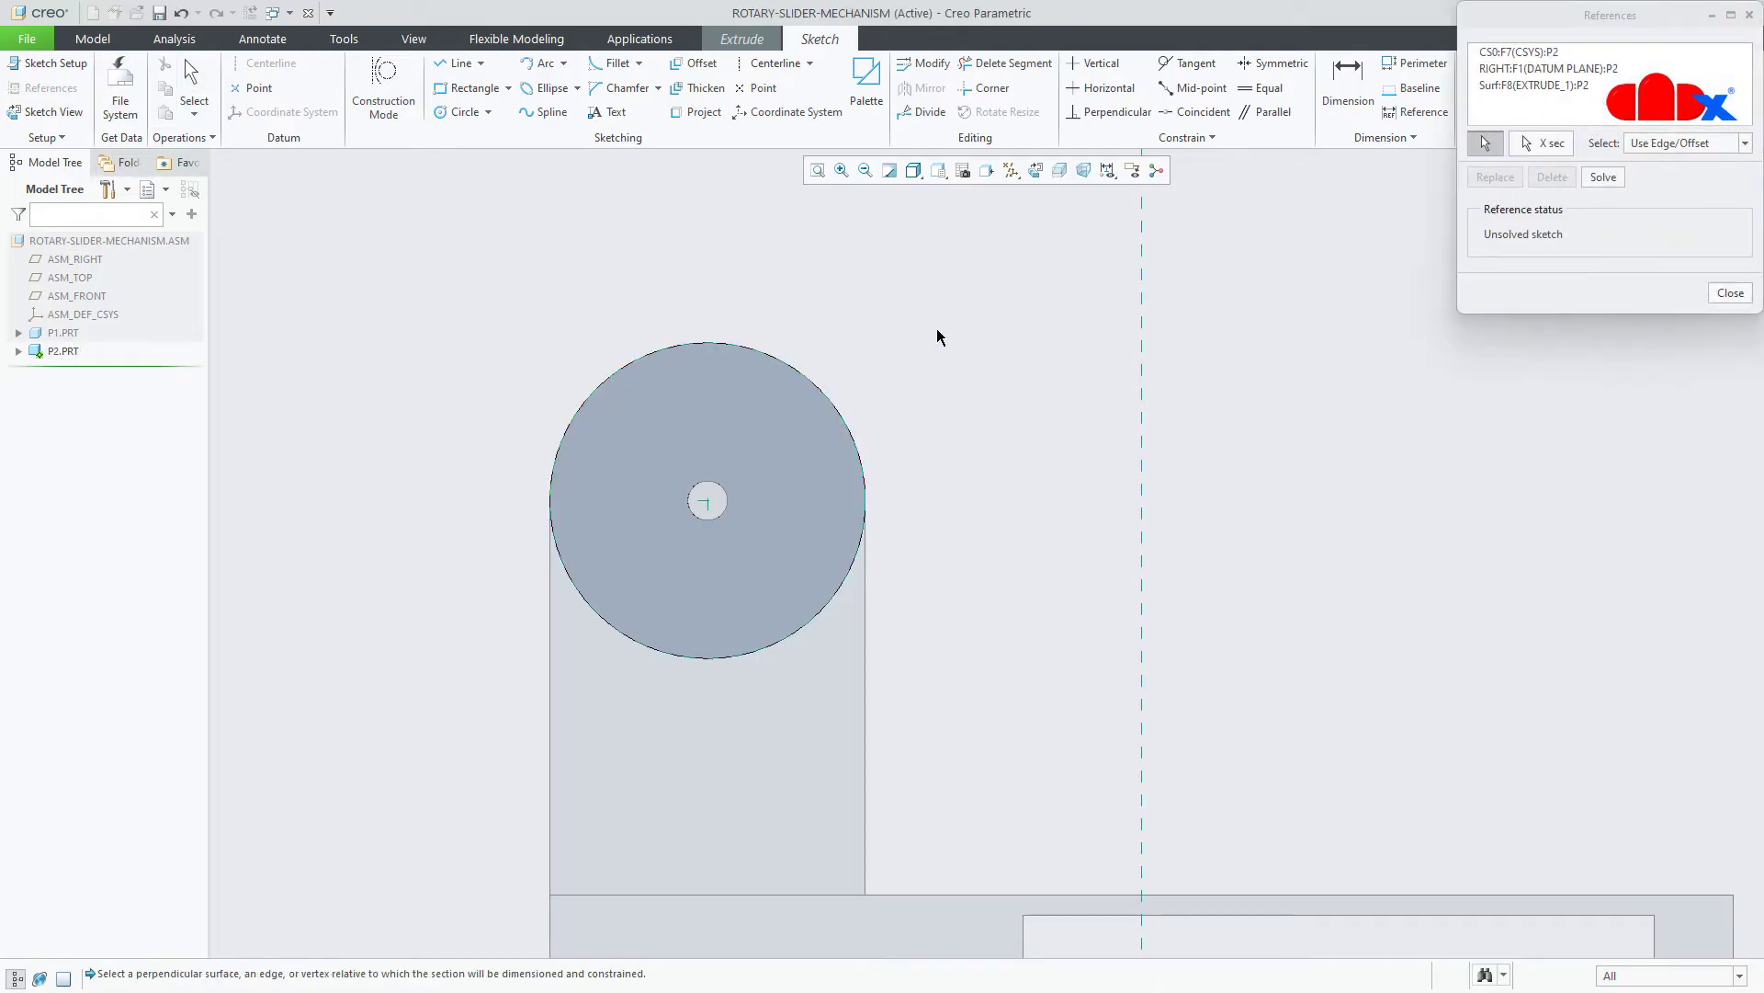
pyautogui.rightClick(936, 329)
pyautogui.click(1083, 364)
pyautogui.click(707, 501)
pyautogui.click(709, 623)
pyautogui.middleClick(1040, 471)
# Sketch a 5 mm diameter circle centred on the vertical centerline and touching the disc's upper edge from inside.
pyautogui.rightClick(1041, 466)
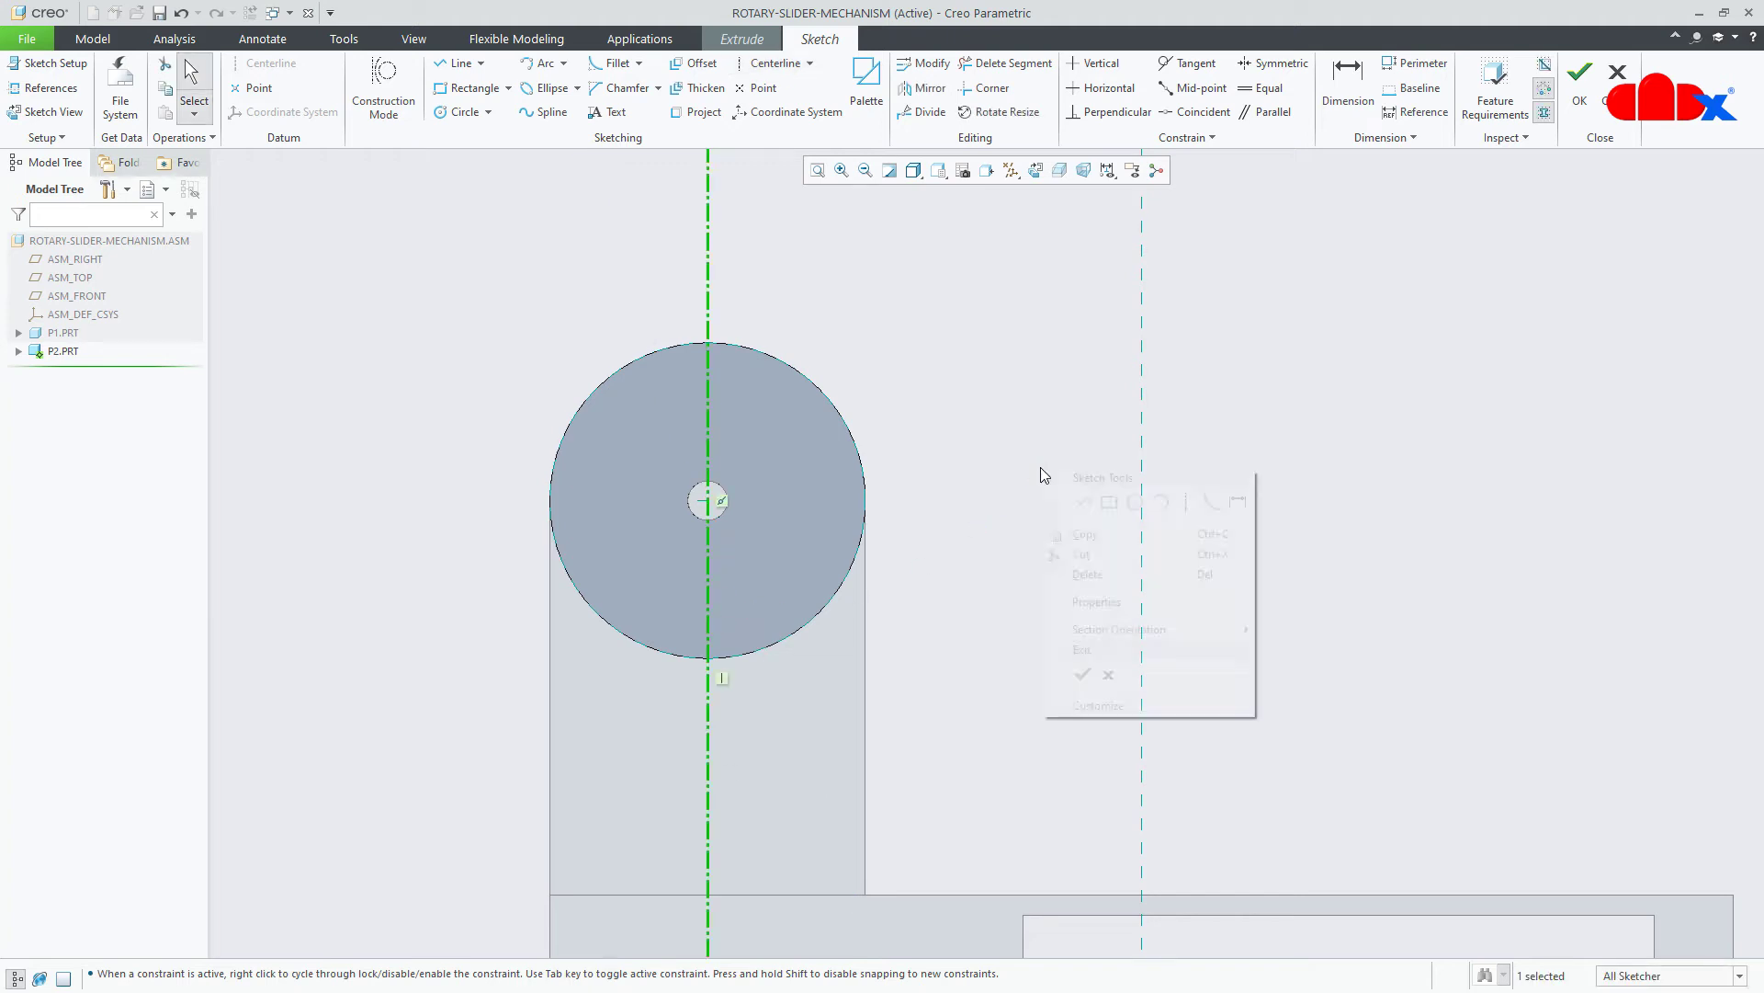
pyautogui.click(1136, 501)
pyautogui.scroll(3, 709, 386)
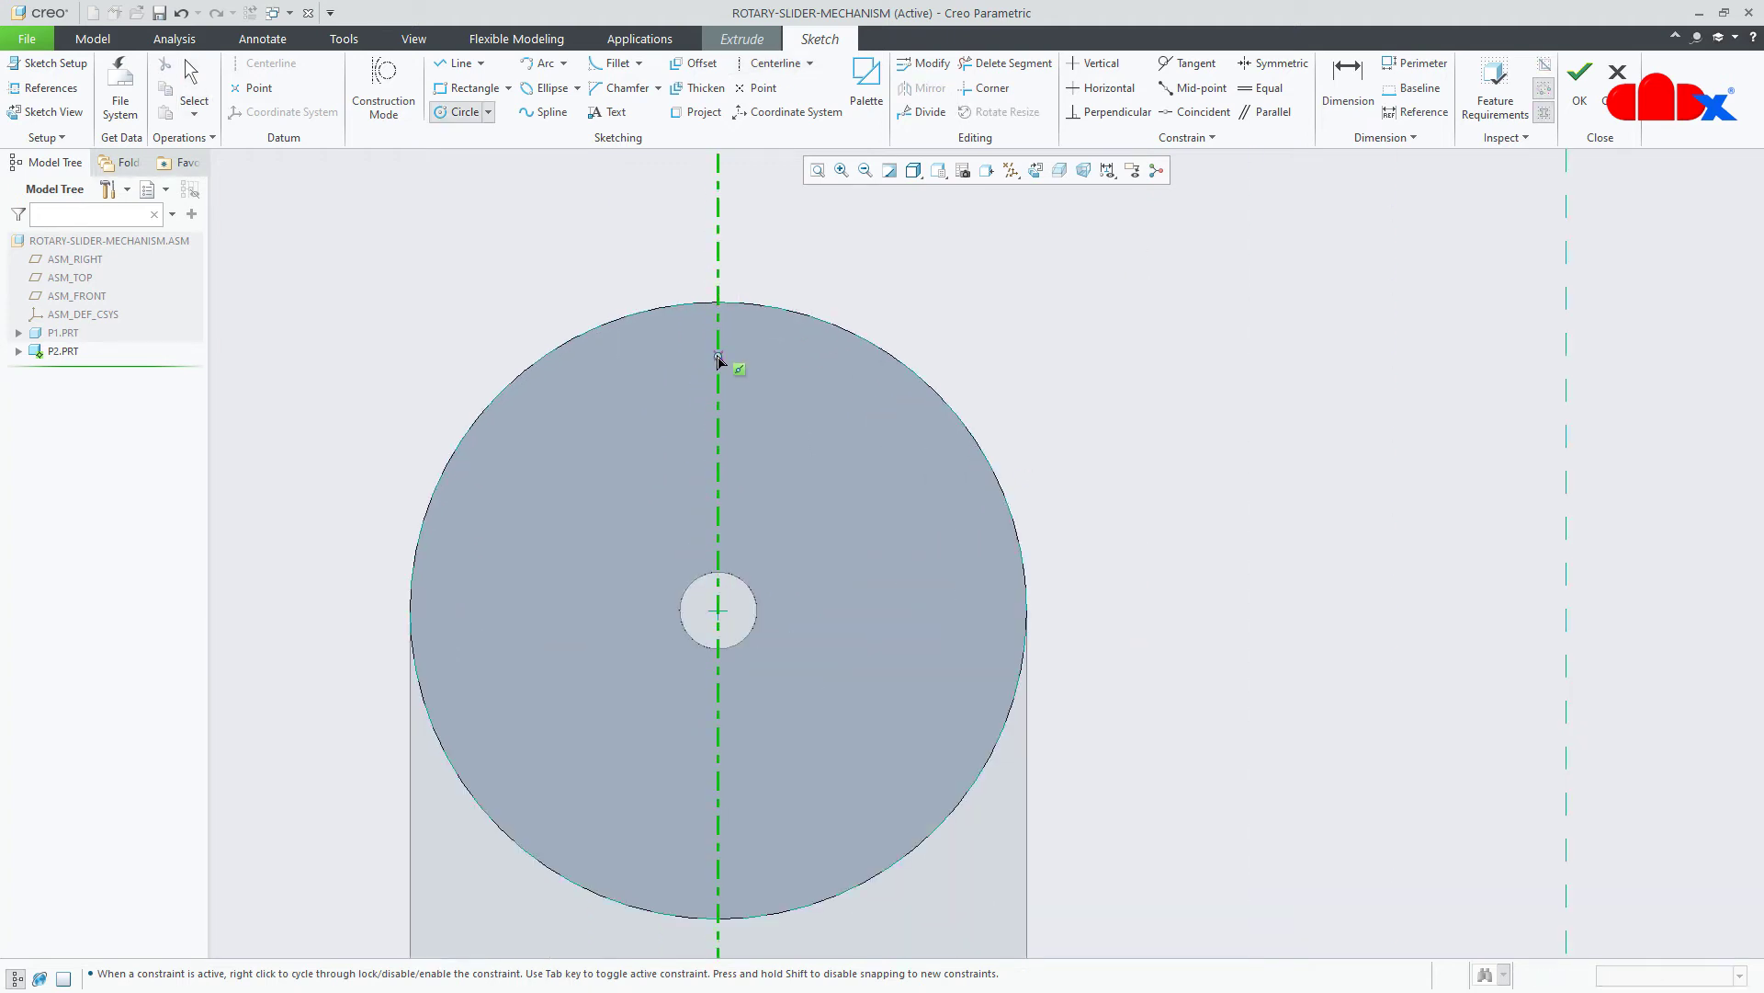
pyautogui.click(721, 305)
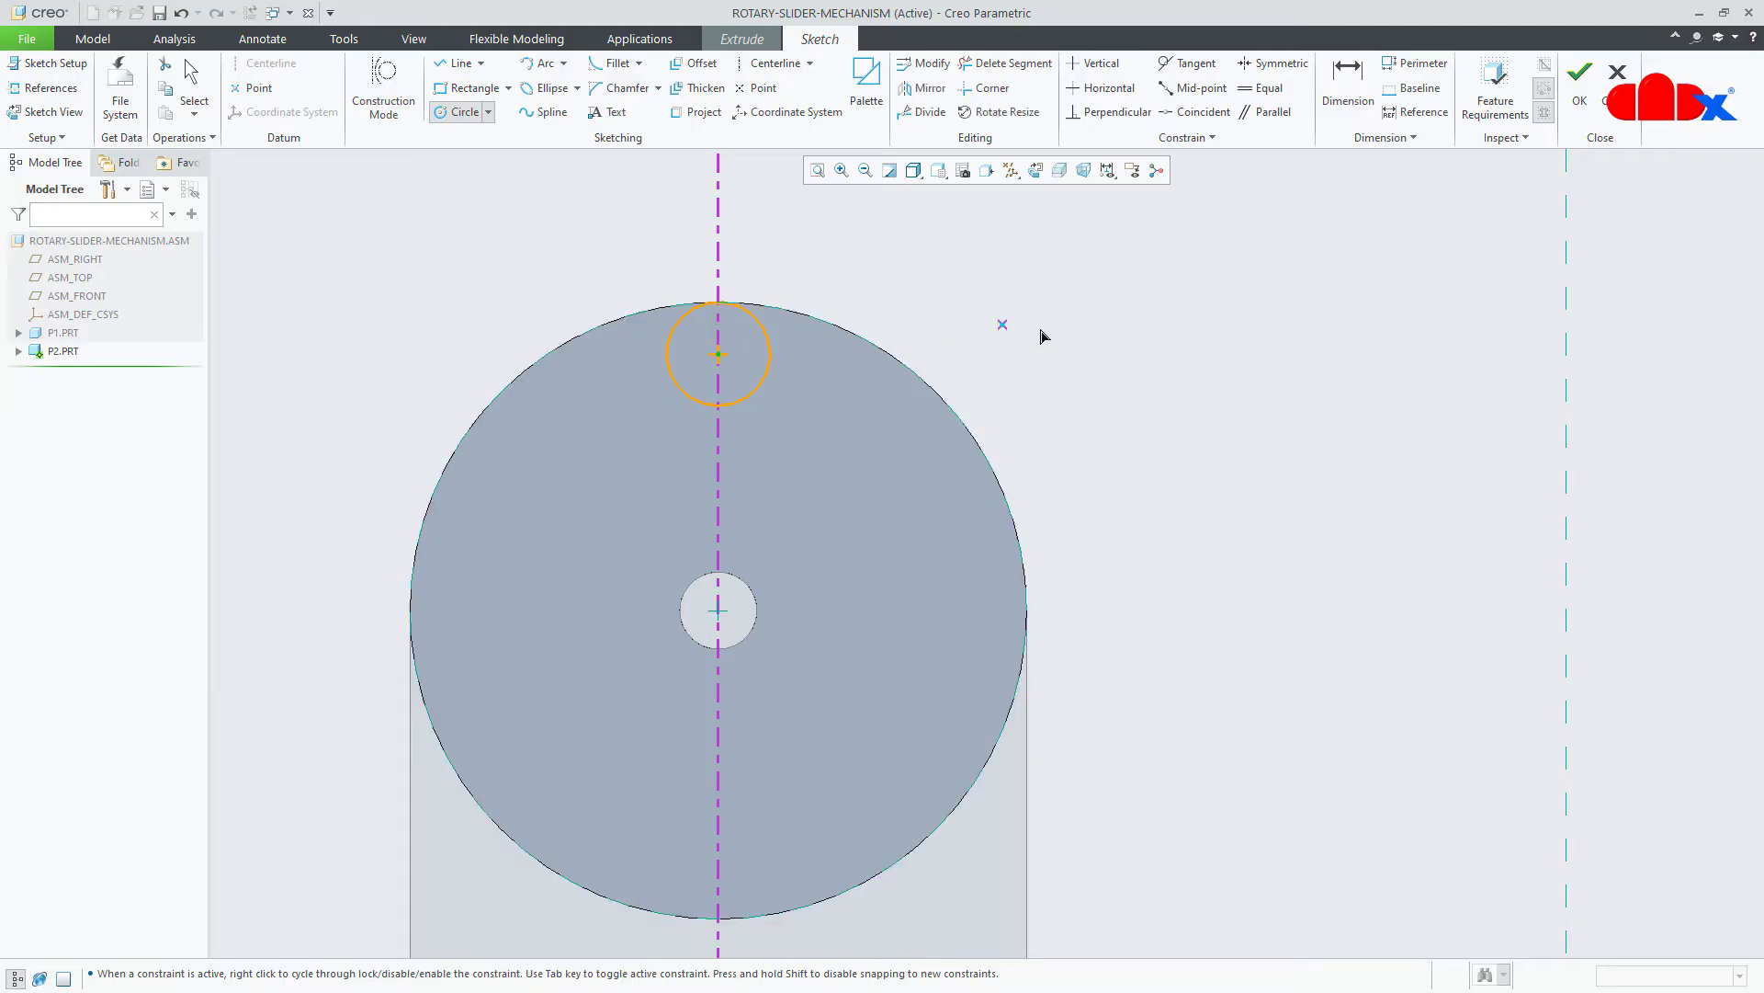
pyautogui.middleClick(1222, 396)
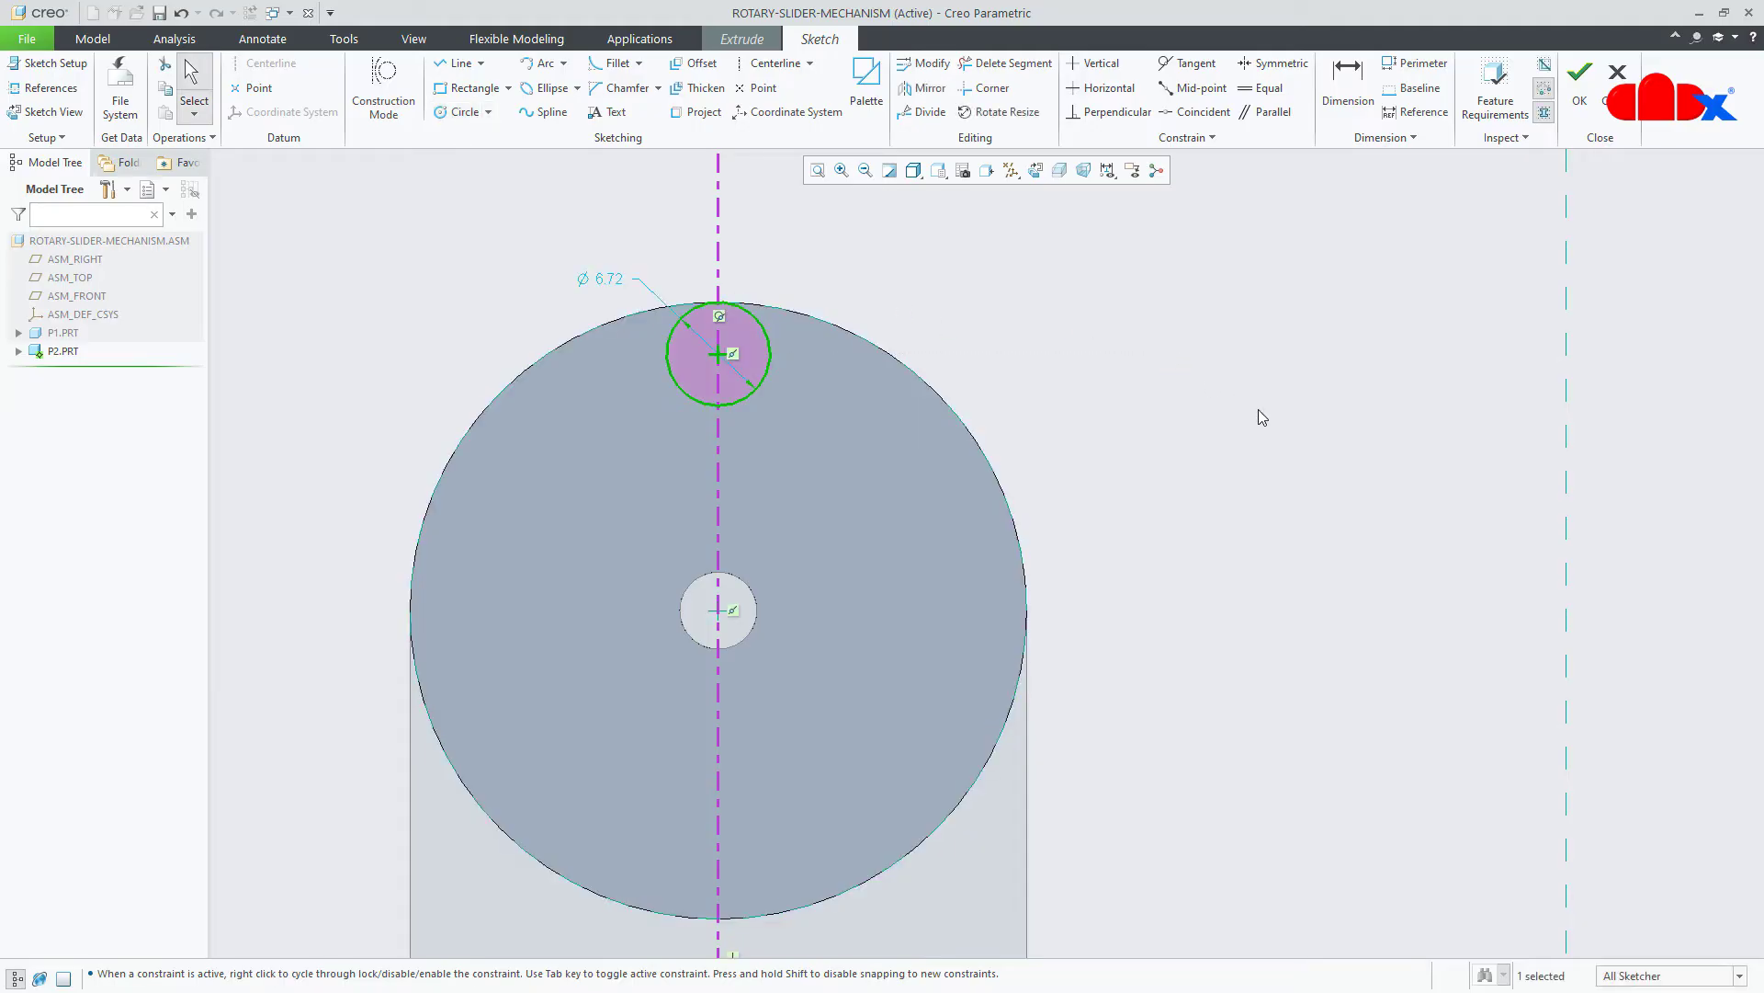
pyautogui.doubleClick(607, 281)
pyautogui.write('5')
pyautogui.press('Return')
# Finish the sketch and extrude the circle 10 mm outward from the disc face as P2's crank pin.
pyautogui.rightClick(1189, 433)
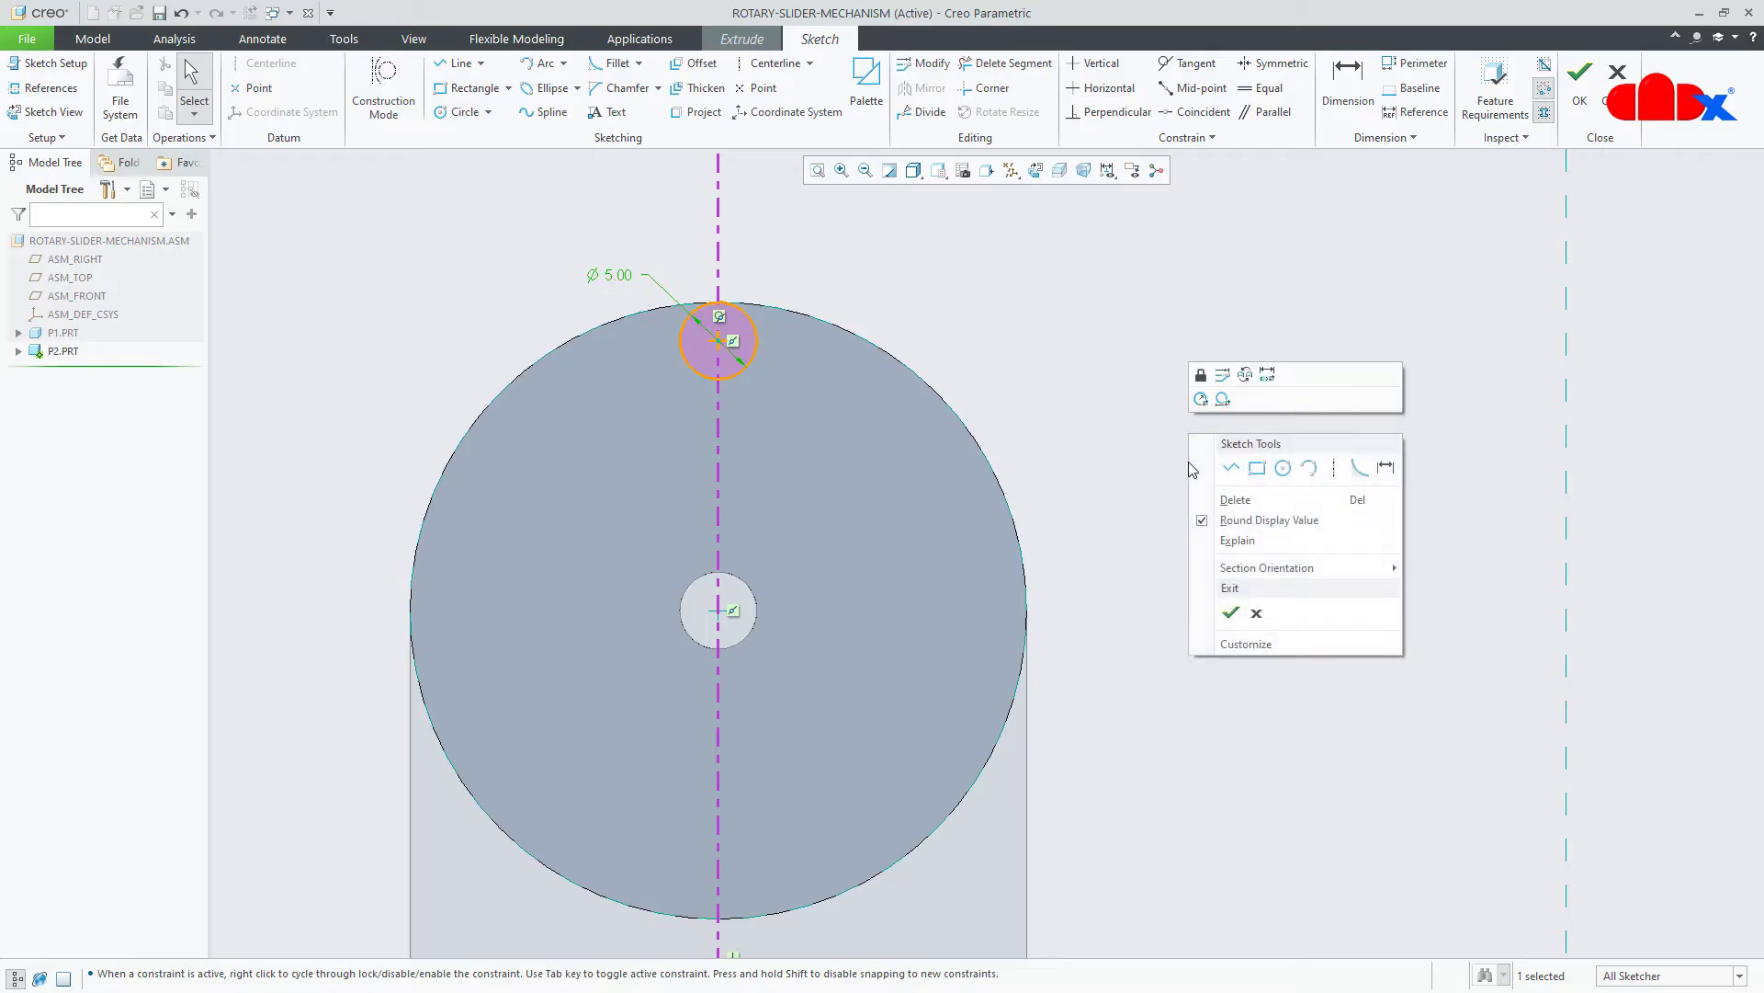
pyautogui.click(1205, 599)
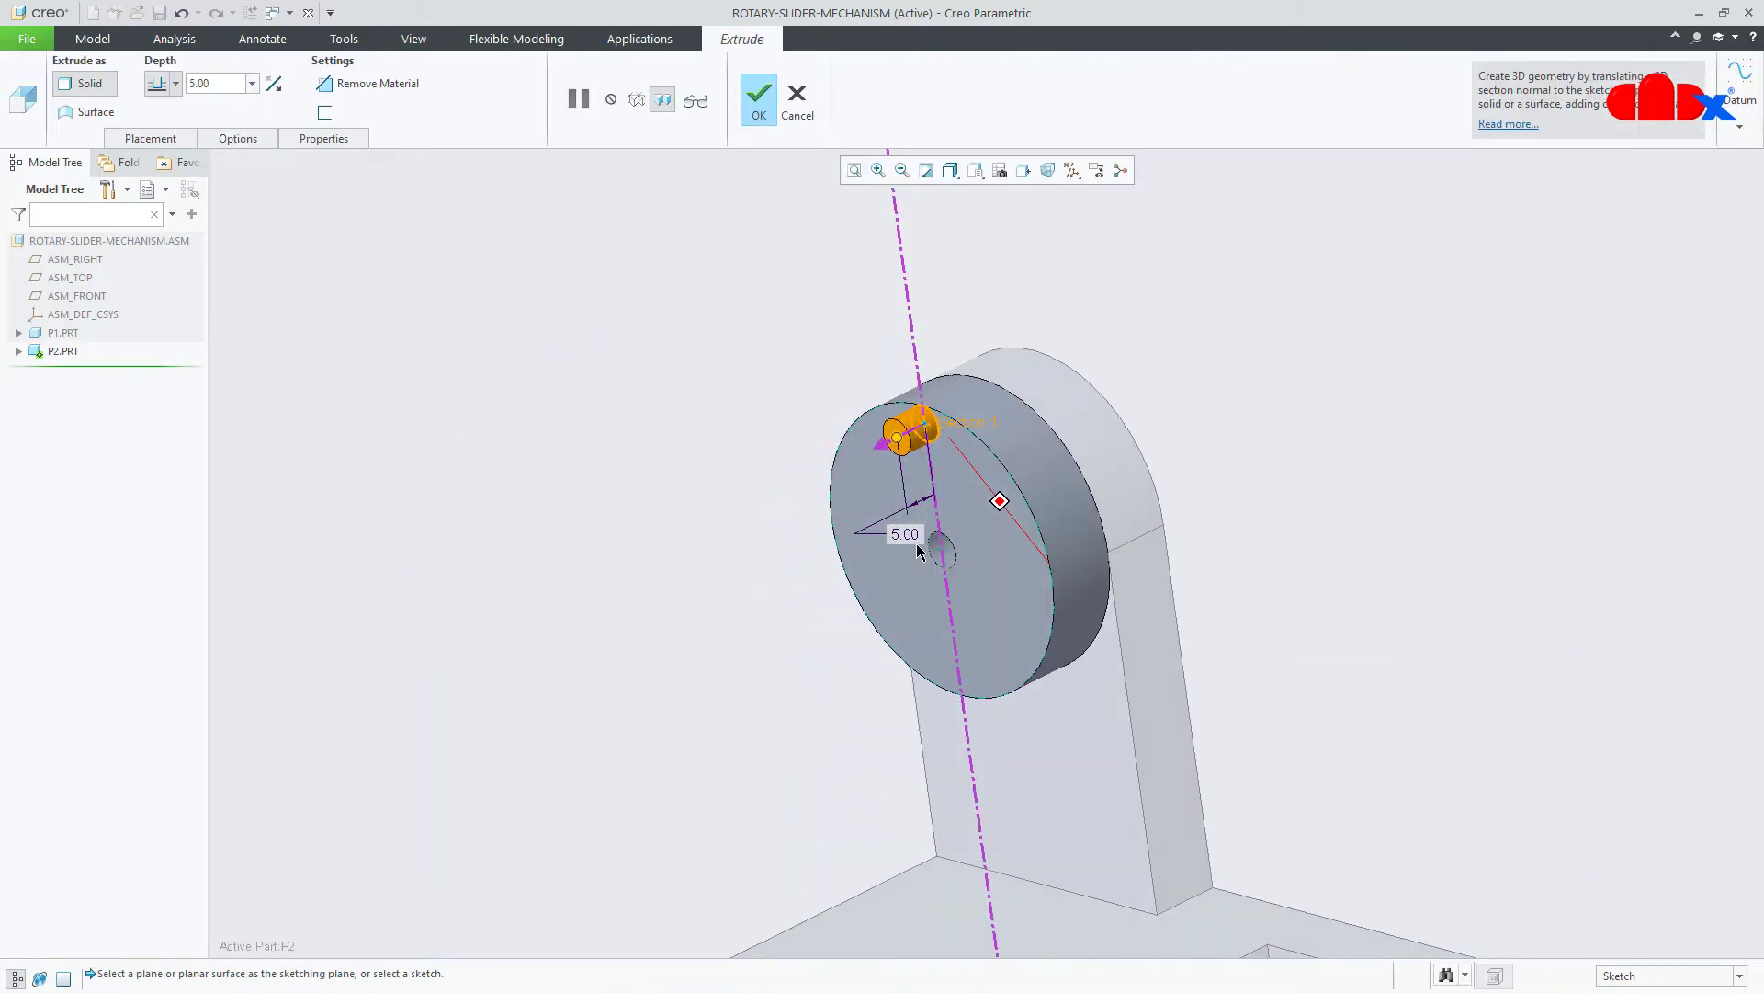
pyautogui.click(910, 536)
pyautogui.write('10')
pyautogui.press('Return')
pyautogui.click(759, 99)
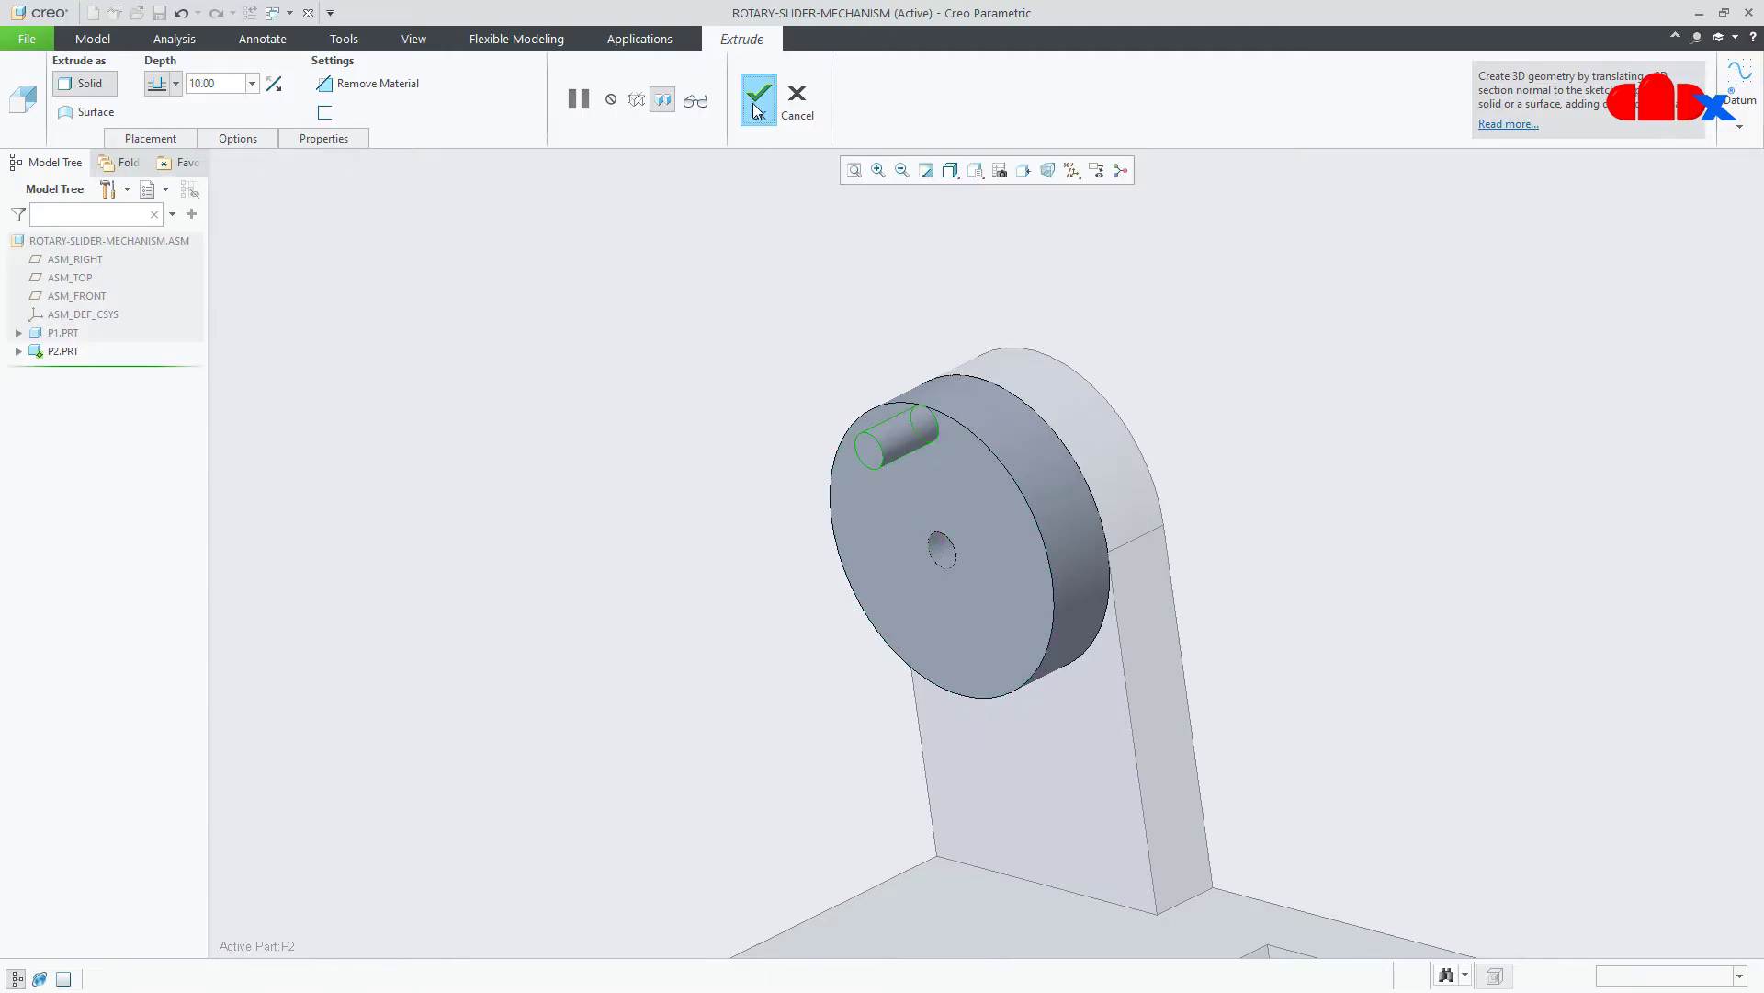
# Restore the default view orientation and reactivate the top-level assembly.
pyautogui.hotkey('ctrl', 'd')
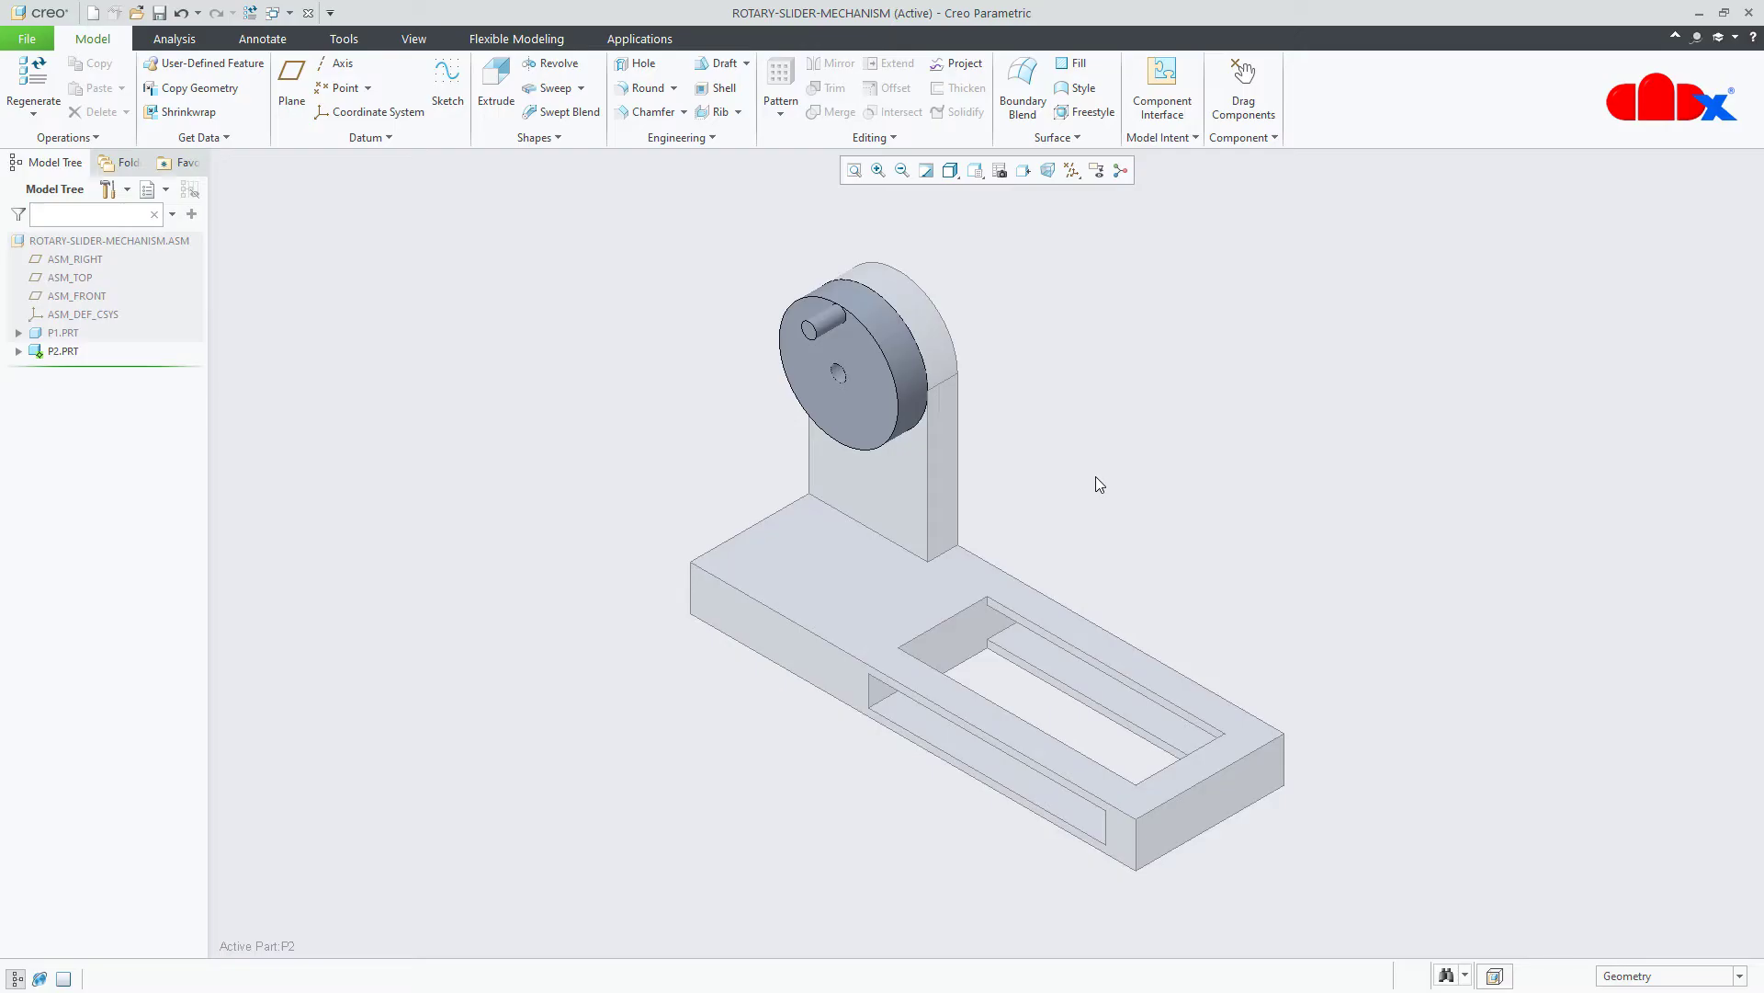
pyautogui.hotkey('ctrl', 'a')
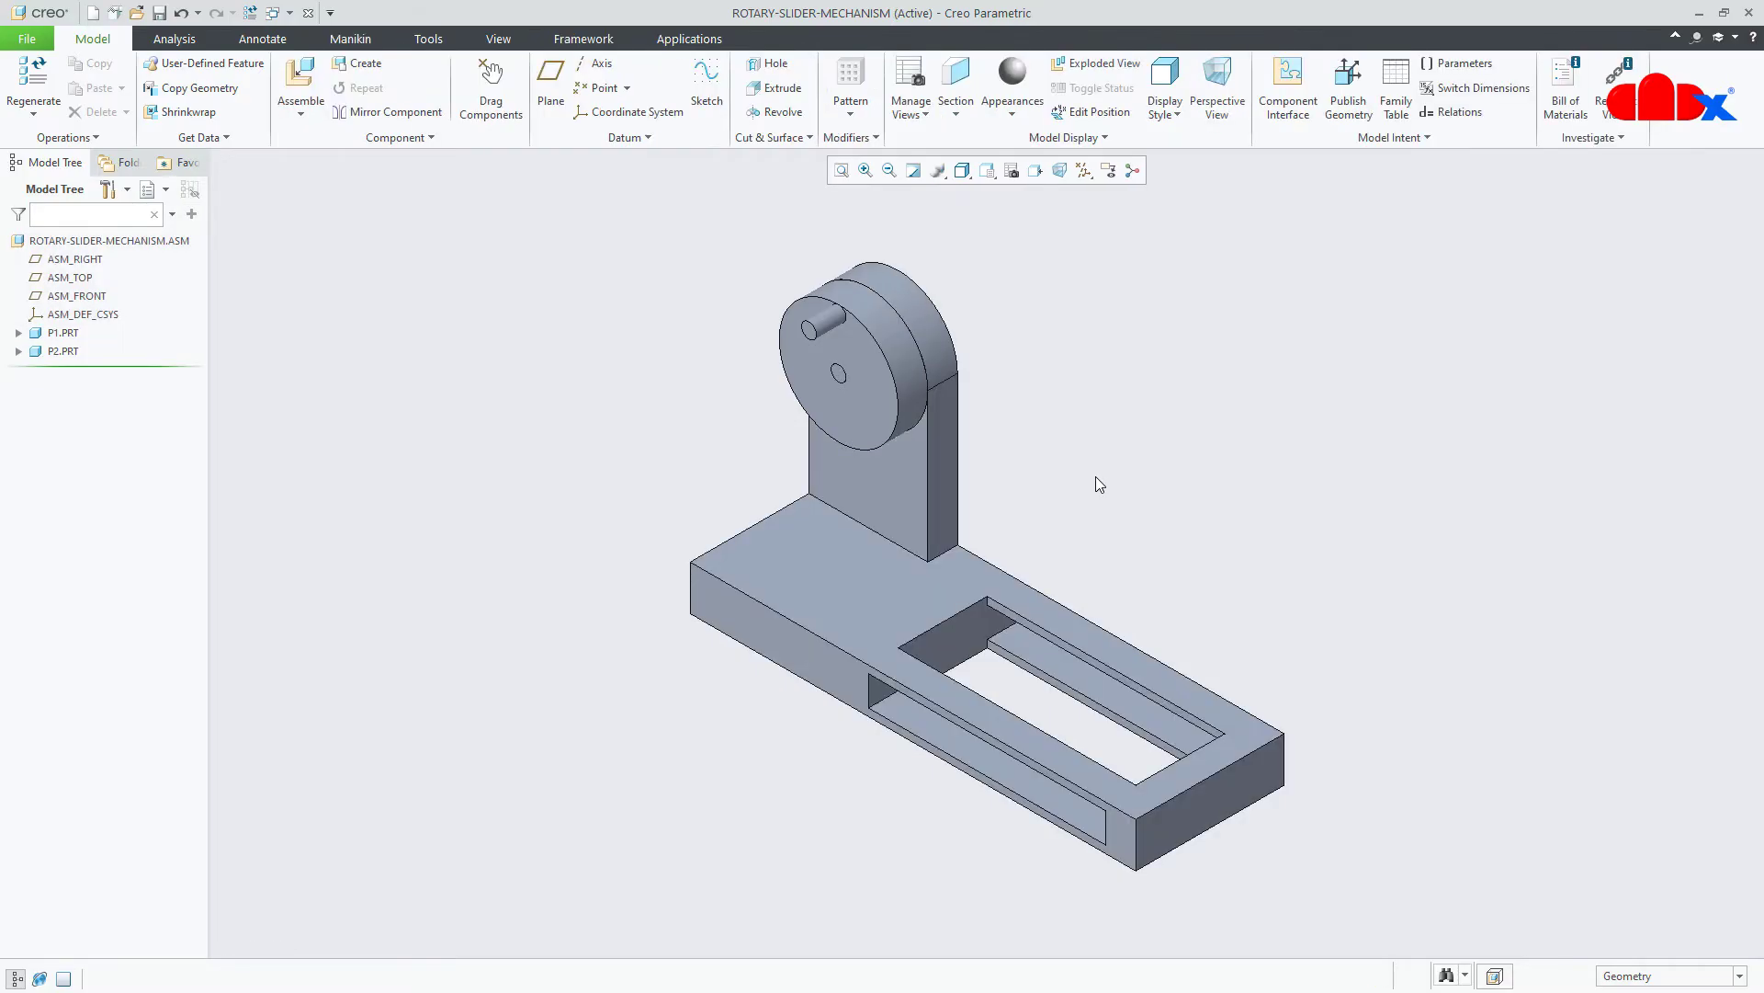
pyautogui.moveTo(1095, 478)
pyautogui.mouseDown(button='middle')
pyautogui.moveTo(1046, 447)
pyautogui.moveTo(1130, 515)
pyautogui.mouseUp(button='middle')
pyautogui.moveTo(1228, 548)
pyautogui.mouseDown(button='middle')
pyautogui.moveTo(1276, 536)
pyautogui.moveTo(1154, 551)
pyautogui.moveTo(1193, 538)
pyautogui.mouseUp(button='middle')
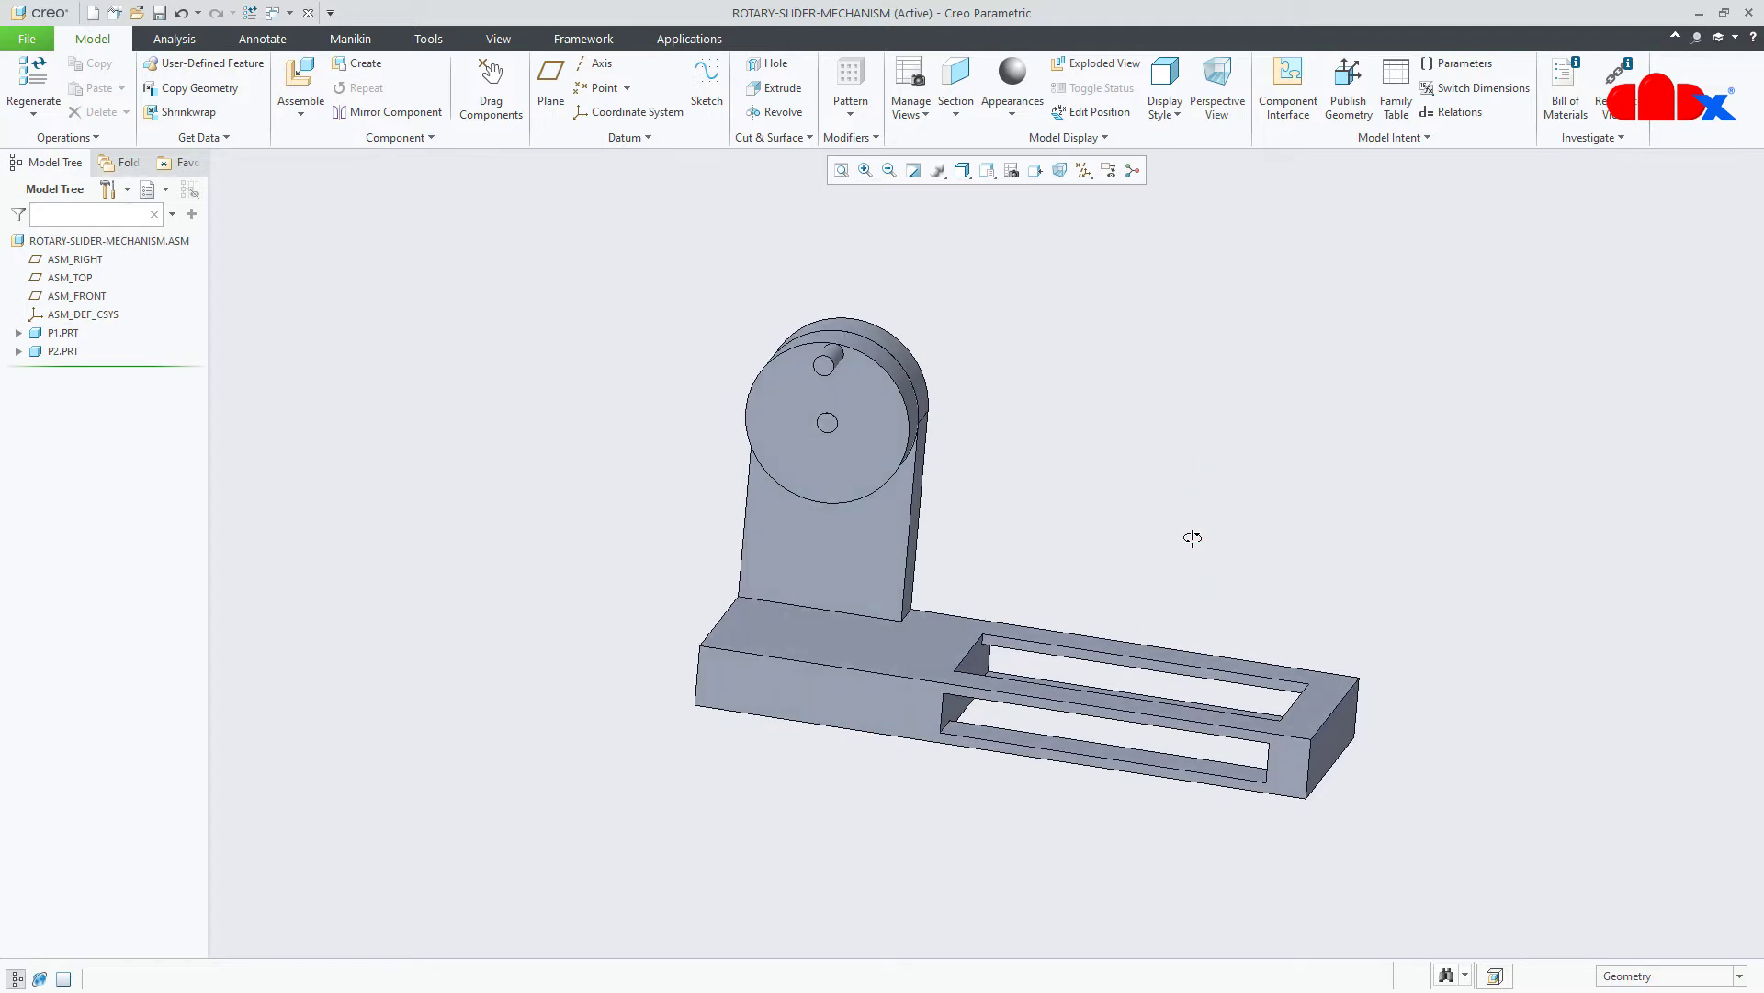
# Create a new solid part component named P3 by copying cadx_mmks_solid_template.prt.
pyautogui.click(360, 63)
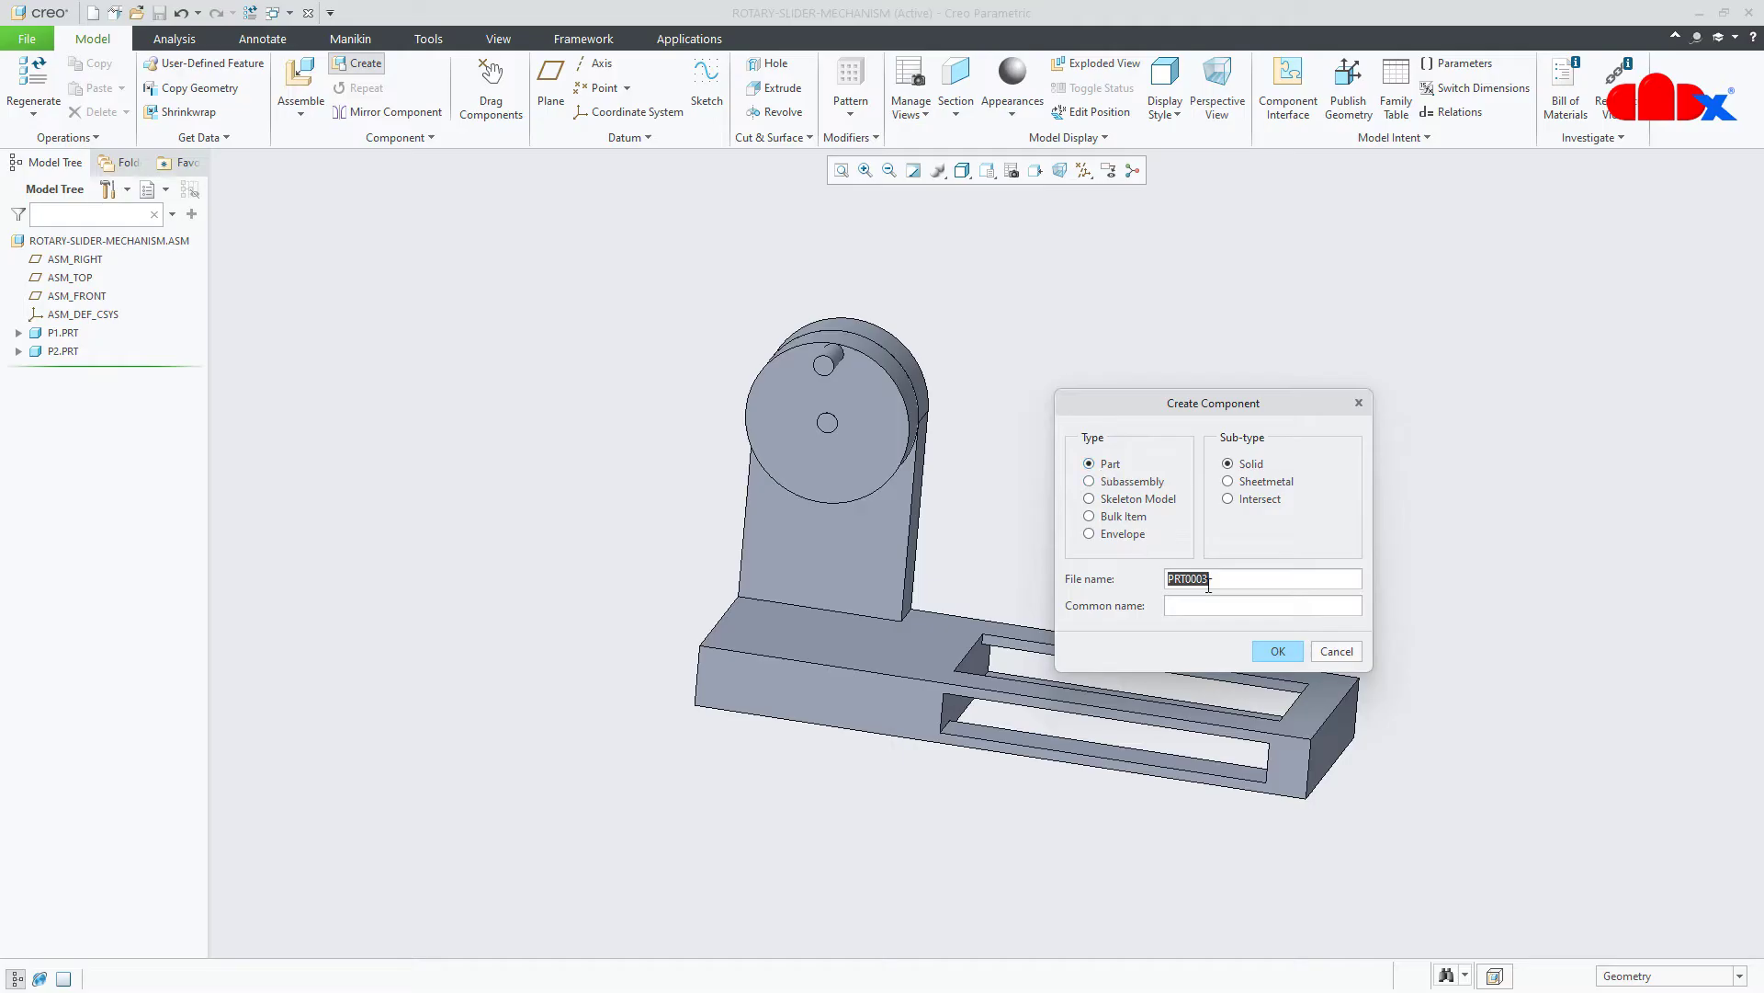
pyautogui.write('p3')
pyautogui.click(1277, 652)
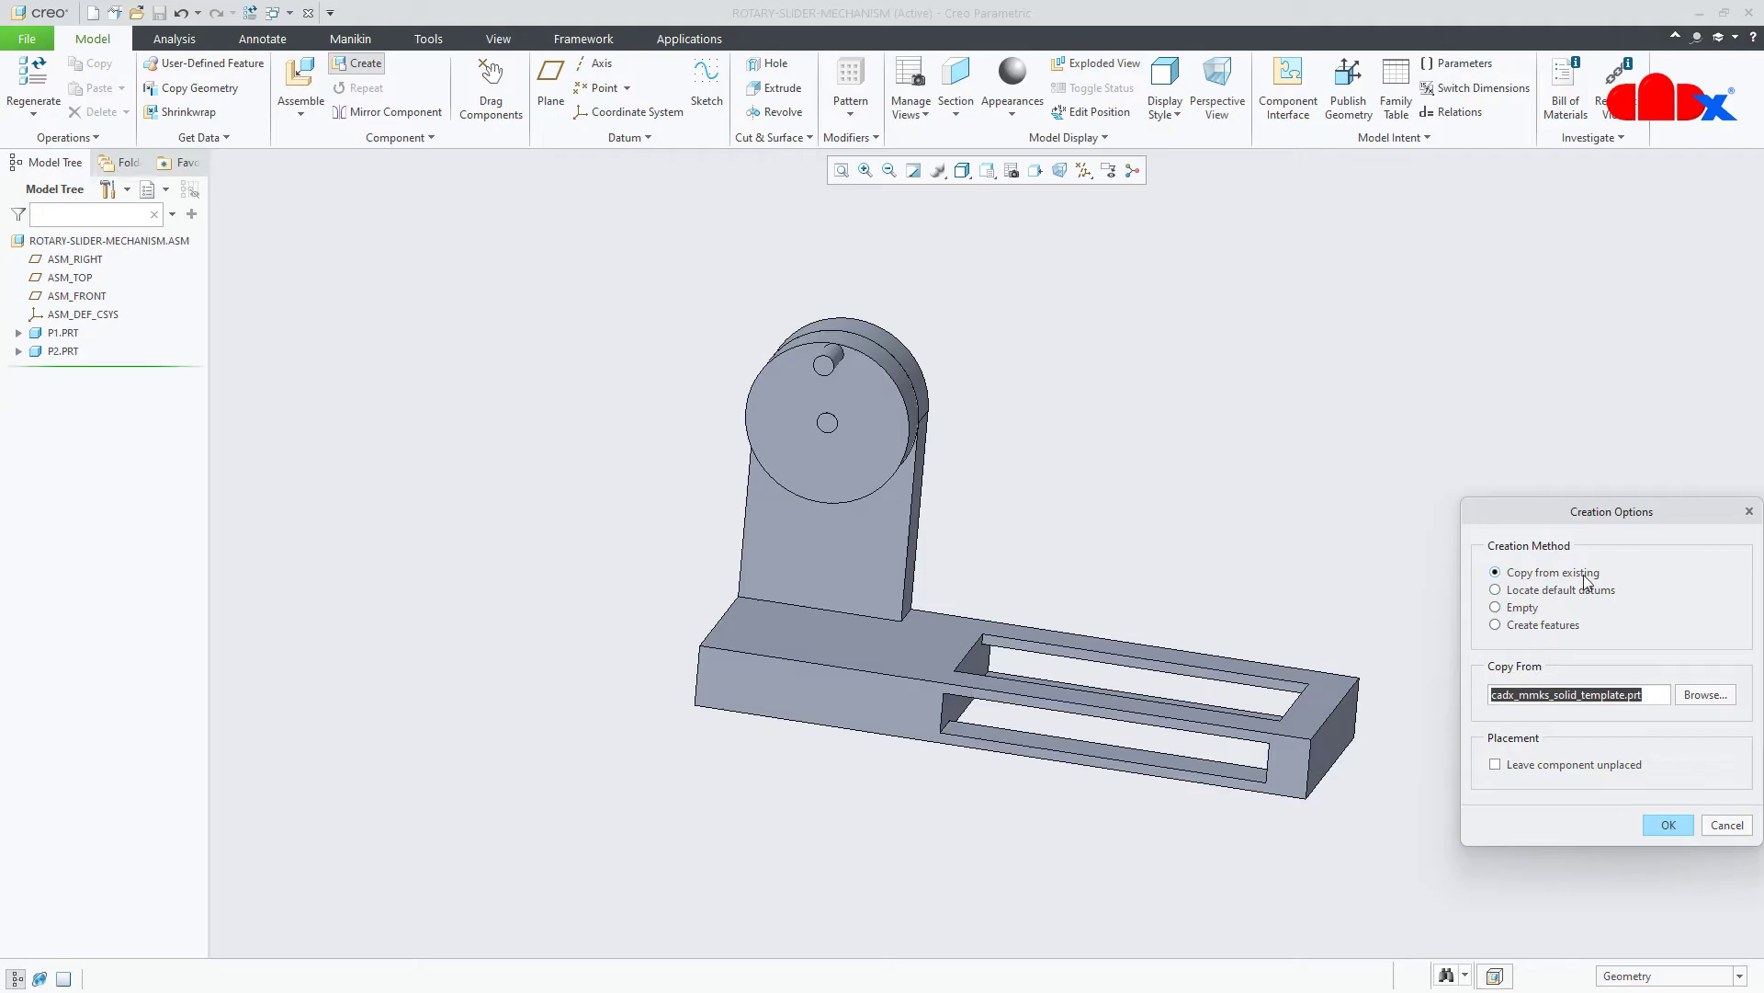
pyautogui.click(1660, 826)
# Place P3 in the assembly with the Default constraint.
pyautogui.moveTo(1443, 698); pyautogui.dragTo(1381, 700, button='middle')
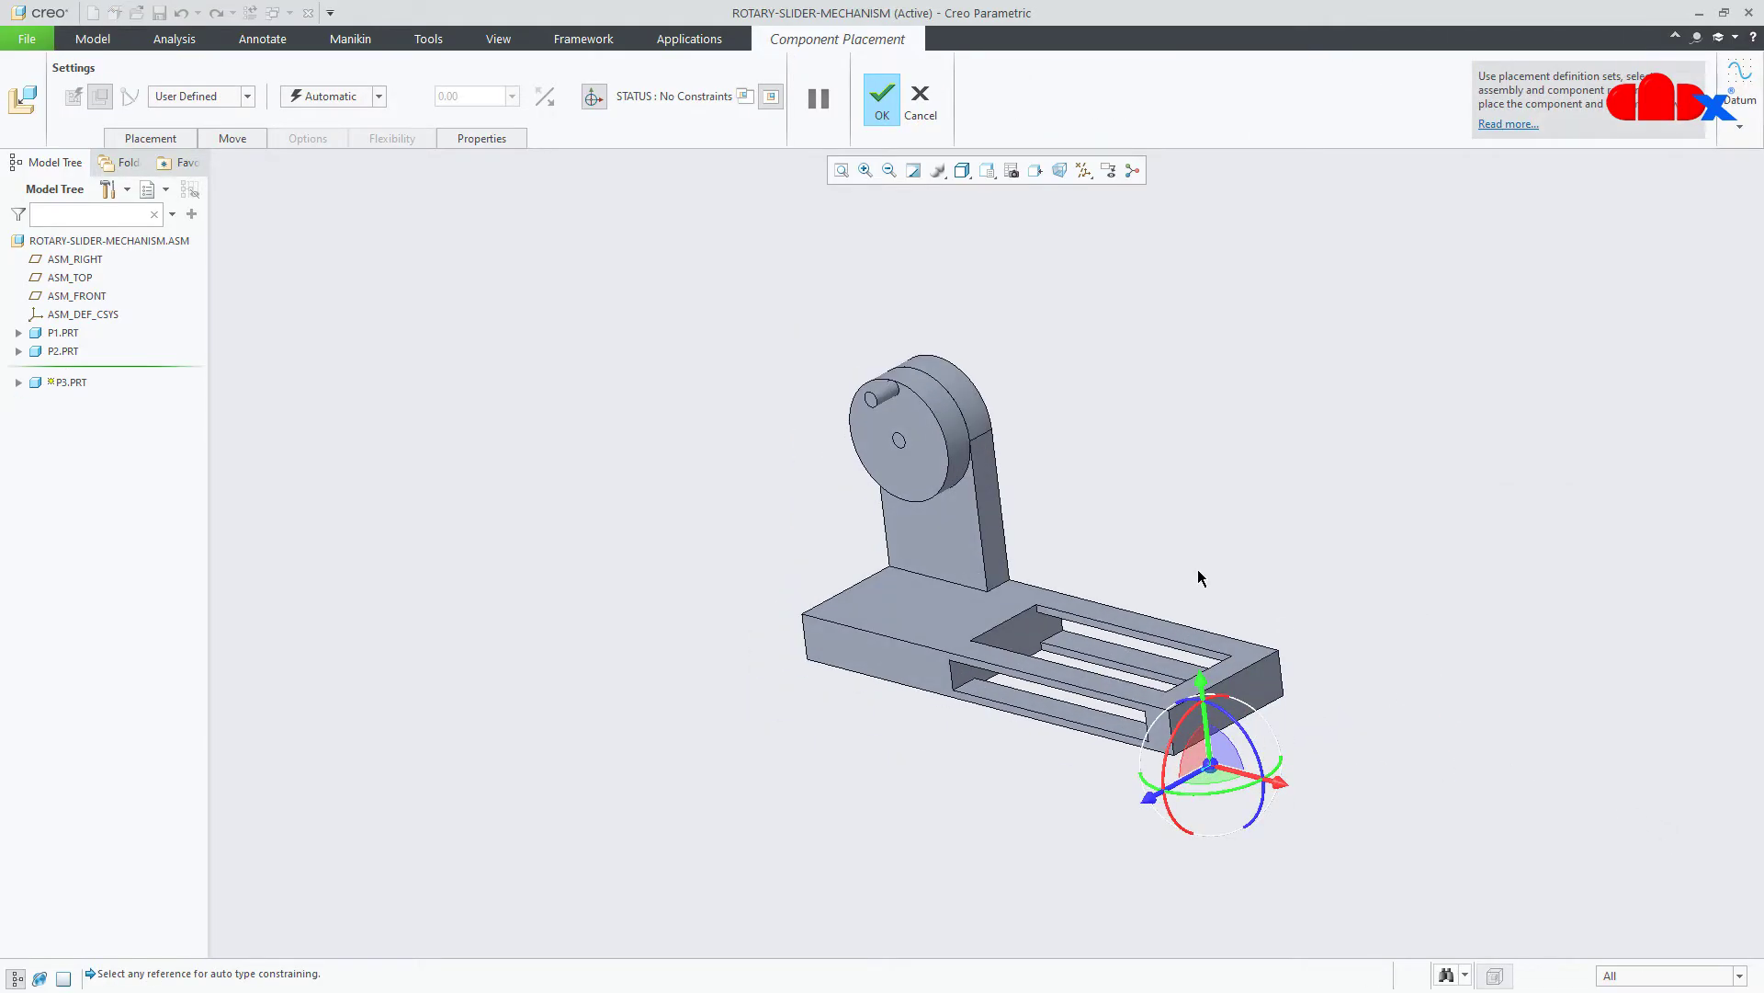
pyautogui.click(352, 101)
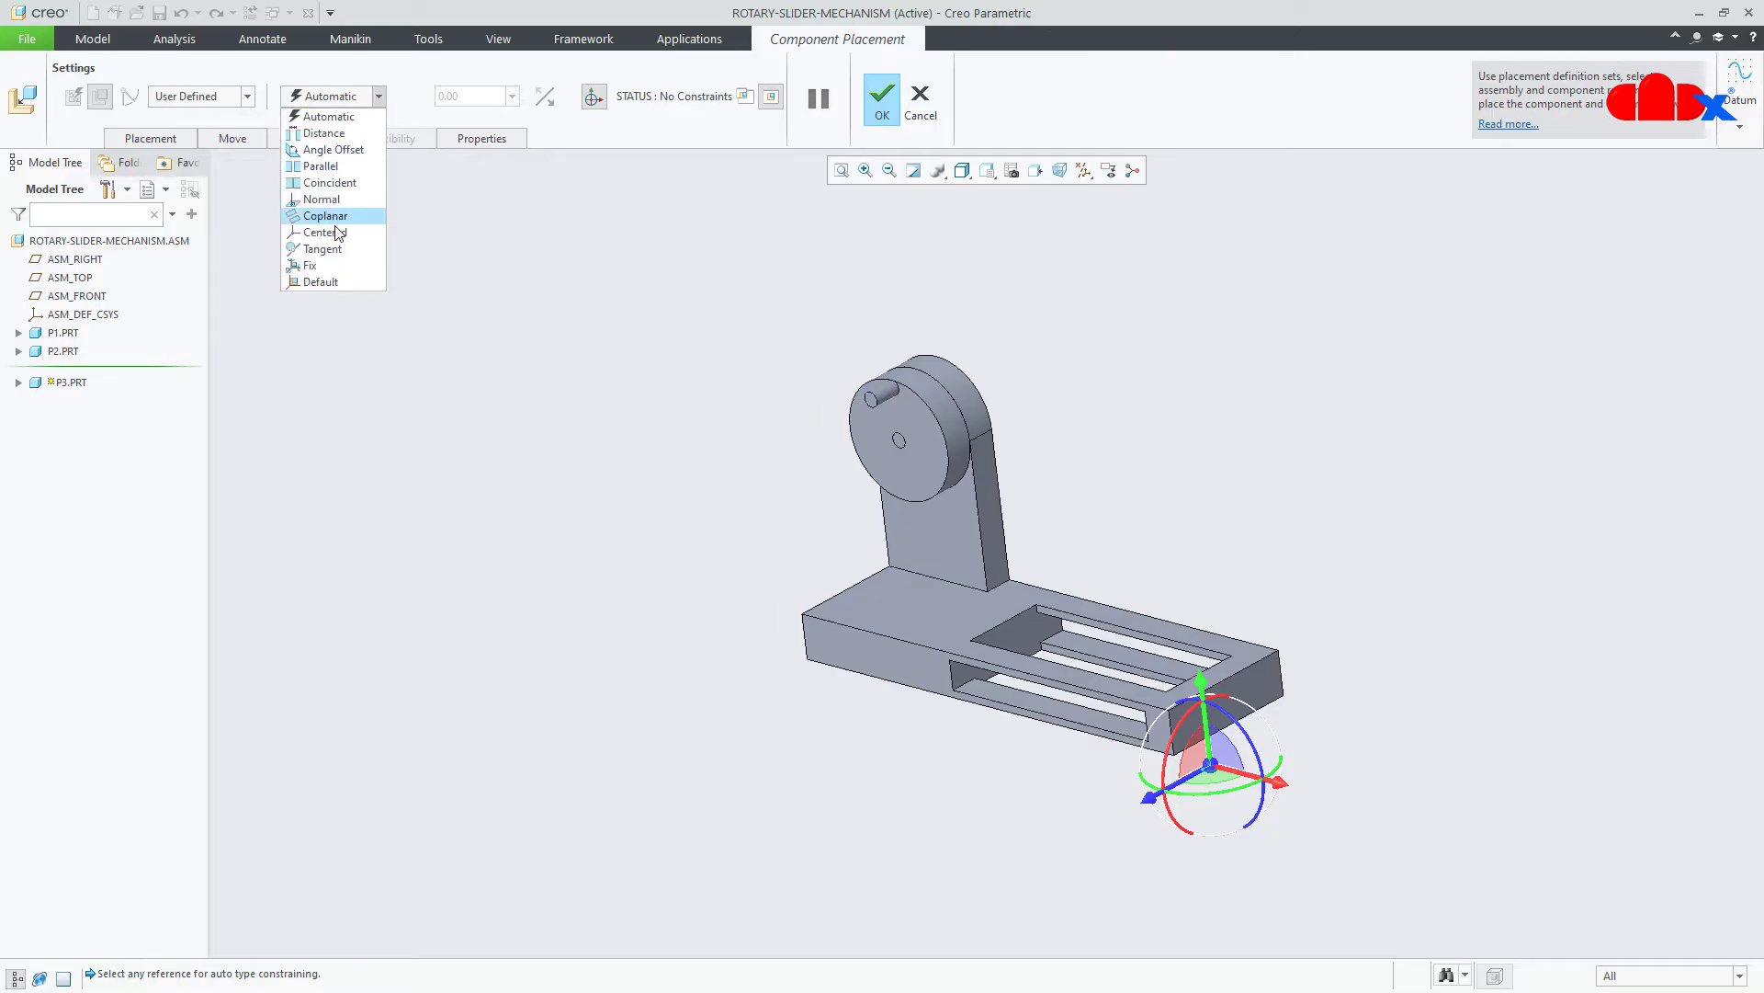
pyautogui.click(338, 280)
pyautogui.click(891, 101)
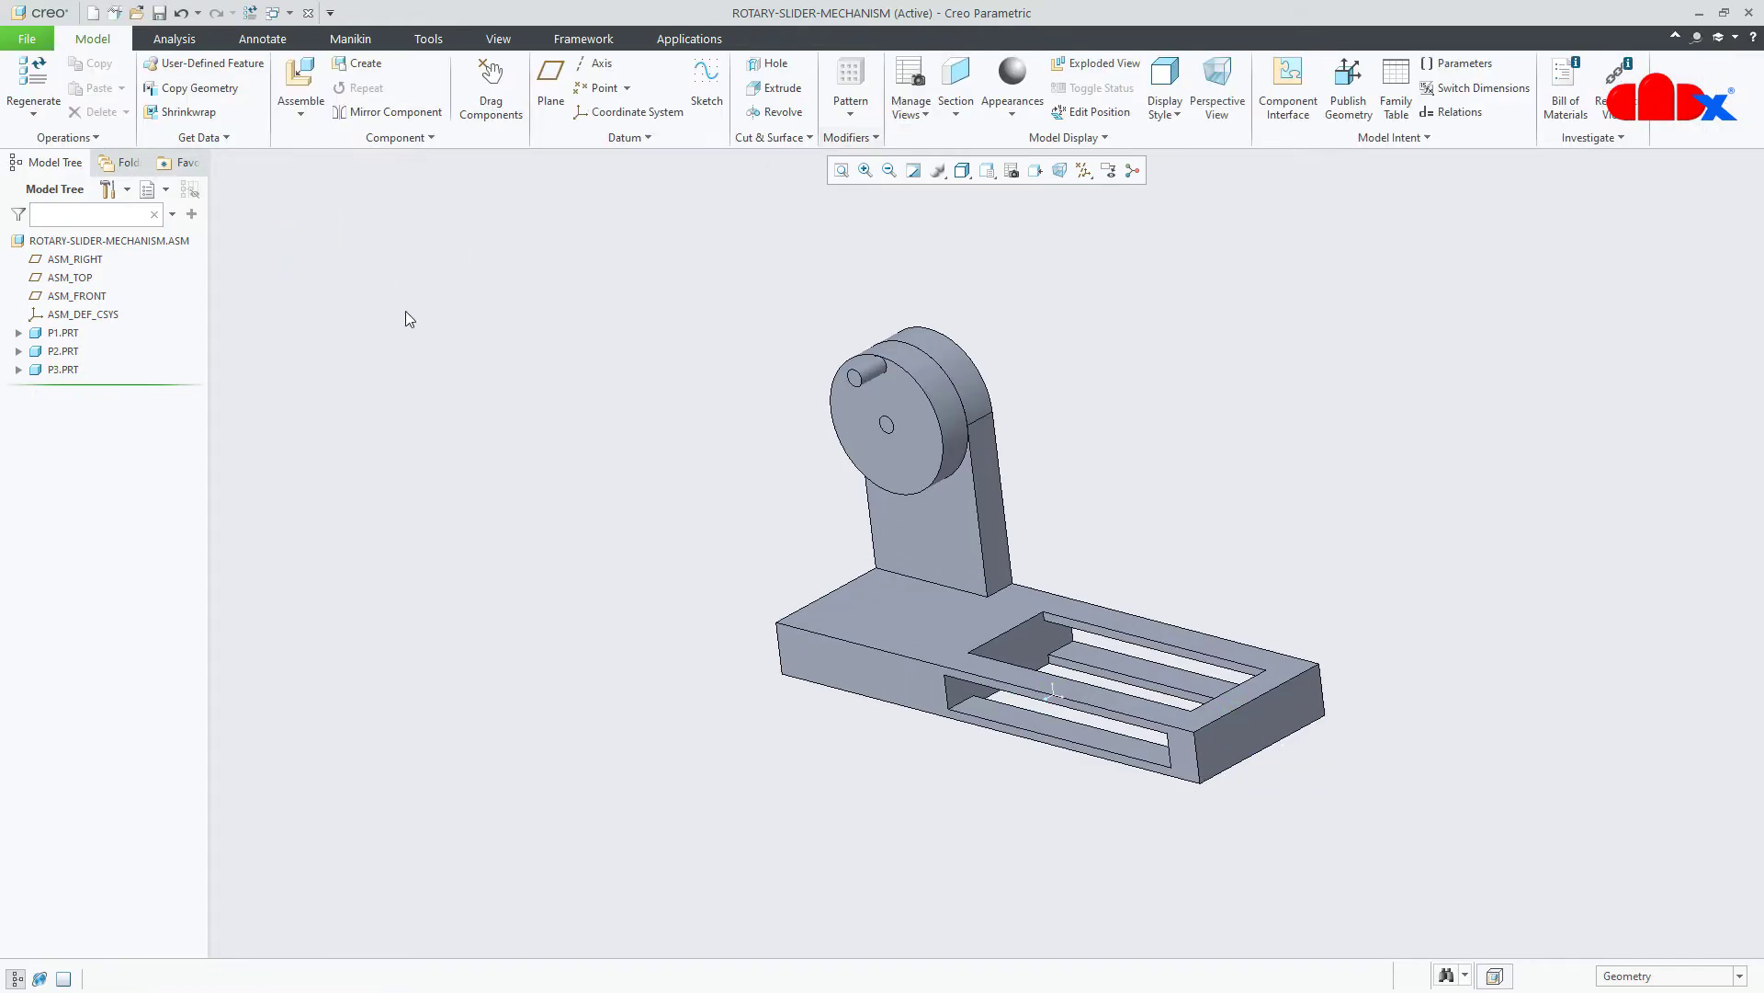
# Activate P3 and start an Extrude sketch on its FRONT datum plane, viewed square to the sketch plane.
pyautogui.click(33, 372)
pyautogui.click(43, 283)
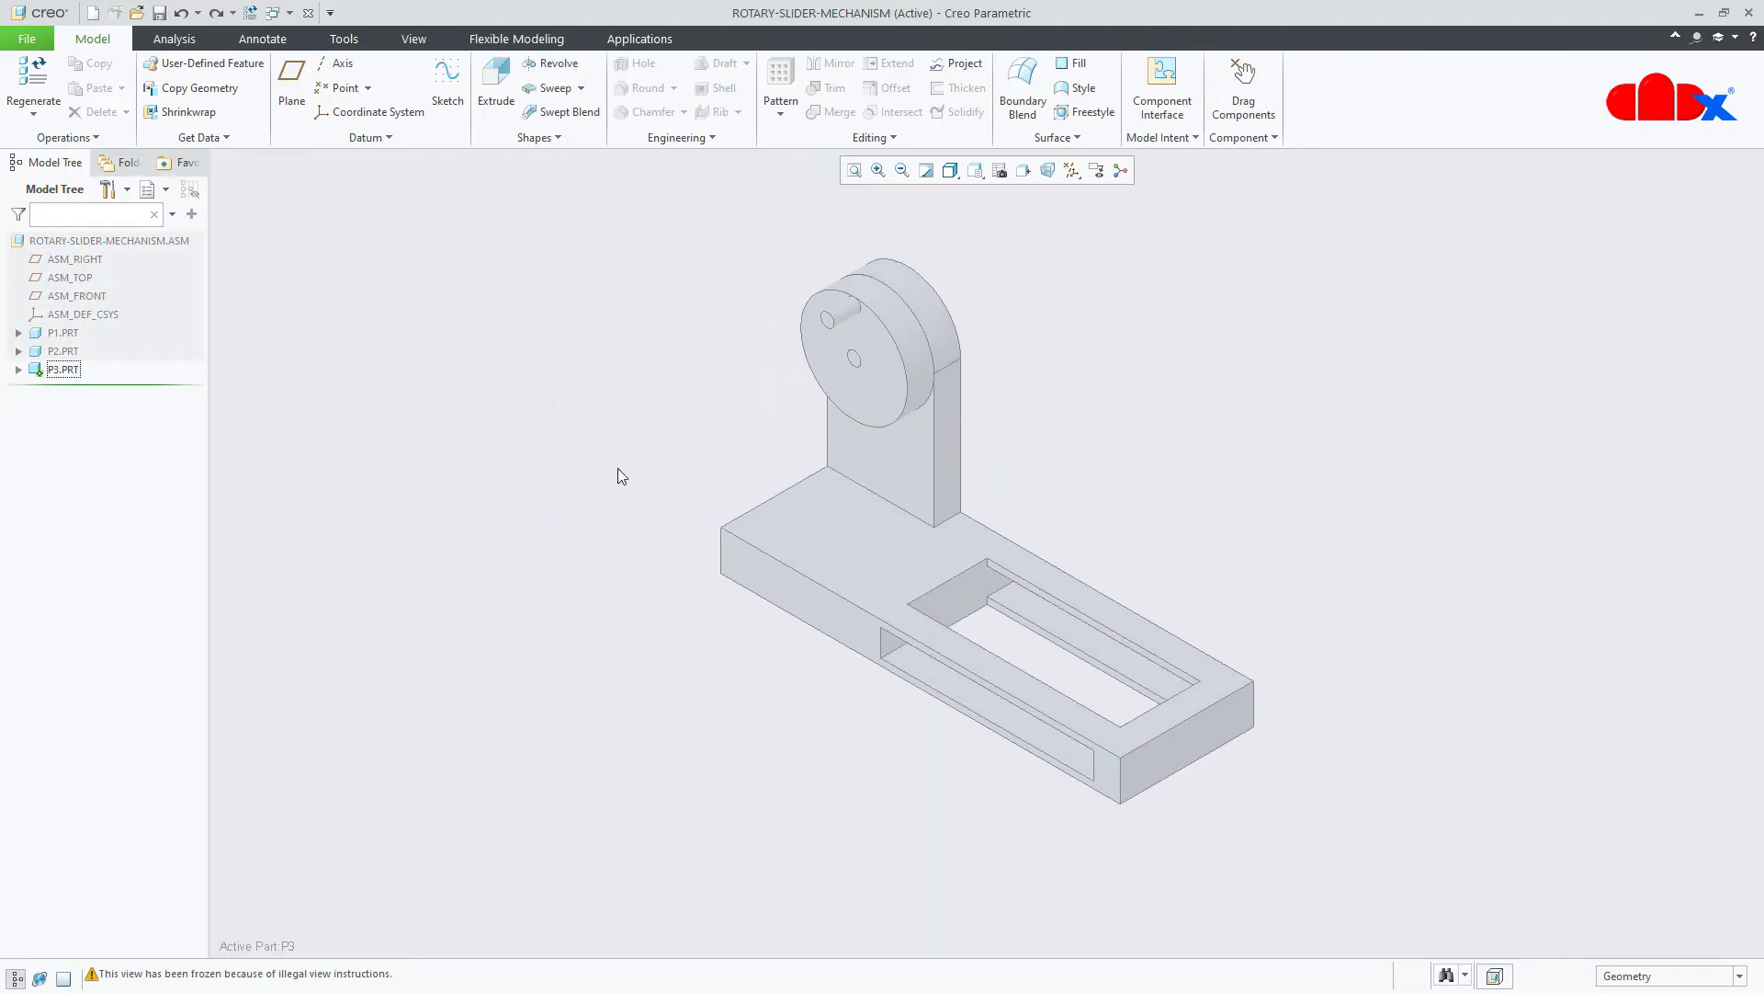
pyautogui.click(503, 103)
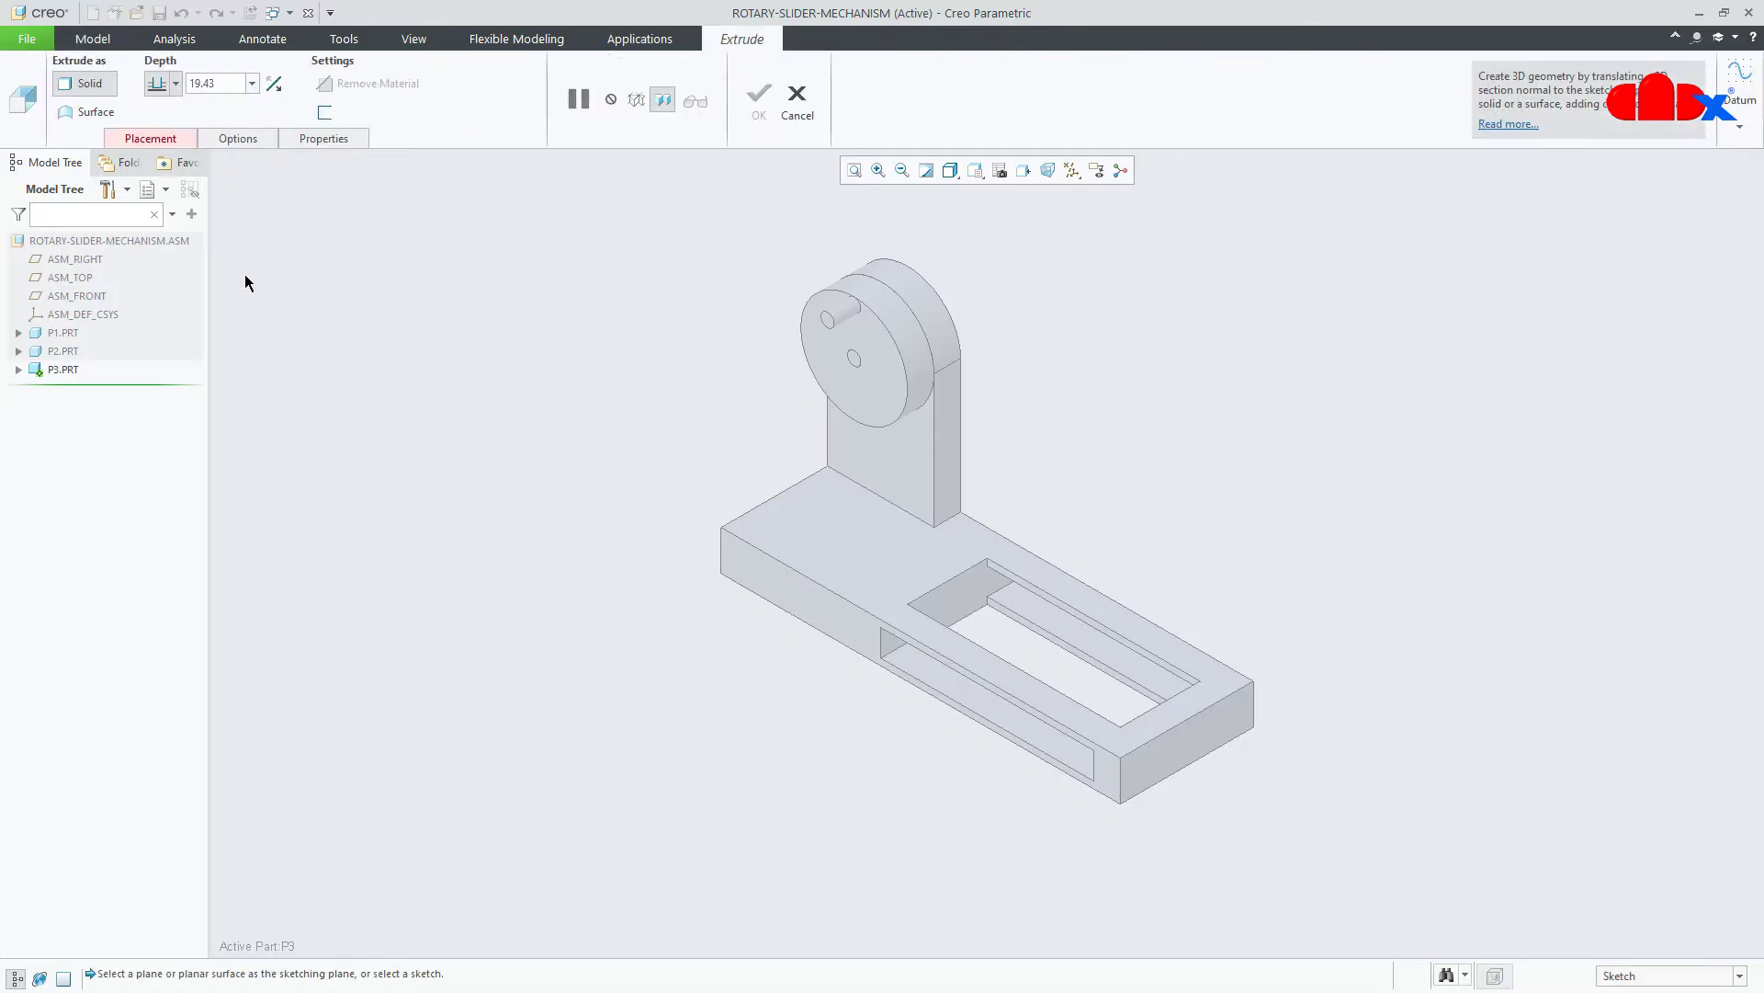
pyautogui.click(19, 370)
pyautogui.click(83, 443)
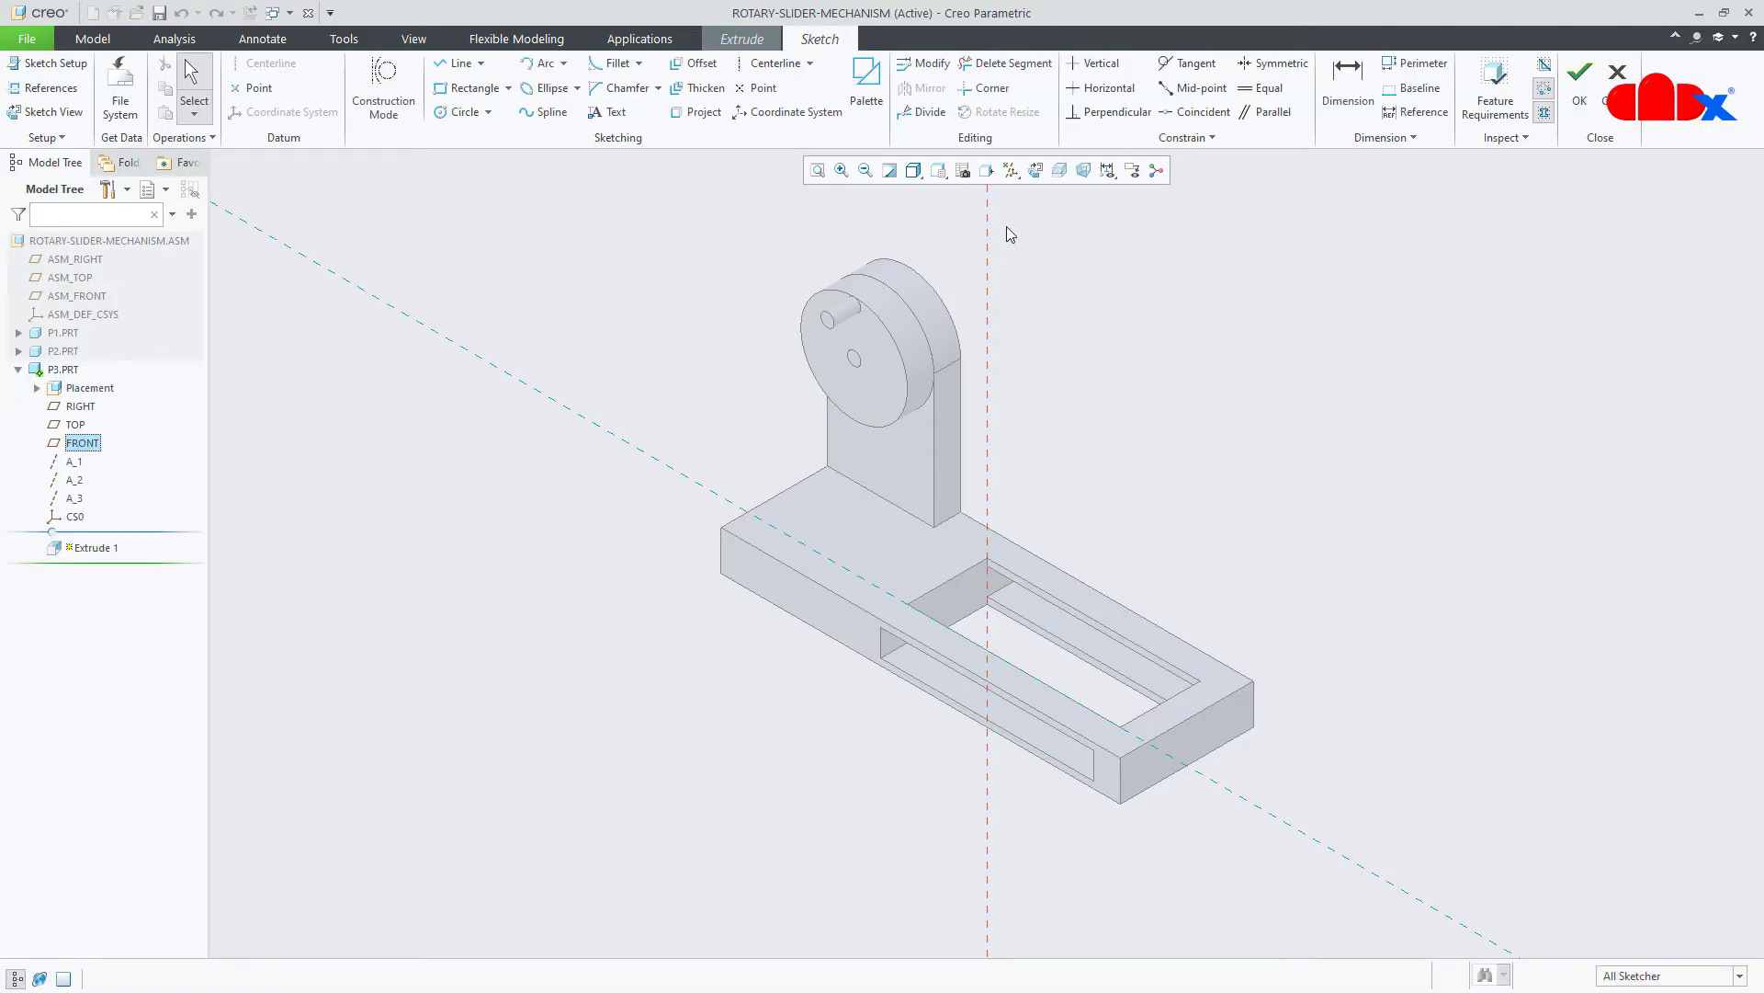
pyautogui.click(1036, 171)
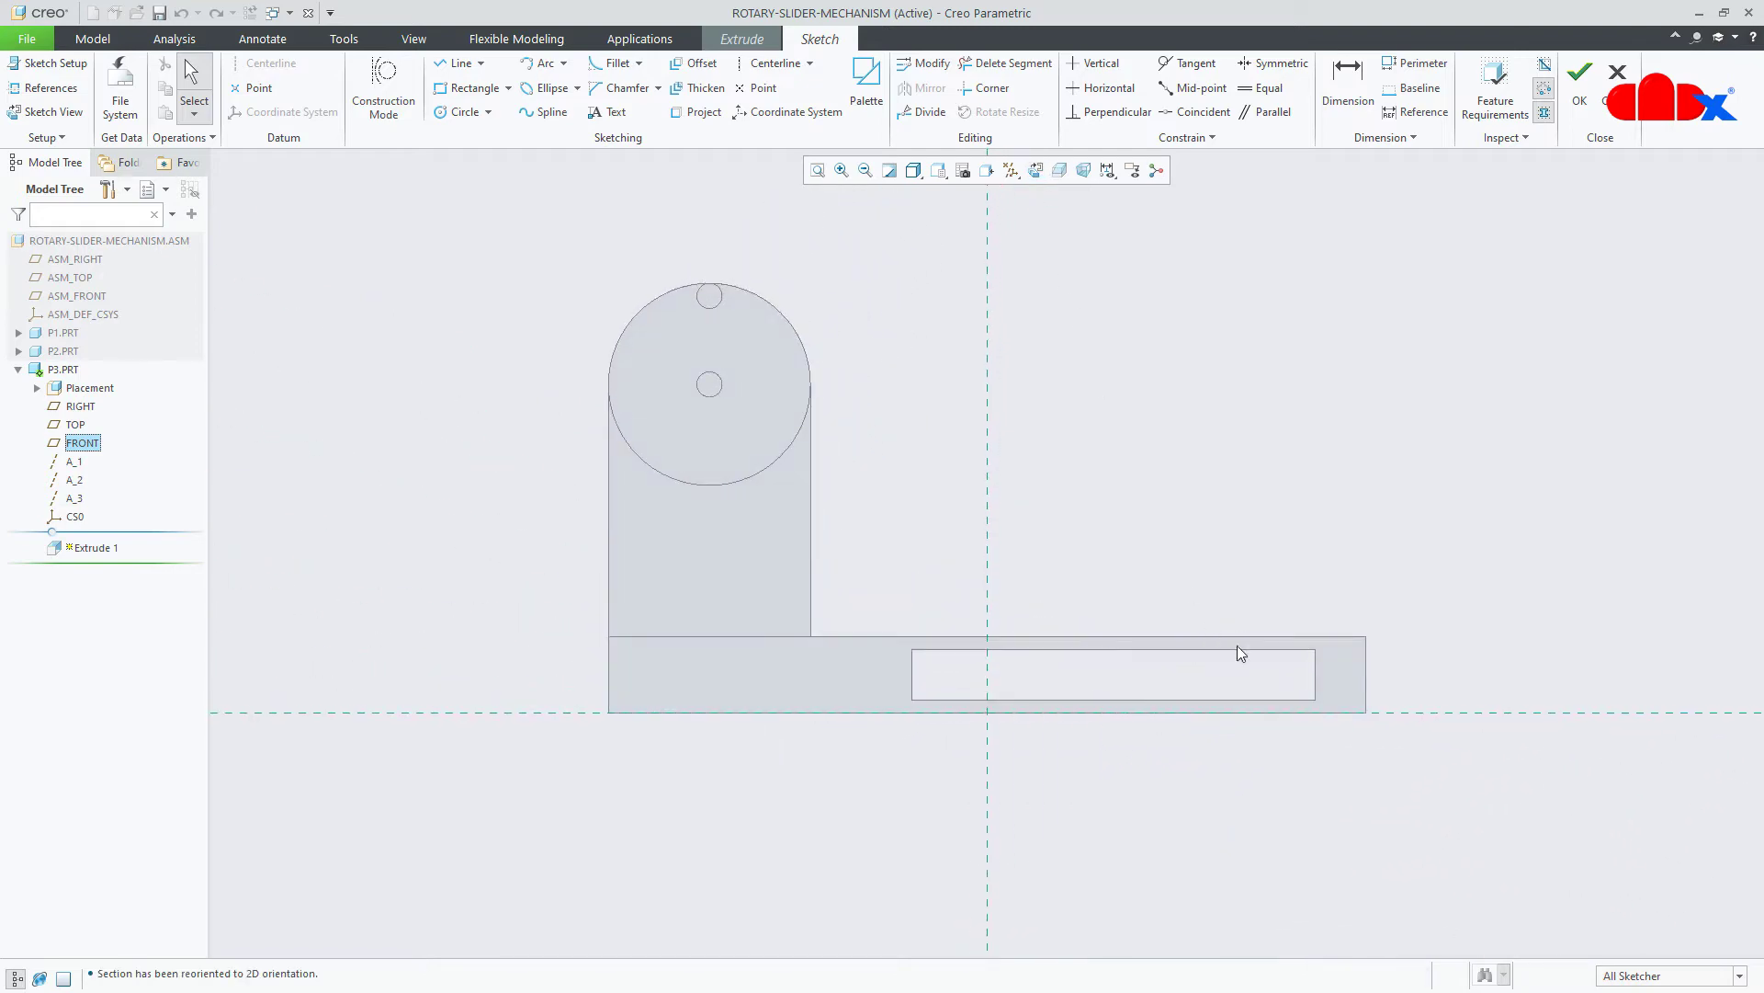
# Add the upper and lower edges of the base's side slot and its end edge away from the support as sketch references.
pyautogui.scroll(4, 1366, 717)
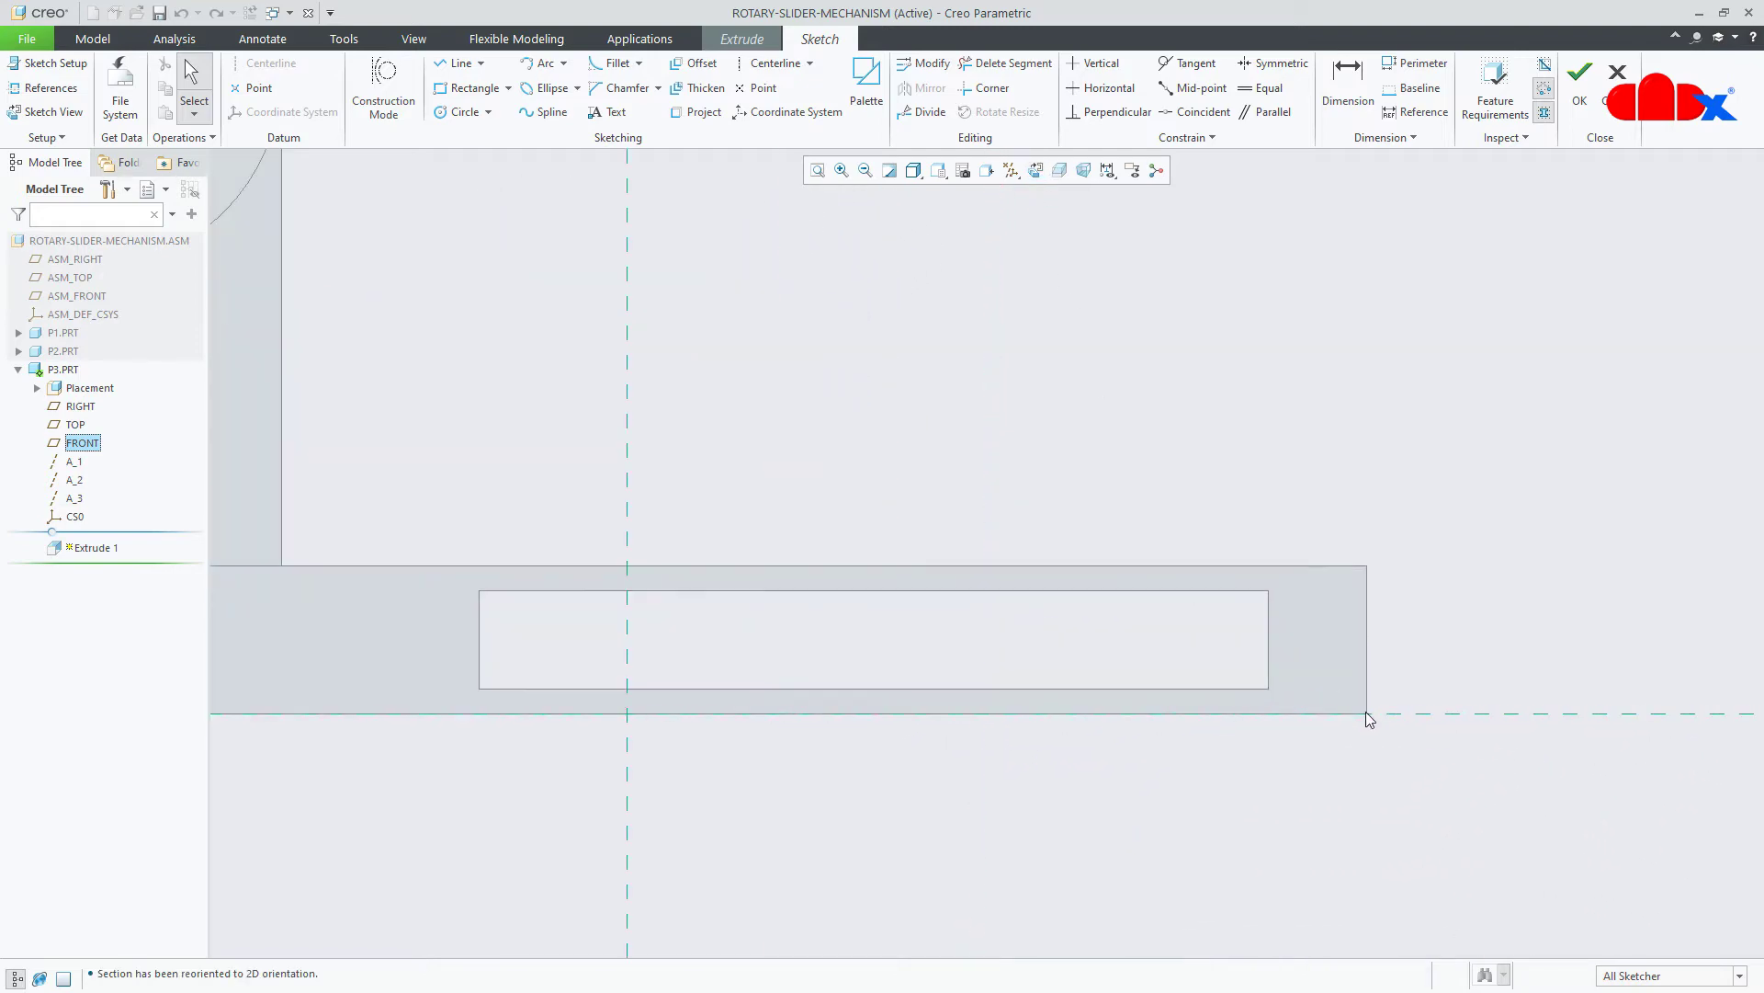
pyautogui.click(51, 88)
pyautogui.click(931, 593)
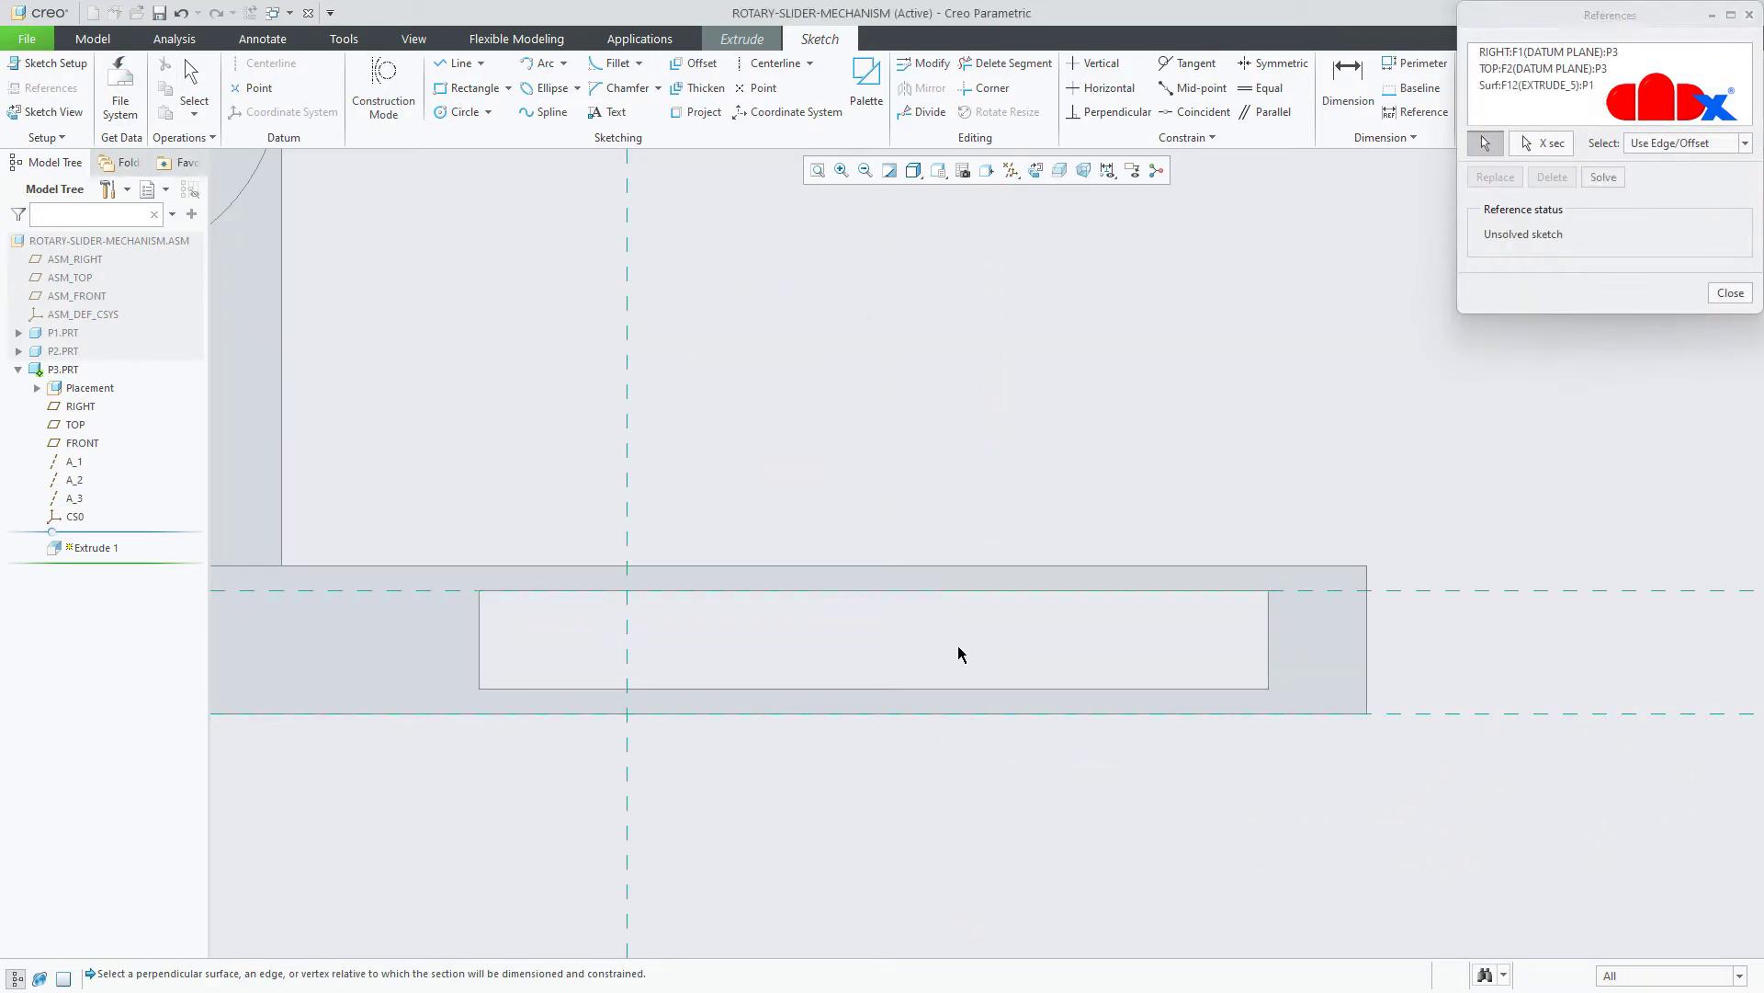
pyautogui.click(988, 689)
pyautogui.click(1270, 652)
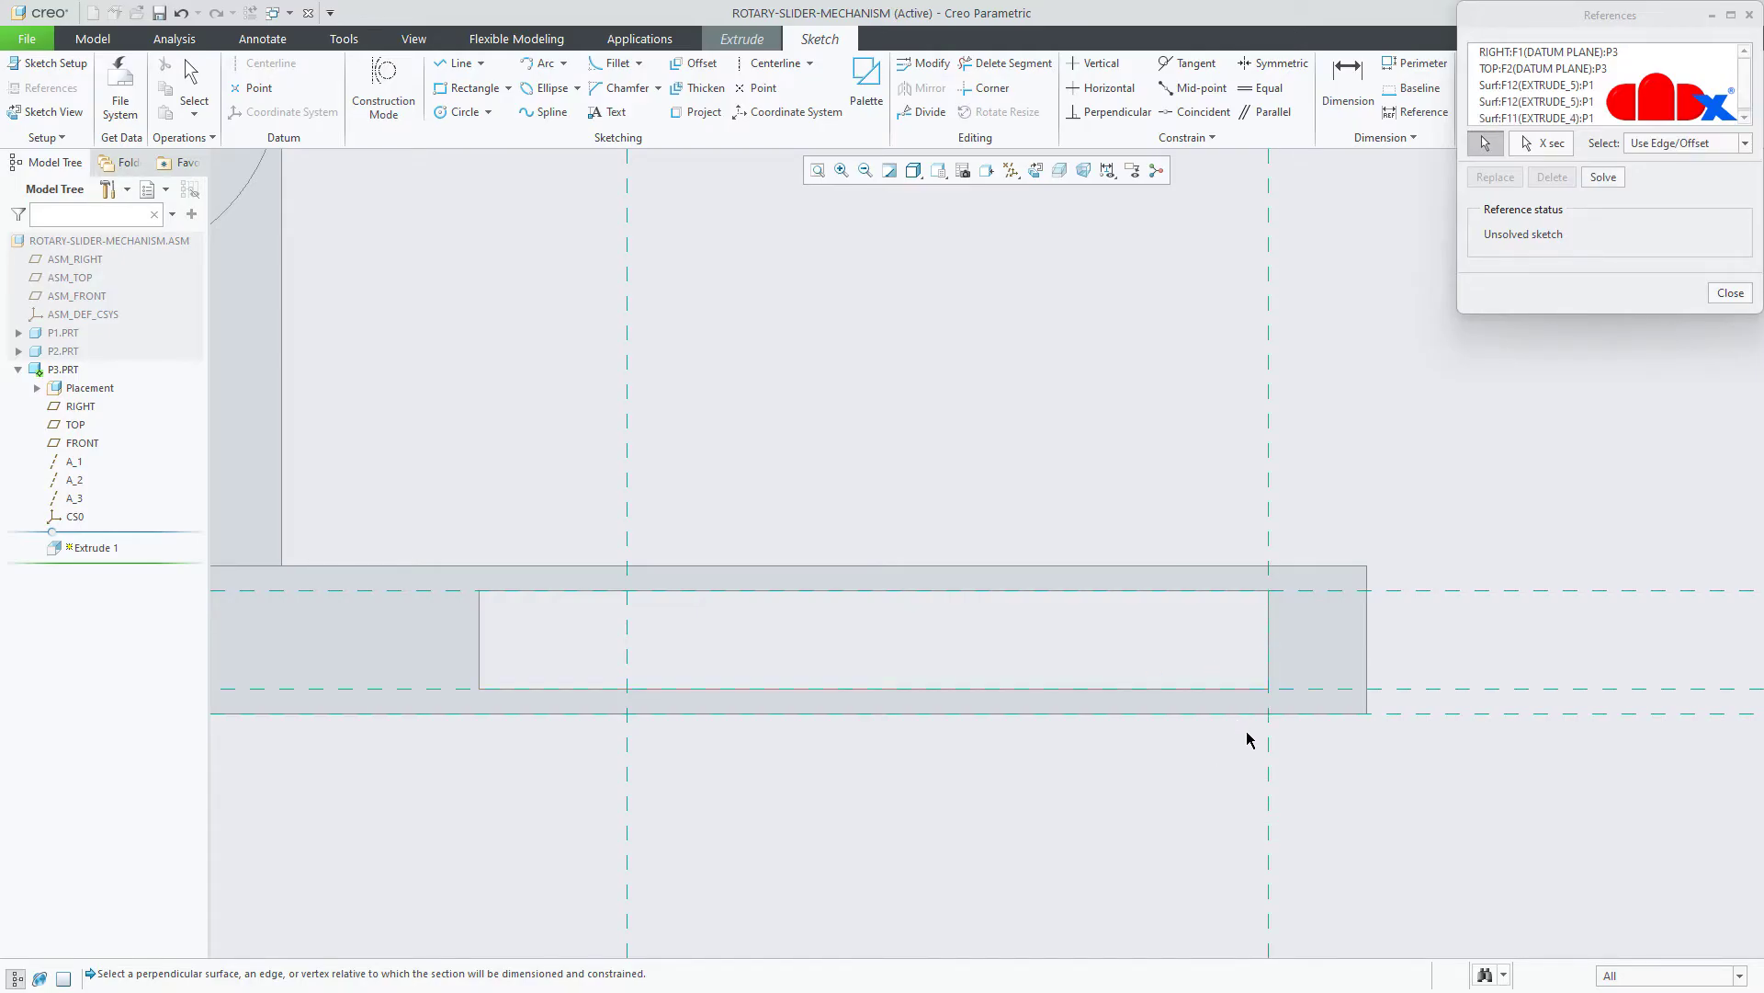
pyautogui.moveTo(1245, 736); pyautogui.dragTo(1245, 728, button='middle')
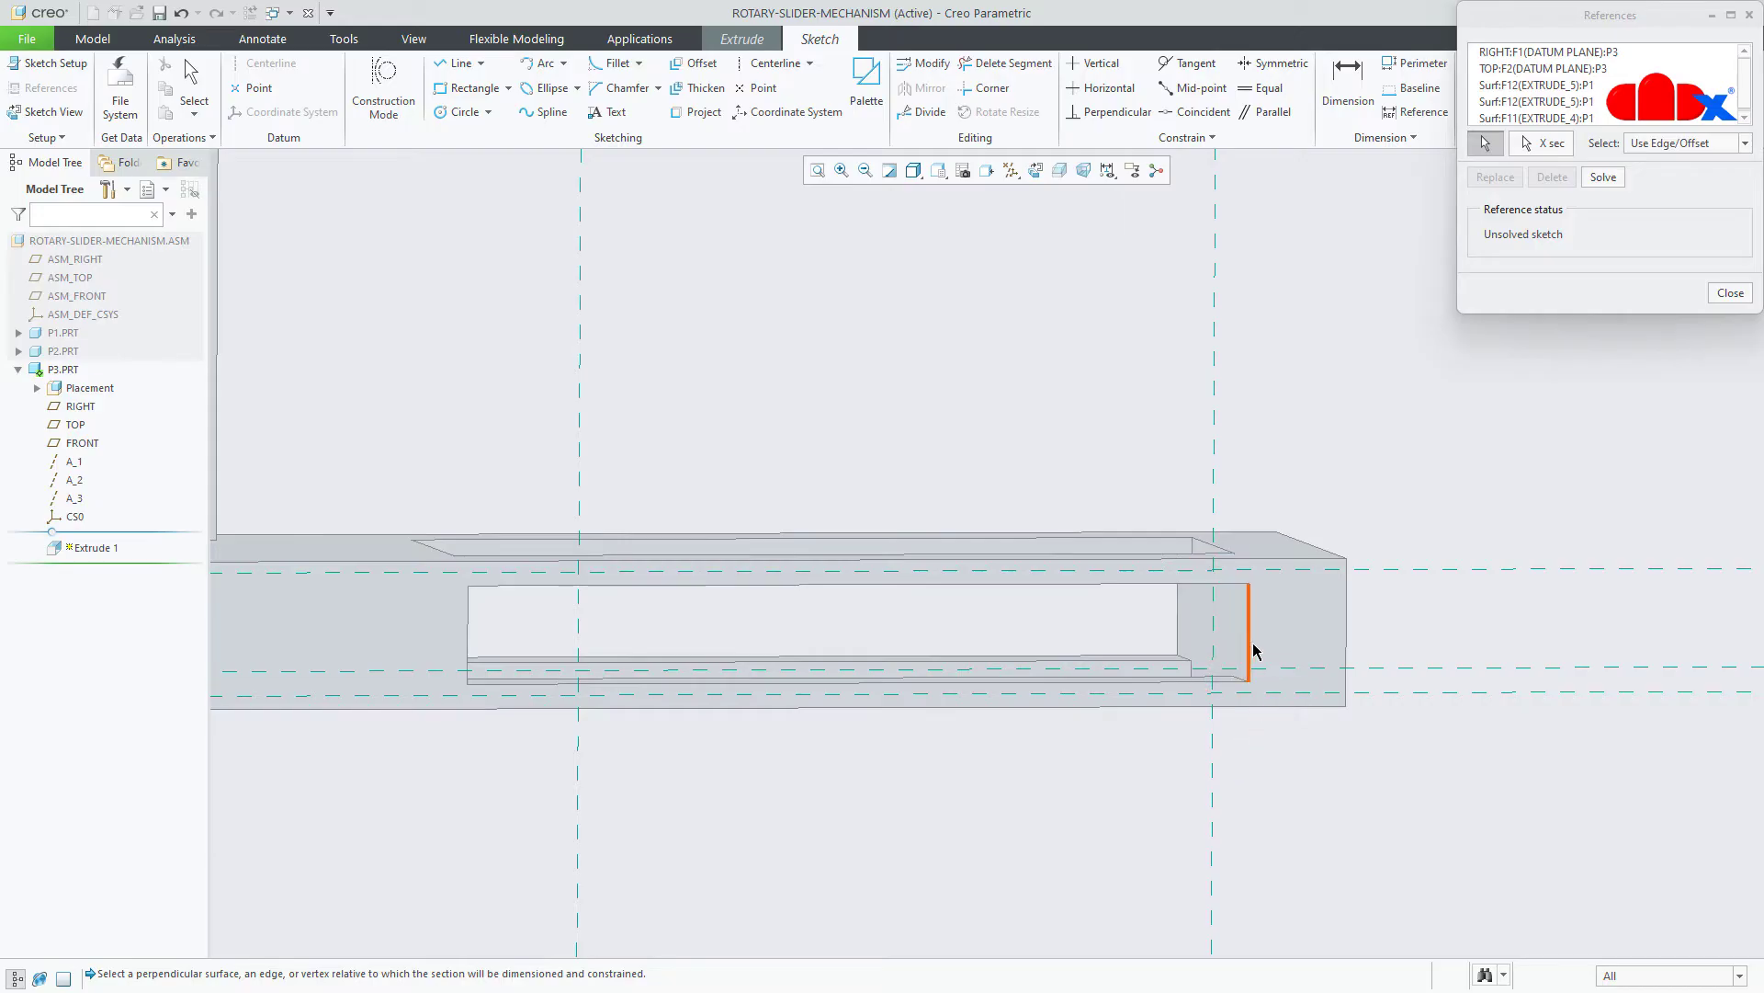
# Draw a horizontal centerline through the midpoint of the side slot's end edge.
pyautogui.rightClick(1326, 806)
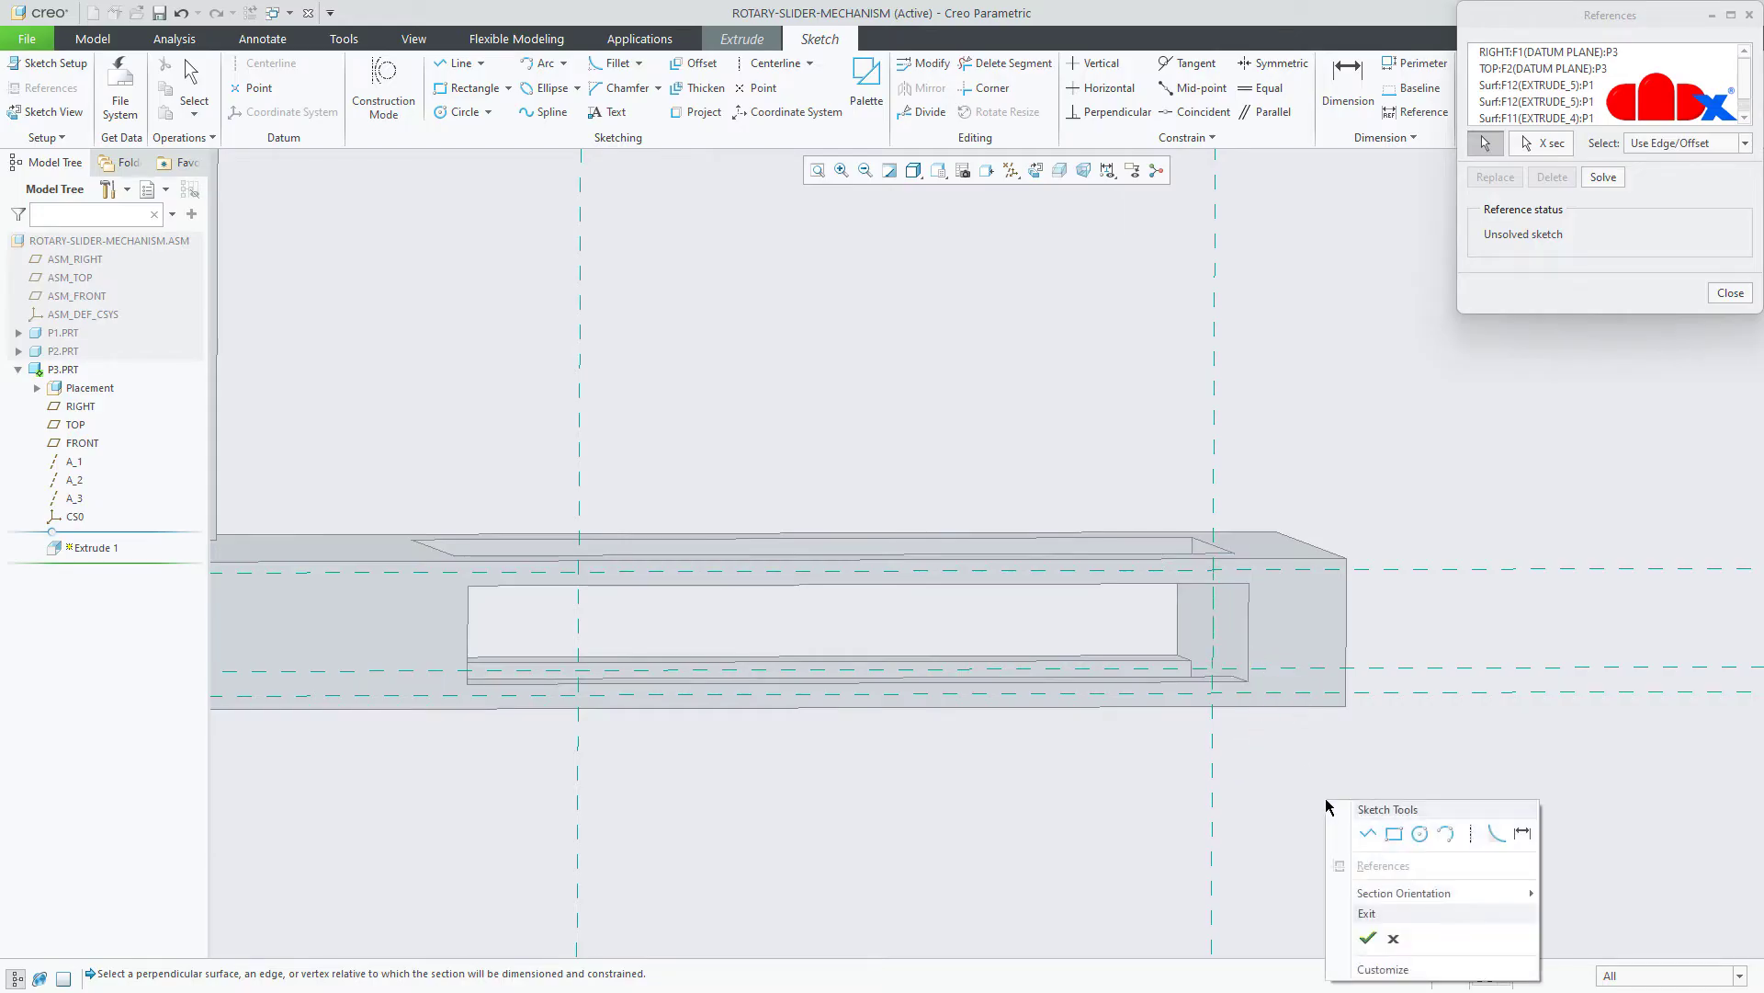
pyautogui.click(1470, 834)
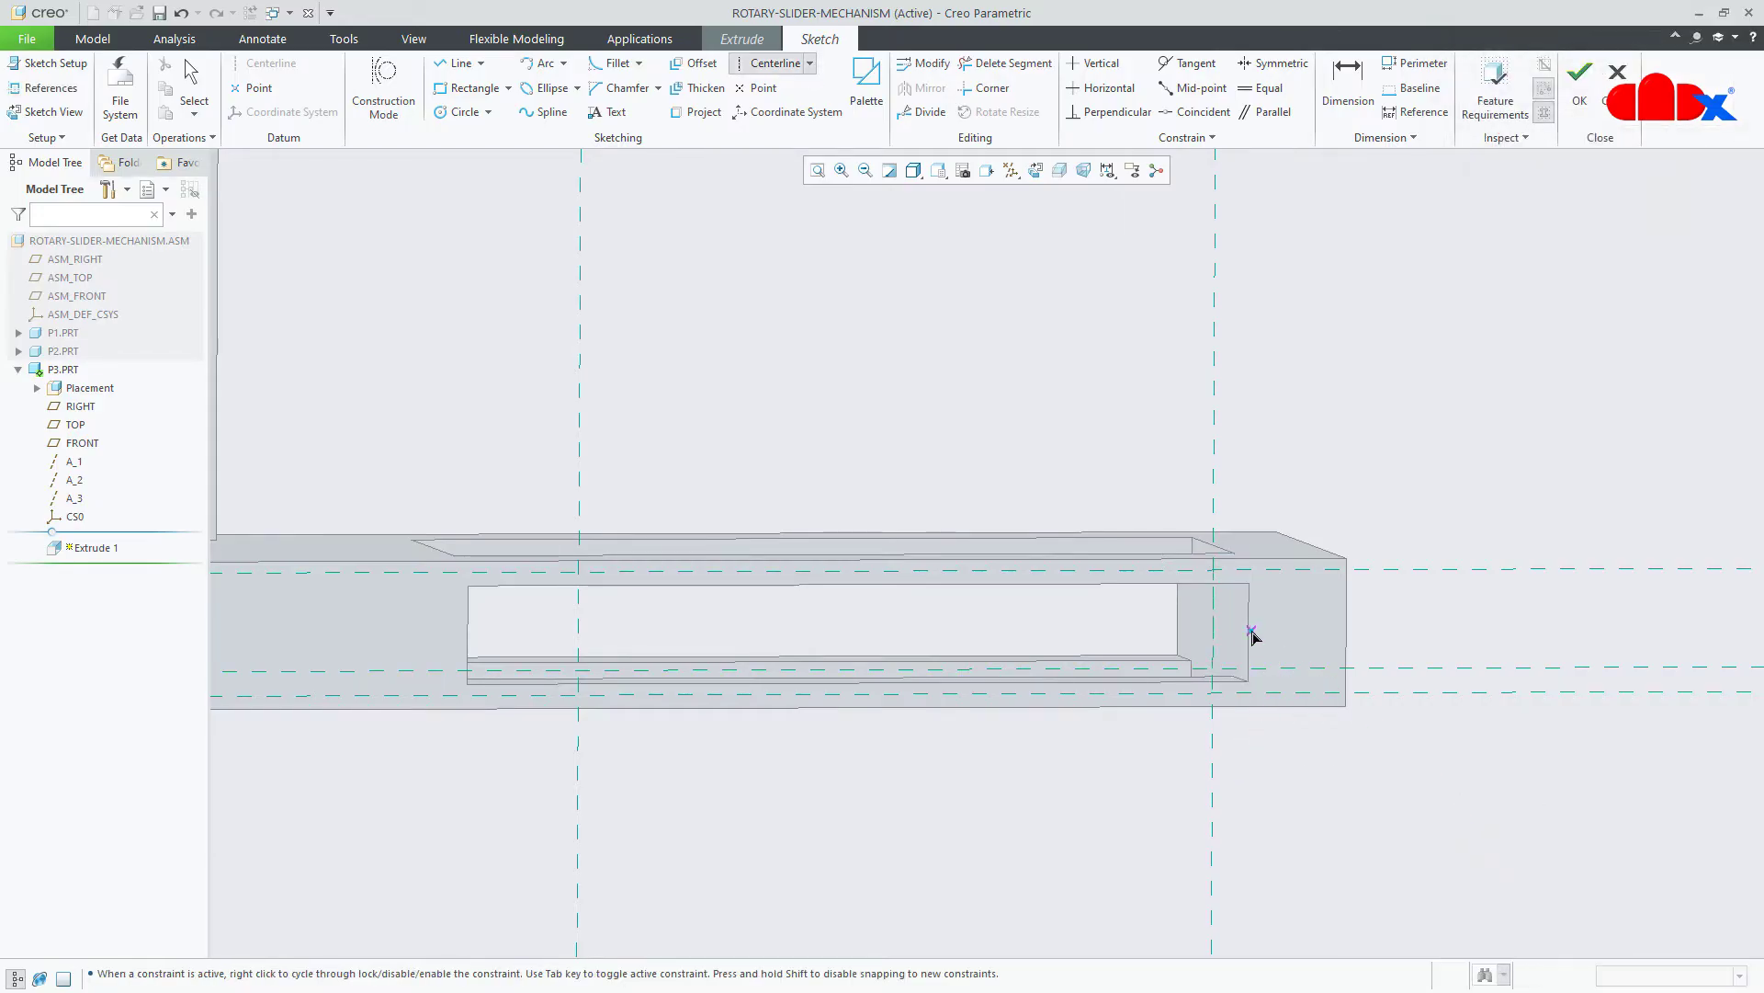
pyautogui.click(1213, 619)
pyautogui.click(997, 639)
pyautogui.middleClick(1025, 801)
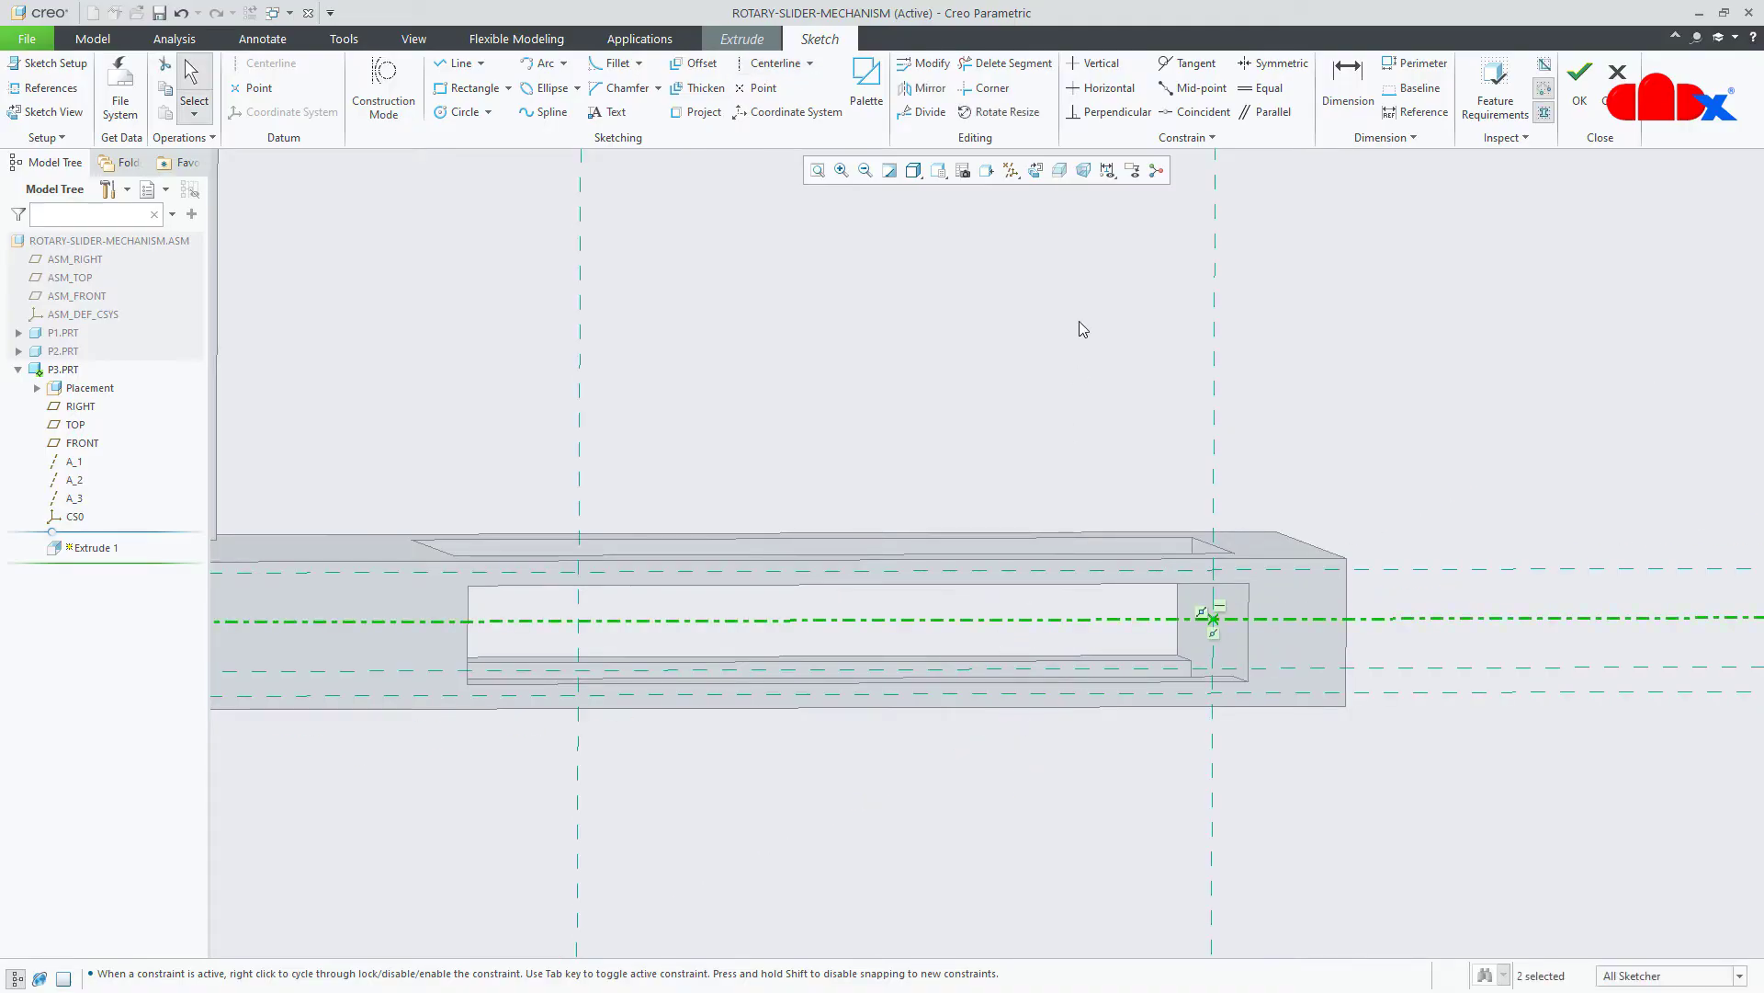
# Draw a circle of about 4.95 mm diameter on the horizontal centerline, about 12 mm from the side slot's end edge.
pyautogui.click(1046, 173)
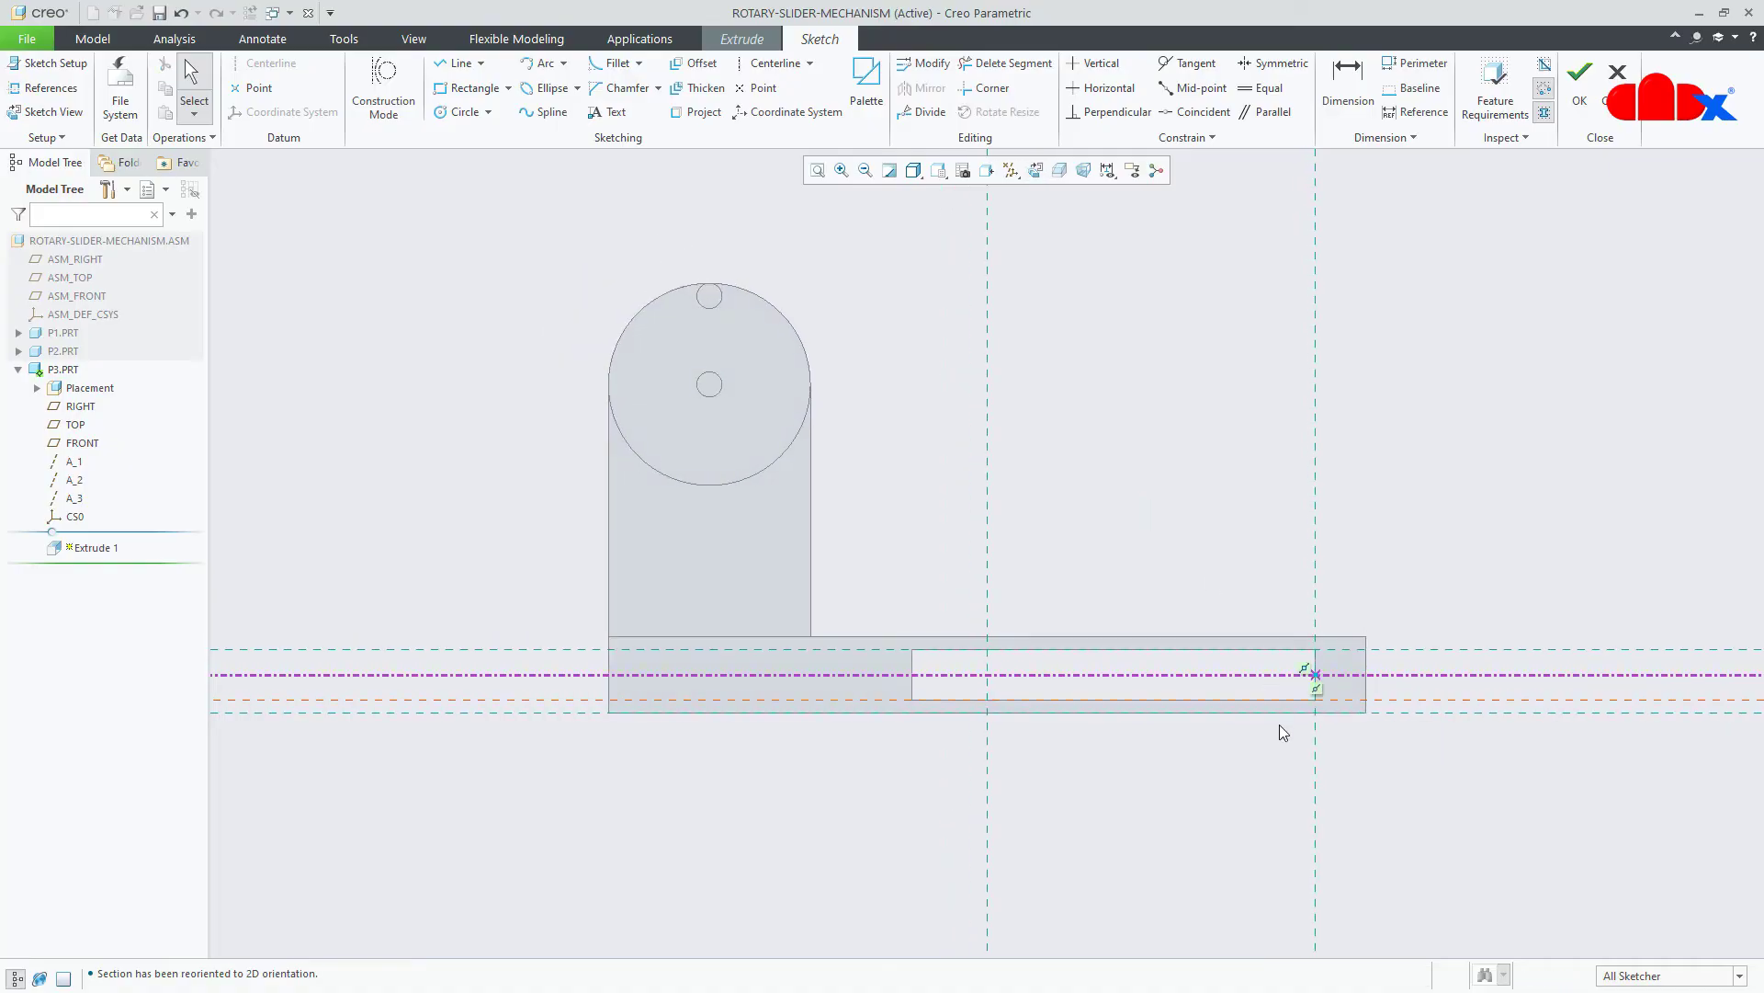
pyautogui.rightClick(1276, 735)
pyautogui.click(1371, 763)
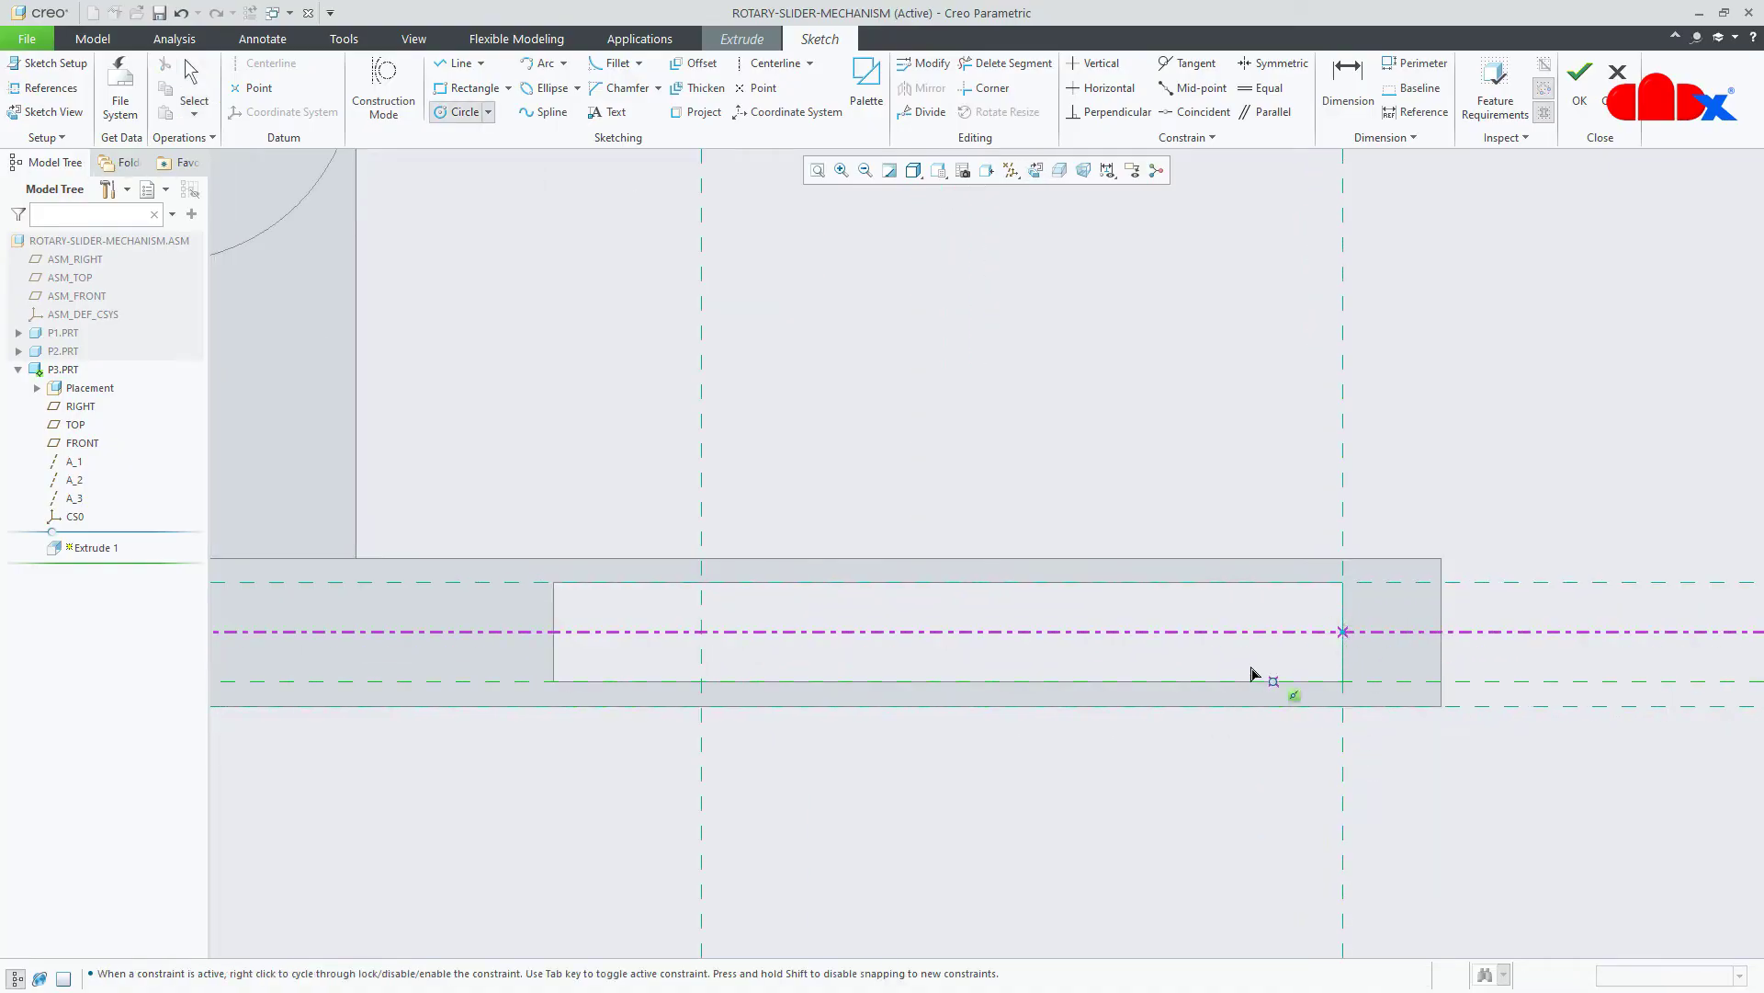
pyautogui.click(1225, 646)
pyautogui.click(1223, 658)
pyautogui.middleClick(1277, 762)
# Set the circle's distance from the slot's end edge to 15 mm and its diameter to 5 mm.
pyautogui.scroll(-3, 1350, 726)
pyautogui.doubleClick(1235, 578)
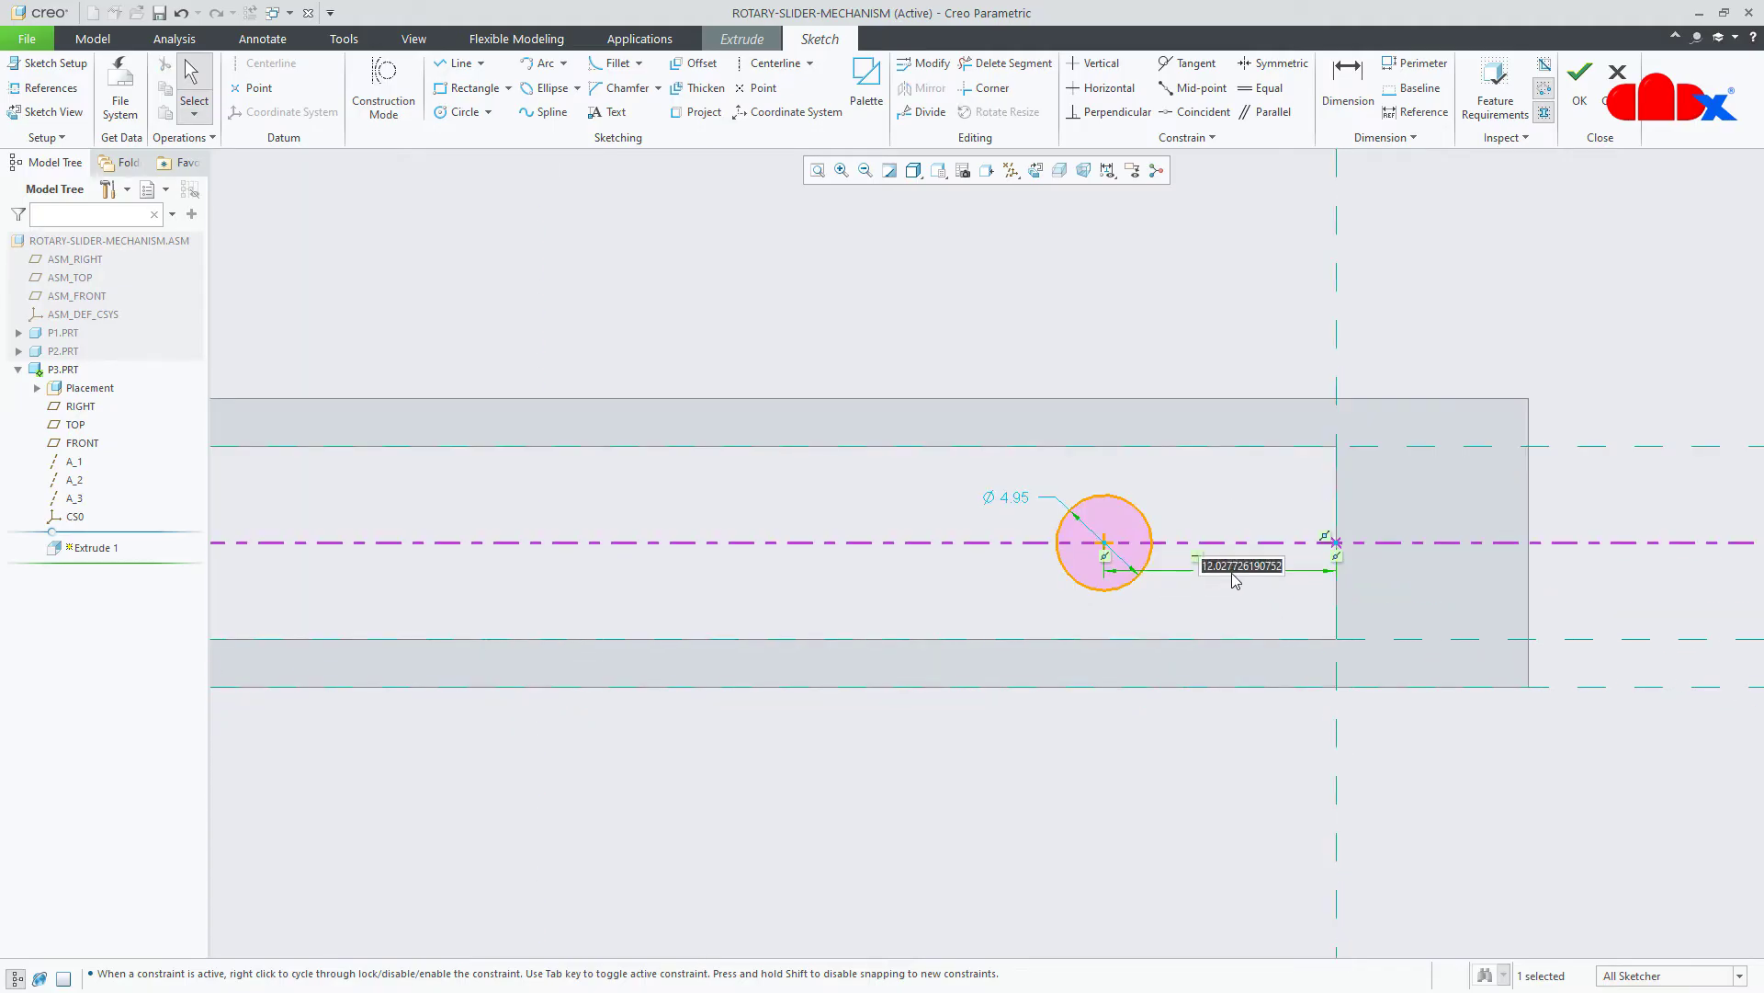
pyautogui.write('15')
pyautogui.press('Return')
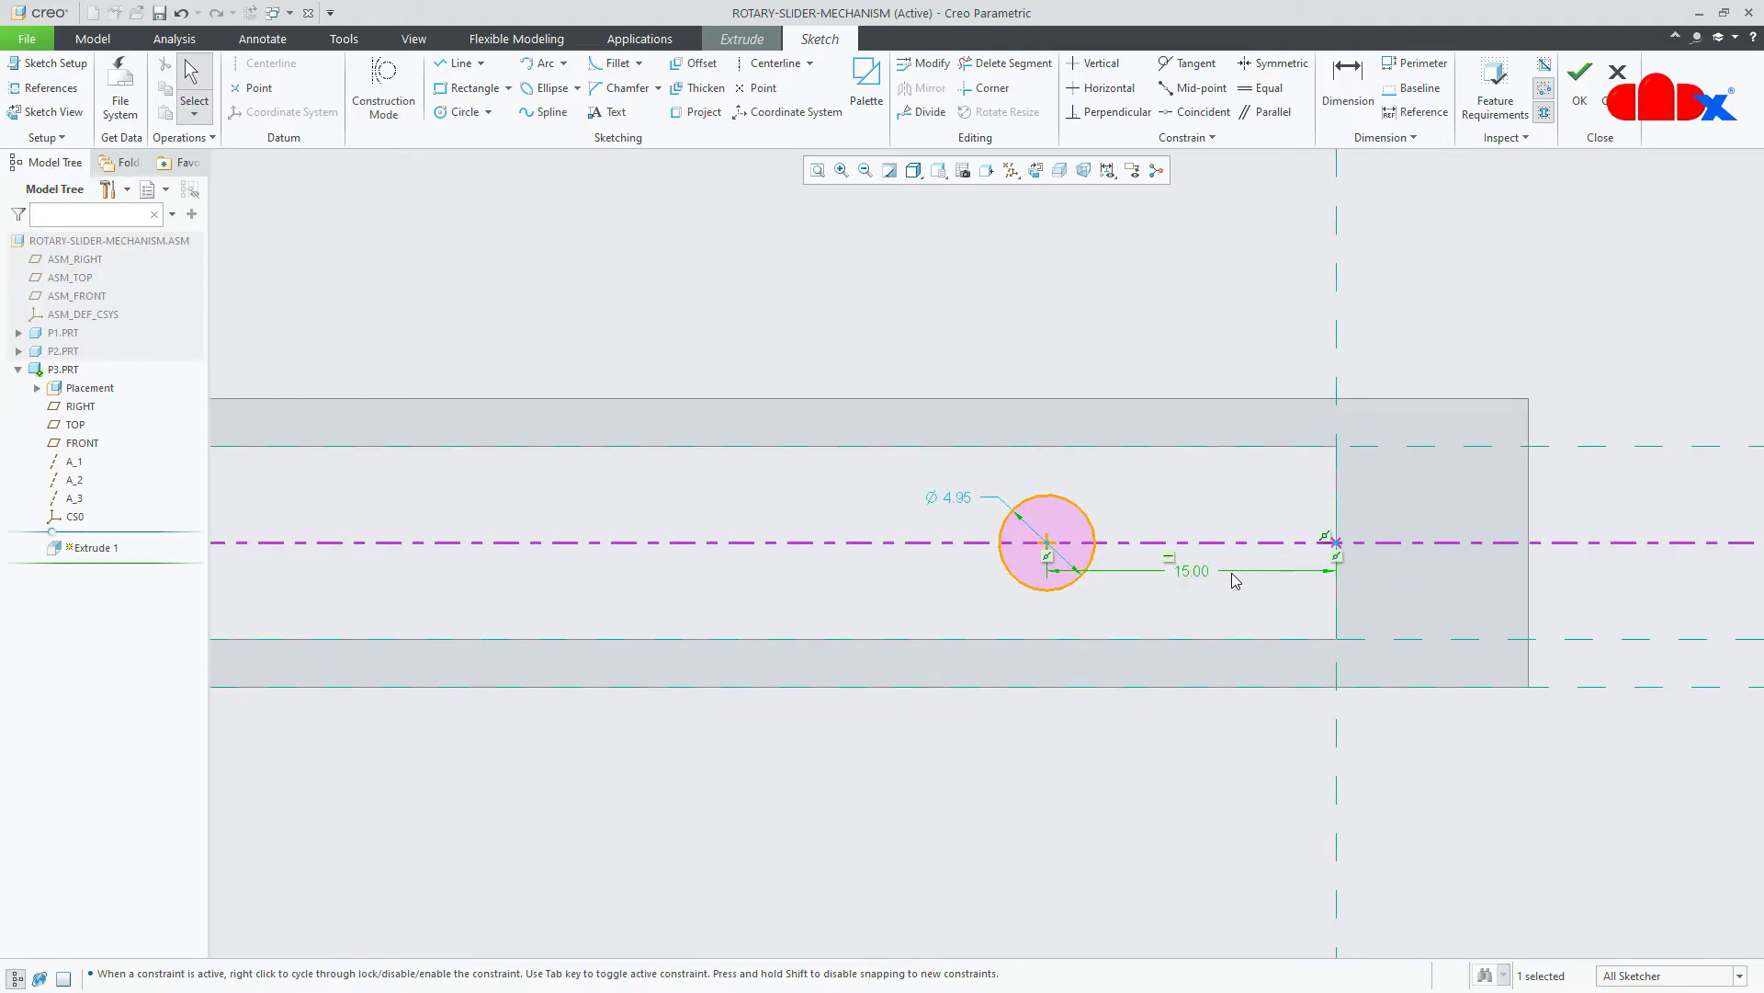
pyautogui.doubleClick(956, 499)
pyautogui.write('5')
pyautogui.press('Return')
# Finish the circle sketch and extrude it as a solid rod up to the base's inner side-wall face.
pyautogui.click(1579, 75)
pyautogui.scroll(3, 971, 497)
pyautogui.moveTo(1031, 551); pyautogui.dragTo(966, 627, button='middle')
pyautogui.scroll(-3, 1185, 514)
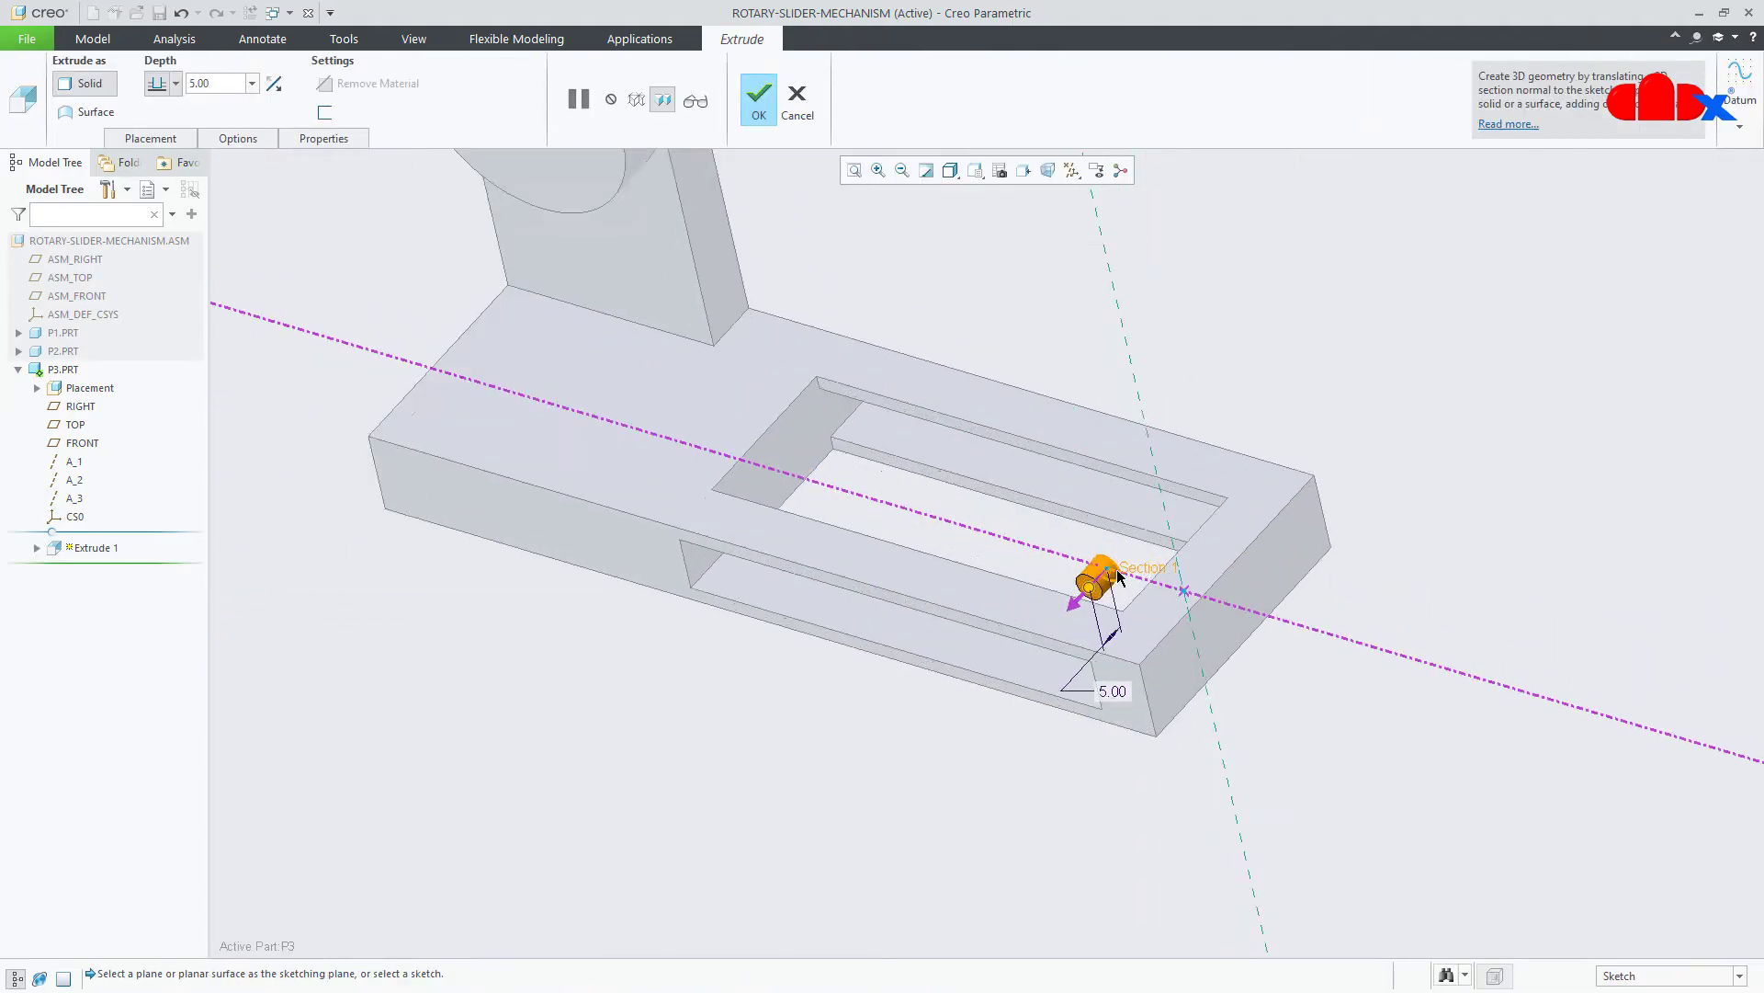
pyautogui.scroll(-3, 1118, 584)
pyautogui.click(175, 84)
pyautogui.click(160, 163)
pyautogui.scroll(-5, 996, 638)
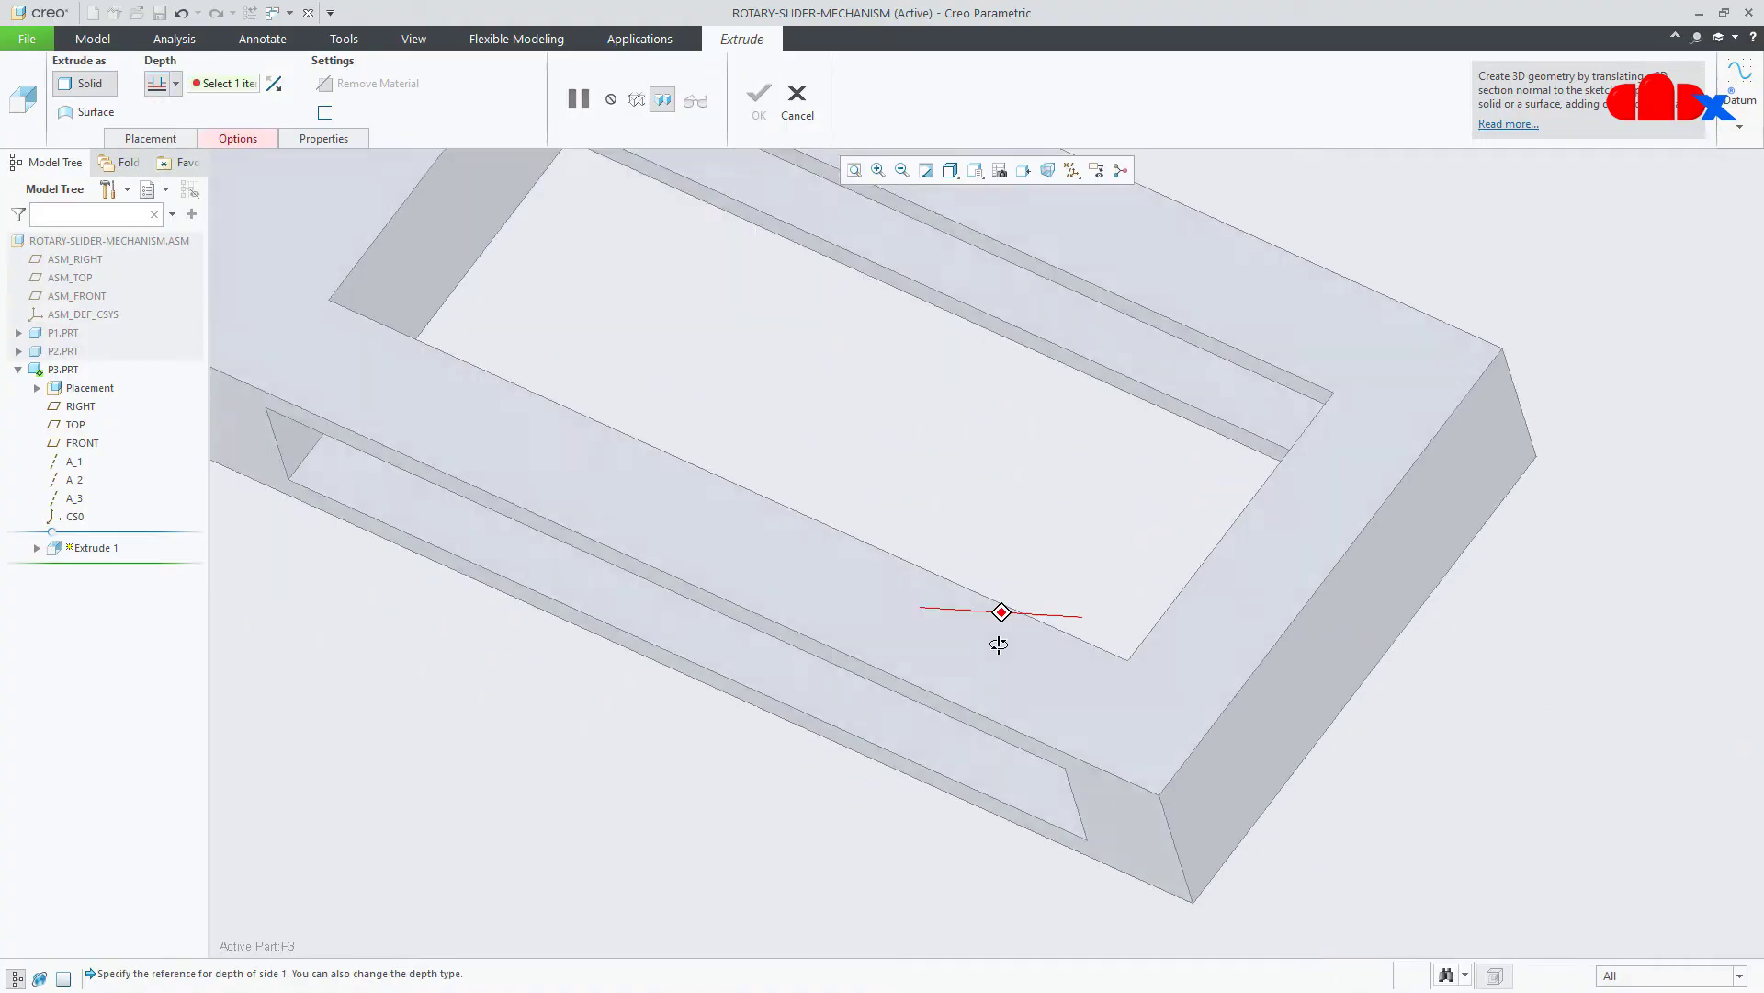
pyautogui.scroll(-1, 1020, 643)
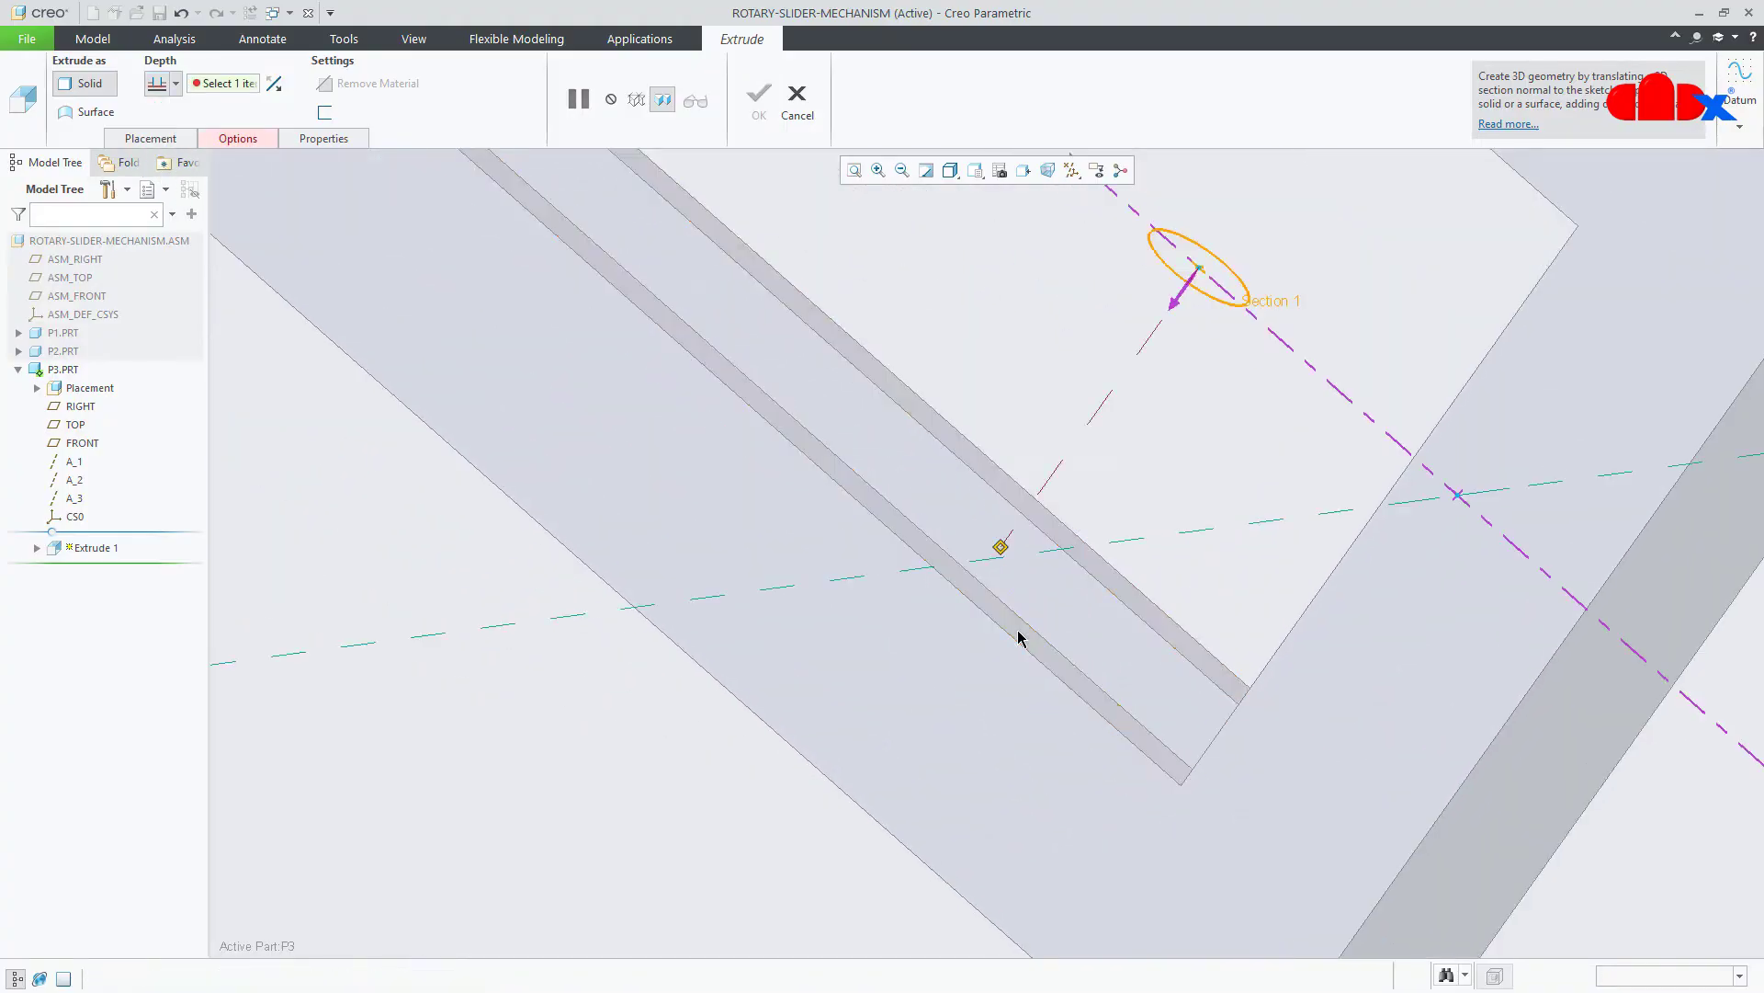
pyautogui.click(1020, 633)
pyautogui.scroll(2, 1005, 632)
pyautogui.hotkey('ctrl', 'd')
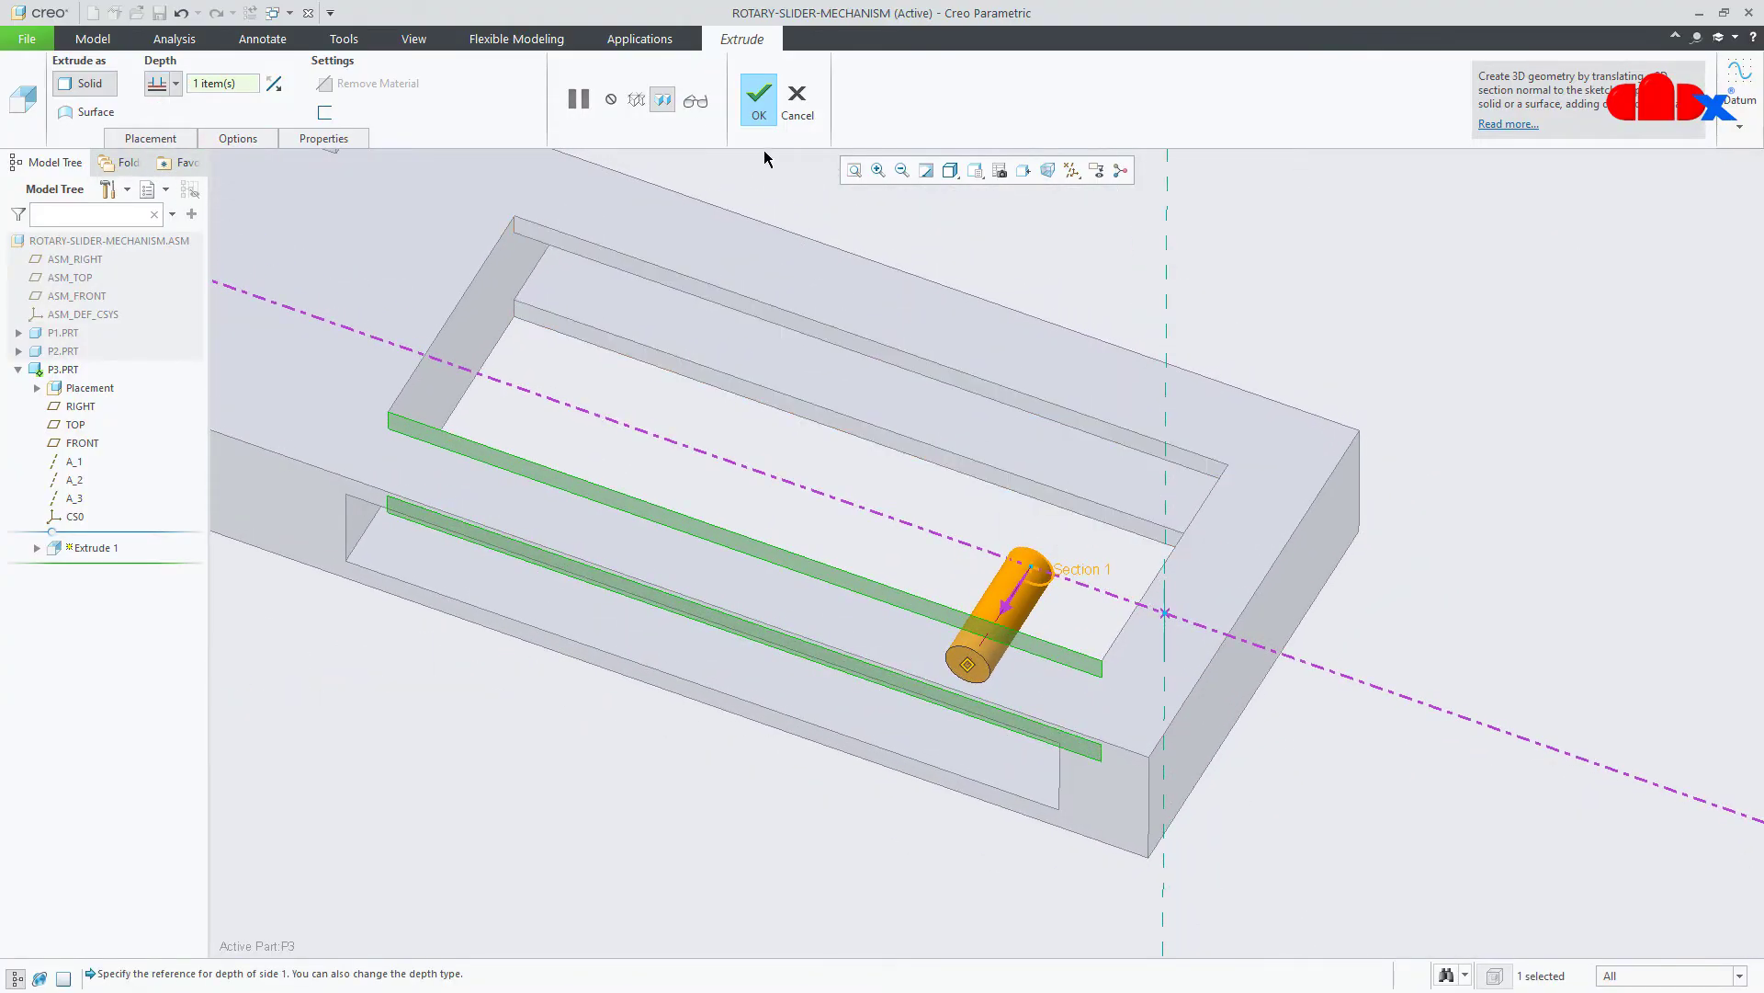
pyautogui.middleClick(1005, 611)
# Start a second Extrude sketch on the rod's end face, viewed square to the sketch plane.
pyautogui.moveTo(1005, 606); pyautogui.dragTo(1017, 563, button='middle')
pyautogui.click(1072, 352)
pyautogui.click(497, 81)
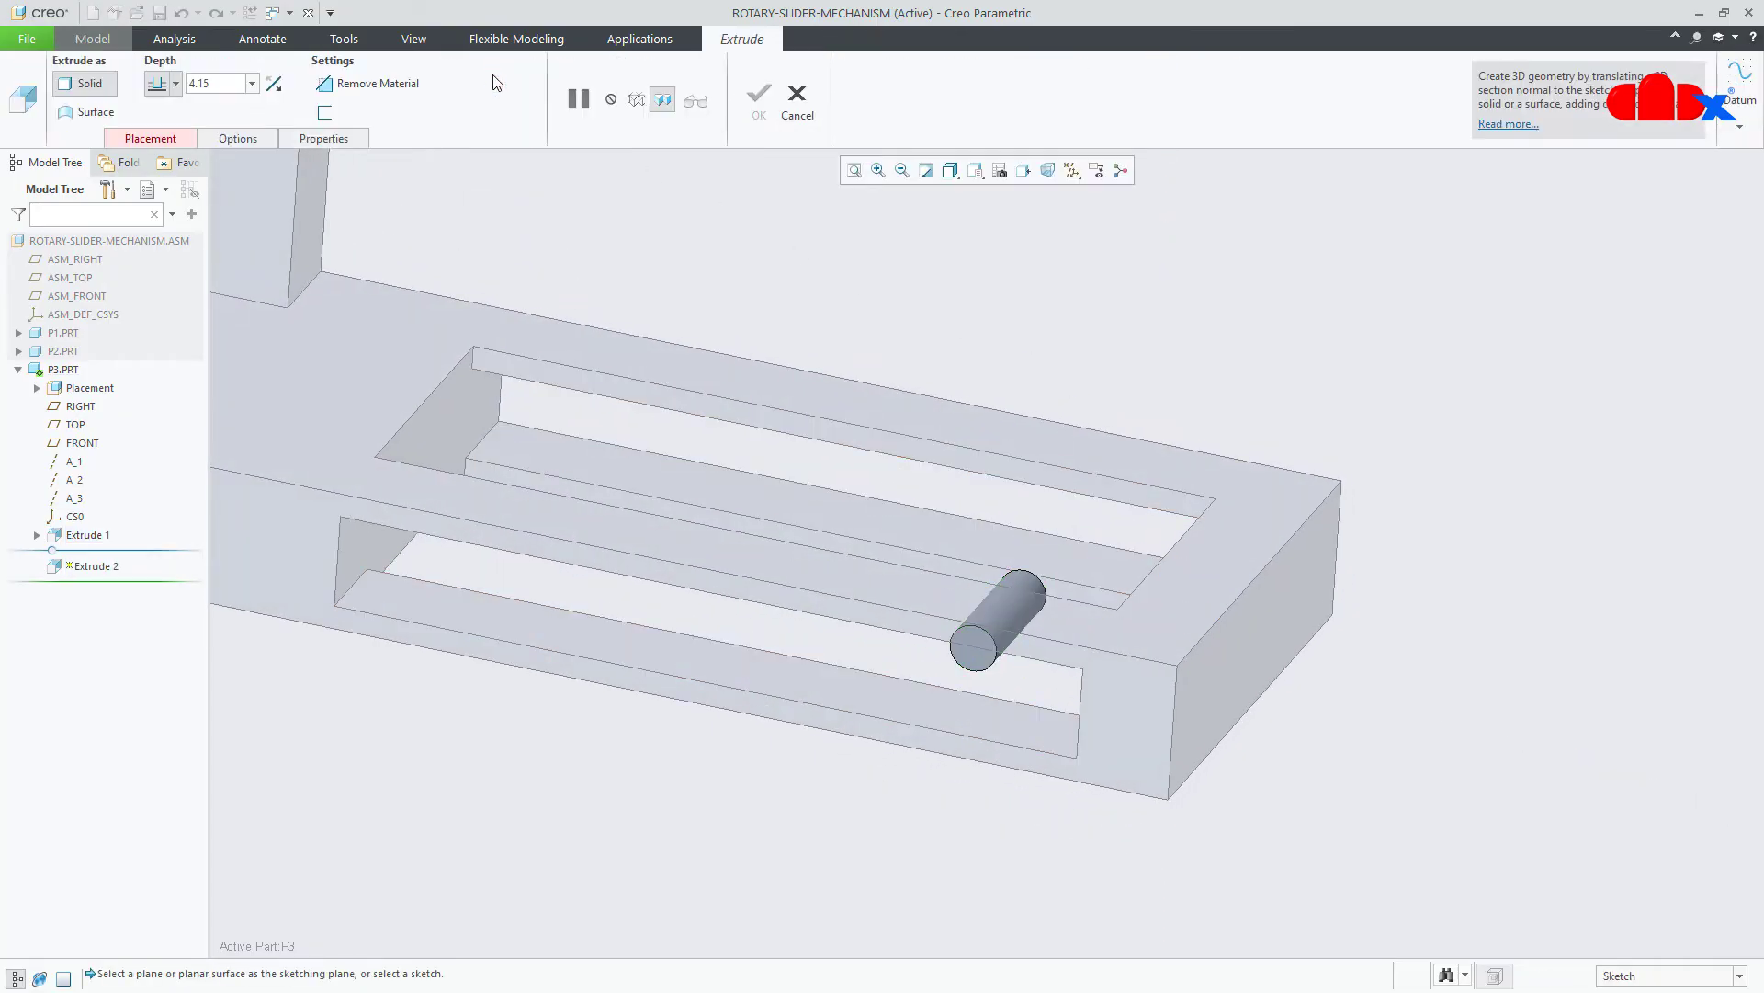
pyautogui.scroll(-3, 1011, 708)
pyautogui.click(953, 644)
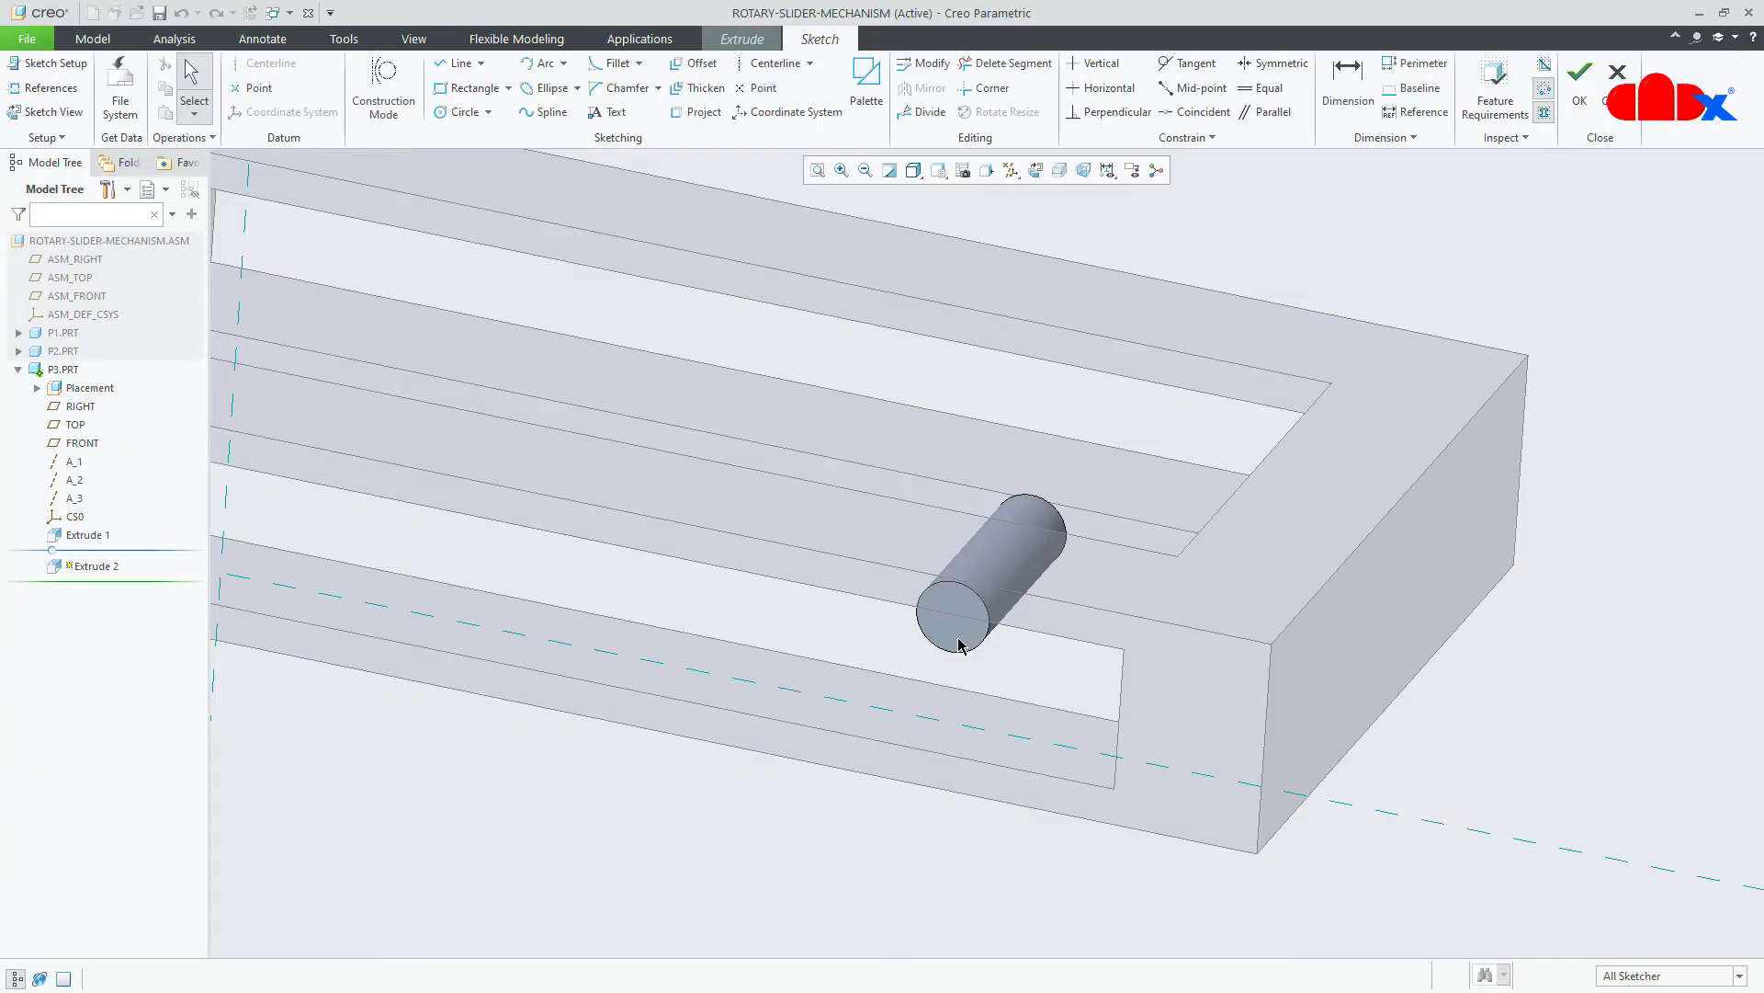
pyautogui.click(1034, 170)
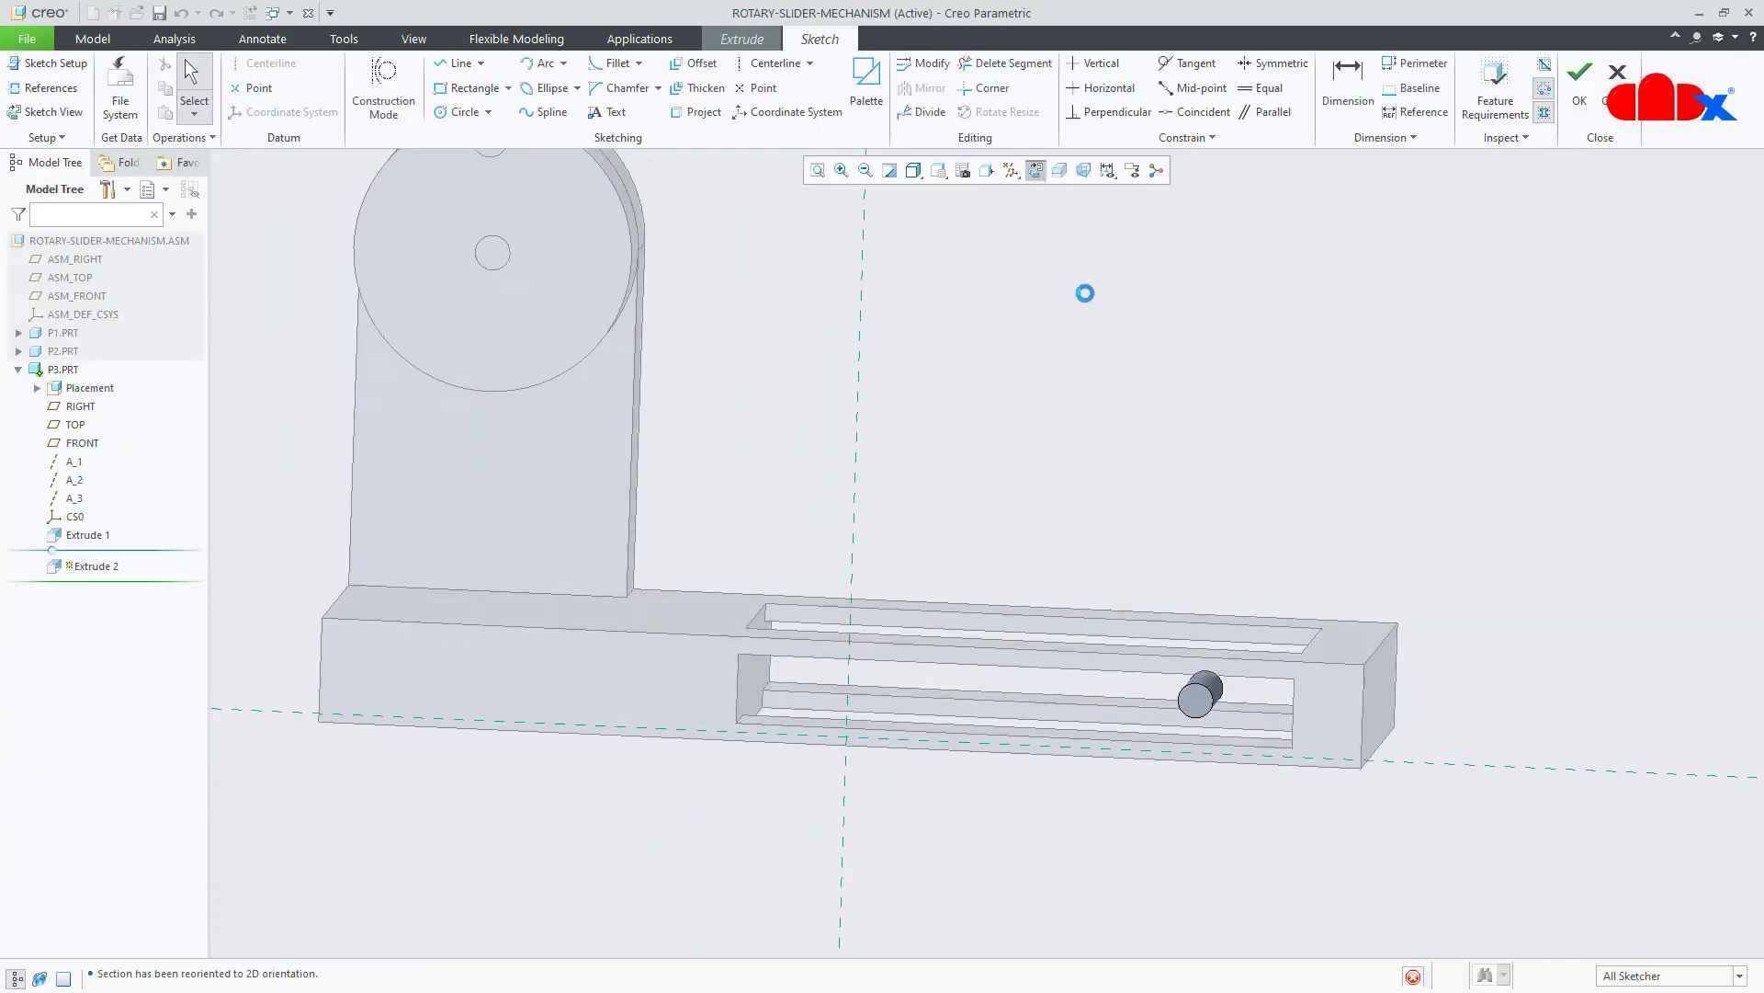
# Add the rod's circular outline as a sketch reference and draw a horizontal centerline through its centre.
pyautogui.click(50, 87)
pyautogui.click(1243, 750)
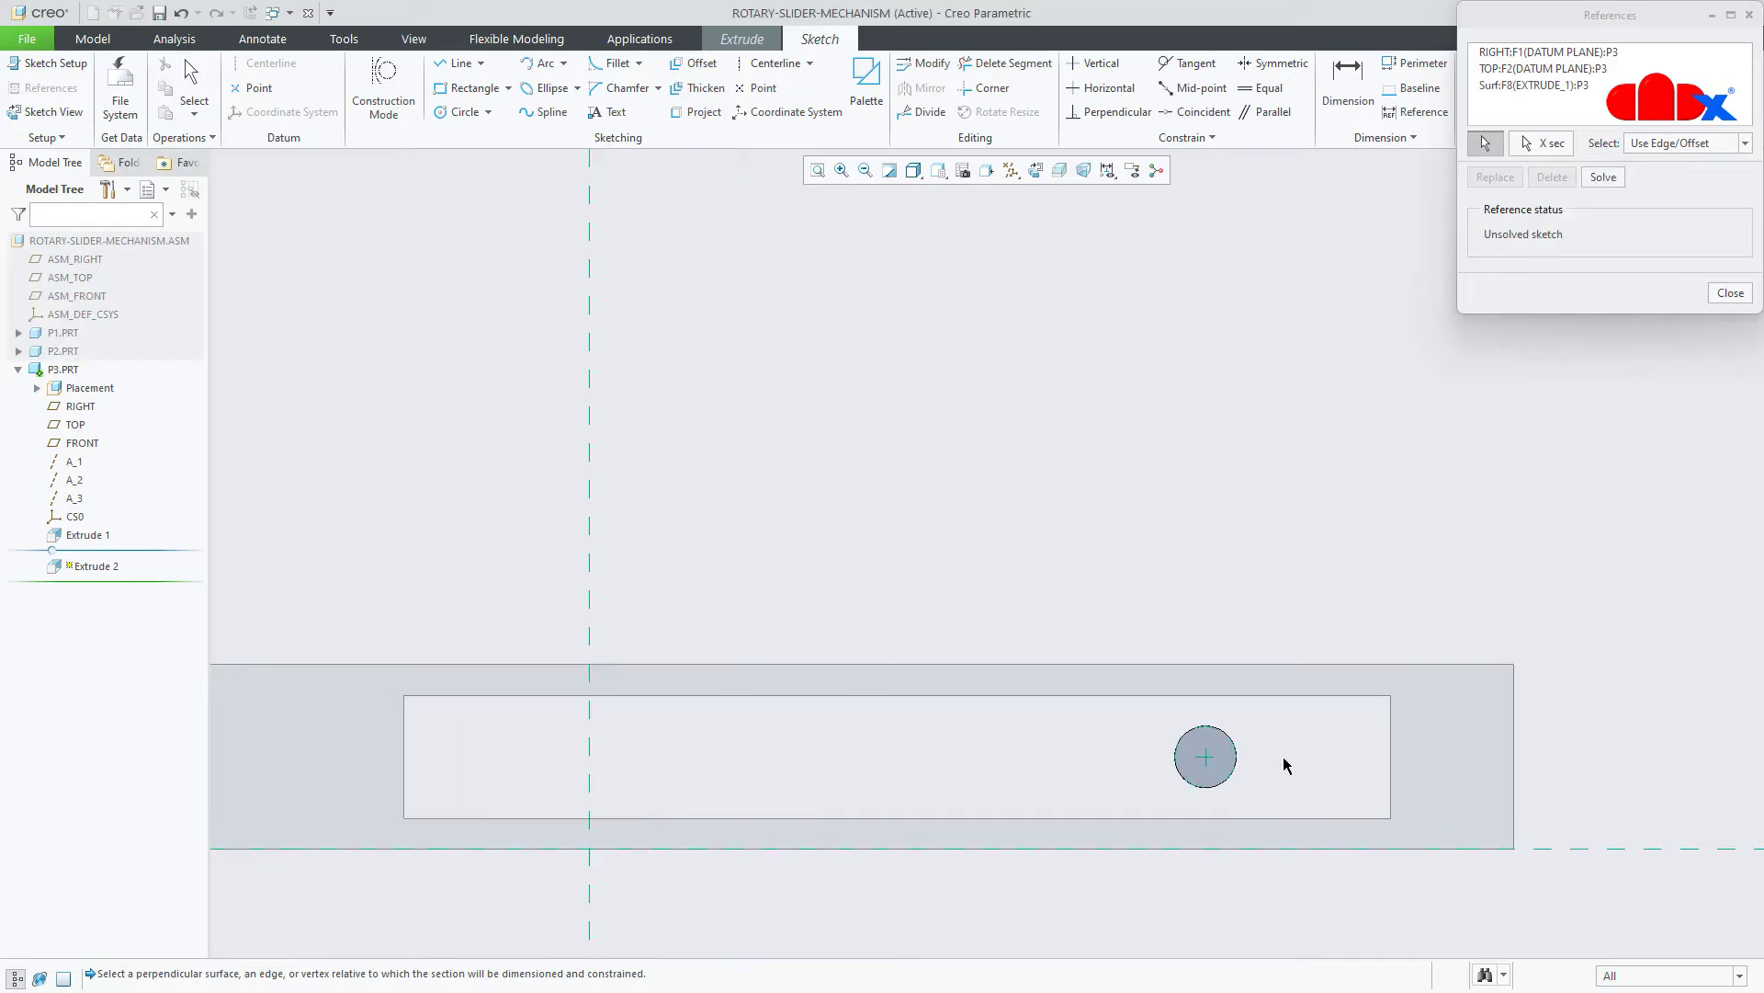
pyautogui.rightClick(1287, 764)
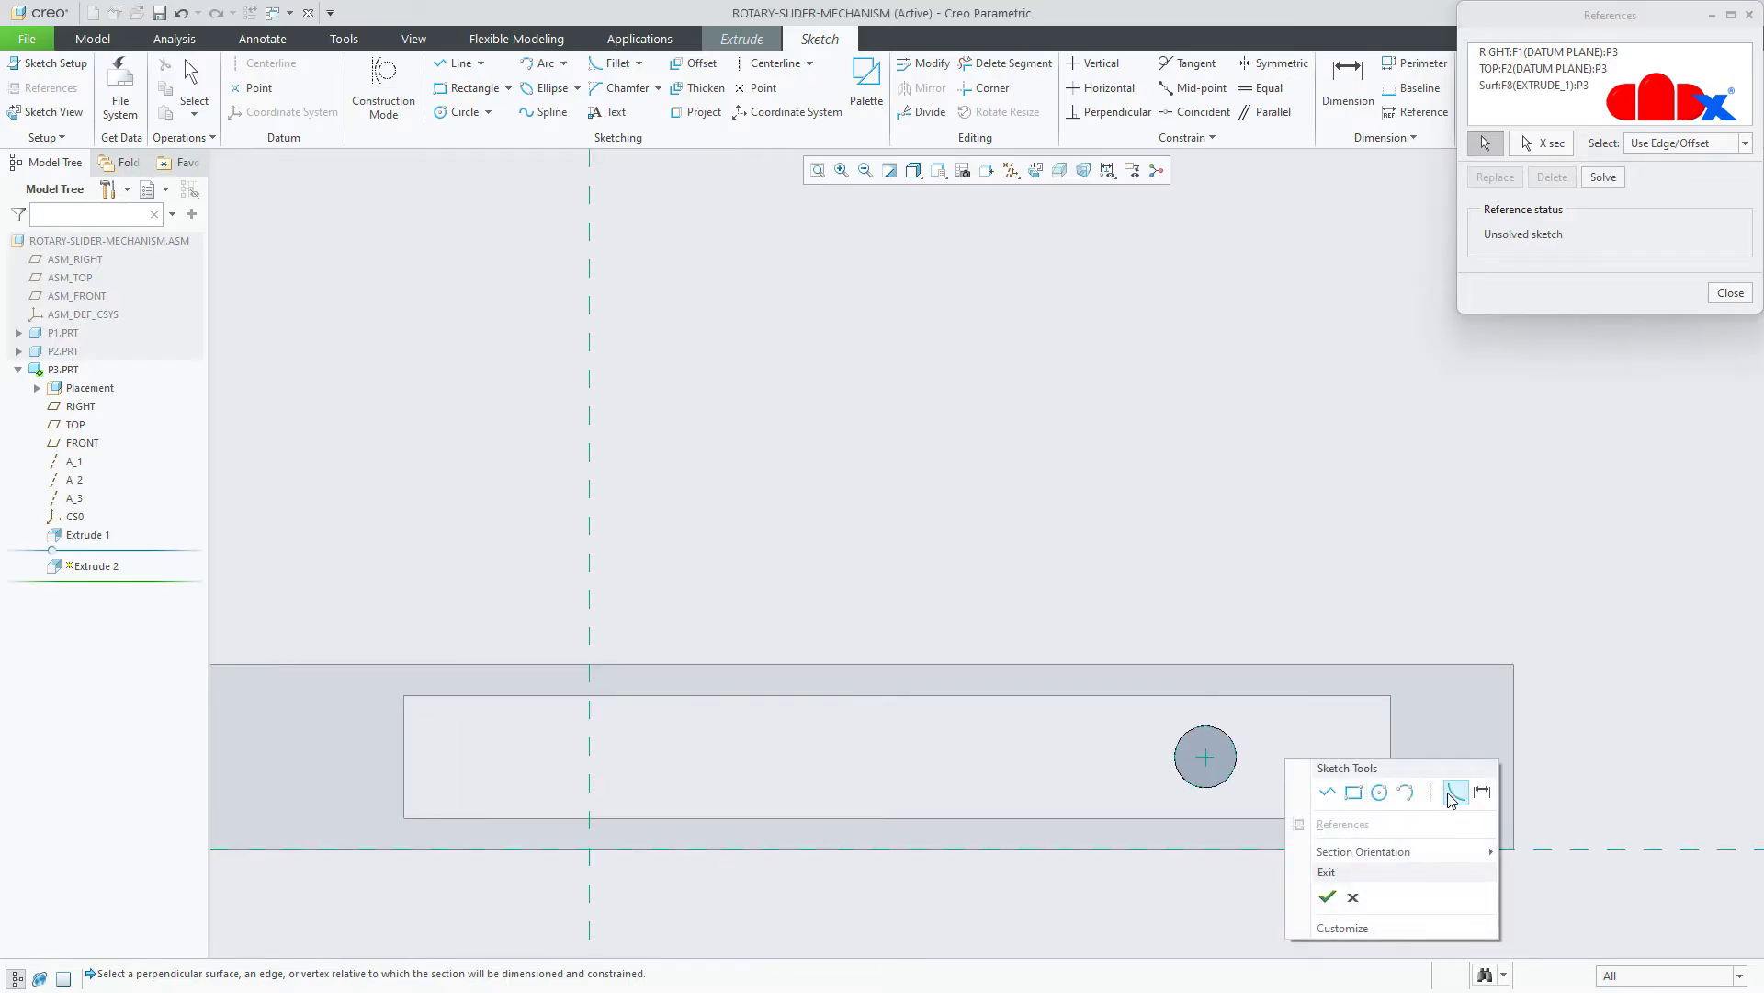
pyautogui.click(1431, 794)
pyautogui.click(1353, 766)
pyautogui.middleClick(1303, 800)
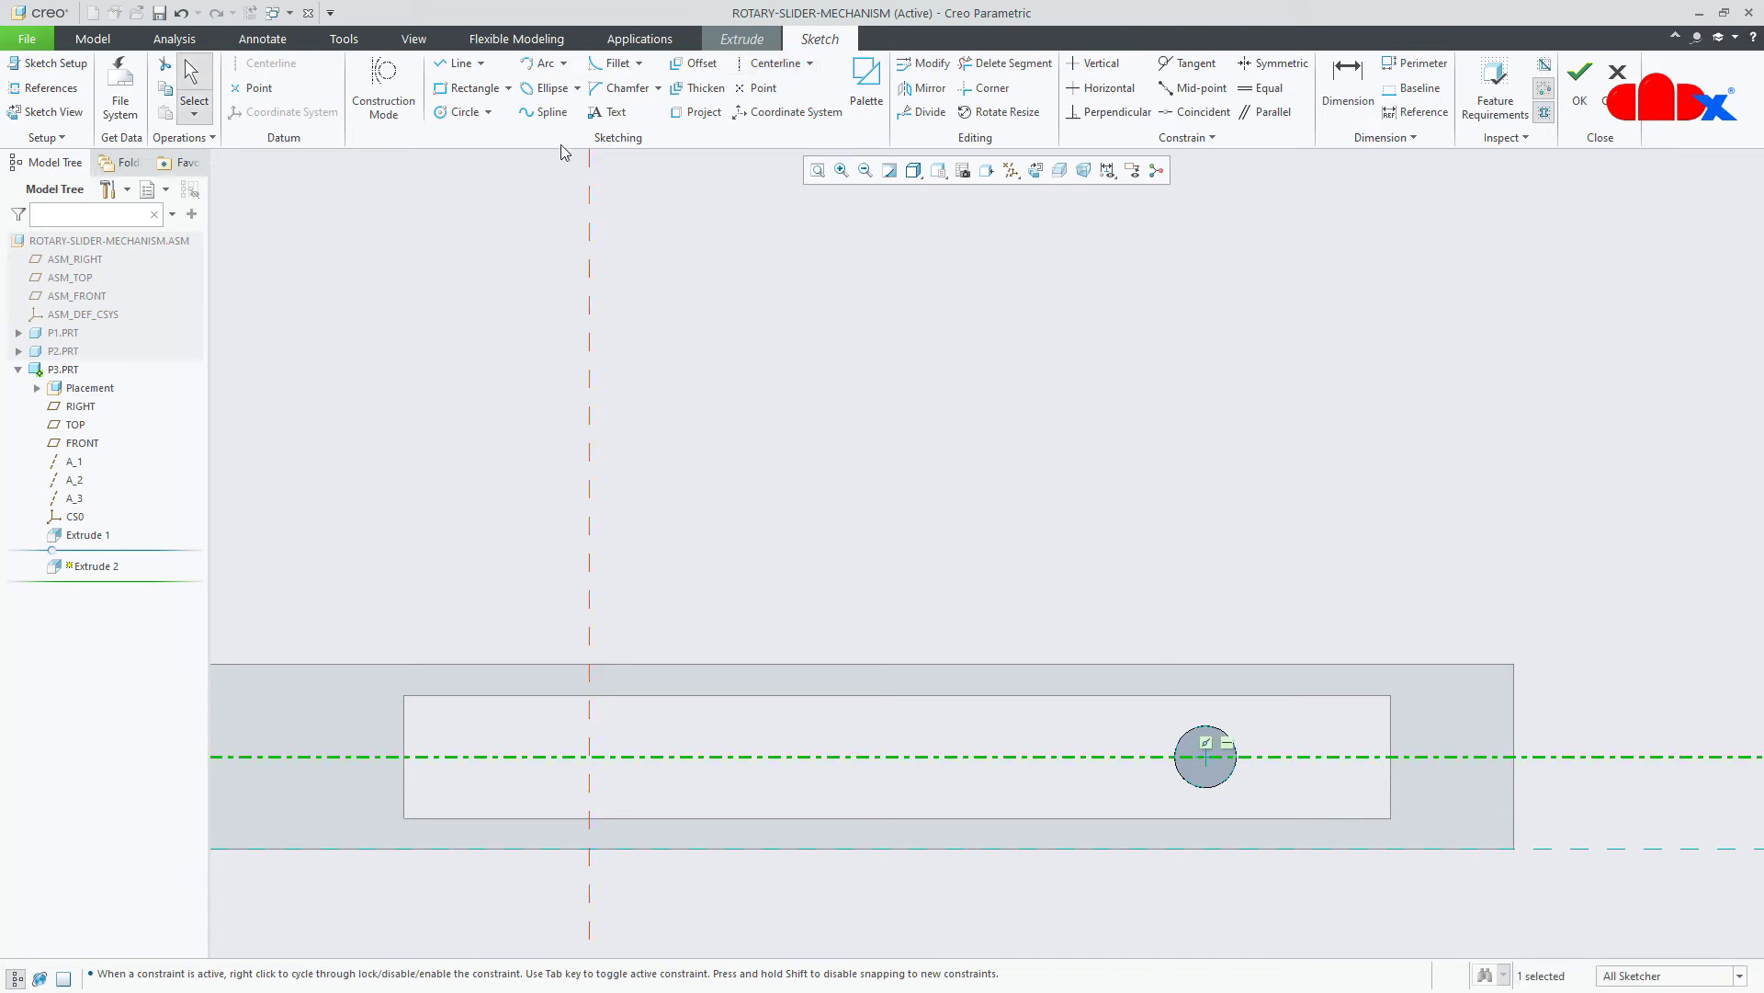
# Draw a center rectangle around the rod's centre, forming a square as tall as the side slot.
pyautogui.click(508, 89)
pyautogui.click(483, 148)
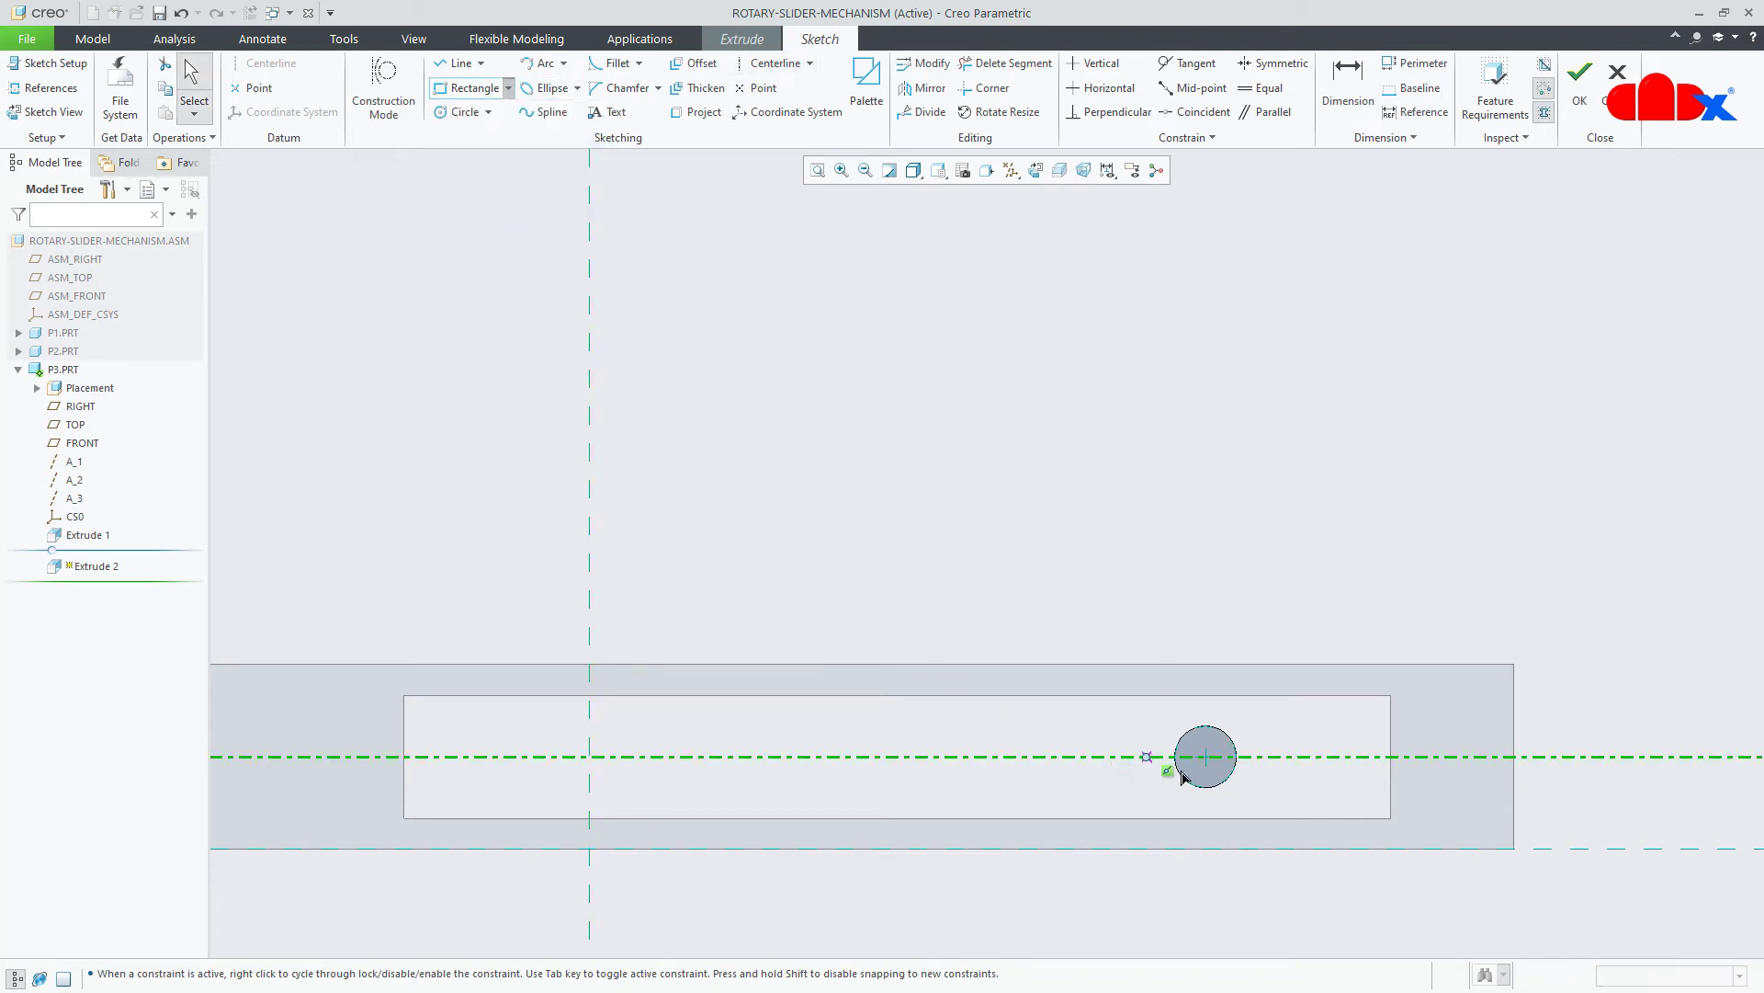
pyautogui.click(1205, 756)
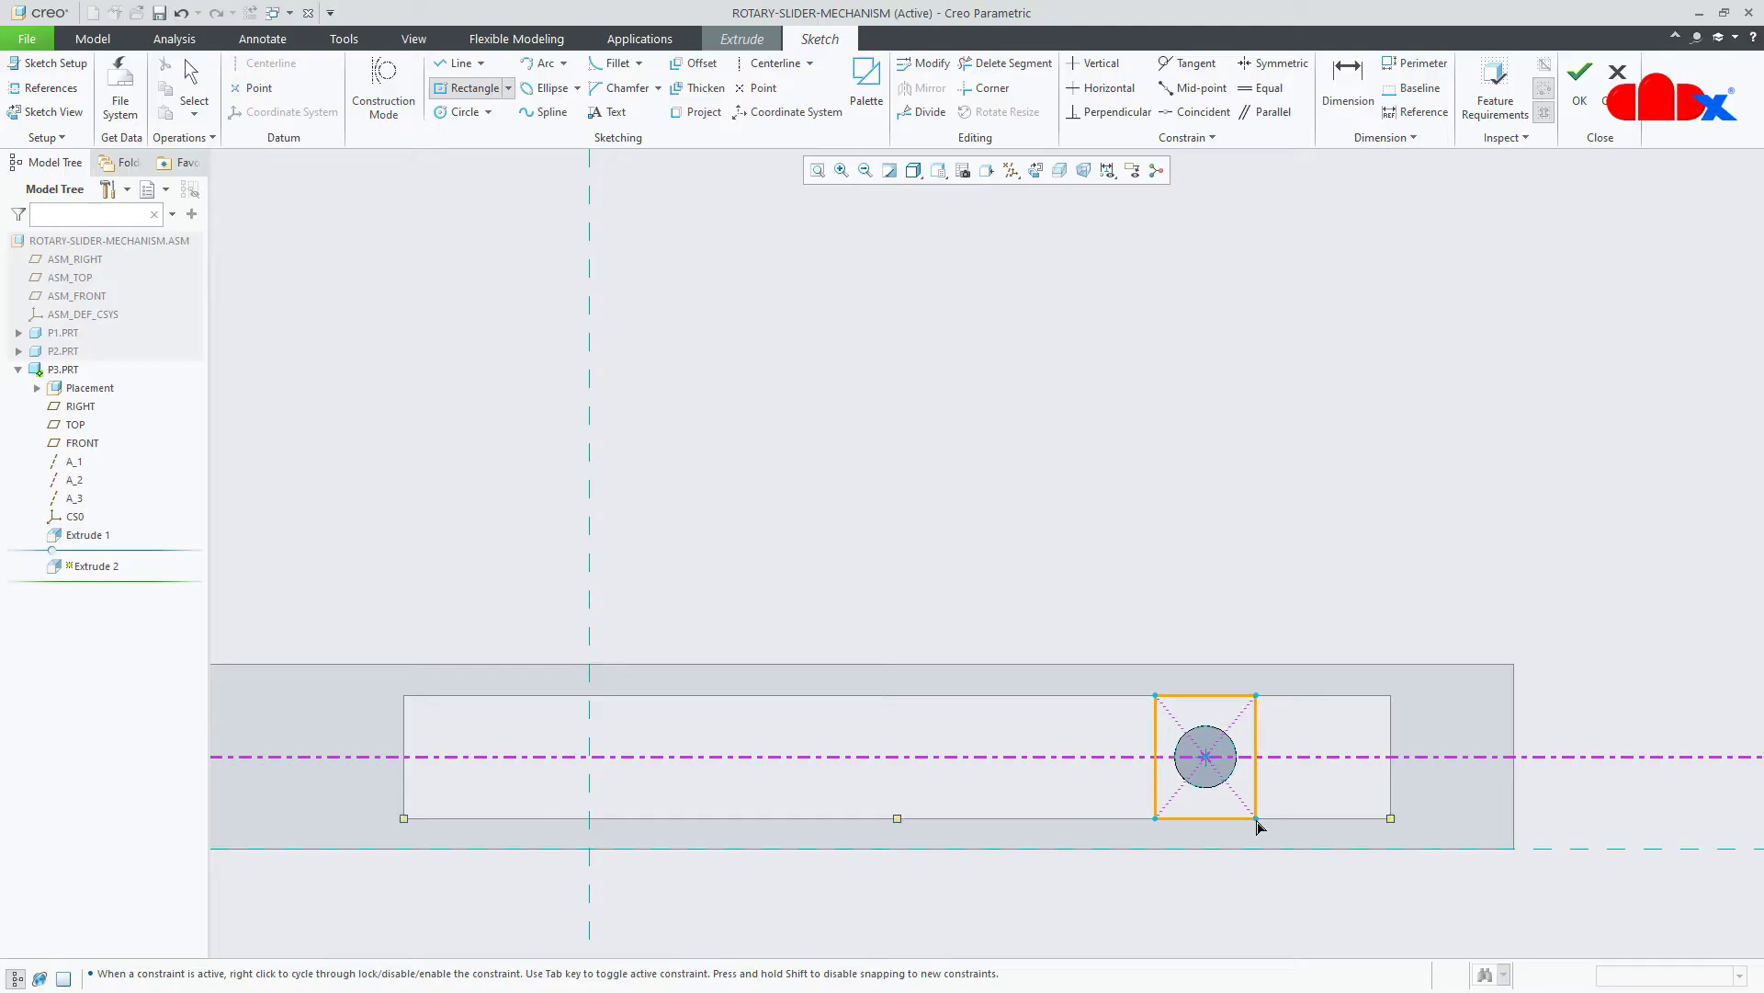
pyautogui.middleClick(1276, 920)
# Finish the square sketch and extrude it 10 mm outward from the rod end into the side slot.
pyautogui.scroll(1, 1201, 813)
pyautogui.moveTo(1178, 816); pyautogui.dragTo(1136, 888, button='middle')
pyautogui.click(1580, 88)
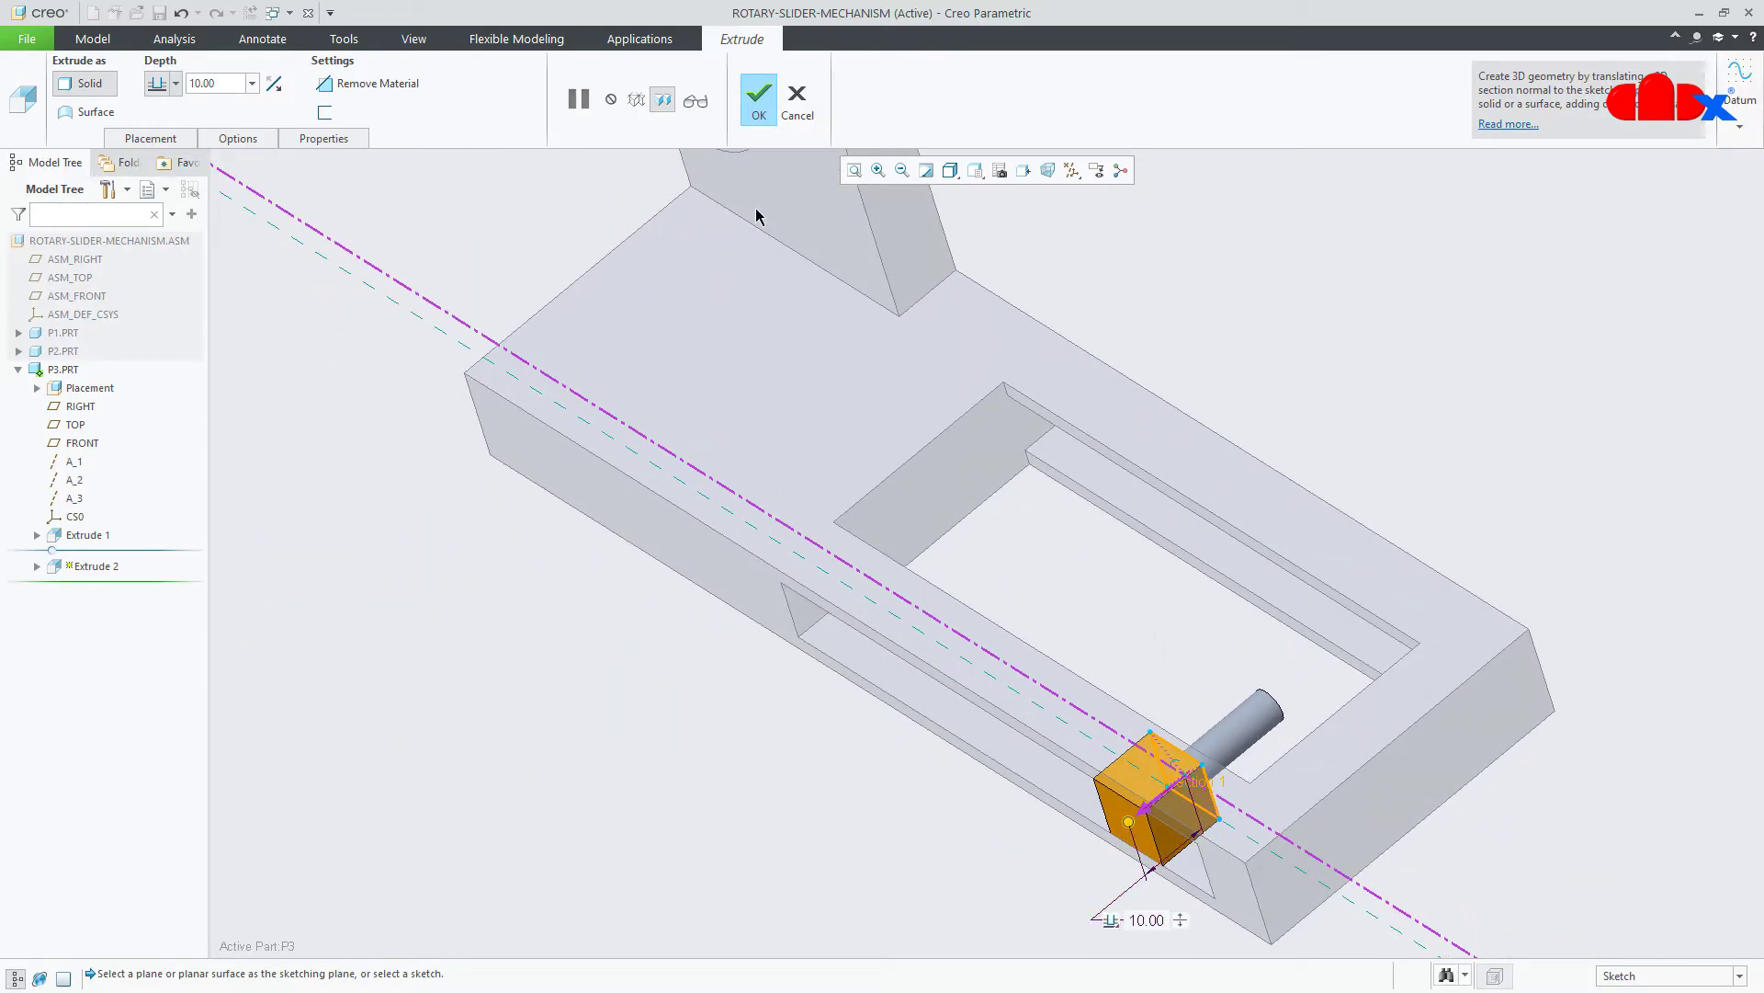
pyautogui.click(757, 108)
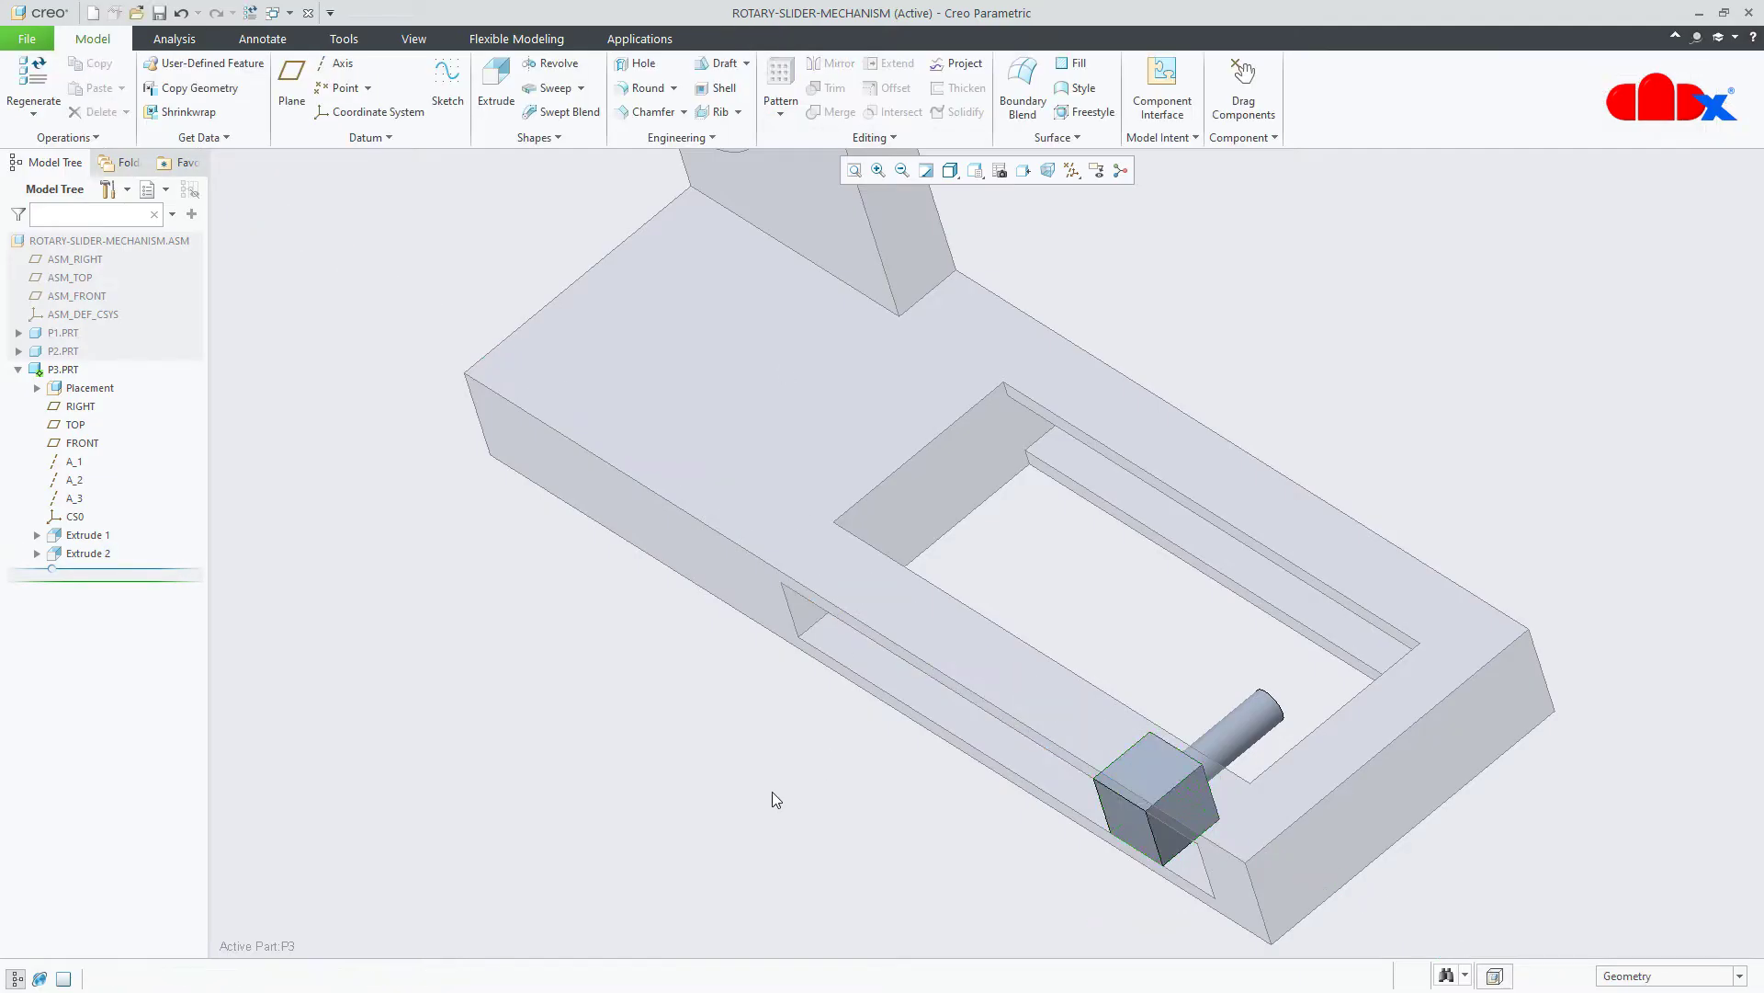
# Start an Extrude sketch on the slider block's outer face with the rod's surface as reference, viewed square to the sketch plane.
pyautogui.click(496, 87)
pyautogui.click(1120, 834)
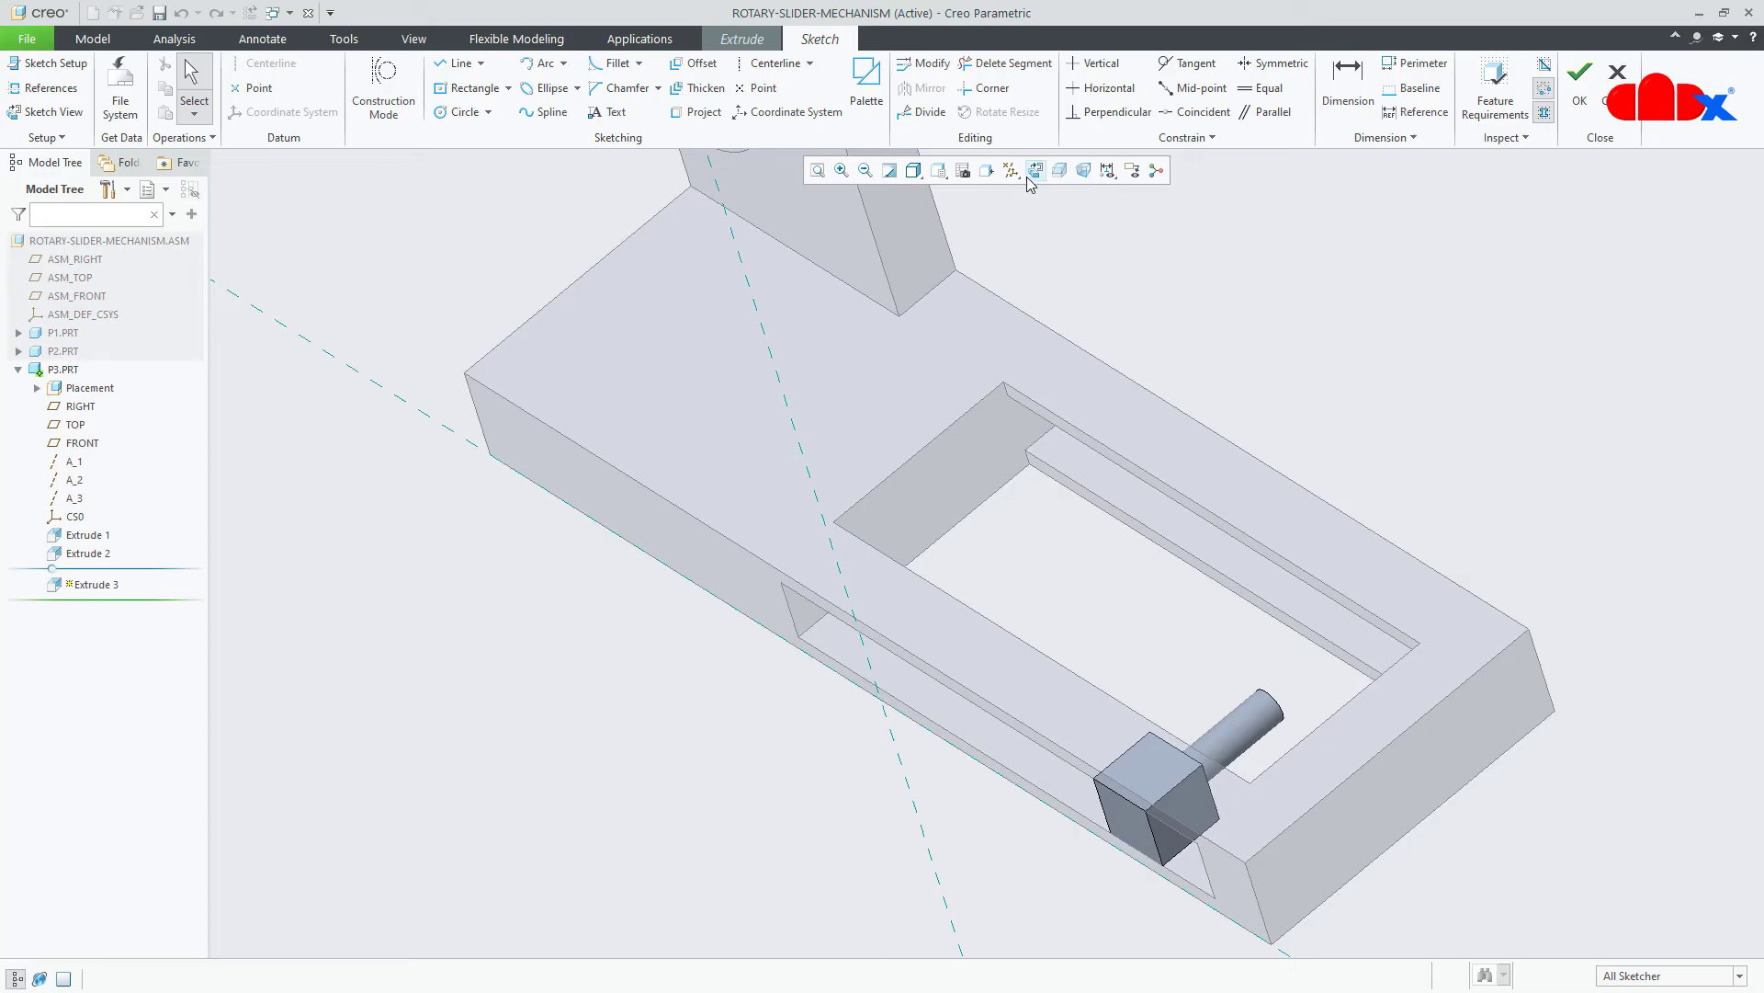
pyautogui.click(1030, 175)
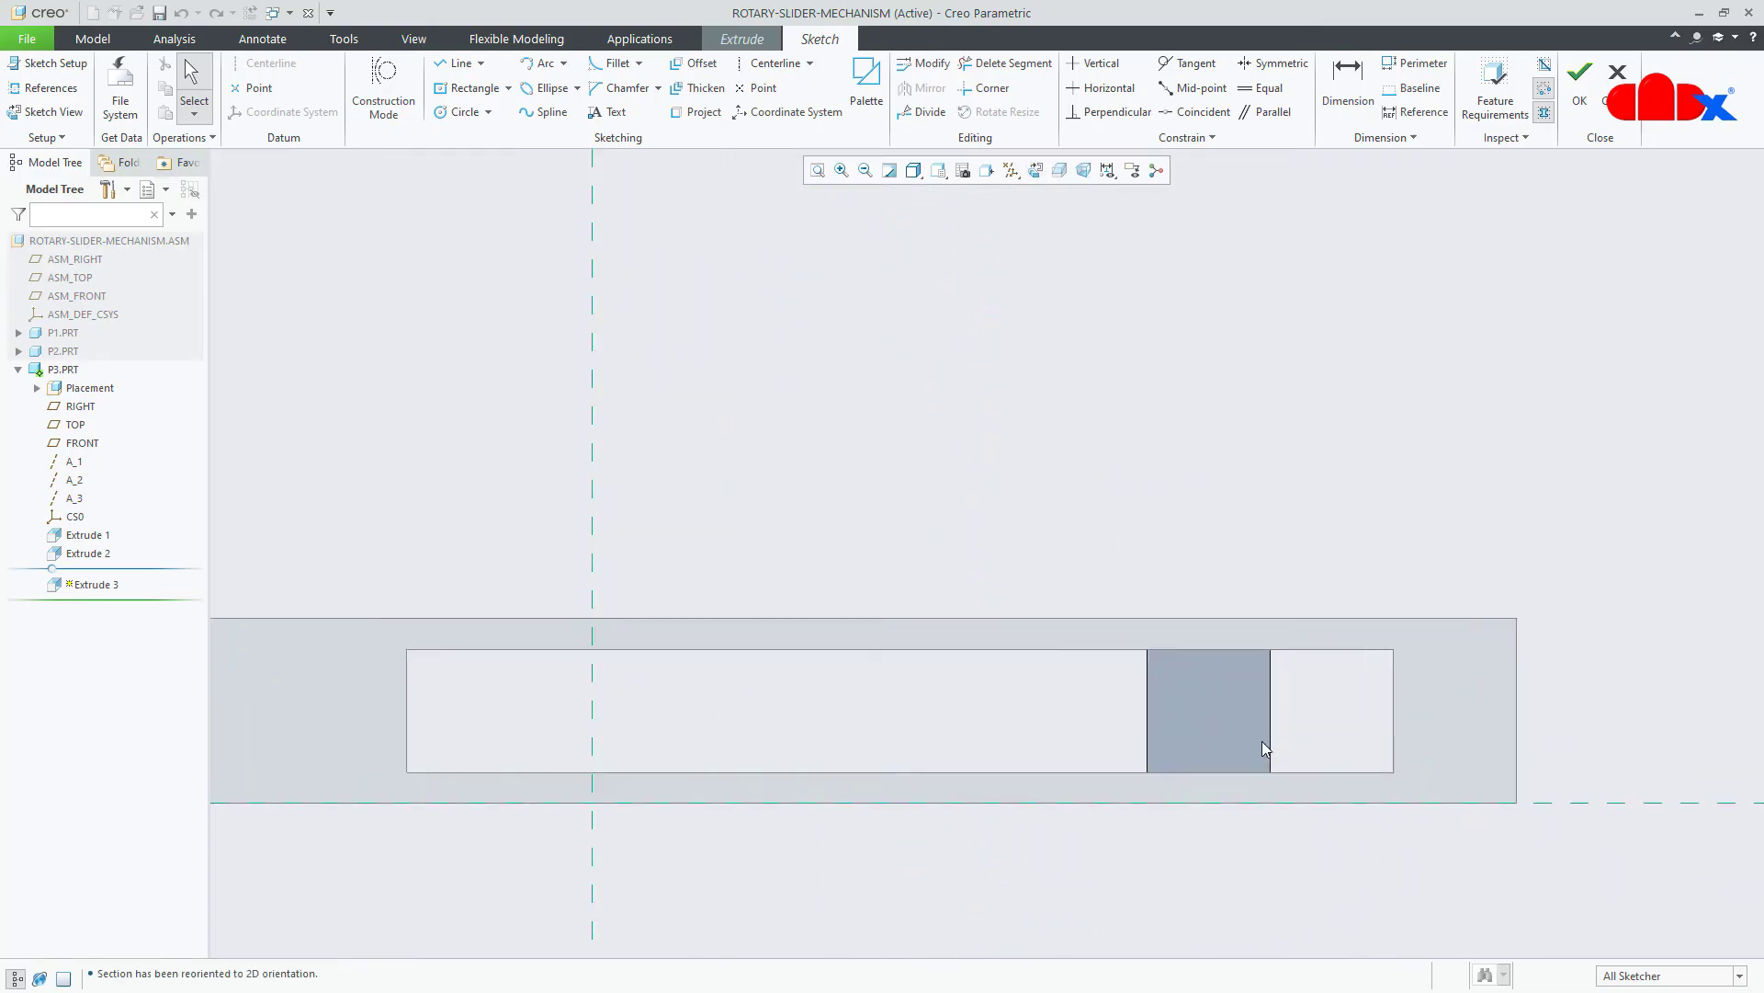
pyautogui.click(38, 94)
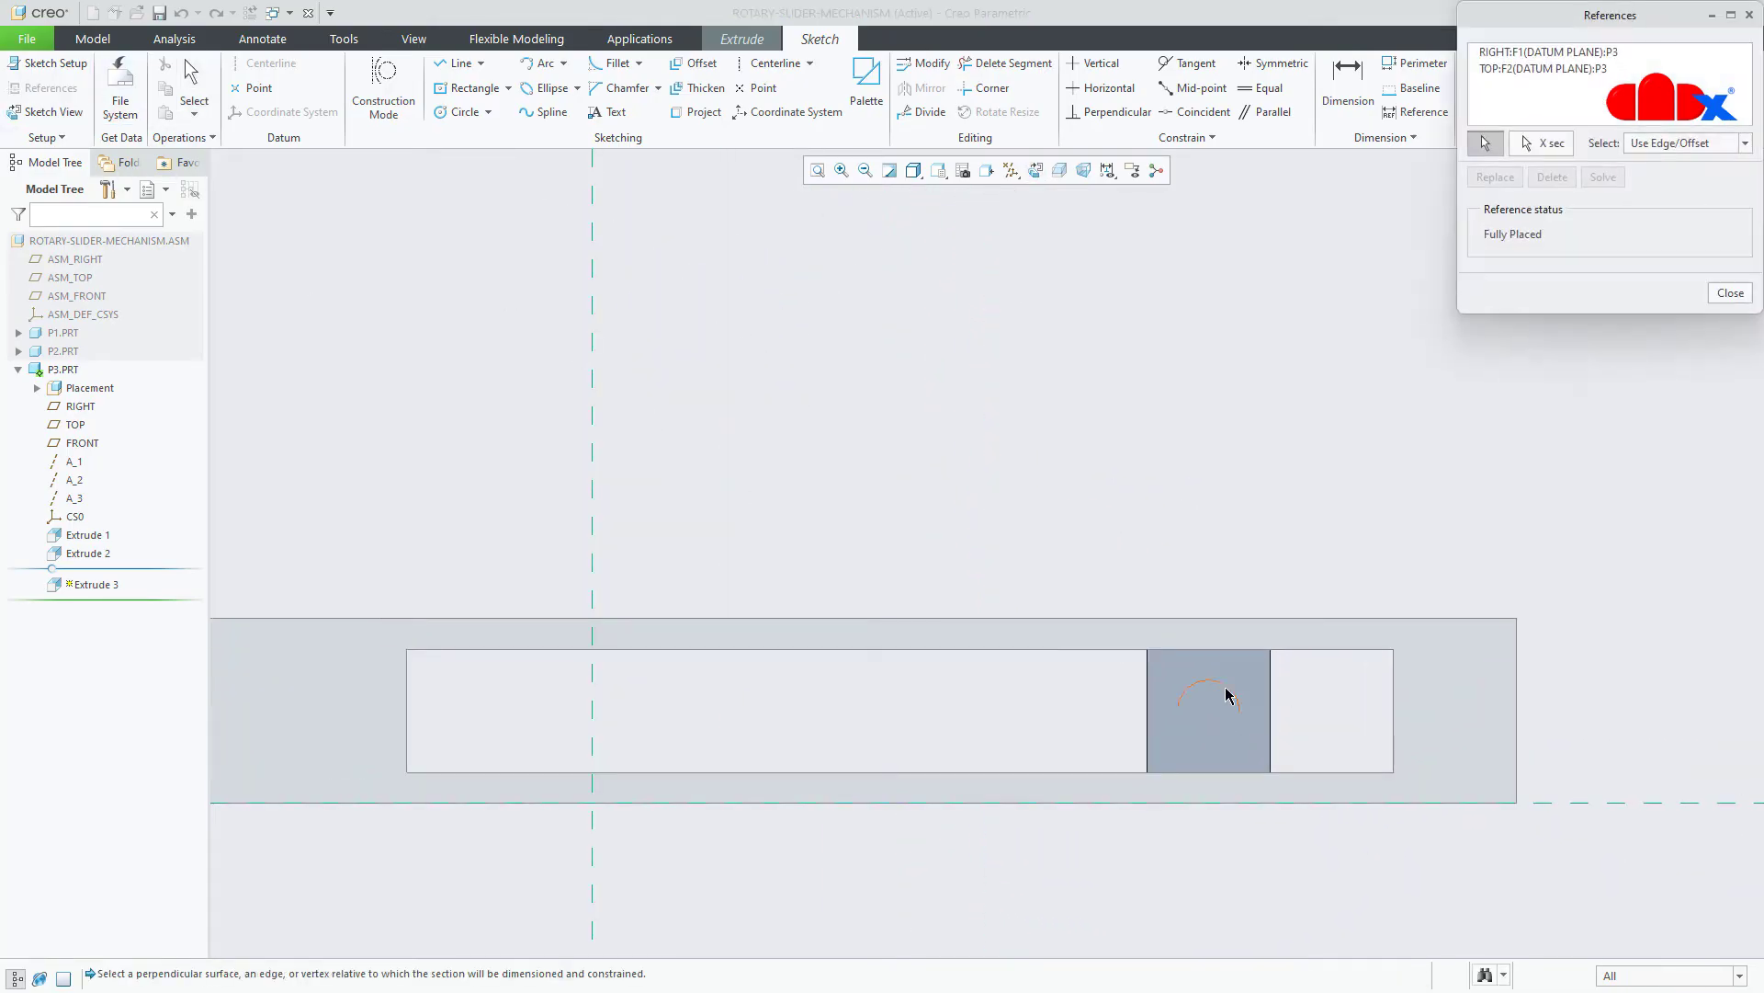
pyautogui.moveTo(1220, 687); pyautogui.dragTo(1189, 745, button='middle')
pyautogui.click(1298, 556)
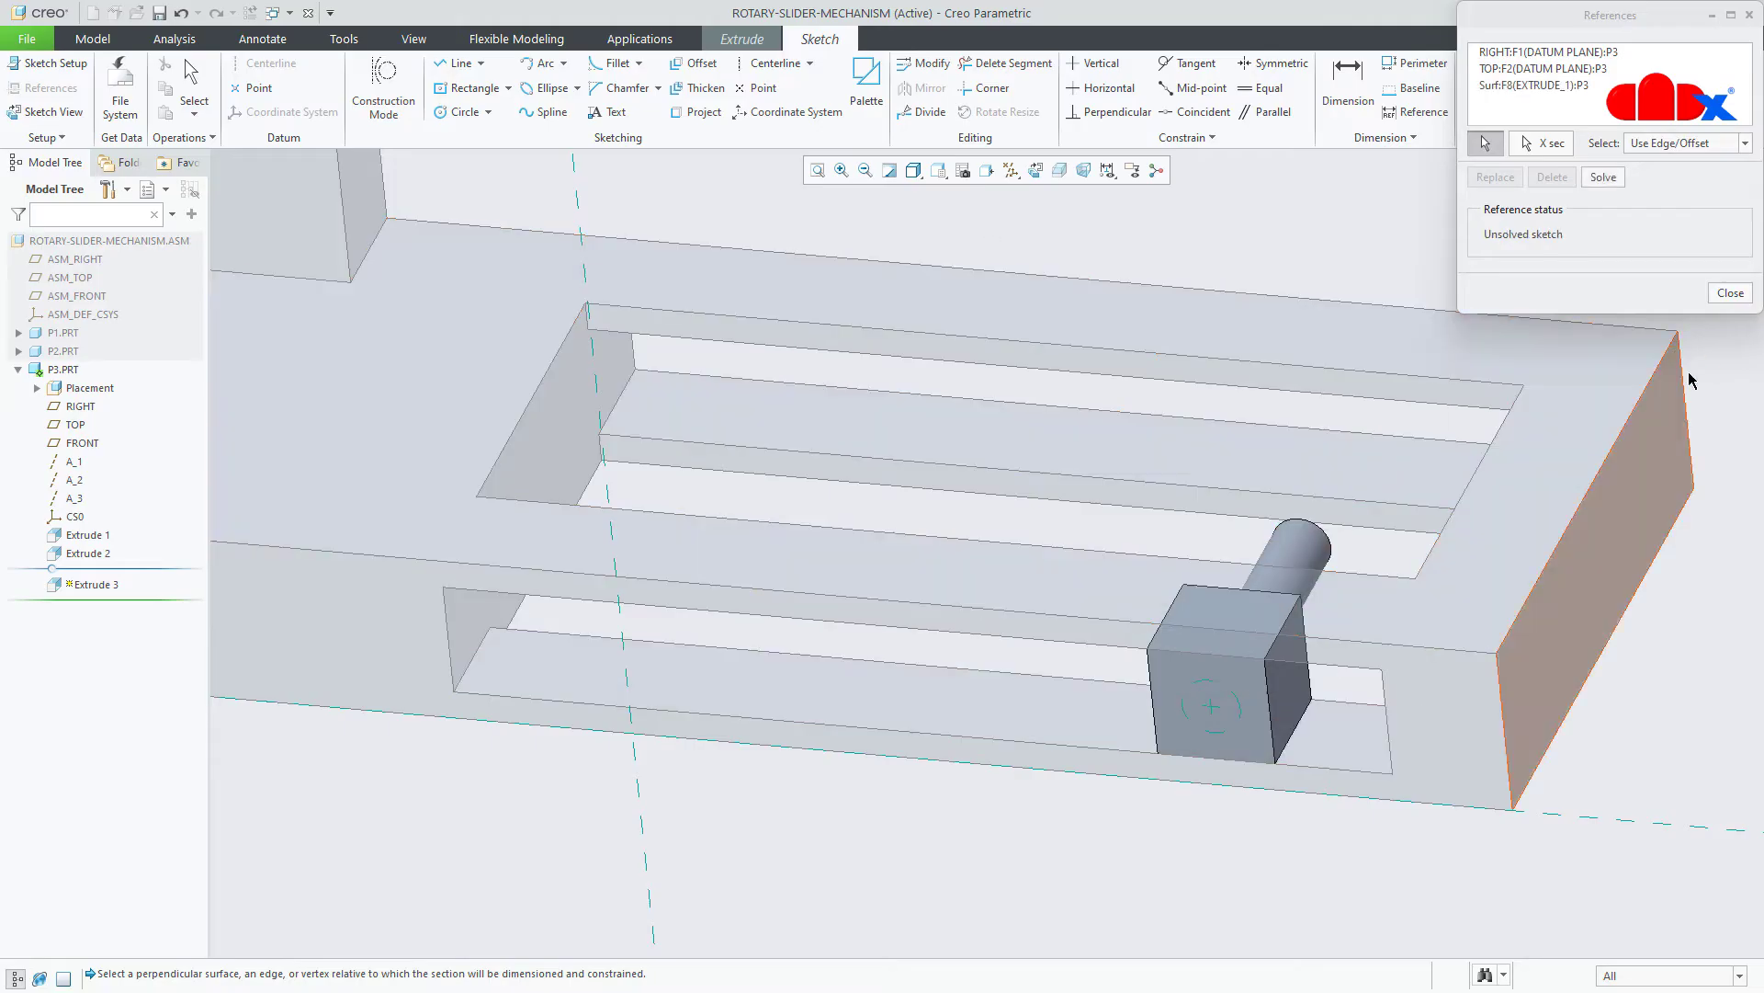
pyautogui.click(1728, 294)
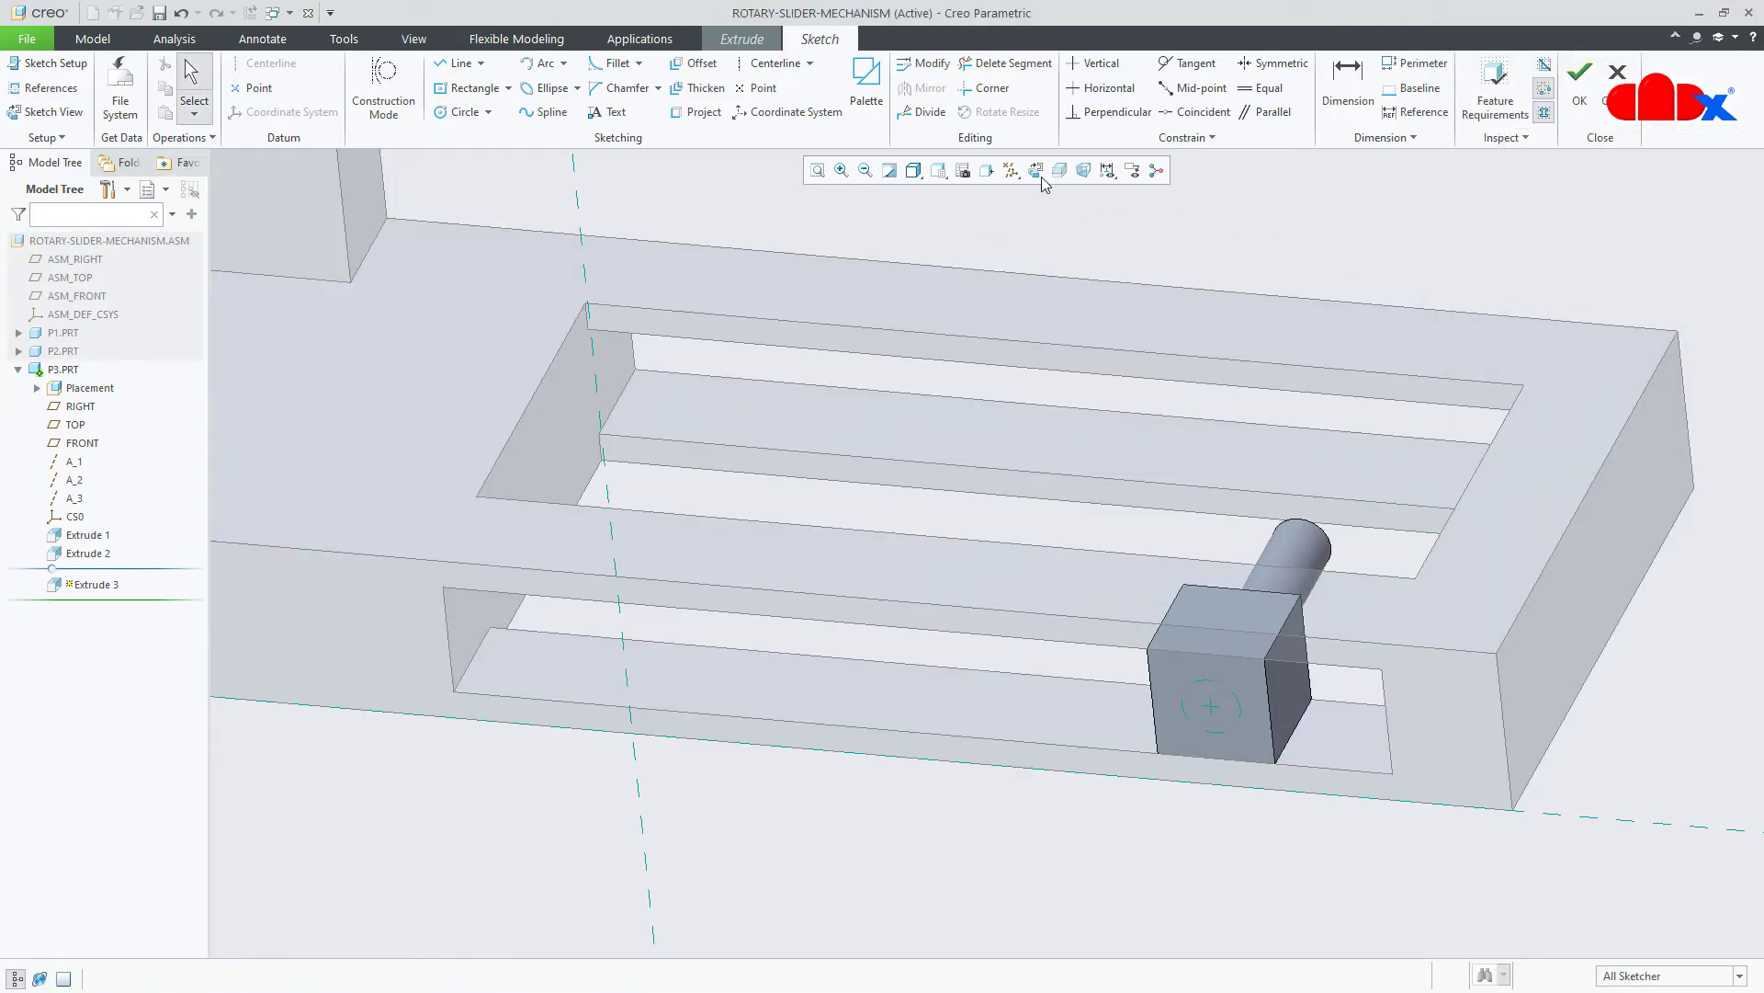
pyautogui.click(1037, 169)
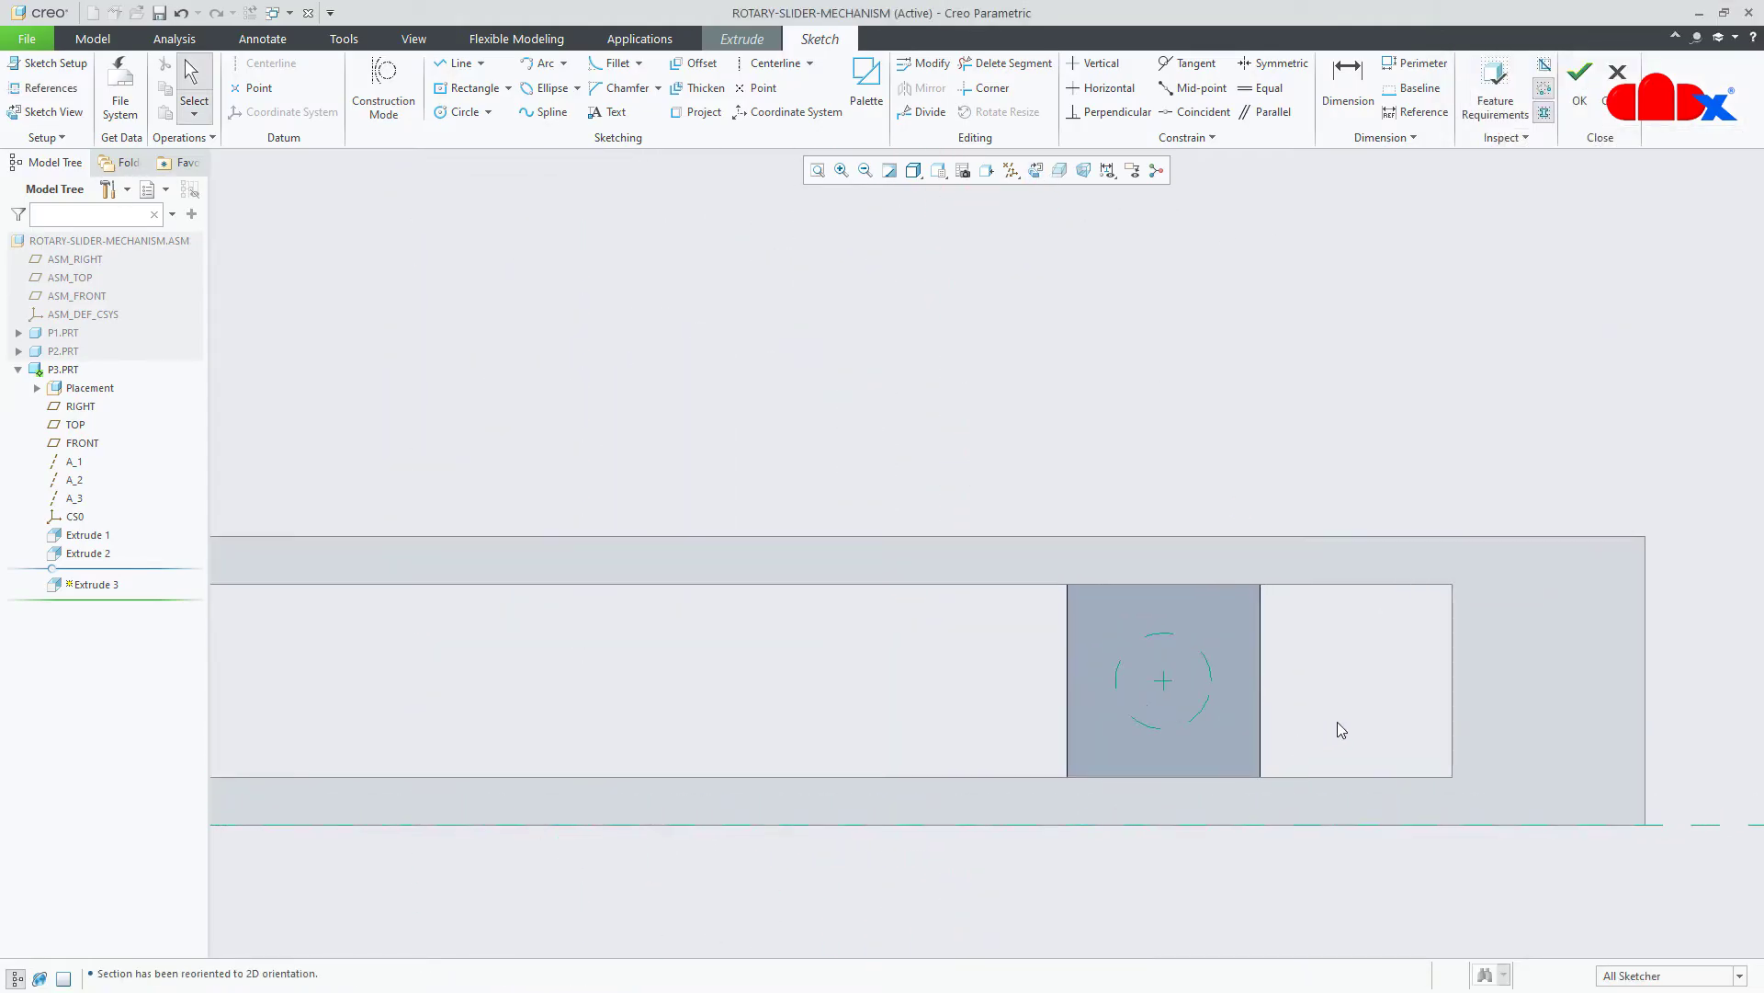
# Draw a square center rectangle from the rod's centre out to the base's lower edge and finish the sketch.
pyautogui.press('r')
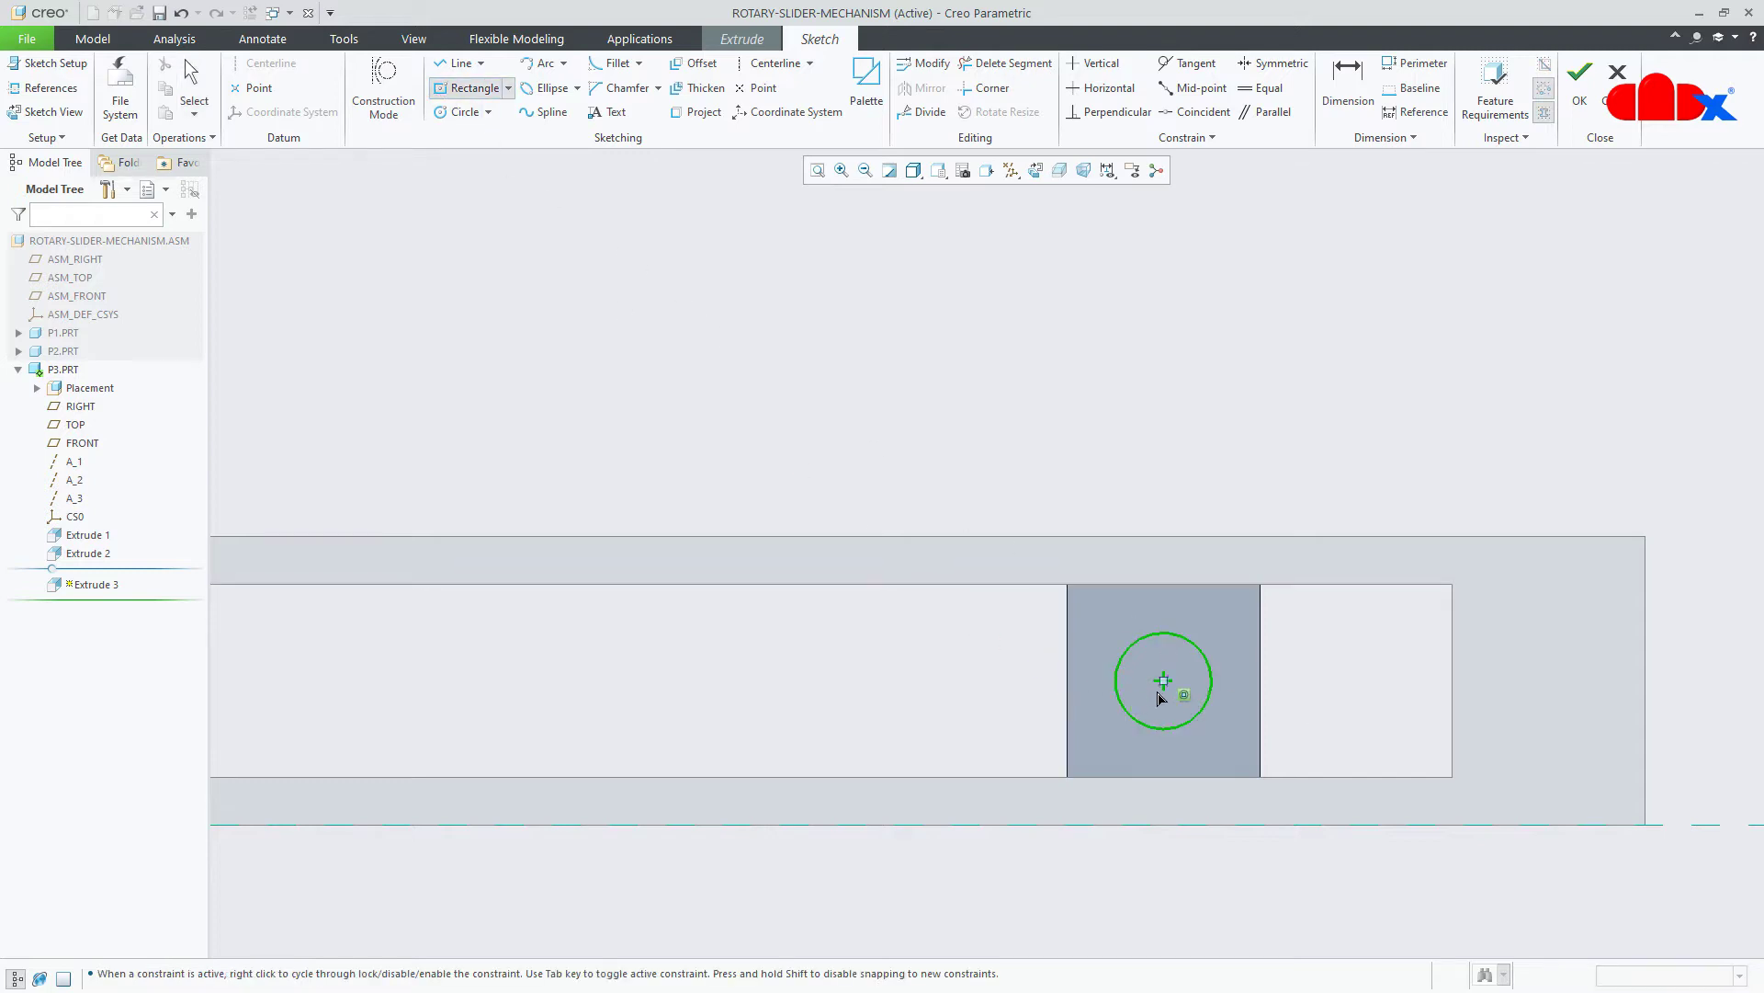
pyautogui.click(1164, 686)
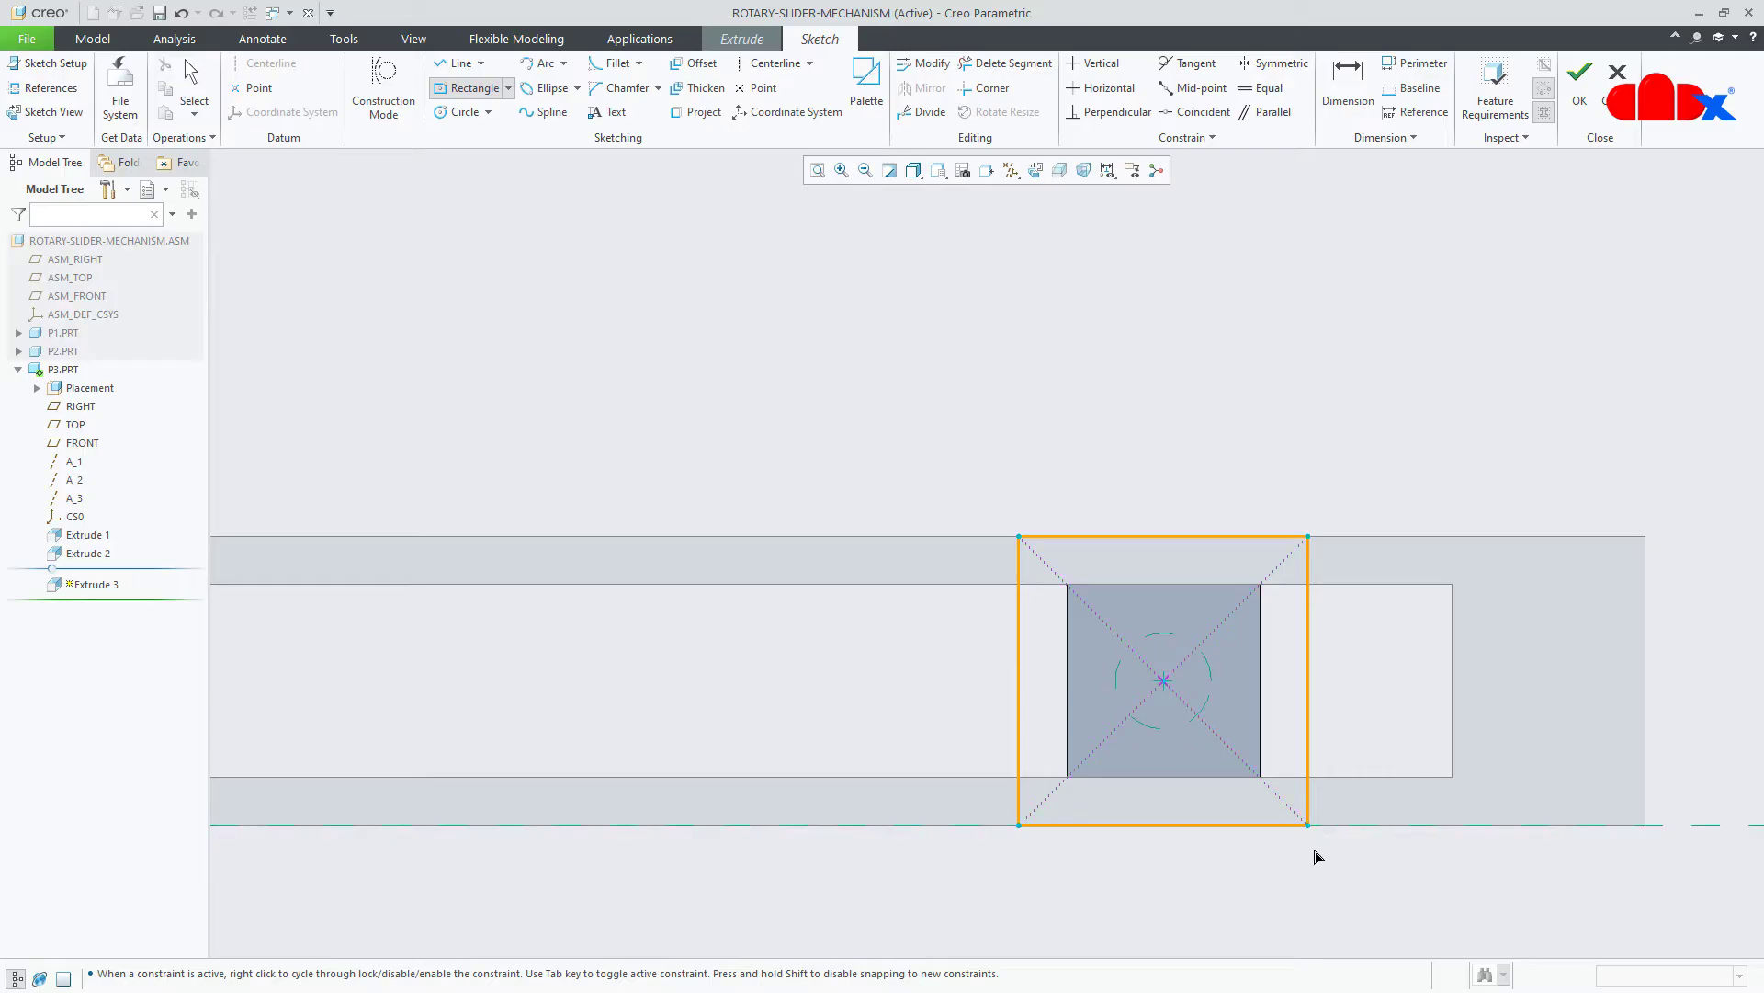
pyautogui.middleClick(1341, 905)
pyautogui.rightClick(1301, 906)
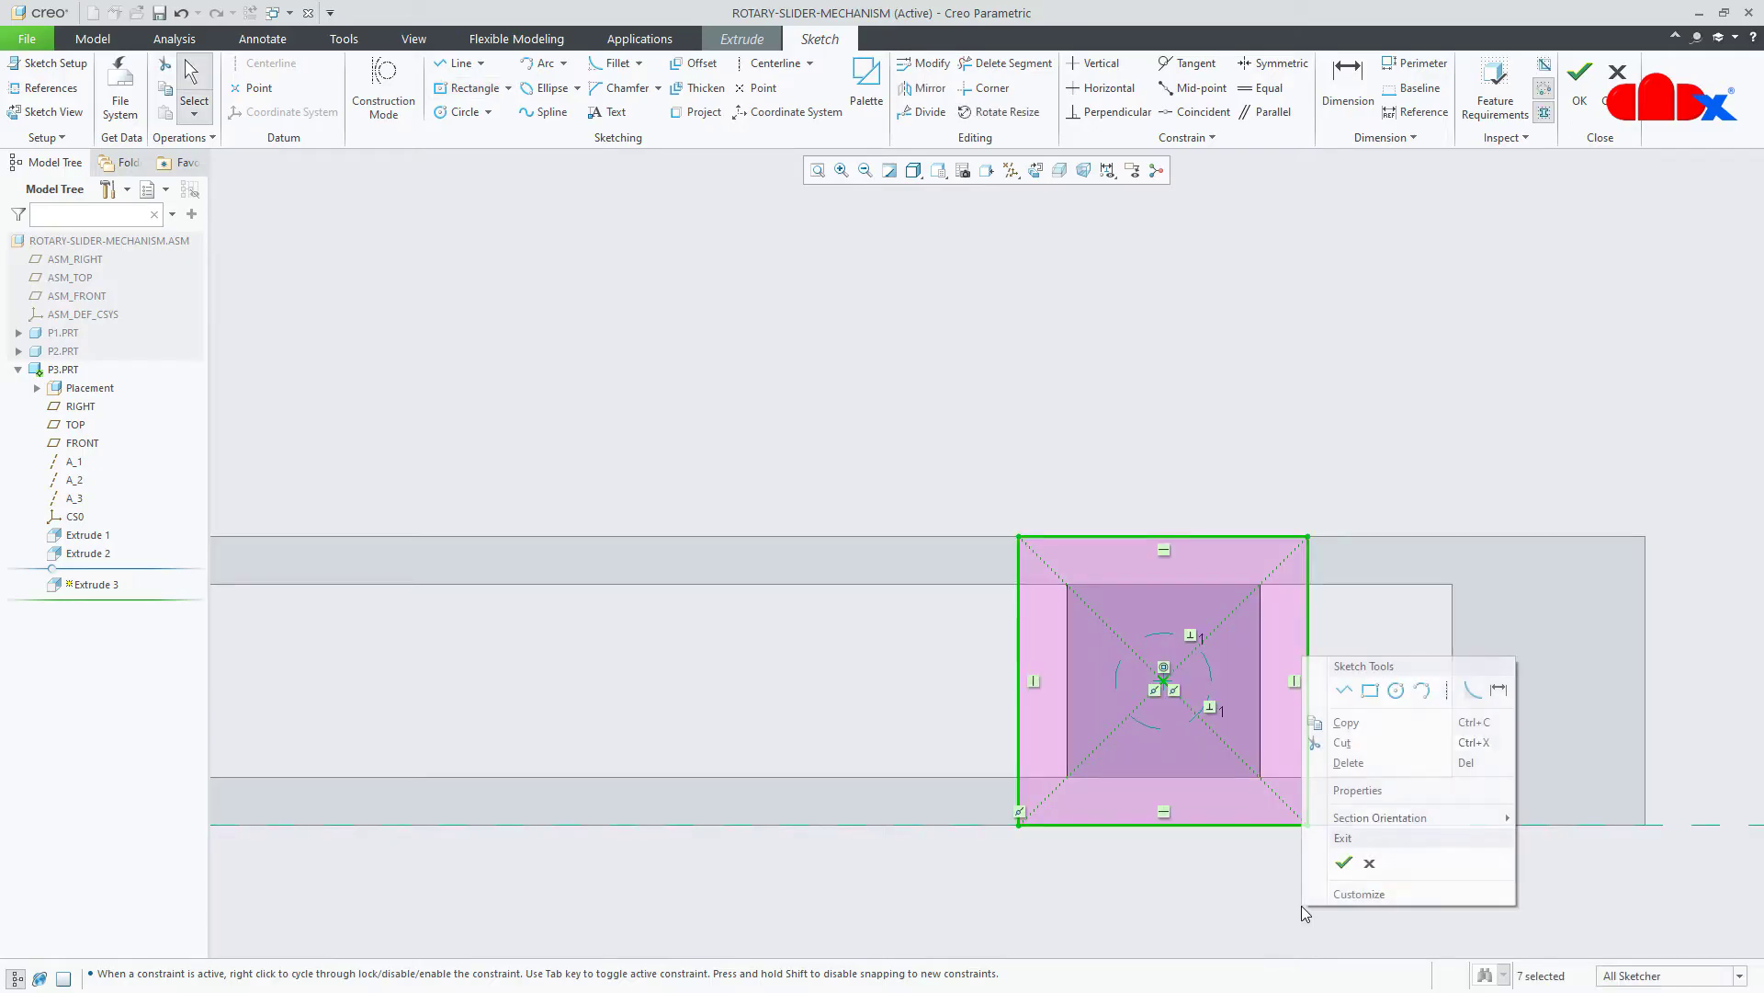
pyautogui.click(1349, 851)
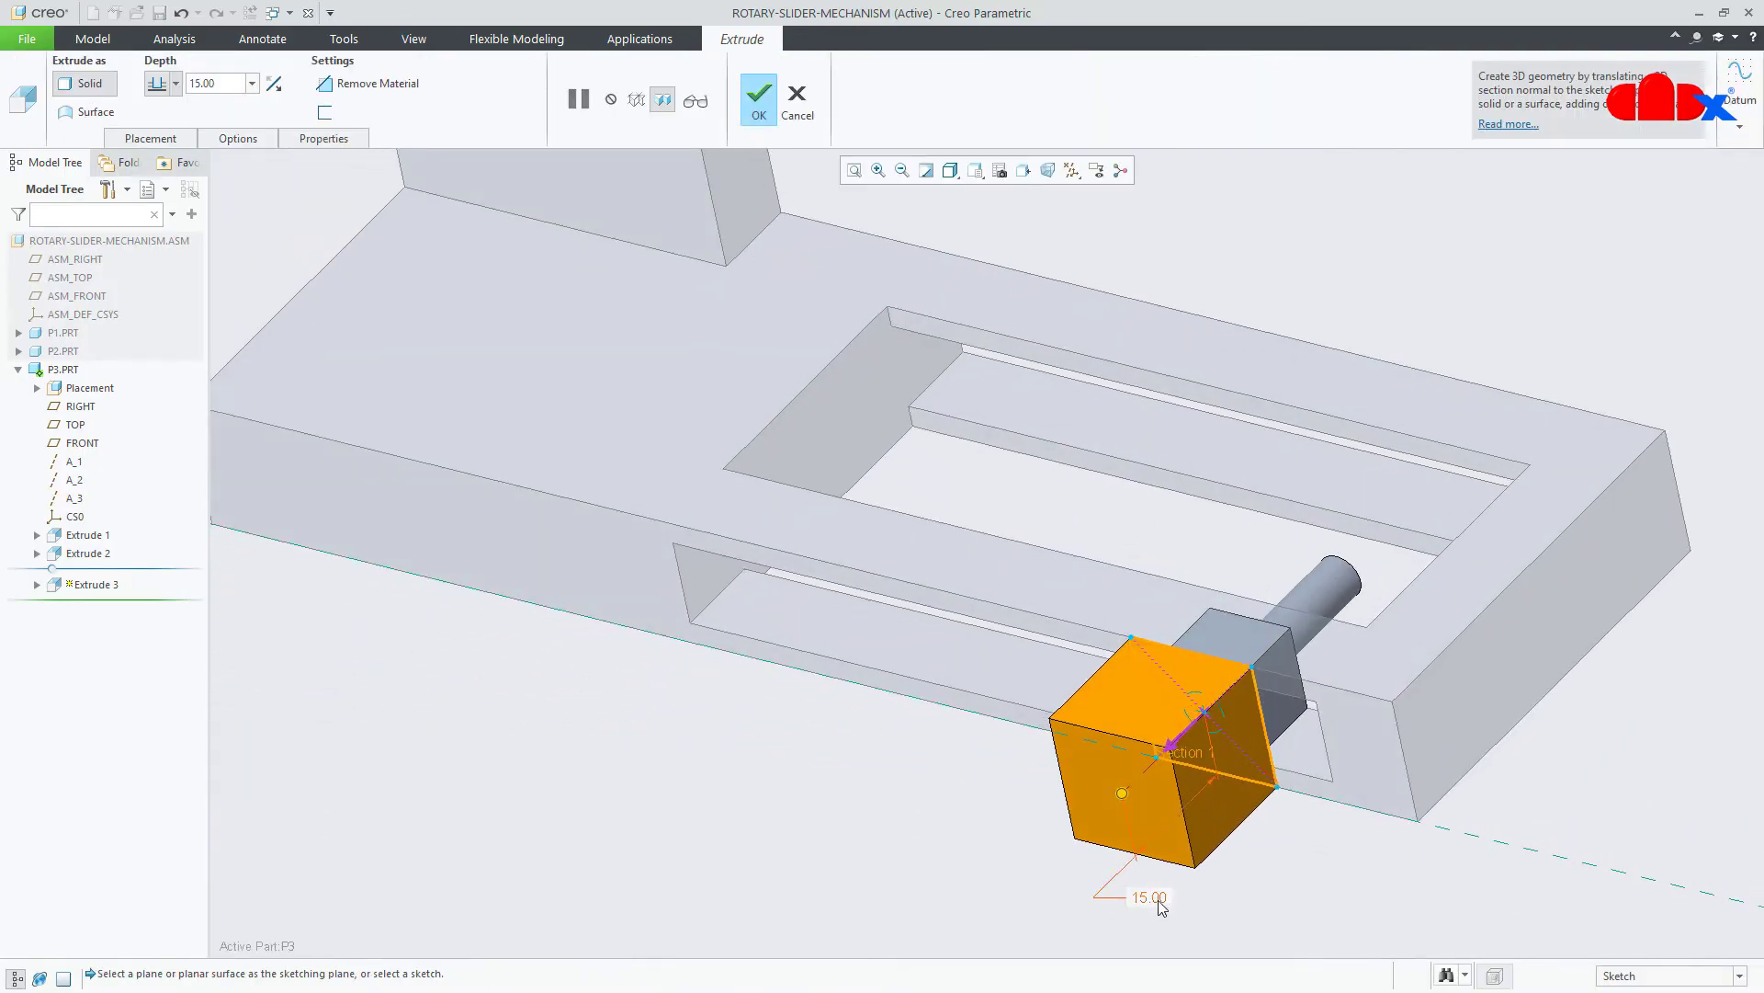
# Set the end plate's extrusion depth to 5 mm.
pyautogui.doubleClick(1158, 900)
pyautogui.write('5')
pyautogui.press('Return')
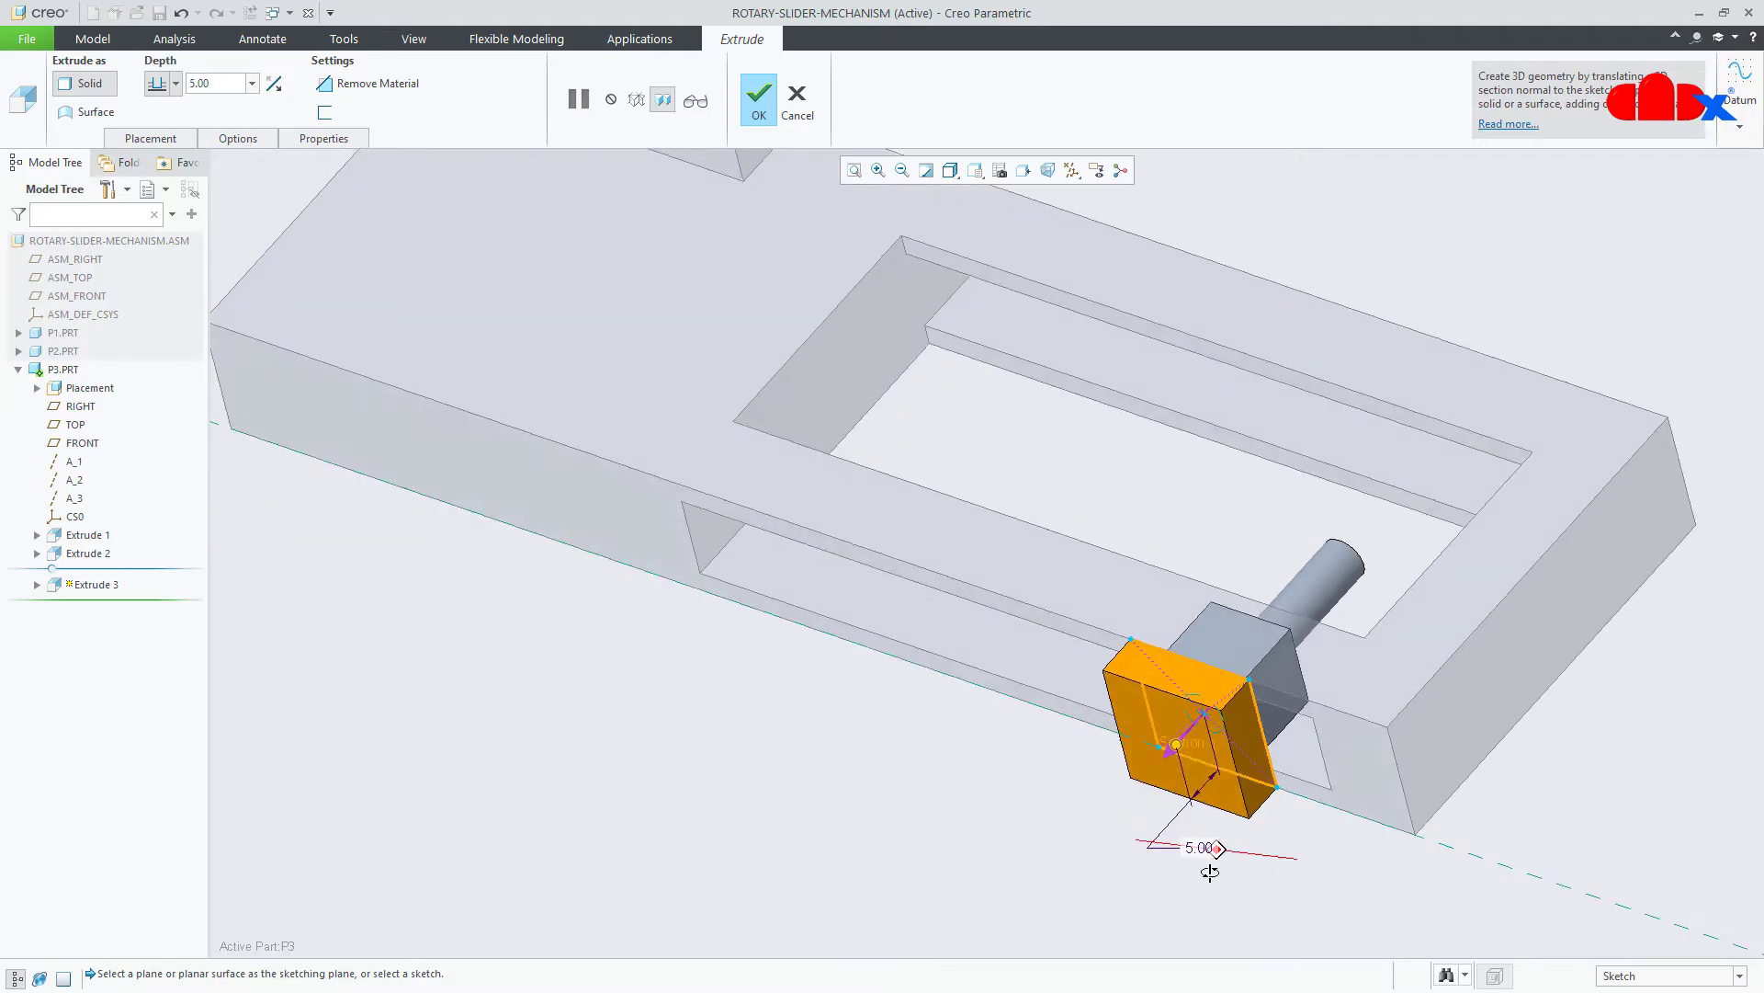
# Set the end plate's extrusion depth to 2 mm and complete the extrusion.
pyautogui.doubleClick(1198, 848)
pyautogui.write('2')
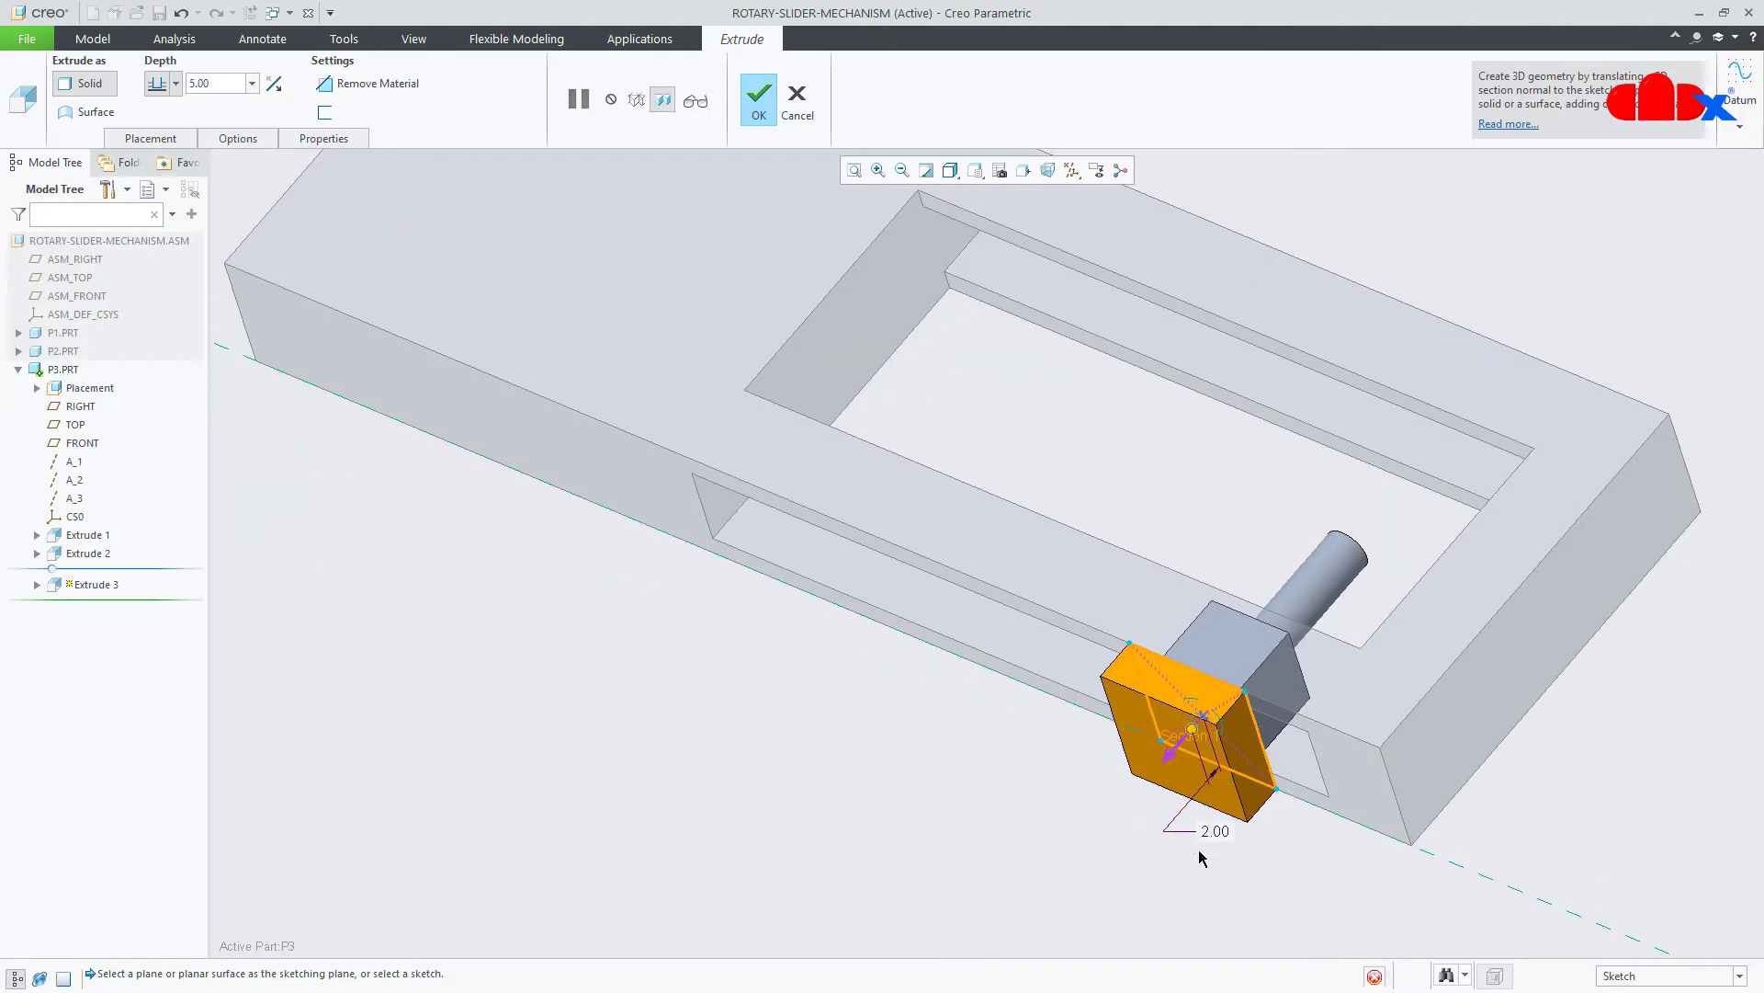
pyautogui.press('Return')
pyautogui.middleClick(1182, 885)
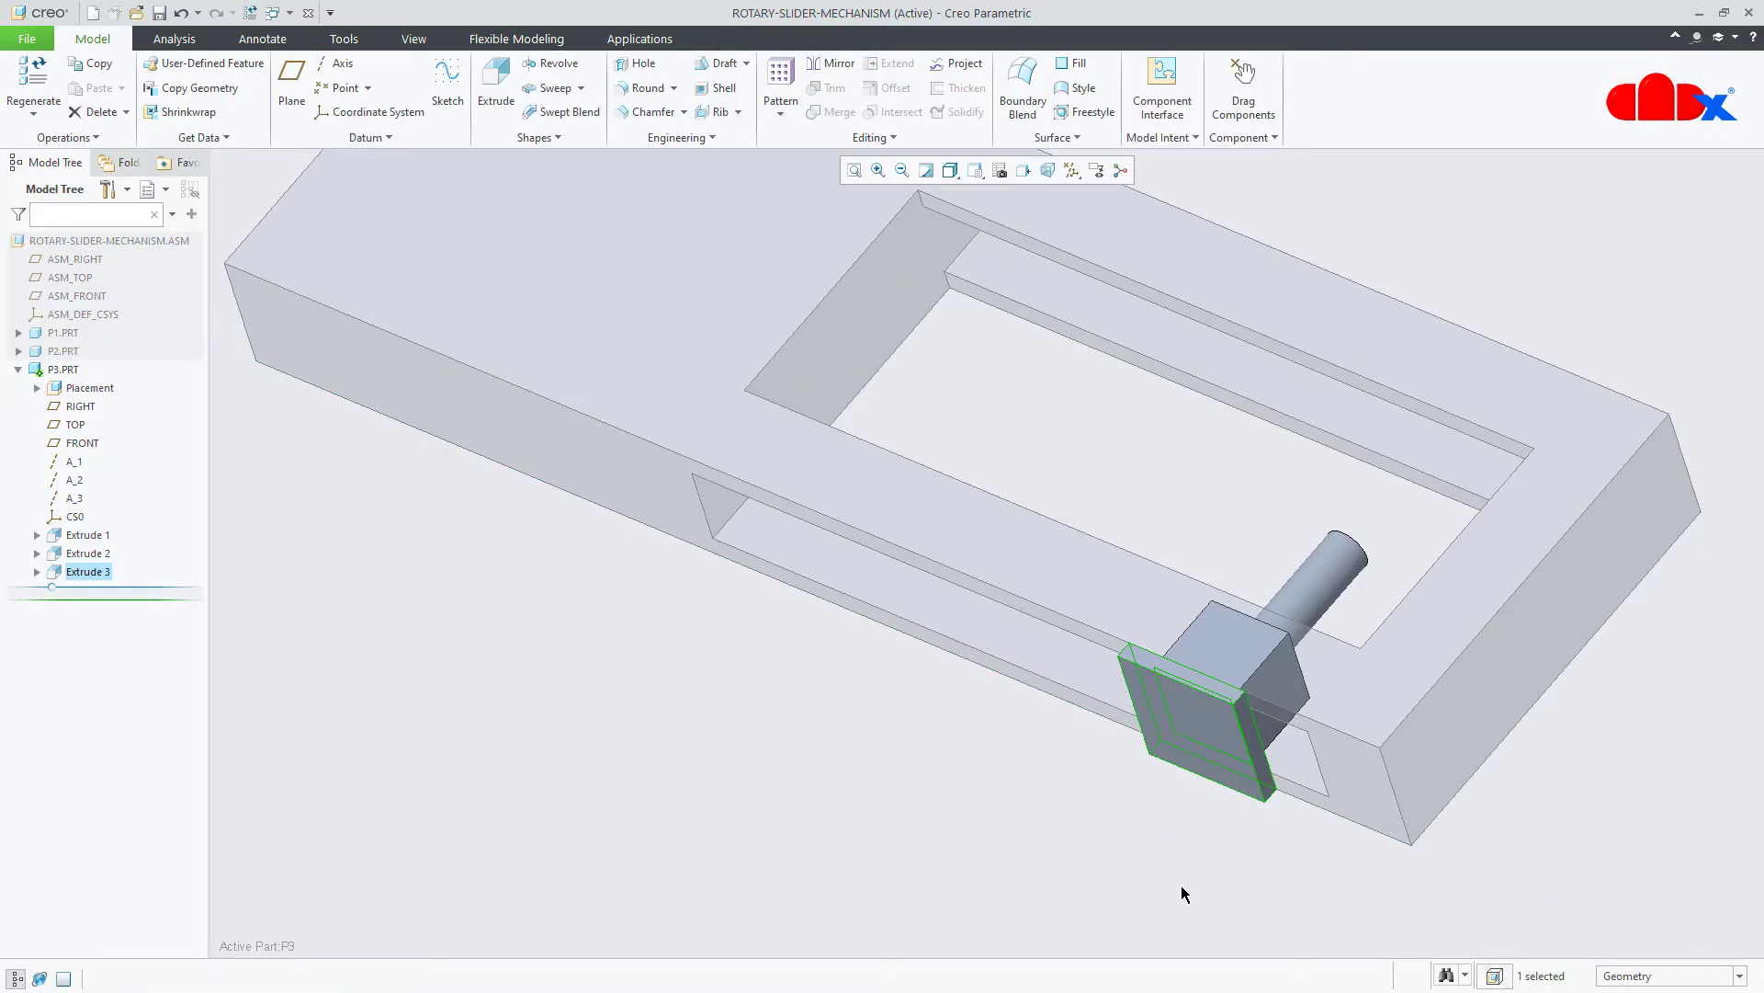
# Mirror Extrude 1, Extrude 2 and Extrude 3 about P3's FRONT datum plane and return to the default view.
pyautogui.moveTo(1143, 823); pyautogui.dragTo(1136, 838, button='middle')
pyautogui.click(87, 535)
pyautogui.keyDown('ctrl'); pyautogui.click(87, 554); pyautogui.keyUp('ctrl')
pyautogui.keyDown('ctrl'); pyautogui.click(86, 572); pyautogui.keyUp('ctrl')
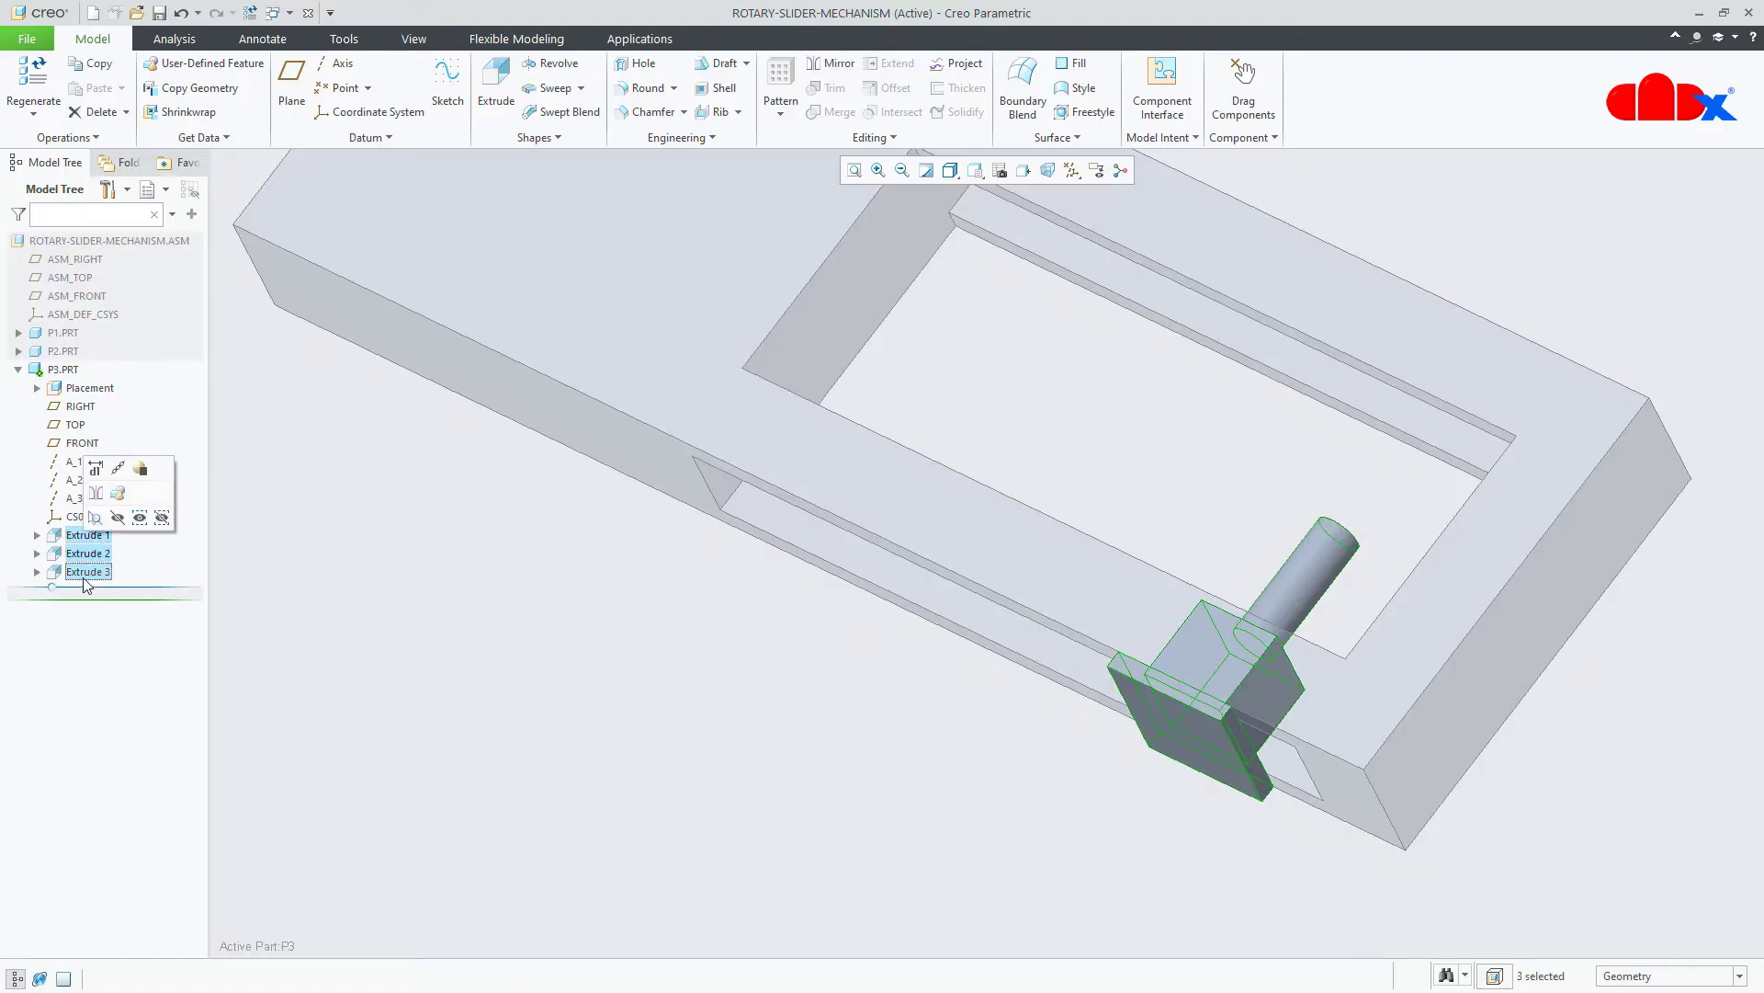
pyautogui.click(97, 495)
pyautogui.click(90, 445)
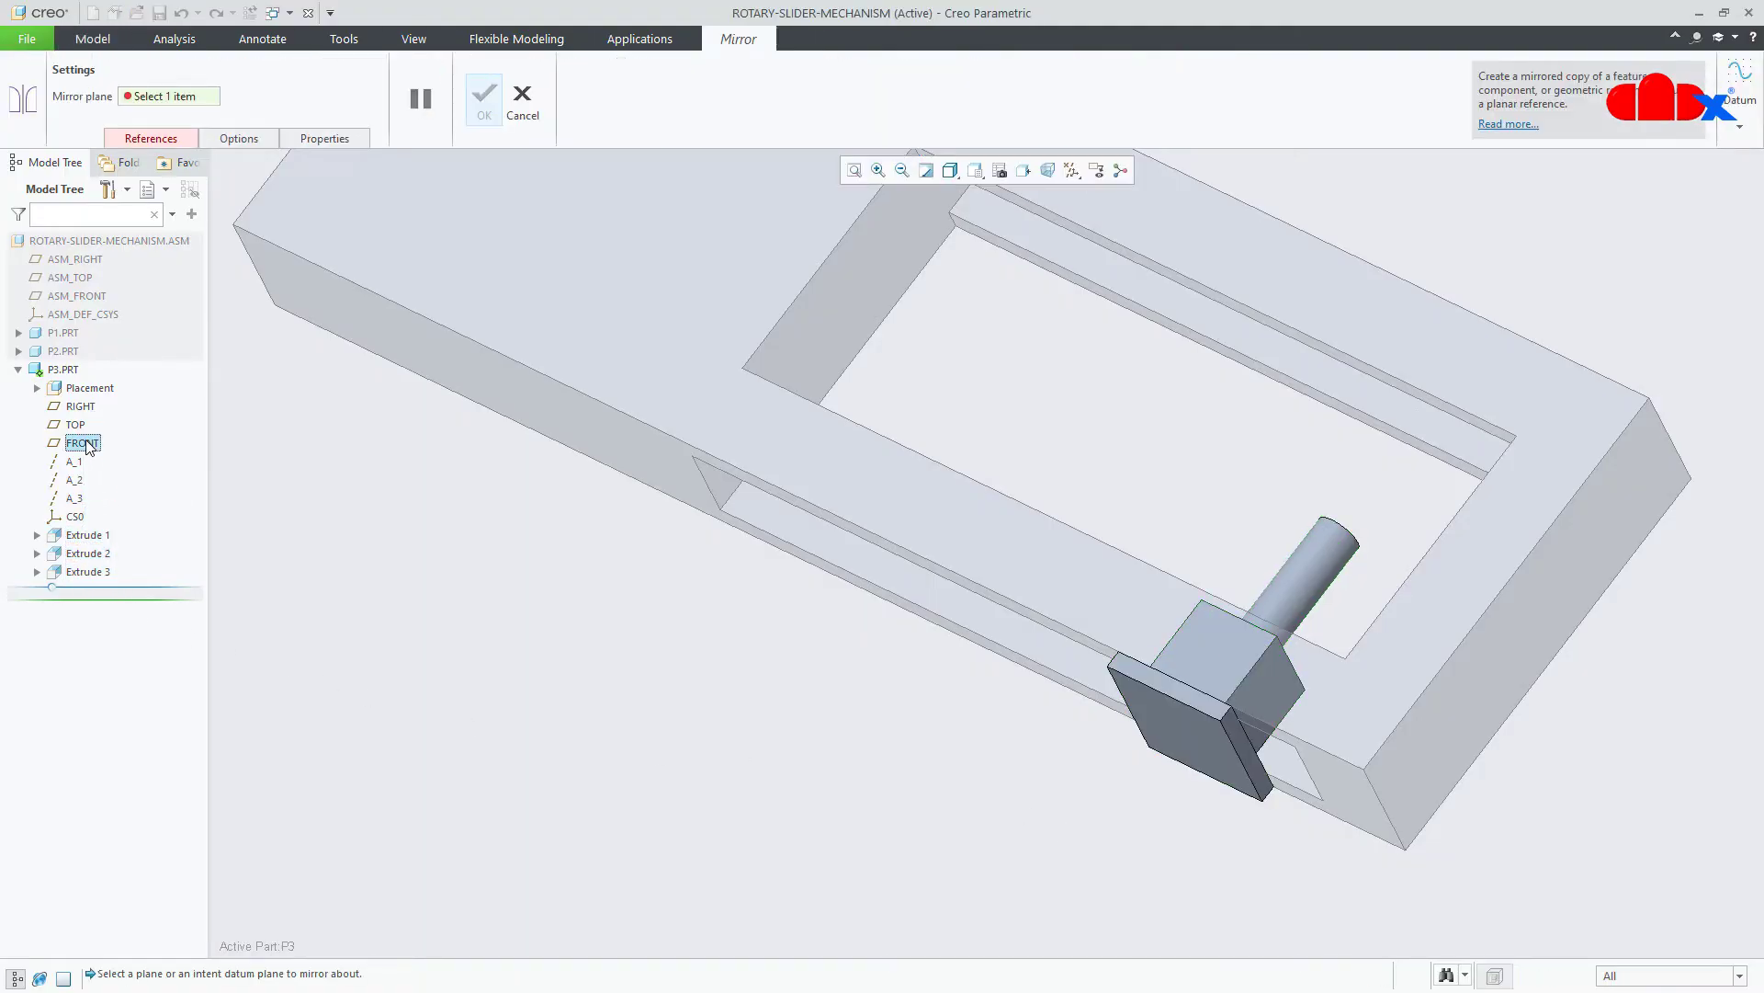
pyautogui.click(481, 103)
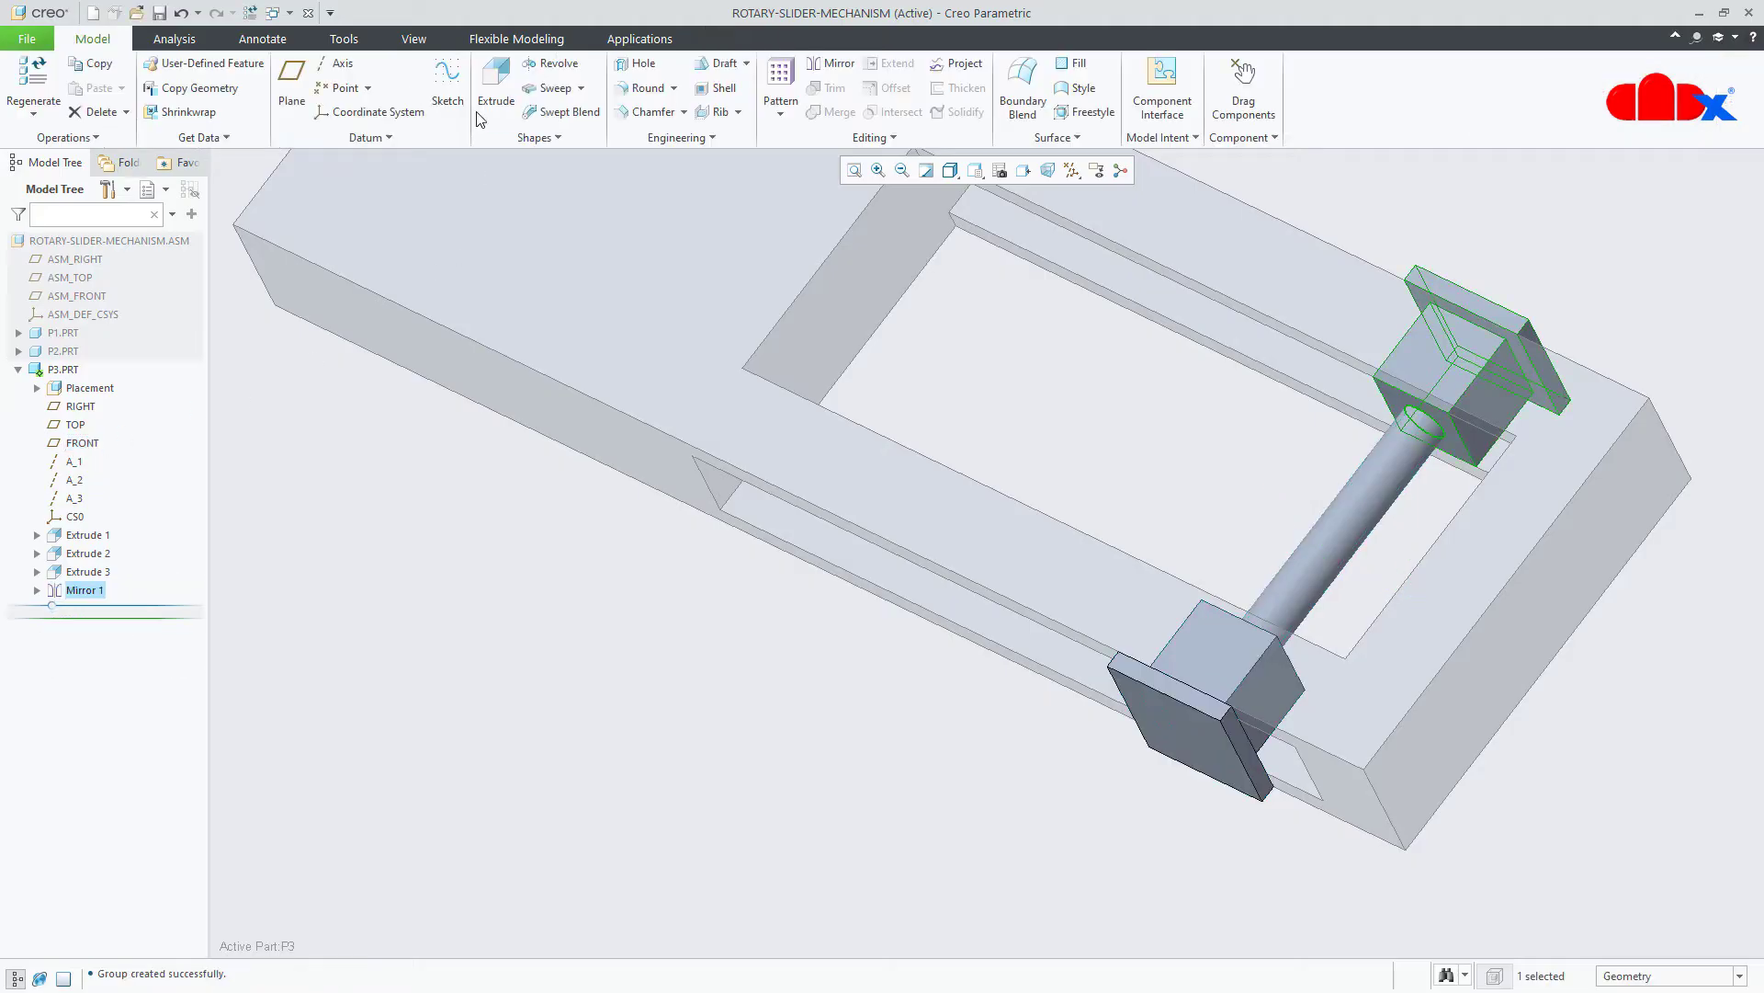
pyautogui.hotkey('ctrl', 'd')
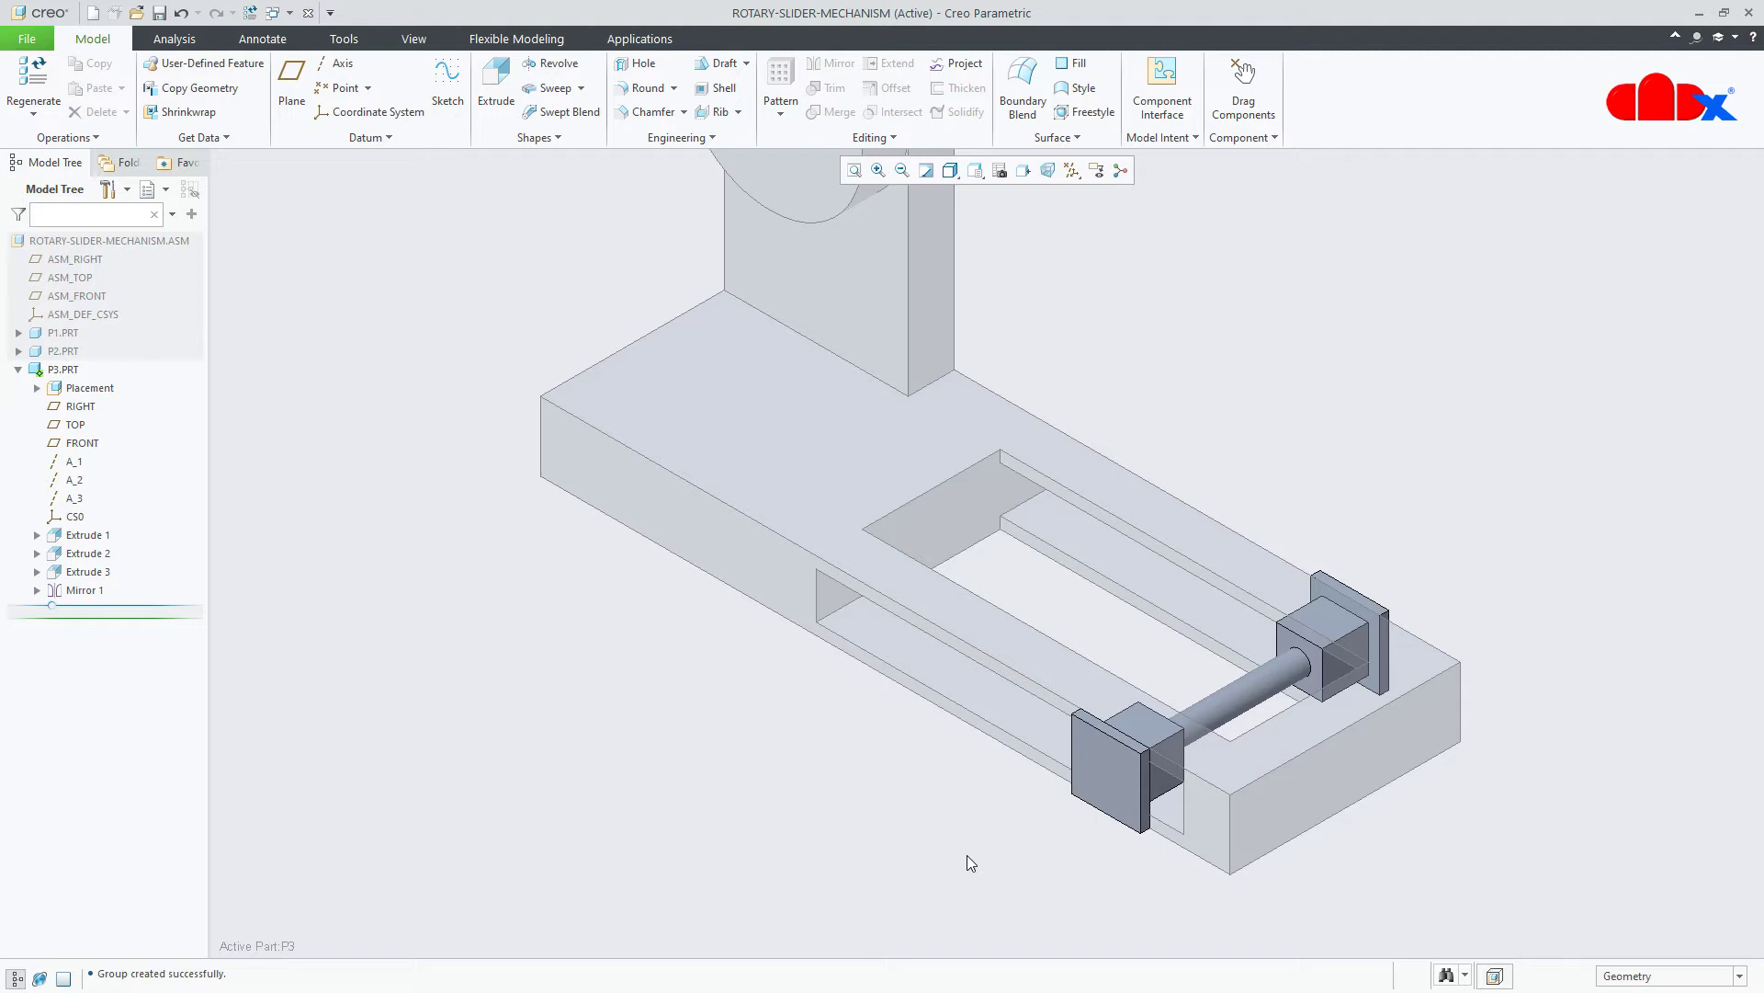
# Reactivate the top-level ROTARY-SLIDER-MECHANISM assembly and collapse P3's feature list.
pyautogui.hotkey('ctrl', 'a')
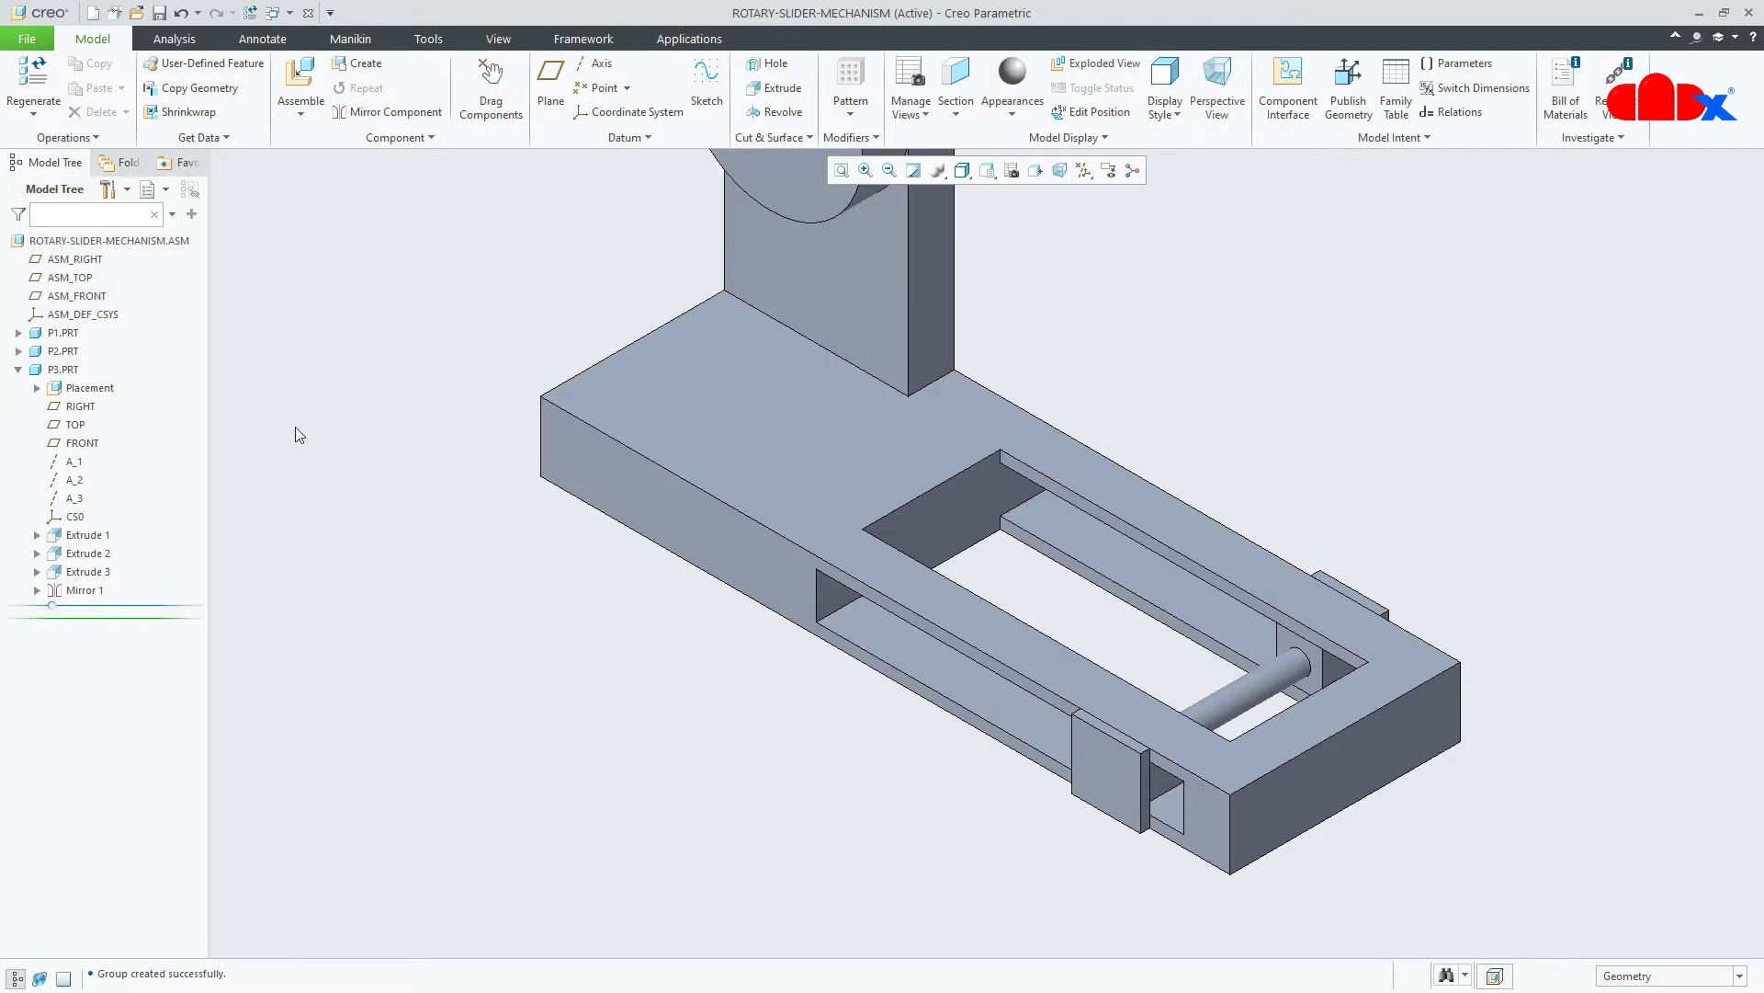
pyautogui.click(18, 368)
pyautogui.scroll(2, 789, 741)
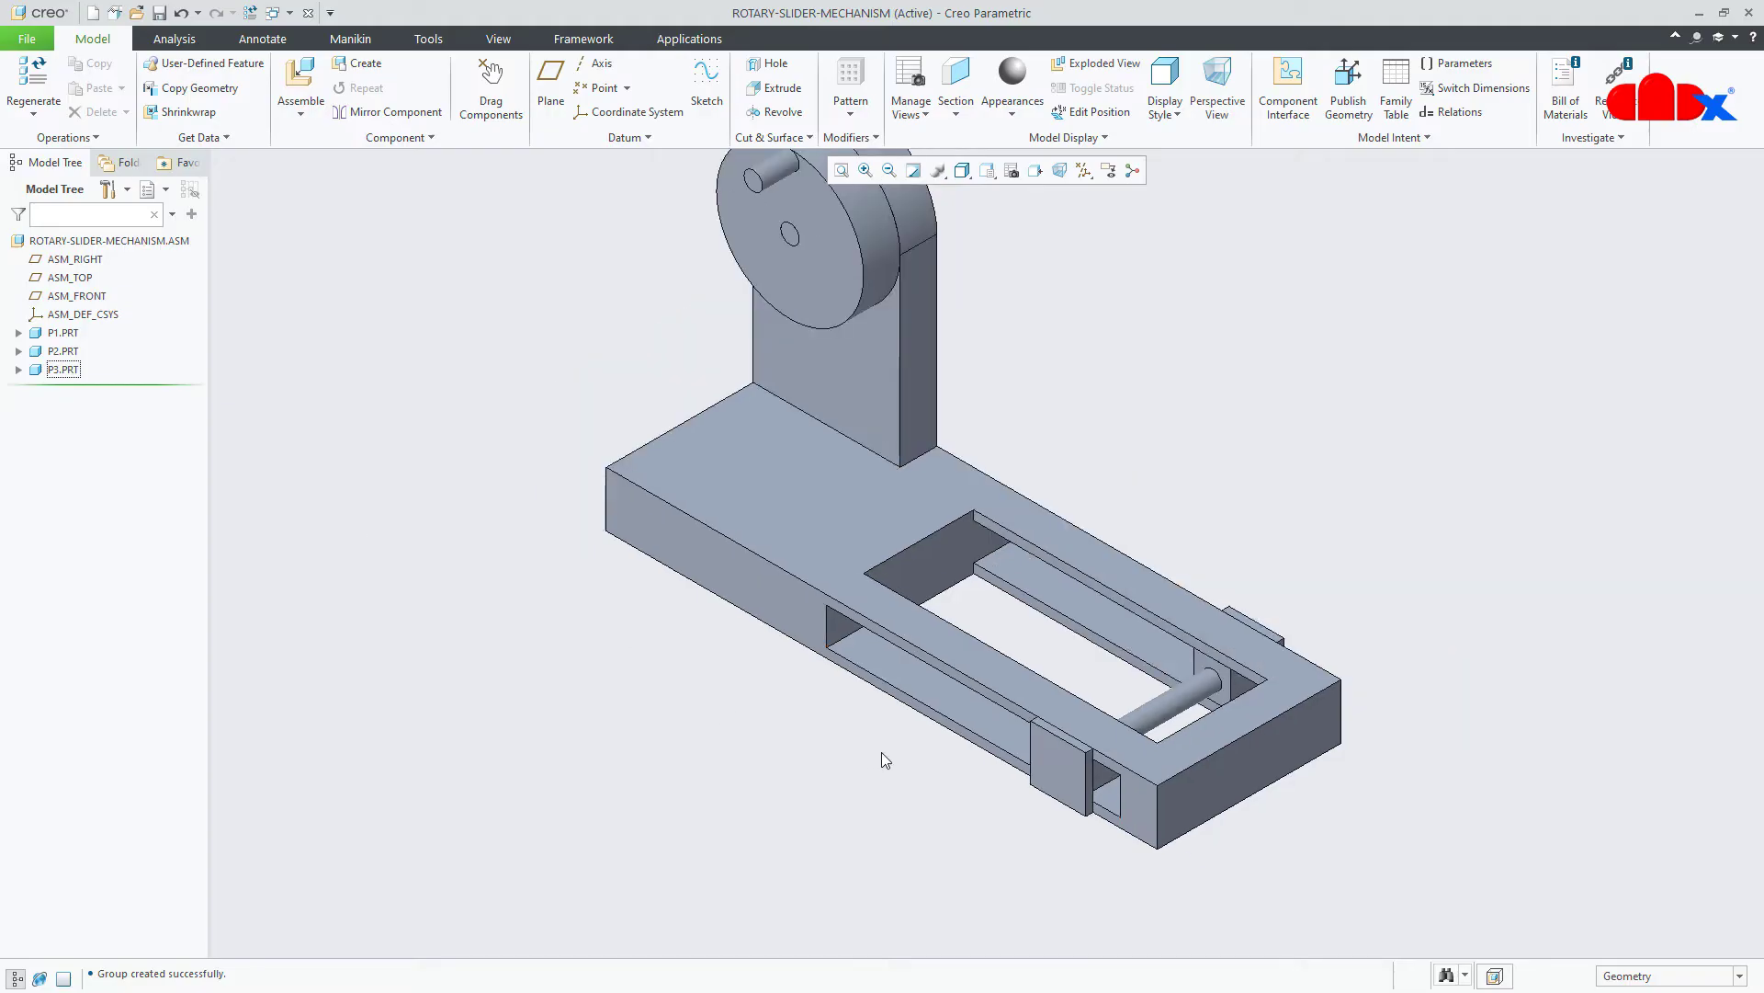
pyautogui.moveTo(1039, 735)
pyautogui.mouseDown(button='middle')
pyautogui.moveTo(1094, 677)
pyautogui.moveTo(1143, 697)
pyautogui.moveTo(1126, 732)
pyautogui.moveTo(1011, 798)
pyautogui.mouseUp(button='middle')
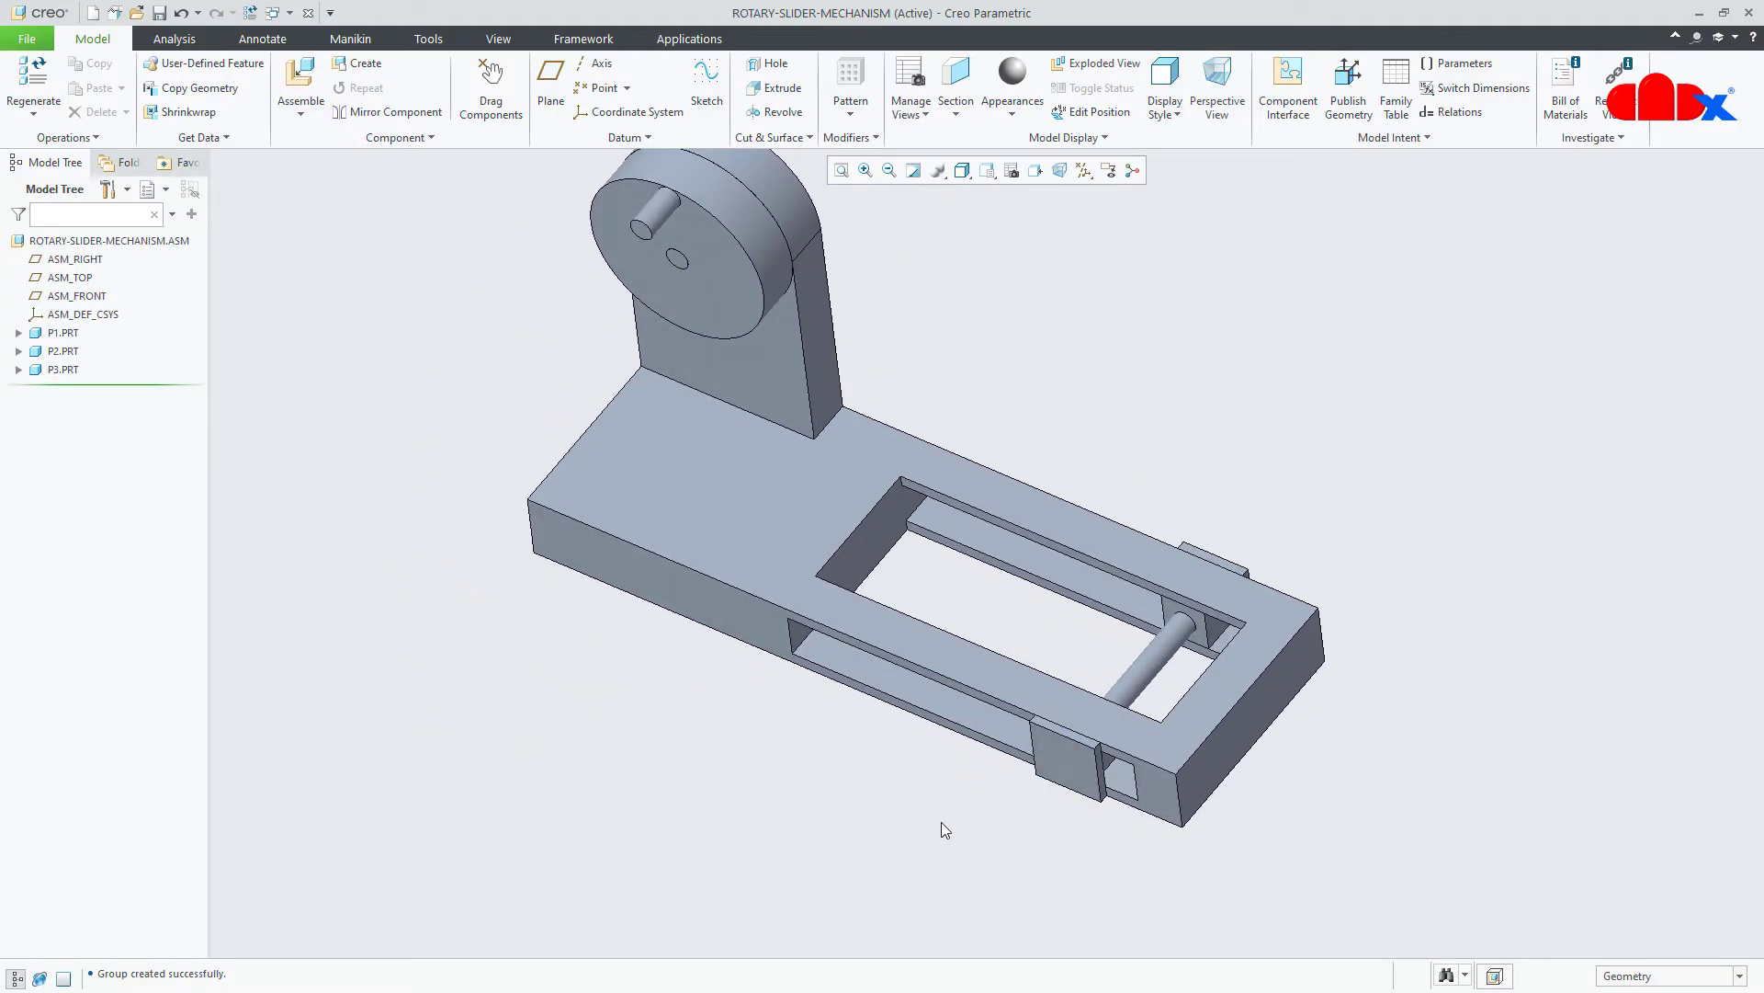
# Start a Direction pattern of P3 with two members, using the base's end face as reference and pointing toward the upright.
pyautogui.click(62, 369)
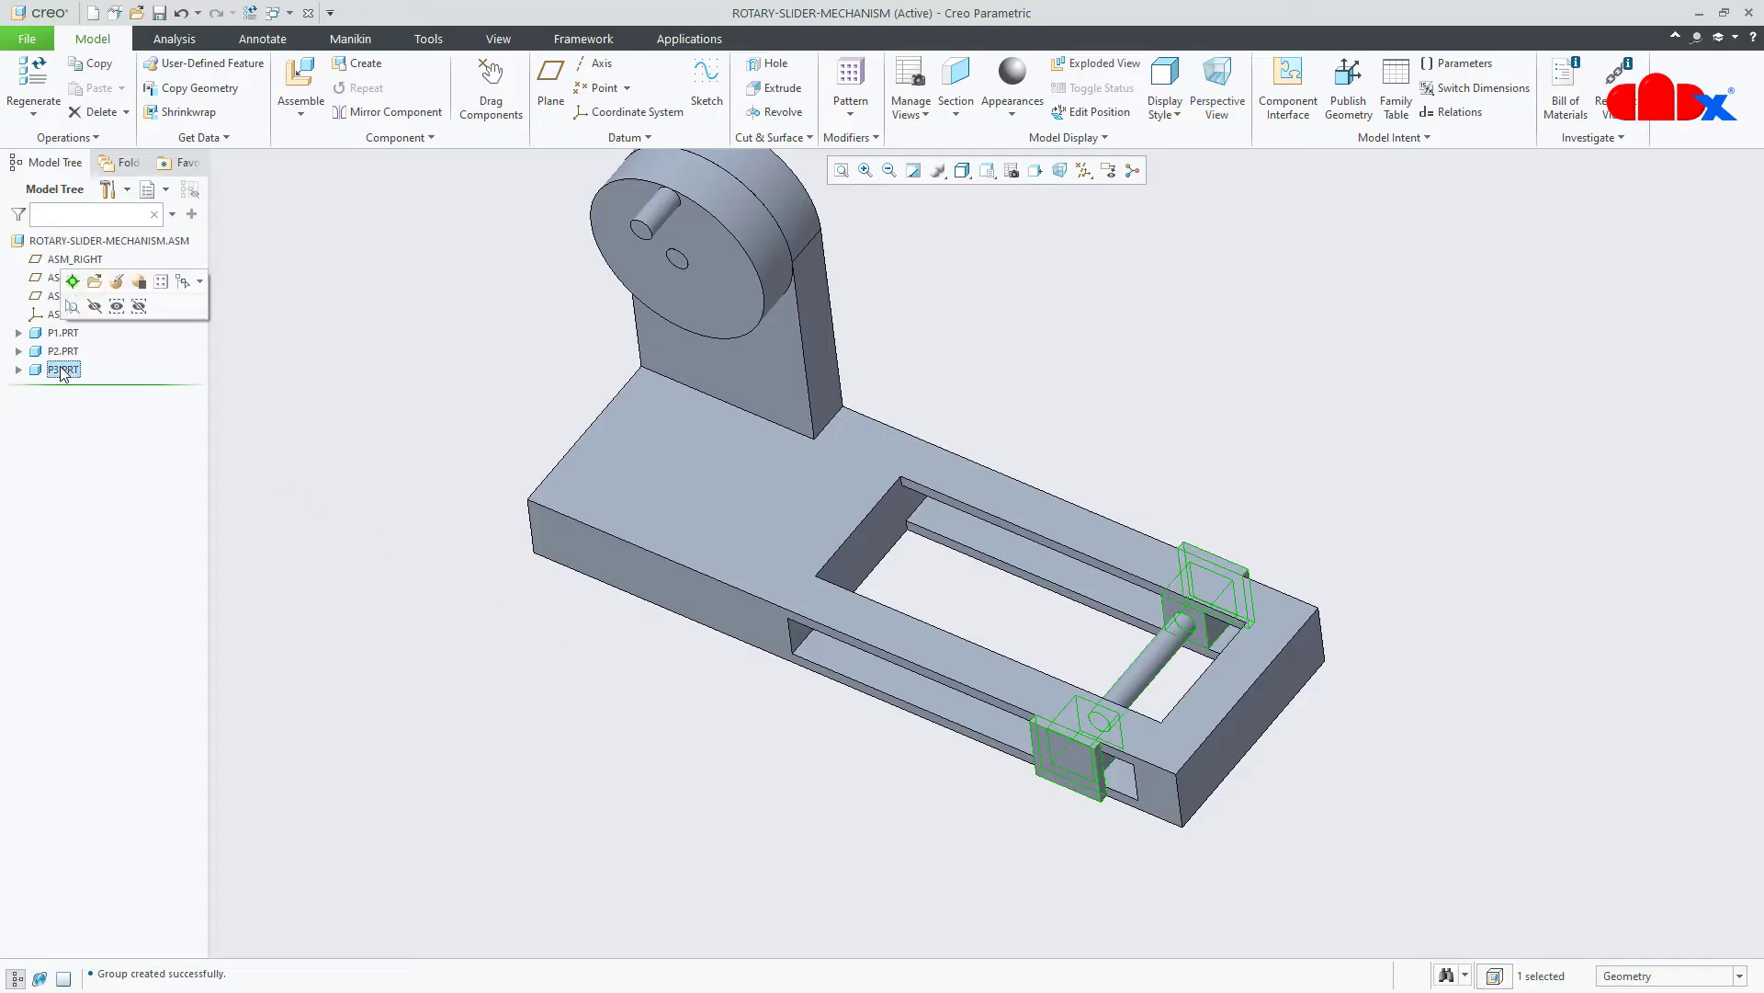
pyautogui.click(163, 283)
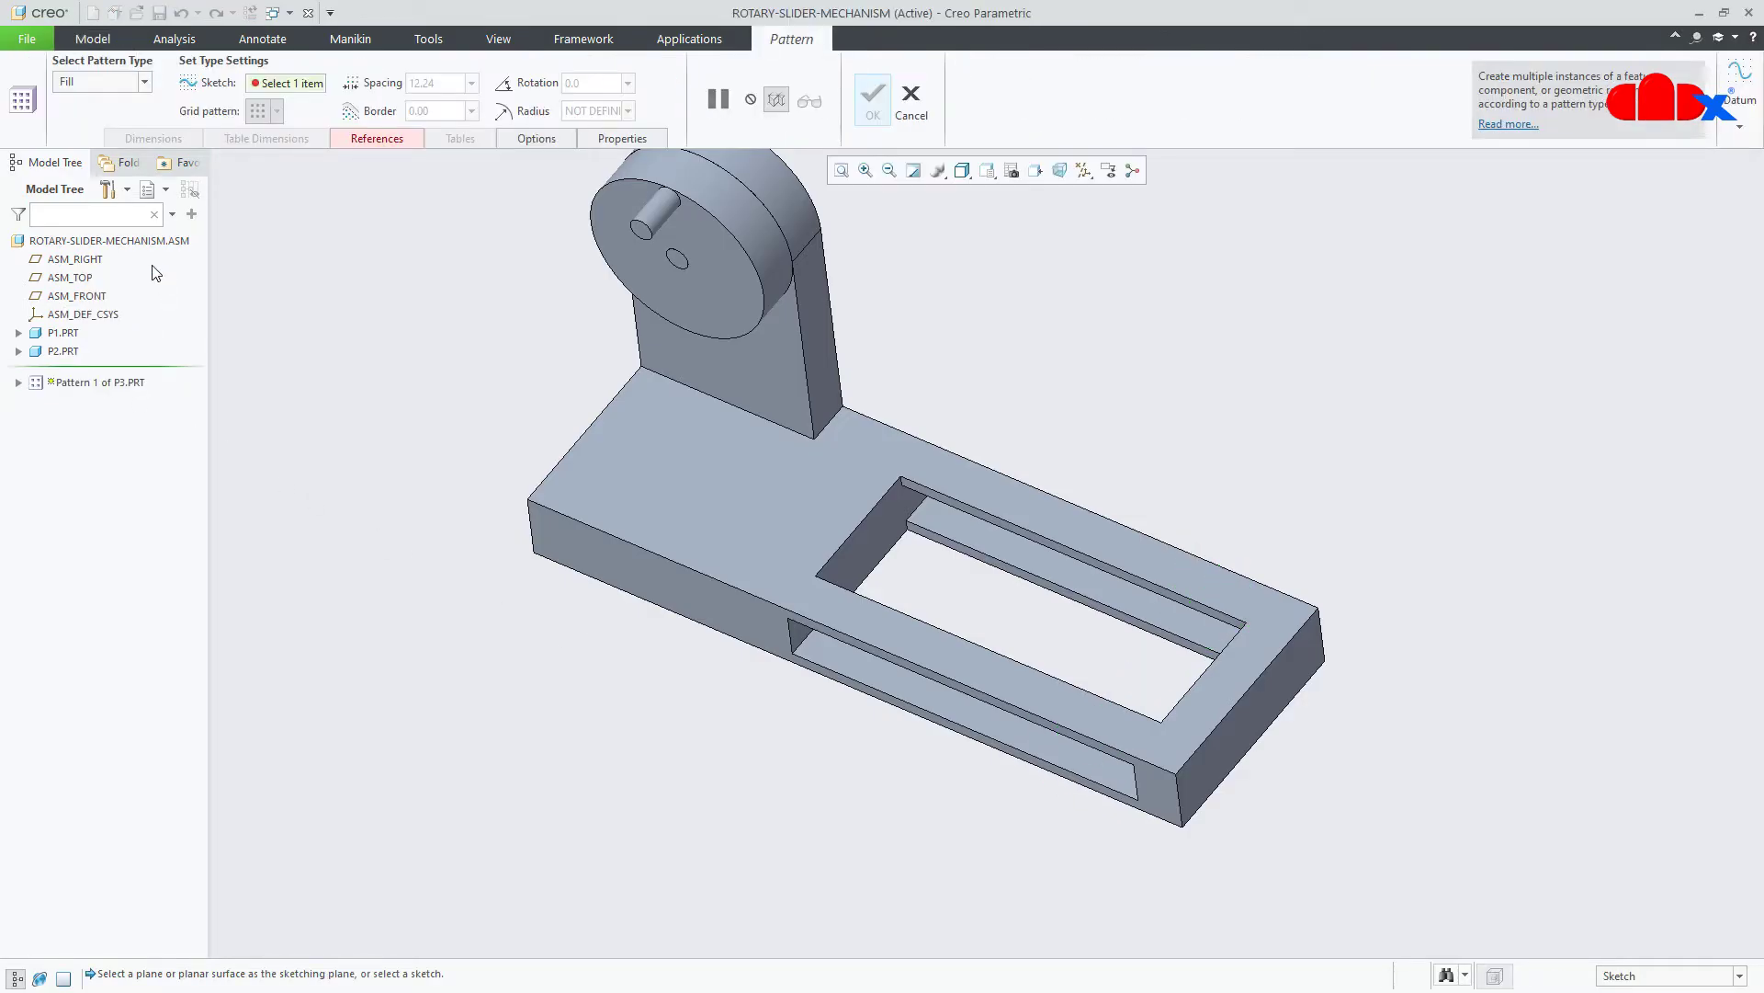
pyautogui.click(124, 82)
pyautogui.click(80, 117)
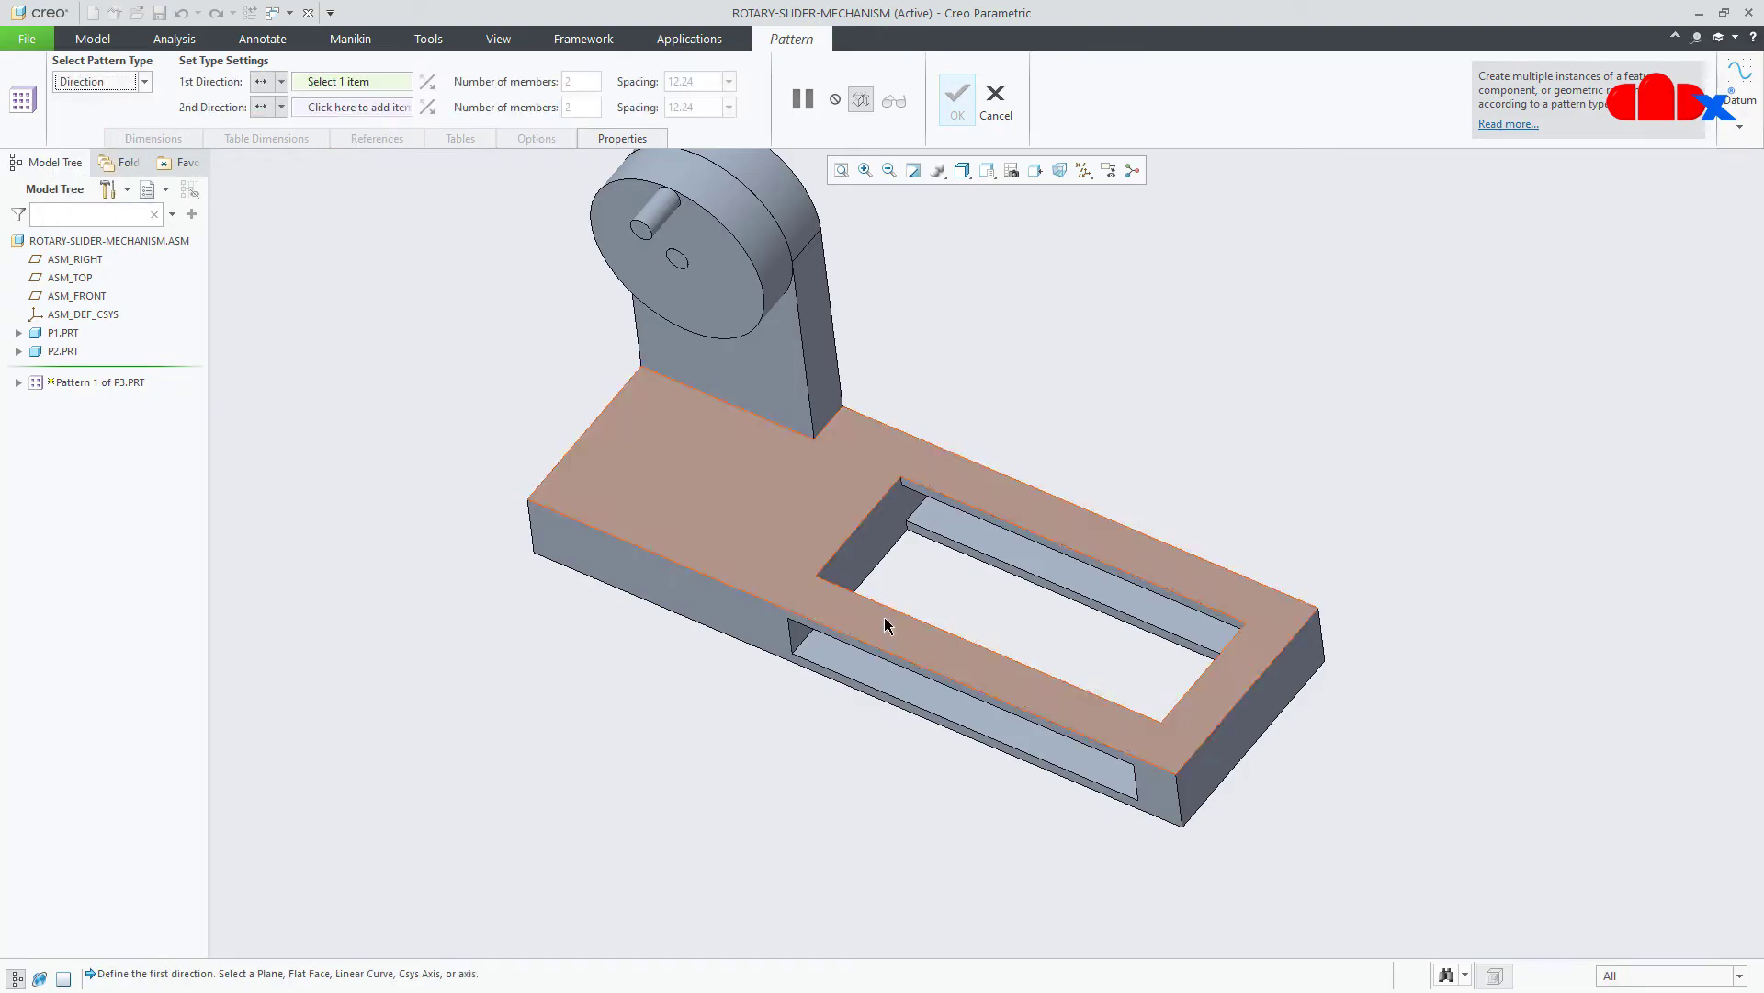
pyautogui.click(1204, 786)
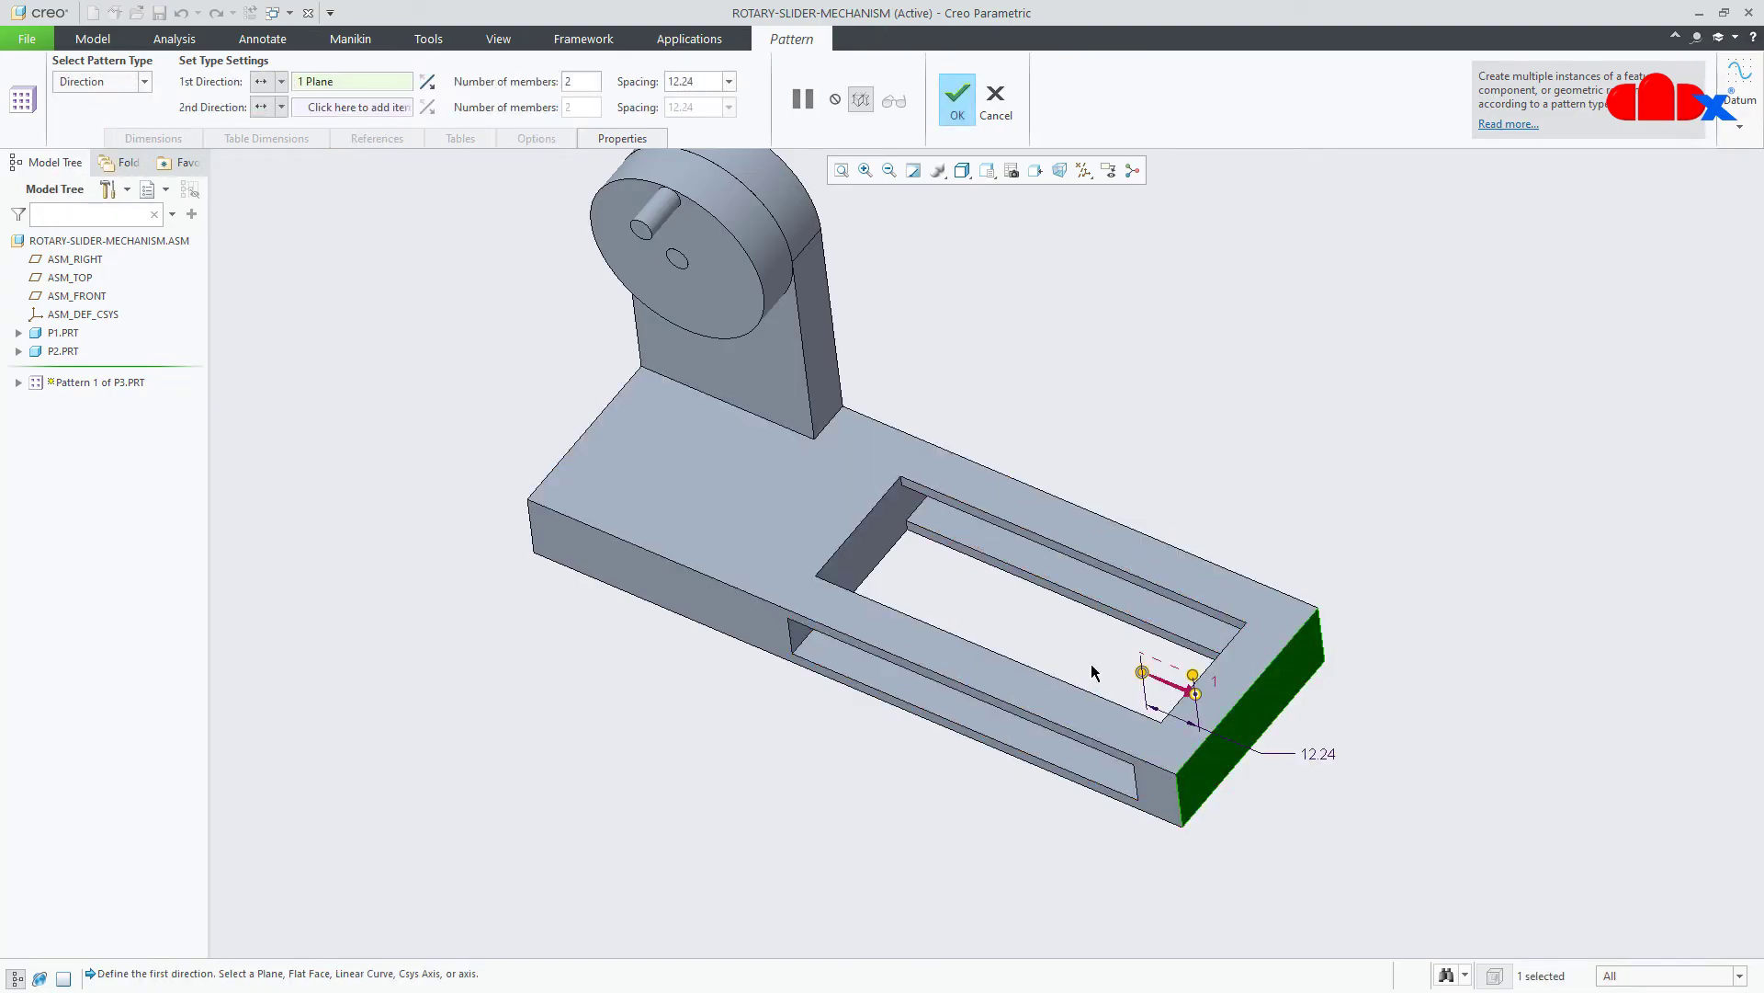
pyautogui.click(427, 82)
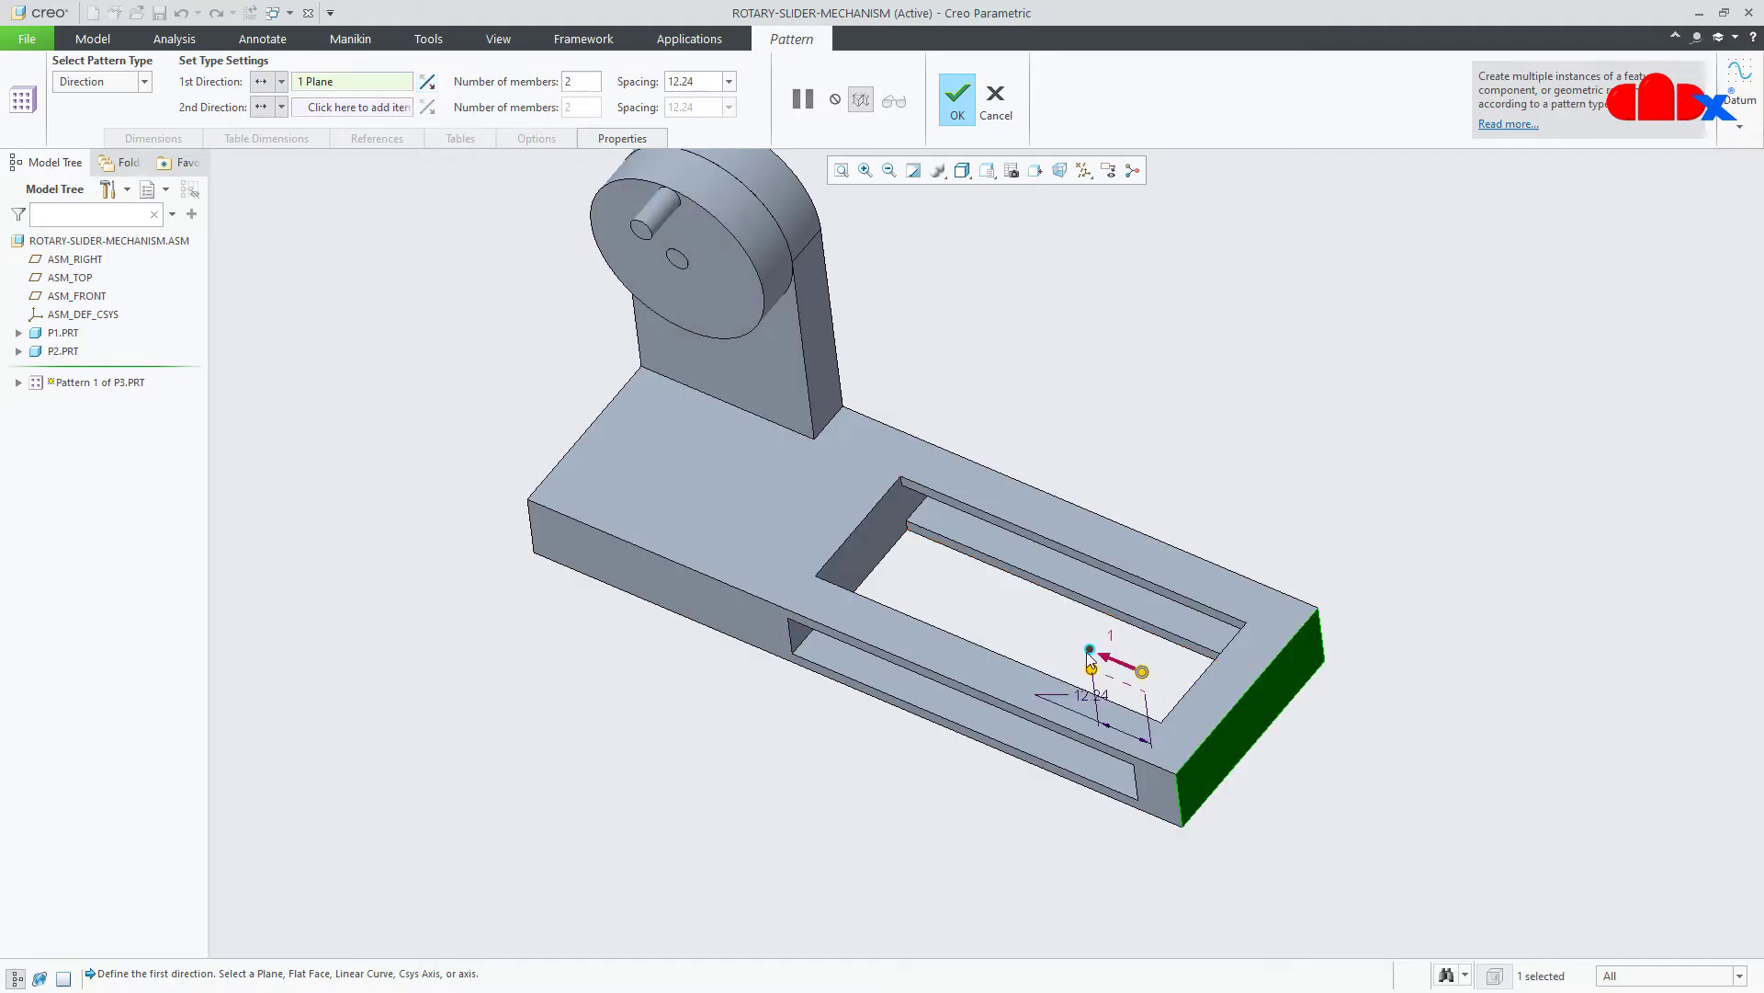
# Set the pattern spacing of P3 to 20 mm and complete the pattern.
pyautogui.moveTo(1091, 671); pyautogui.dragTo(1037, 646)
pyautogui.doubleClick(1028, 673)
pyautogui.write('20')
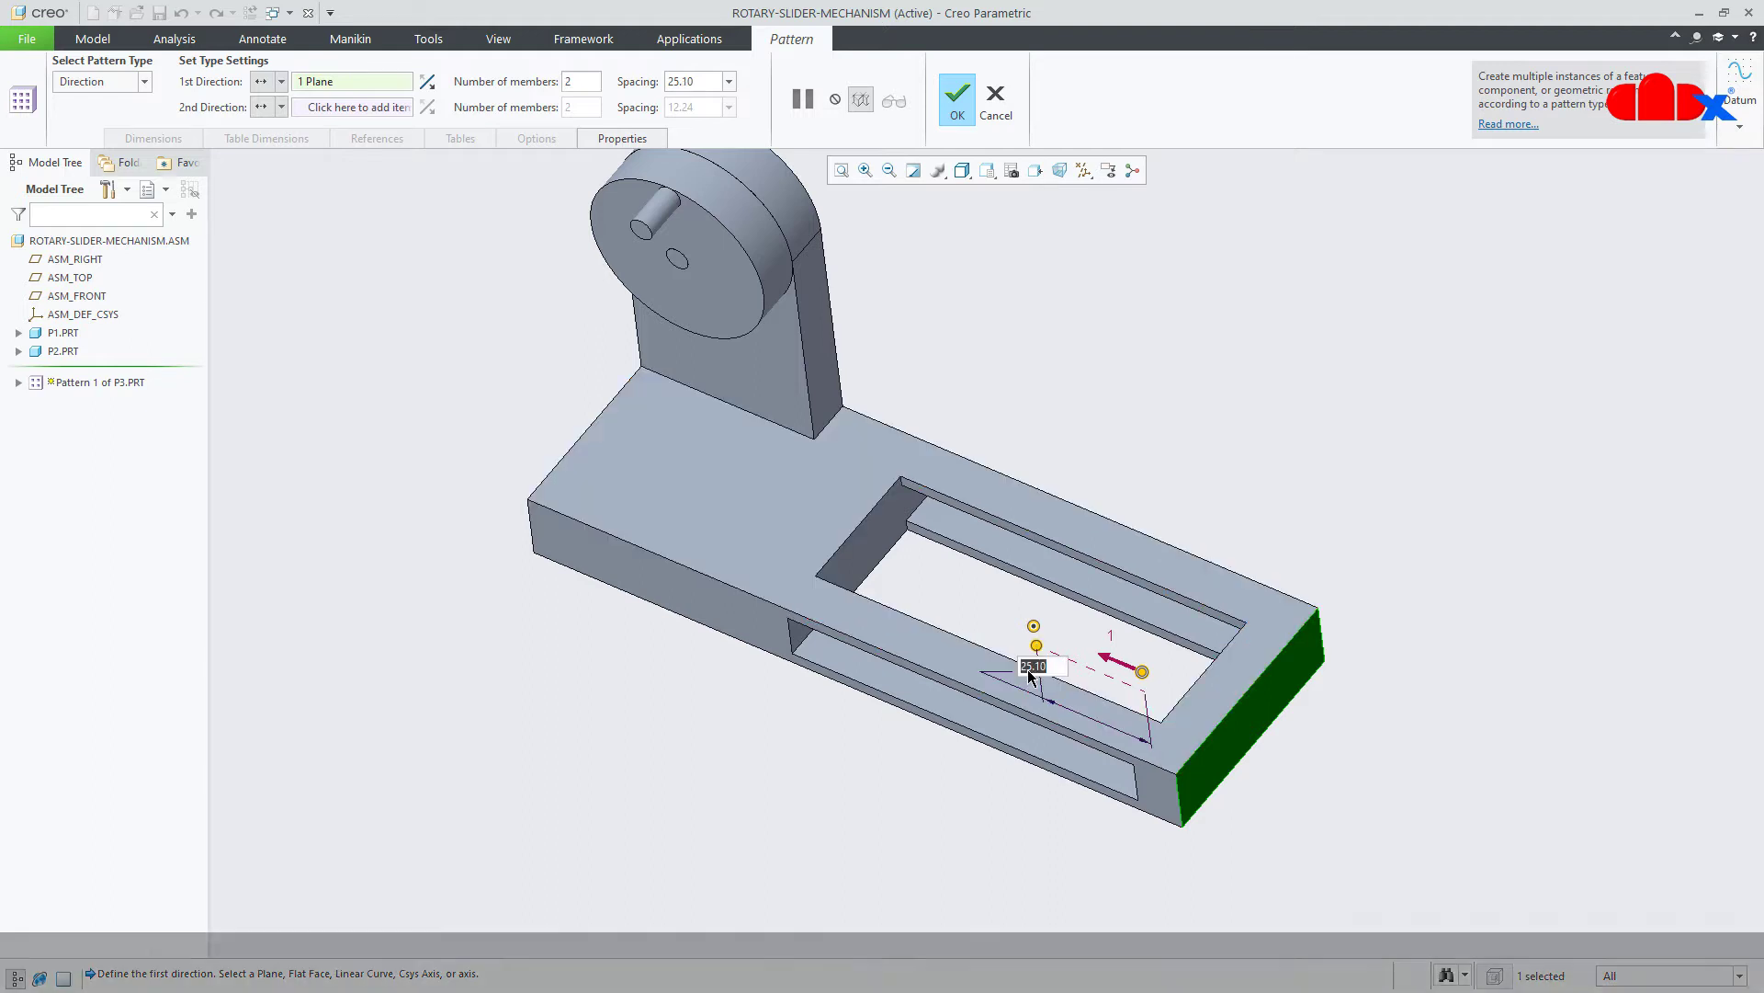
pyautogui.press('Return')
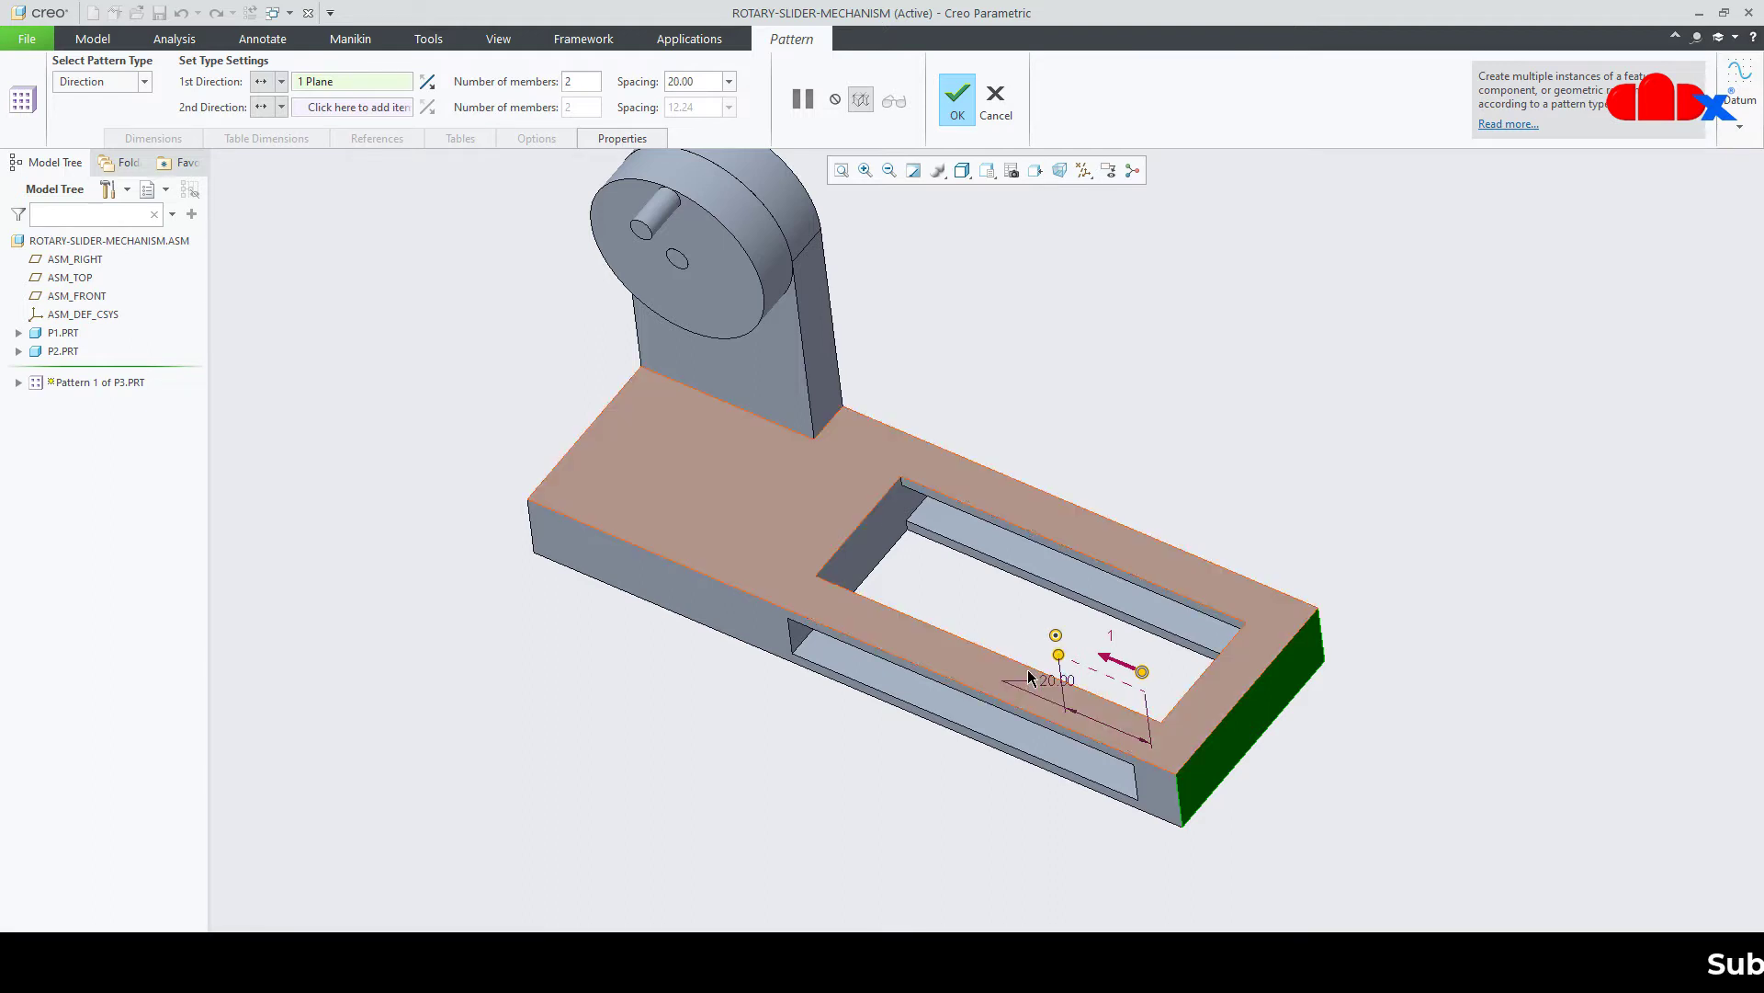
pyautogui.click(956, 99)
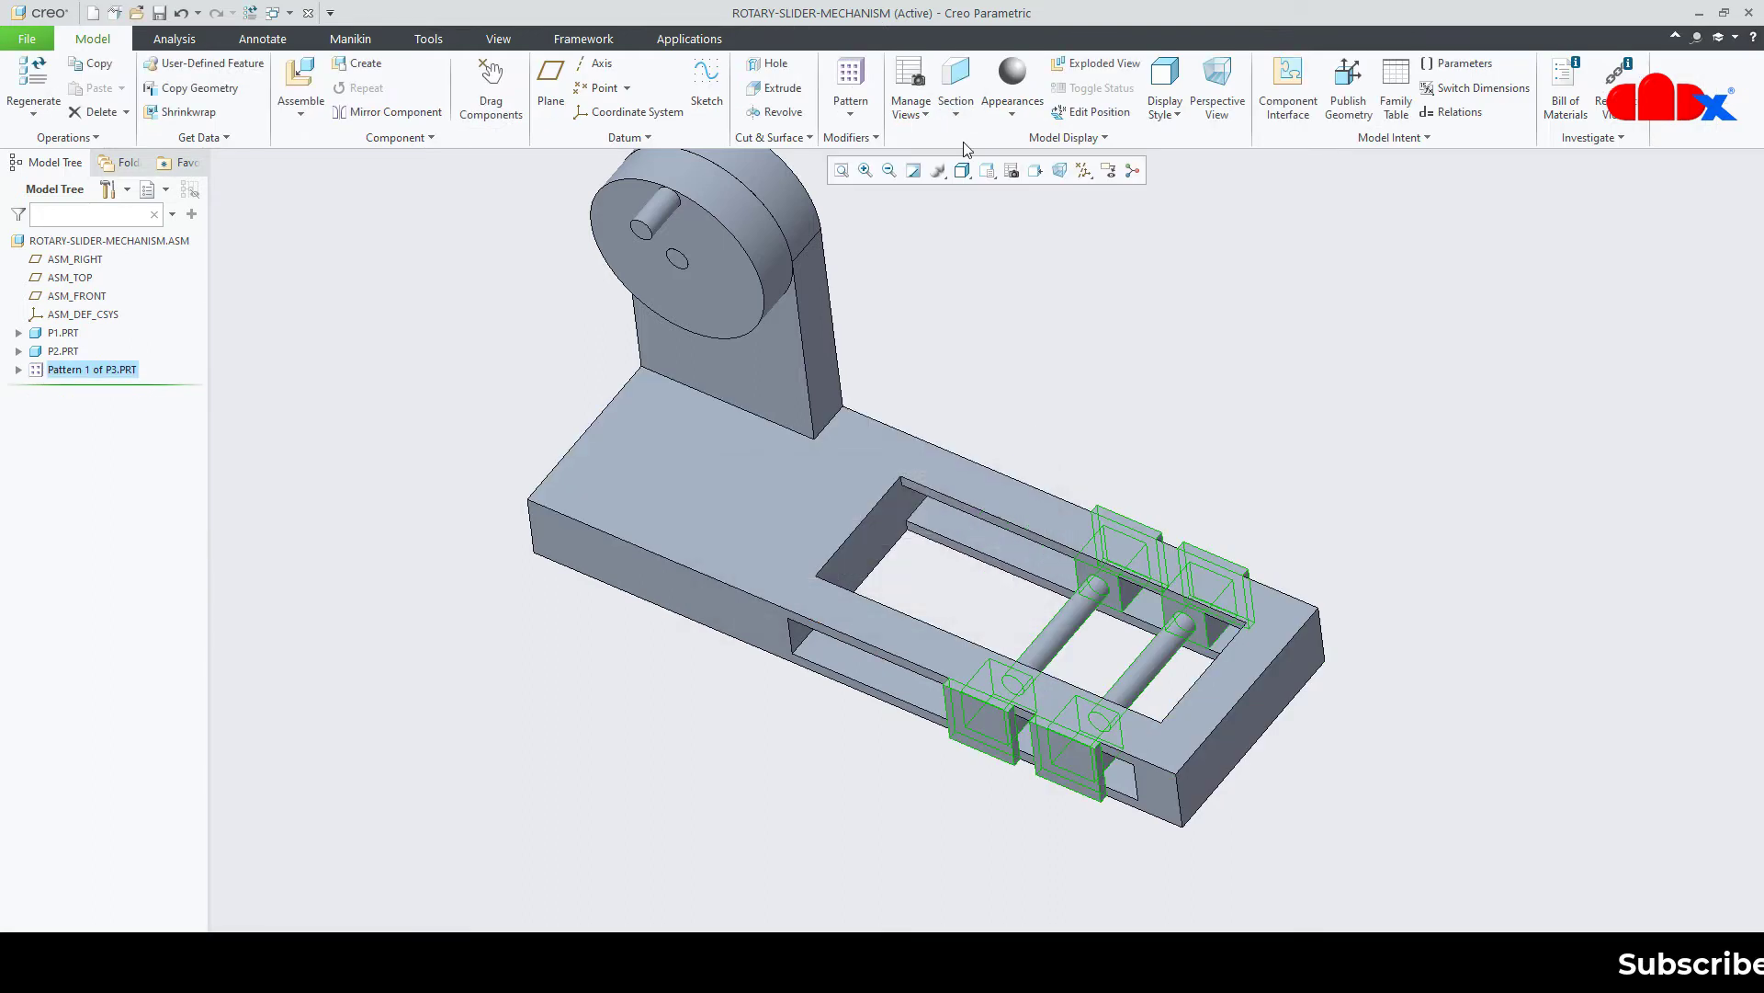
pyautogui.click(1357, 426)
pyautogui.moveTo(1243, 585)
pyautogui.mouseDown(button='middle')
pyautogui.moveTo(1265, 543)
pyautogui.moveTo(1309, 544)
pyautogui.moveTo(1284, 555)
pyautogui.moveTo(1311, 559)
pyautogui.moveTo(1286, 538)
pyautogui.moveTo(1244, 579)
pyautogui.mouseUp(button='middle')
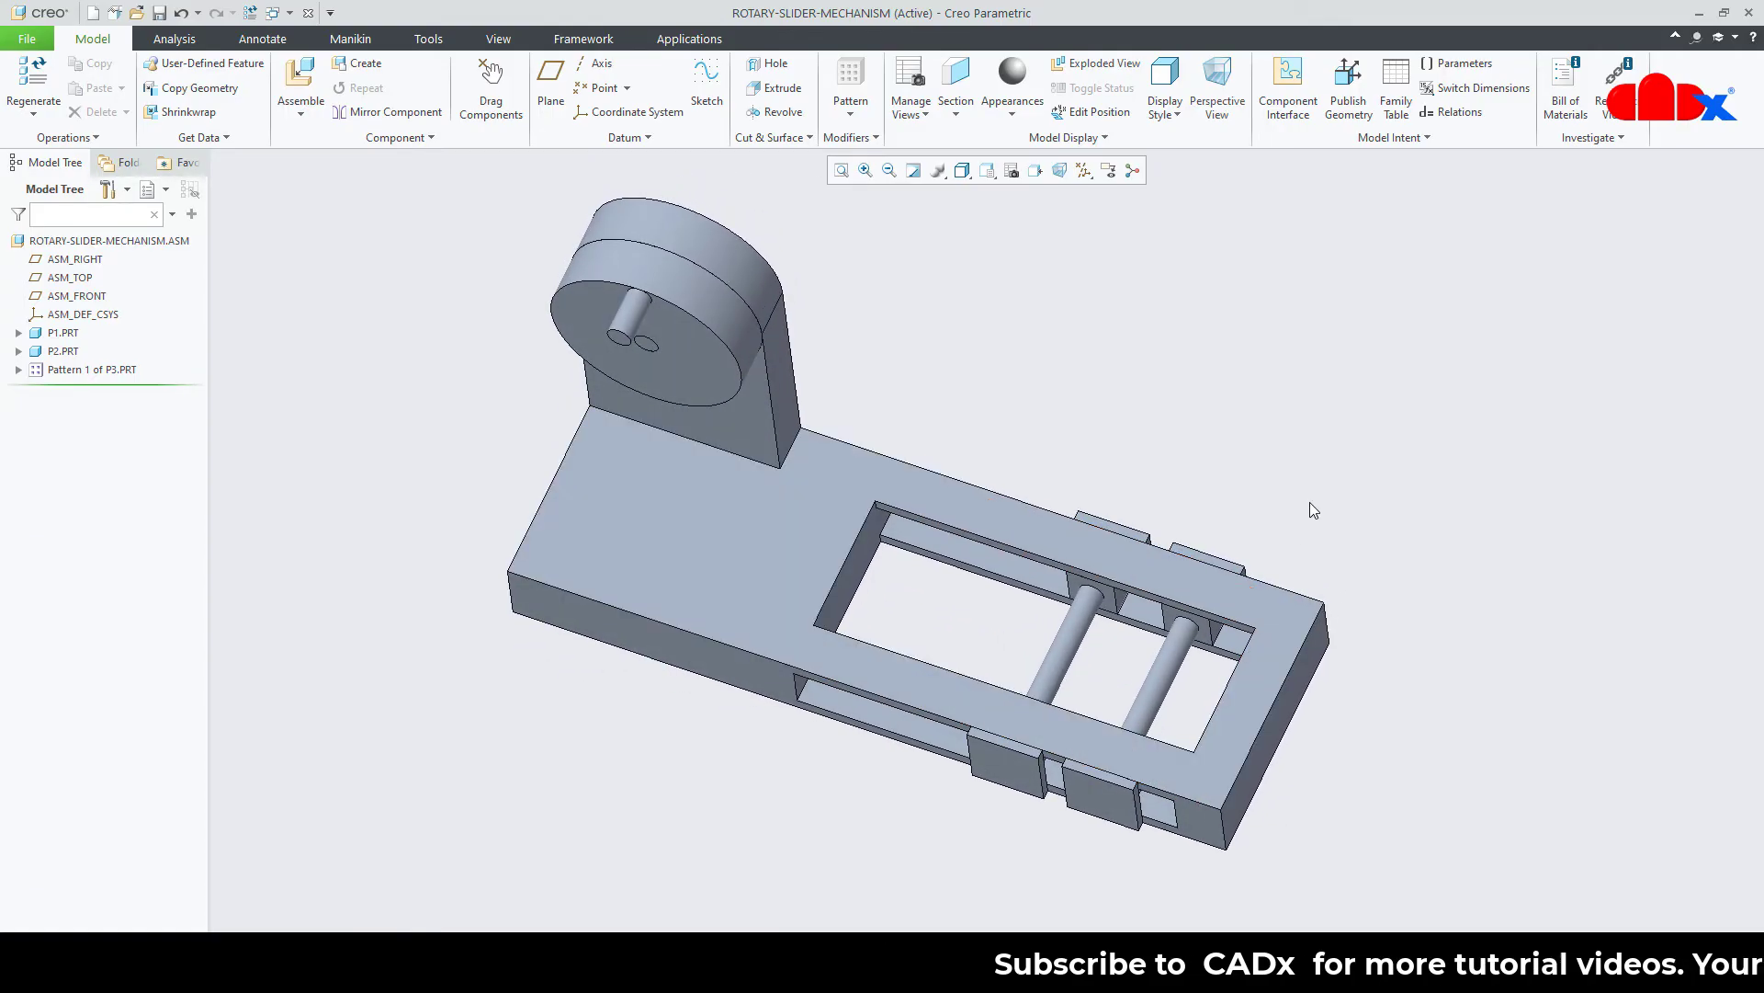
# Create a new solid part component named p4, copied from cadx_mmks_solid_template.prt.
pyautogui.click(356, 62)
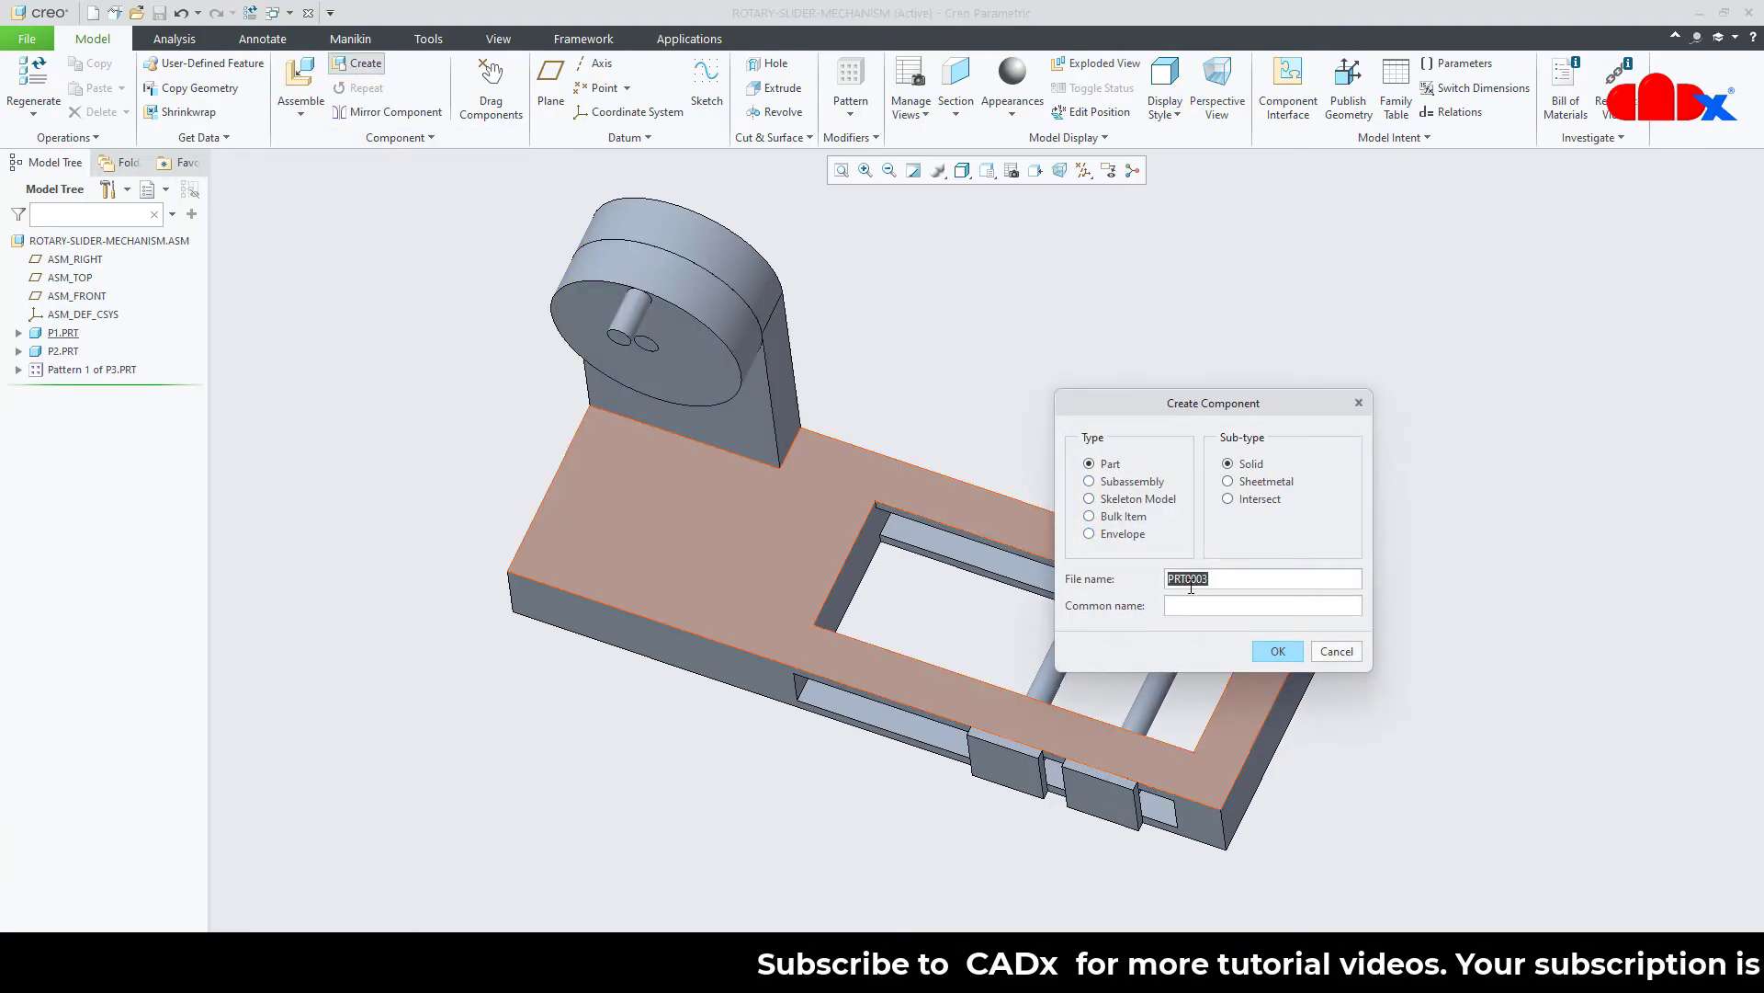
pyautogui.write('p4')
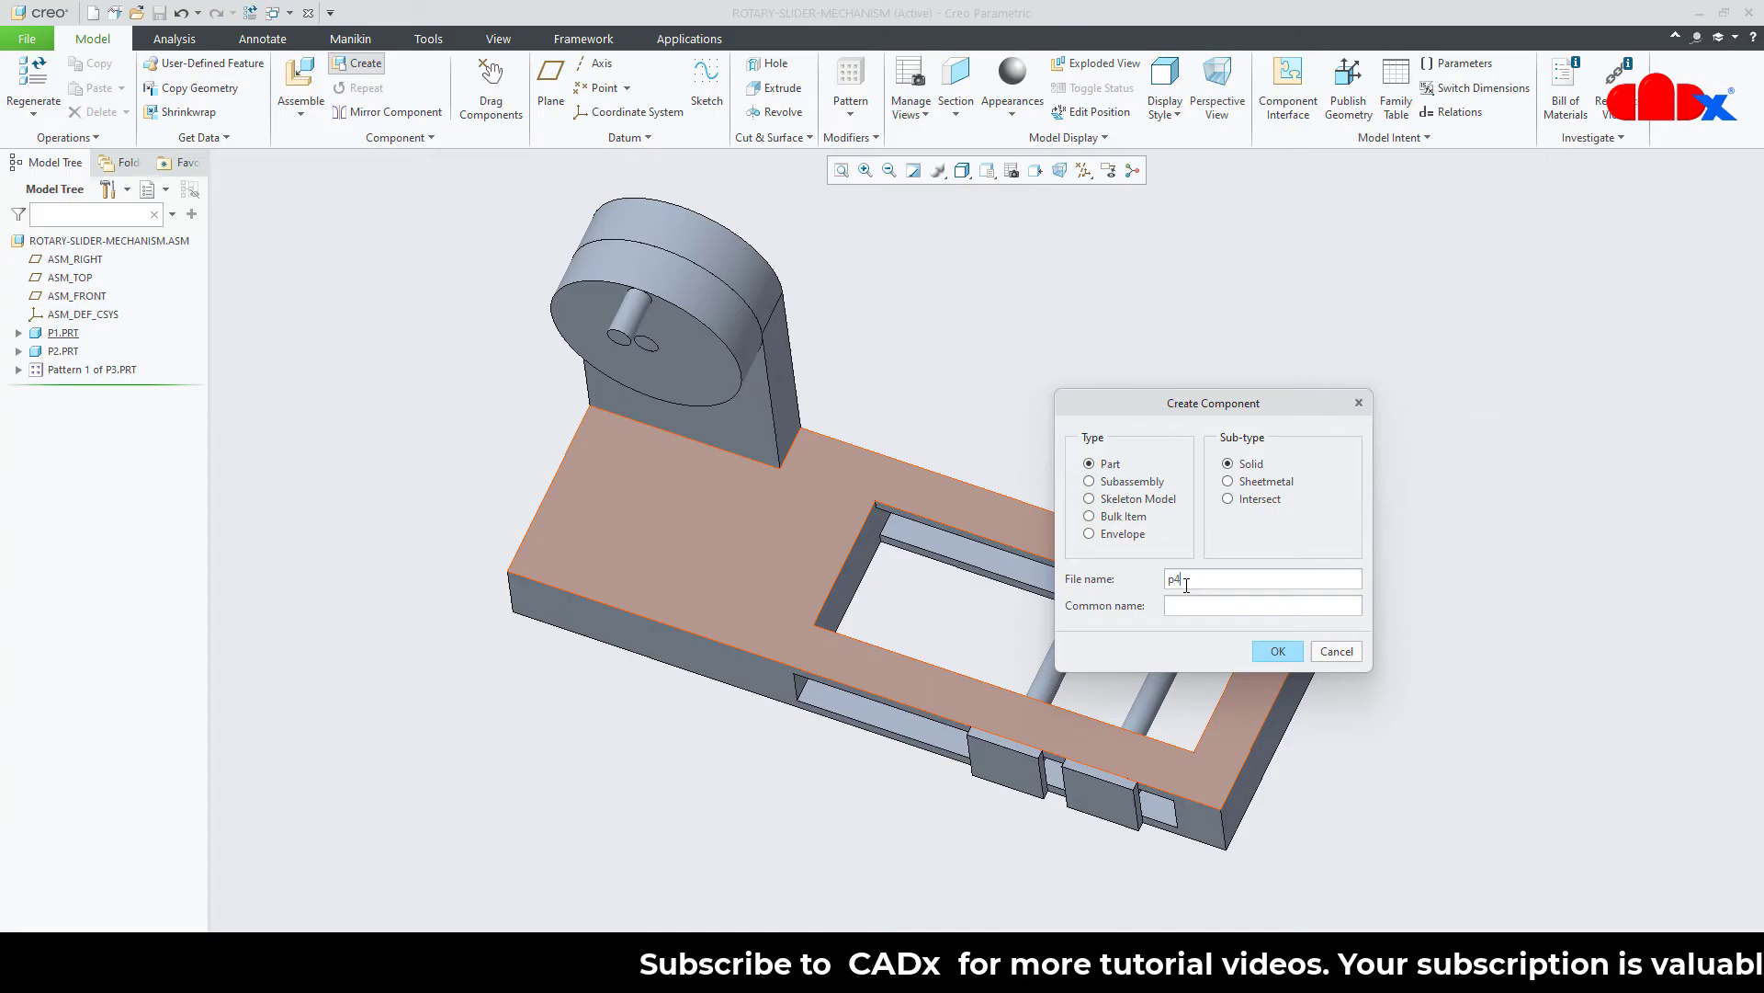
pyautogui.click(1277, 651)
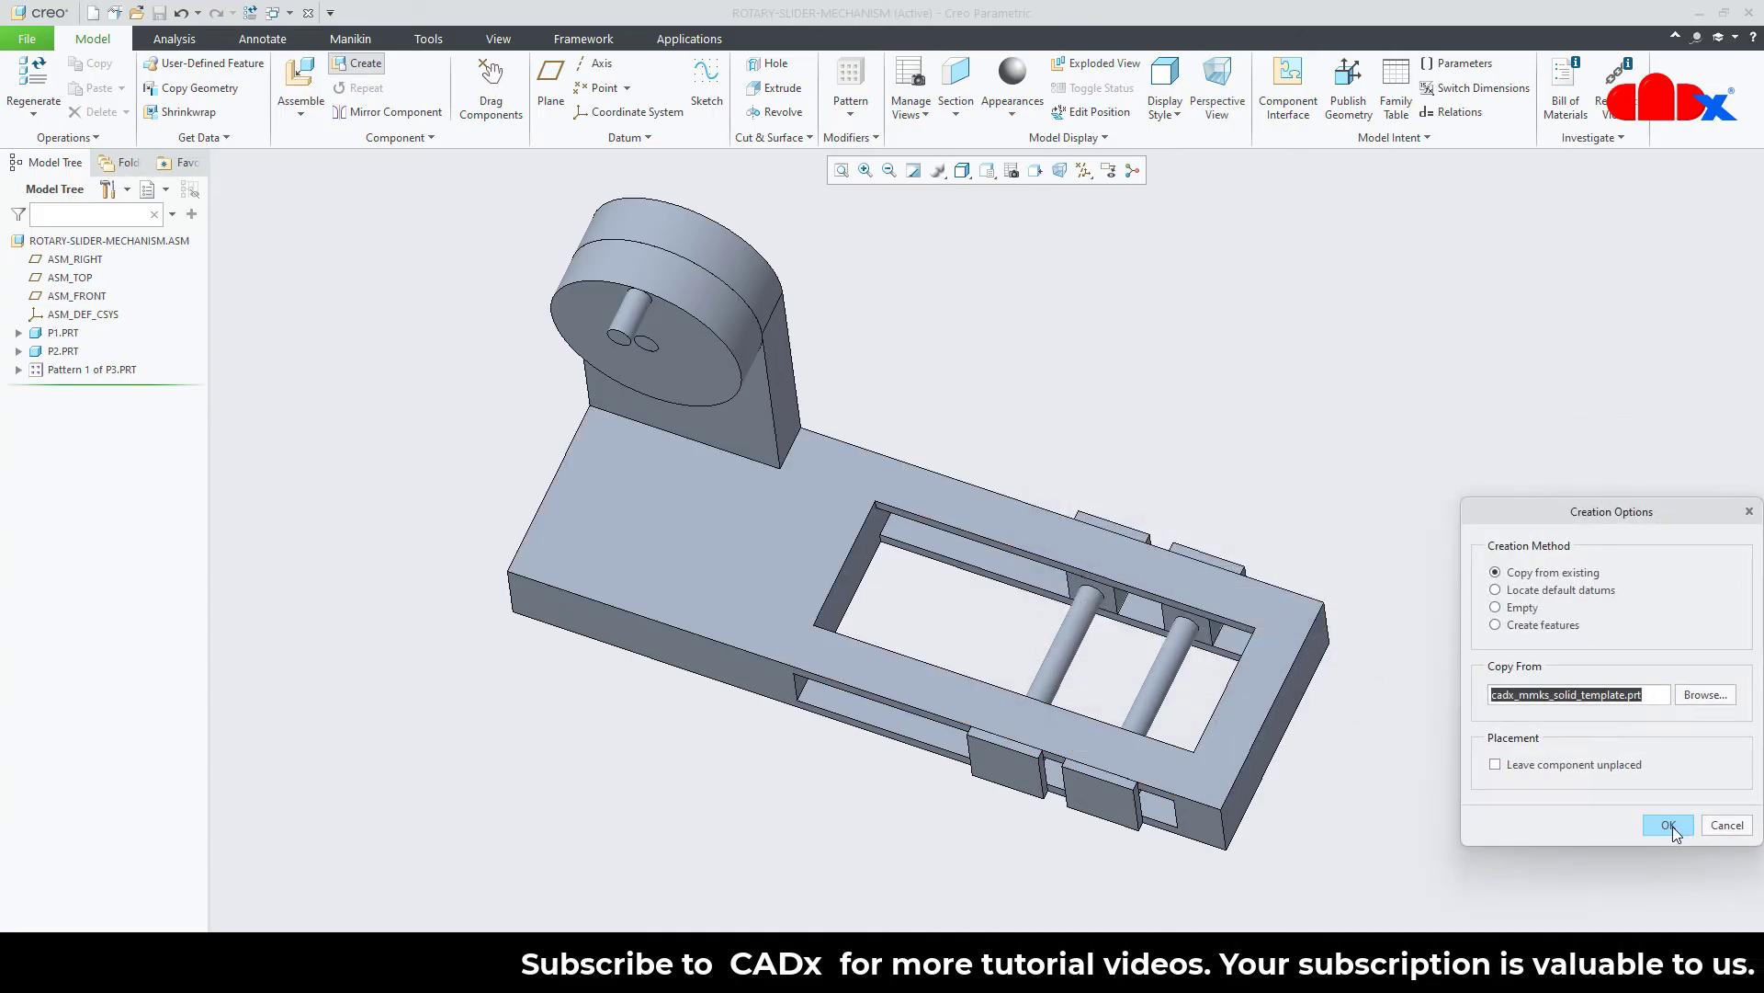
pyautogui.click(1665, 820)
# Place P4 with the Default constraint and activate it for editing in the assembly.
pyautogui.click(327, 96)
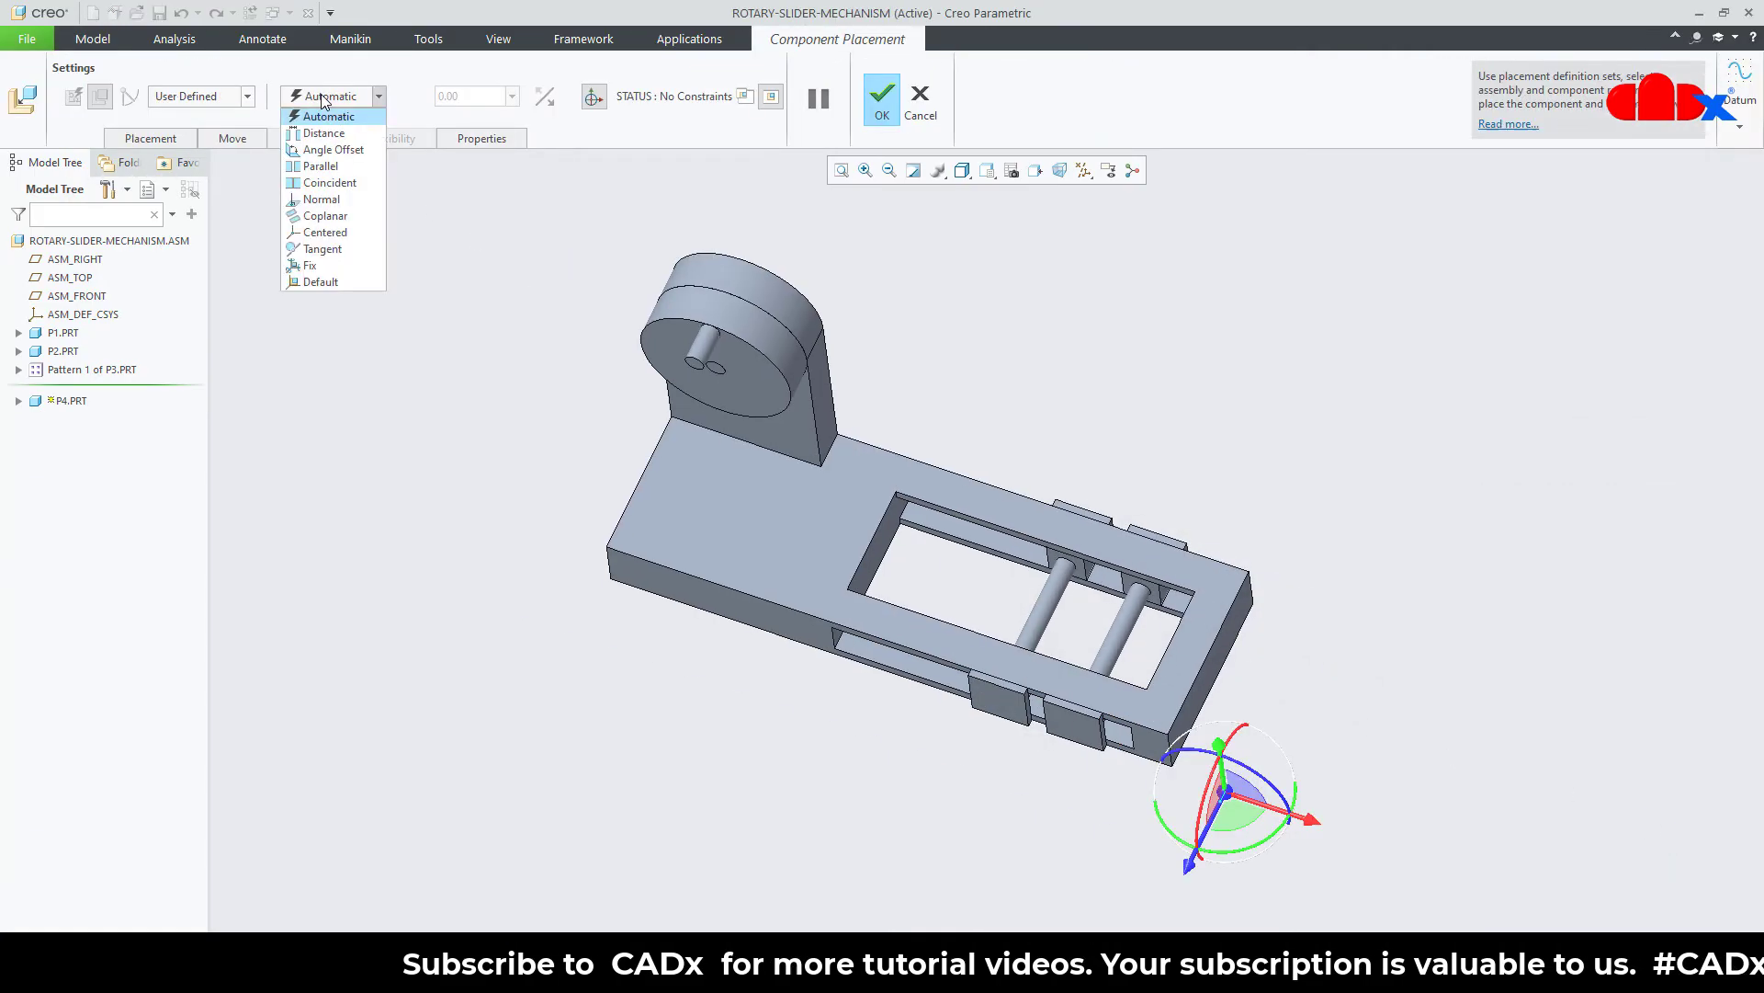
pyautogui.click(327, 283)
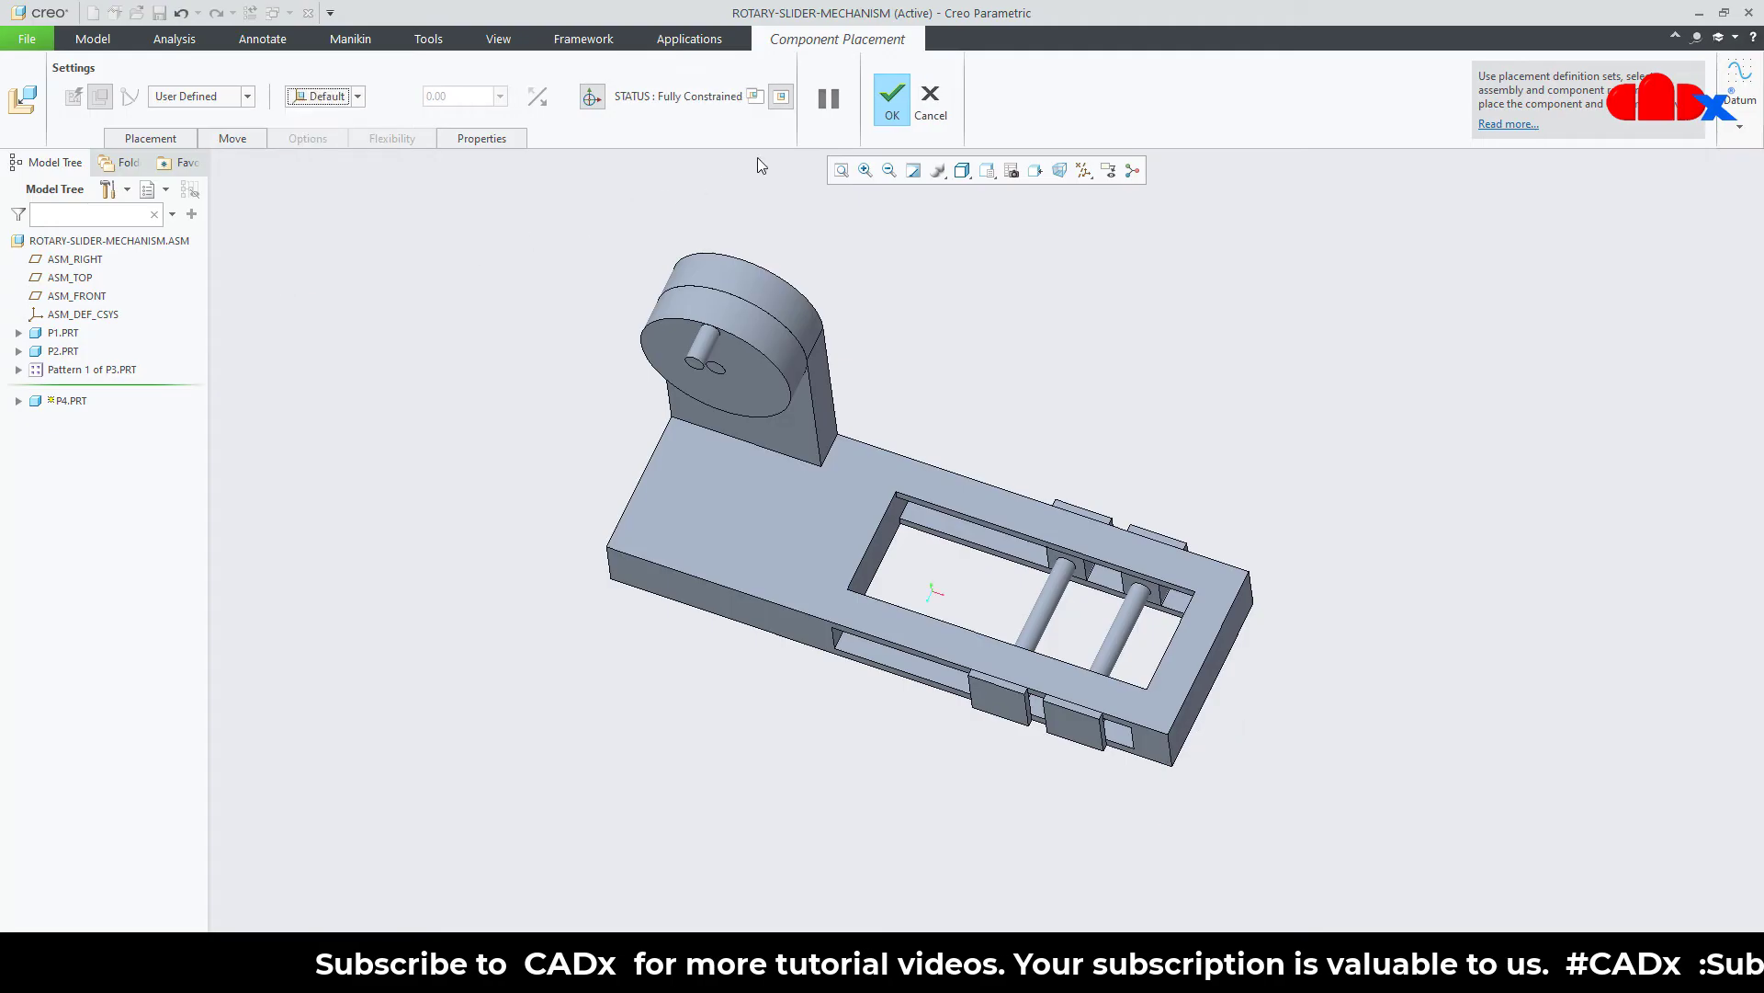
pyautogui.click(889, 109)
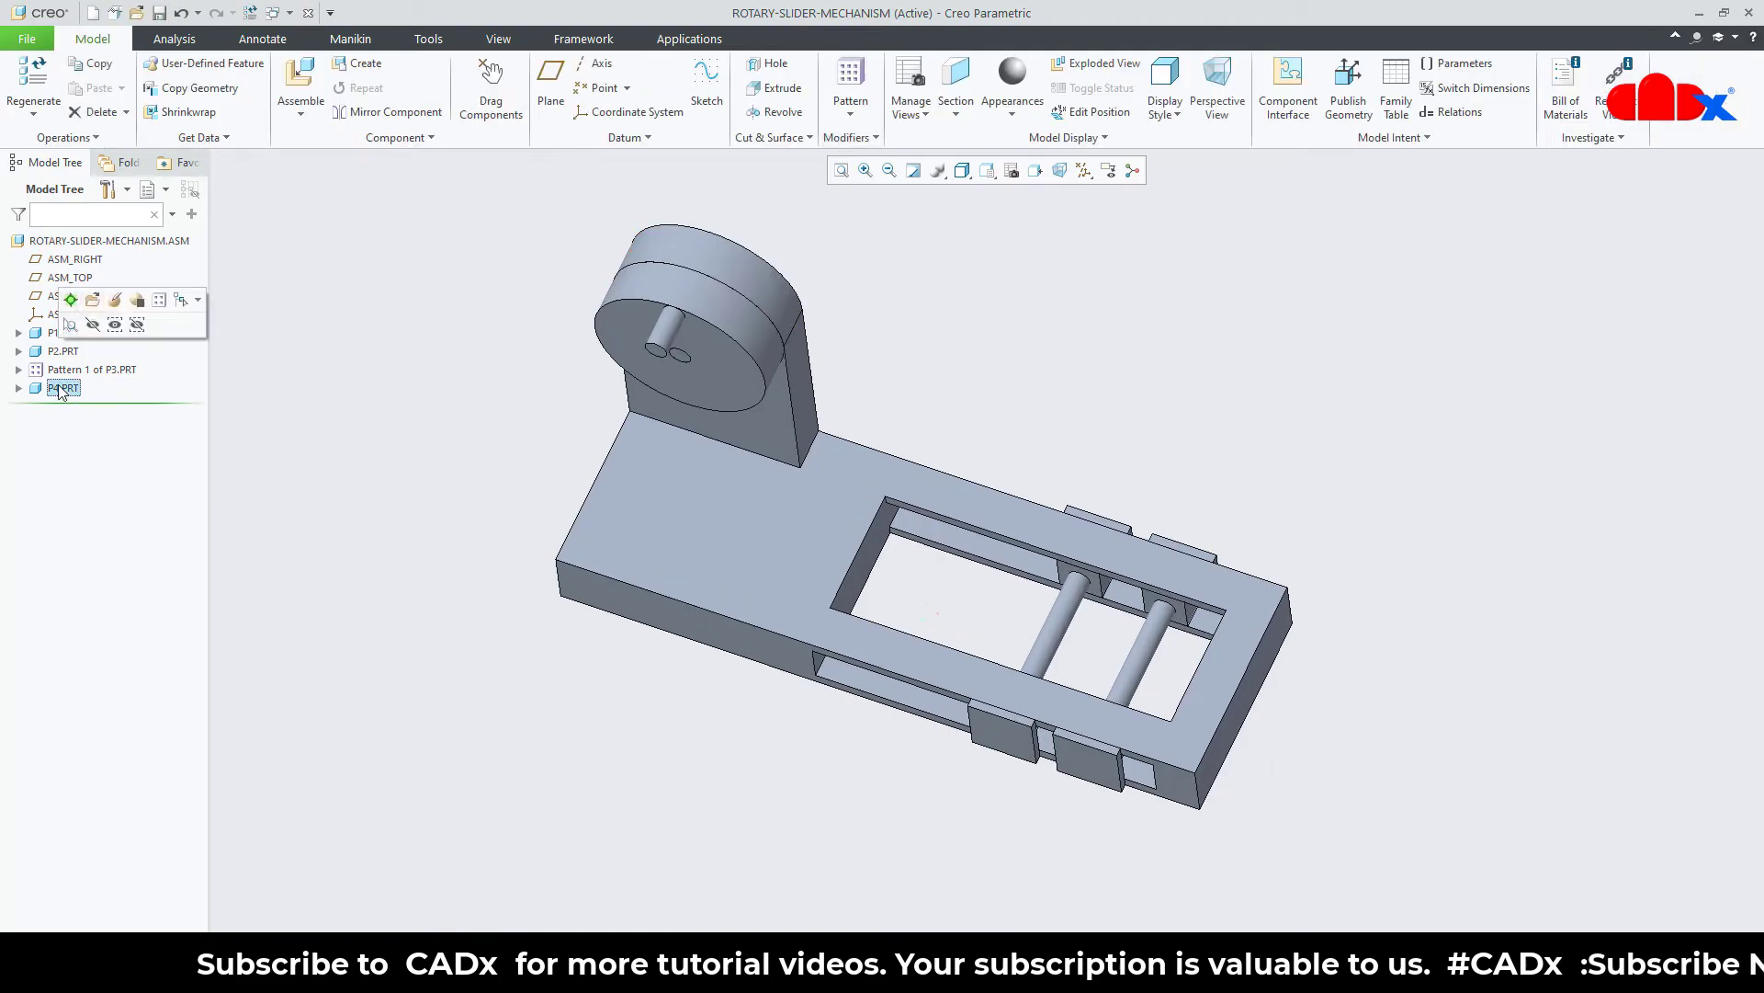
pyautogui.click(71, 299)
# Start an Extrude in P4 and open its sketch on the FRONT datum plane, perpendicular to the rods.
pyautogui.moveTo(1100, 671)
pyautogui.mouseDown(button='middle')
pyautogui.moveTo(1108, 634)
pyautogui.moveTo(1114, 653)
pyautogui.mouseUp(button='middle')
pyautogui.scroll(-2, 1116, 638)
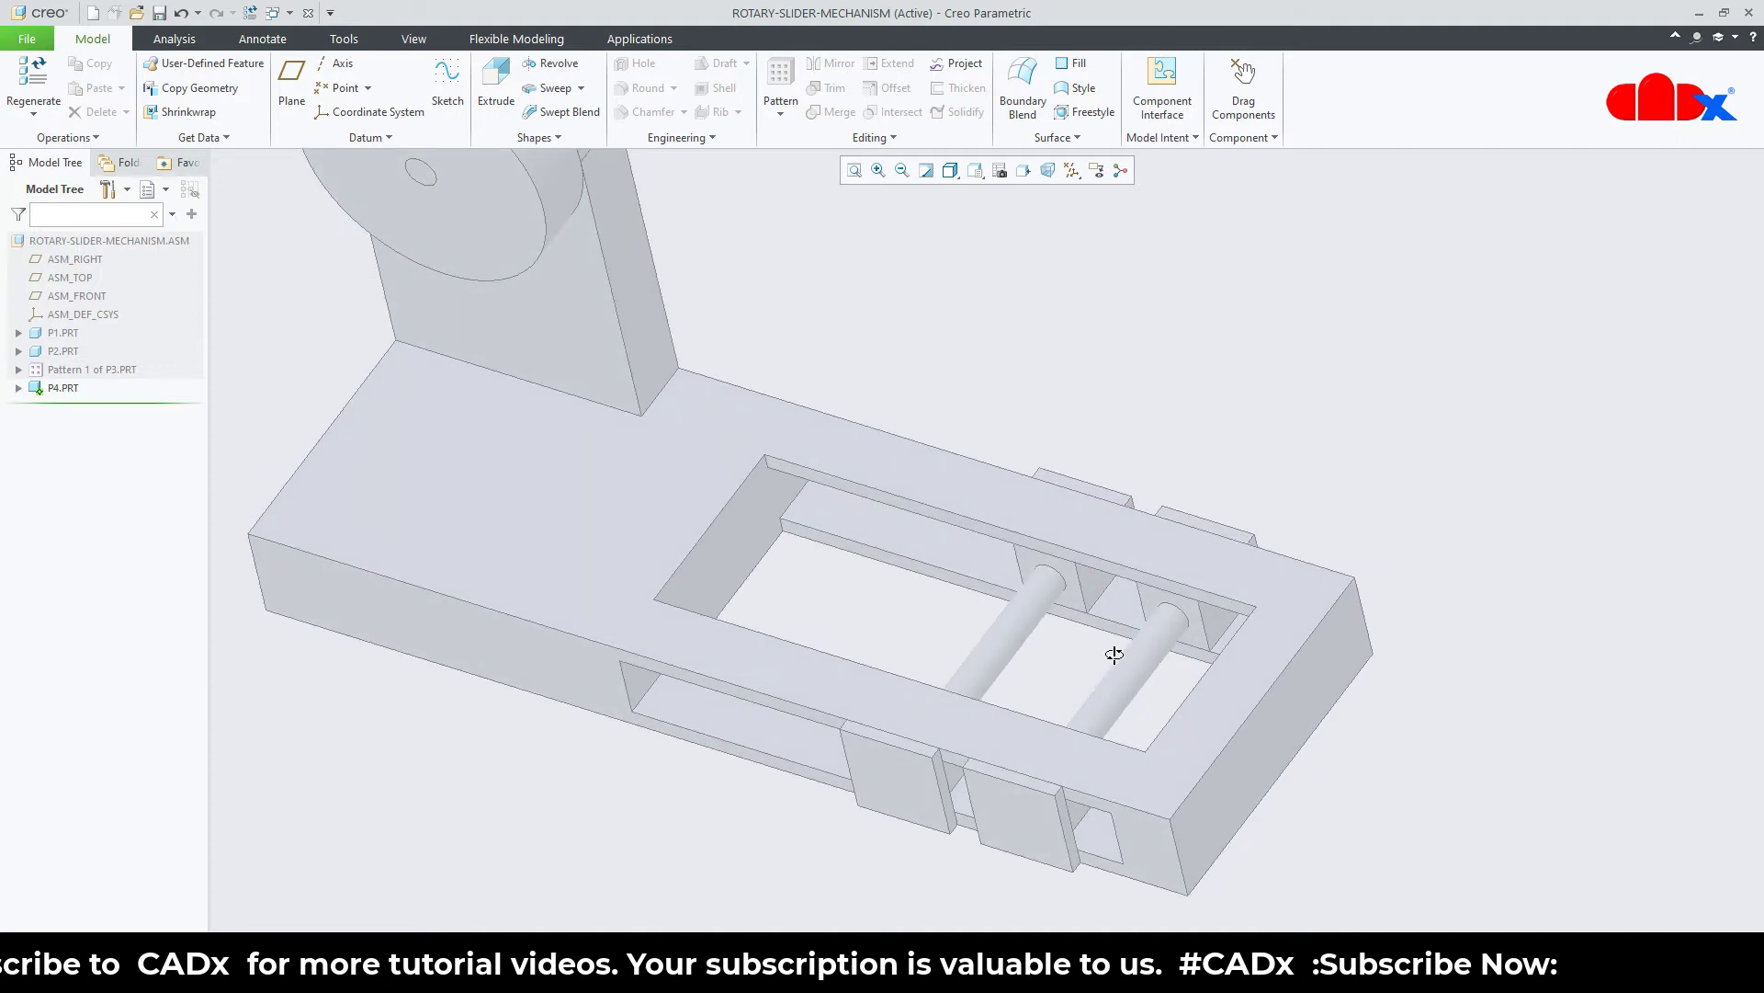
pyautogui.click(496, 87)
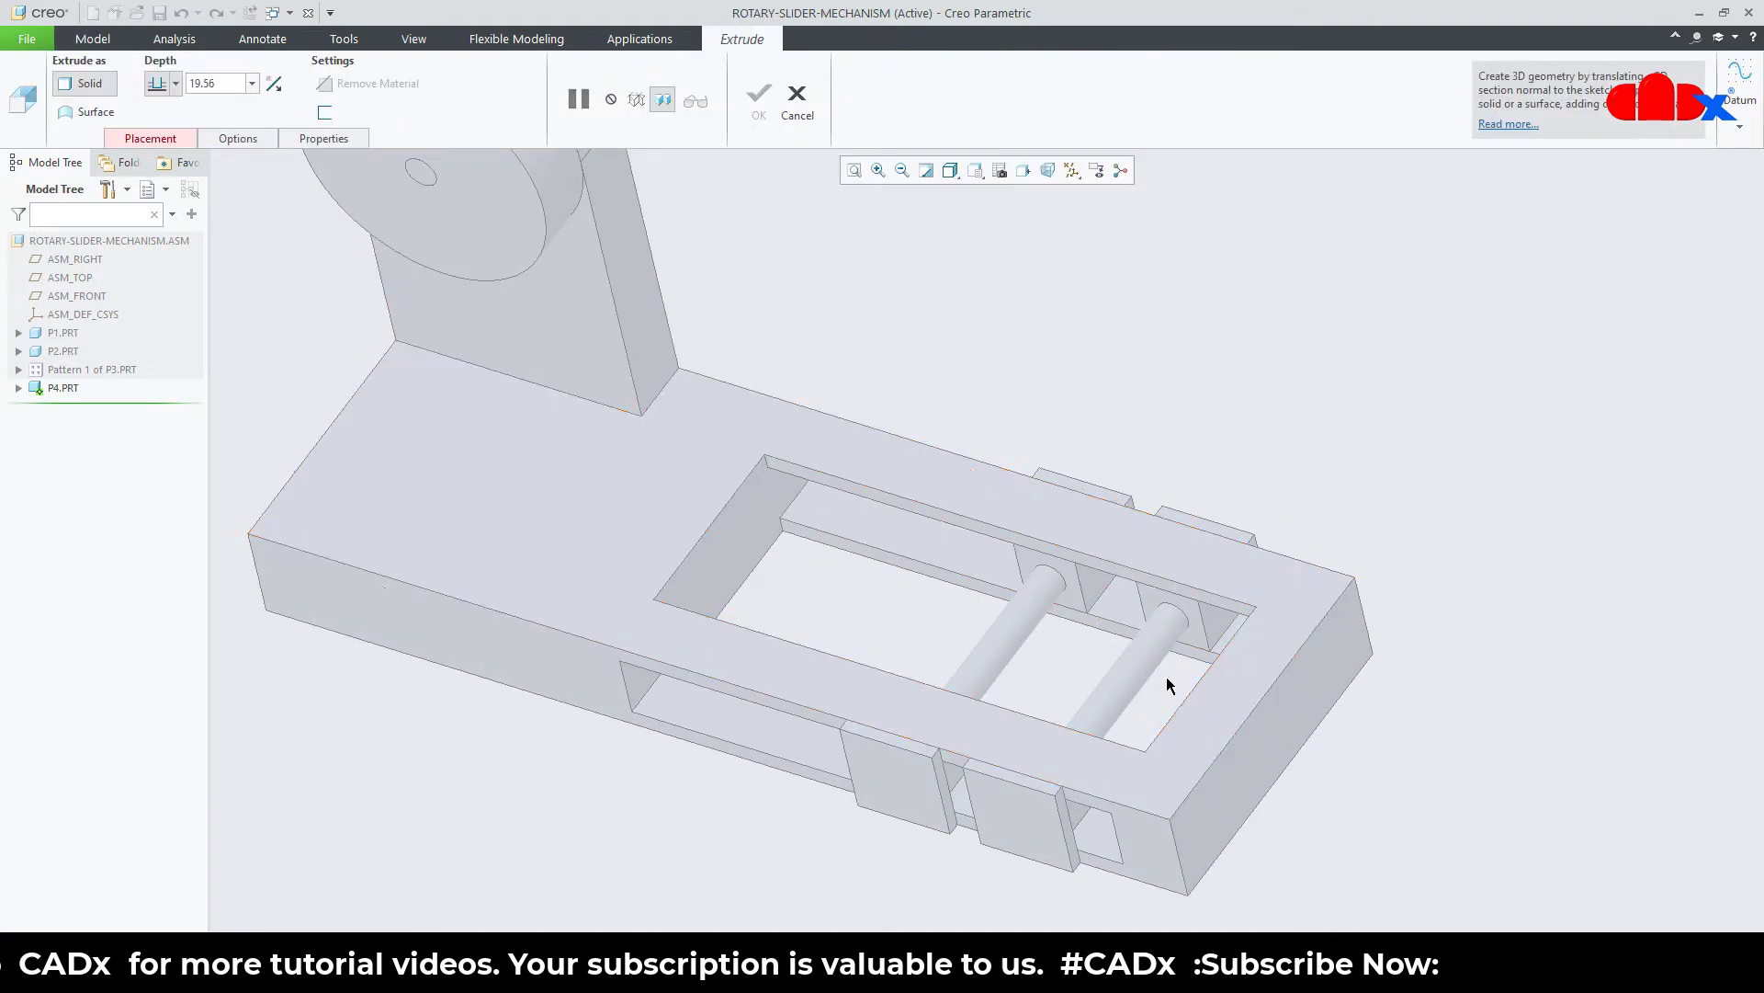
pyautogui.scroll(-3, 1191, 643)
pyautogui.scroll(2, 1140, 583)
pyautogui.click(1137, 577)
# Add the cylindrical surfaces of both P3 rods as sketch references and orient the view to the sketch plane.
pyautogui.scroll(4, 1135, 574)
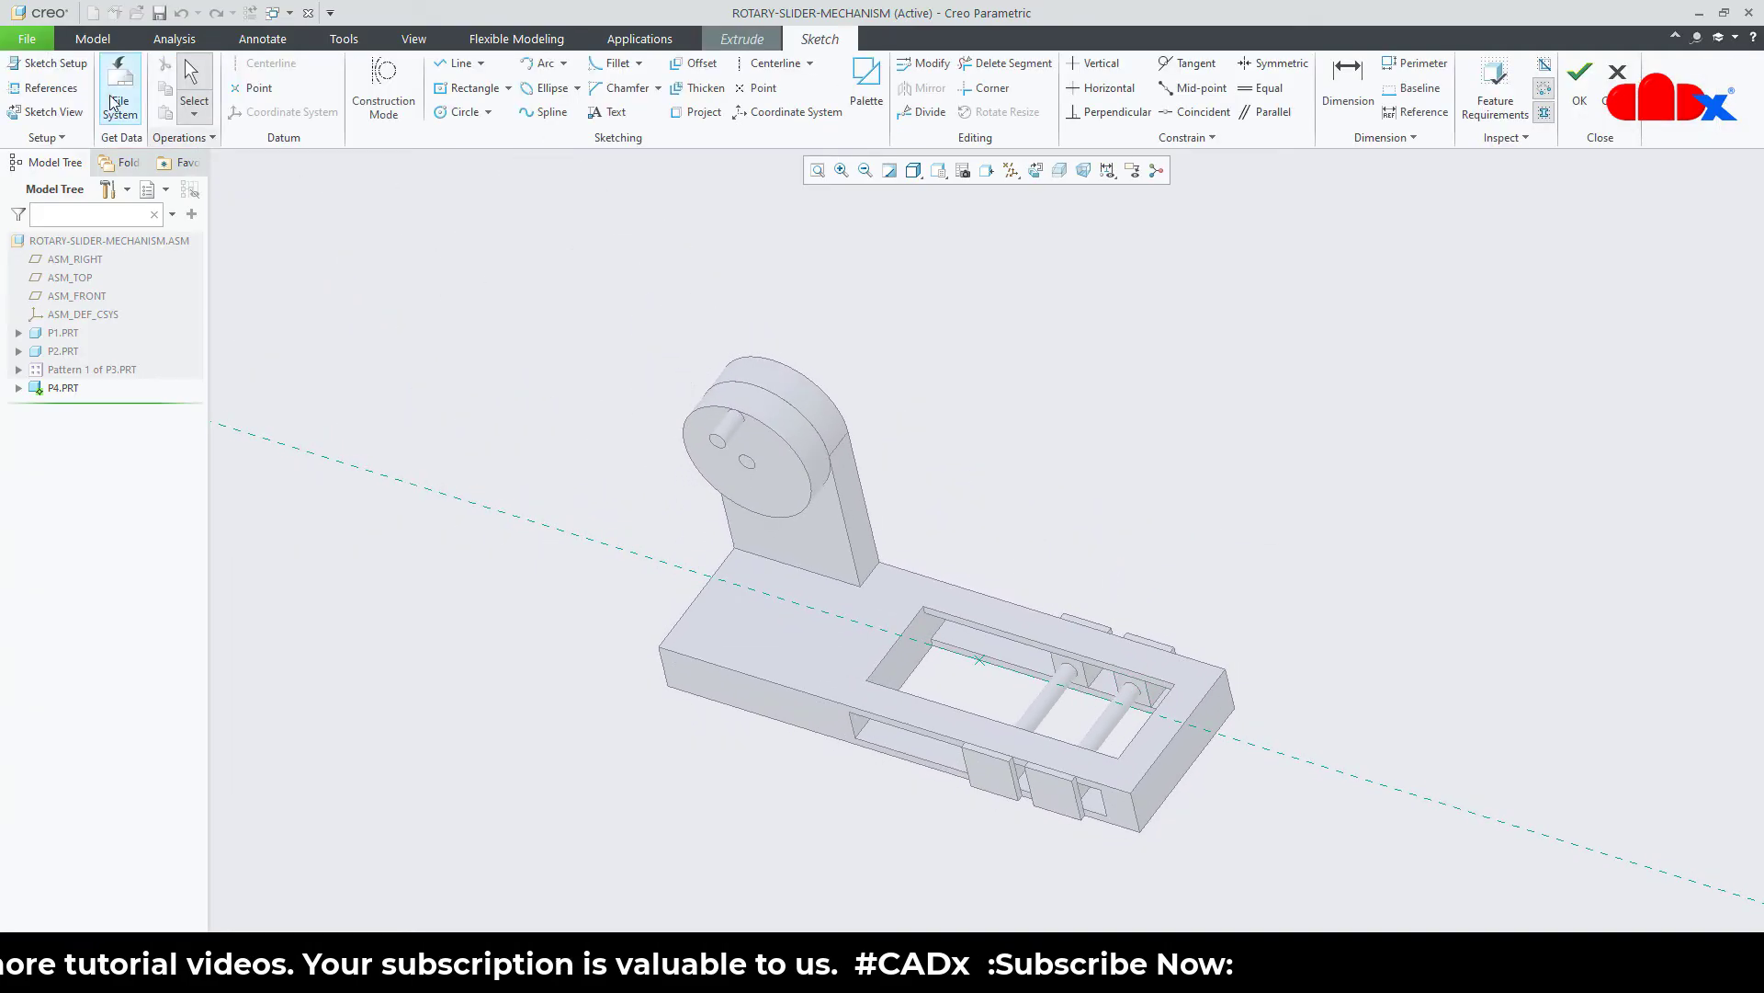
pyautogui.click(50, 88)
pyautogui.scroll(-5, 1057, 698)
pyautogui.click(981, 634)
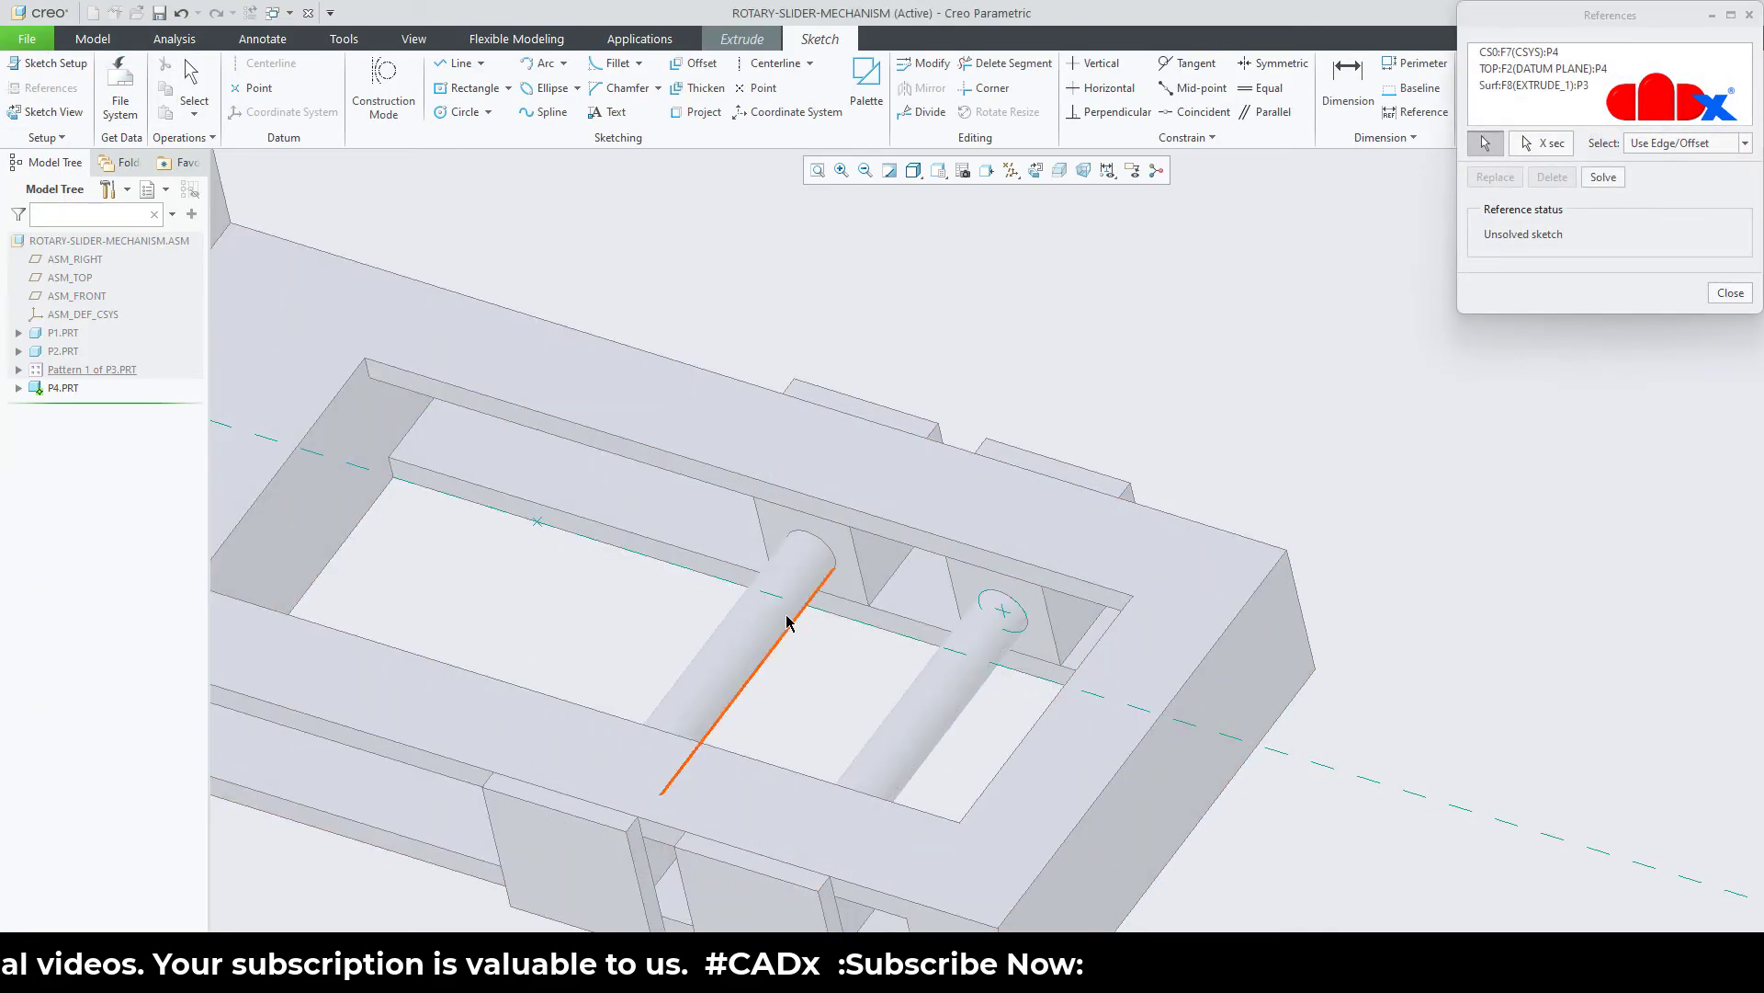
pyautogui.click(781, 602)
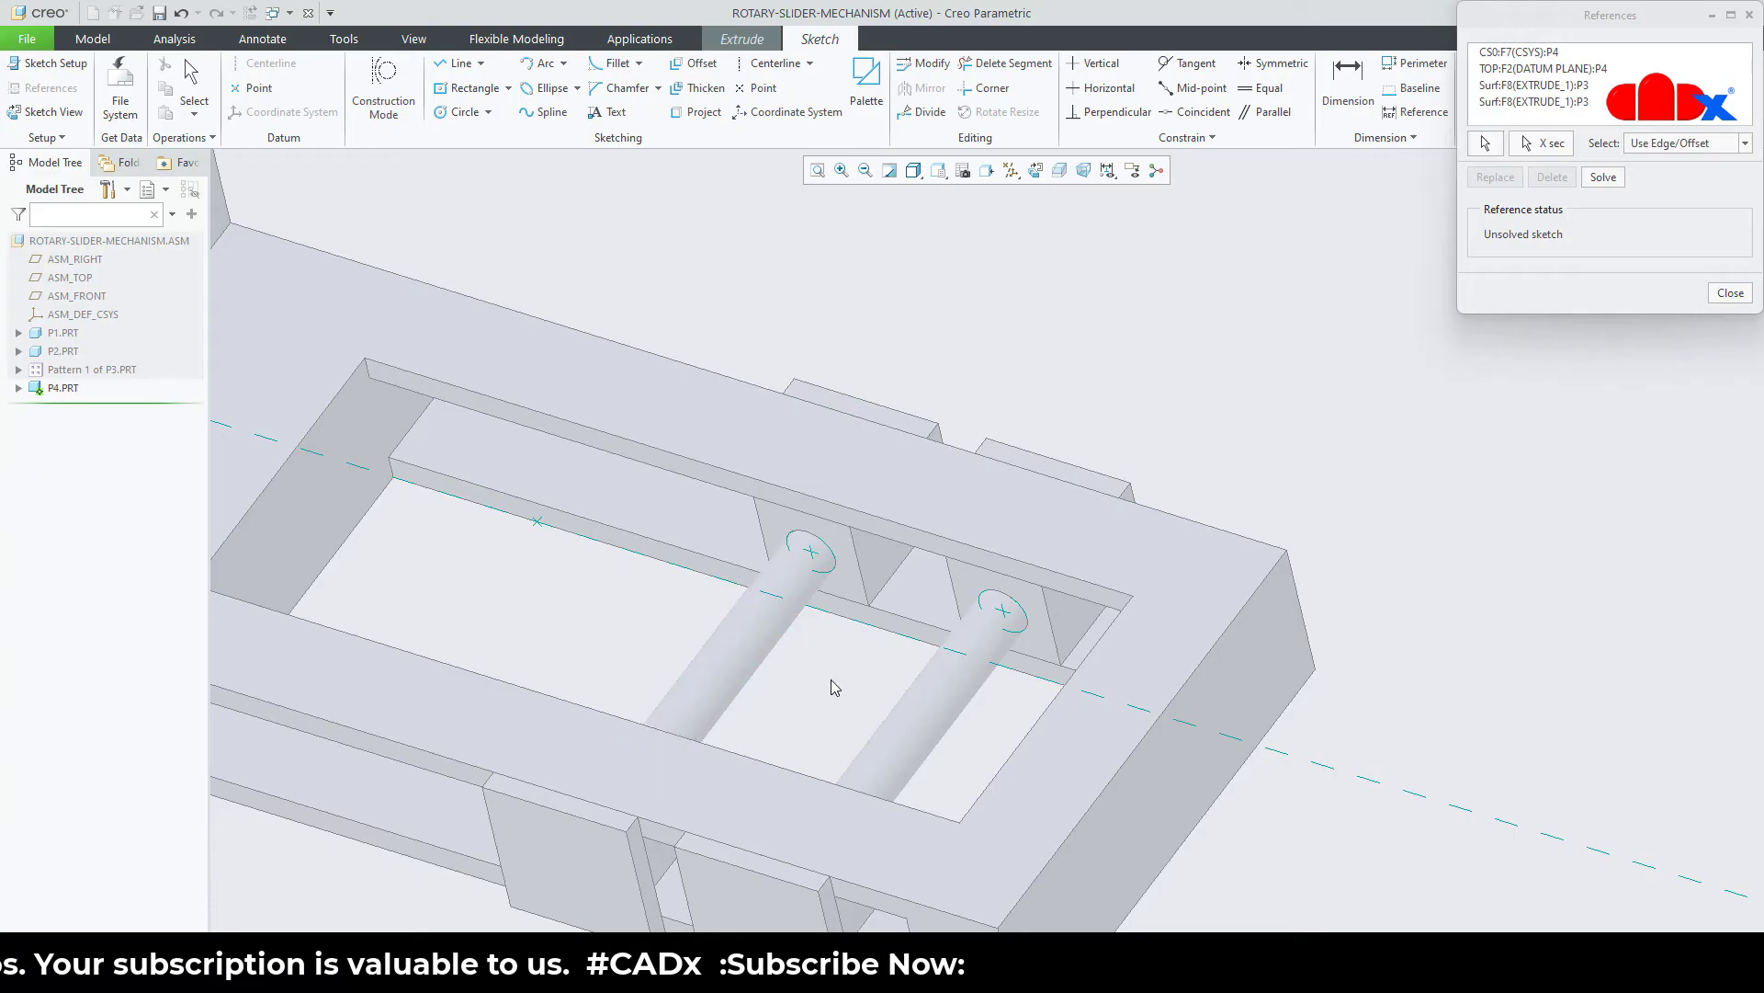
pyautogui.click(1035, 172)
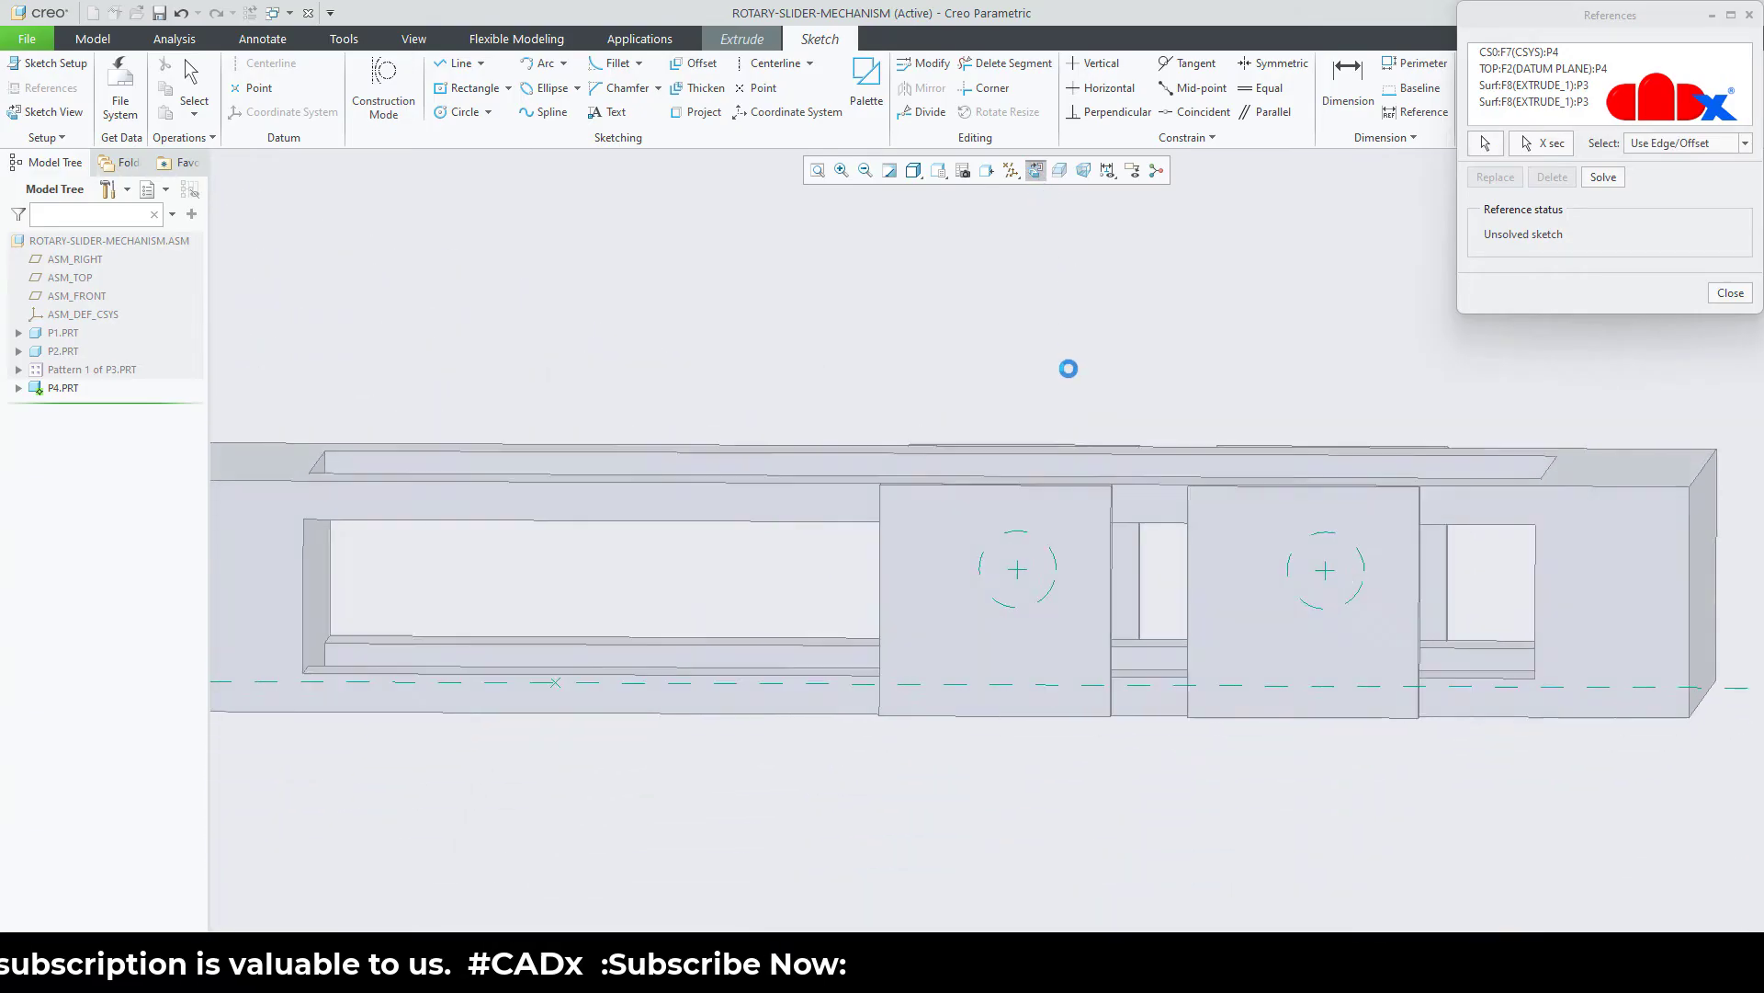
# Draw two concentric circles around each rod centre, the inner ones matching the rods, and set the equal outer circles' diameter to 10 mm.
pyautogui.rightClick(1057, 333)
pyautogui.click(1151, 366)
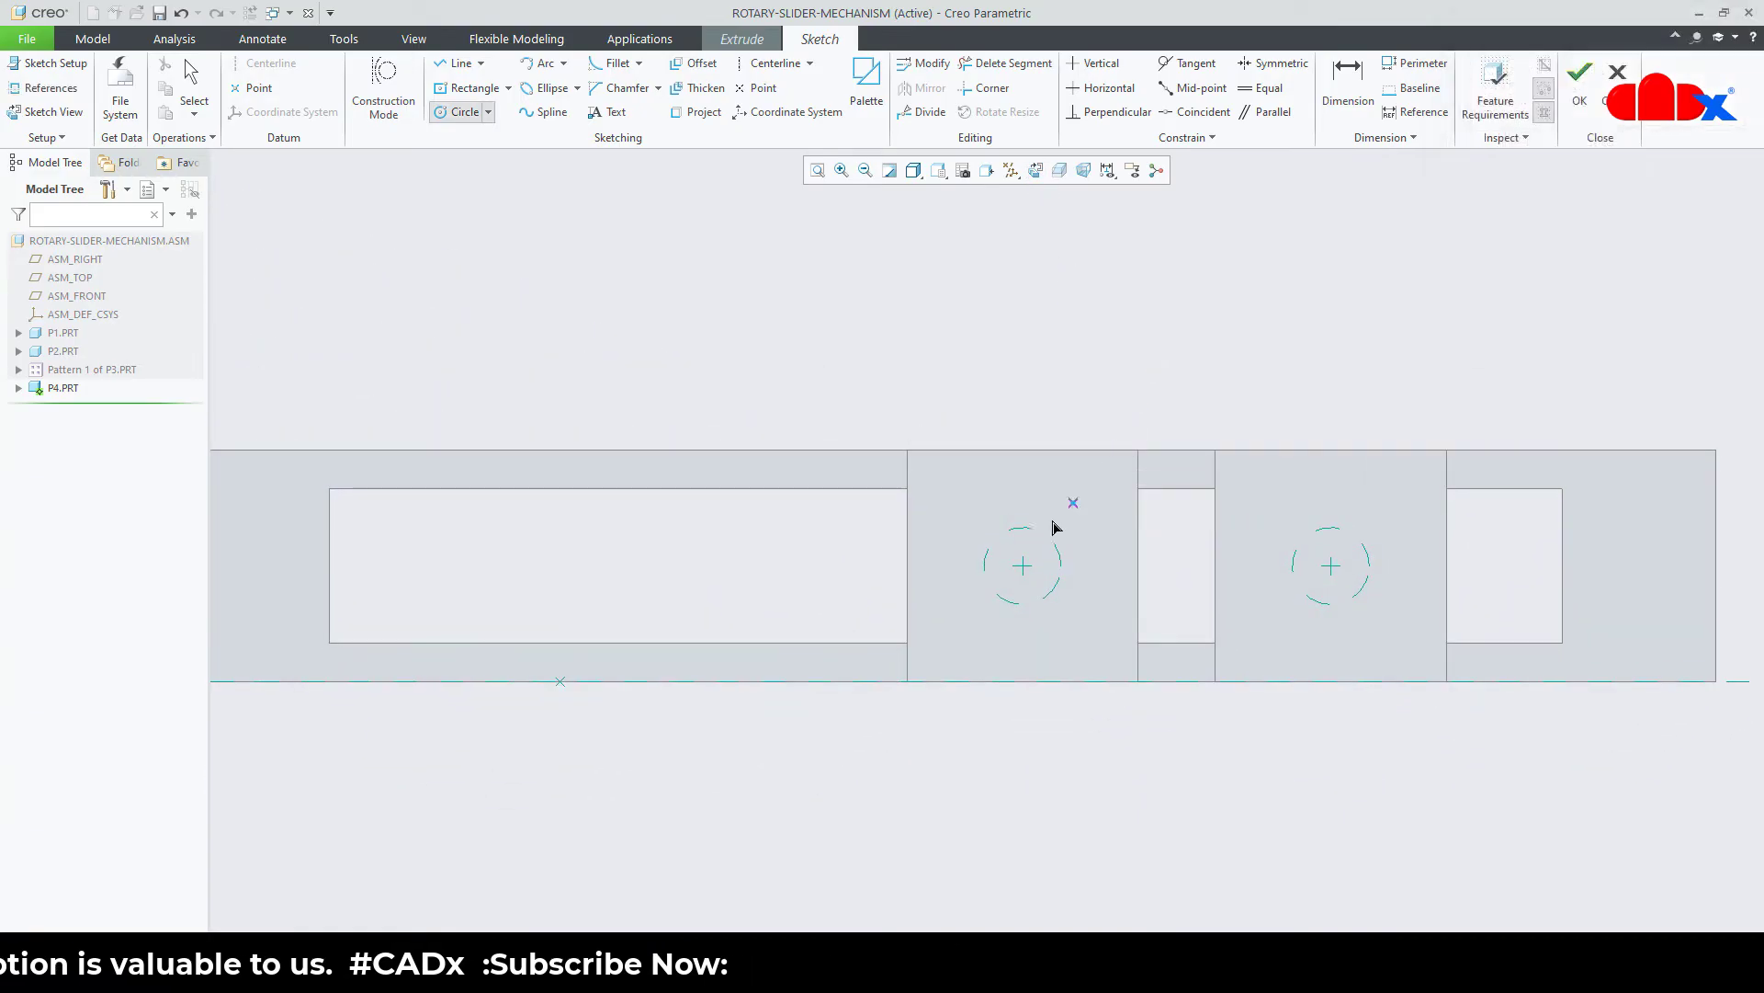
pyautogui.click(1337, 598)
pyautogui.click(1348, 643)
pyautogui.click(1022, 566)
pyautogui.click(961, 571)
pyautogui.middleClick(989, 591)
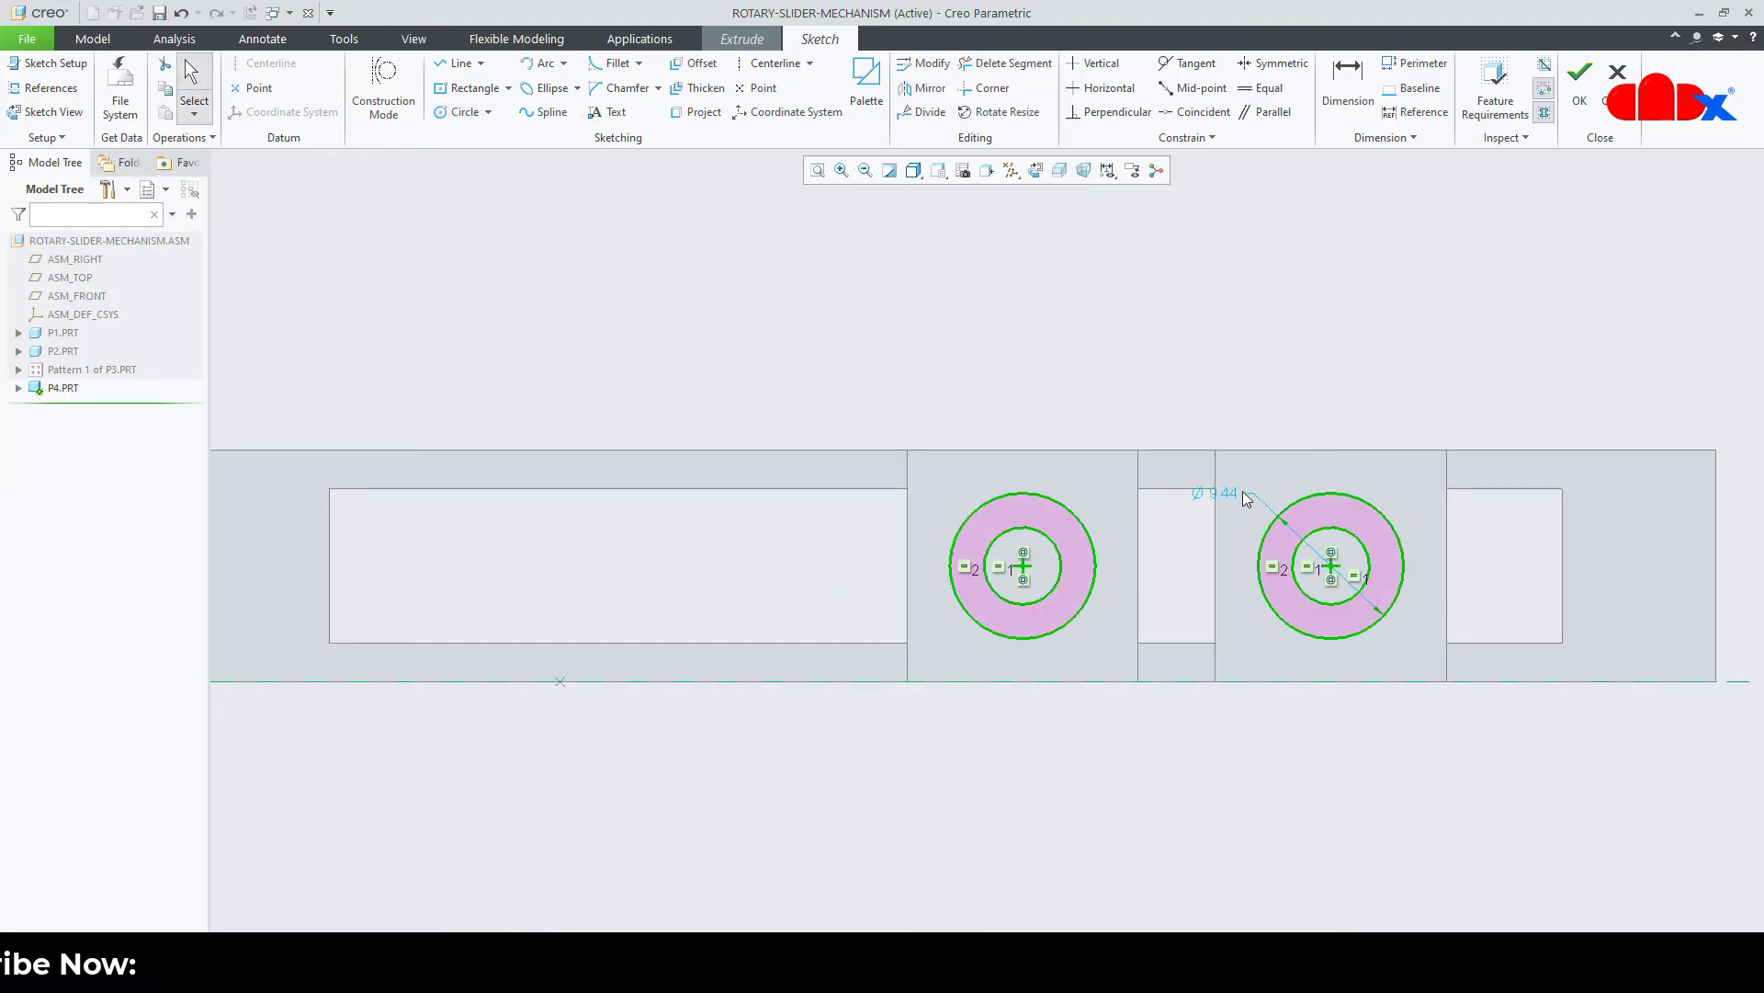
pyautogui.doubleClick(1237, 494)
pyautogui.write('10')
pyautogui.press('Return')
# Connect the two outer circles with upper and lower horizontal lines and constrain them to equal length, about 11.8 mm.
pyautogui.rightClick(1175, 567)
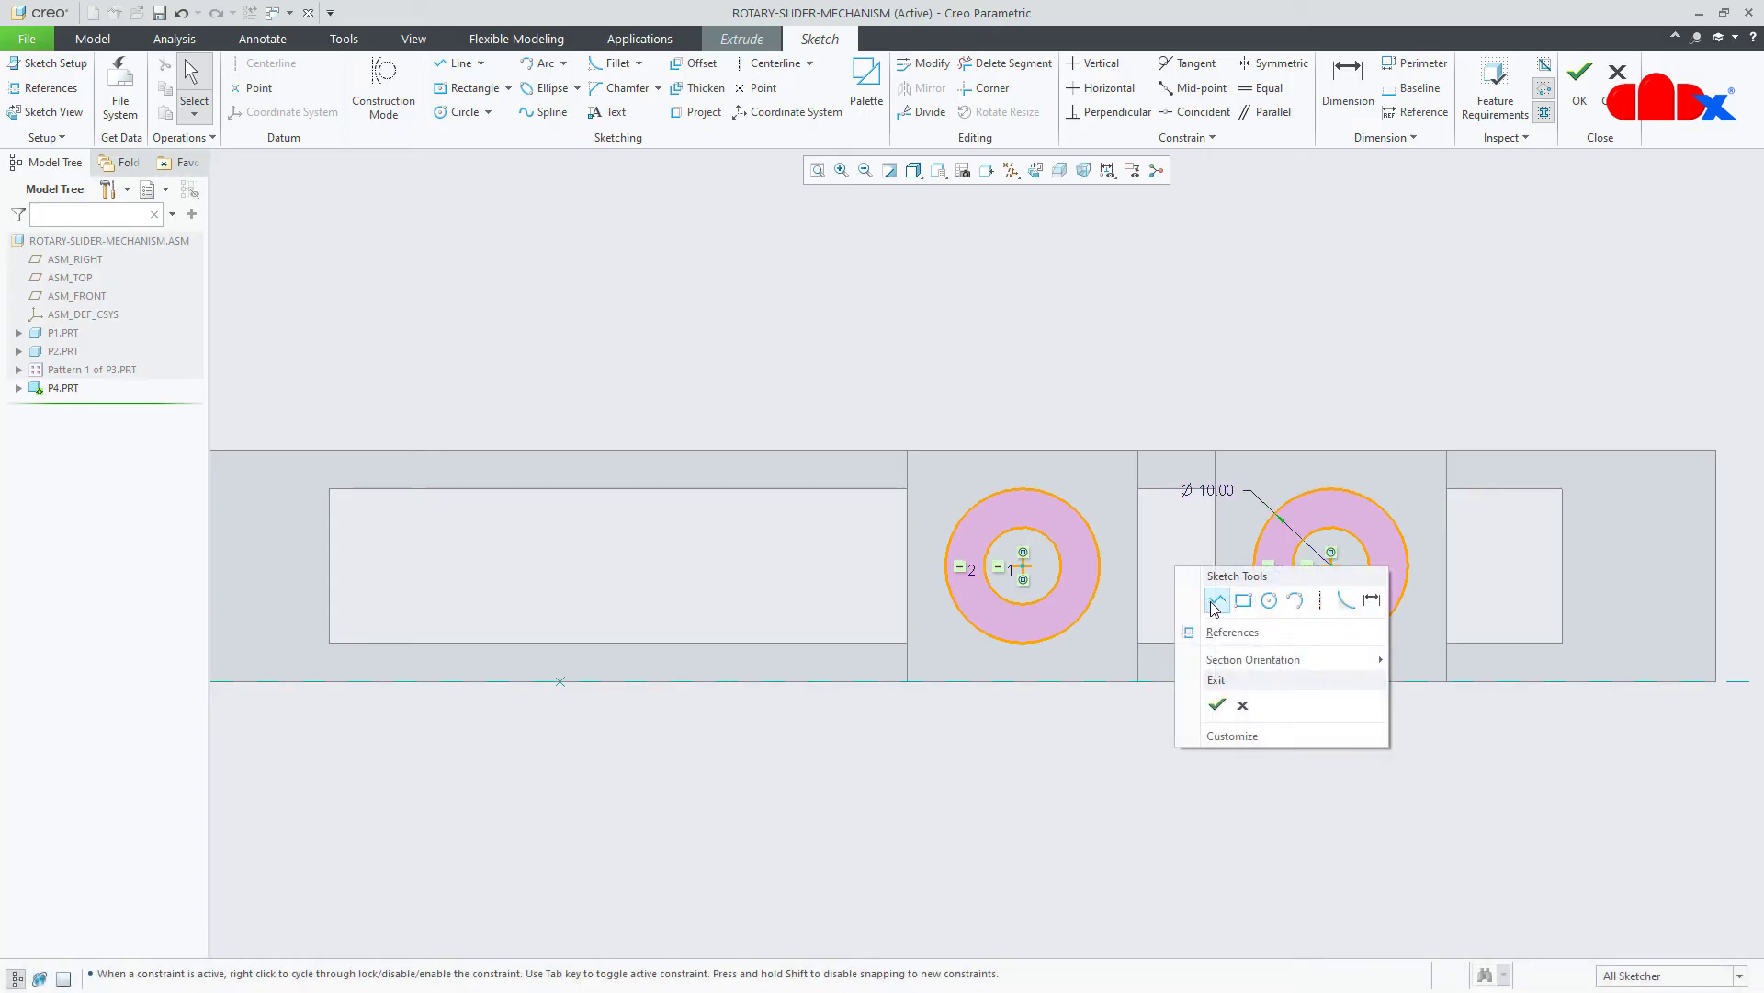
pyautogui.click(1216, 601)
pyautogui.click(1087, 527)
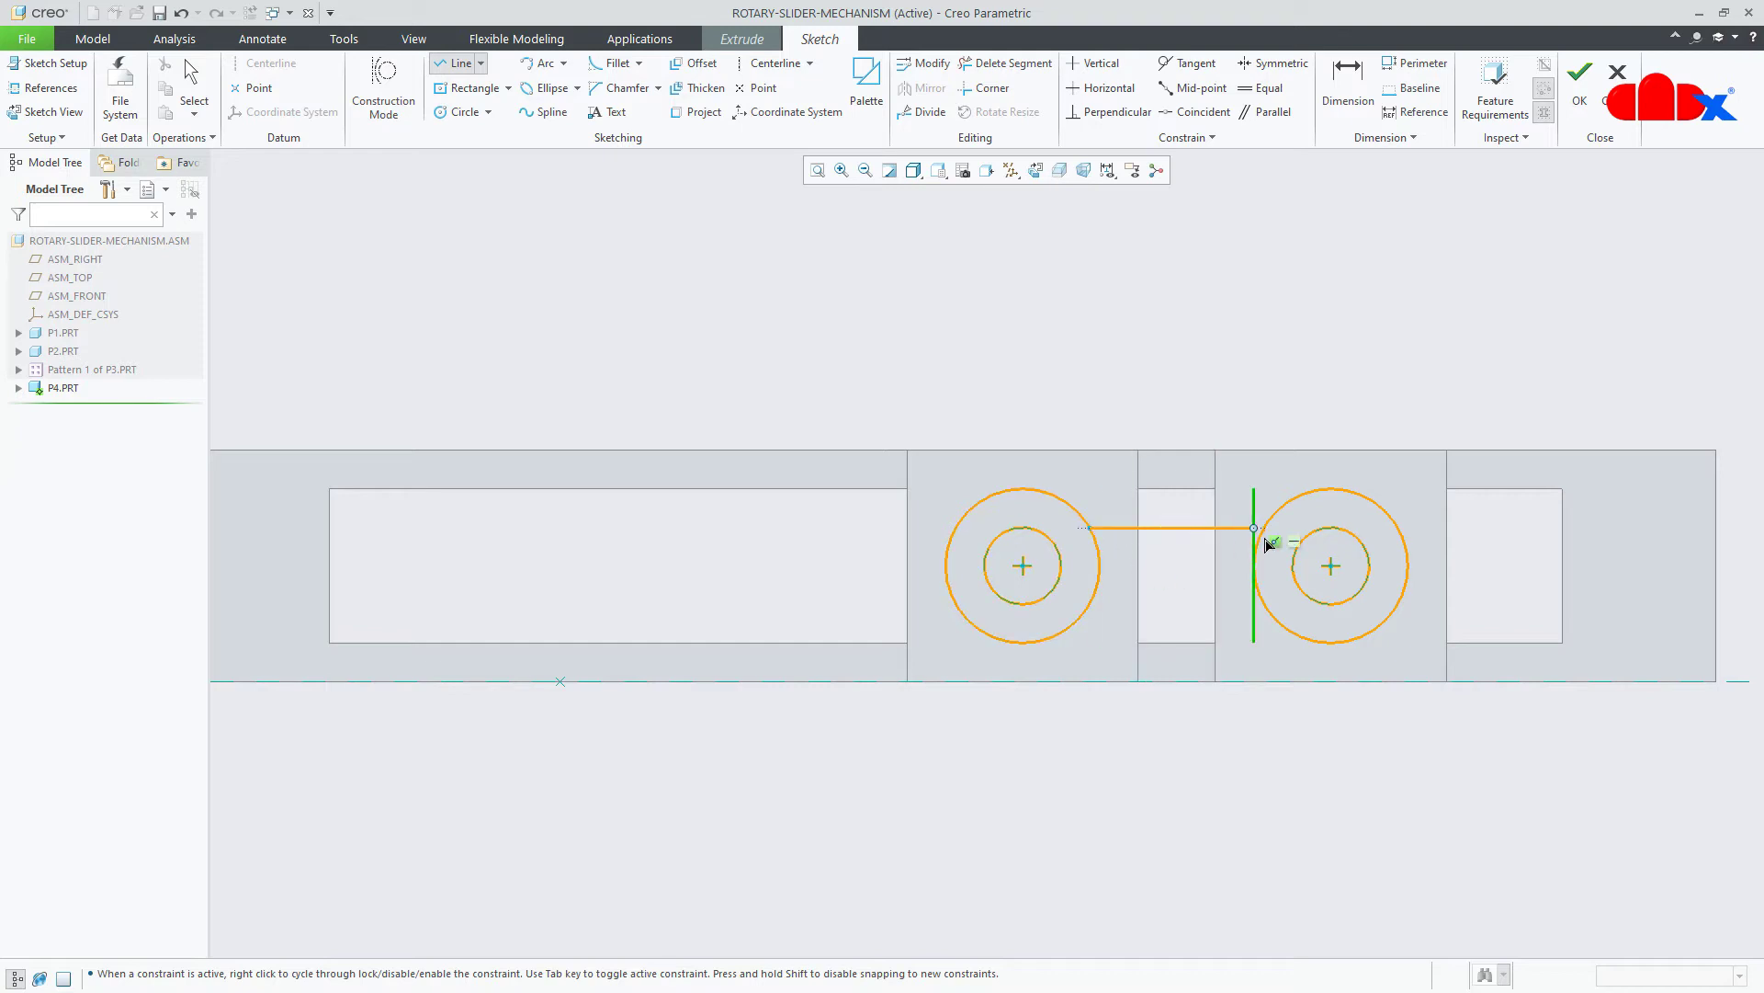
pyautogui.click(1269, 543)
pyautogui.middleClick(1248, 566)
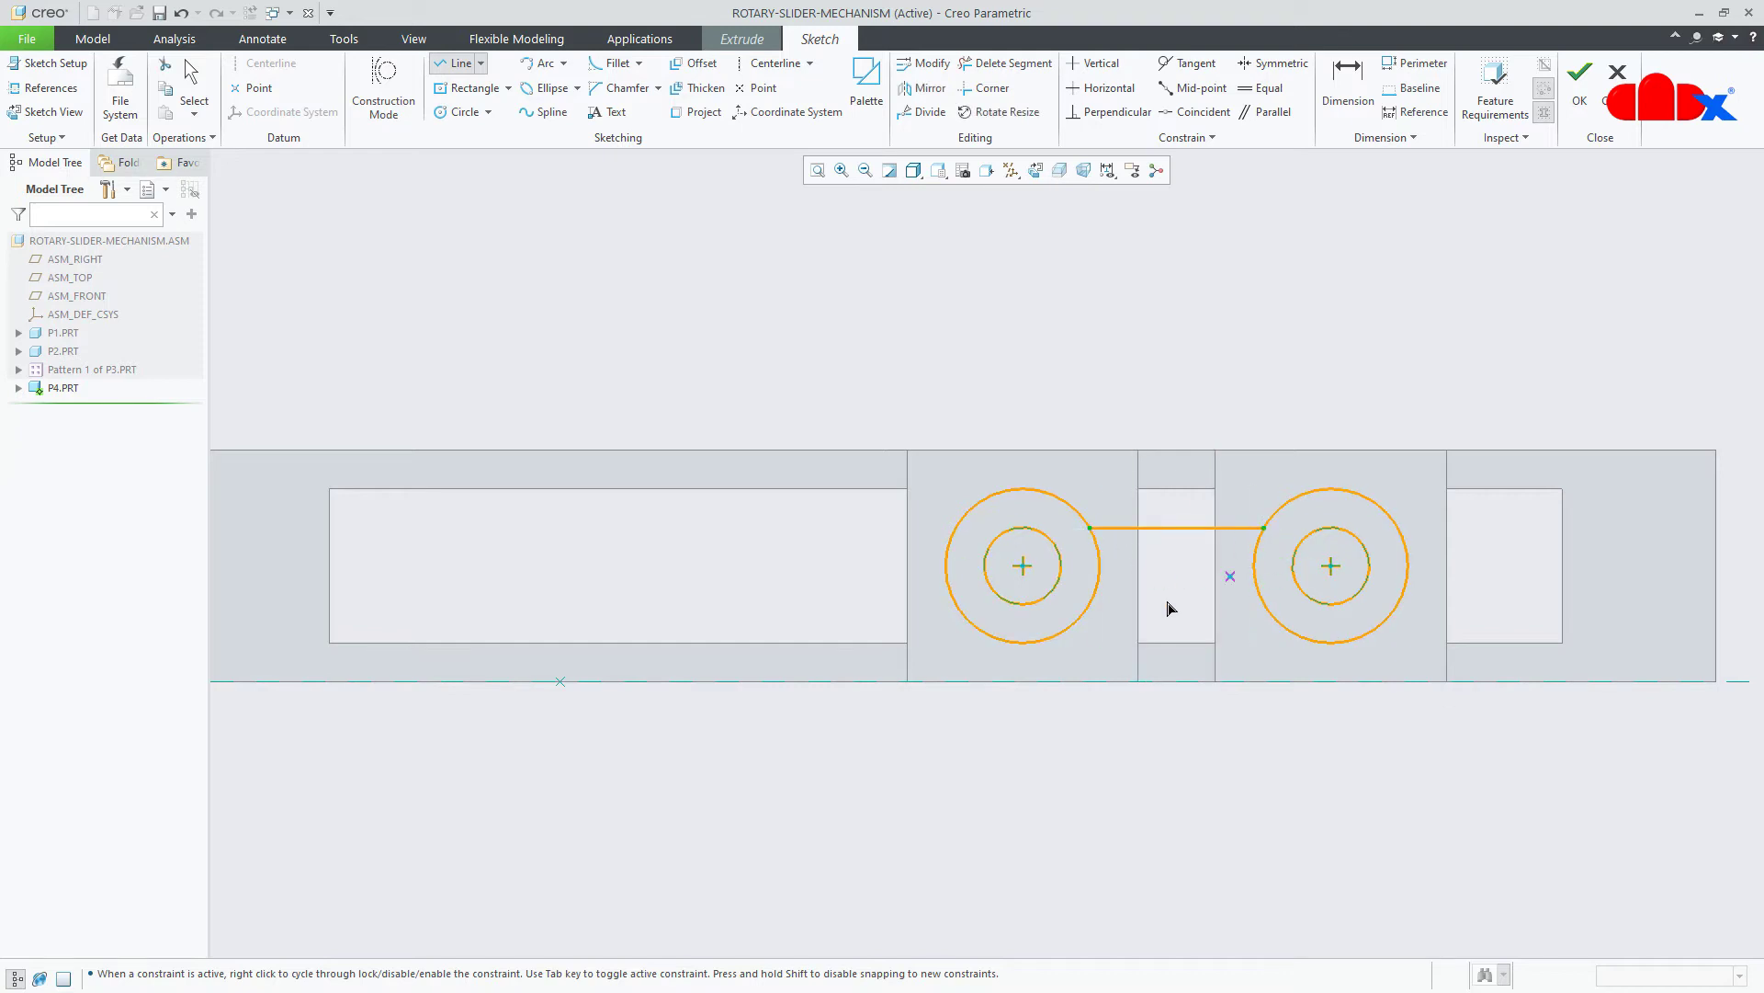
pyautogui.click(1080, 618)
pyautogui.click(1275, 617)
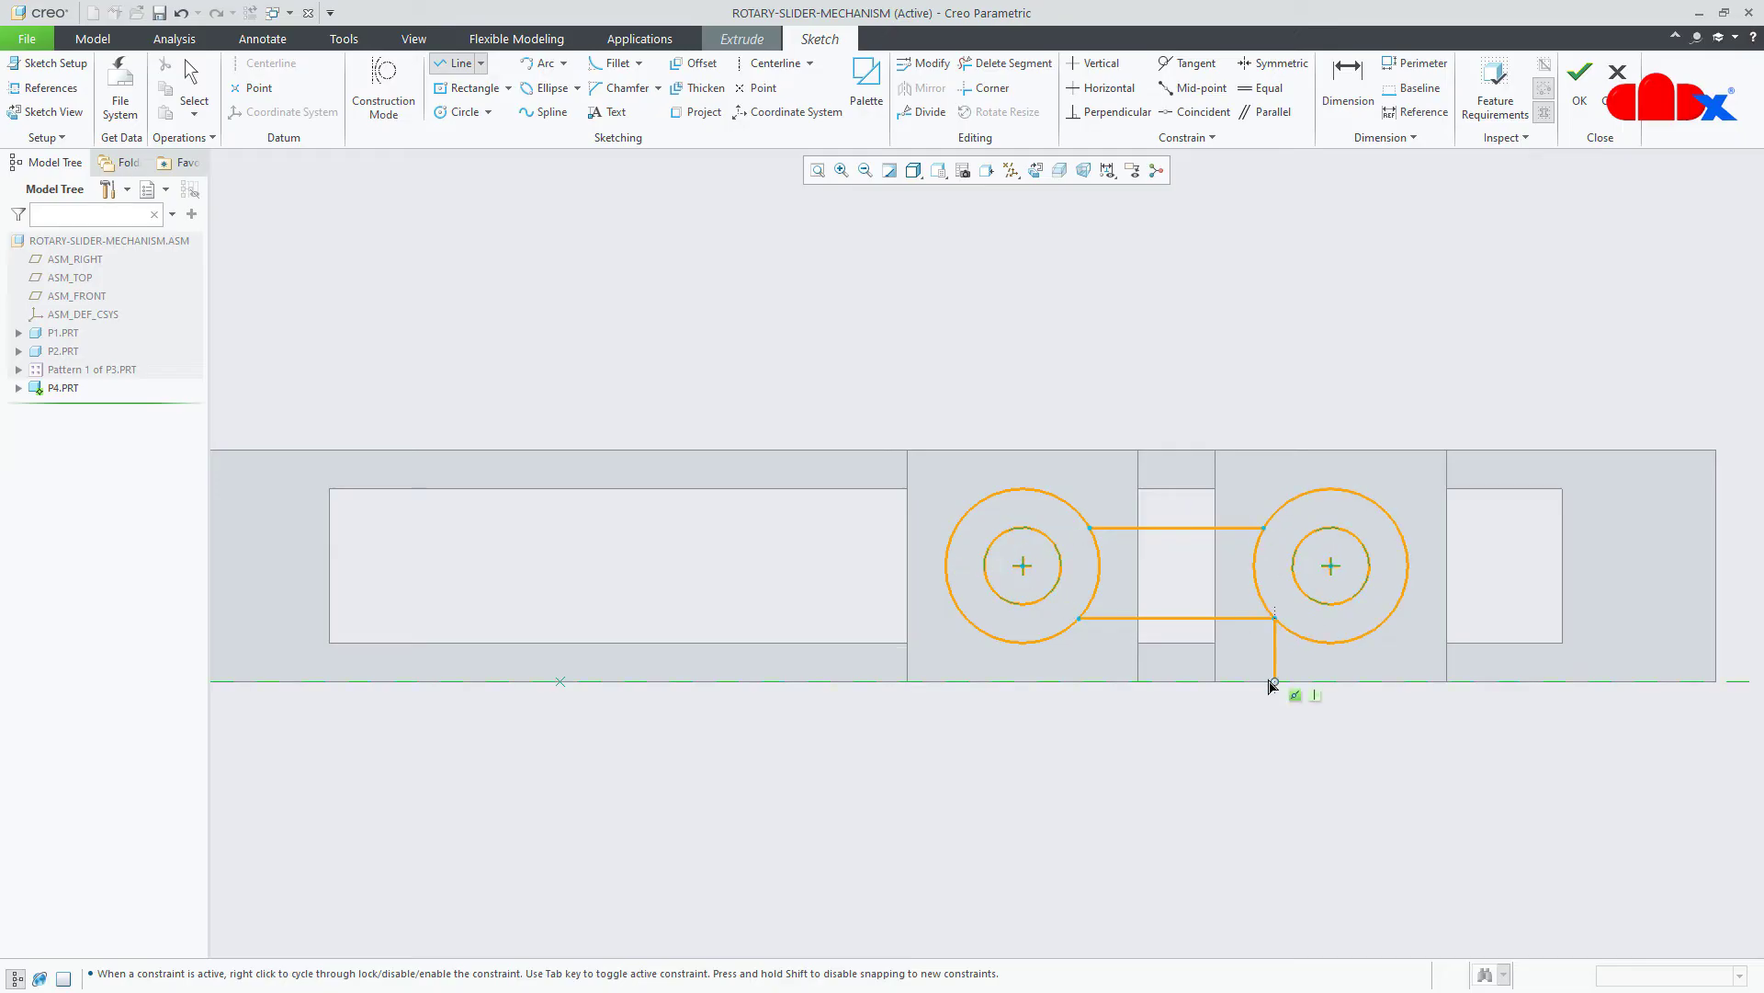
pyautogui.middleClick(1272, 687)
pyautogui.click(1266, 88)
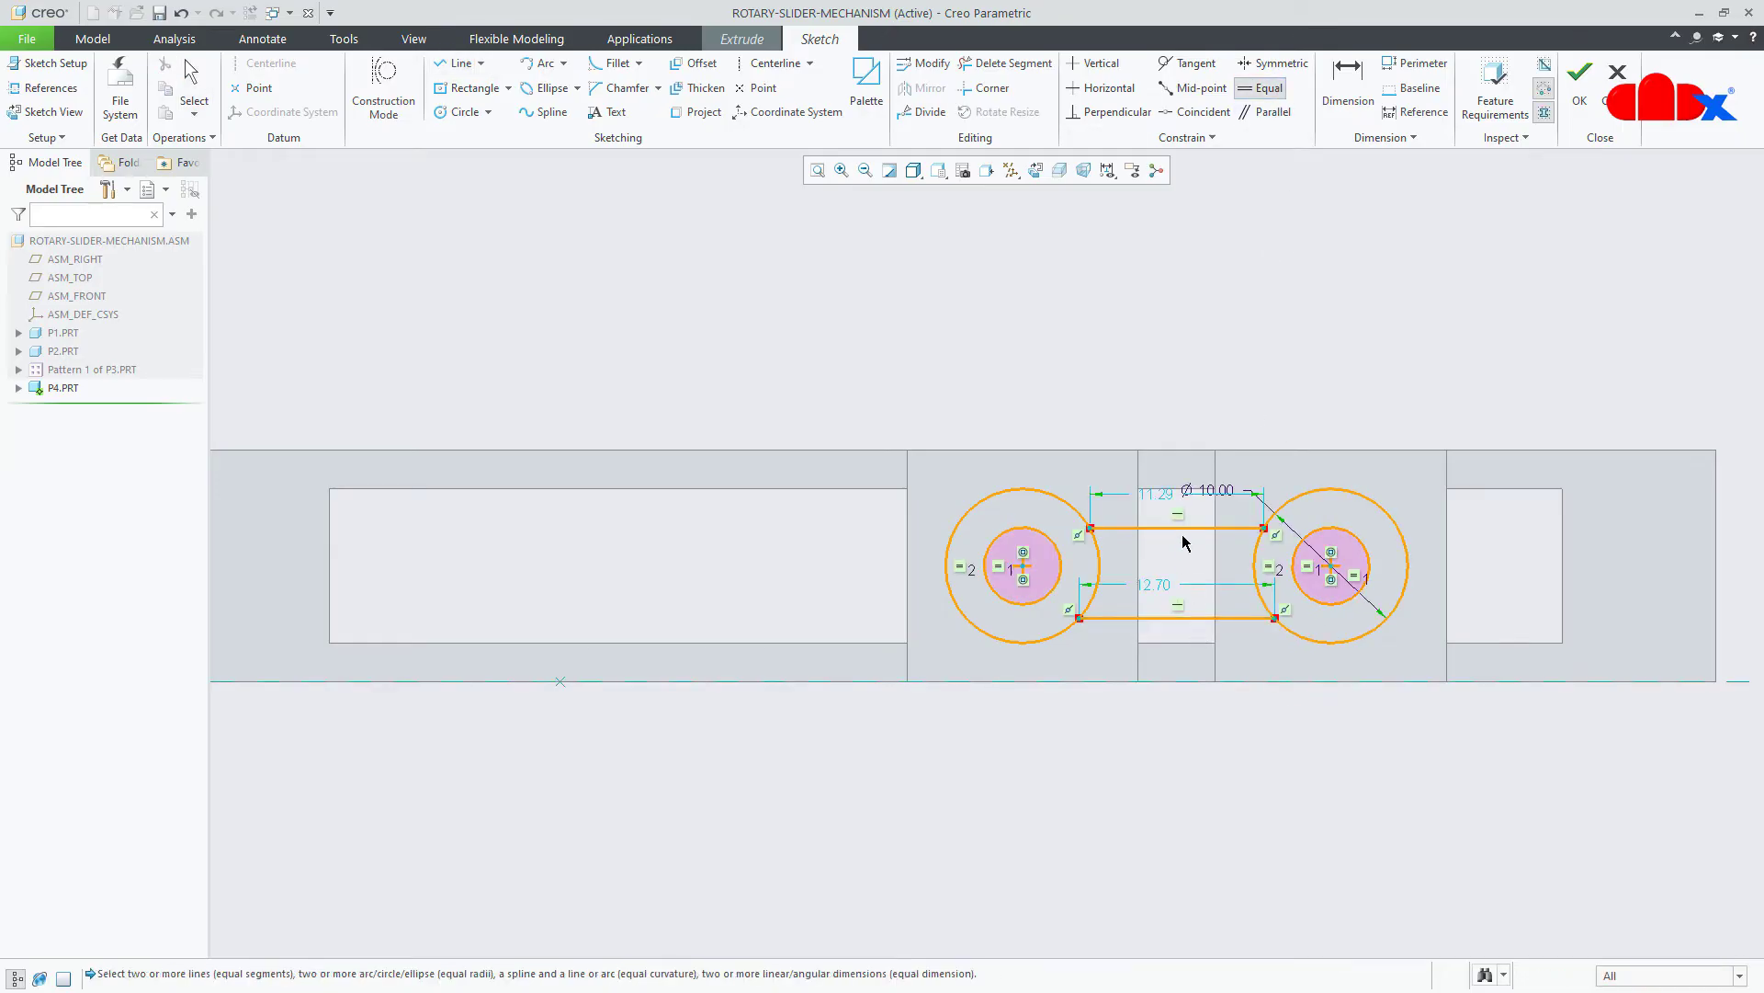
pyautogui.click(1183, 617)
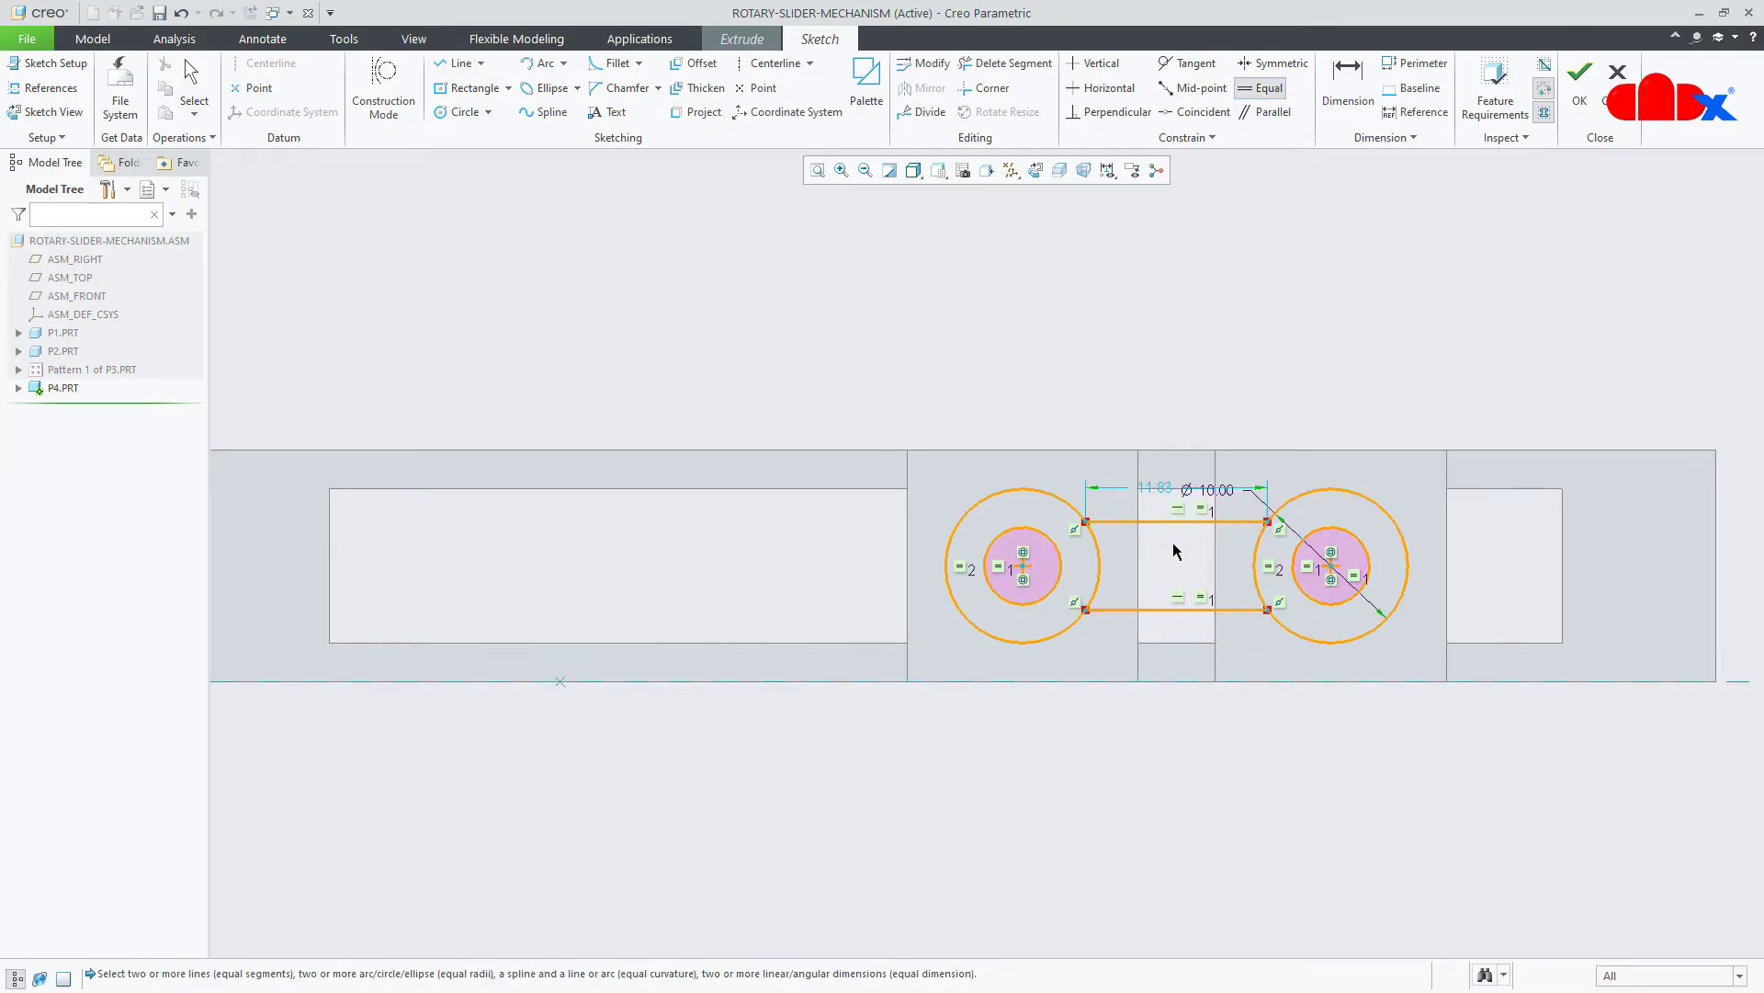
# Trim away the facing arcs of both outer circles between the connecting lines to form a single link outline.
pyautogui.scroll(-3, 1173, 549)
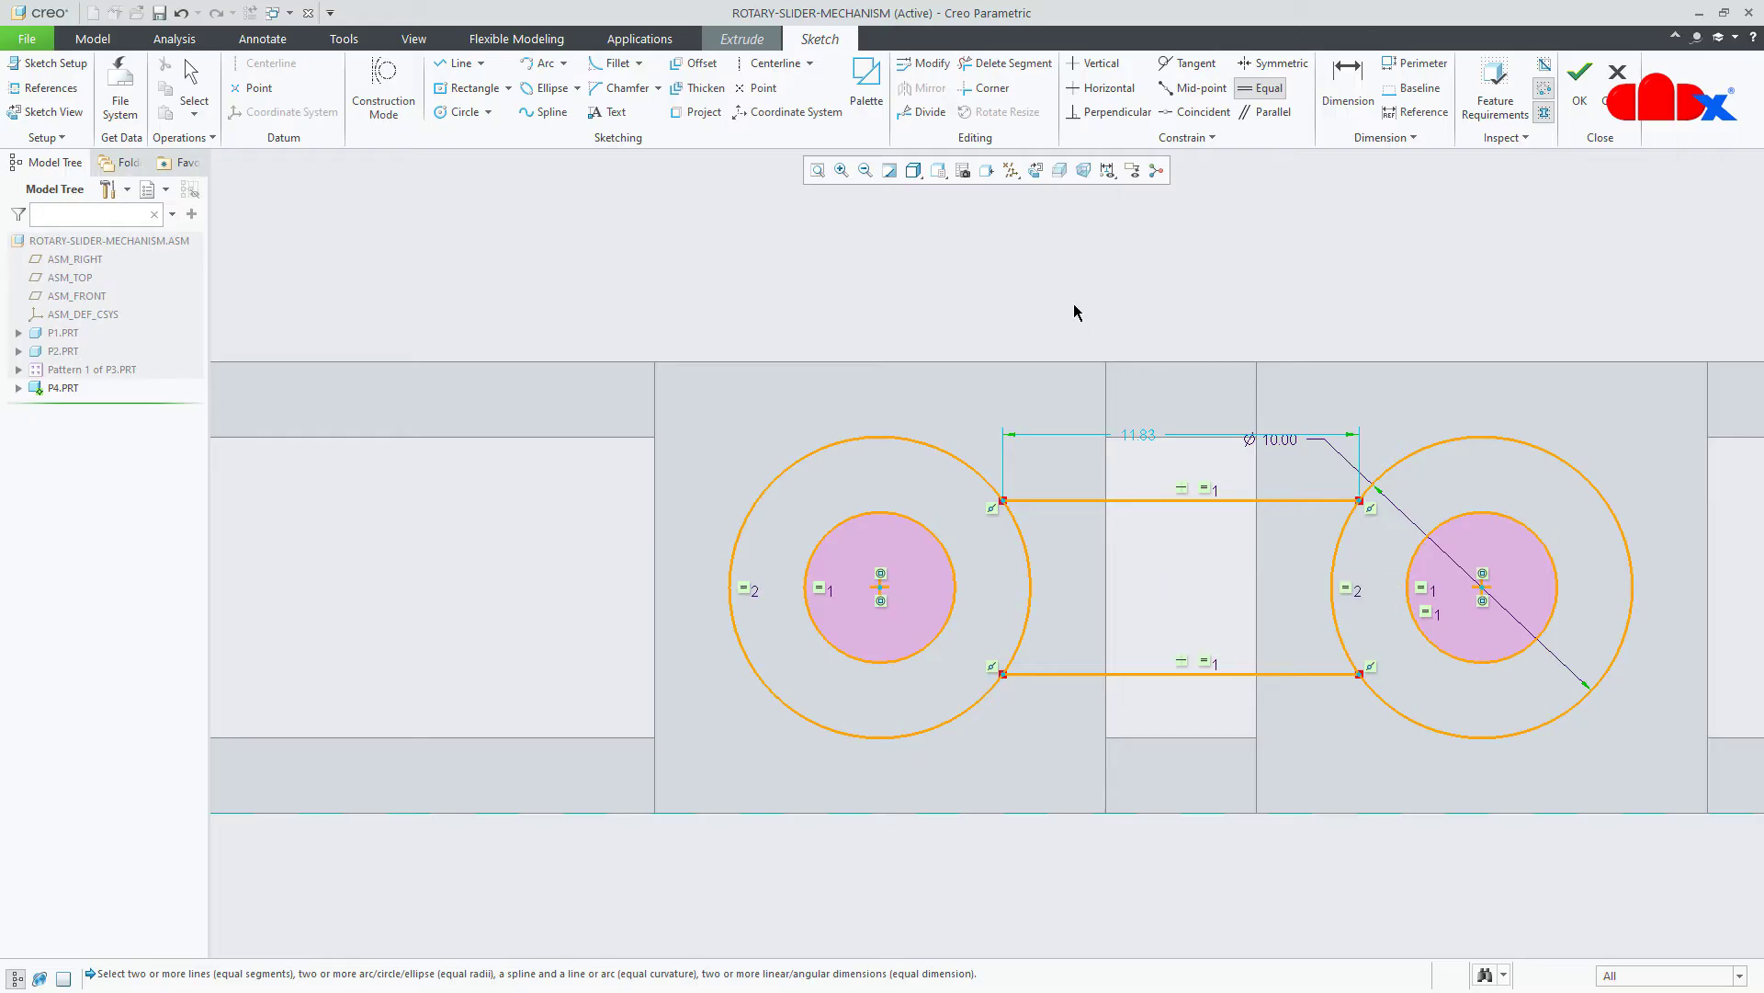
pyautogui.click(1006, 62)
pyautogui.click(1028, 570)
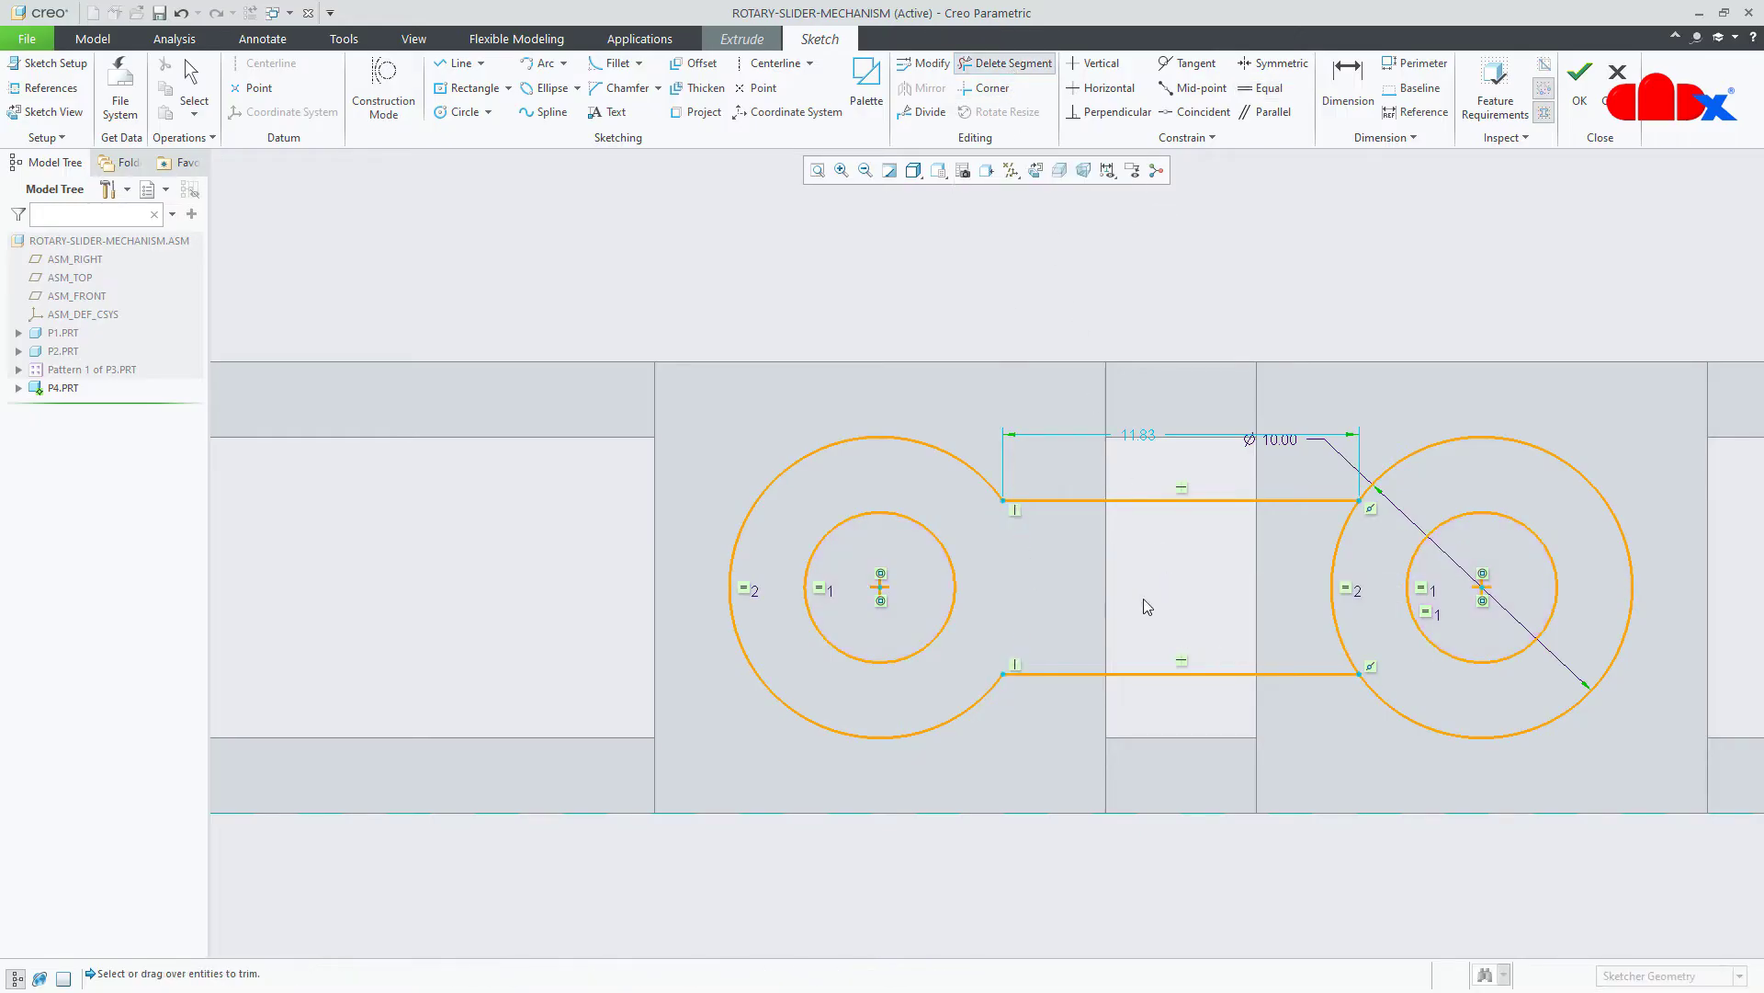
pyautogui.click(1332, 581)
pyautogui.middleClick(1217, 595)
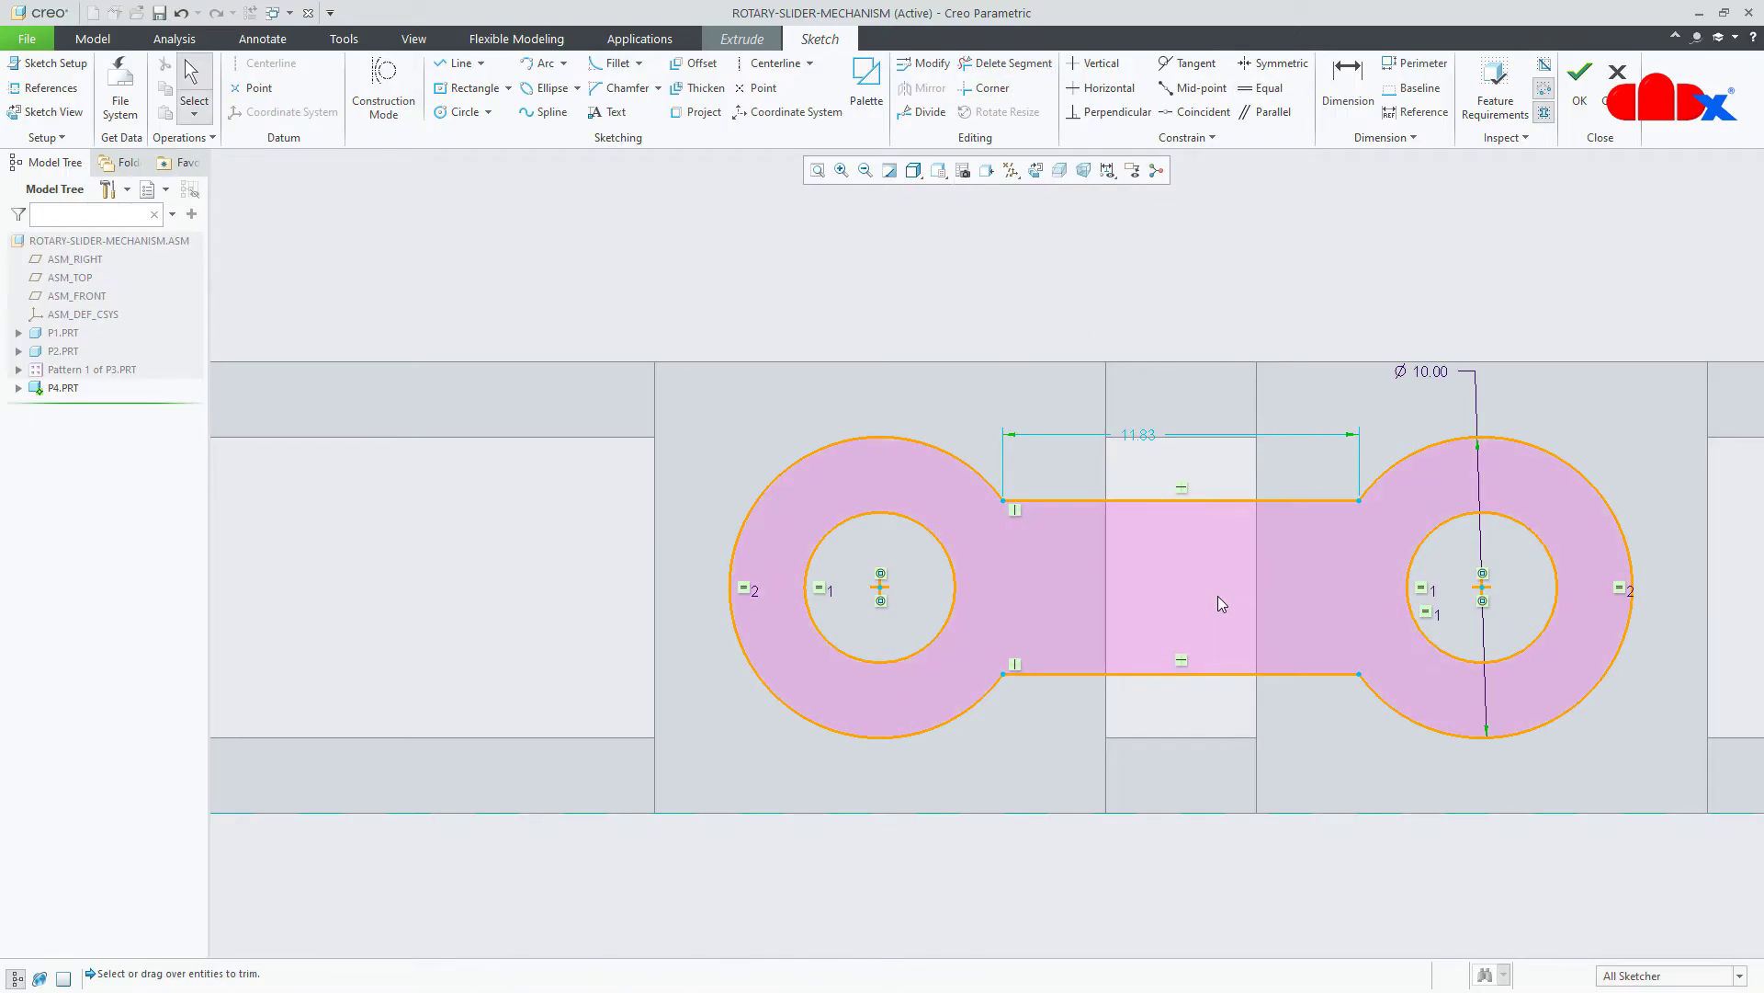
# Dimension the distance between the link's two horizontal lines as 5 mm and finish the sketch.
pyautogui.rightClick(1217, 596)
pyautogui.click(1416, 629)
pyautogui.click(1205, 501)
pyautogui.click(1215, 648)
pyautogui.middleClick(1210, 602)
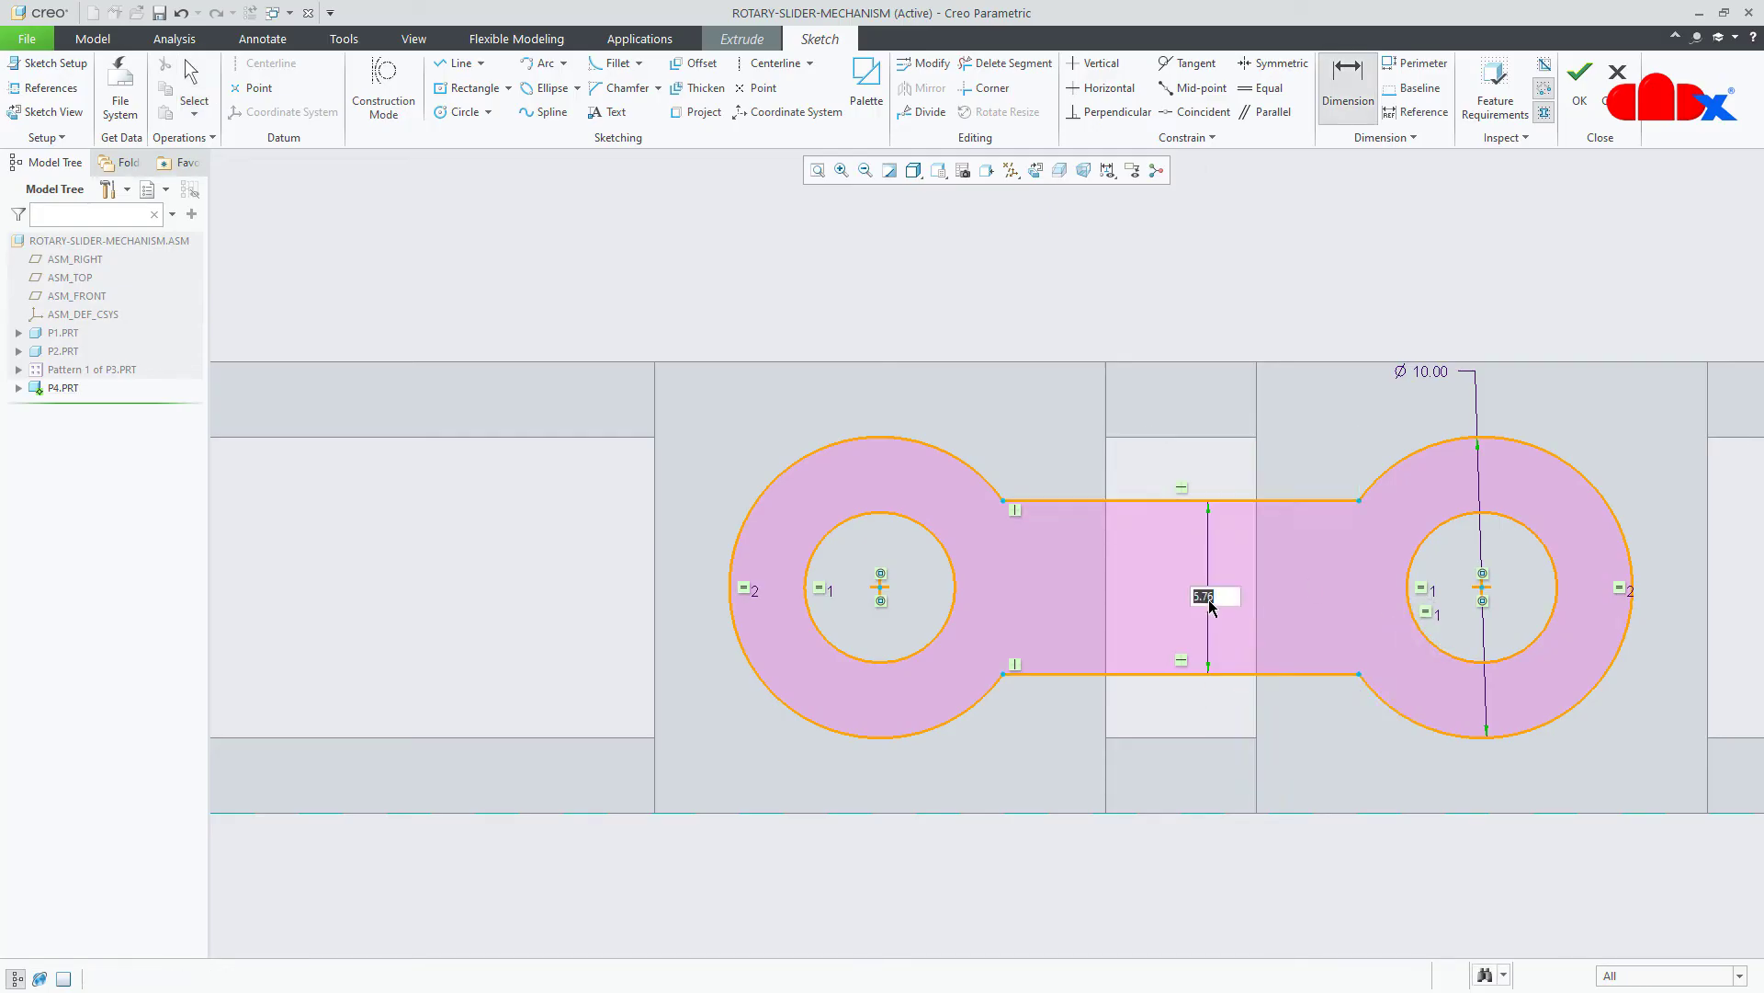
pyautogui.write('5')
pyautogui.press('Return')
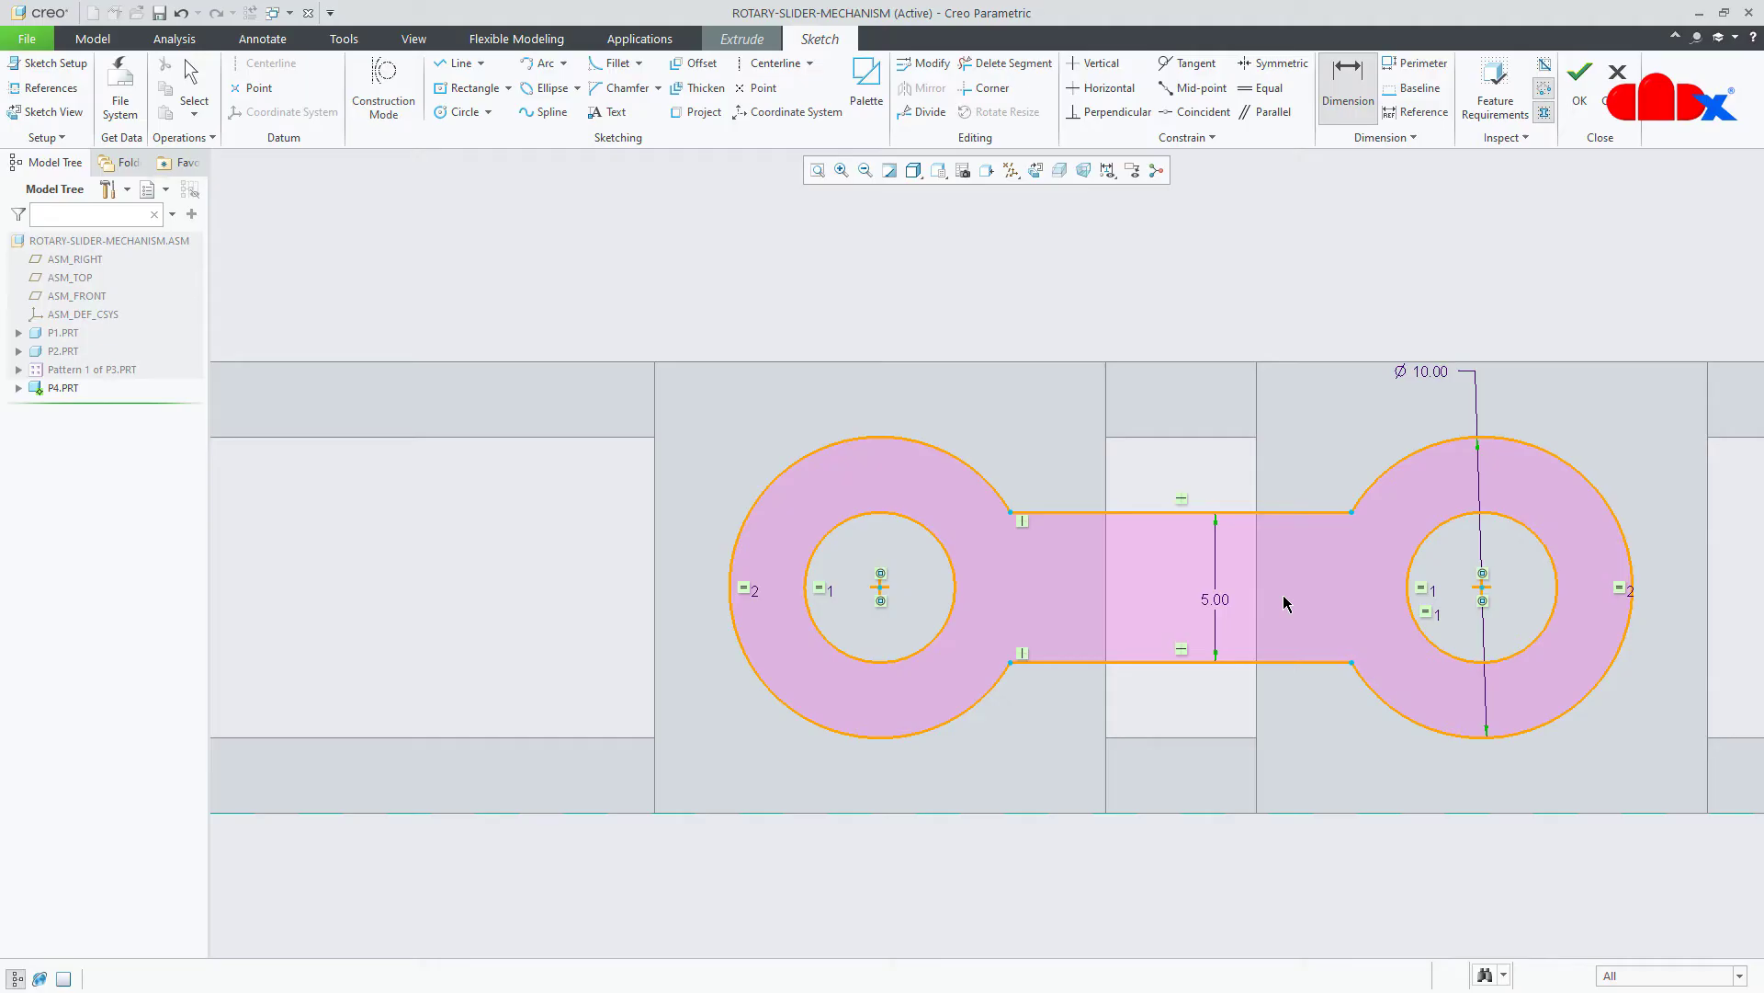
pyautogui.click(1580, 83)
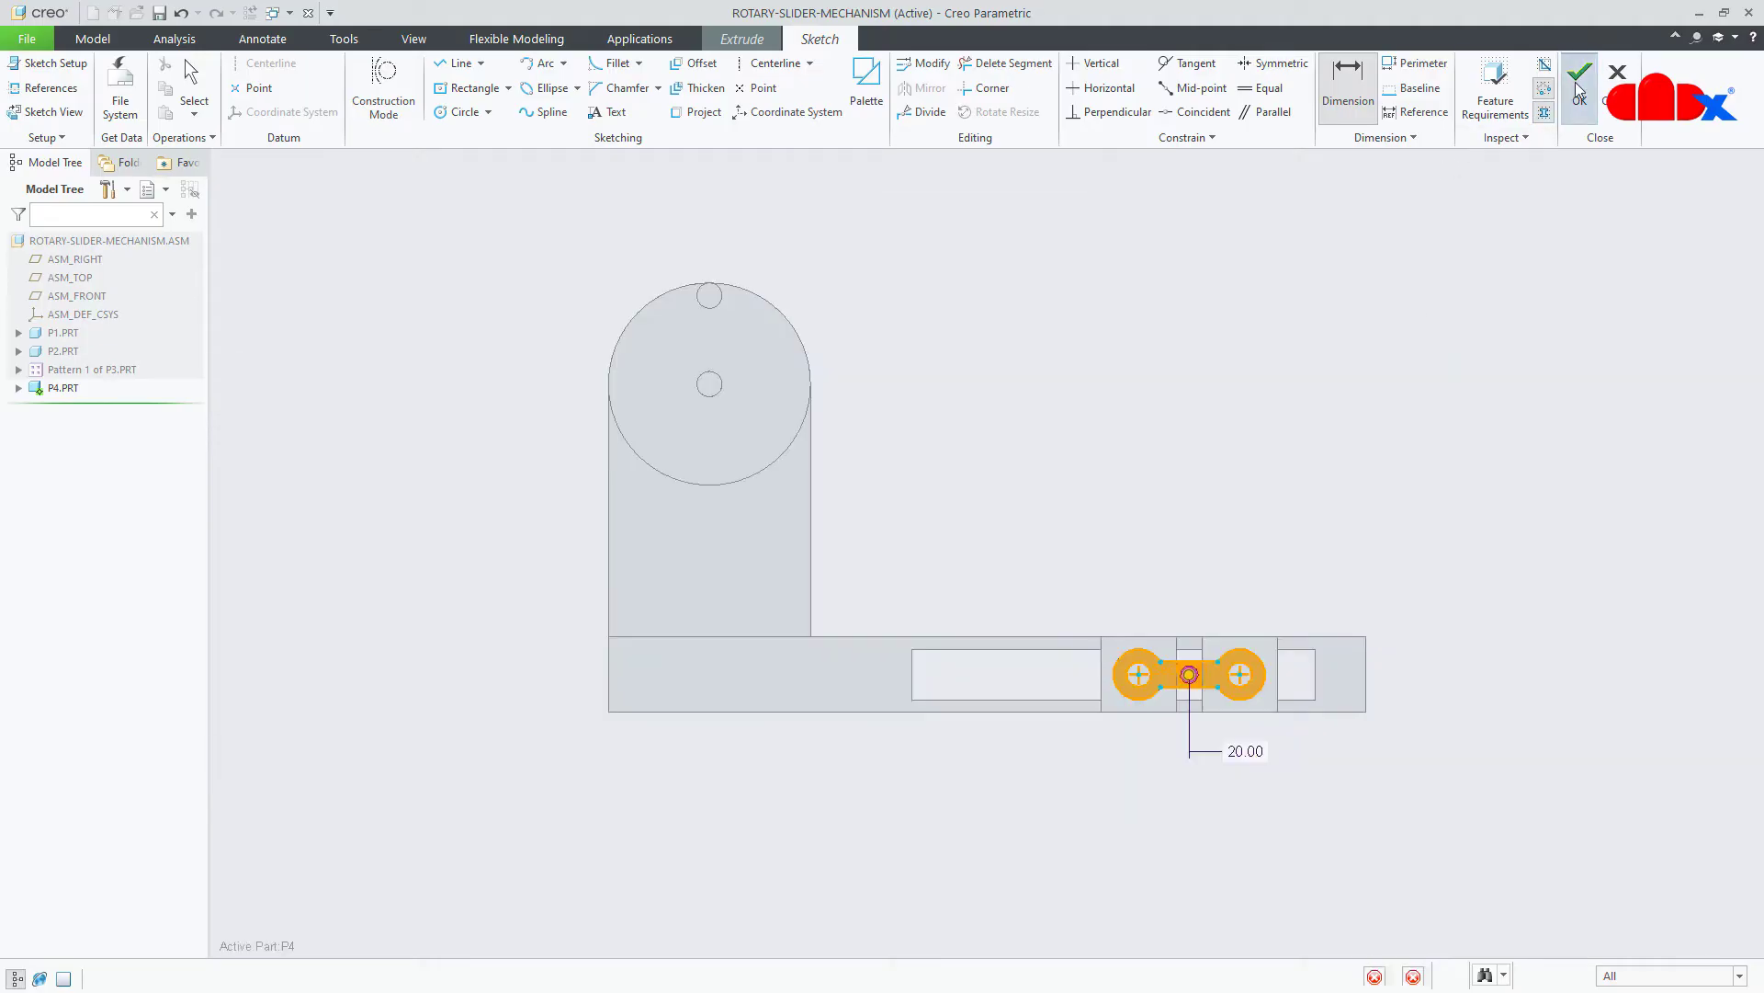
# Set the link outline's extrusion depth to 5 mm and complete the solid extrude in P4.
pyautogui.scroll(5, 1242, 615)
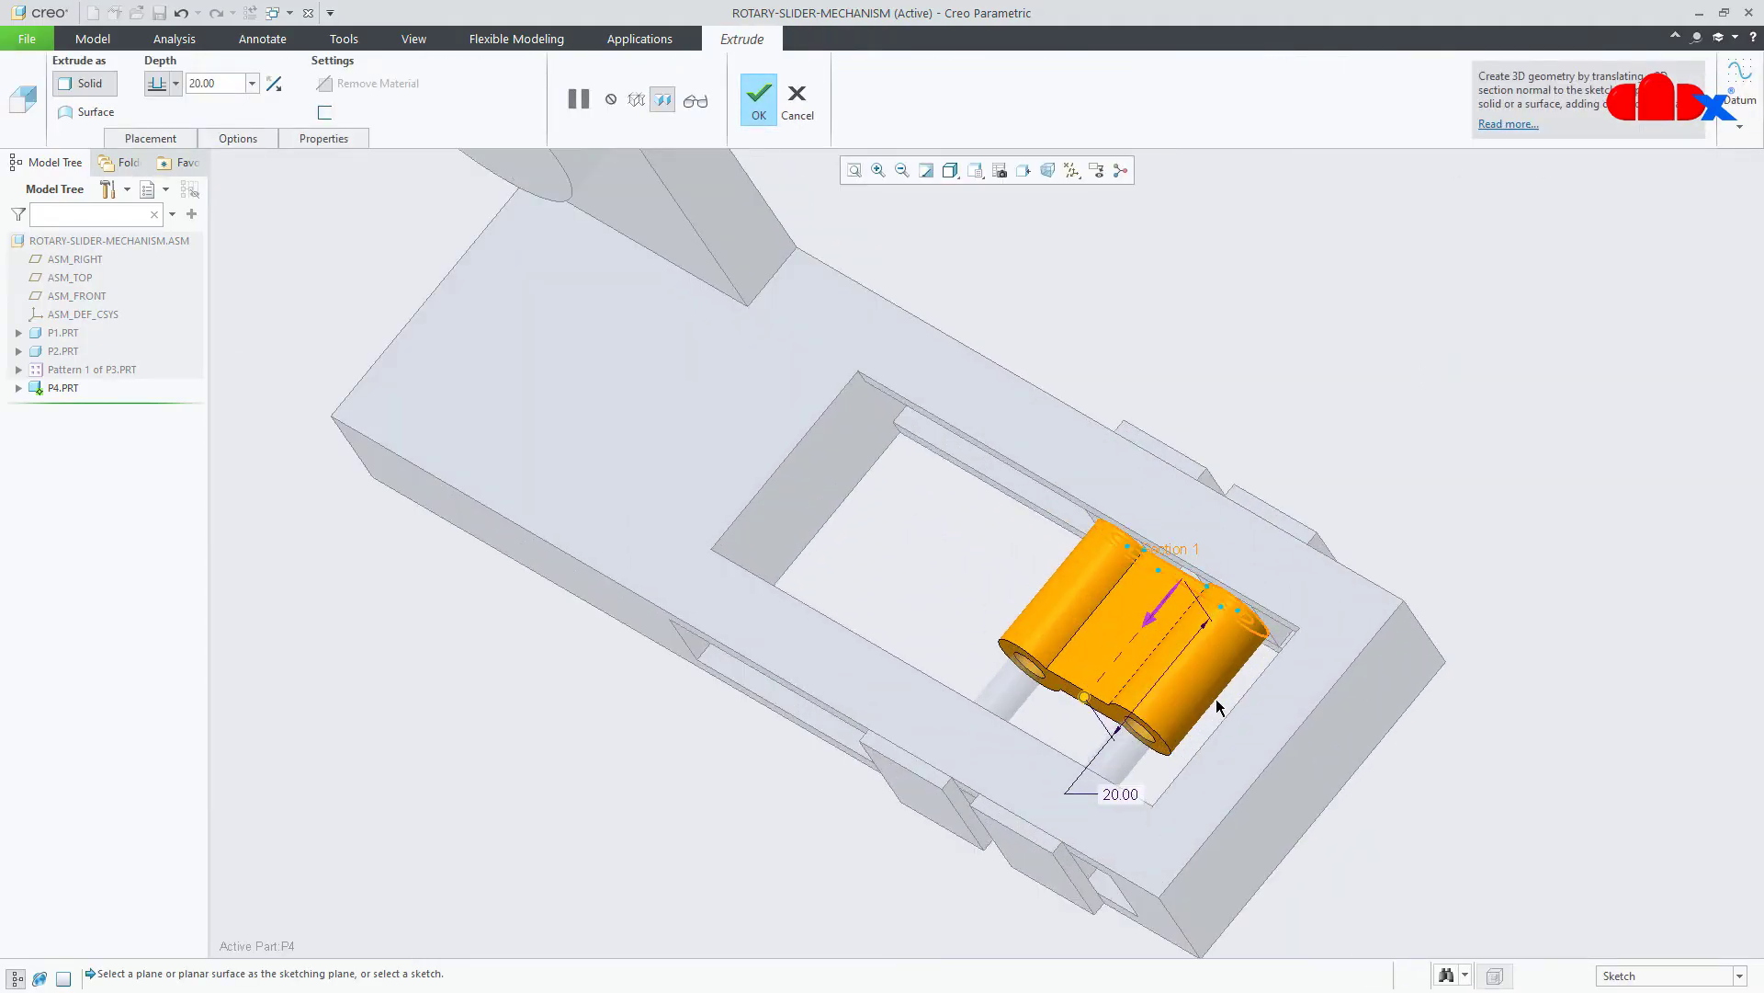
pyautogui.doubleClick(1123, 796)
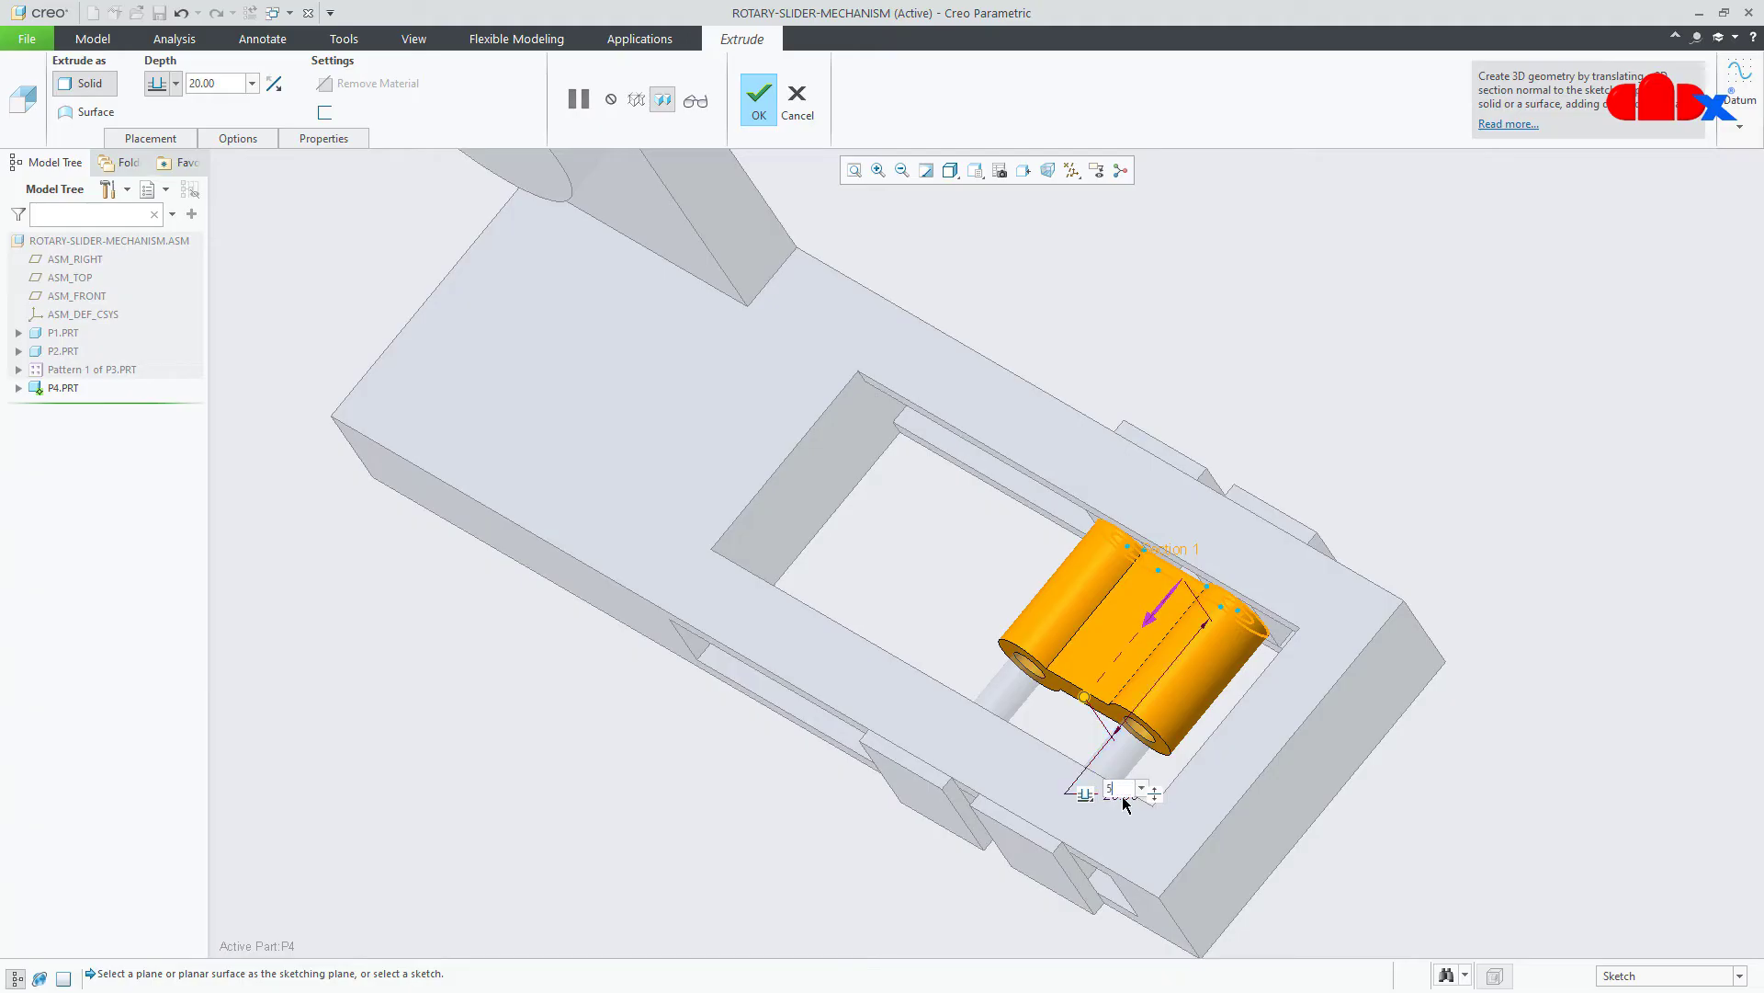
pyautogui.write('5')
pyautogui.press('Return')
pyautogui.click(759, 101)
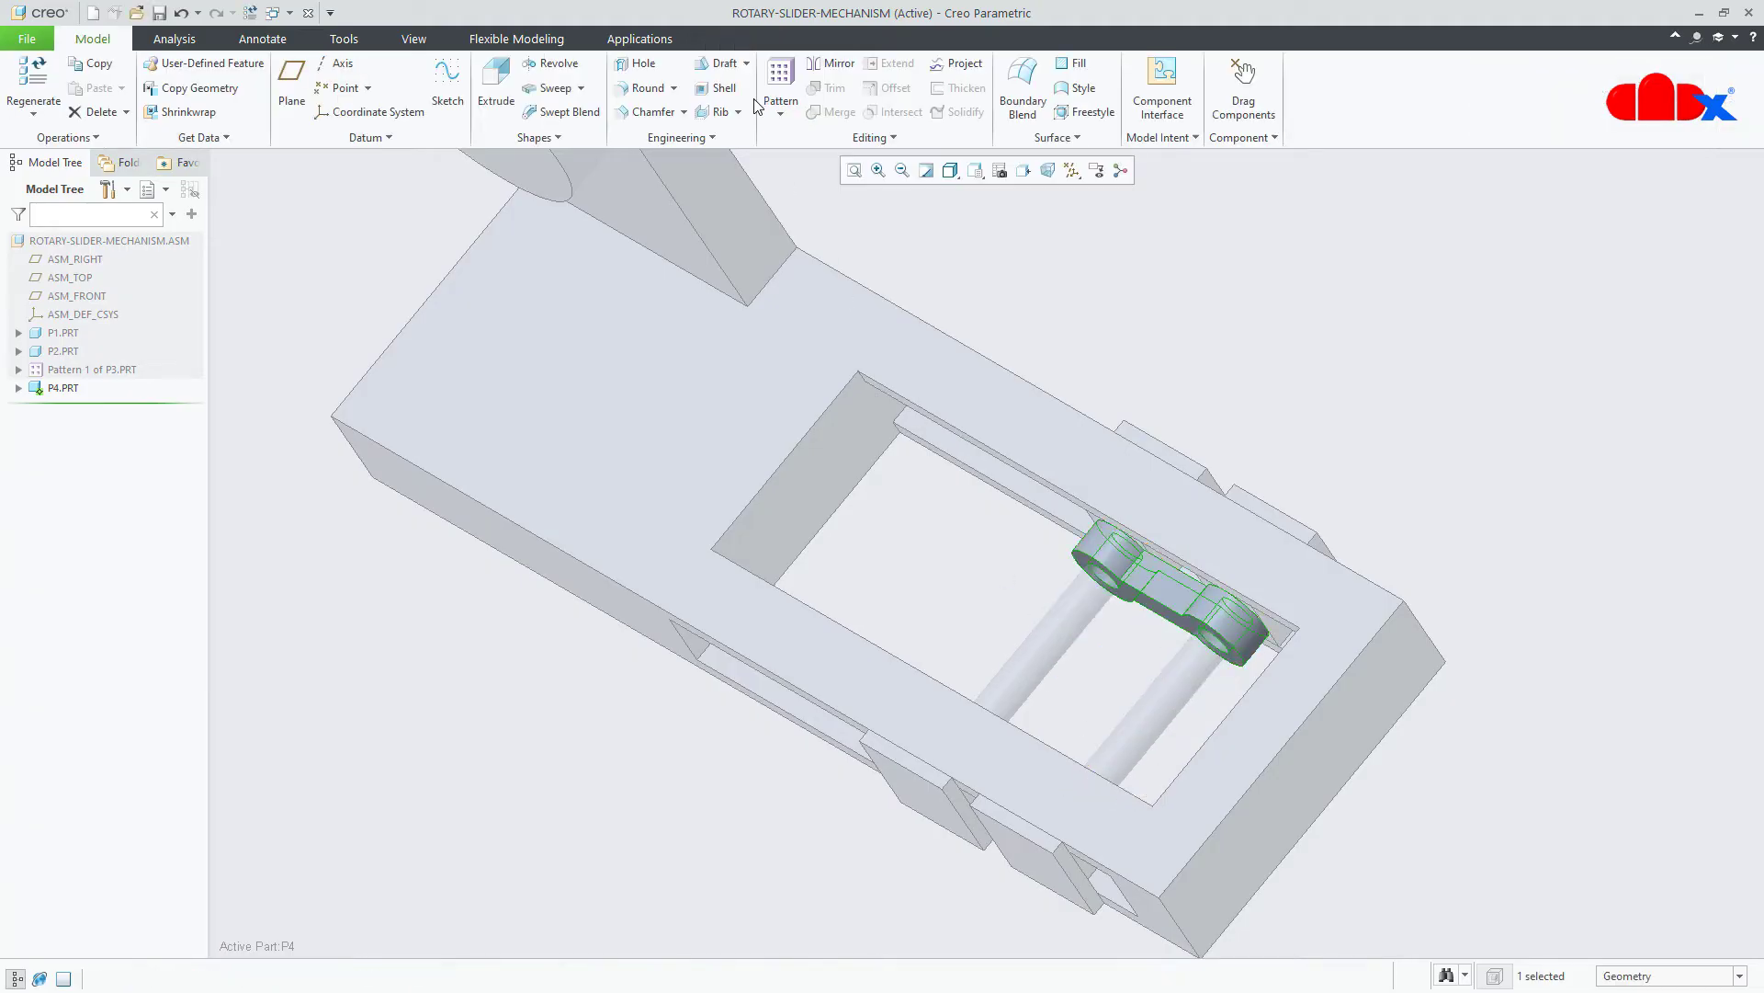
# Deselect the finished link and reactivate the top-level ROTARY-SLIDER-MECHANISM assembly.
pyautogui.click(1337, 400)
pyautogui.moveTo(1293, 463); pyautogui.dragTo(1325, 482, button='middle')
pyautogui.moveTo(1368, 537)
pyautogui.mouseDown(button='middle')
pyautogui.moveTo(1375, 500)
pyautogui.moveTo(1336, 500)
pyautogui.mouseUp(button='middle')
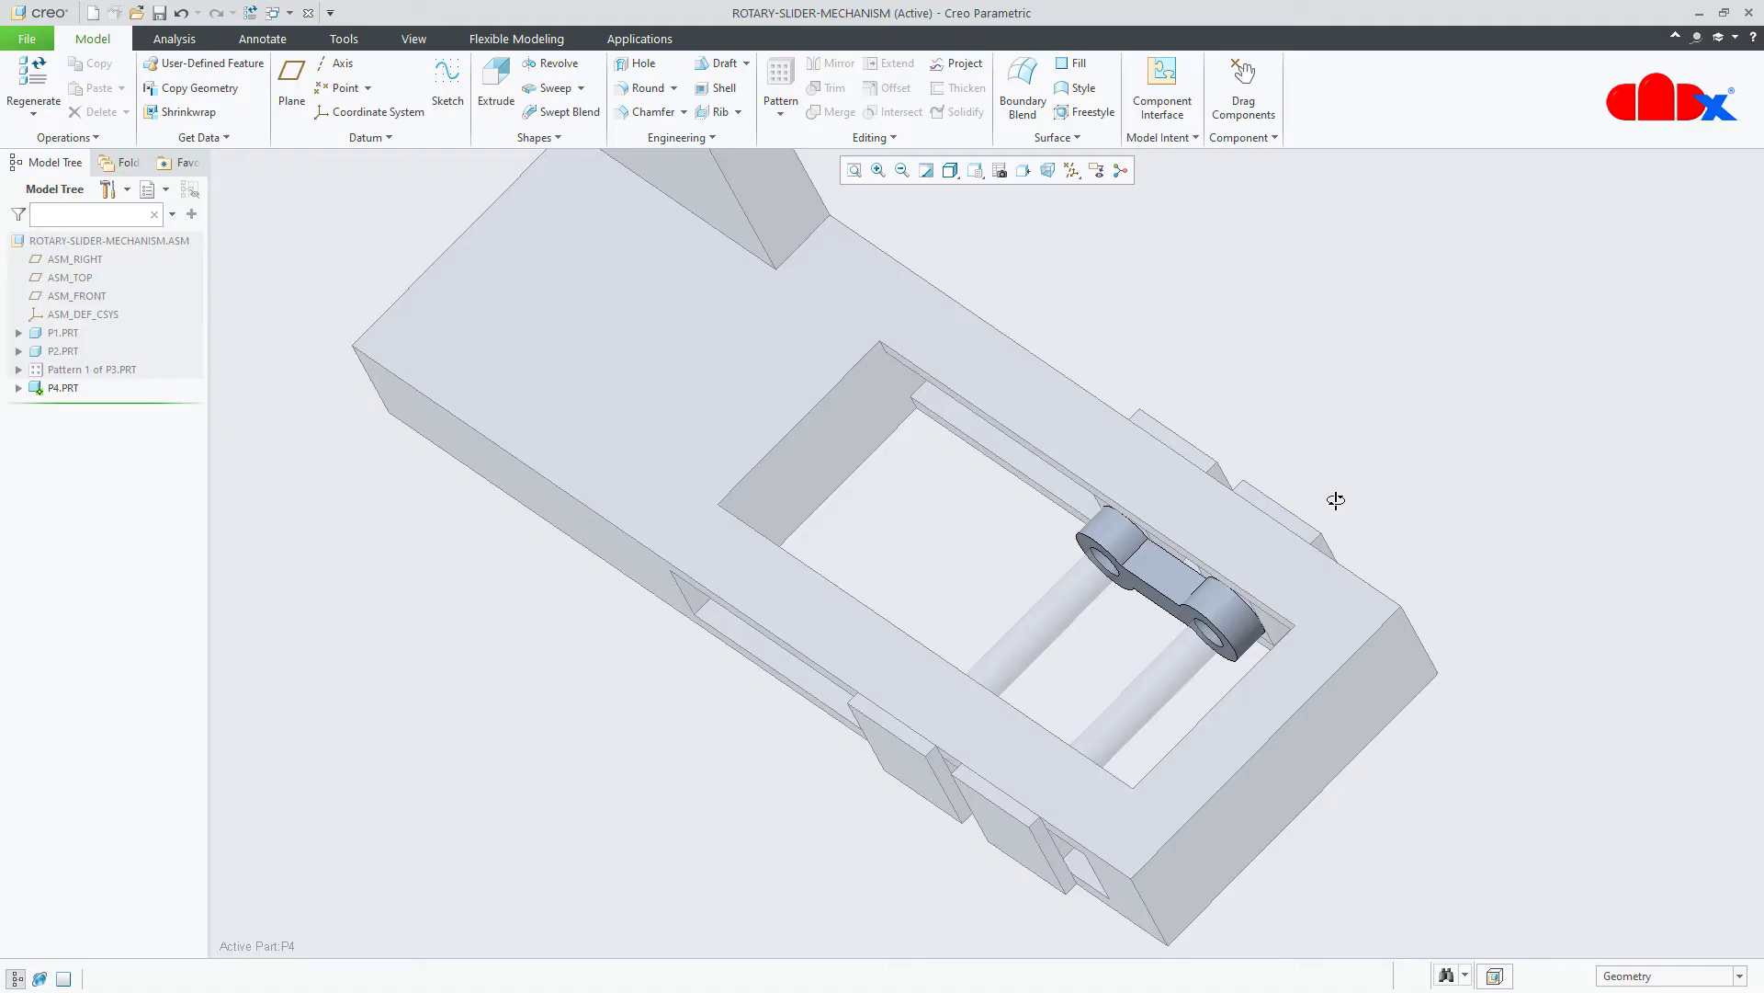
pyautogui.hotkey('ctrl', 'a')
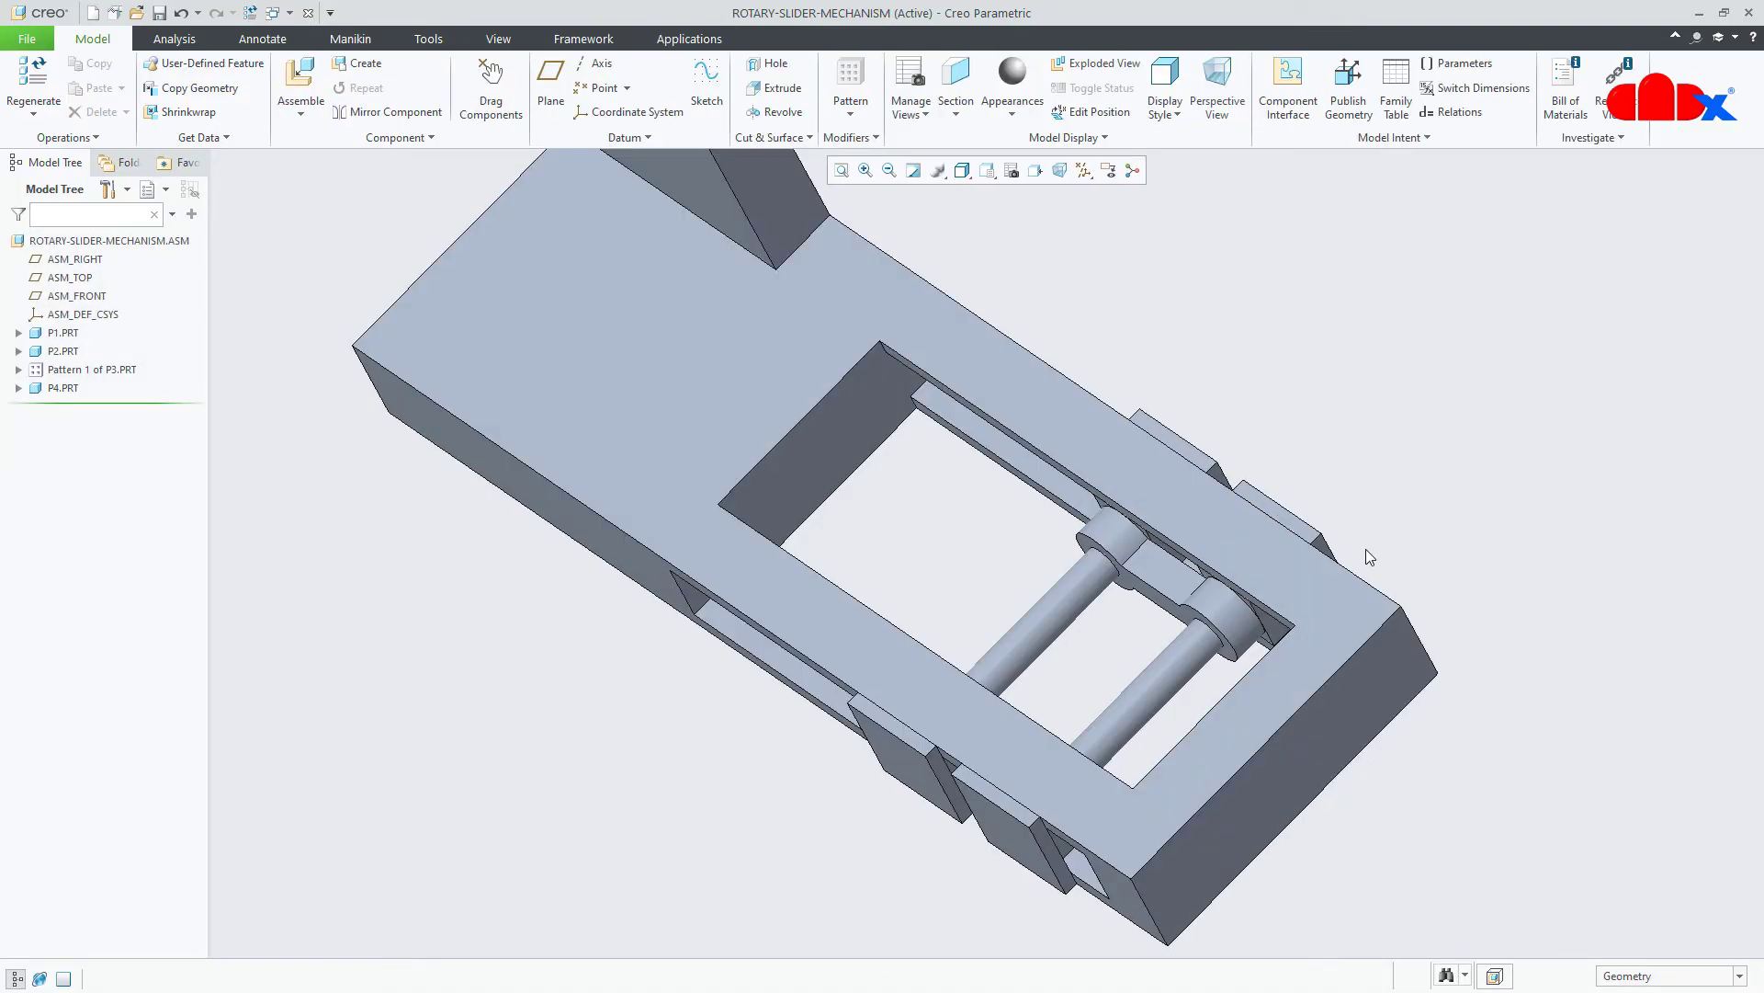
# Start a Direction pattern of P4, using the long outer side face of base P1 as the first direction.
pyautogui.click(64, 389)
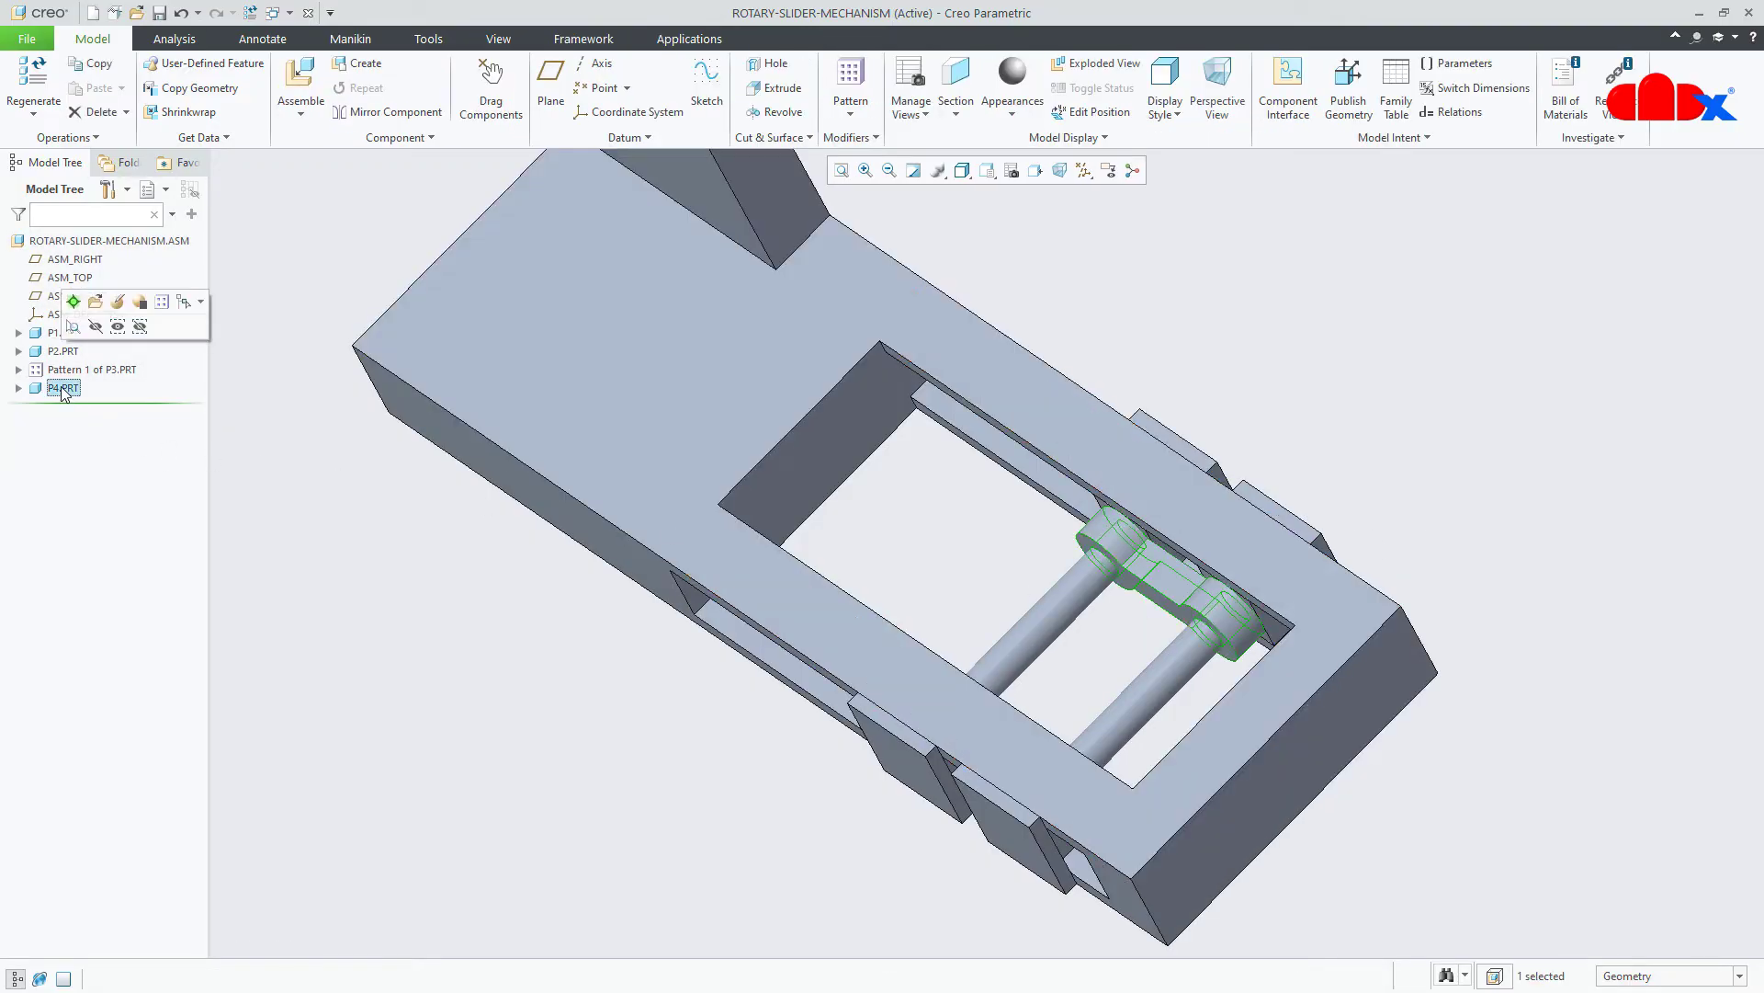
pyautogui.click(851, 92)
pyautogui.click(79, 89)
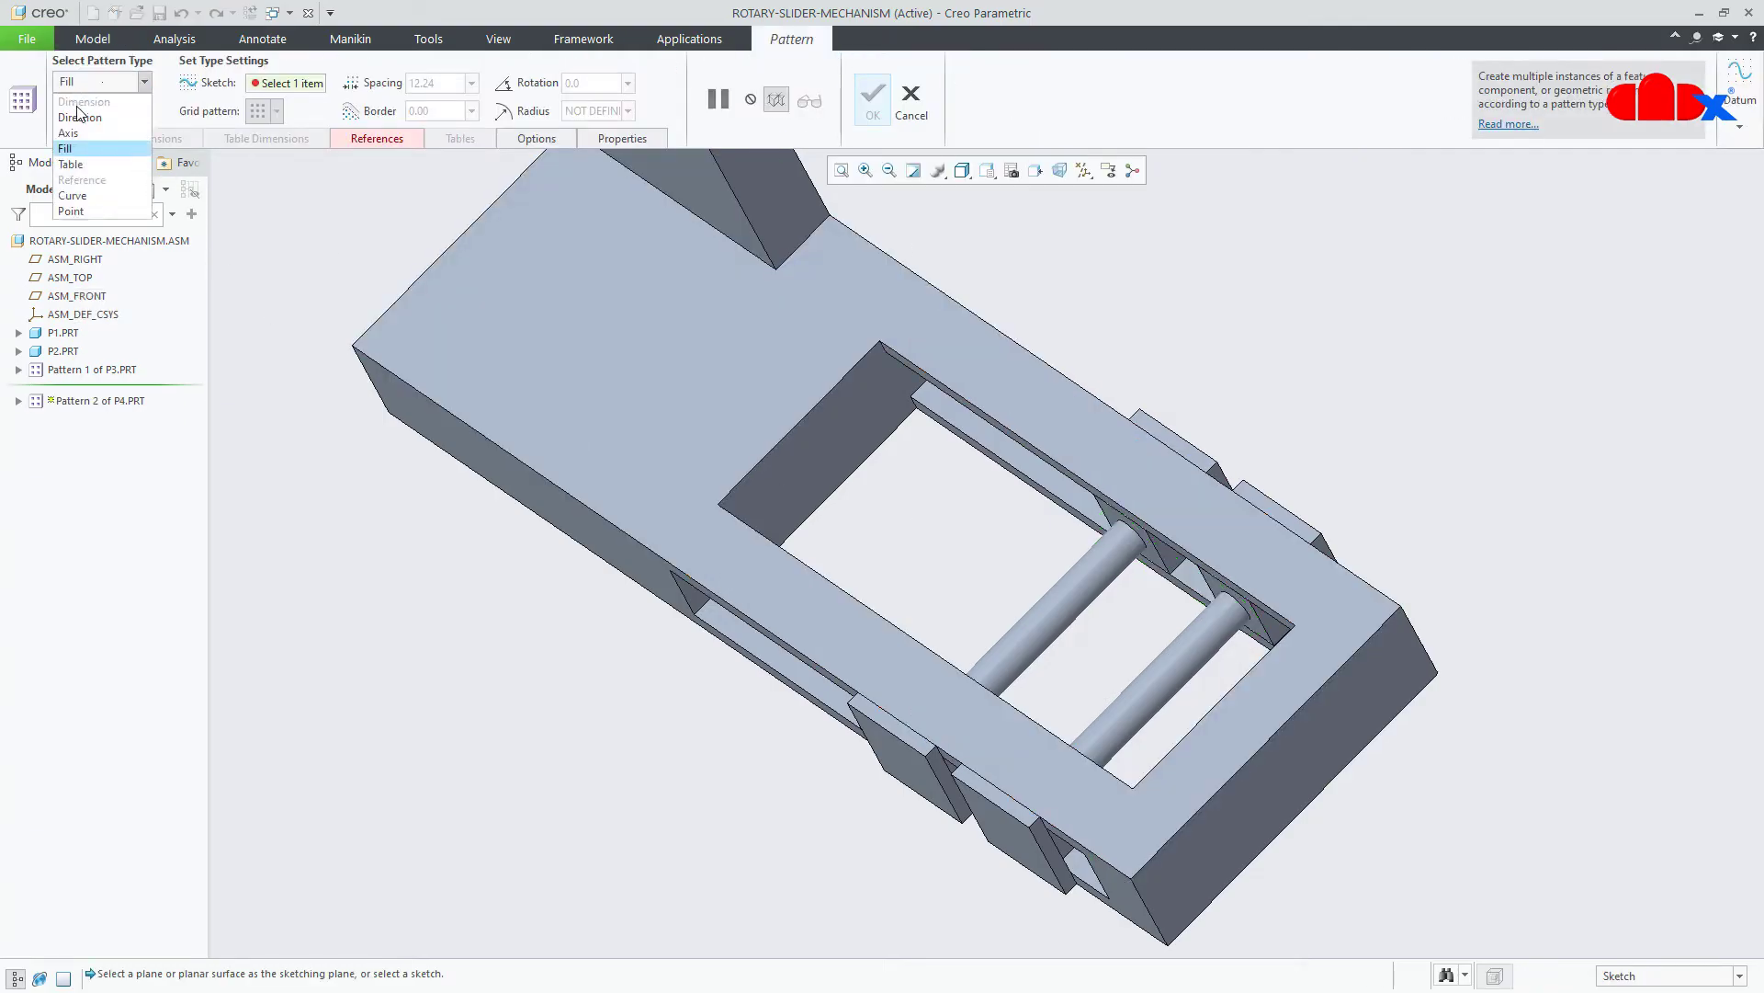
pyautogui.click(81, 112)
pyautogui.click(1118, 901)
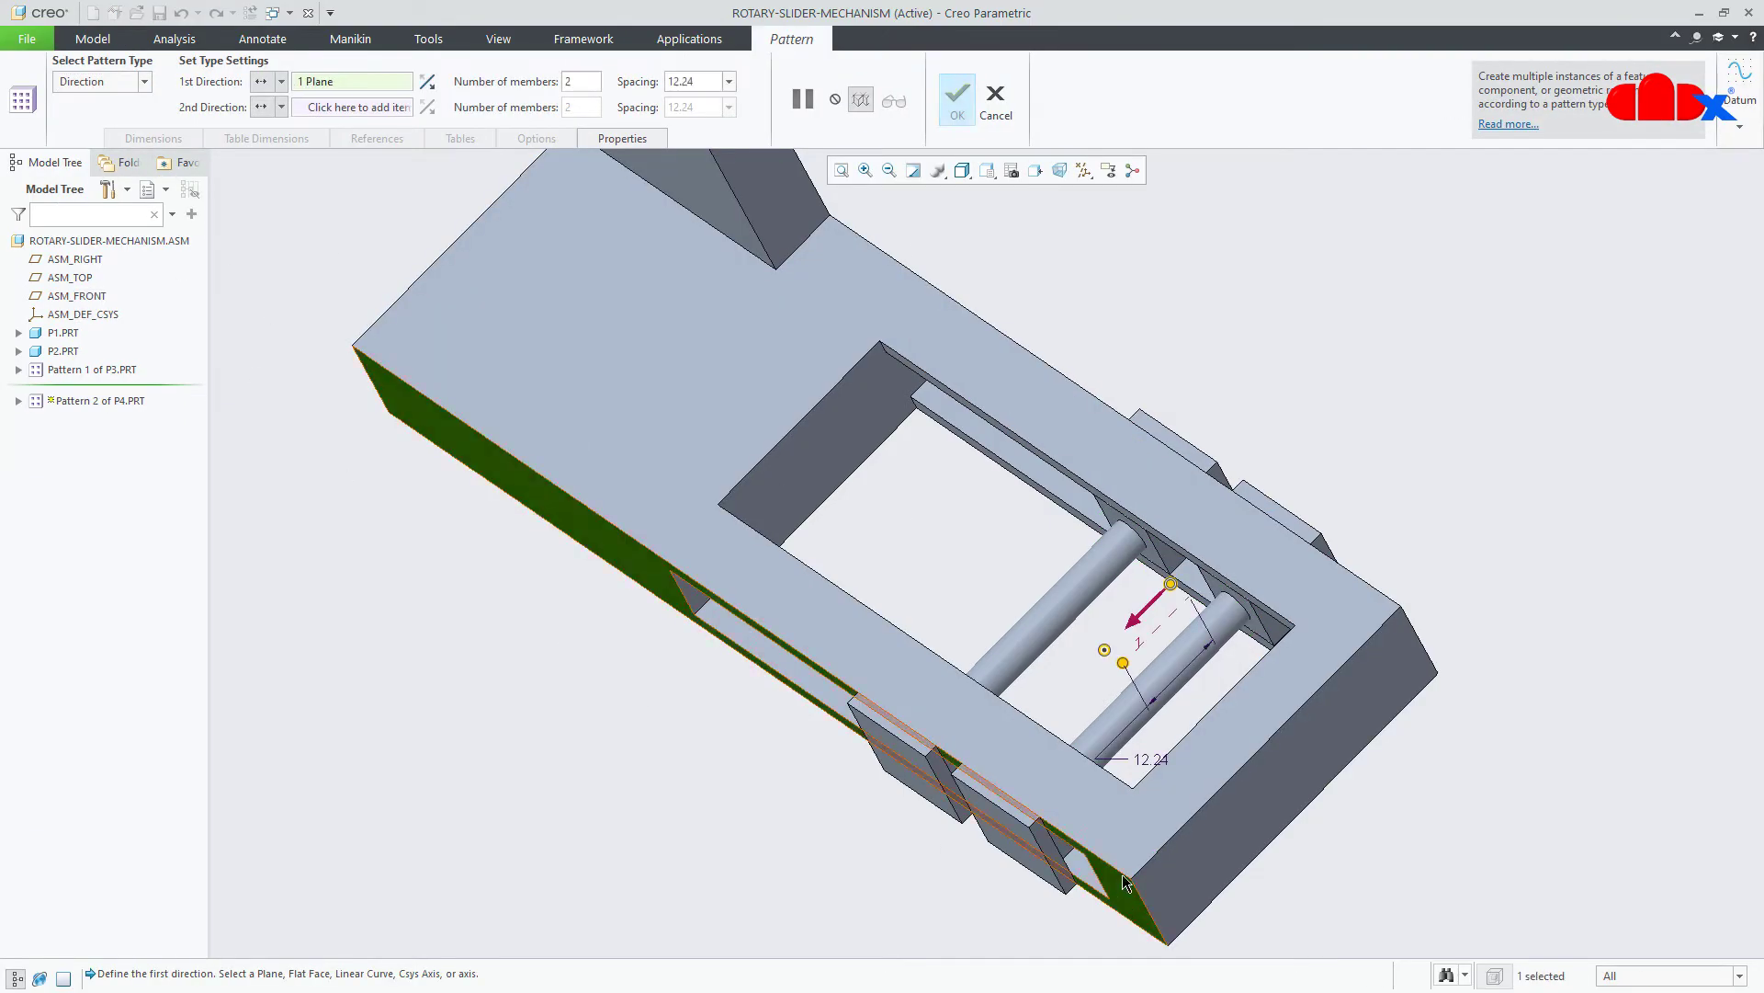
# Set the P4 pattern spacing to 25 mm and complete the pattern with two members.
pyautogui.moveTo(1123, 742); pyautogui.dragTo(1123, 777, button='middle')
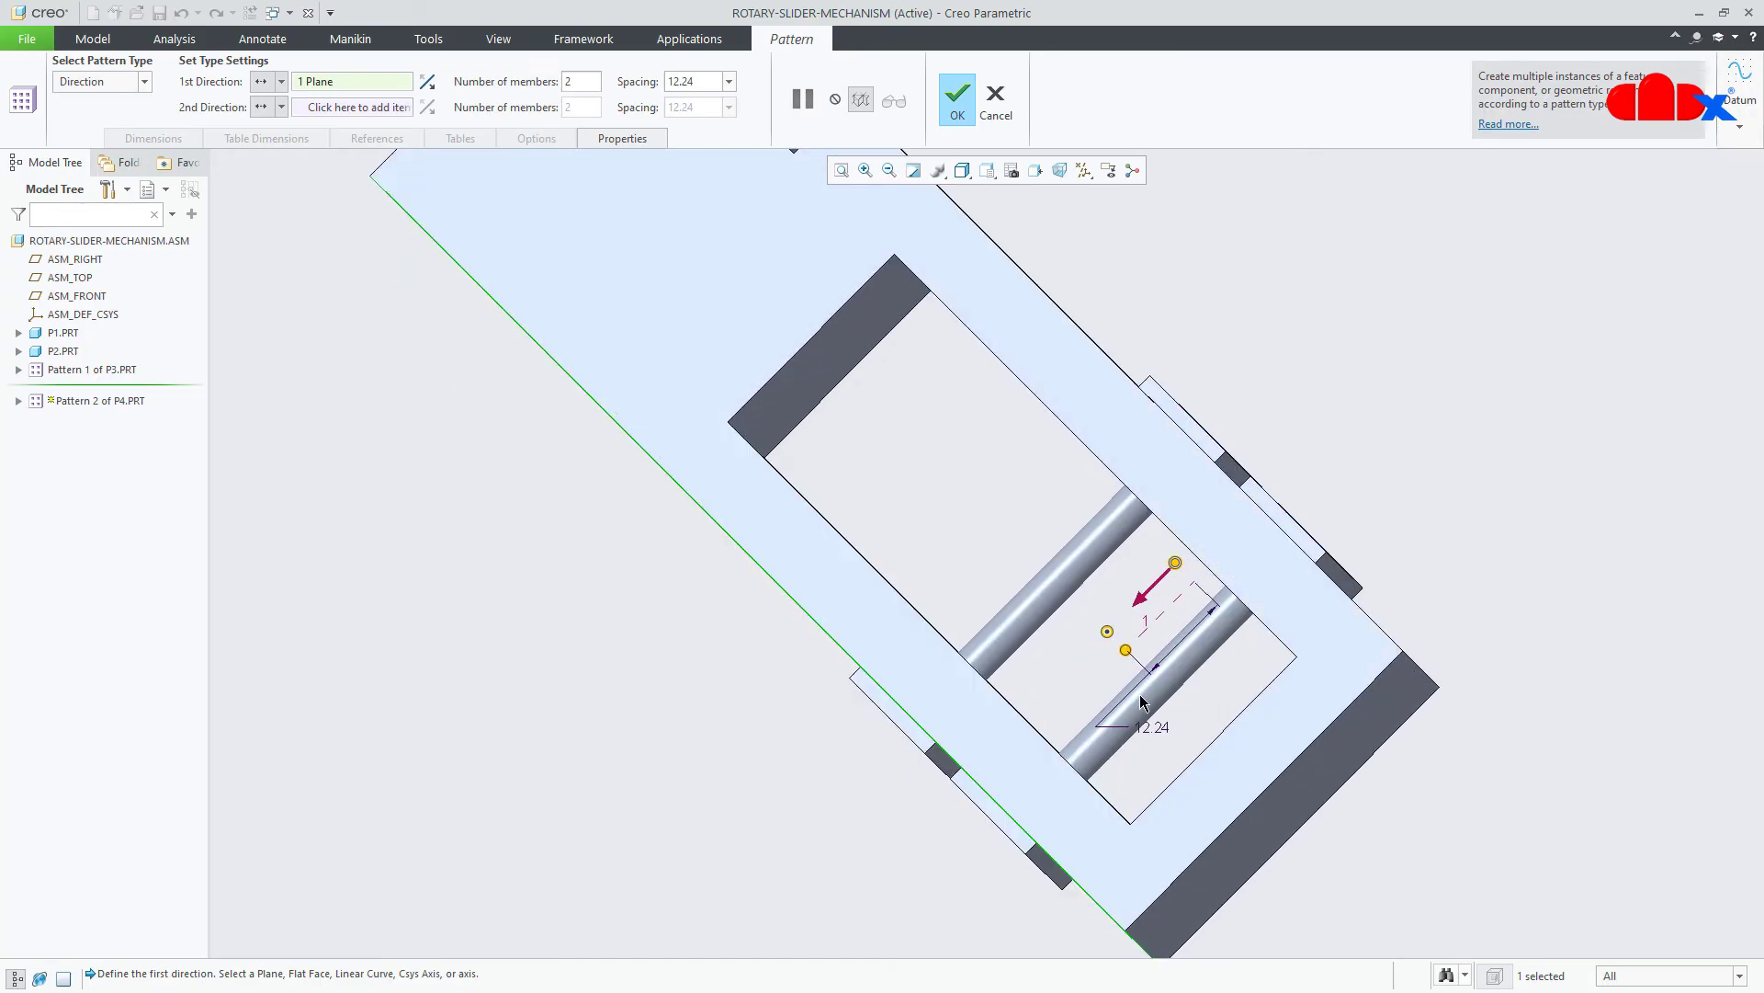
pyautogui.doubleClick(1157, 729)
pyautogui.write('15')
pyautogui.press('Return')
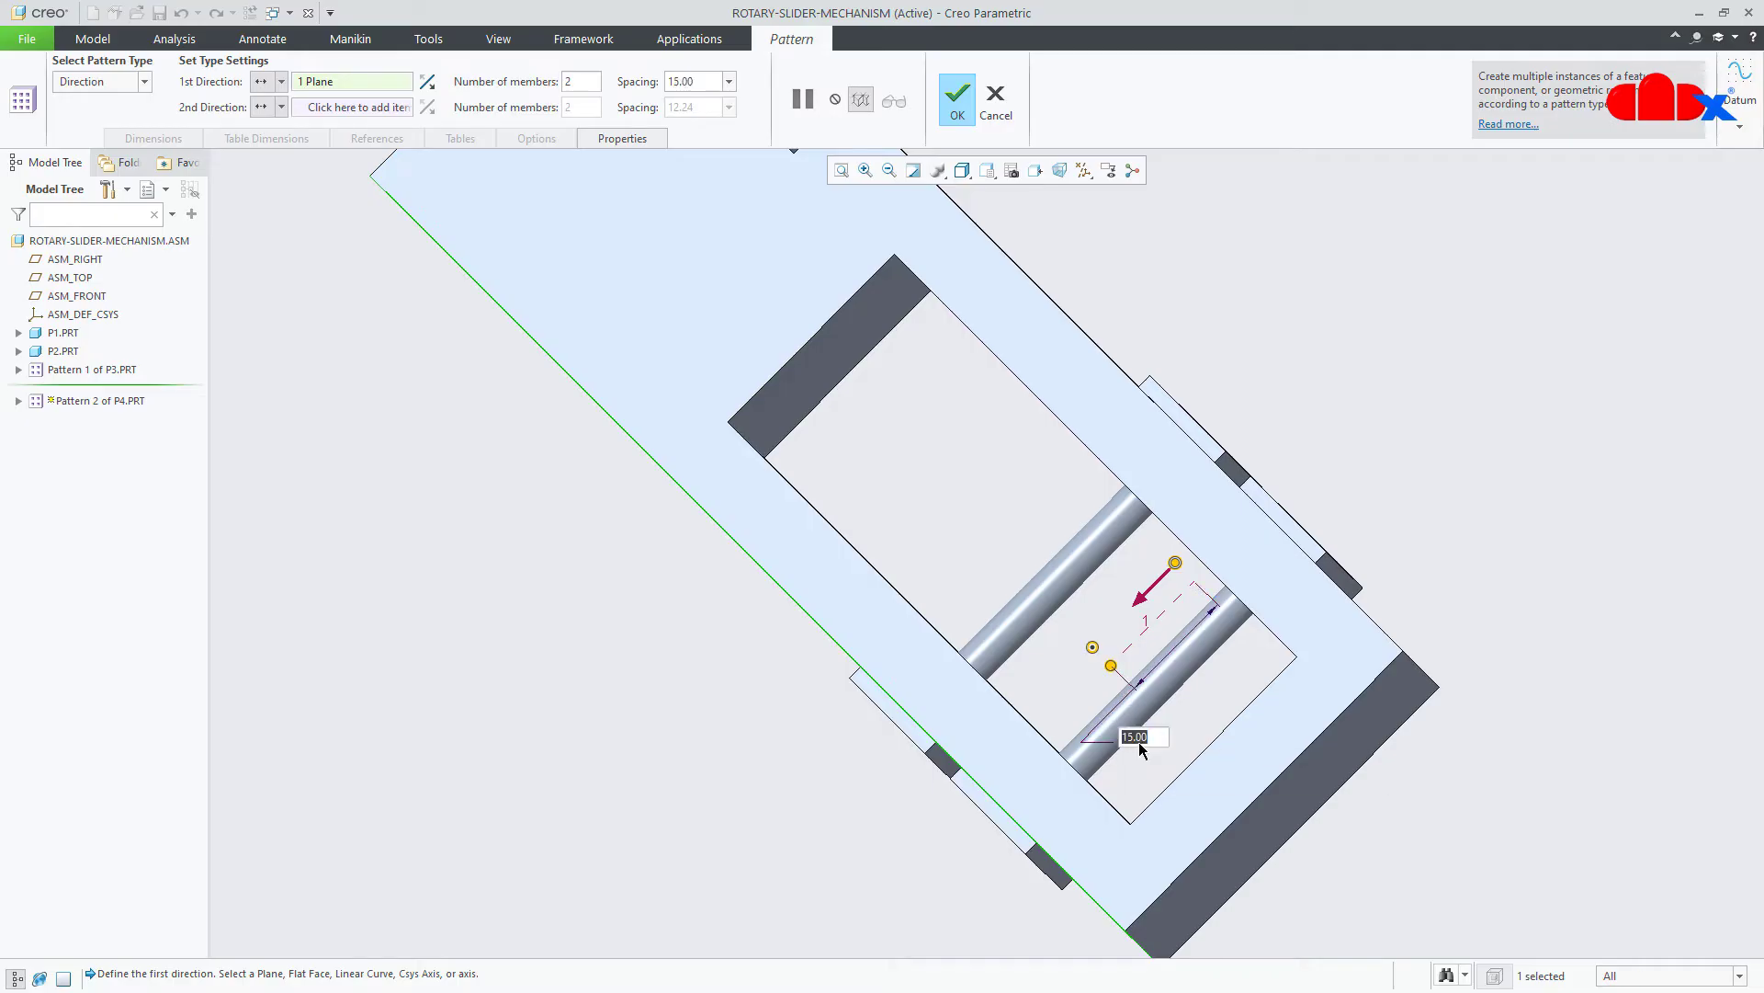
pyautogui.write('5')
pyautogui.press('Return')
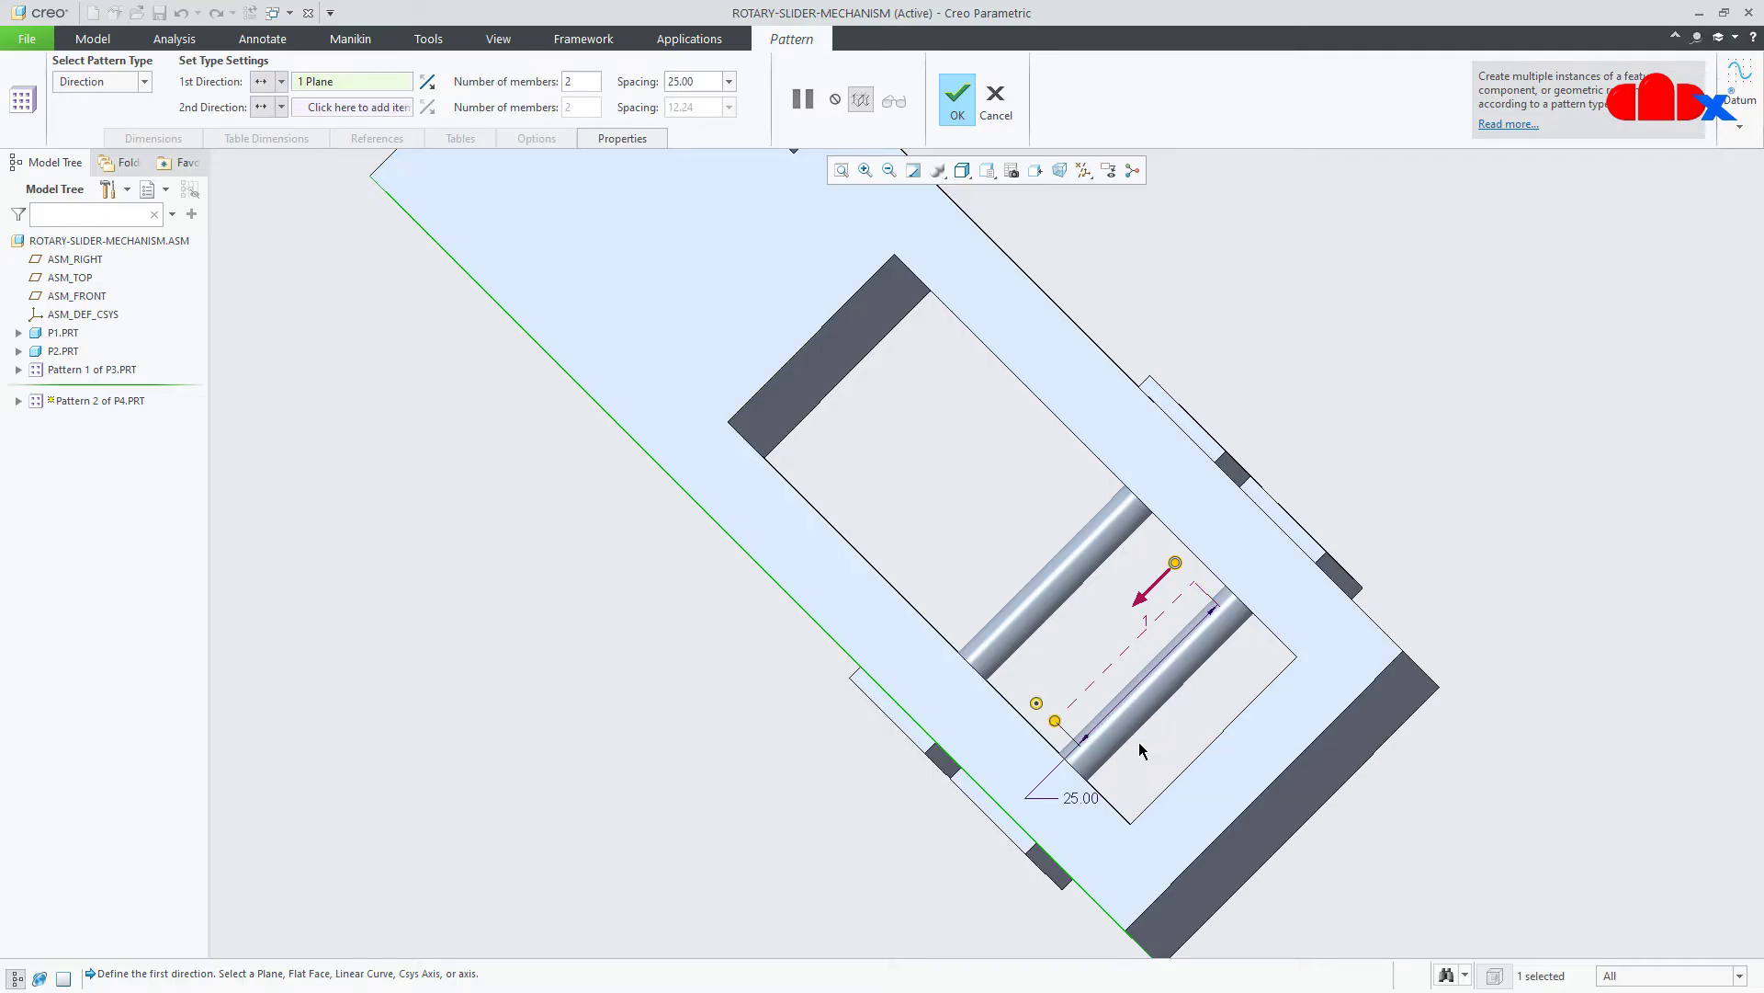
pyautogui.click(961, 109)
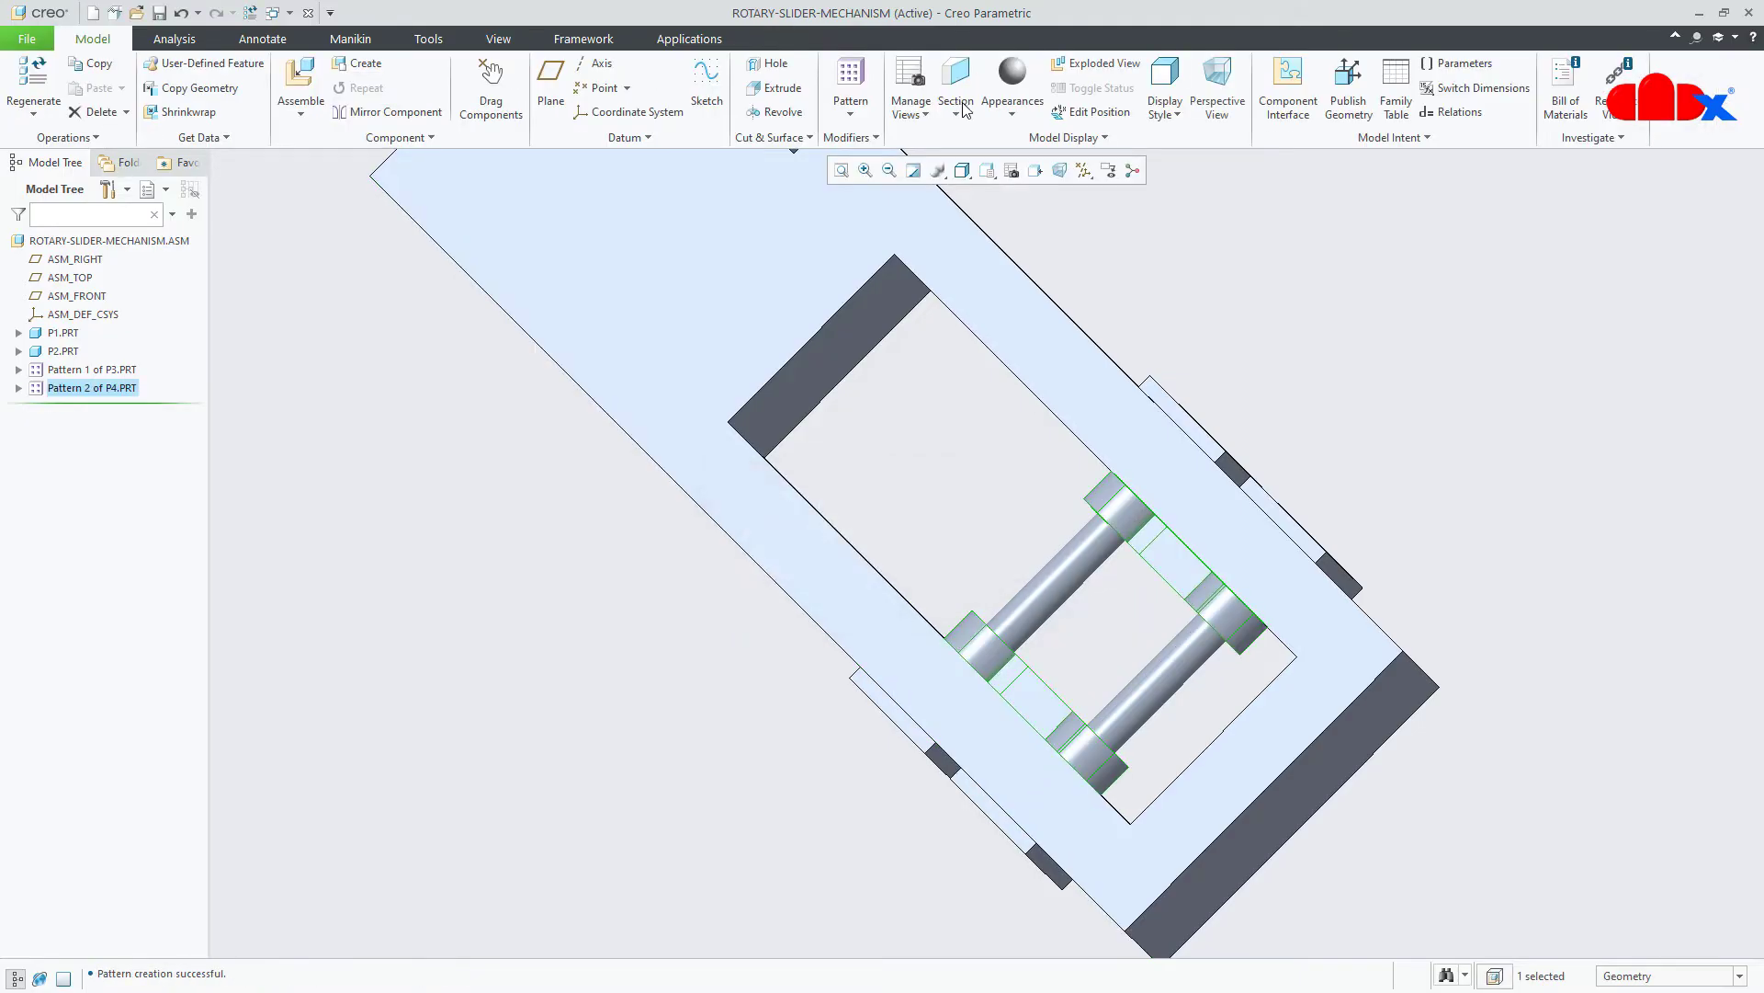
# Create a new solid part component named p5 in the assembly, copied from the existing part template.
pyautogui.click(1447, 527)
pyautogui.moveTo(1165, 649); pyautogui.dragTo(1165, 730, button='middle')
pyautogui.scroll(1, 1205, 726)
pyautogui.scroll(1, 1137, 727)
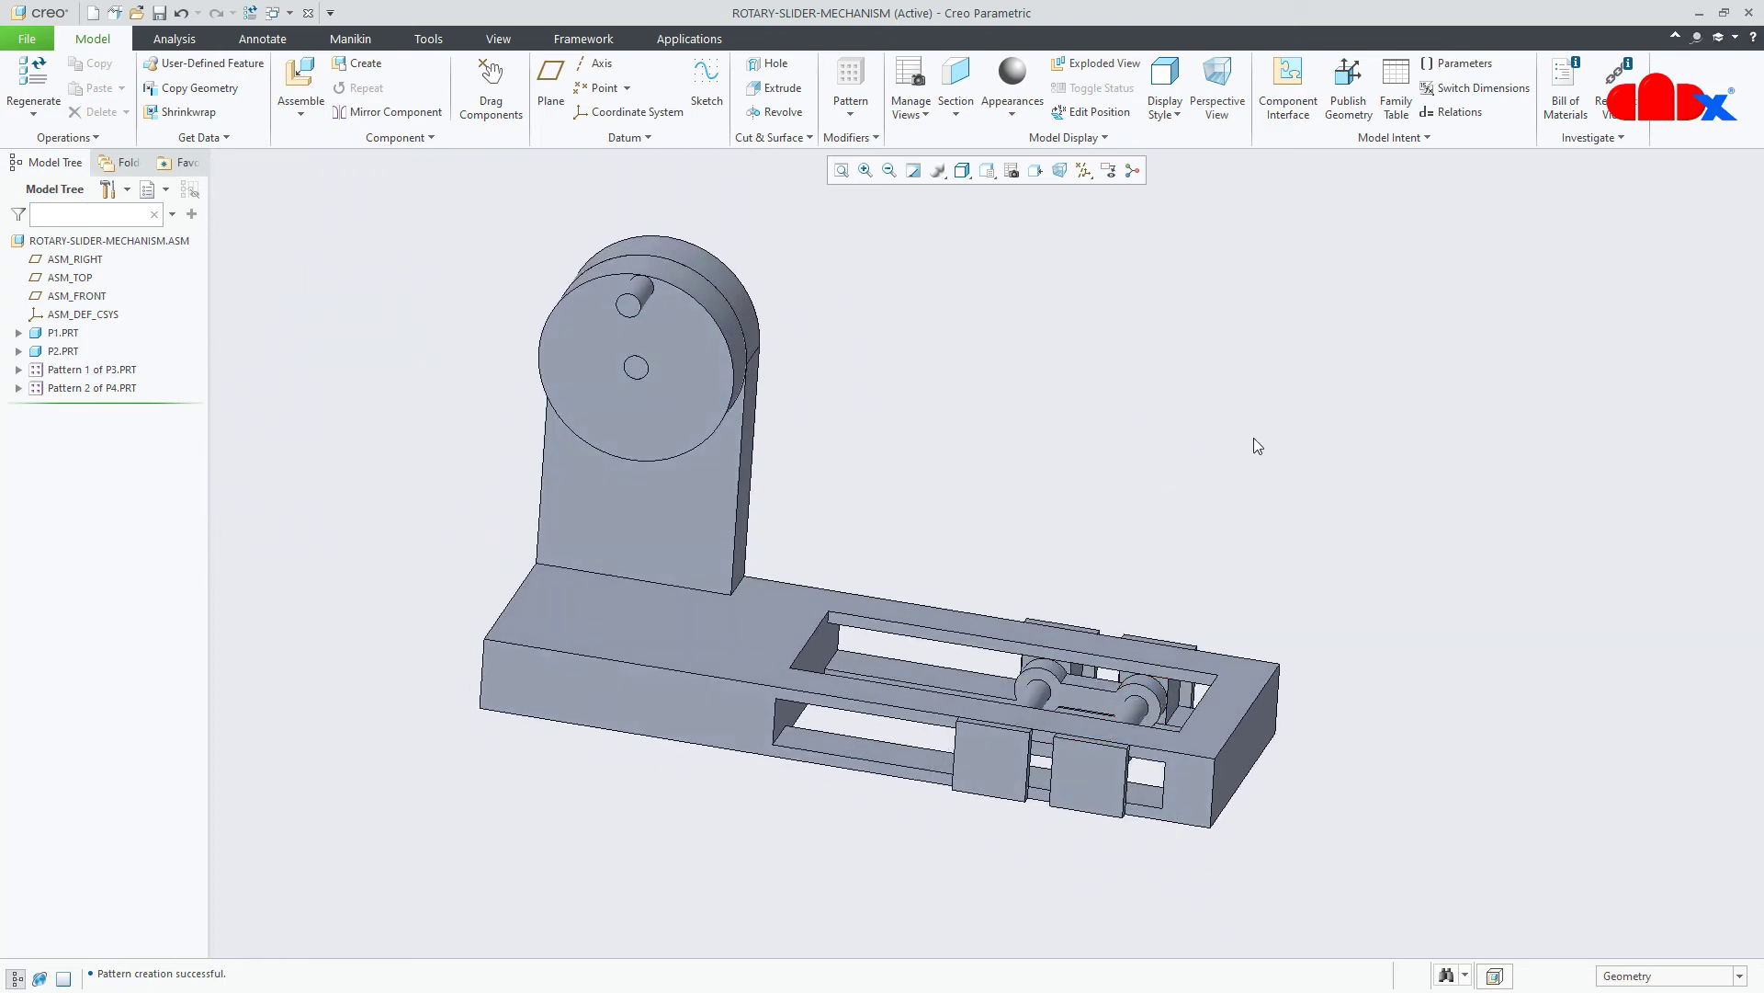
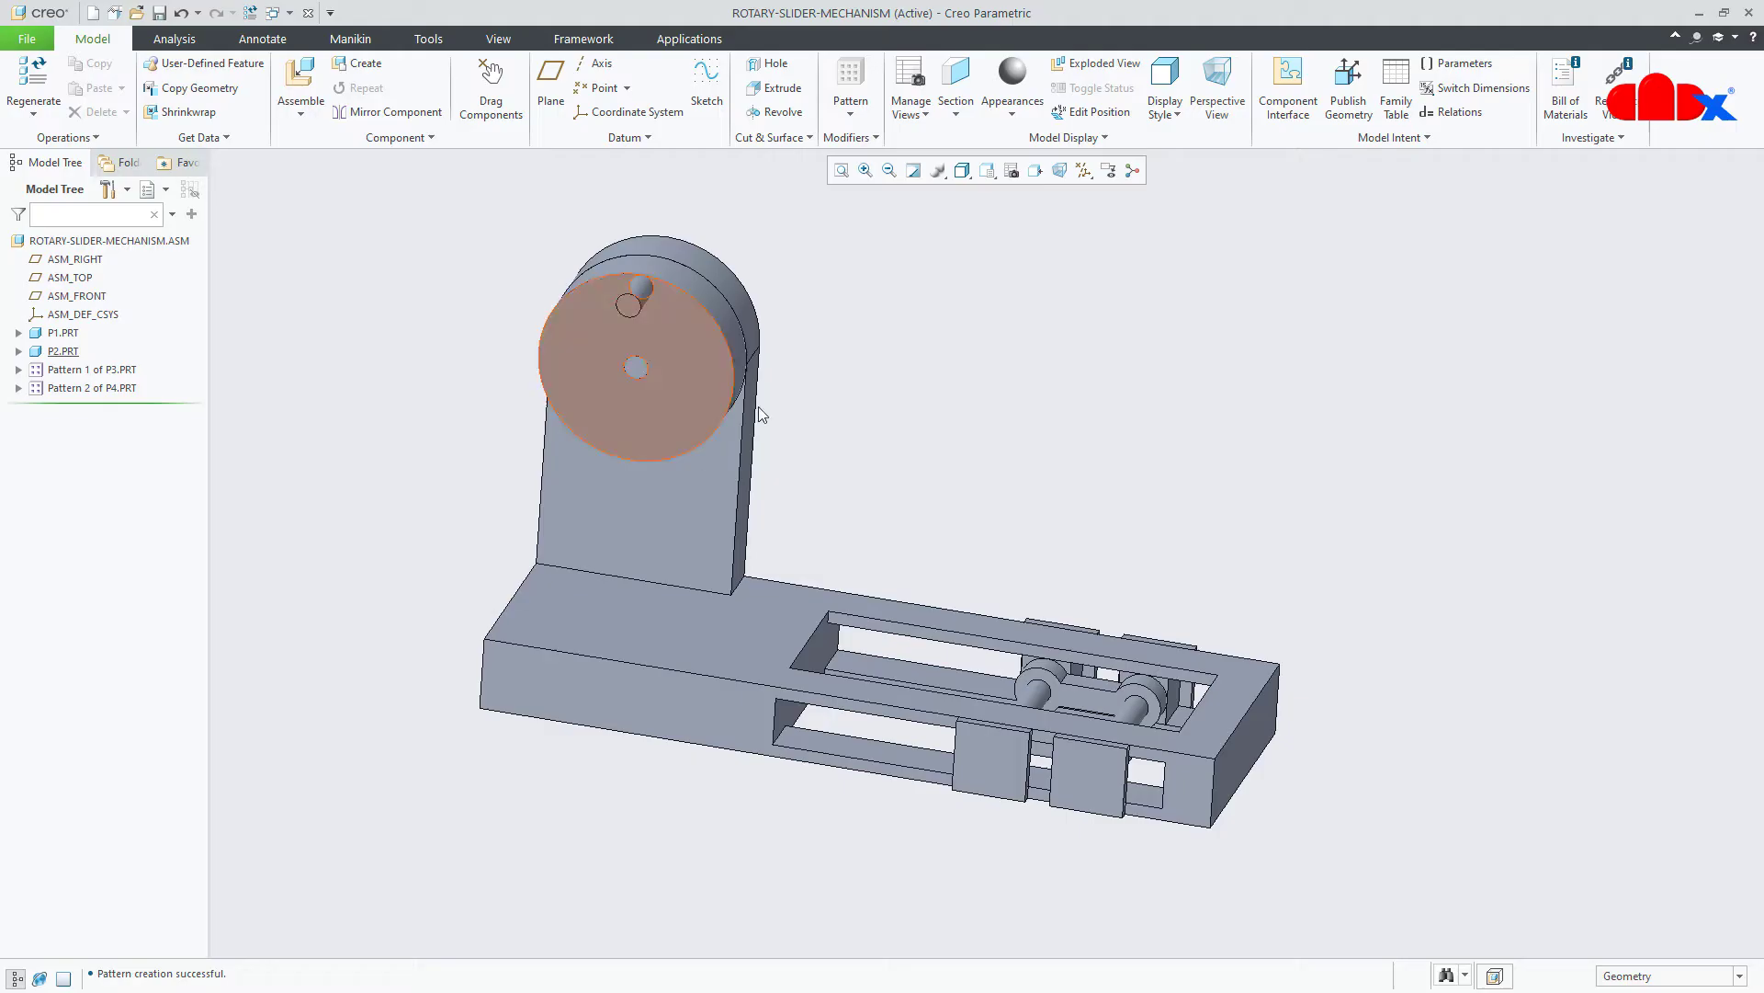
pyautogui.moveTo(1063, 618); pyautogui.dragTo(1160, 586, button='middle')
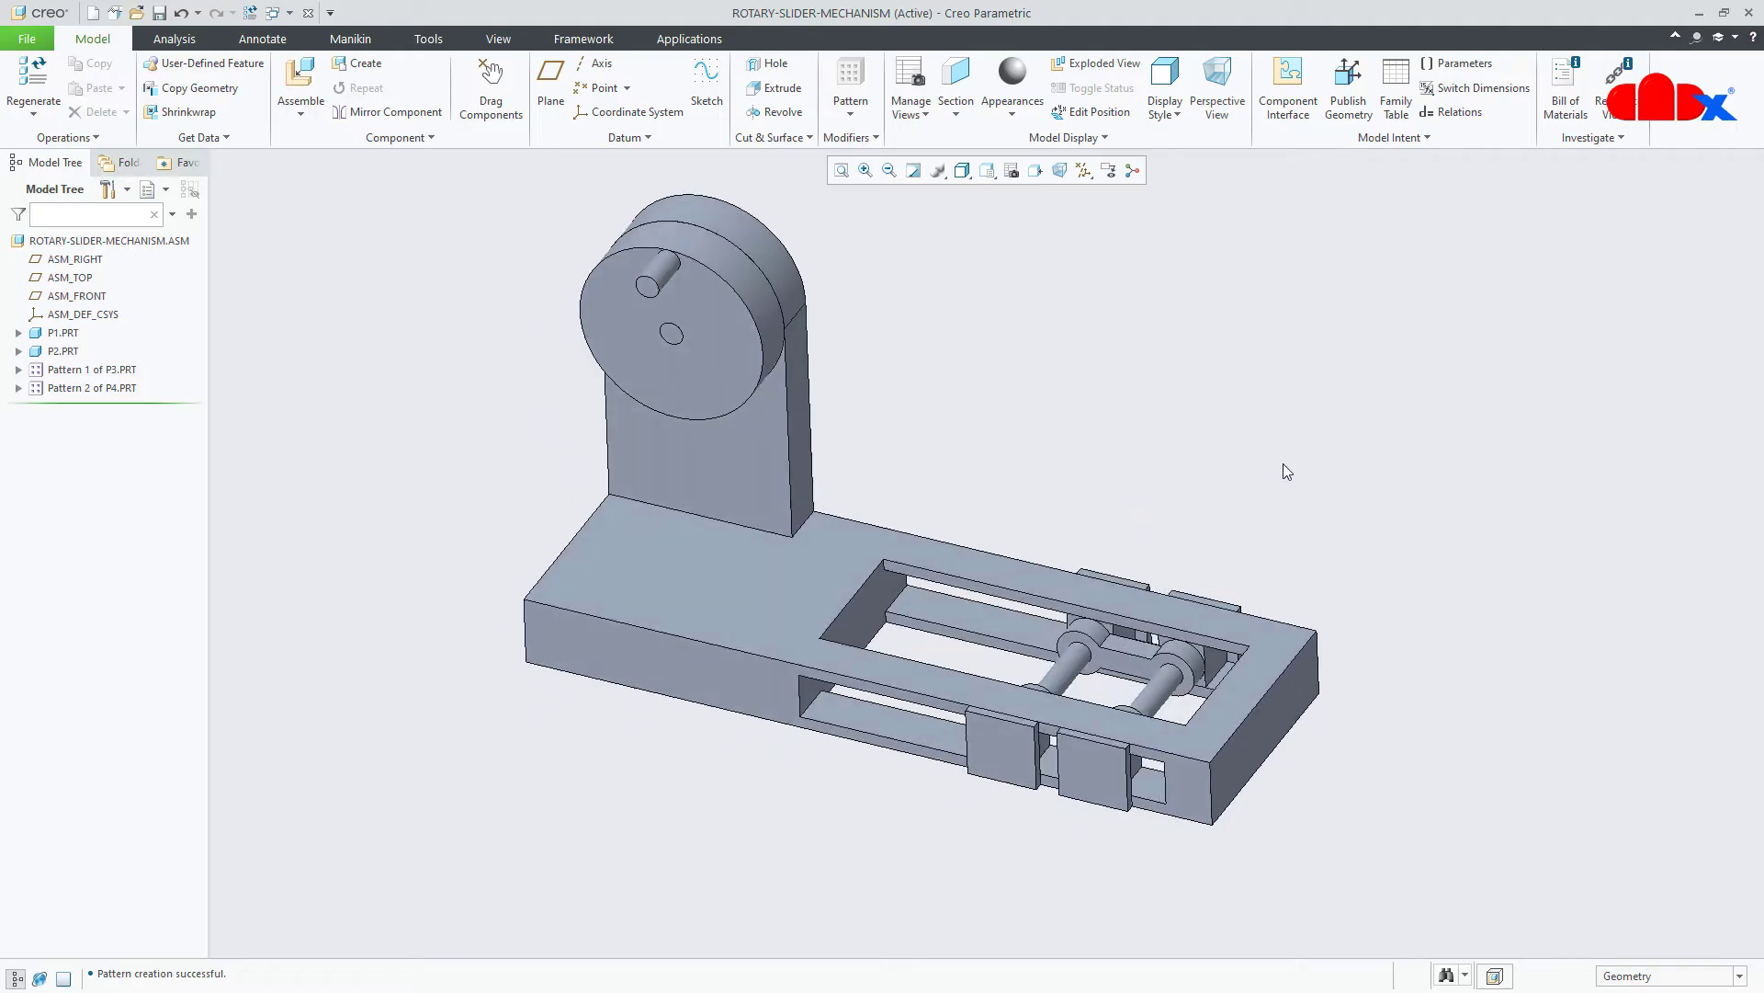
pyautogui.click(358, 62)
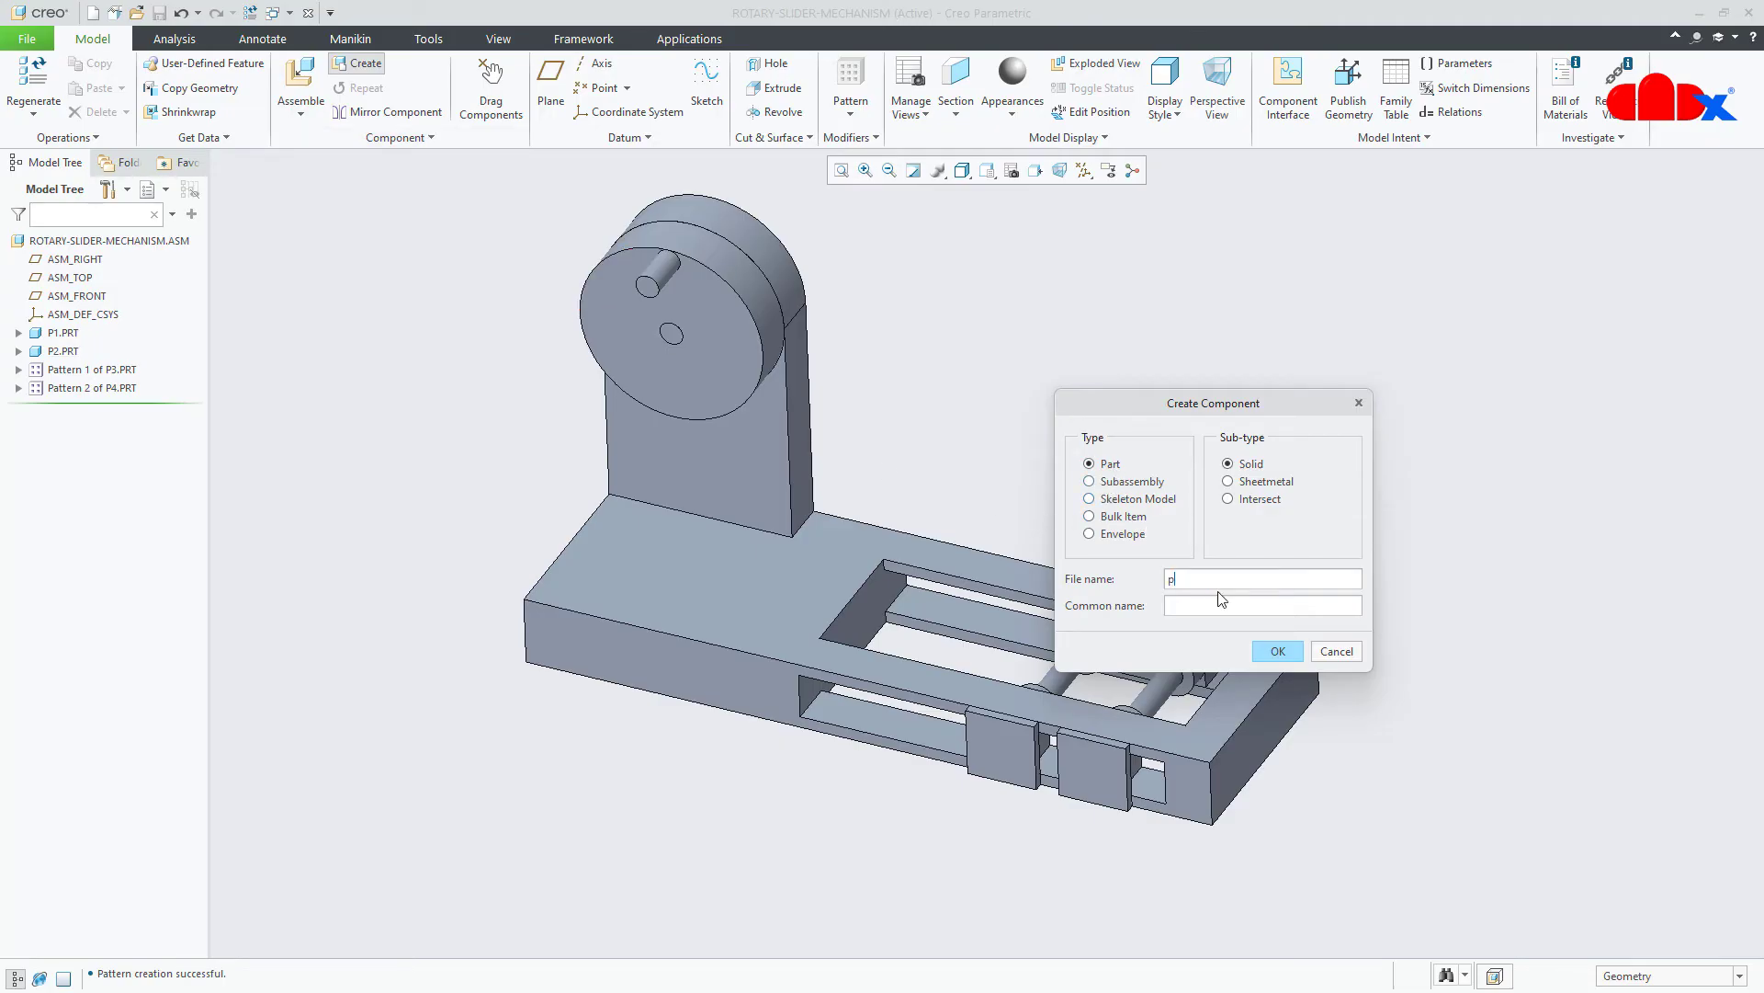
pyautogui.write('p5')
pyautogui.click(1277, 651)
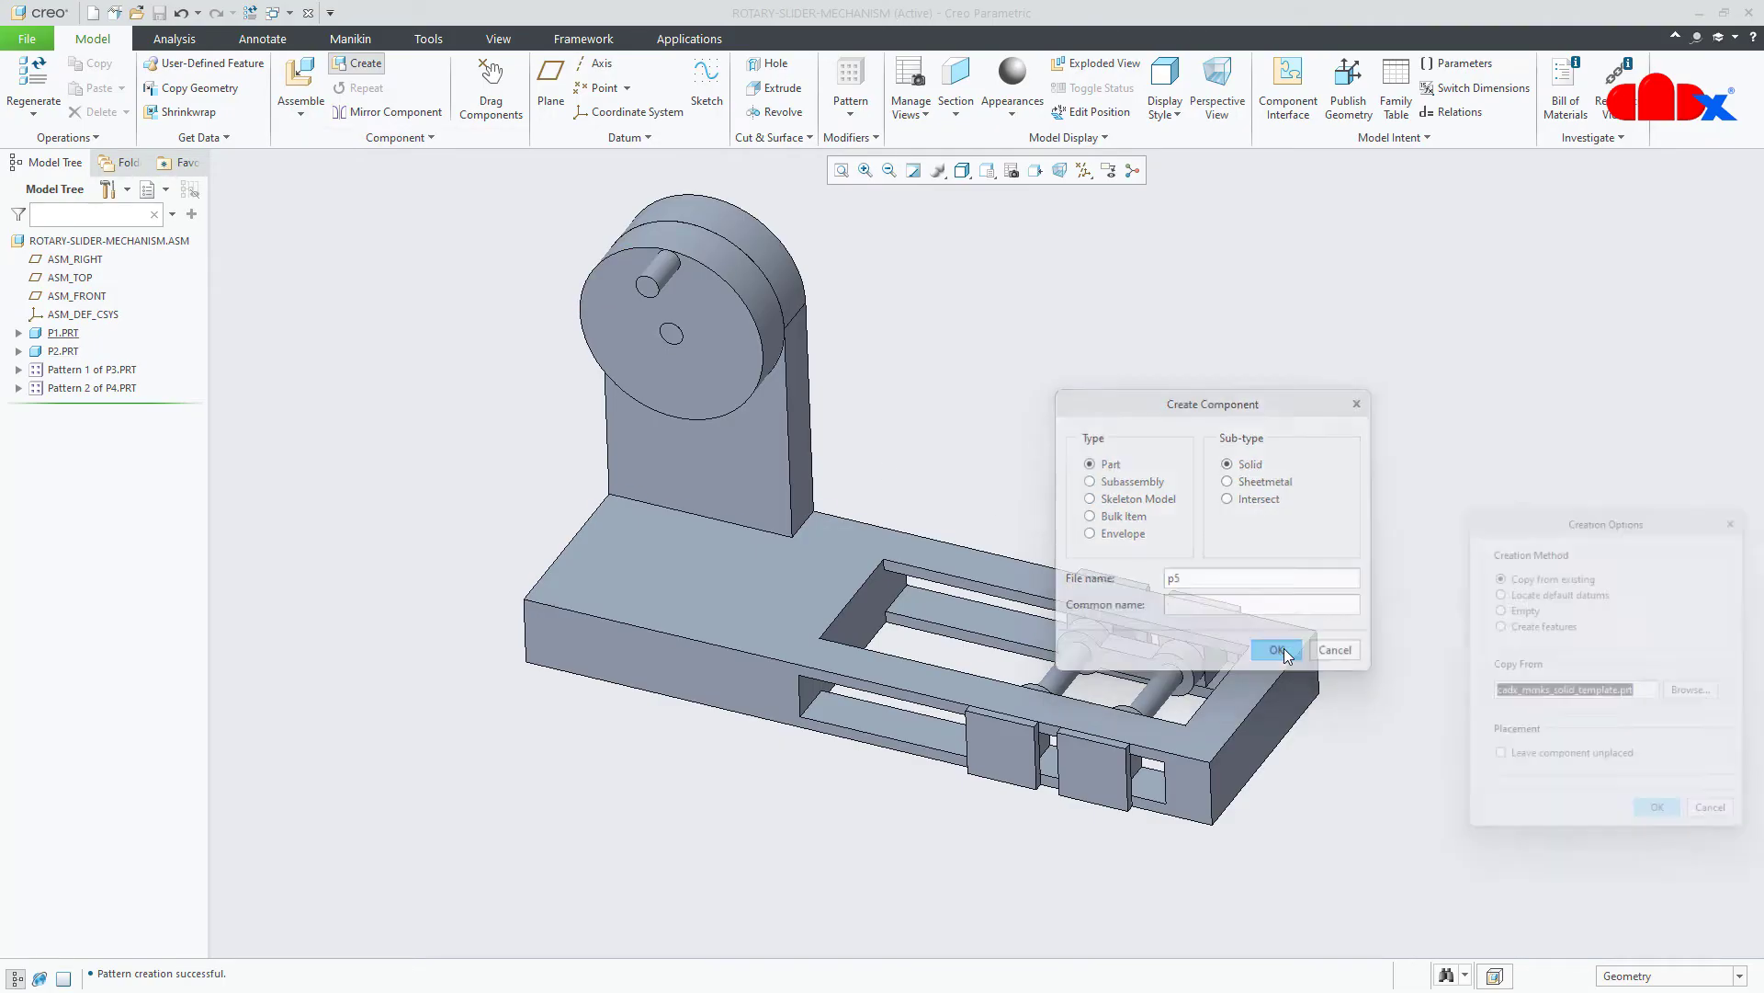
pyautogui.click(1649, 826)
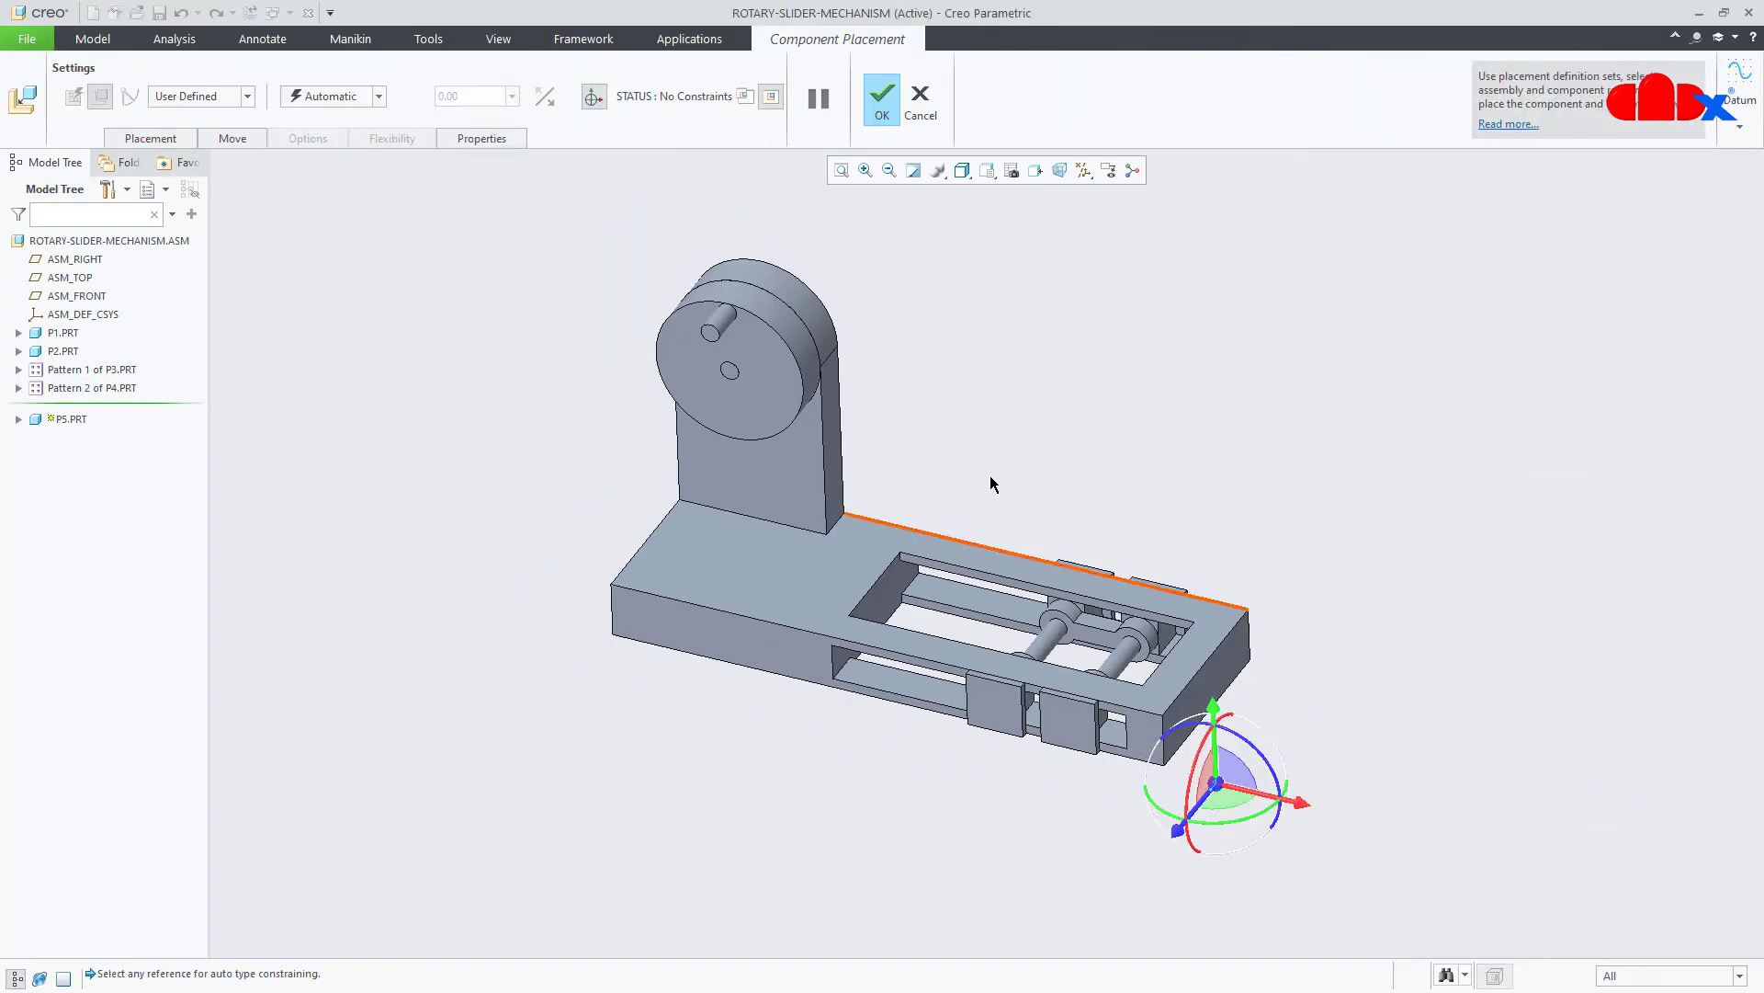
# Place the new P5 component in the assembly with the Default constraint.
pyautogui.click(304, 96)
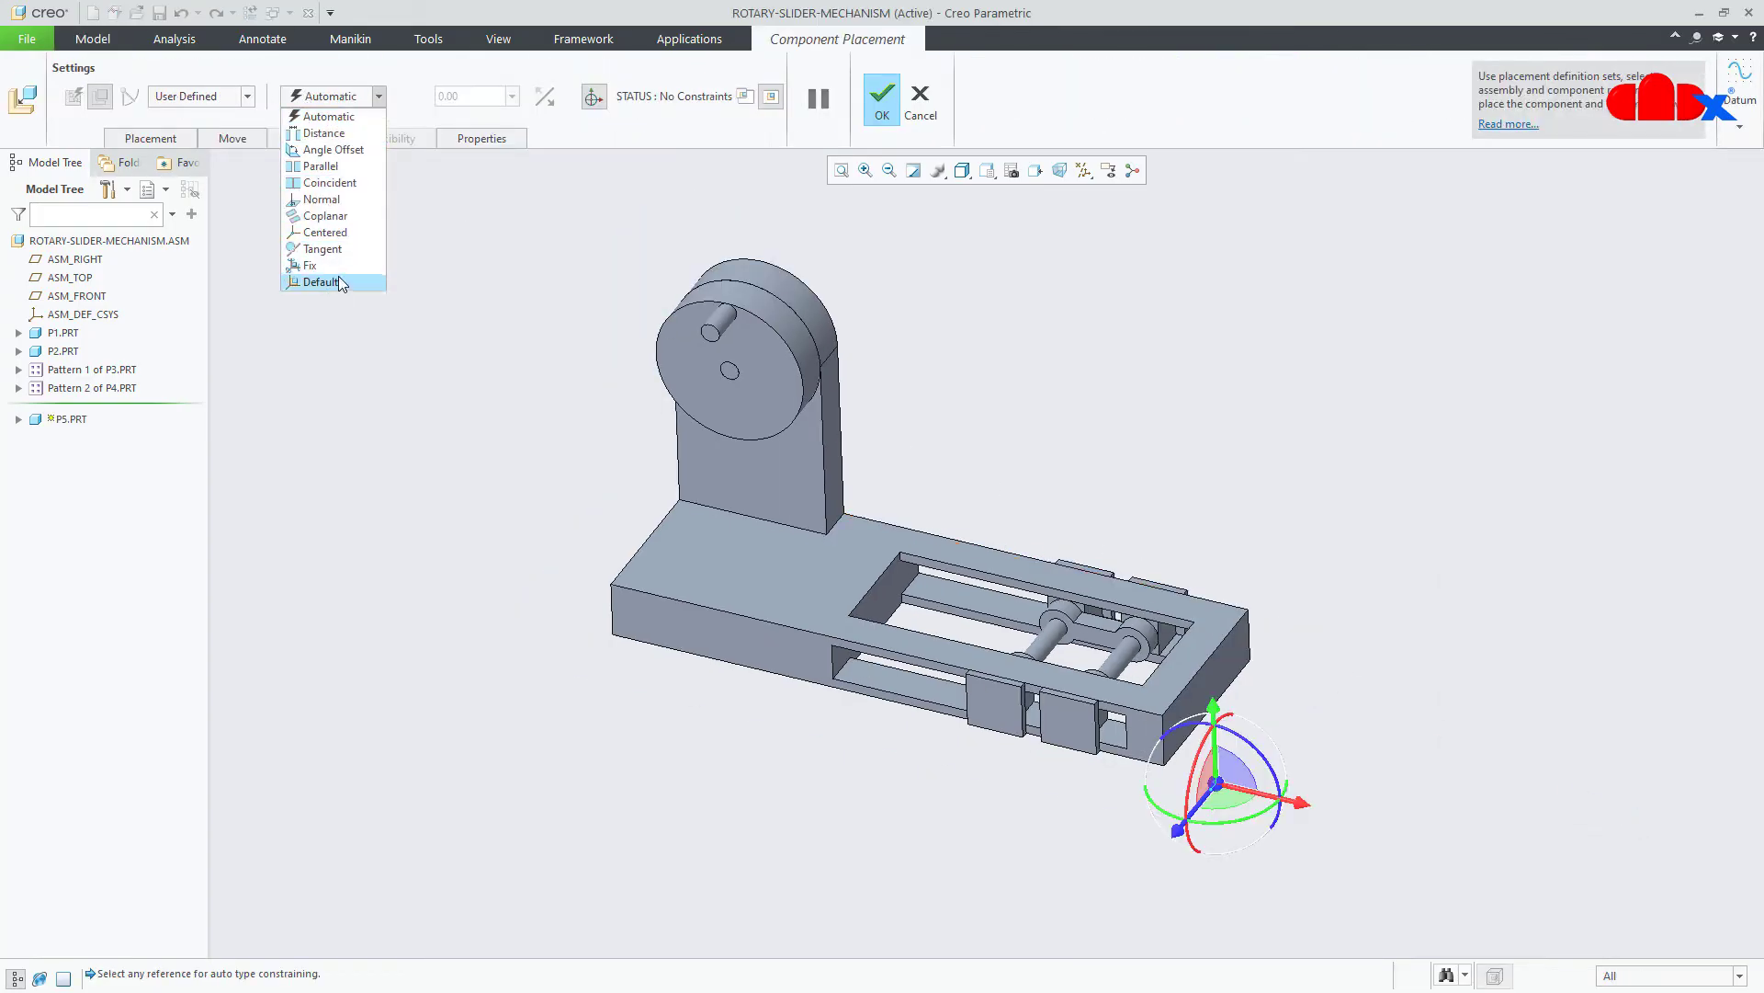
pyautogui.click(339, 277)
pyautogui.click(884, 107)
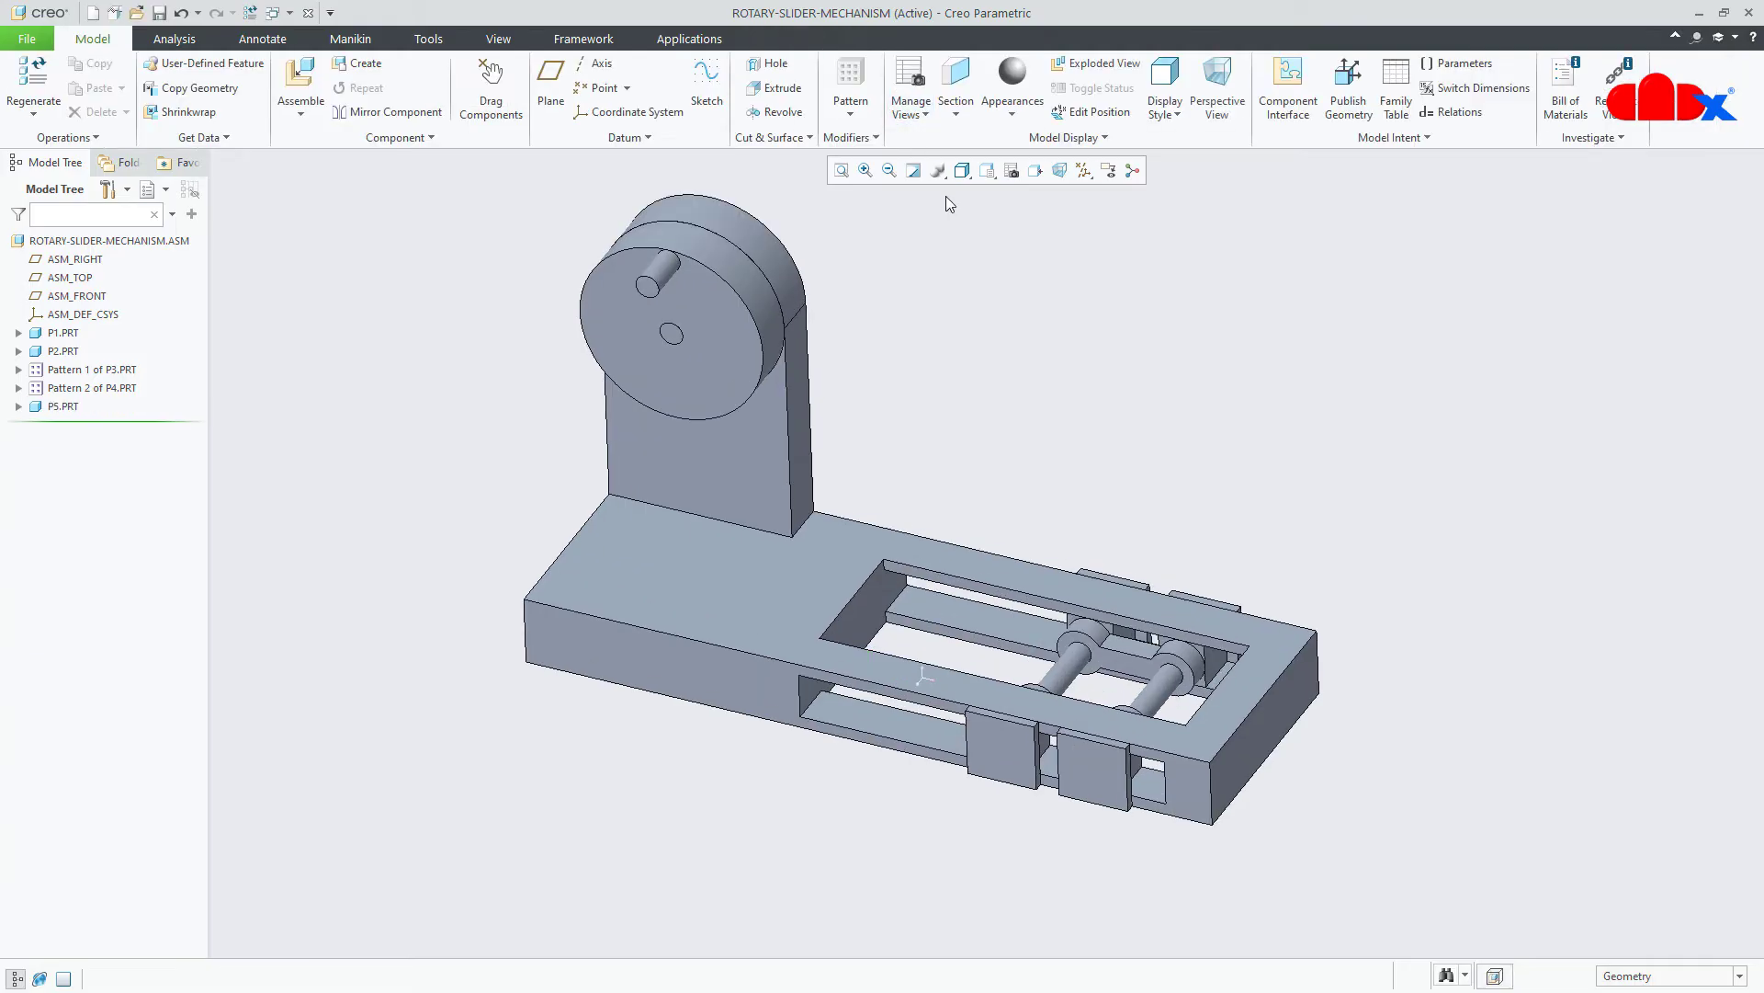
# Activate the P5 part for editing within the assembly.
pyautogui.moveTo(1110, 395); pyautogui.dragTo(1109, 364, button='middle')
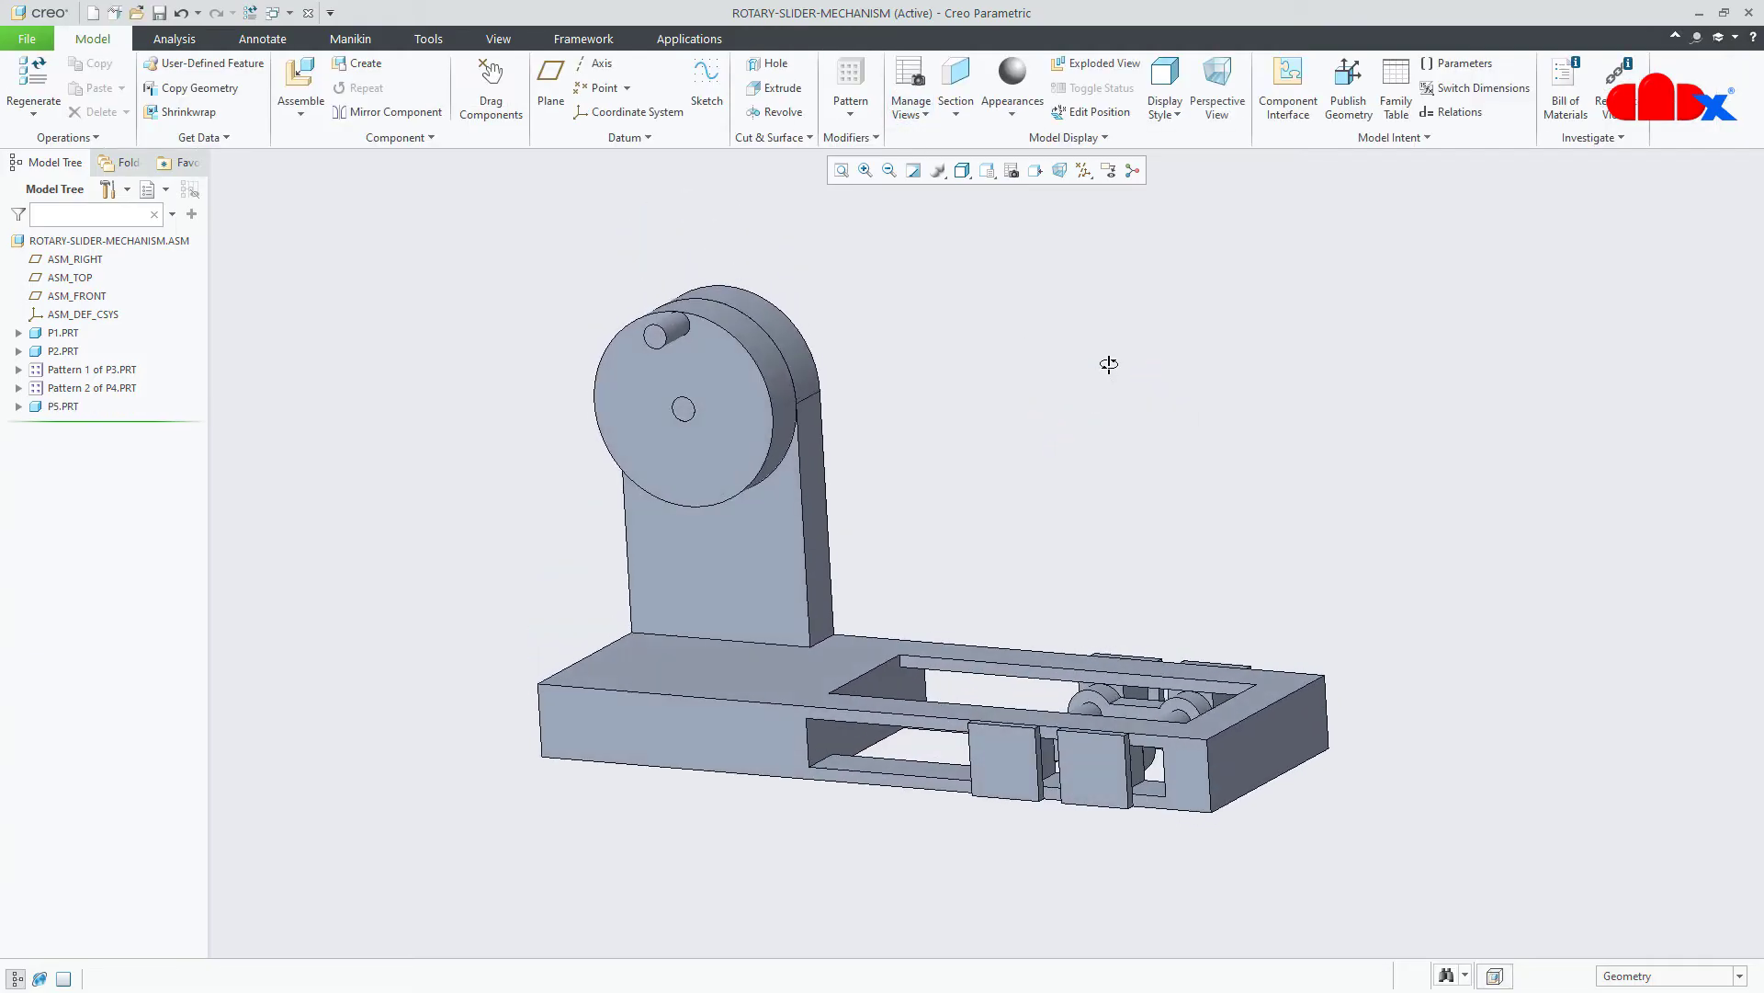
pyautogui.click(79, 410)
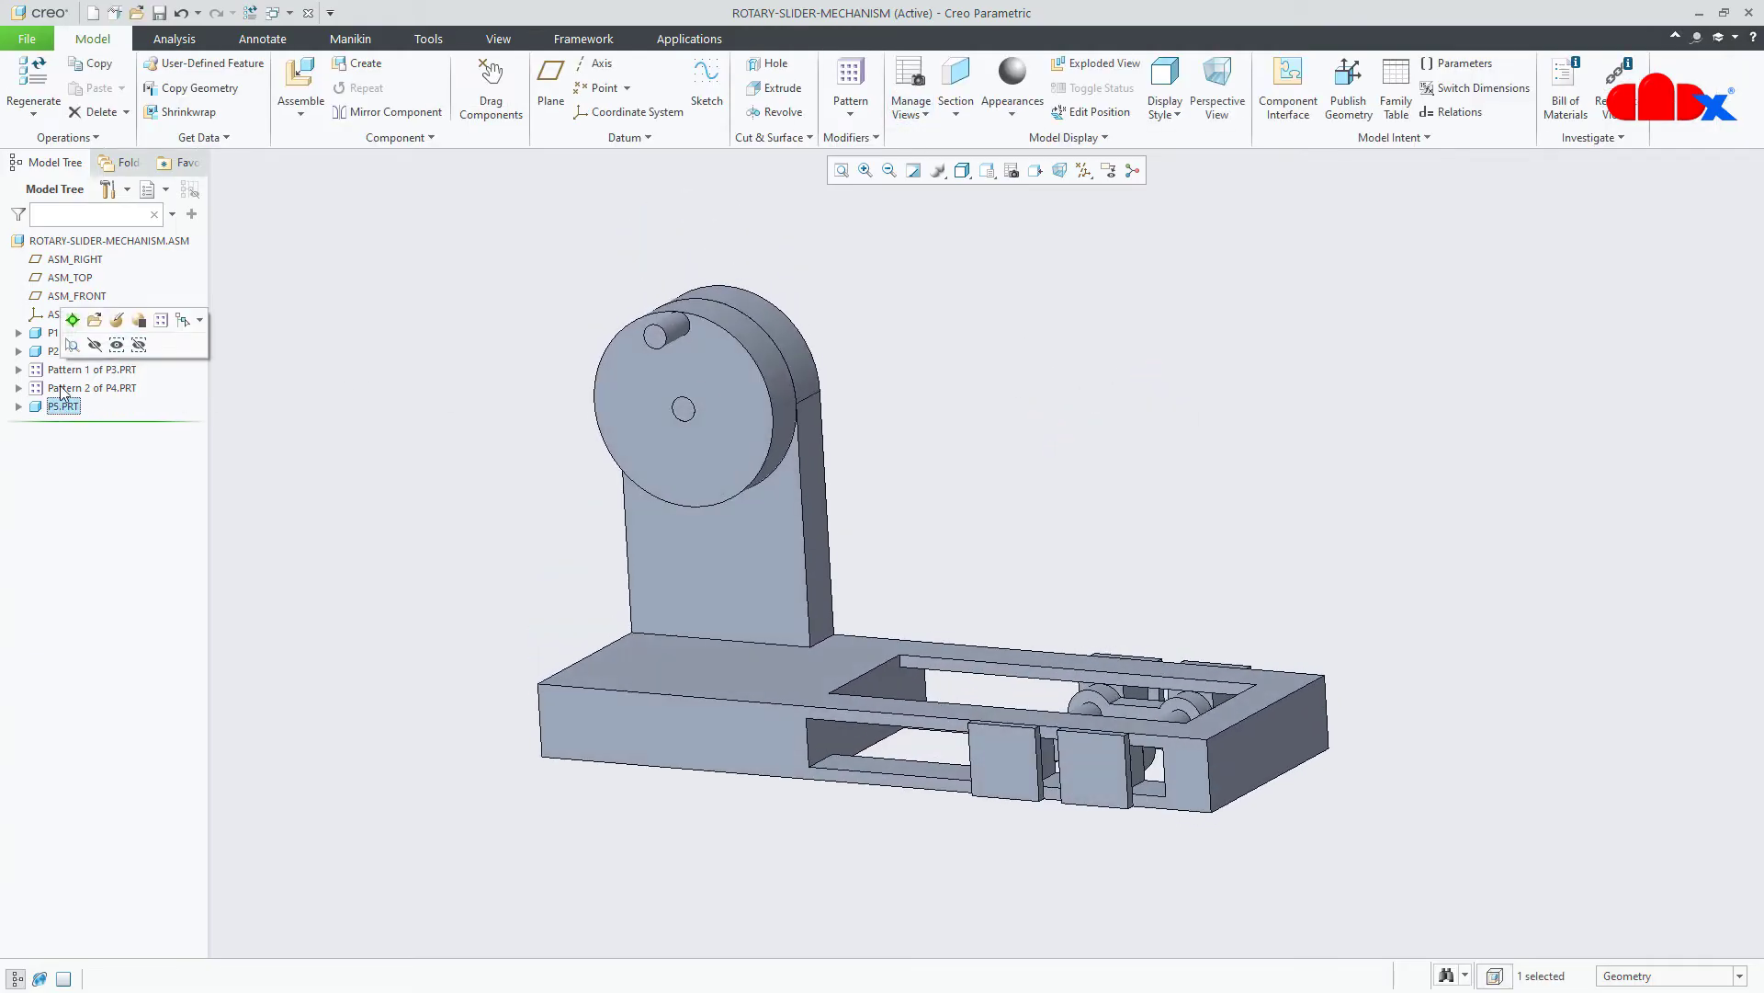
pyautogui.click(73, 320)
pyautogui.moveTo(1225, 500); pyautogui.dragTo(1274, 487, button='middle')
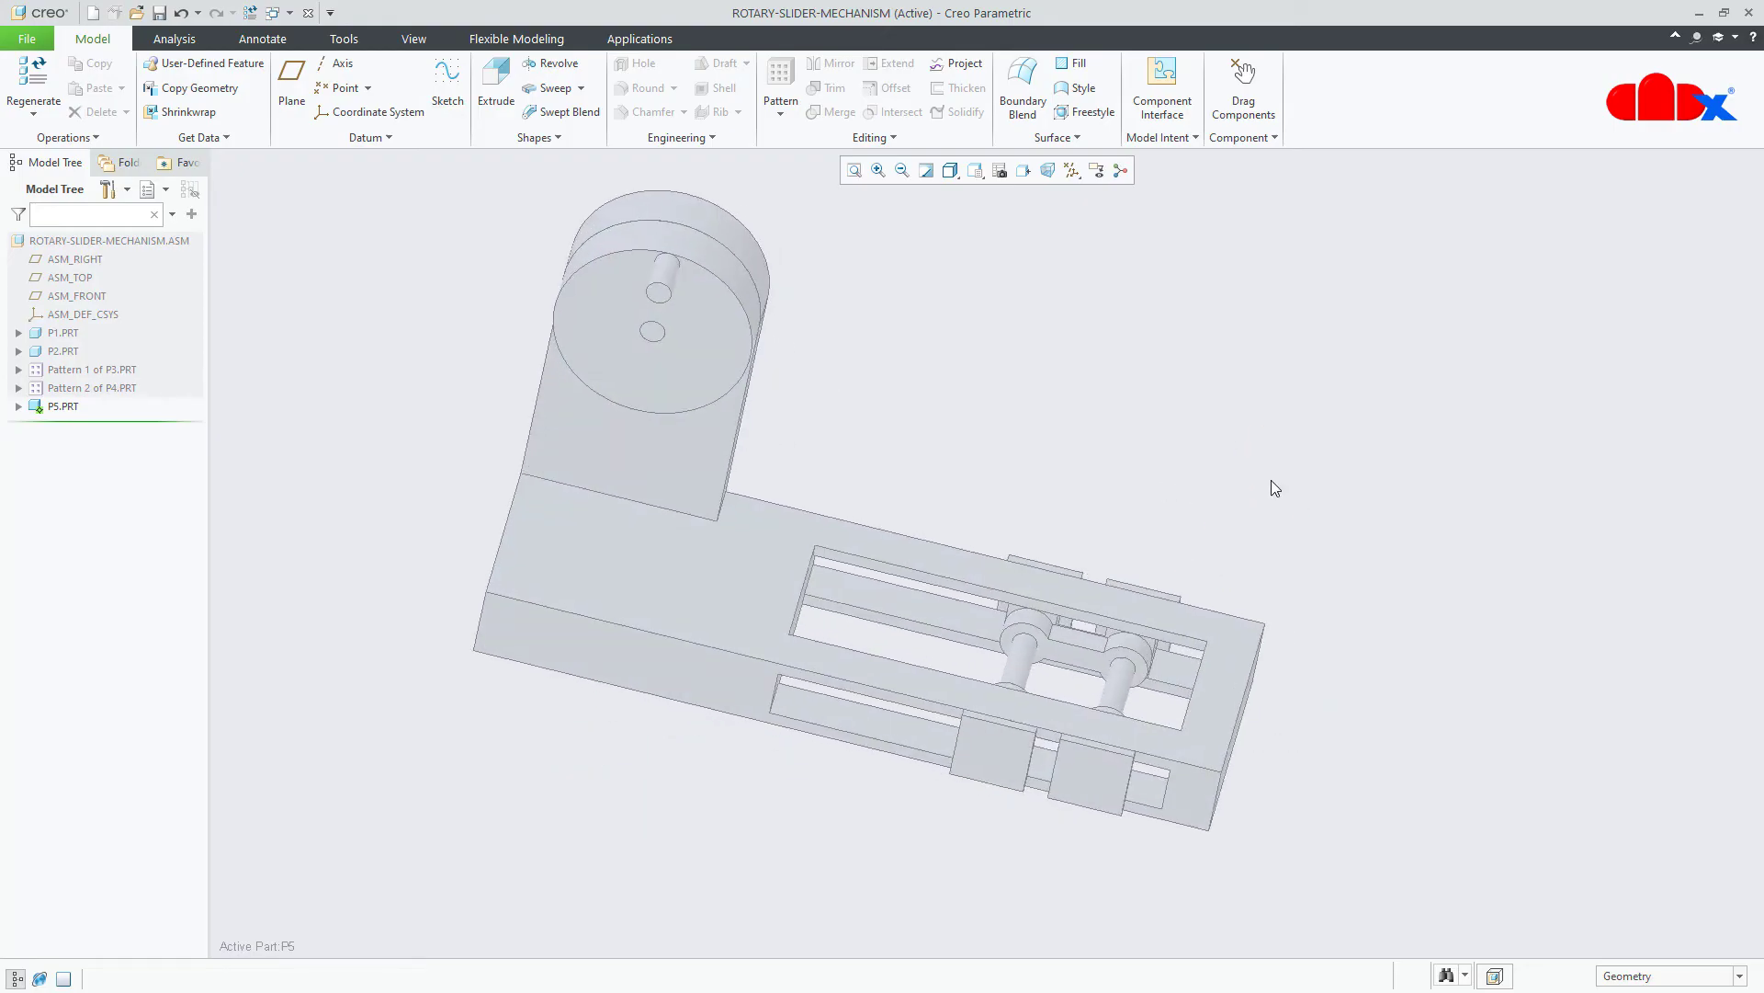
pyautogui.moveTo(1275, 555); pyautogui.dragTo(1247, 560, button='middle')
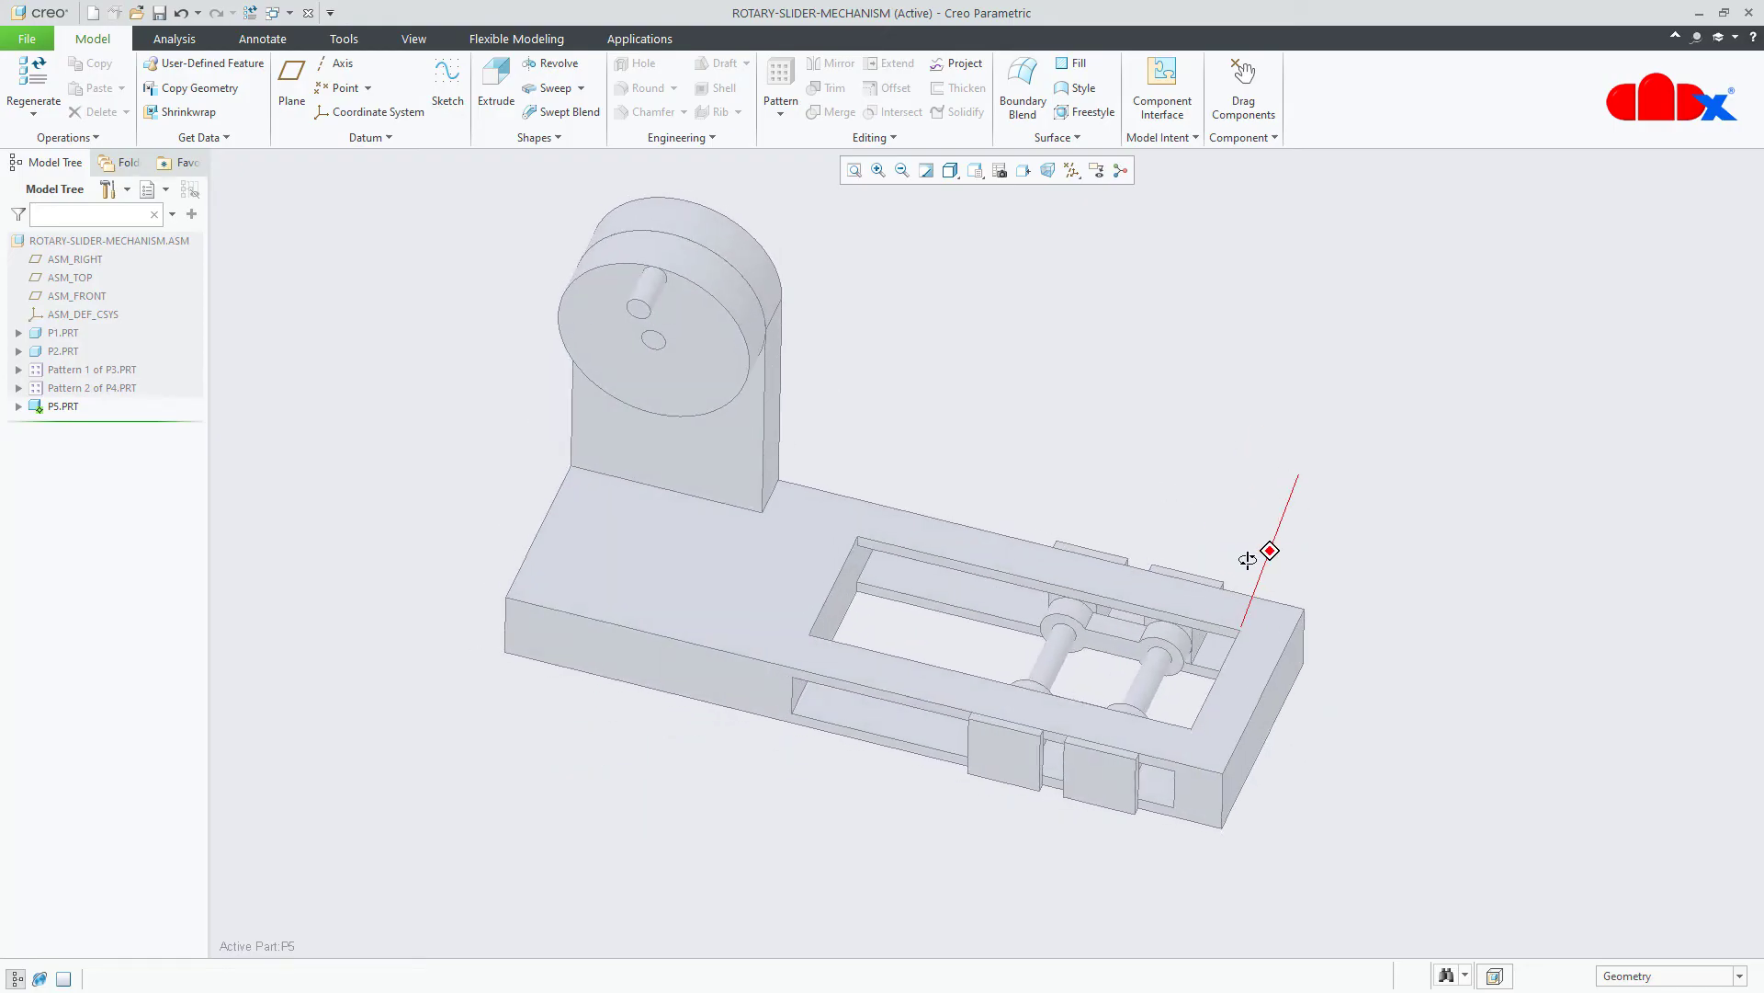
# Start a solid extrusion with its sketch on the front face of the rotary disc, viewed flat.
pyautogui.click(496, 87)
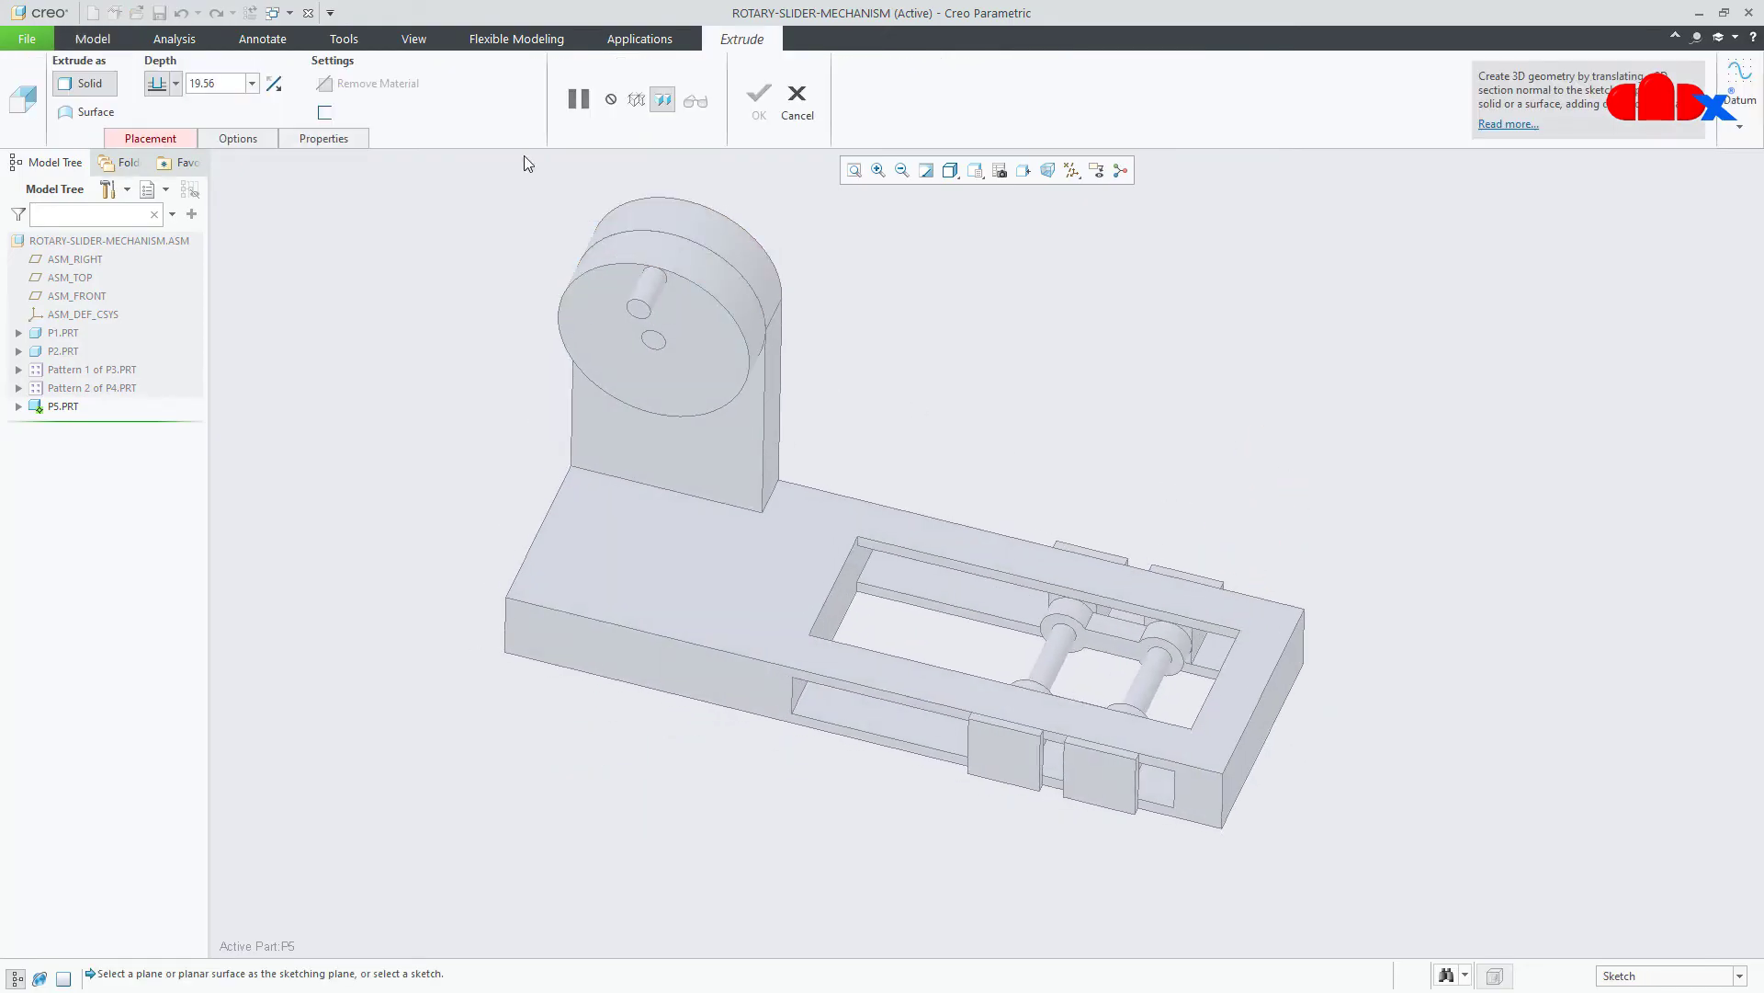
pyautogui.click(681, 336)
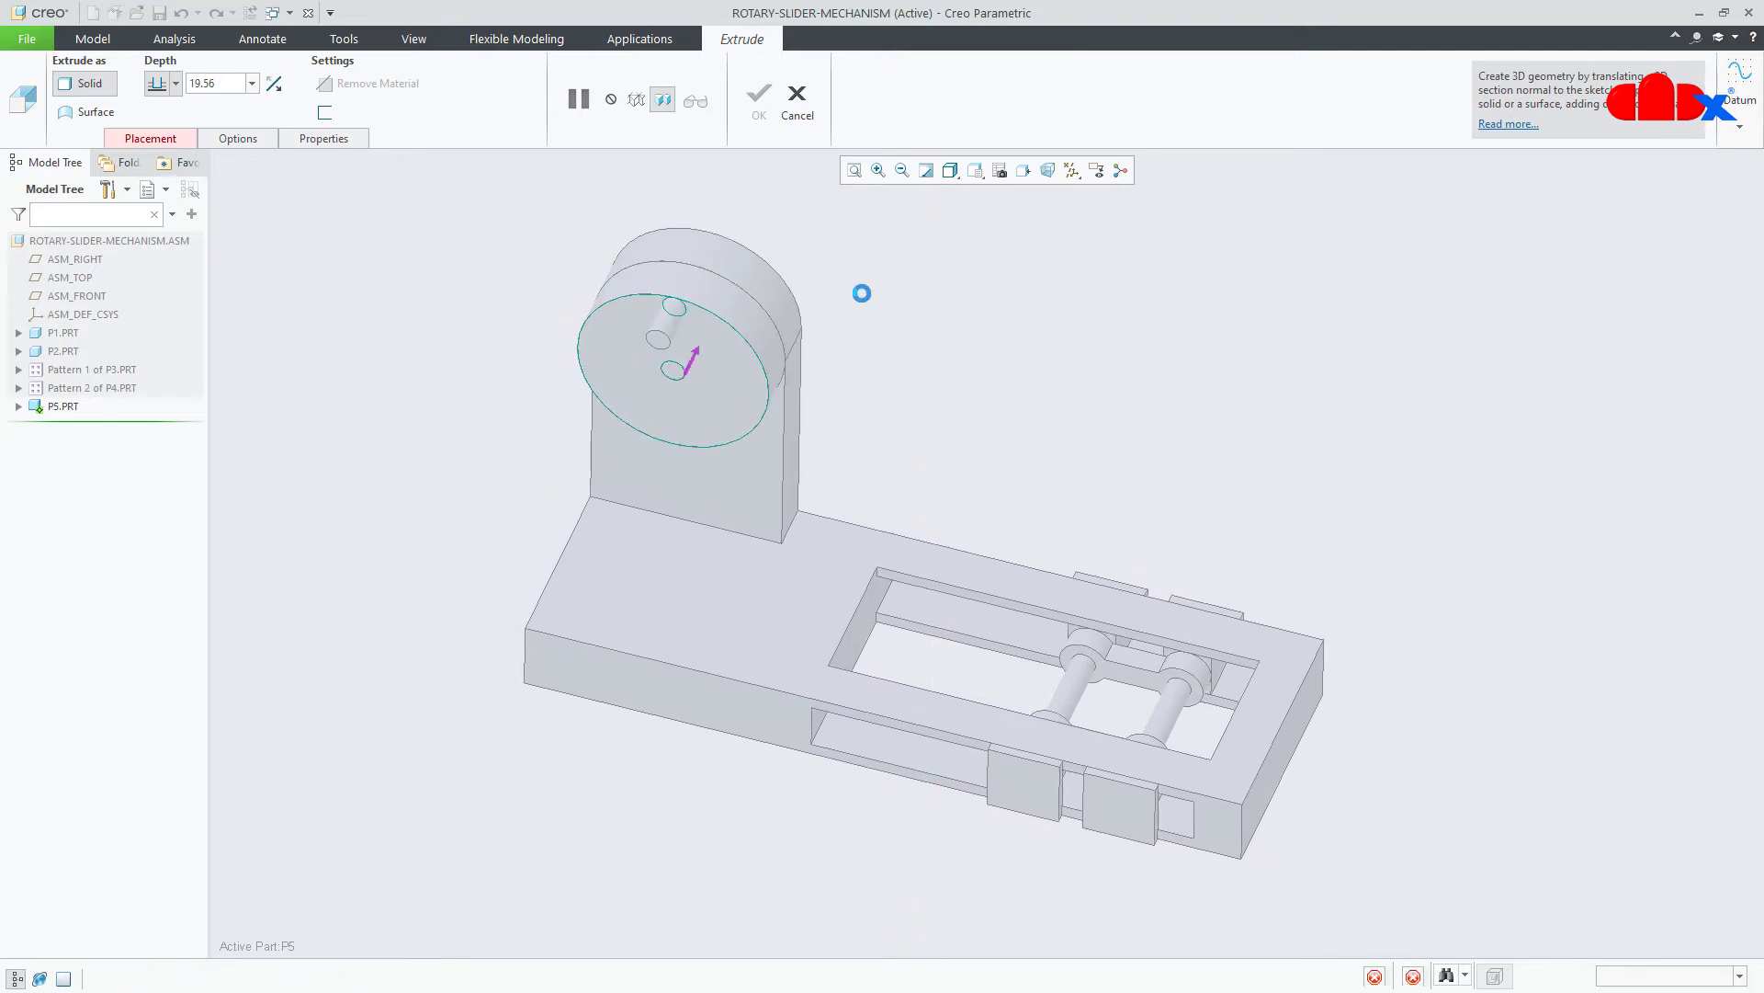
pyautogui.click(1035, 171)
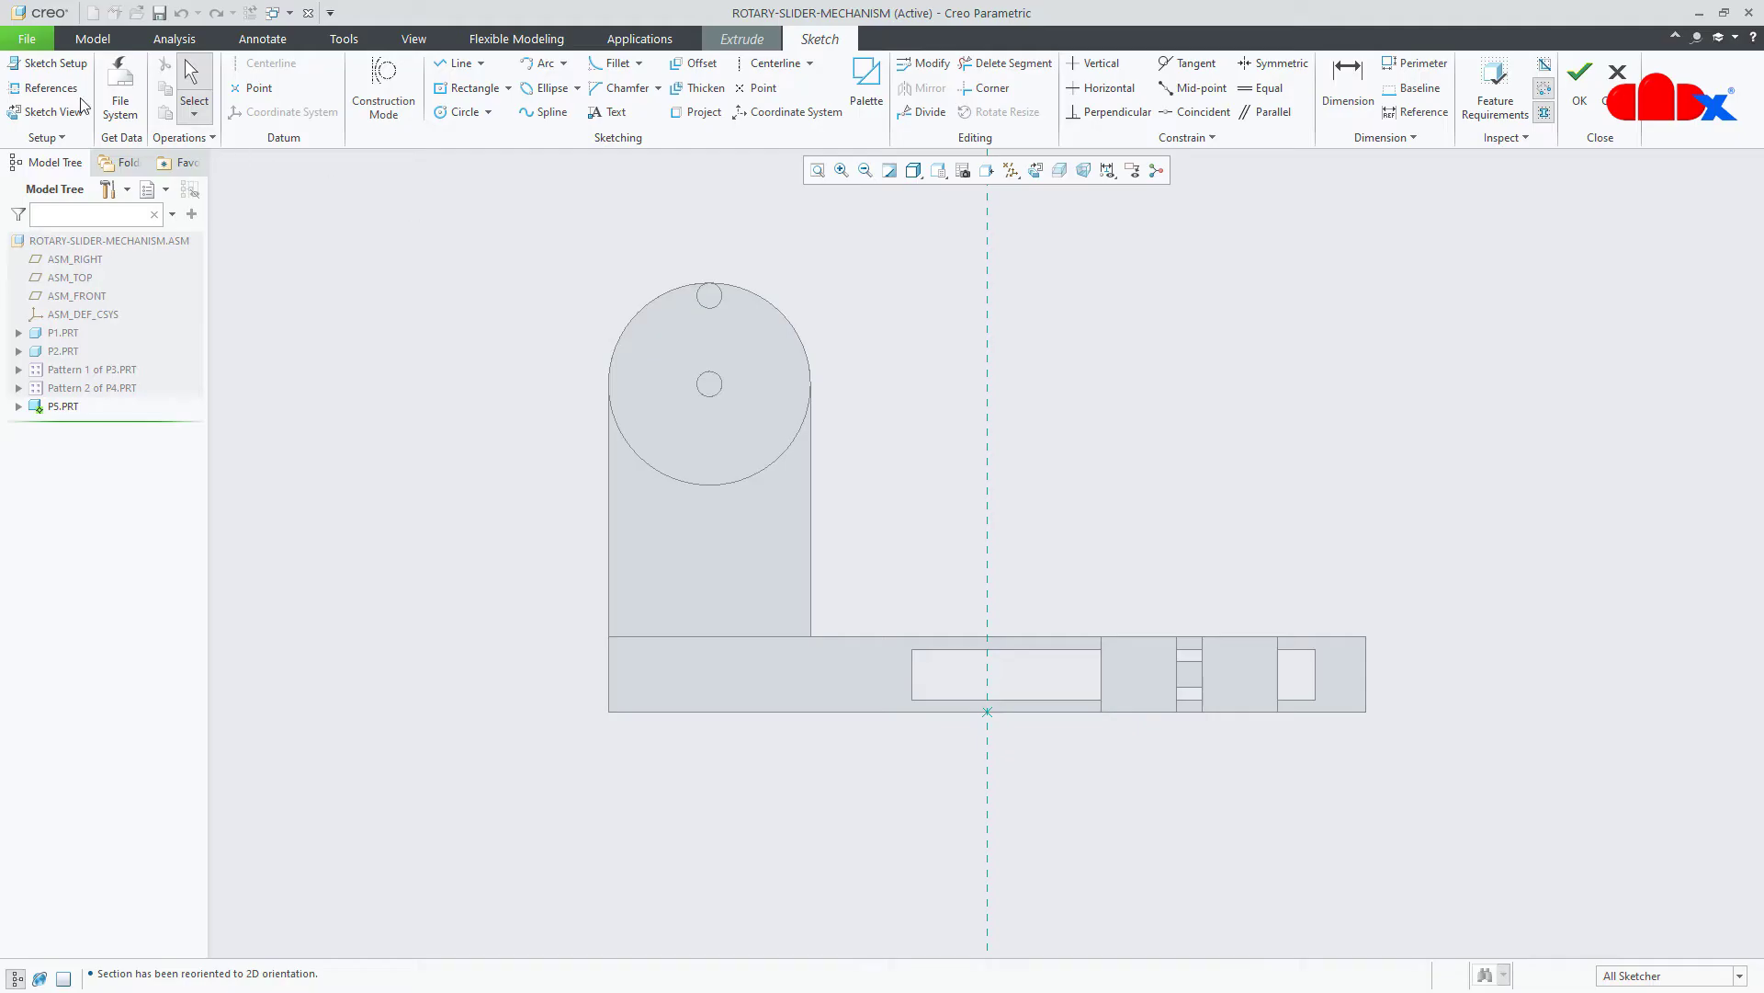
# Add the disc's crank pin and the roller shaft nearest the frame's outer end as sketch references.
pyautogui.click(43, 87)
pyautogui.click(704, 309)
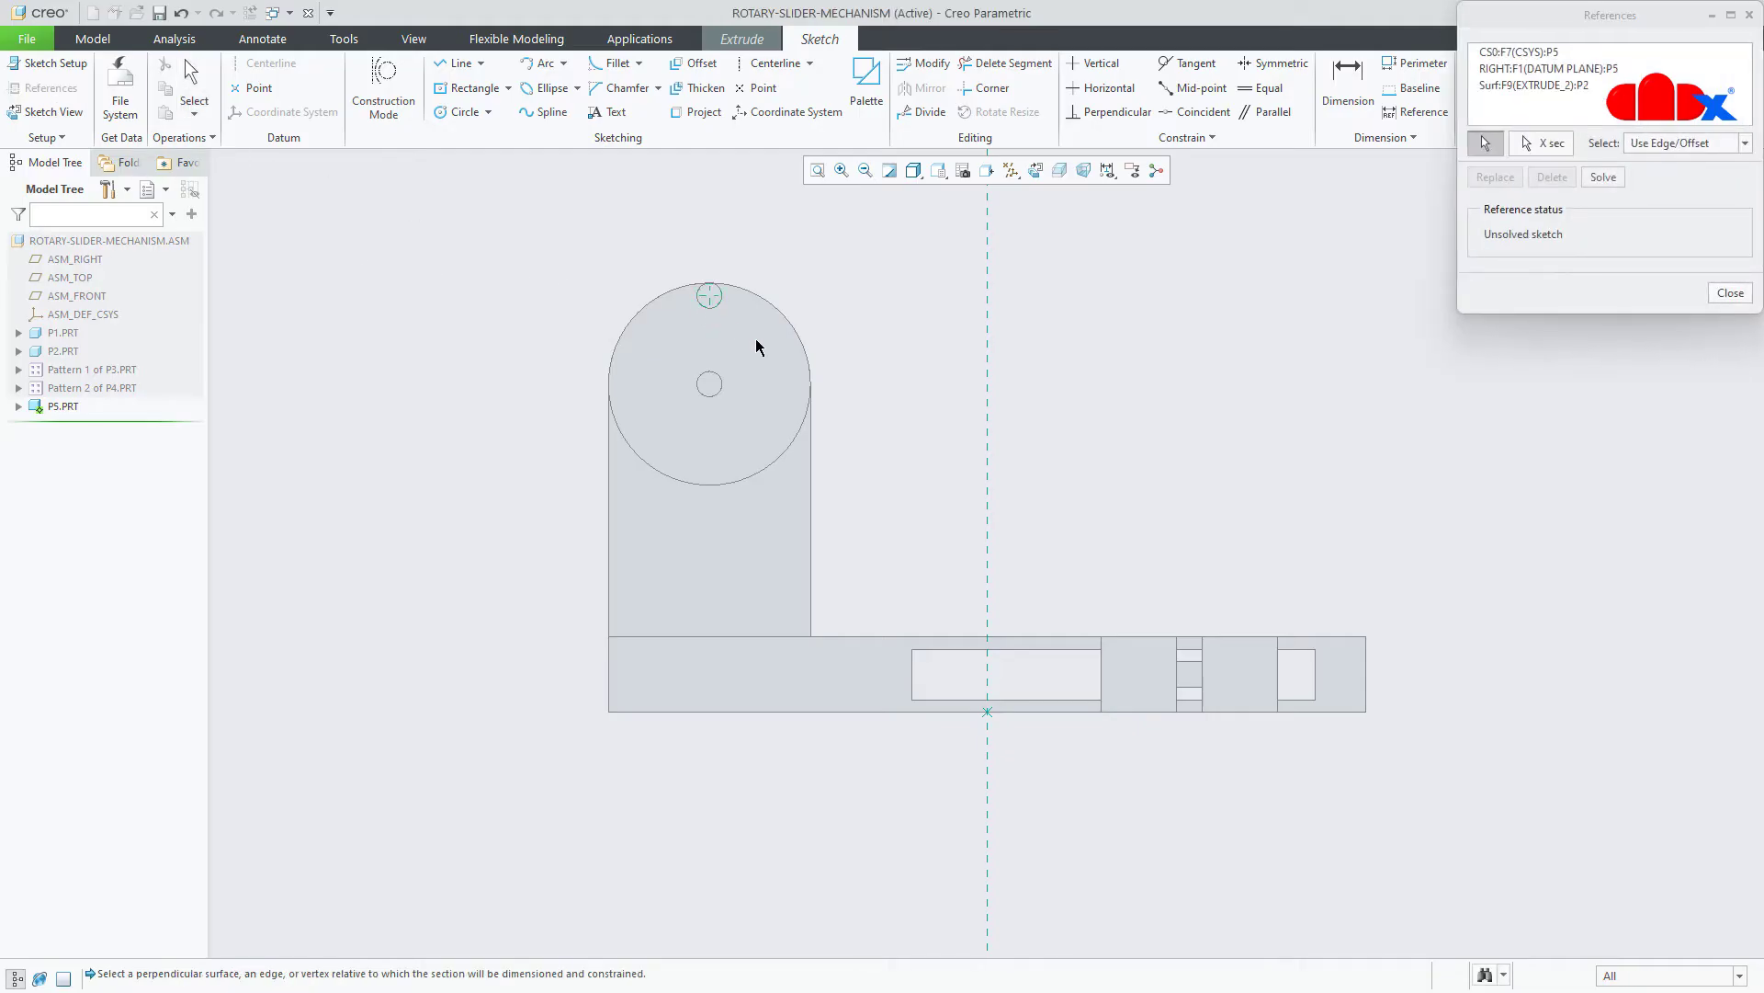
pyautogui.moveTo(1273, 715)
pyautogui.mouseDown(button='middle')
pyautogui.moveTo(1261, 736)
pyautogui.moveTo(1255, 559)
pyautogui.mouseUp(button='middle')
pyautogui.click(1277, 550)
pyautogui.click(1730, 293)
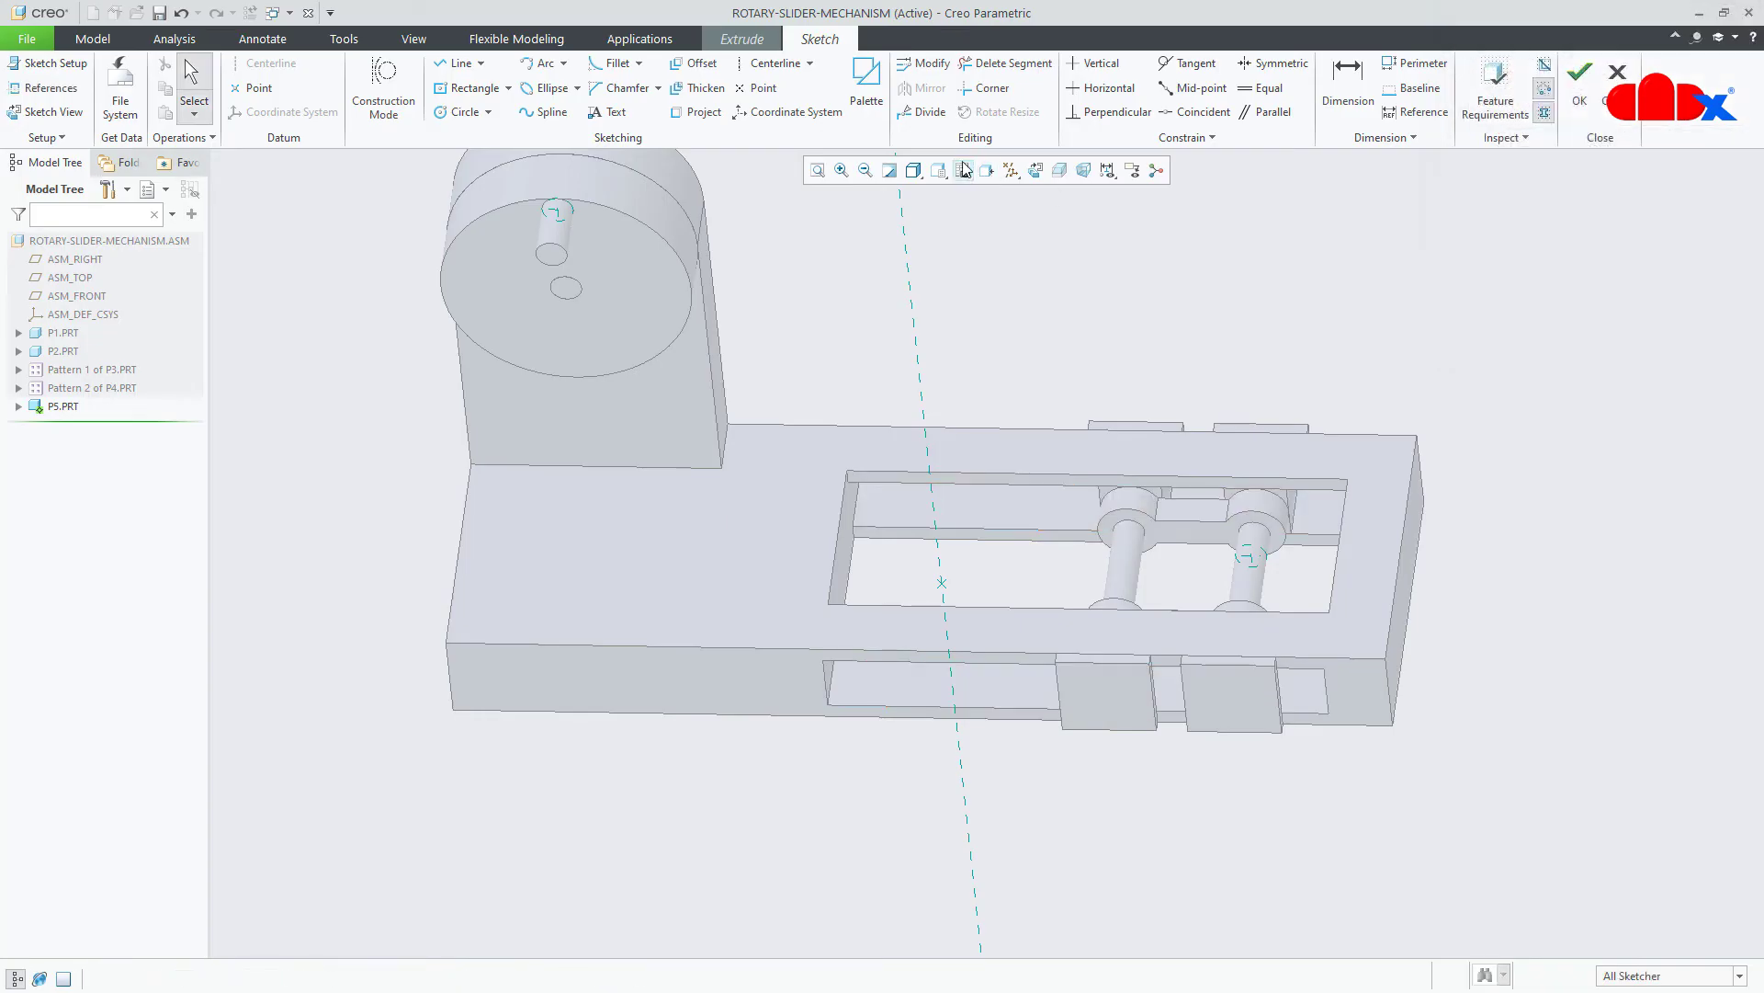
pyautogui.click(1036, 170)
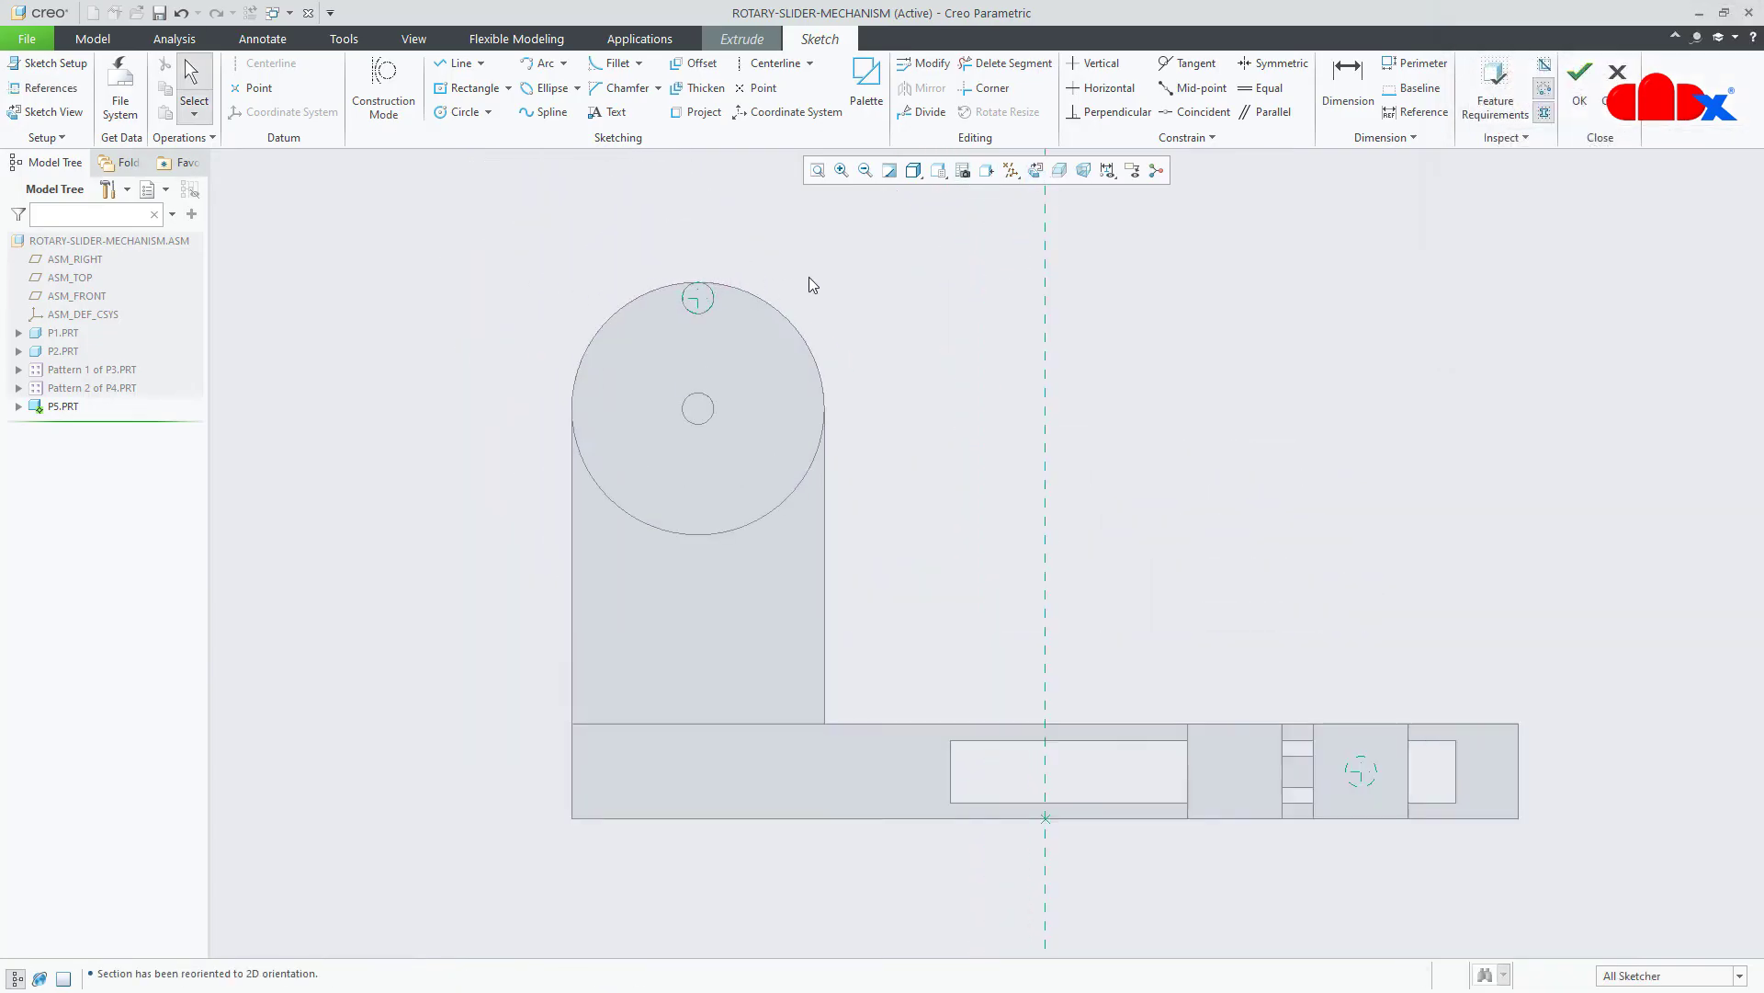
# Sketch two concentric circles at the crank pin, the inner one matching the pin and the outer about 12.4 in diameter.
pyautogui.rightClick(899, 272)
pyautogui.click(989, 300)
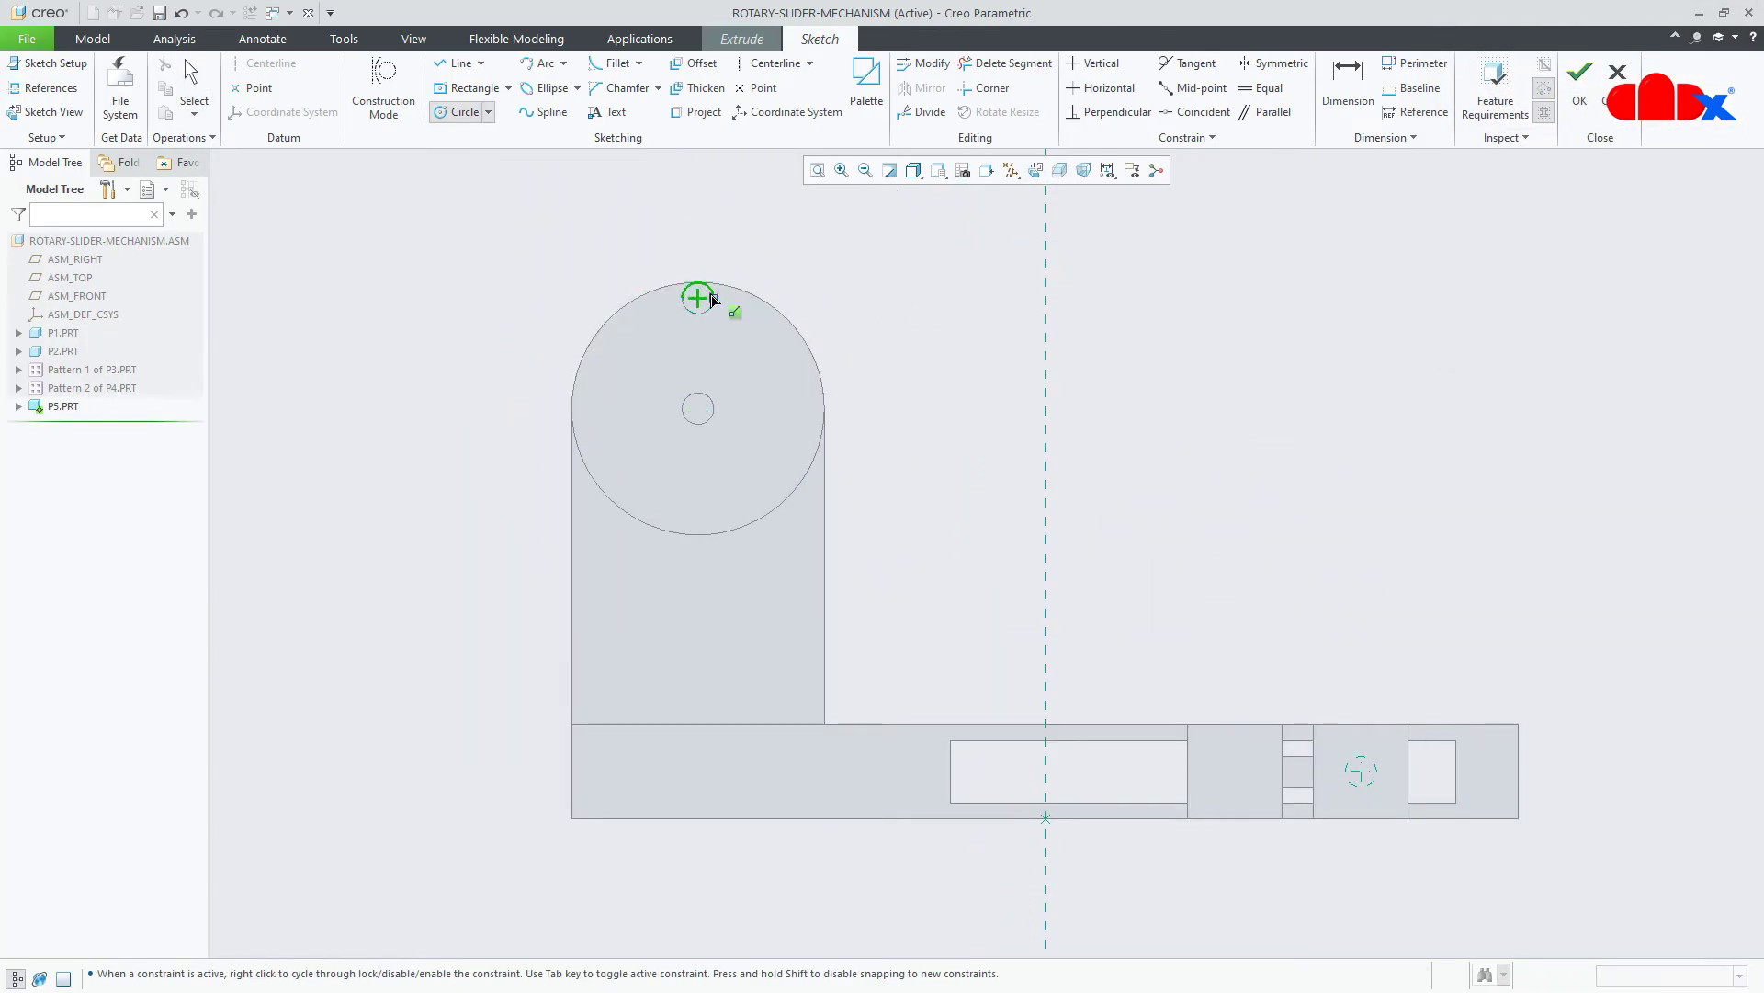
pyautogui.click(697, 297)
pyautogui.click(728, 321)
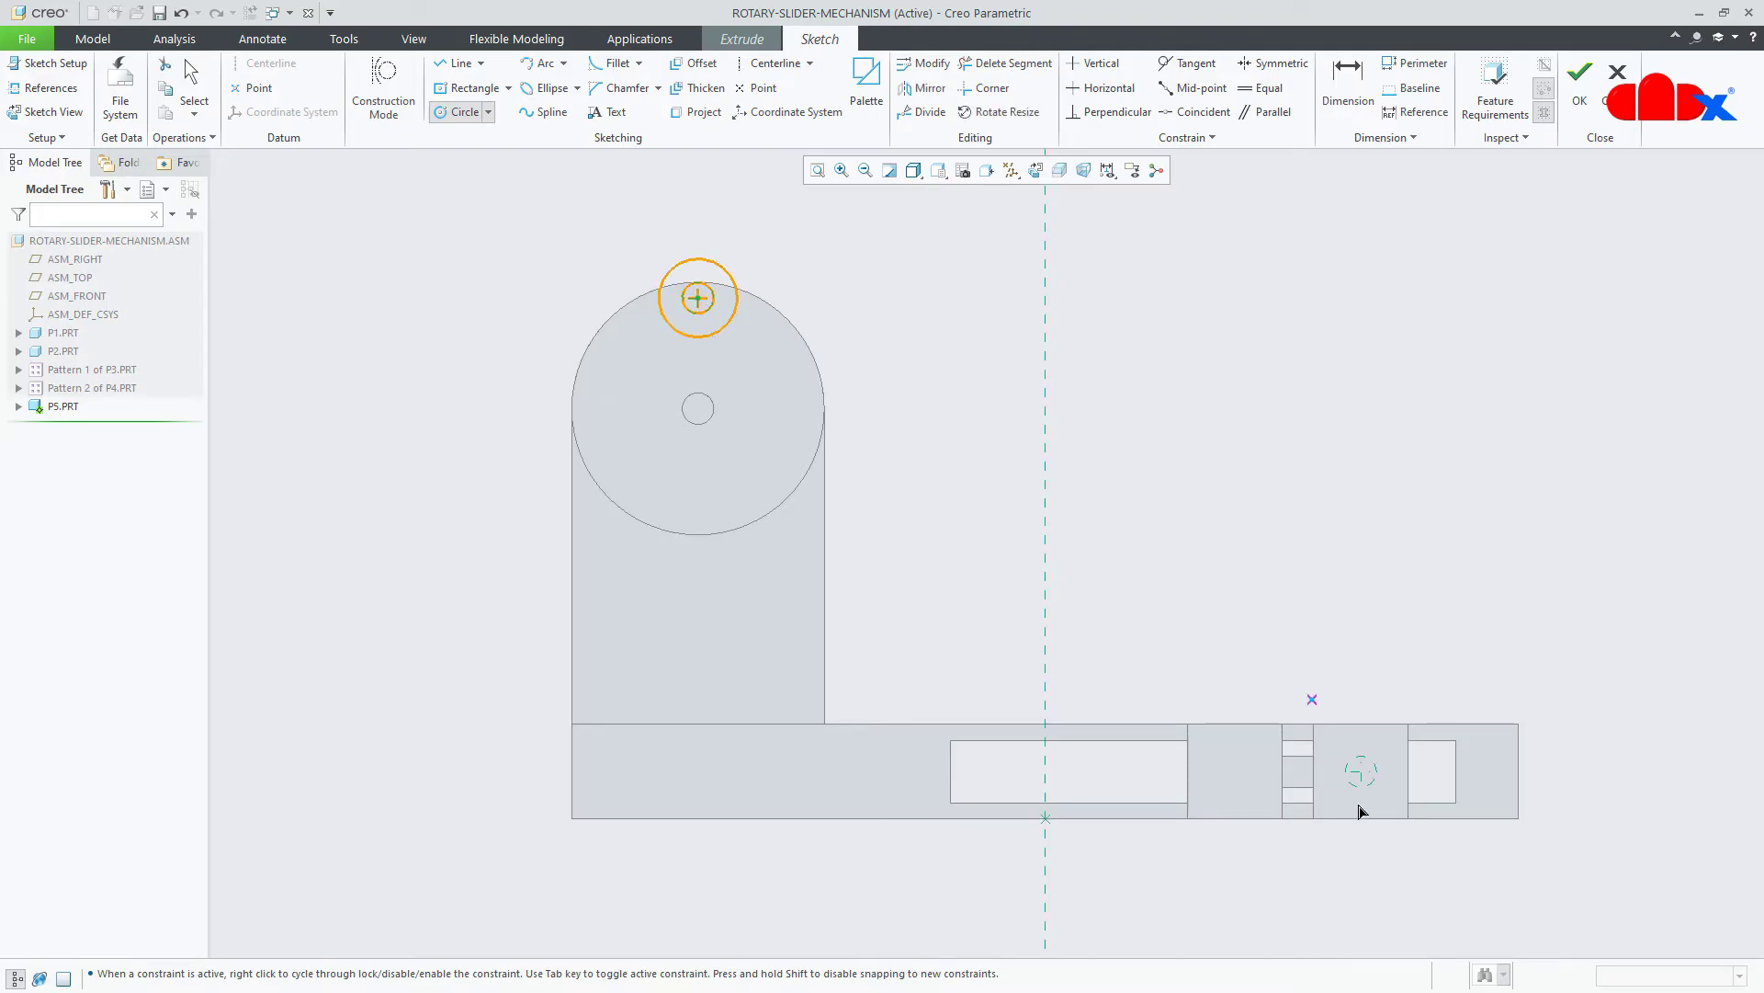
# Sketch two concentric circles at the referenced roller shaft, the inner one matching the shaft and the outer about 8 in diameter.
pyautogui.scroll(4, 1339, 765)
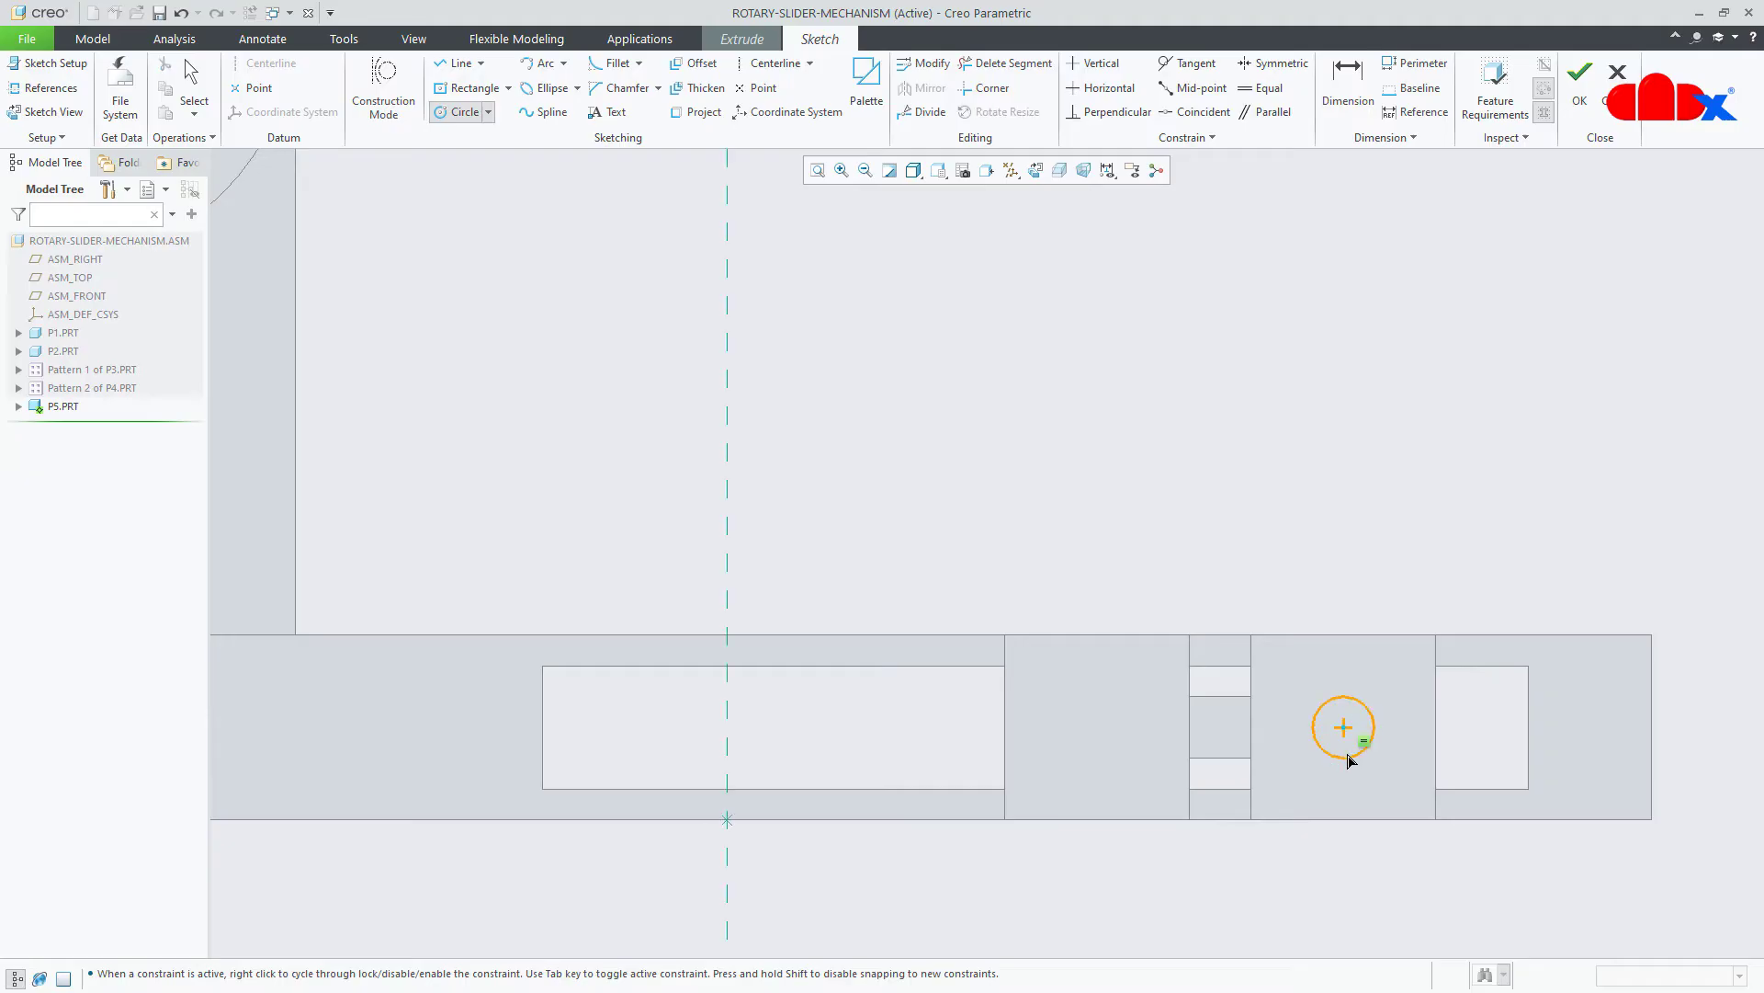
pyautogui.click(1344, 727)
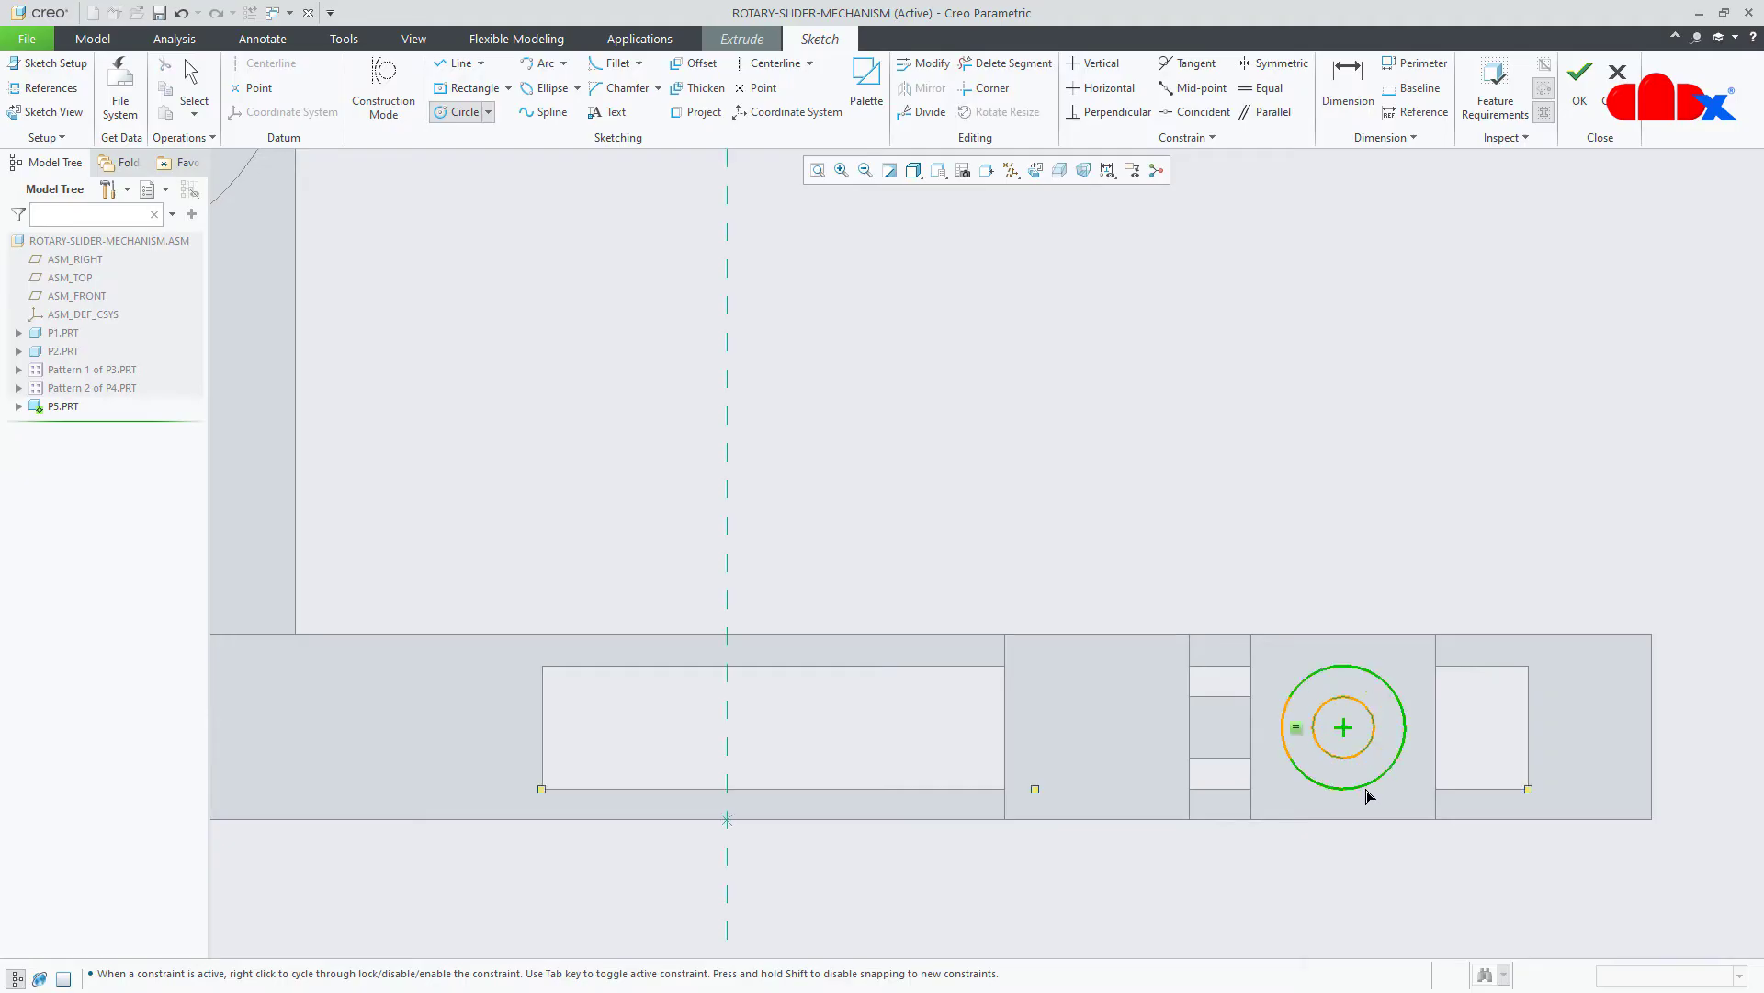
pyautogui.click(1367, 779)
pyautogui.scroll(2, 1367, 778)
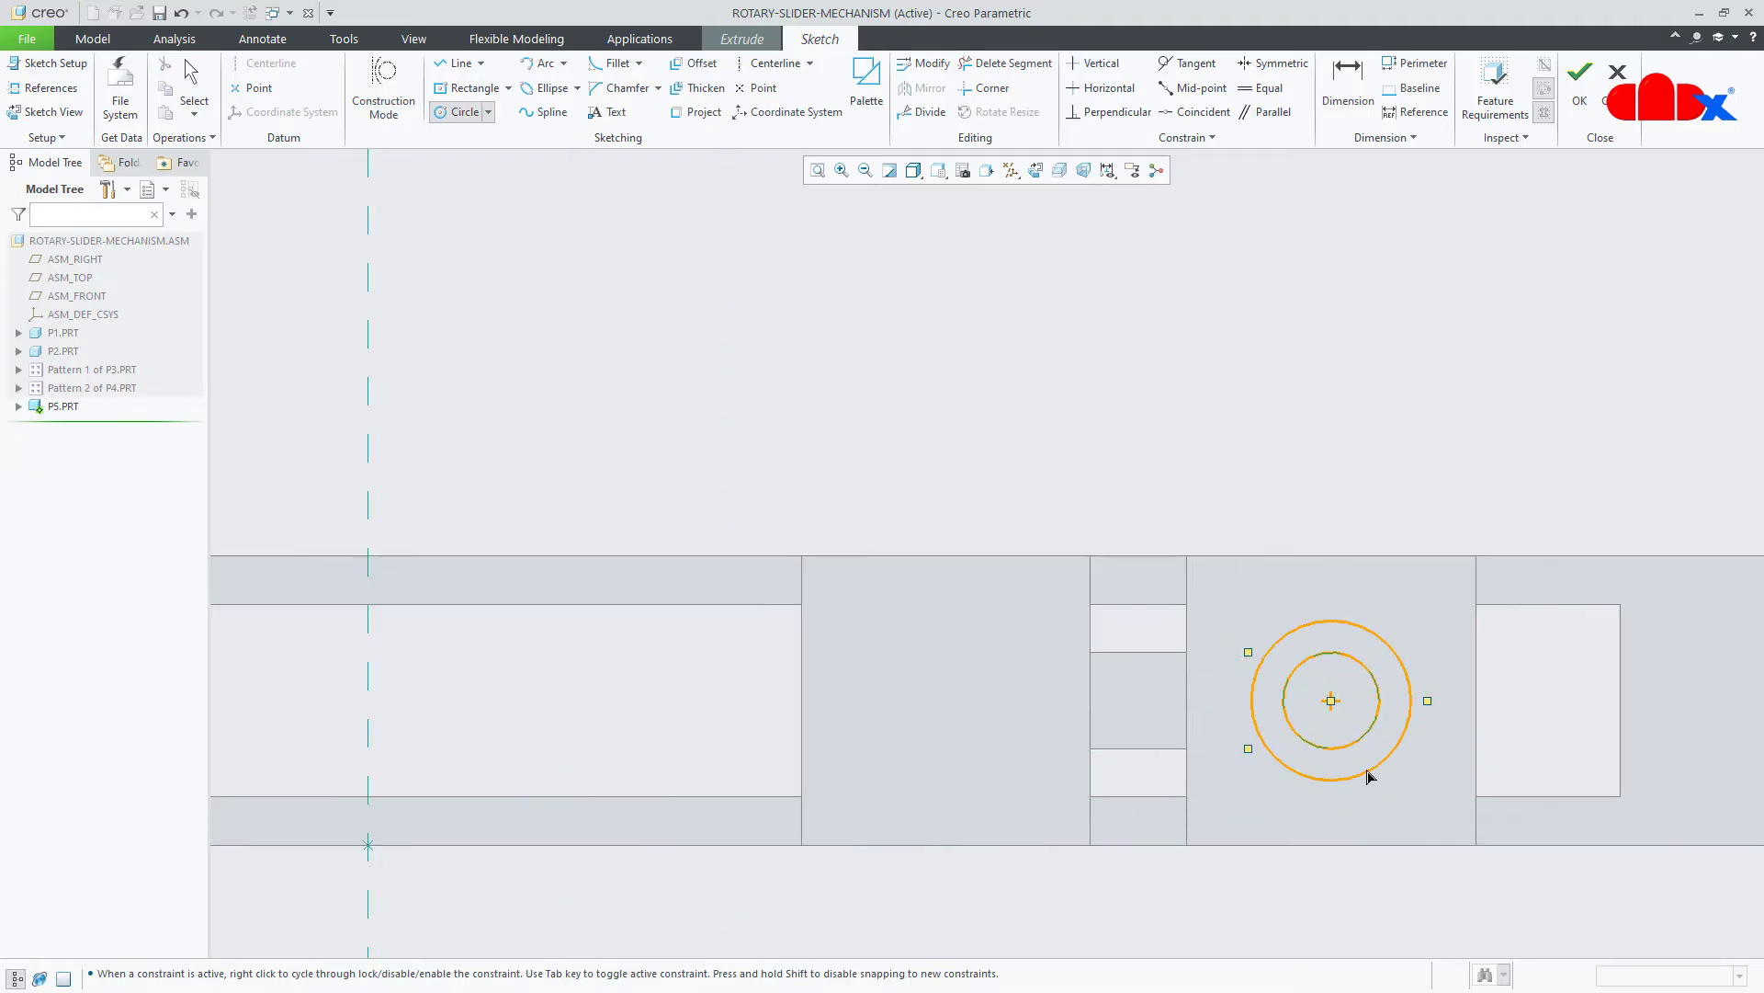
pyautogui.middleClick(1552, 755)
pyautogui.scroll(-2, 1377, 724)
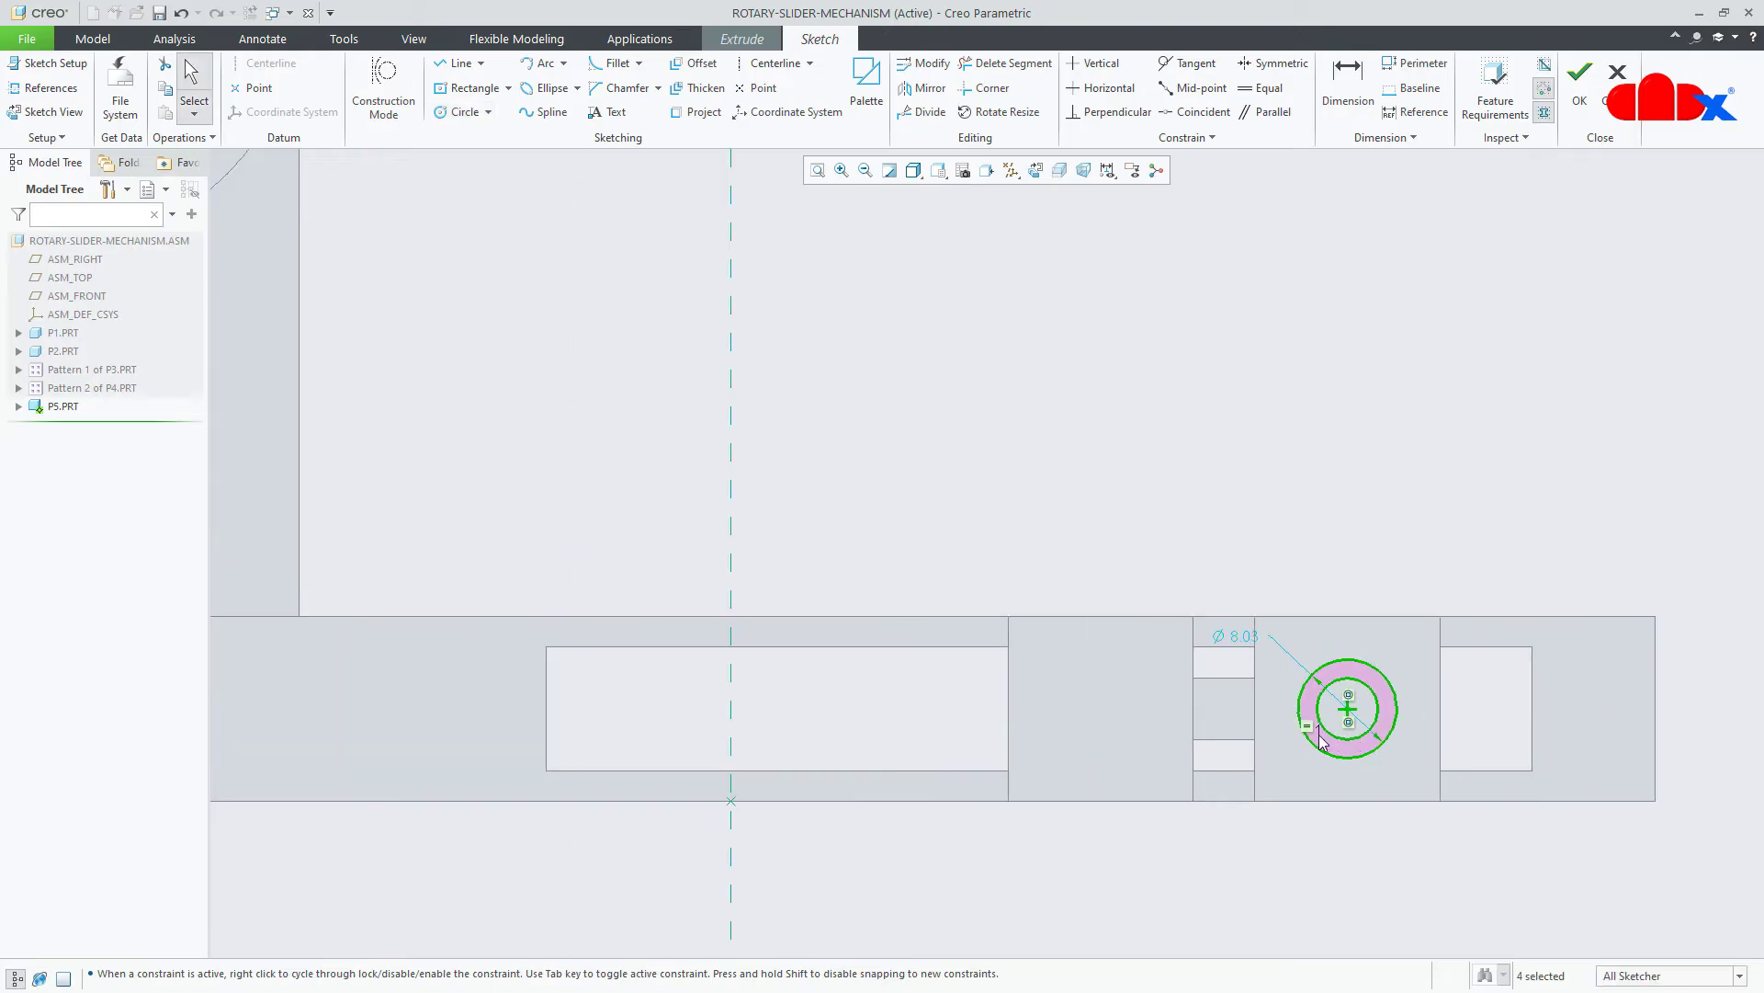
pyautogui.click(1333, 498)
# Set the diameters of the outer circles at the crank pin and the roller shaft to 10 each.
pyautogui.scroll(-2, 1378, 737)
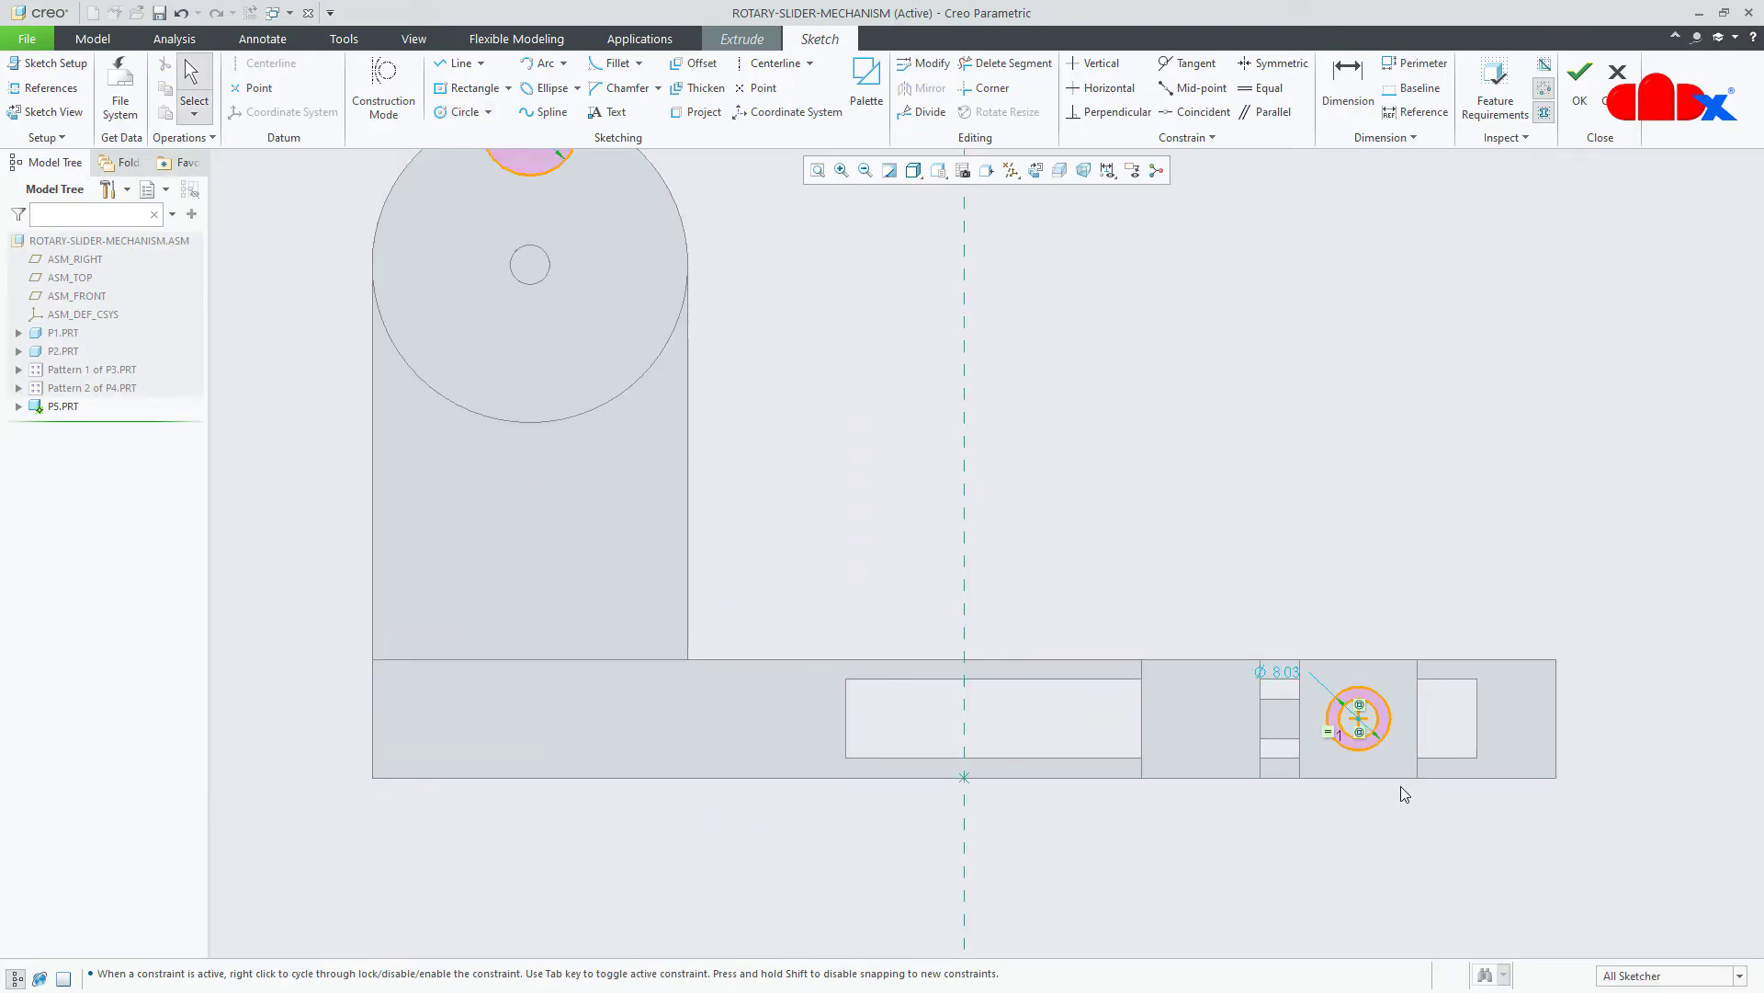
pyautogui.scroll(-2, 1401, 791)
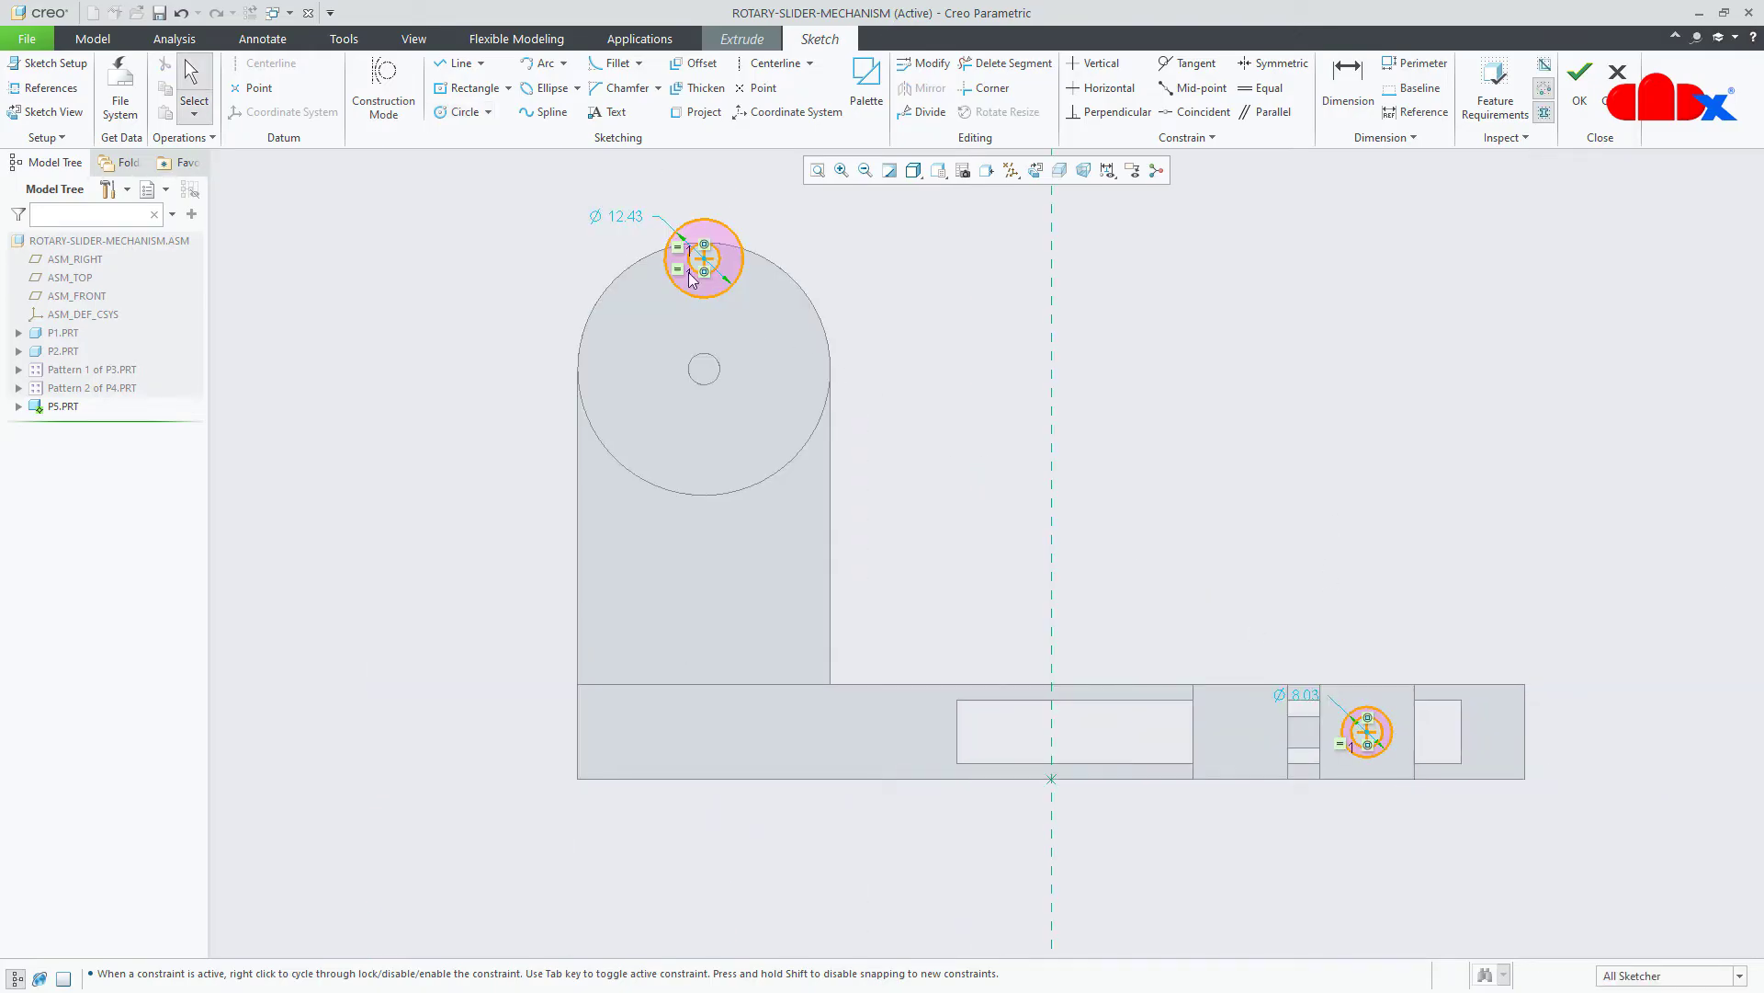
pyautogui.doubleClick(625, 220)
pyautogui.write('10')
pyautogui.press('Return')
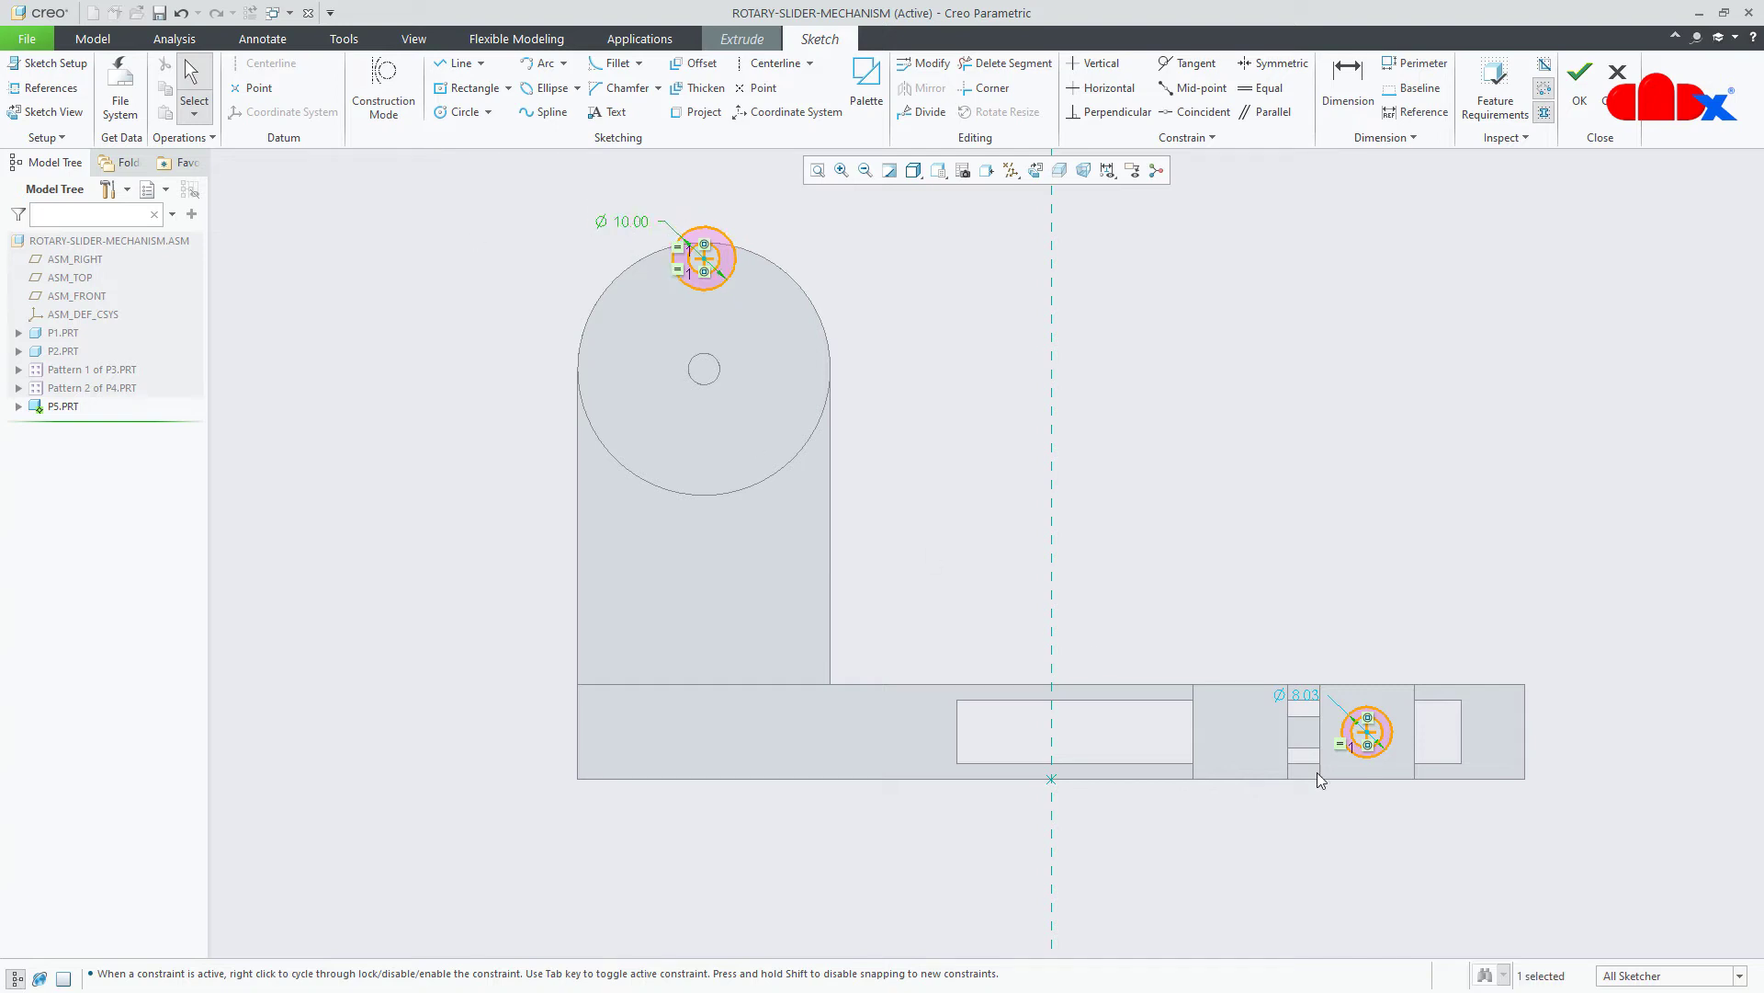
pyautogui.doubleClick(1303, 697)
pyautogui.write('10')
pyautogui.press('Return')
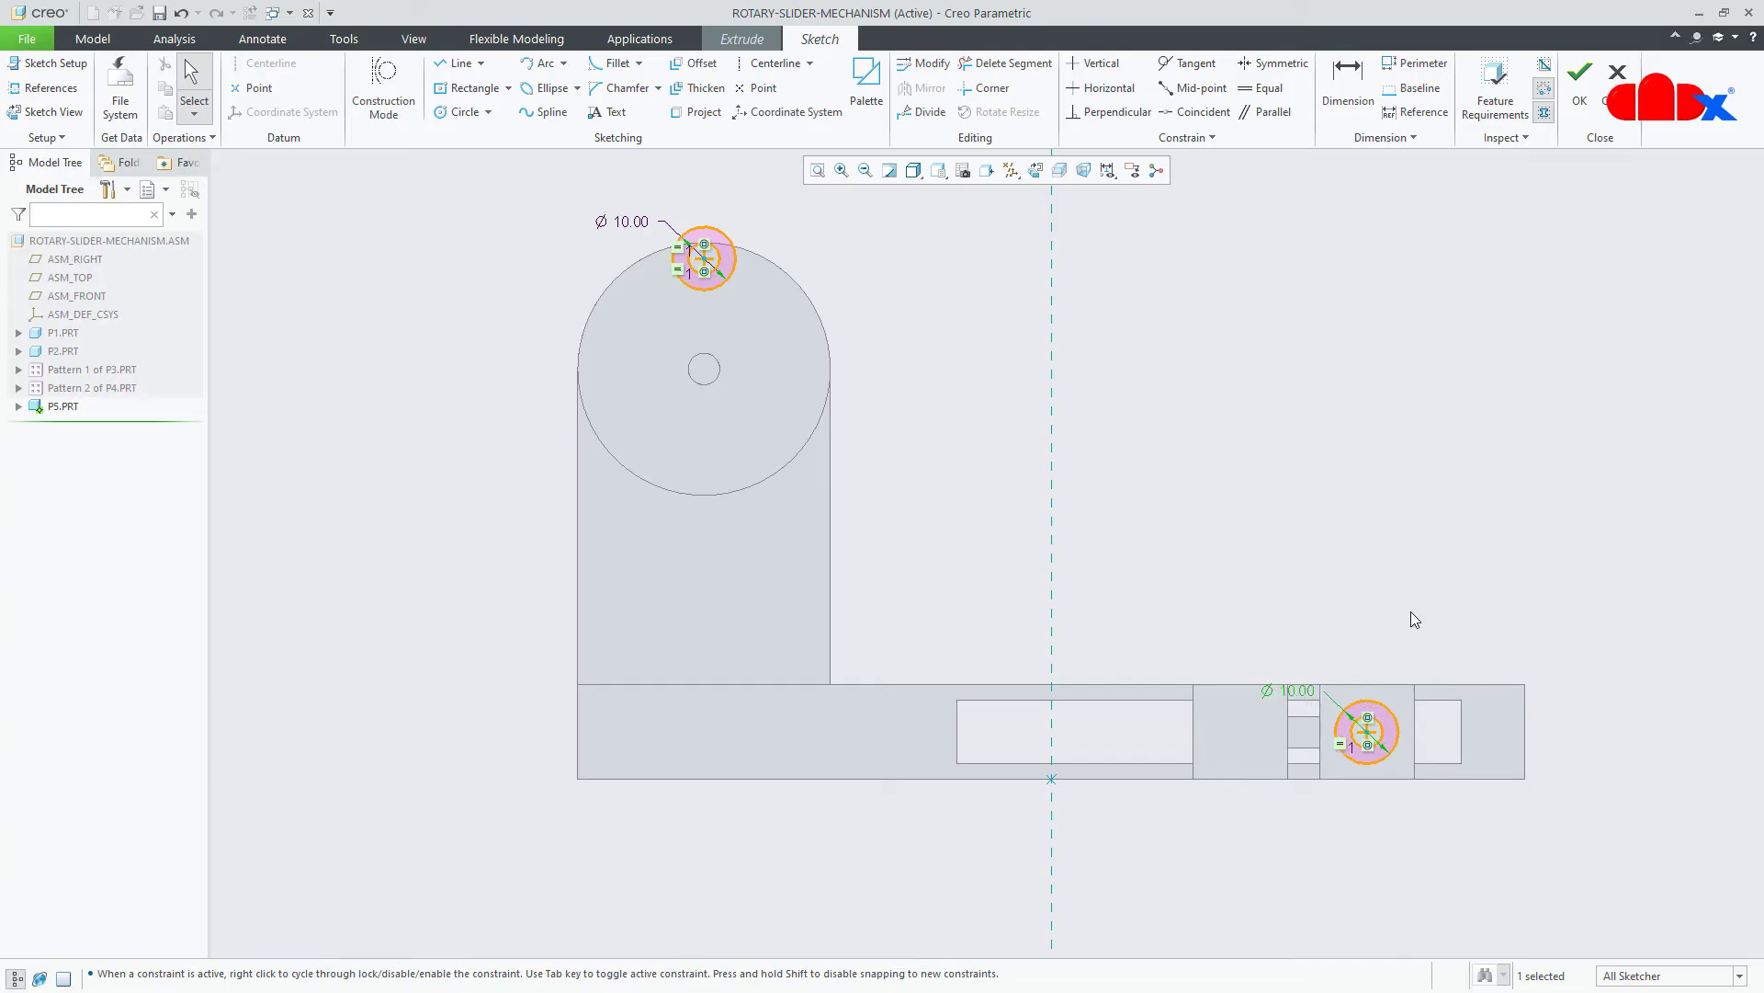
# Draw a centerline through the centres of the roller shaft circles and the crank pin circles.
pyautogui.scroll(2, 1271, 594)
pyautogui.rightClick(1265, 588)
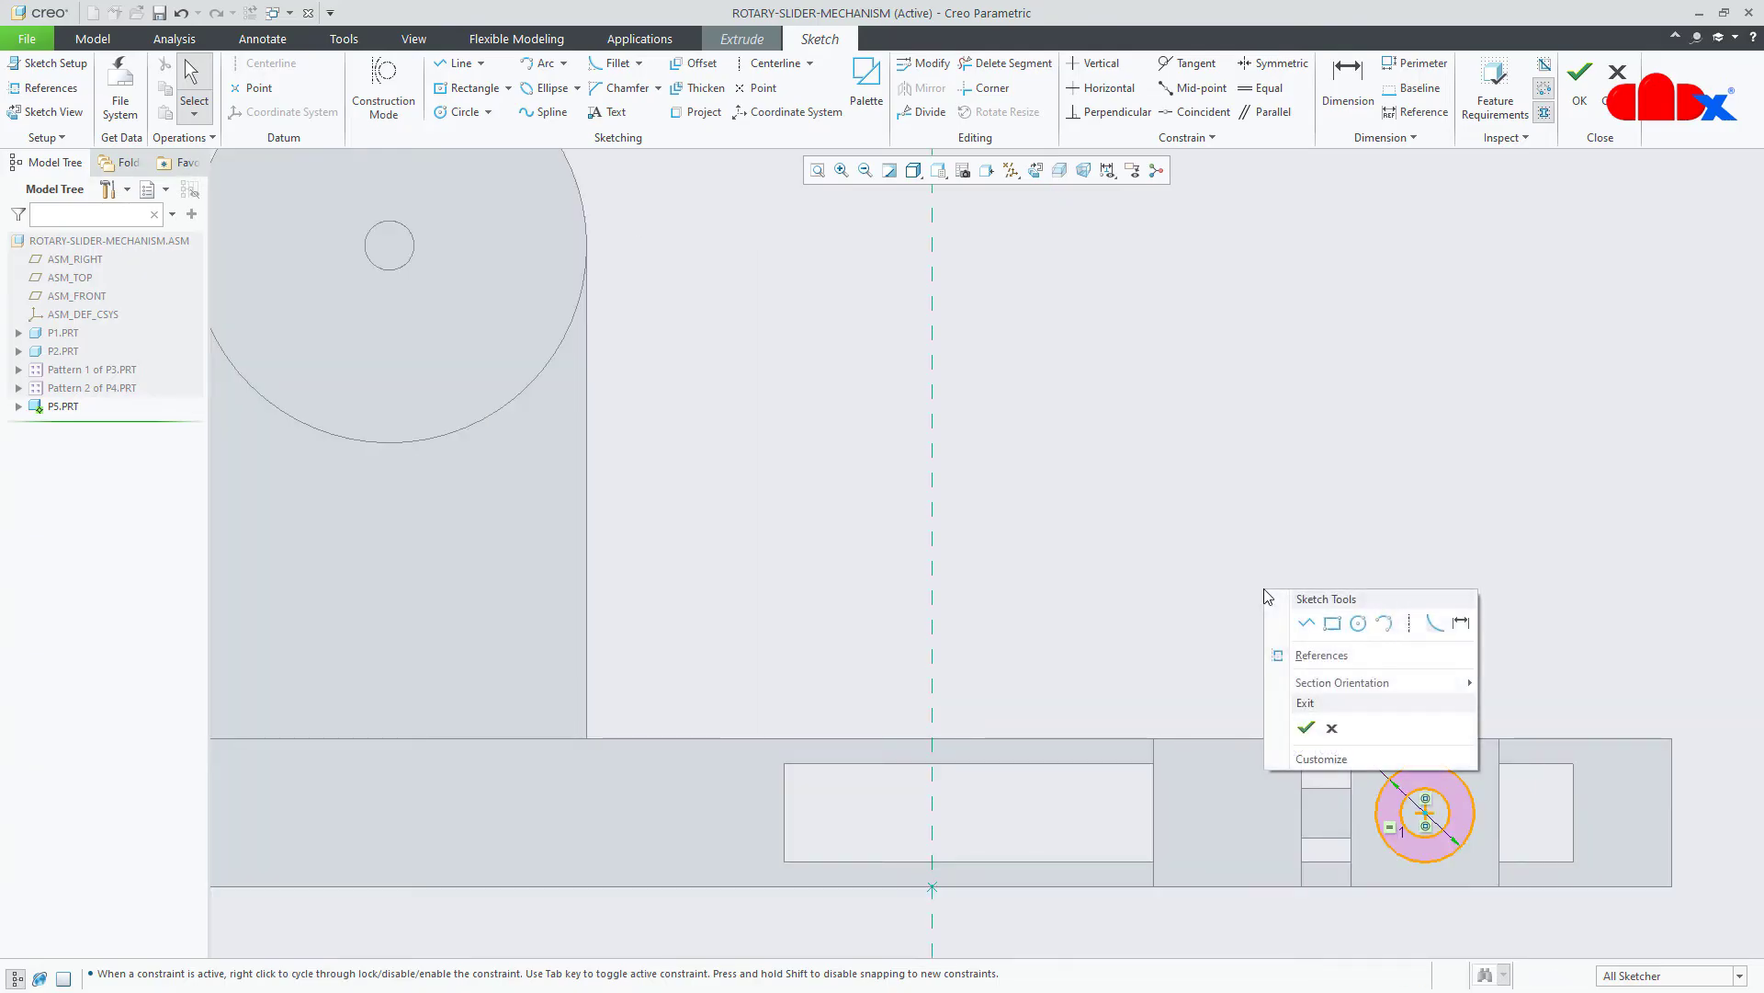
pyautogui.click(1409, 622)
pyautogui.click(1425, 813)
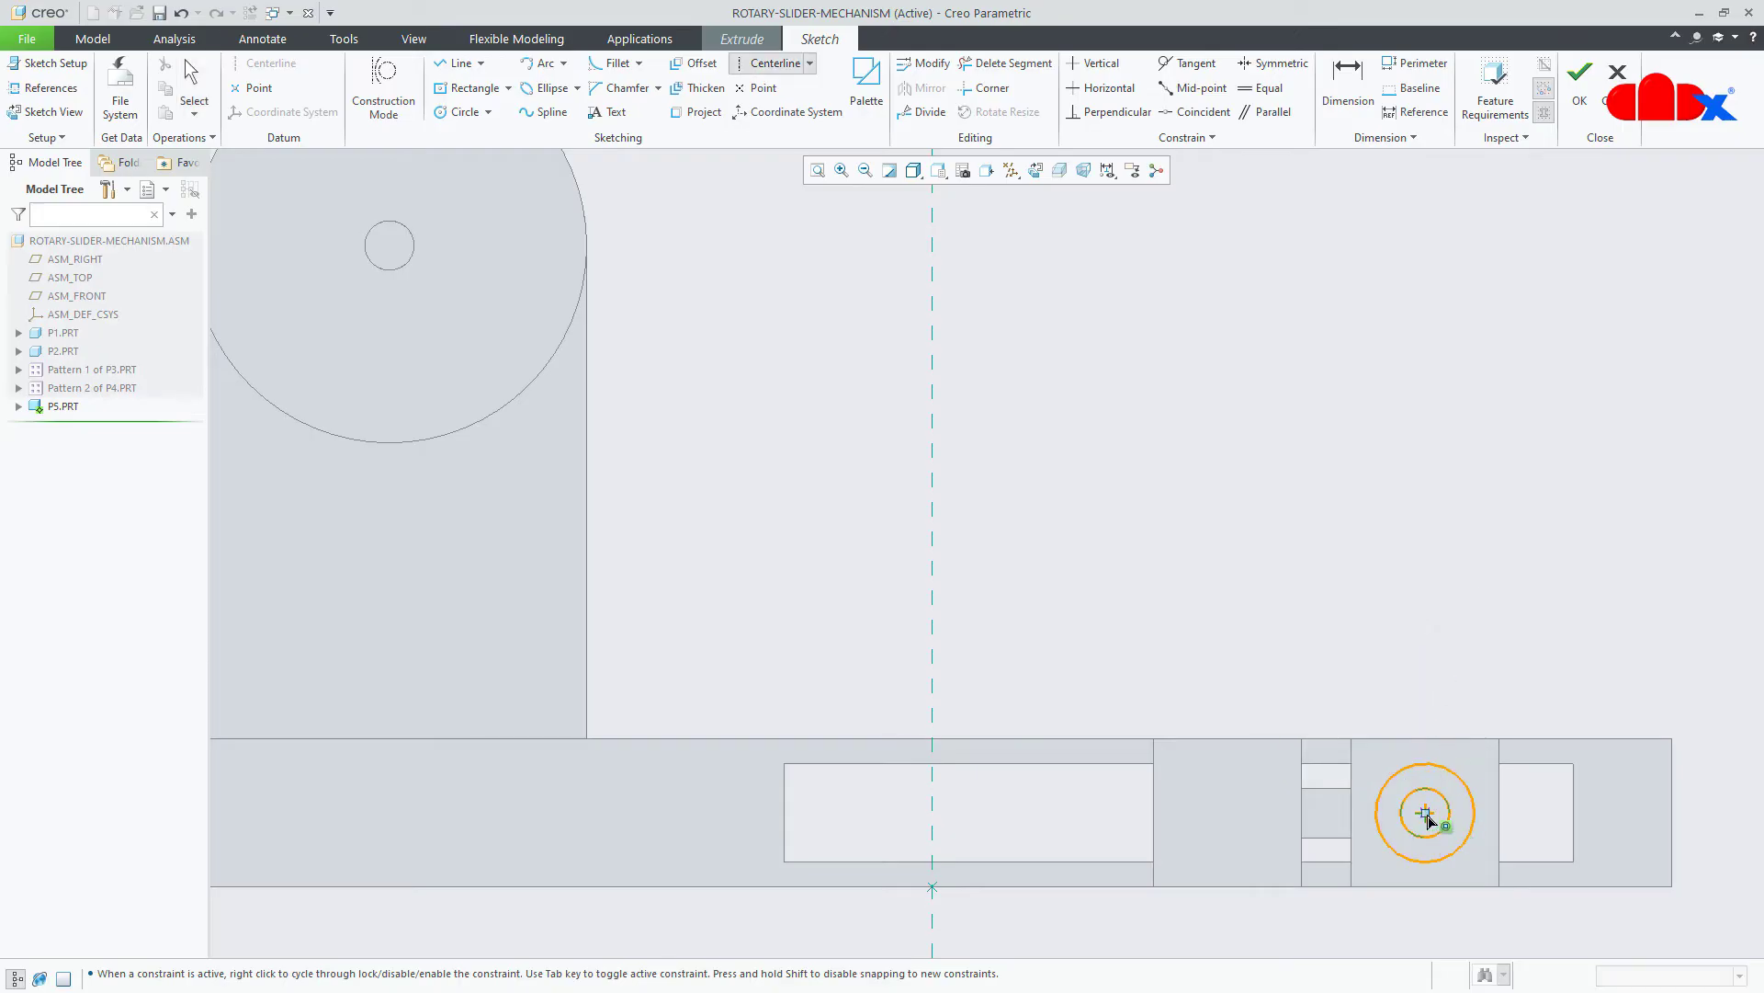
pyautogui.scroll(-1, 1137, 717)
pyautogui.scroll(-1, 1137, 719)
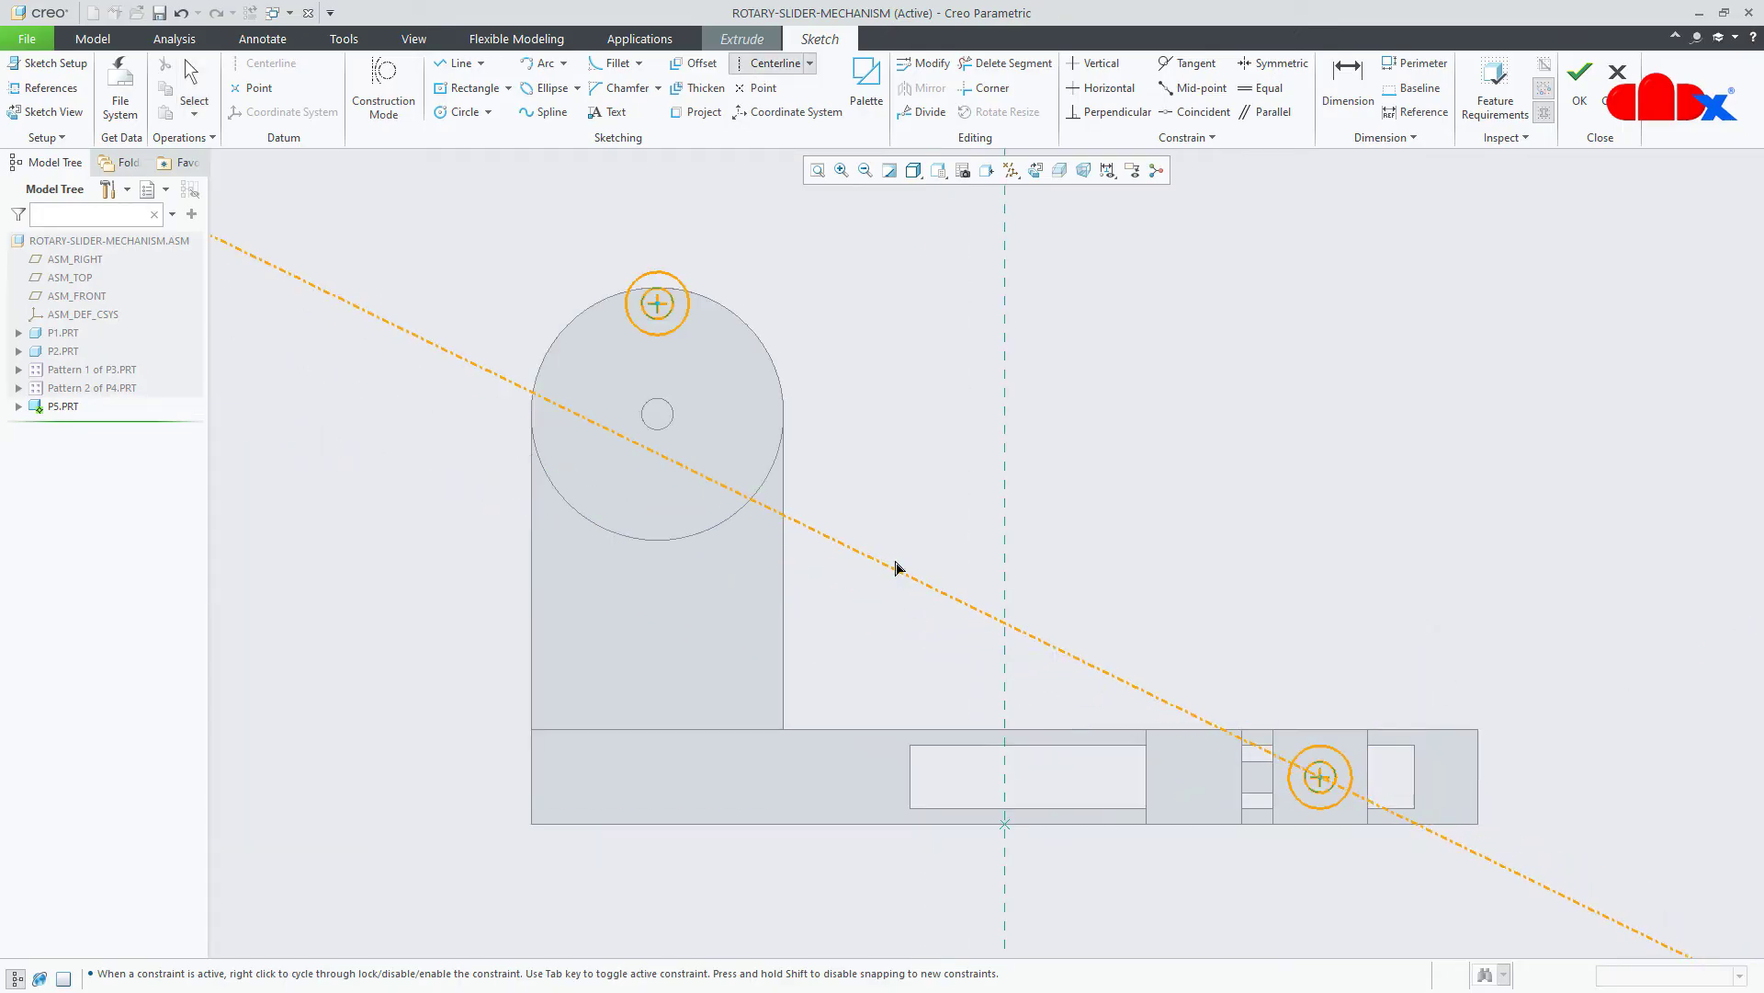
pyautogui.click(658, 305)
pyautogui.middleClick(1277, 472)
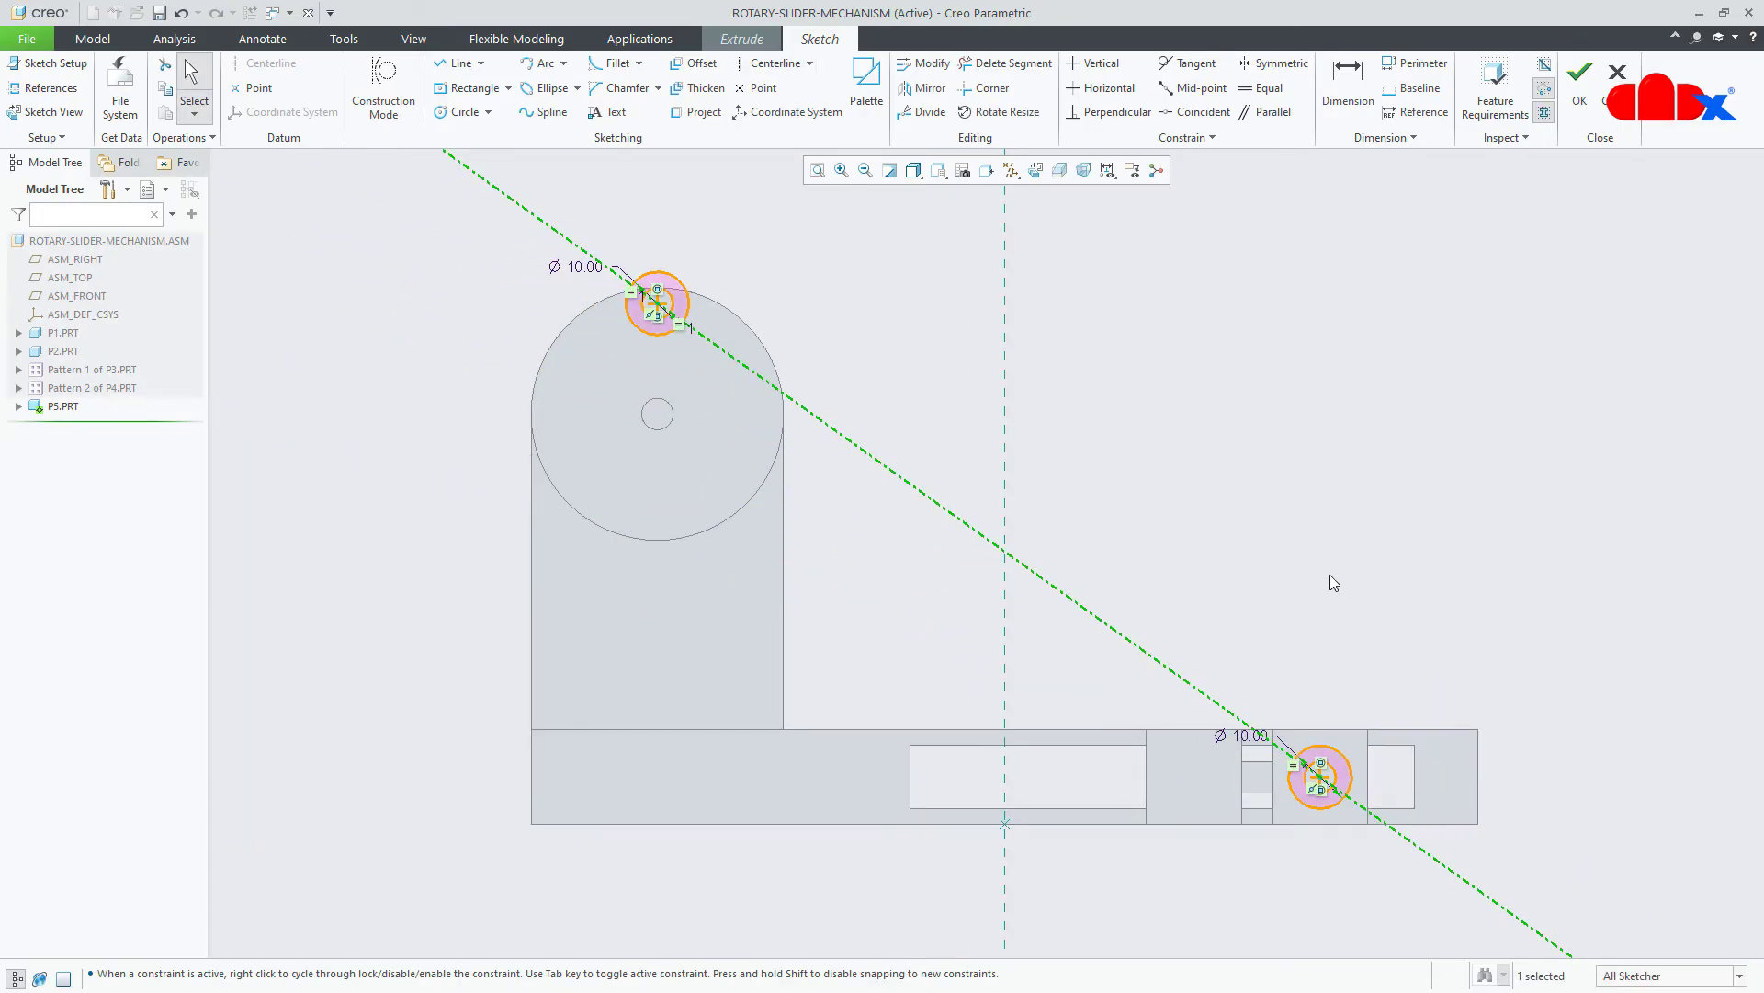
# Draw a line parallel to the centerline on its upper side, connecting the outer circles of the crank pin and roller shaft.
pyautogui.click(457, 62)
pyautogui.scroll(3, 721, 321)
pyautogui.click(662, 322)
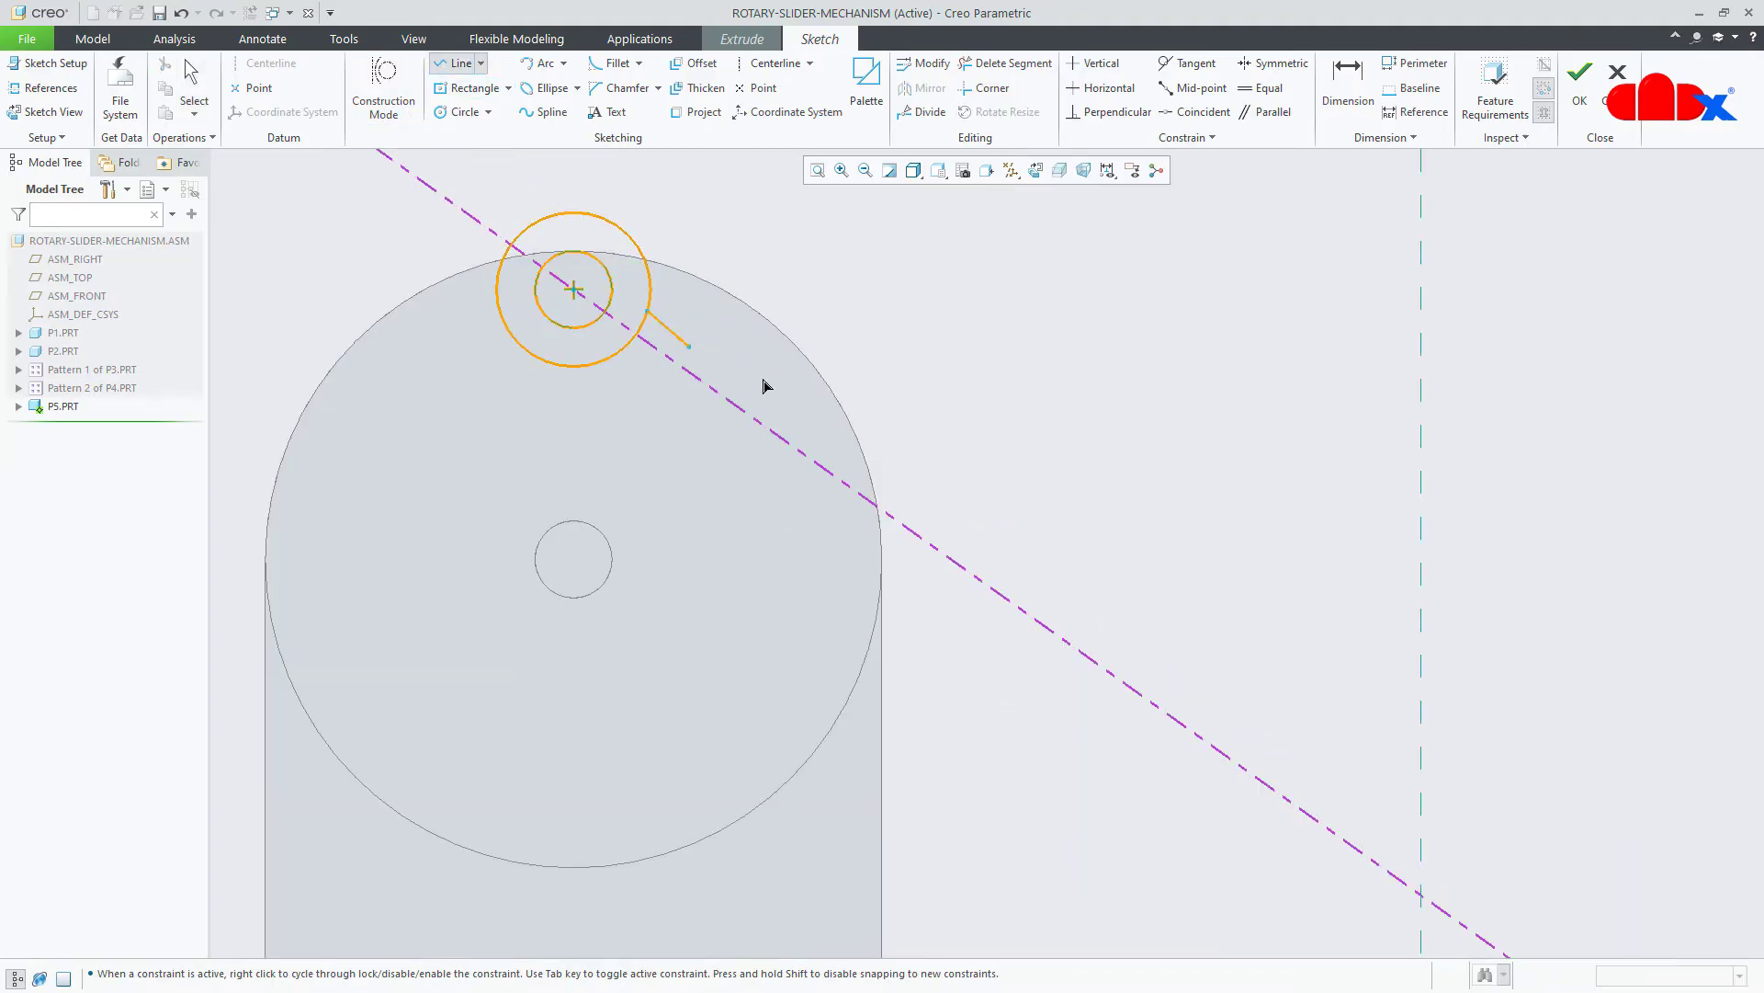
pyautogui.scroll(-3, 729, 378)
pyautogui.scroll(3, 1323, 777)
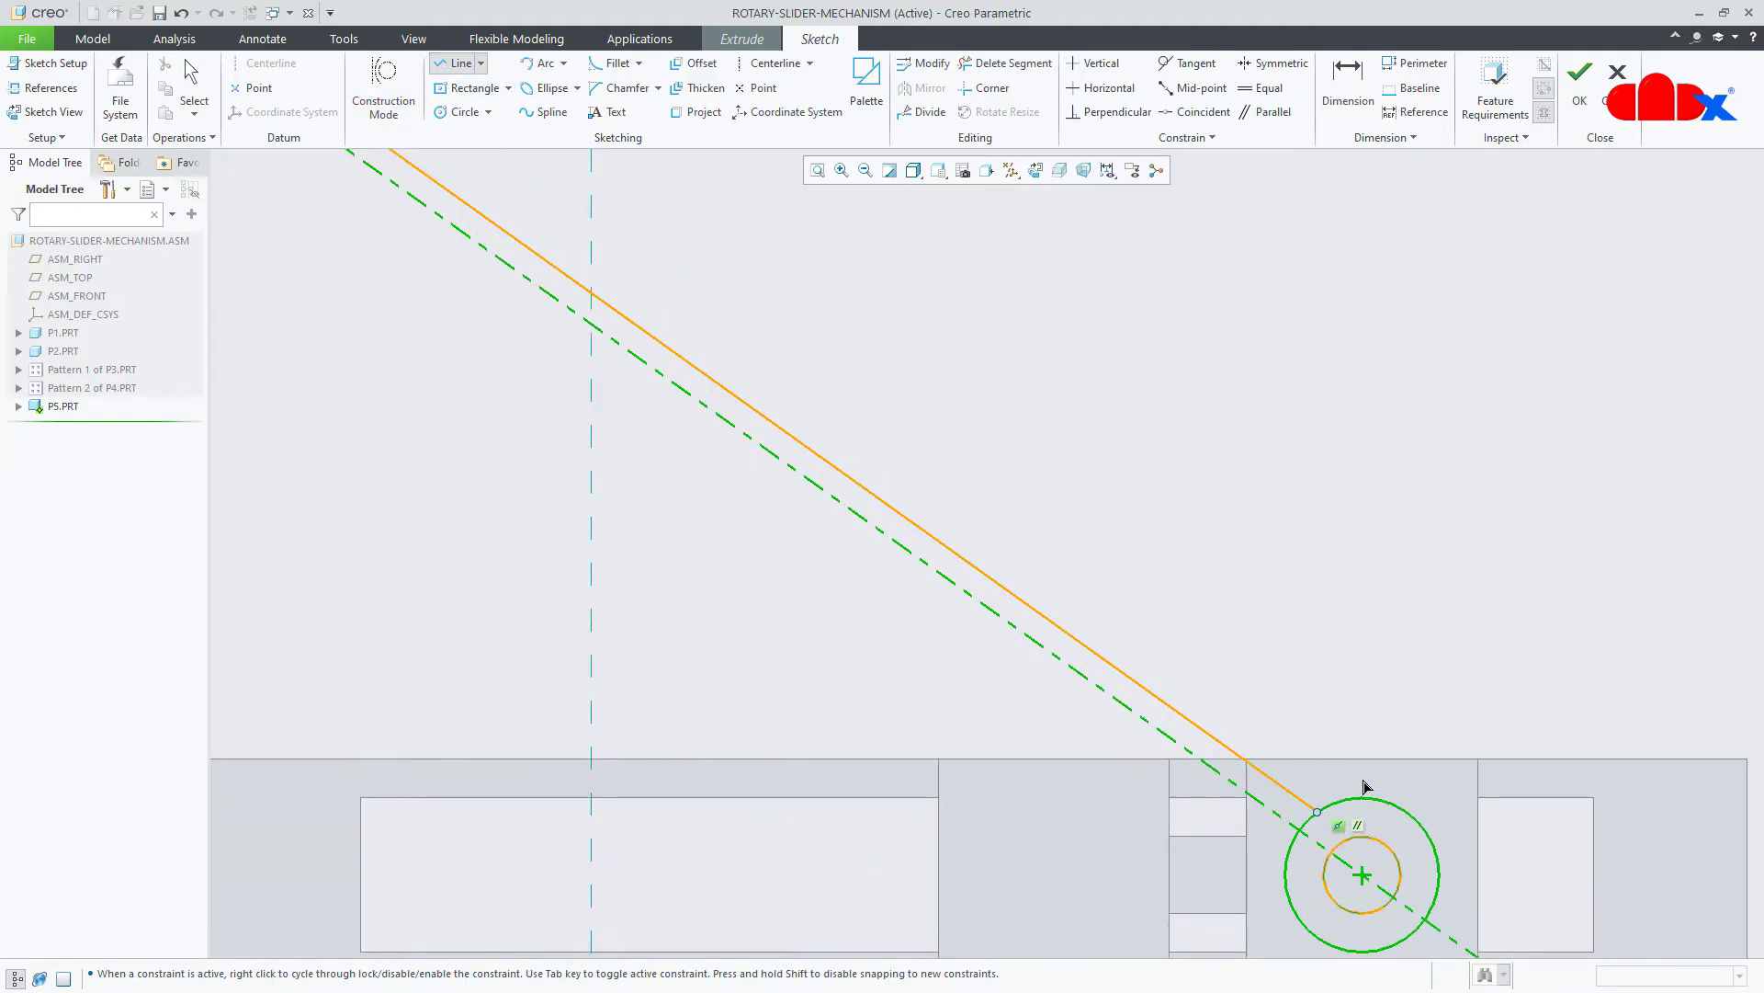
pyautogui.click(1320, 812)
pyautogui.middleClick(1355, 690)
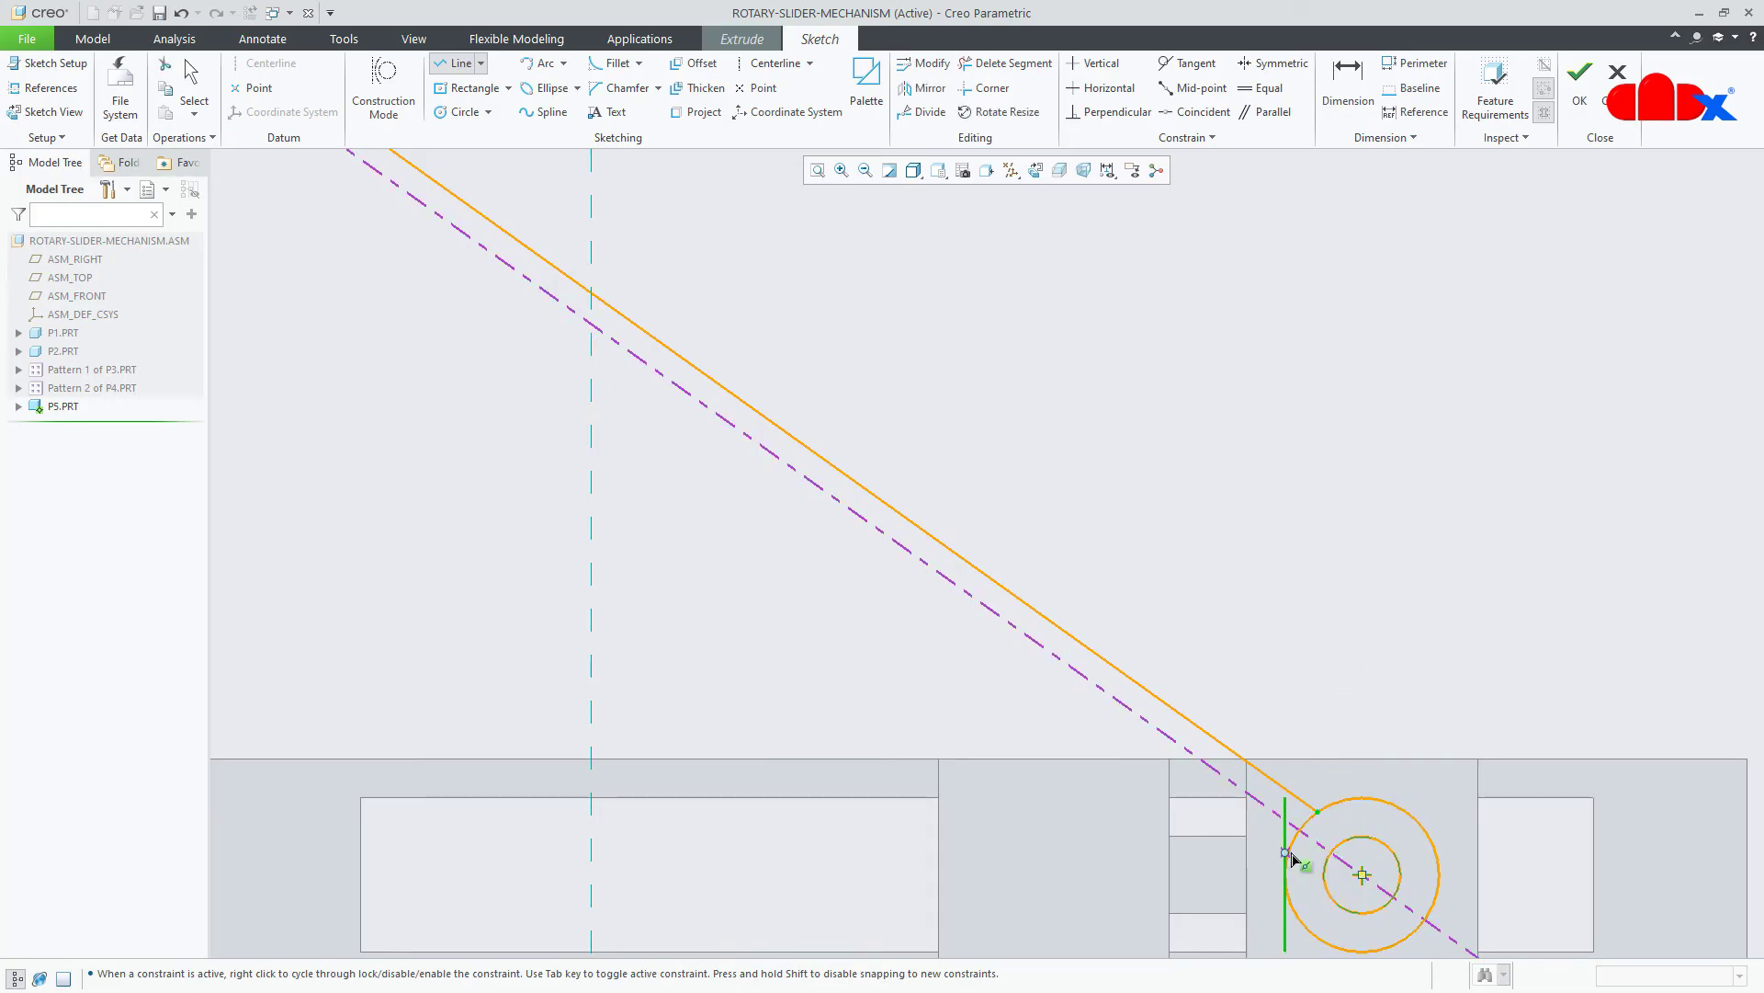
# Draw a second line parallel to the centerline on its lower side, connecting the outer circles of the roller shaft and crank pin.
pyautogui.scroll(-6, 1290, 853)
pyautogui.click(1287, 839)
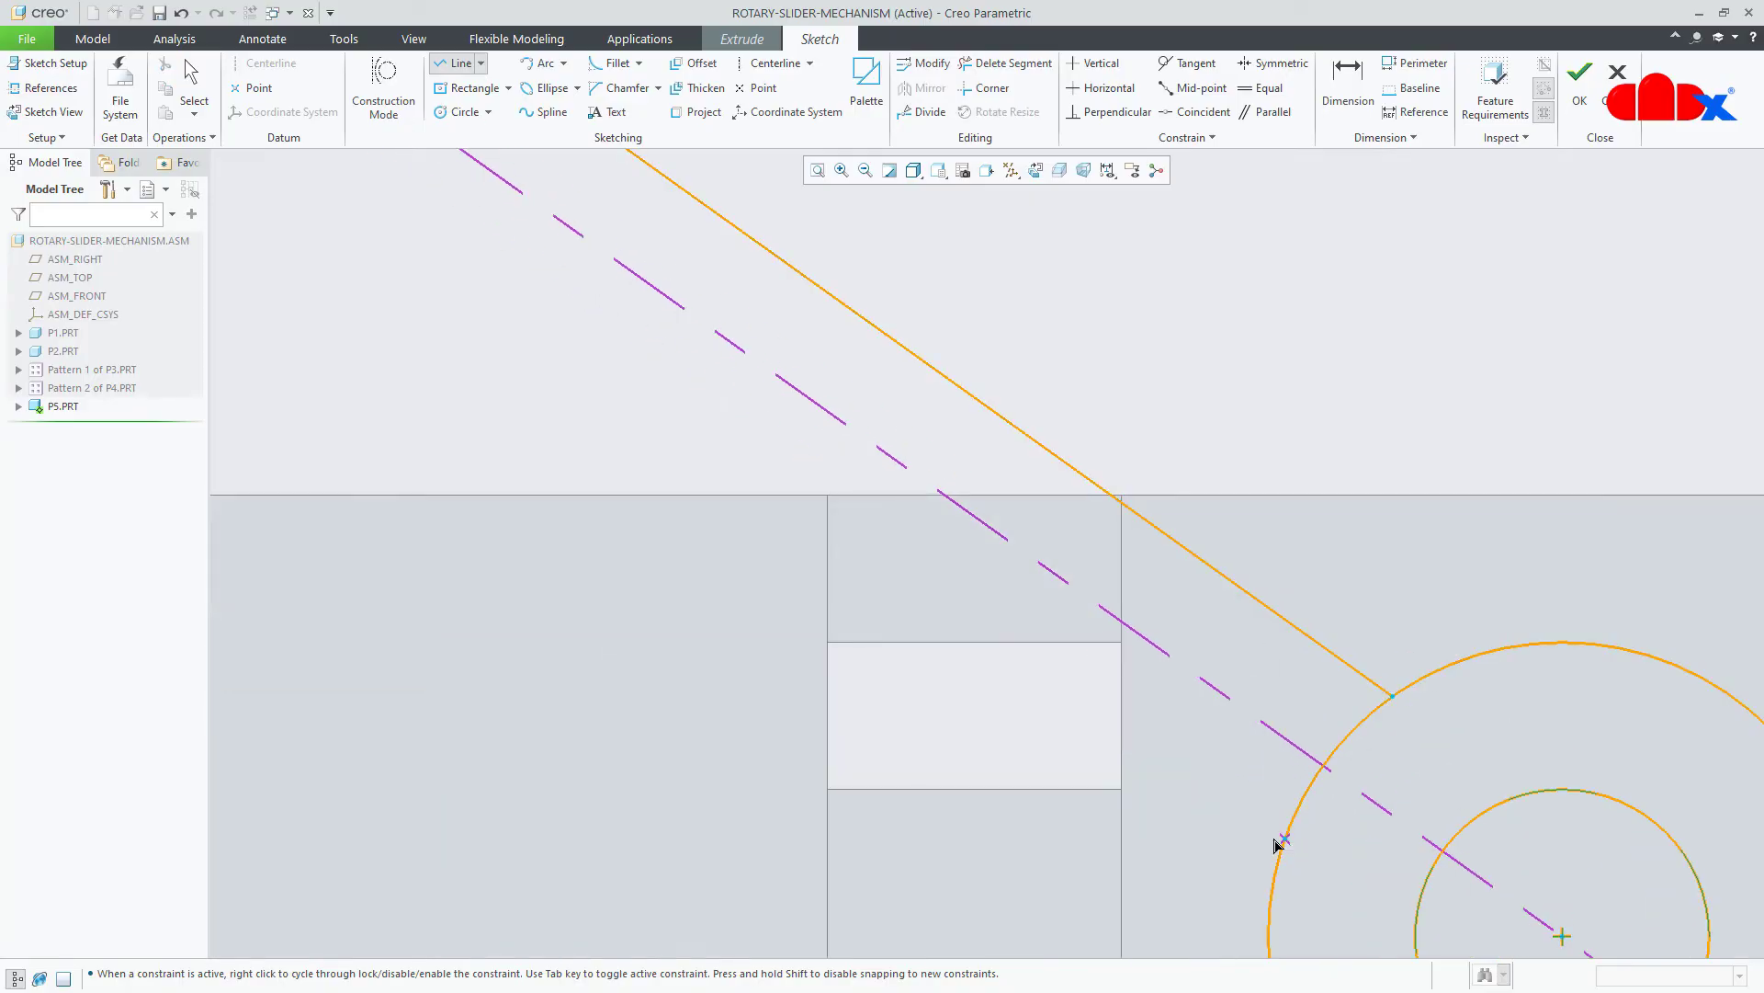
pyautogui.scroll(5, 1246, 834)
pyautogui.scroll(5, 1236, 837)
pyautogui.scroll(-5, 579, 346)
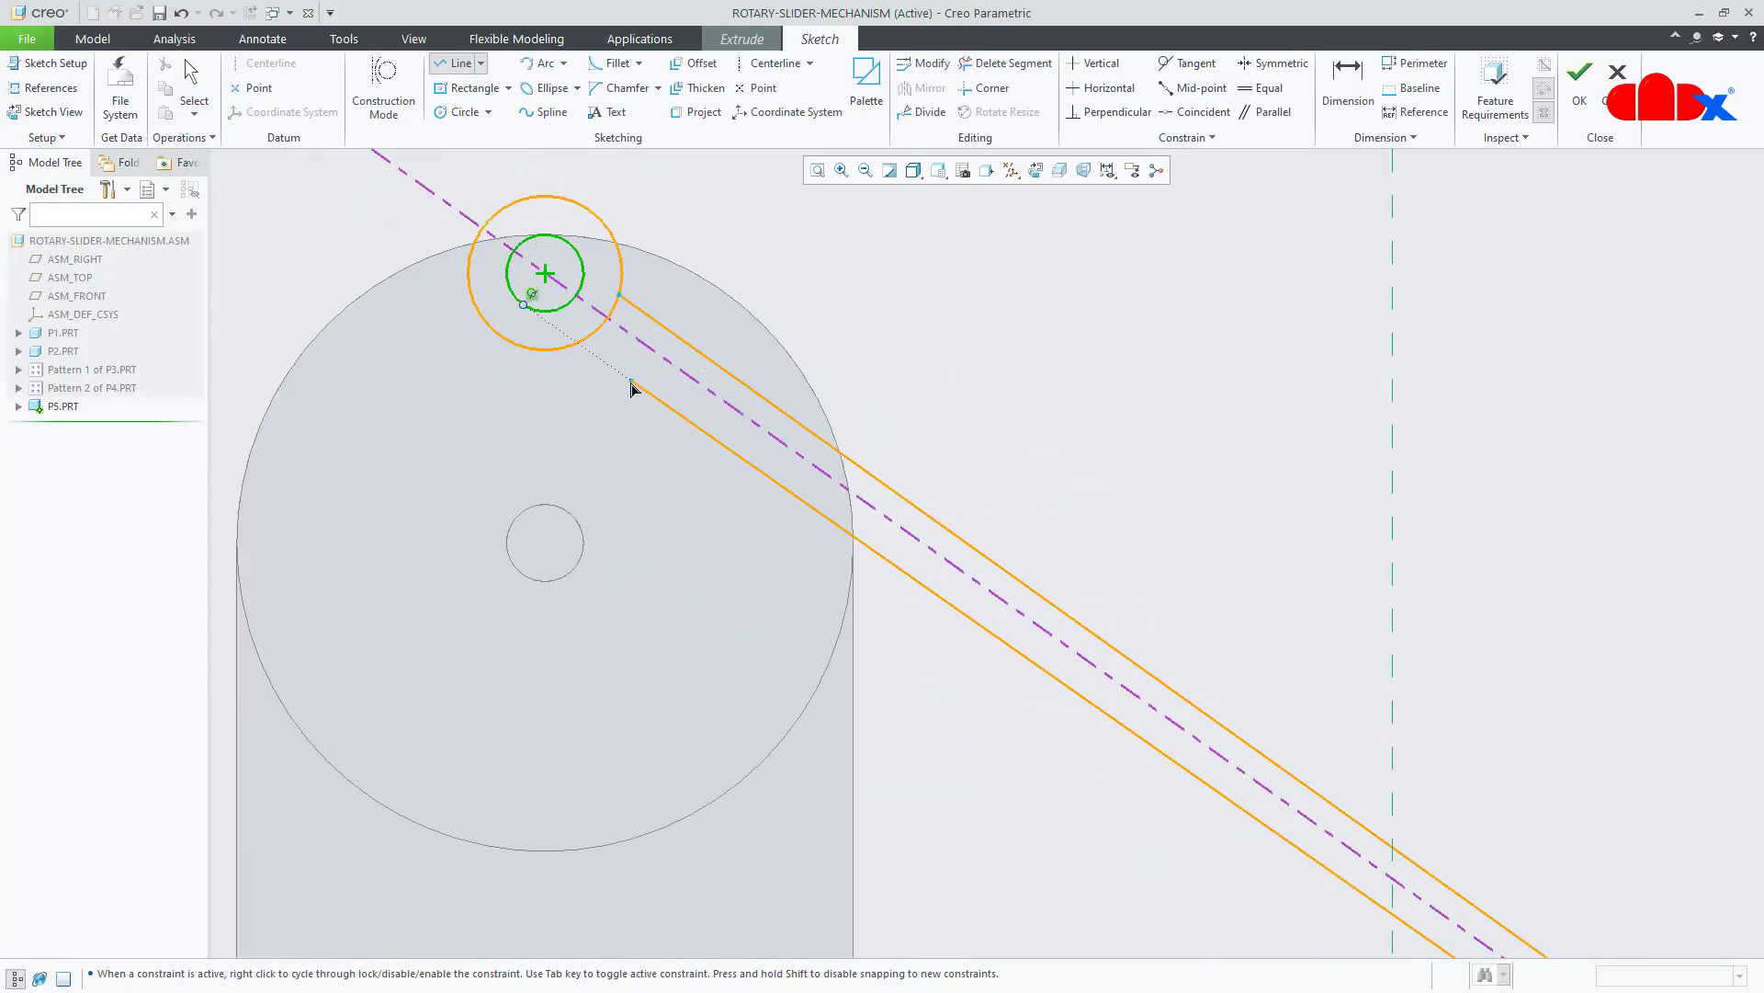
pyautogui.click(590, 317)
pyautogui.middleClick(1098, 314)
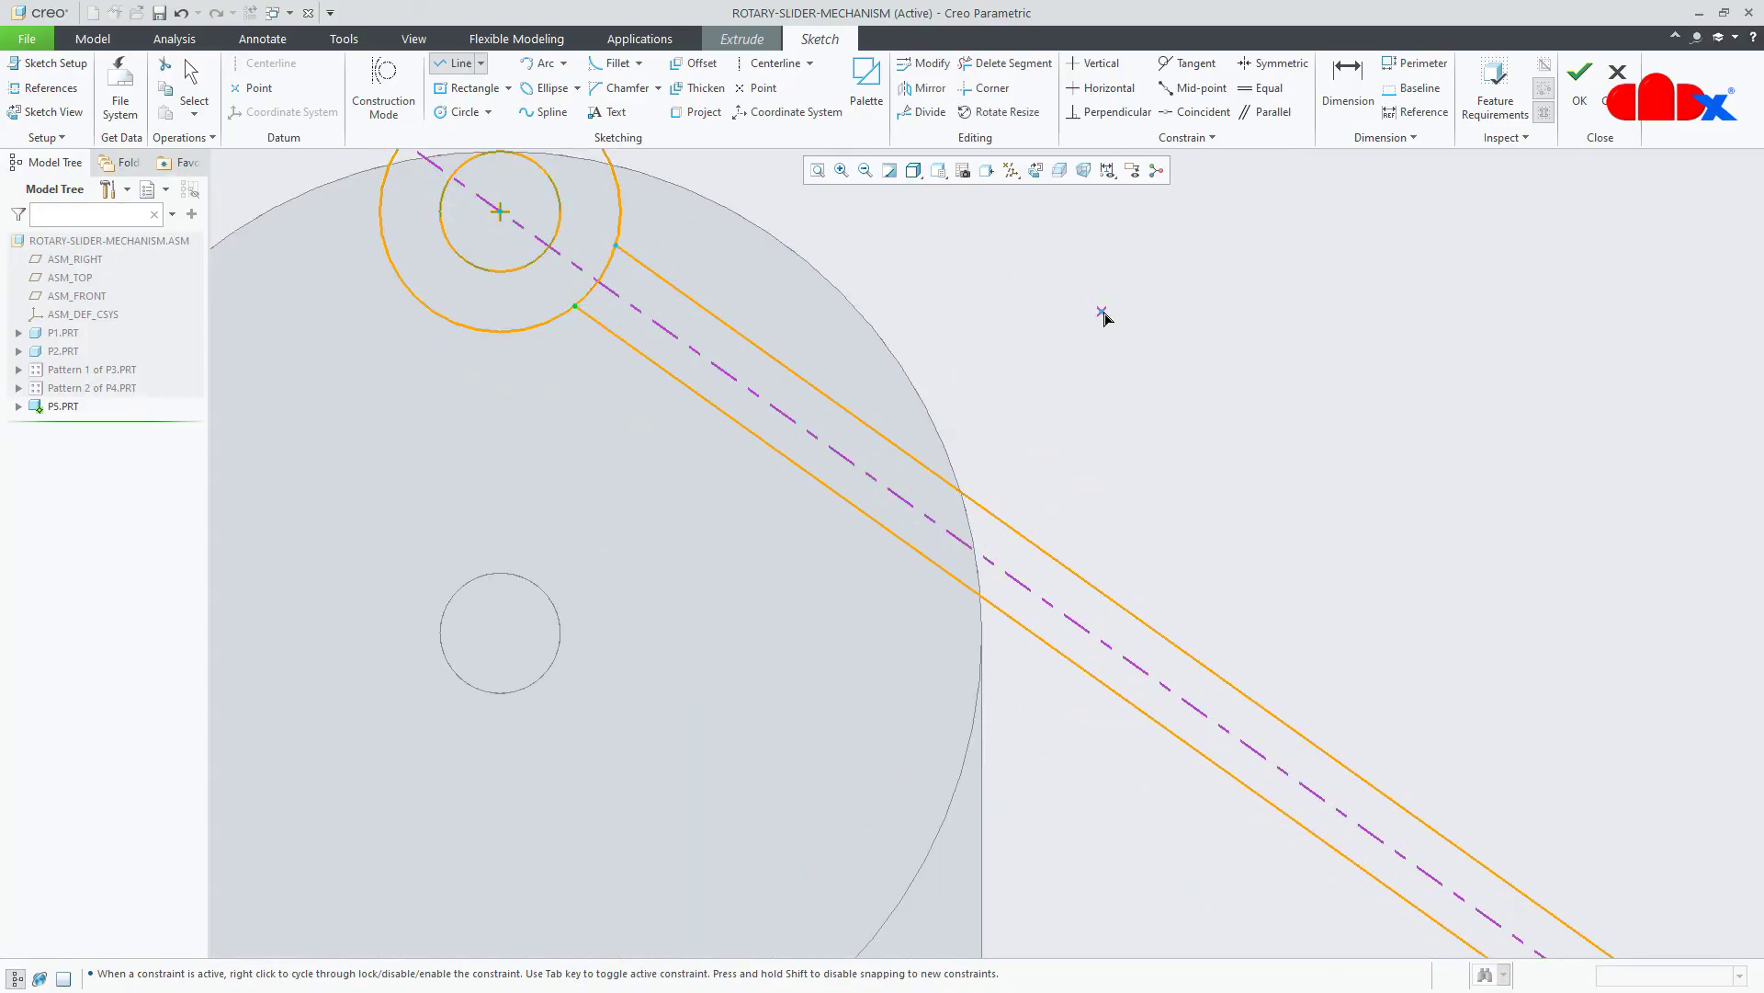
# Make the two lines' endpoints on the crank pin's outer circle symmetric about the inclined centerline.
pyautogui.click(1273, 62)
pyautogui.scroll(-4, 555, 244)
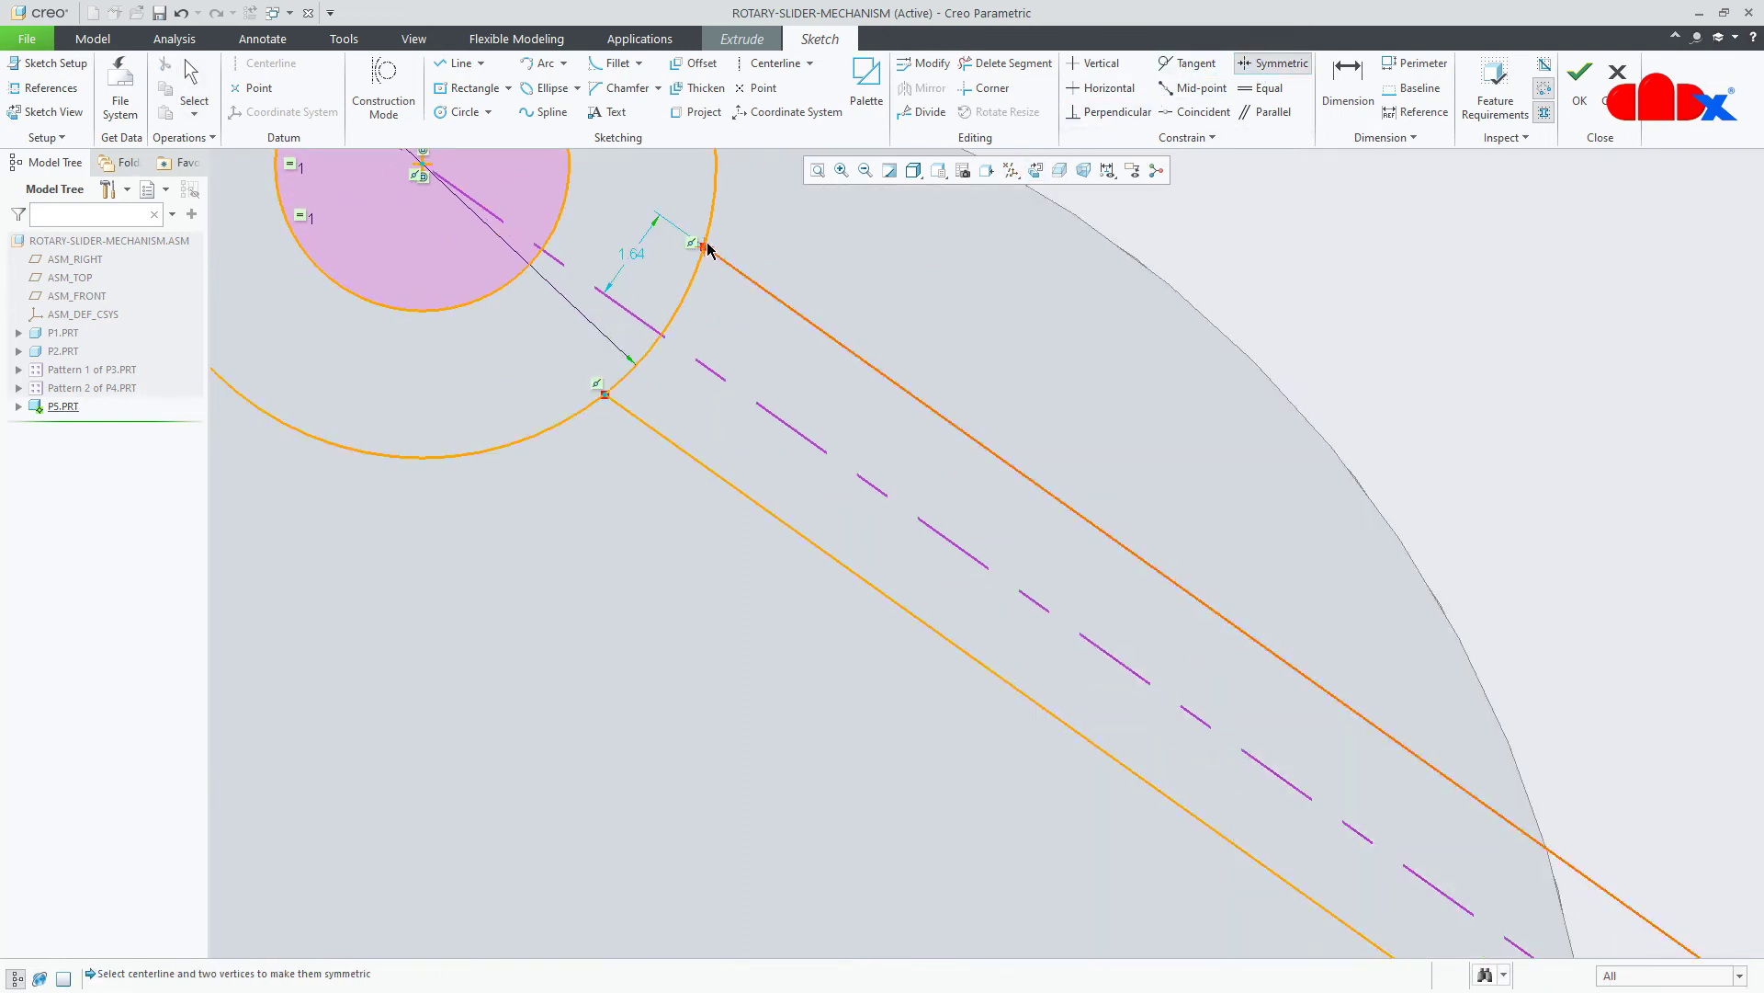
pyautogui.click(669, 316)
pyautogui.click(604, 397)
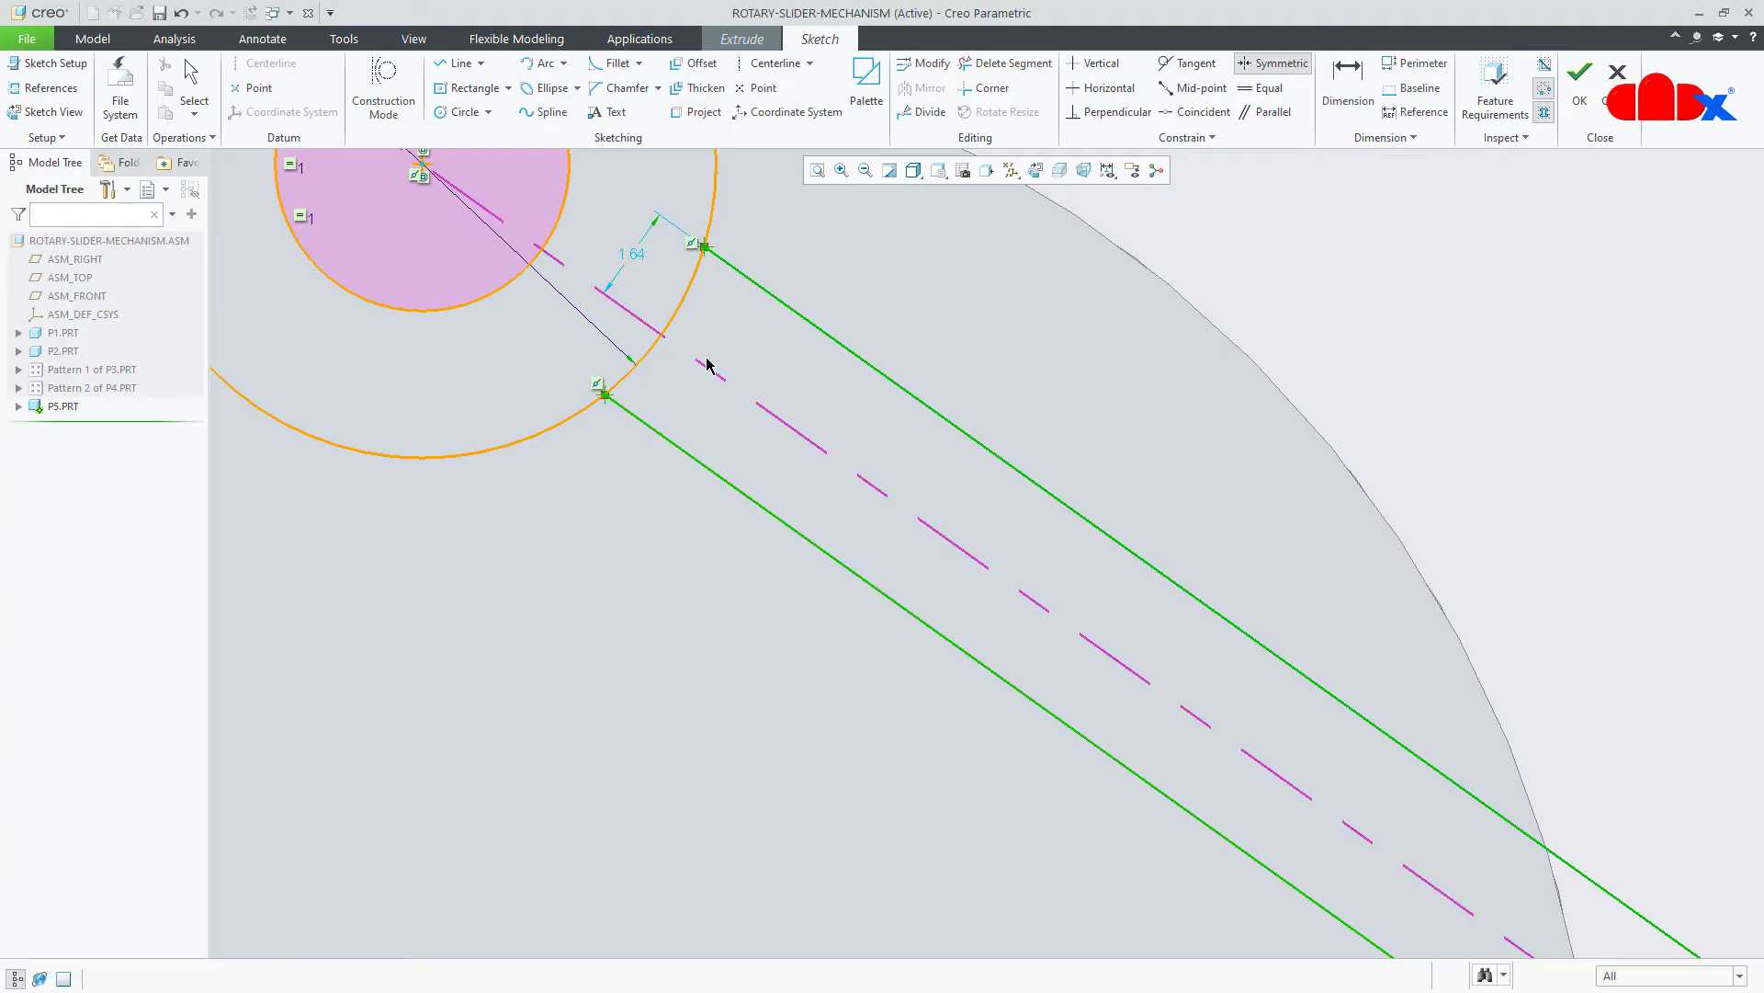
pyautogui.click(710, 372)
pyautogui.middleClick(775, 347)
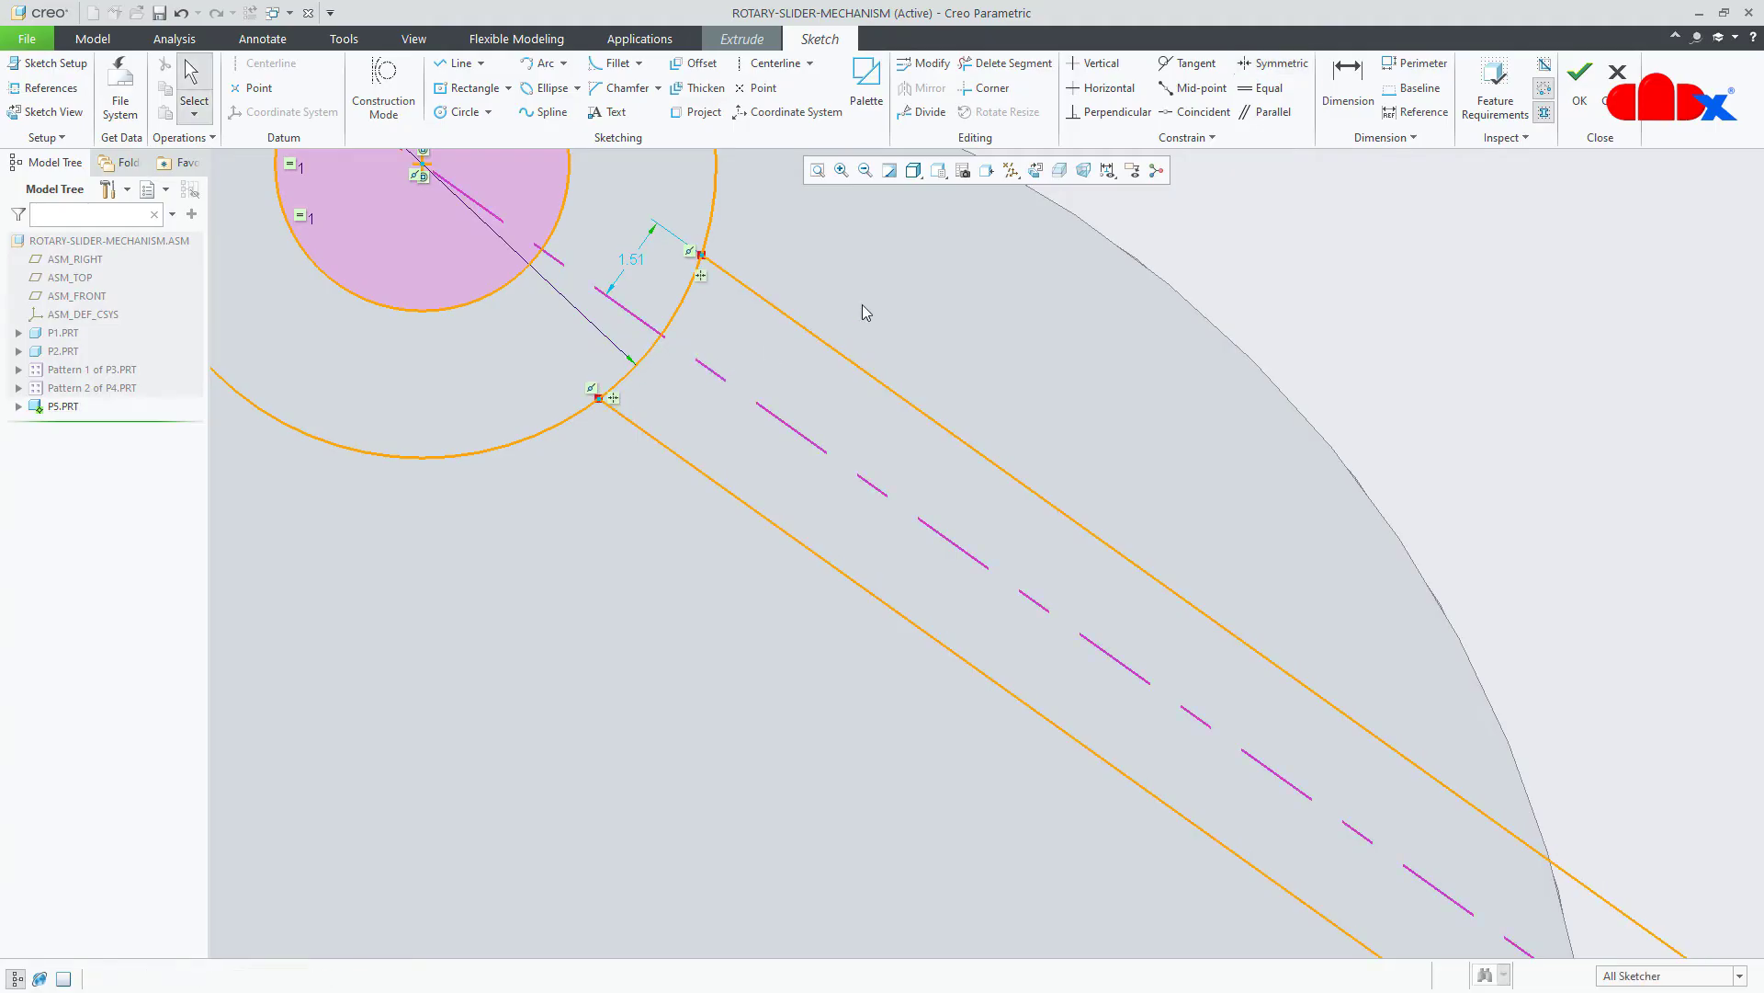
# Dimension the distance between the two parallel lines and set it to 5.
pyautogui.click(1357, 66)
pyautogui.click(844, 358)
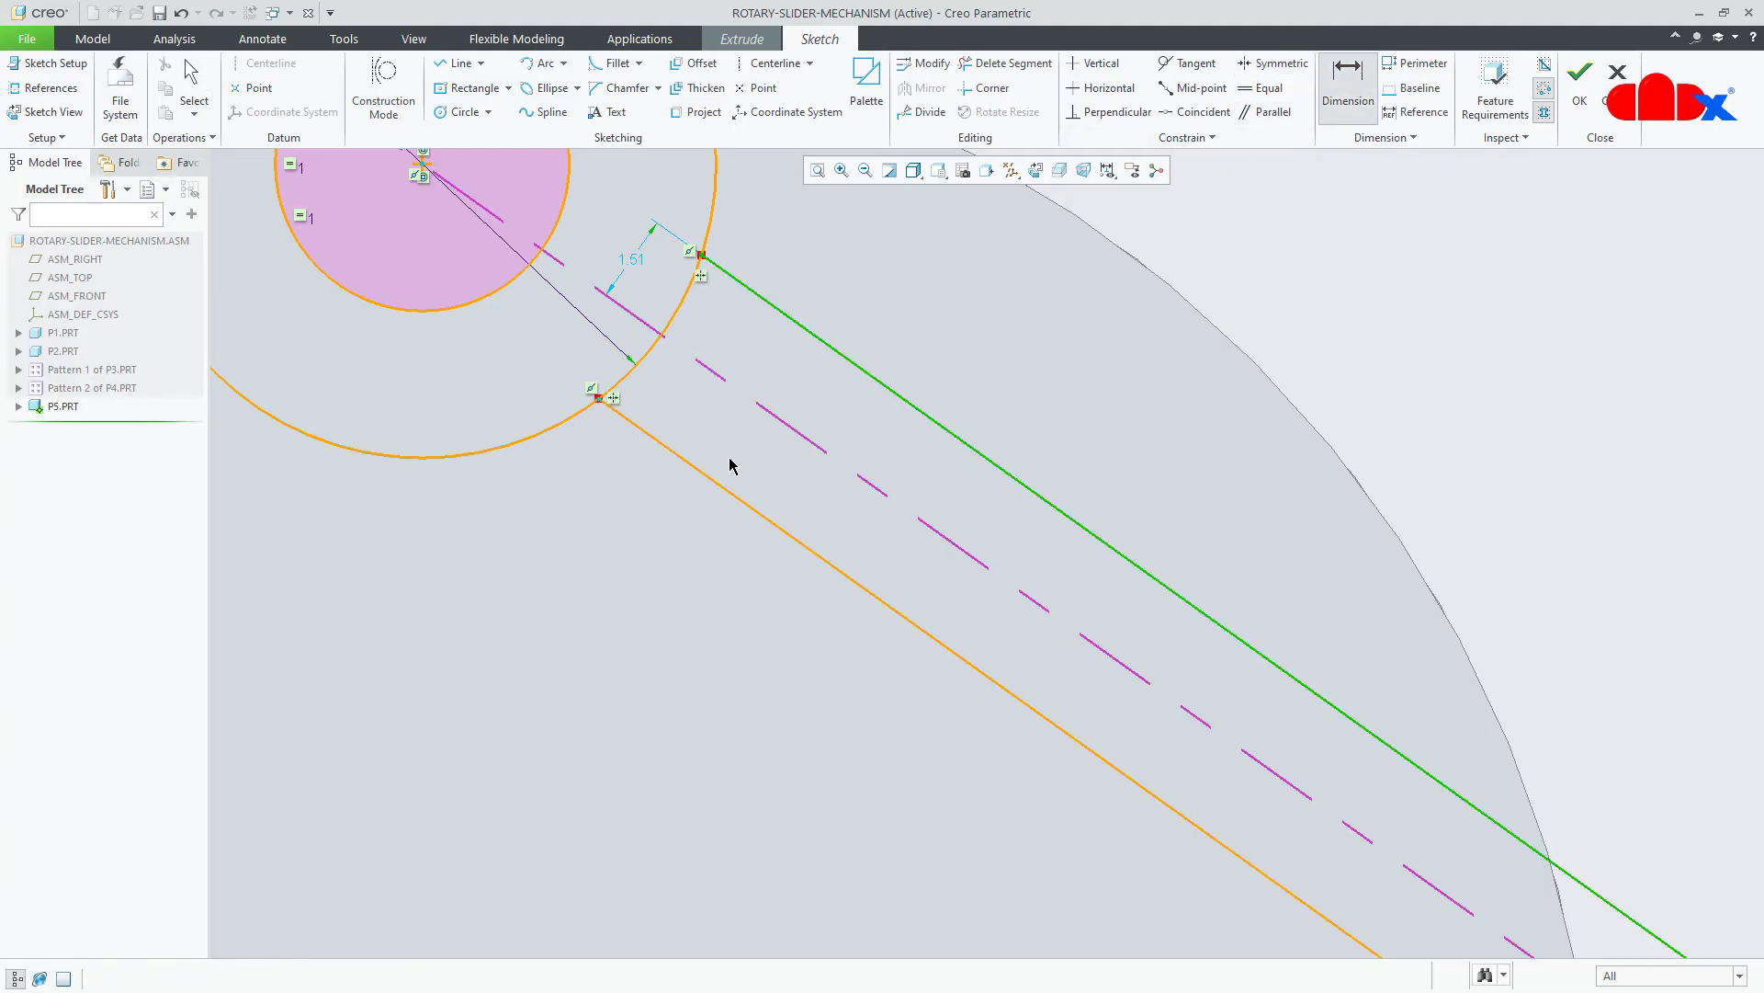
pyautogui.click(718, 485)
pyautogui.middleClick(794, 436)
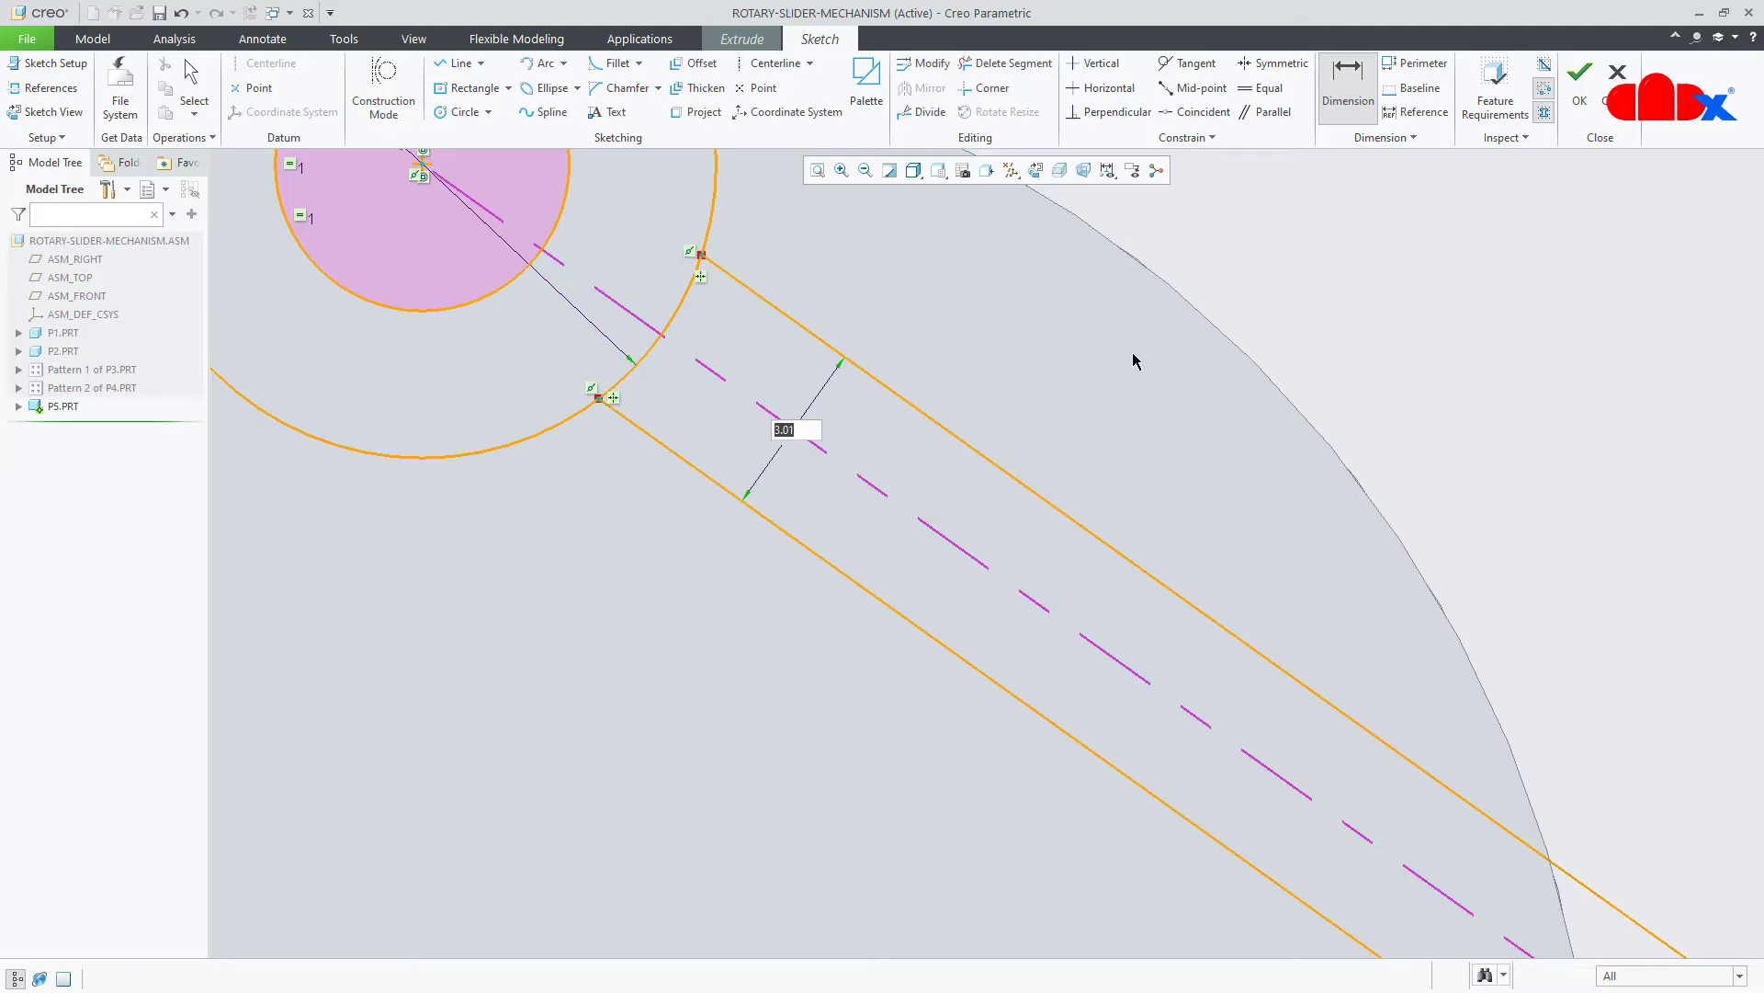
pyautogui.write('5')
pyautogui.press('Return')
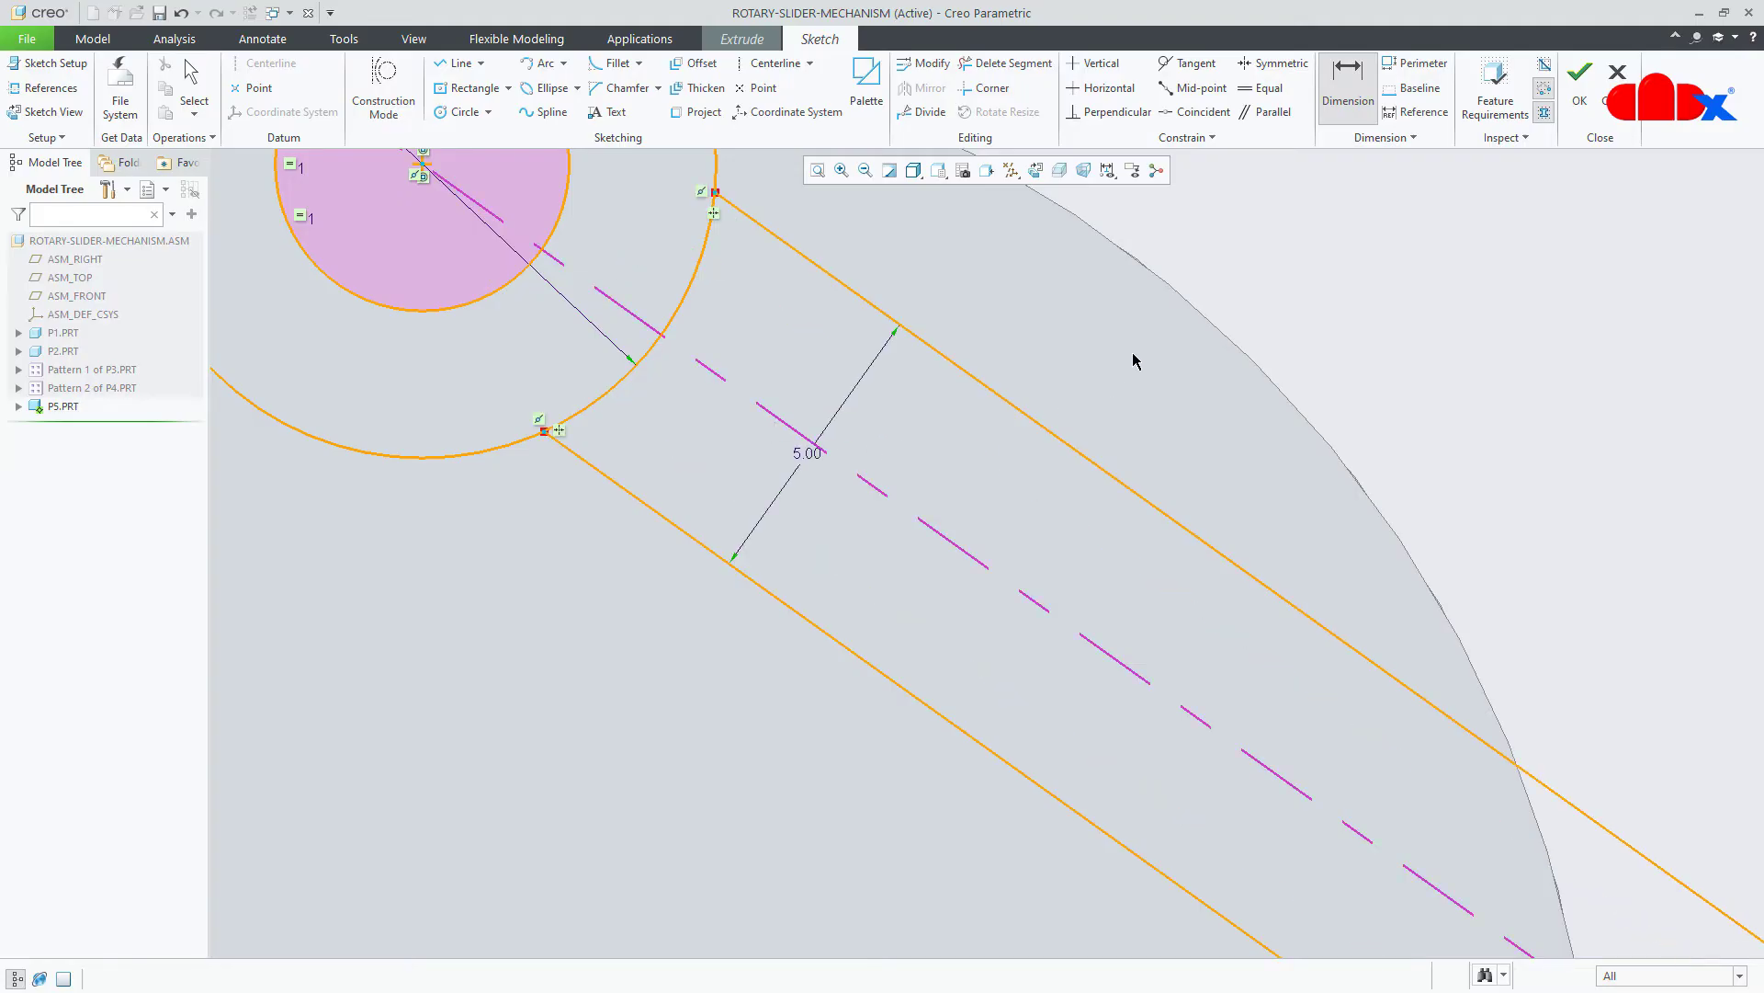
# Trim away the outer circle arcs between the two parallel lines at both the crank pin and the roller shaft.
pyautogui.click(1004, 62)
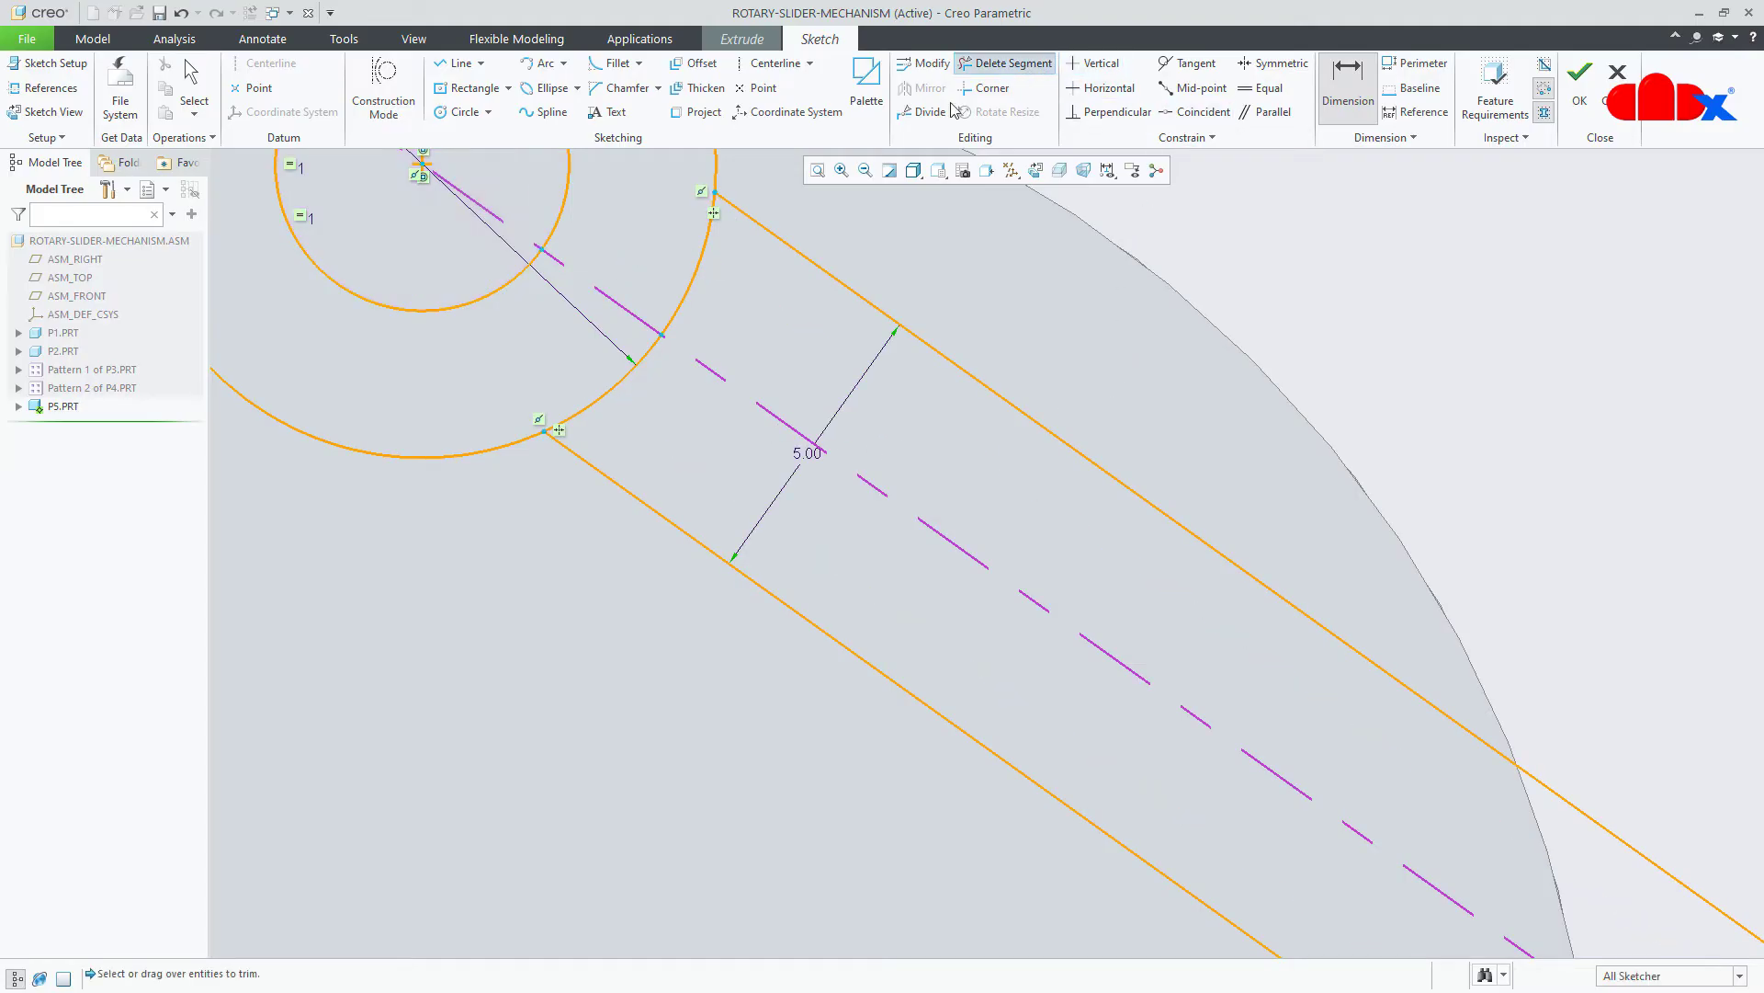
pyautogui.click(685, 272)
pyautogui.click(632, 364)
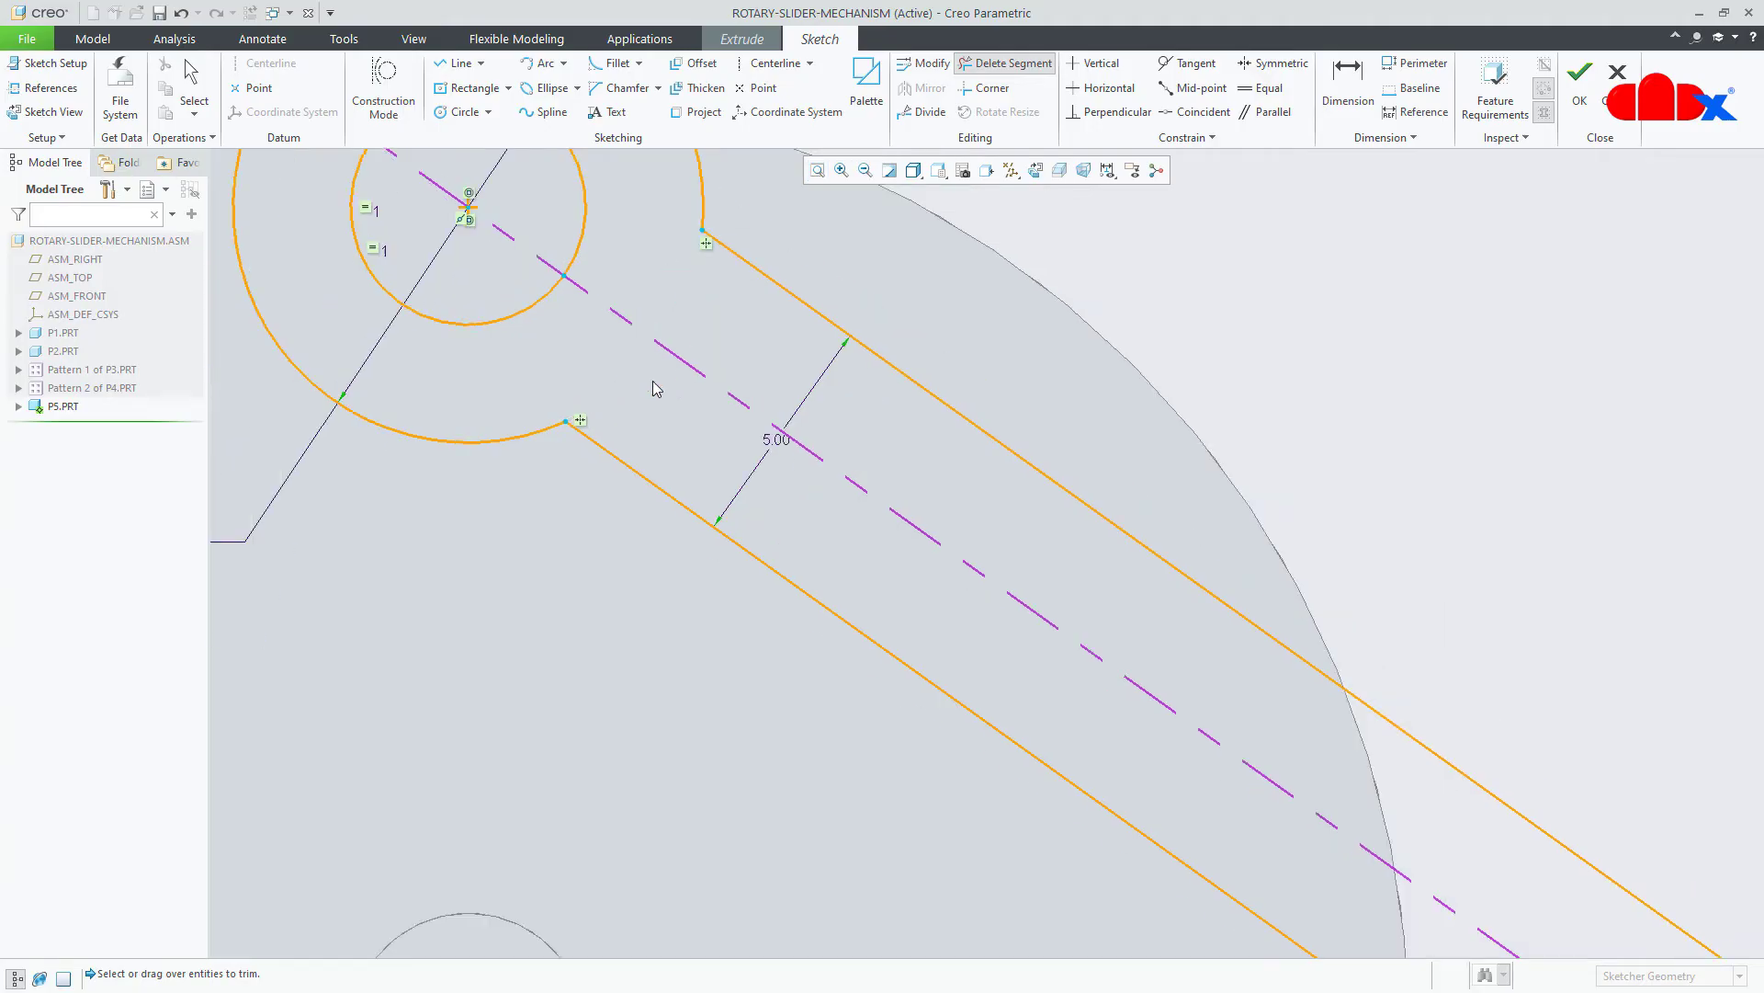
pyautogui.scroll(11, 652, 380)
pyautogui.scroll(-3, 1191, 776)
pyautogui.scroll(-5, 1114, 731)
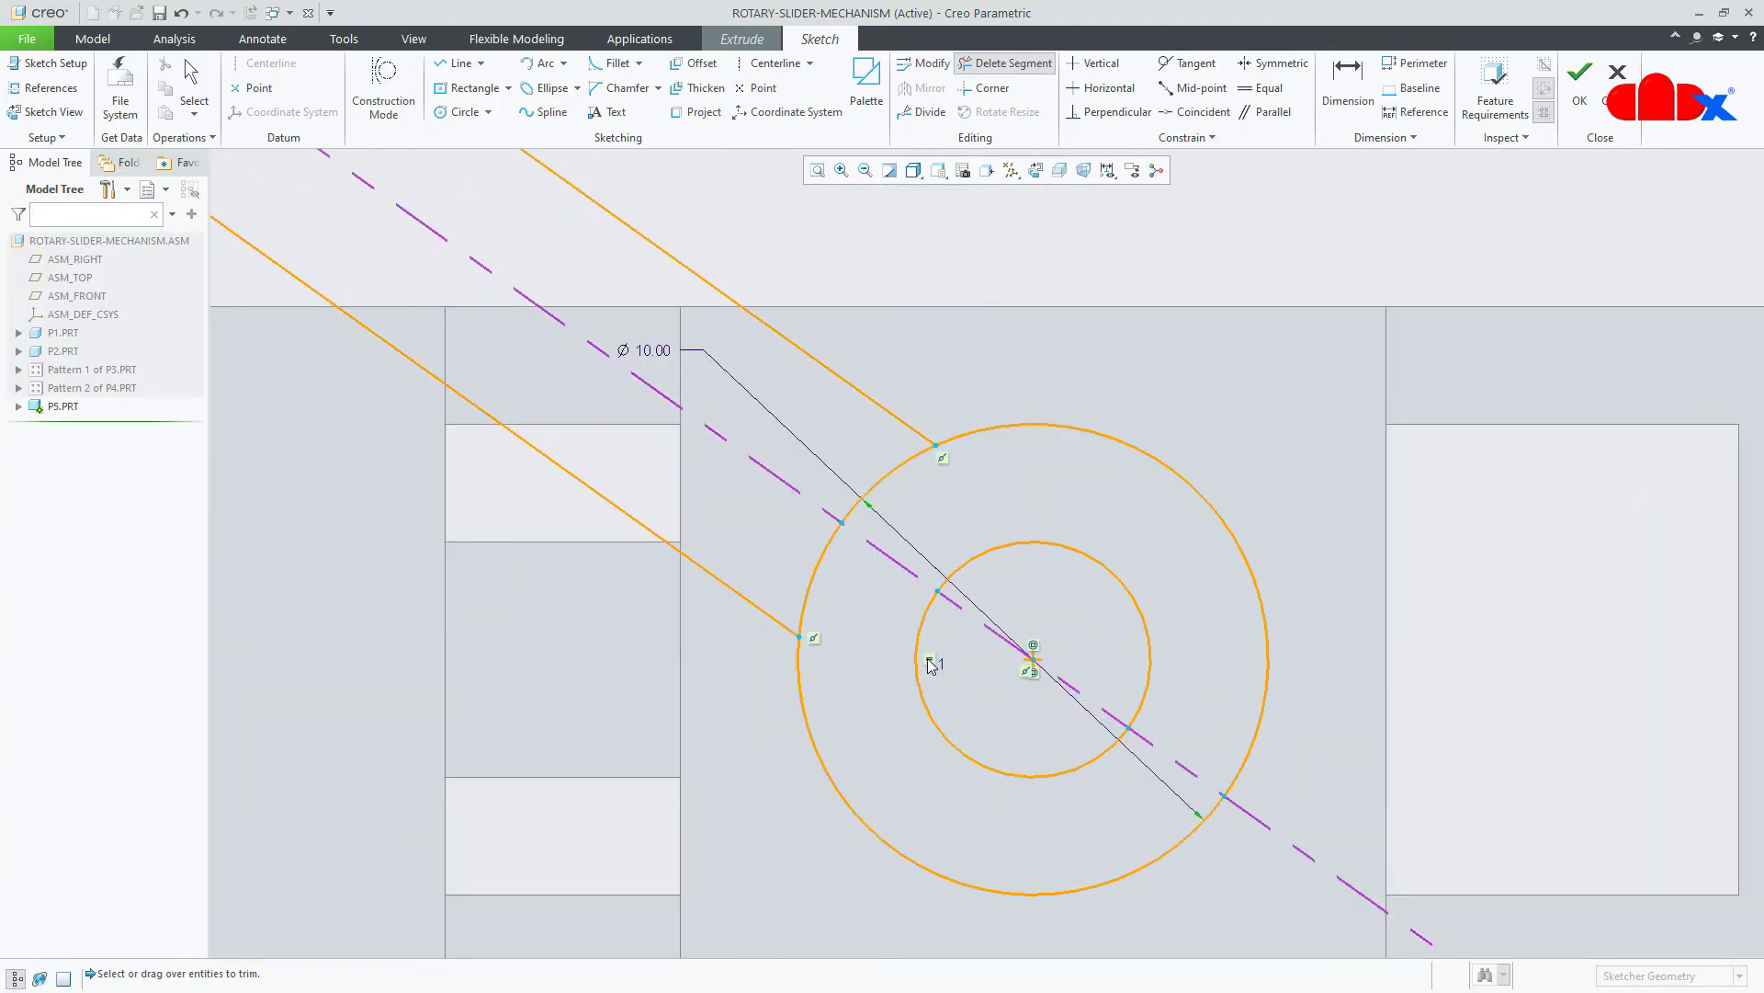
pyautogui.click(809, 574)
pyautogui.click(870, 514)
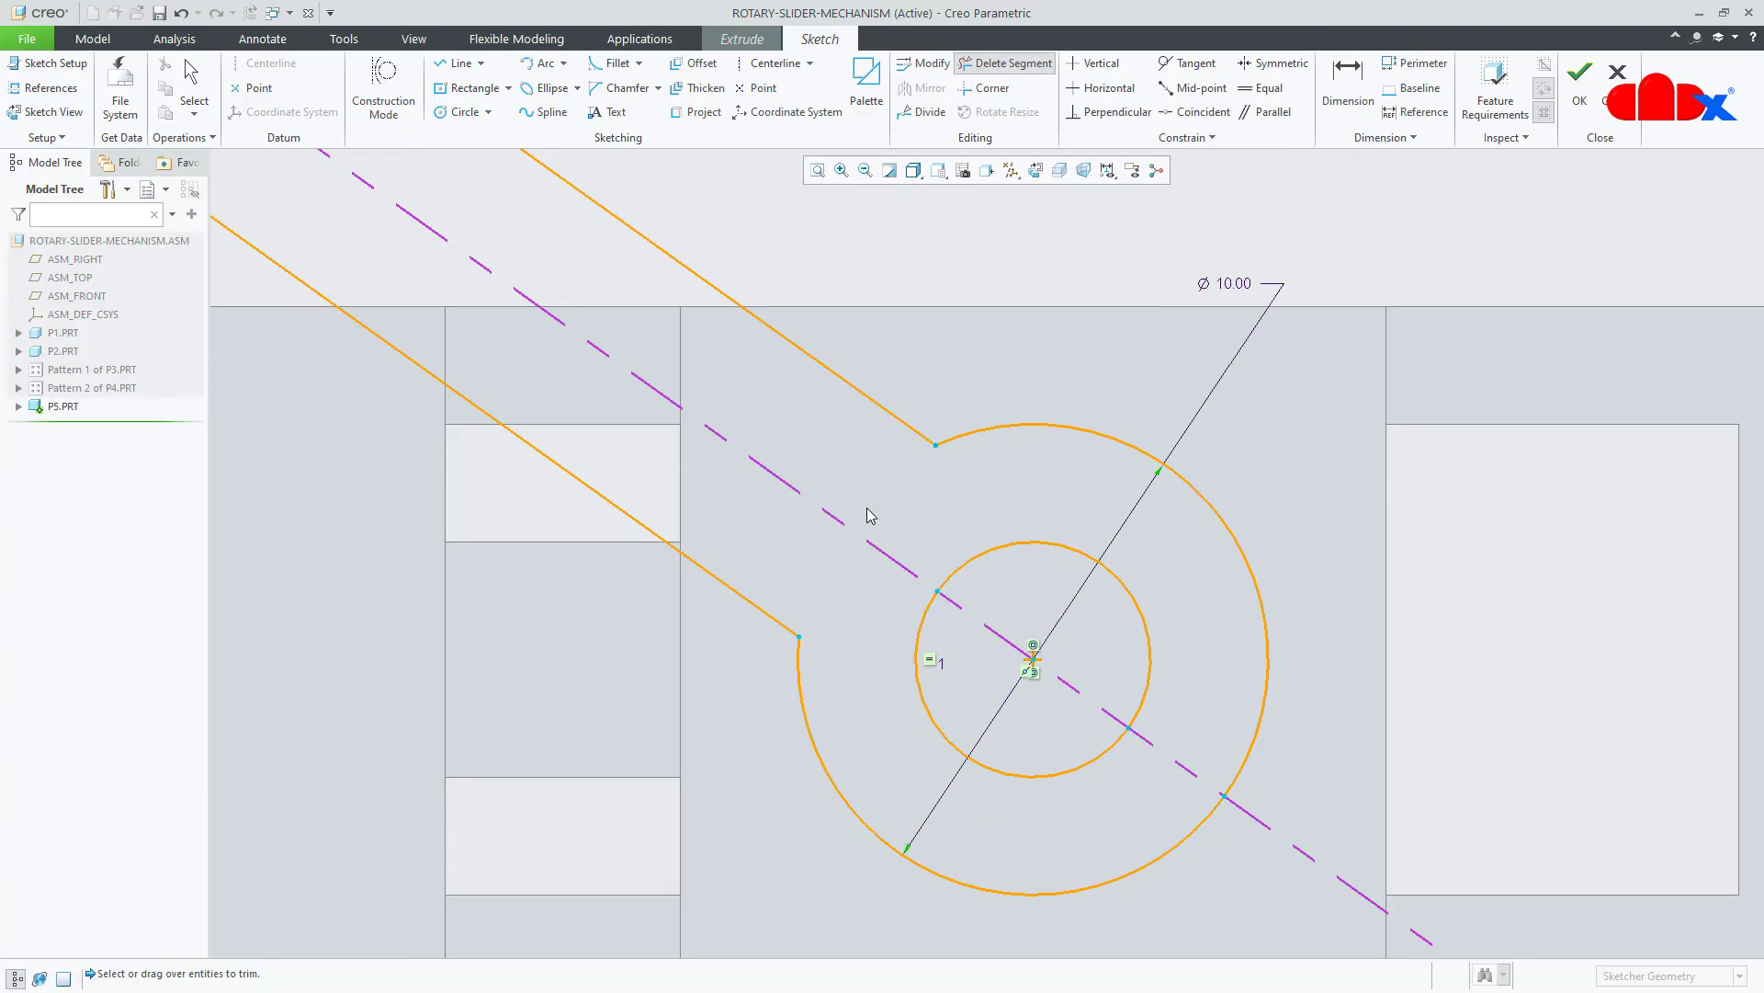
pyautogui.middleClick(870, 514)
# Finish the connecting rod sketch and extrude it as a solid to a depth of 10.
pyautogui.scroll(5, 1162, 673)
pyautogui.moveTo(1160, 669)
pyautogui.mouseDown(button='middle')
pyautogui.moveTo(1169, 696)
pyautogui.moveTo(1123, 702)
pyautogui.mouseUp(button='middle')
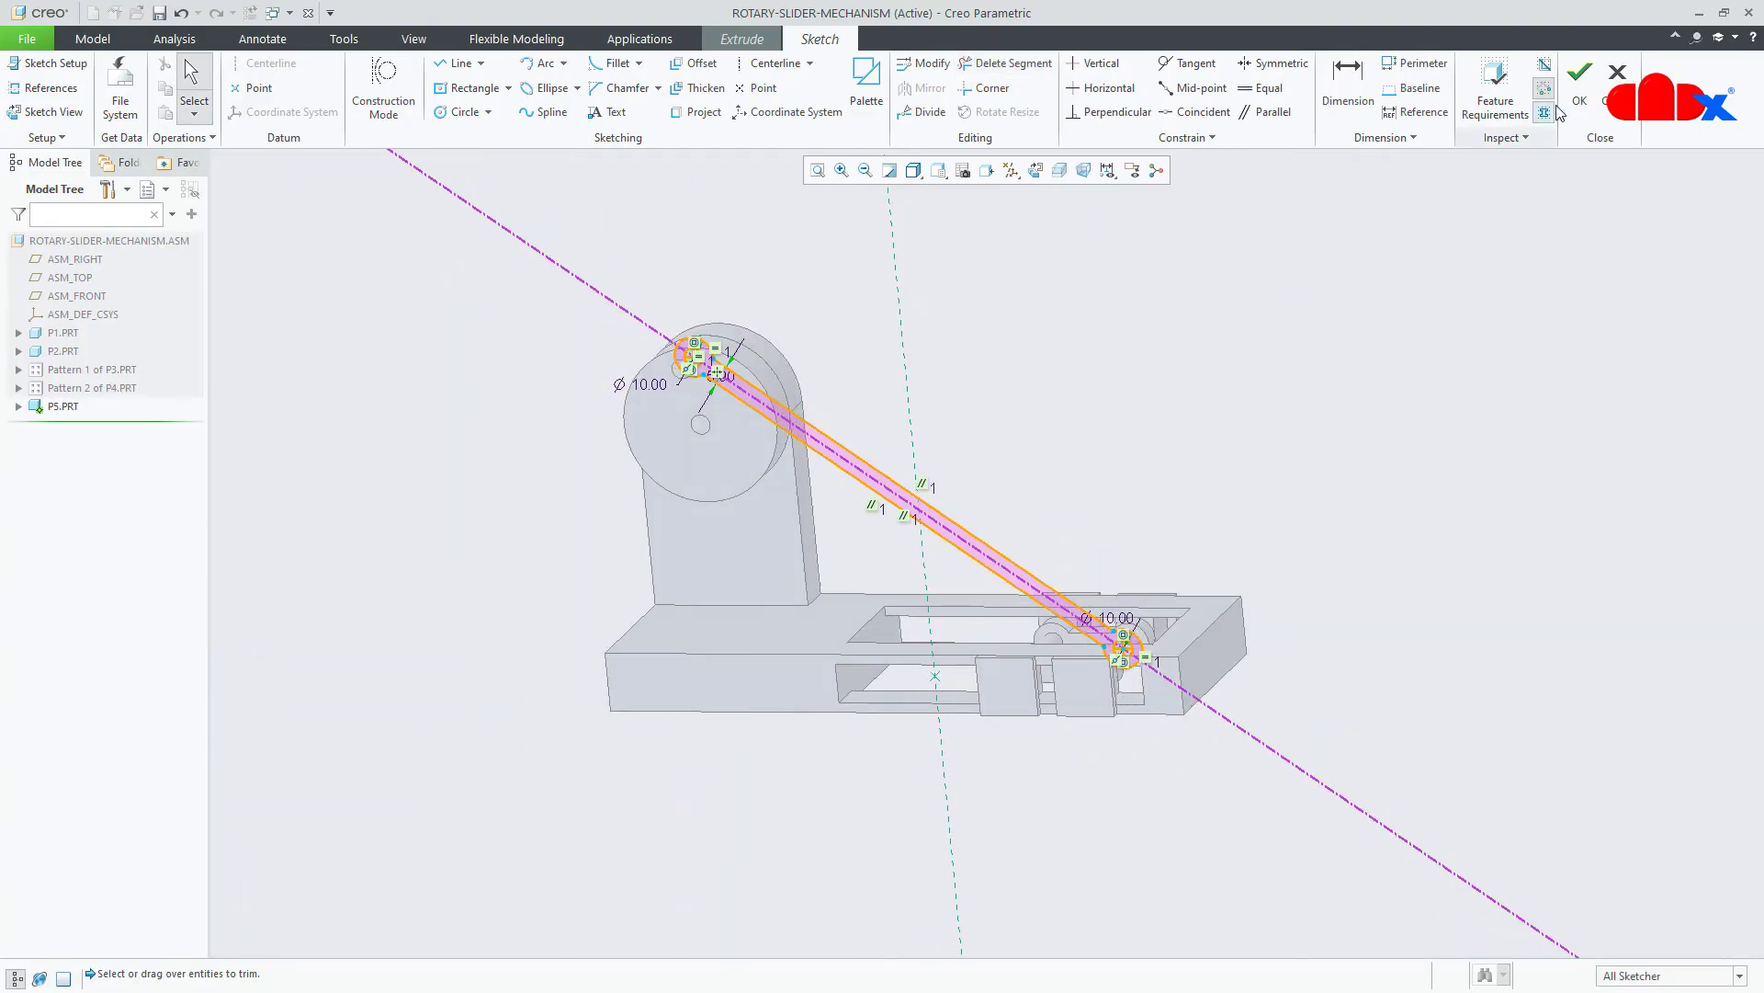
pyautogui.click(1580, 81)
pyautogui.moveTo(1195, 376); pyautogui.dragTo(1182, 360, button='middle')
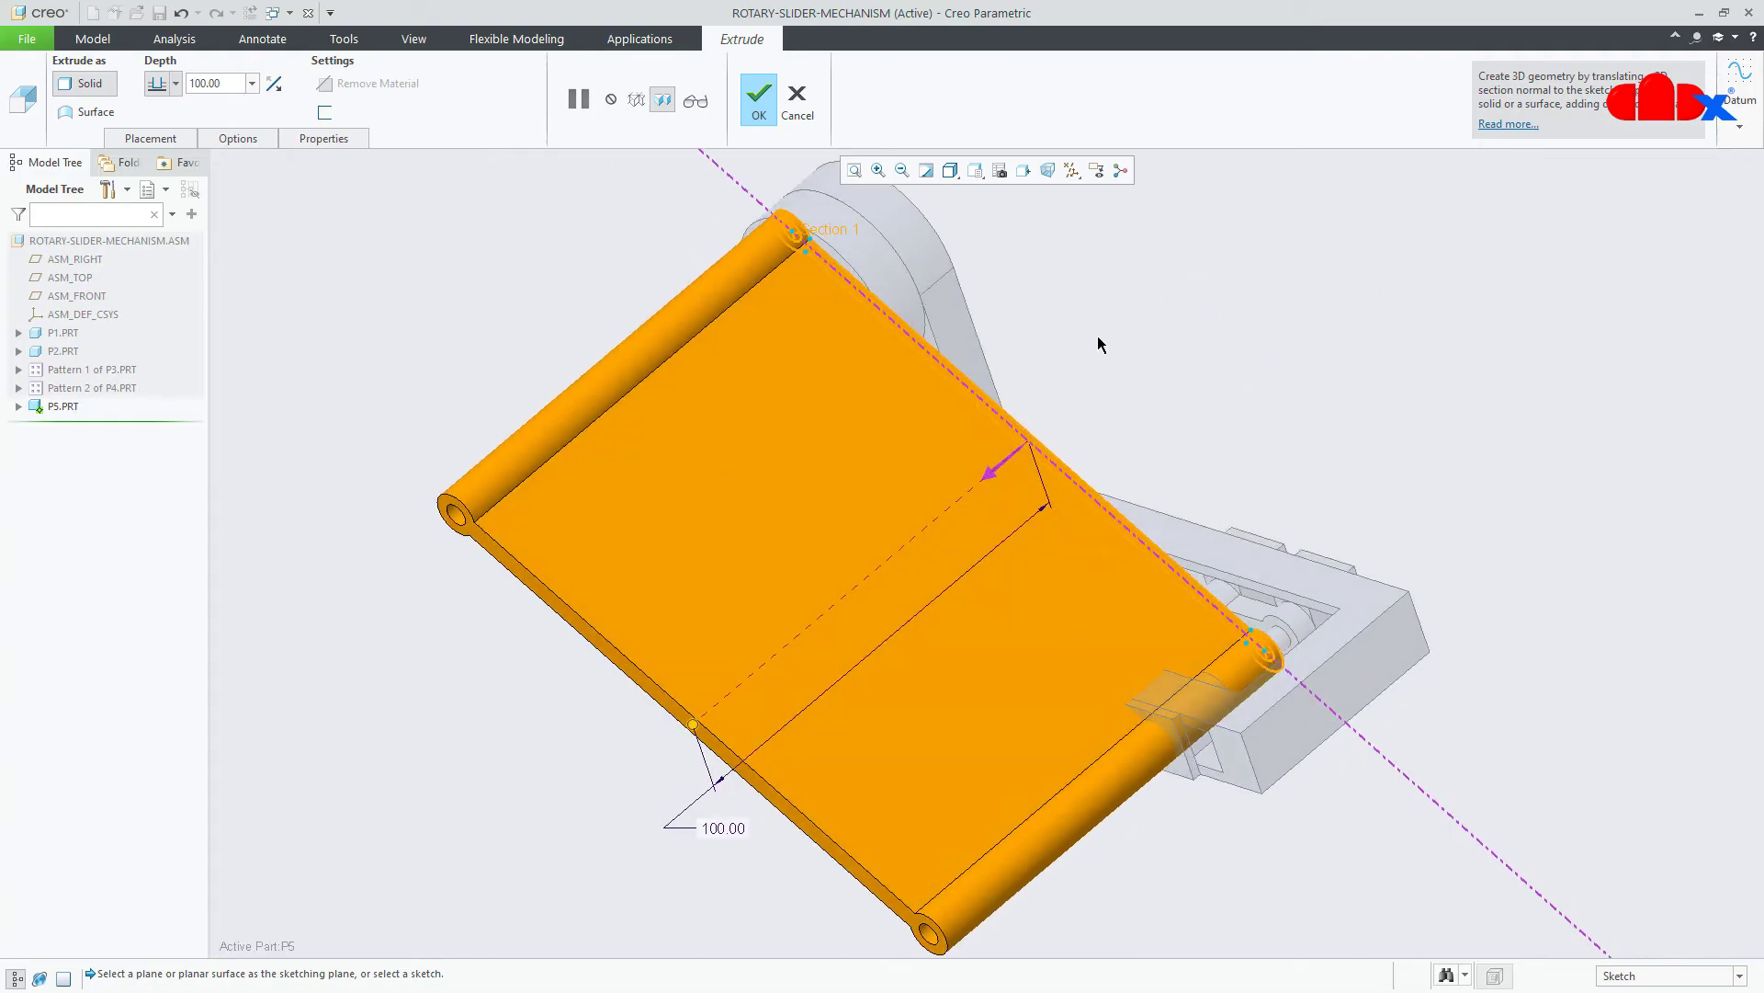
pyautogui.doubleClick(233, 88)
pyautogui.write('10')
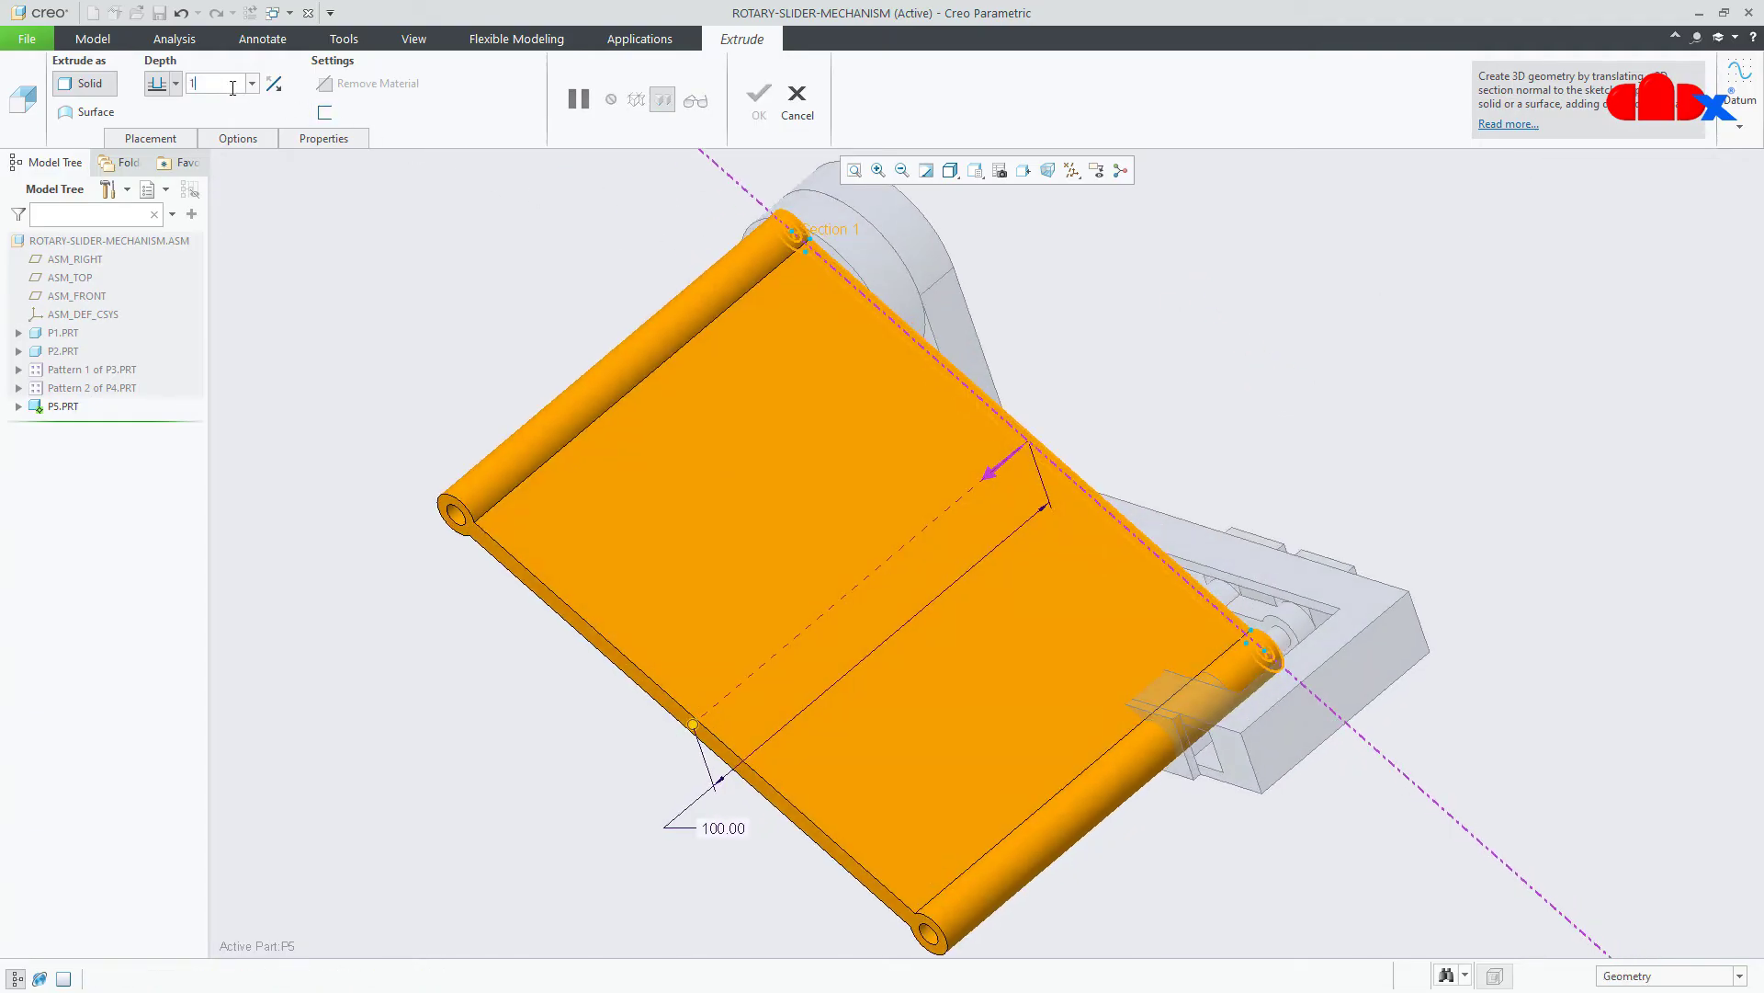
pyautogui.press('Return')
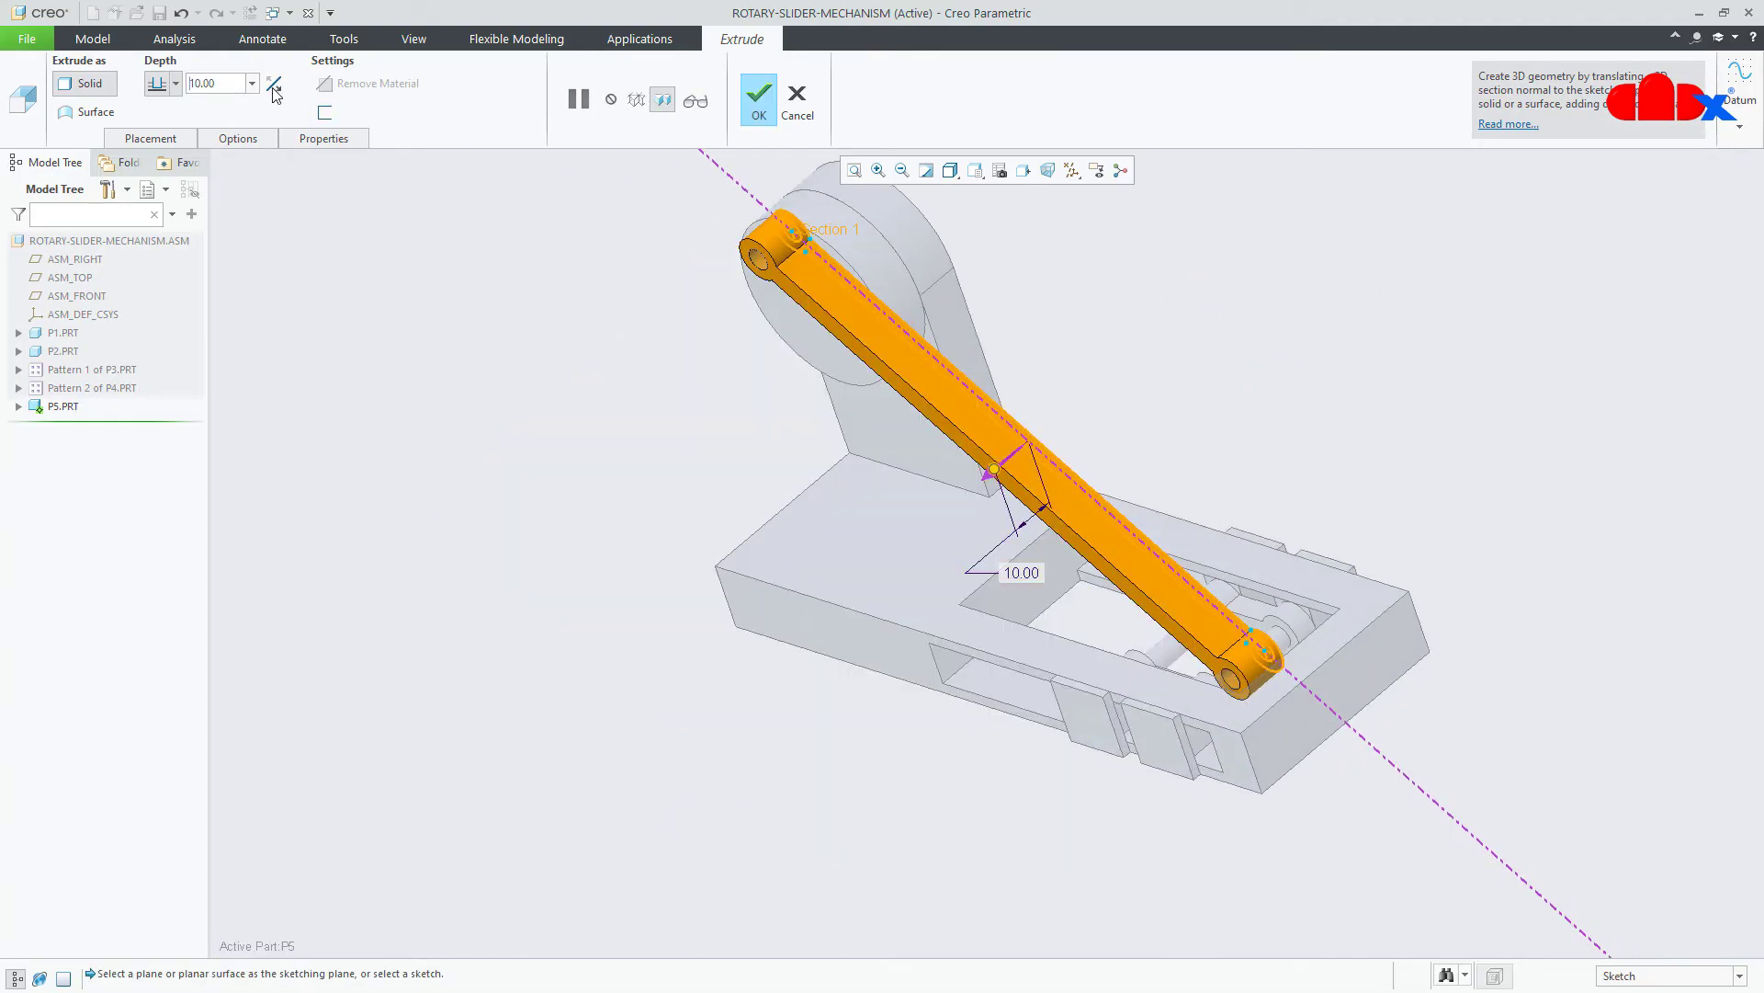
pyautogui.click(759, 110)
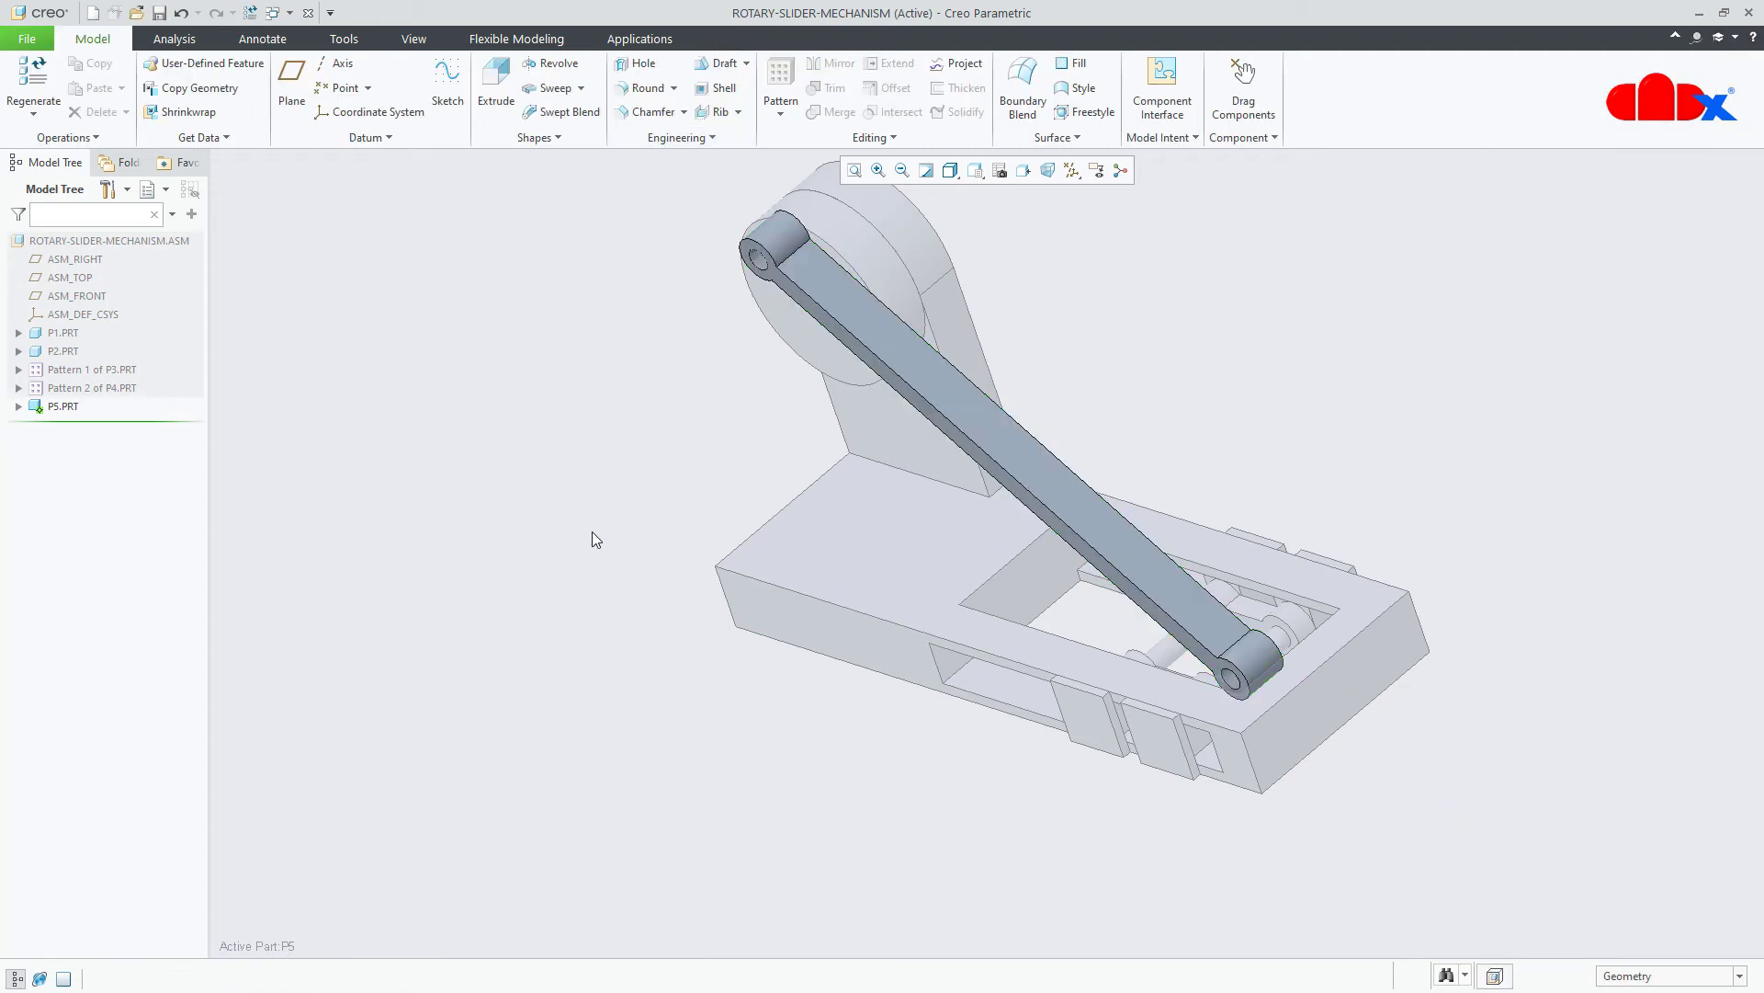
# Activate the top-level assembly and save it.
pyautogui.hotkey('ctrl', 'a')
pyautogui.click(843, 668)
pyautogui.moveTo(1002, 590)
pyautogui.mouseDown(button='middle')
pyautogui.moveTo(1091, 580)
pyautogui.moveTo(1033, 597)
pyautogui.mouseUp(button='middle')
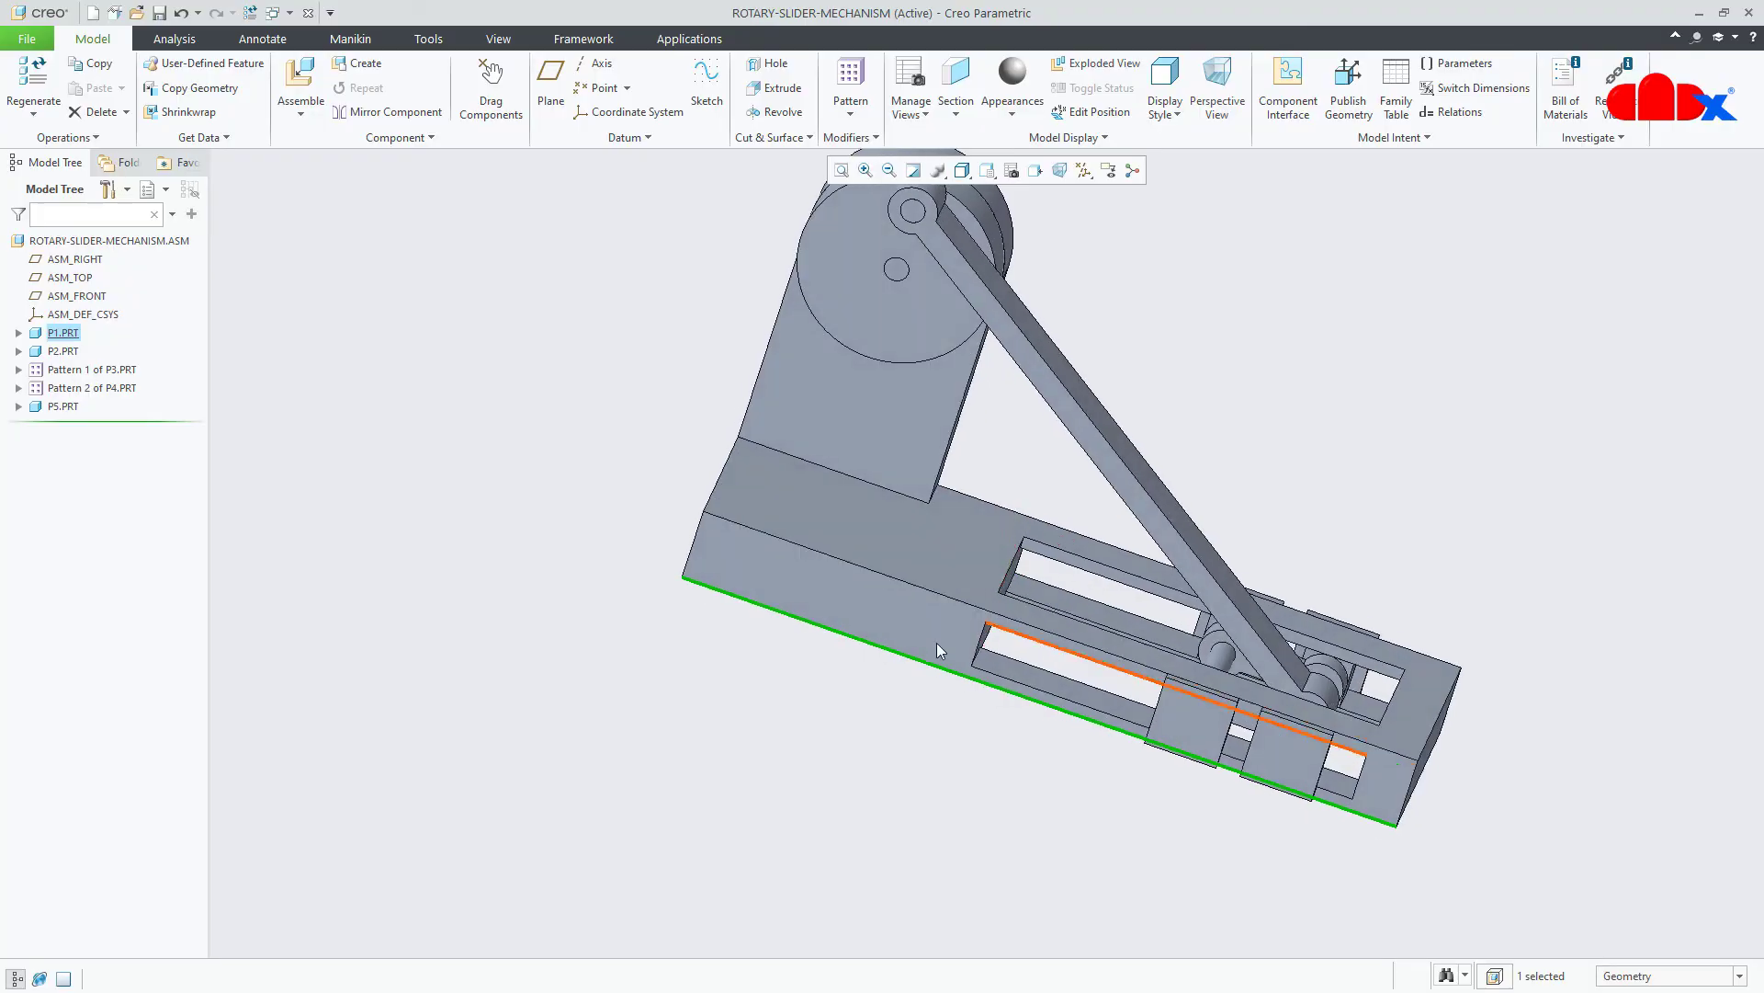
pyautogui.scroll(2, 950, 640)
pyautogui.scroll(-2, 1122, 392)
pyautogui.moveTo(1149, 466); pyautogui.dragTo(1103, 483, button='middle')
pyautogui.click(1231, 499)
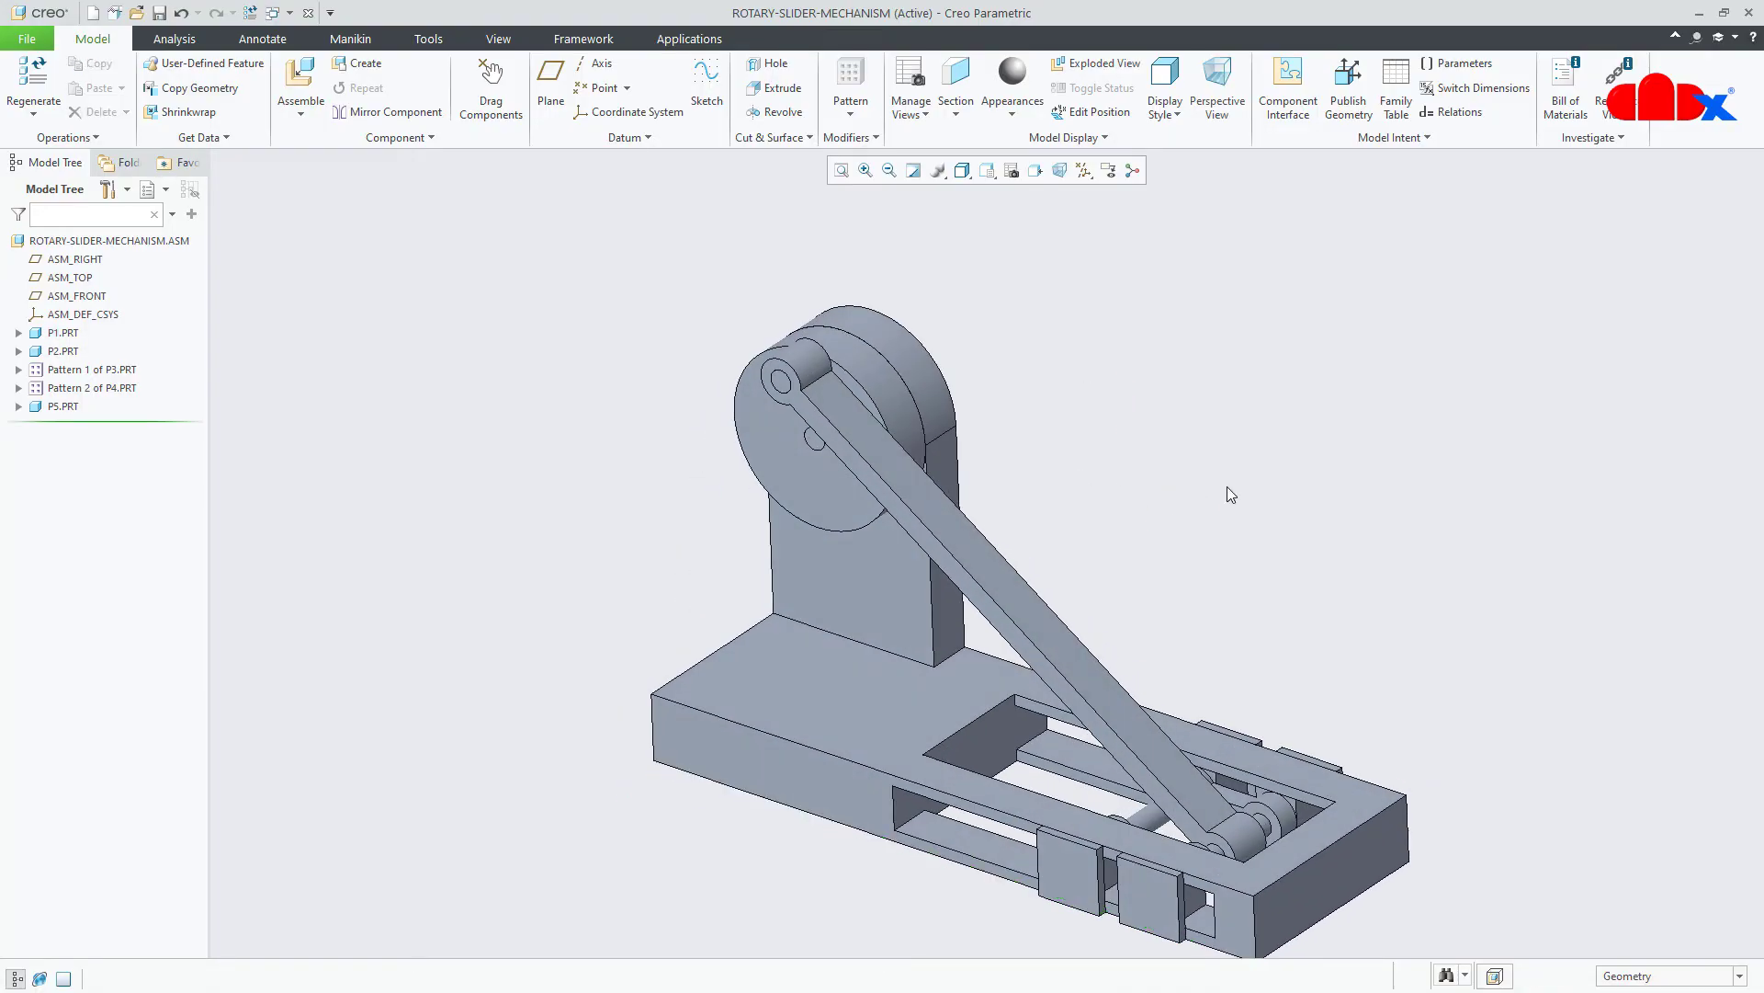
pyautogui.hotkey('ctrl', 's')
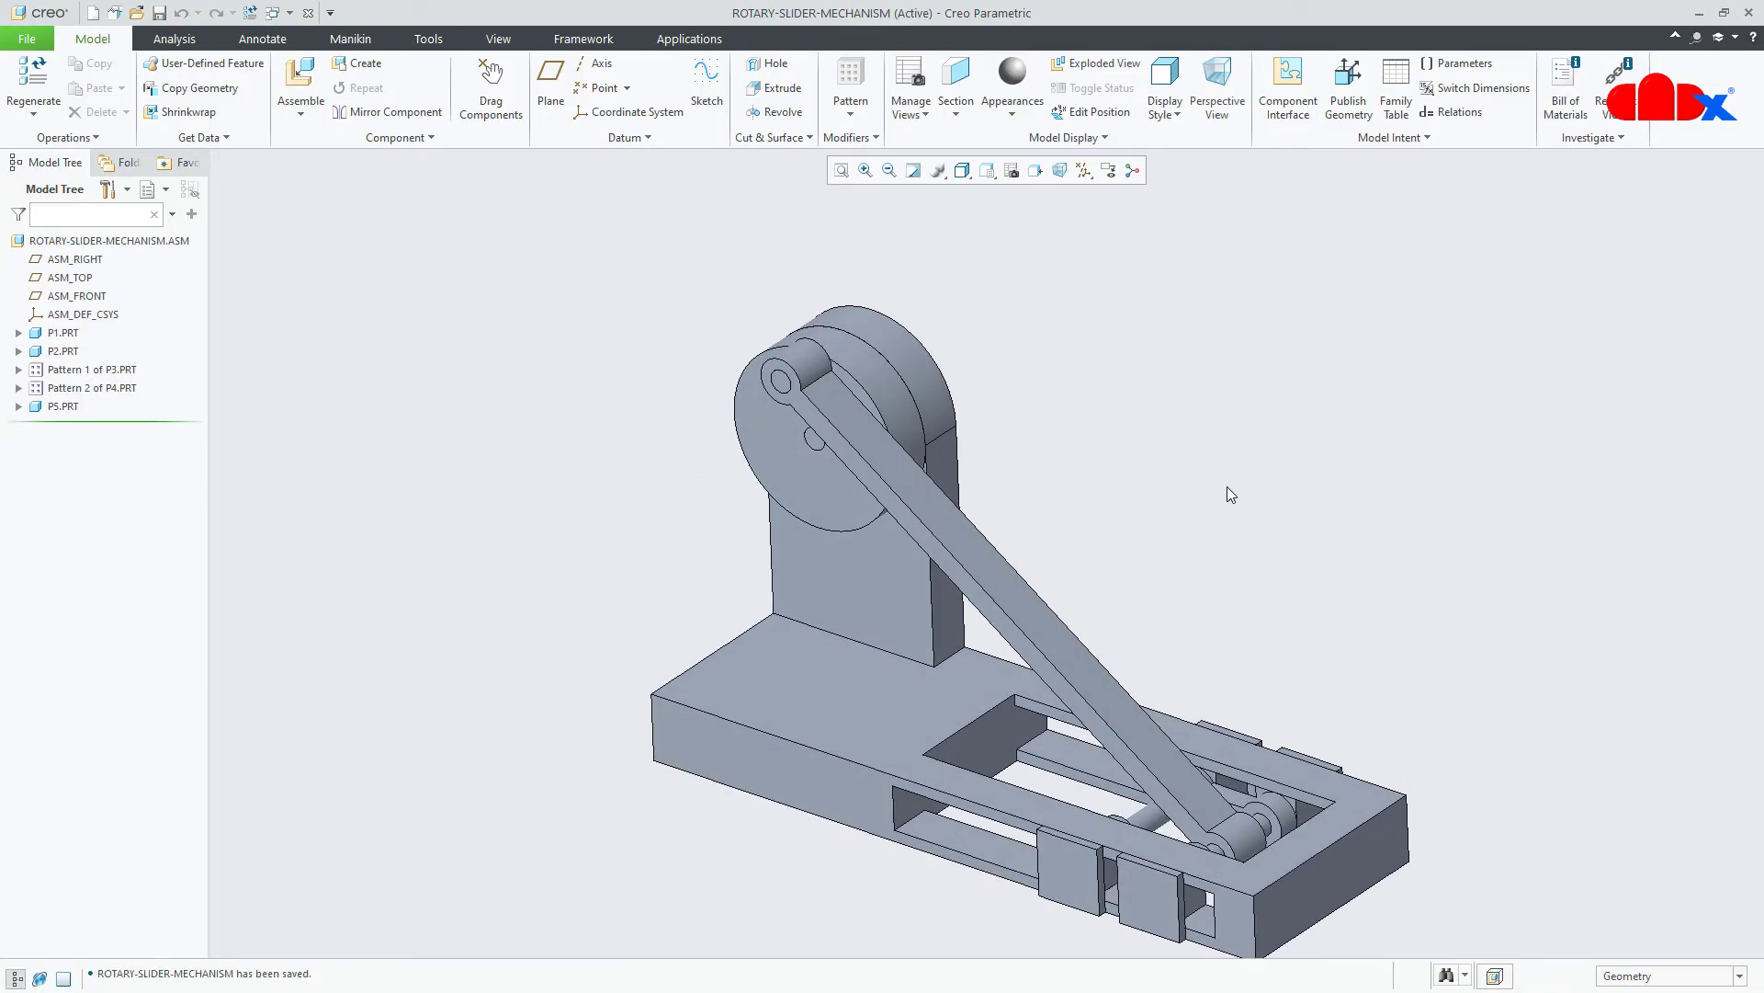
# Activate part P2 and open the section sketch of its crank pin extrusion, Extrude 2, for editing in the 2D sketch orientation.
pyautogui.scroll(-1, 1154, 485)
pyautogui.moveTo(1039, 696); pyautogui.dragTo(1047, 678, button='middle')
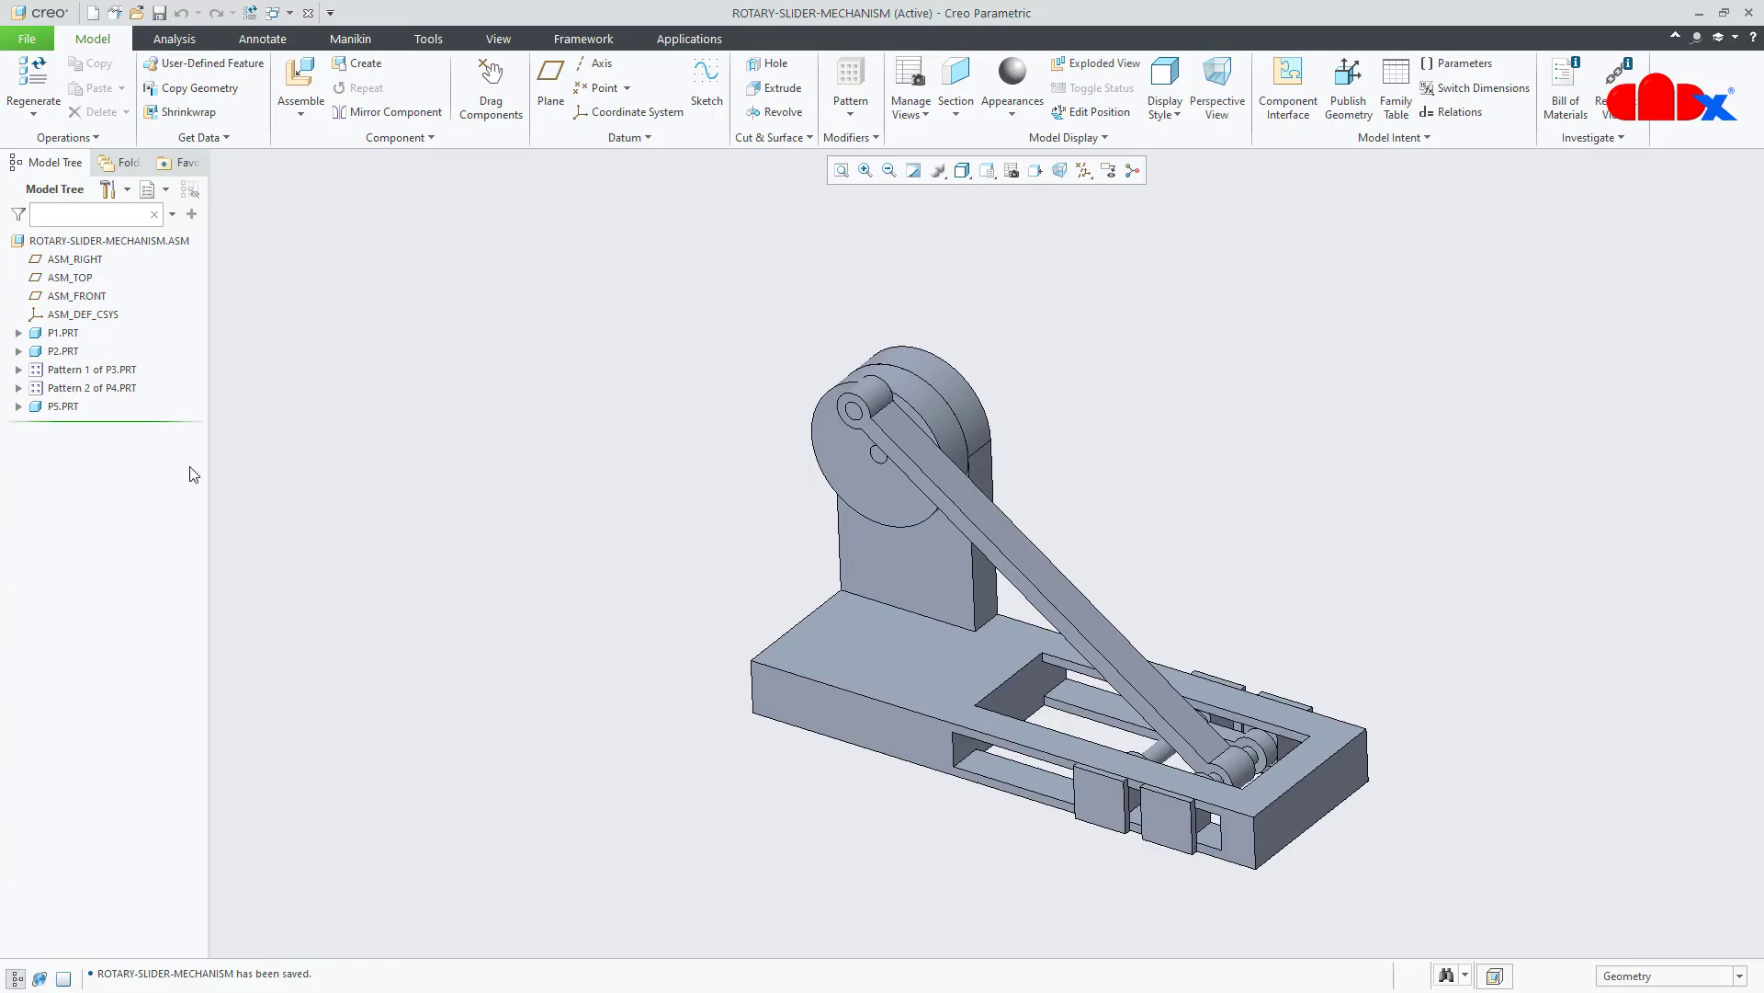
pyautogui.click(64, 351)
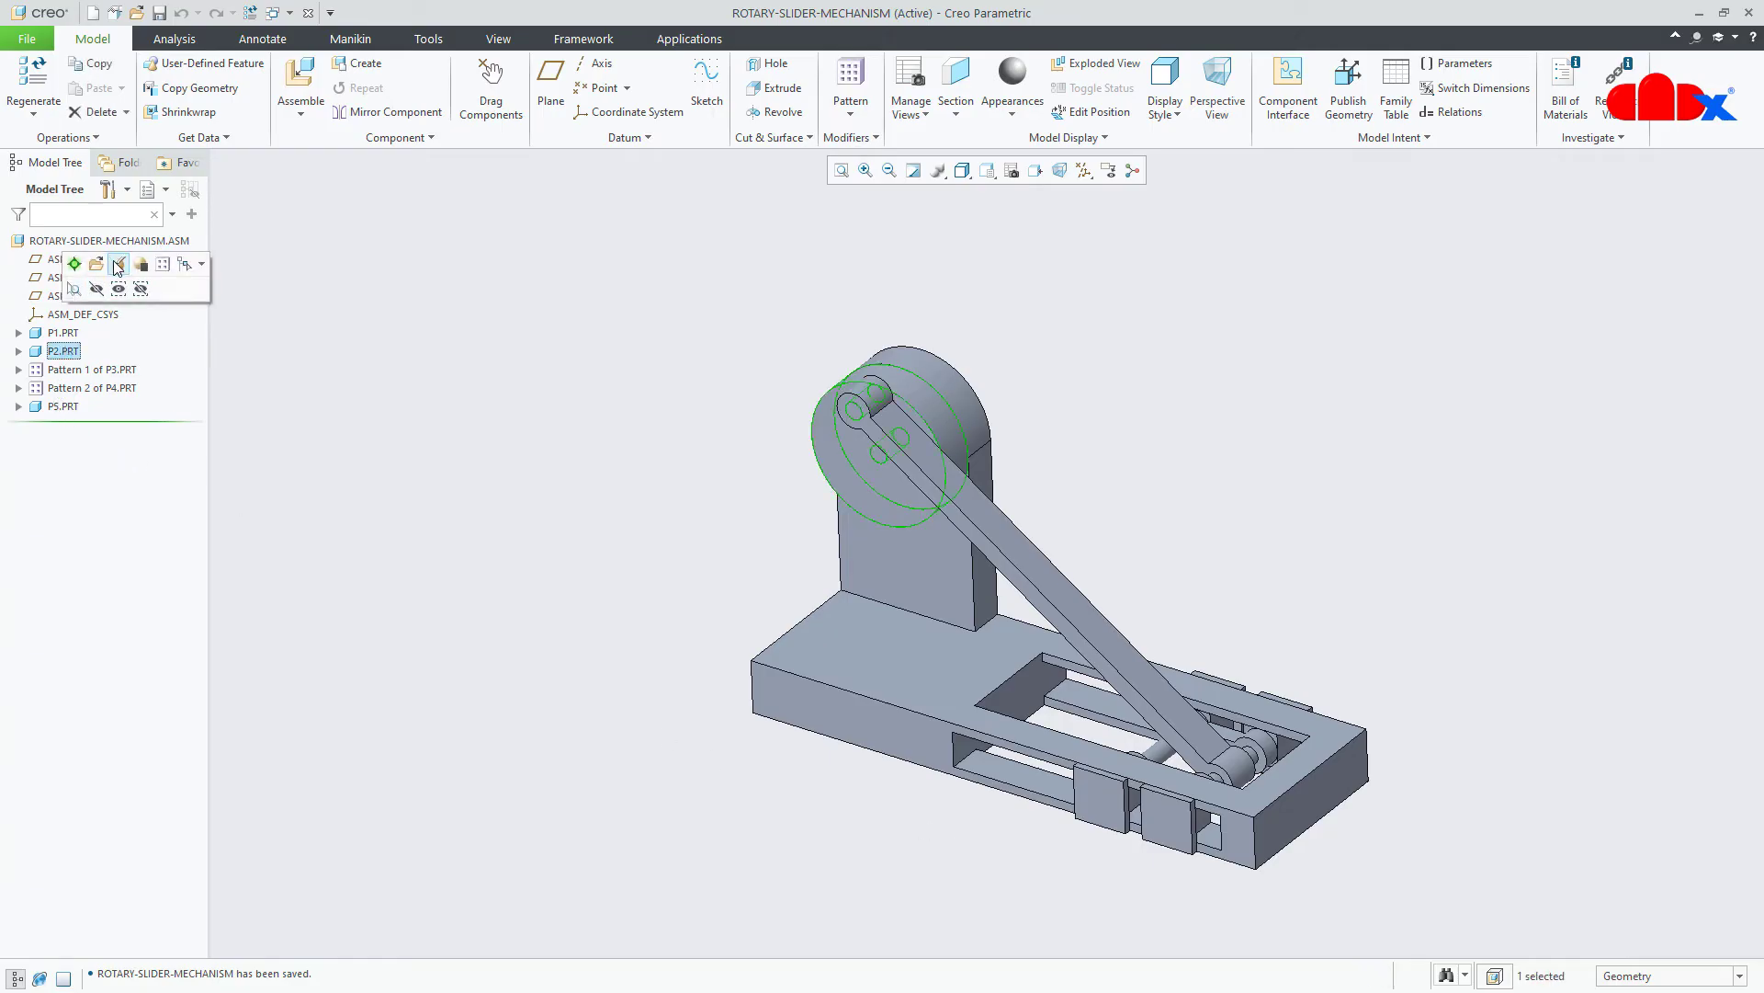
pyautogui.click(74, 264)
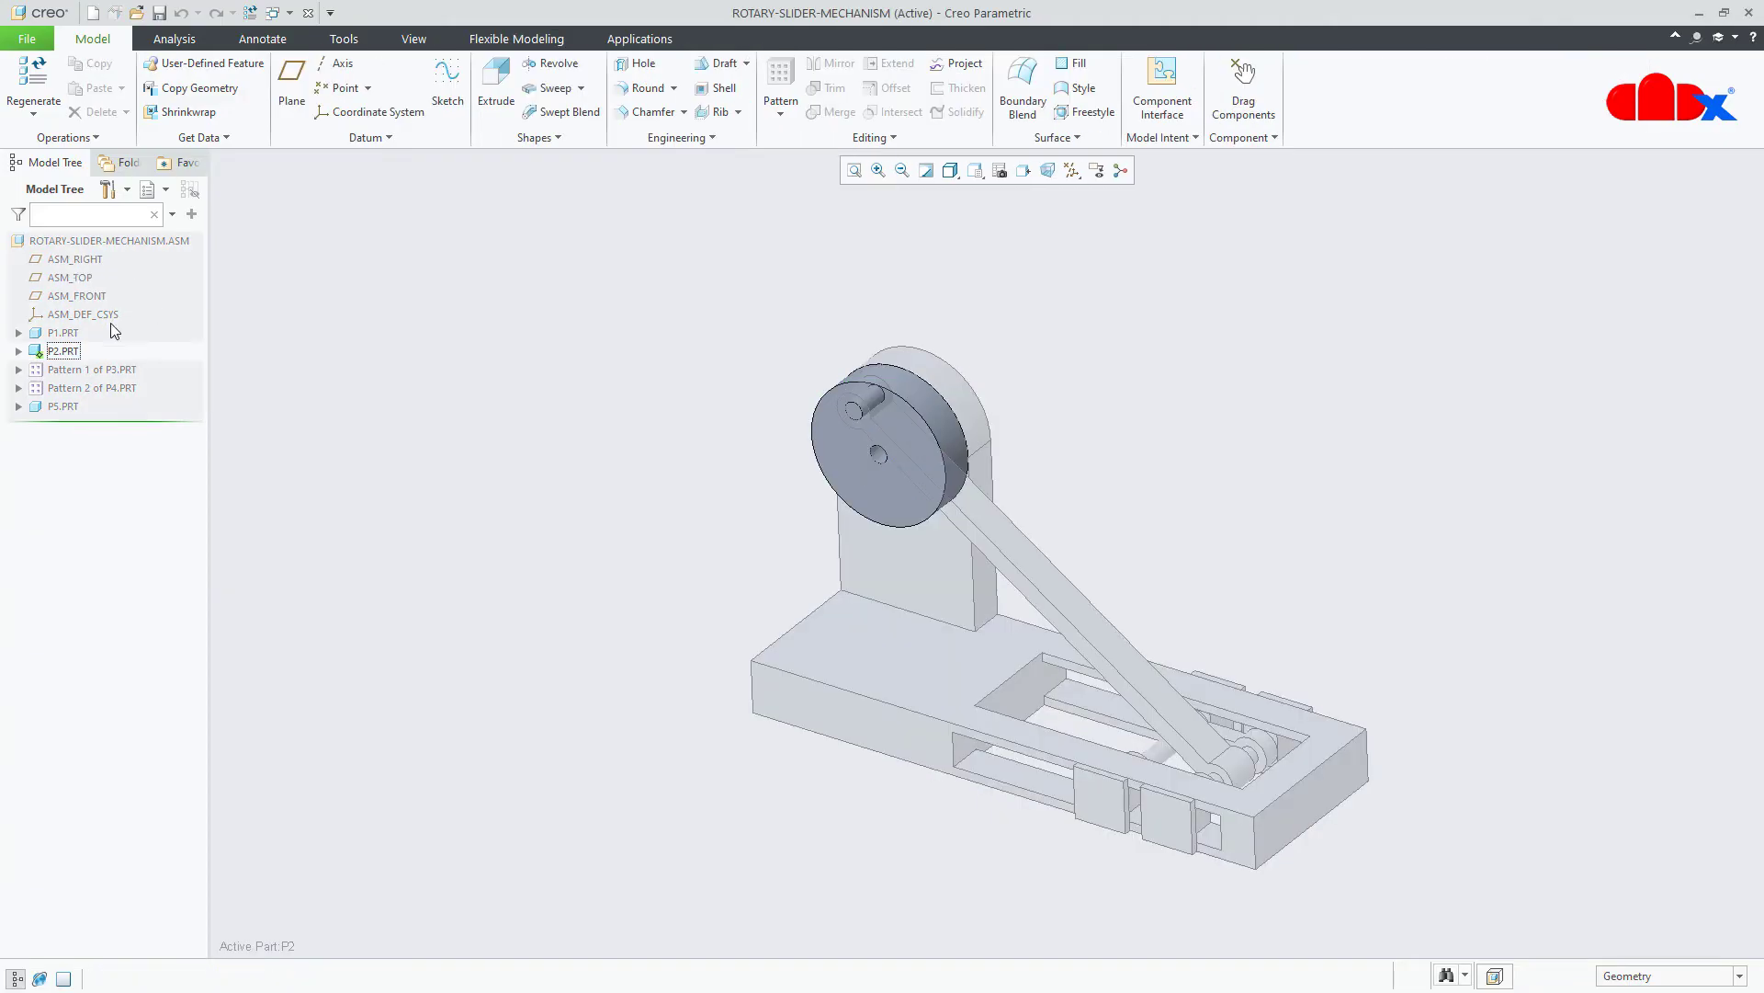
pyautogui.click(19, 352)
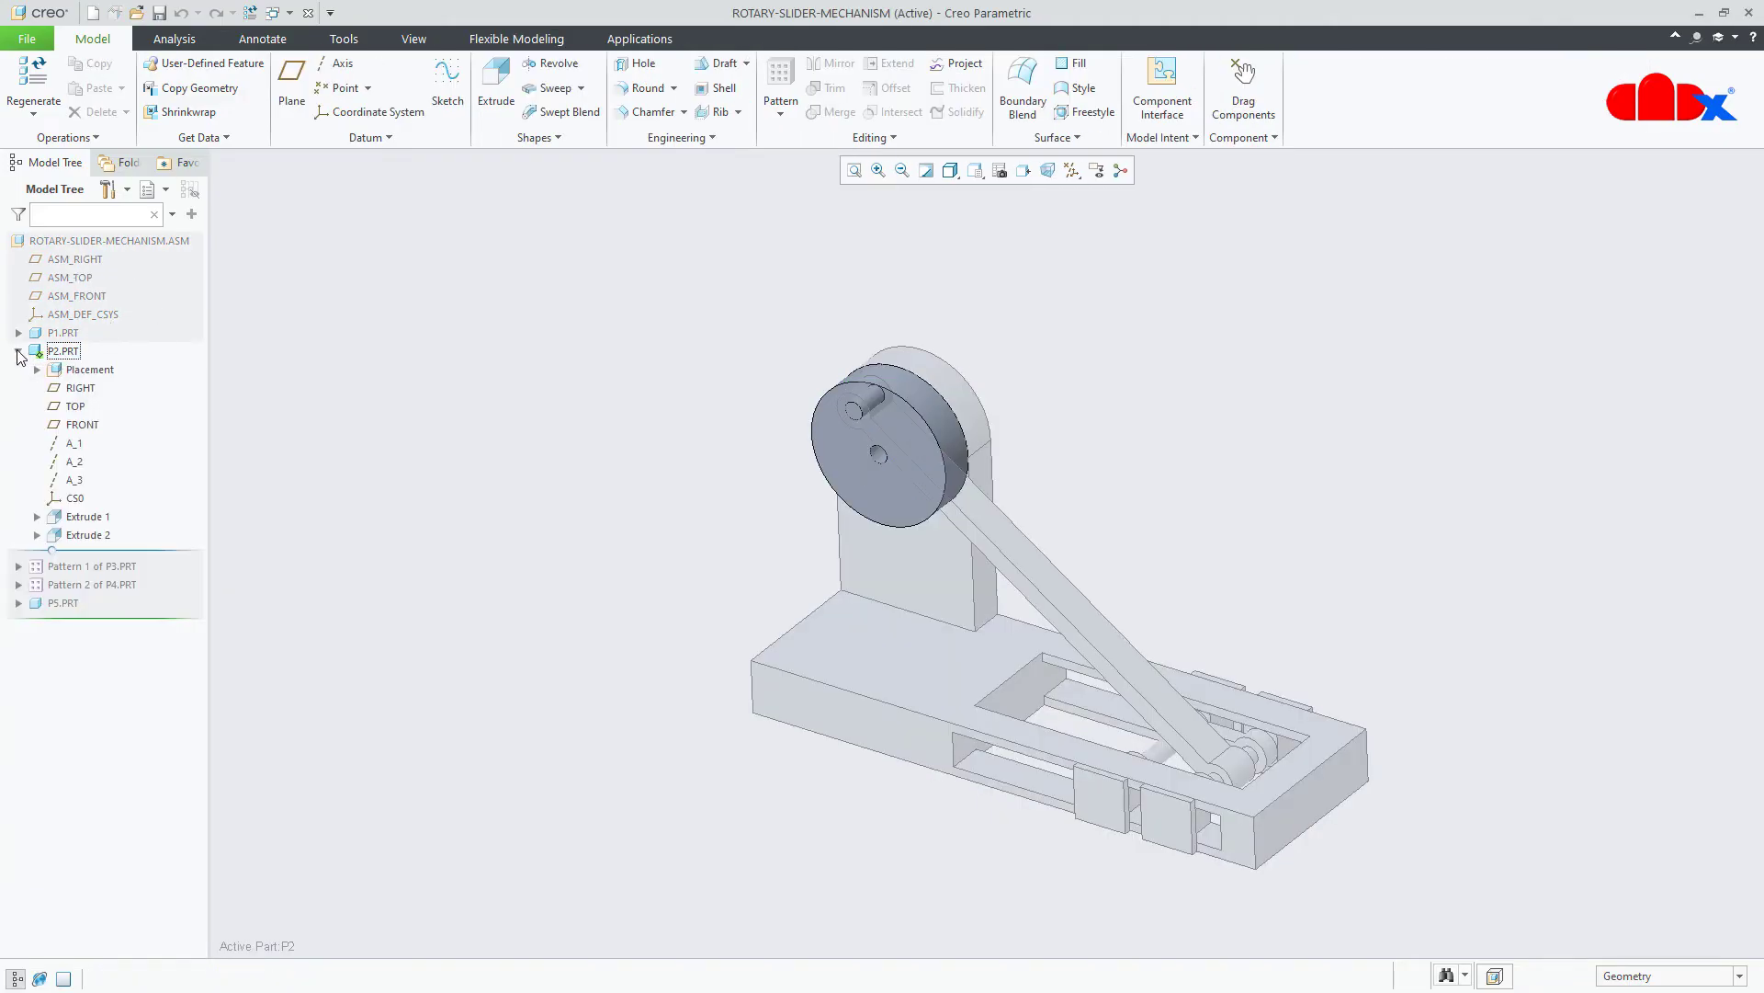
pyautogui.click(86, 536)
pyautogui.click(129, 419)
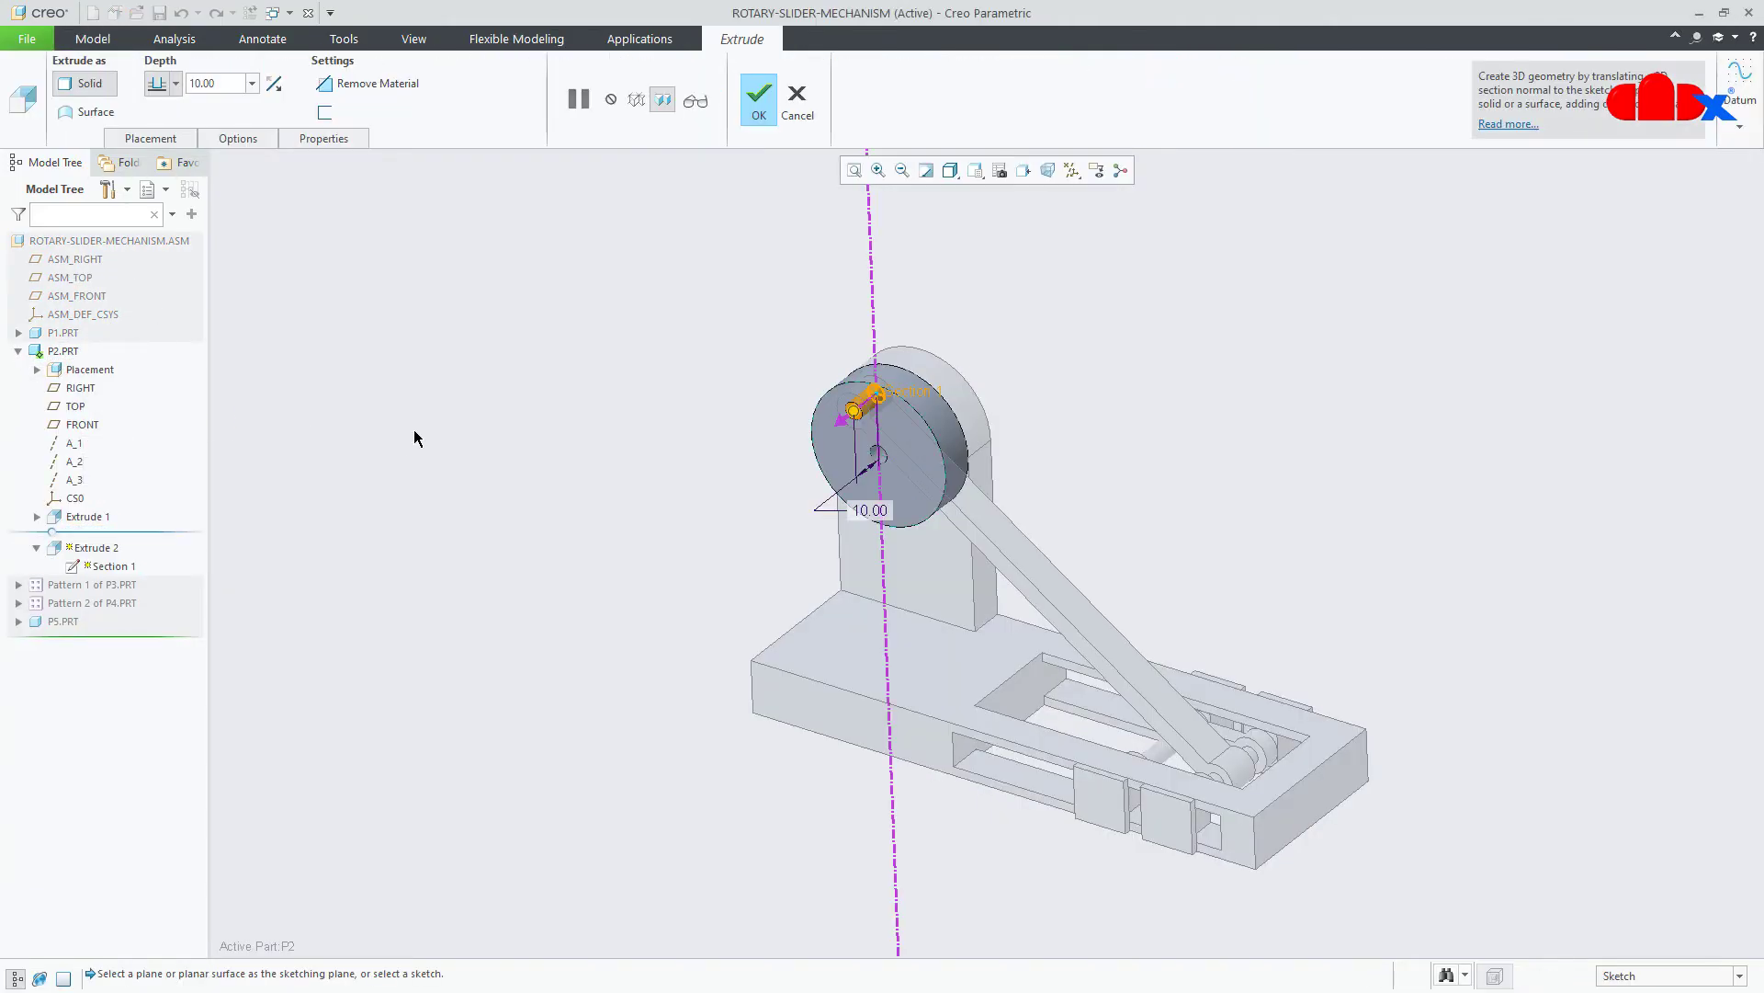
pyautogui.click(1104, 424)
pyautogui.click(1083, 391)
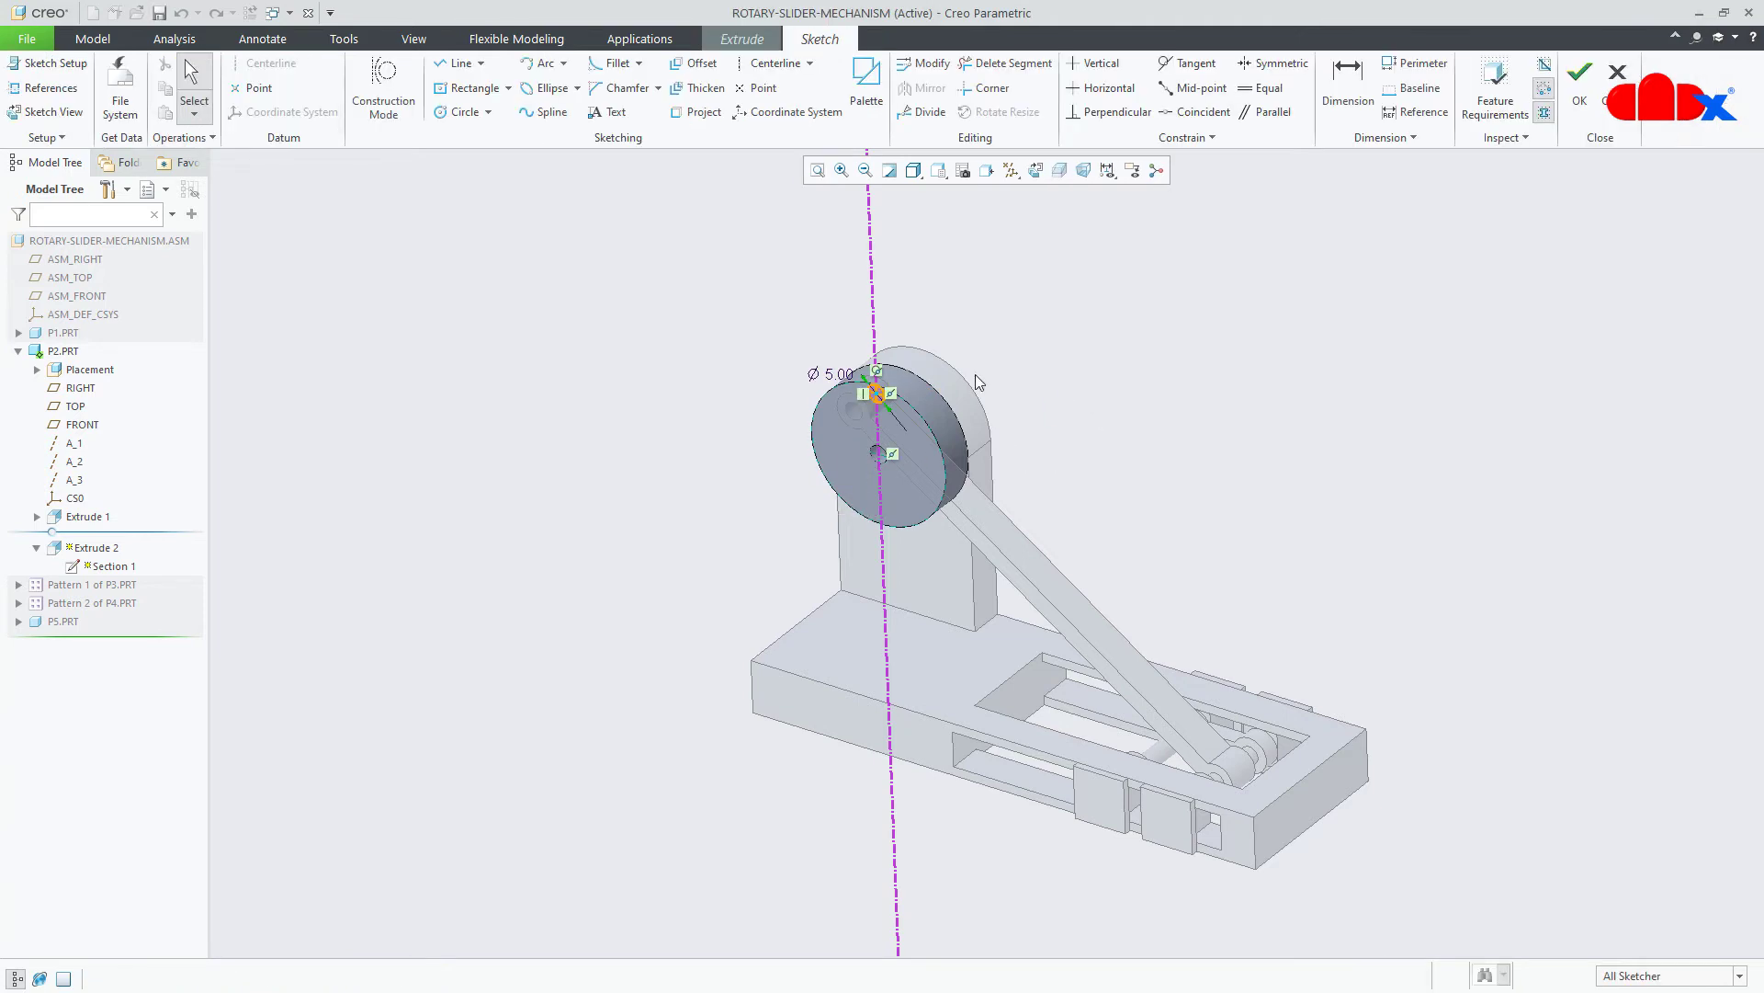
pyautogui.click(1015, 176)
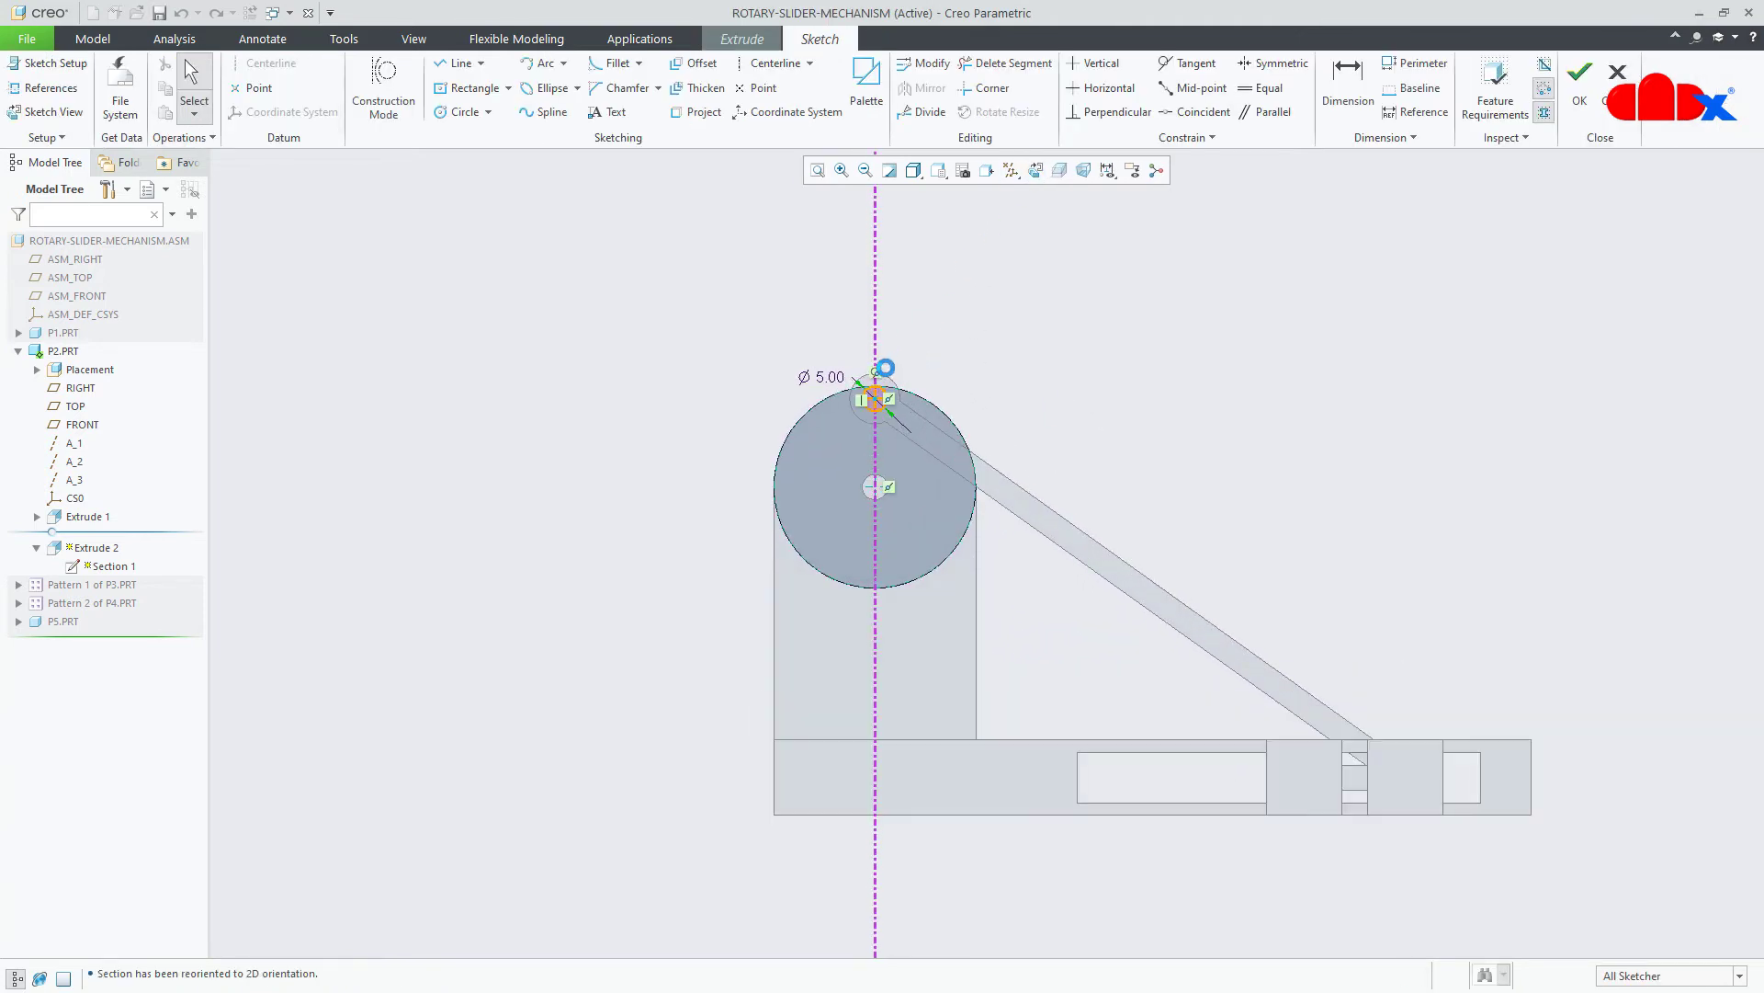
# Draw a horizontal centerline through the disc's centre and delete the vertical centerline.
pyautogui.scroll(-1, 873, 494)
pyautogui.scroll(2, 858, 484)
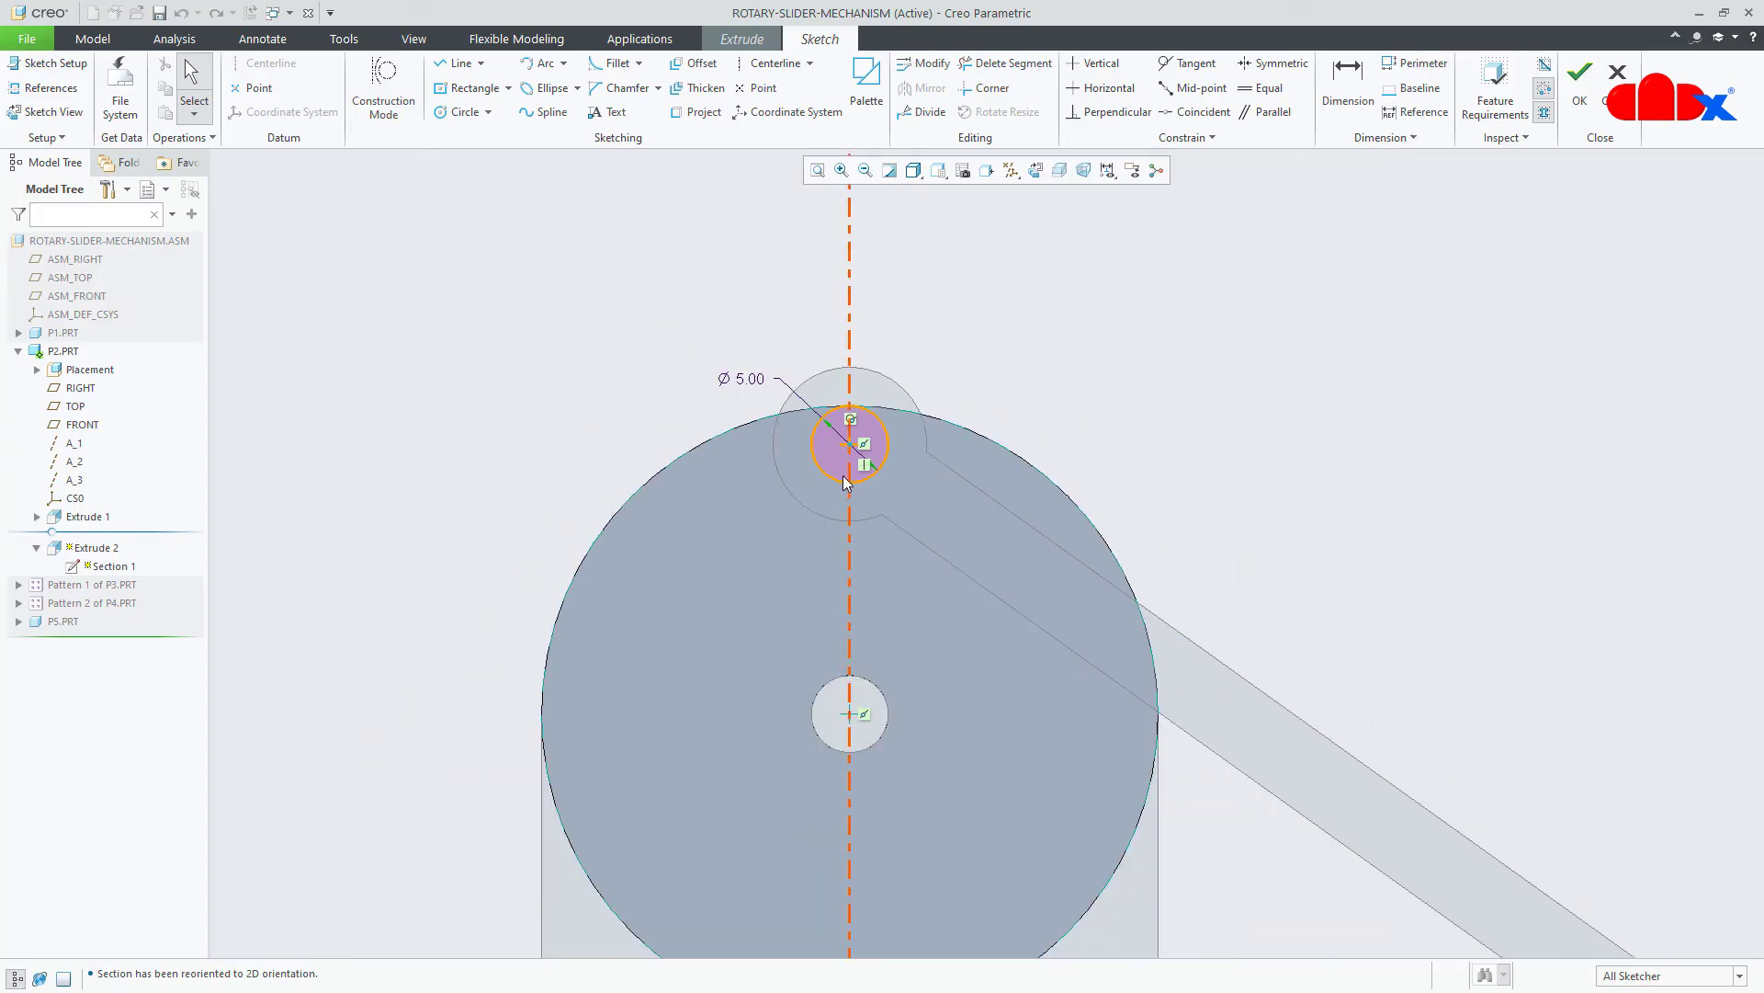
pyautogui.scroll(-1, 835, 517)
pyautogui.rightClick(1202, 360)
pyautogui.click(1323, 394)
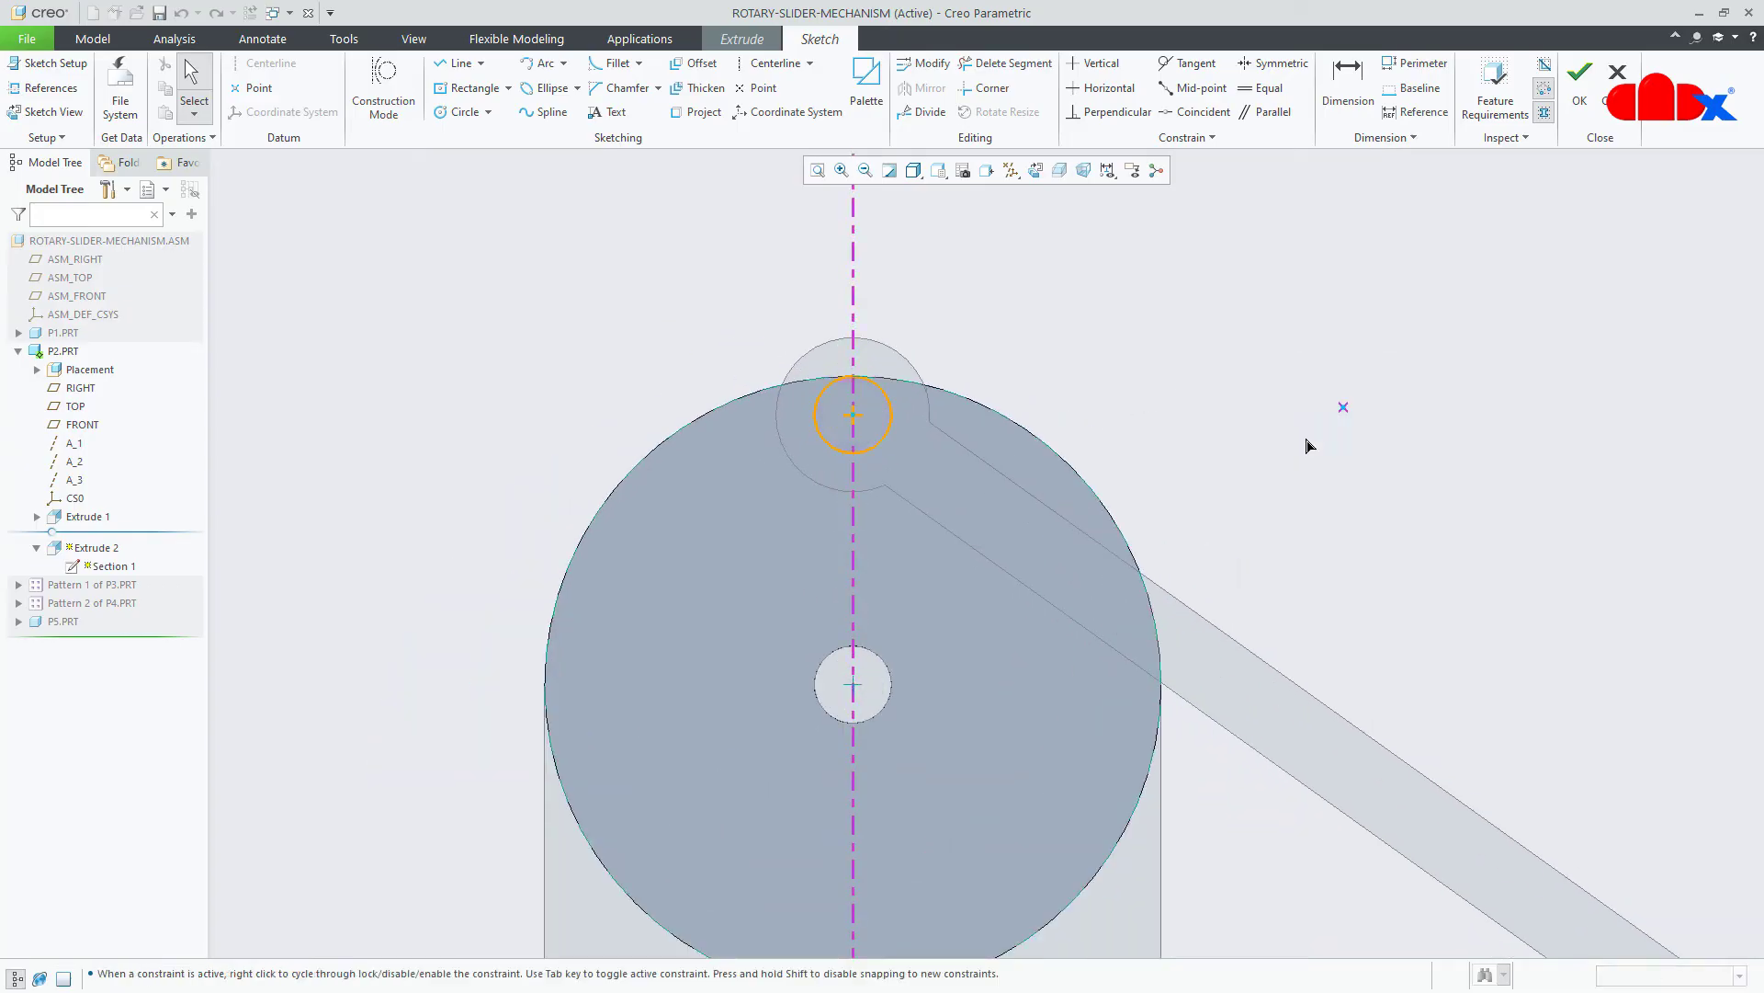
pyautogui.click(855, 684)
pyautogui.click(1201, 686)
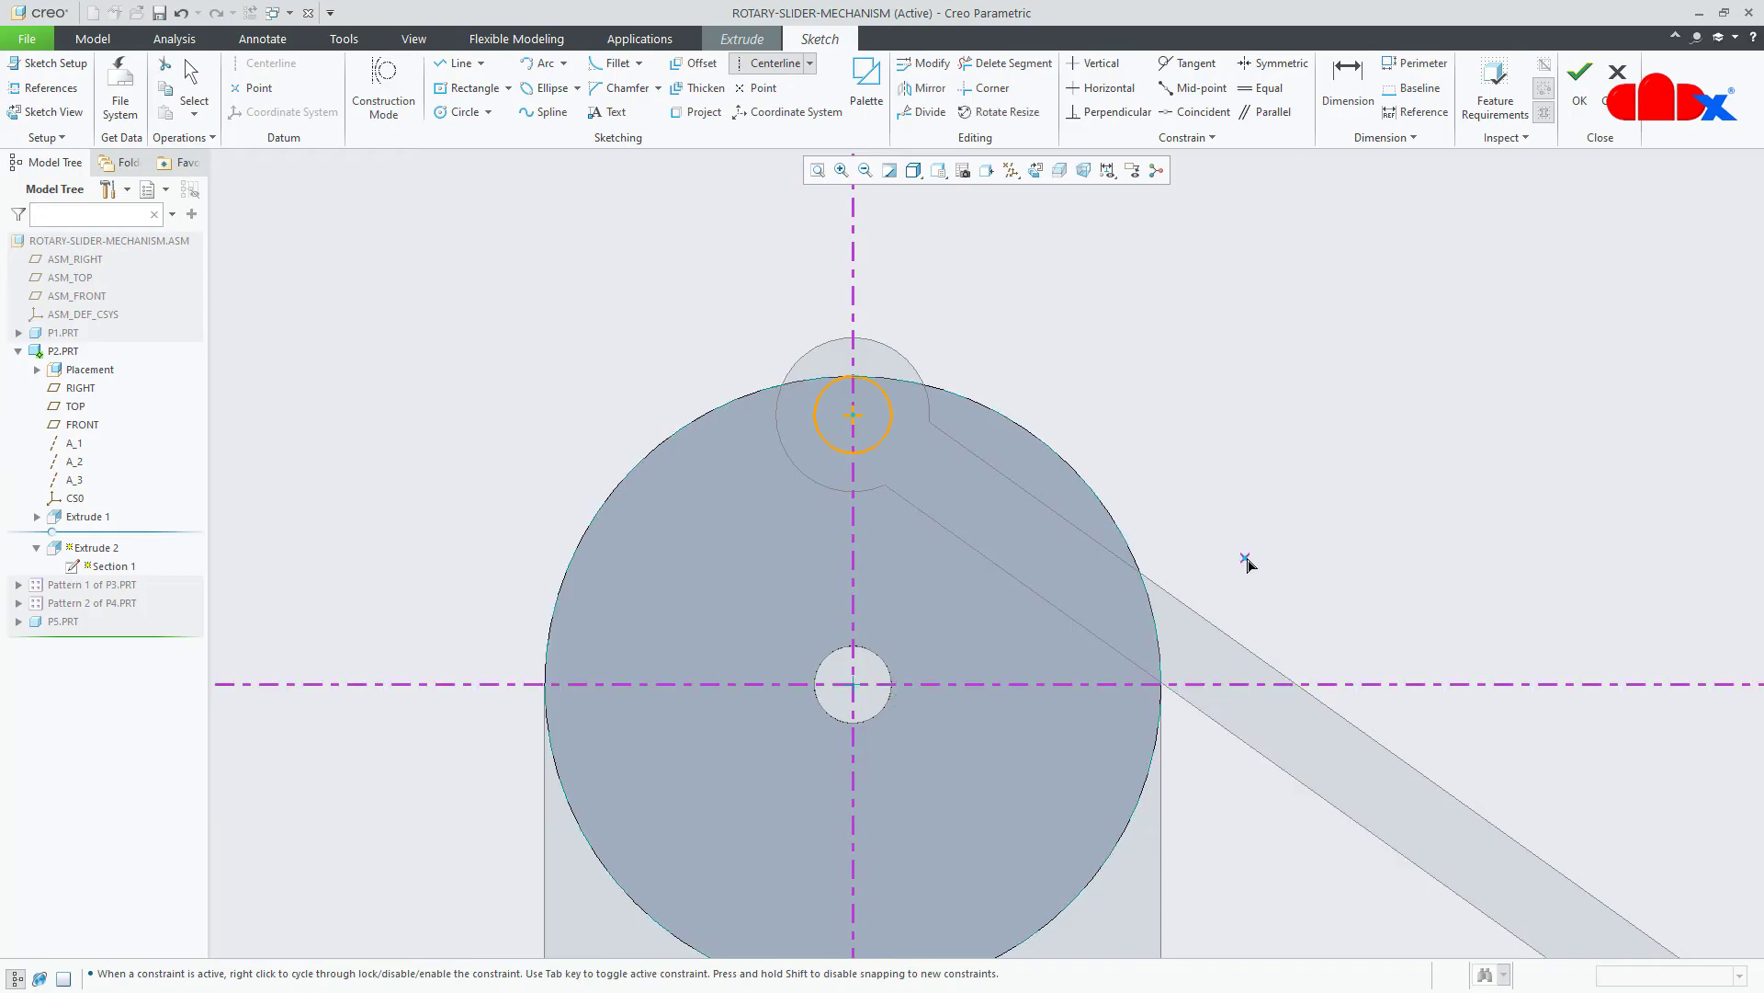
pyautogui.middleClick(1247, 559)
pyautogui.click(1211, 432)
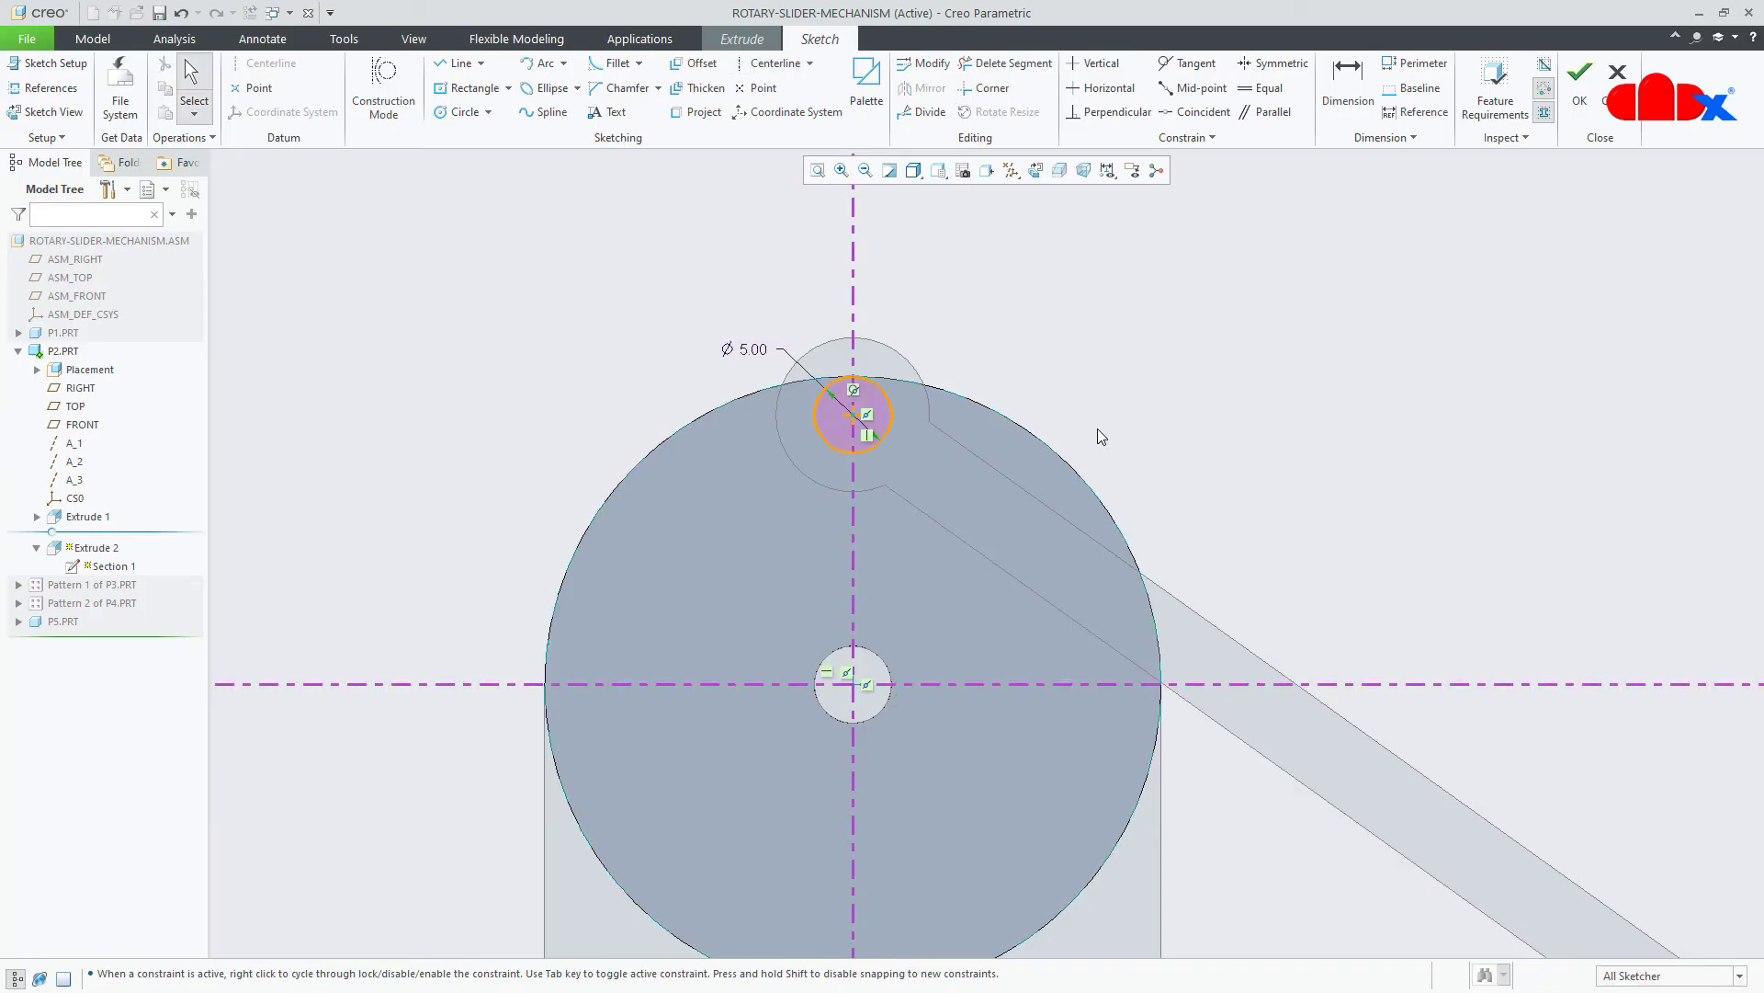
pyautogui.click(851, 533)
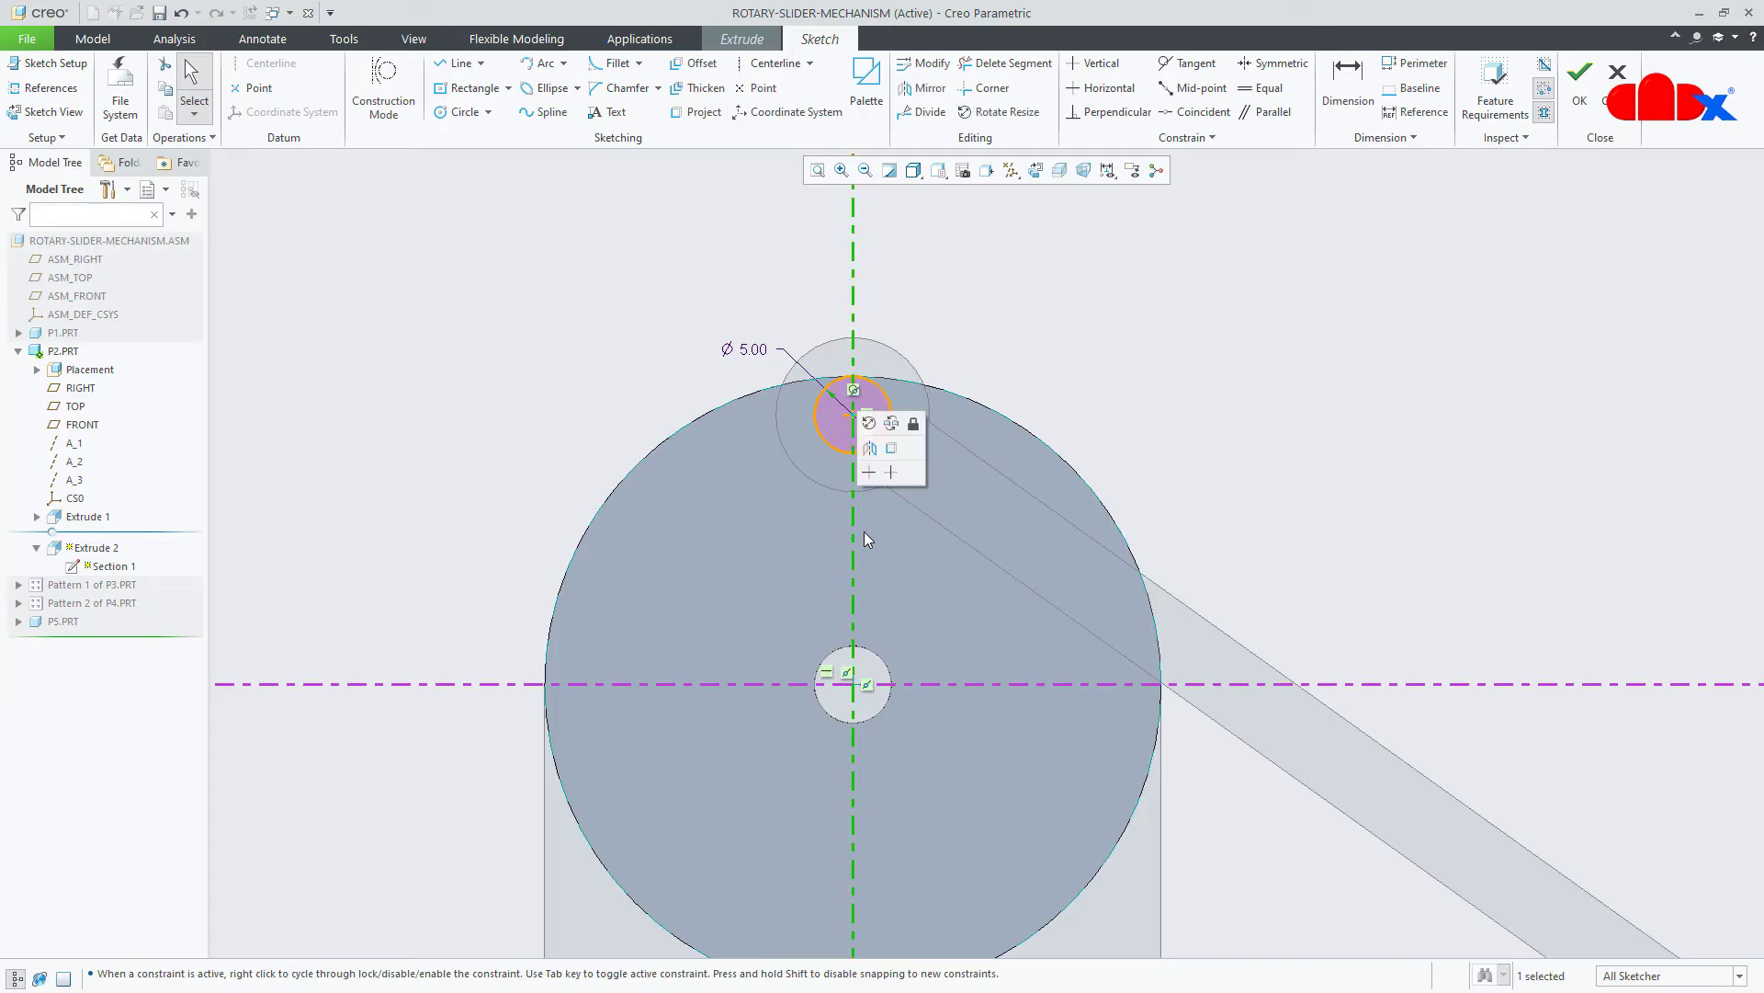
pyautogui.press('Delete')
# Make the pin circle's centre coincident with the horizontal centerline, deleting the conflicting Tangent constraint.
pyautogui.scroll(-1, 886, 502)
pyautogui.scroll(1, 890, 452)
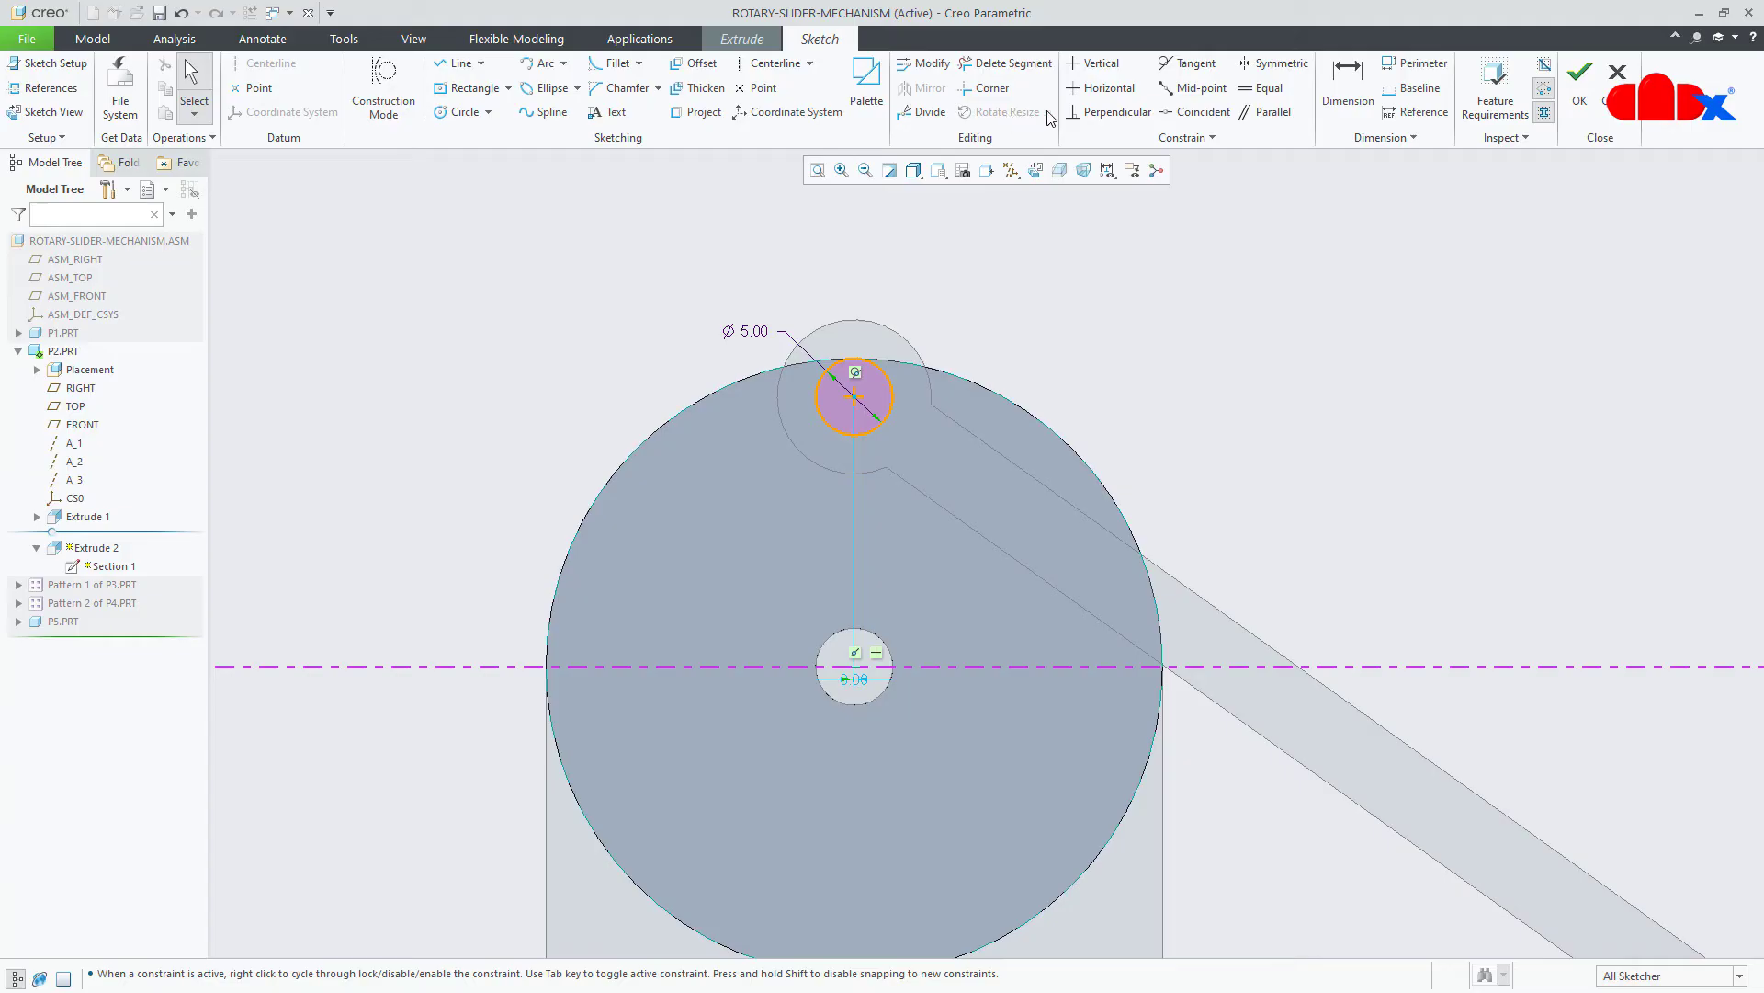
pyautogui.click(1193, 112)
pyautogui.click(854, 397)
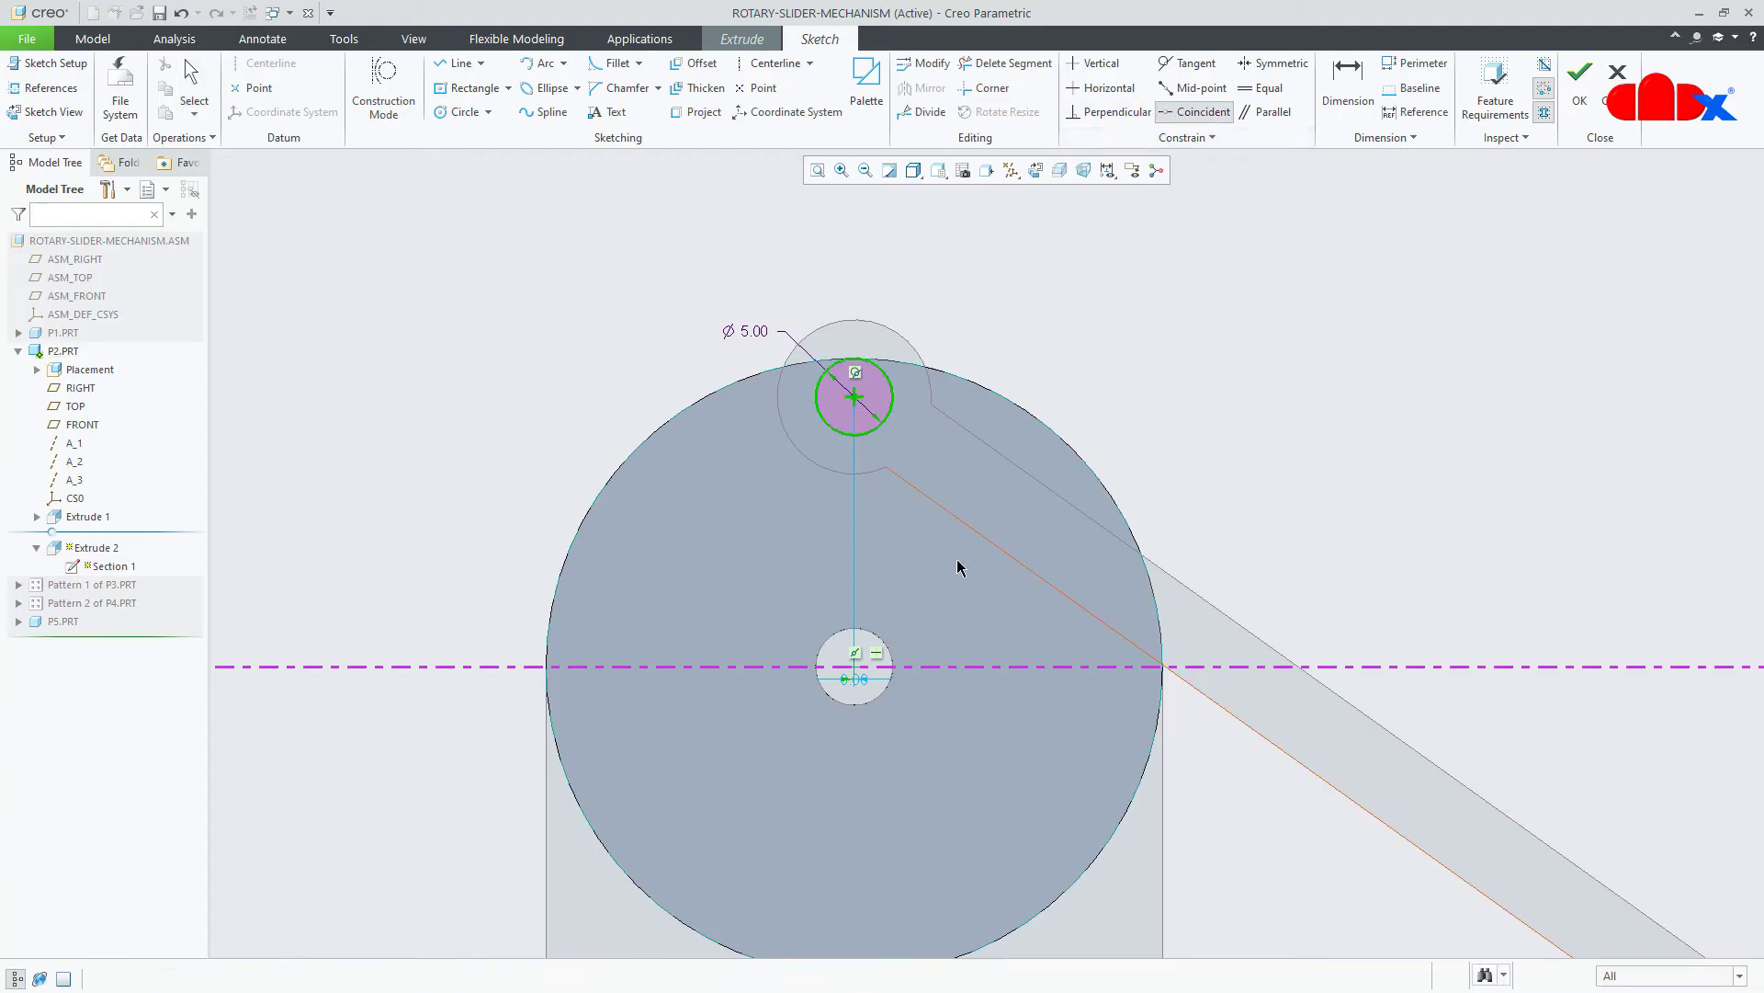
pyautogui.click(1031, 669)
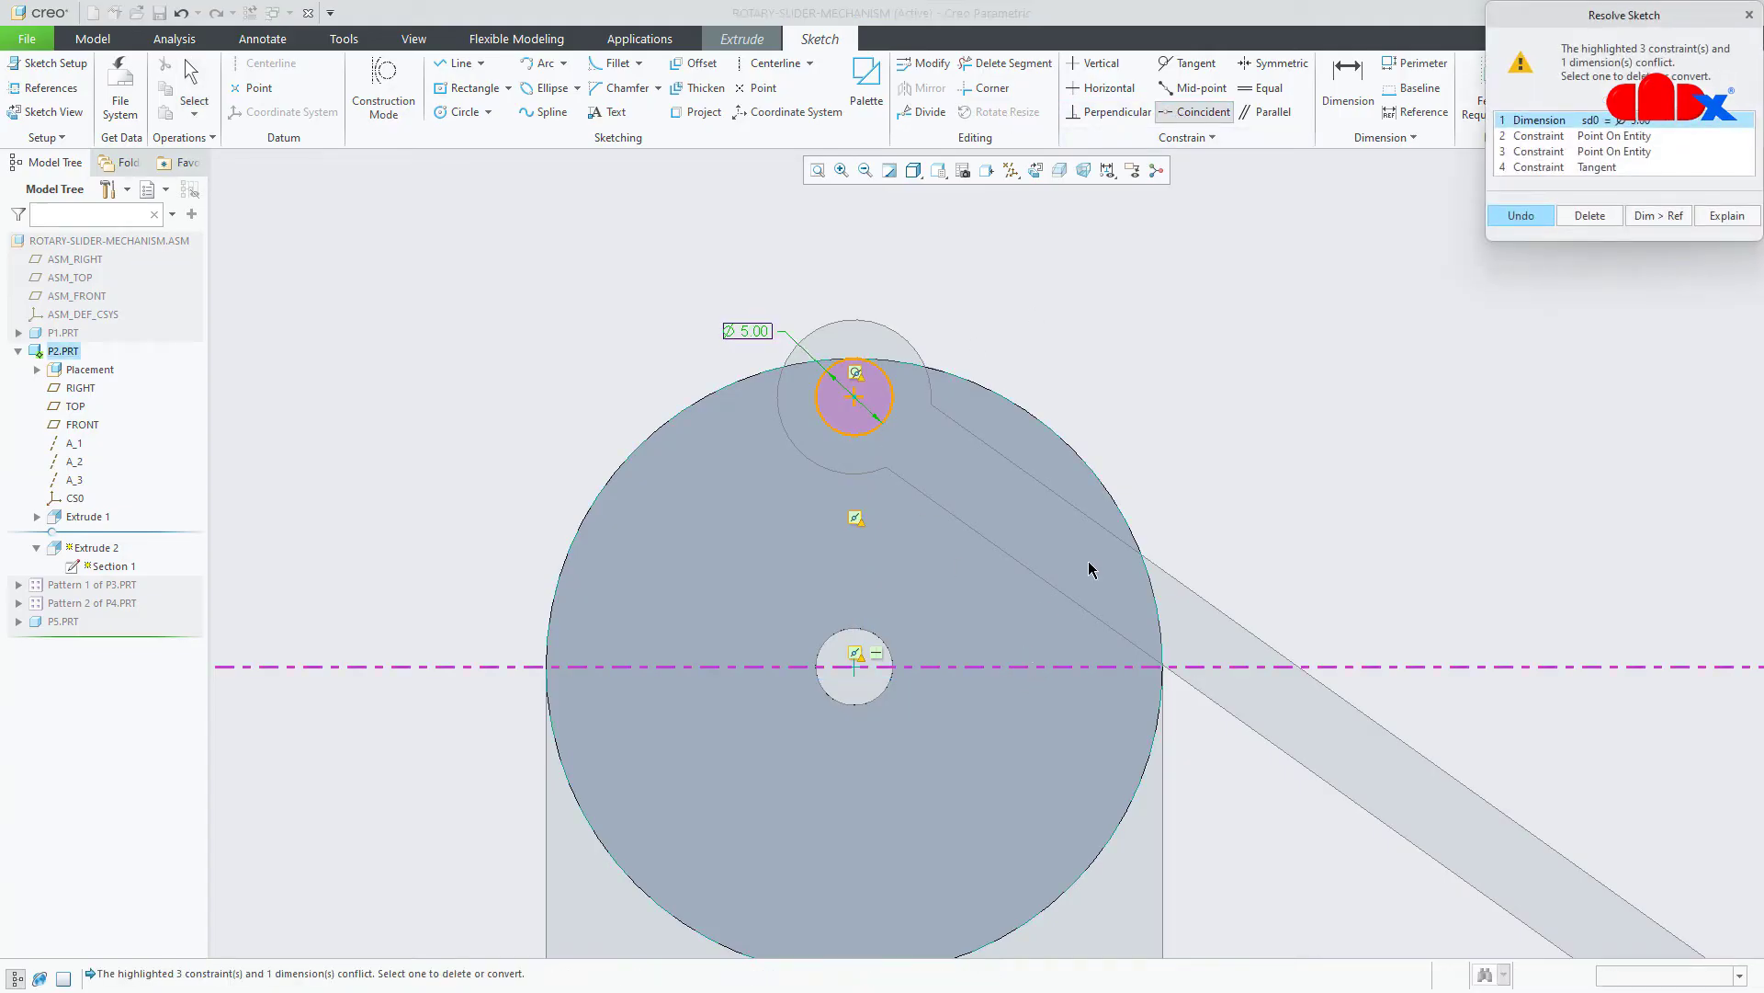
pyautogui.click(1619, 168)
pyautogui.click(1581, 215)
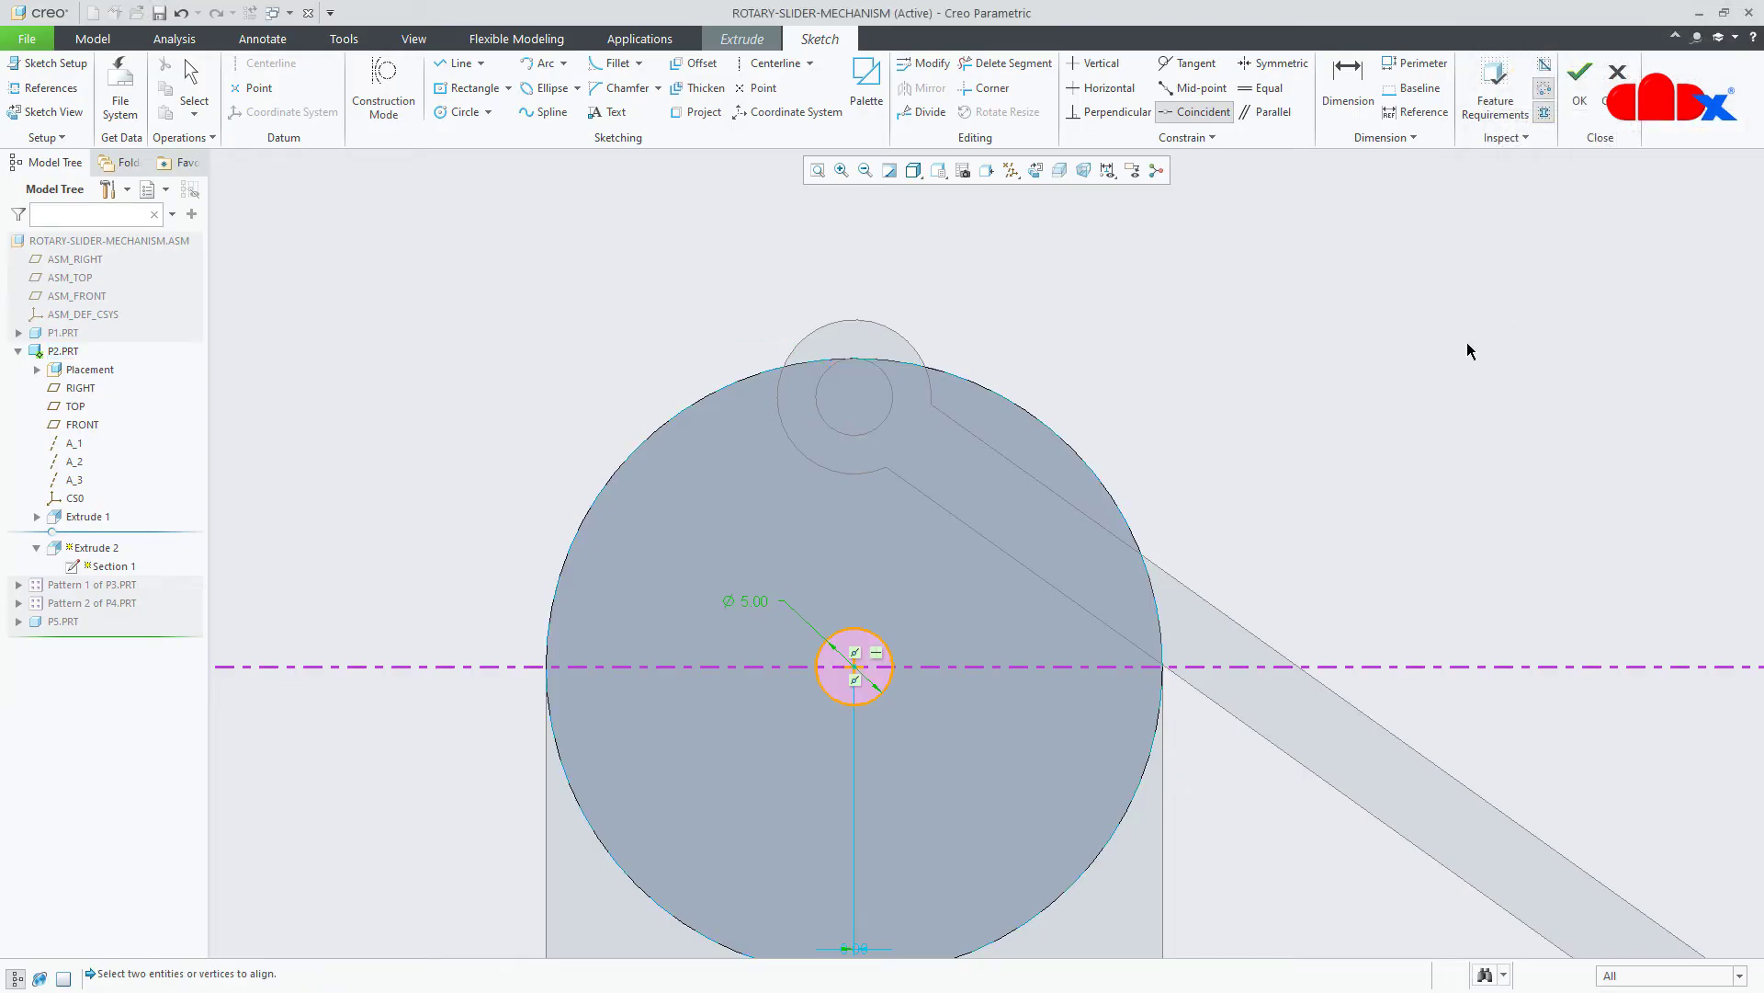
pyautogui.scroll(1, 913, 402)
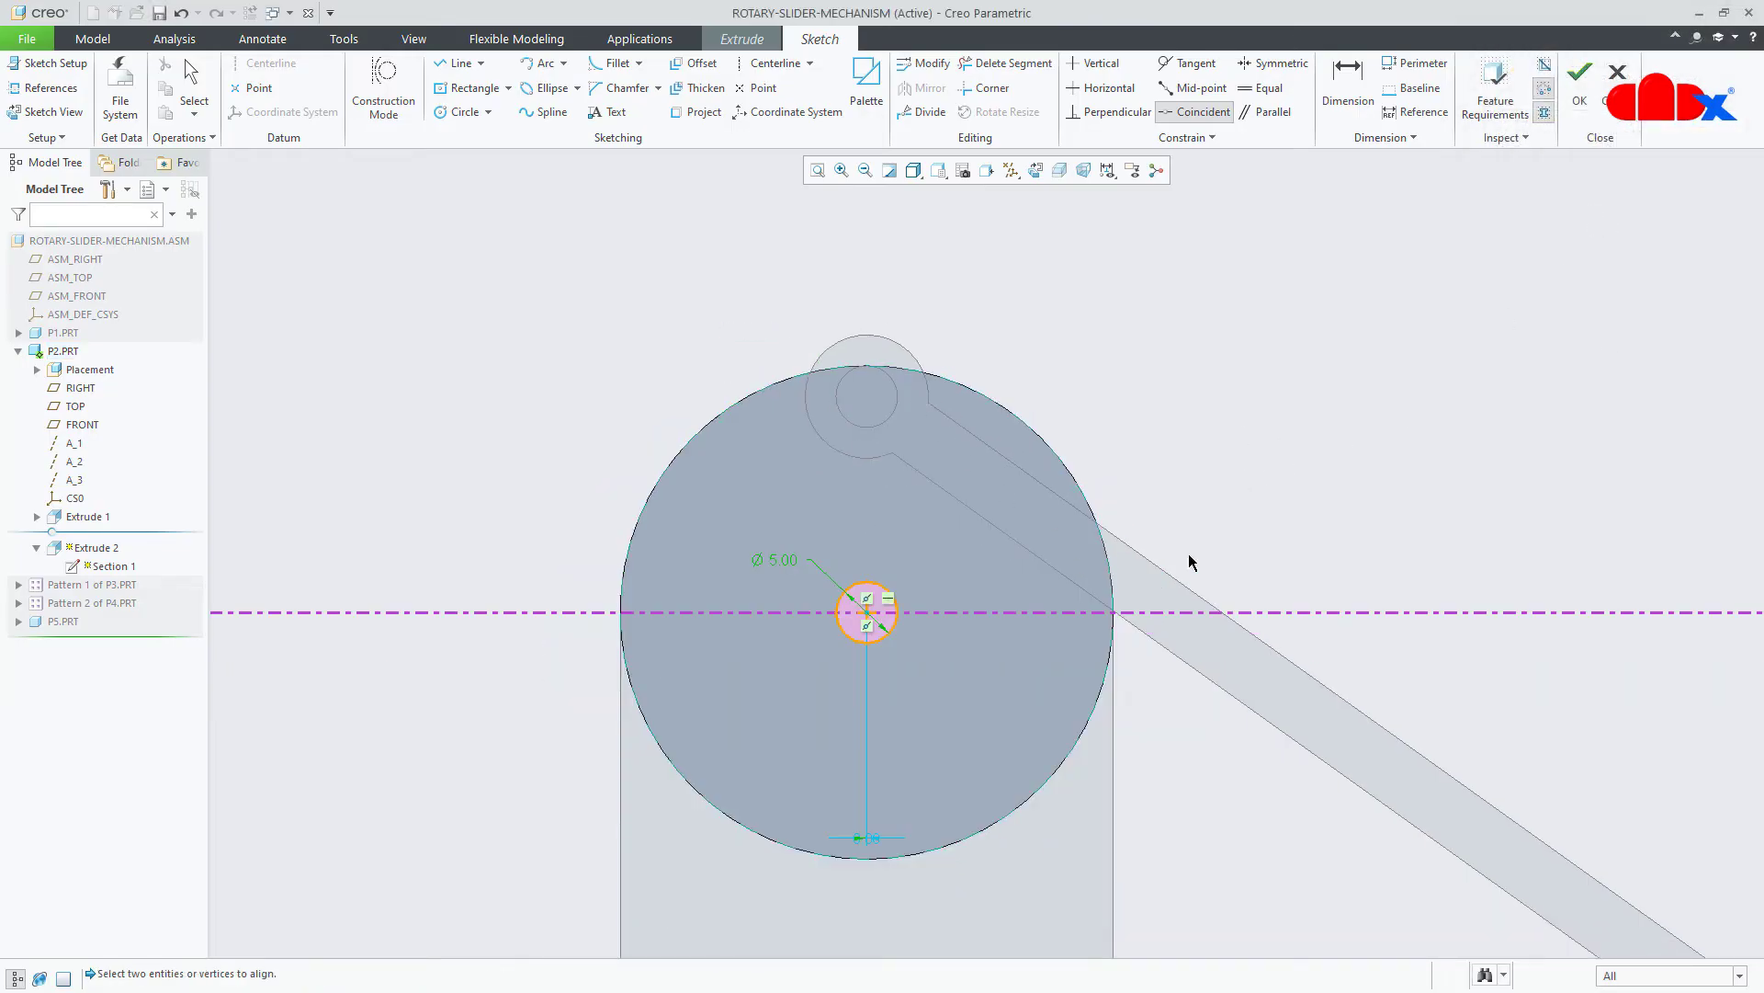
pyautogui.scroll(-1, 1195, 539)
pyautogui.middleClick(1205, 491)
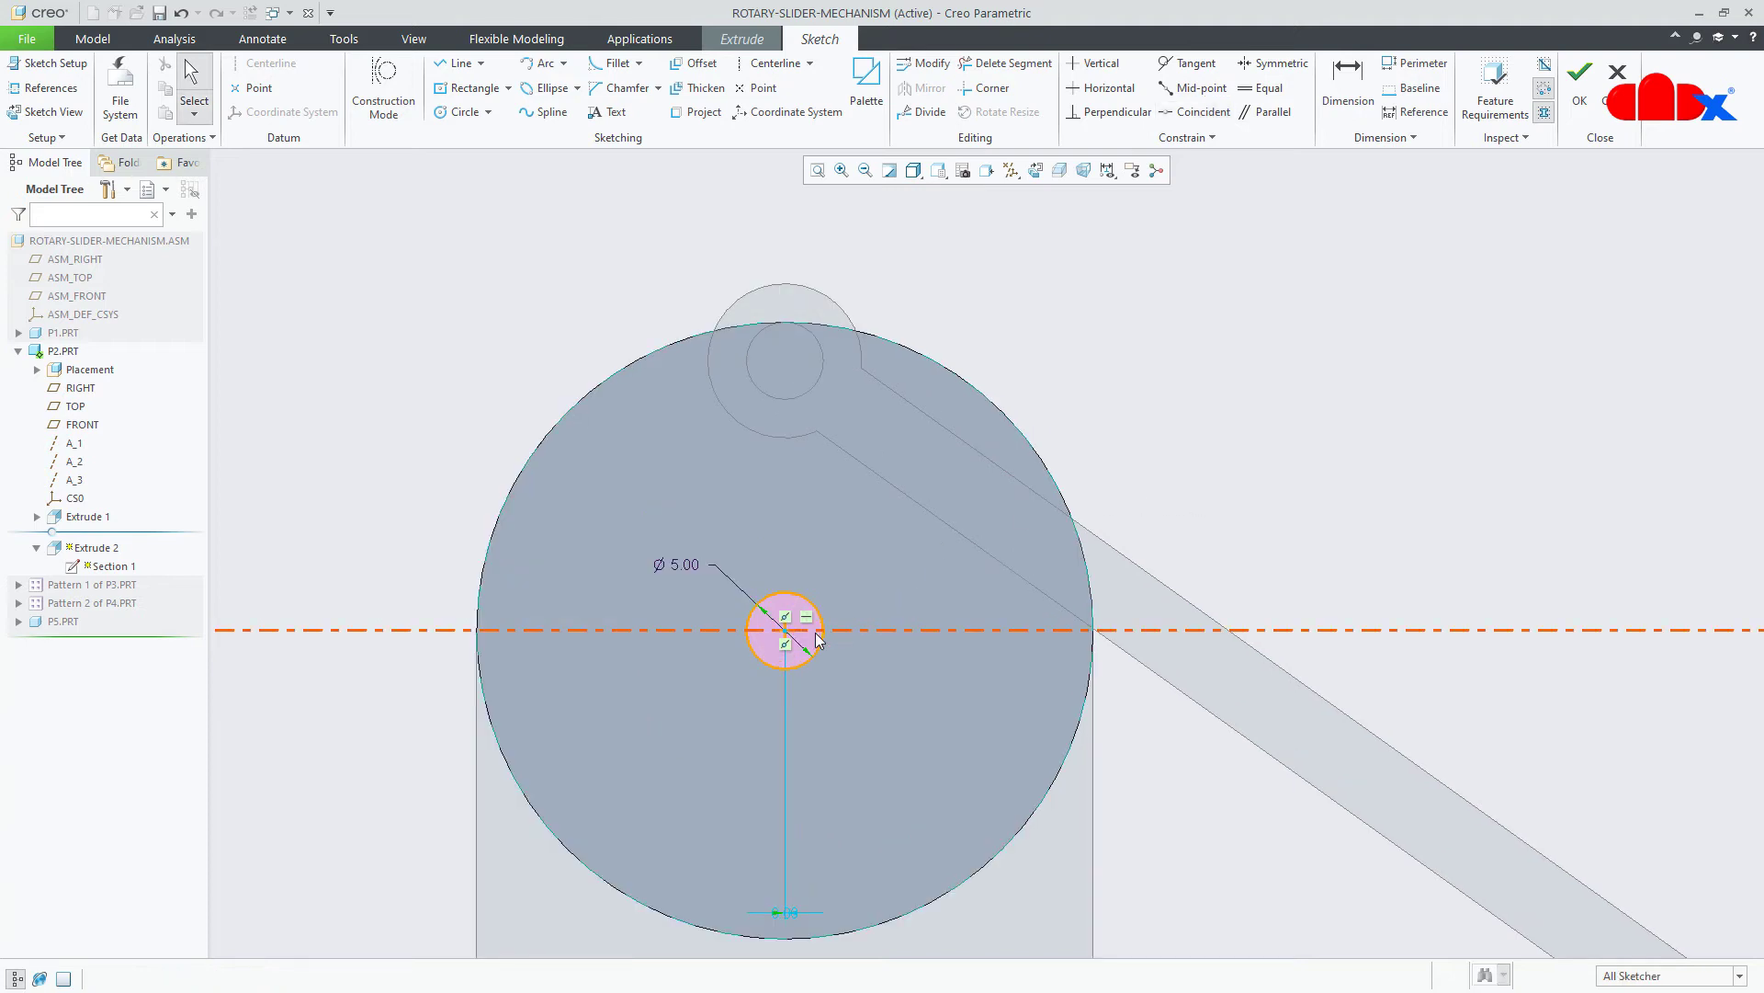
# Move the pin circle along the horizontal centerline away from the disc's centre and set its centre distance to 15.
pyautogui.moveTo(798, 638); pyautogui.dragTo(1018, 648)
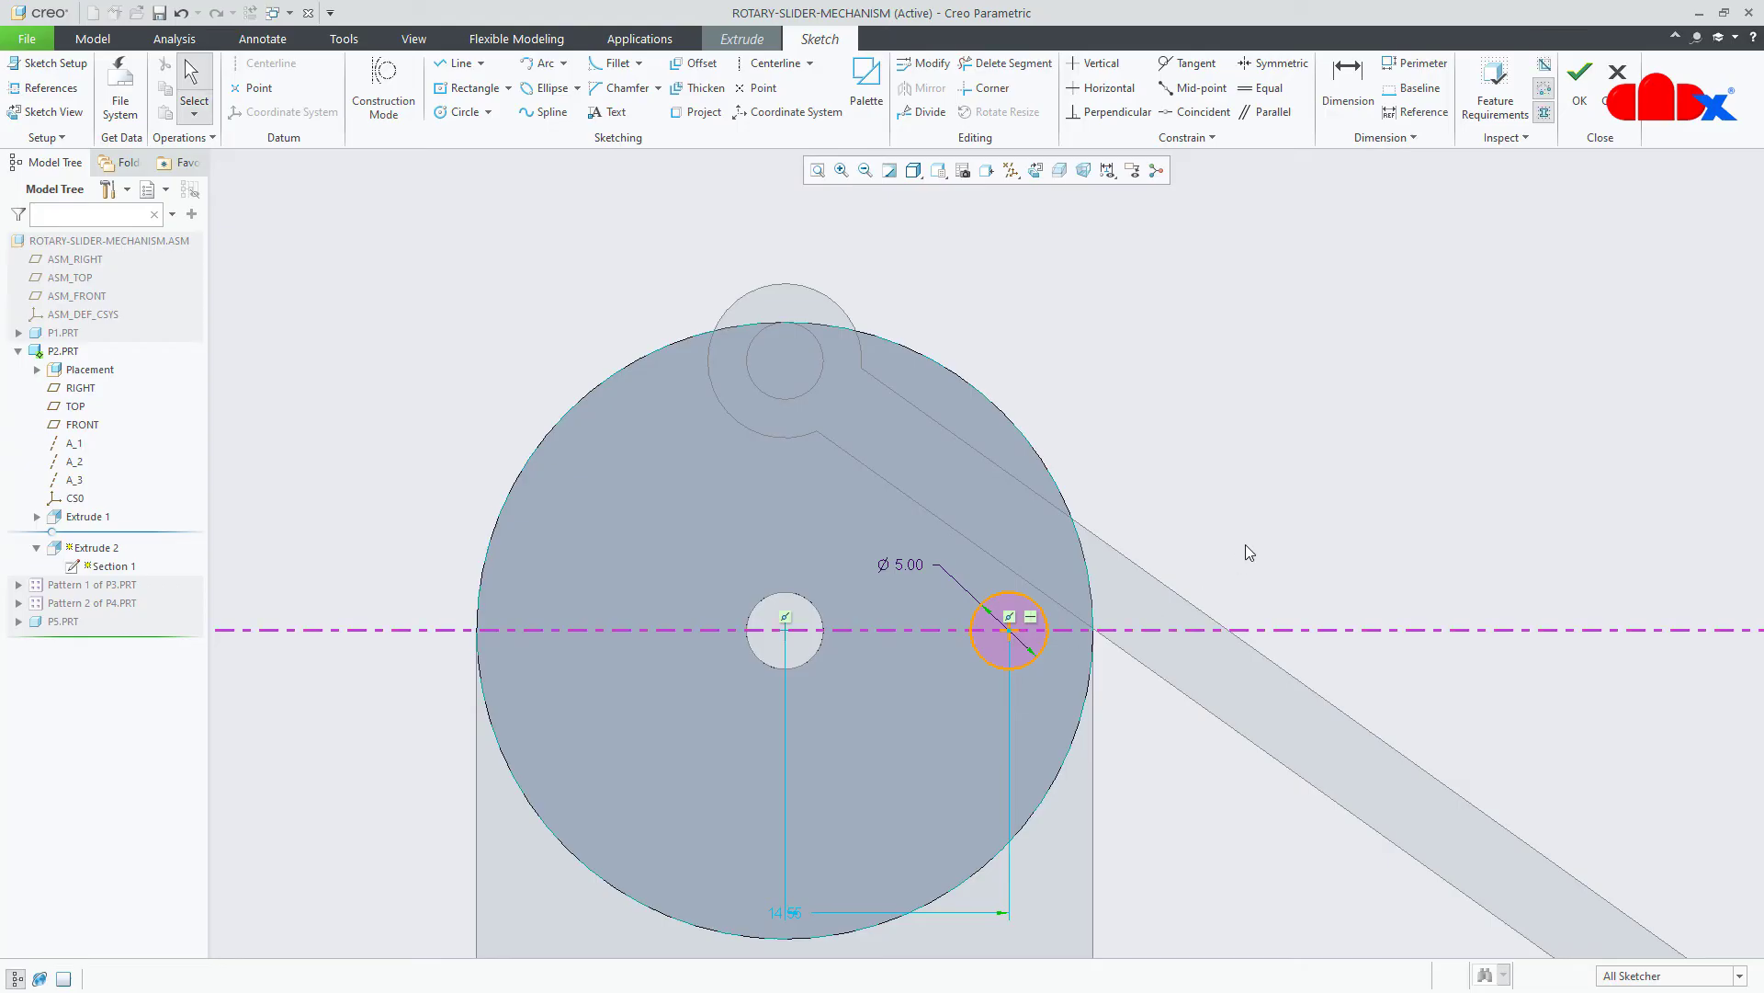
pyautogui.scroll(2, 1138, 412)
pyautogui.scroll(-1, 1005, 769)
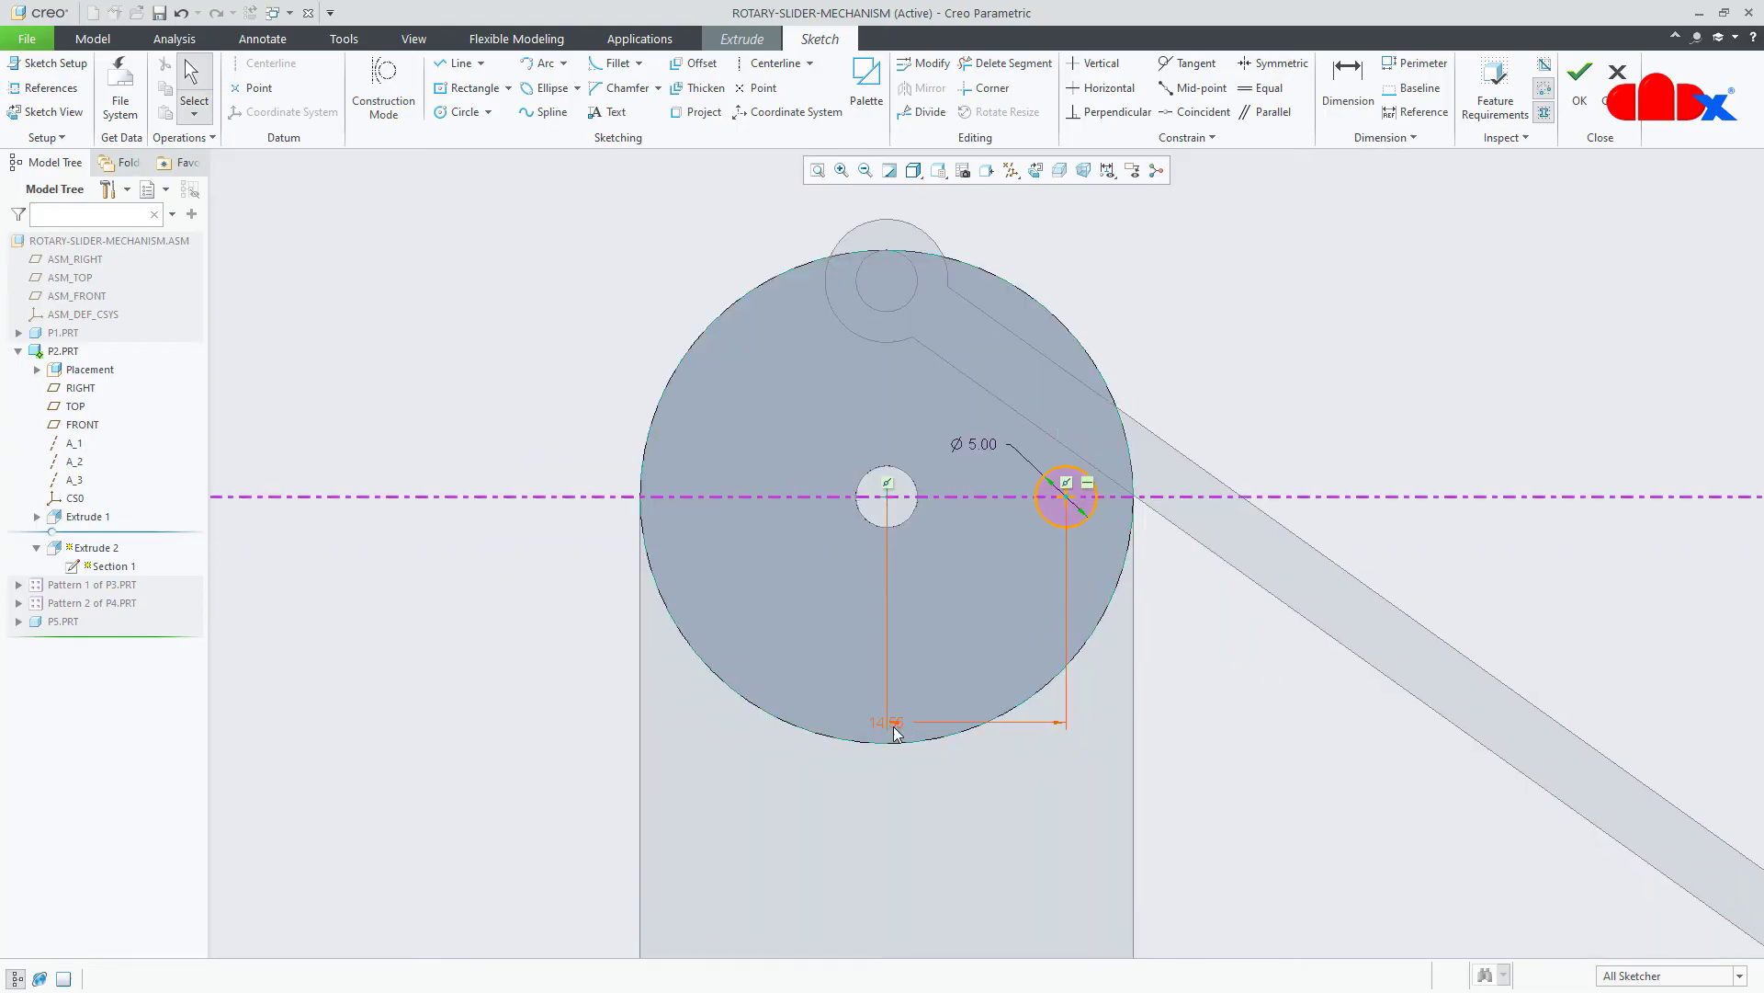
pyautogui.moveTo(892, 730); pyautogui.dragTo(954, 722)
pyautogui.doubleClick(955, 721)
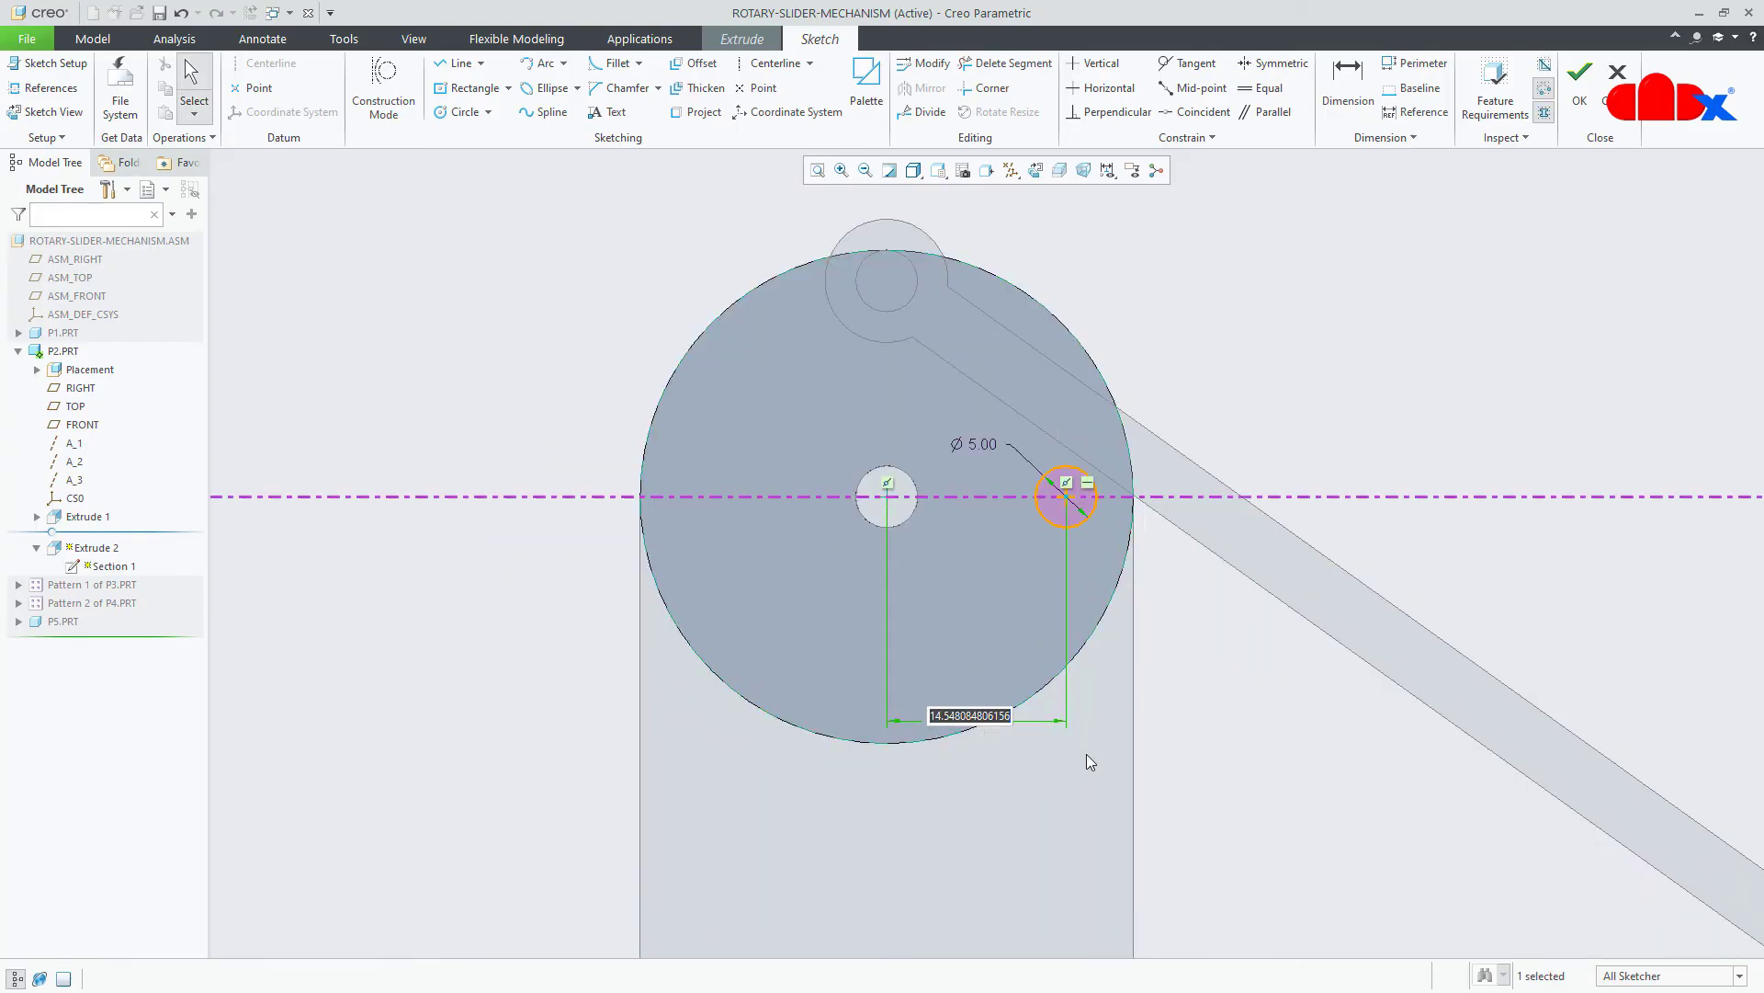
pyautogui.write('15')
pyautogui.press('Return')
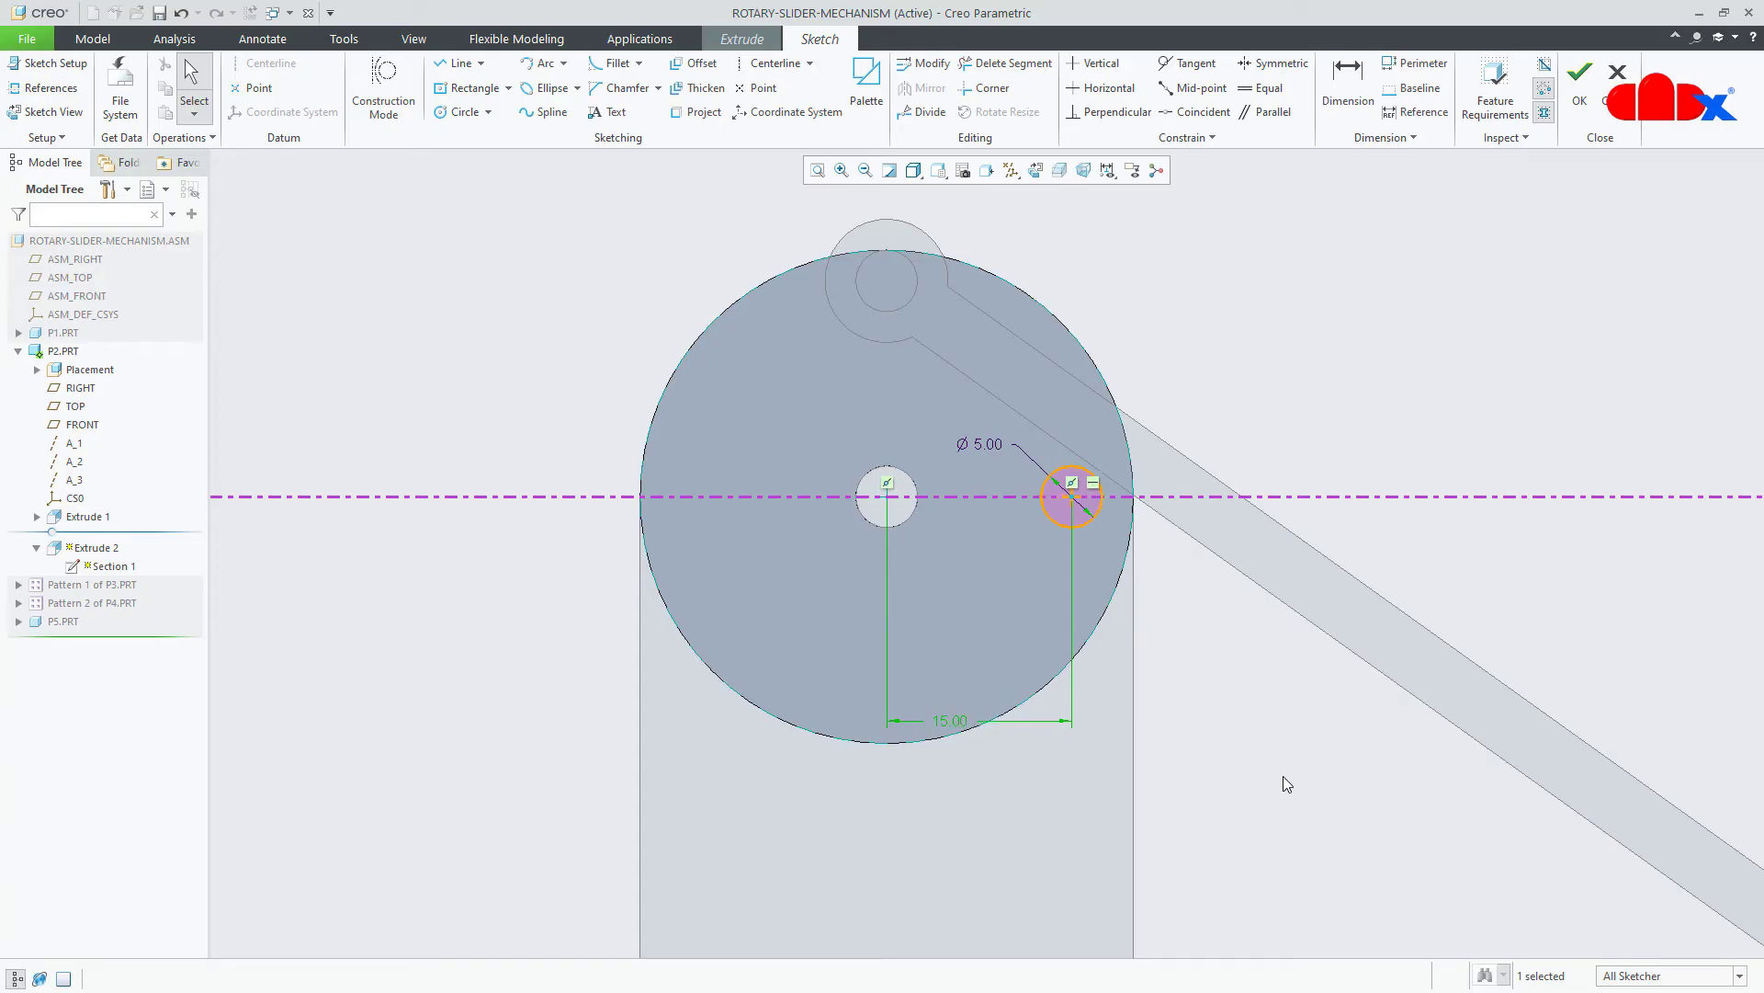
# Finish the crank pin sketch and accept the redefined extrusion on the disc.
pyautogui.click(1580, 88)
pyautogui.moveTo(1356, 288); pyautogui.dragTo(1315, 310, button='middle')
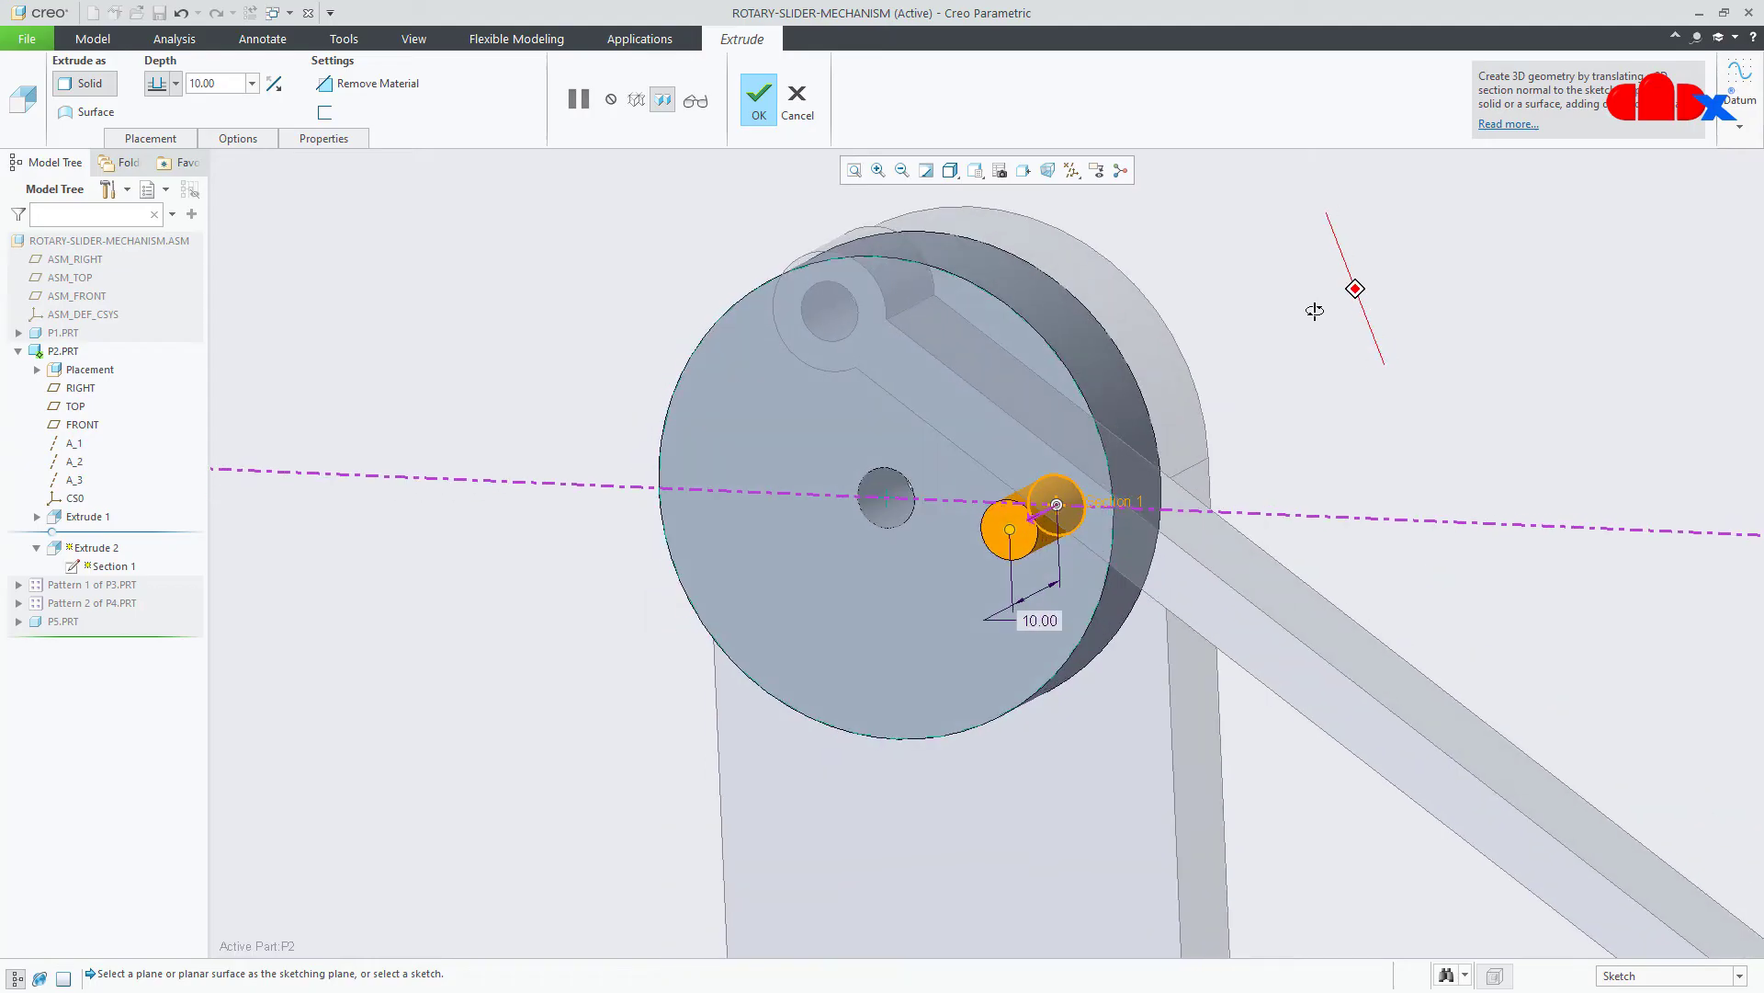
pyautogui.click(770, 108)
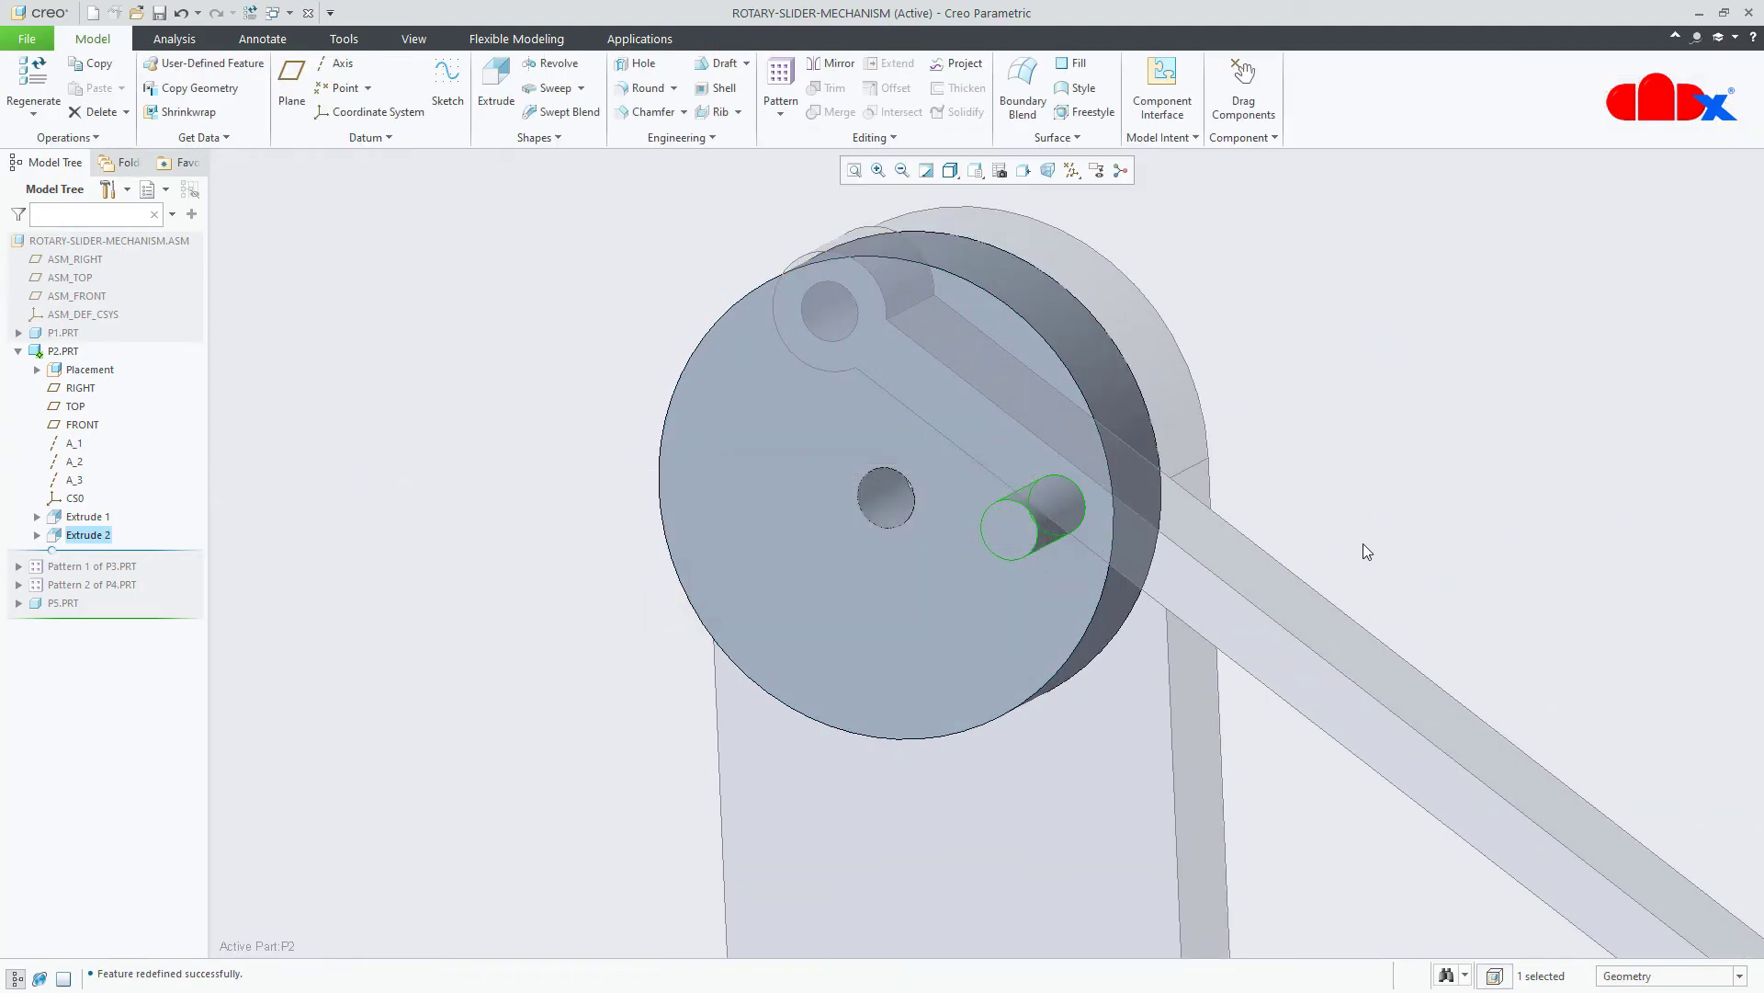
# Activate and regenerate the top-level assembly, save it and restore the standard view orientation.
pyautogui.hotkey('ctrl', 'a')
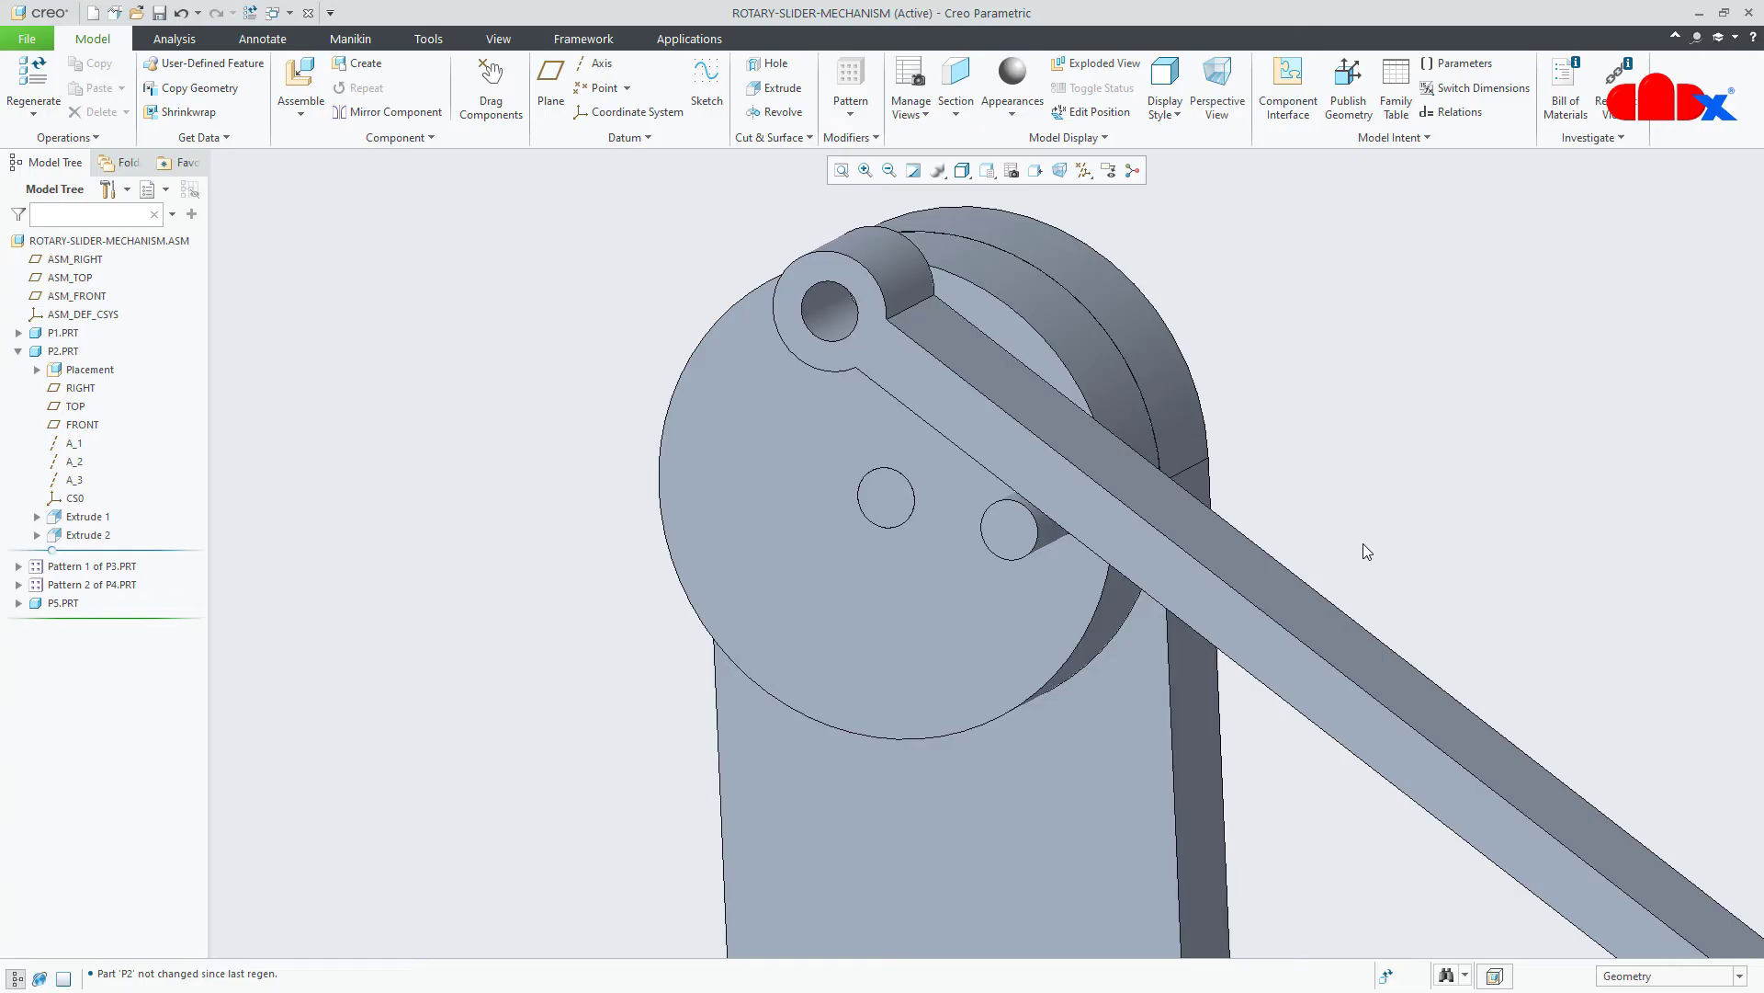
pyautogui.hotkey('ctrl', 'g')
pyautogui.scroll(2, 1214, 491)
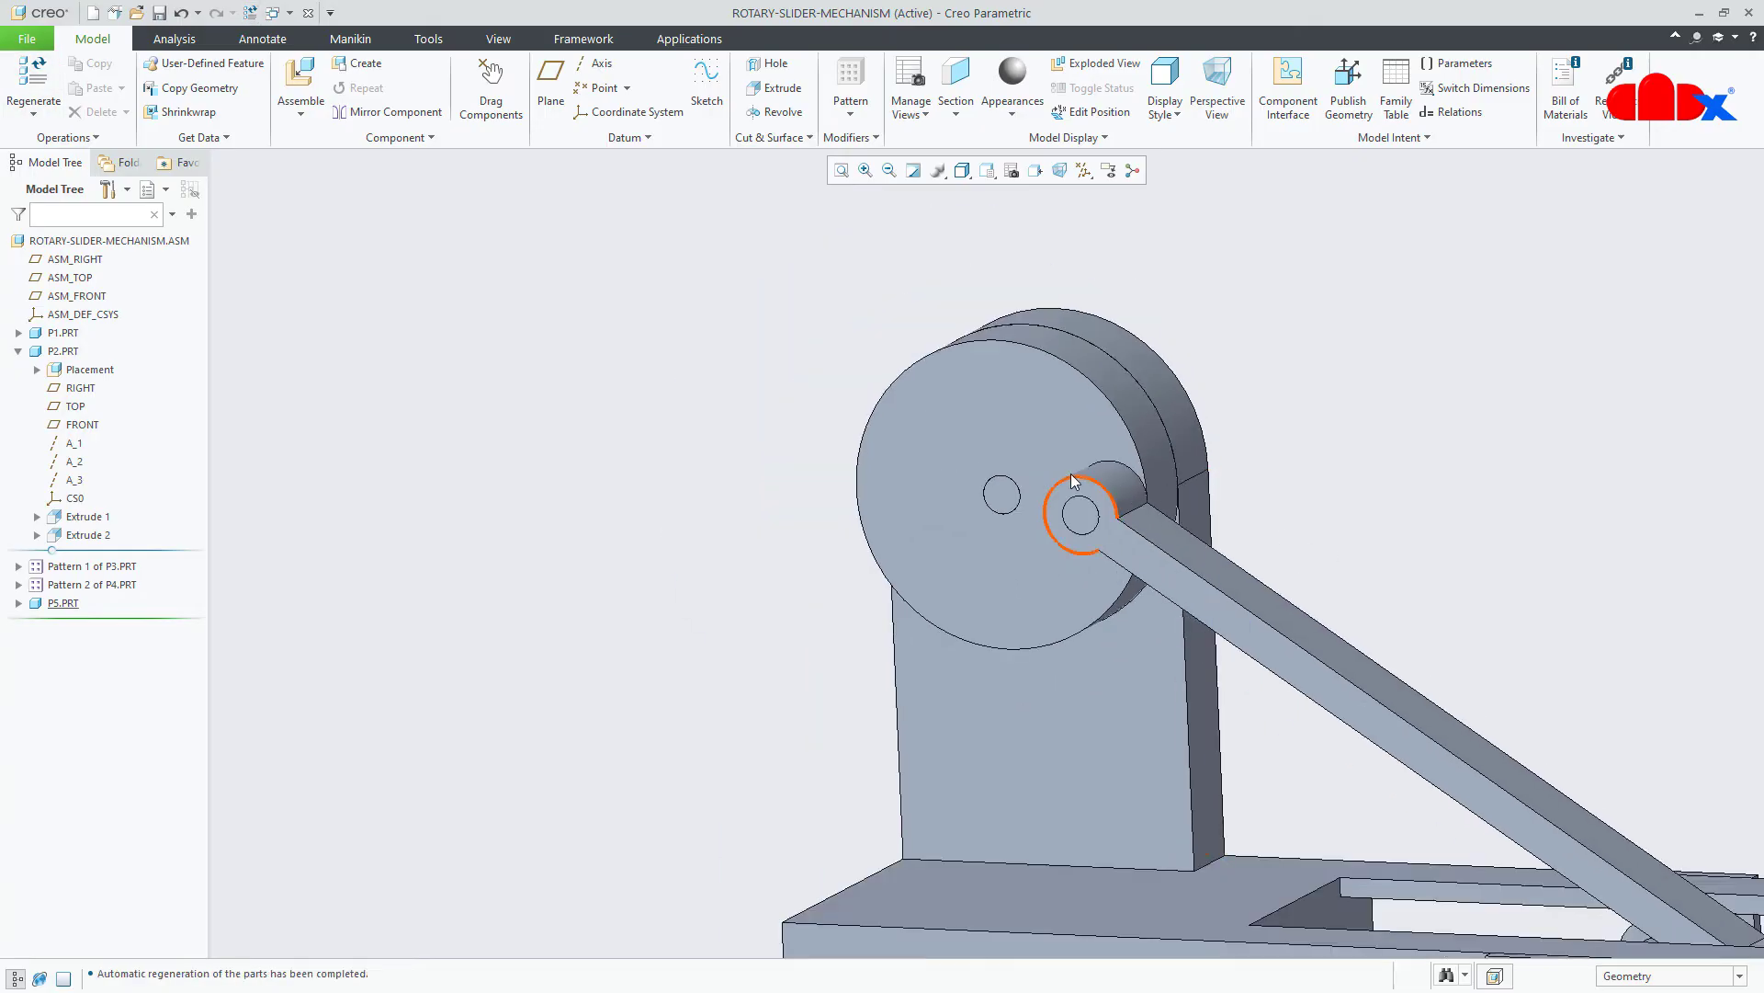
pyautogui.scroll(2, 1072, 476)
pyautogui.moveTo(1221, 586)
pyautogui.mouseDown(button='middle')
pyautogui.moveTo(1232, 614)
pyautogui.moveTo(1213, 602)
pyautogui.mouseUp(button='middle')
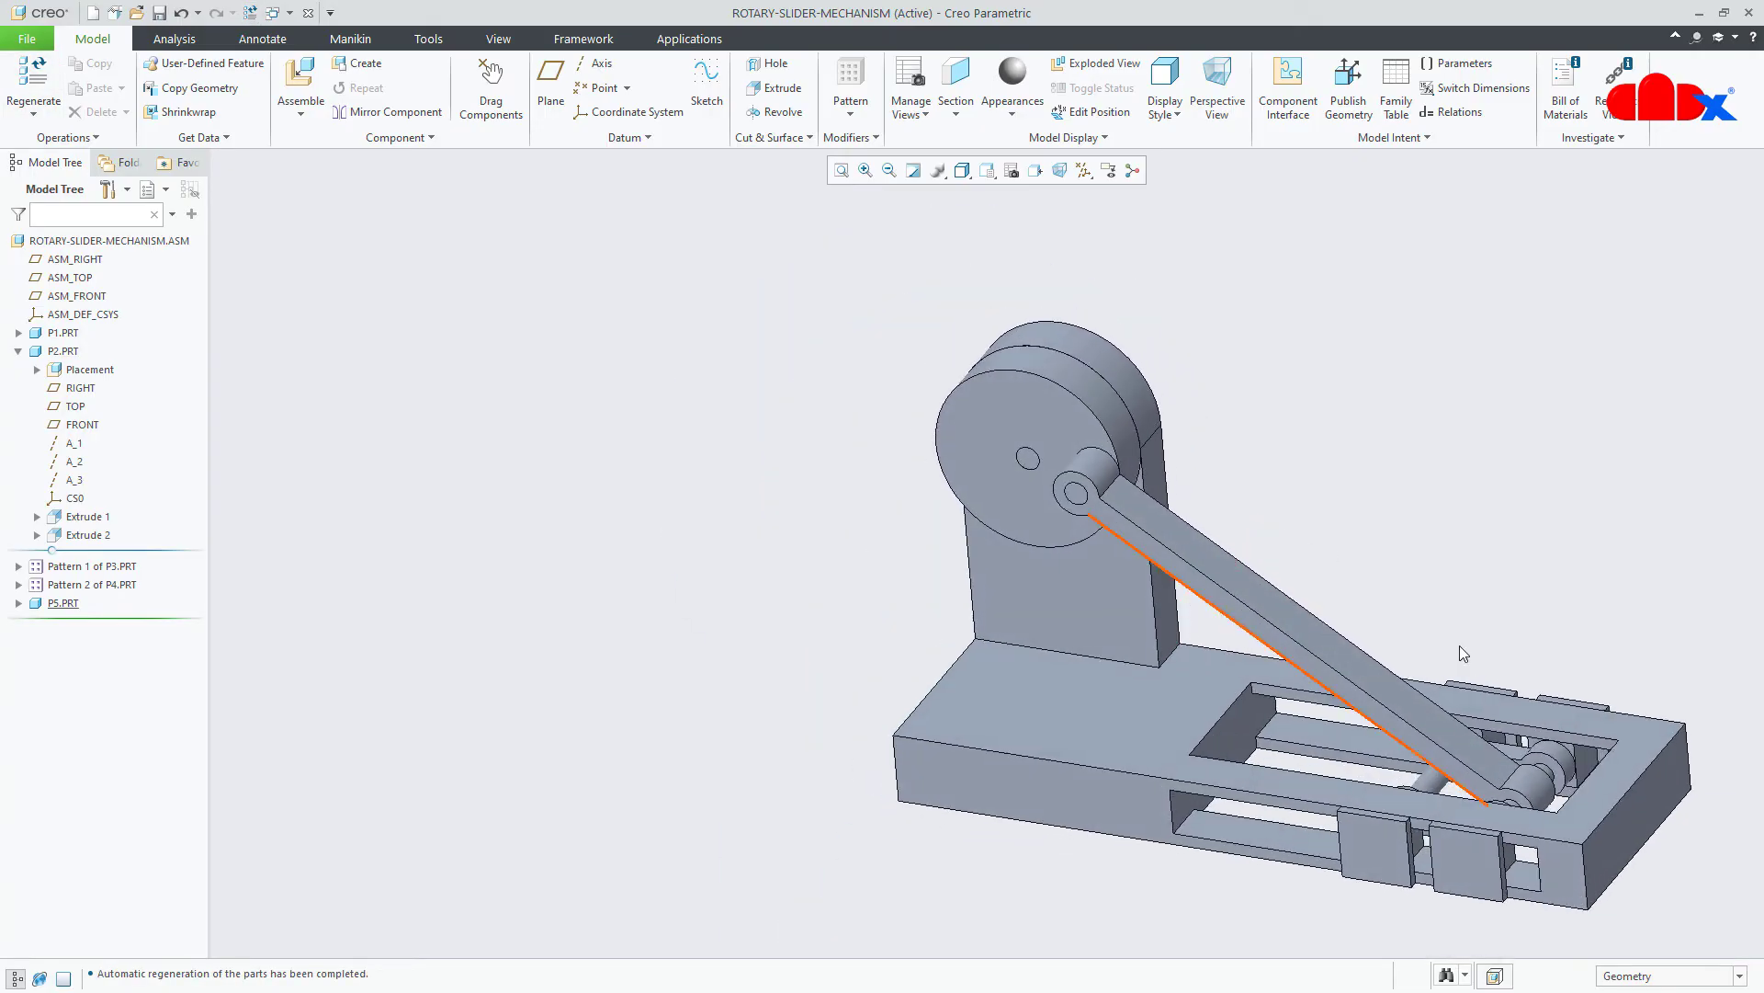
pyautogui.scroll(-2, 1571, 653)
pyautogui.moveTo(1561, 627)
pyautogui.mouseDown(button='middle')
pyautogui.moveTo(1560, 641)
pyautogui.moveTo(1574, 622)
pyautogui.mouseUp(button='middle')
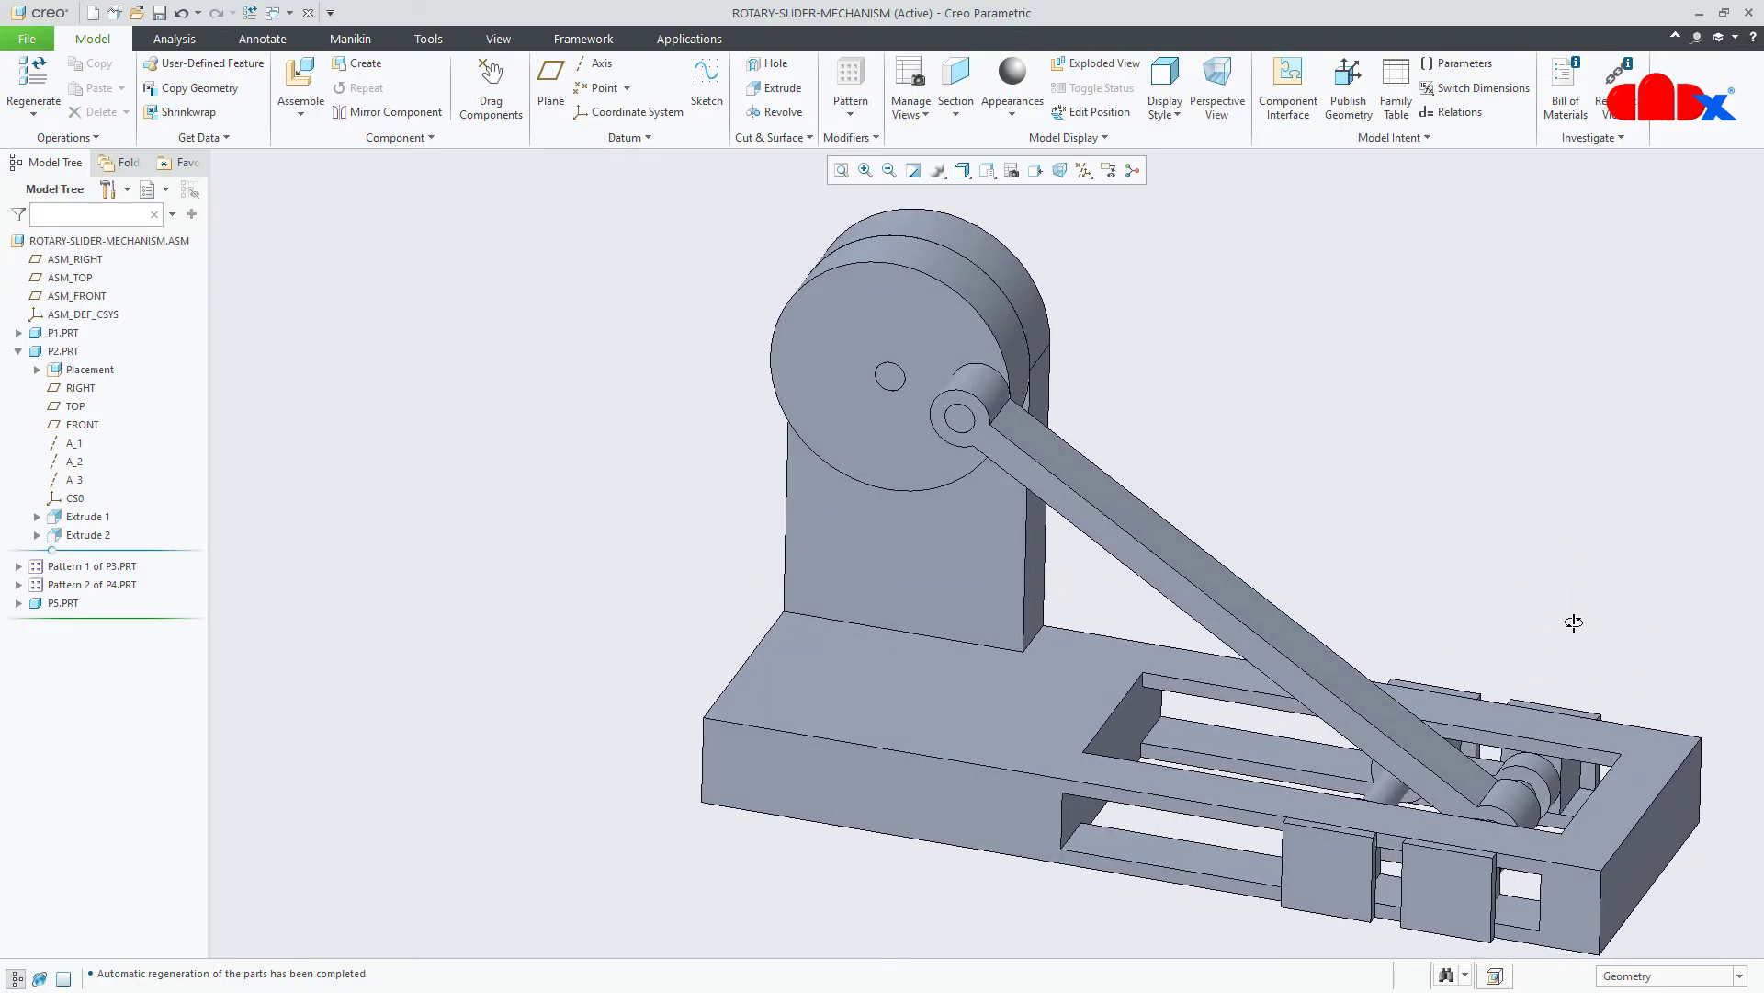
pyautogui.moveTo(1511, 659)
pyautogui.mouseDown(button='middle')
pyautogui.moveTo(1535, 501)
pyautogui.moveTo(1544, 602)
pyautogui.moveTo(1486, 631)
pyautogui.moveTo(1490, 646)
pyautogui.mouseUp(button='middle')
pyautogui.hotkey('ctrl', 's')
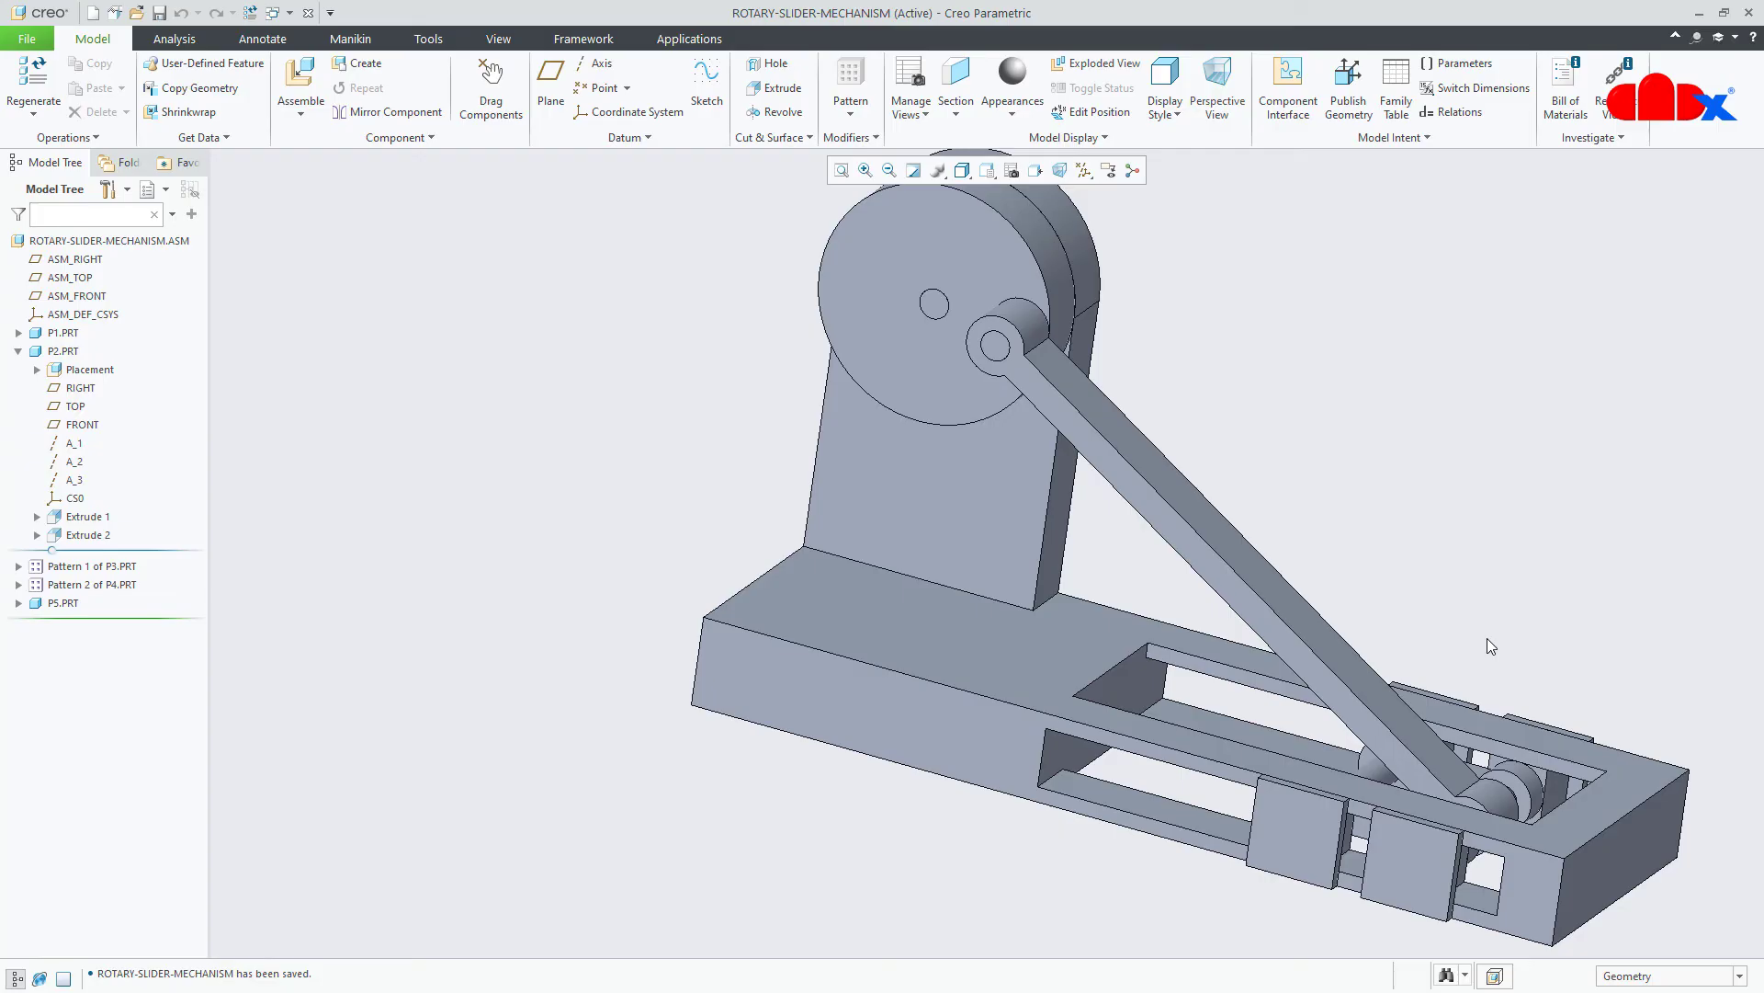
pyautogui.hotkey('ctrl', 'd')
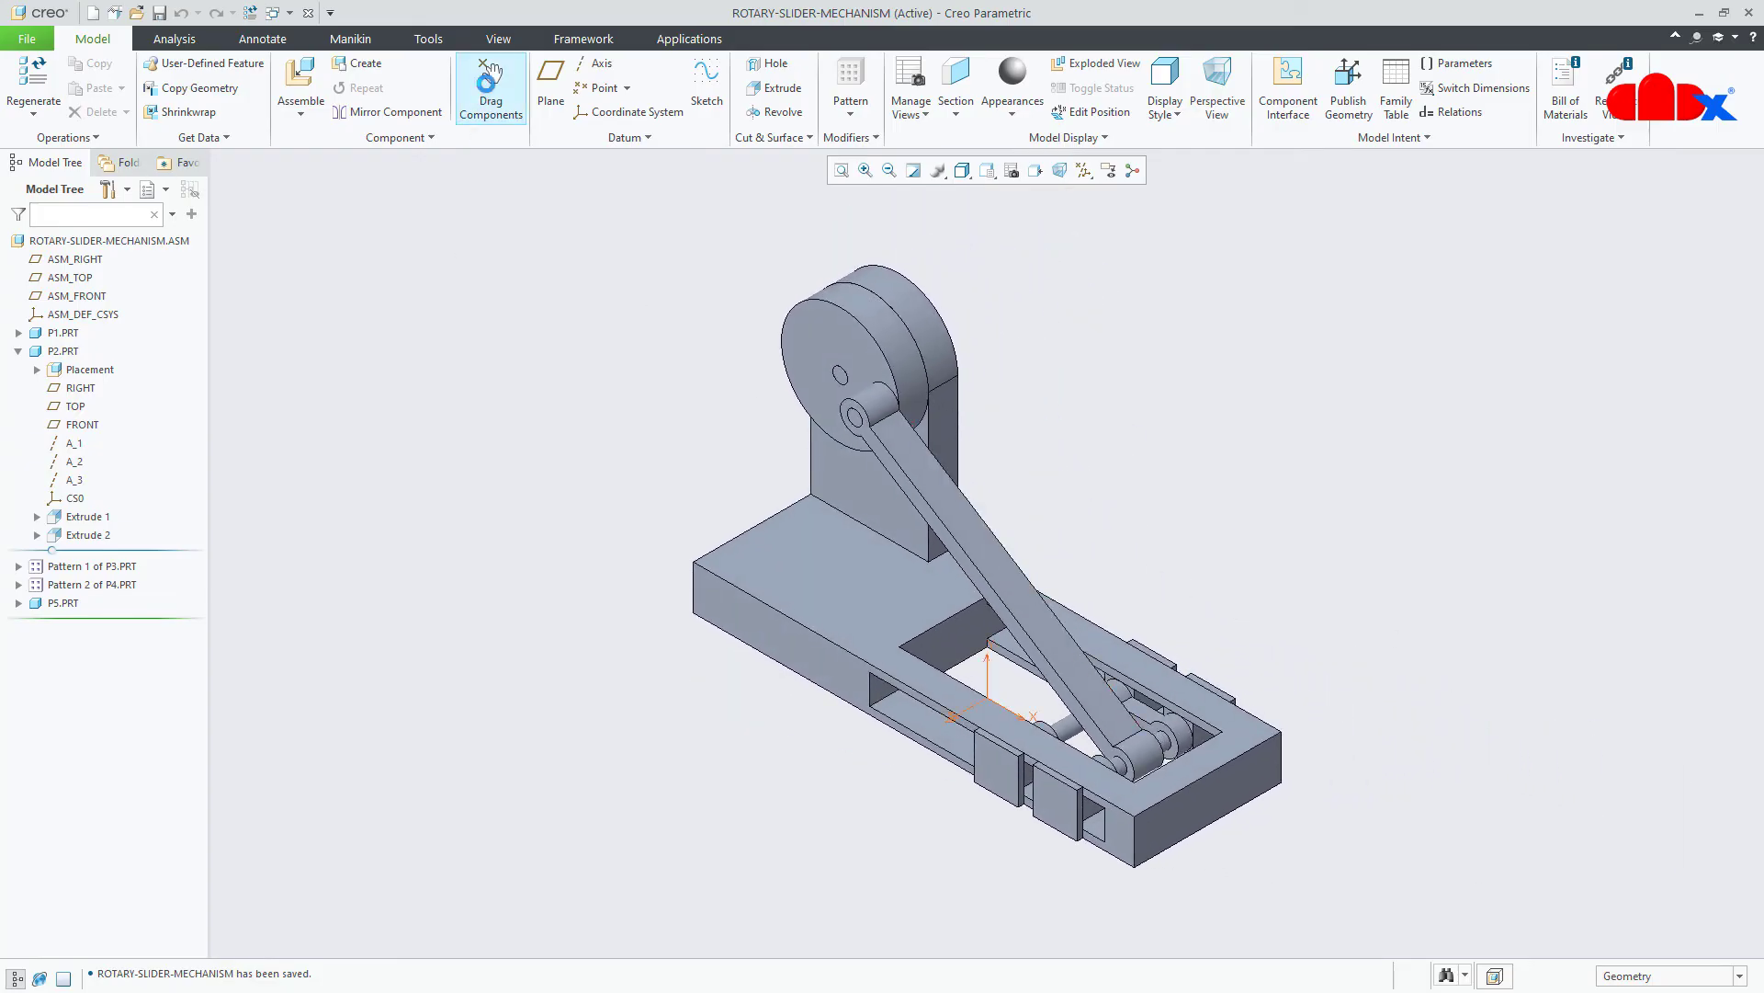
# Open and close the Drag Components command, and collapse part P2 in the model tree.
pyautogui.click(491, 92)
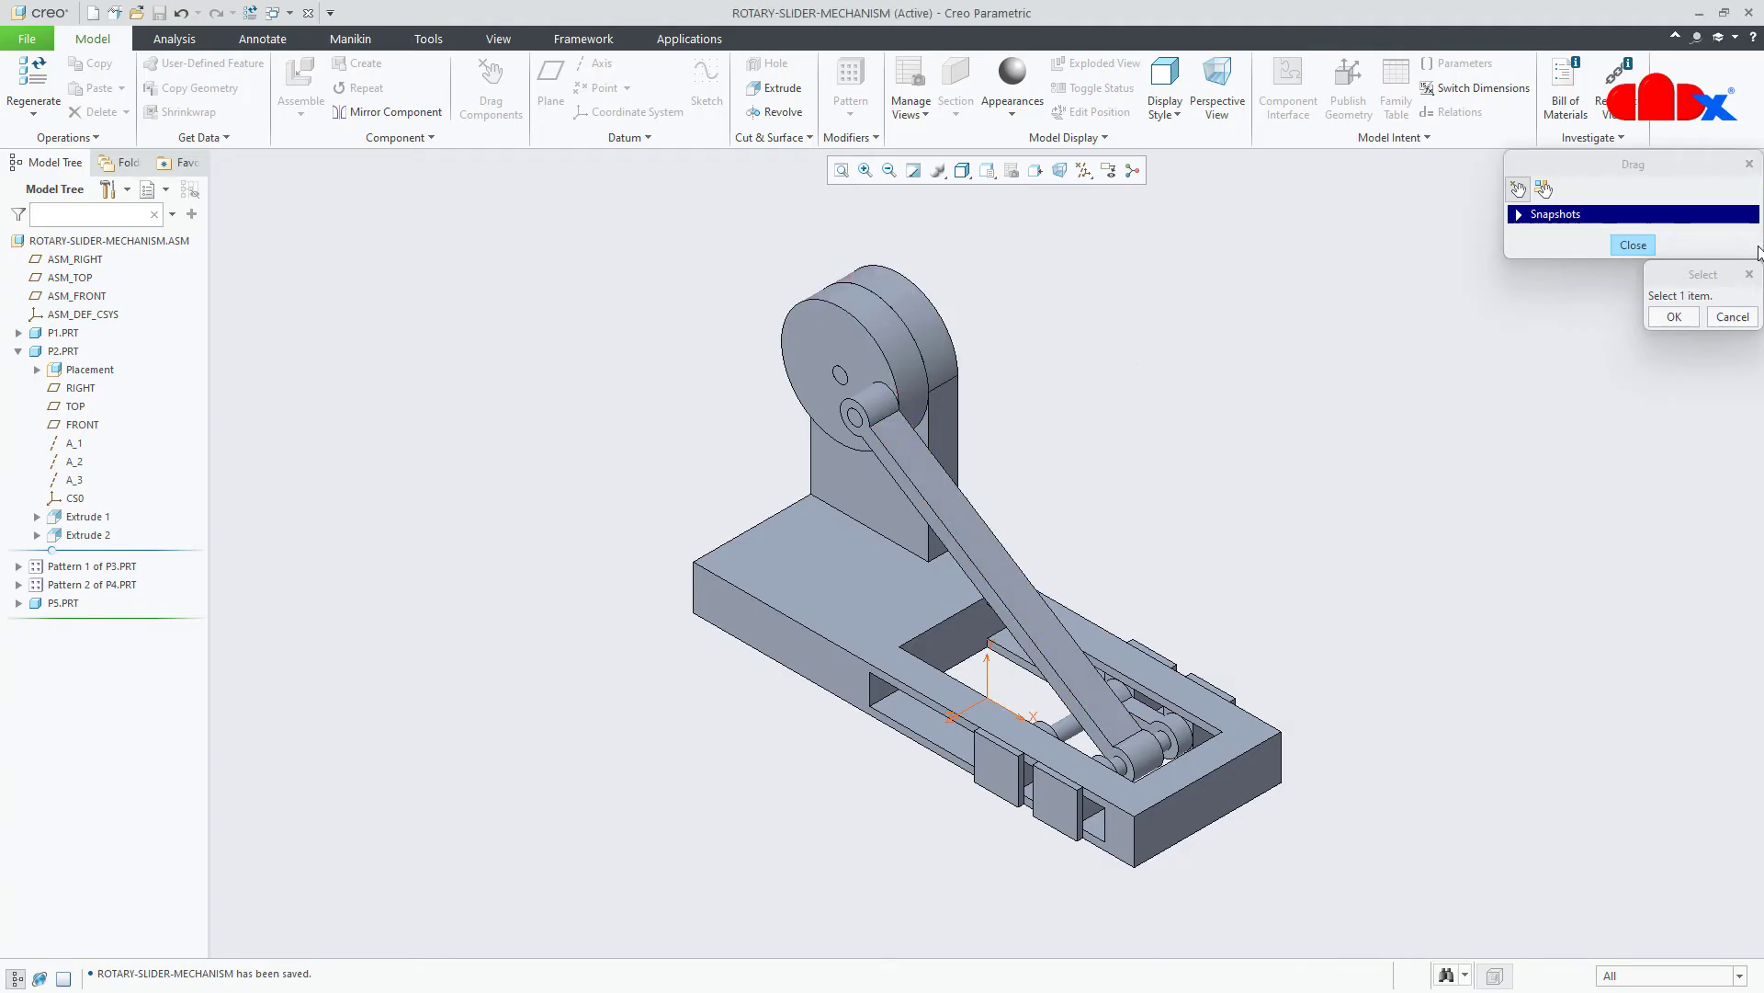
pyautogui.click(1633, 244)
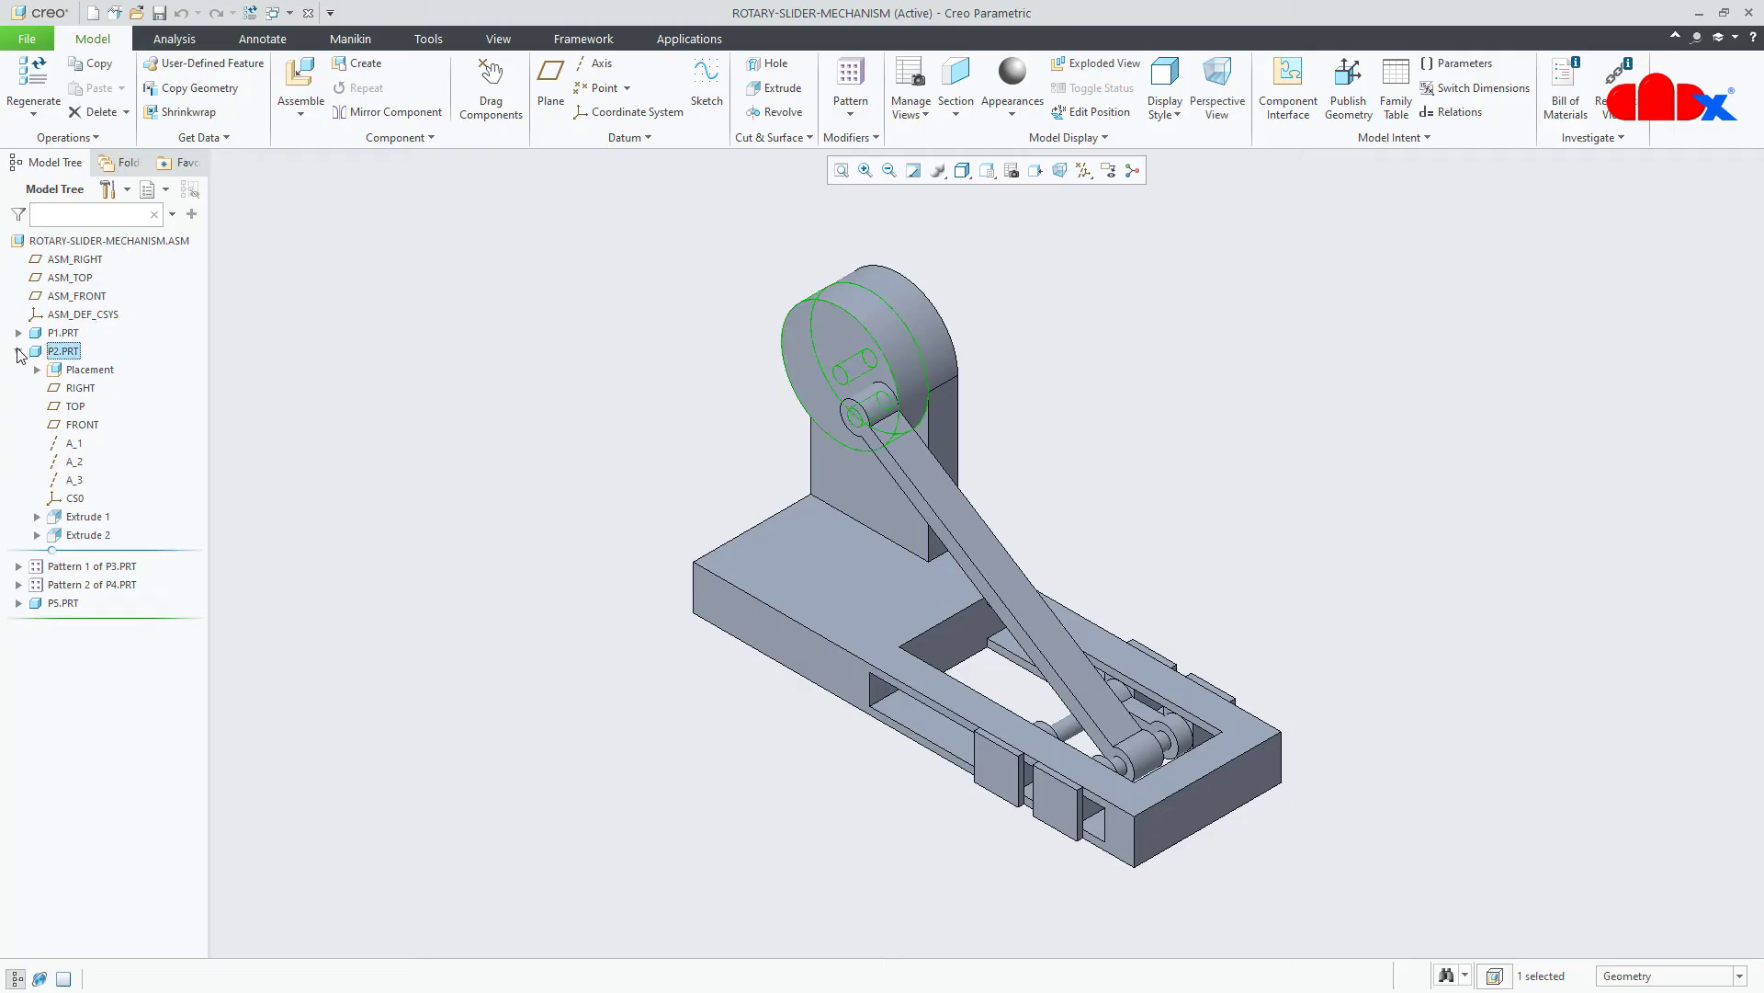
pyautogui.click(18, 351)
pyautogui.click(321, 446)
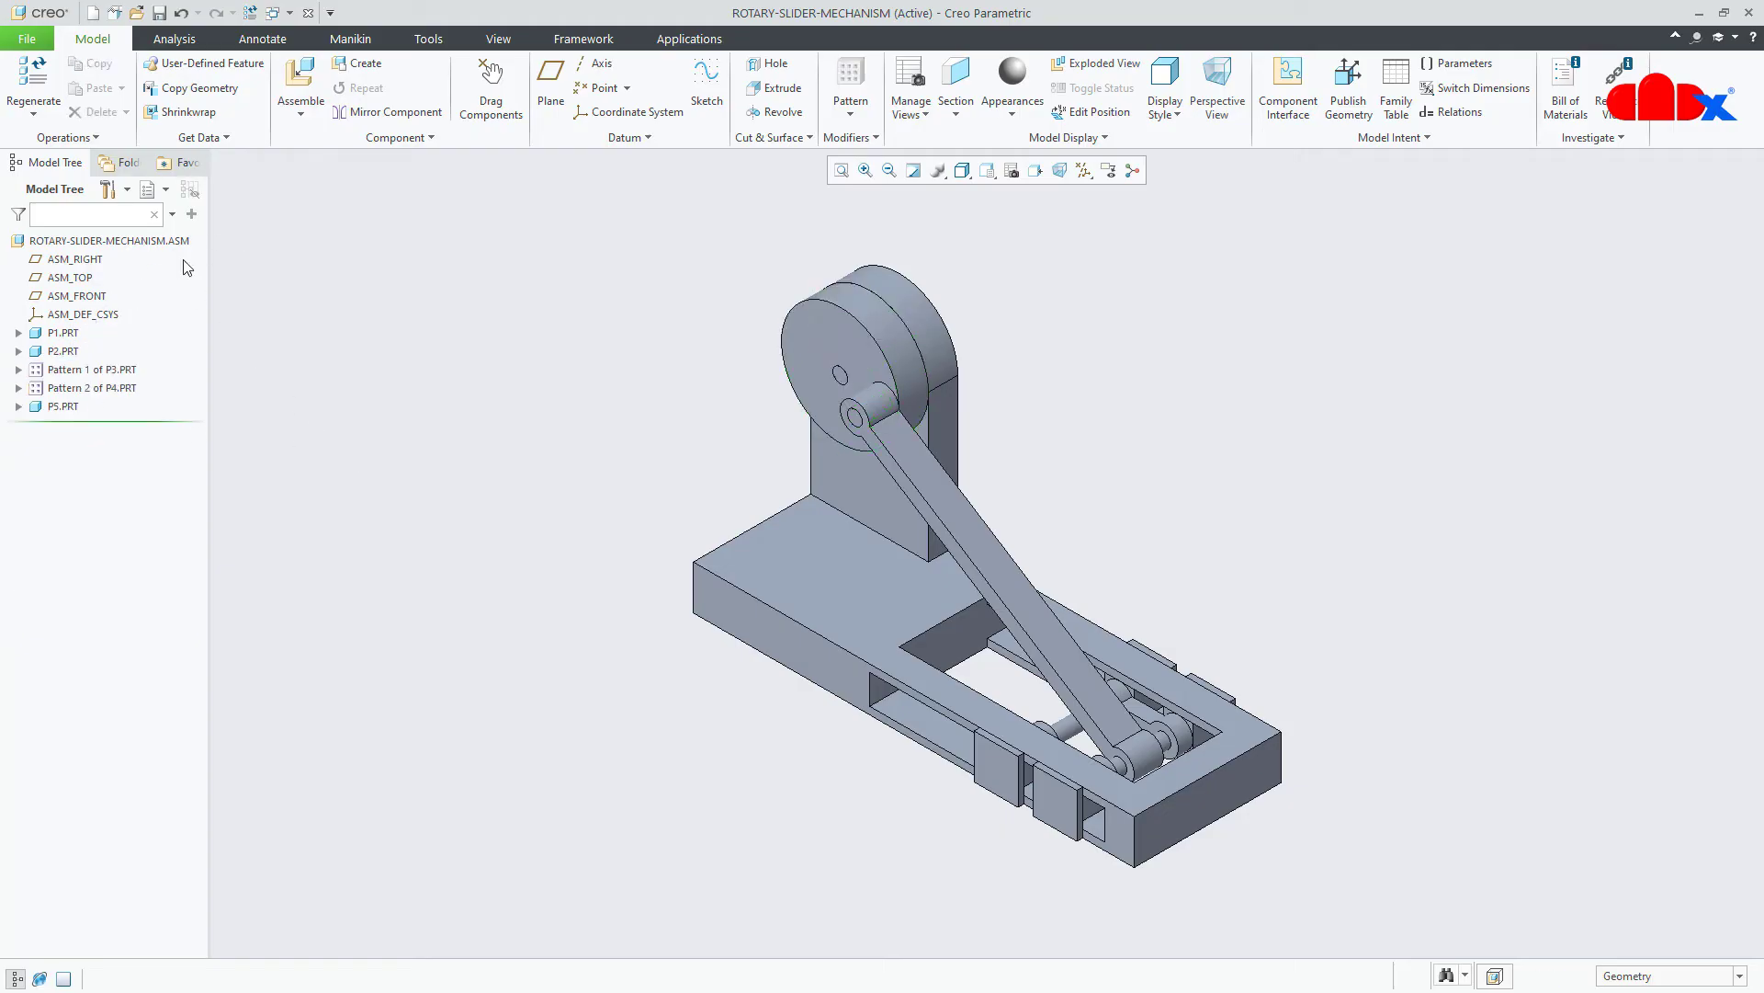
# Create a new Design assembly from the mmns_asm_design template instead of the default one and maximize its window.
pyautogui.click(93, 13)
pyautogui.click(741, 449)
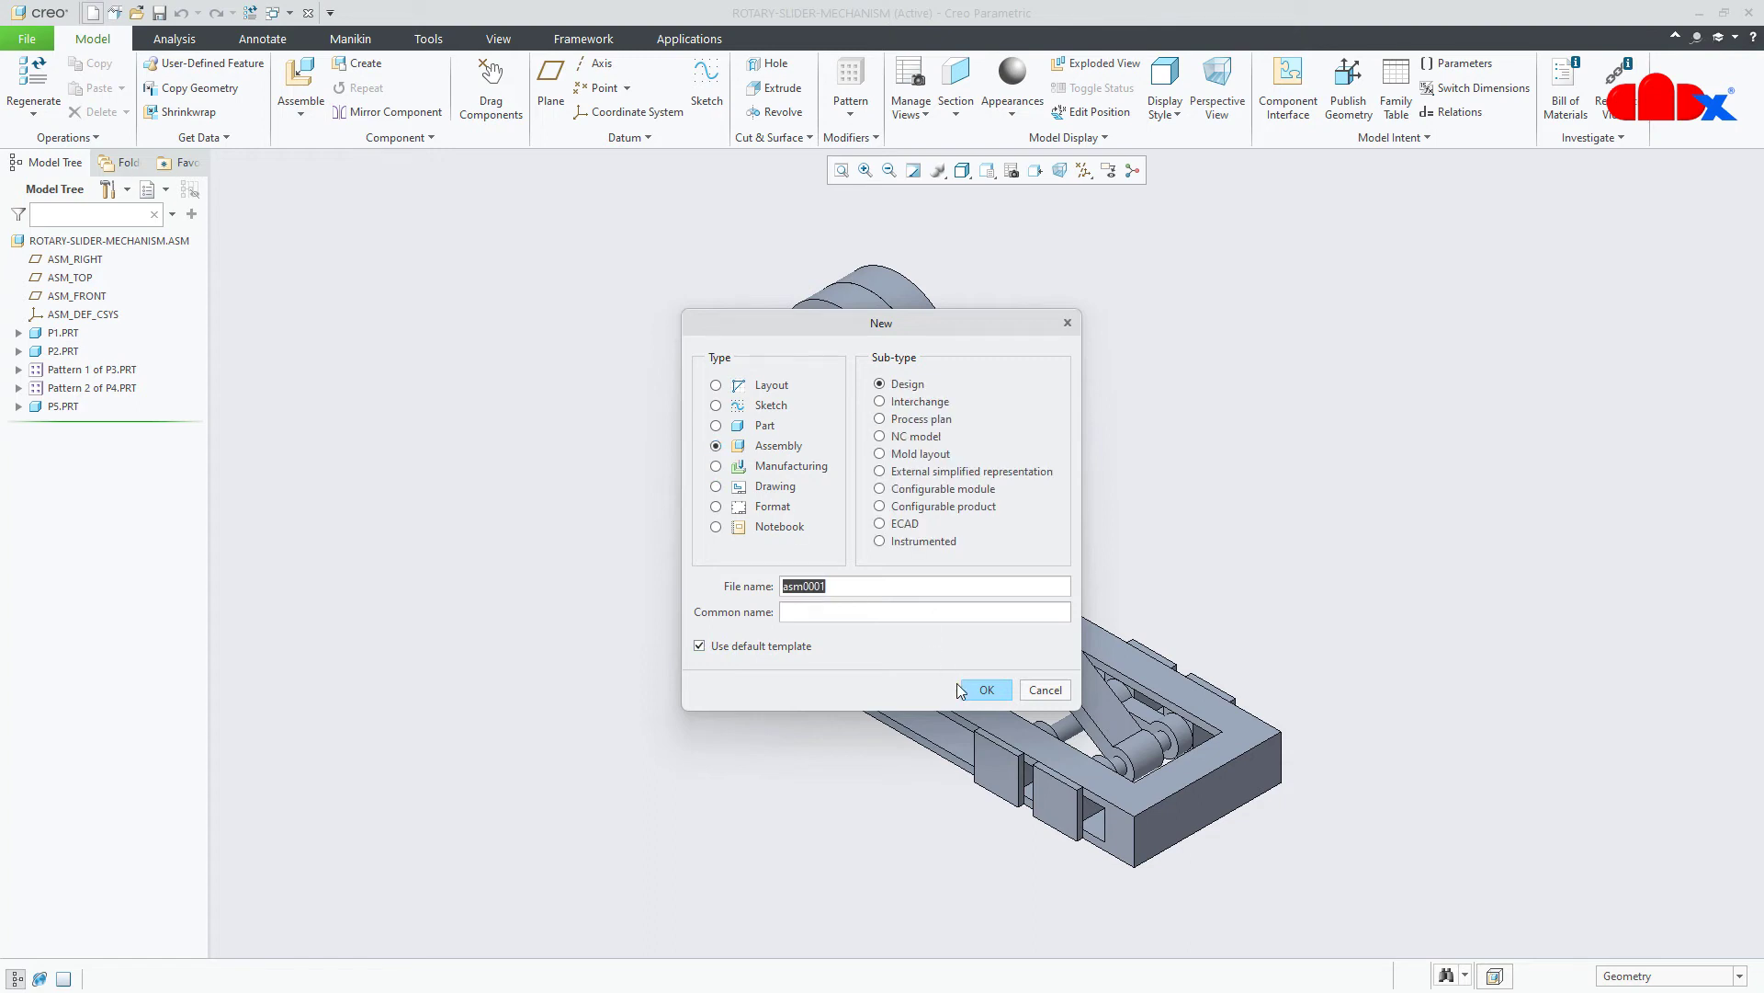
pyautogui.click(808, 649)
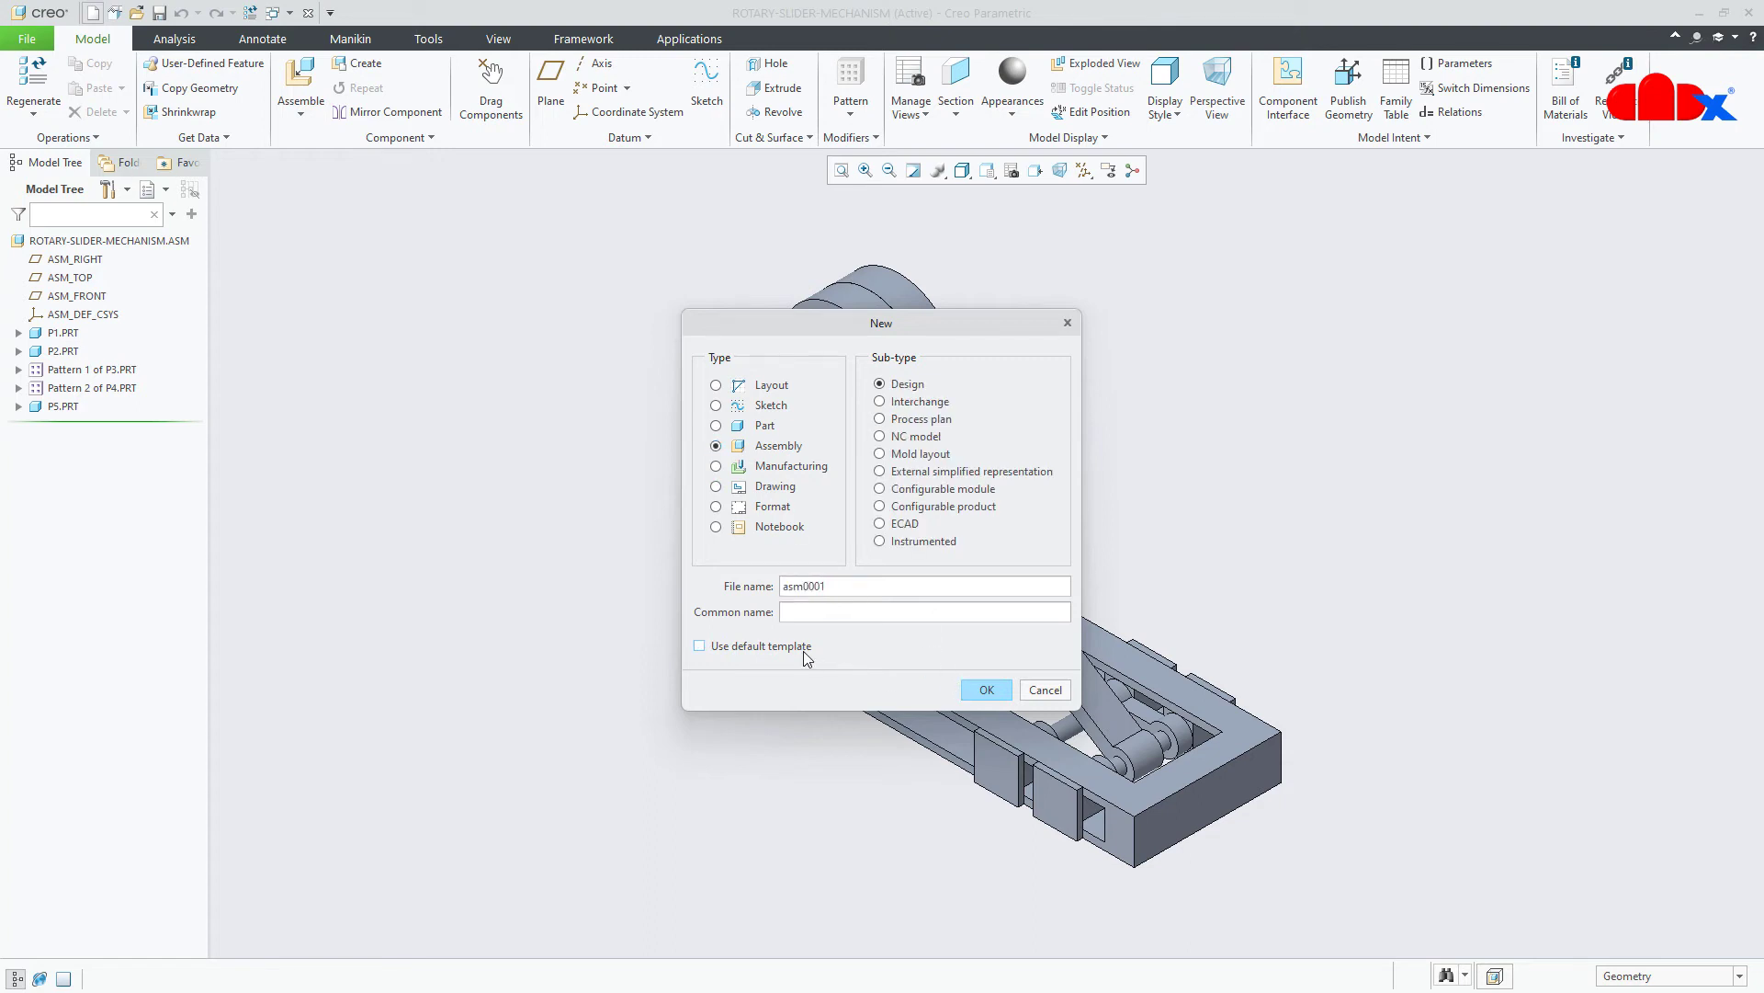
pyautogui.click(986, 689)
pyautogui.scroll(-3, 804, 445)
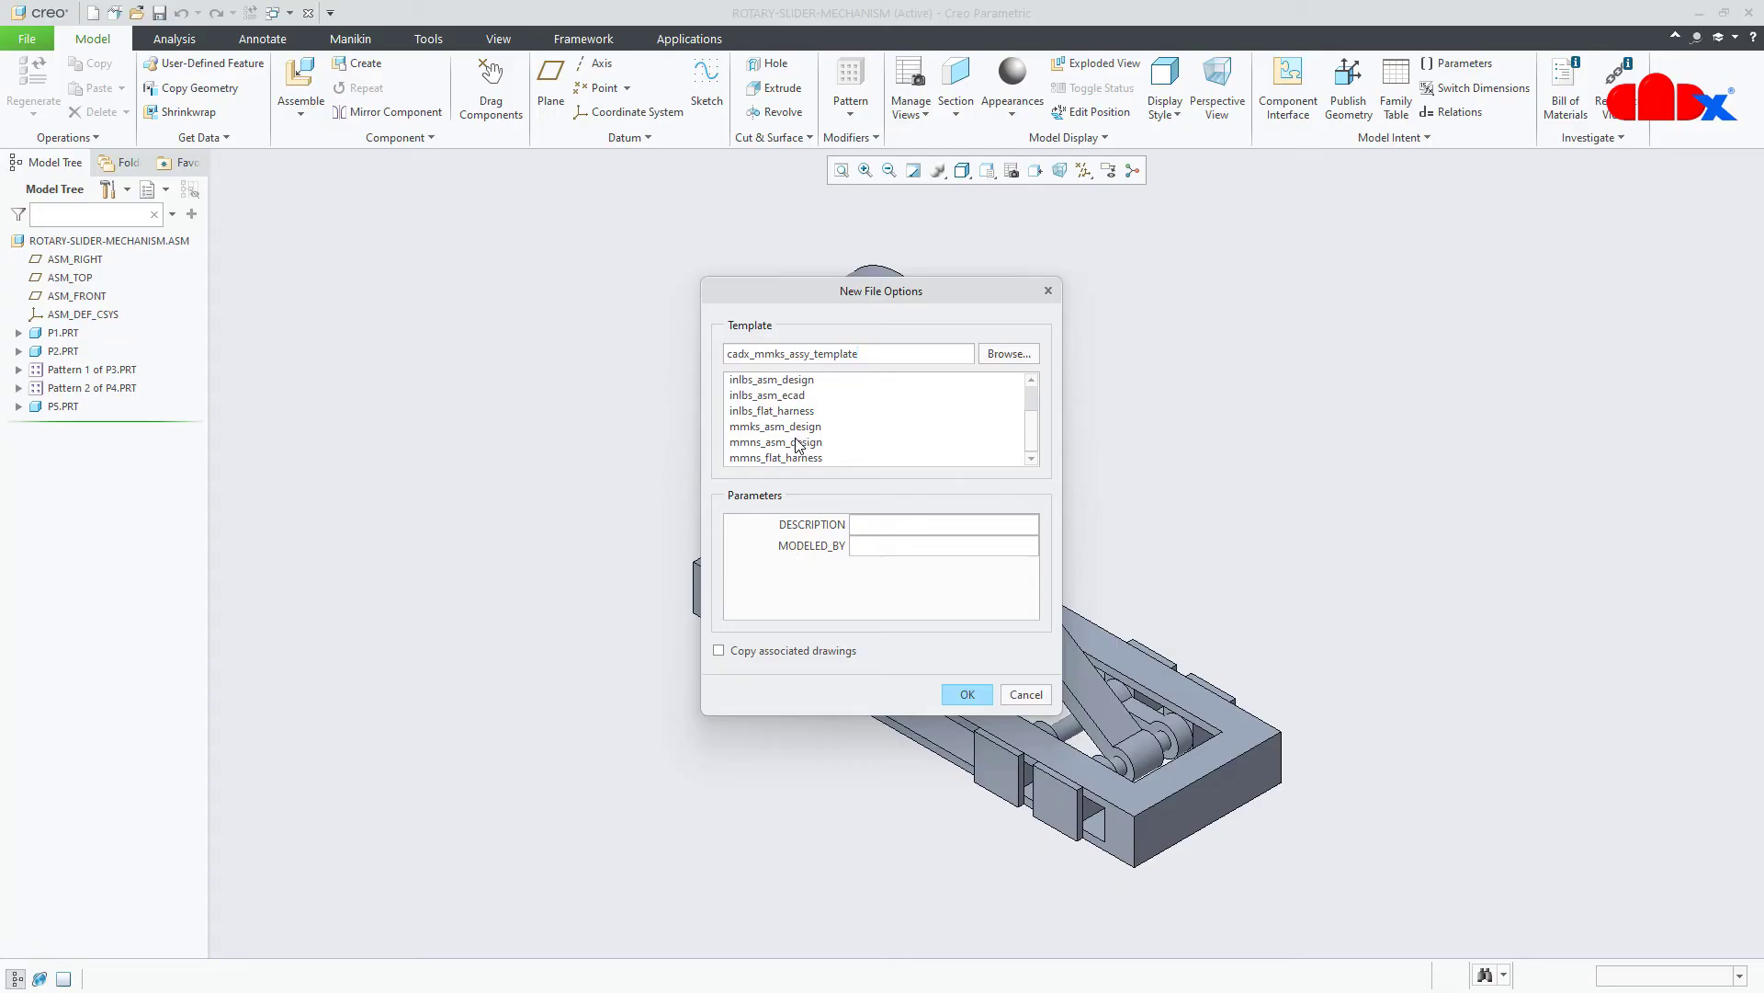
pyautogui.click(786, 442)
pyautogui.click(976, 697)
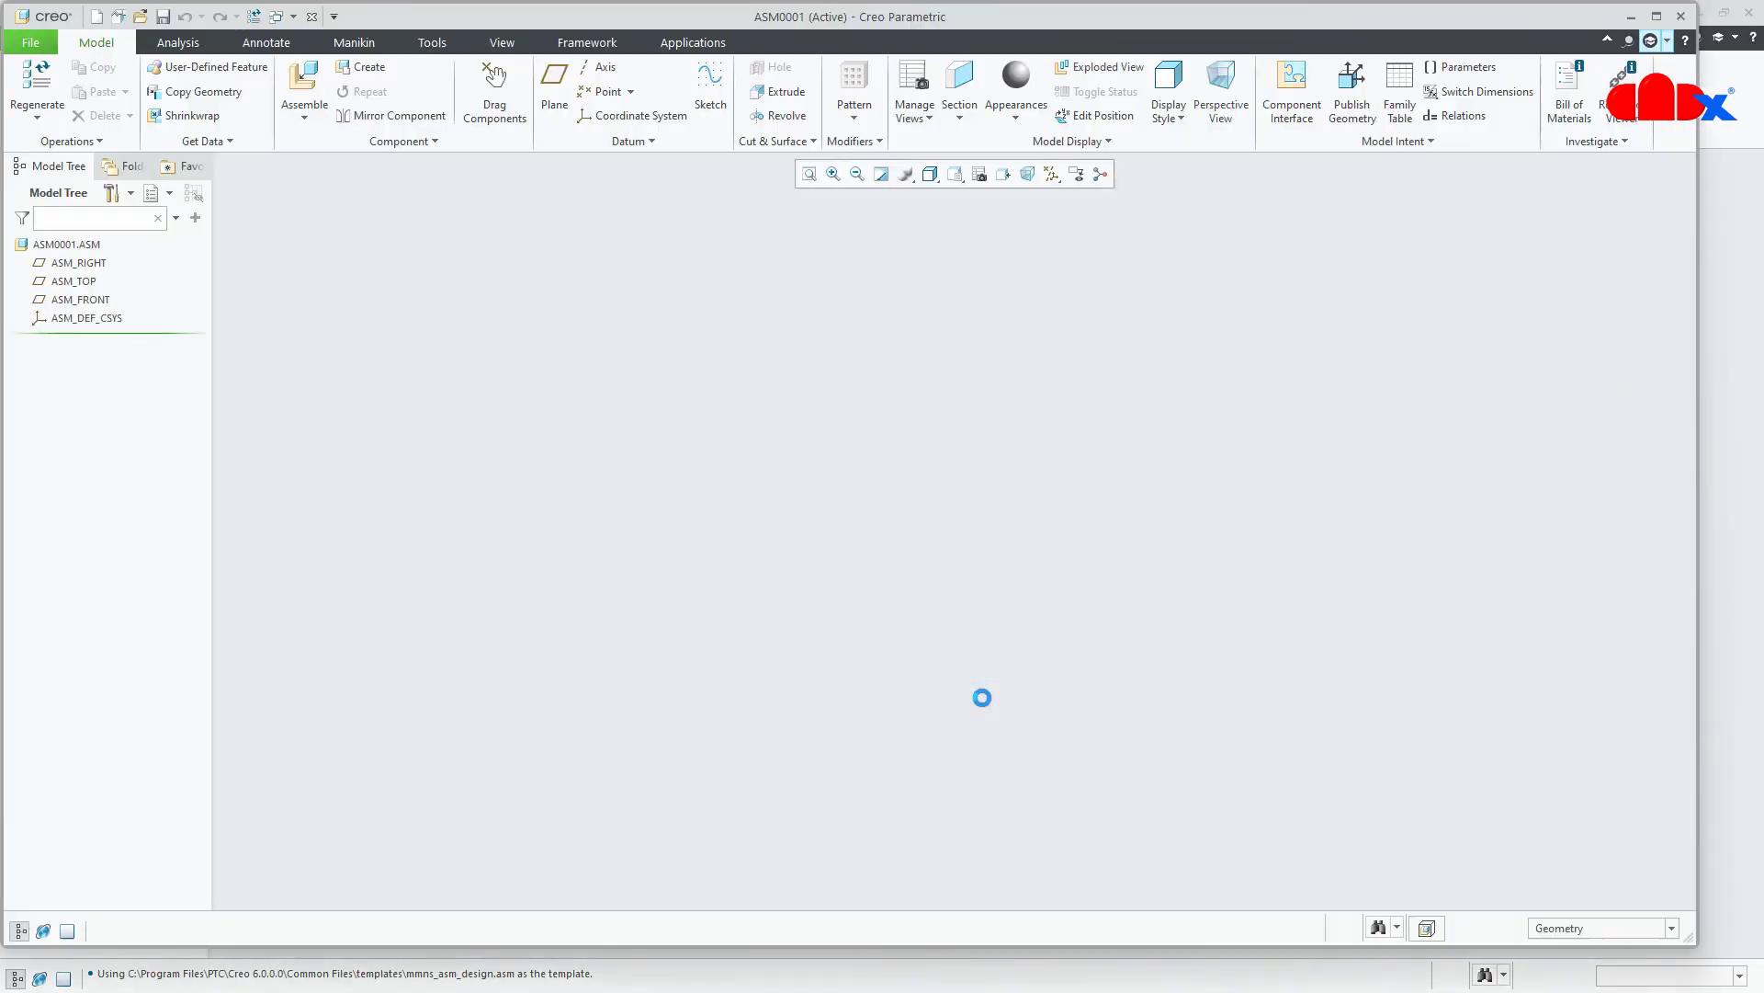
pyautogui.click(1657, 17)
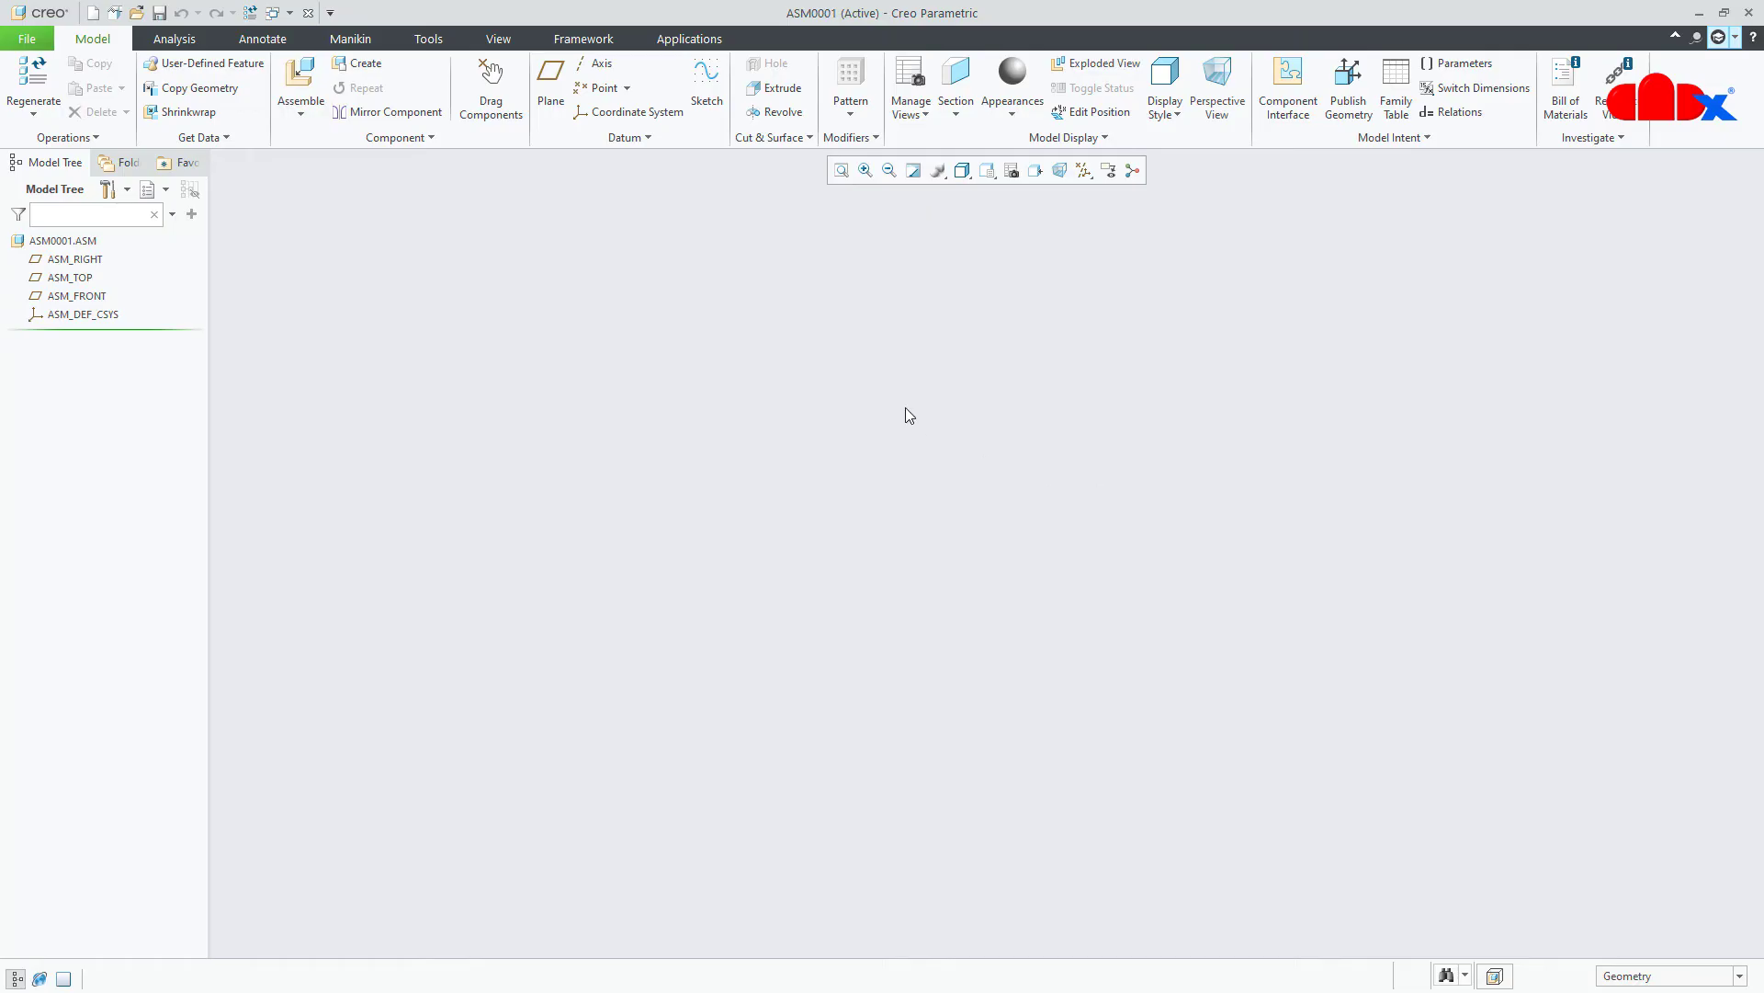
# Assemble the base part p1.prt into the new assembly with a Default constraint.
pyautogui.click(299, 75)
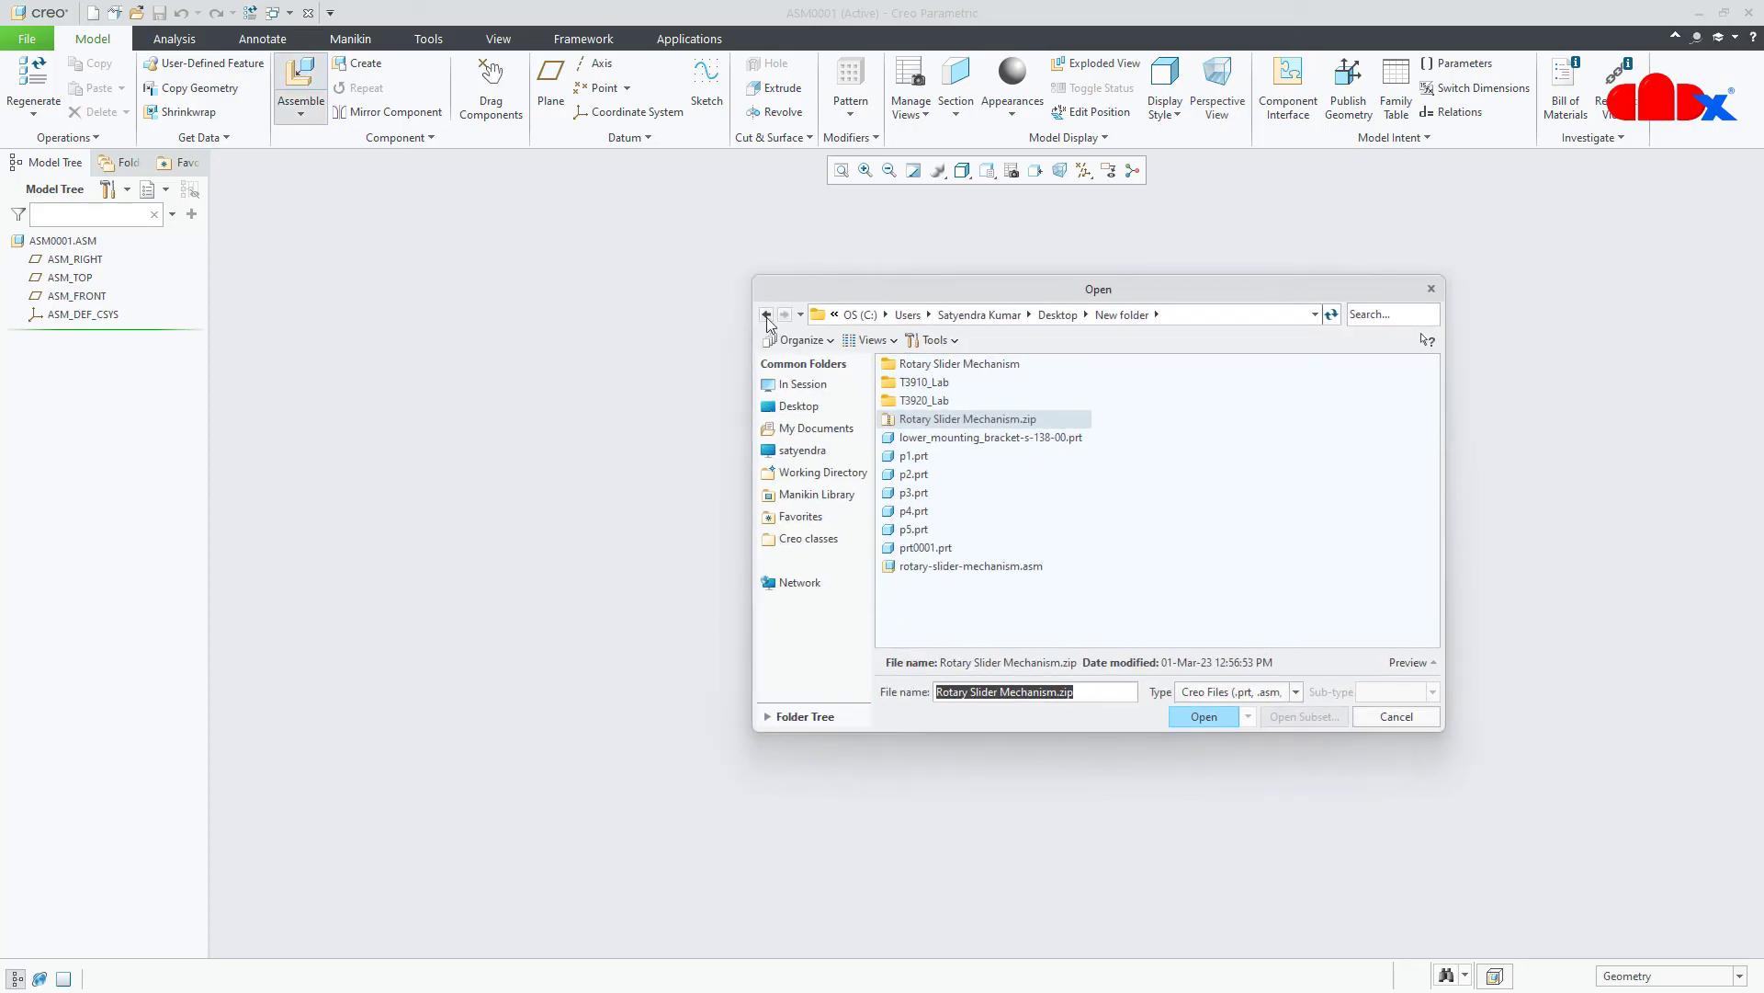
pyautogui.click(936, 458)
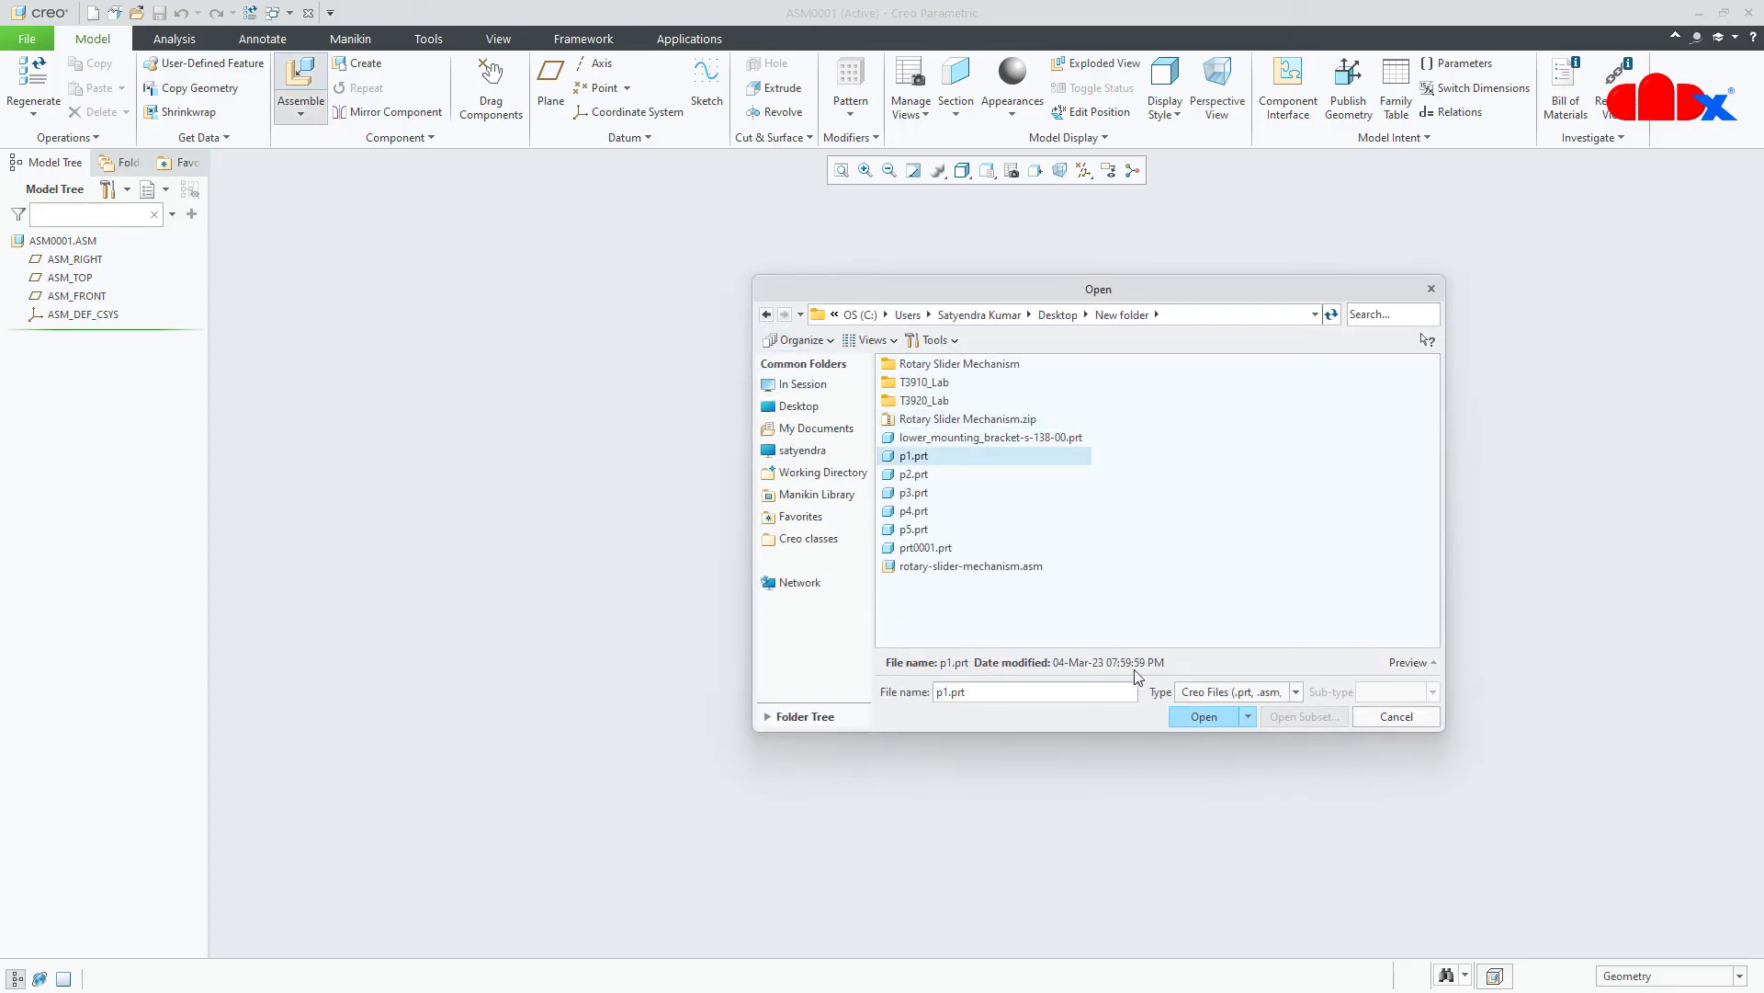
pyautogui.click(1199, 716)
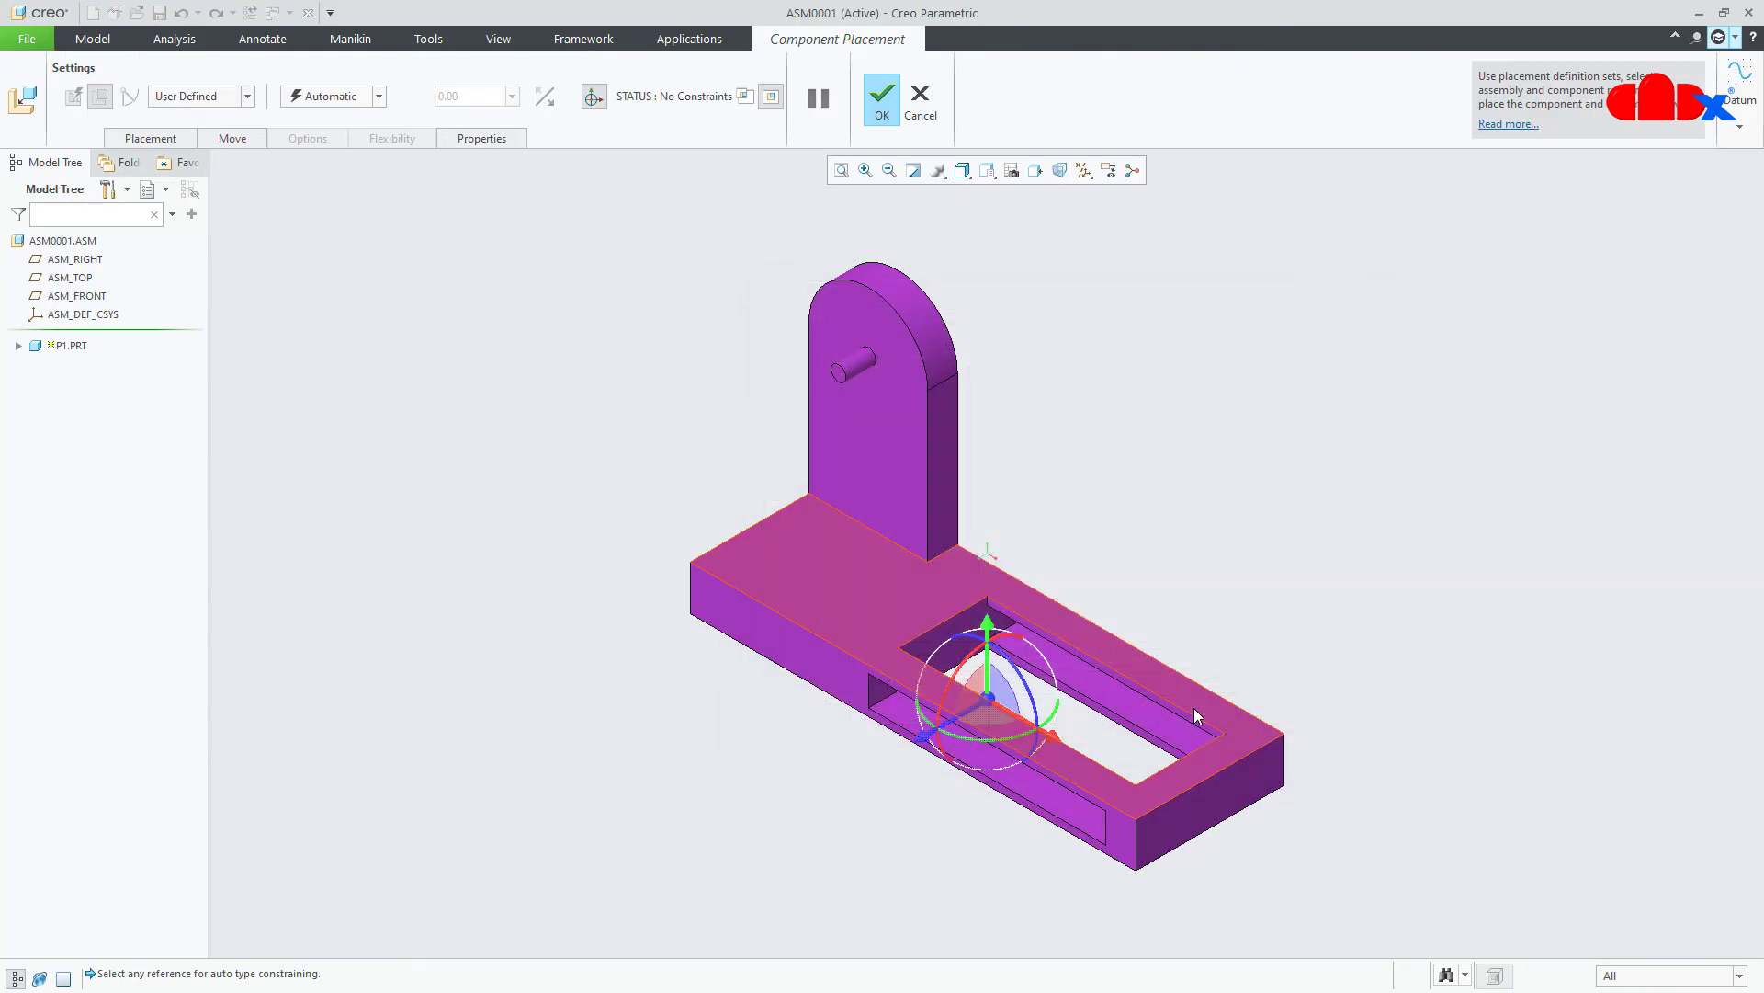
pyautogui.click(375, 99)
pyautogui.click(336, 286)
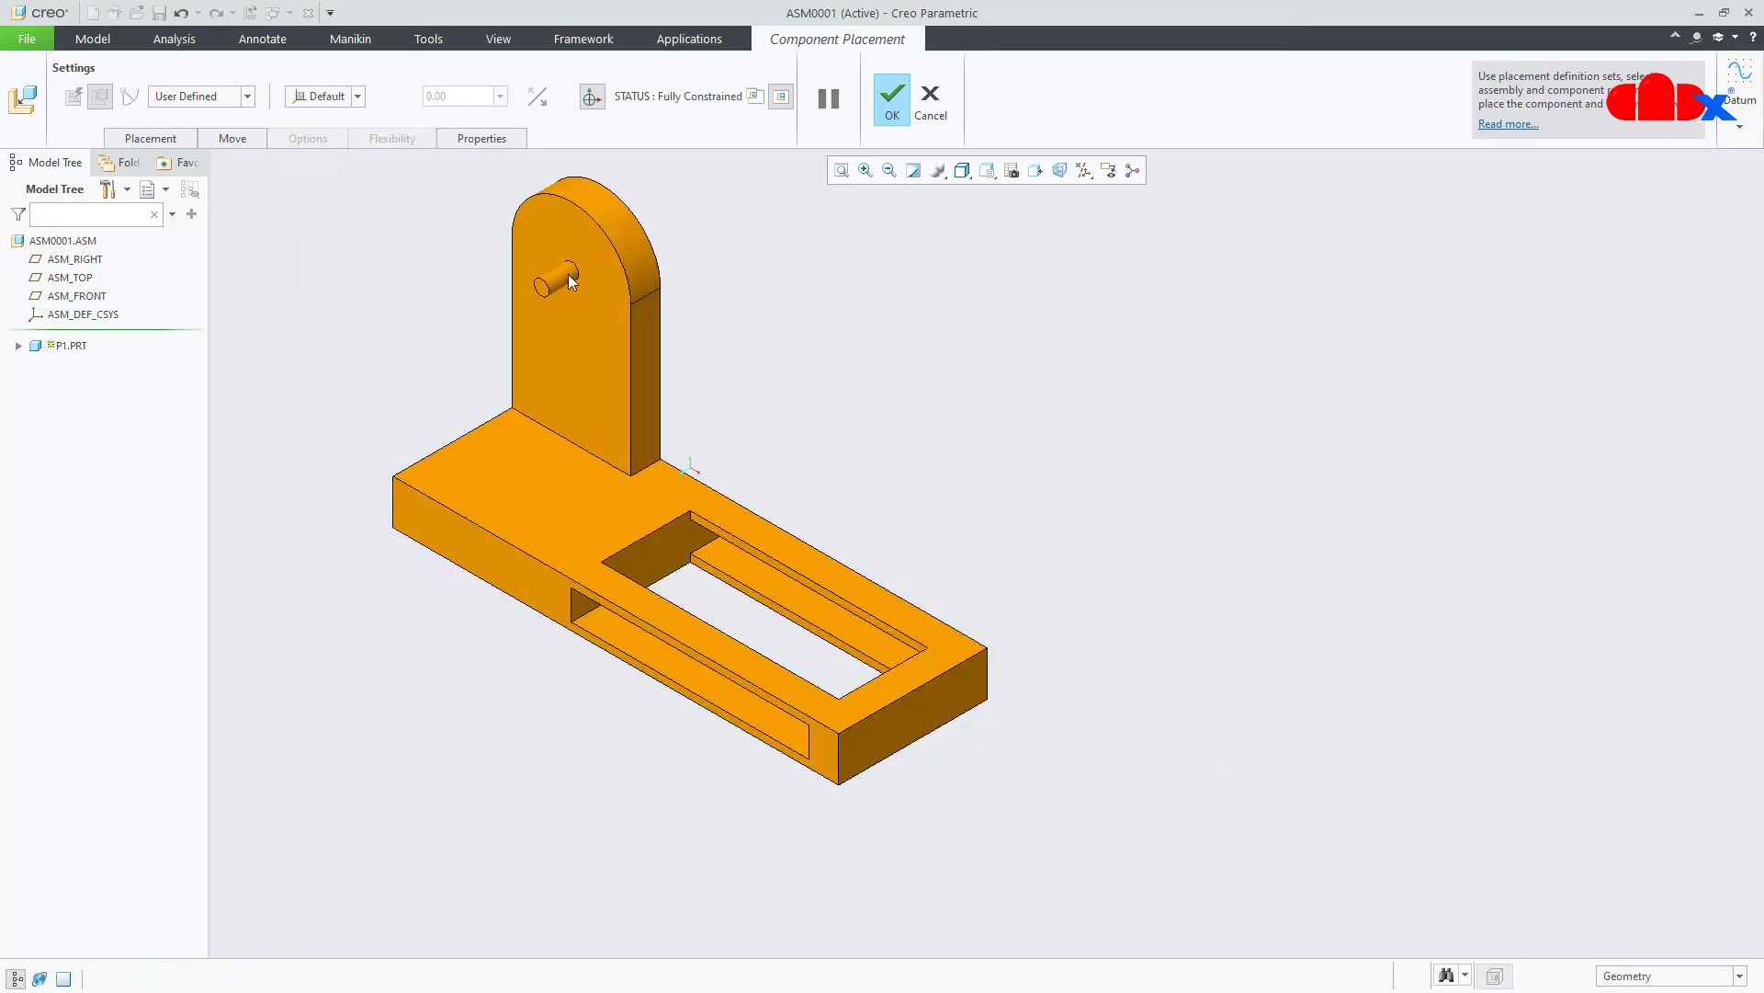
pyautogui.click(893, 101)
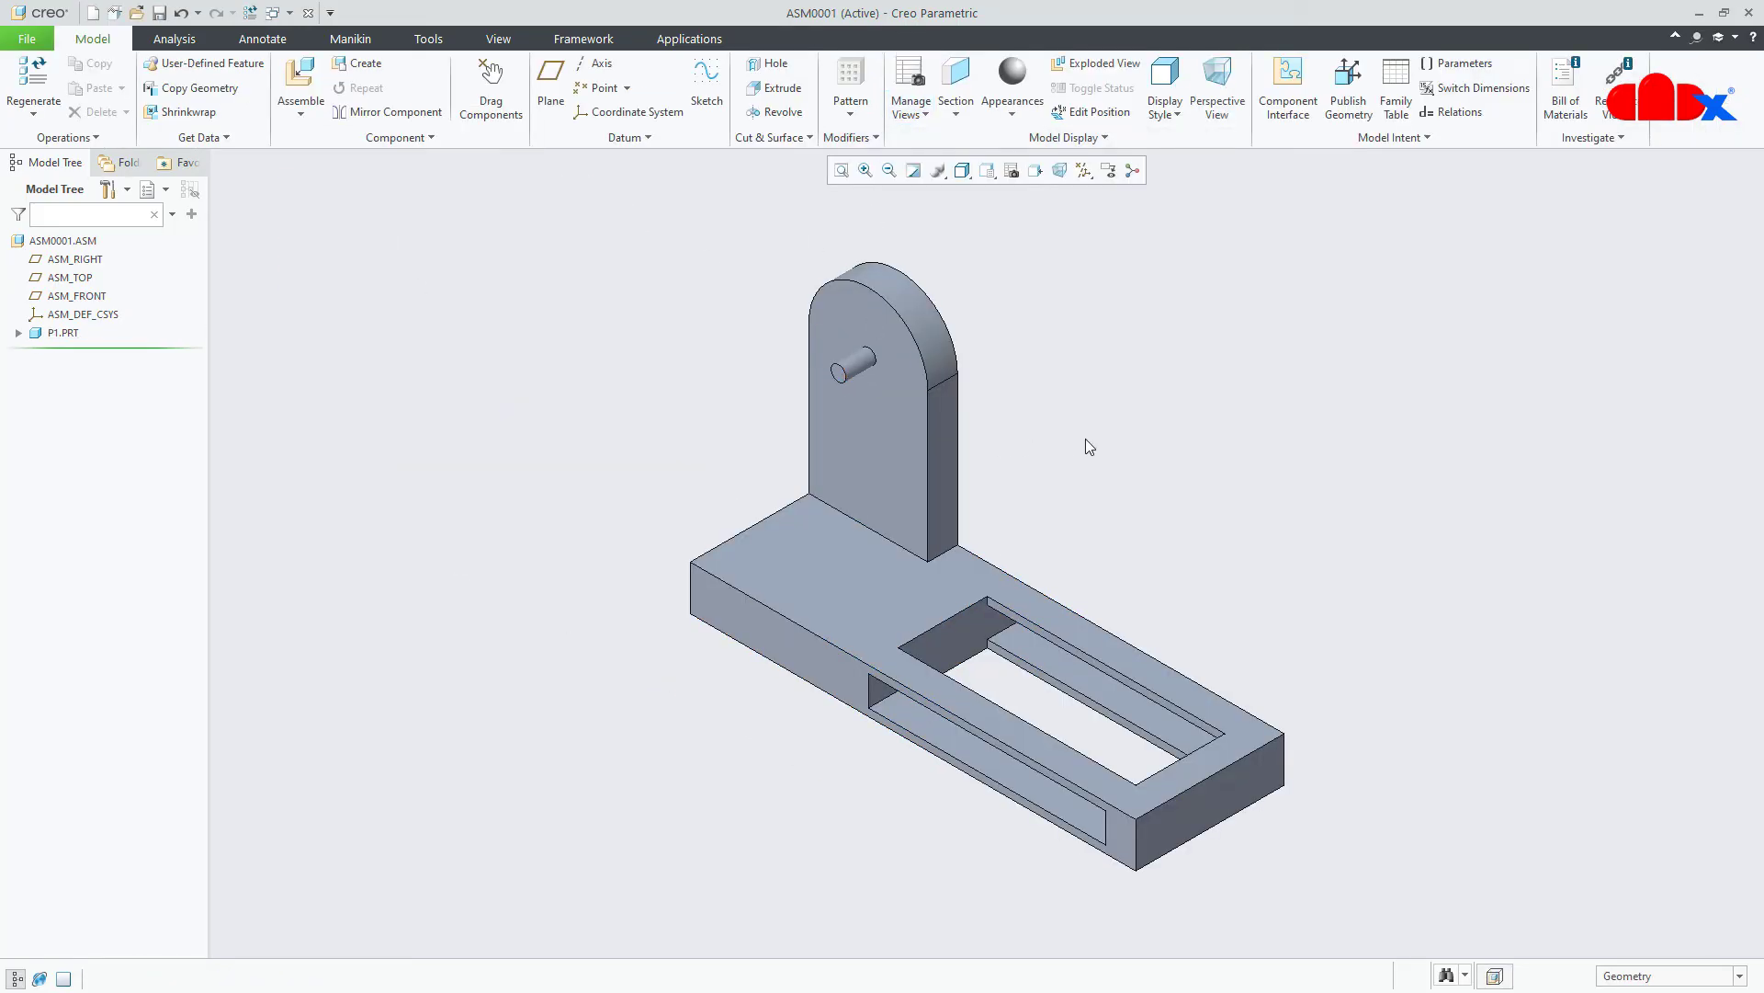
# Bring disc part p2.prt into the assembly for placement and set its connection type to Pin.
pyautogui.click(300, 83)
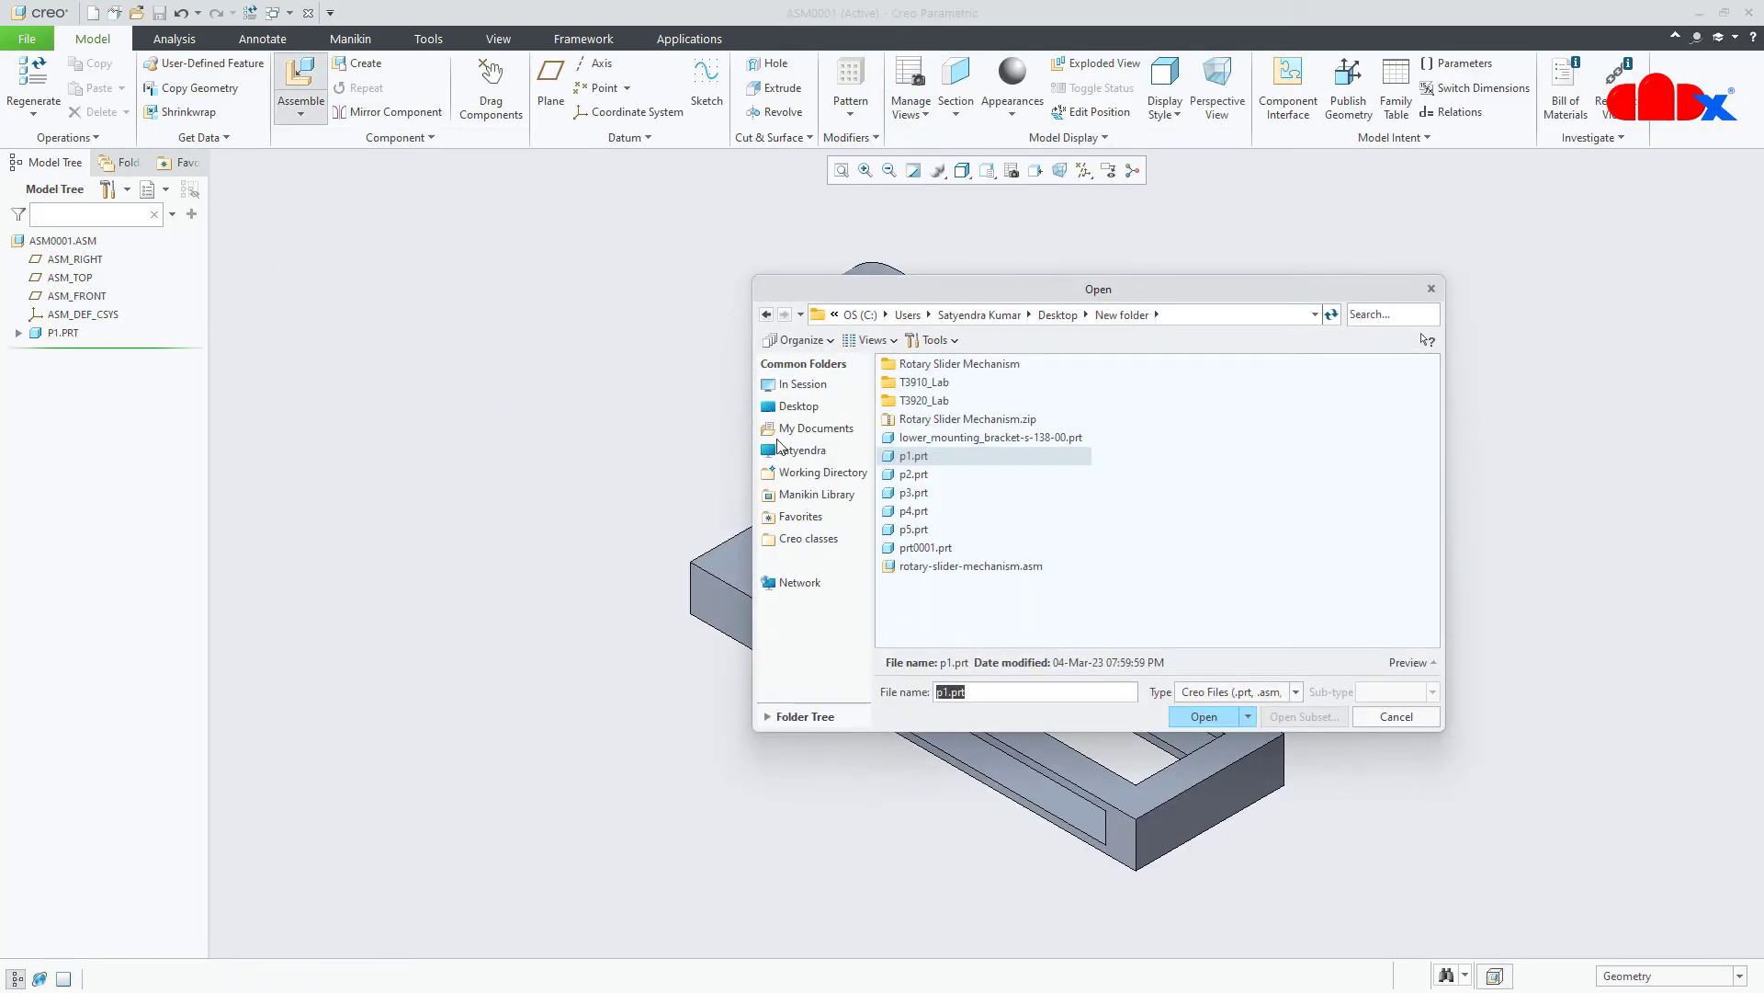
pyautogui.click(913, 476)
pyautogui.doubleClick(913, 476)
pyautogui.scroll(-5, 1084, 703)
pyautogui.scroll(-5, 1085, 703)
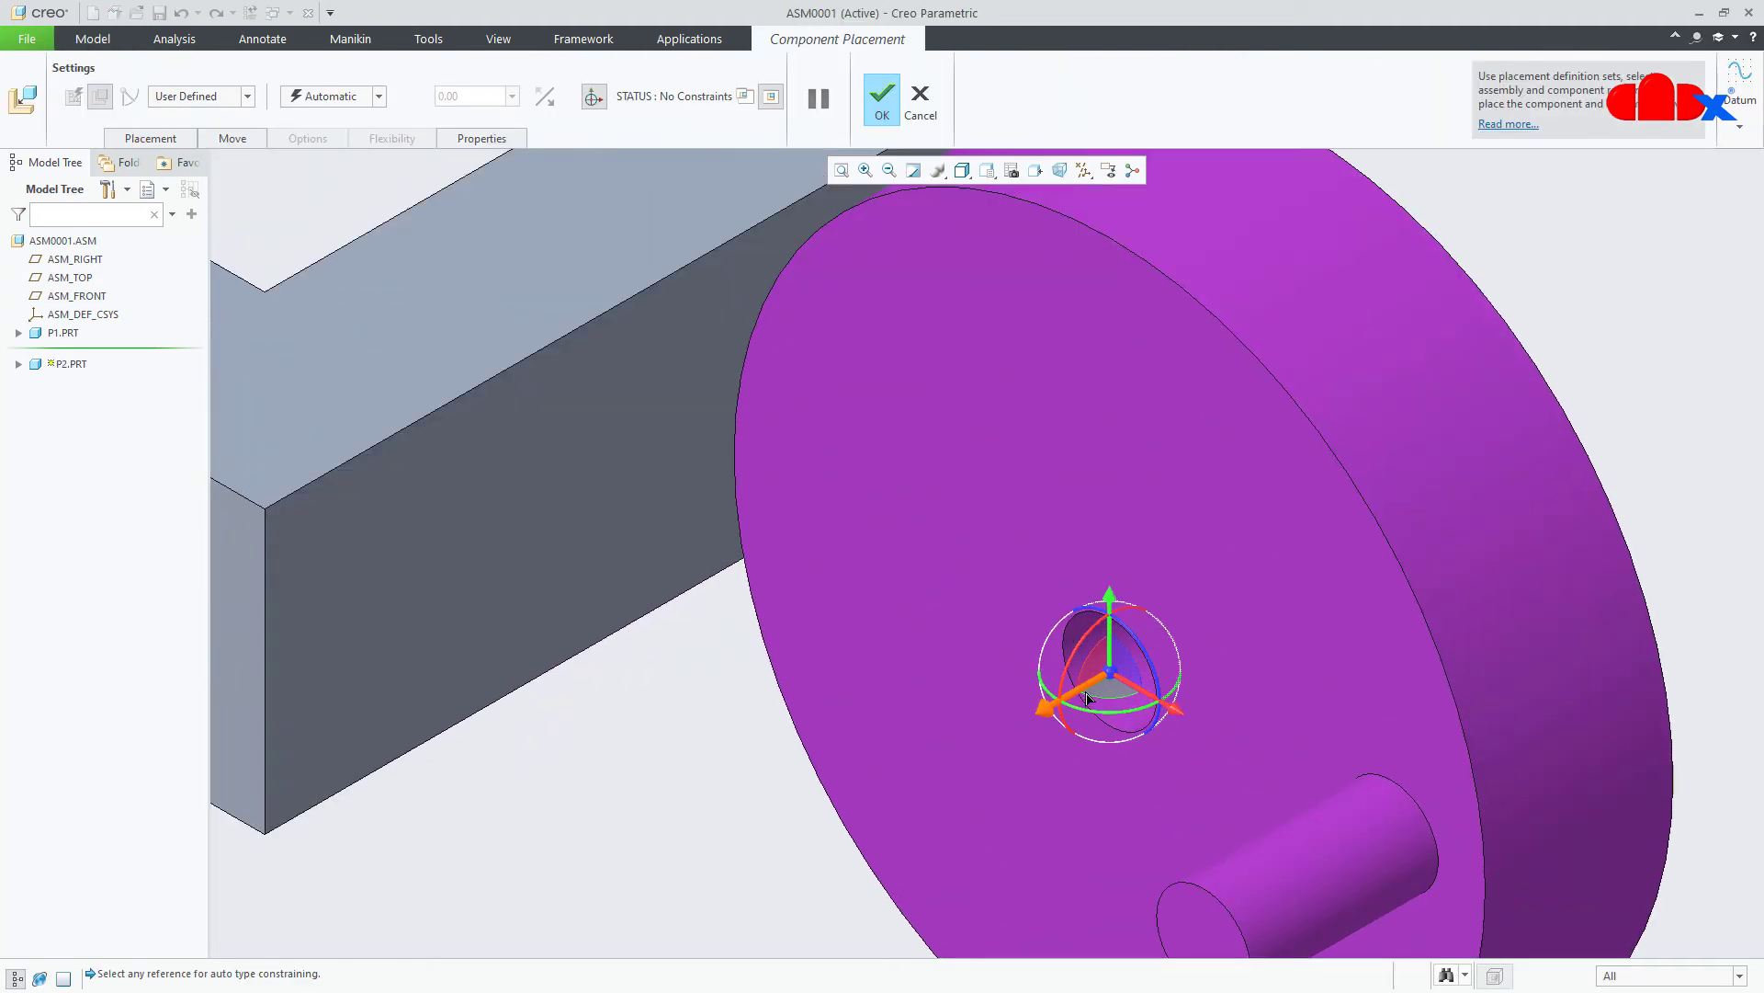
pyautogui.click(214, 95)
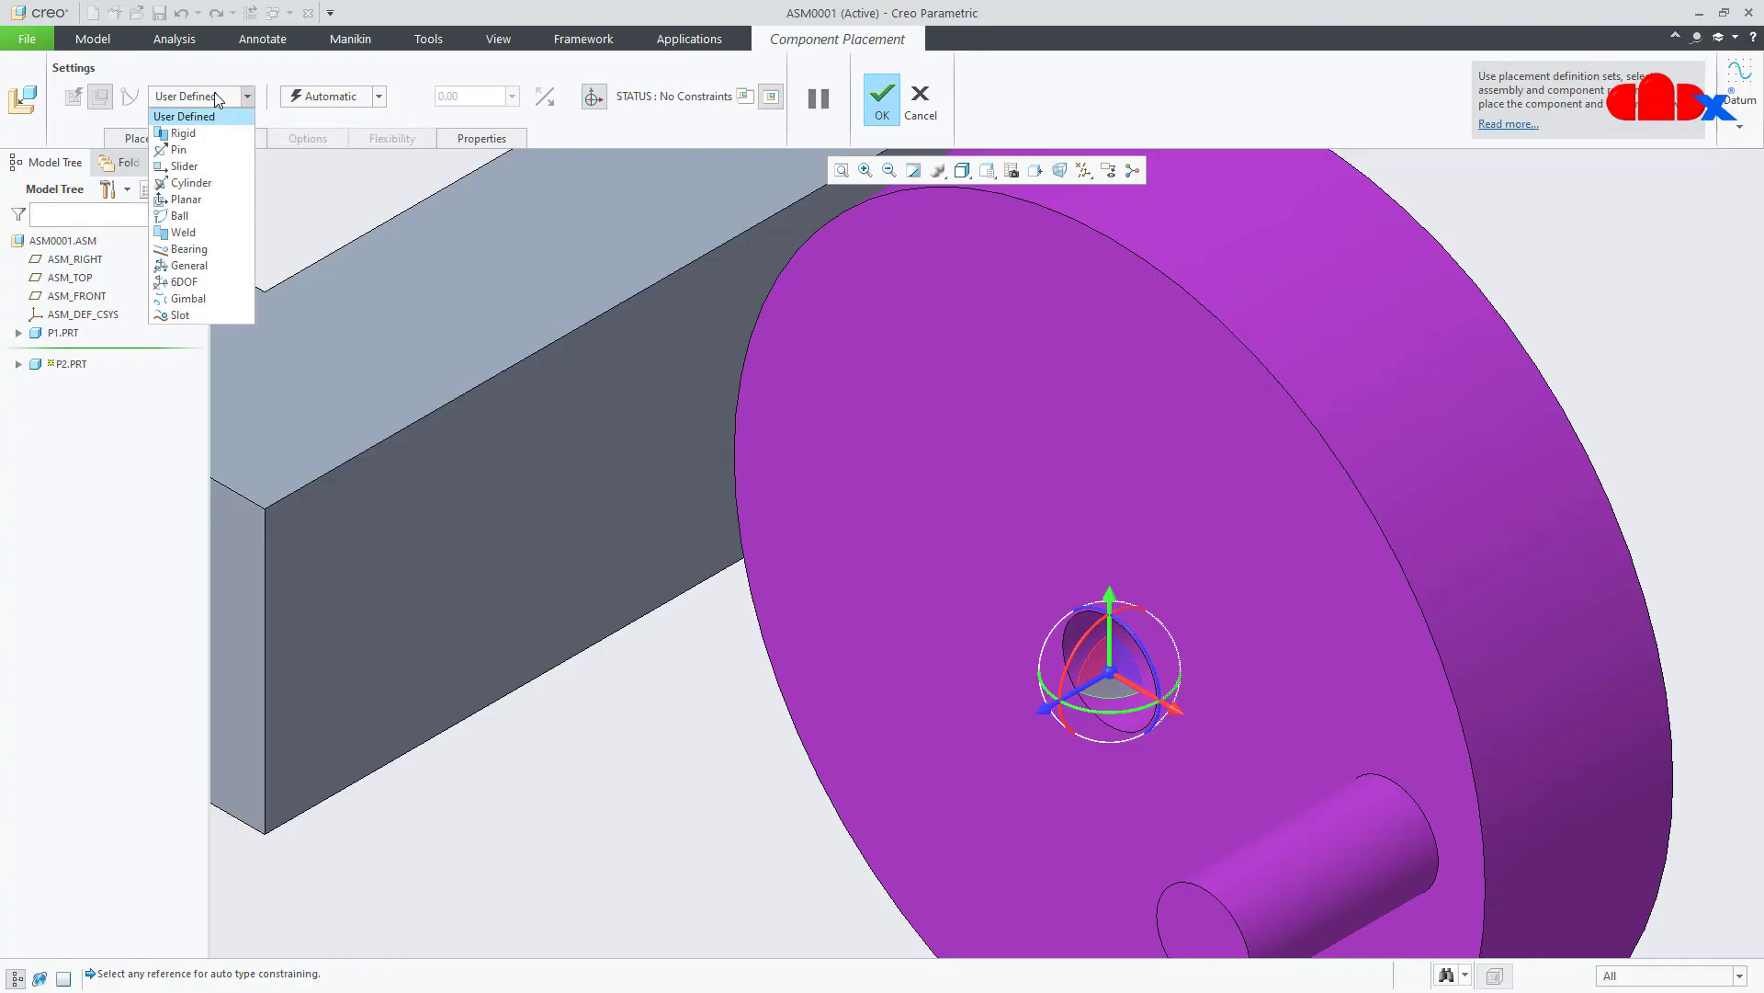
pyautogui.click(177, 149)
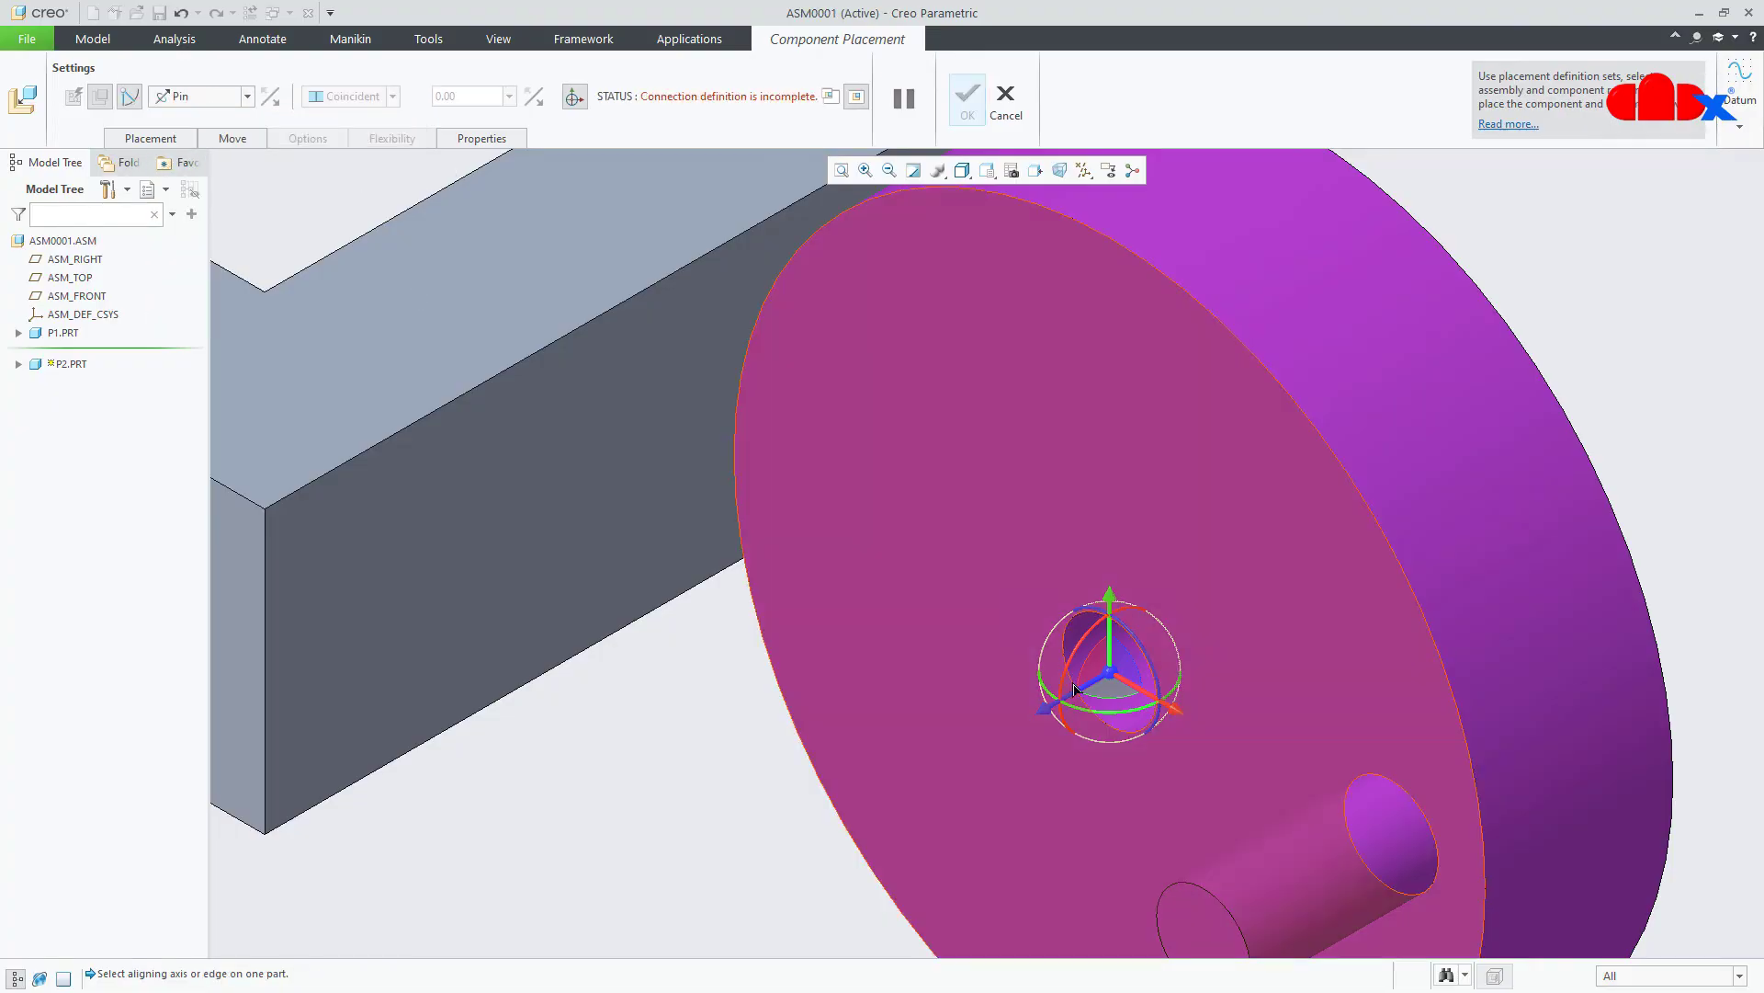
# Align the axis of P2's centre hole with the round pin on P1's upright to define the pin connection's axis alignment.
pyautogui.scroll(4, 1117, 690)
pyautogui.scroll(-3, 1126, 702)
pyautogui.scroll(-6, 1125, 702)
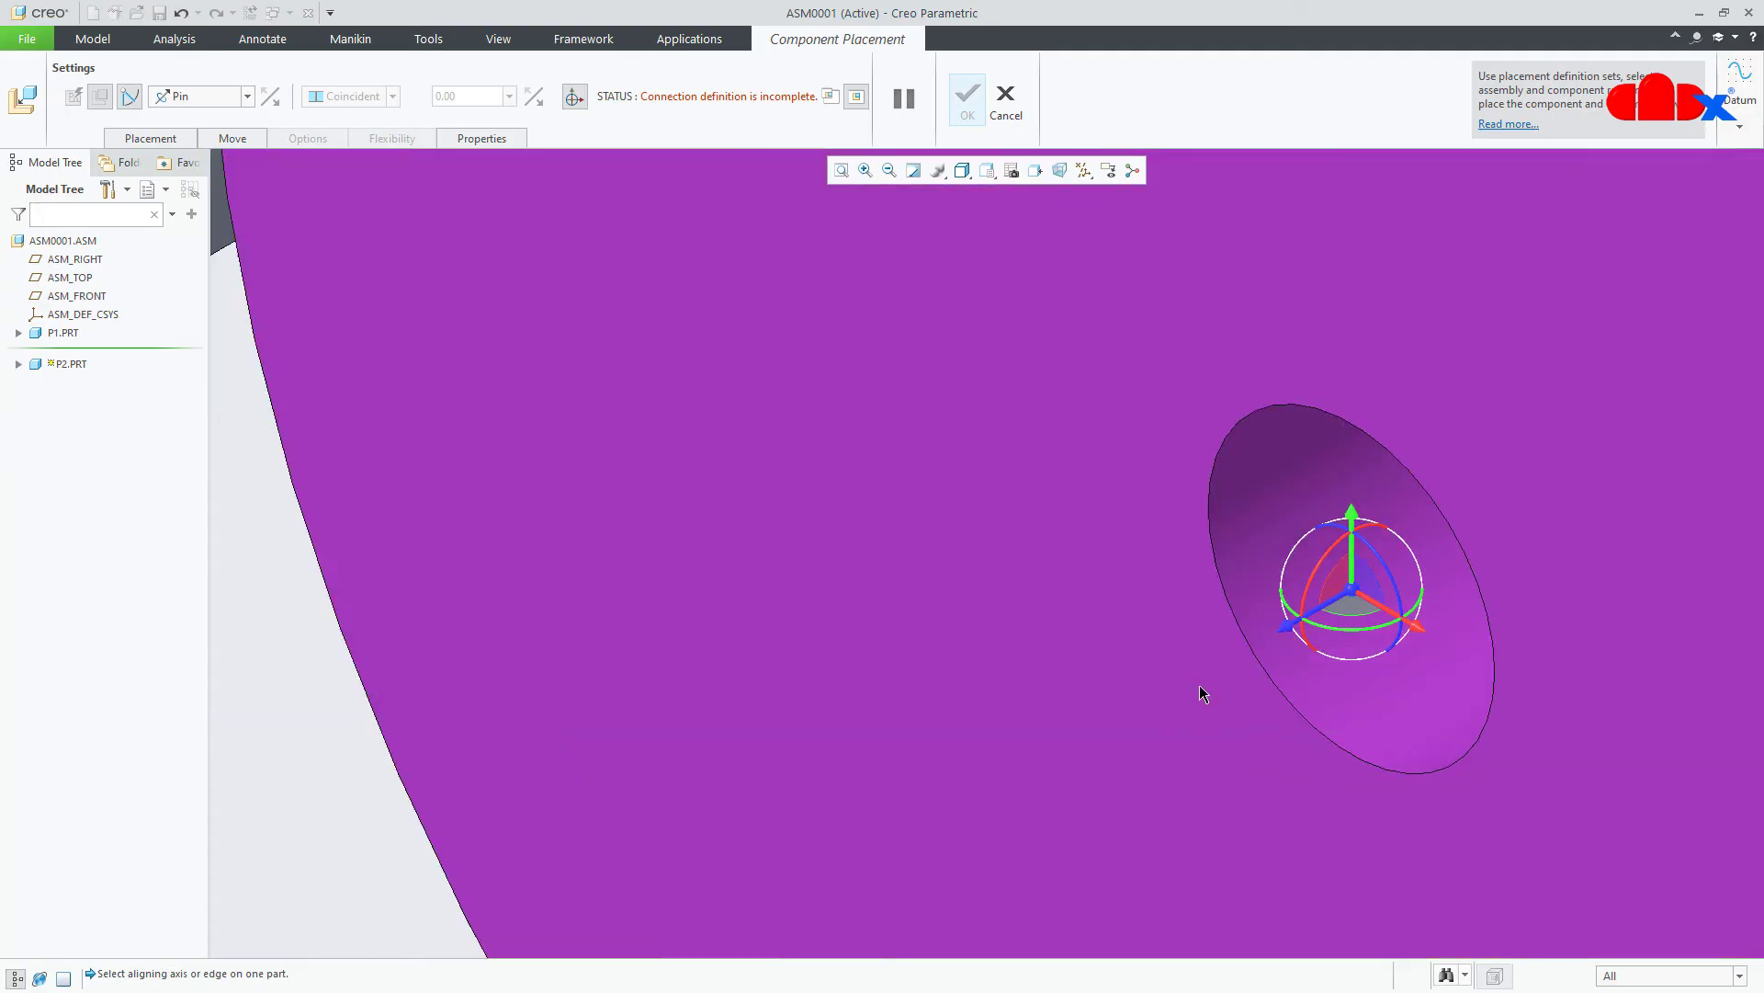
pyautogui.scroll(6, 1290, 713)
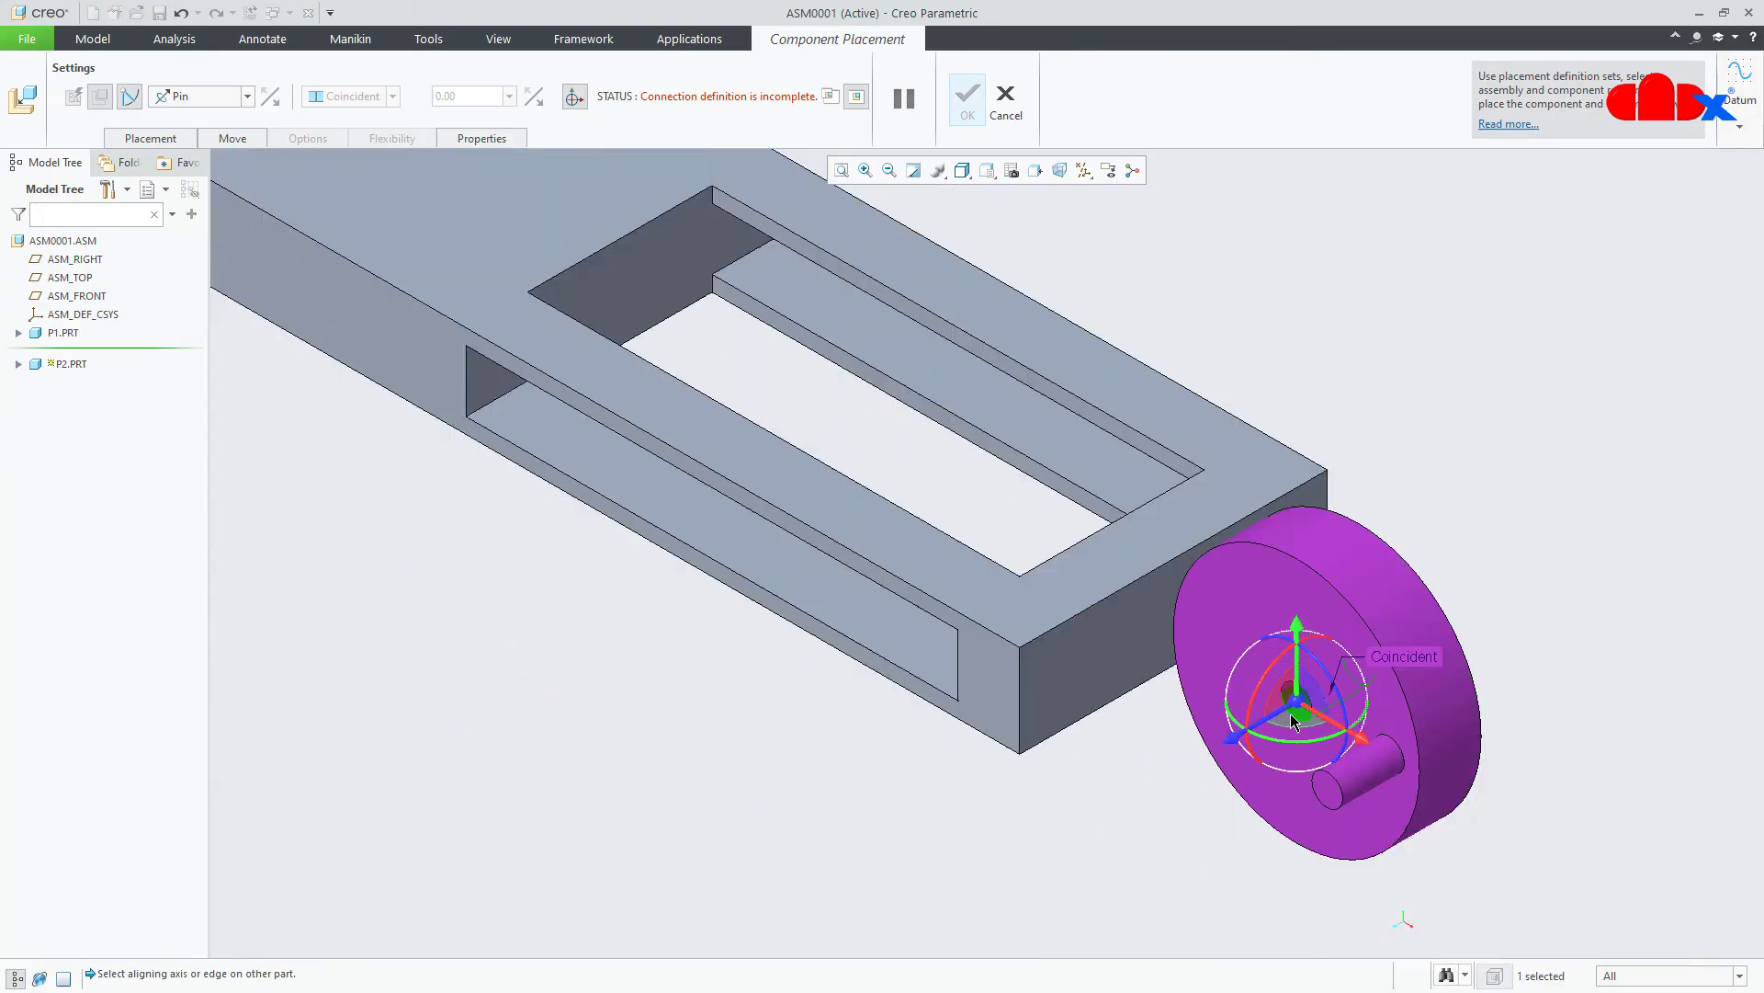
pyautogui.scroll(-4, 1129, 661)
pyautogui.click(1004, 346)
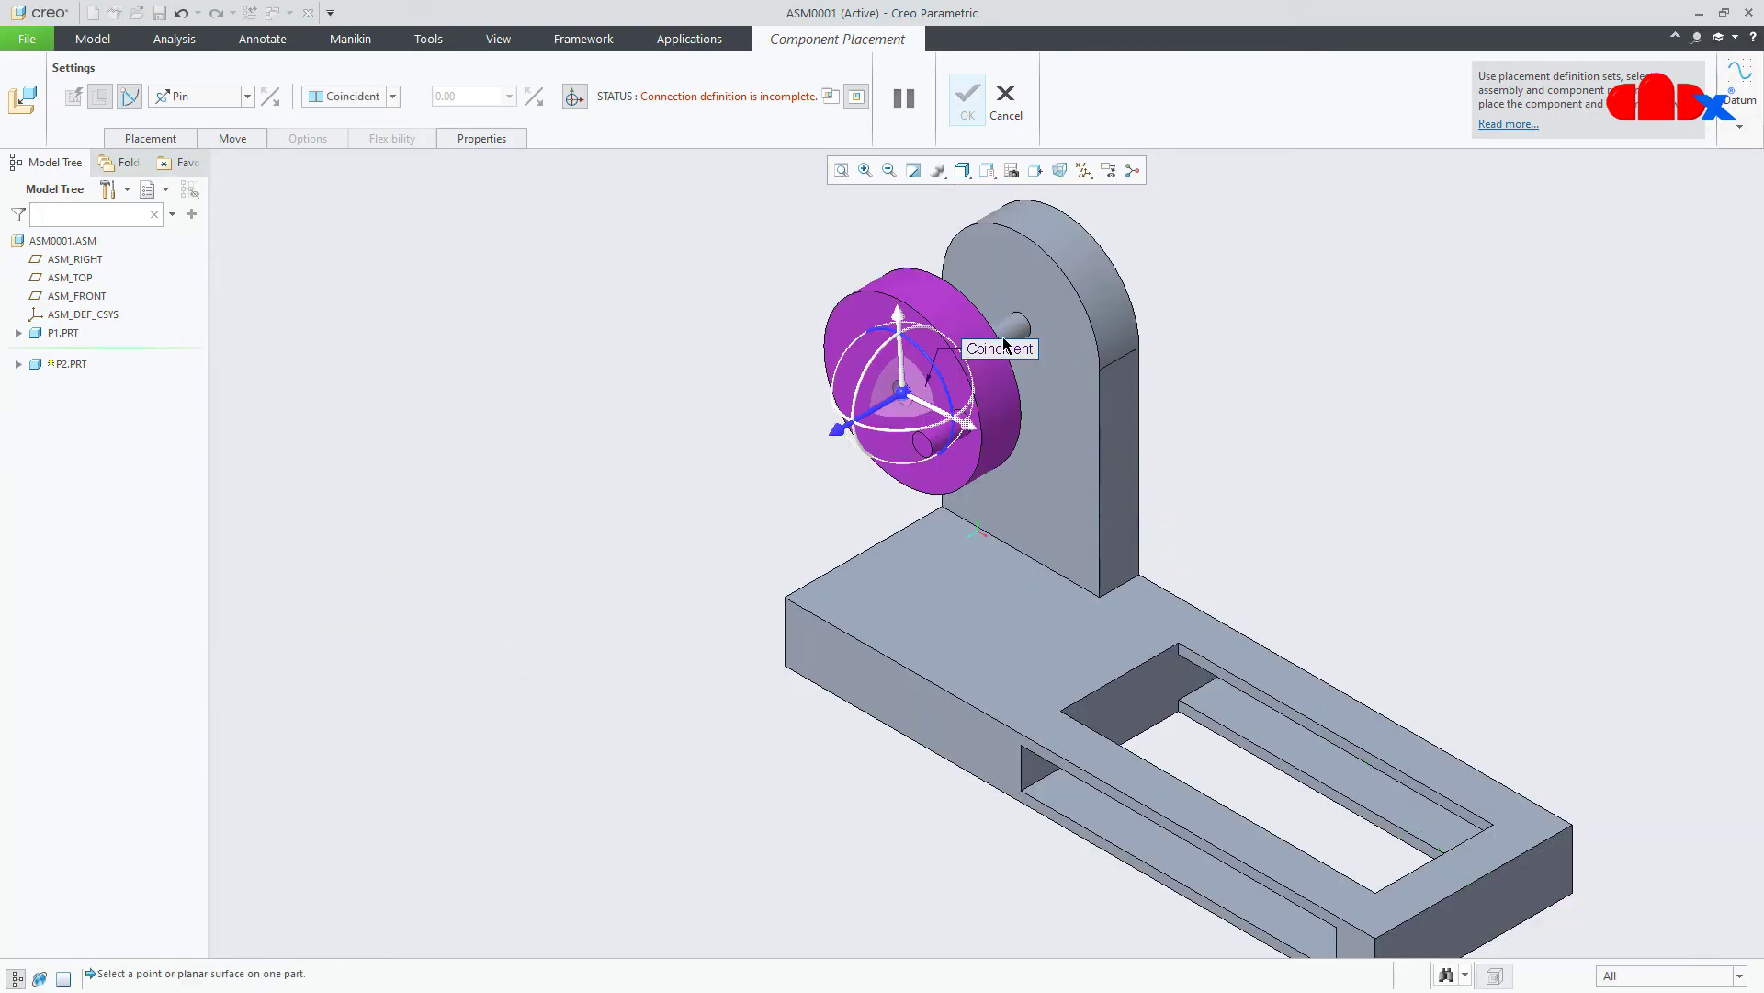
pyautogui.scroll(-2, 1003, 331)
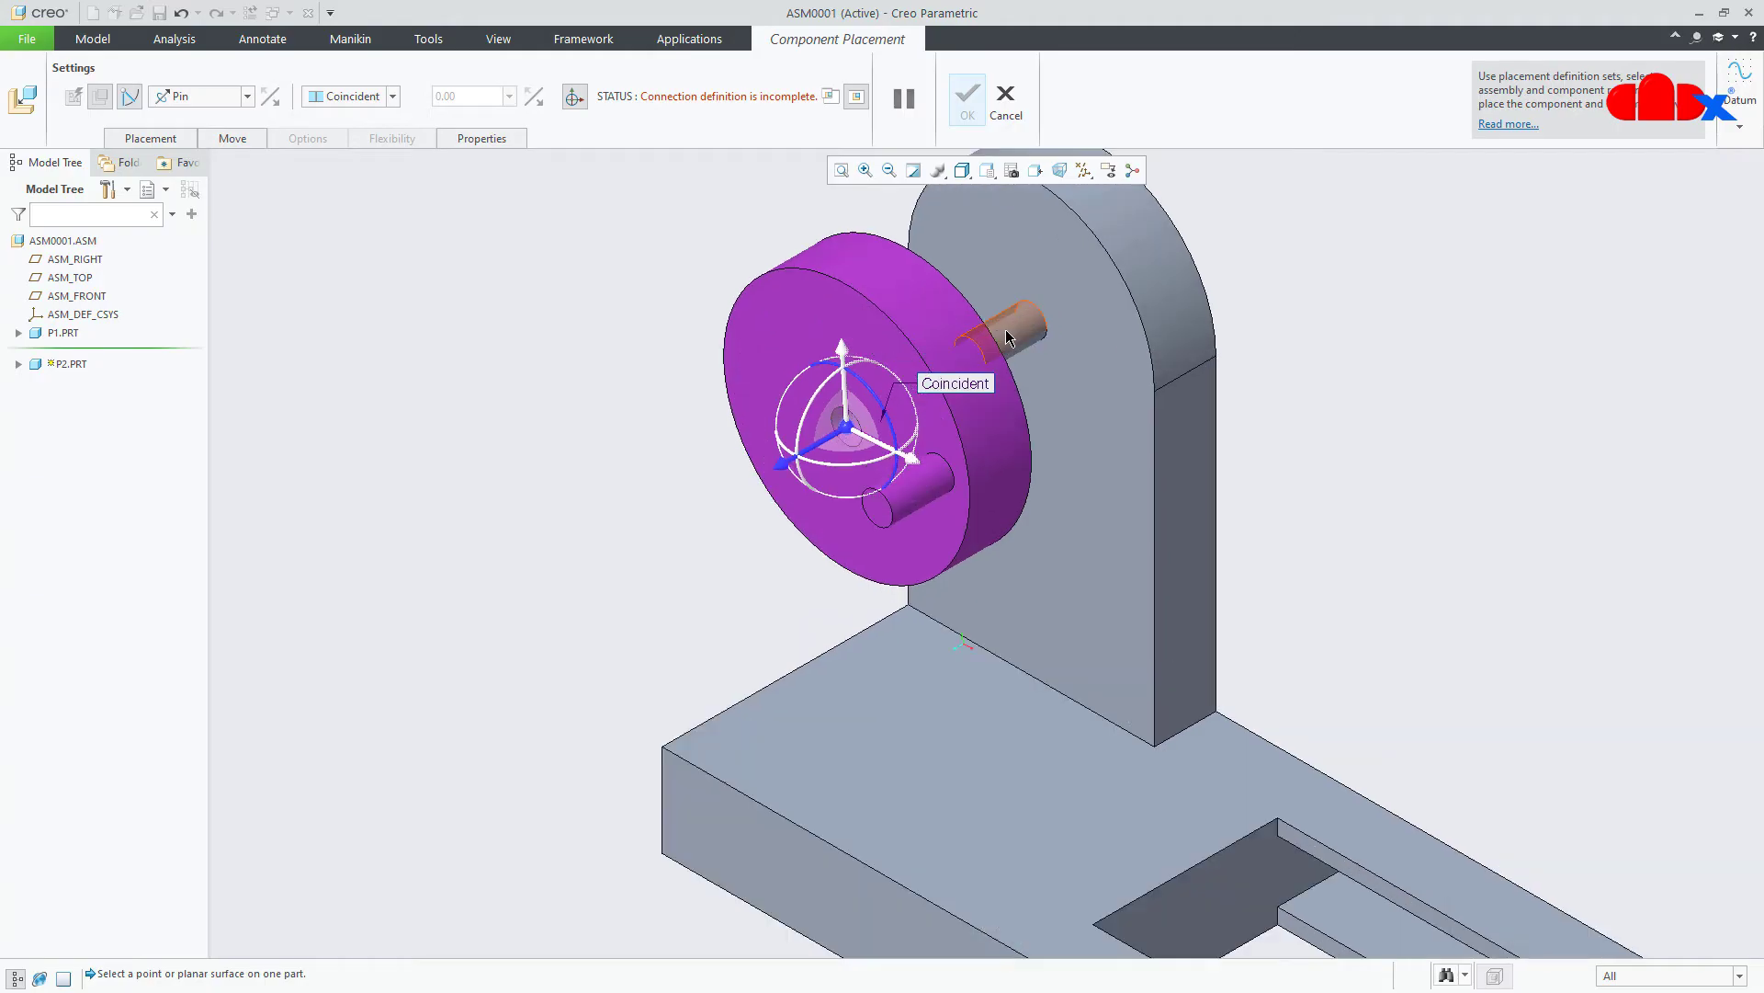
# Define the pin connection's Translation by making P2's flat face coincident with P1's matching face, and accept the placement.
pyautogui.click(152, 139)
pyautogui.moveTo(786, 211); pyautogui.dragTo(423, 221)
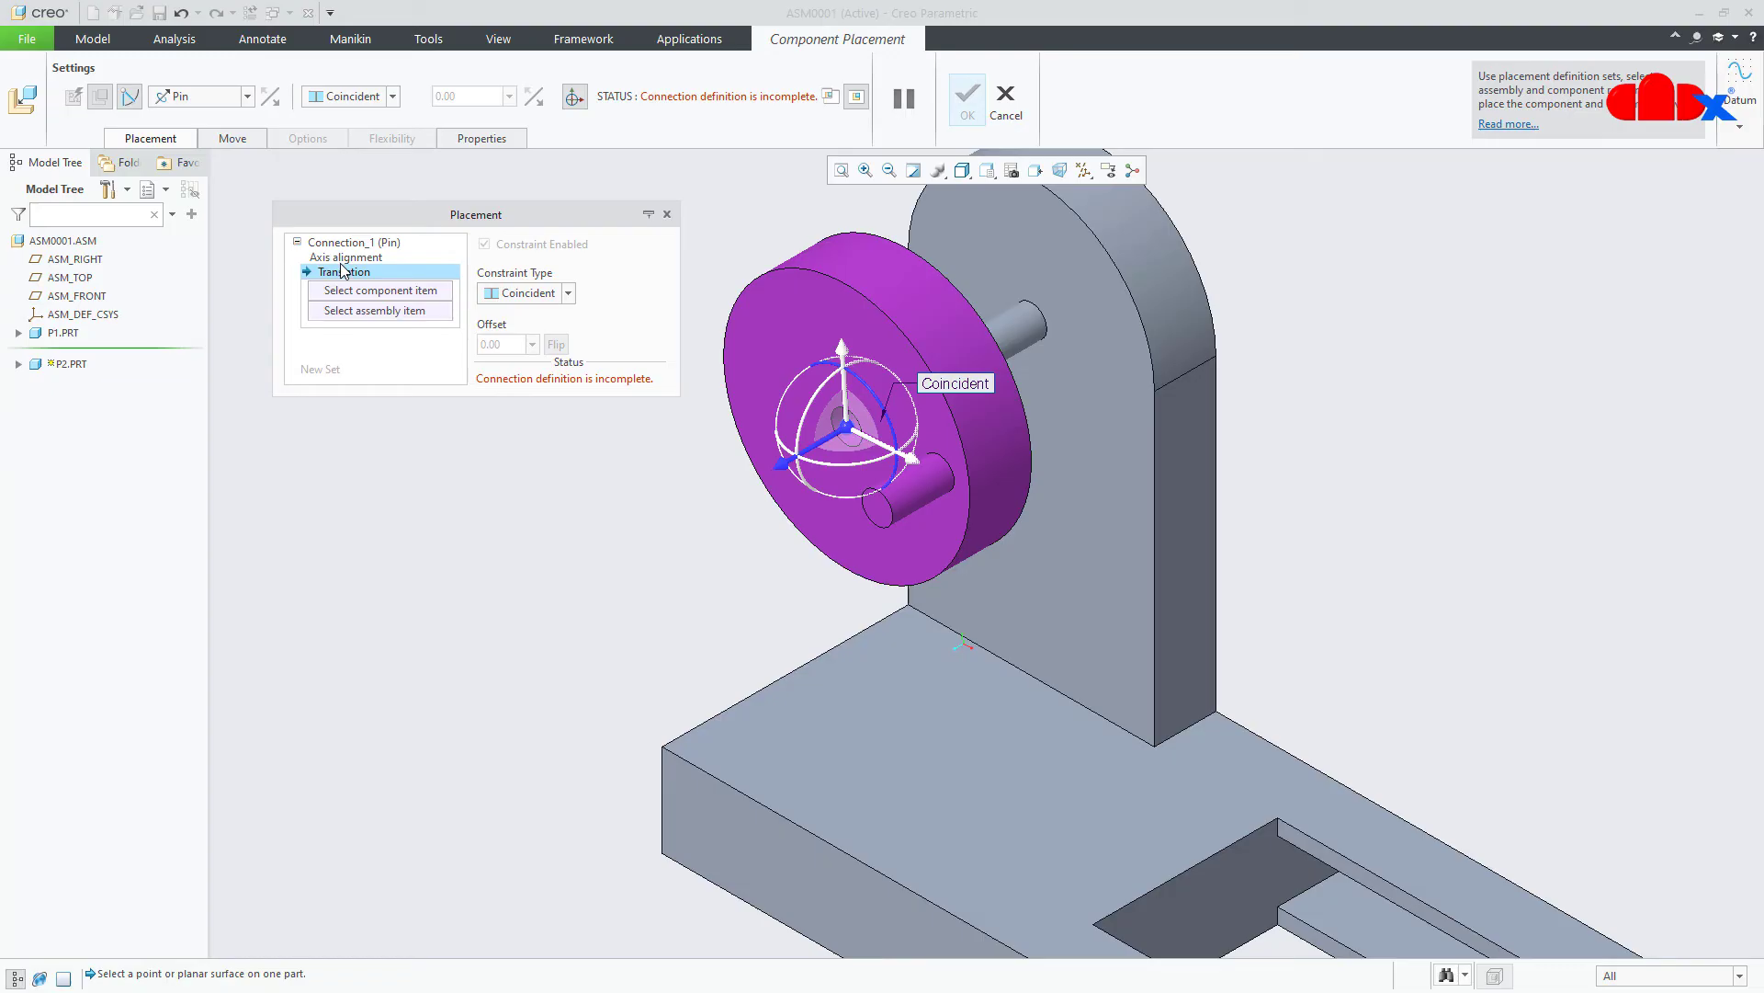
pyautogui.moveTo(1050, 405); pyautogui.dragTo(995, 384, button='middle')
pyautogui.click(1013, 461)
pyautogui.click(801, 526)
pyautogui.click(964, 98)
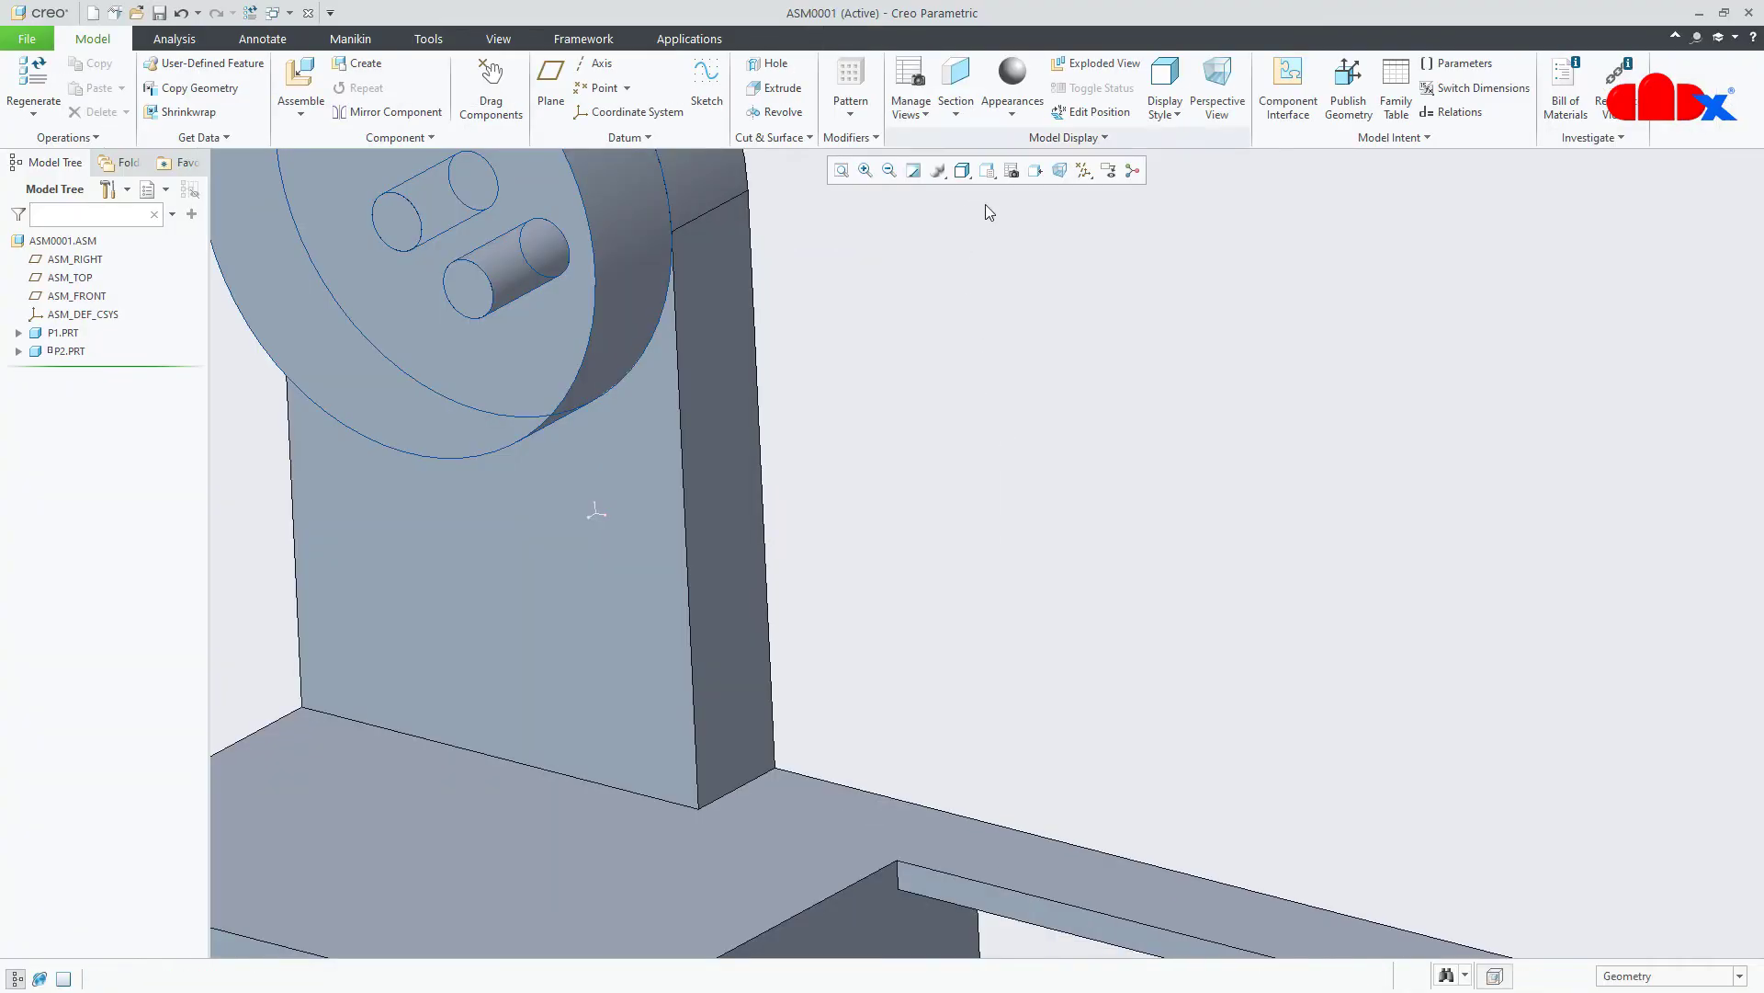
# Test the pin connection by rotating disc P2 with Drag Components, and restore its original position.
pyautogui.scroll(-3, 1264, 662)
pyautogui.moveTo(1028, 585); pyautogui.dragTo(650, 303, button='middle')
pyautogui.click(490, 101)
pyautogui.click(910, 409)
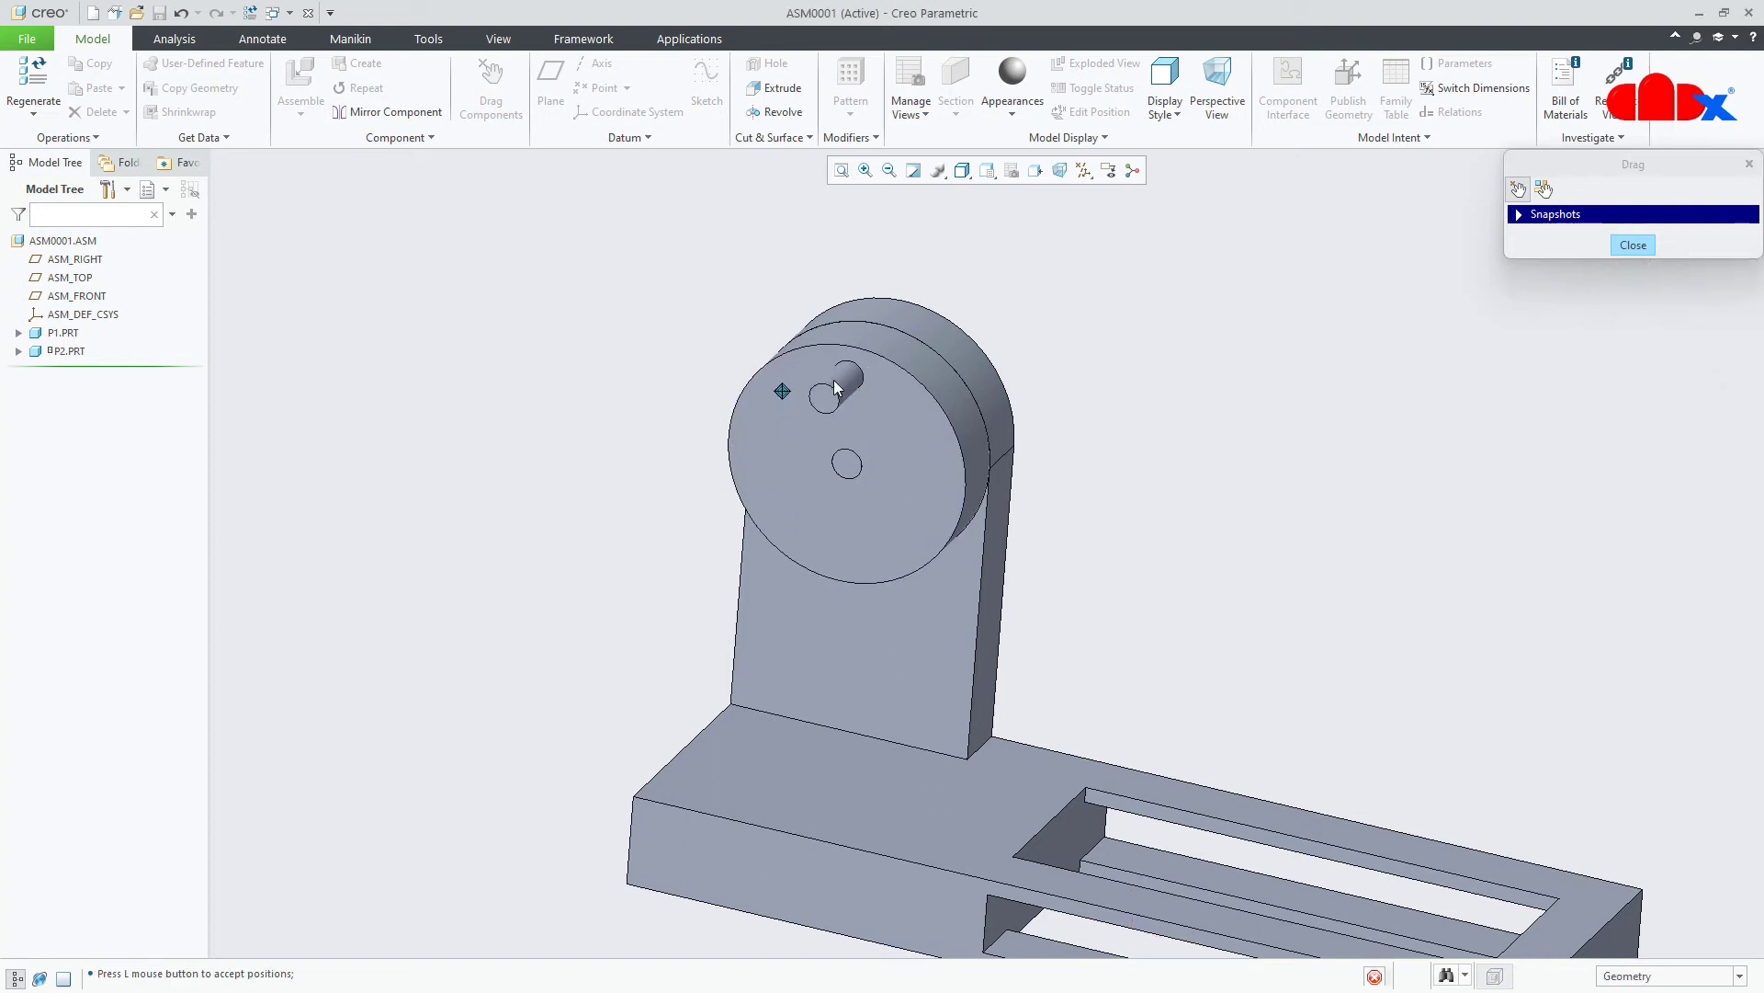
pyautogui.middleClick(888, 474)
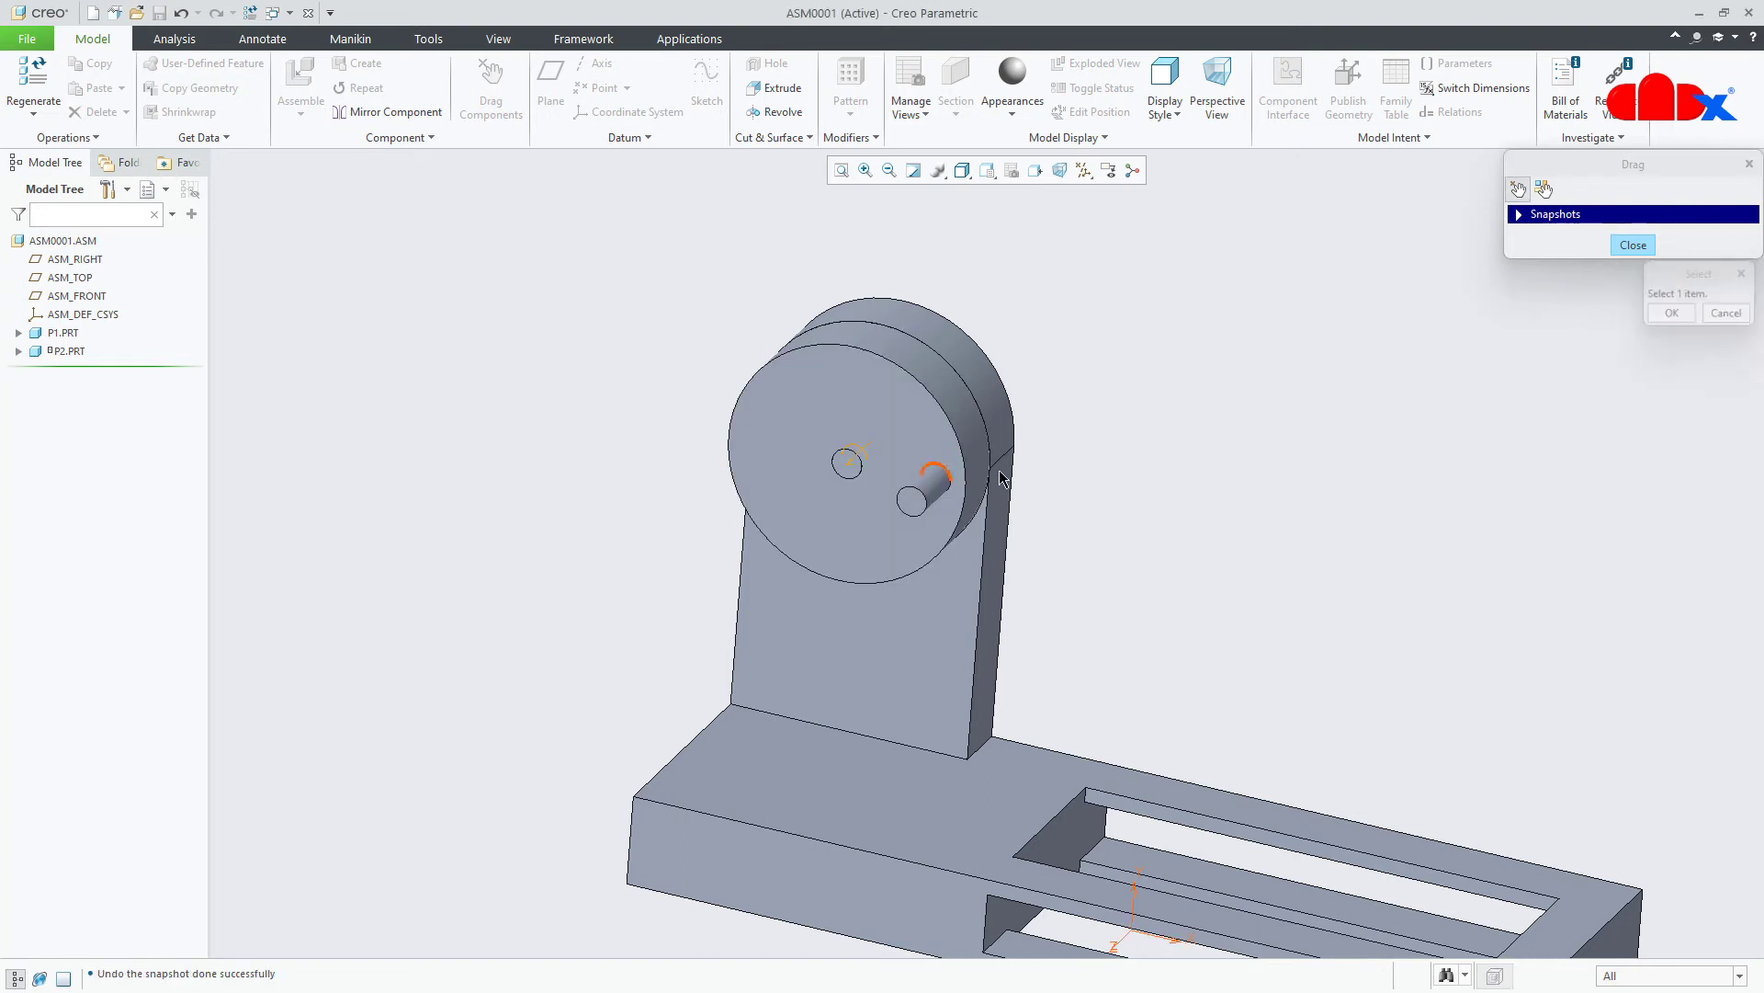
pyautogui.middleClick(1138, 441)
pyautogui.scroll(-2, 826, 357)
pyautogui.middleClick(1076, 412)
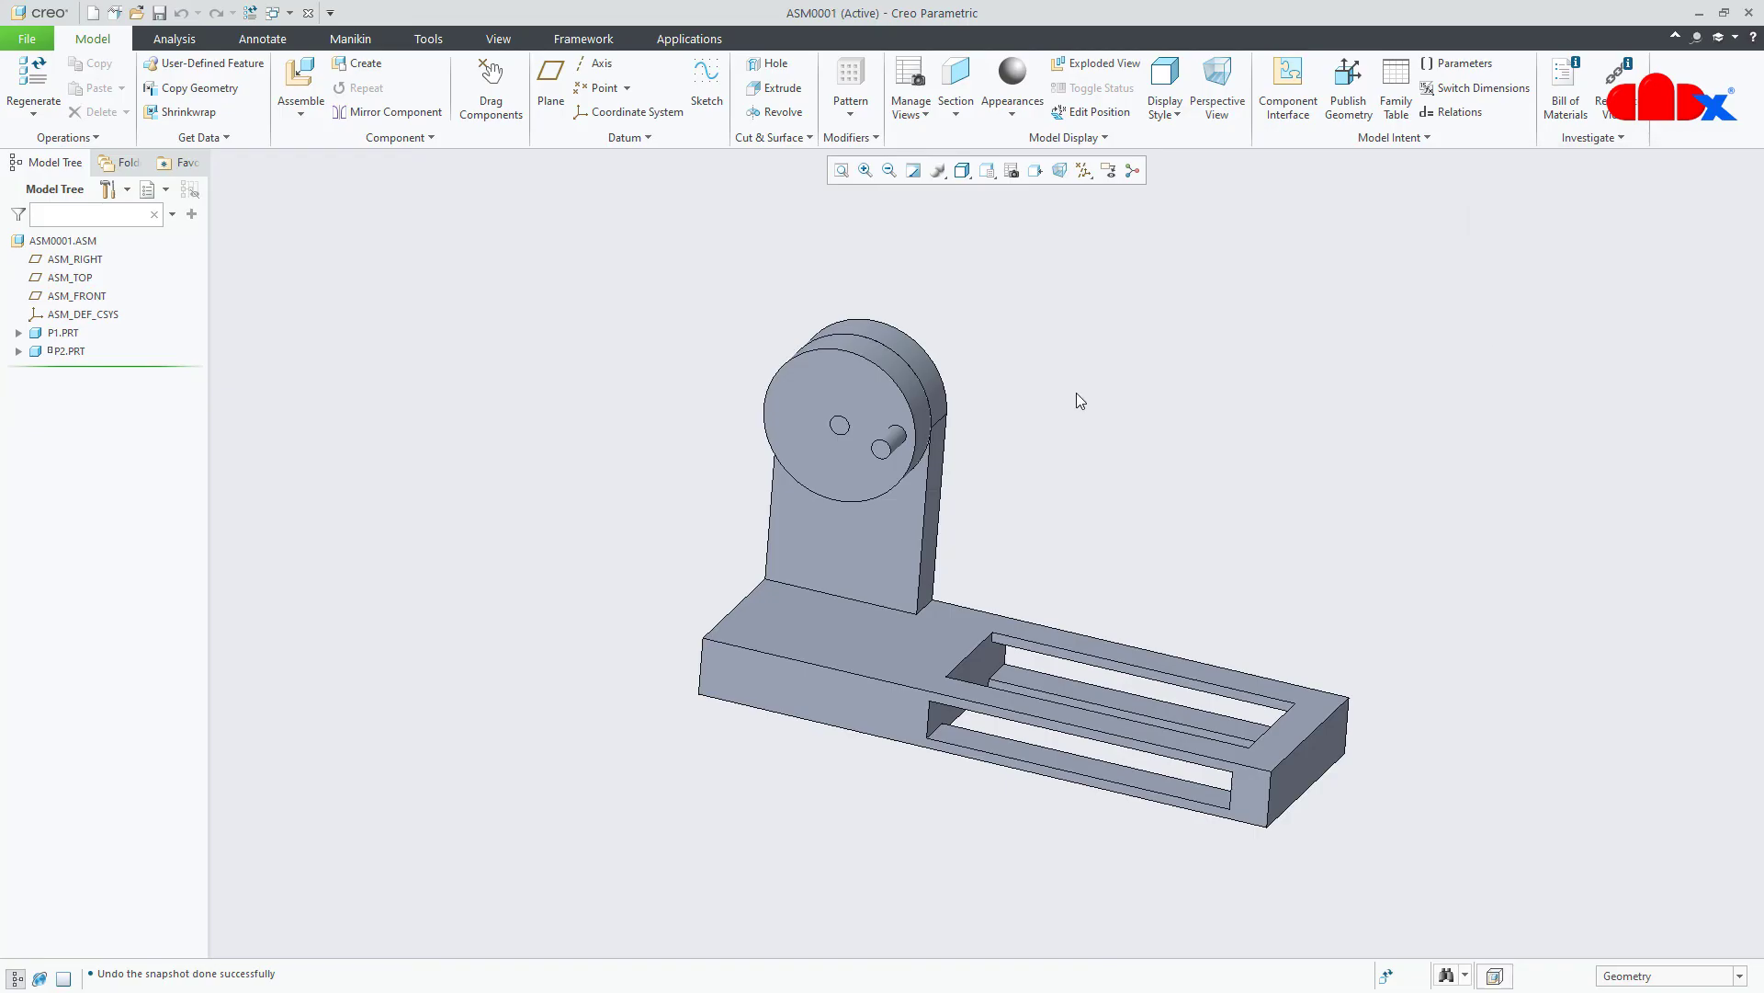
pyautogui.hotkey('ctrl', 'd')
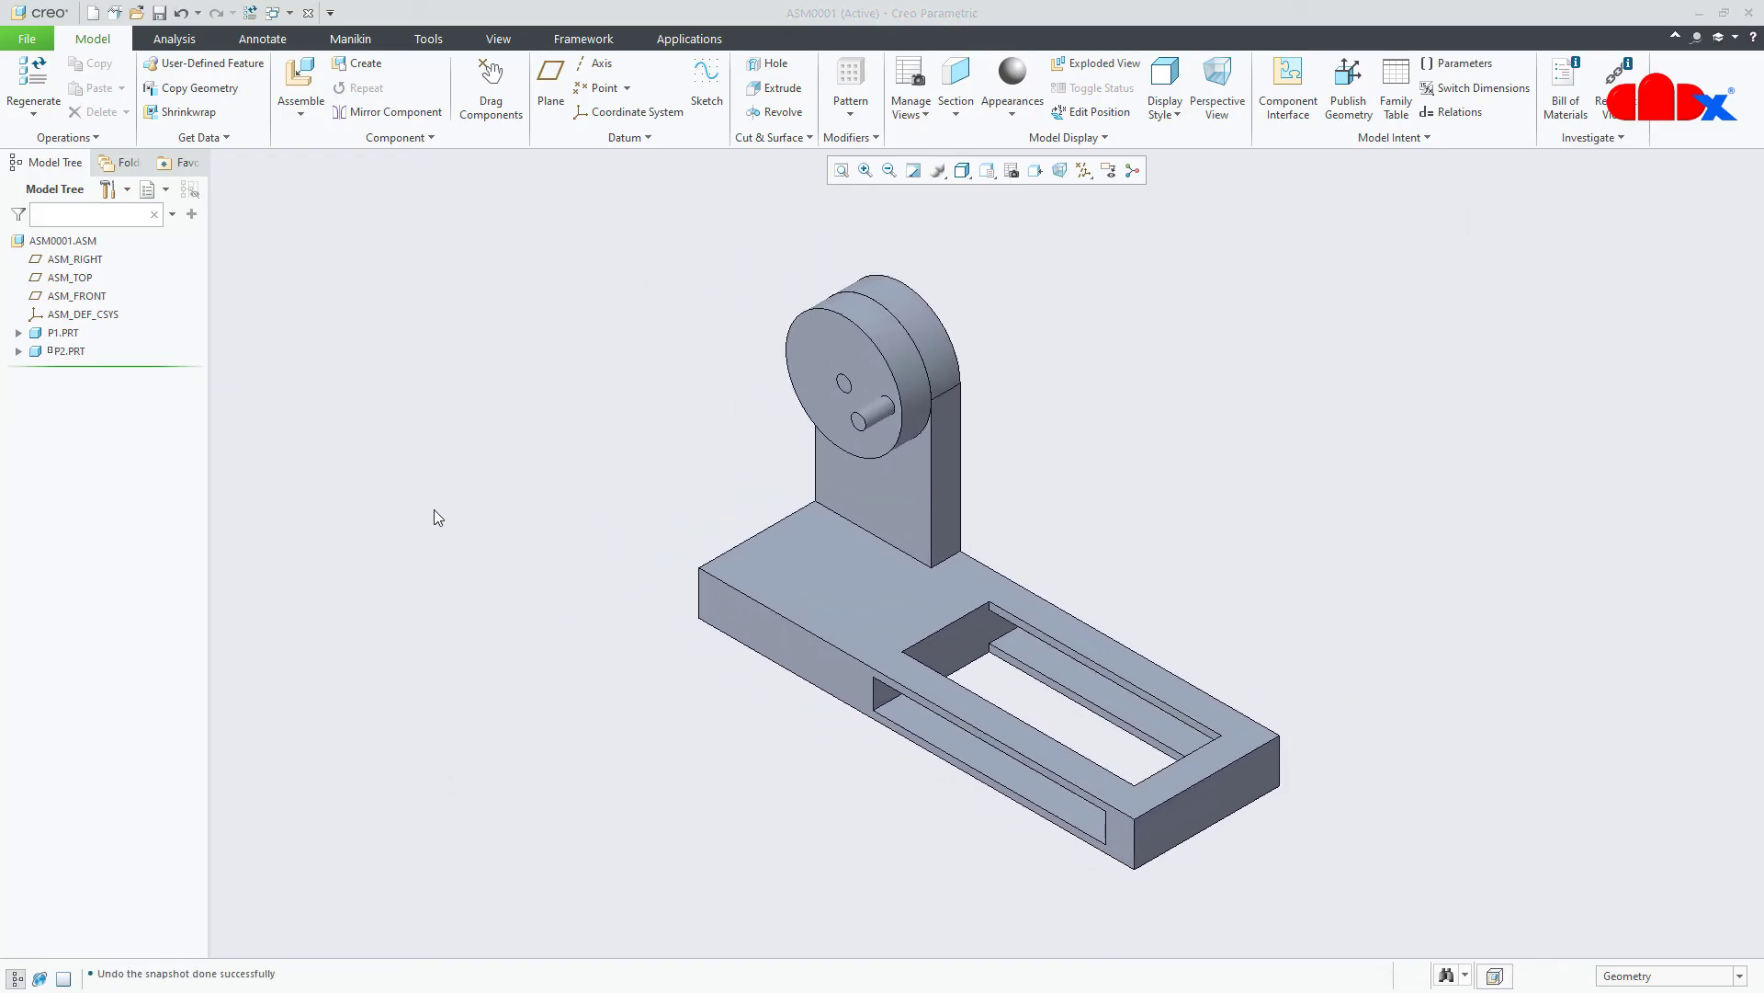
# Bring part p3.prt into the assembly for placement and set its connection type to Slider.
pyautogui.click(300, 83)
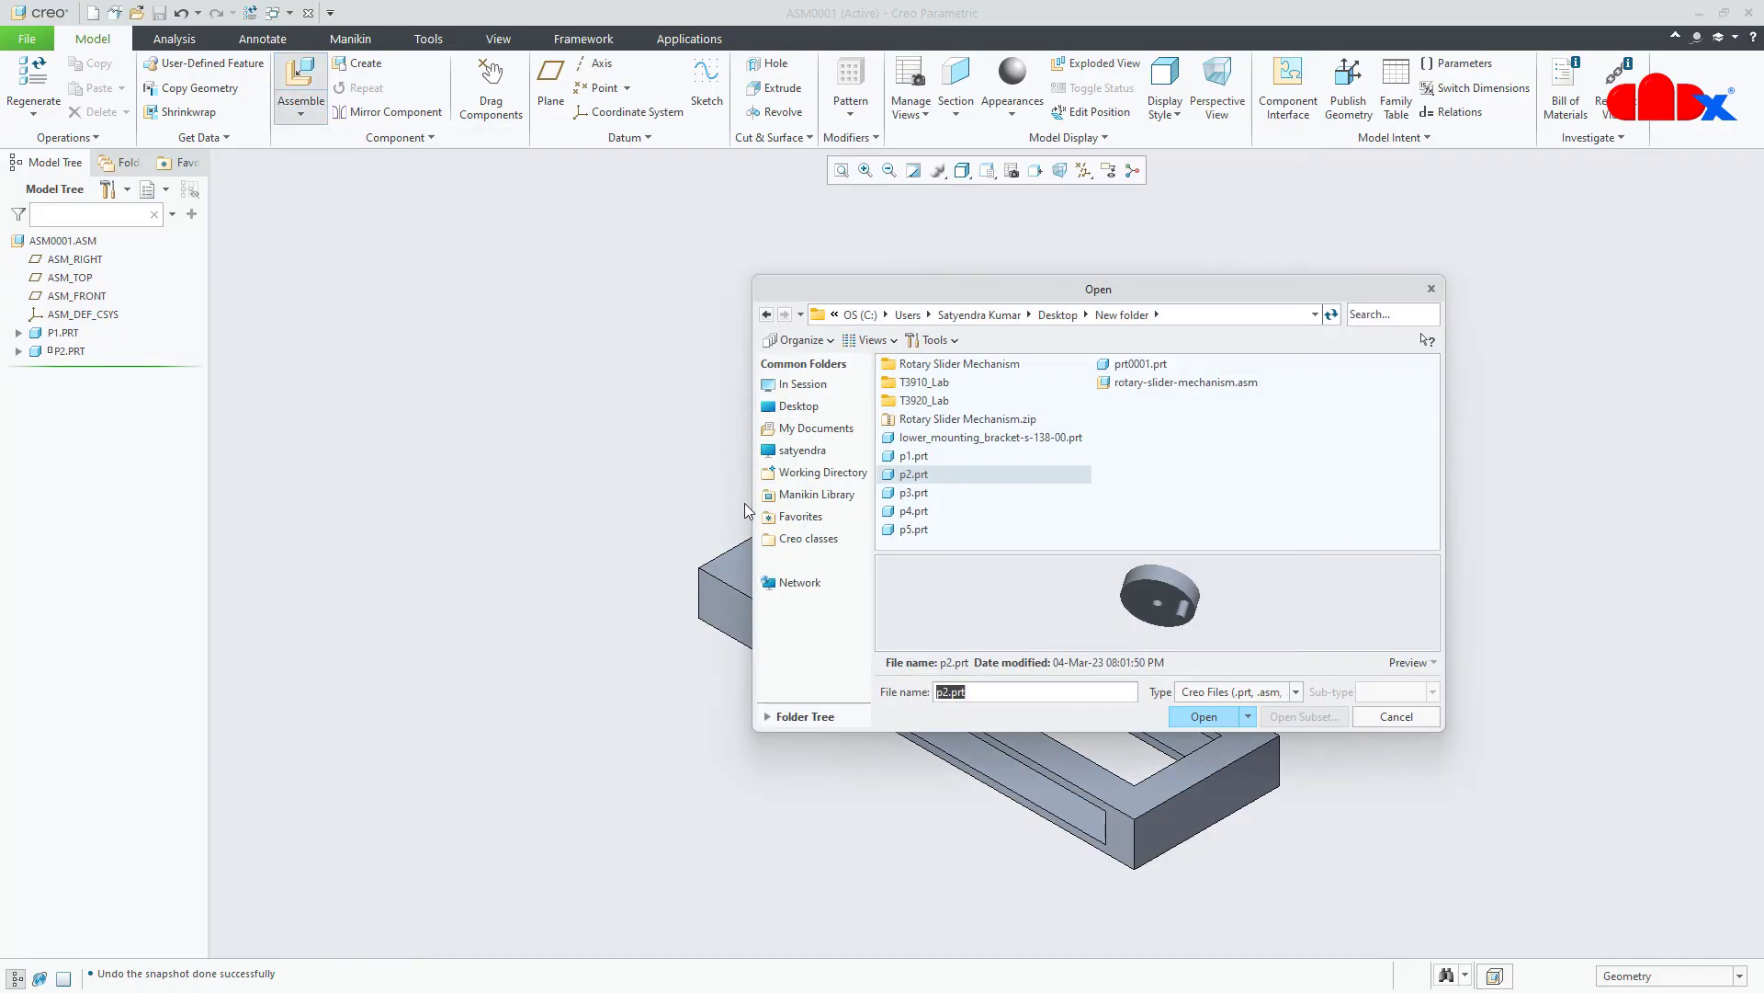
pyautogui.click(912, 496)
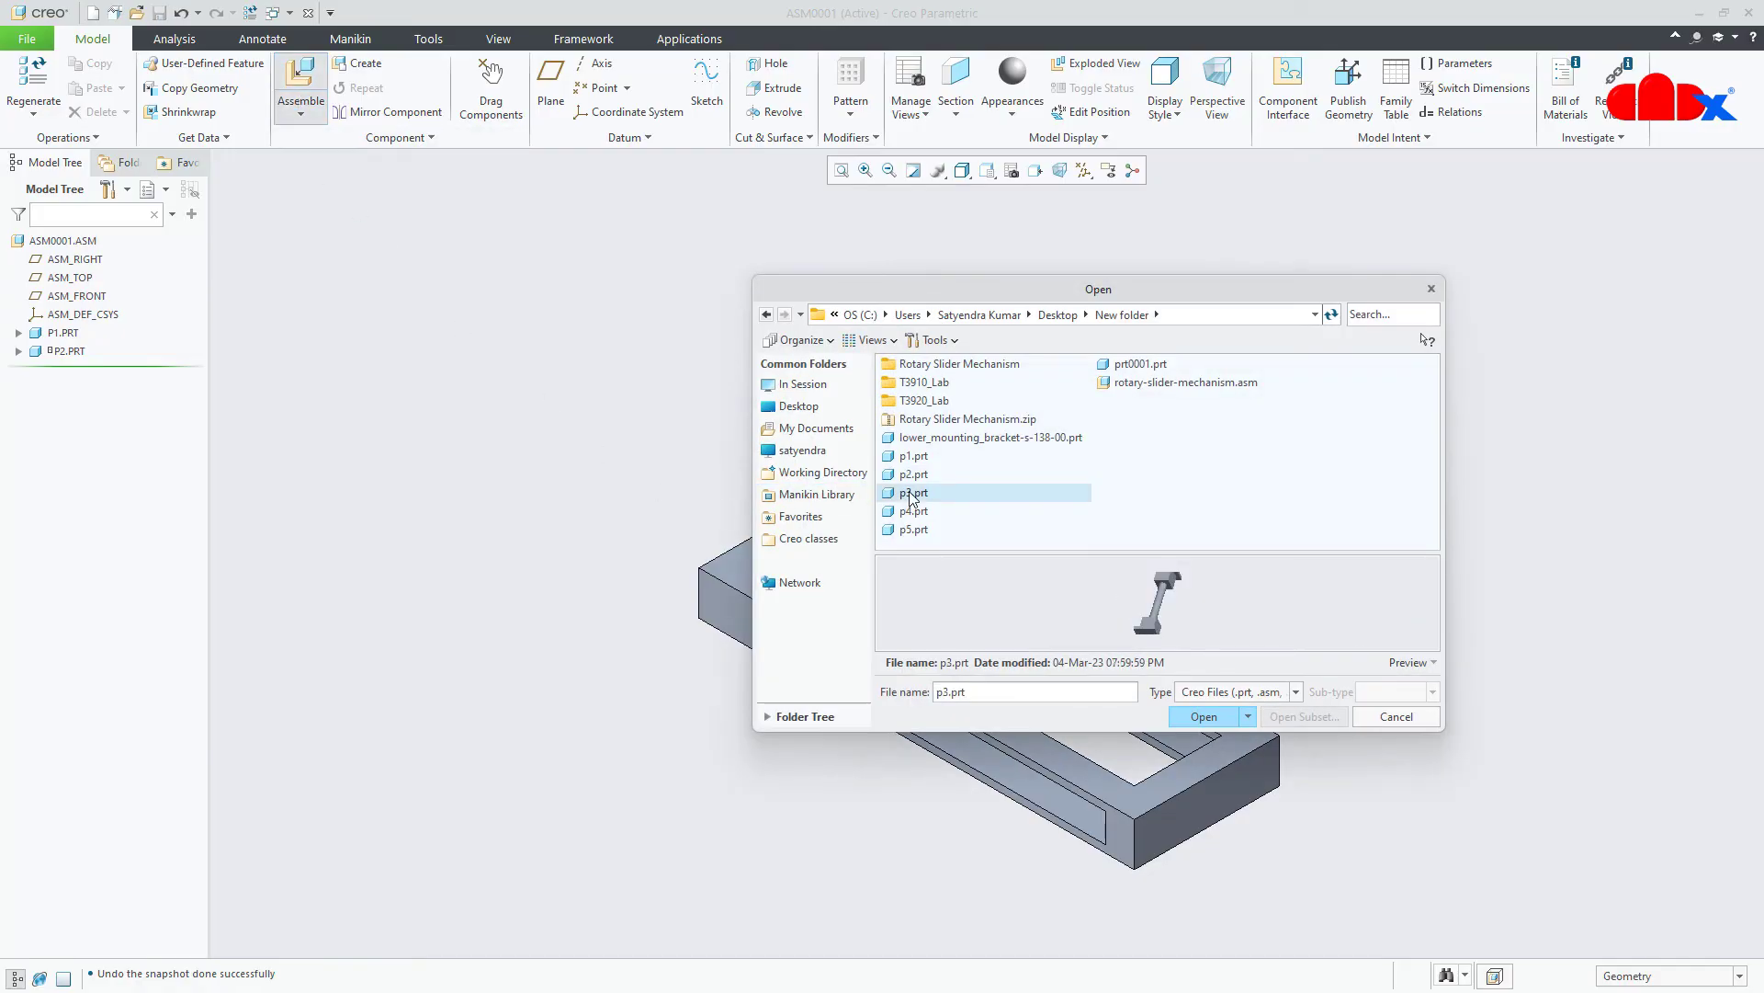
pyautogui.click(1204, 717)
pyautogui.moveTo(1213, 721); pyautogui.dragTo(1174, 740, button='middle')
pyautogui.scroll(-2, 1270, 706)
pyautogui.click(208, 98)
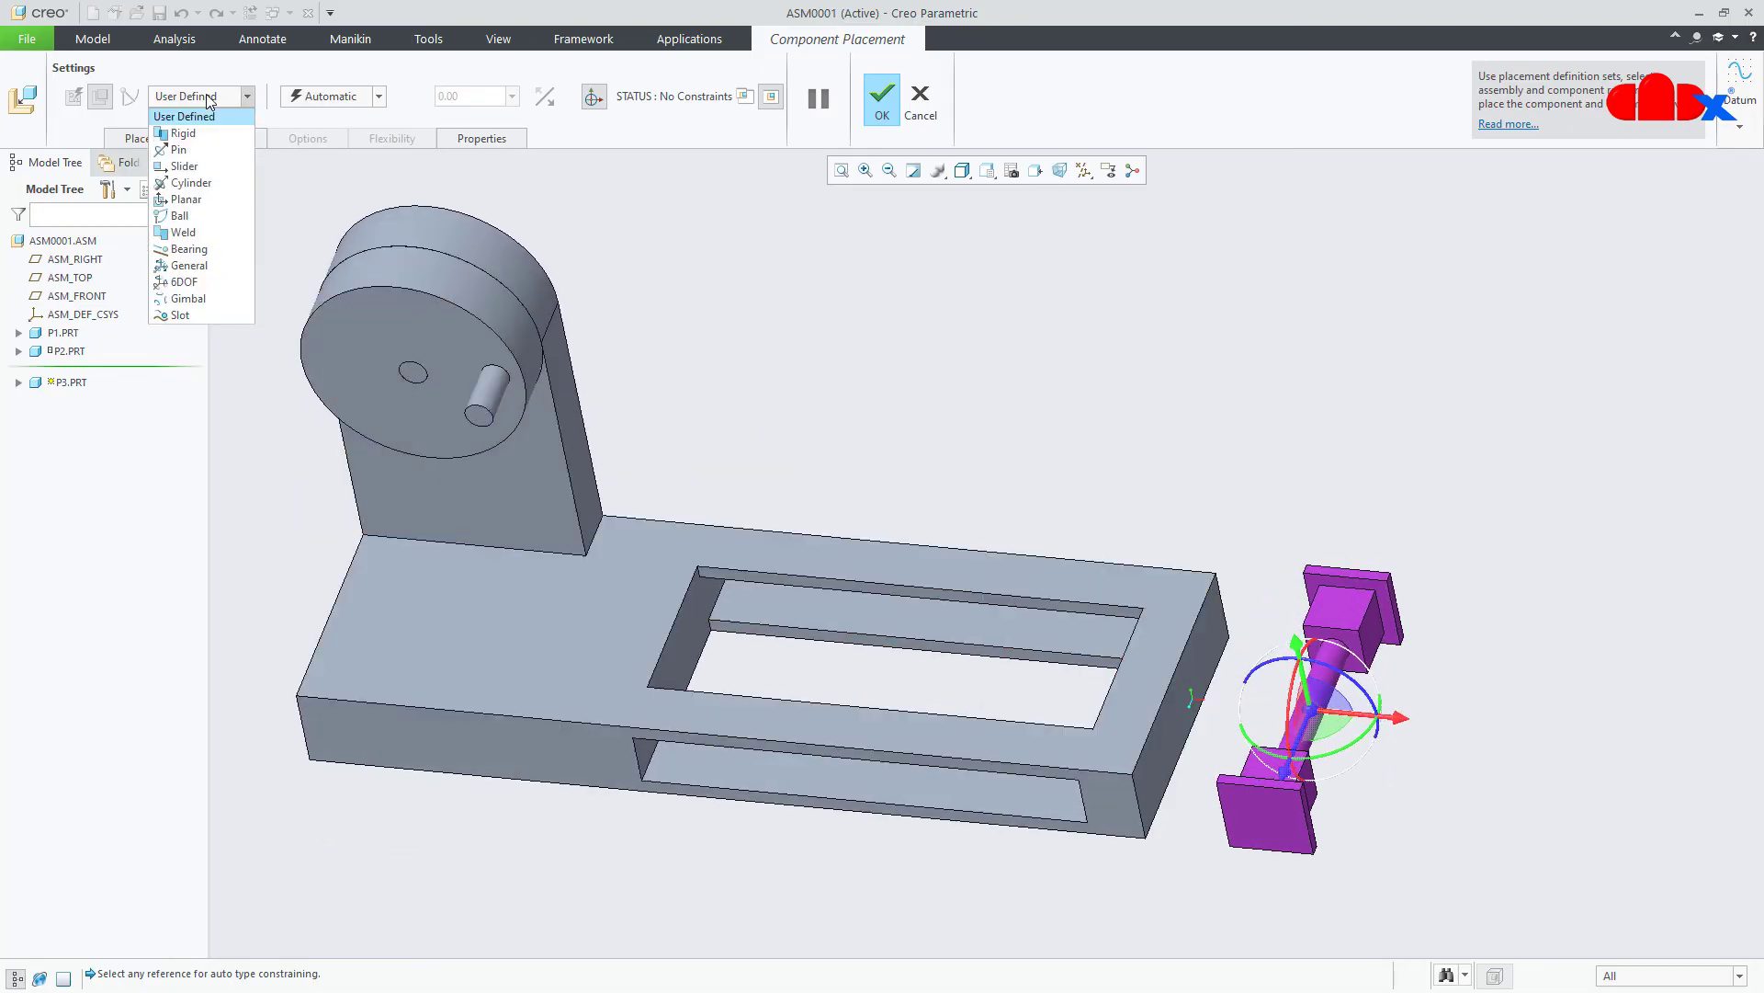
pyautogui.click(184, 167)
# Define the slider's axis alignment using an edge of P3's end flange and a parallel edge of P1's side slot.
pyautogui.moveTo(1241, 609); pyautogui.dragTo(1348, 646, button='middle')
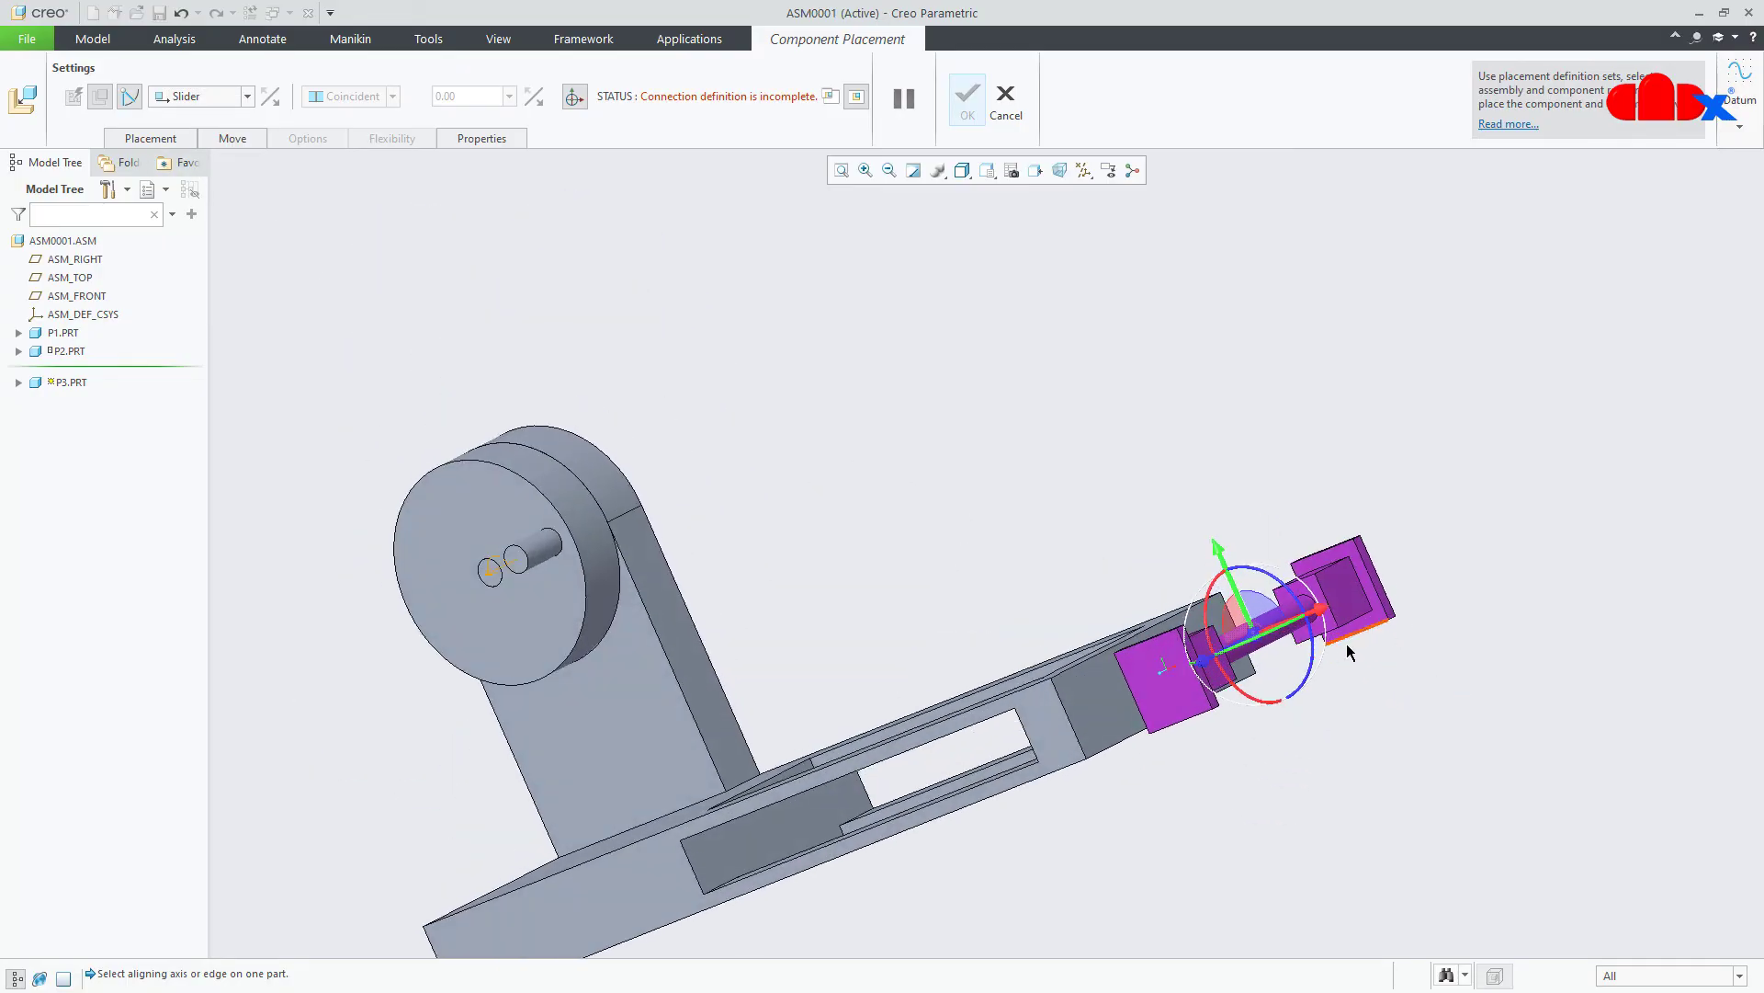
pyautogui.scroll(5, 1354, 626)
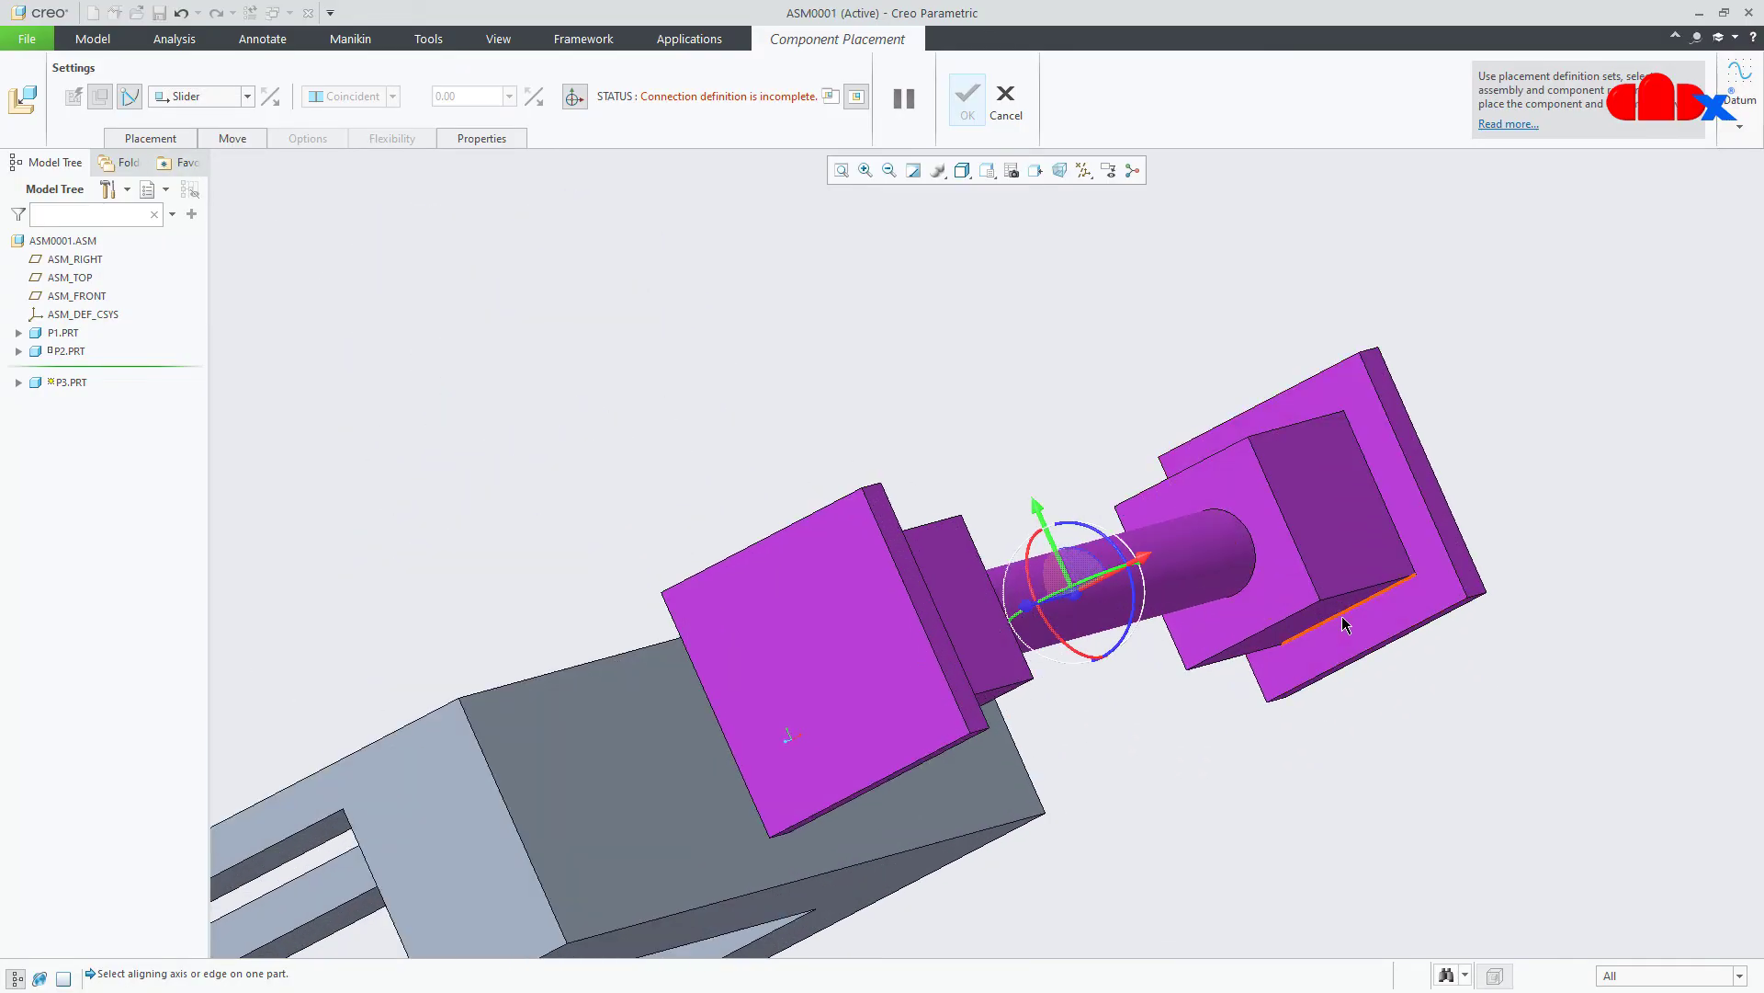
pyautogui.moveTo(1334, 669); pyautogui.dragTo(1213, 858, button='middle')
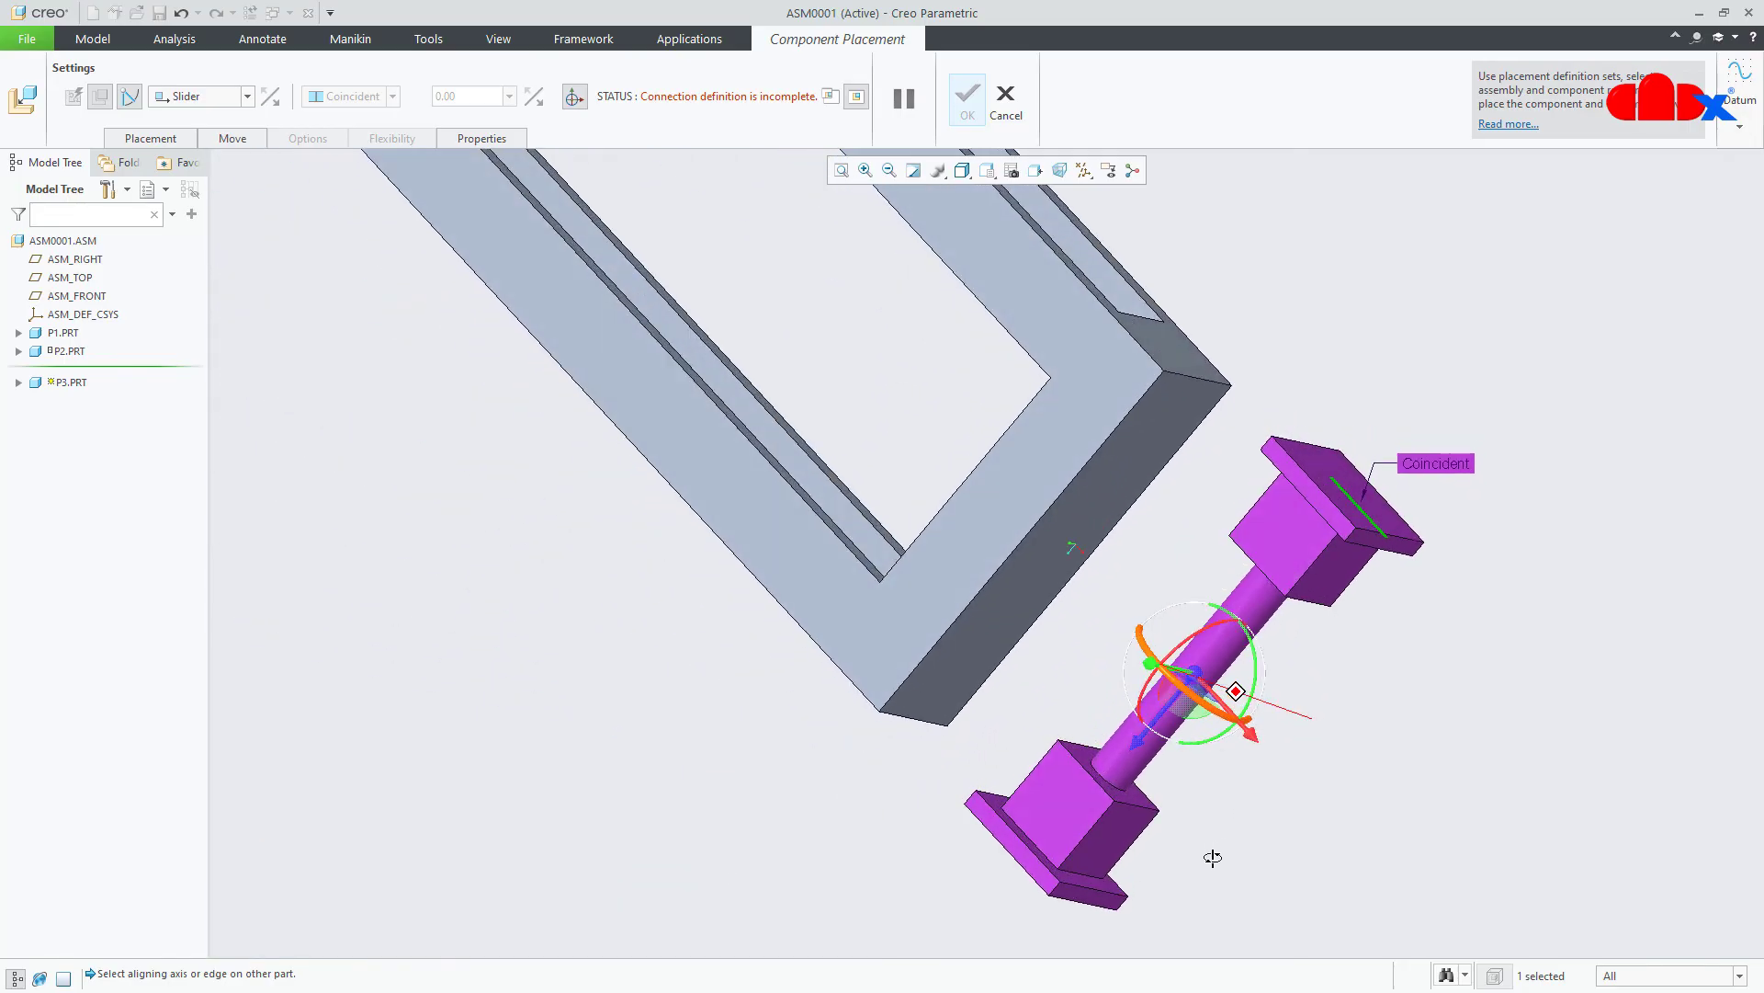
pyautogui.click(1142, 322)
# Complete P3's slider connection with the slot's long face as the rotation reference, slide P3 into the slots, and accept it.
pyautogui.moveTo(1149, 331); pyautogui.dragTo(931, 641, button='middle')
pyautogui.click(1198, 583)
pyautogui.click(902, 614)
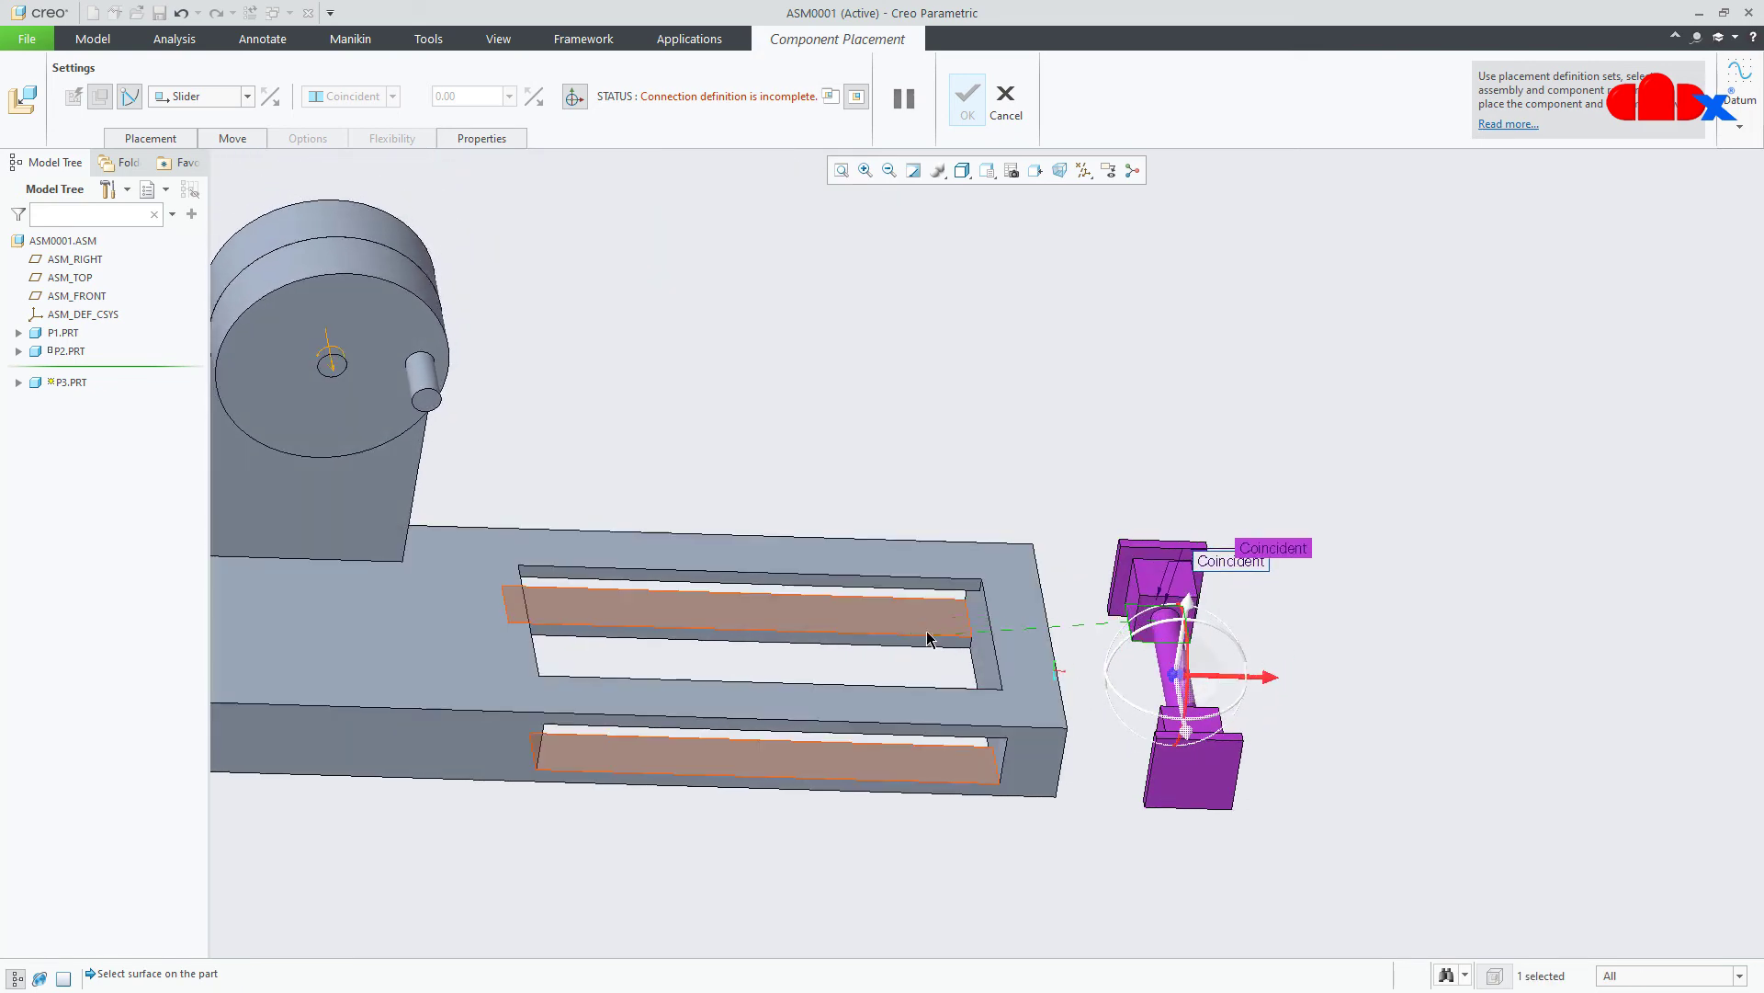
pyautogui.moveTo(1265, 684); pyautogui.dragTo(985, 680)
pyautogui.moveTo(985, 678); pyautogui.dragTo(961, 695, button='middle')
pyautogui.click(969, 102)
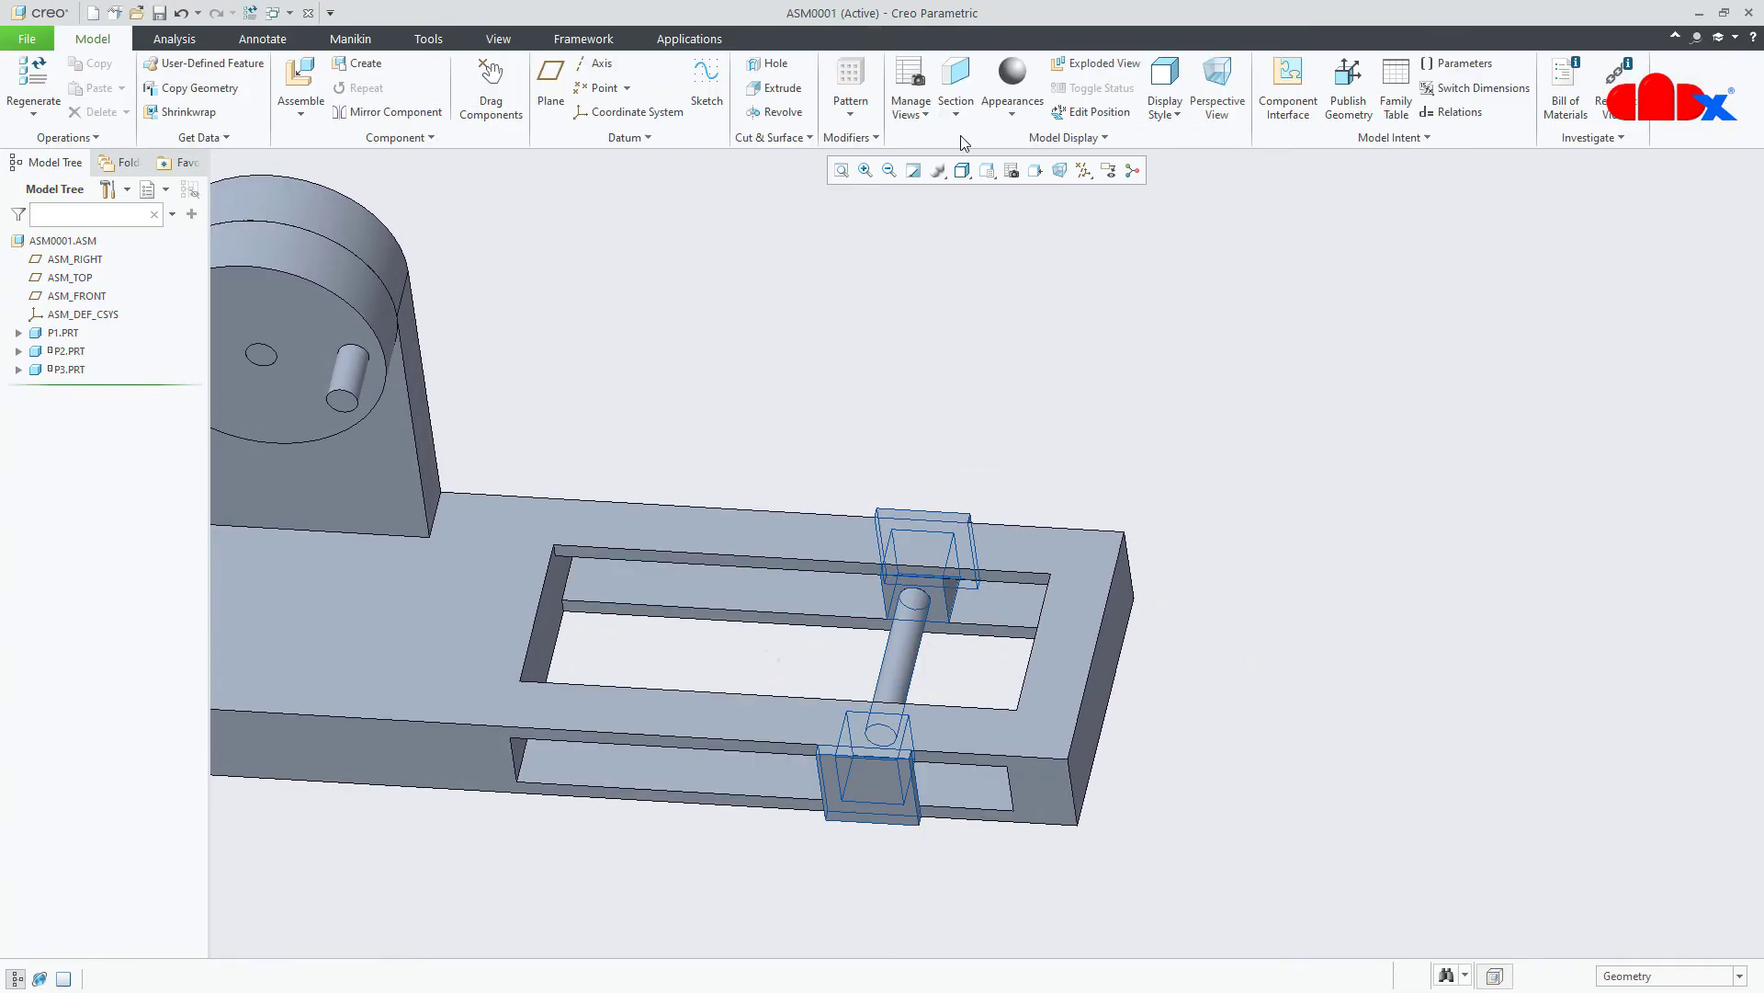
# Test the slider connection by moving P3 along P1's slots with Drag Components, and restore its original position.
pyautogui.scroll(-2, 1200, 581)
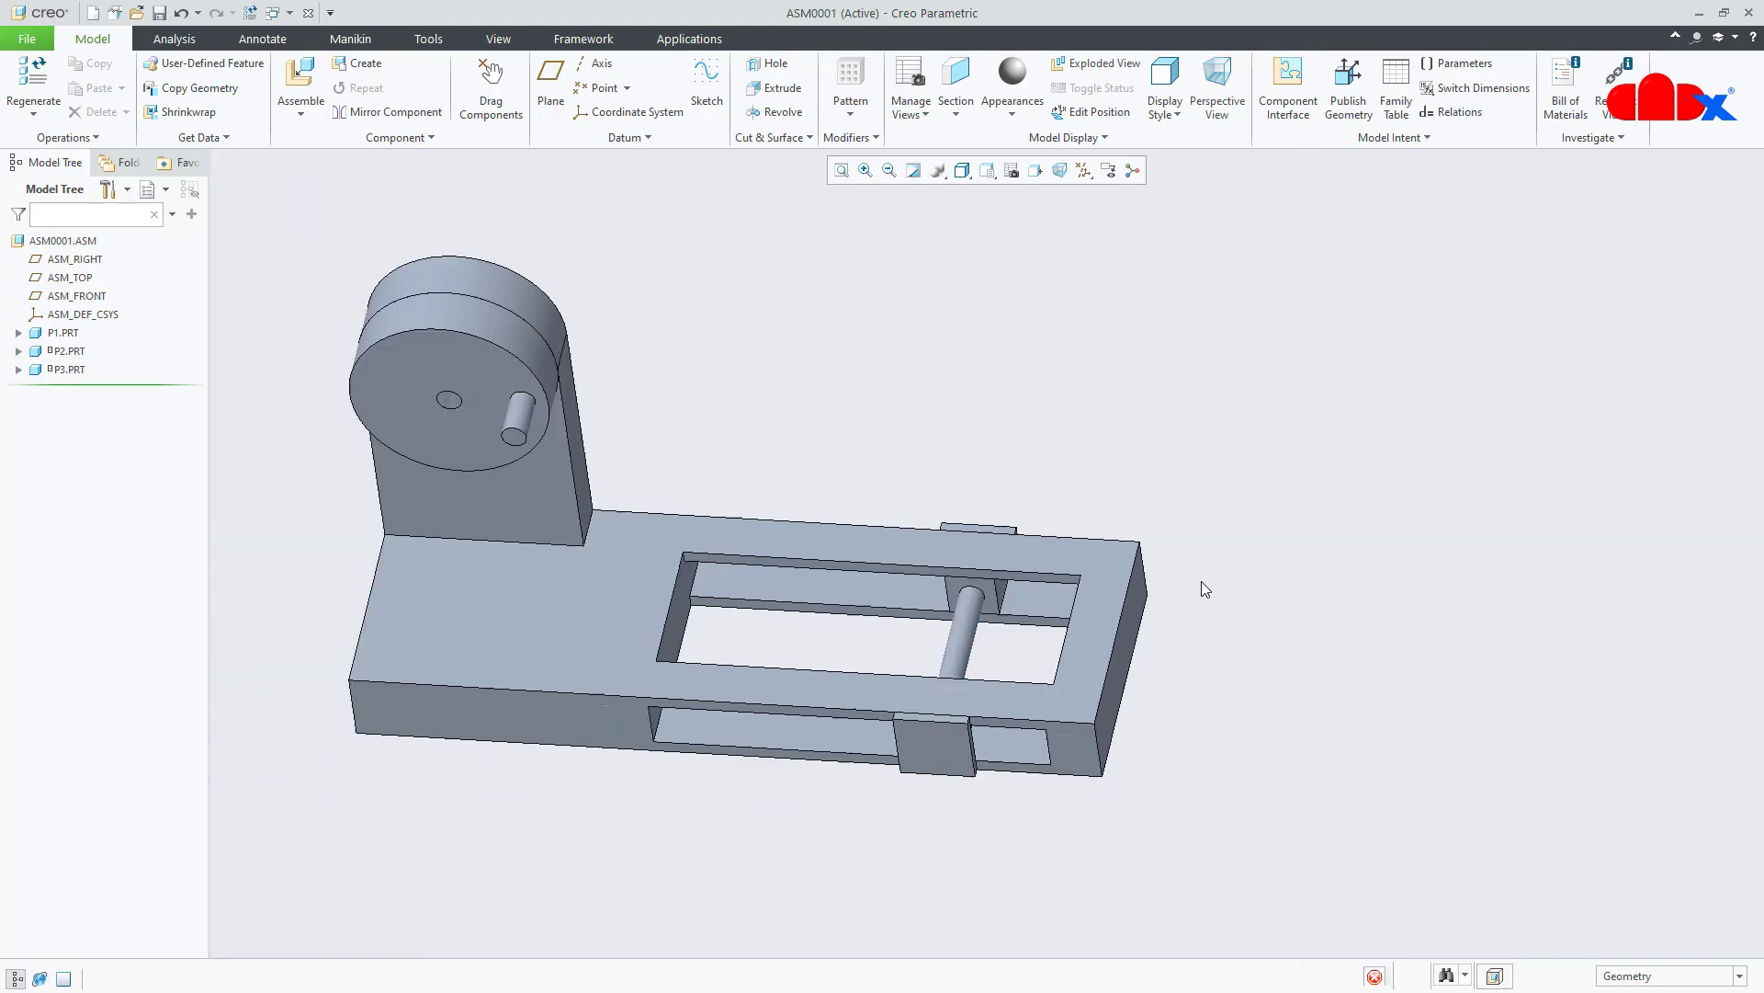
pyautogui.click(491, 92)
pyautogui.click(948, 651)
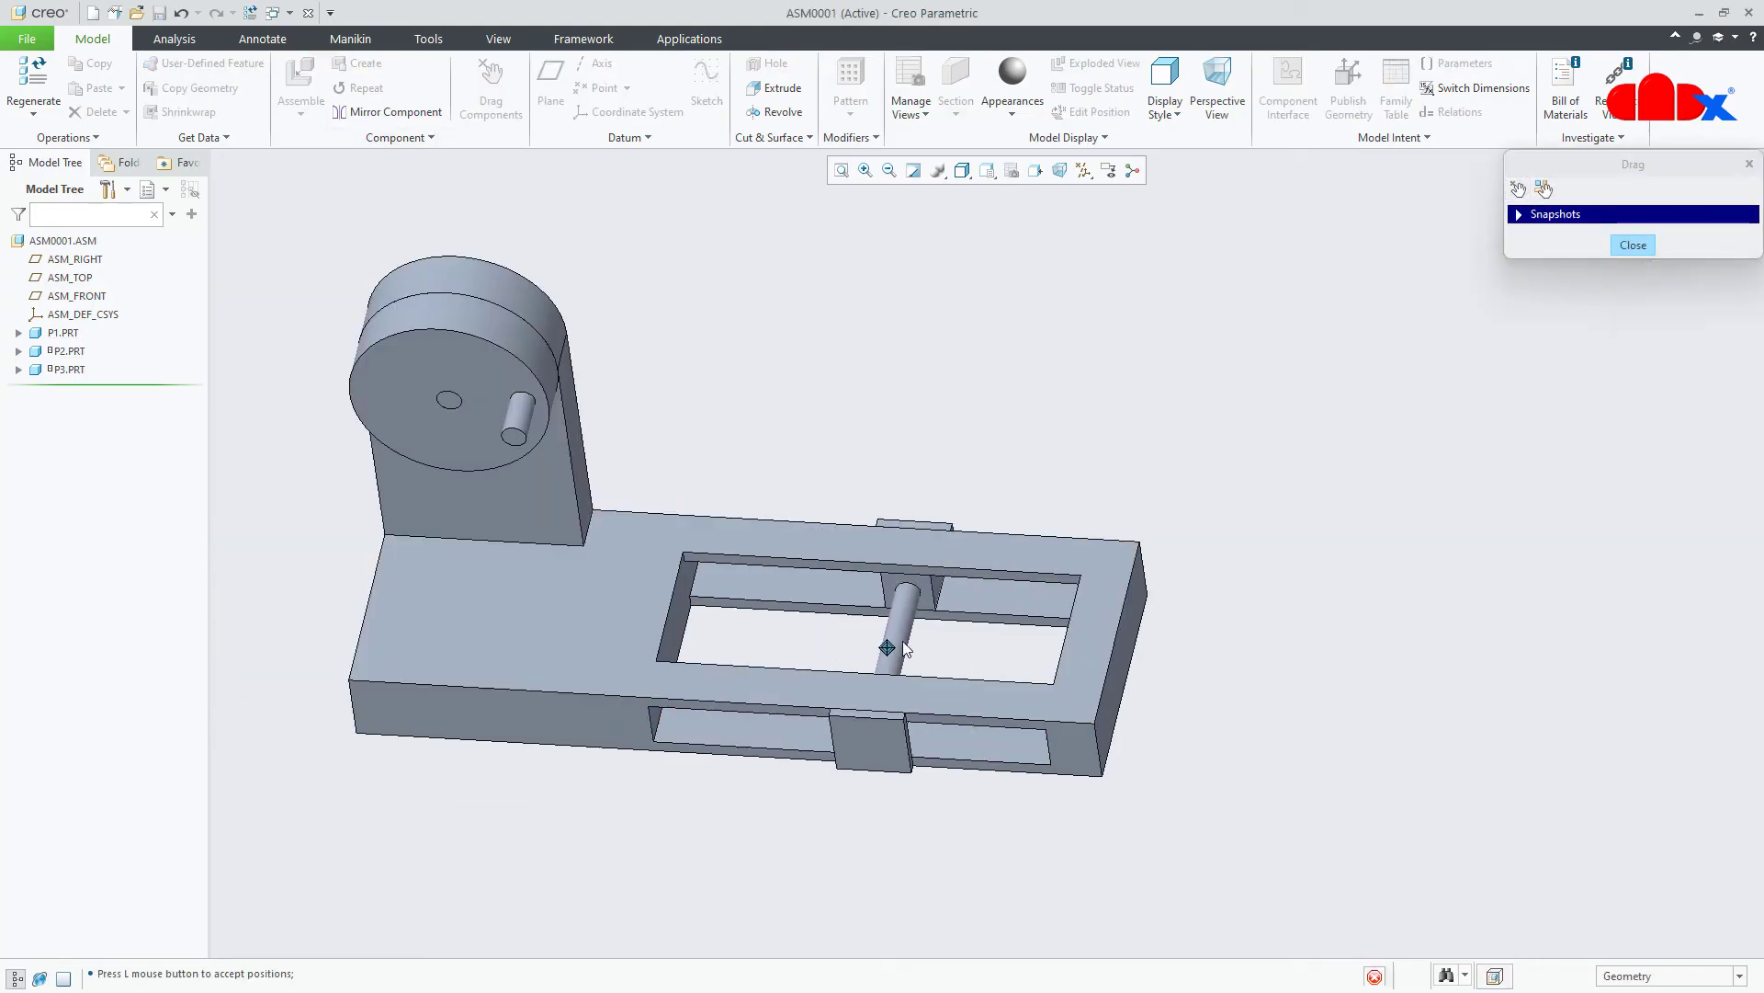
pyautogui.middleClick(978, 653)
pyautogui.middleClick(1330, 628)
pyautogui.click(1617, 256)
pyautogui.moveTo(1263, 713); pyautogui.dragTo(1231, 760, button='middle')
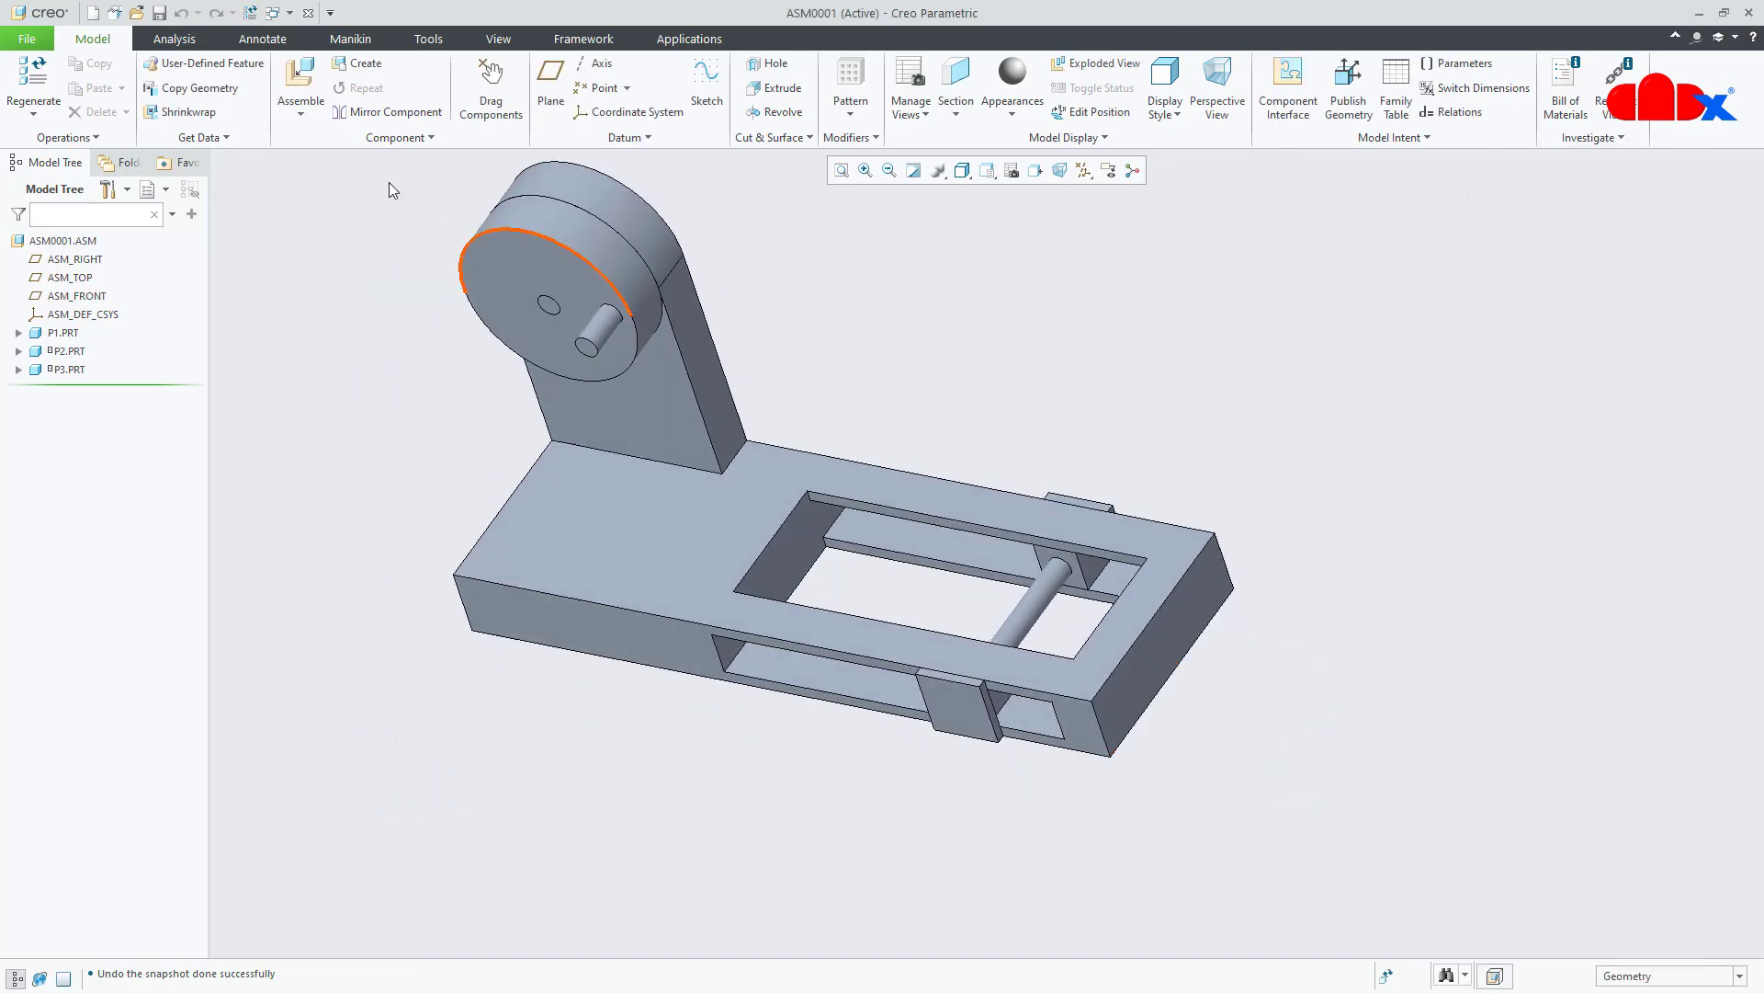
# Bring link part p4.prt into the assembly for placement.
pyautogui.click(297, 81)
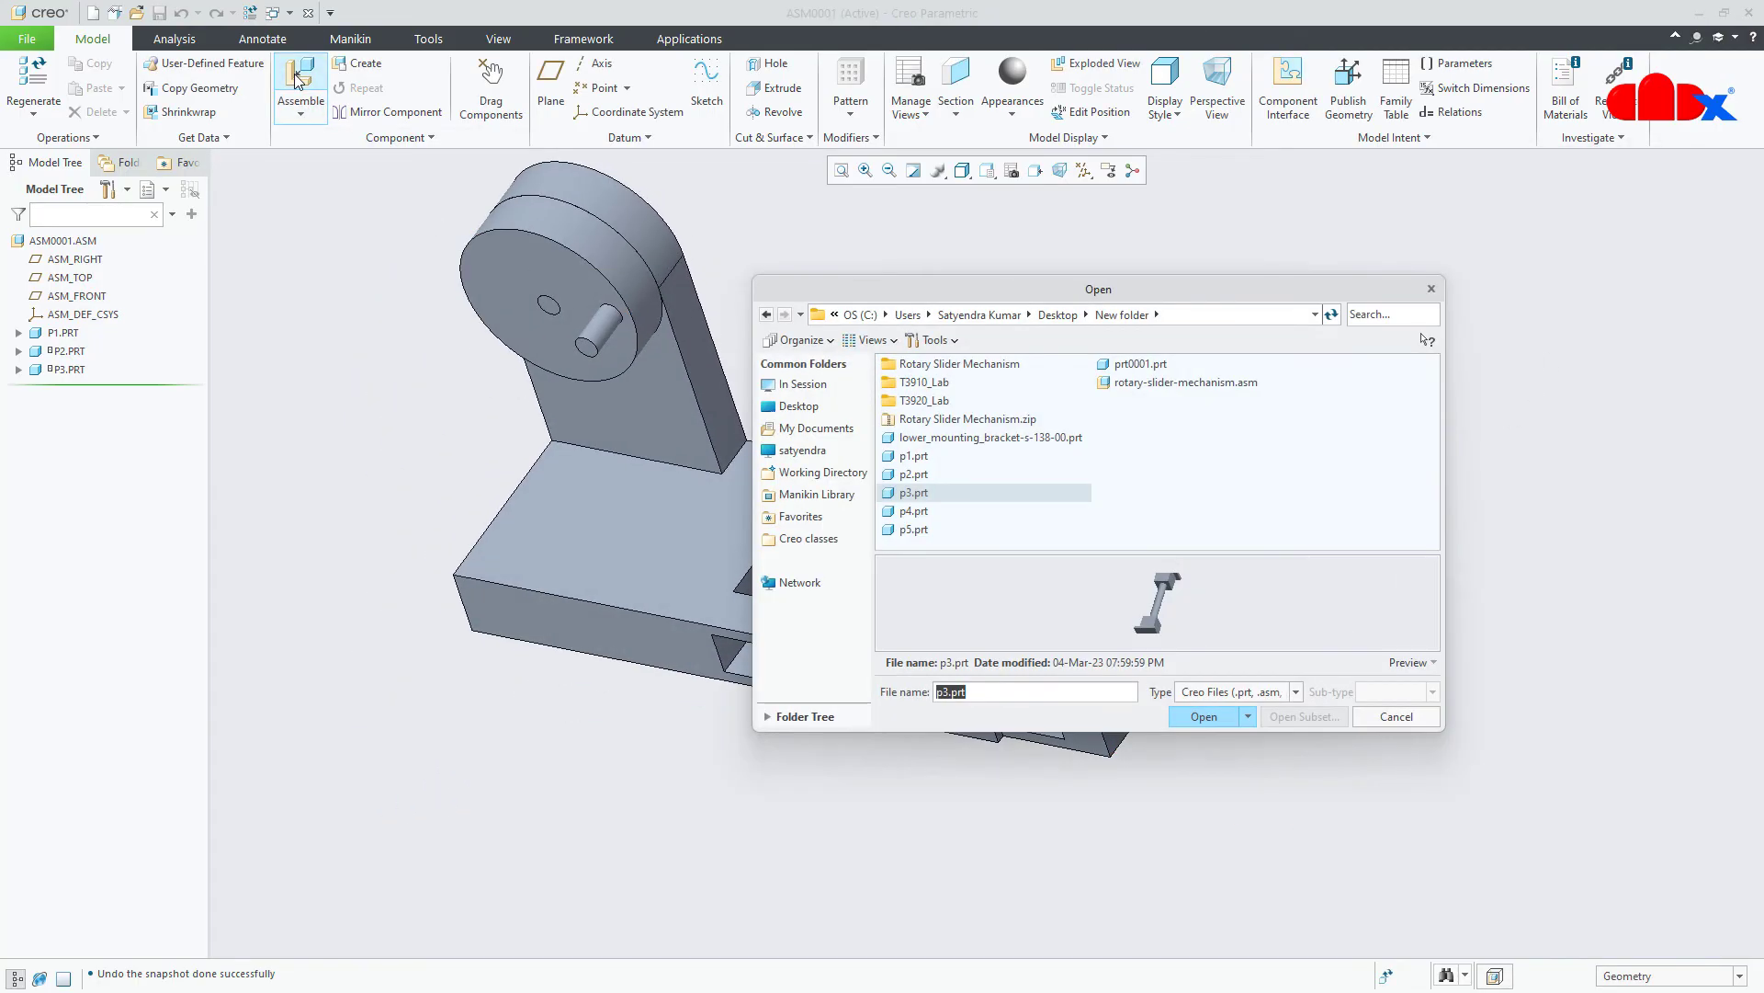
pyautogui.click(921, 511)
pyautogui.click(1197, 712)
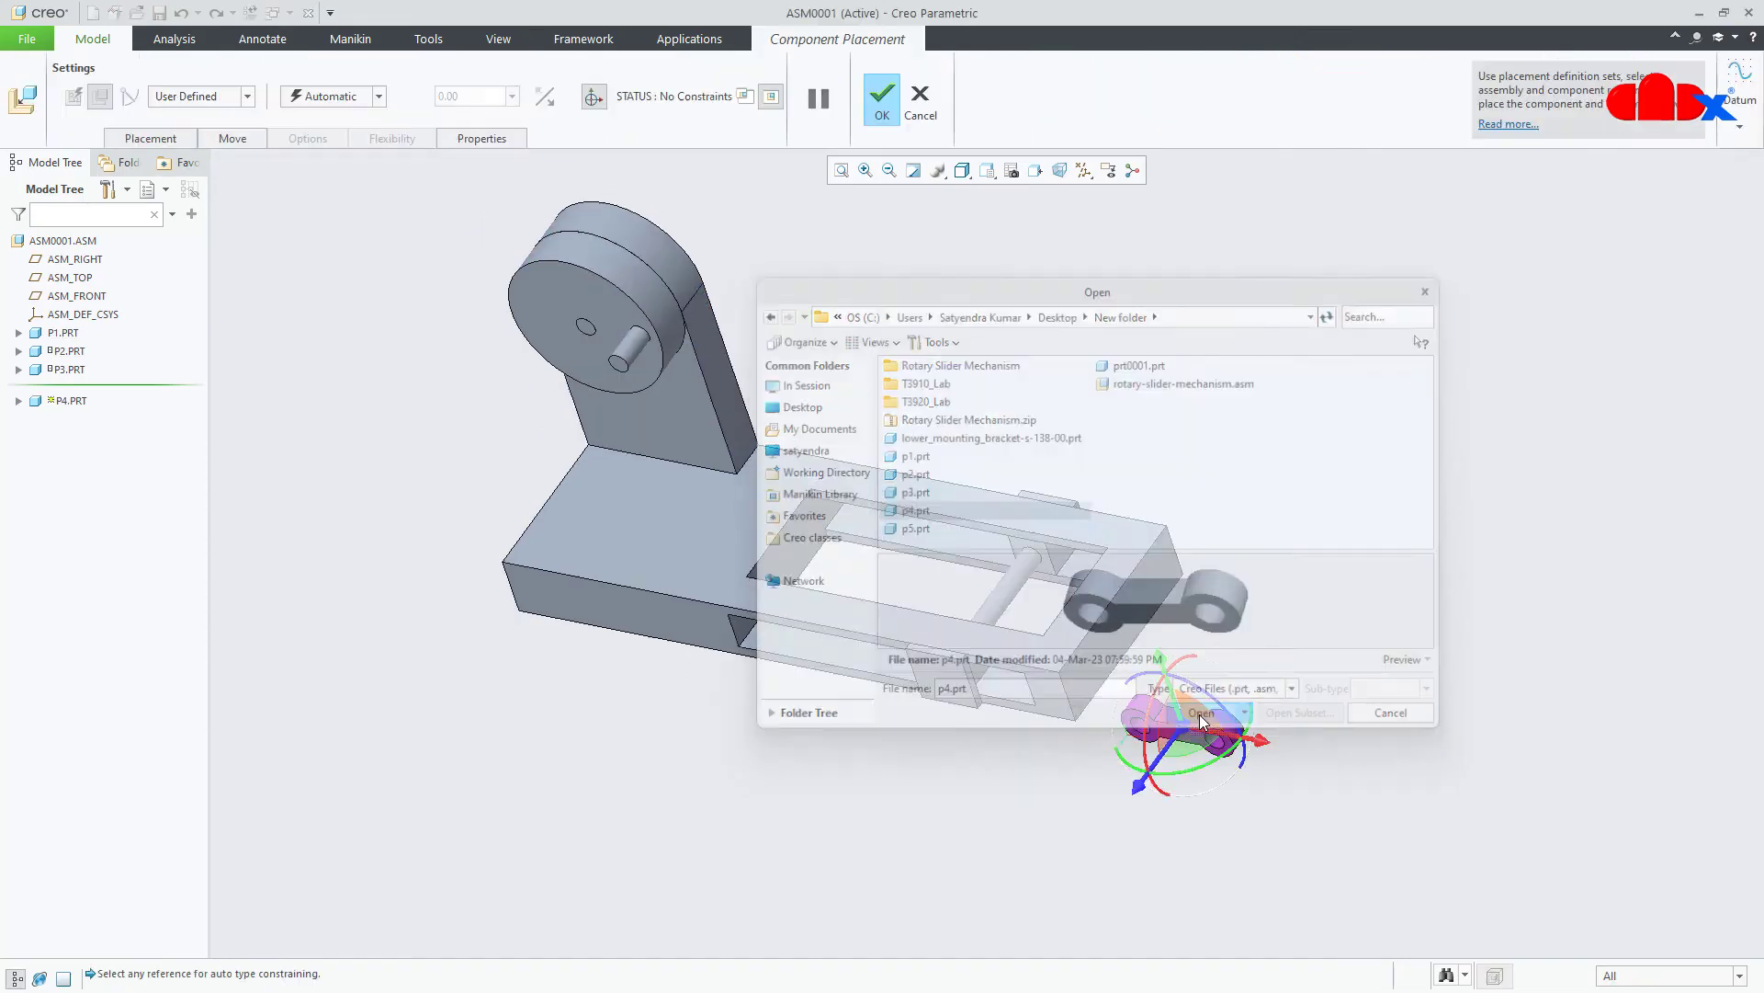
pyautogui.moveTo(1123, 708); pyautogui.dragTo(1127, 702, button='middle')
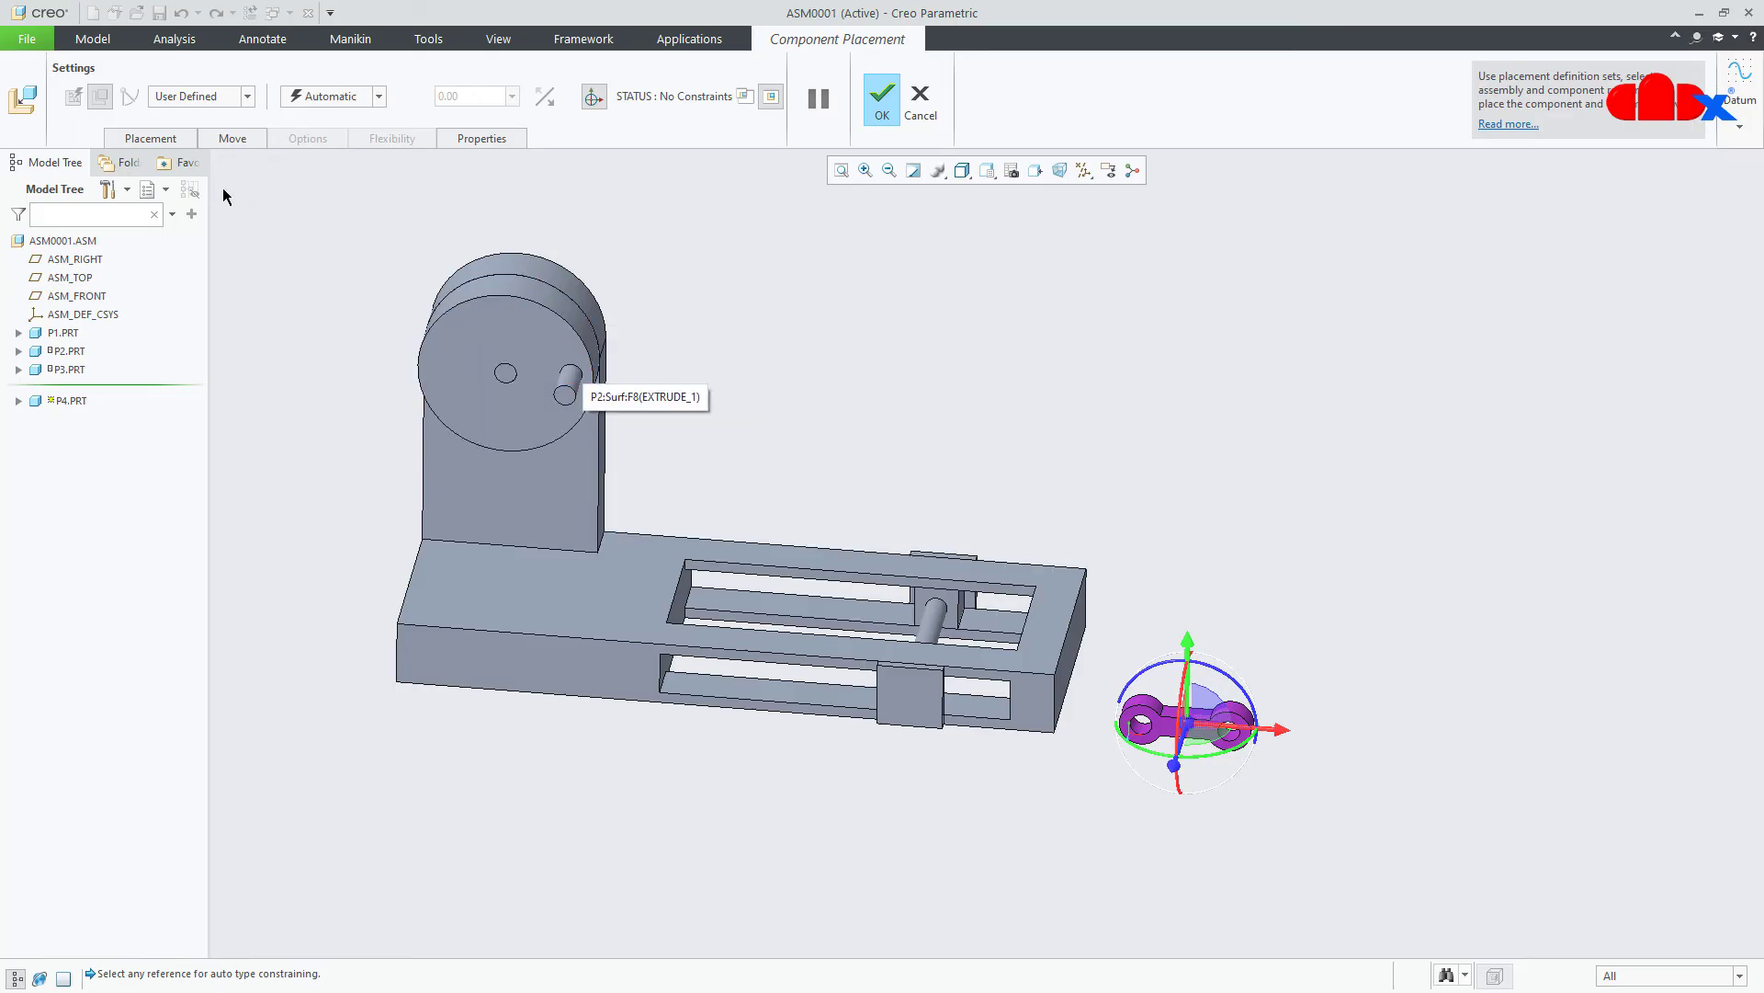
# Constrain the hole at one end of link P4 coincident with the cylindrical rod of P3.
pyautogui.click(181, 134)
pyautogui.scroll(5, 1236, 758)
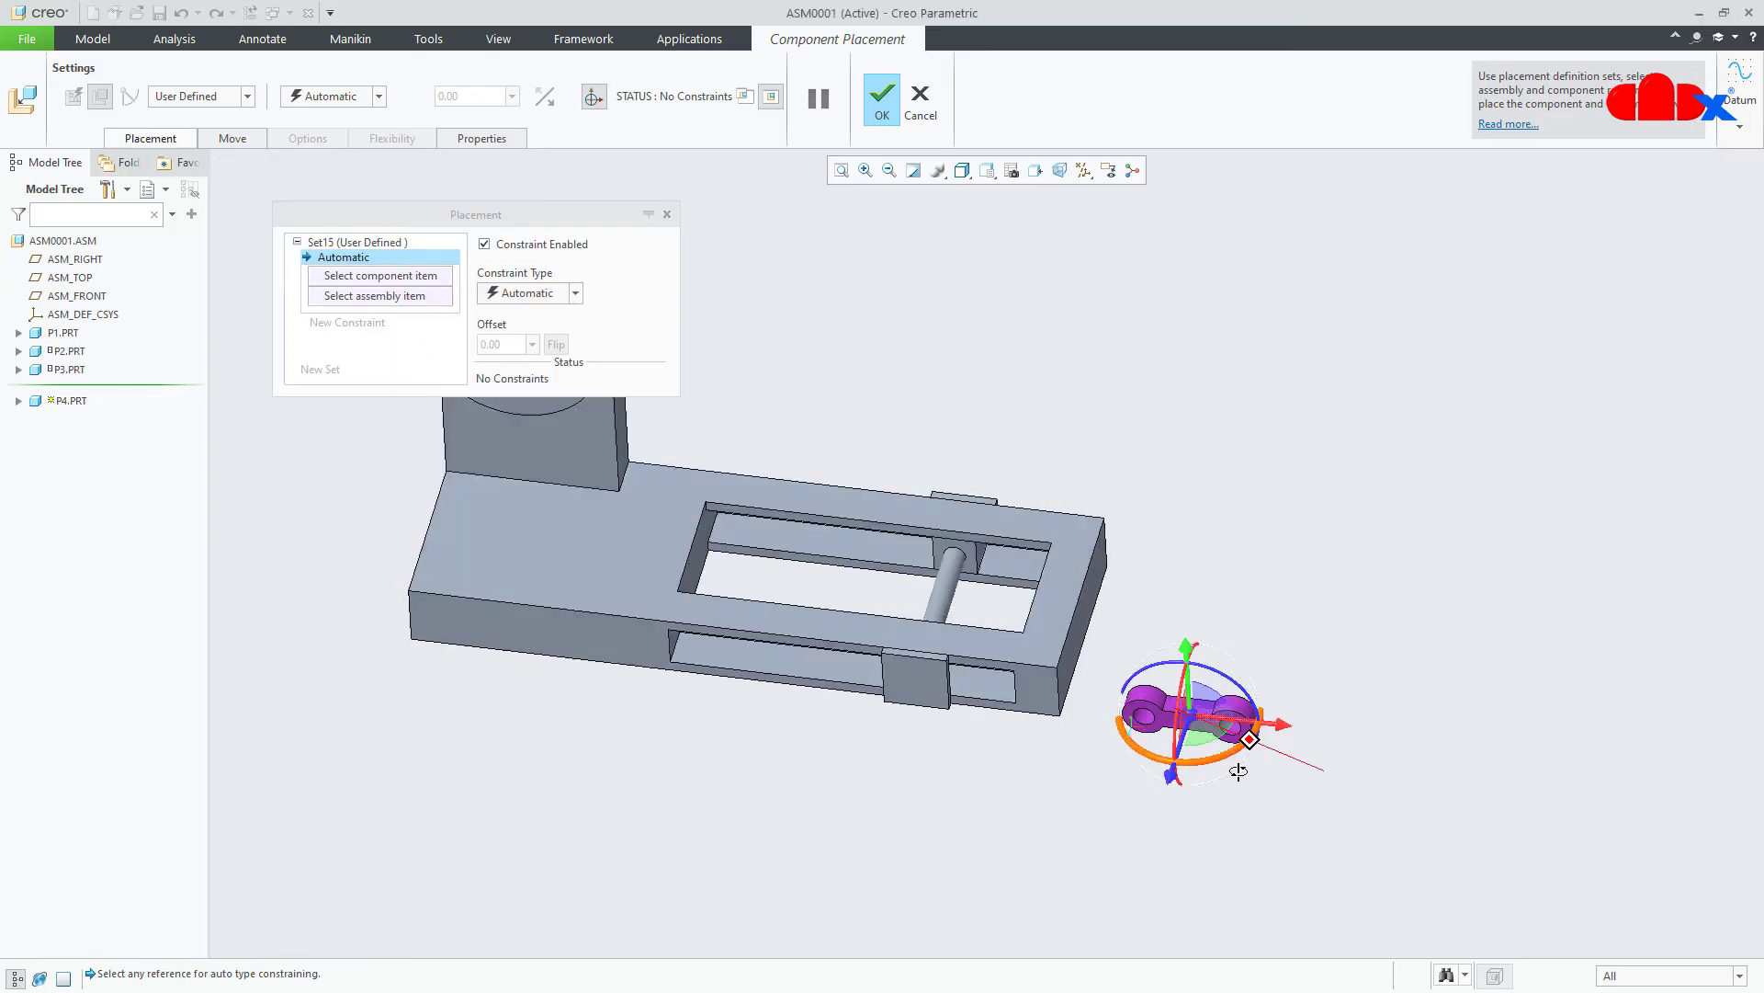
pyautogui.scroll(2, 1249, 686)
pyautogui.click(1265, 792)
pyautogui.scroll(-6, 1266, 792)
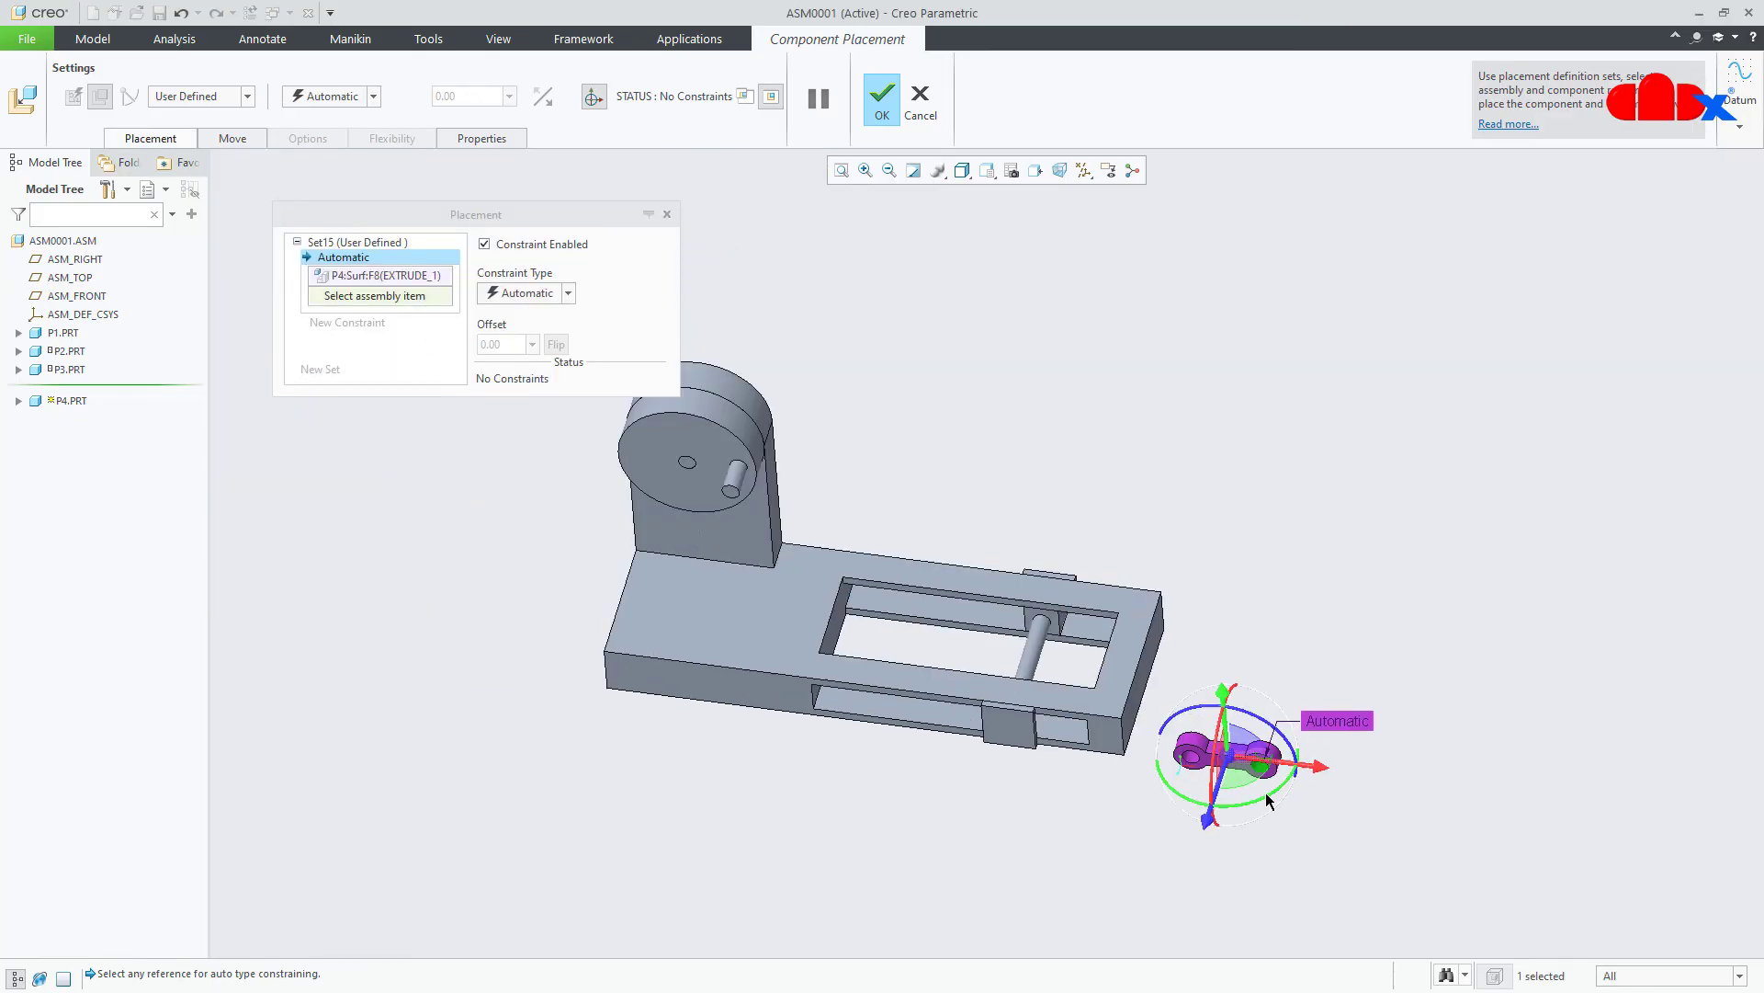
pyautogui.click(1033, 660)
pyautogui.scroll(5, 930, 896)
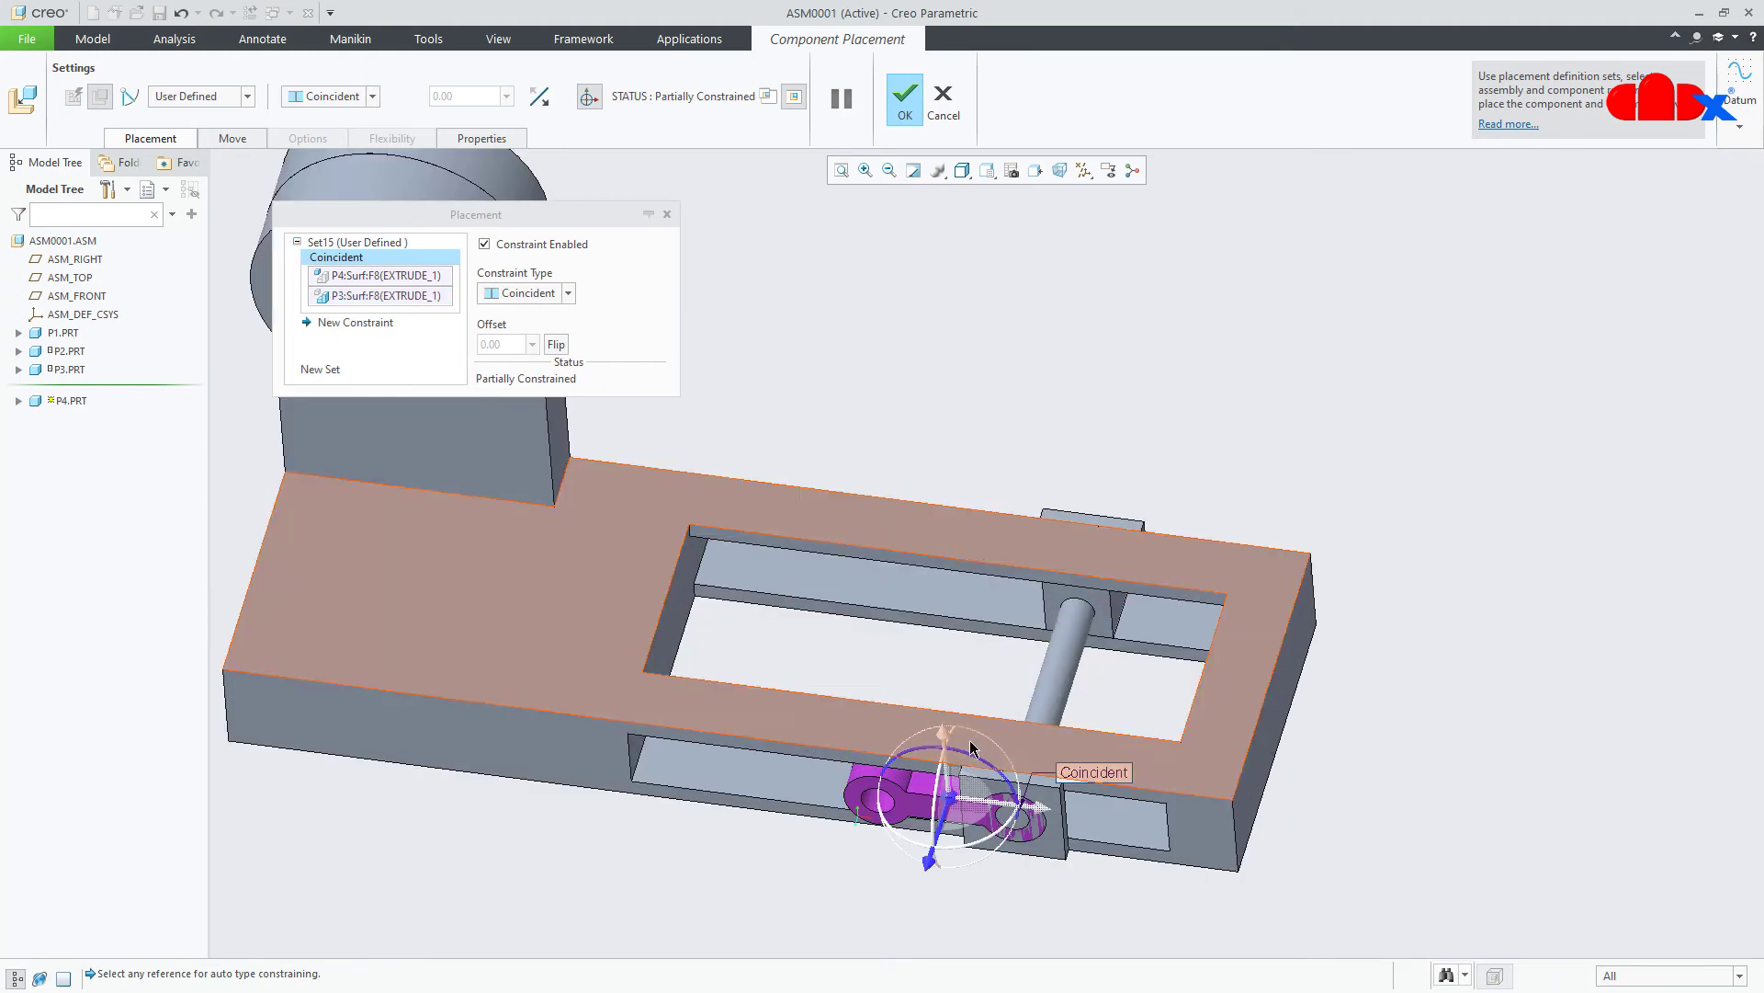
# Constrain P4's flat side face coincident with the inner face of P3's end block, and accept the placement.
pyautogui.moveTo(928, 896); pyautogui.dragTo(993, 737)
pyautogui.moveTo(1009, 742); pyautogui.dragTo(997, 802, button='middle')
pyautogui.click(1095, 544)
pyautogui.moveTo(1094, 544); pyautogui.dragTo(1195, 414, button='middle')
pyautogui.click(1220, 381)
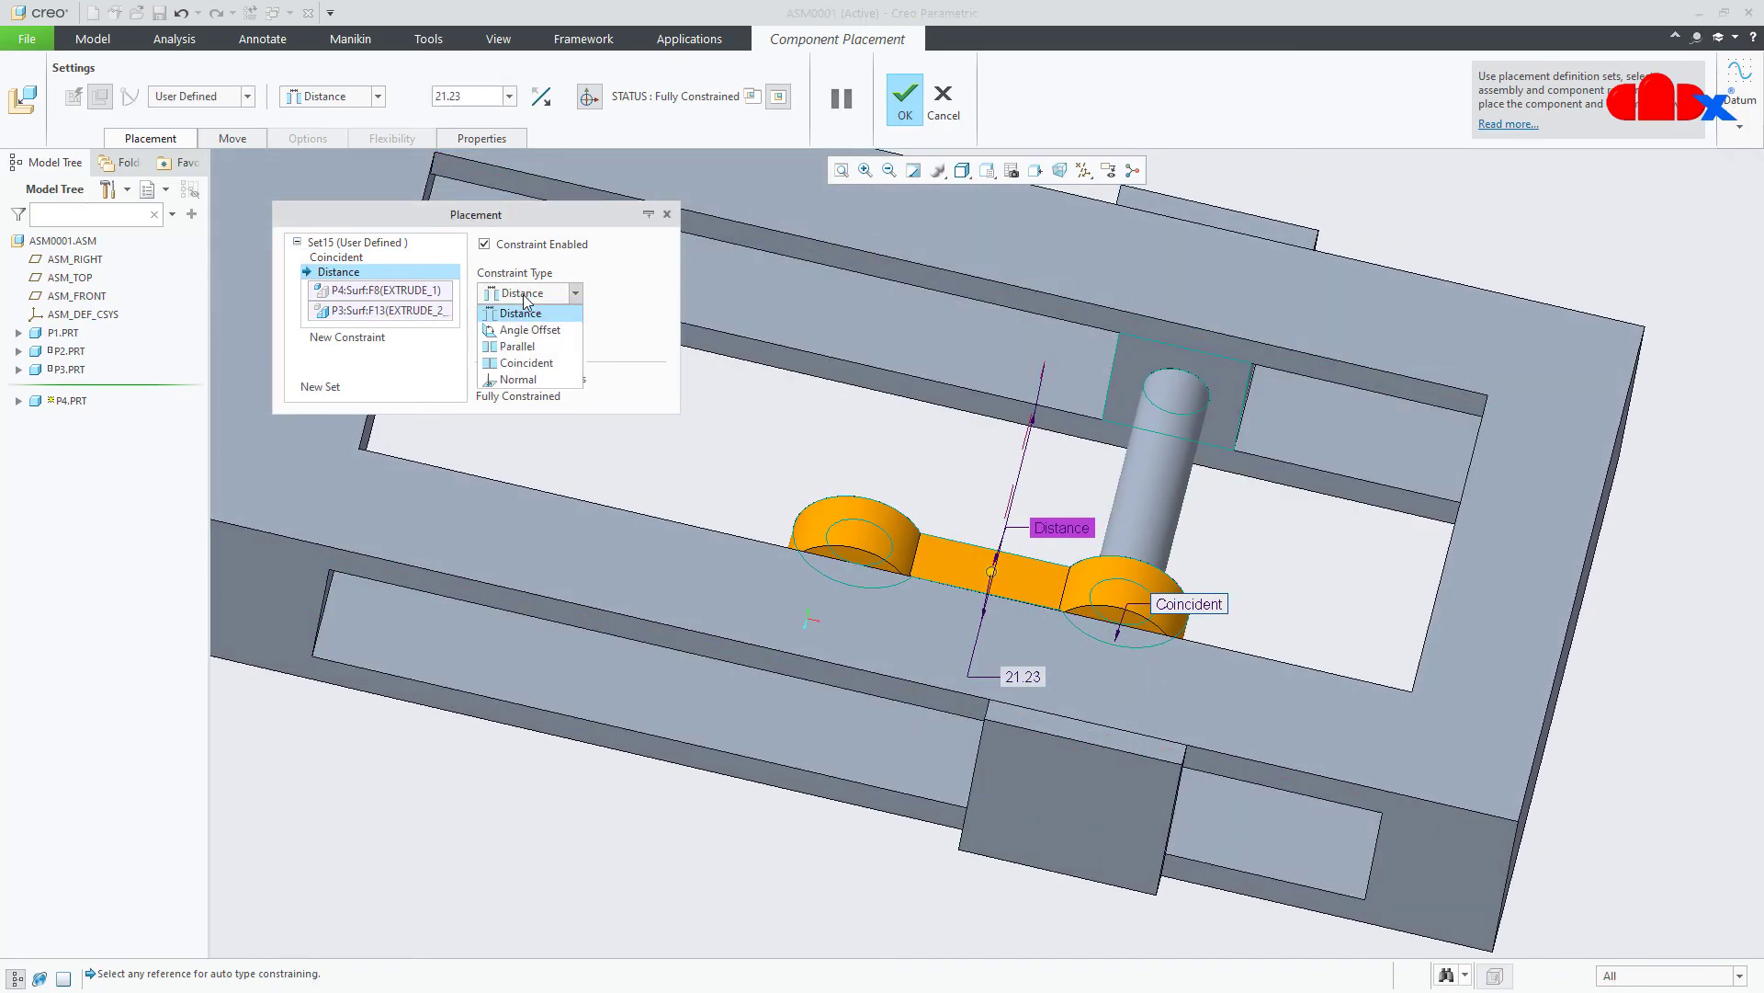
pyautogui.click(516, 363)
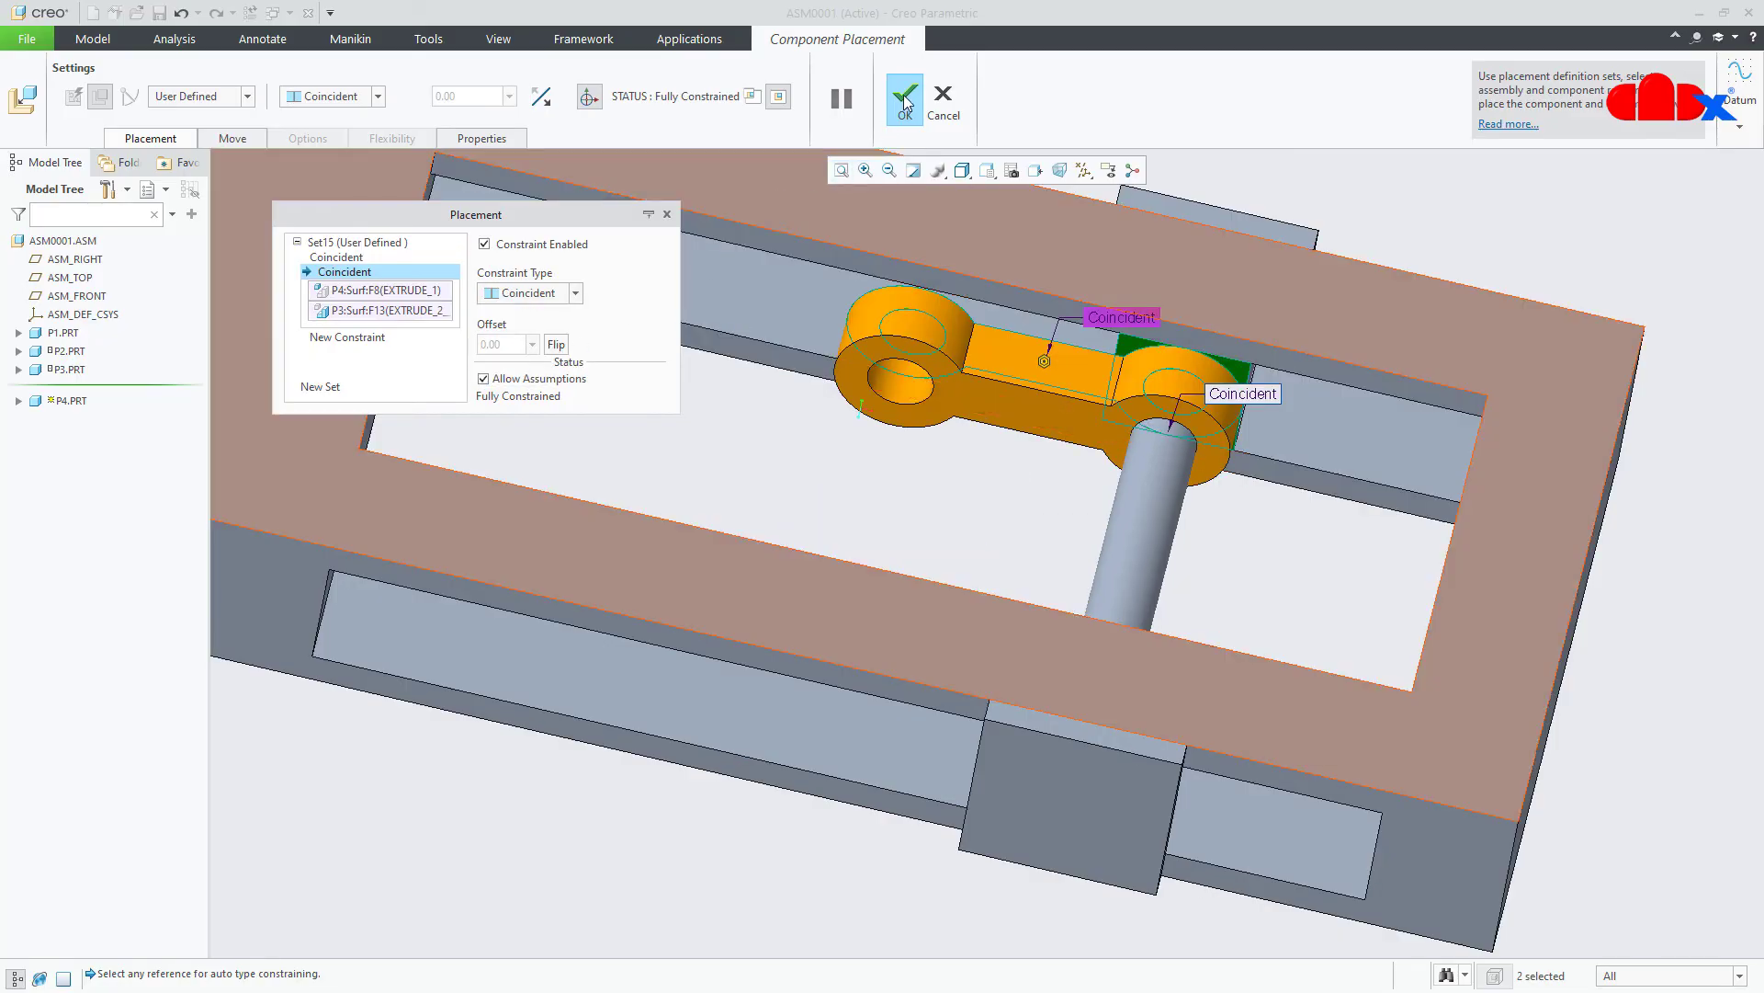
pyautogui.click(905, 99)
# Bring a second p3.prt into the assembly and move it beside the free hole of link P4.
pyautogui.scroll(-3, 981, 602)
pyautogui.moveTo(981, 602); pyautogui.dragTo(936, 573, button='middle')
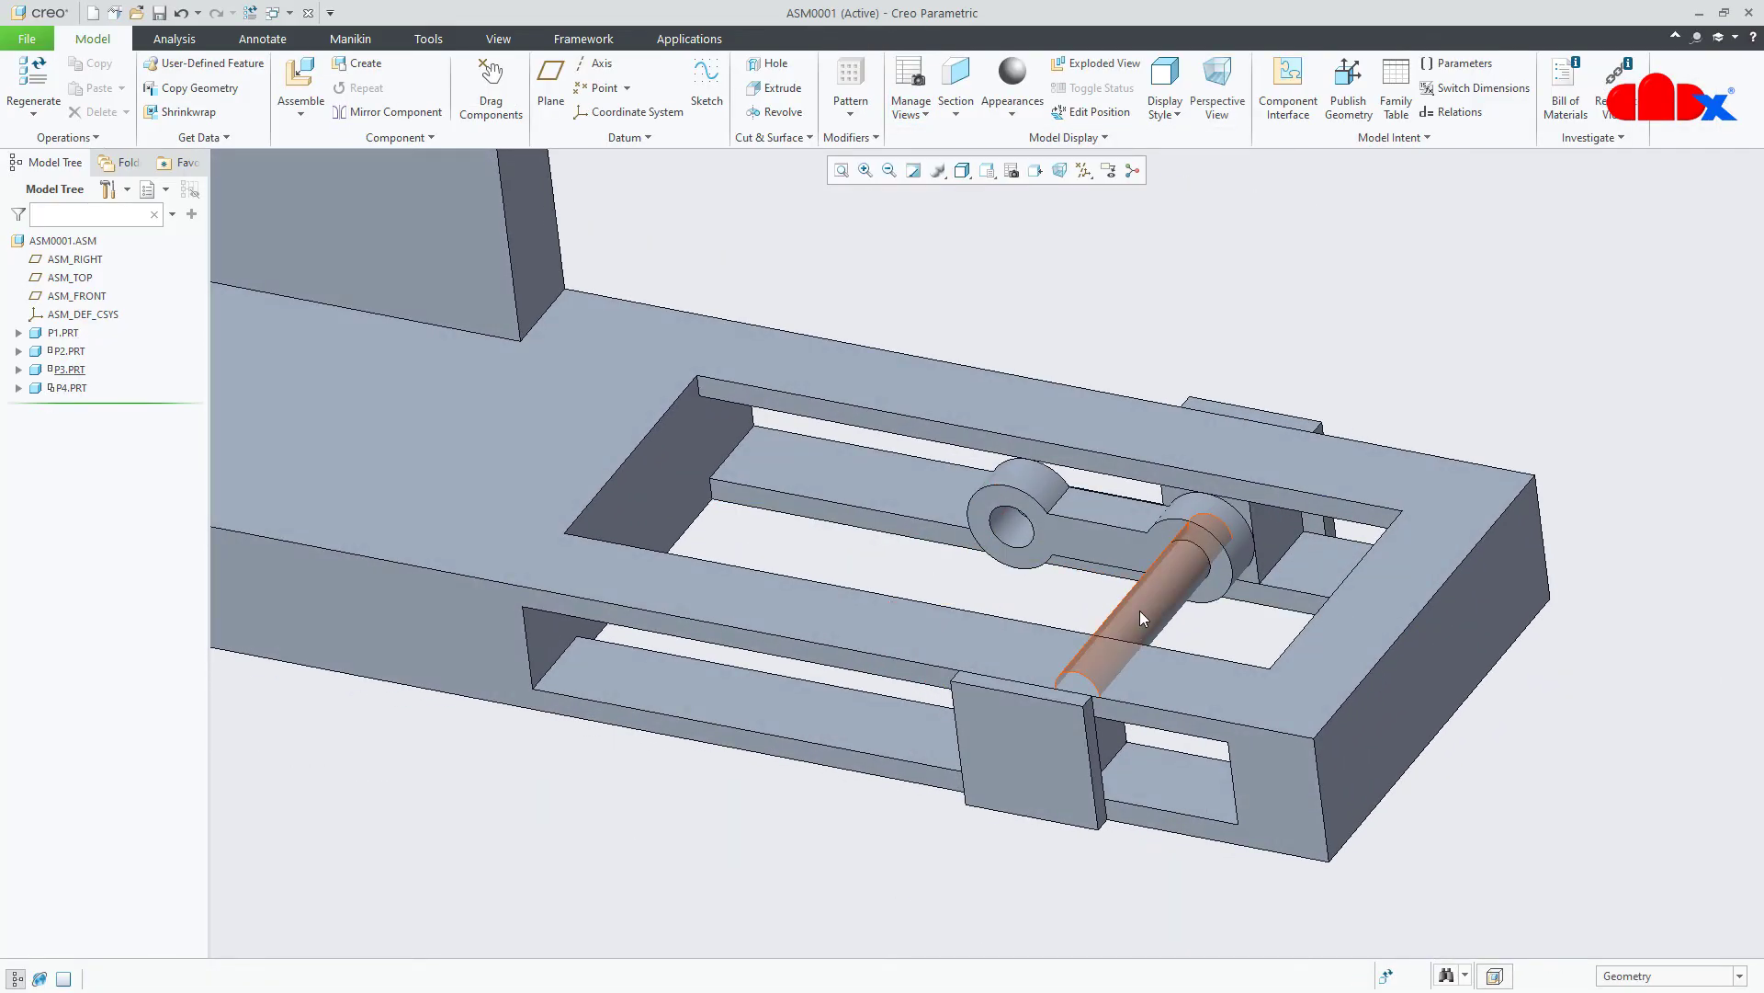
pyautogui.click(301, 87)
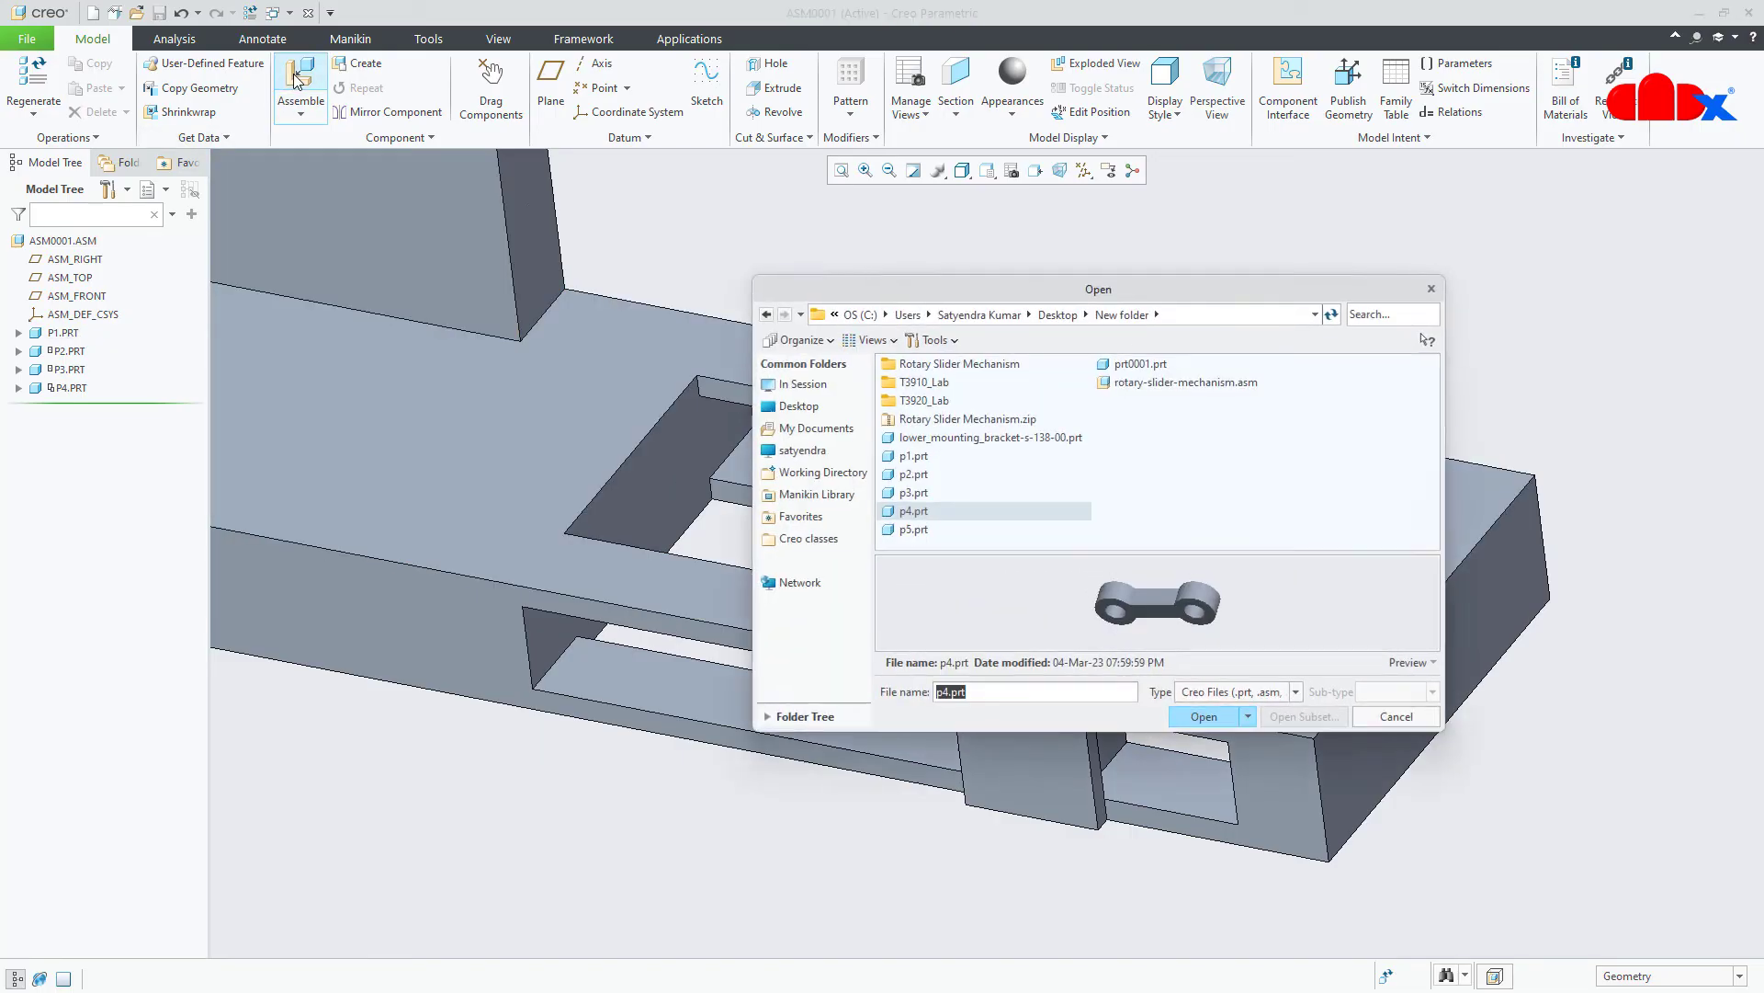
pyautogui.doubleClick(913, 492)
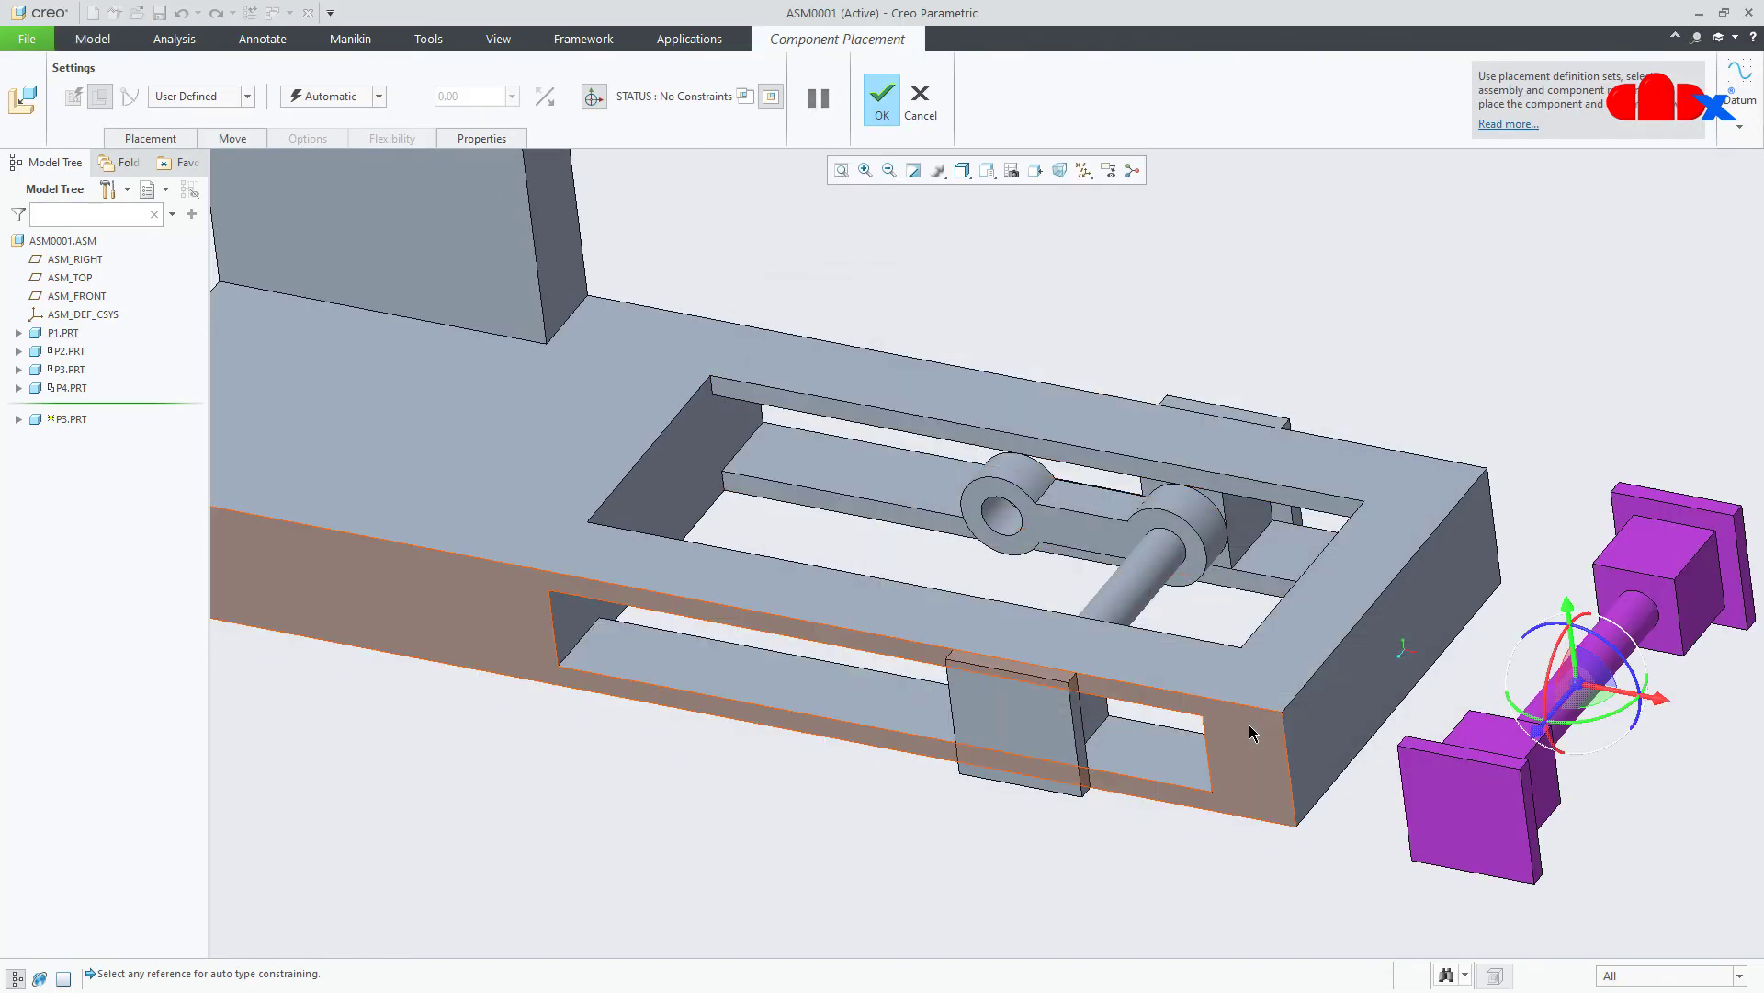
pyautogui.moveTo(1629, 703); pyautogui.dragTo(881, 550)
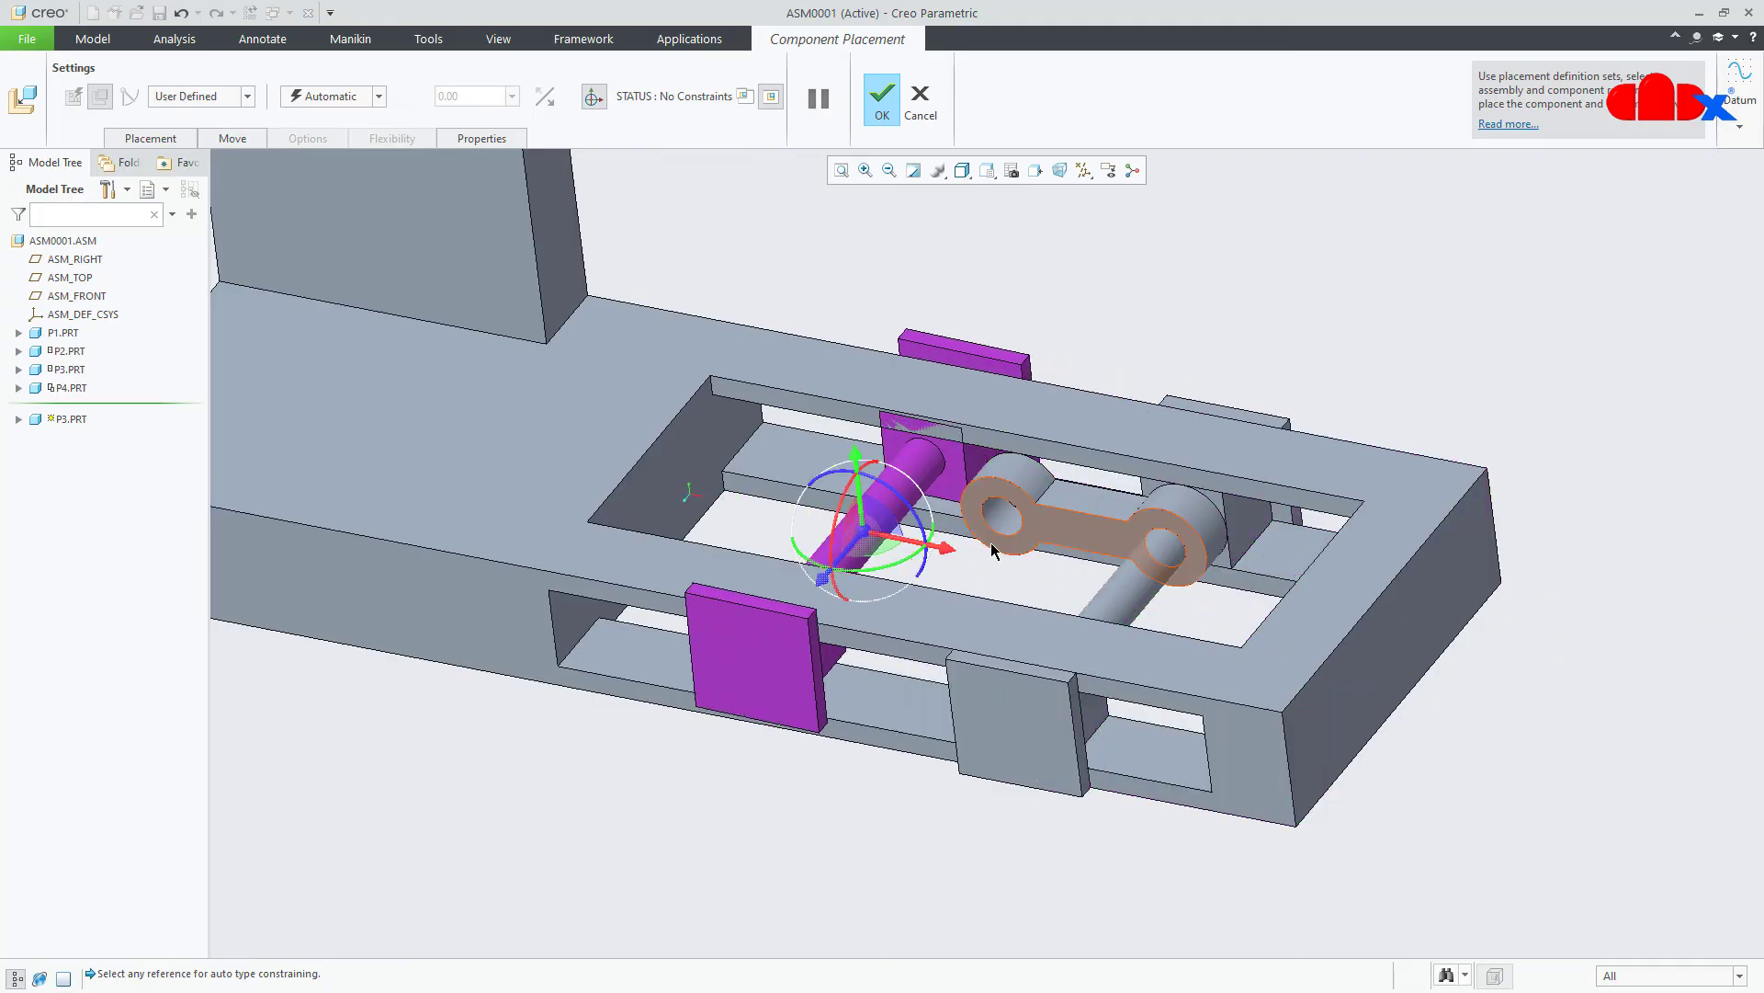
pyautogui.scroll(-2, 991, 546)
pyautogui.moveTo(1031, 605); pyautogui.dragTo(1053, 596, button='middle')
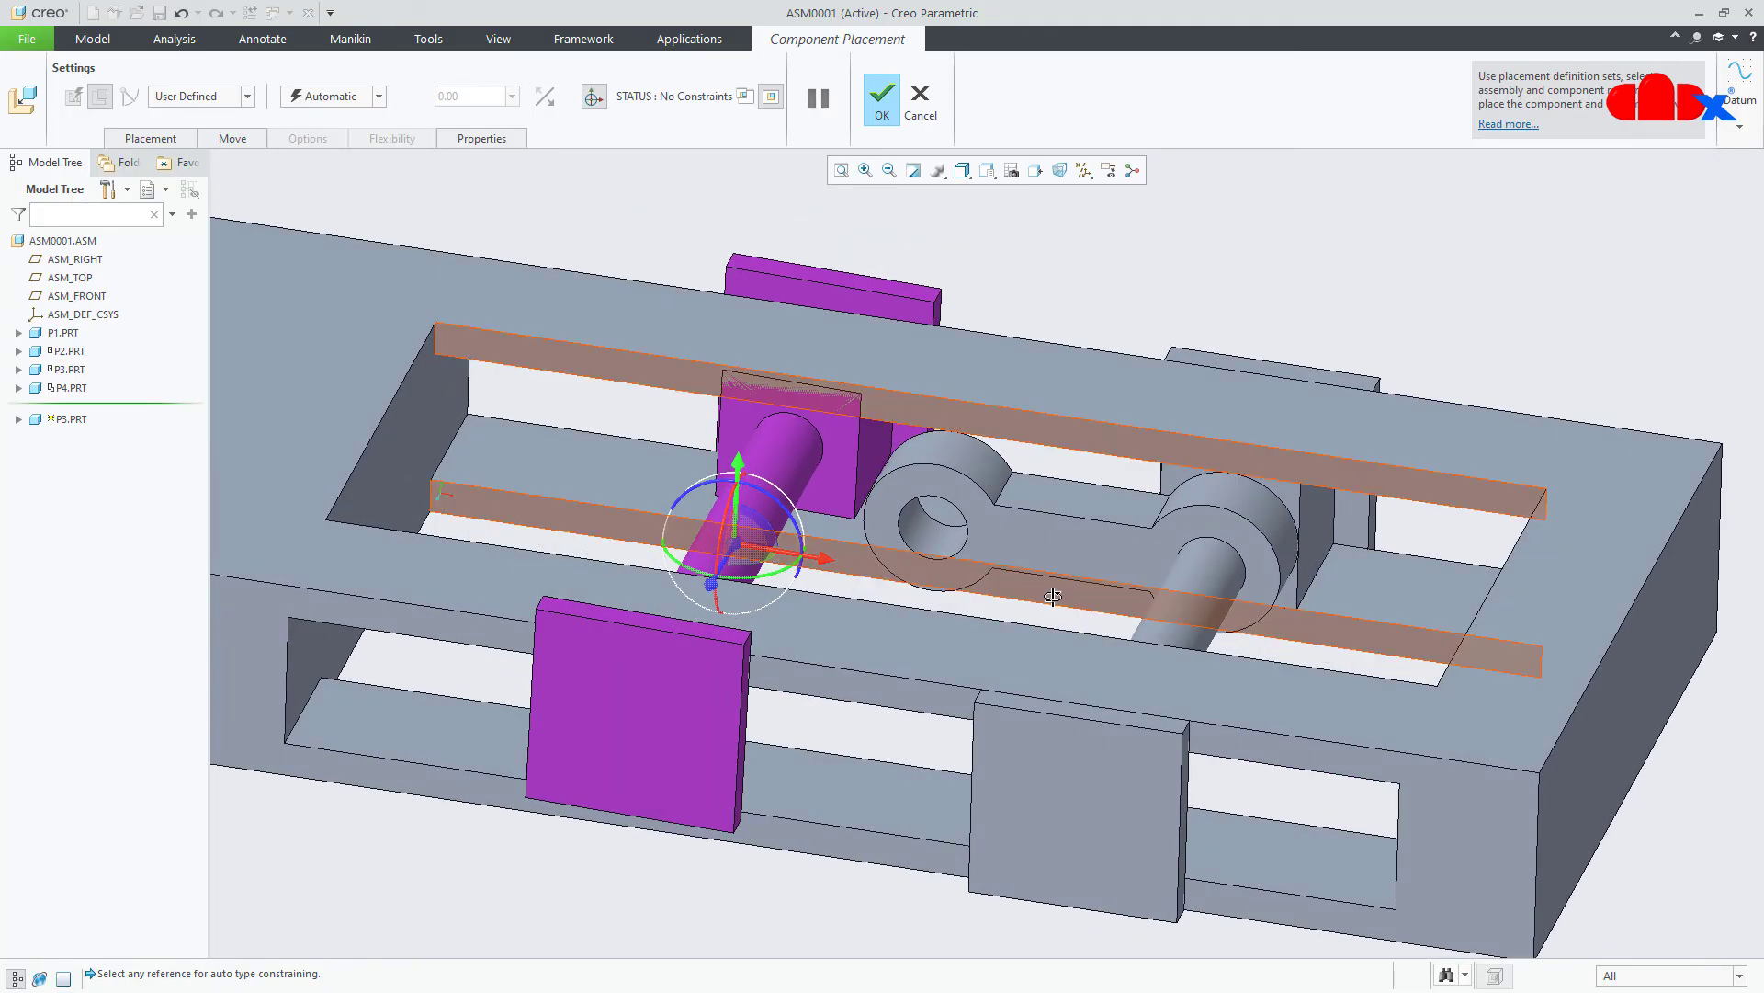
# Constrain the new P3's rod coincident with P4's free hole, and its EXTRUDE_3 end face coincident with P1's EXTRUDE_1 face.
pyautogui.click(140, 141)
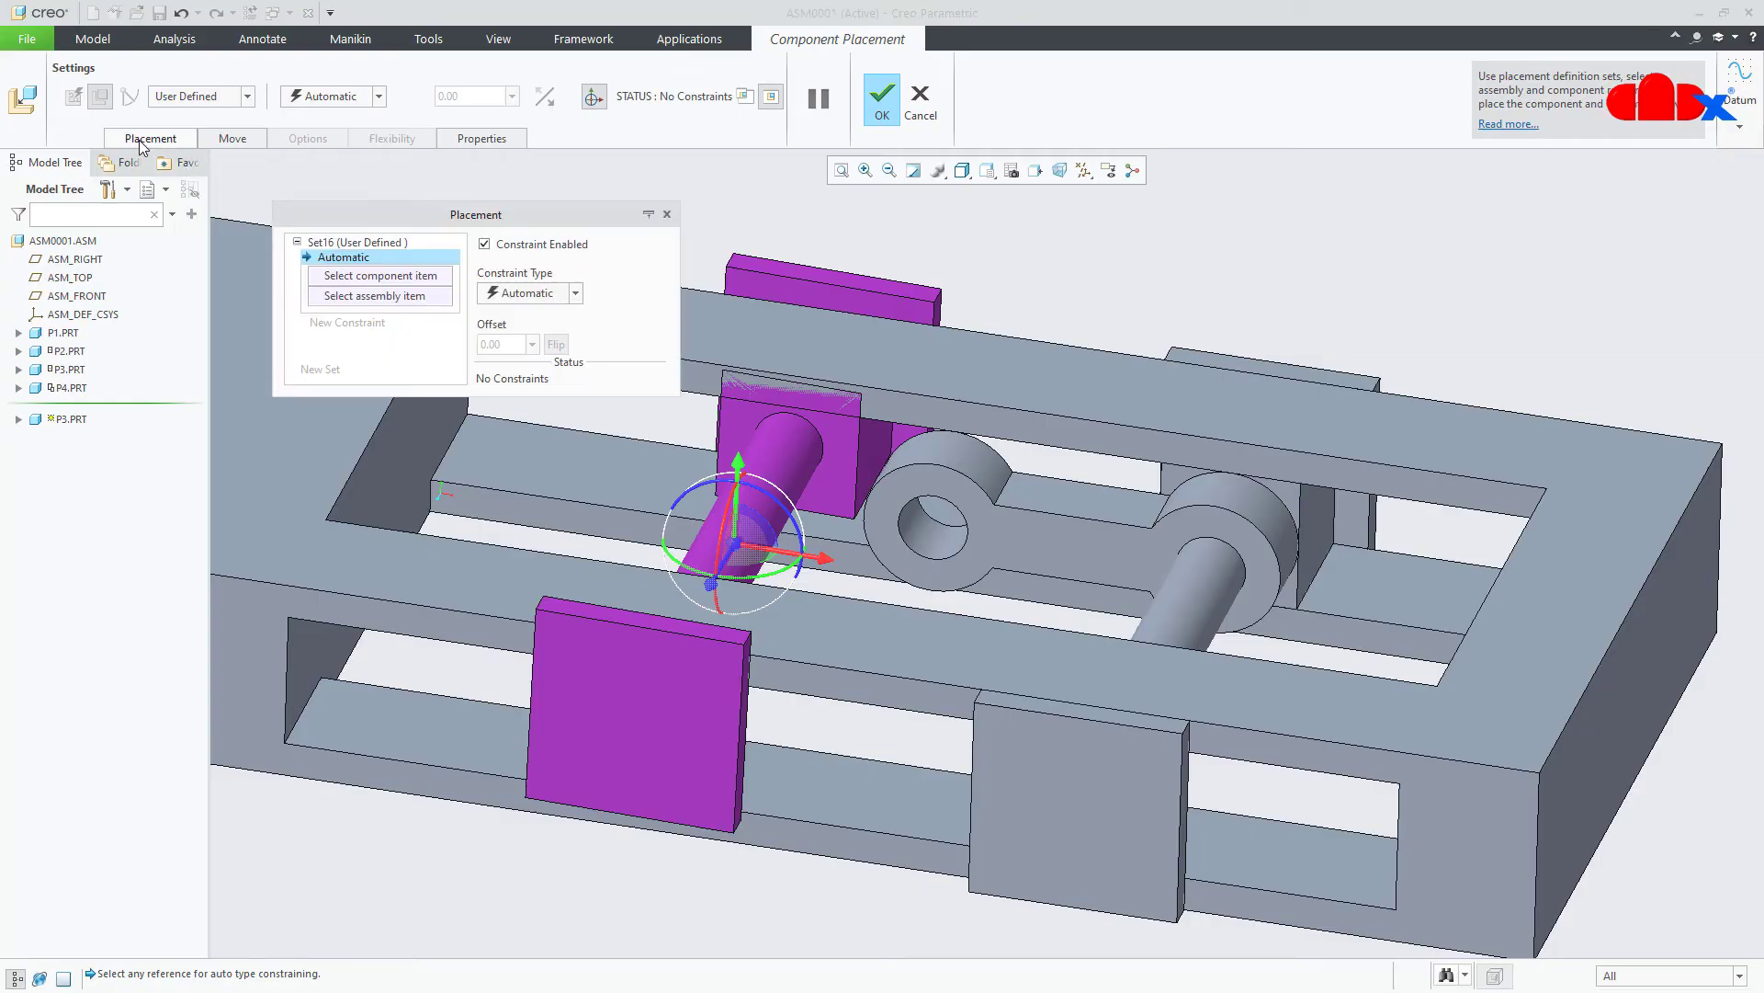
pyautogui.click(924, 526)
pyautogui.click(790, 471)
pyautogui.moveTo(791, 471); pyautogui.dragTo(877, 428, button='middle')
pyautogui.click(1047, 464)
pyautogui.click(860, 502)
# Constrain the new P3's end block coincident with the surface of P1's slot, and accept the placement.
pyautogui.moveTo(830, 604)
pyautogui.mouseDown(button='middle')
pyautogui.moveTo(659, 749)
pyautogui.moveTo(929, 720)
pyautogui.moveTo(832, 754)
pyautogui.moveTo(730, 556)
pyautogui.mouseUp(button='middle')
pyautogui.rightClick(726, 541)
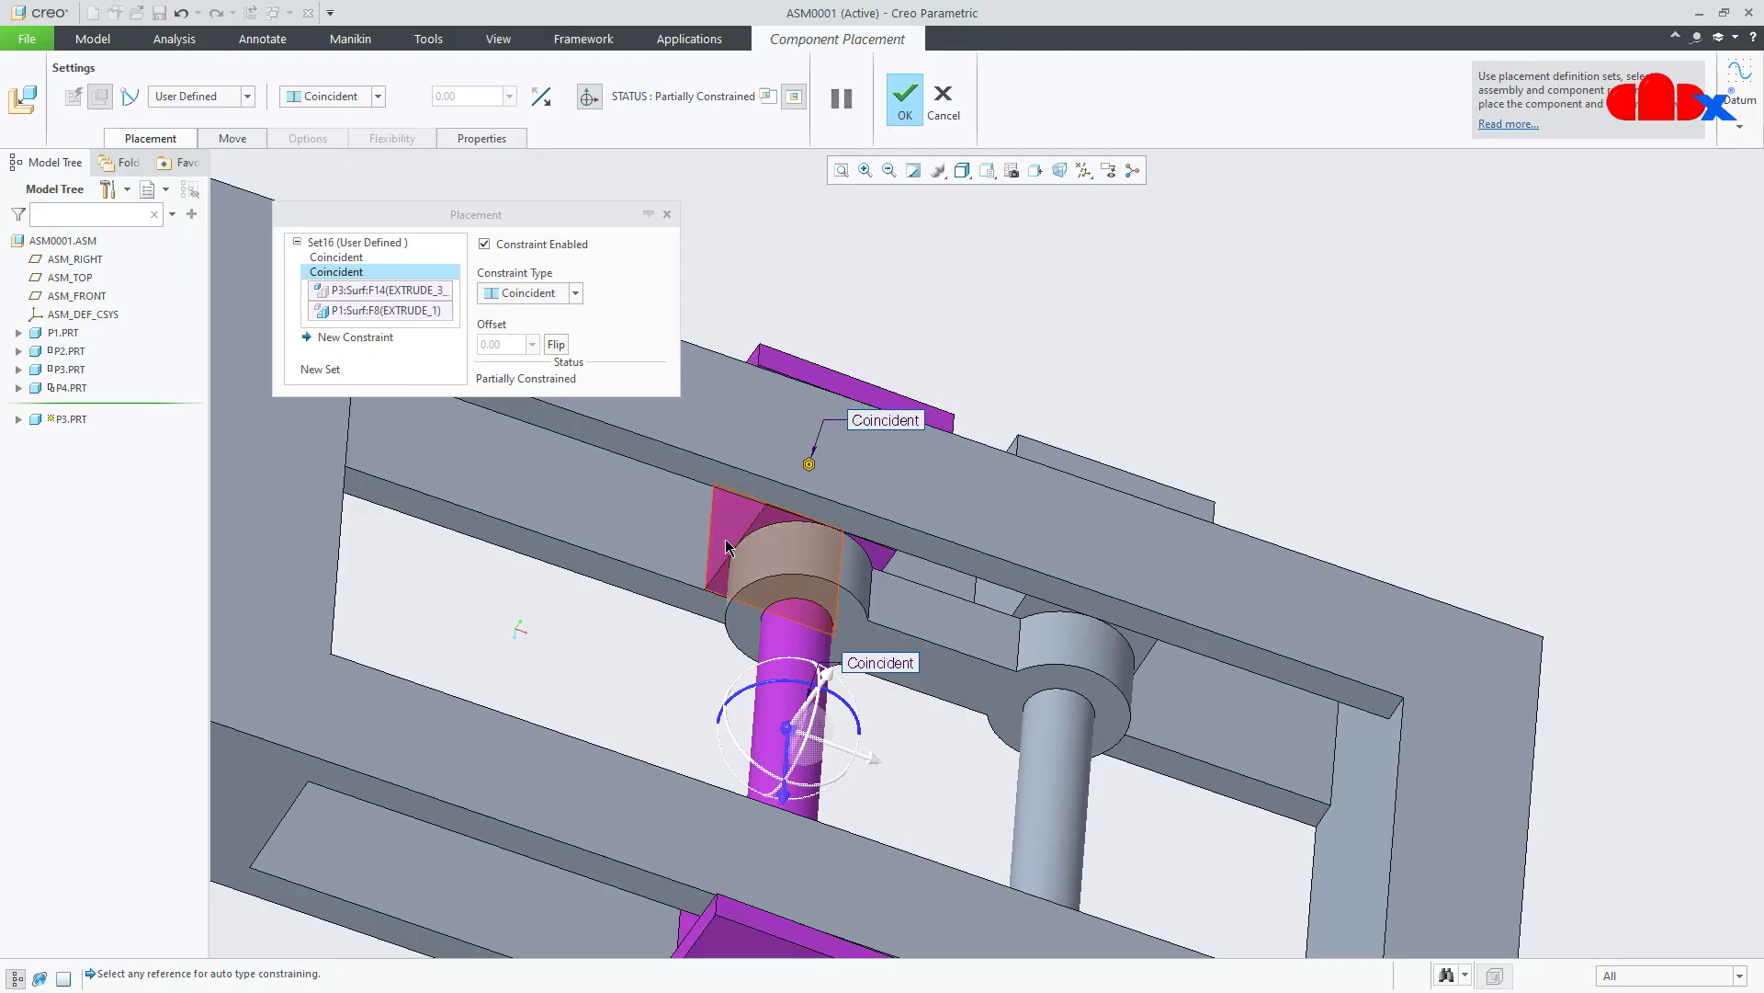
pyautogui.click(726, 546)
pyautogui.click(625, 531)
pyautogui.moveTo(809, 616); pyautogui.dragTo(828, 151, button='middle')
pyautogui.click(904, 101)
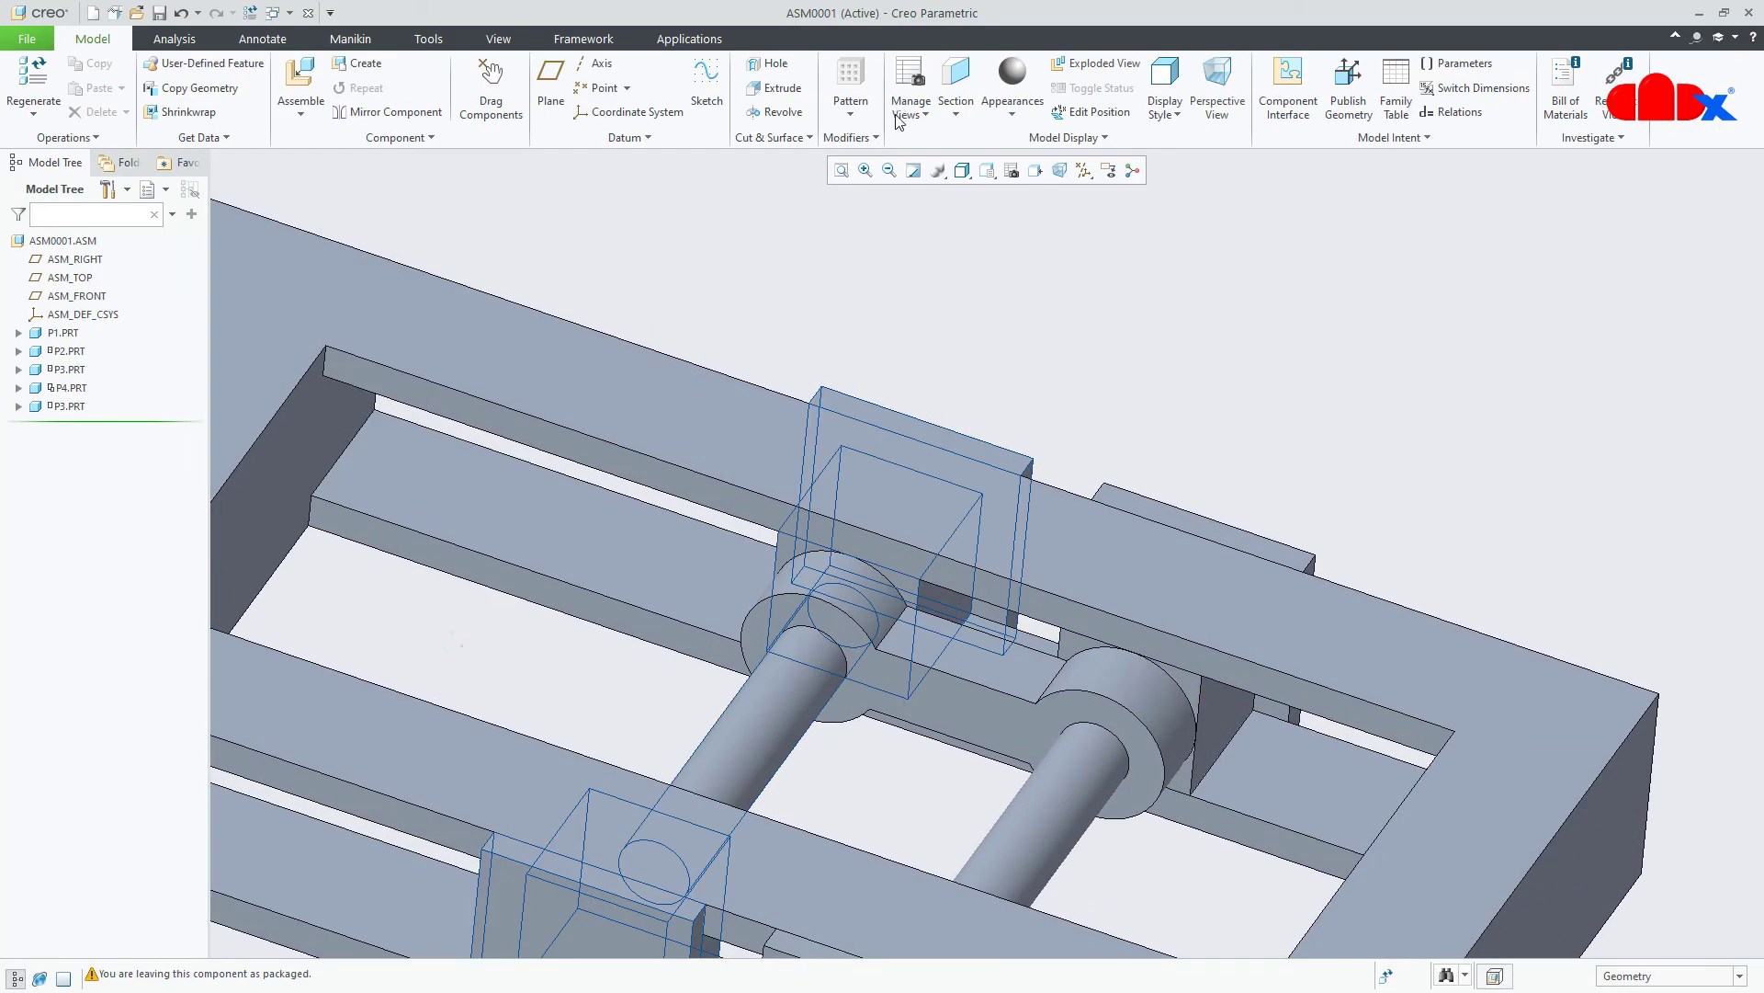
# Test the linked sliders by moving a P3 rod along P1's slots with Drag Components, and restore the original position.
pyautogui.click(1022, 364)
pyautogui.scroll(3, 1022, 364)
pyautogui.moveTo(983, 399); pyautogui.dragTo(976, 378, button='middle')
pyautogui.click(490, 72)
pyautogui.click(1052, 634)
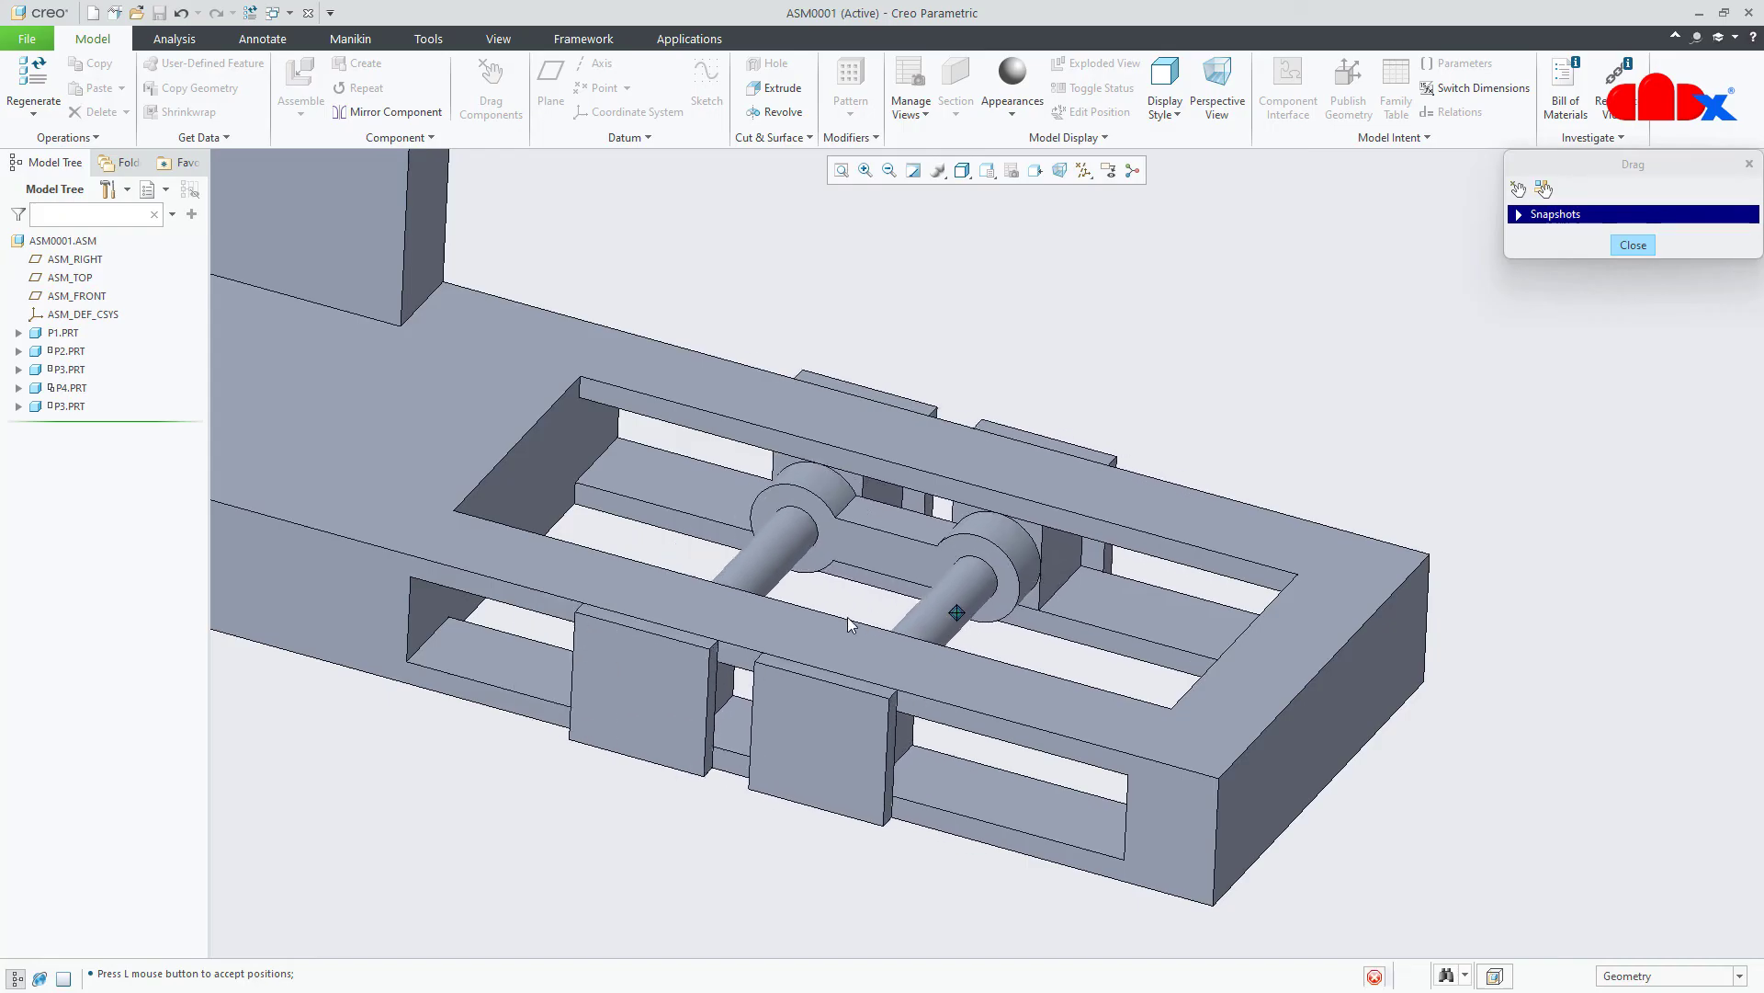
pyautogui.middleClick(1037, 654)
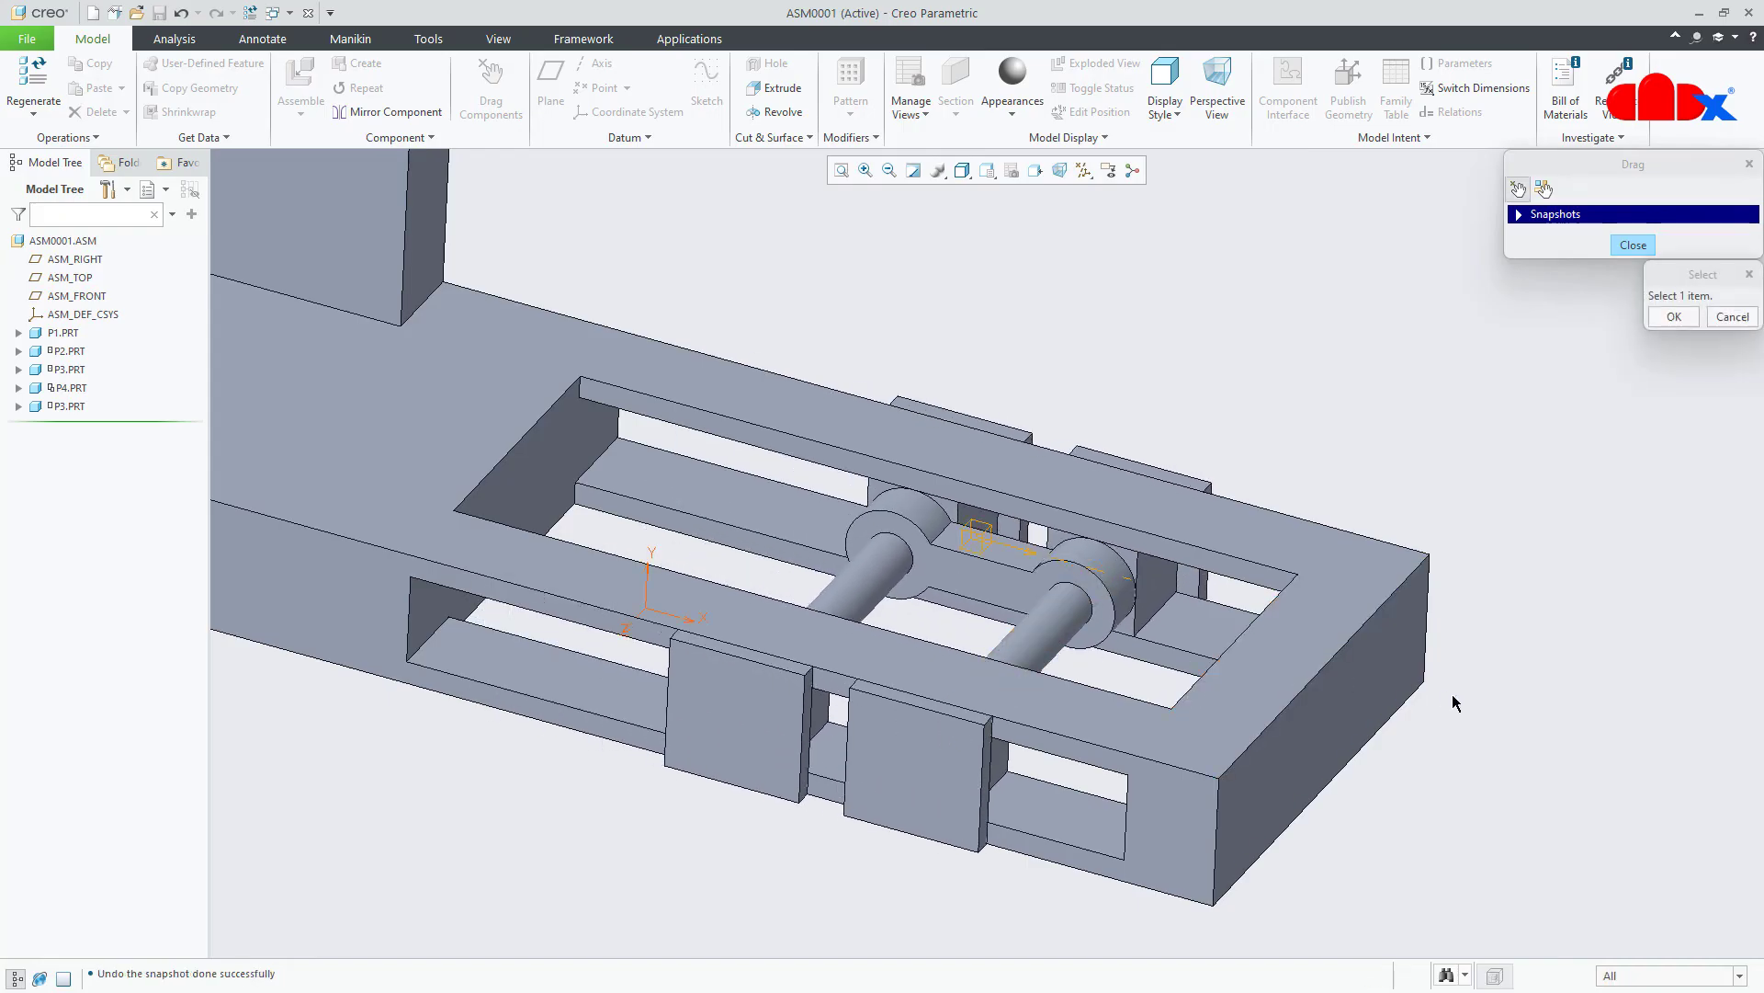
# Start a Direction pattern of link P4, using the short top edge at P1's slotted end as first direction.
pyautogui.scroll(2, 1165, 643)
pyautogui.scroll(3, 1146, 643)
pyautogui.moveTo(1127, 650); pyautogui.dragTo(1055, 704, button='middle')
pyautogui.scroll(-3, 1119, 676)
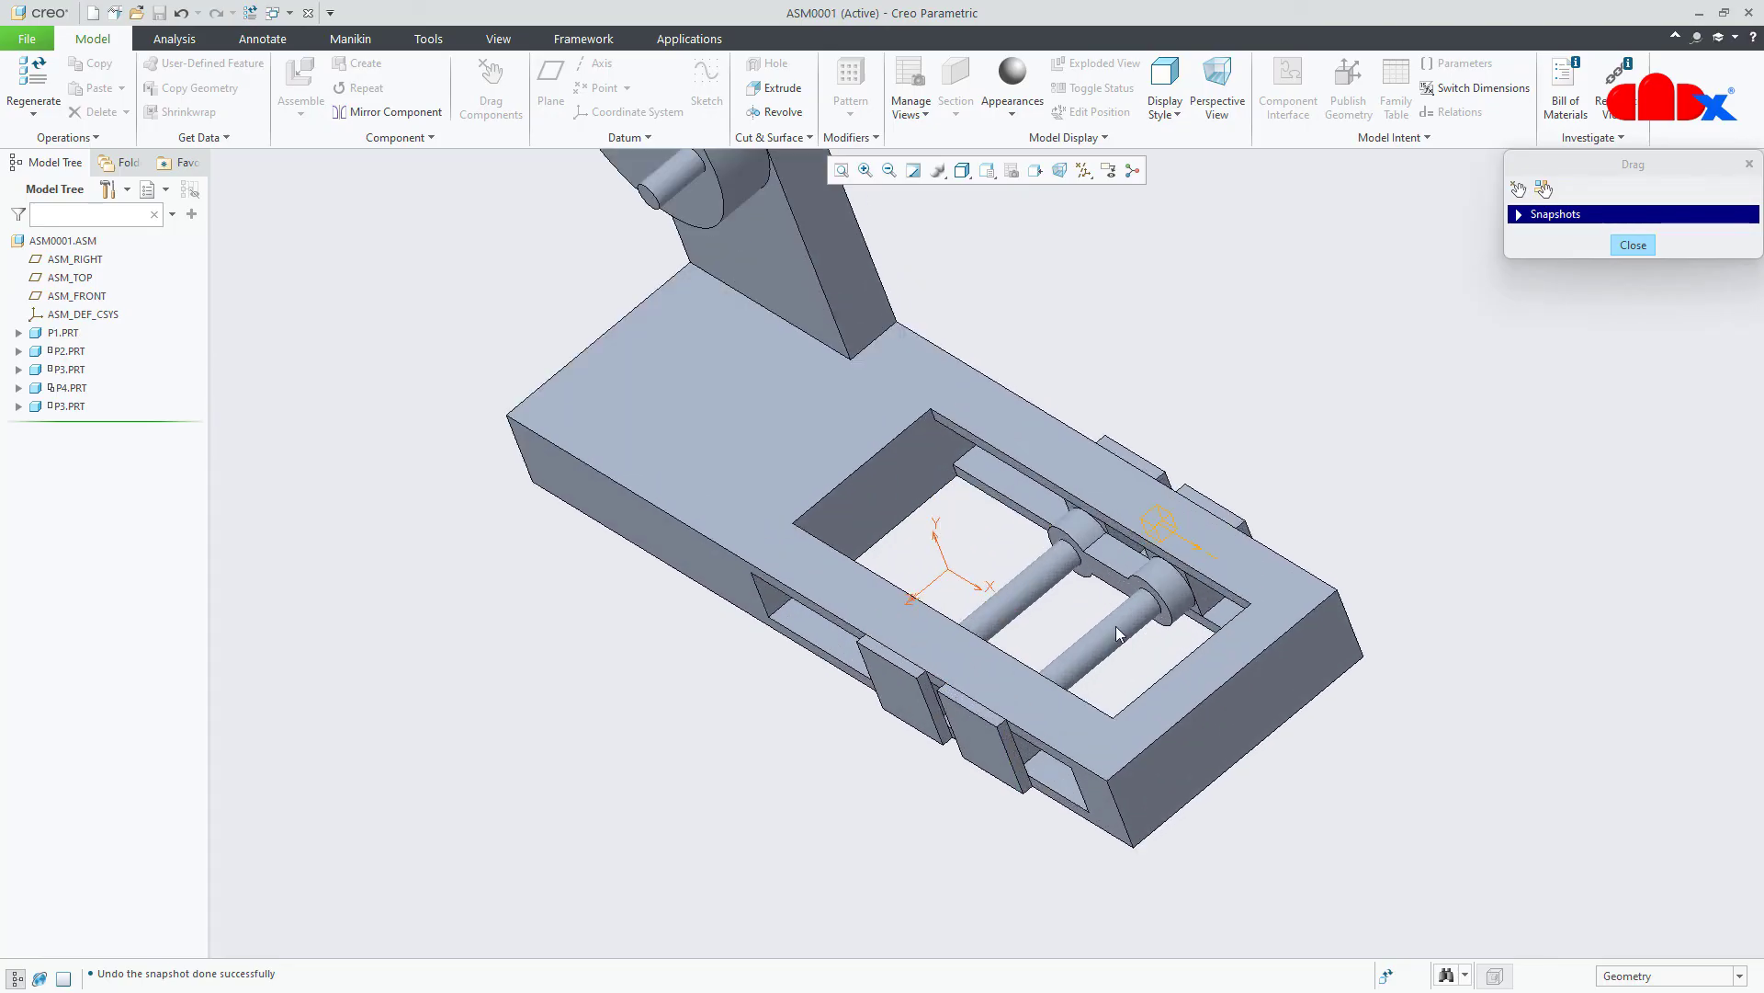
pyautogui.click(1114, 563)
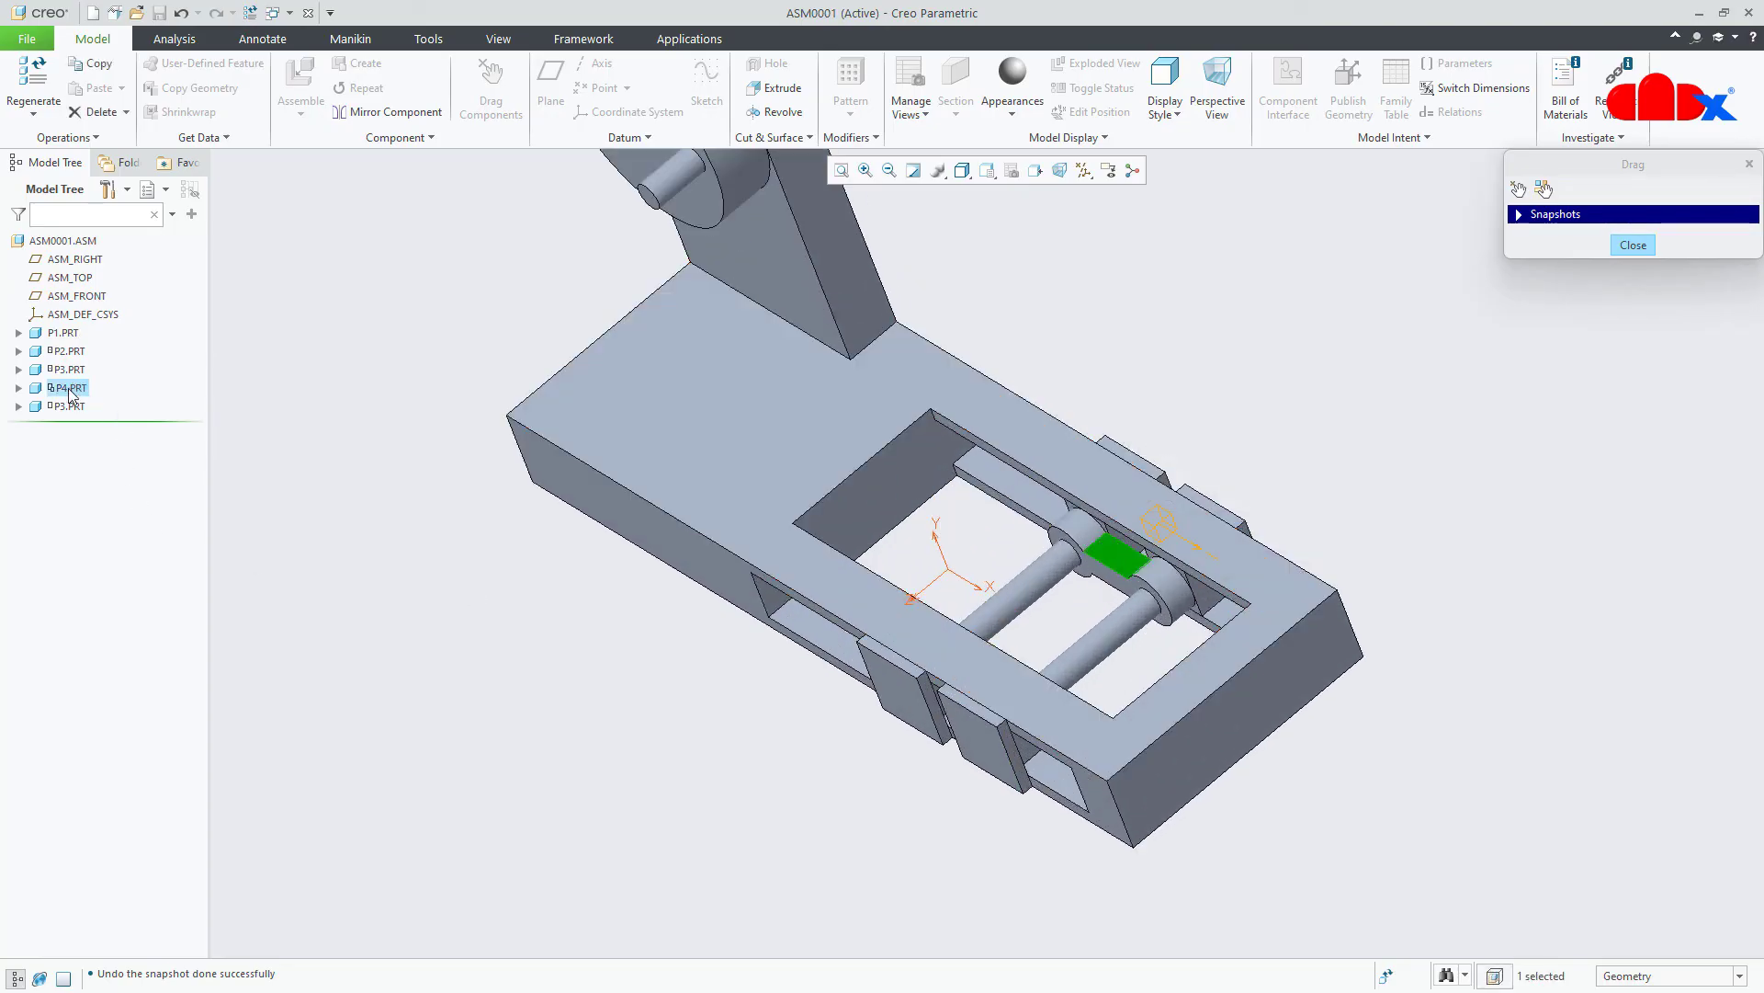
pyautogui.click(1664, 244)
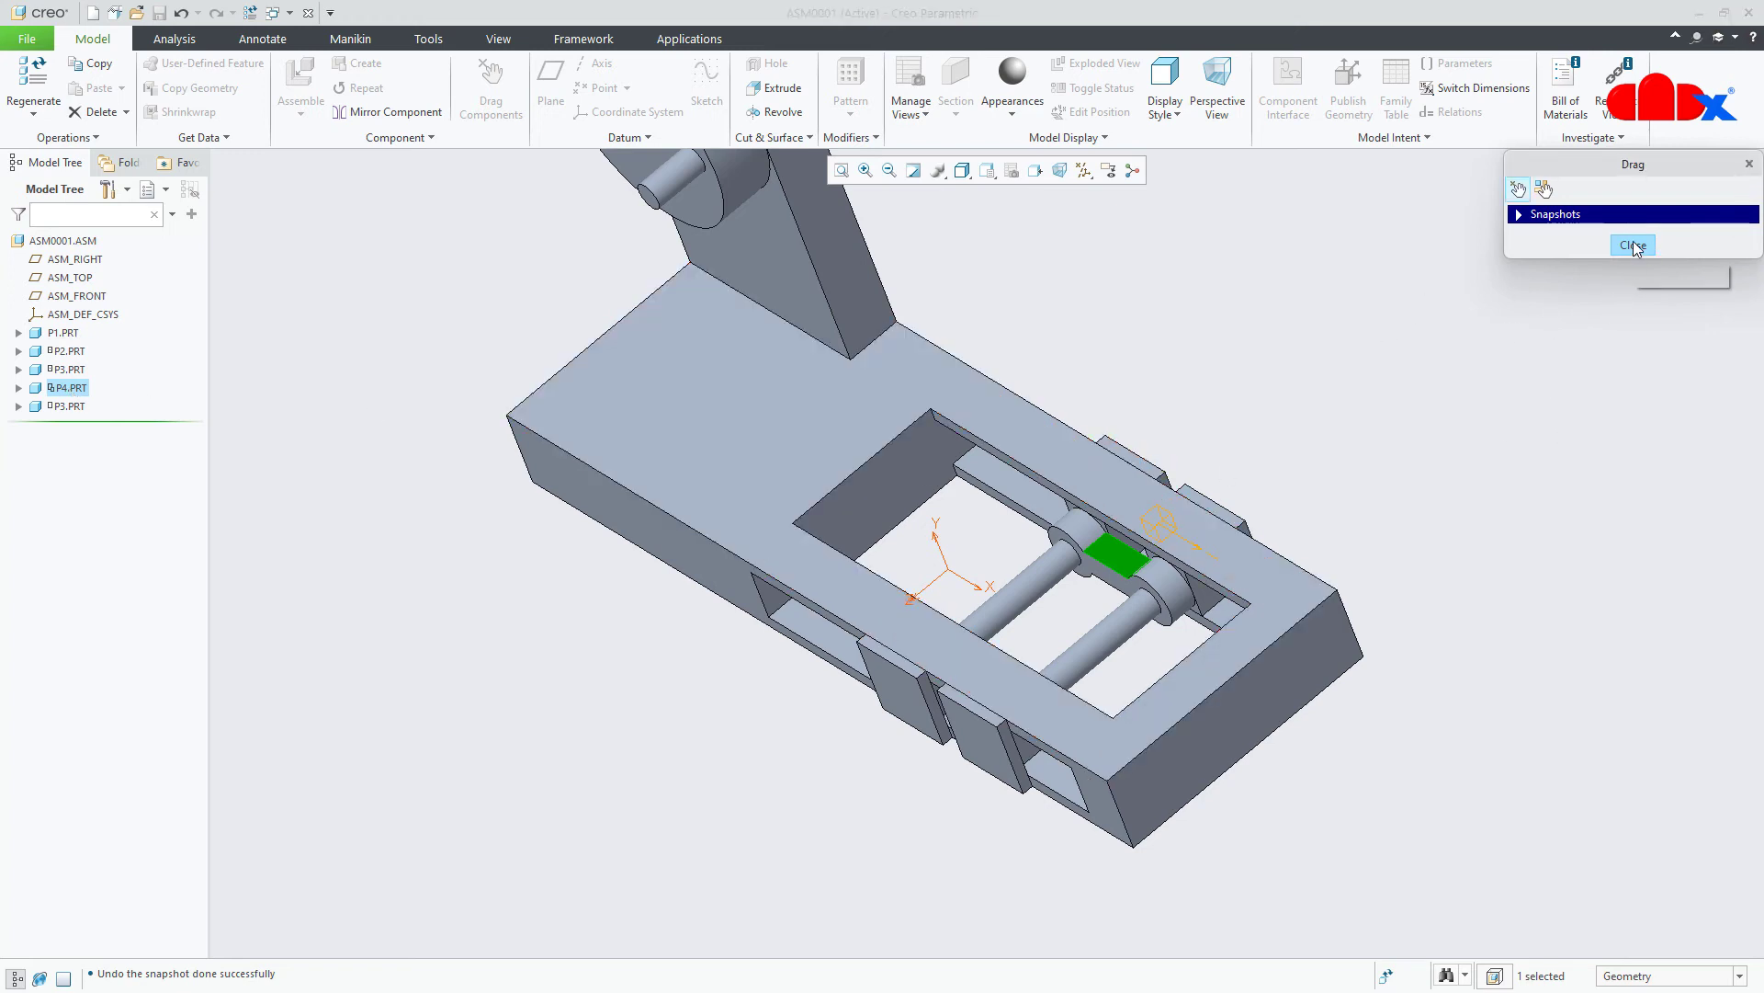
pyautogui.click(1633, 246)
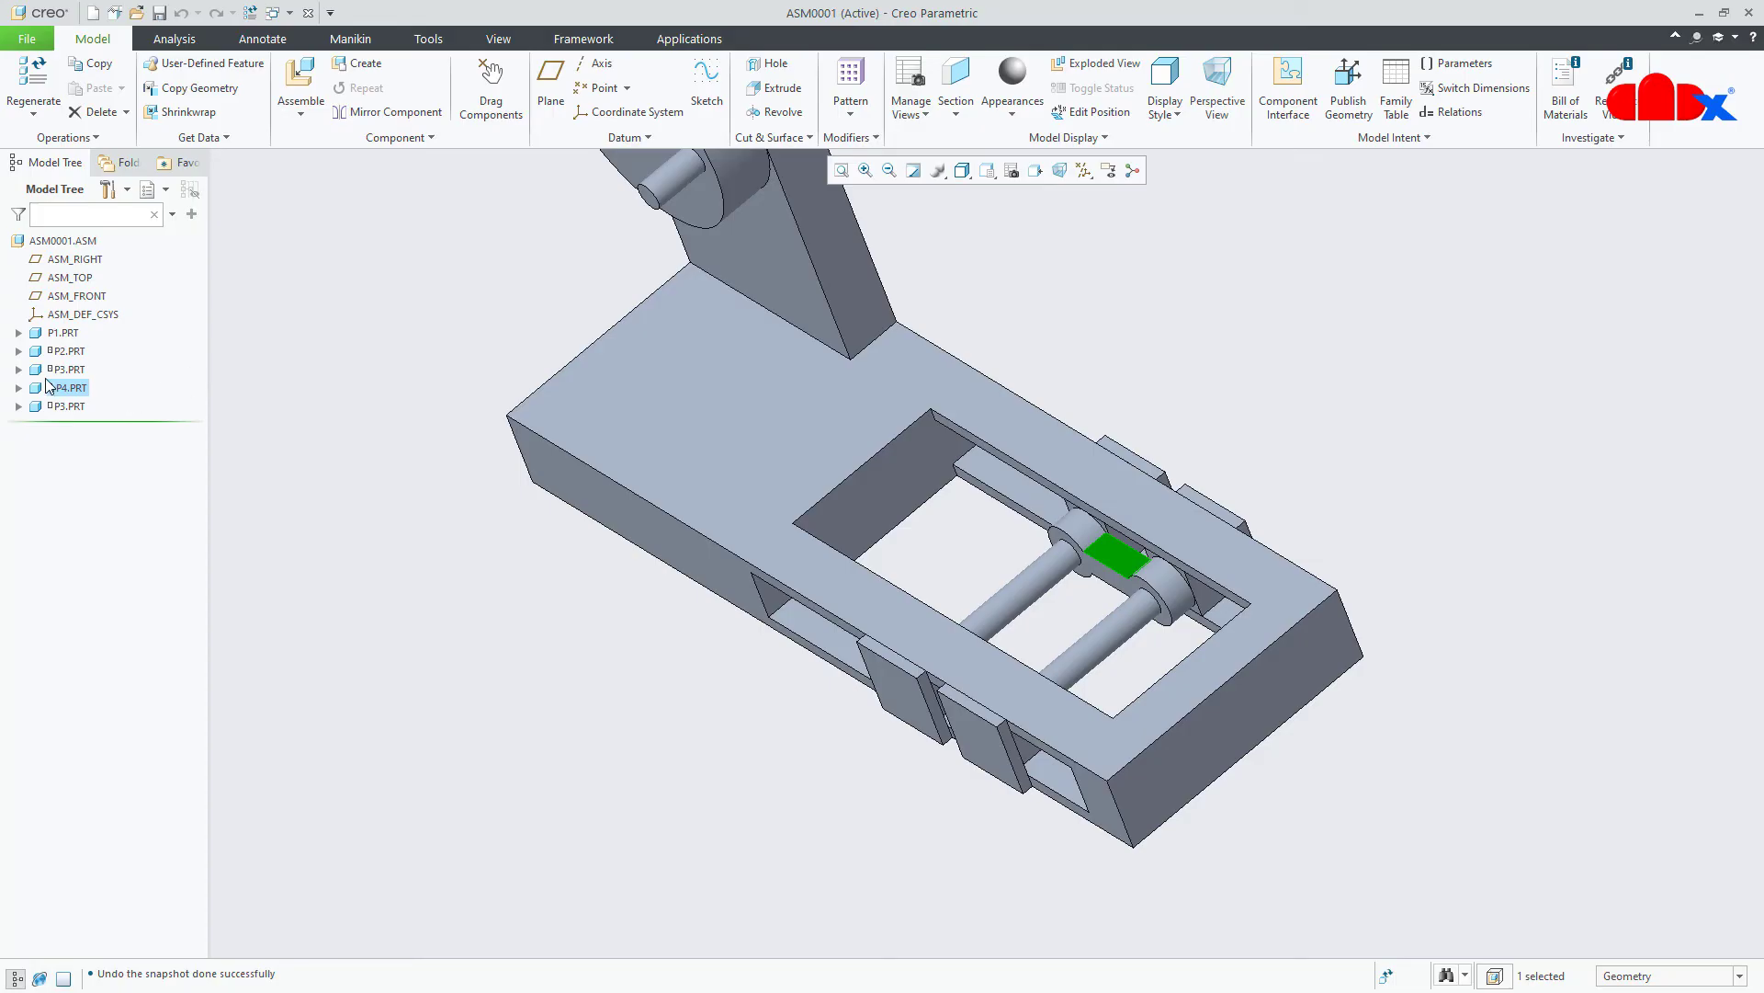
pyautogui.click(850, 83)
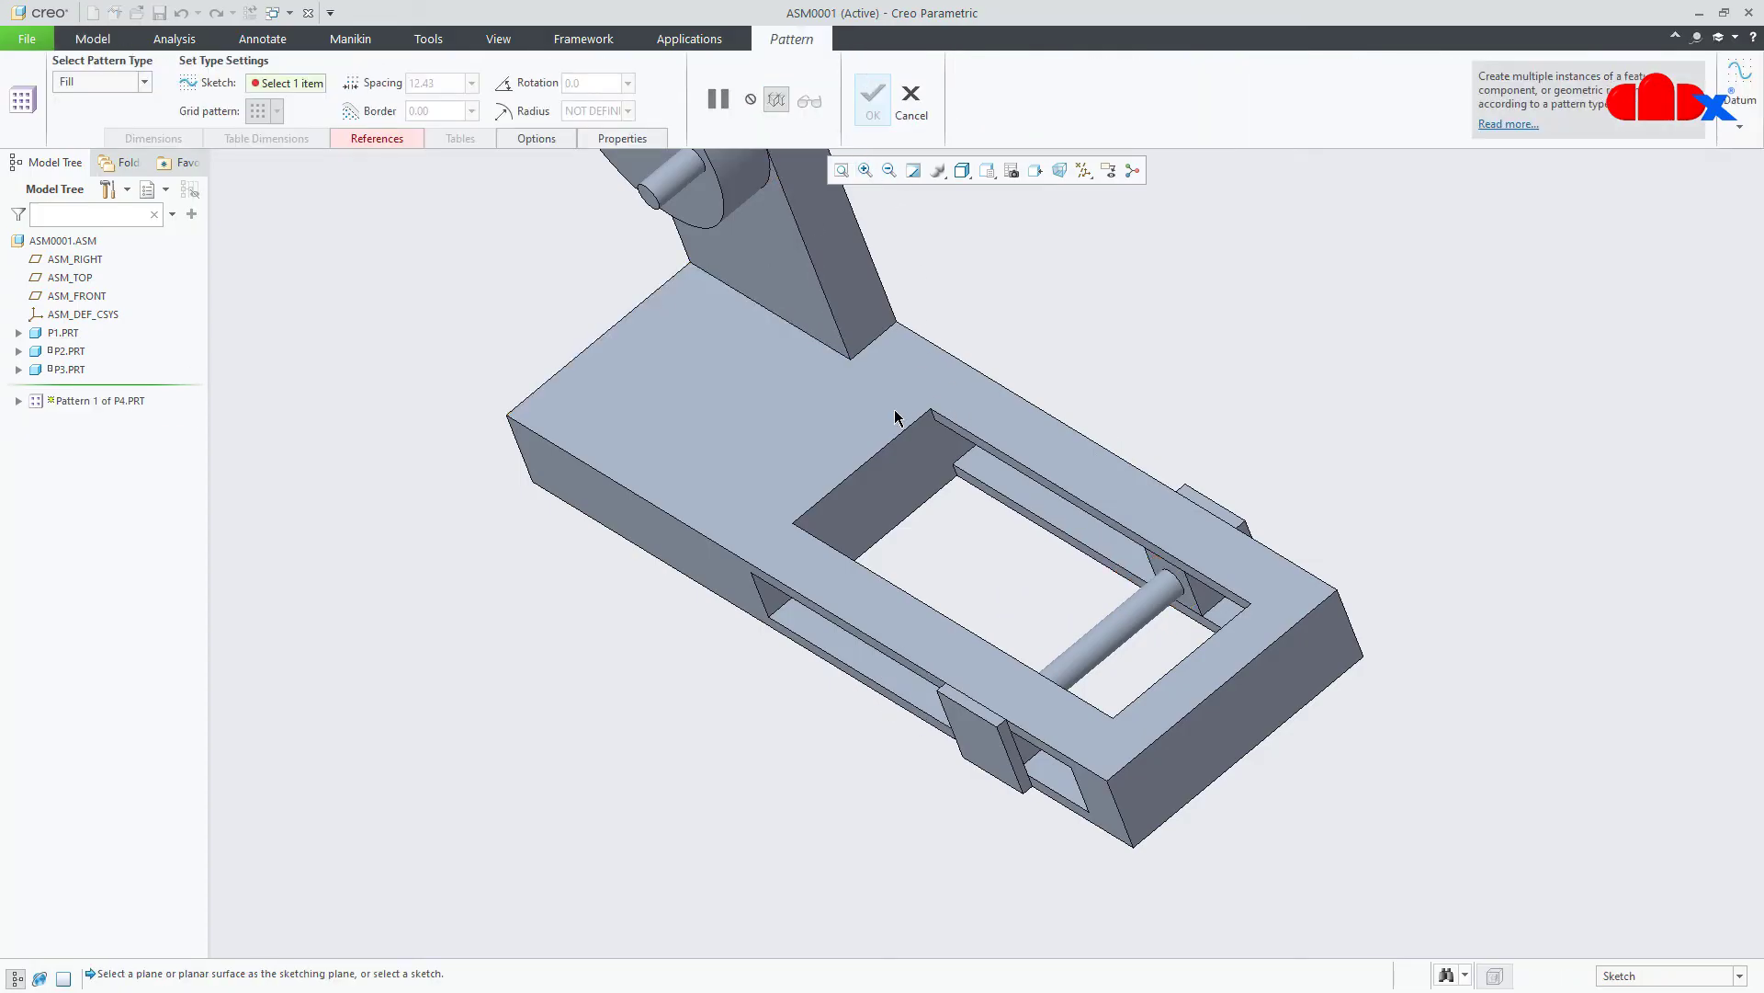
pyautogui.click(104, 85)
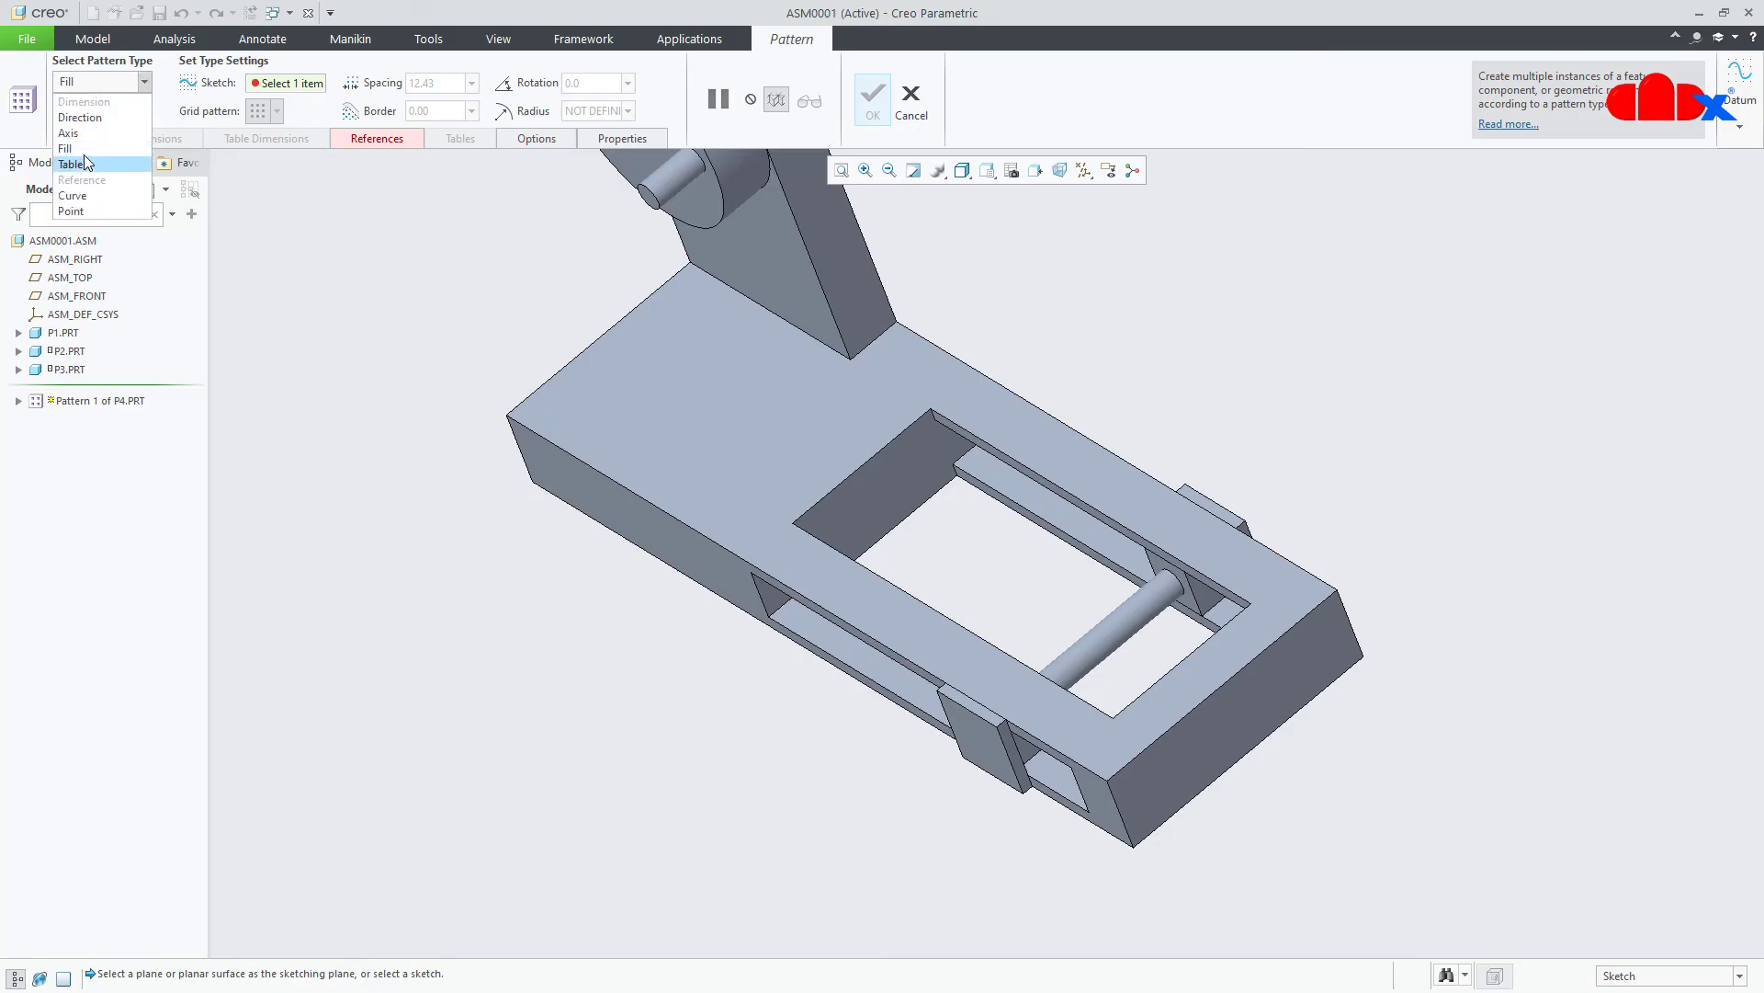
pyautogui.click(92, 119)
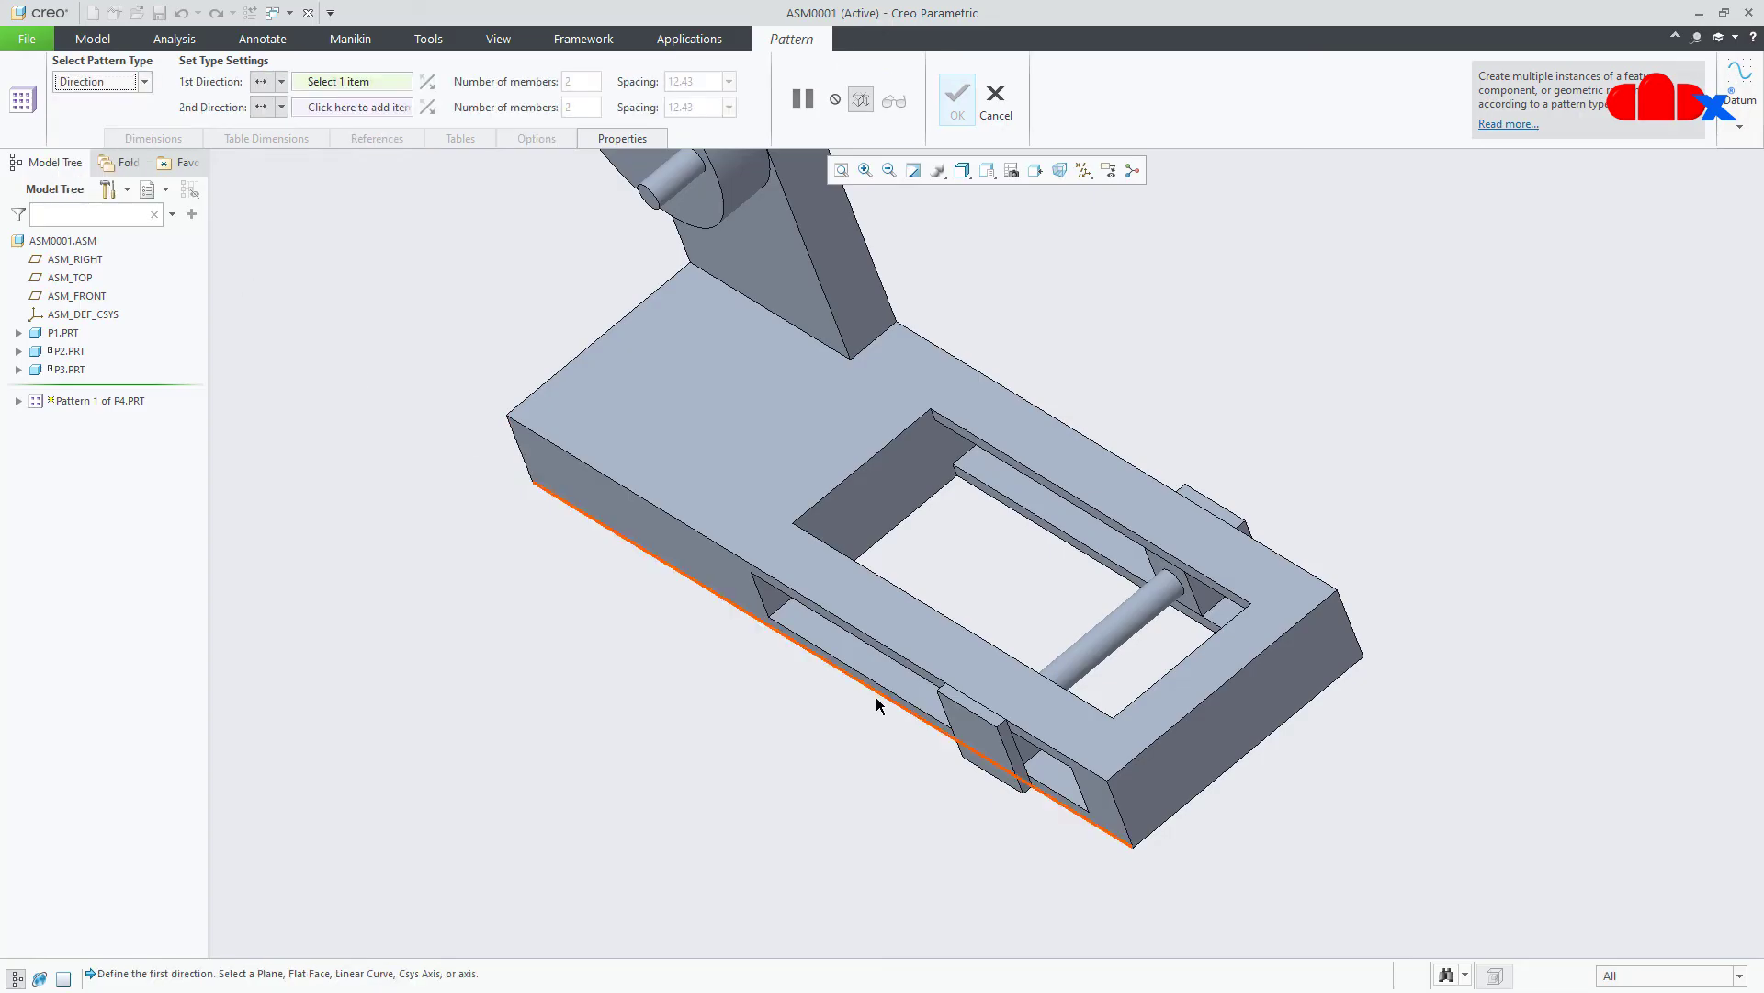
pyautogui.click(1164, 733)
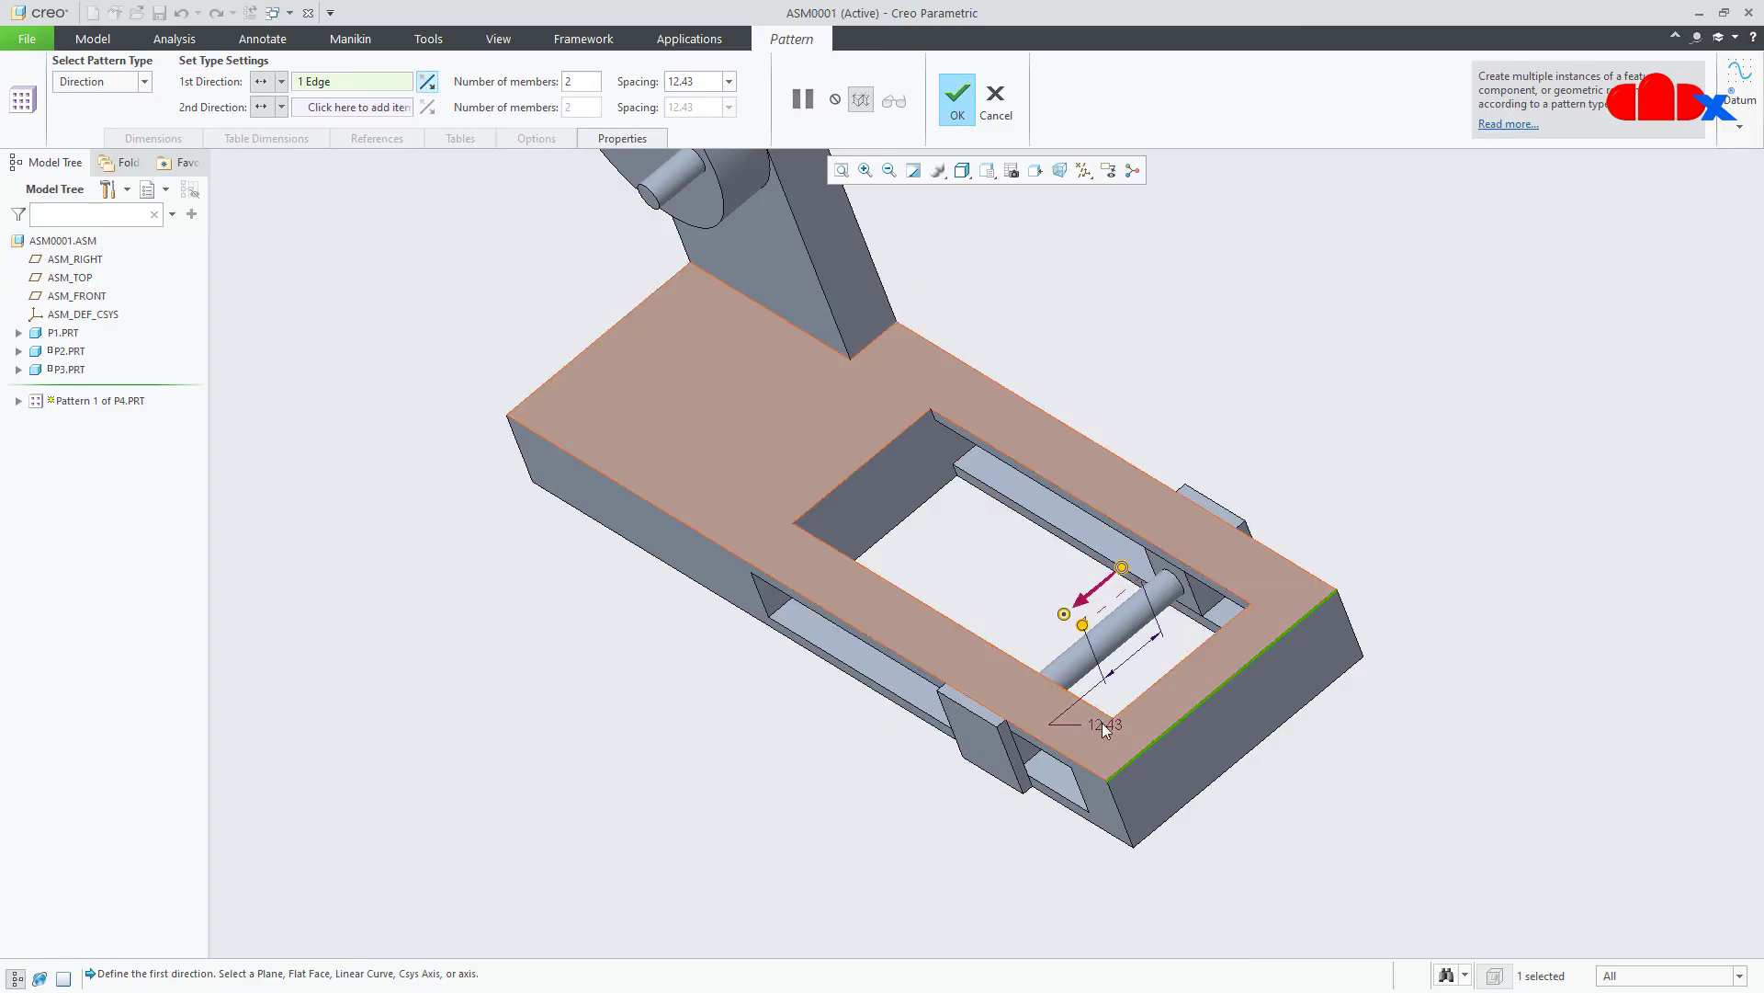
# Set the P4 pattern spacing to 25 and accept the two-member pattern.
pyautogui.doubleClick(1105, 726)
pyautogui.write('25')
pyautogui.press('Return')
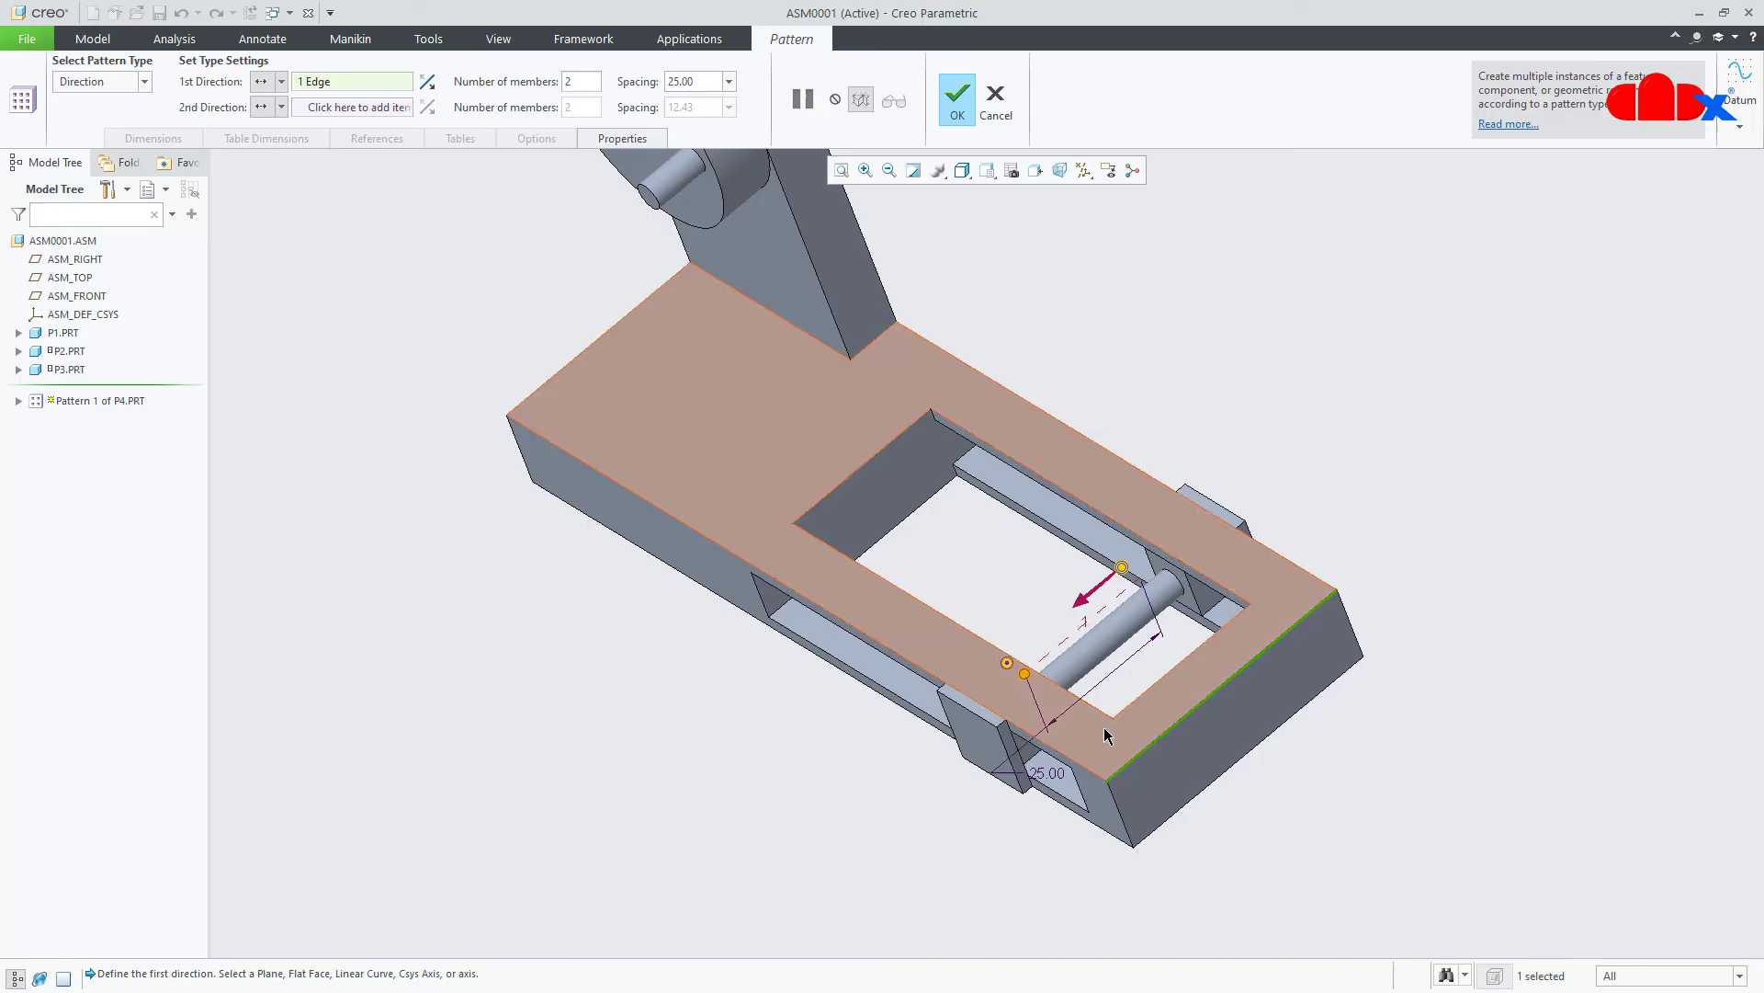
pyautogui.click(957, 106)
# Test both P3 sliders with the patterned P4 links using Drag Components, restore their position and return to the default view.
pyautogui.moveTo(1133, 708); pyautogui.dragTo(1167, 687, button='middle')
pyautogui.click(490, 88)
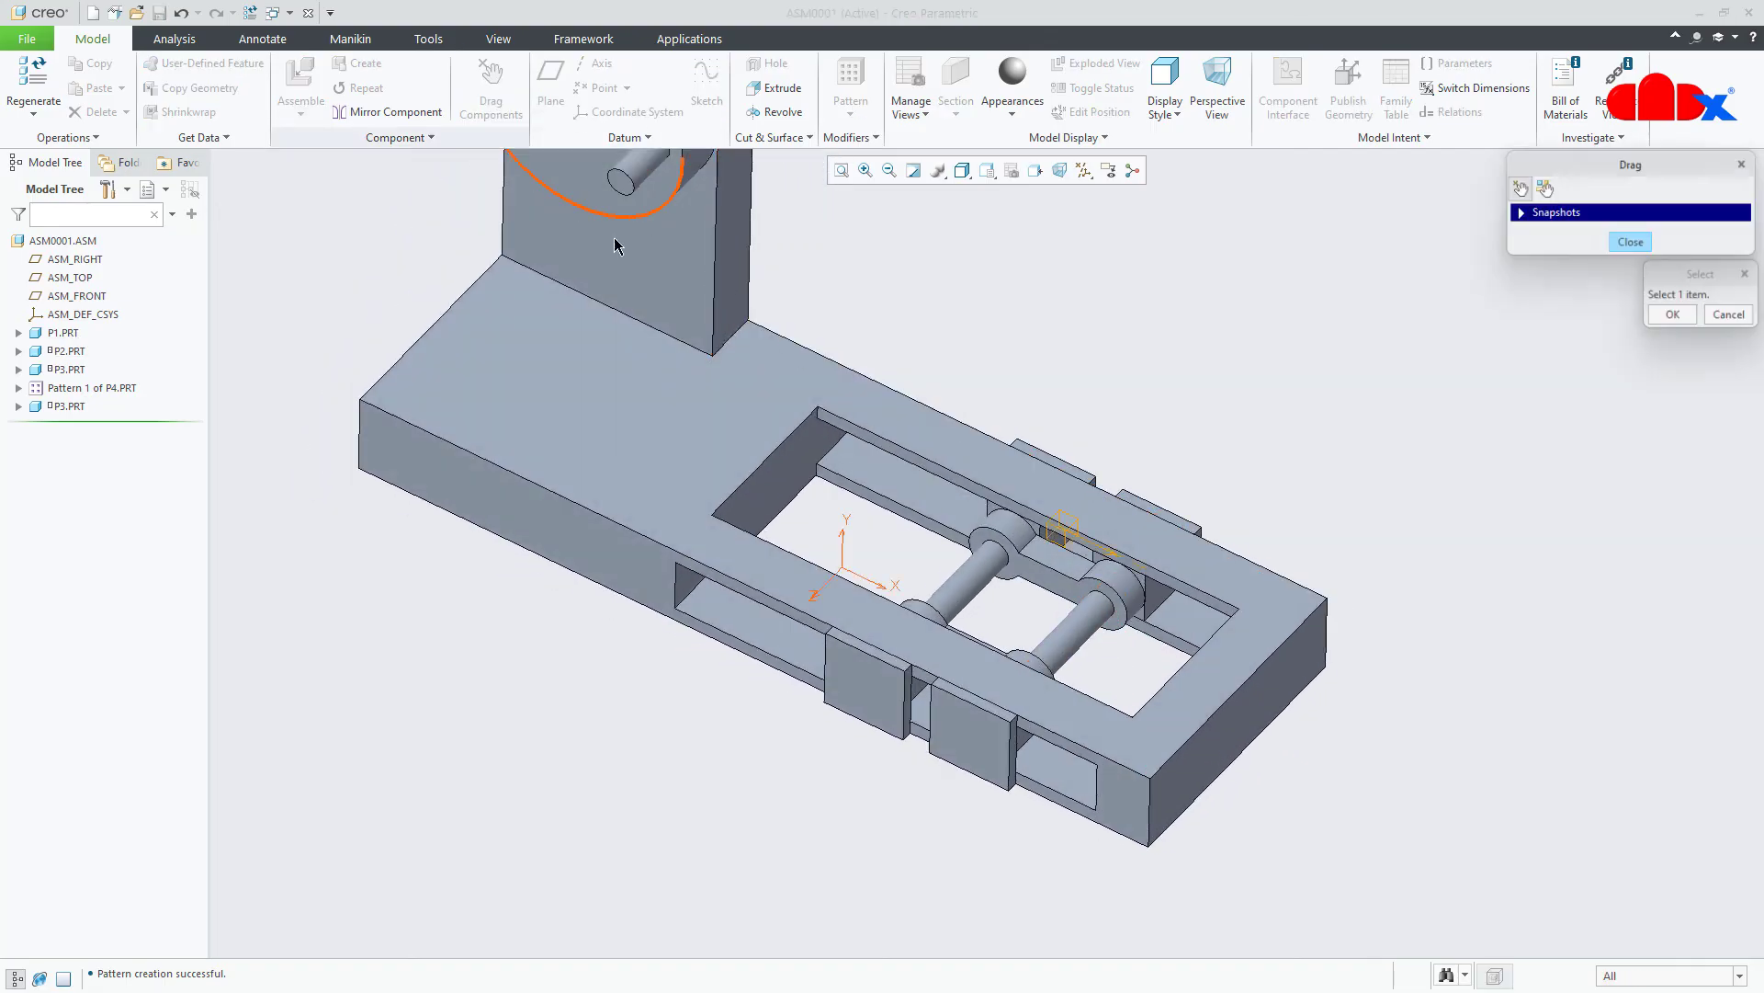
pyautogui.click(1058, 652)
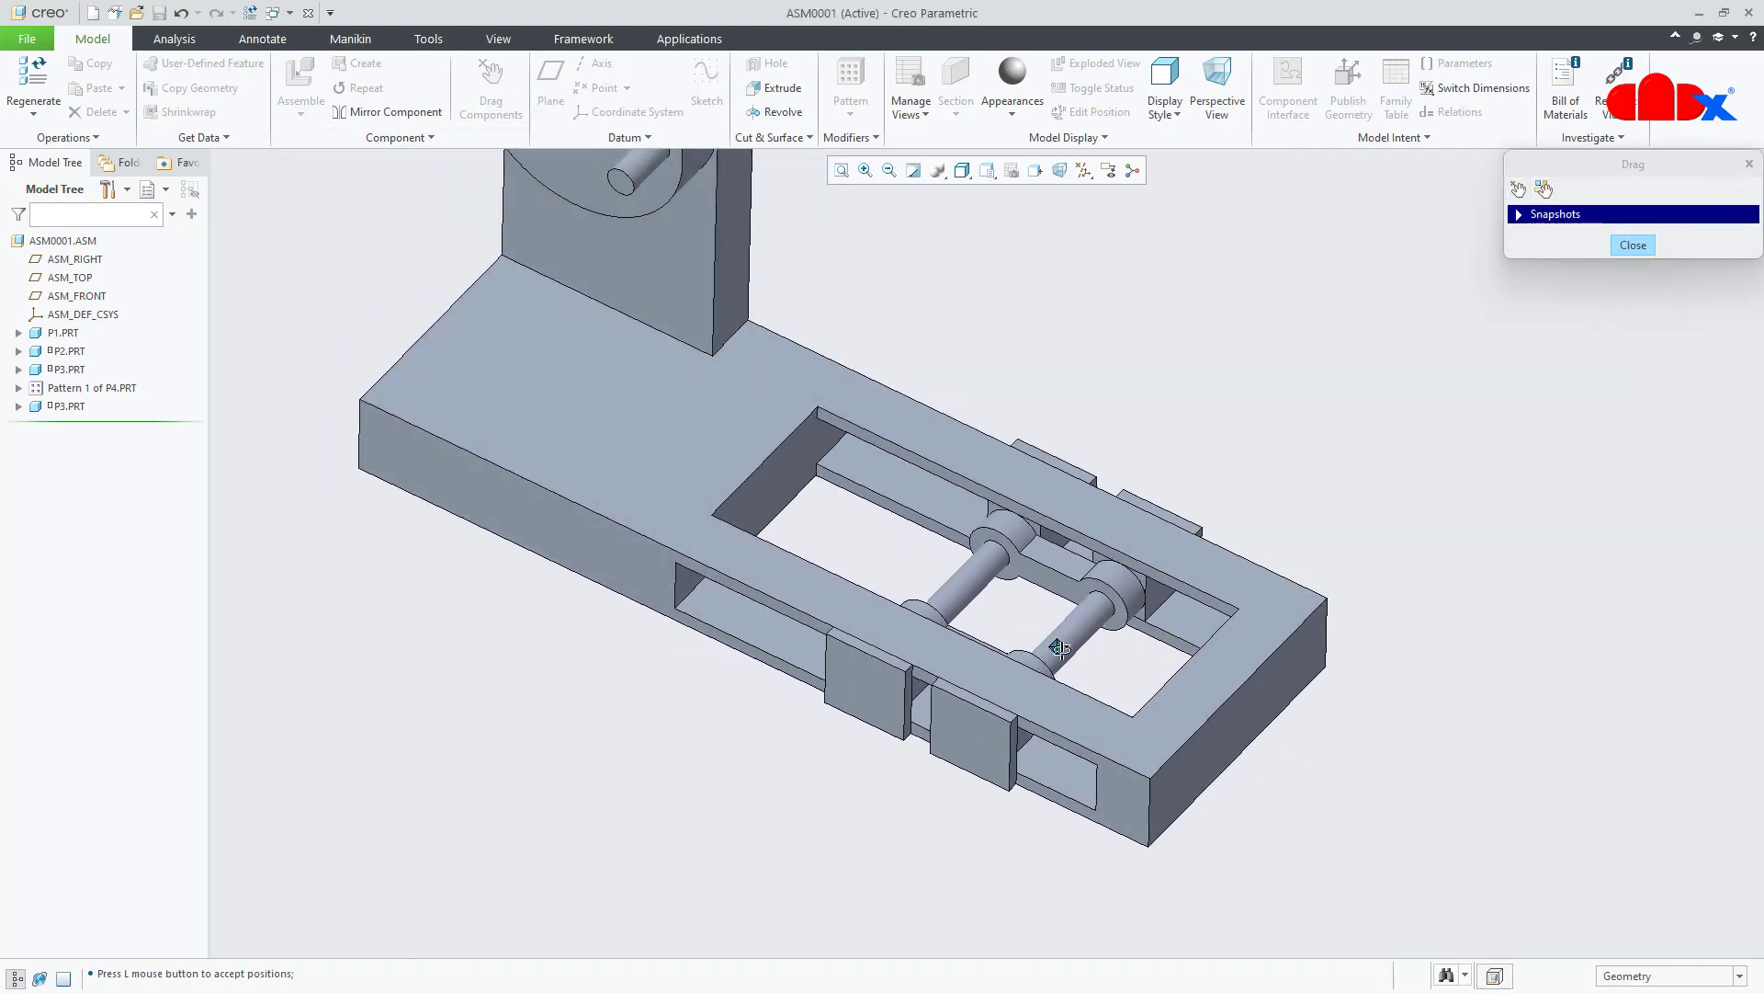
pyautogui.moveTo(1061, 648); pyautogui.dragTo(1039, 714, button='middle')
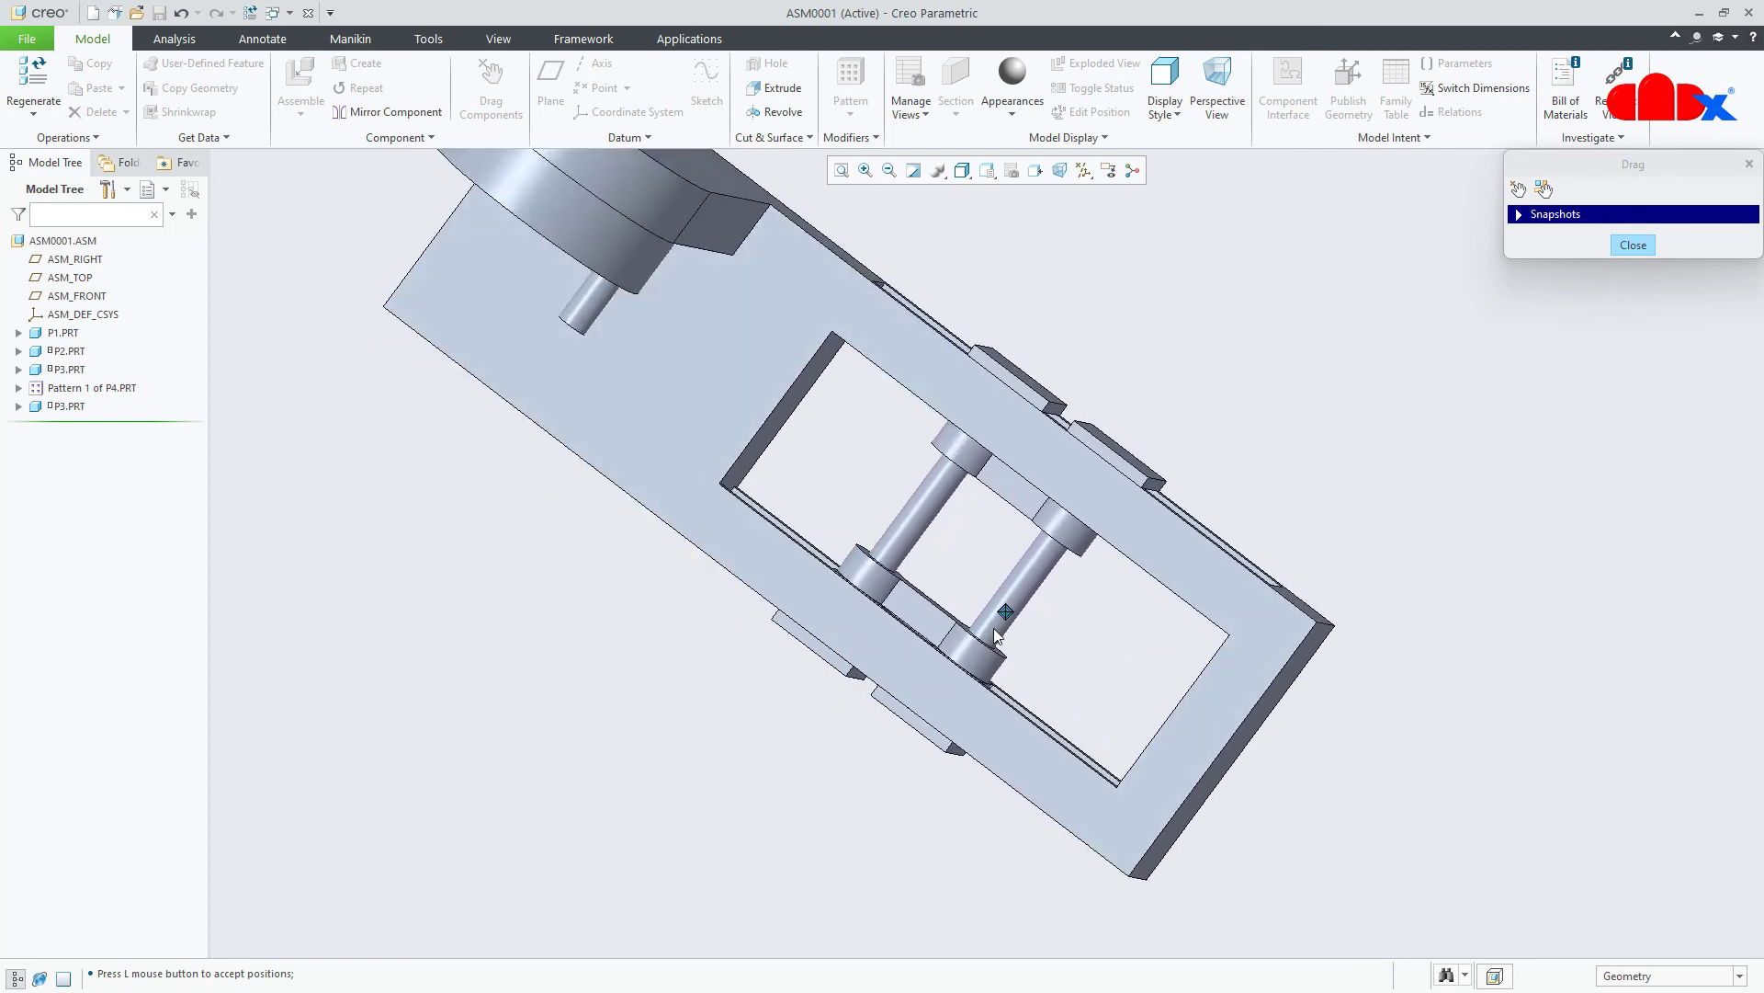
pyautogui.middleClick(1005, 620)
pyautogui.middleClick(1352, 730)
pyautogui.hotkey('ctrl', 'd')
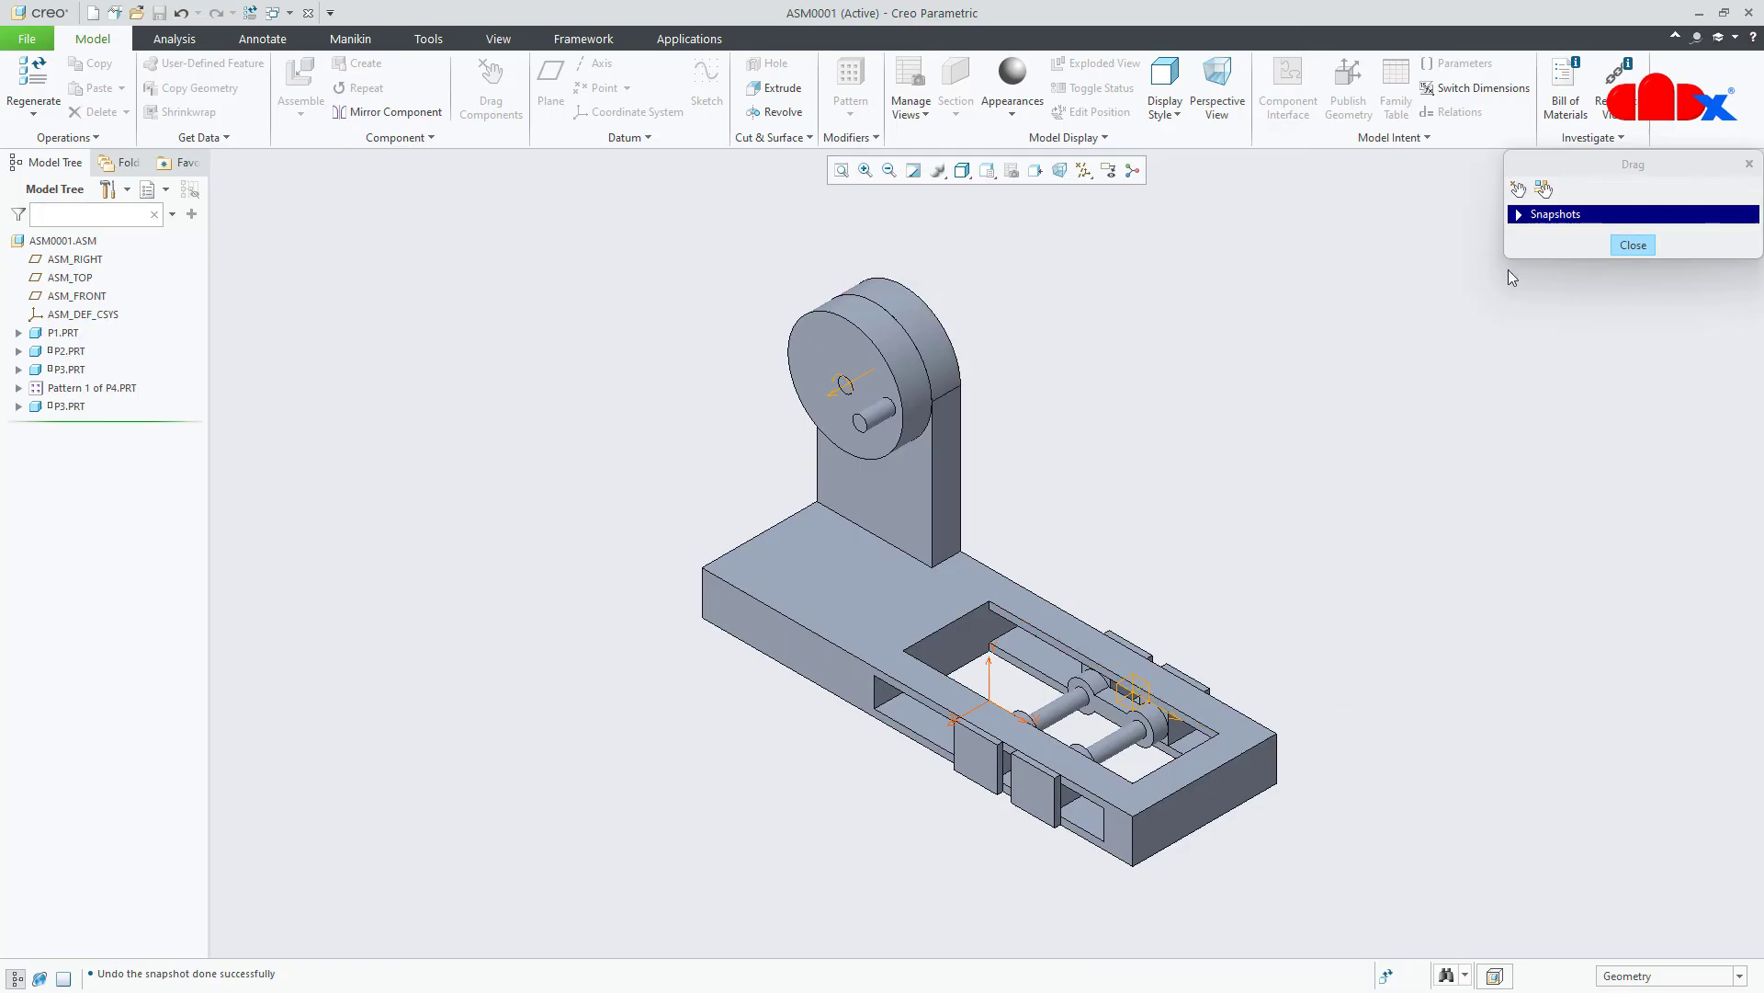
pyautogui.click(1632, 246)
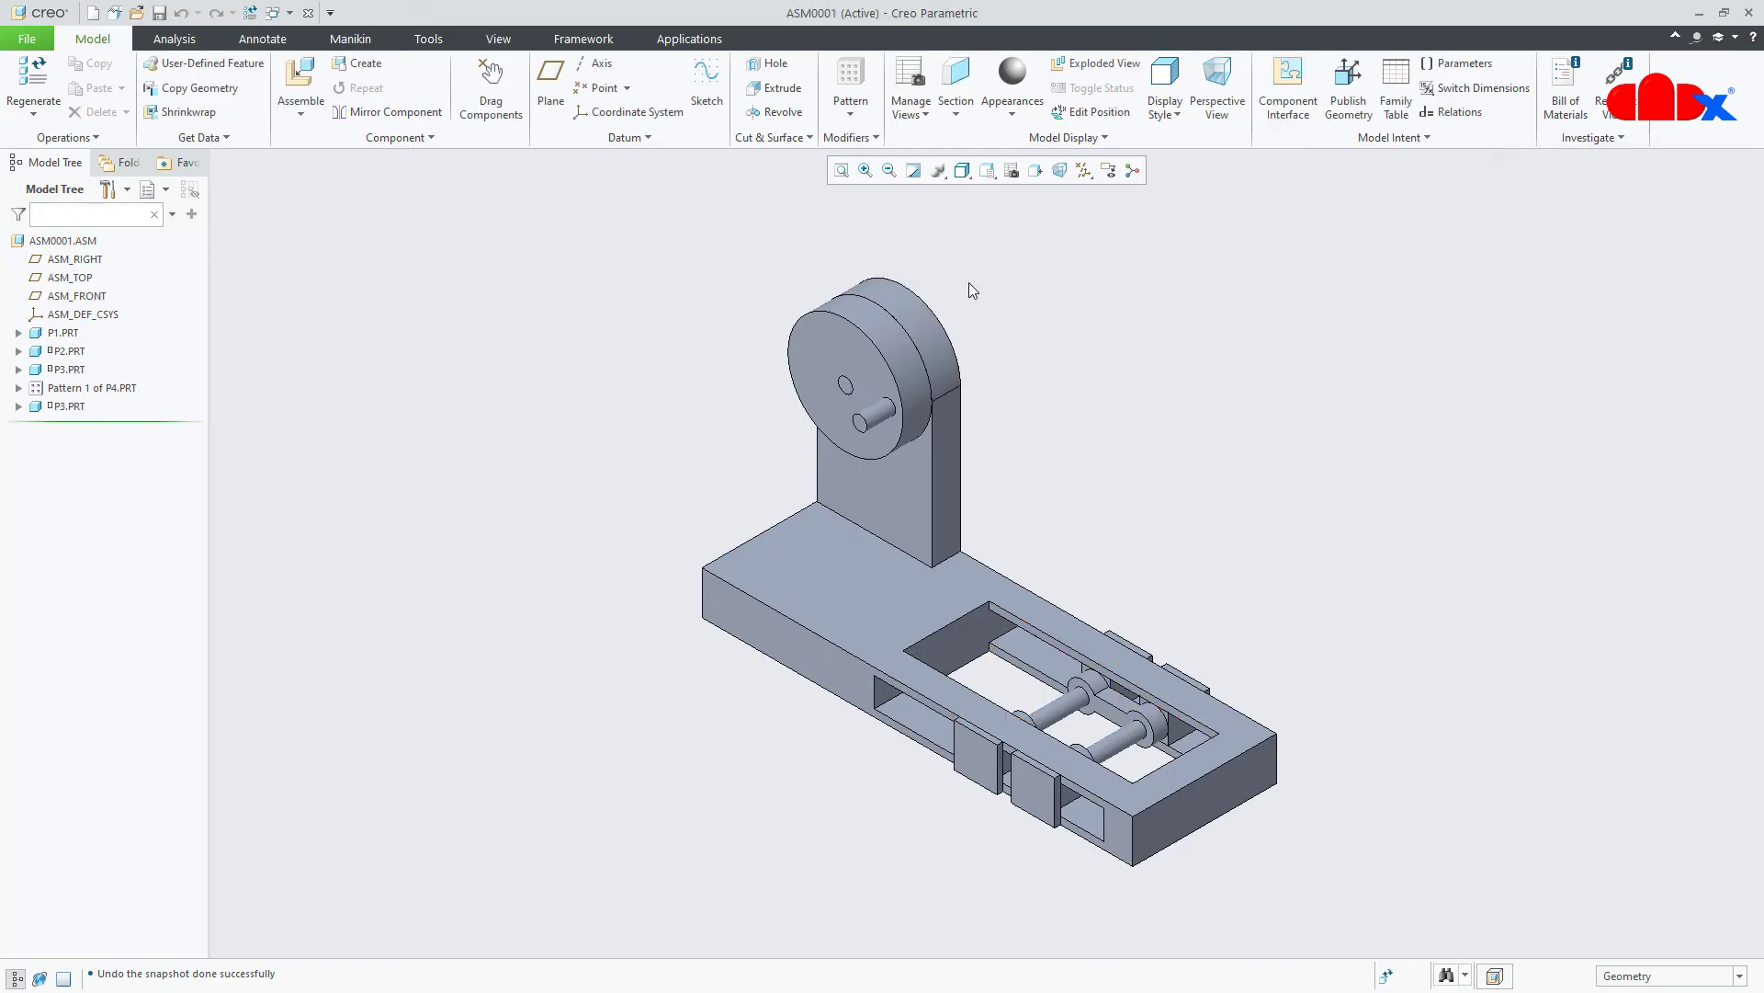
# Bring connecting rod part p5.prt into the assembly for placement.
pyautogui.click(306, 81)
pyautogui.doubleClick(913, 533)
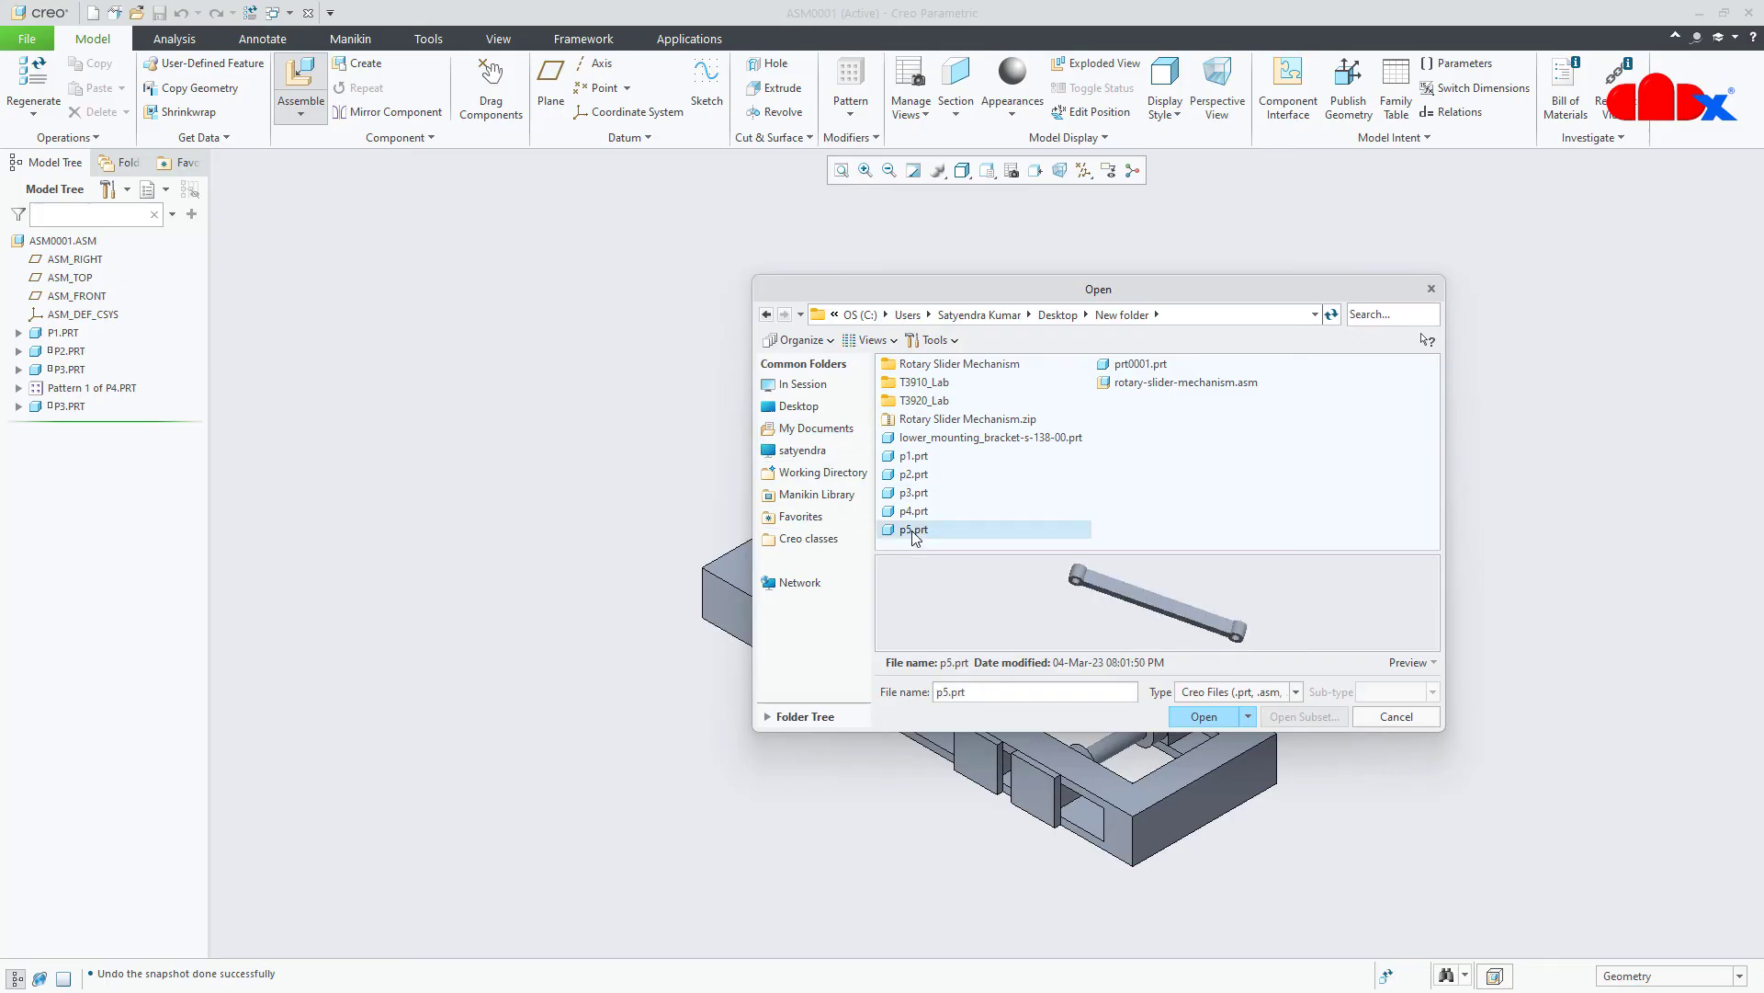
pyautogui.moveTo(981, 627)
pyautogui.mouseDown(button='middle')
pyautogui.moveTo(999, 602)
pyautogui.moveTo(1084, 613)
pyautogui.mouseUp(button='middle')
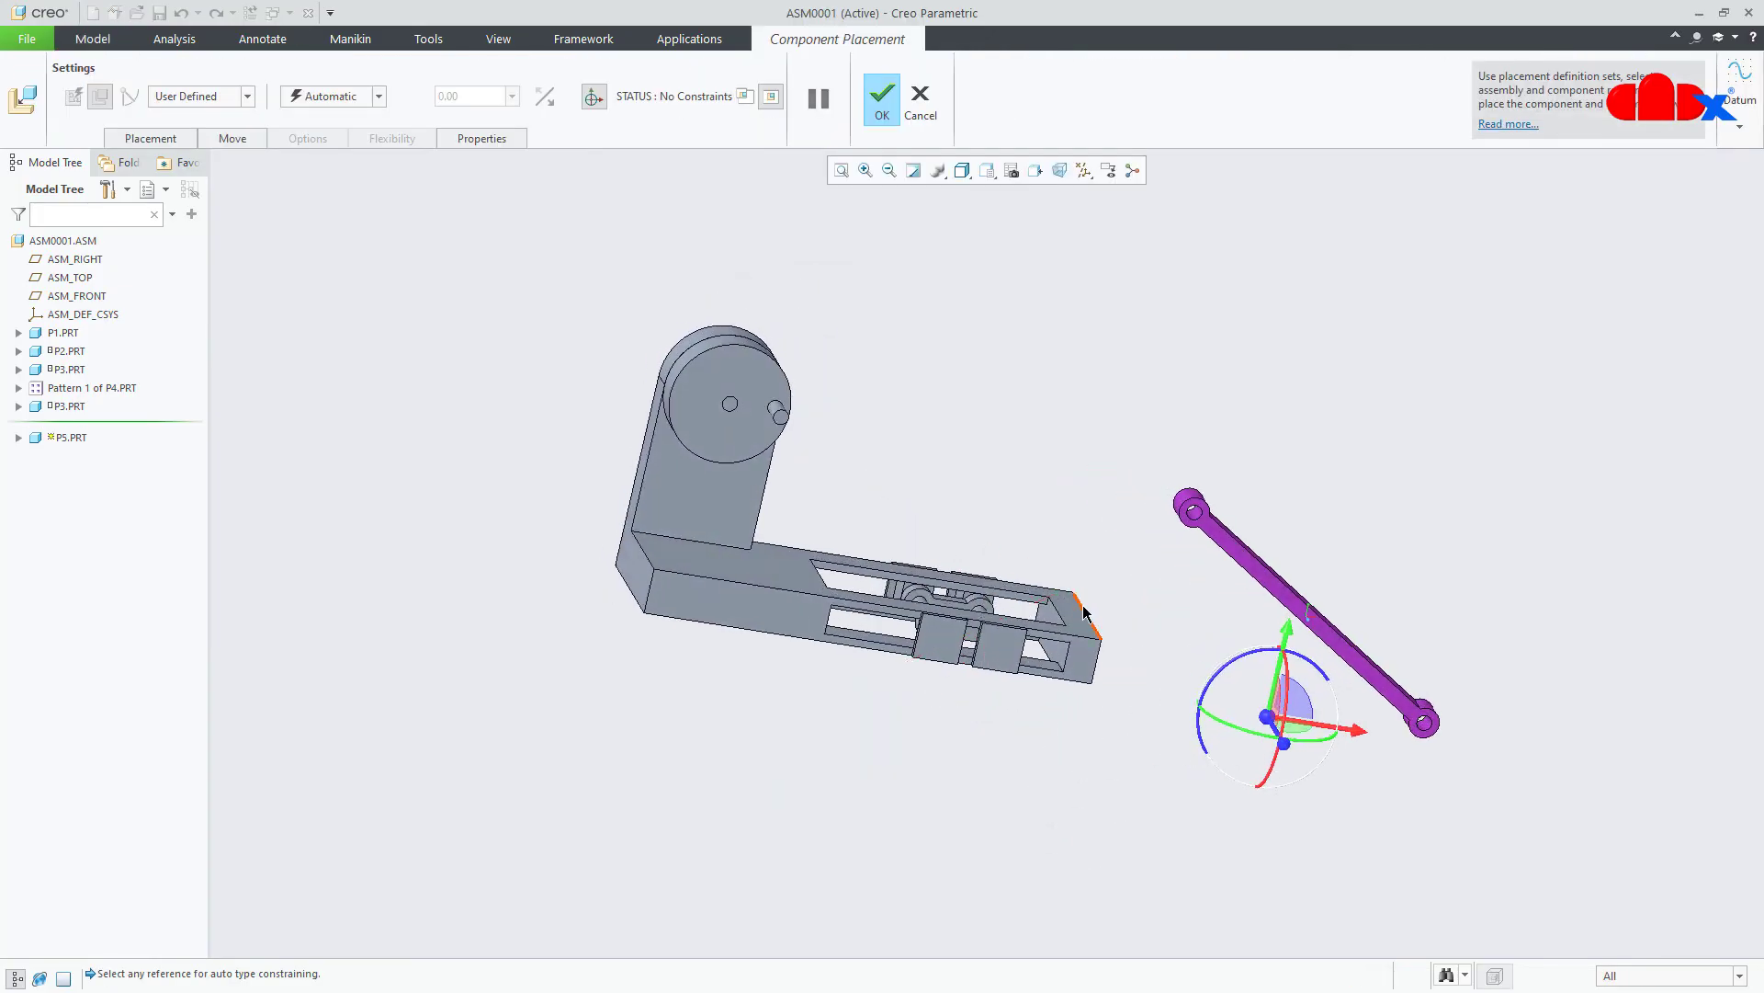
pyautogui.moveTo(1123, 536)
pyautogui.mouseDown(button='middle')
pyautogui.moveTo(1138, 550)
pyautogui.moveTo(1062, 546)
pyautogui.mouseUp(button='middle')
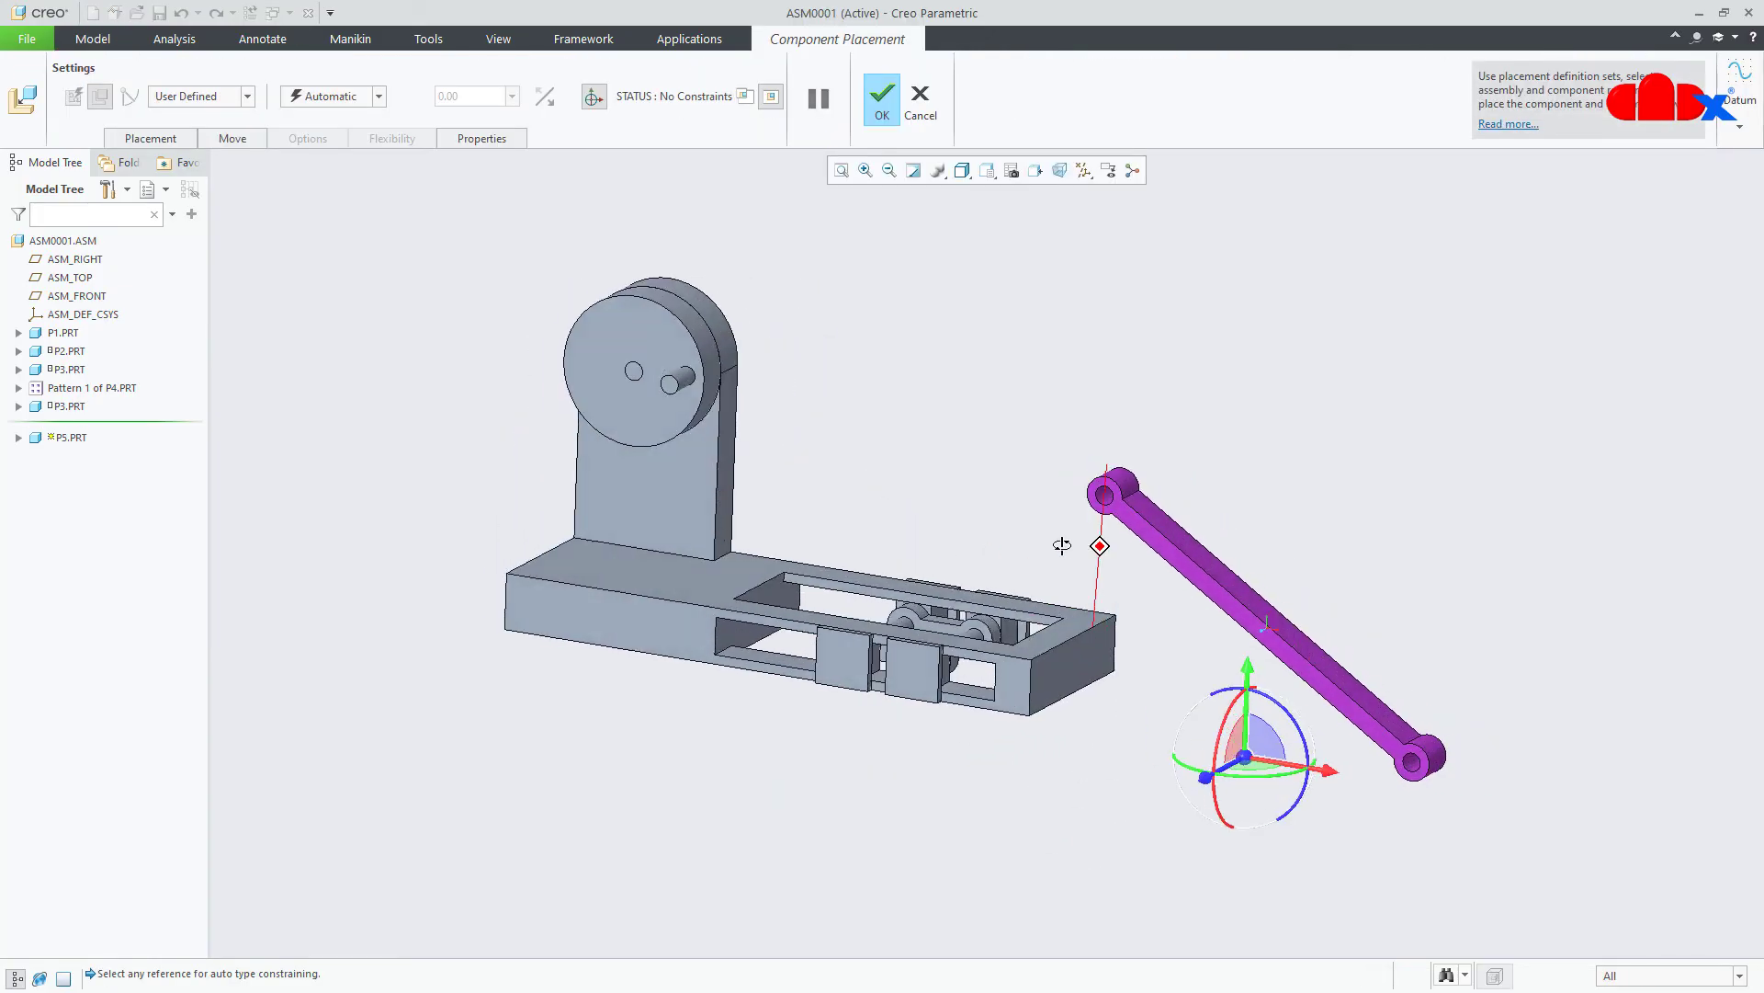
# Give P5 a Pin connection and align the hole at one end with the off-centre pin on the P2 disc.
pyautogui.click(204, 96)
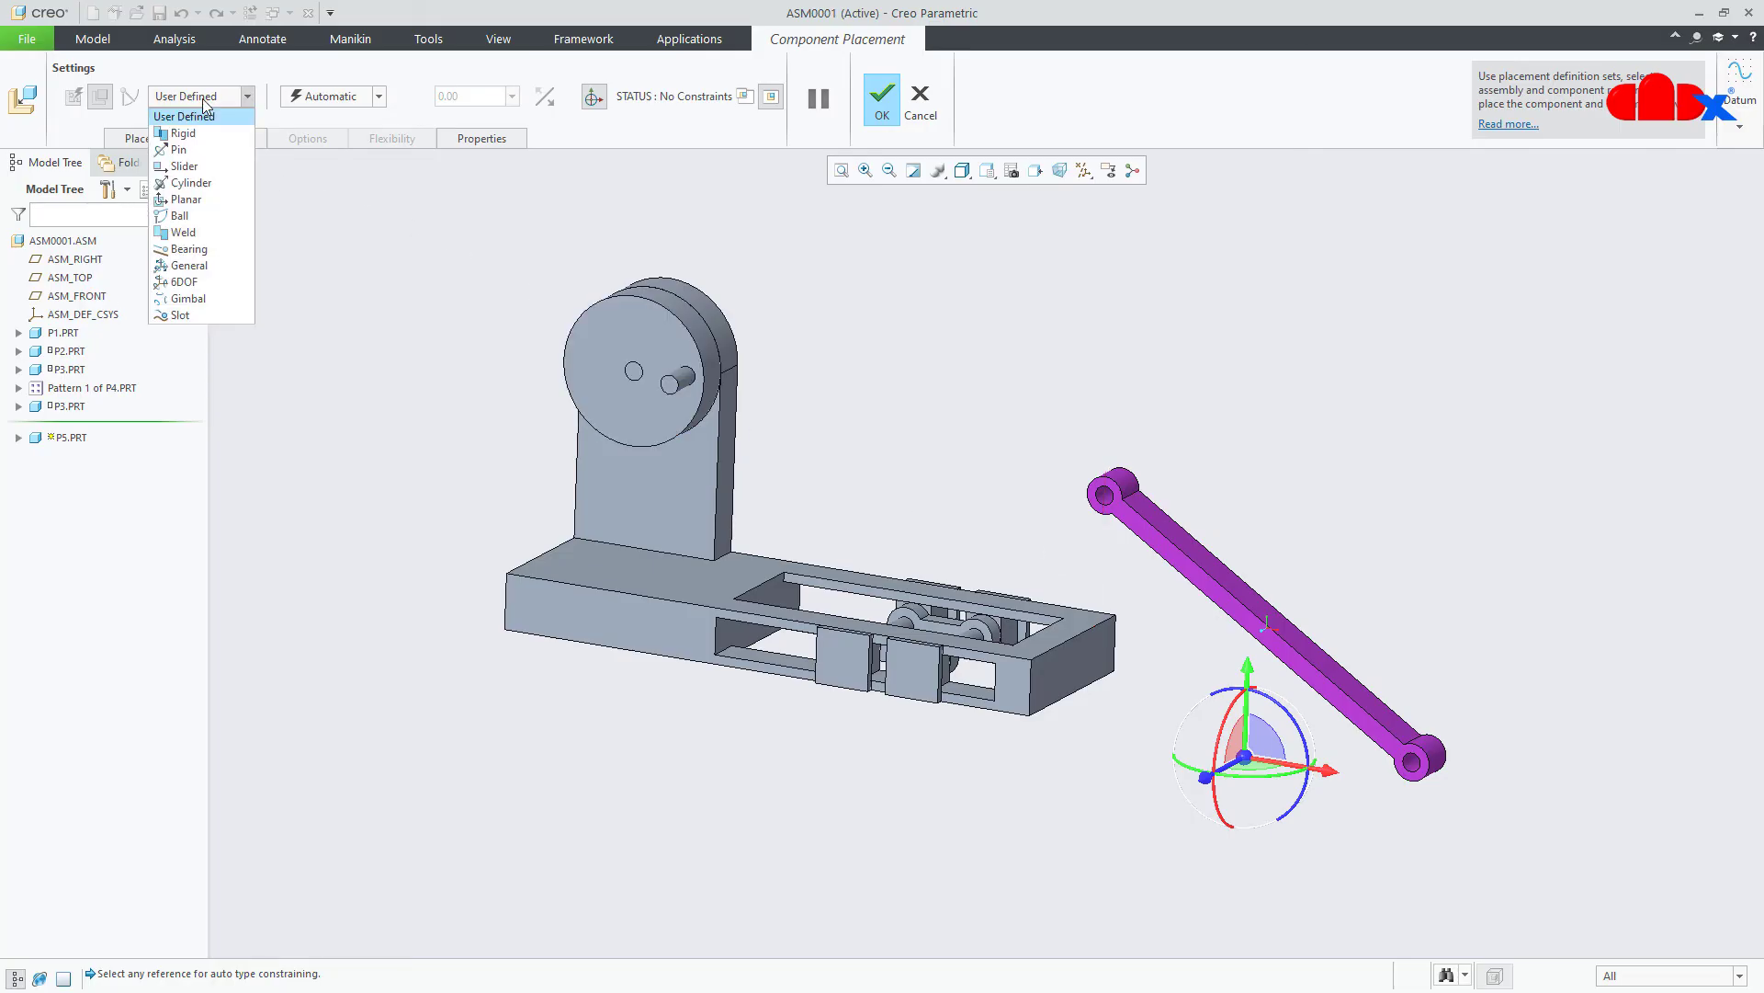
pyautogui.click(182, 149)
pyautogui.scroll(4, 687, 365)
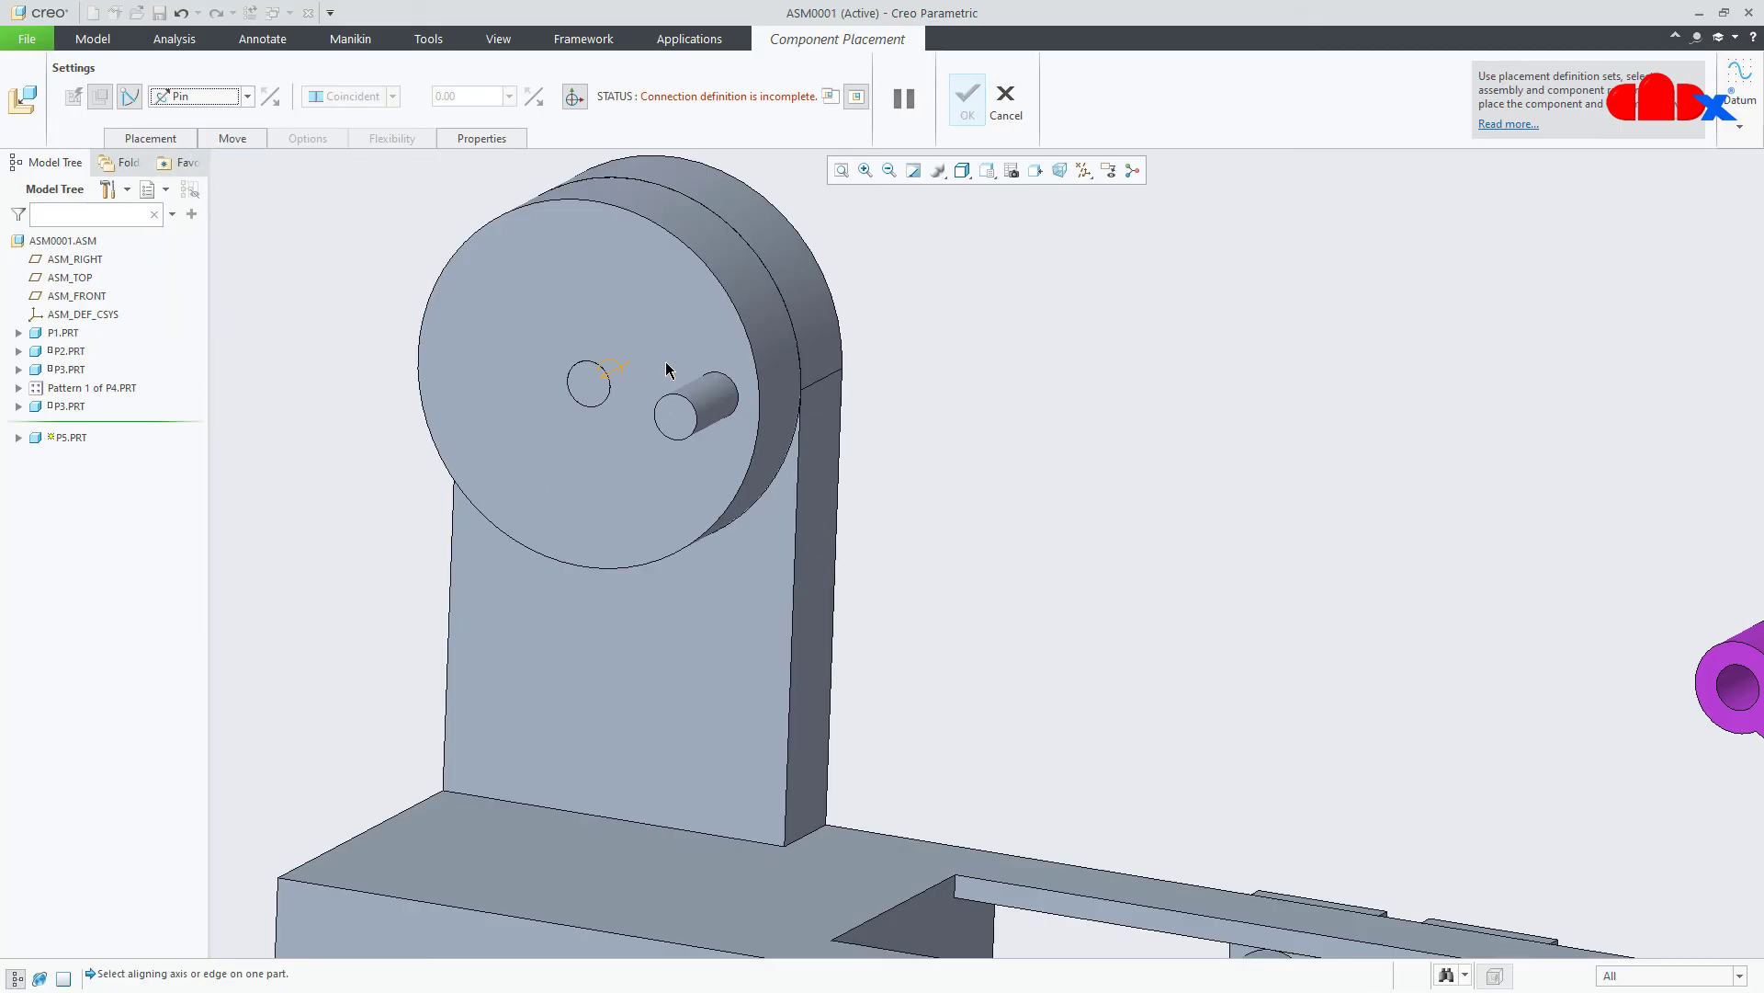
pyautogui.click(709, 404)
pyautogui.scroll(2, 735, 499)
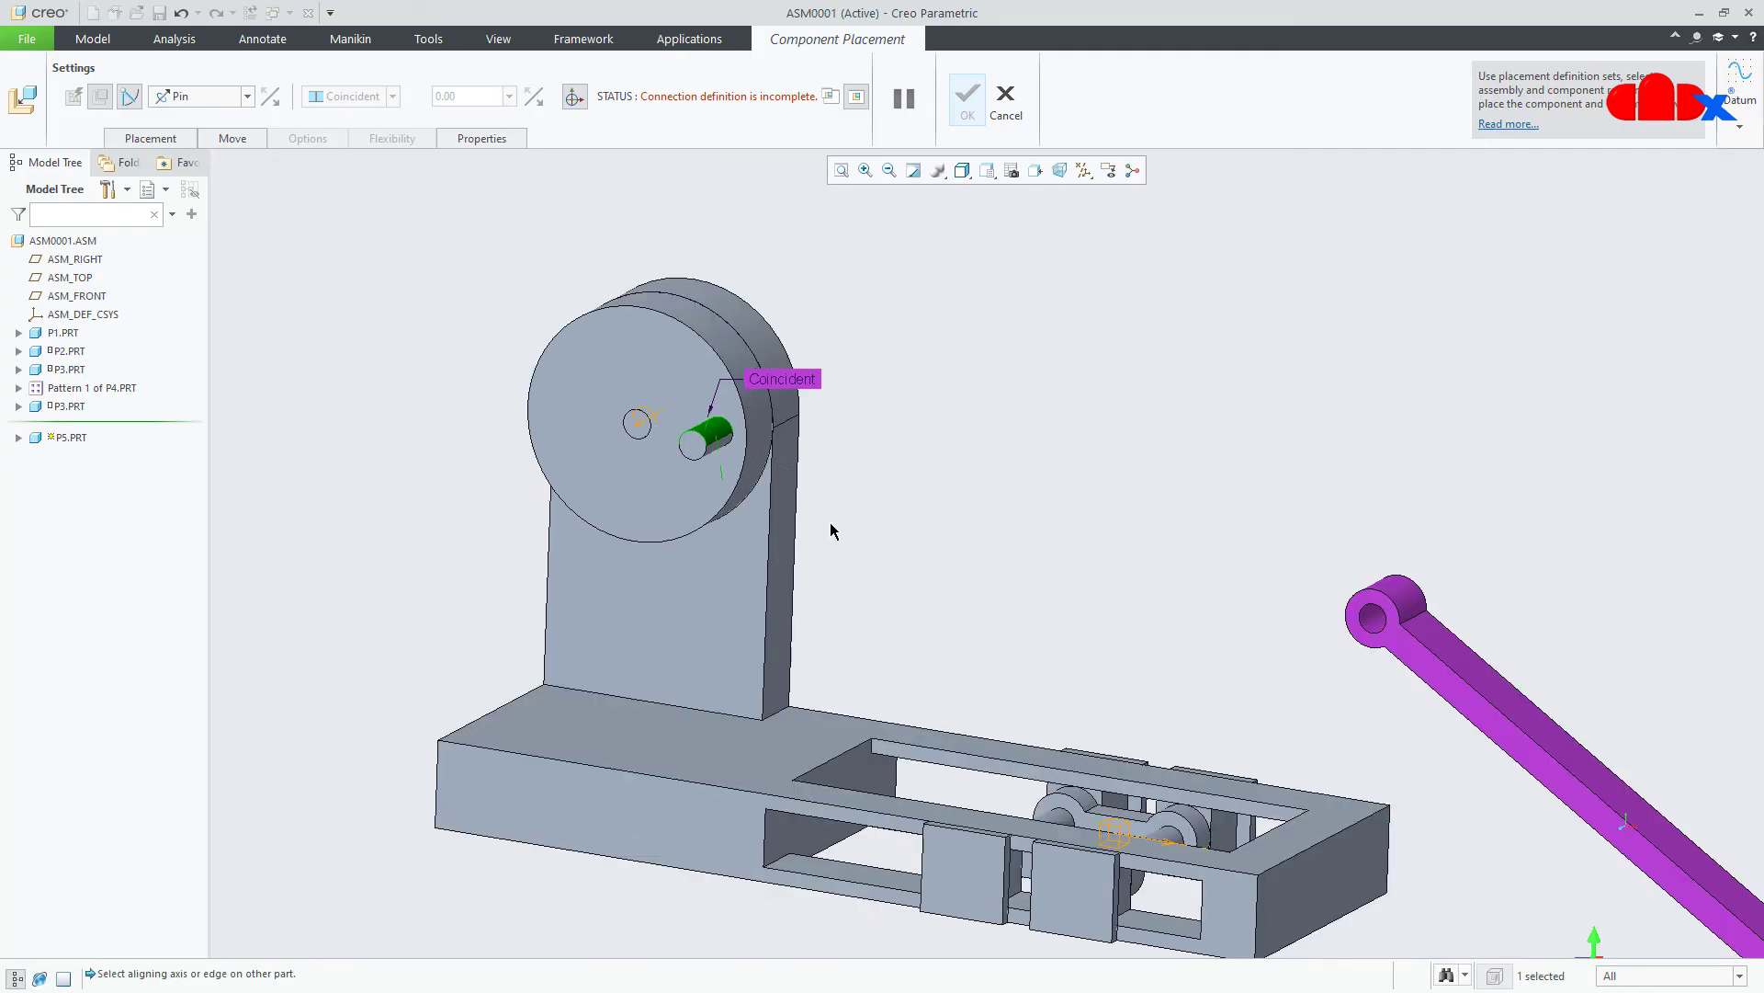
pyautogui.scroll(-2, 1357, 651)
pyautogui.click(1391, 608)
# Define the pin's translation by making P5's flat side face coincident with the front face of the P2 disc.
pyautogui.scroll(3, 963, 586)
pyautogui.moveTo(708, 509); pyautogui.dragTo(435, 522, button='middle')
pyautogui.click(607, 503)
pyautogui.click(571, 581)
pyautogui.moveTo(684, 559); pyautogui.dragTo(569, 434, button='middle')
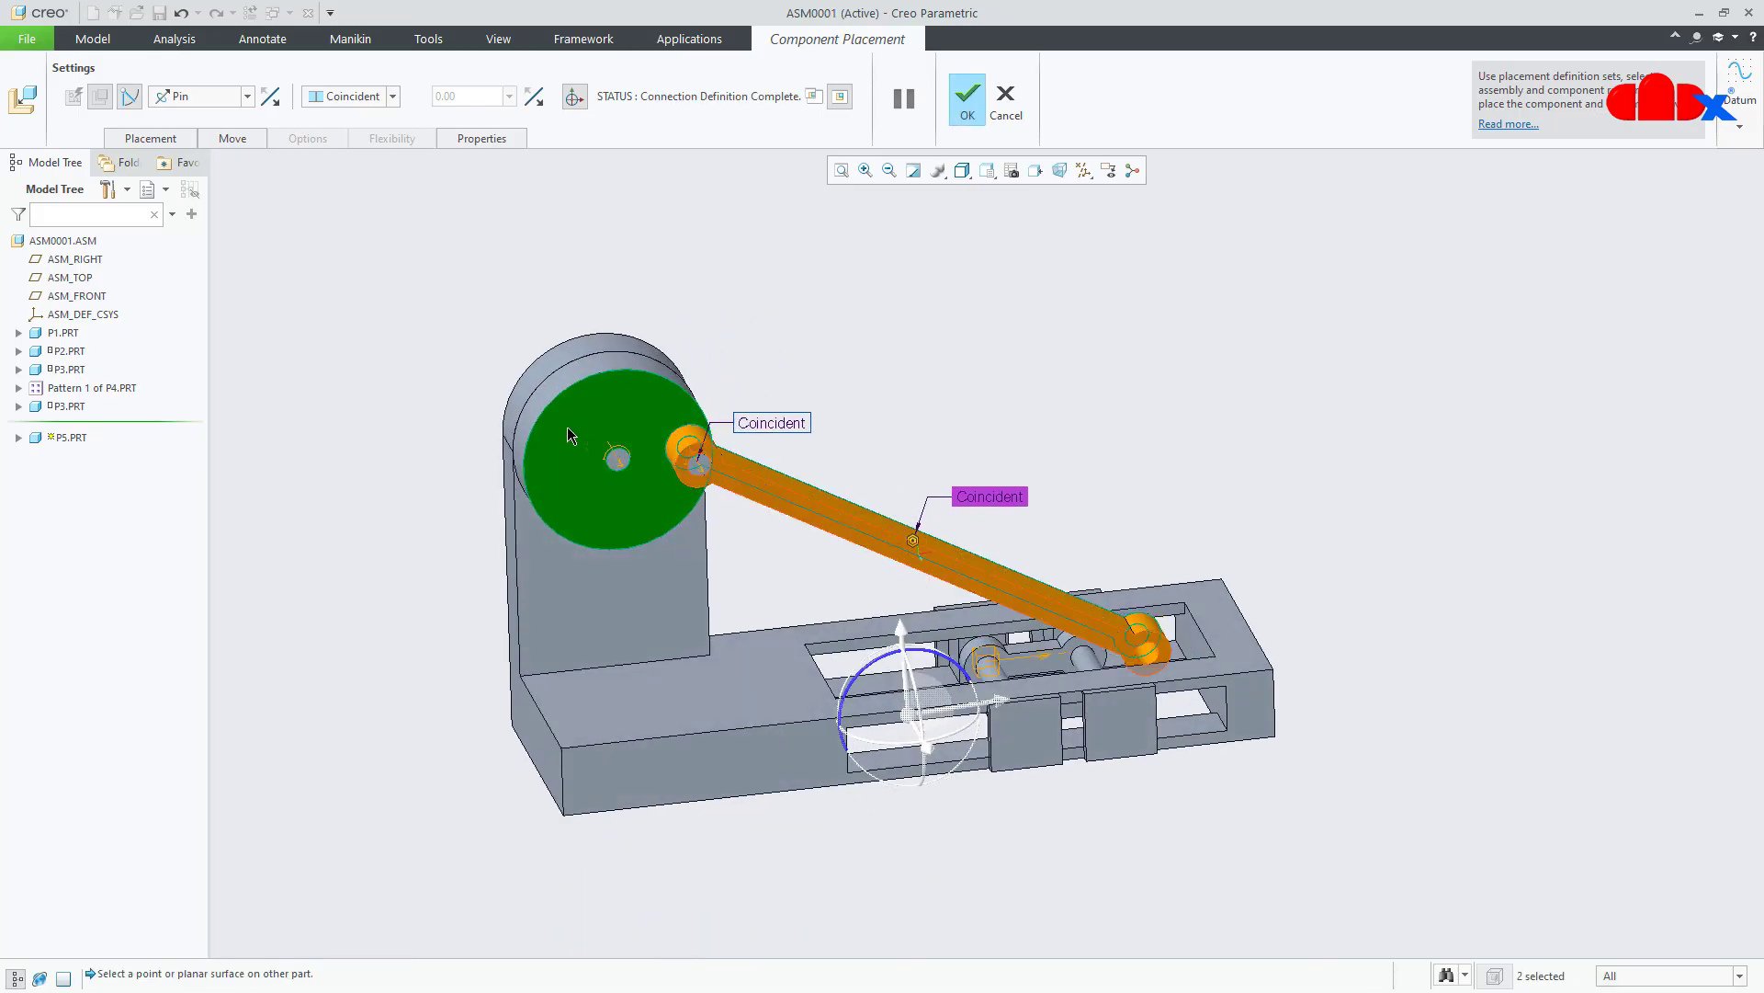
# Add a second Pin connection set to P5, aligning its other end hole with the P3 rod farther from the disc.
pyautogui.click(171, 147)
pyautogui.click(317, 369)
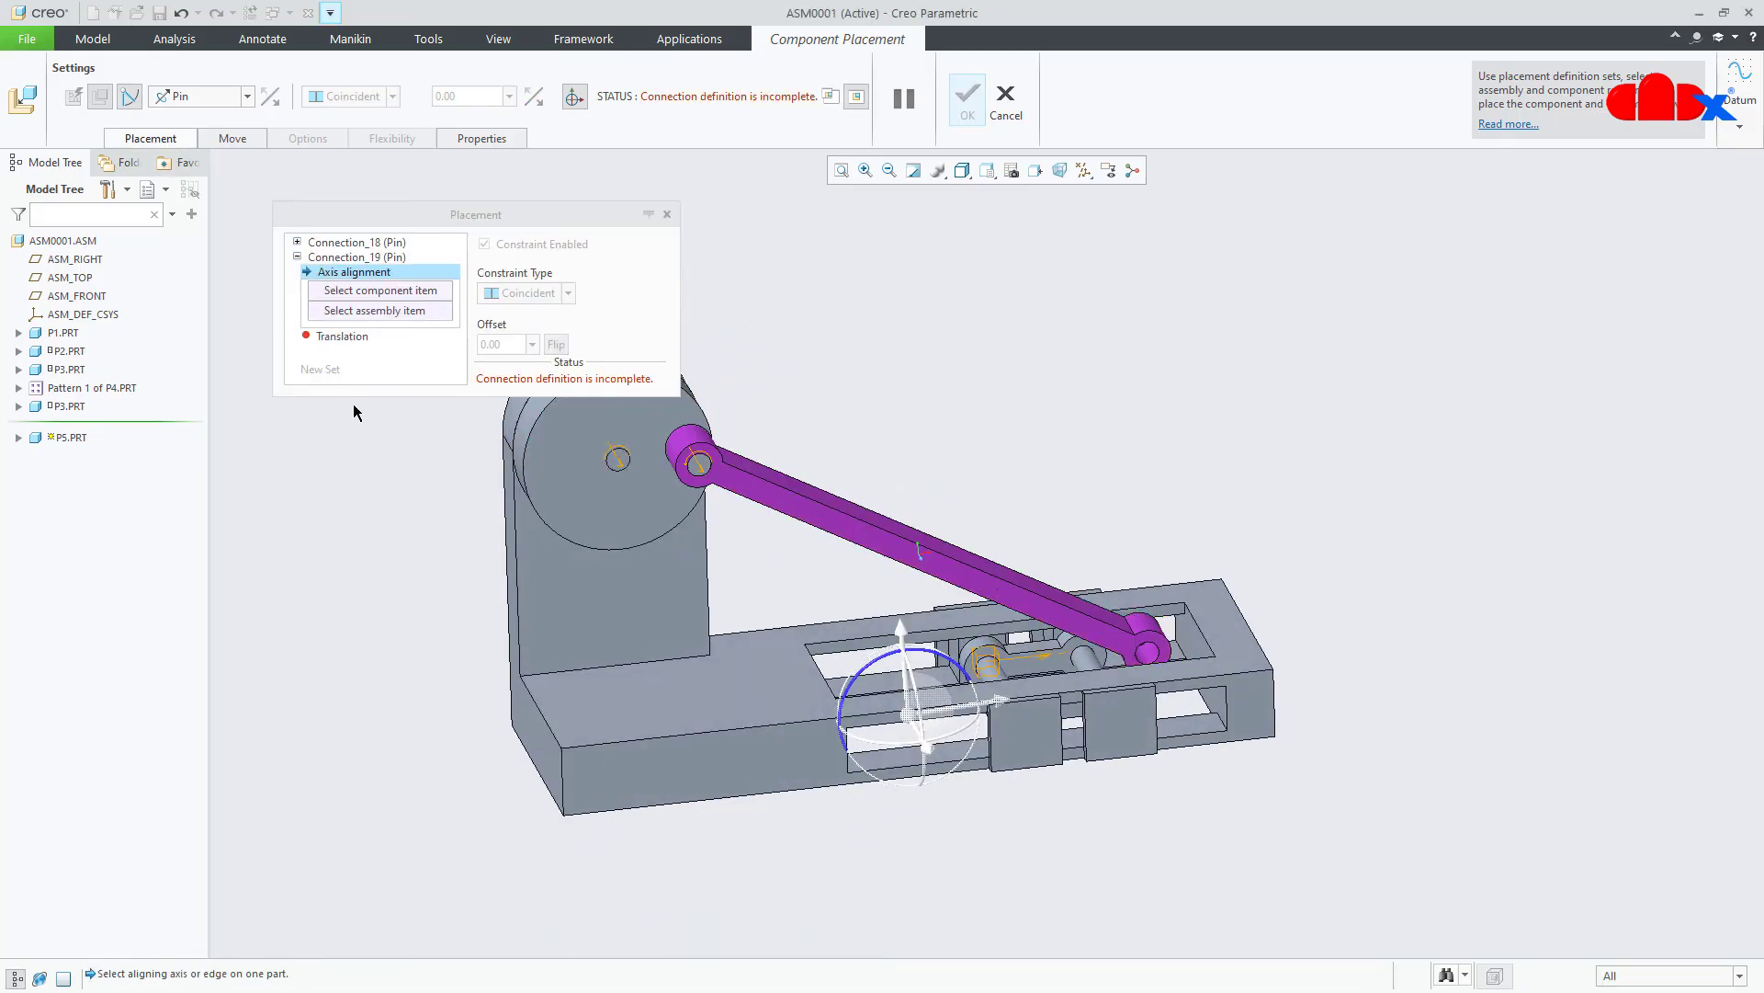
pyautogui.moveTo(722, 598); pyautogui.dragTo(770, 599, button='middle')
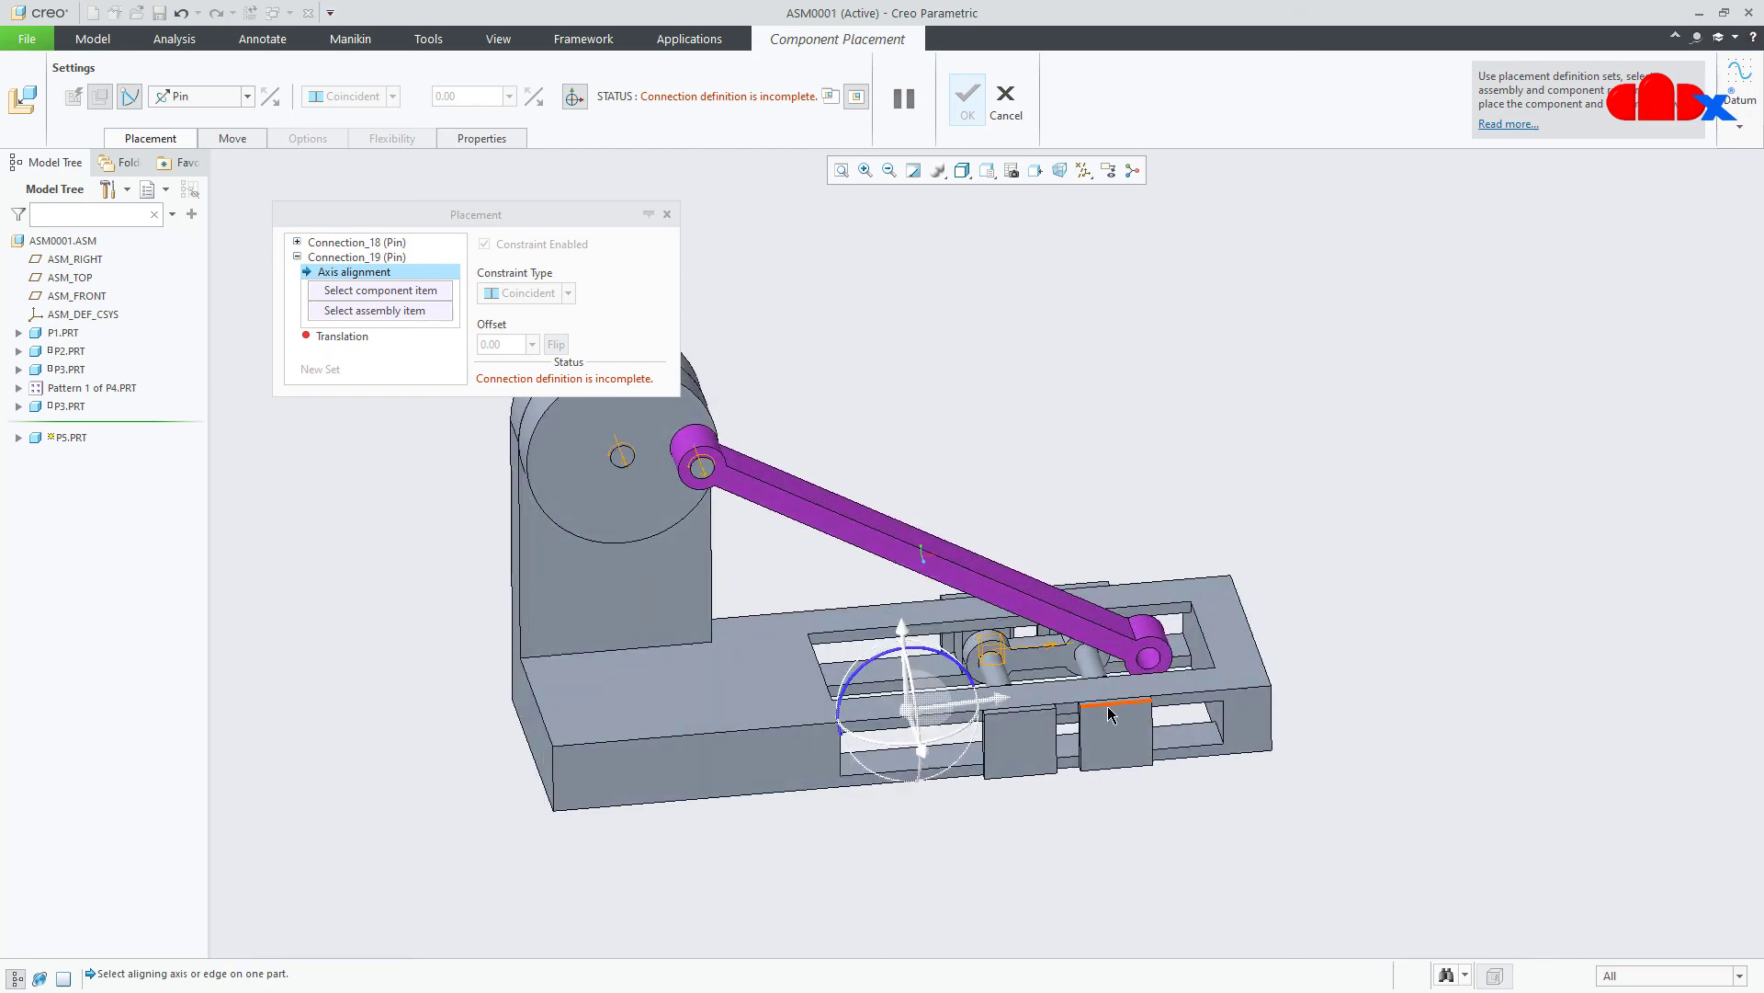
pyautogui.scroll(5, 1112, 713)
pyautogui.click(1202, 621)
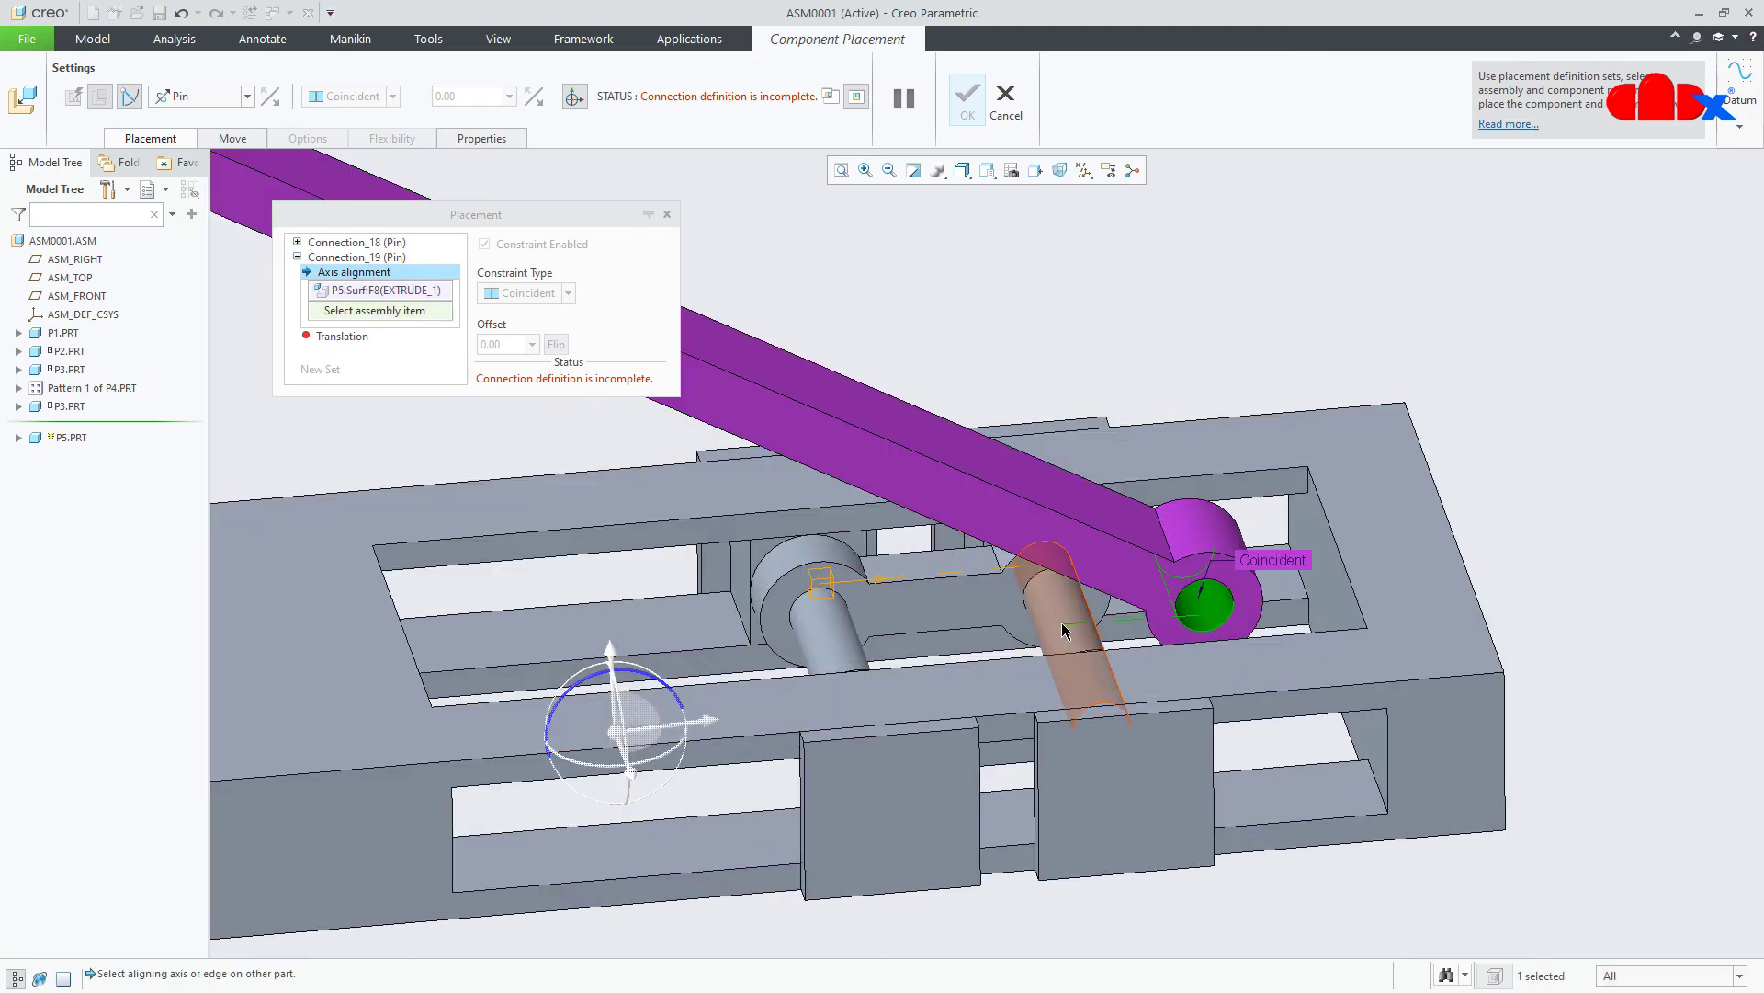
pyautogui.click(1064, 630)
pyautogui.scroll(-3, 1093, 697)
pyautogui.moveTo(1096, 695); pyautogui.dragTo(1171, 726, button='middle')
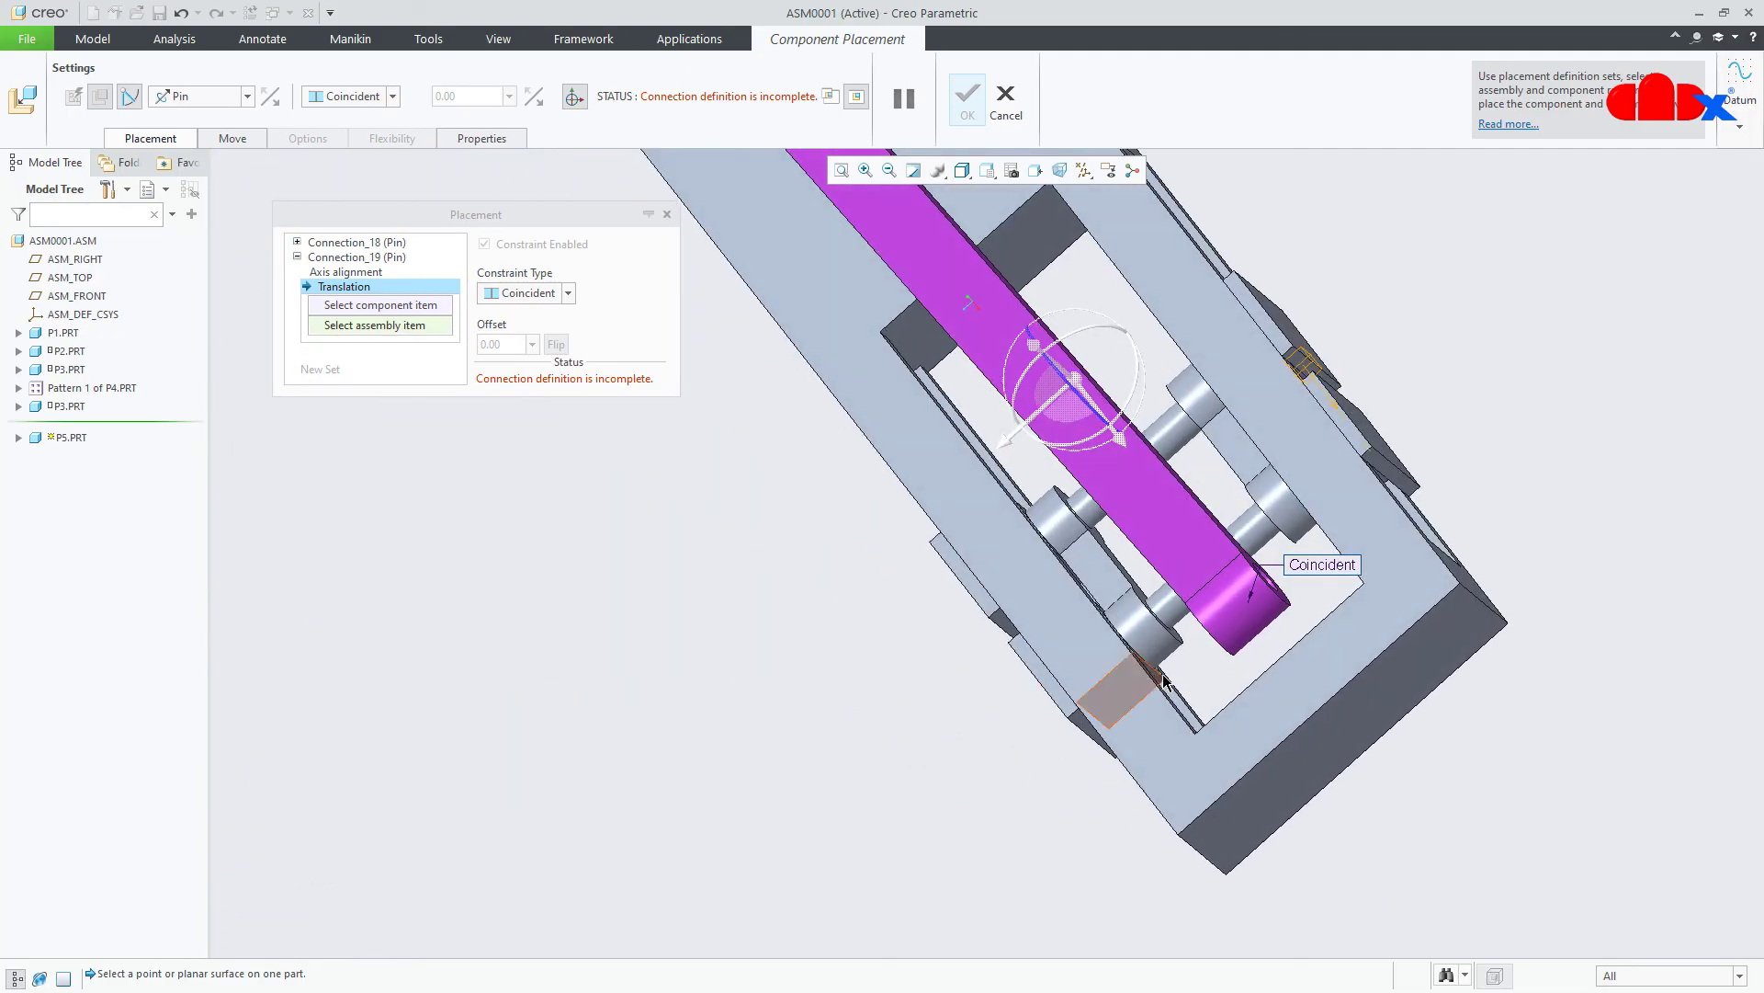
# Define the second pin's translation as a Distance offset of 10 between P5's flat side face and the P3 face, and accept the P5 placement.
pyautogui.scroll(5, 1197, 657)
pyautogui.moveTo(1189, 600); pyautogui.dragTo(1357, 581, button='middle')
pyautogui.click(1186, 660)
pyautogui.click(1404, 529)
pyautogui.scroll(-3, 1334, 538)
pyautogui.scroll(-3, 1356, 581)
pyautogui.moveTo(1231, 644); pyautogui.dragTo(1187, 654, button='middle')
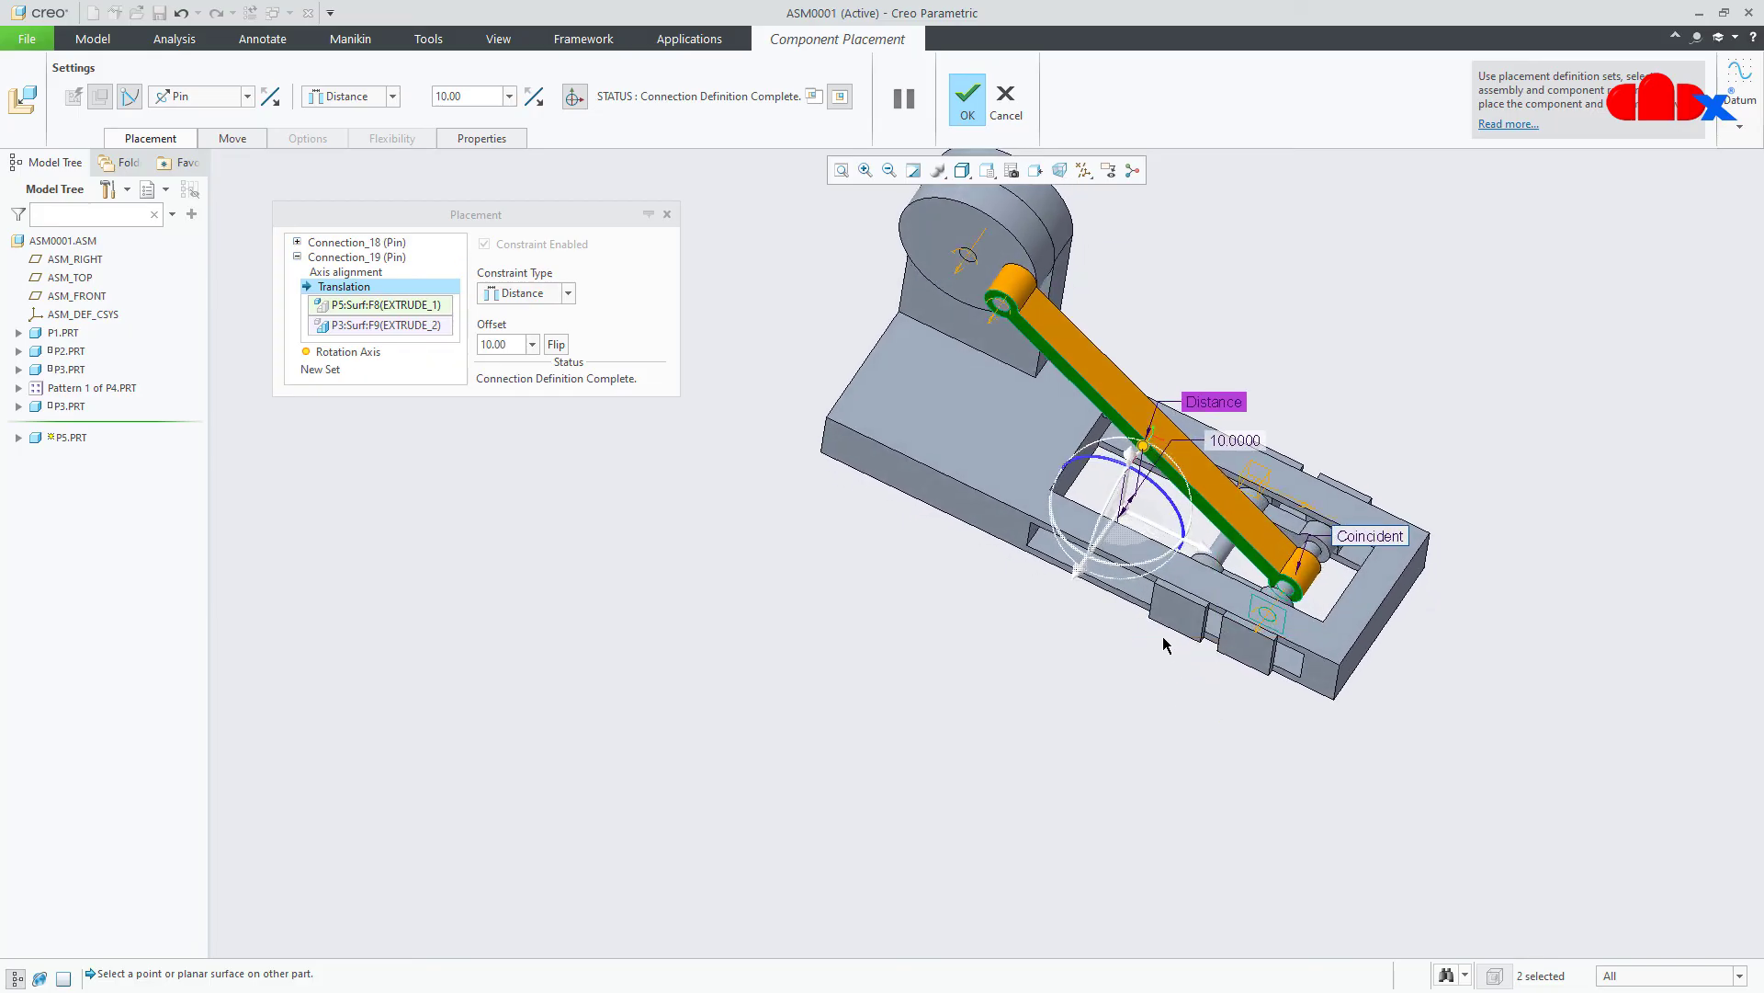
pyautogui.click(961, 100)
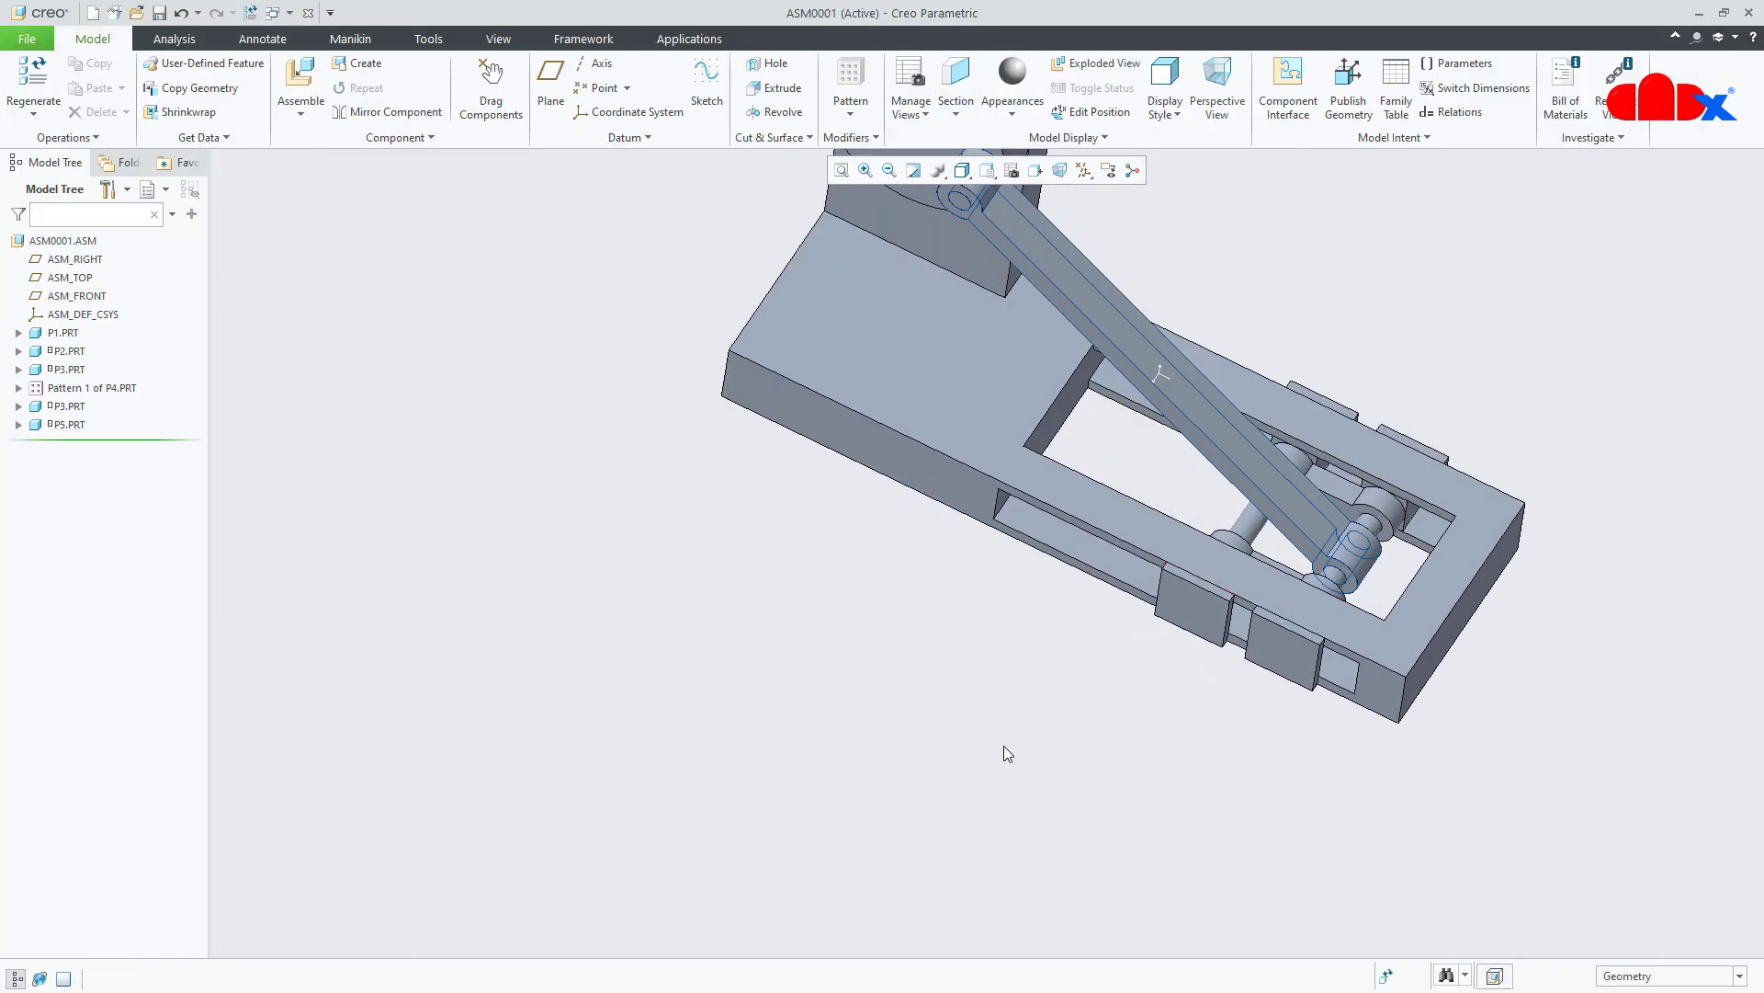
pyautogui.hotkey('ctrl', 'd')
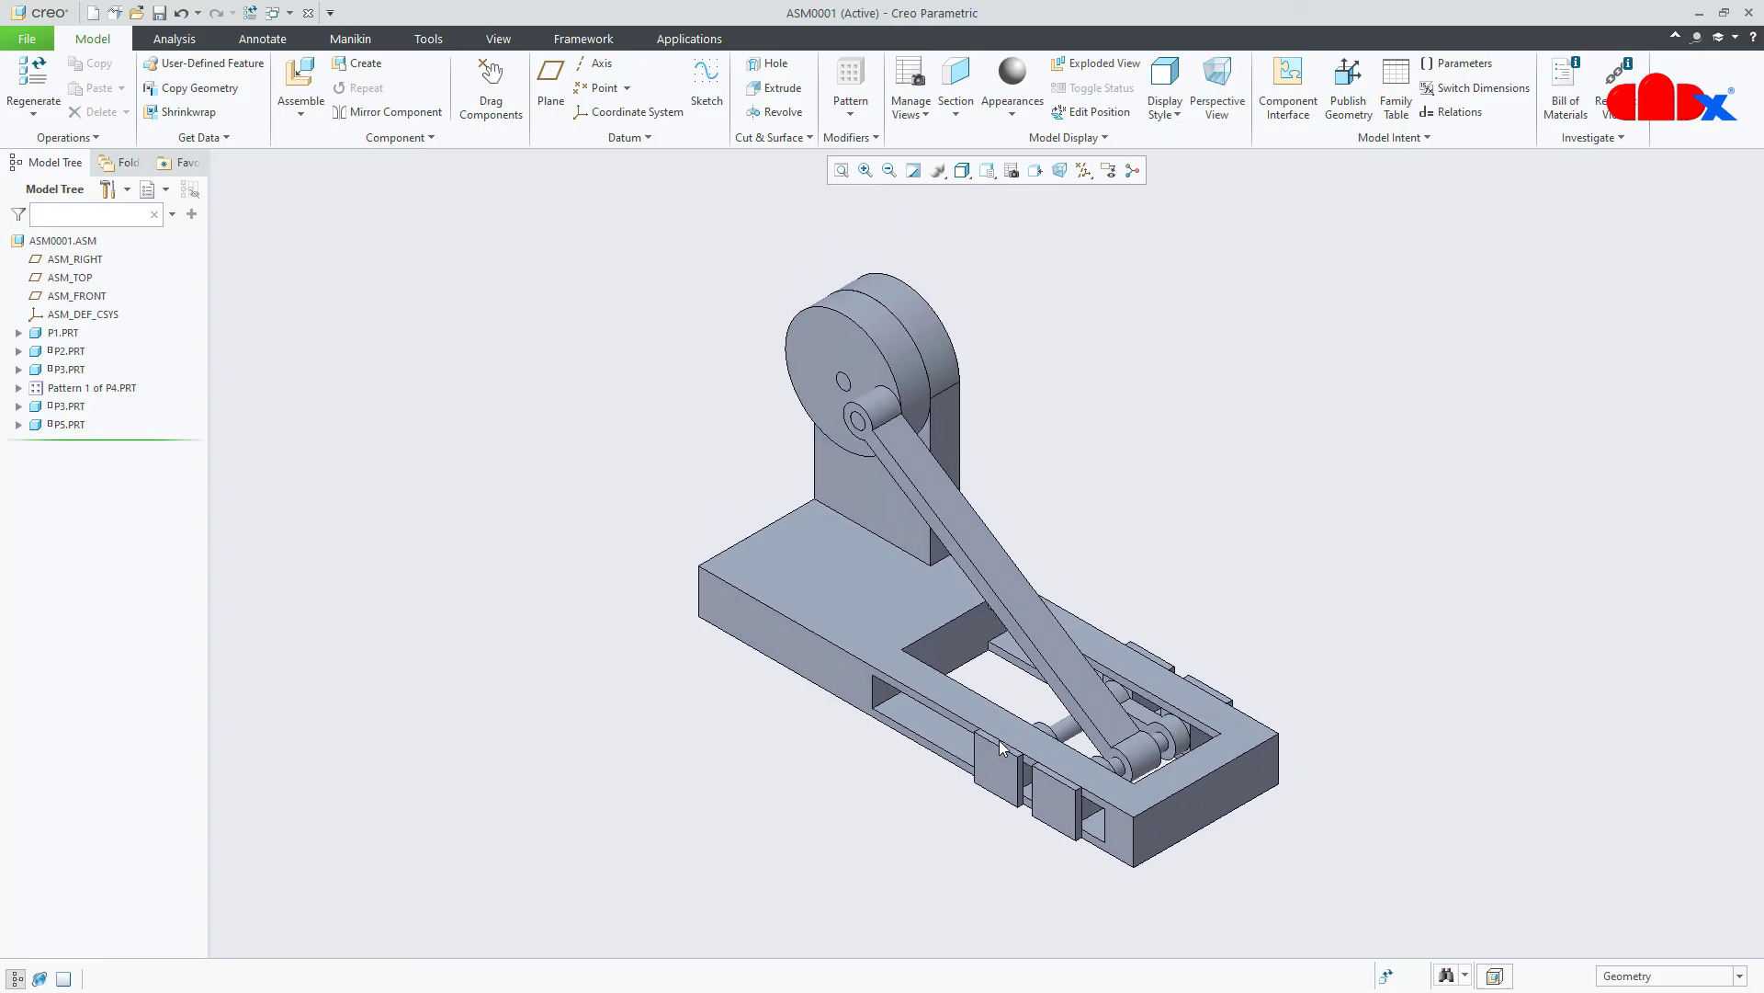
# Test the mechanism's motion by dragging the P5 end on the disc, discarding the dragged position.
pyautogui.click(496, 81)
pyautogui.click(857, 419)
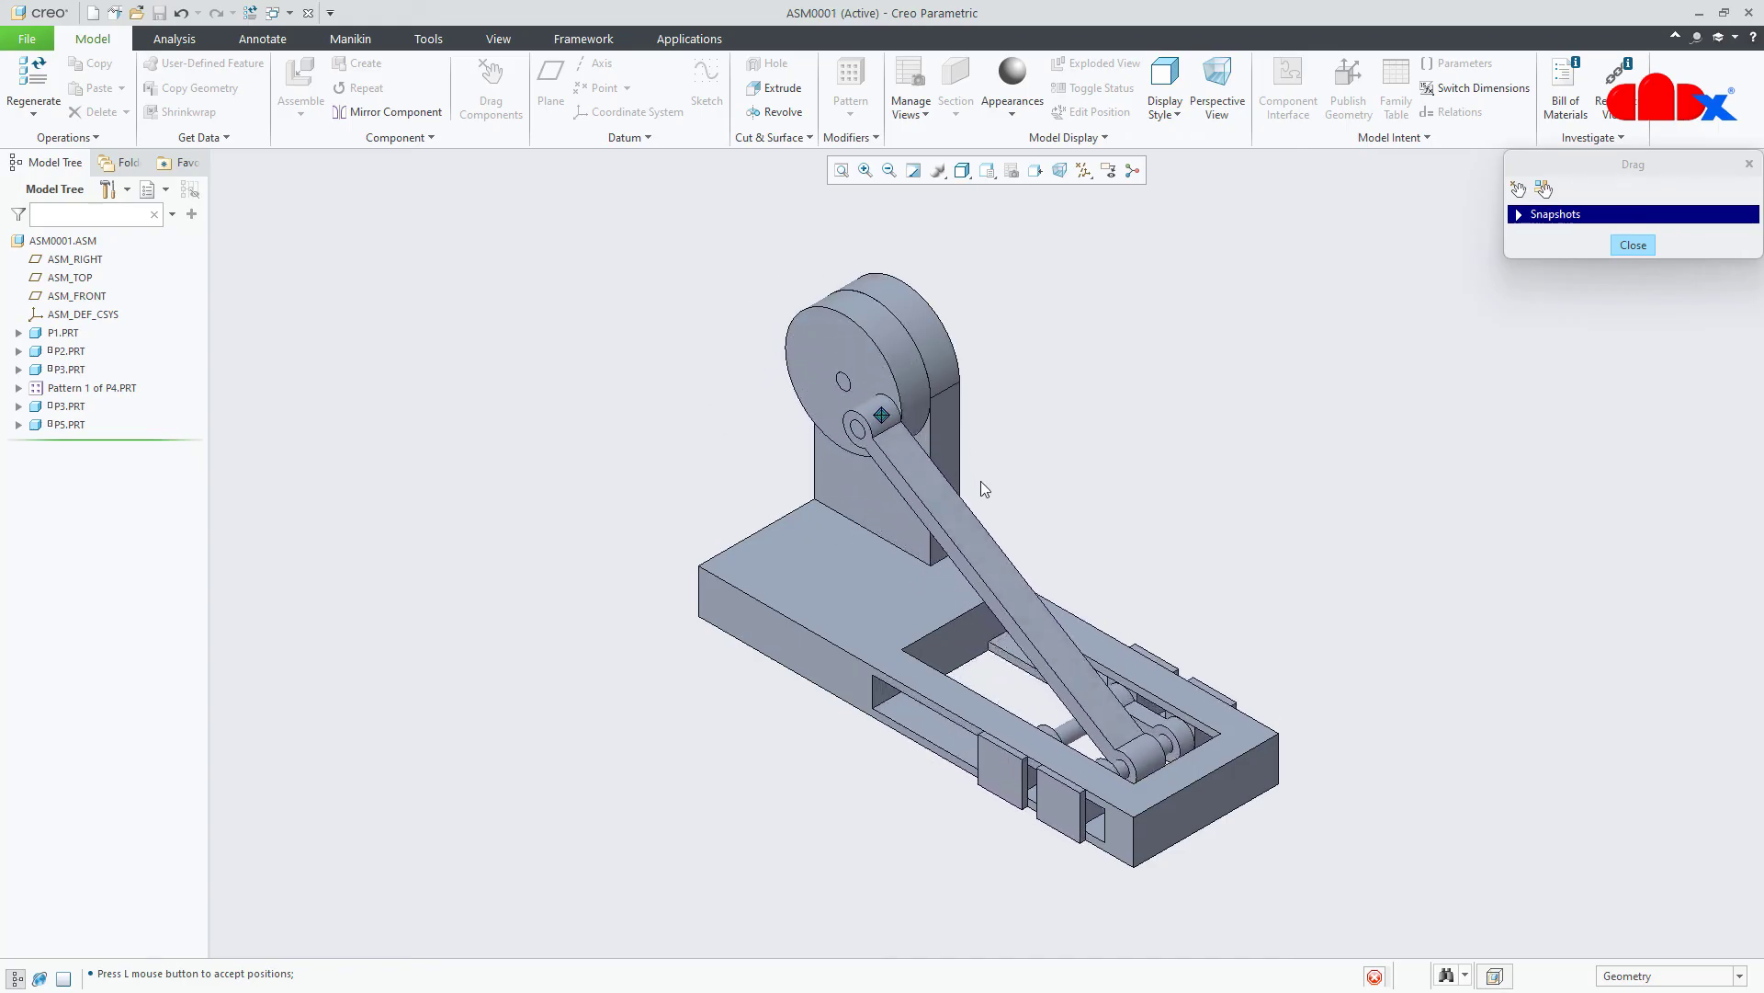
pyautogui.middleClick(1296, 488)
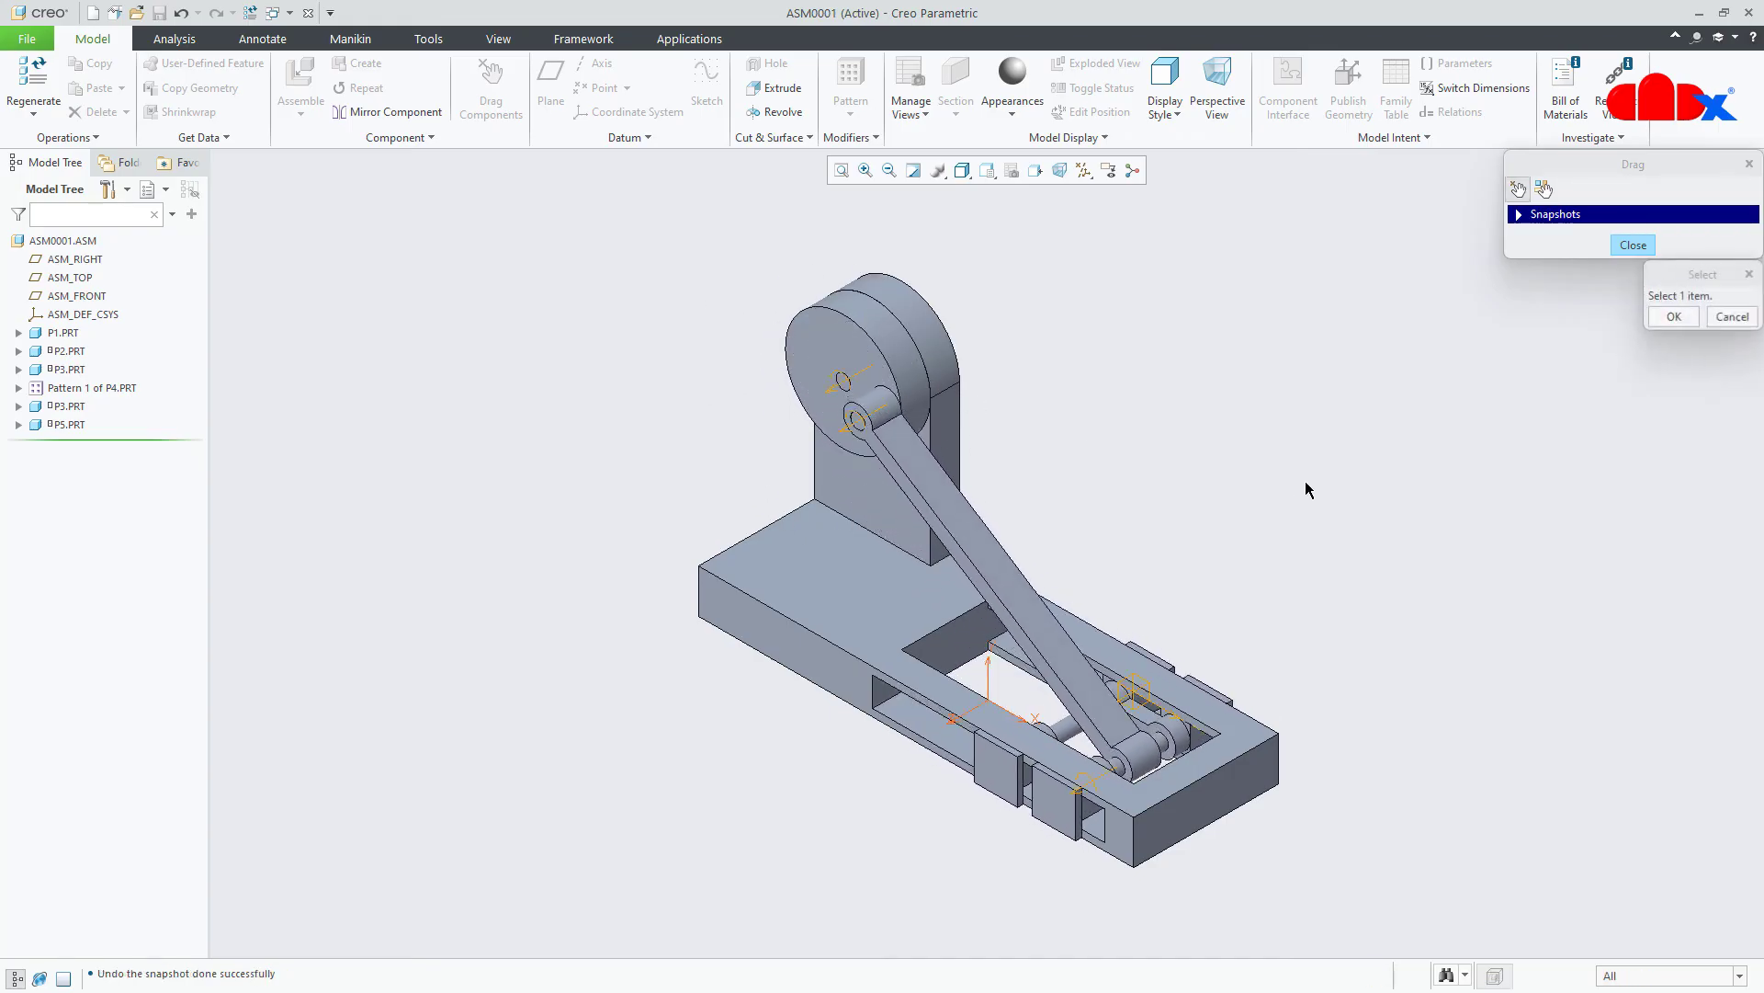
pyautogui.click(1645, 246)
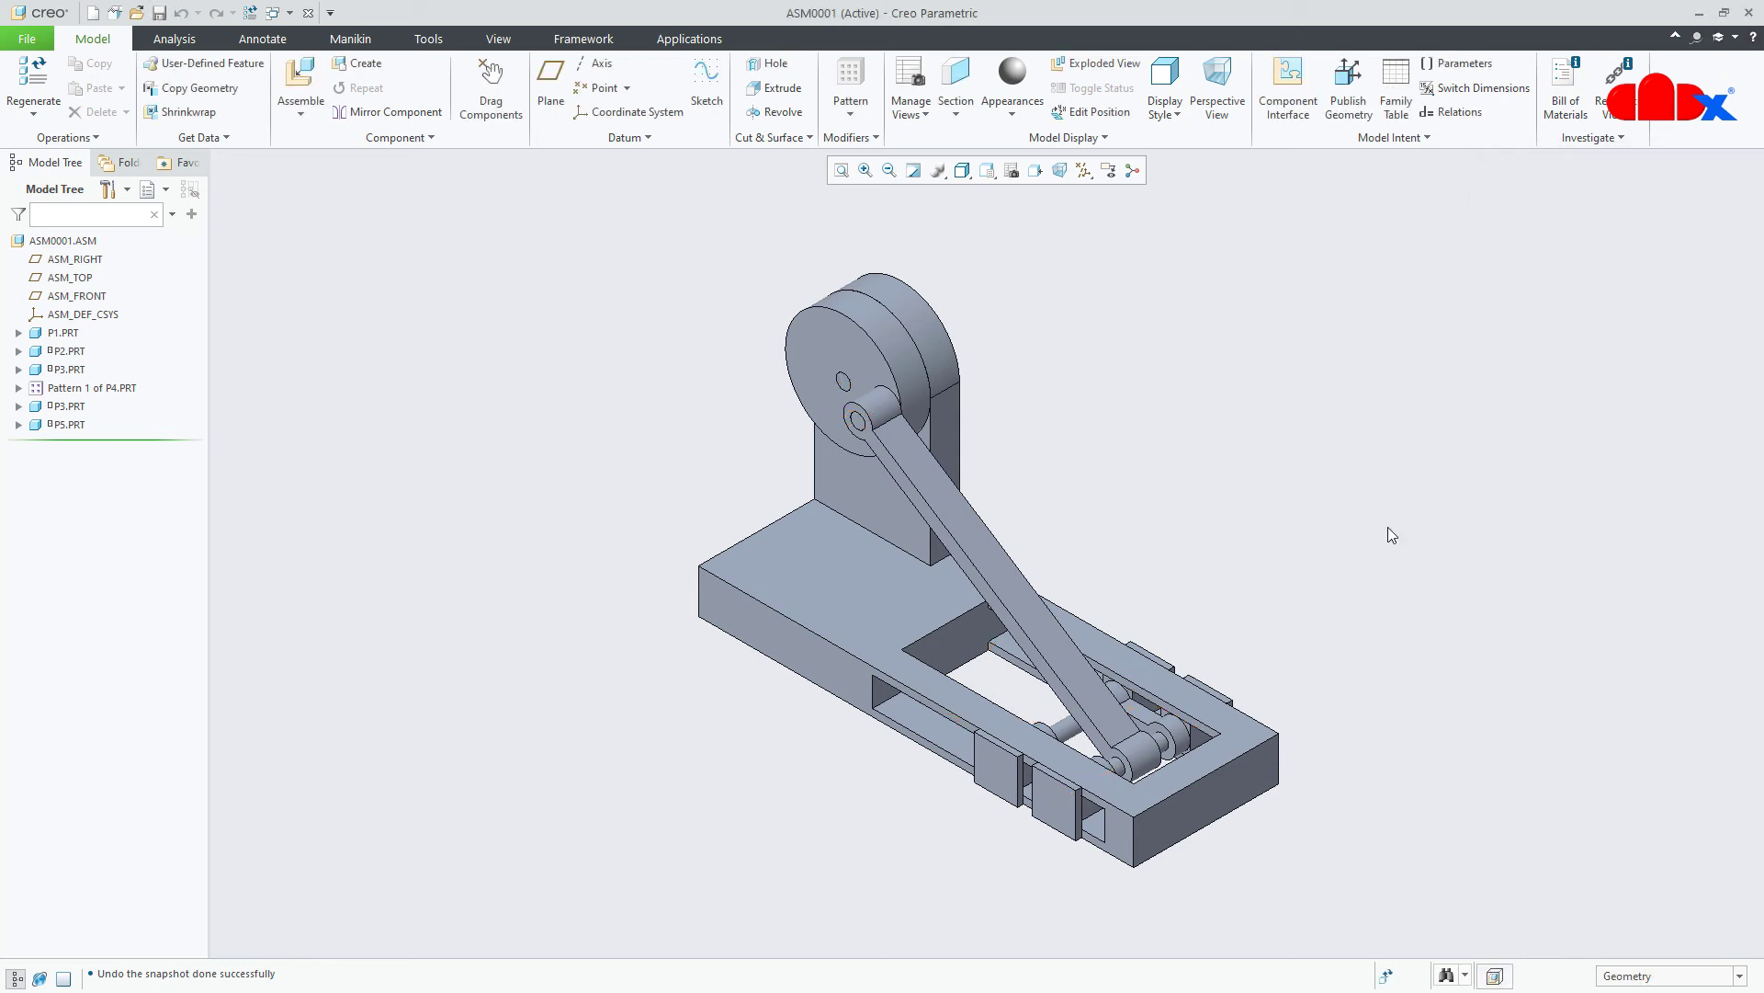
# Enter the Mechanism environment and create a servo motor on the pin rotation axis at the centre of the P2 disc.
pyautogui.click(689, 39)
pyautogui.click(353, 87)
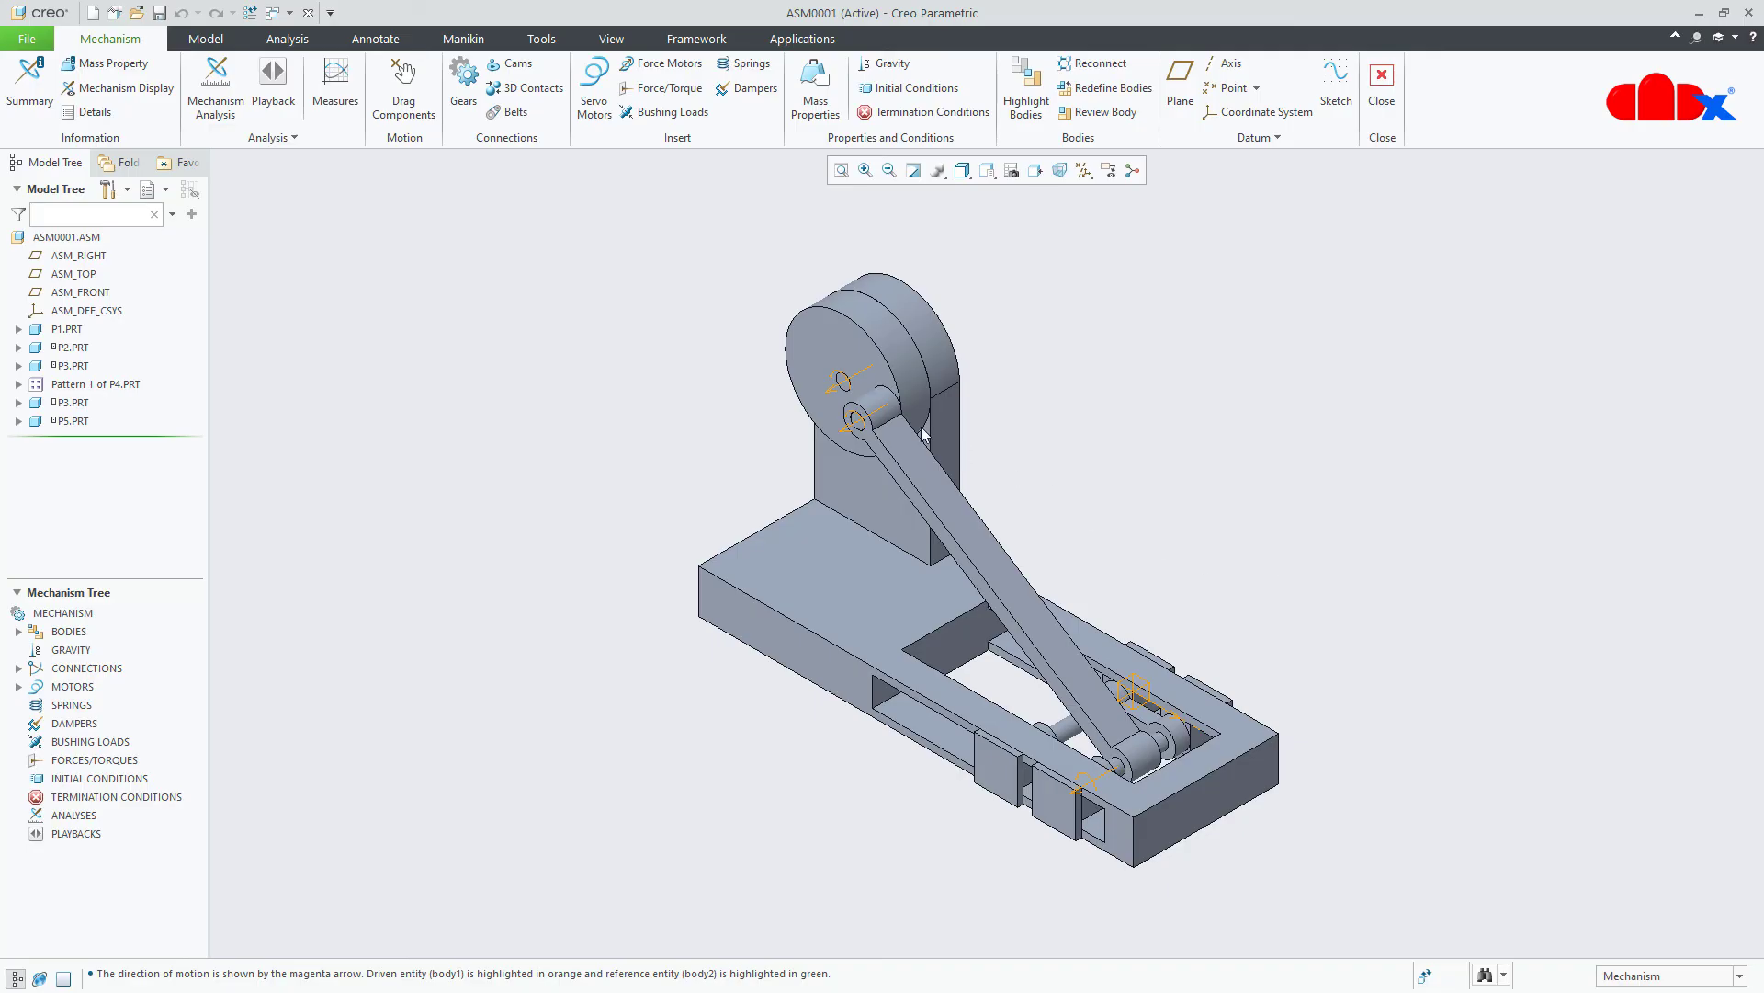
pyautogui.click(595, 87)
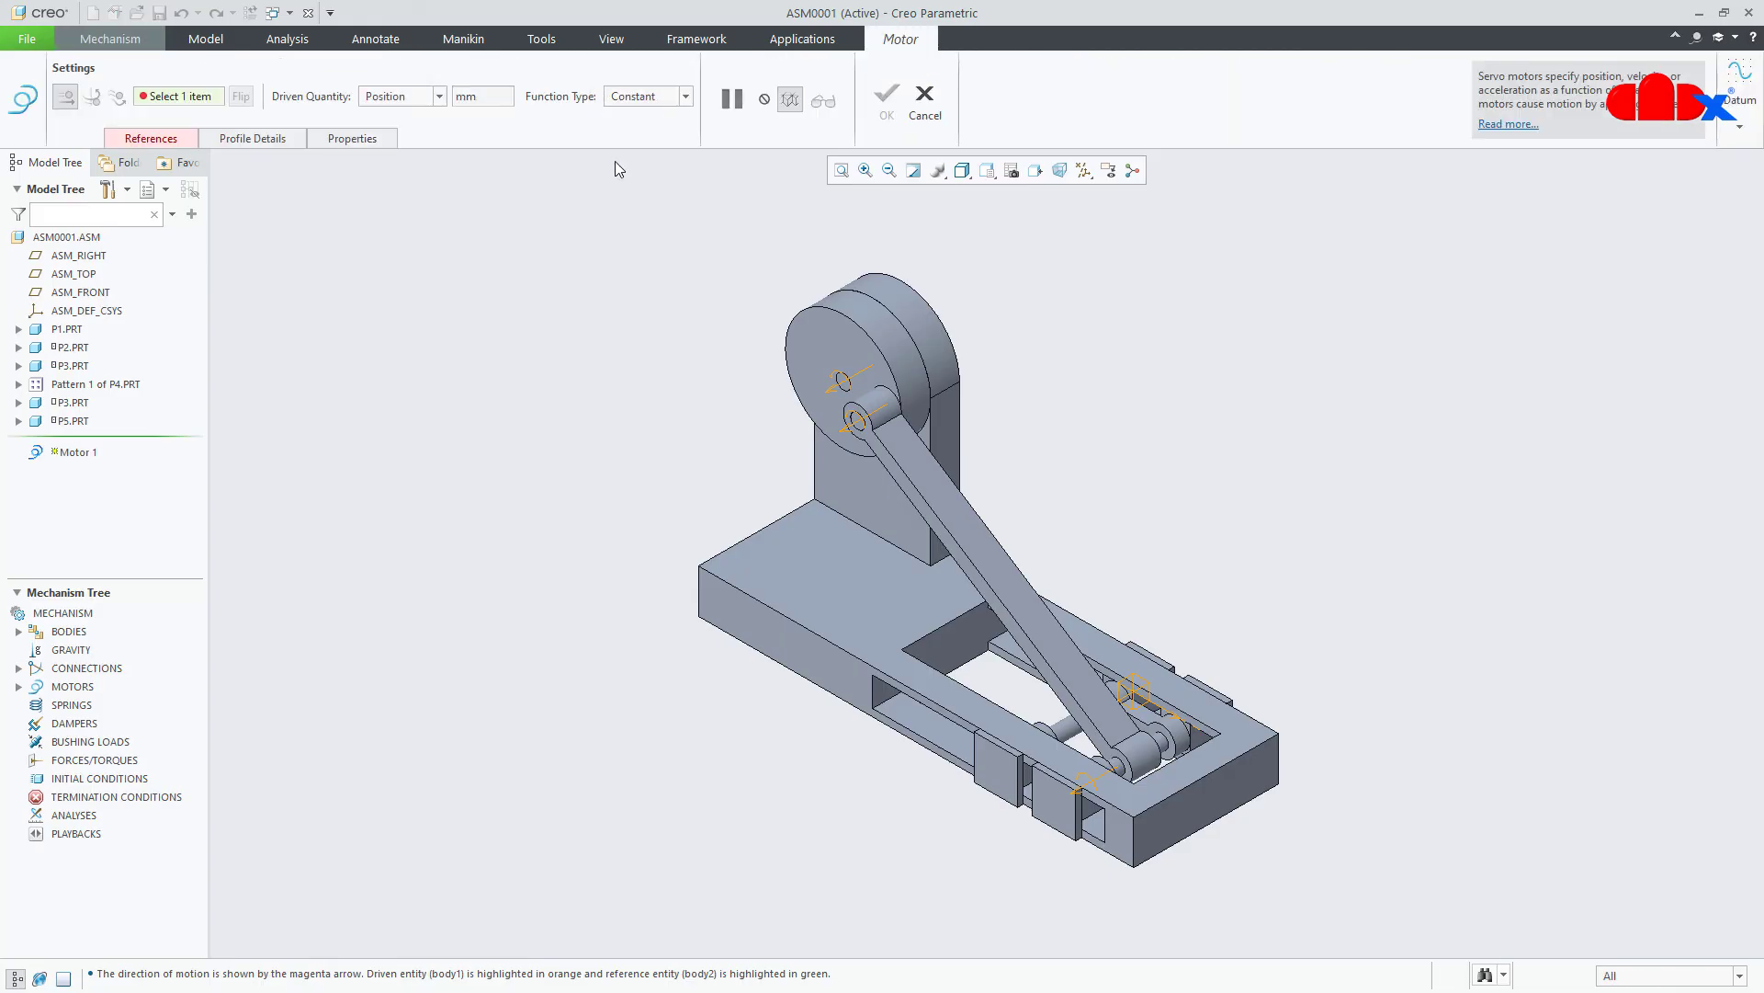
pyautogui.scroll(-3, 842, 372)
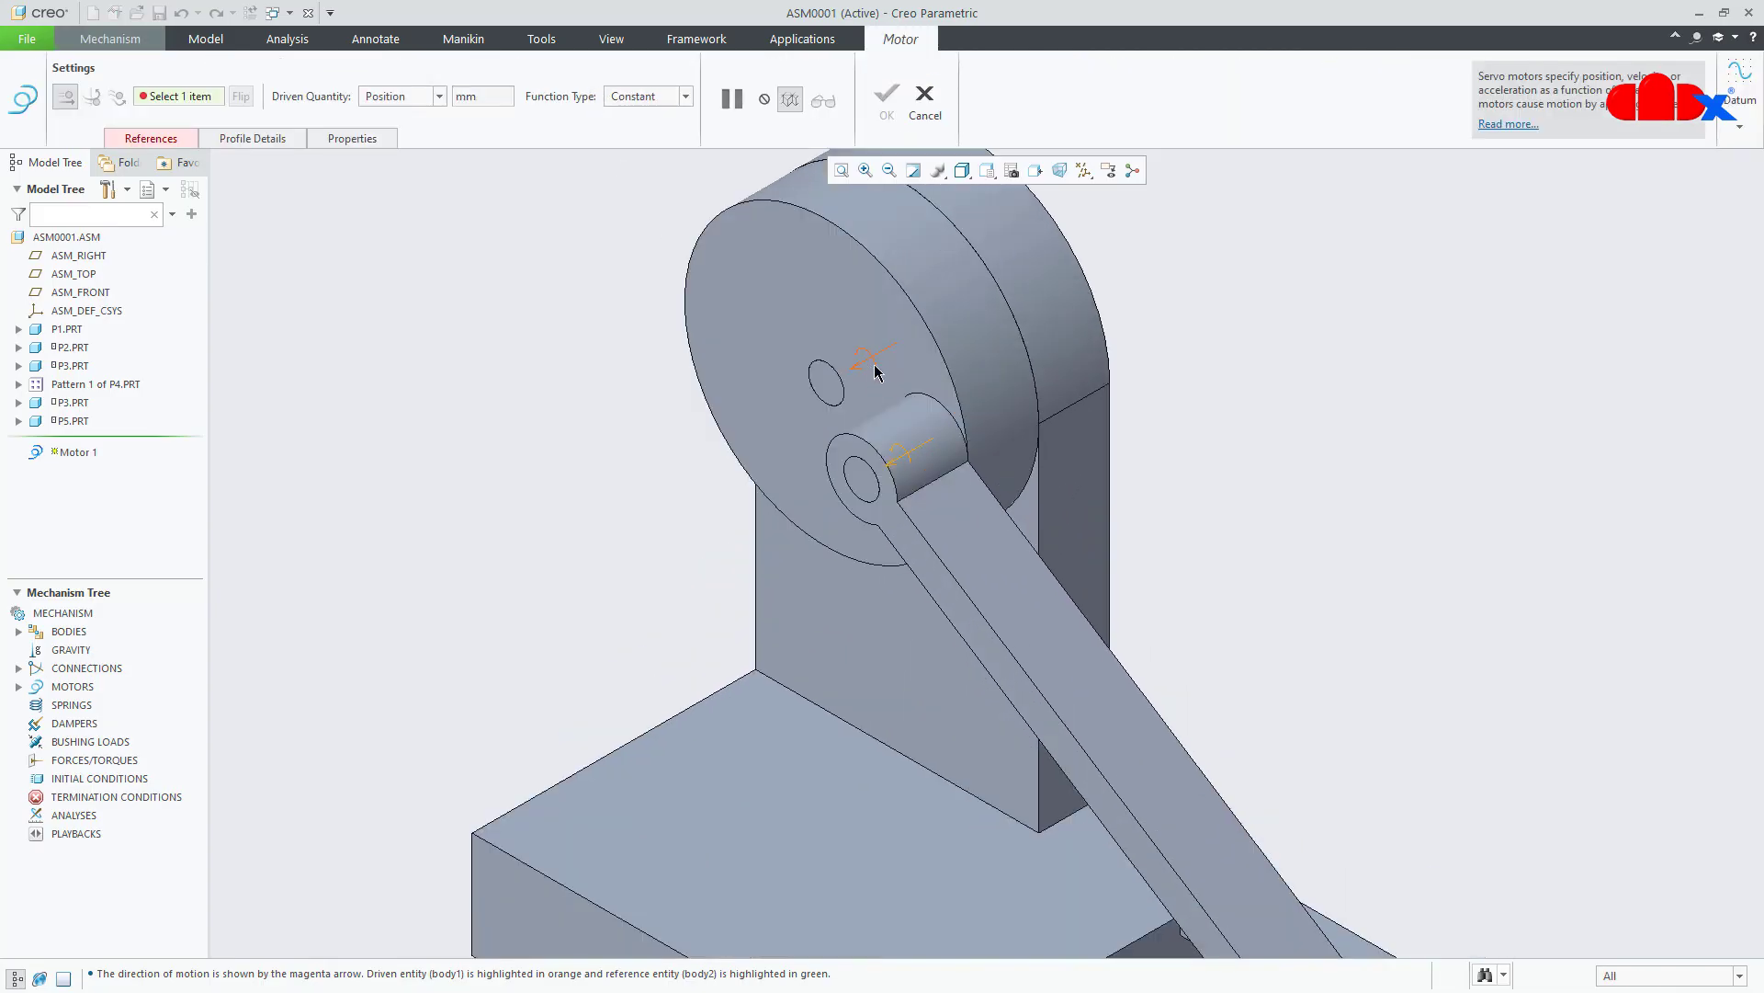
pyautogui.click(873, 360)
pyautogui.moveTo(885, 384); pyautogui.dragTo(788, 421, button='middle')
pyautogui.scroll(3, 787, 421)
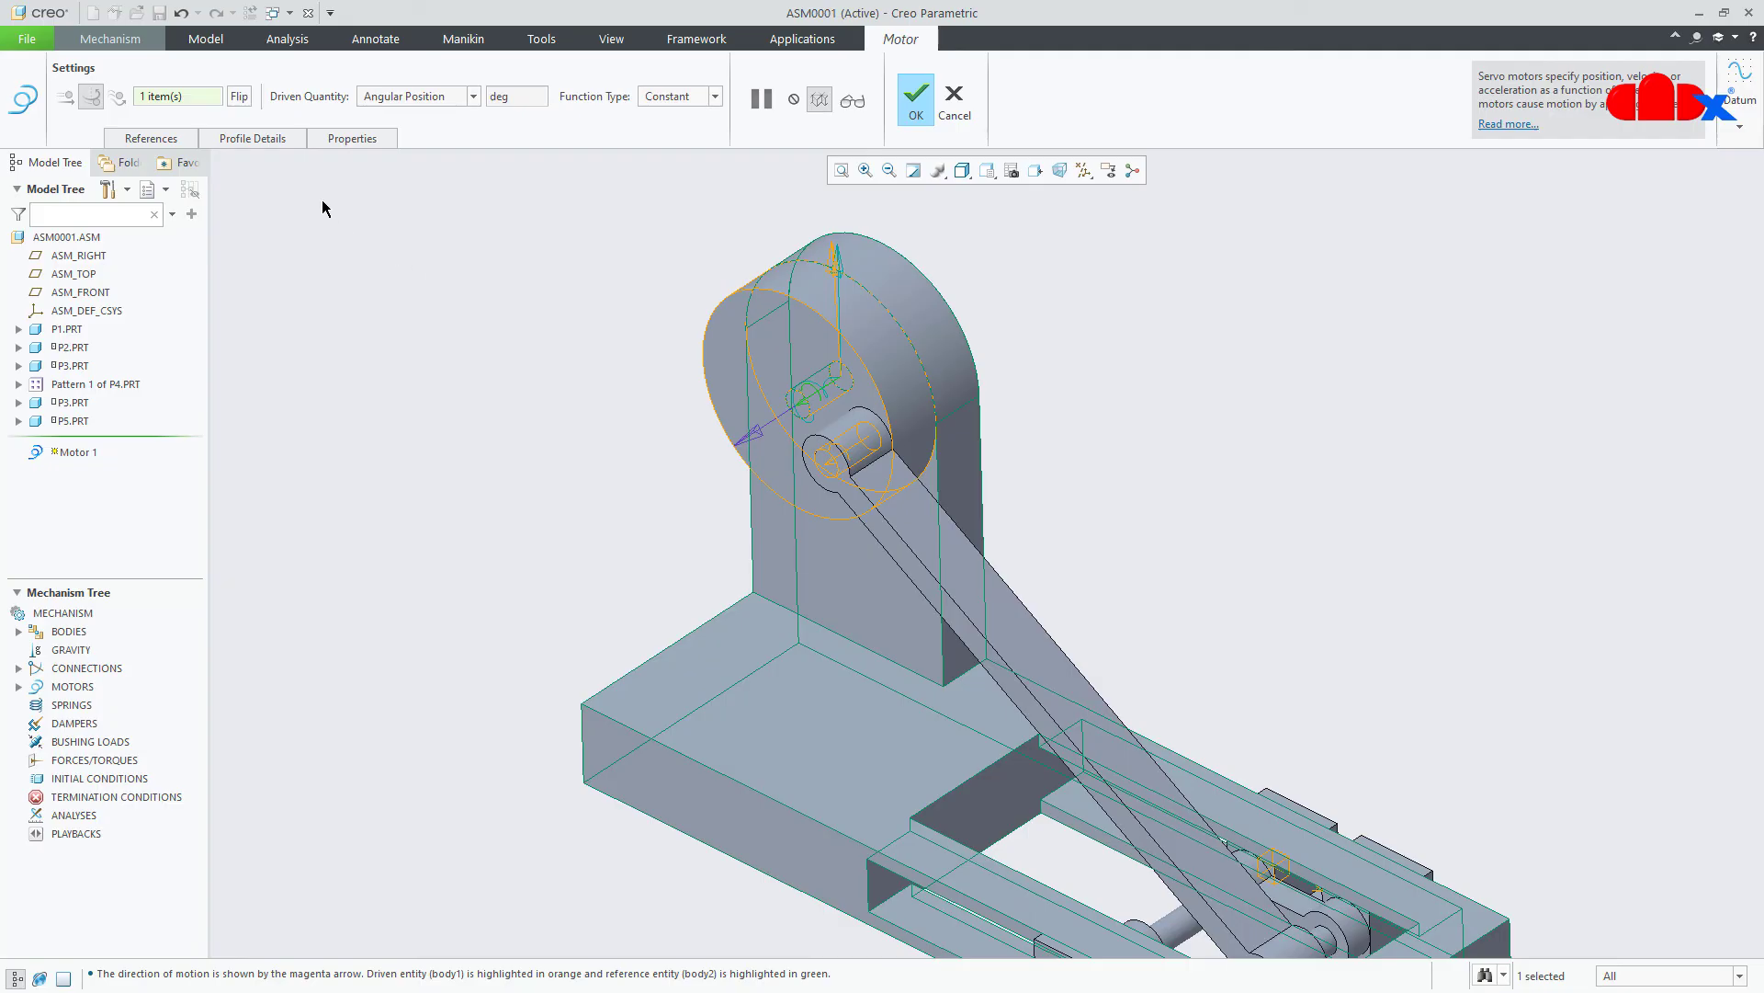
# Set the motor's driven quantity to Angular Velocity with a Table function and add four rows to the table.
pyautogui.click(261, 140)
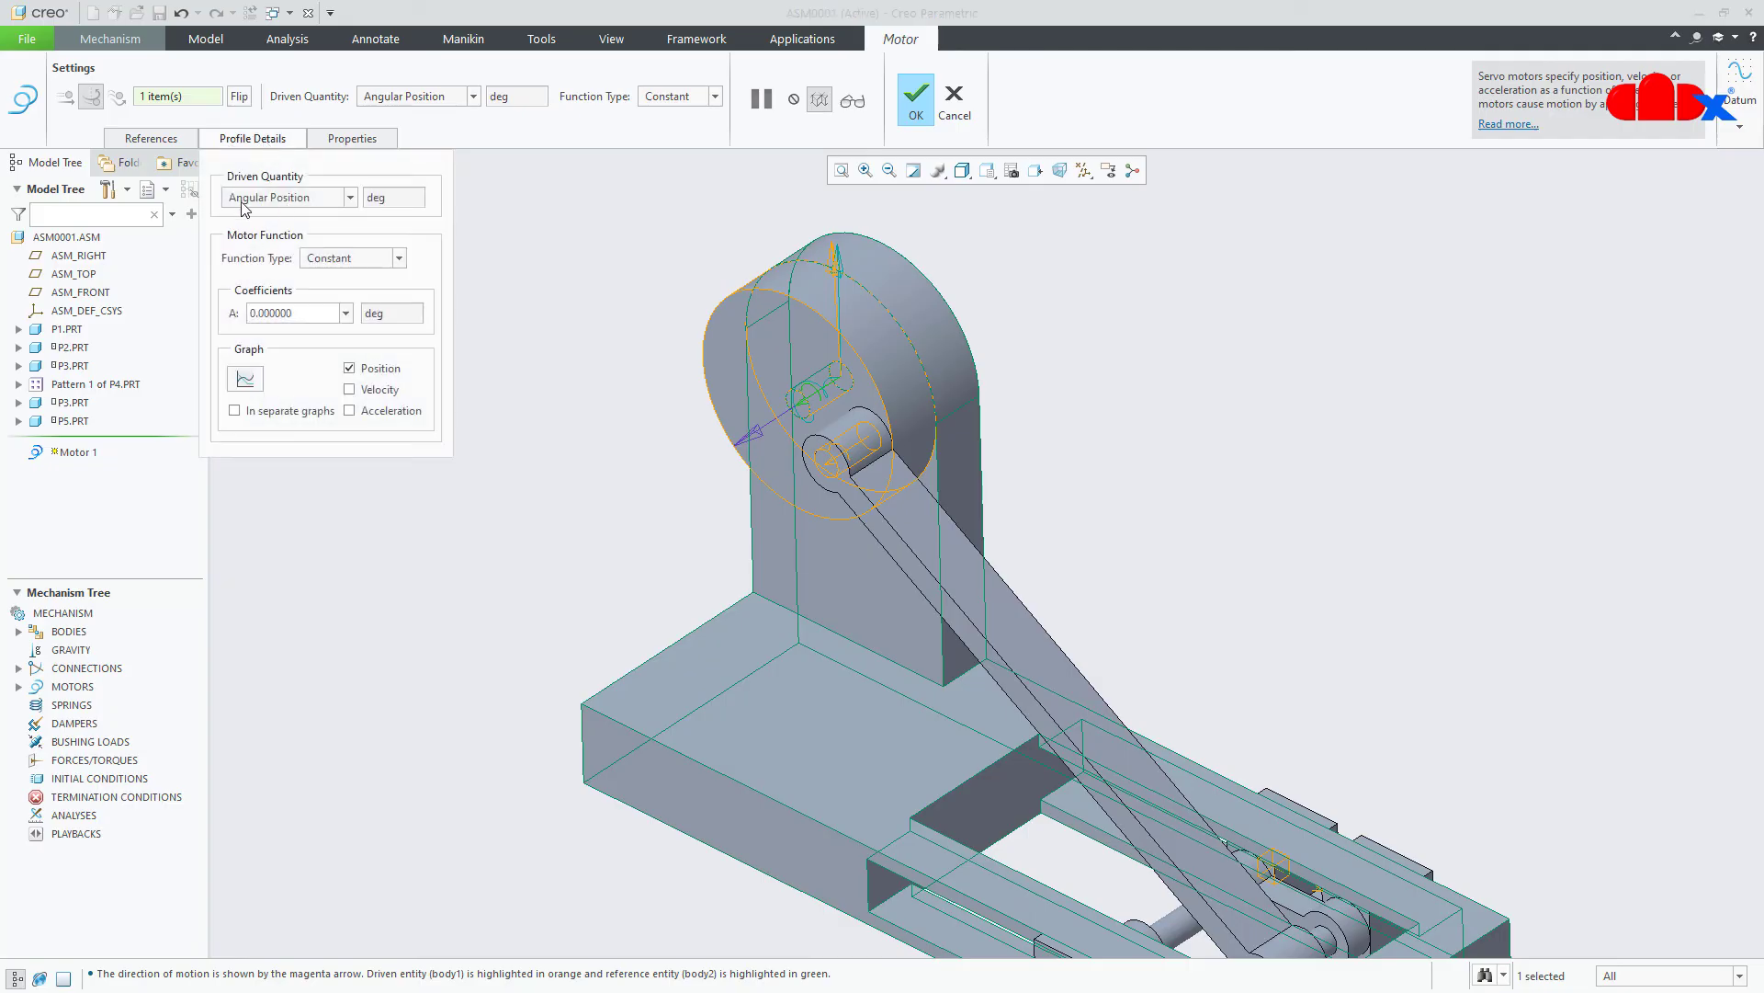
pyautogui.click(302, 197)
pyautogui.click(309, 232)
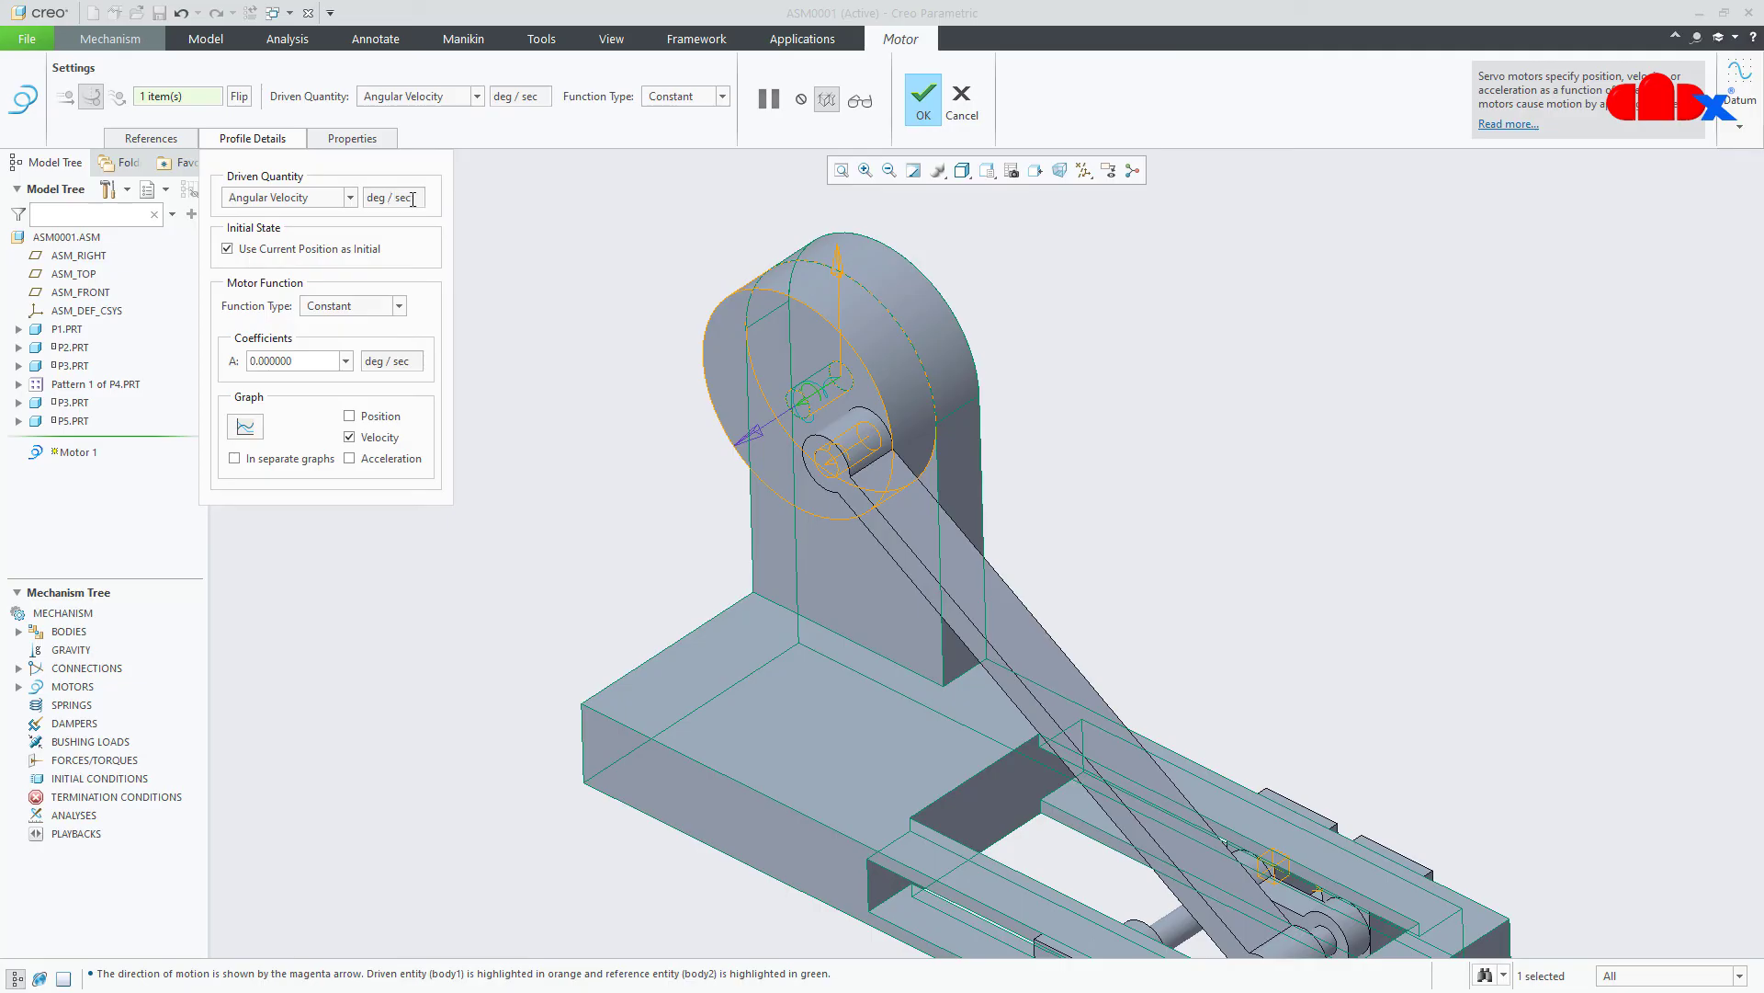
pyautogui.click(367, 310)
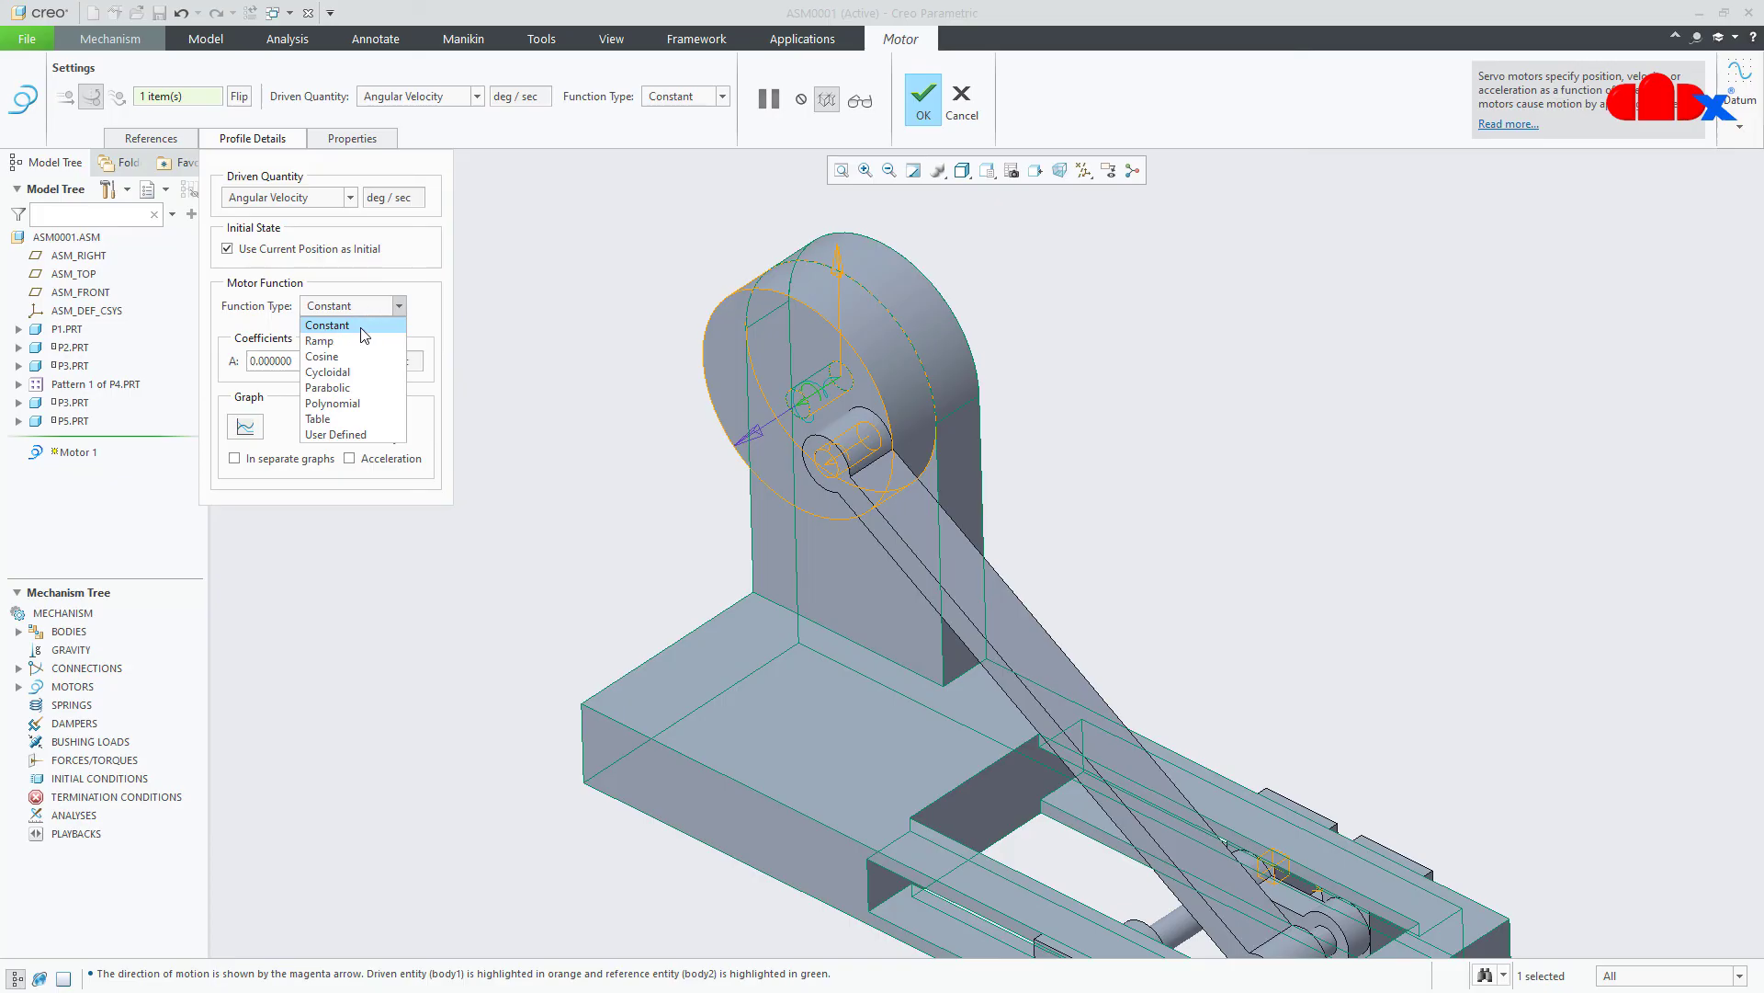
pyautogui.click(336, 418)
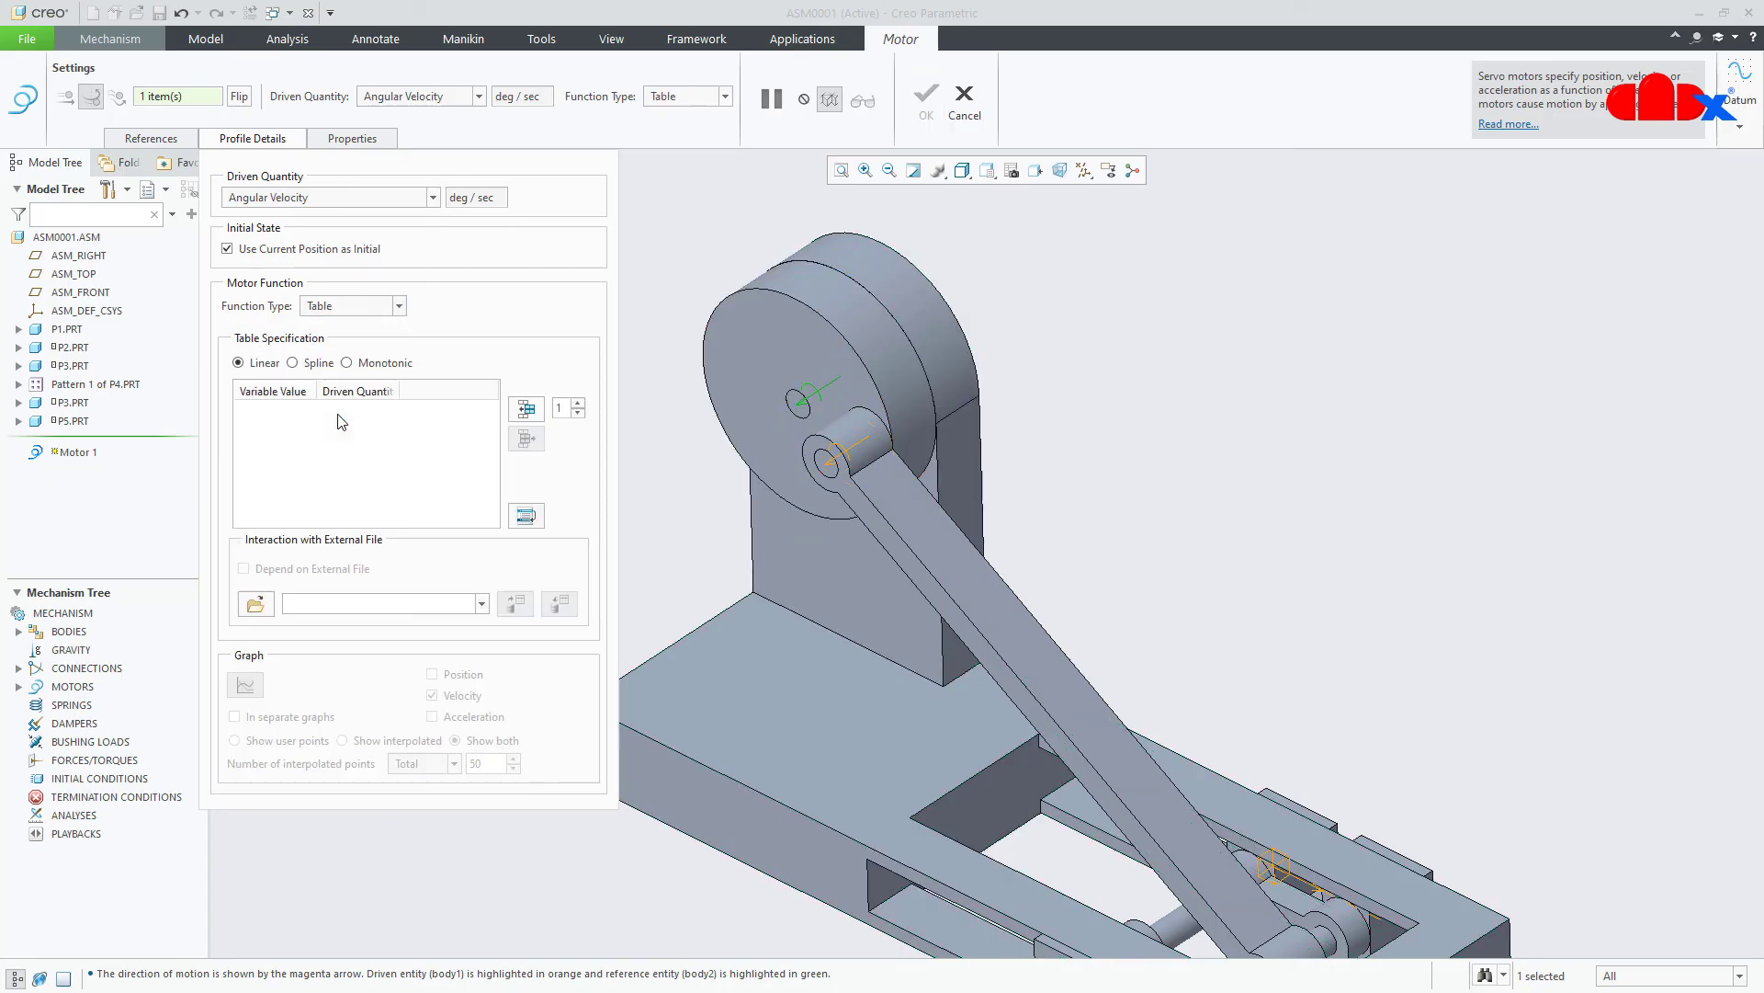
pyautogui.click(527, 410)
pyautogui.click(527, 410)
pyautogui.click(526, 410)
pyautogui.click(526, 410)
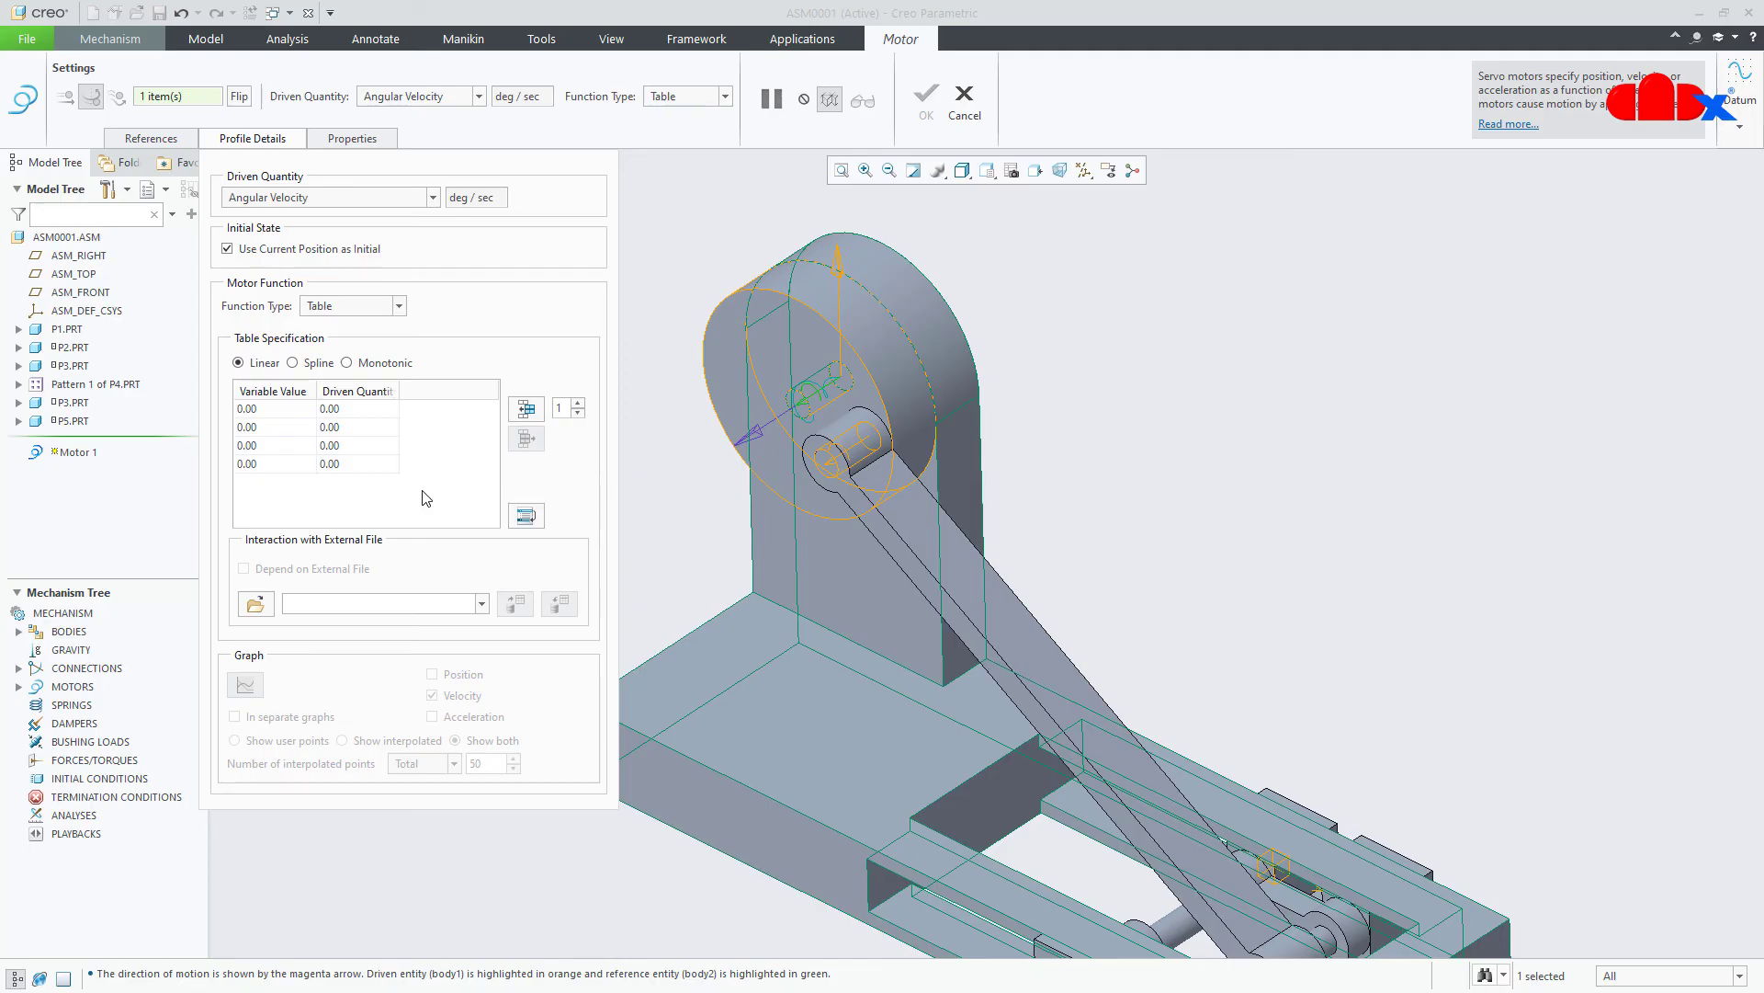
# Set the variable values in the second, third and fourth rows of the motor table to 10, 50 and 60.
pyautogui.doubleClick(263, 428)
pyautogui.write('10')
pyautogui.click(268, 446)
pyautogui.write('5')
pyautogui.click(266, 466)
pyautogui.write('60')
pyautogui.click(280, 492)
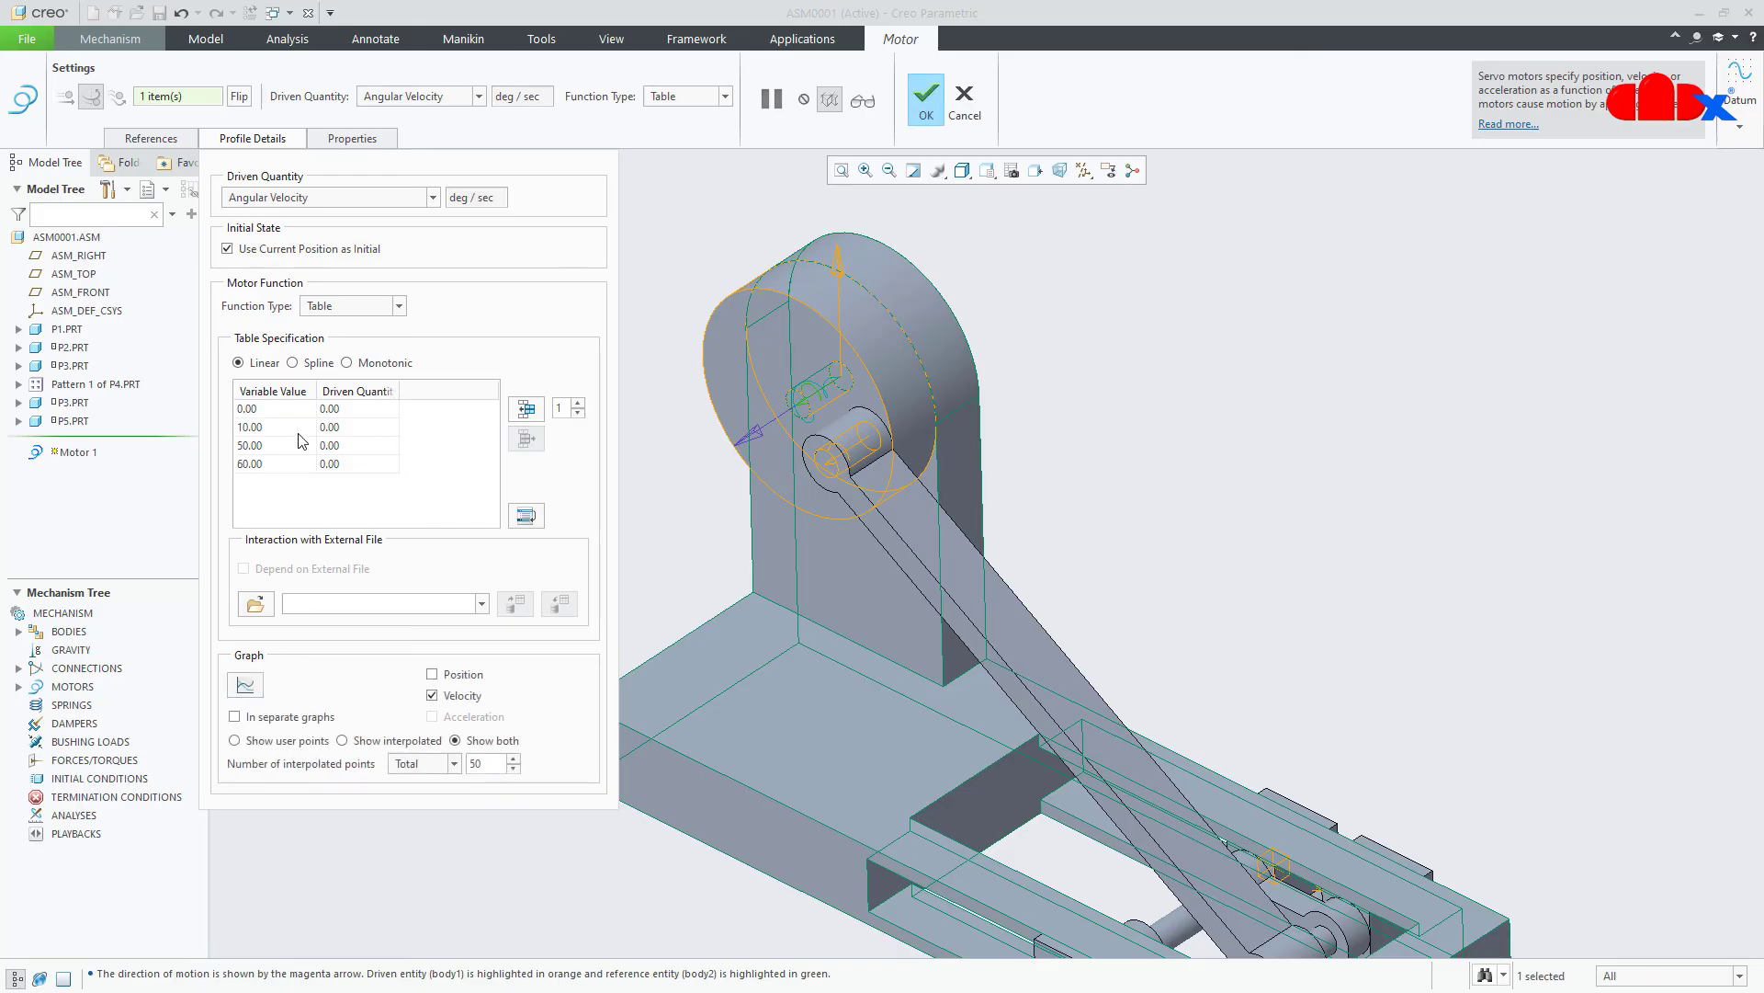
# Set the driven quantity to 90 deg/sec in the motor table rows for 10 and 50.
pyautogui.click(358, 428)
pyautogui.write('90')
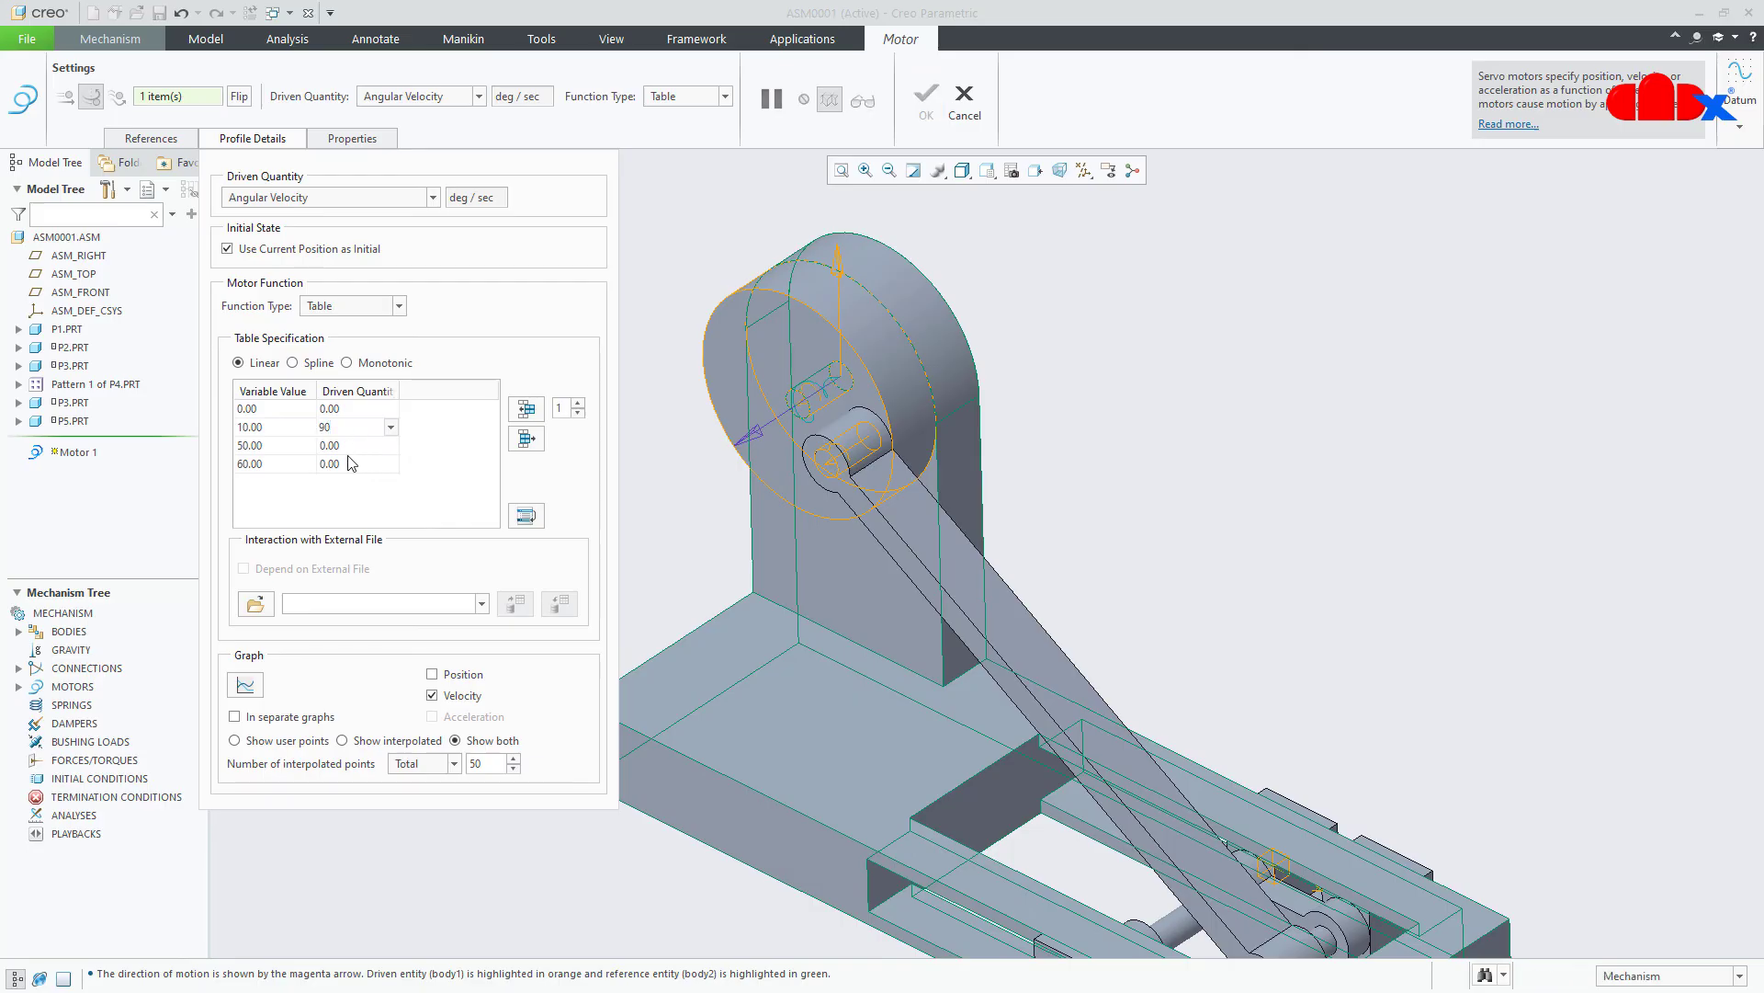
pyautogui.click(358, 446)
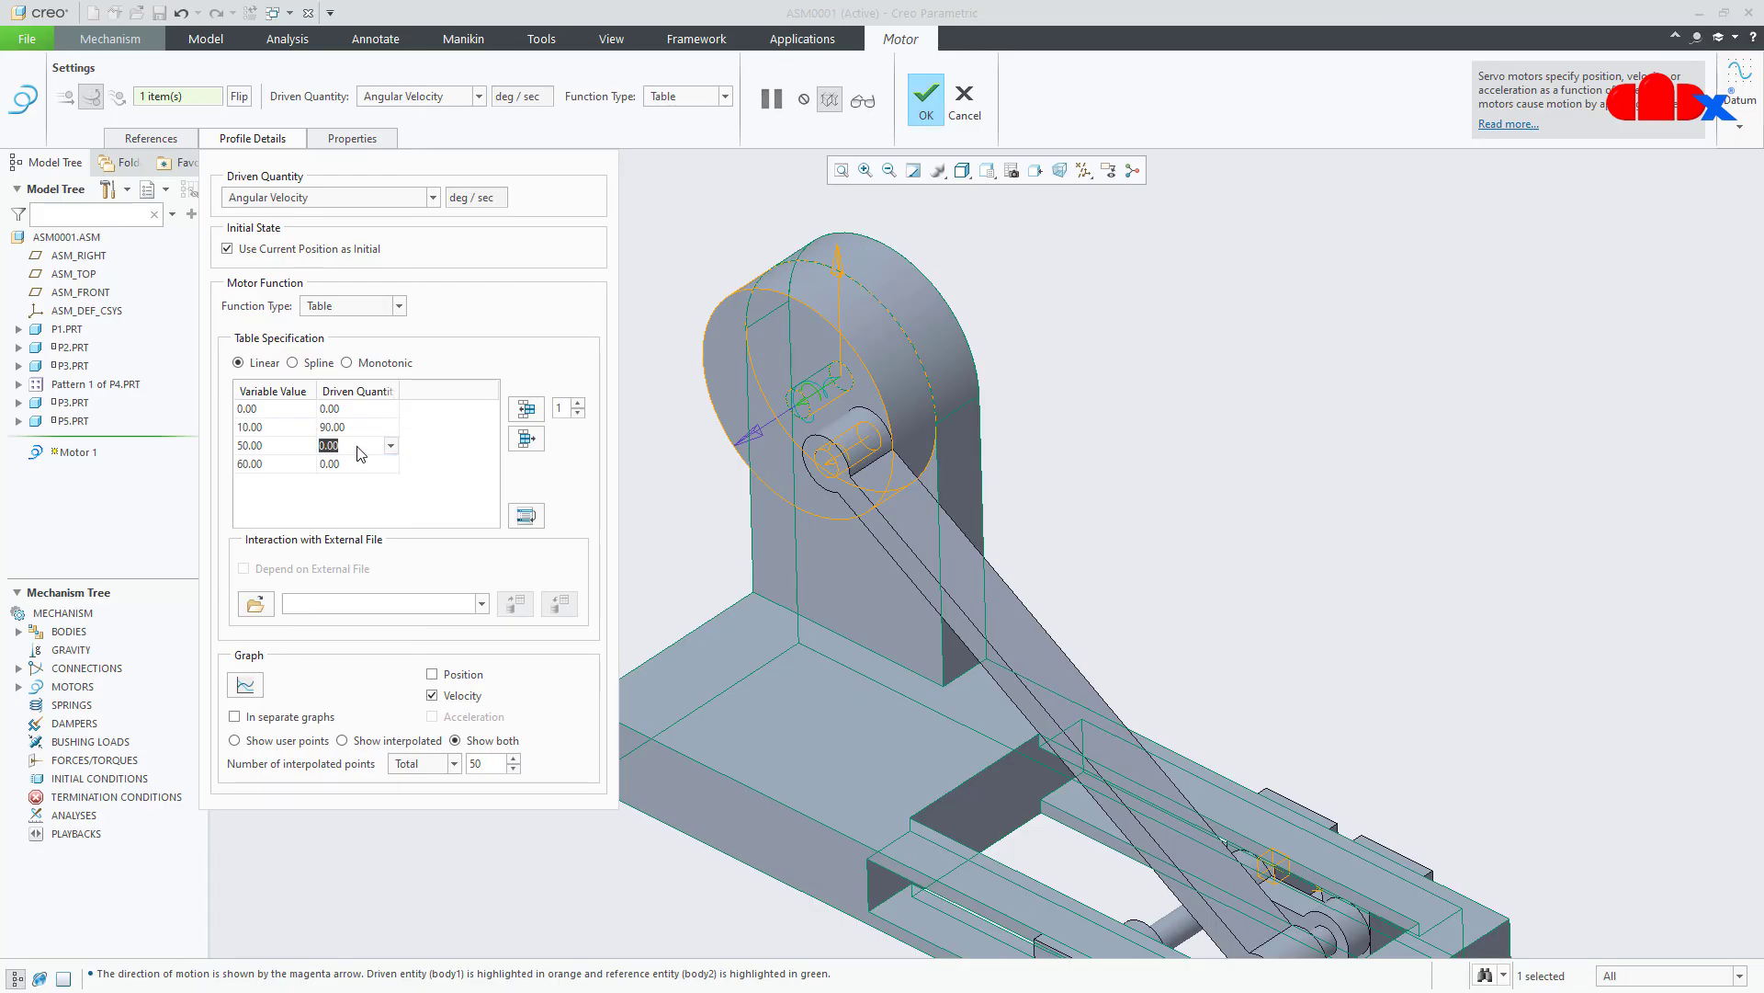
pyautogui.write('90')
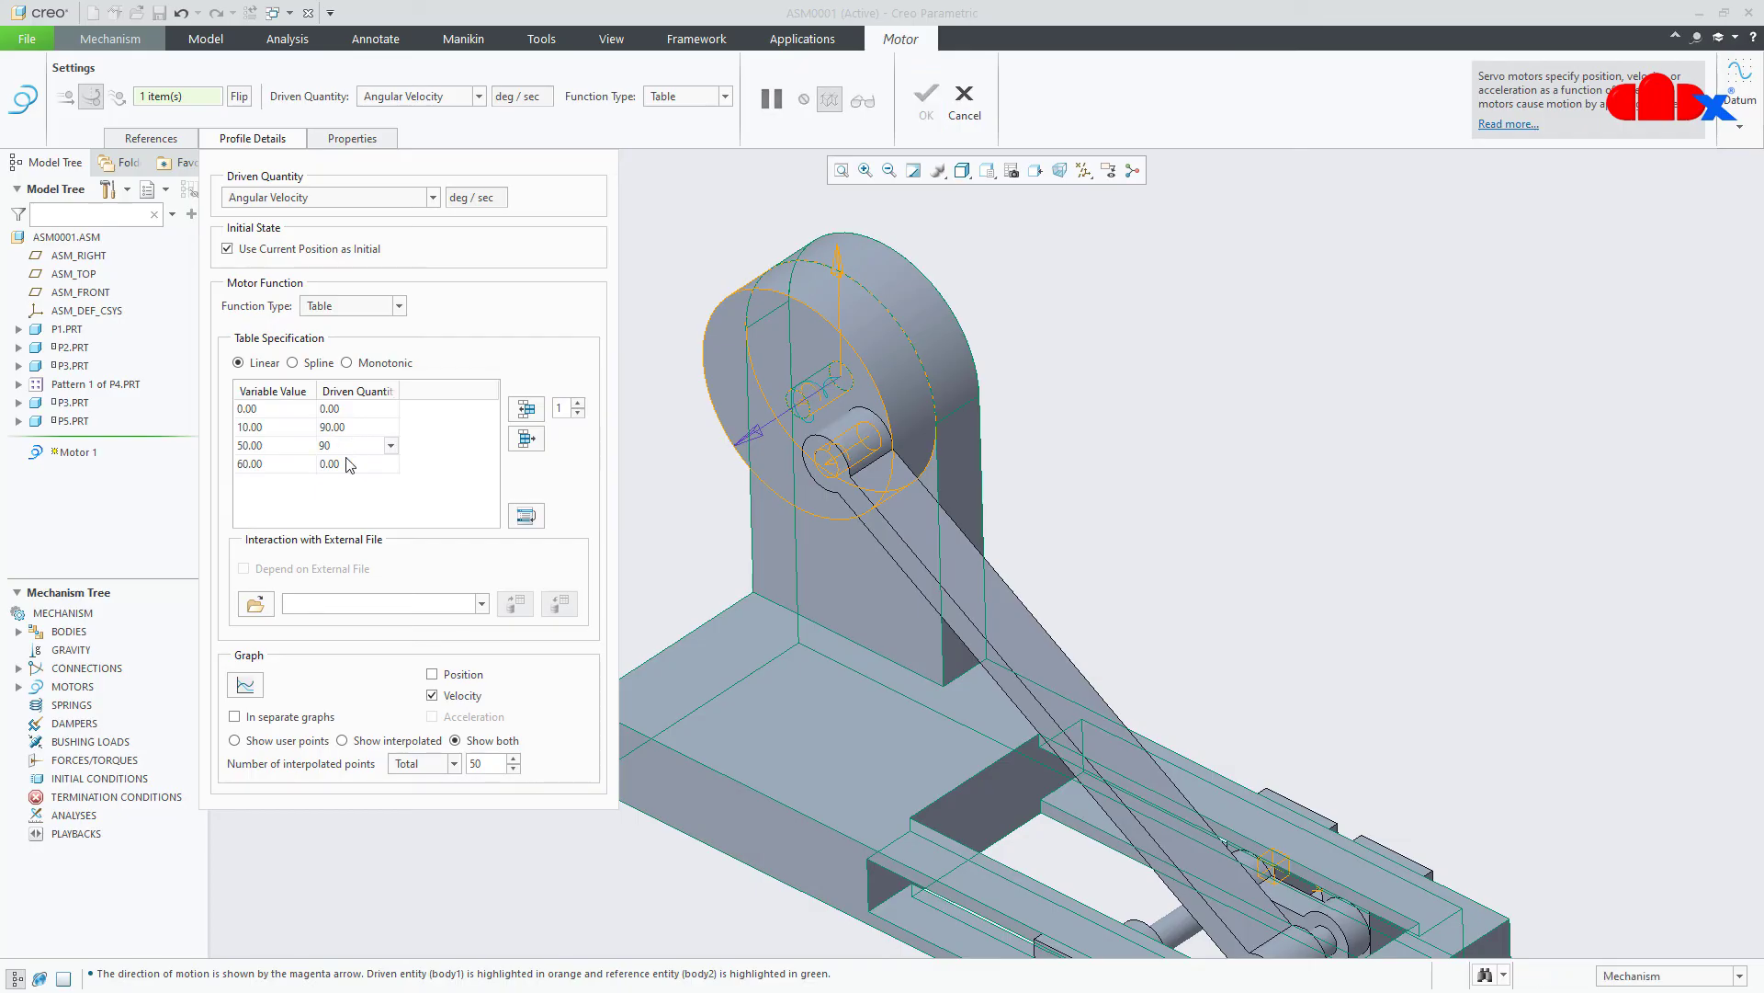
pyautogui.click(340, 497)
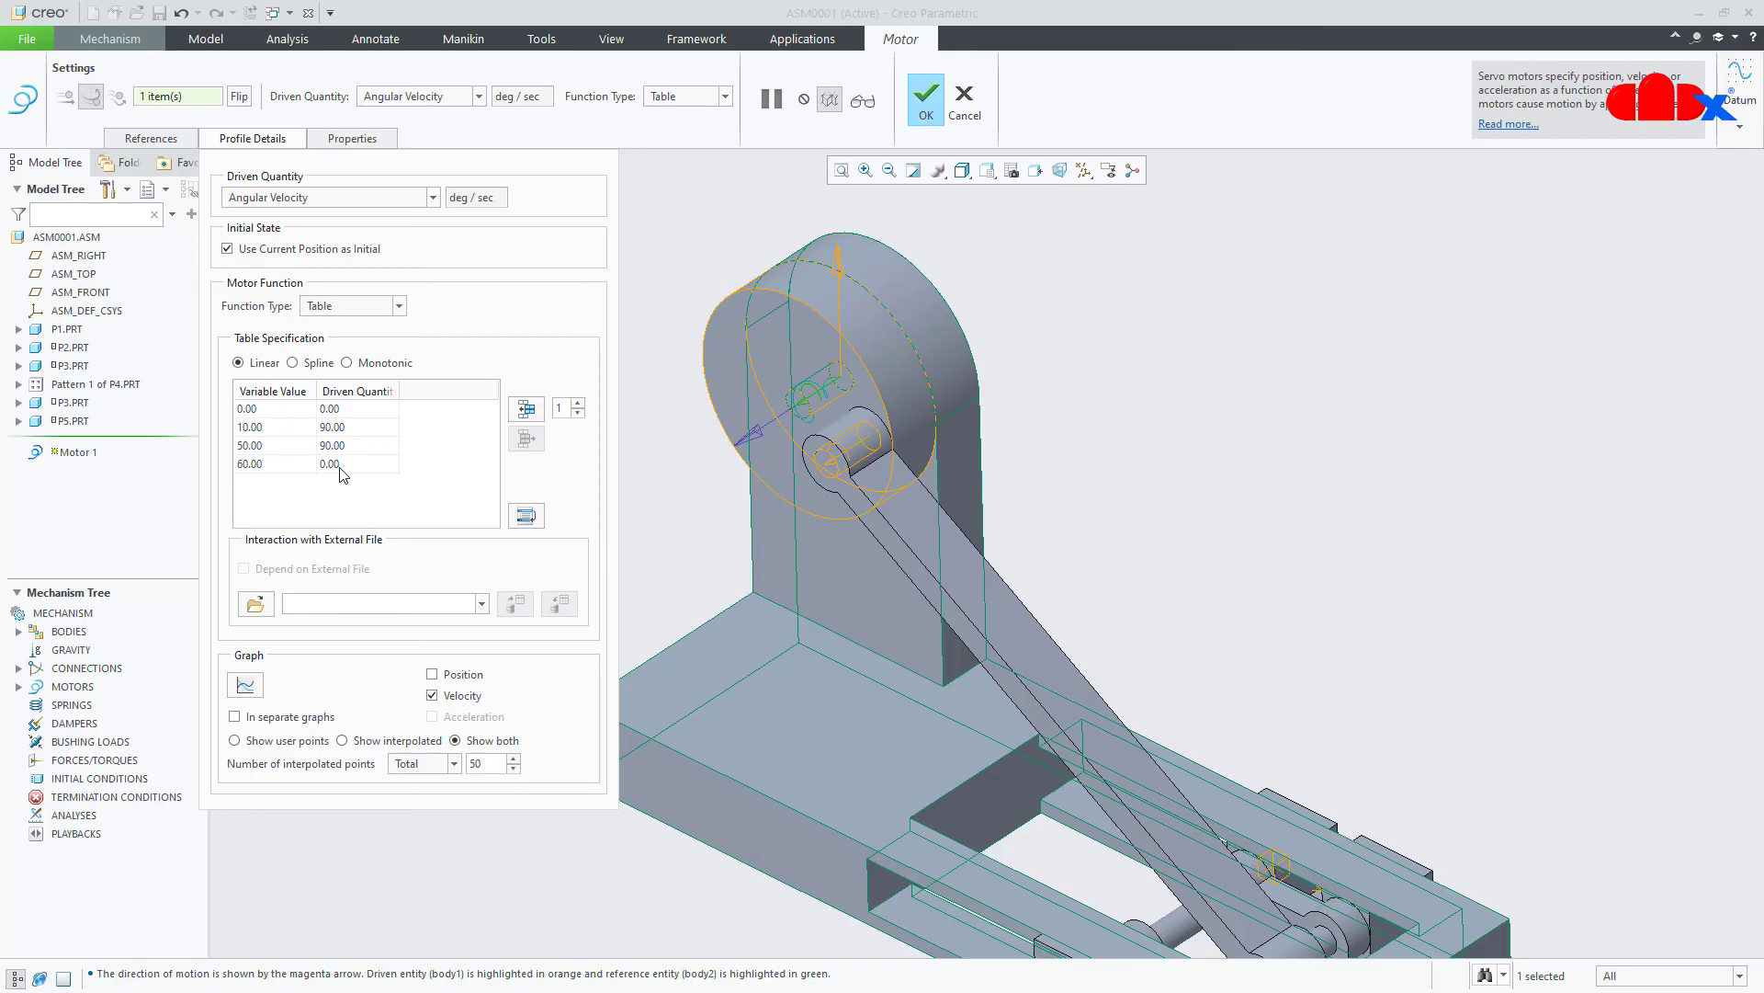
# Plot the motor's velocity profile, change the table fit from Linear to Spline, and accept the servo motor.
pyautogui.click(246, 686)
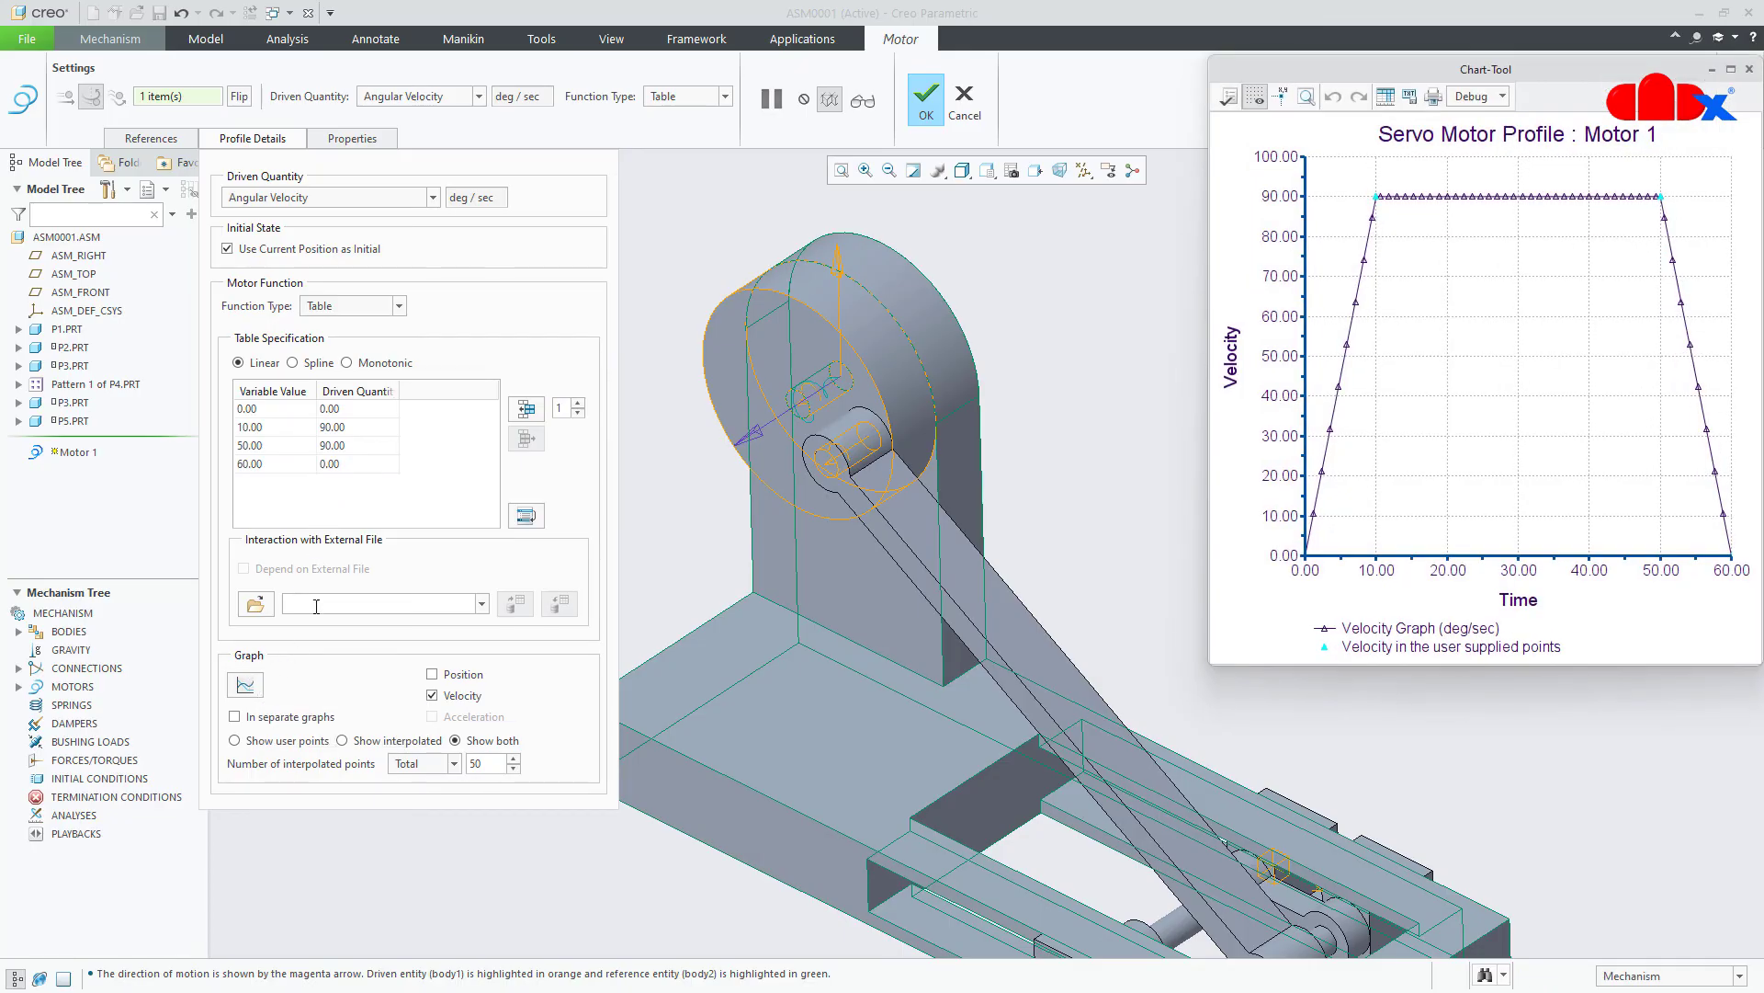
pyautogui.click(321, 367)
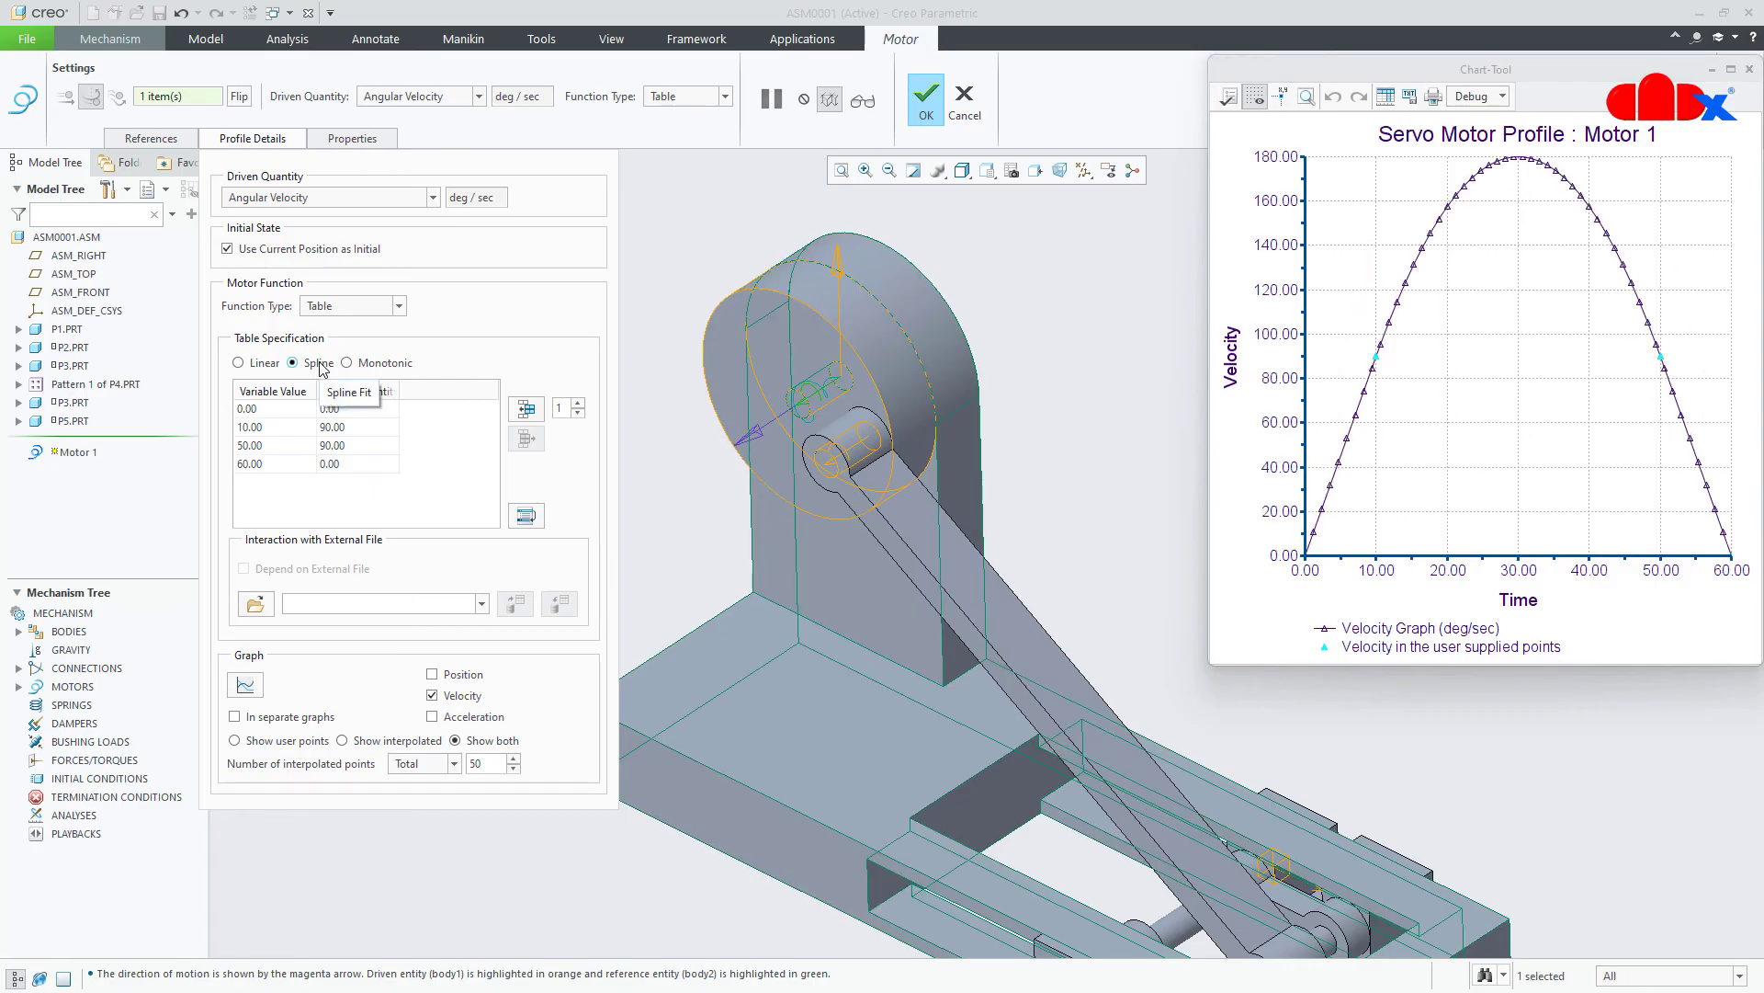
pyautogui.click(927, 97)
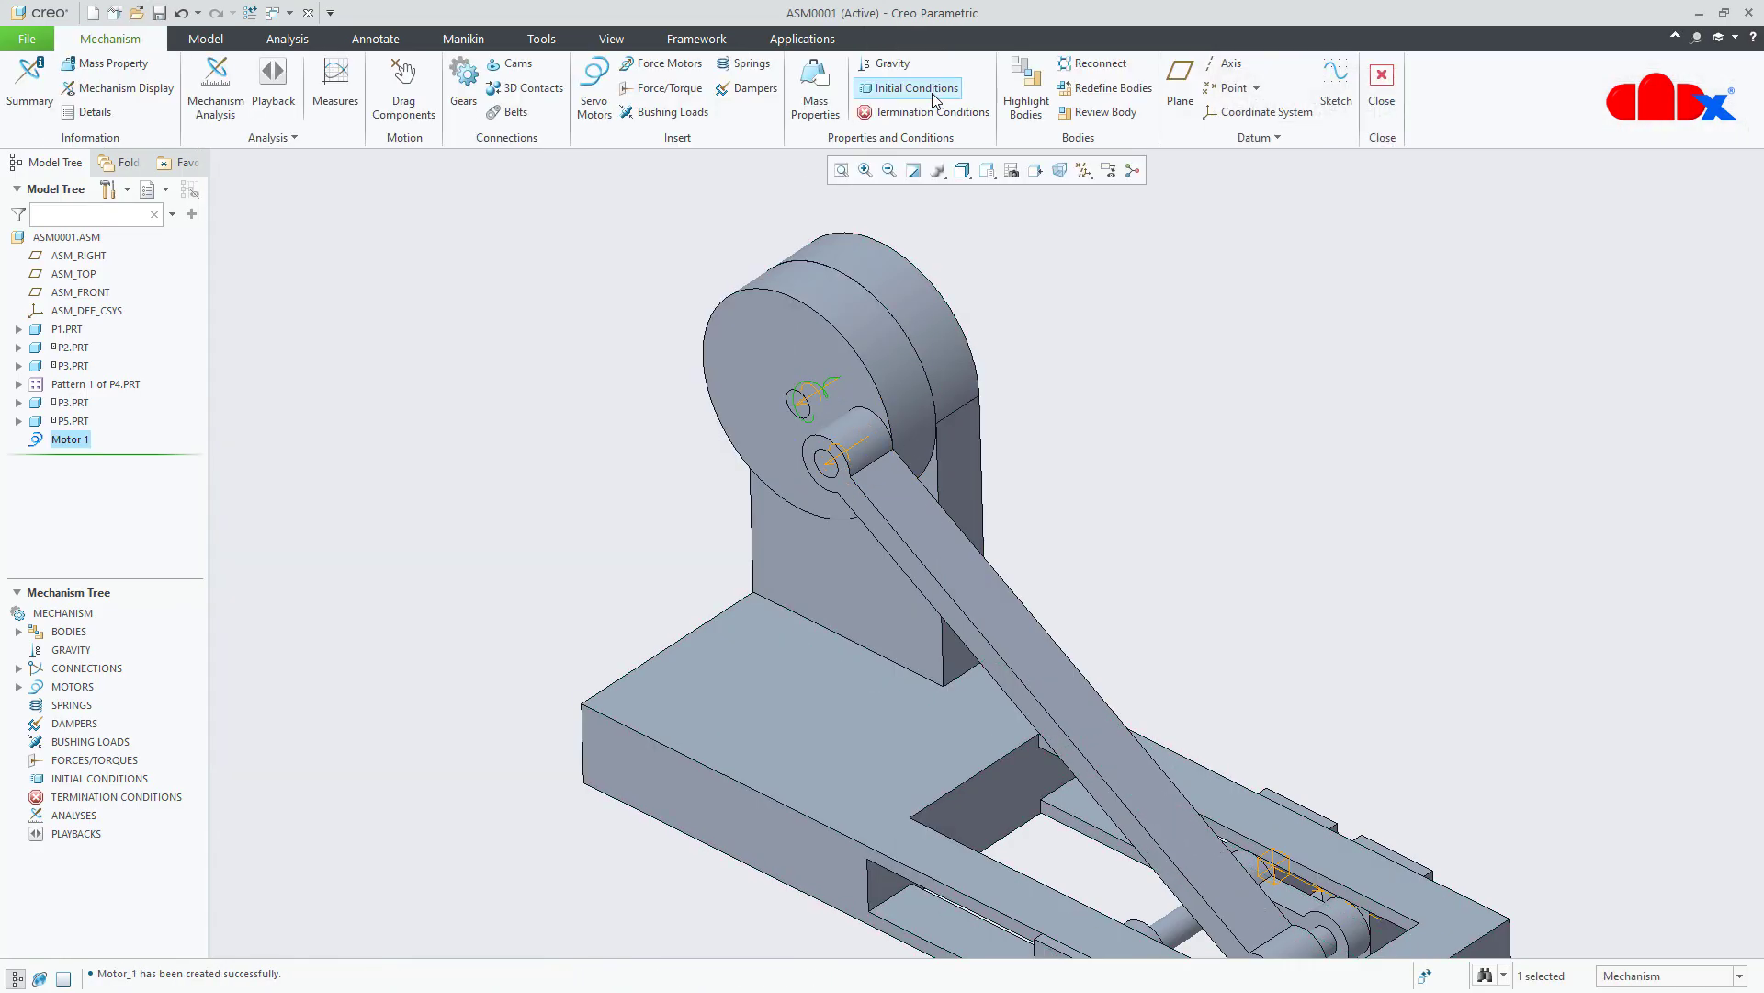
# Create a Kinematic mechanism analysis driven by Motor 1 from start to end, with an end time of 60.
pyautogui.scroll(-3, 814, 271)
pyautogui.click(993, 390)
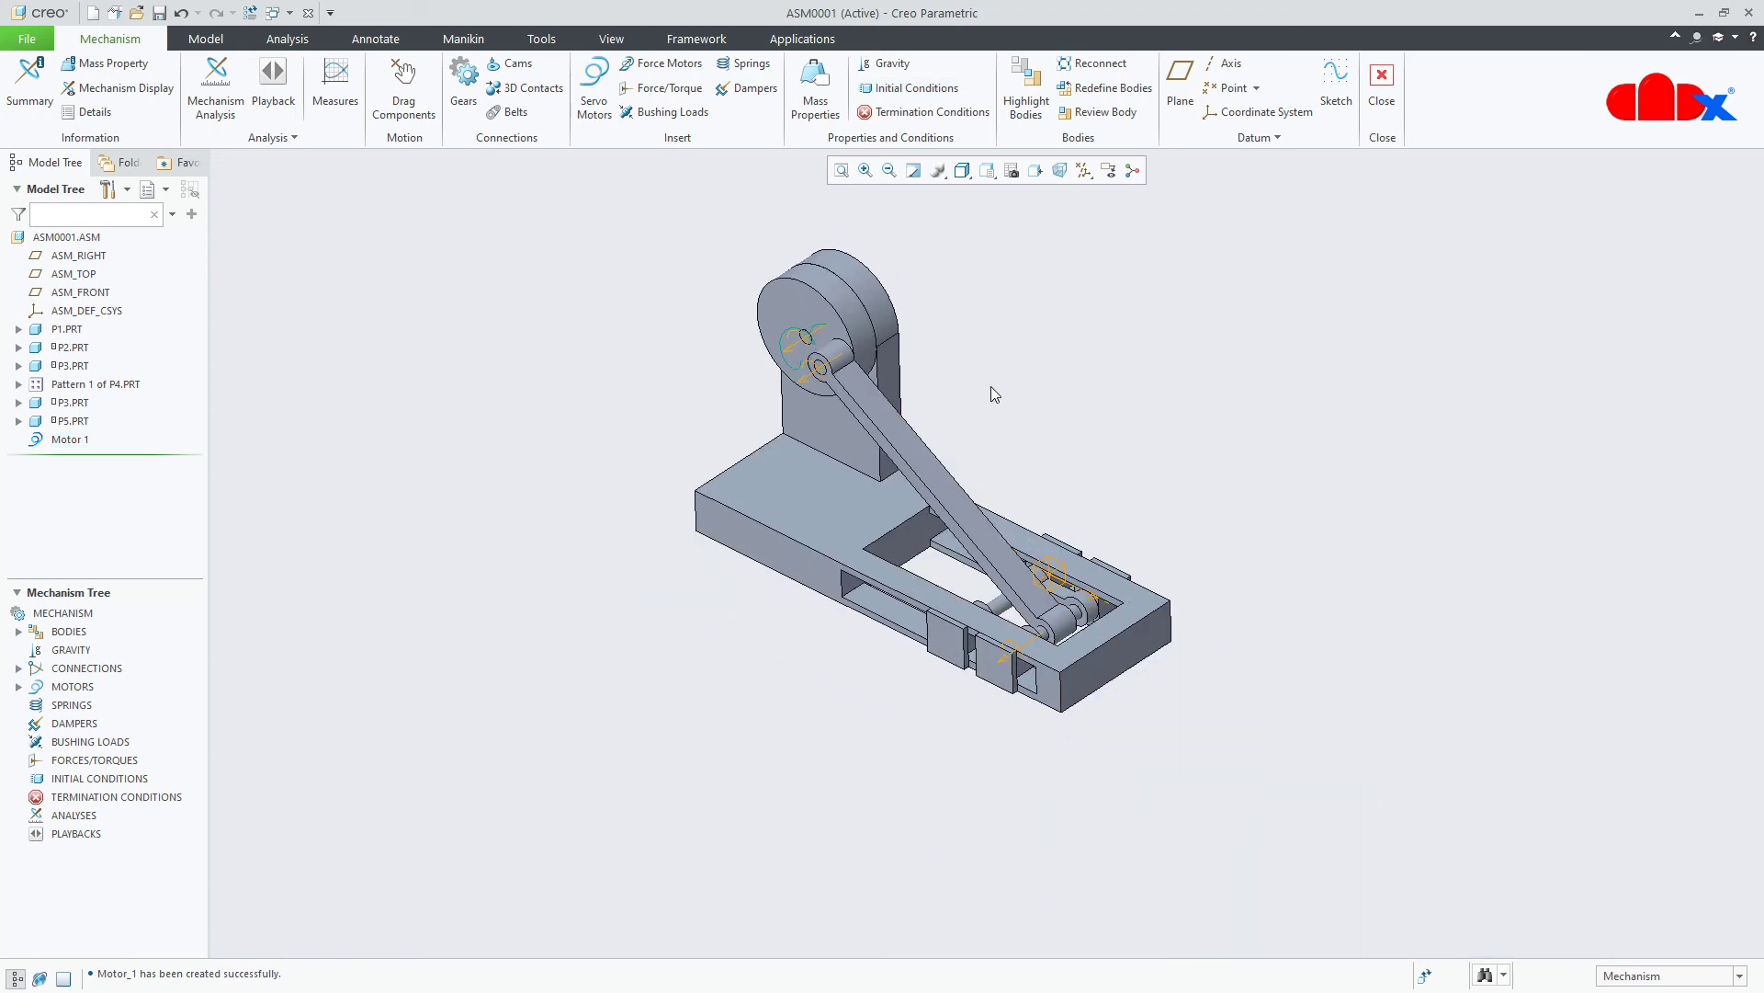
pyautogui.scroll(3, 993, 394)
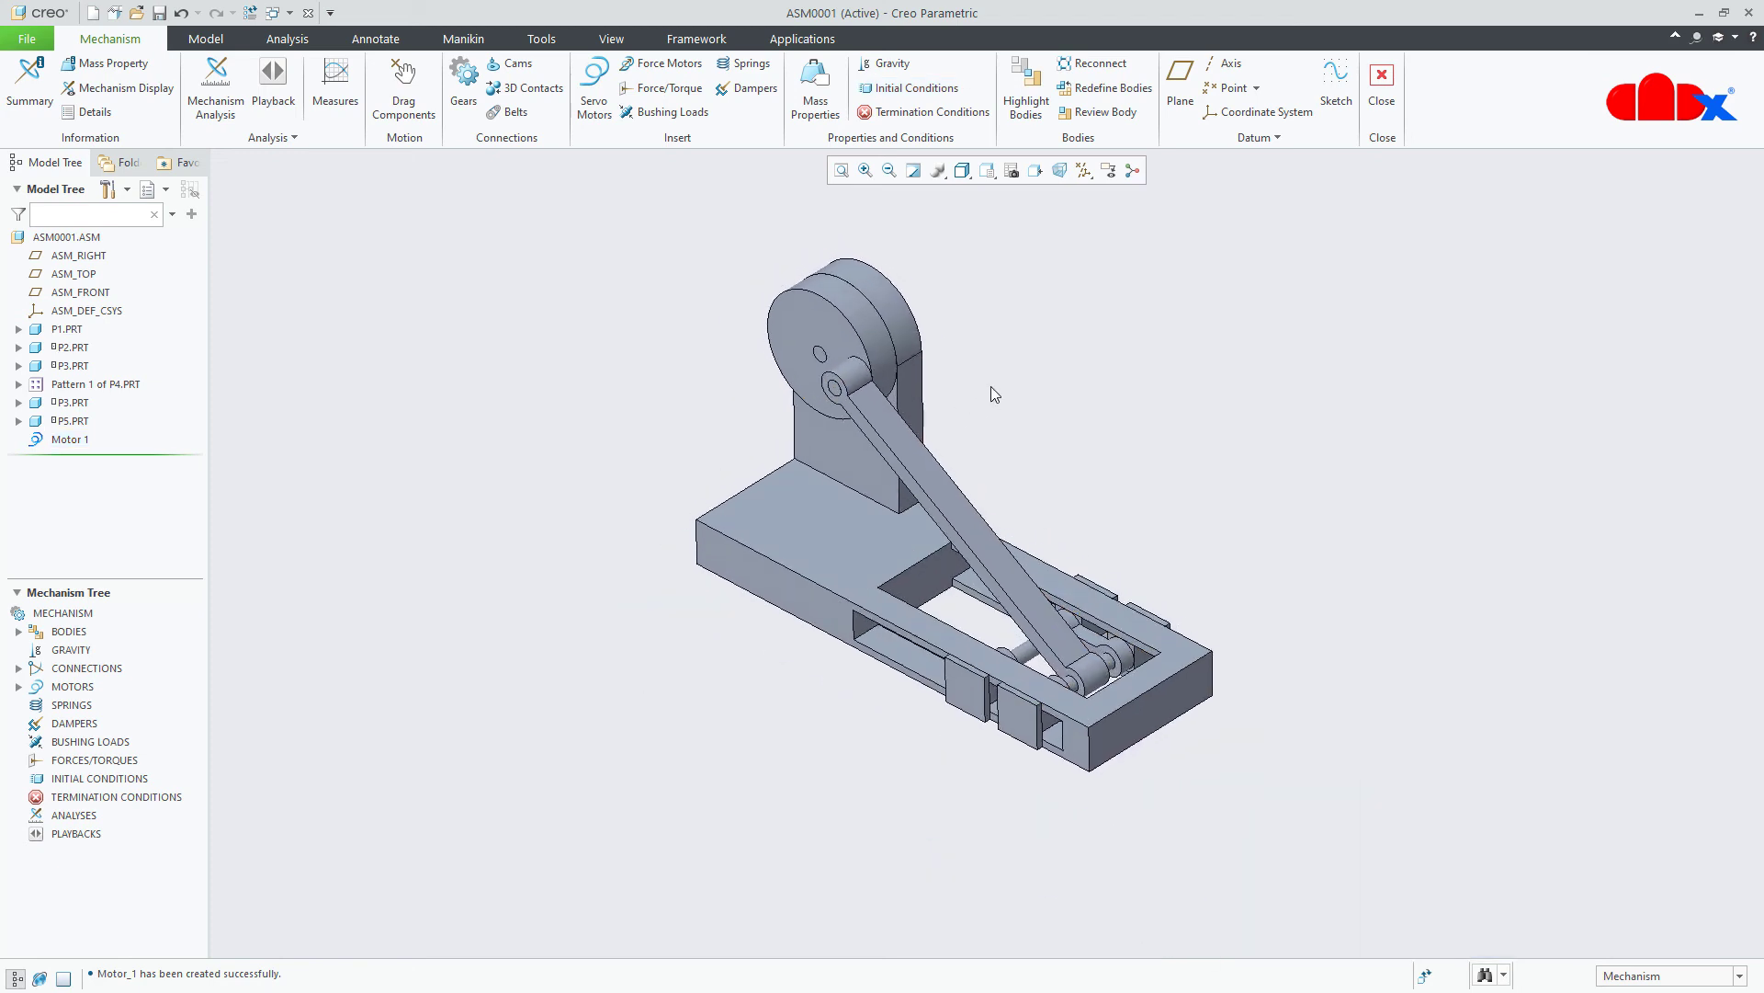
pyautogui.click(215, 89)
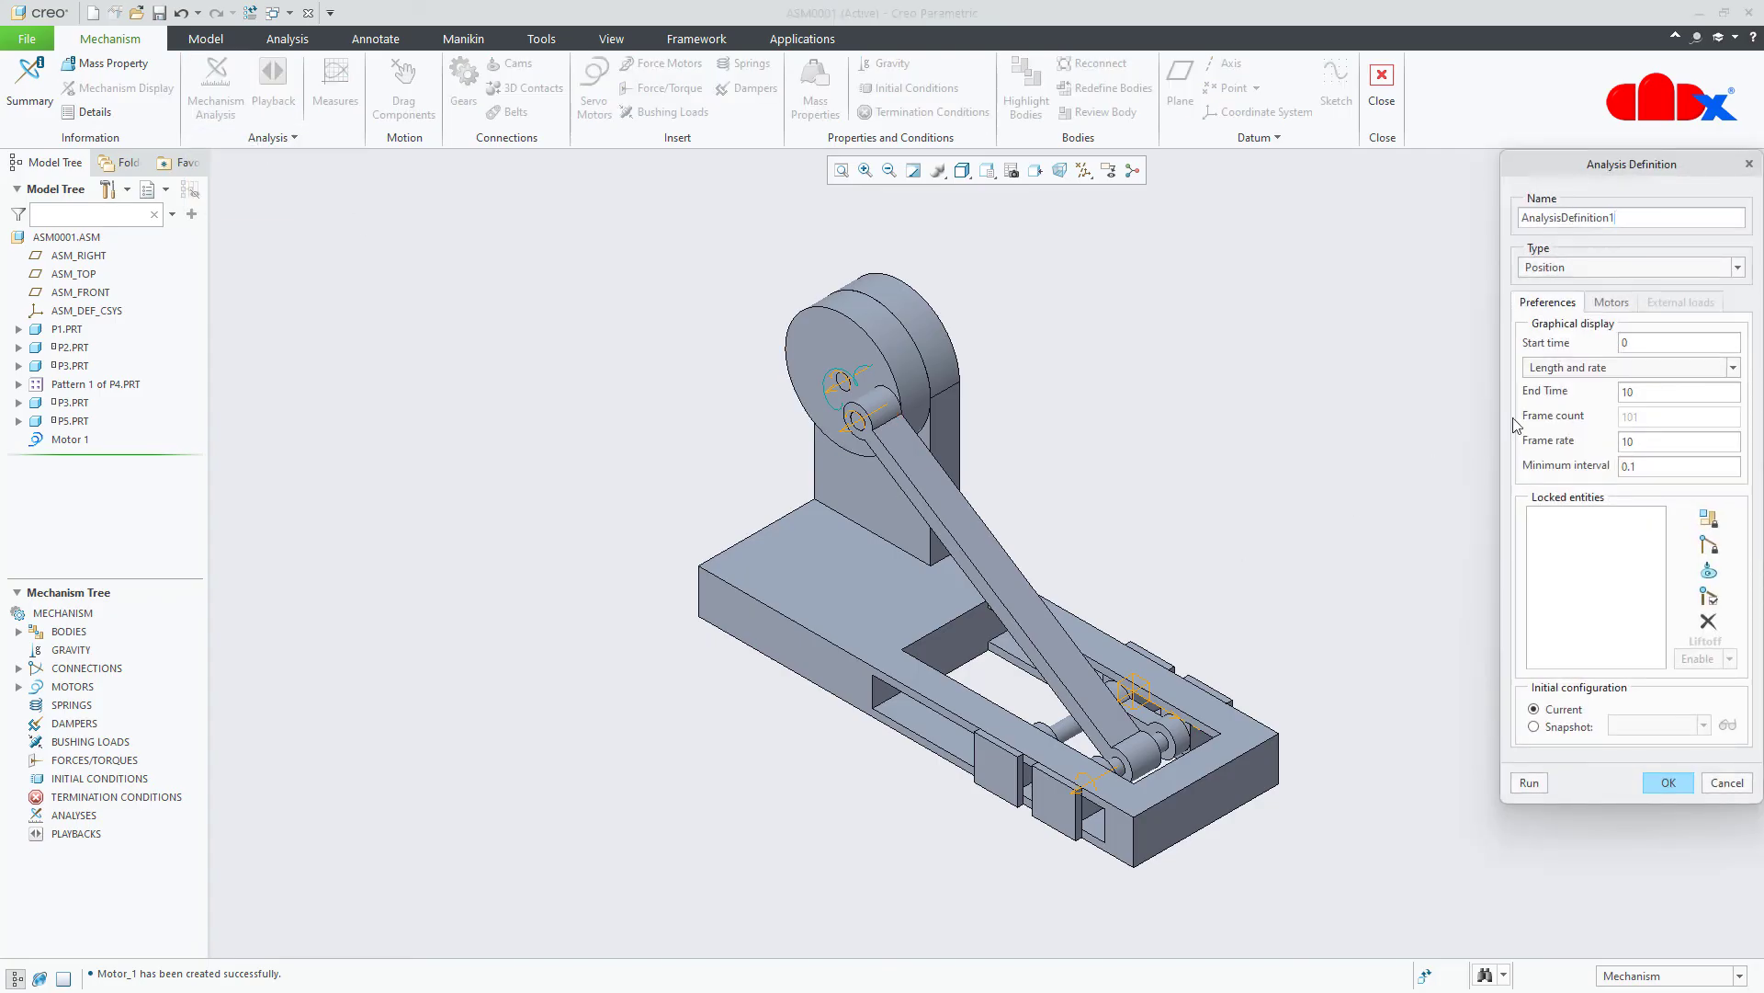
pyautogui.click(1597, 276)
pyautogui.click(1599, 295)
pyautogui.click(1612, 307)
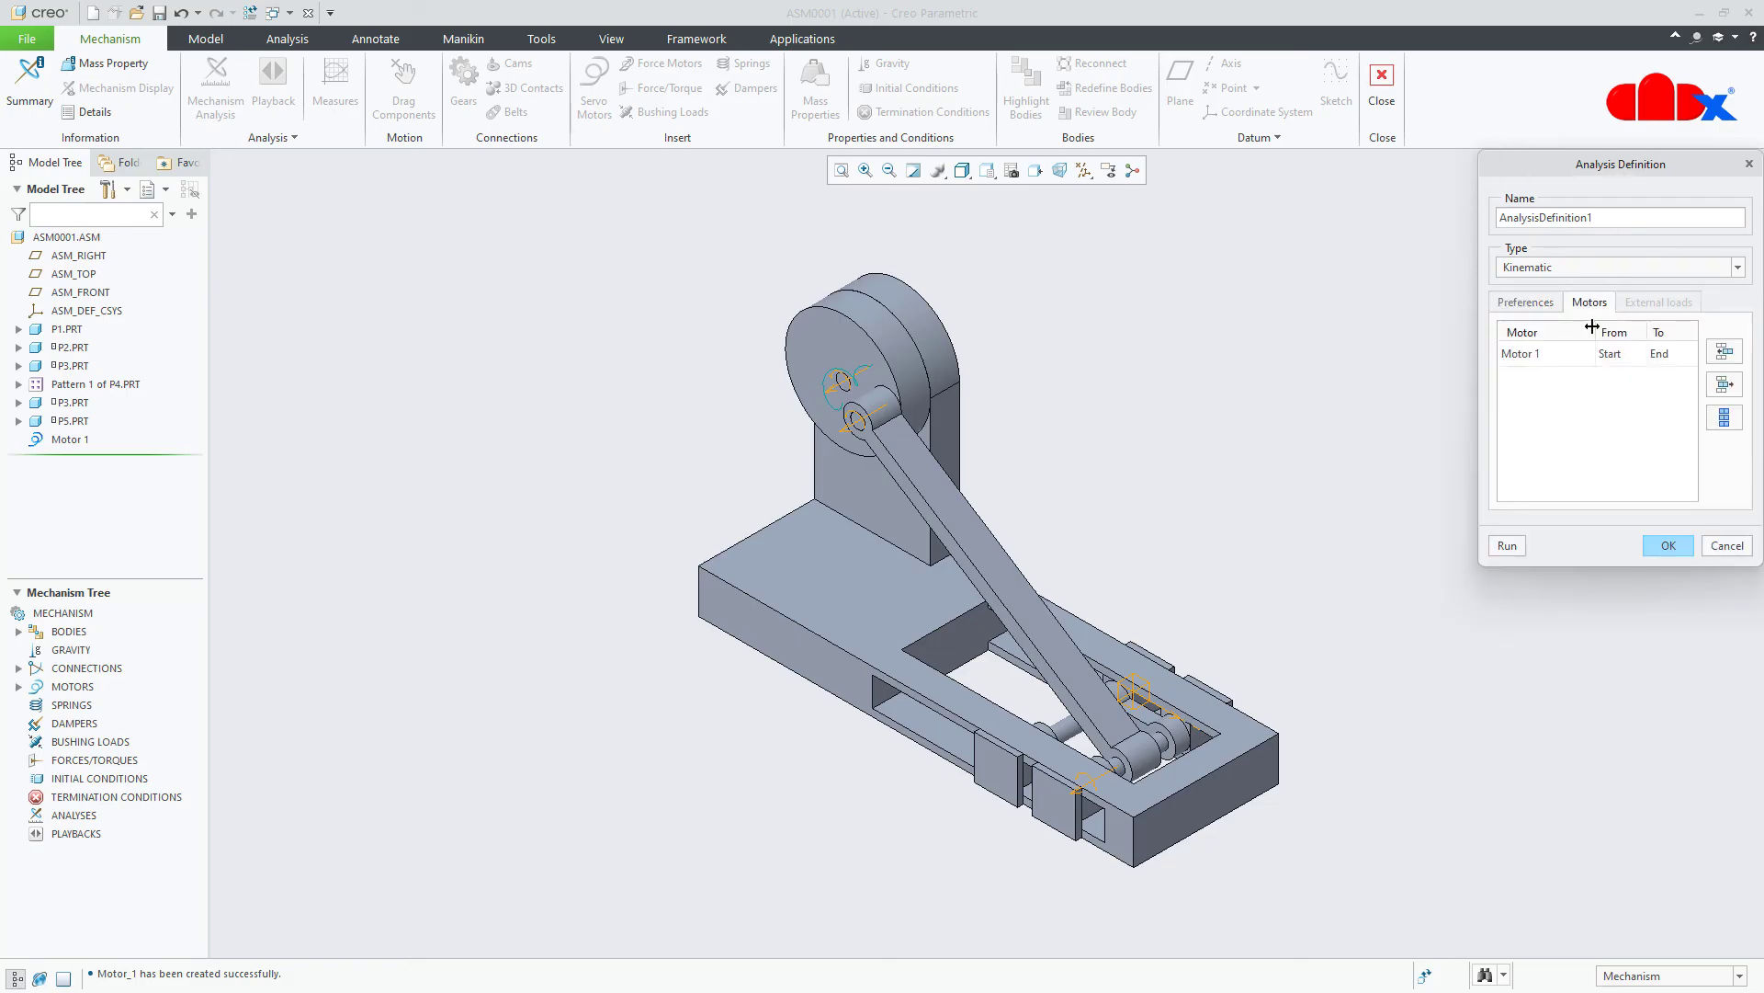
pyautogui.click(1529, 304)
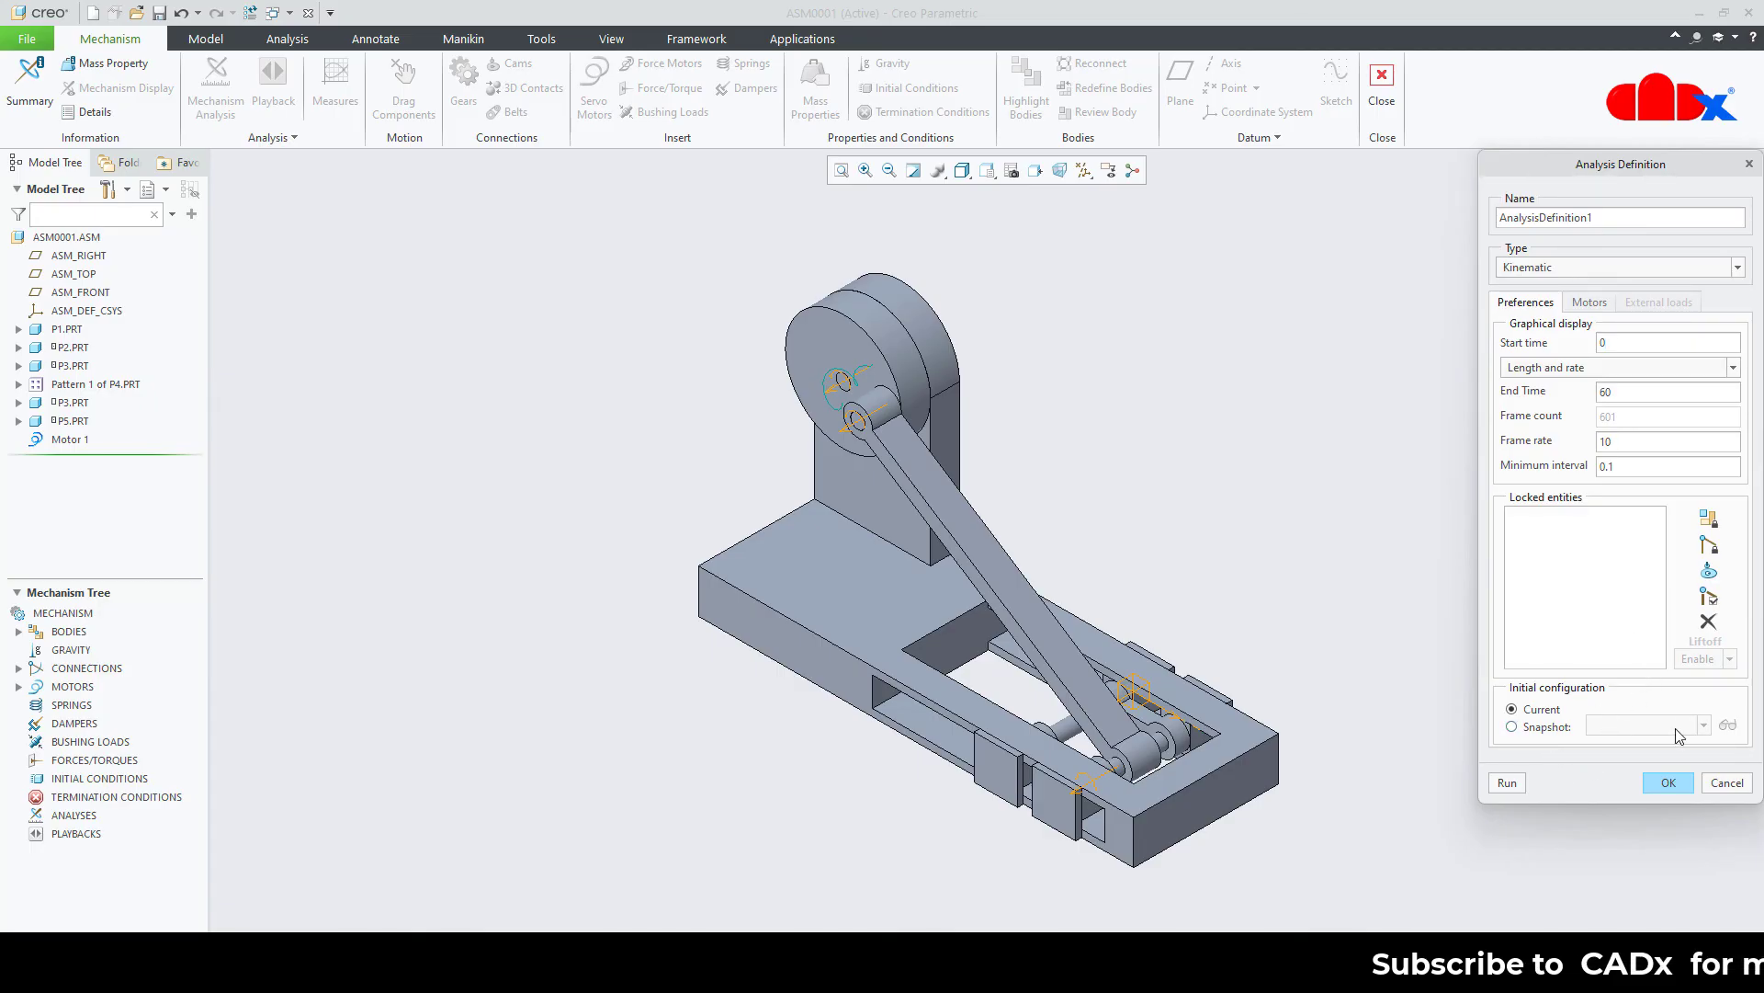
pyautogui.click(1669, 783)
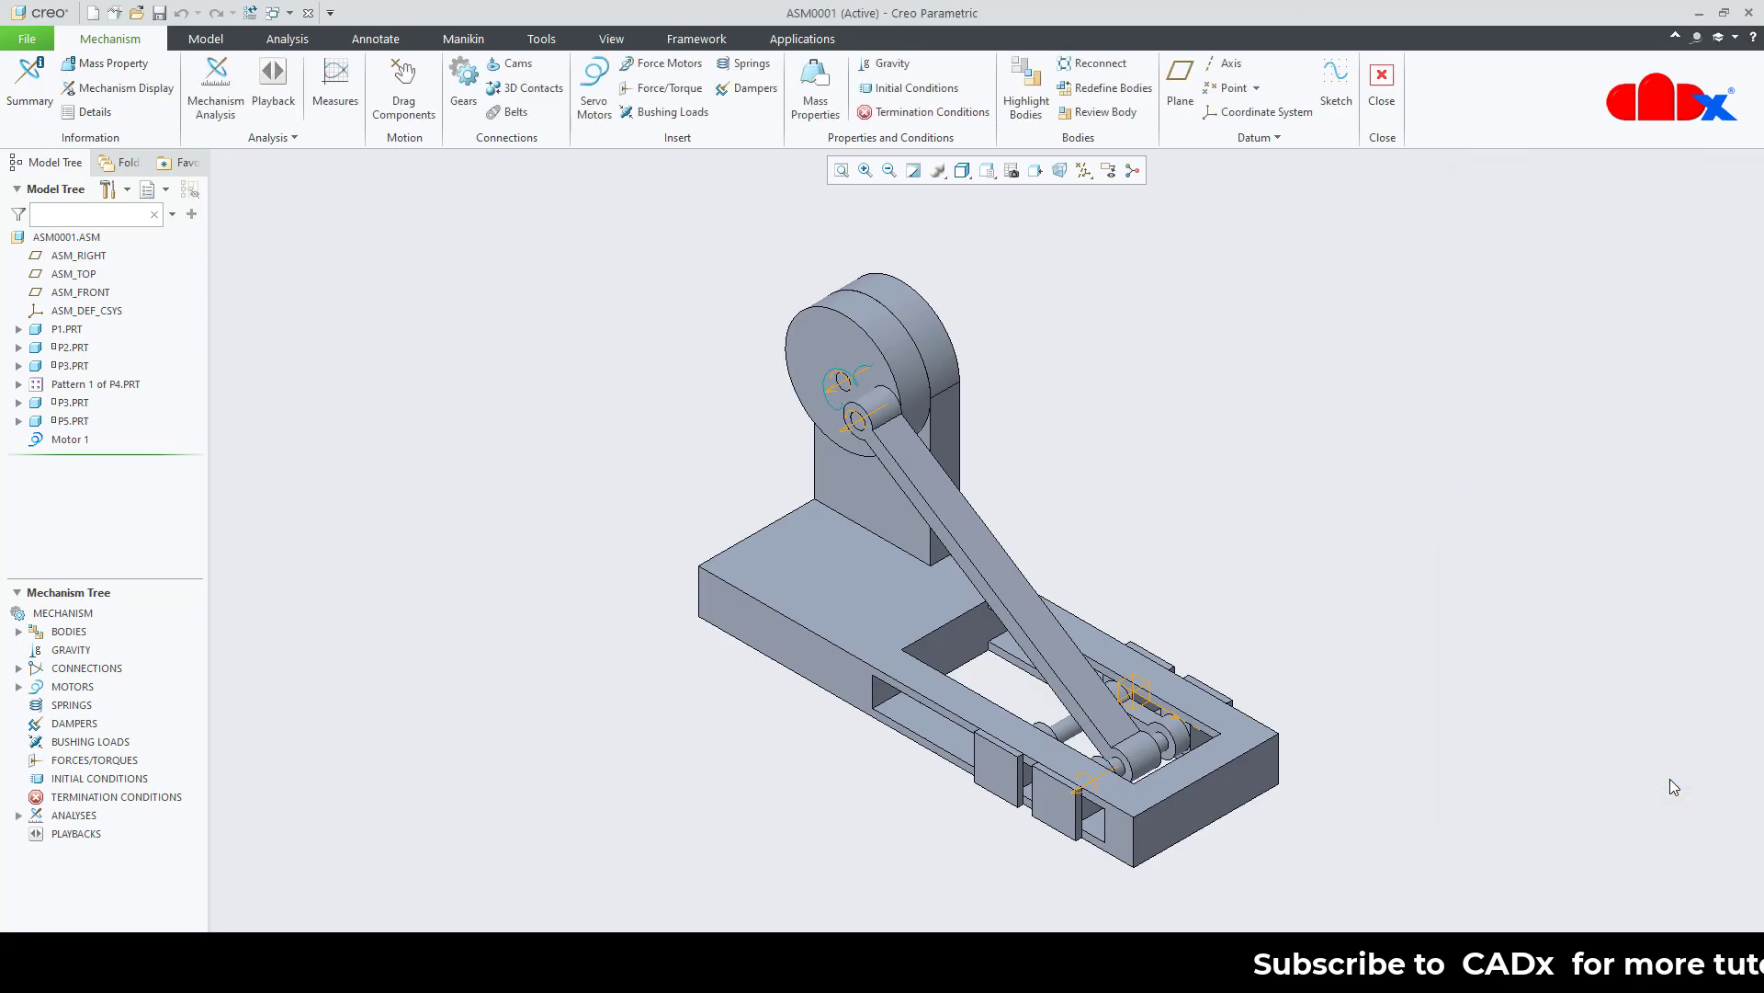
# Take a snapshot of the mechanism's current position with the Drag Components tool.
pyautogui.click(405, 90)
pyautogui.click(1519, 214)
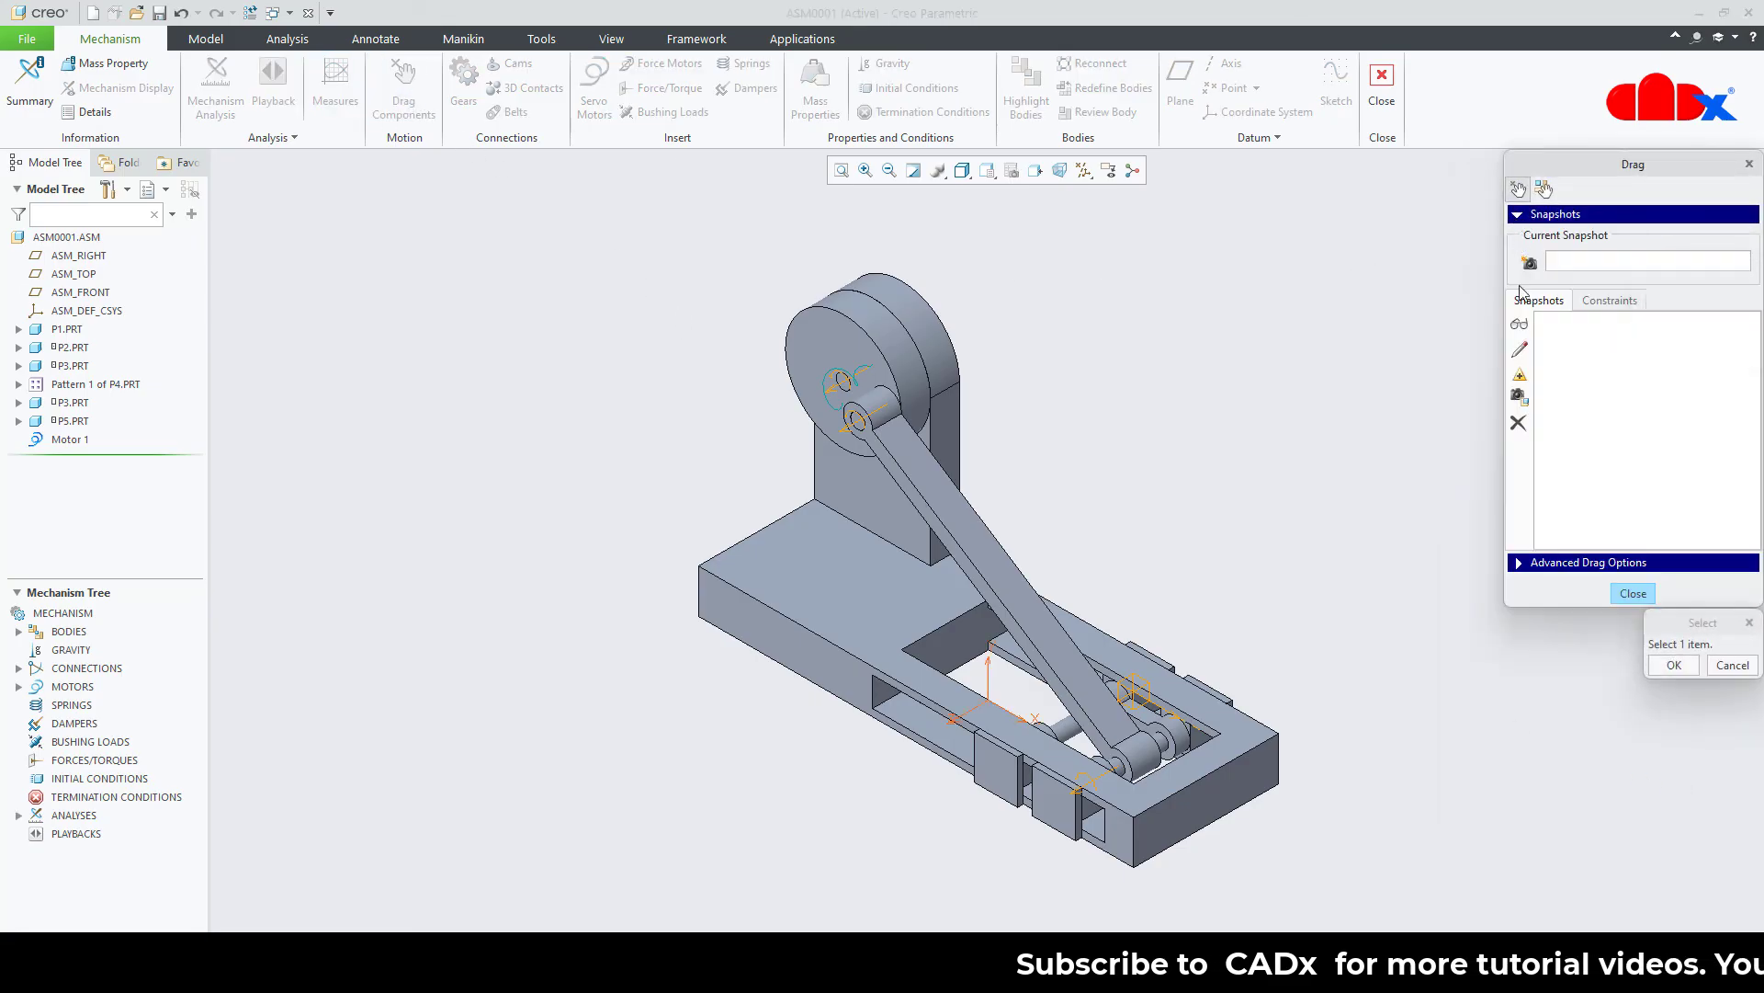
pyautogui.click(1530, 265)
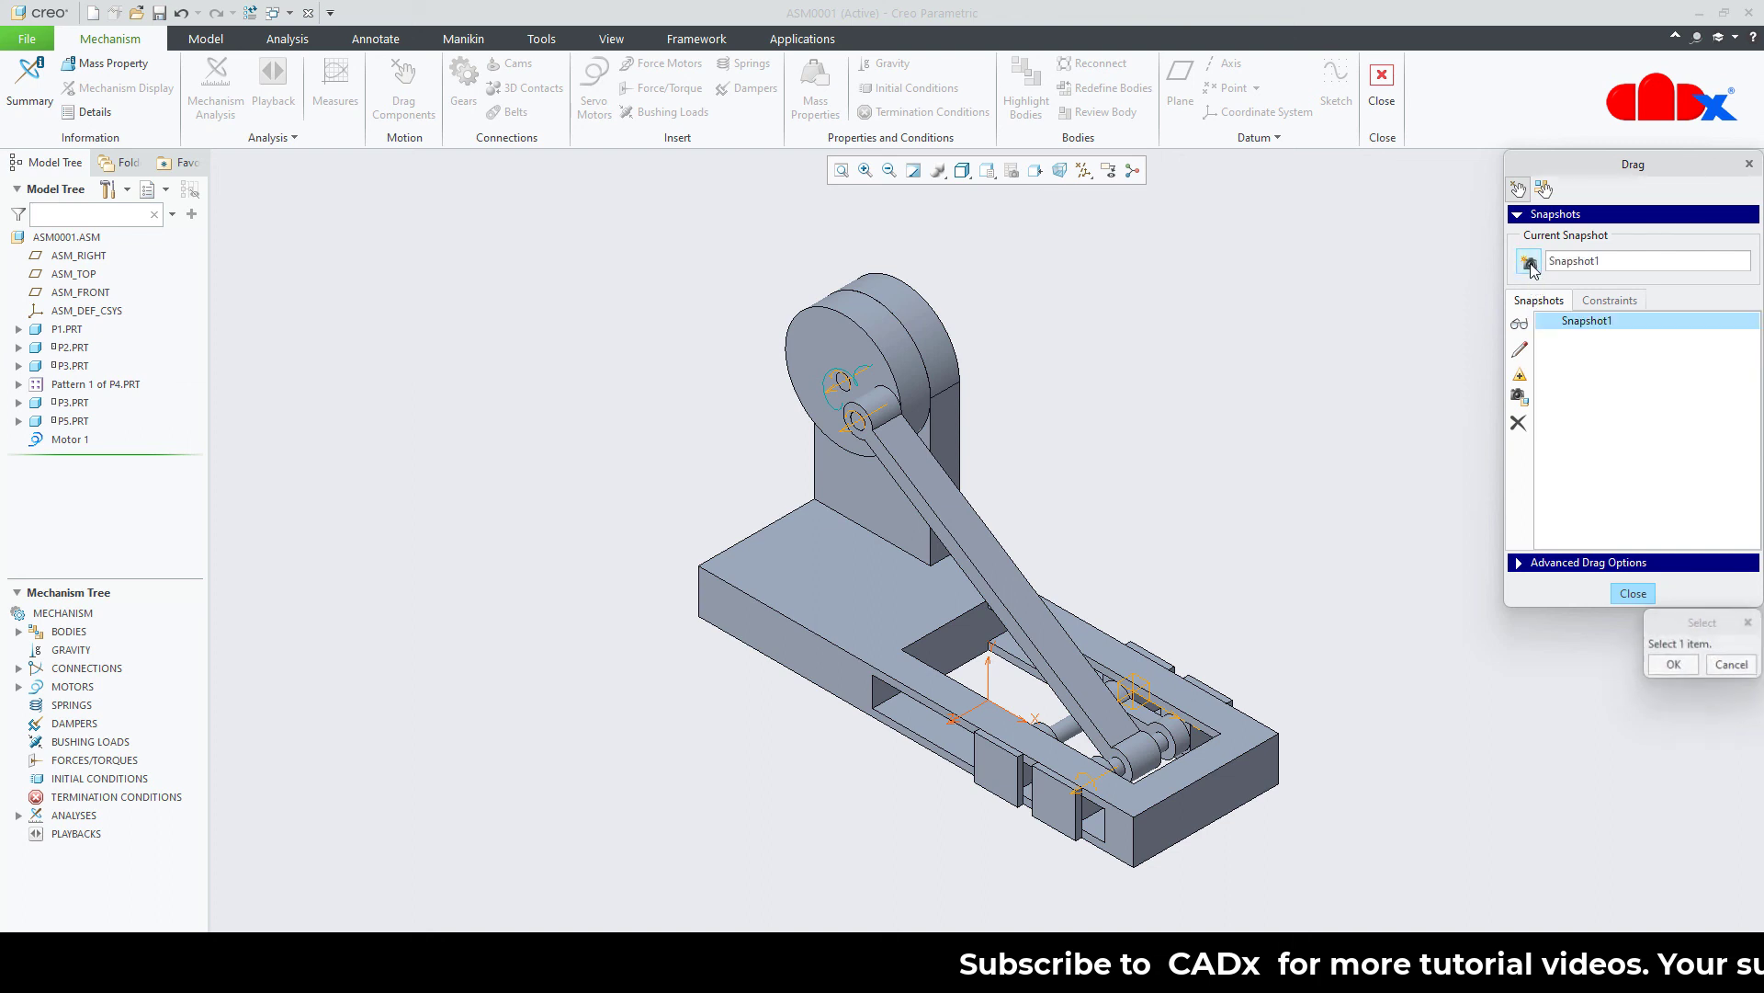
pyautogui.click(1633, 593)
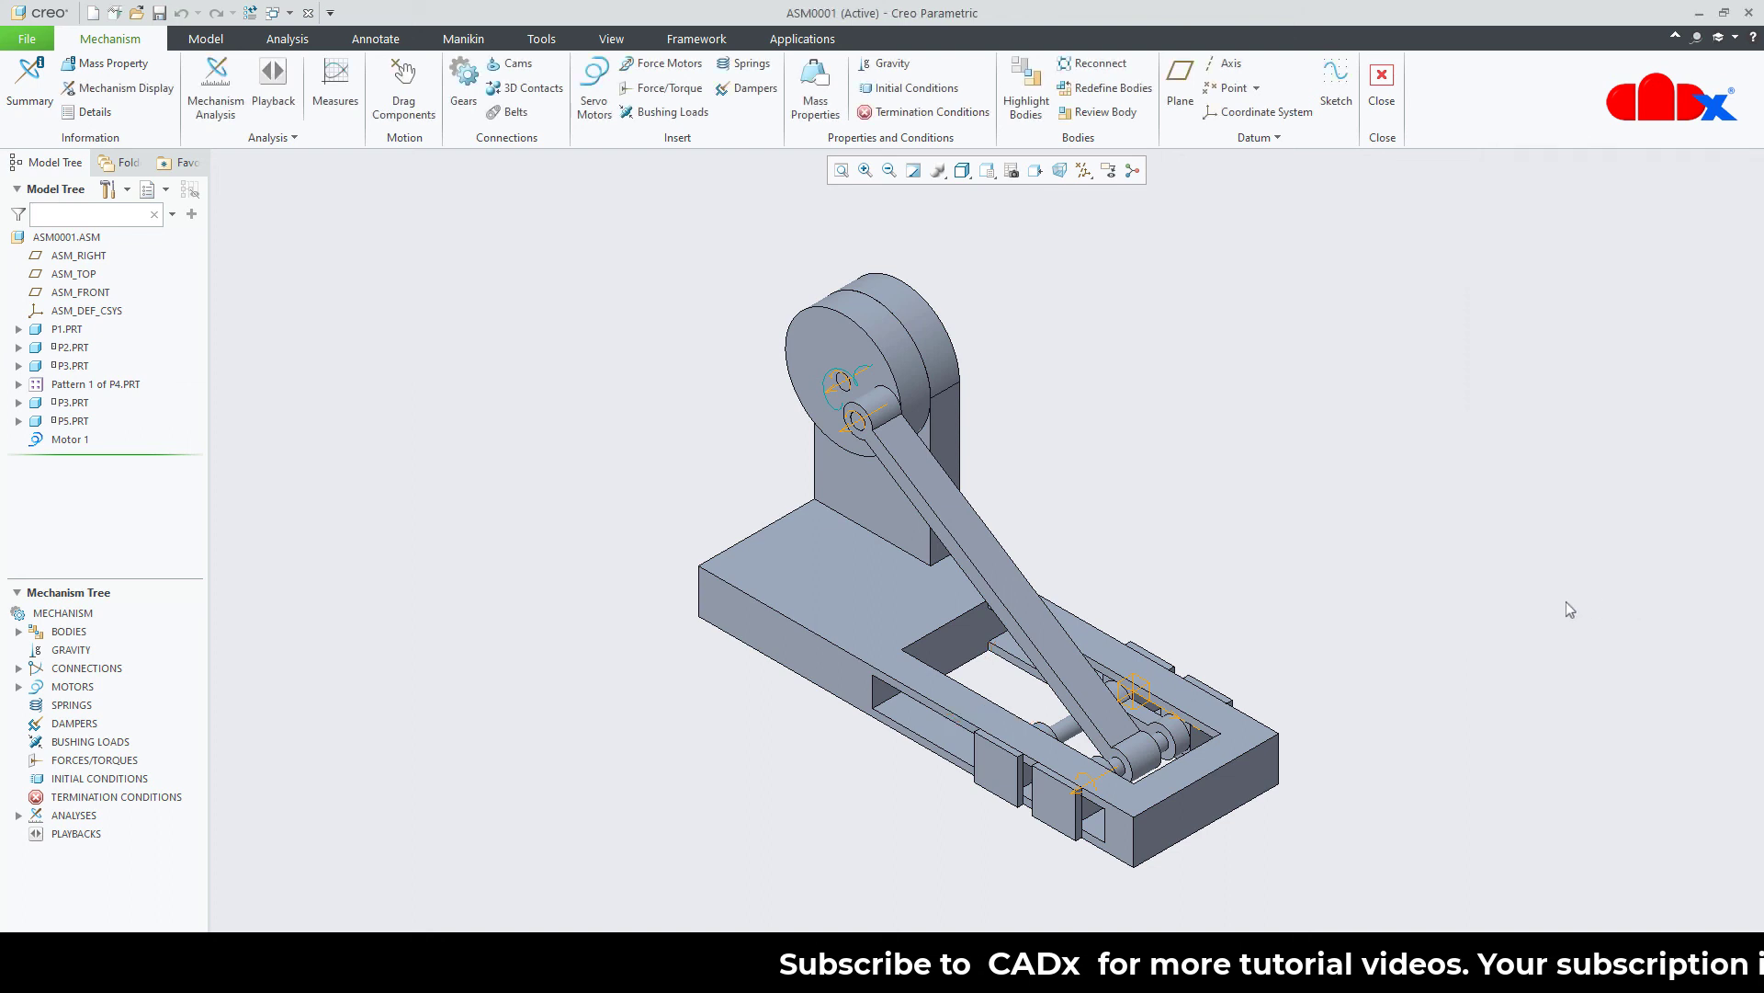
# Edit AnalysisDefinition1 to use Snapshot1 as its initial configuration, and run the analysis.
pyautogui.click(18, 815)
pyautogui.click(119, 834)
pyautogui.click(149, 771)
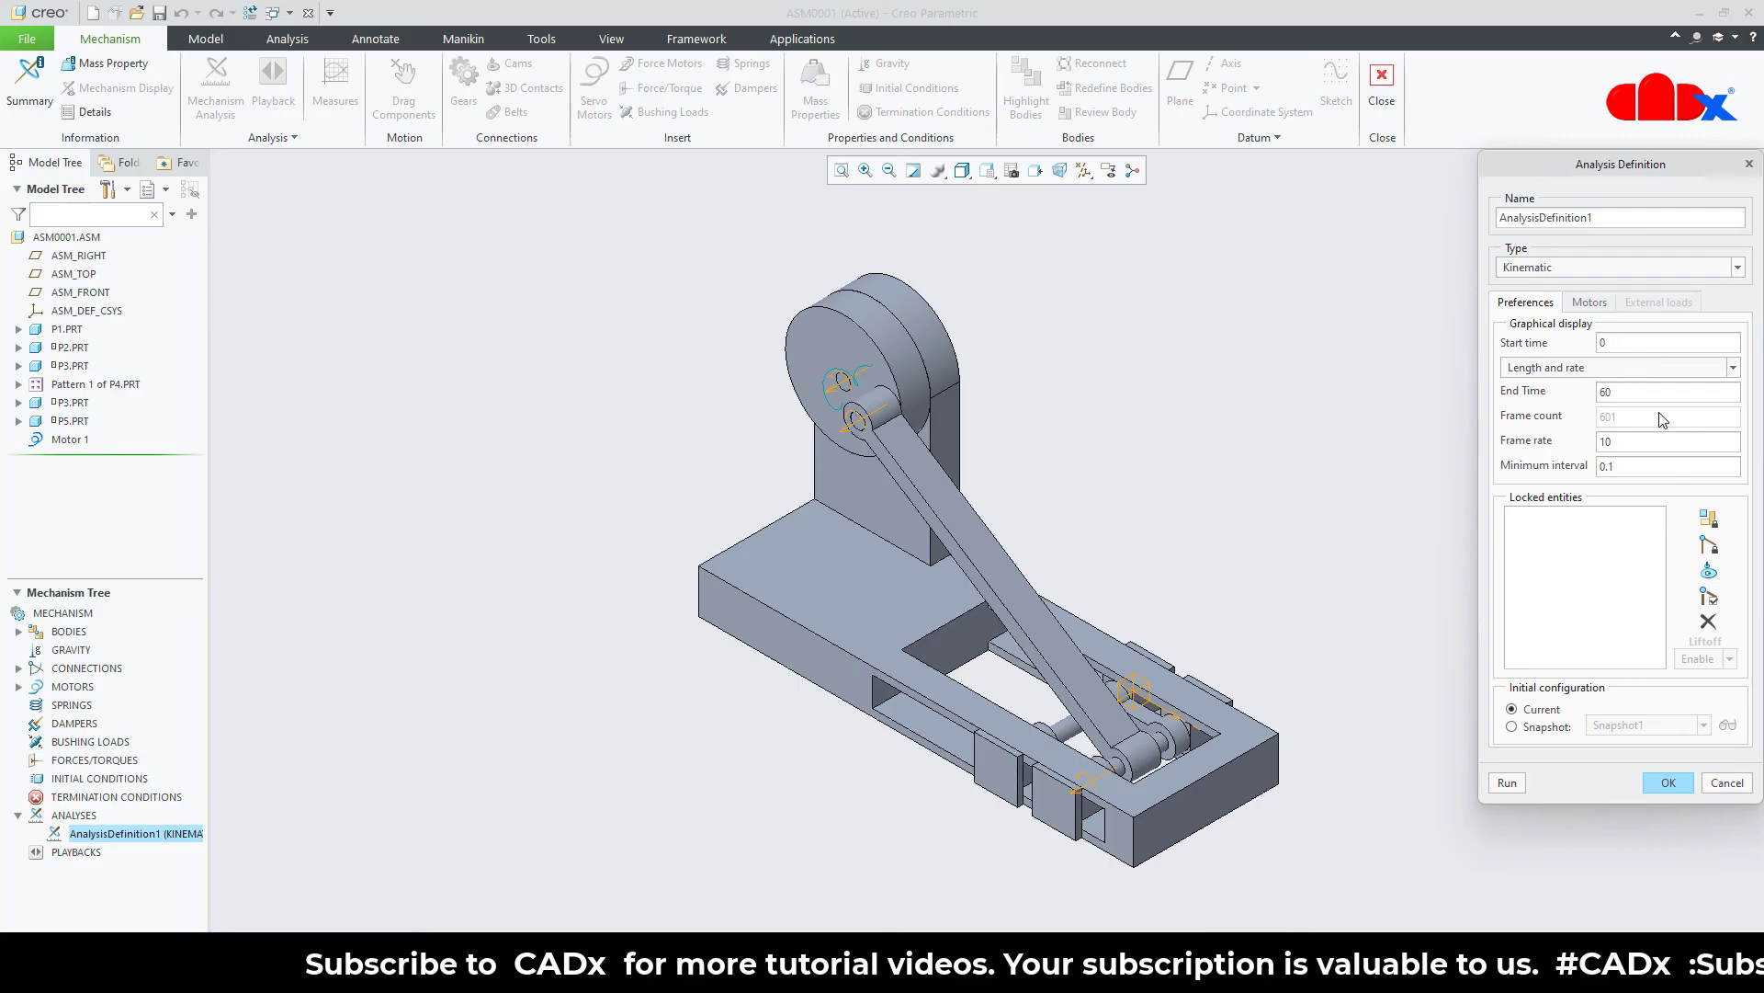
pyautogui.click(1594, 303)
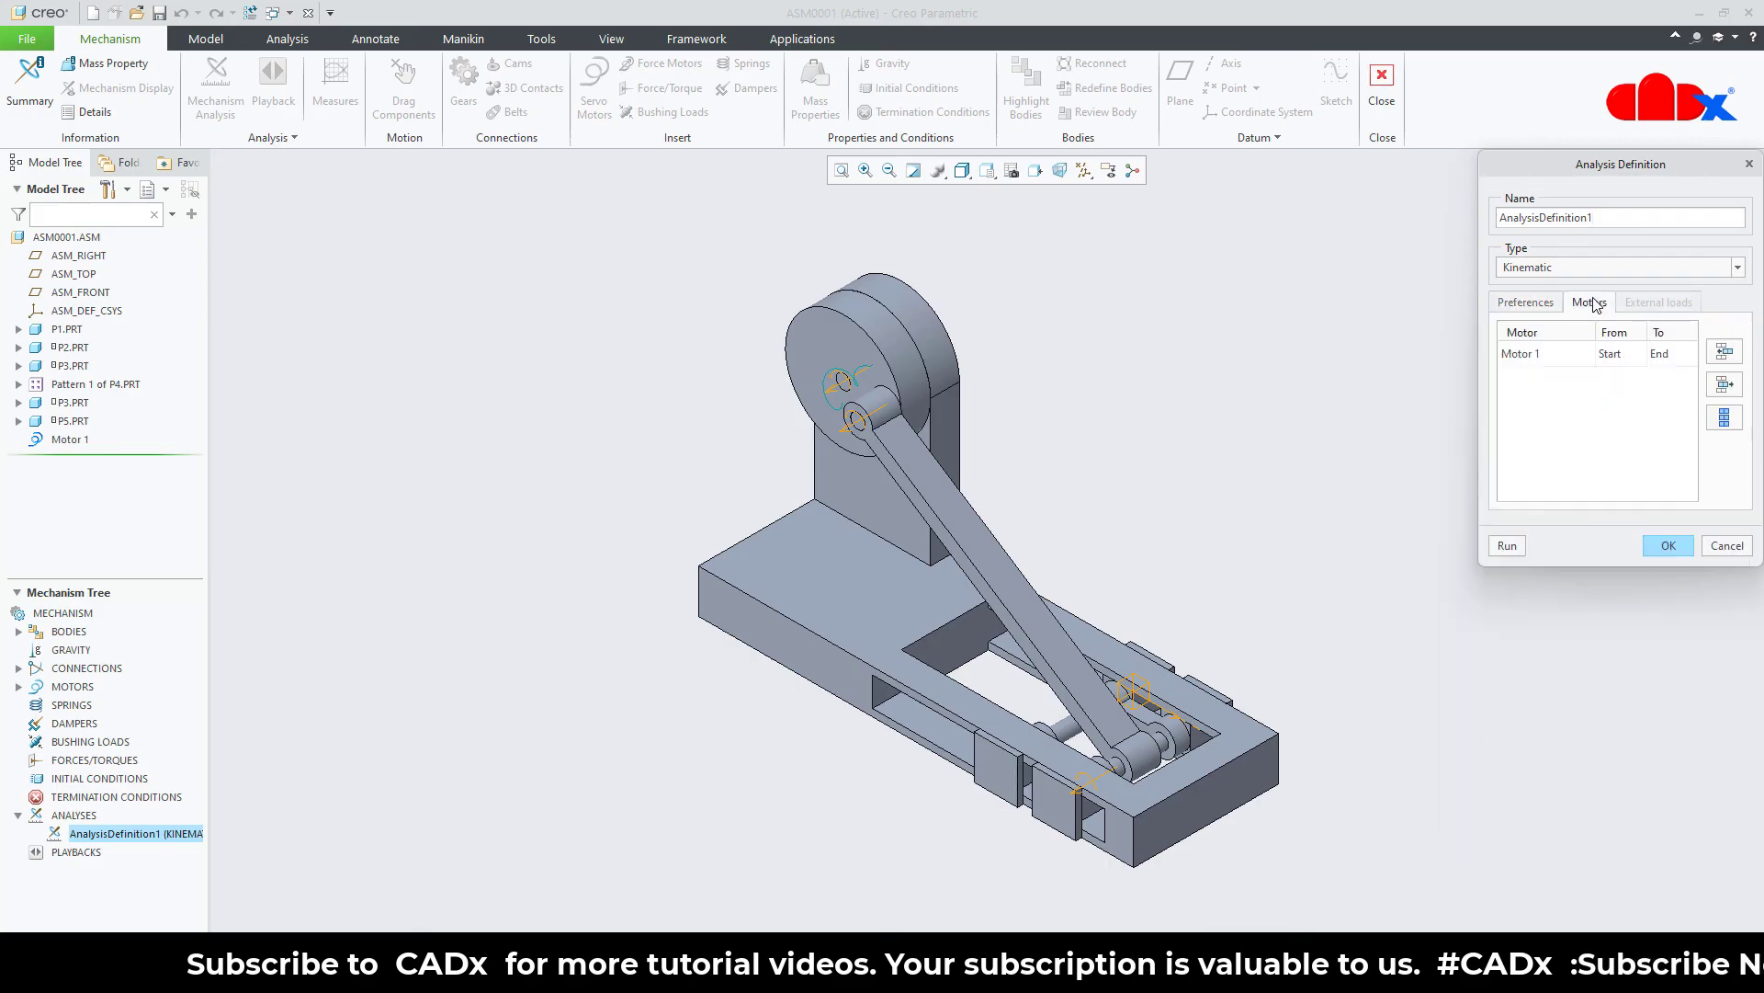
pyautogui.click(1529, 304)
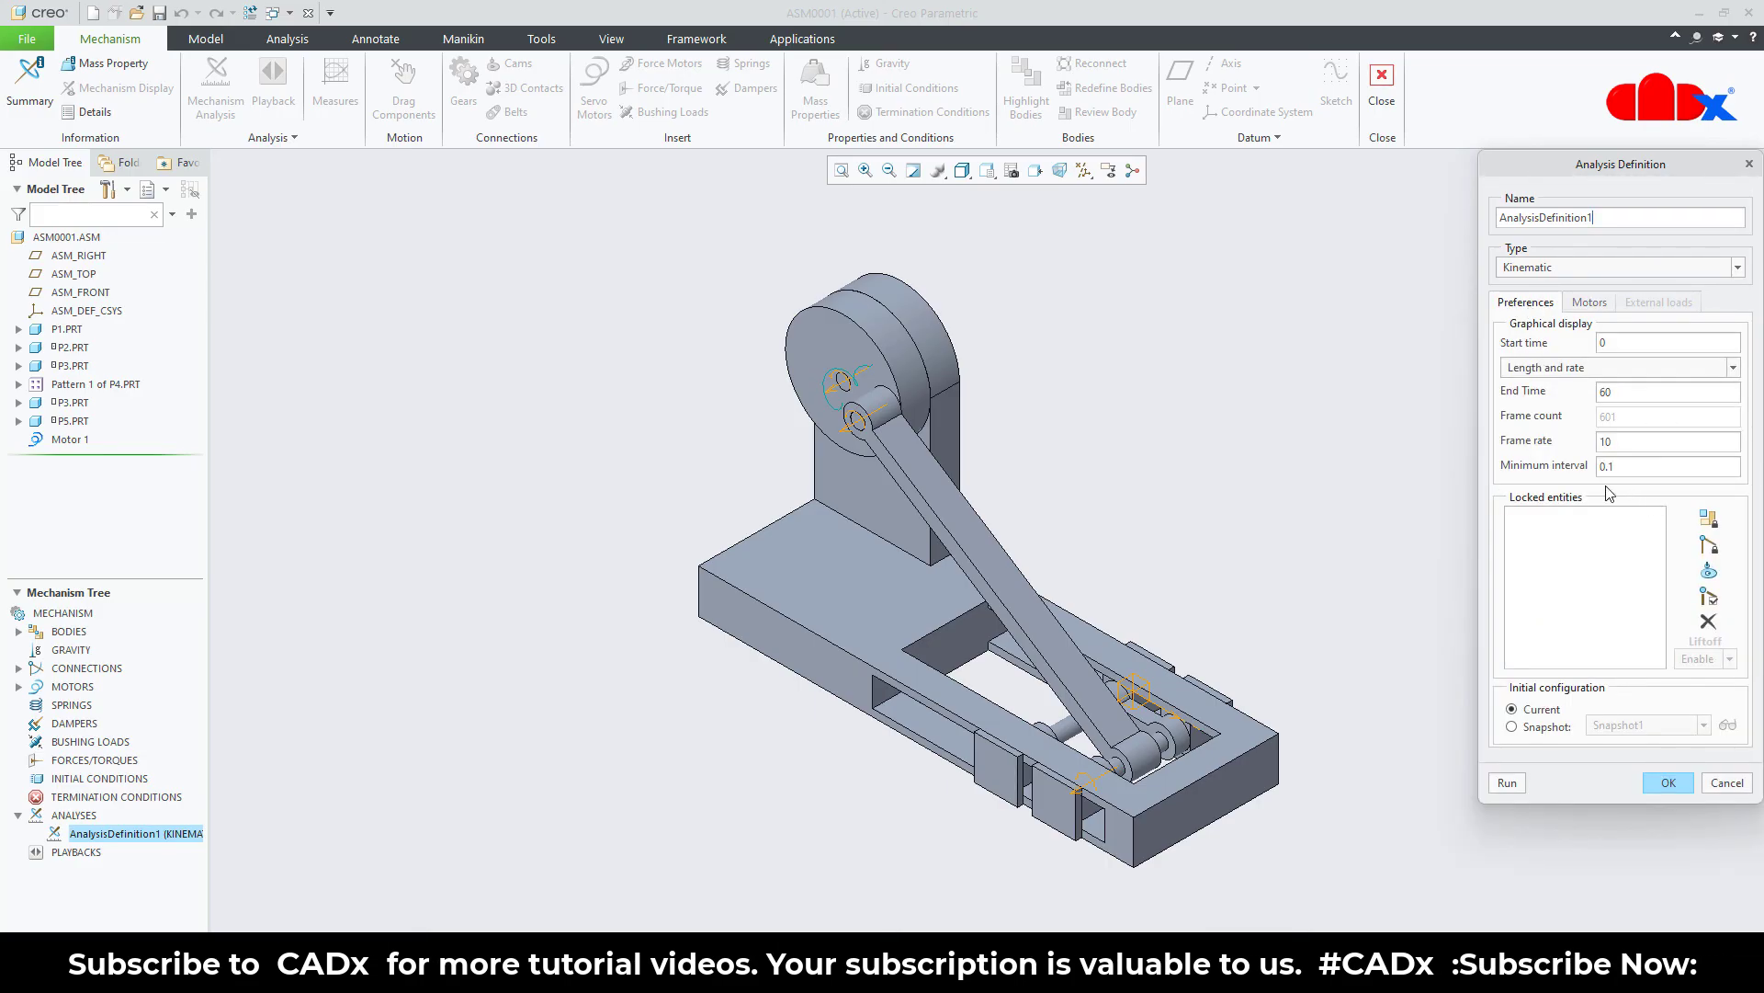
pyautogui.click(1540, 728)
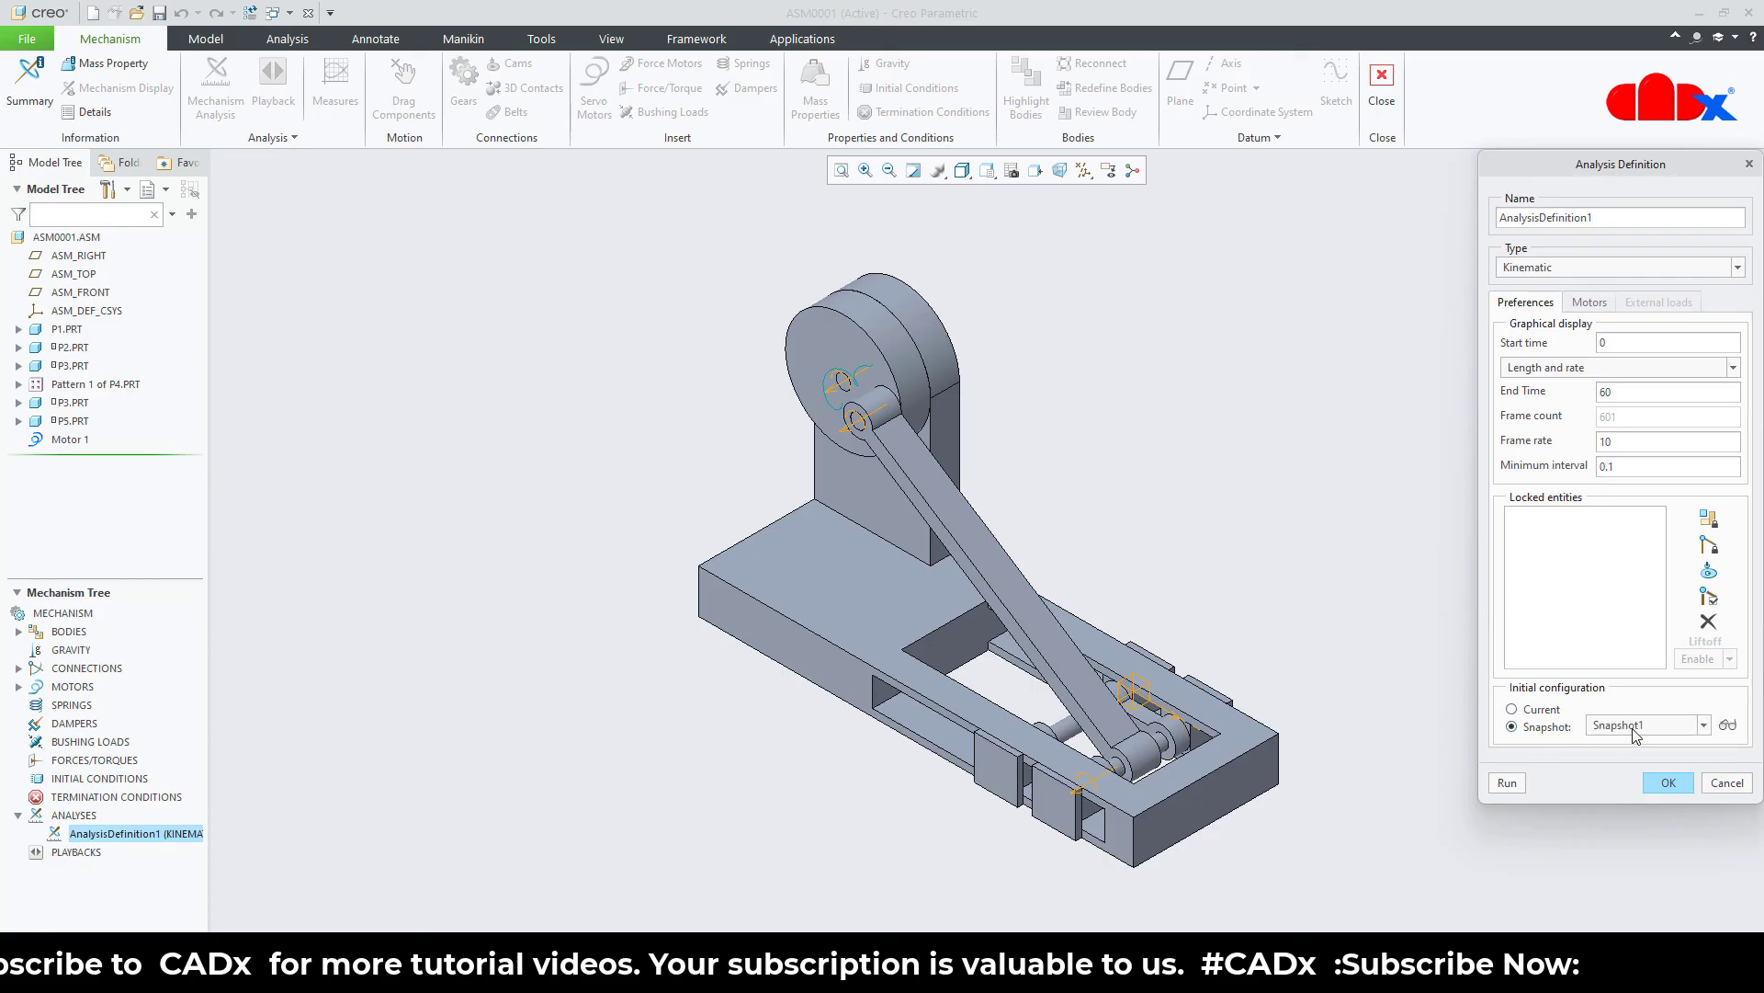
pyautogui.click(1508, 783)
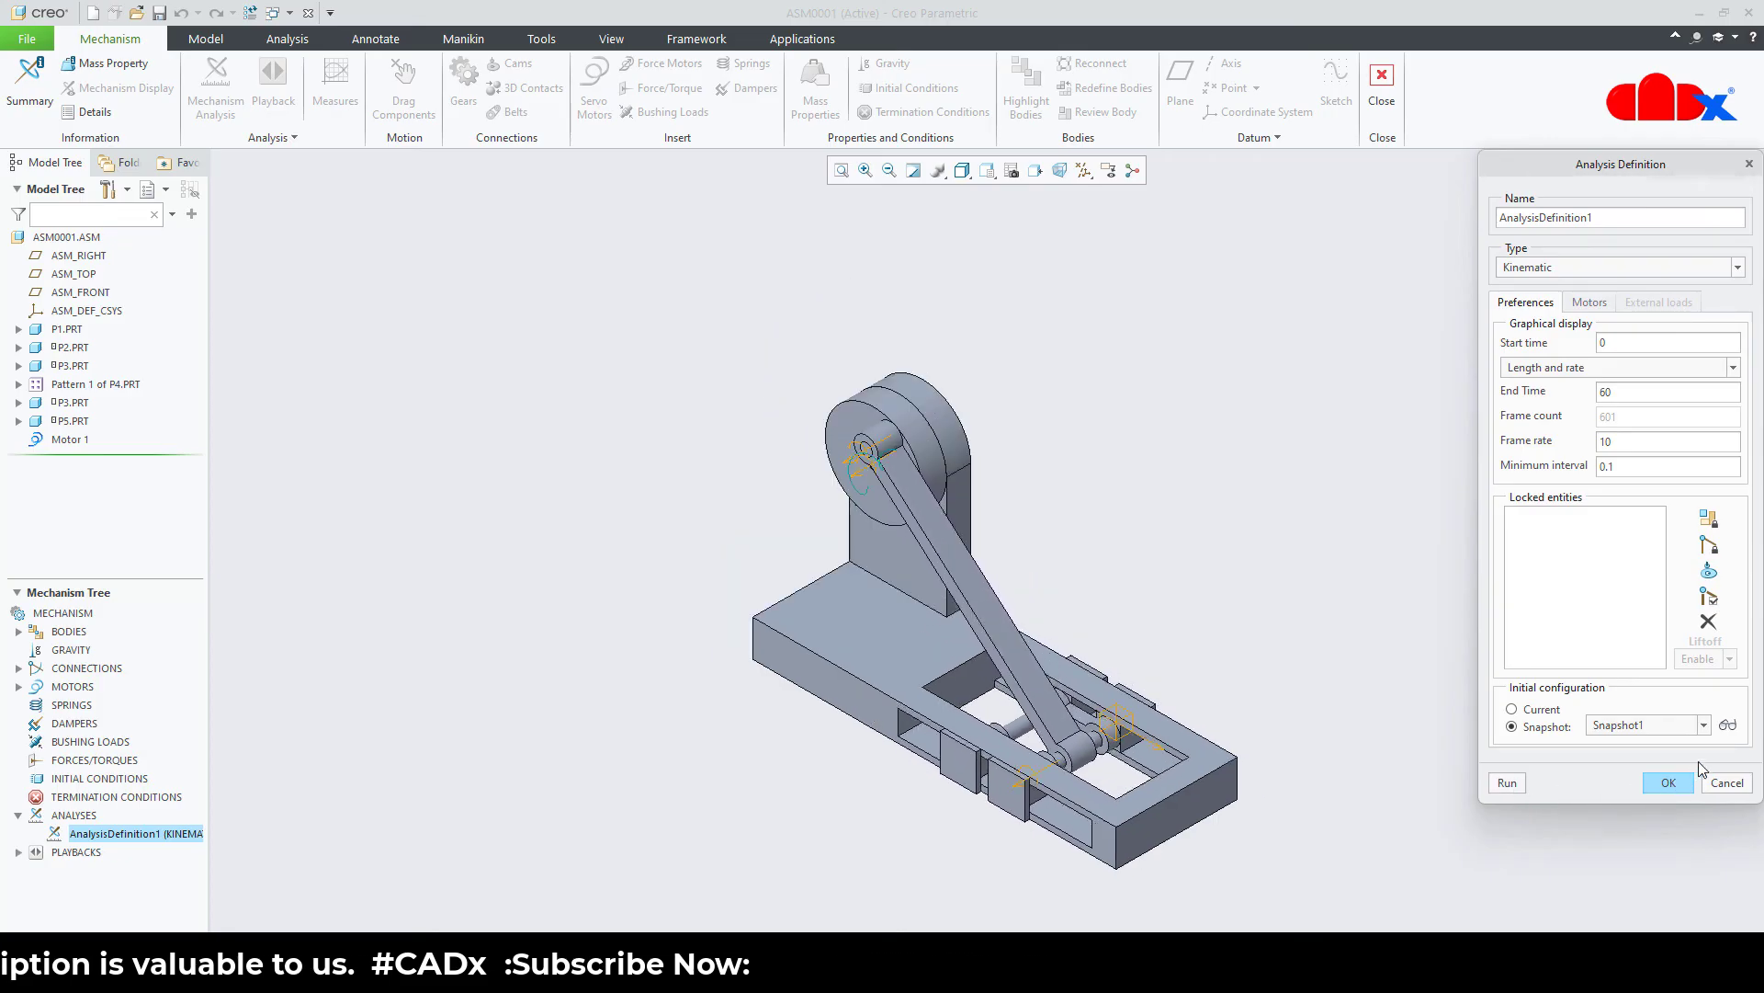
pyautogui.click(1728, 725)
pyautogui.click(1668, 782)
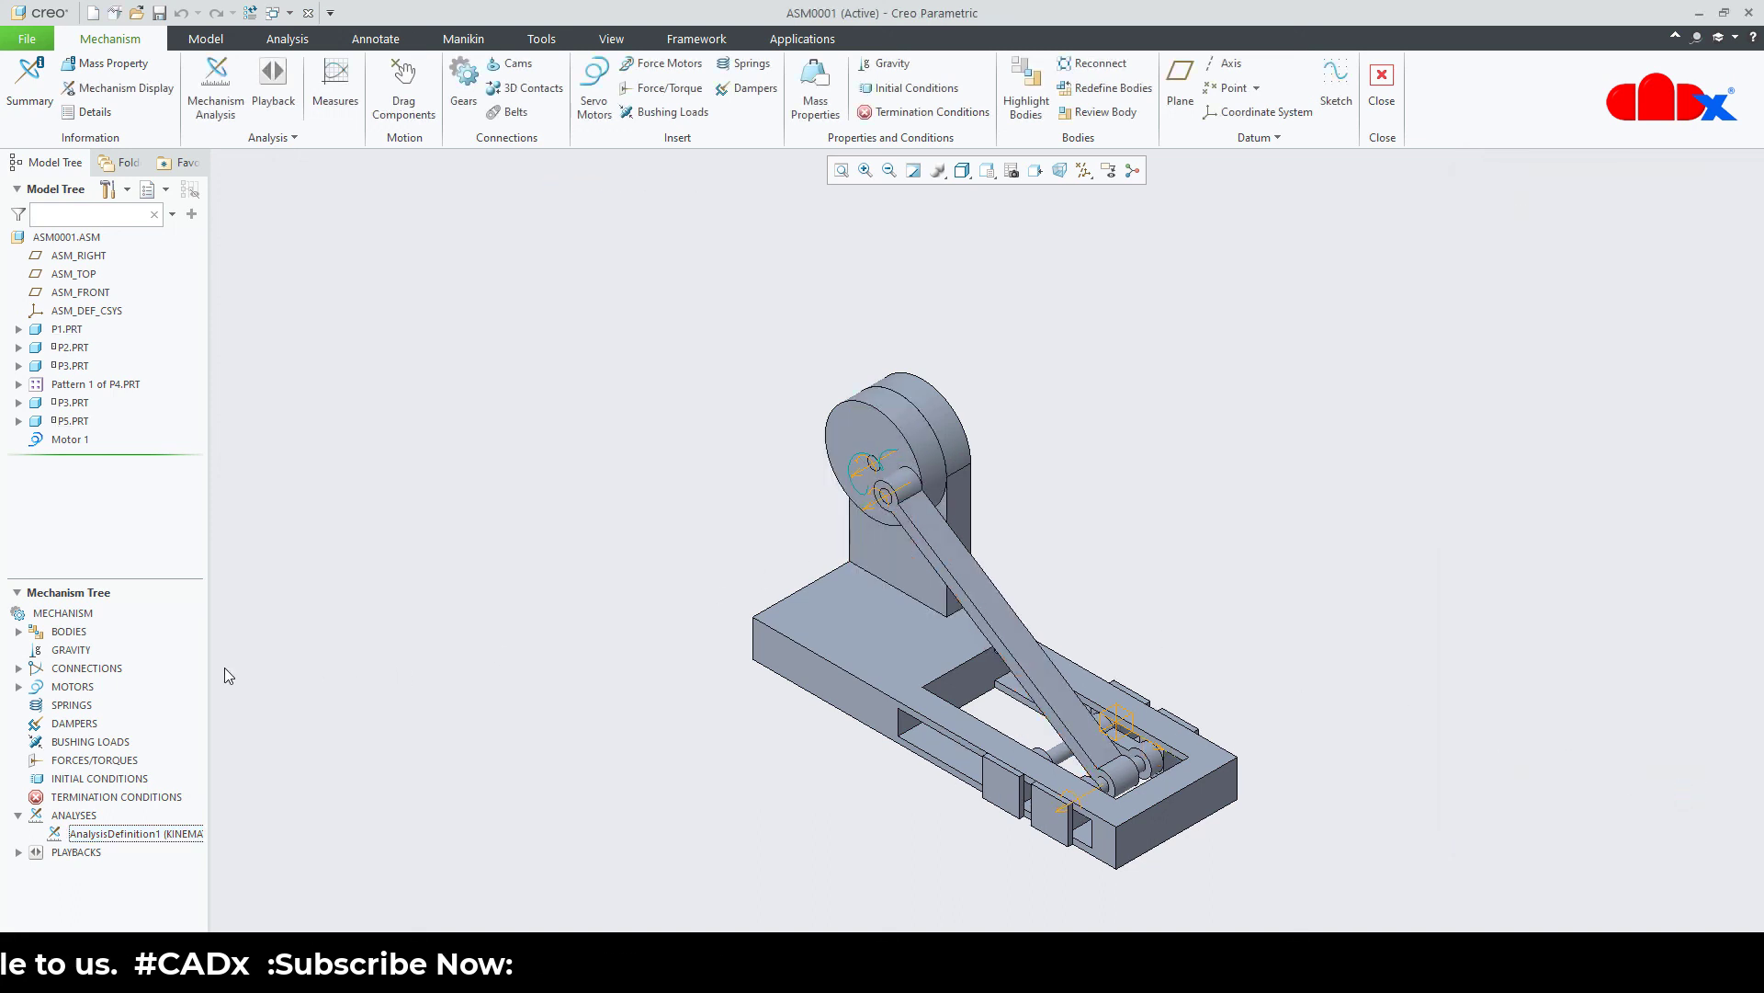
# Redefine servo Motor 1 to flip its driving direction.
pyautogui.click(18, 687)
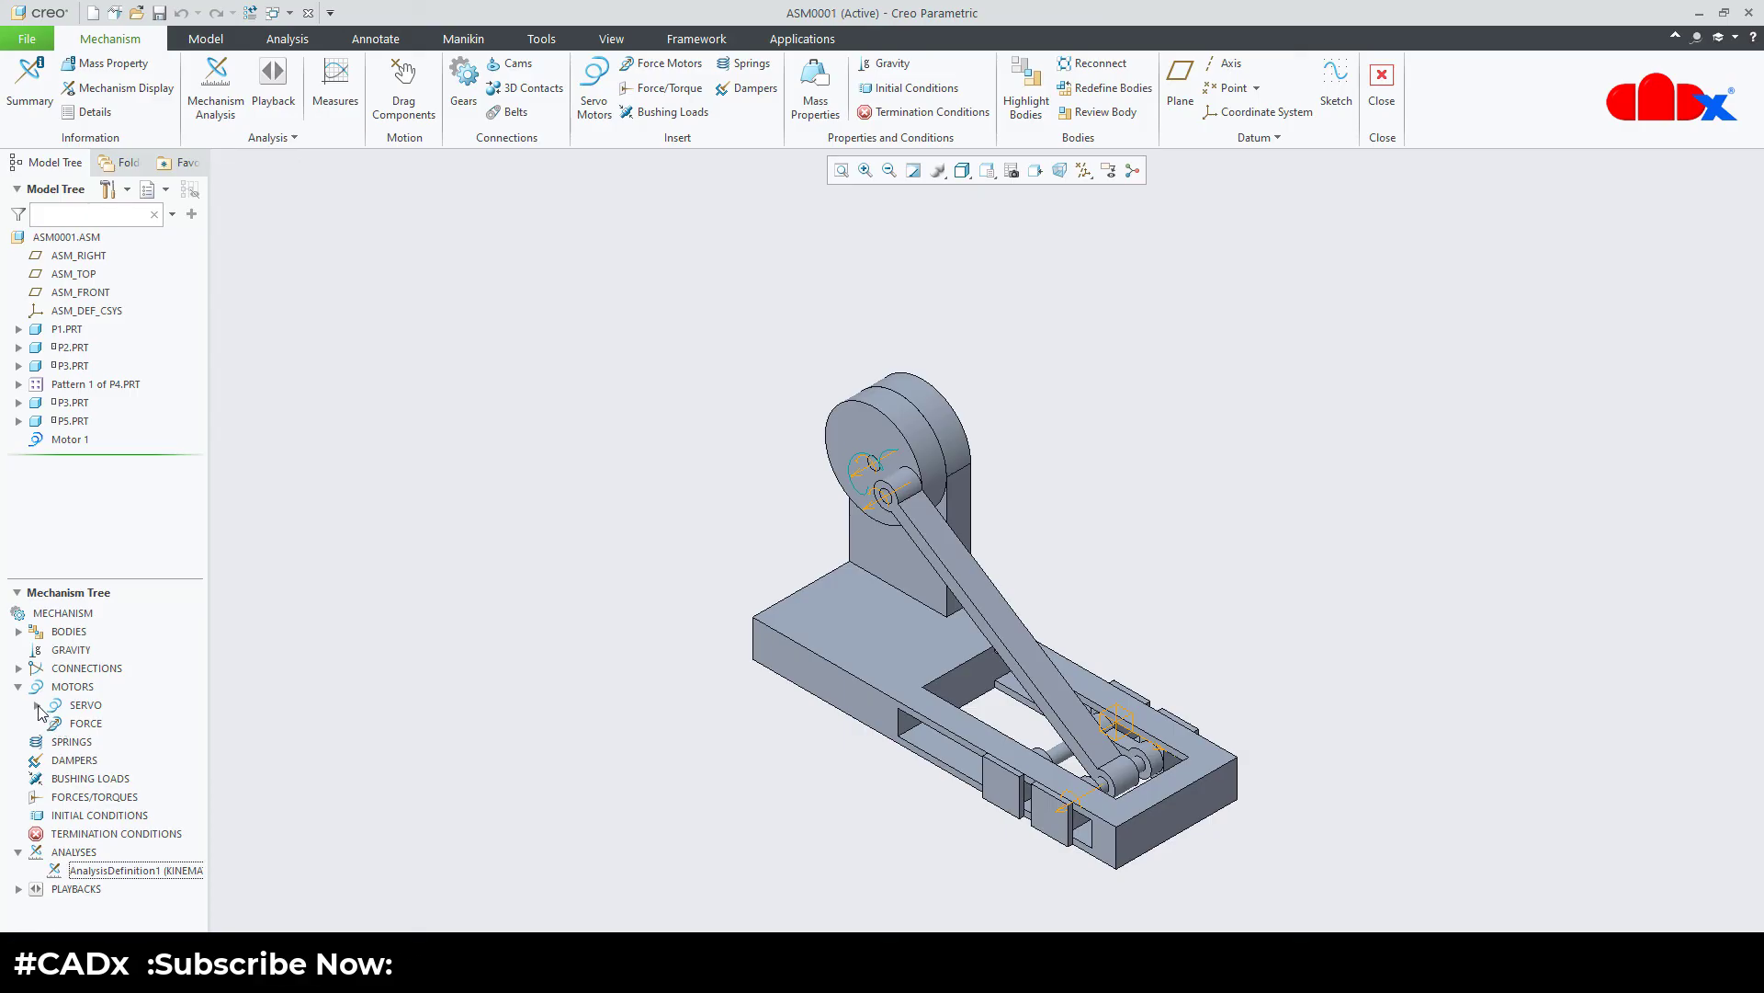
pyautogui.click(37, 704)
pyautogui.click(129, 723)
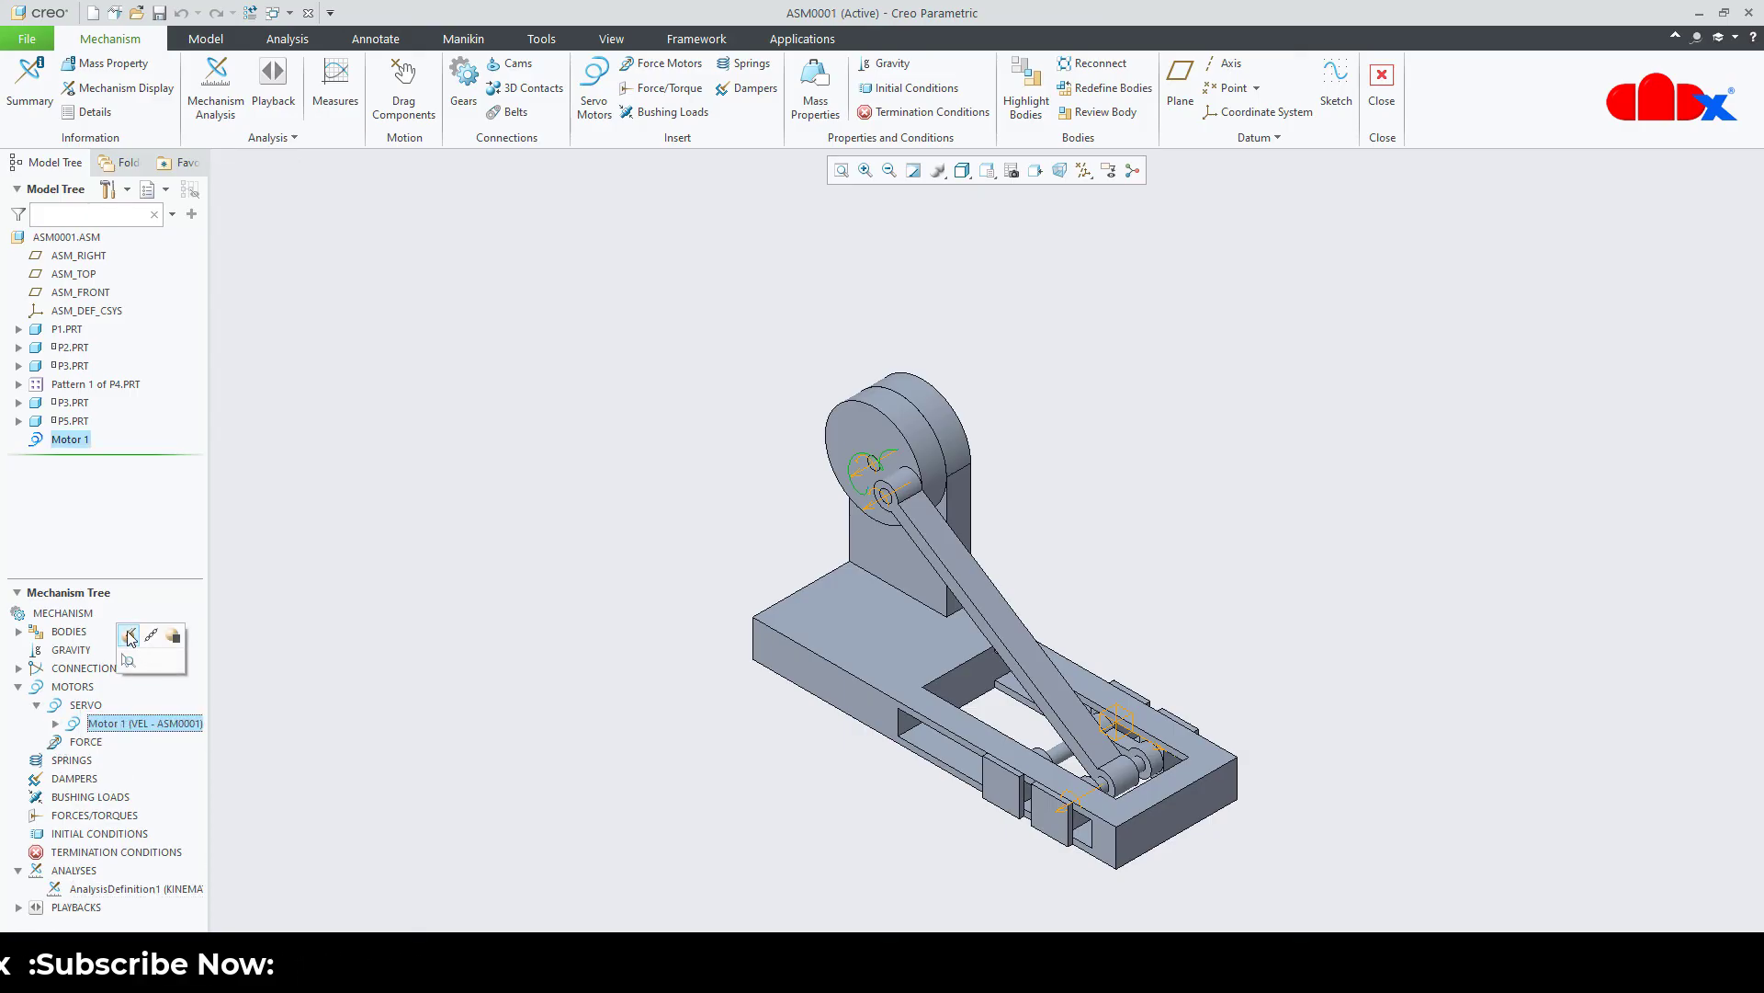
pyautogui.click(128, 635)
pyautogui.click(241, 97)
pyautogui.click(928, 96)
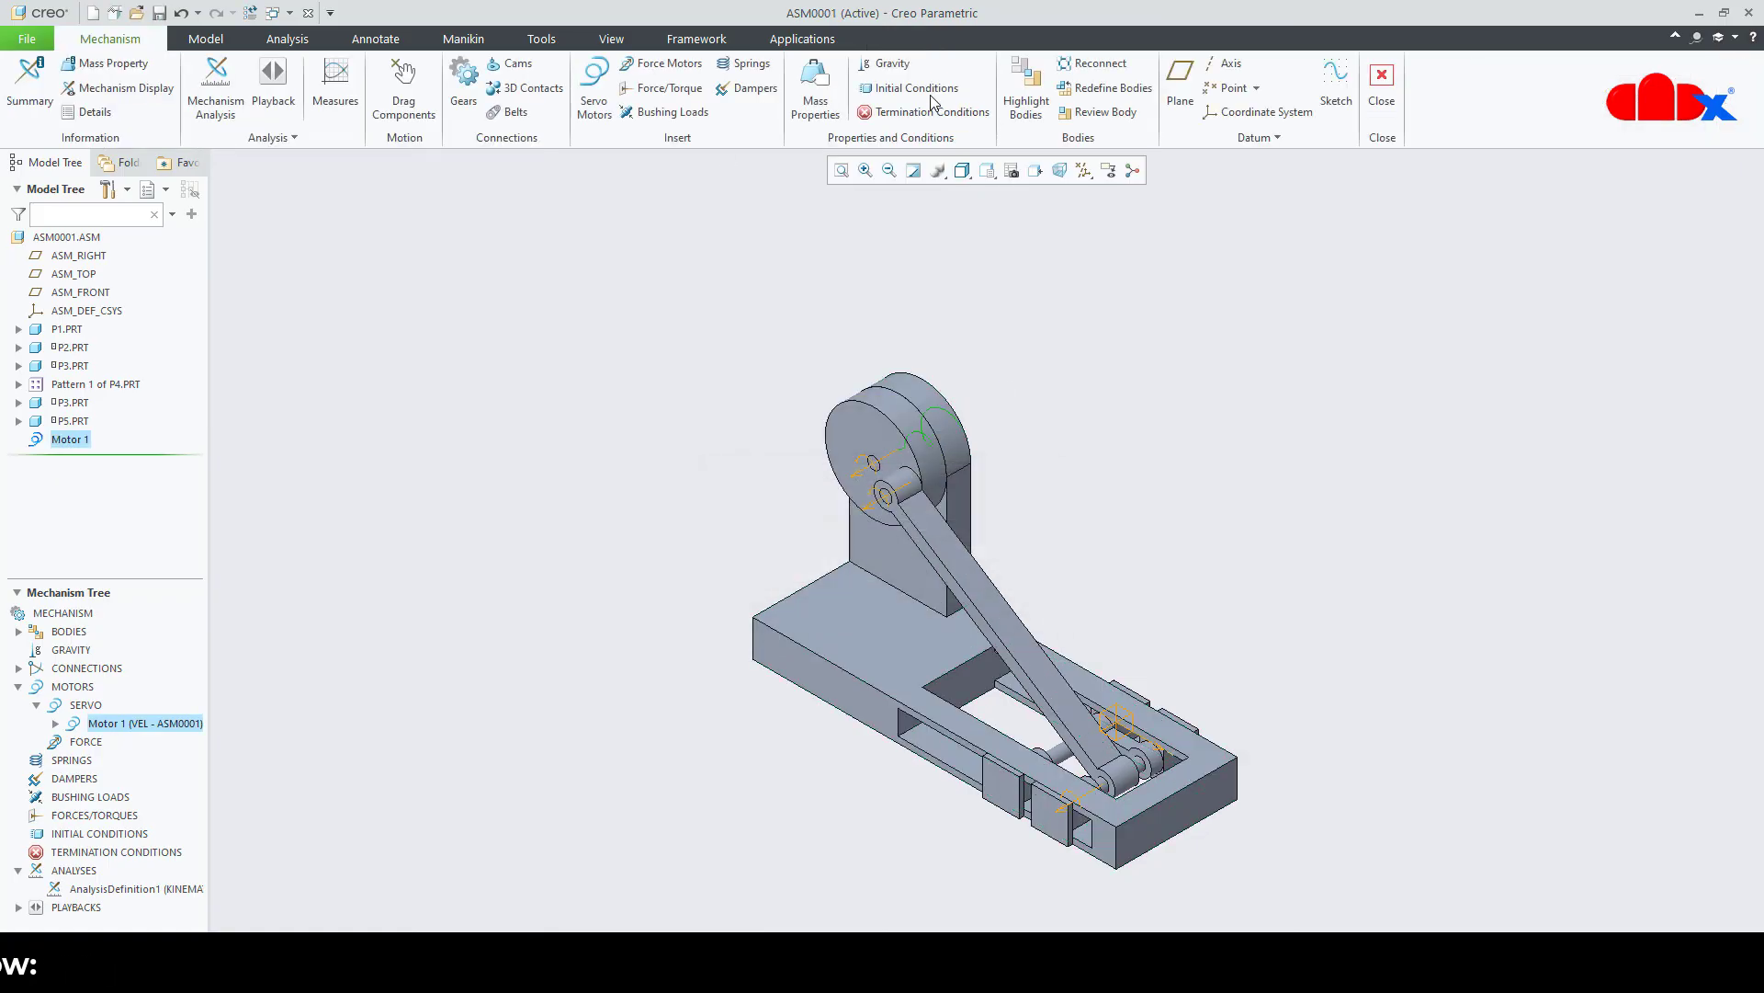
# Rerun AnalysisDefinition1 from Snapshot1, overwriting the existing result set, and accept the analysis definition.
pyautogui.click(129, 888)
pyautogui.click(234, 819)
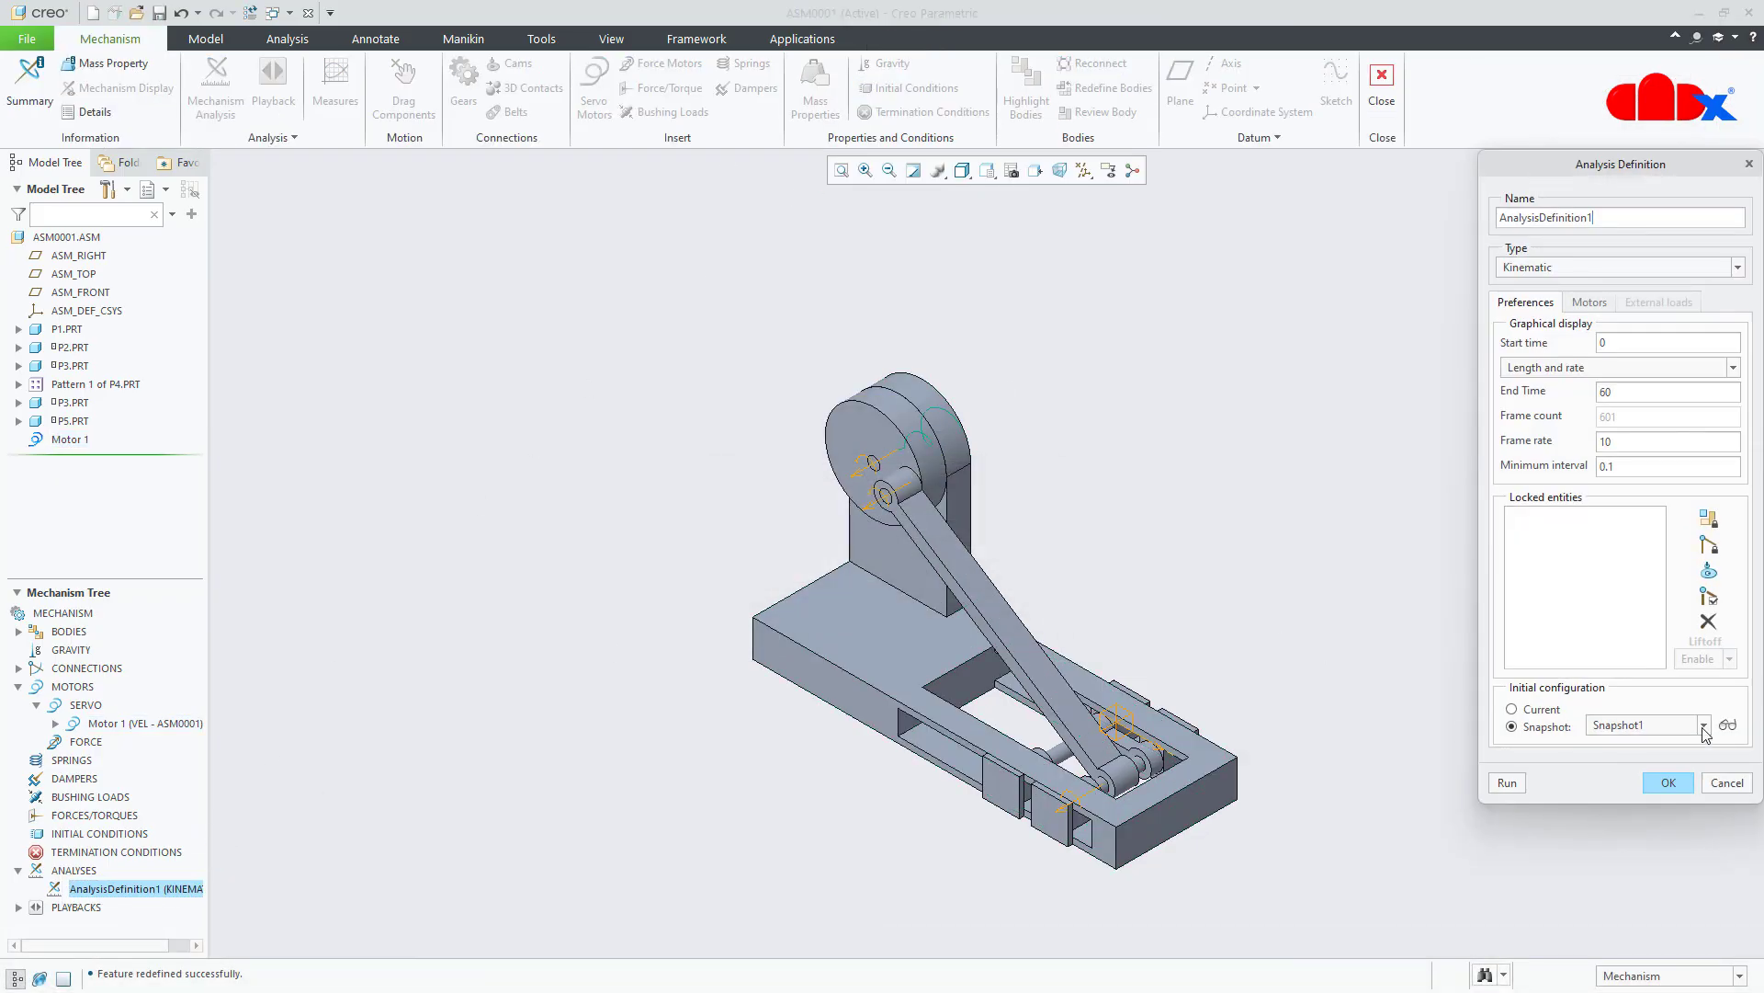
pyautogui.click(1727, 725)
pyautogui.click(1508, 783)
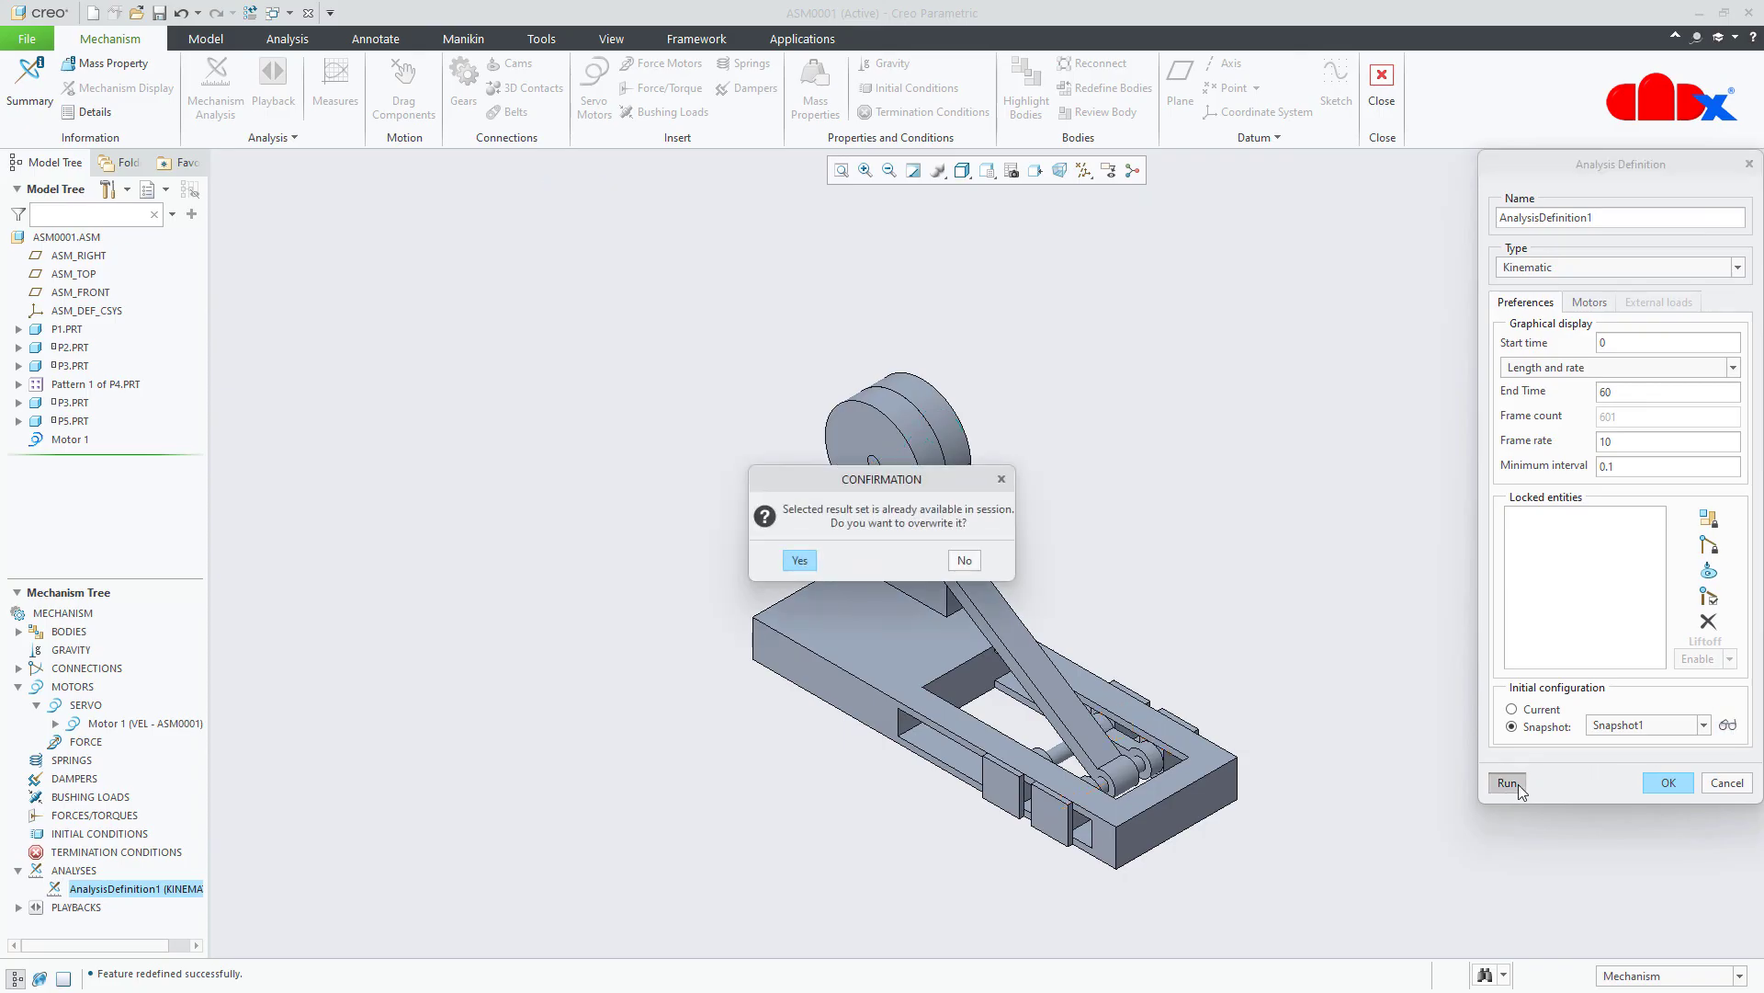
pyautogui.click(799, 560)
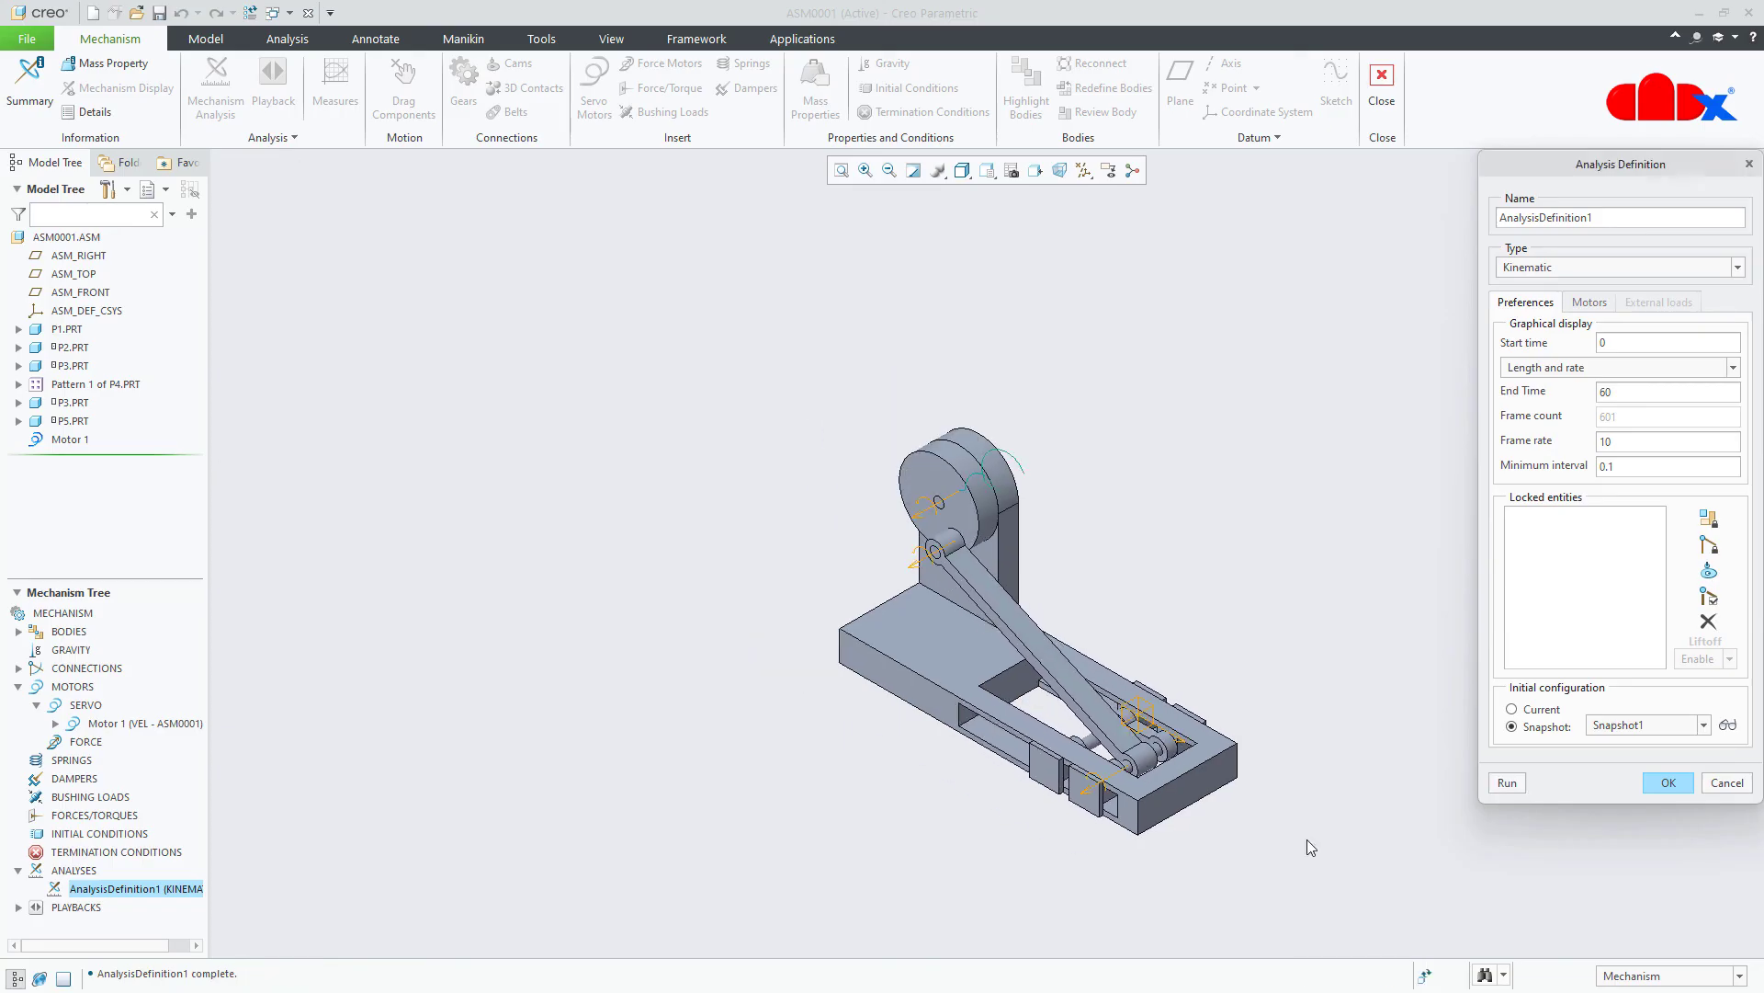
pyautogui.click(1668, 782)
# Play back the AnalysisDefinition1 results once at maximum speed with looping turned off.
pyautogui.scroll(-3, 1002, 763)
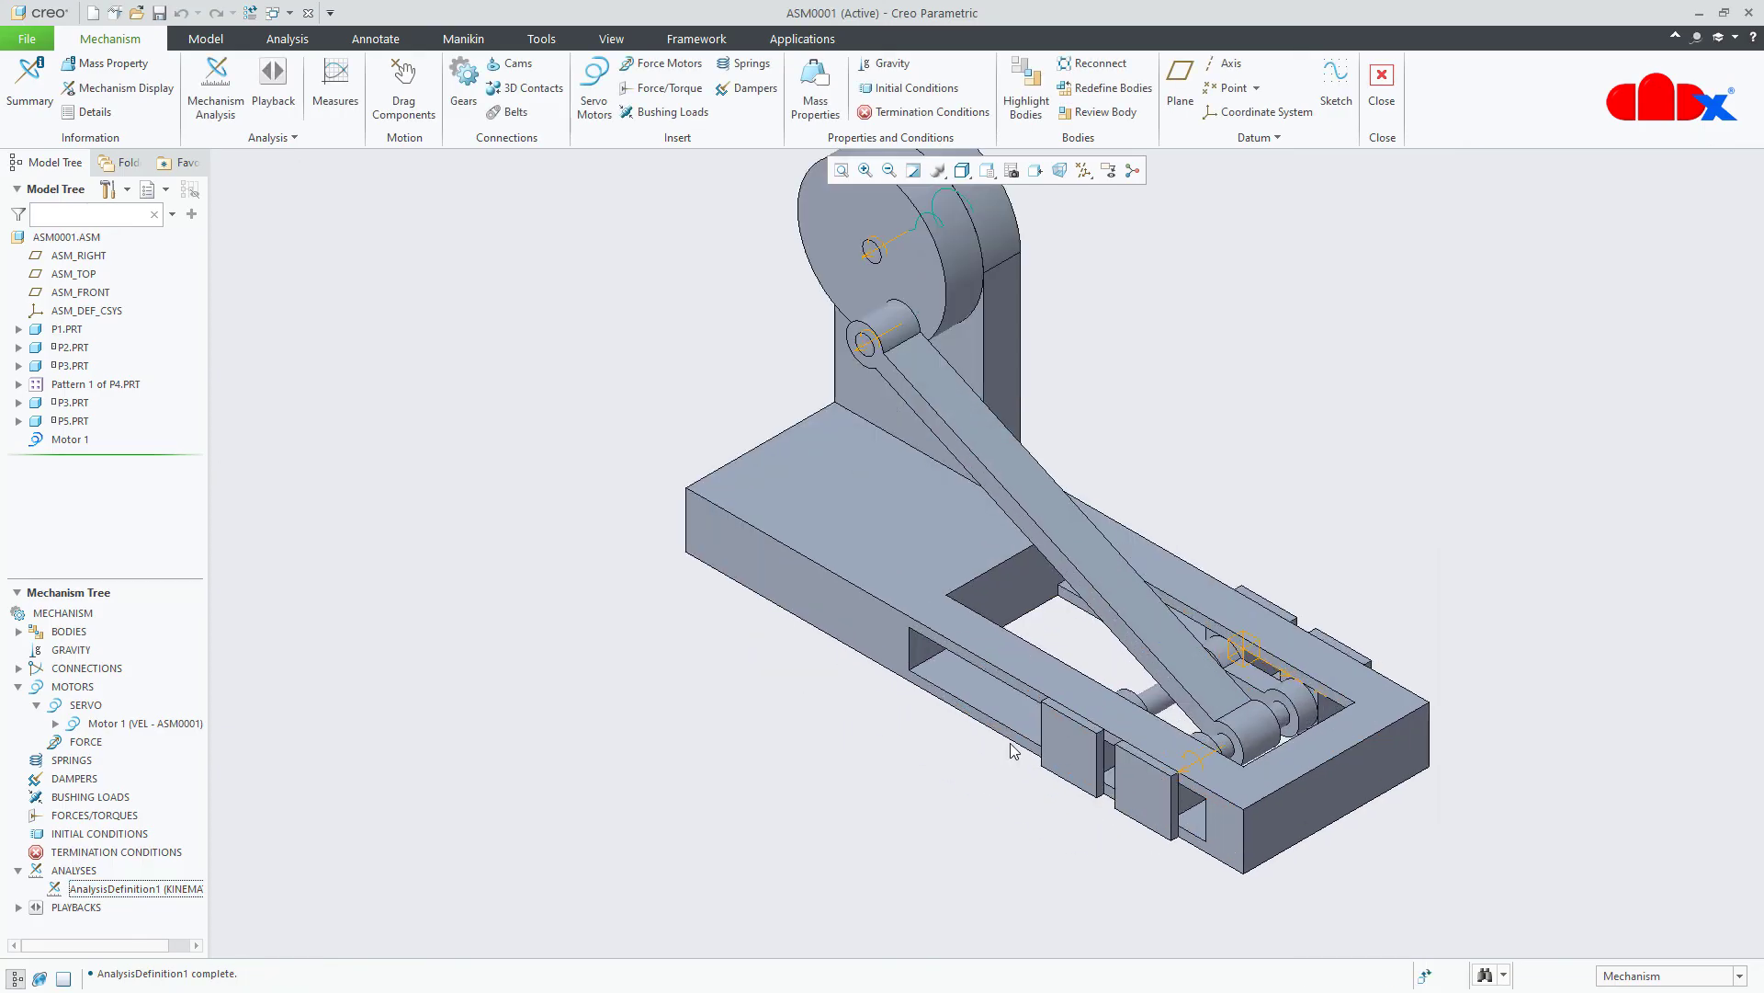
pyautogui.keyDown('shift'); pyautogui.moveTo(1493, 619); pyautogui.dragTo(1465, 682, button='middle'); pyautogui.keyUp('shift')
pyautogui.click(76, 908)
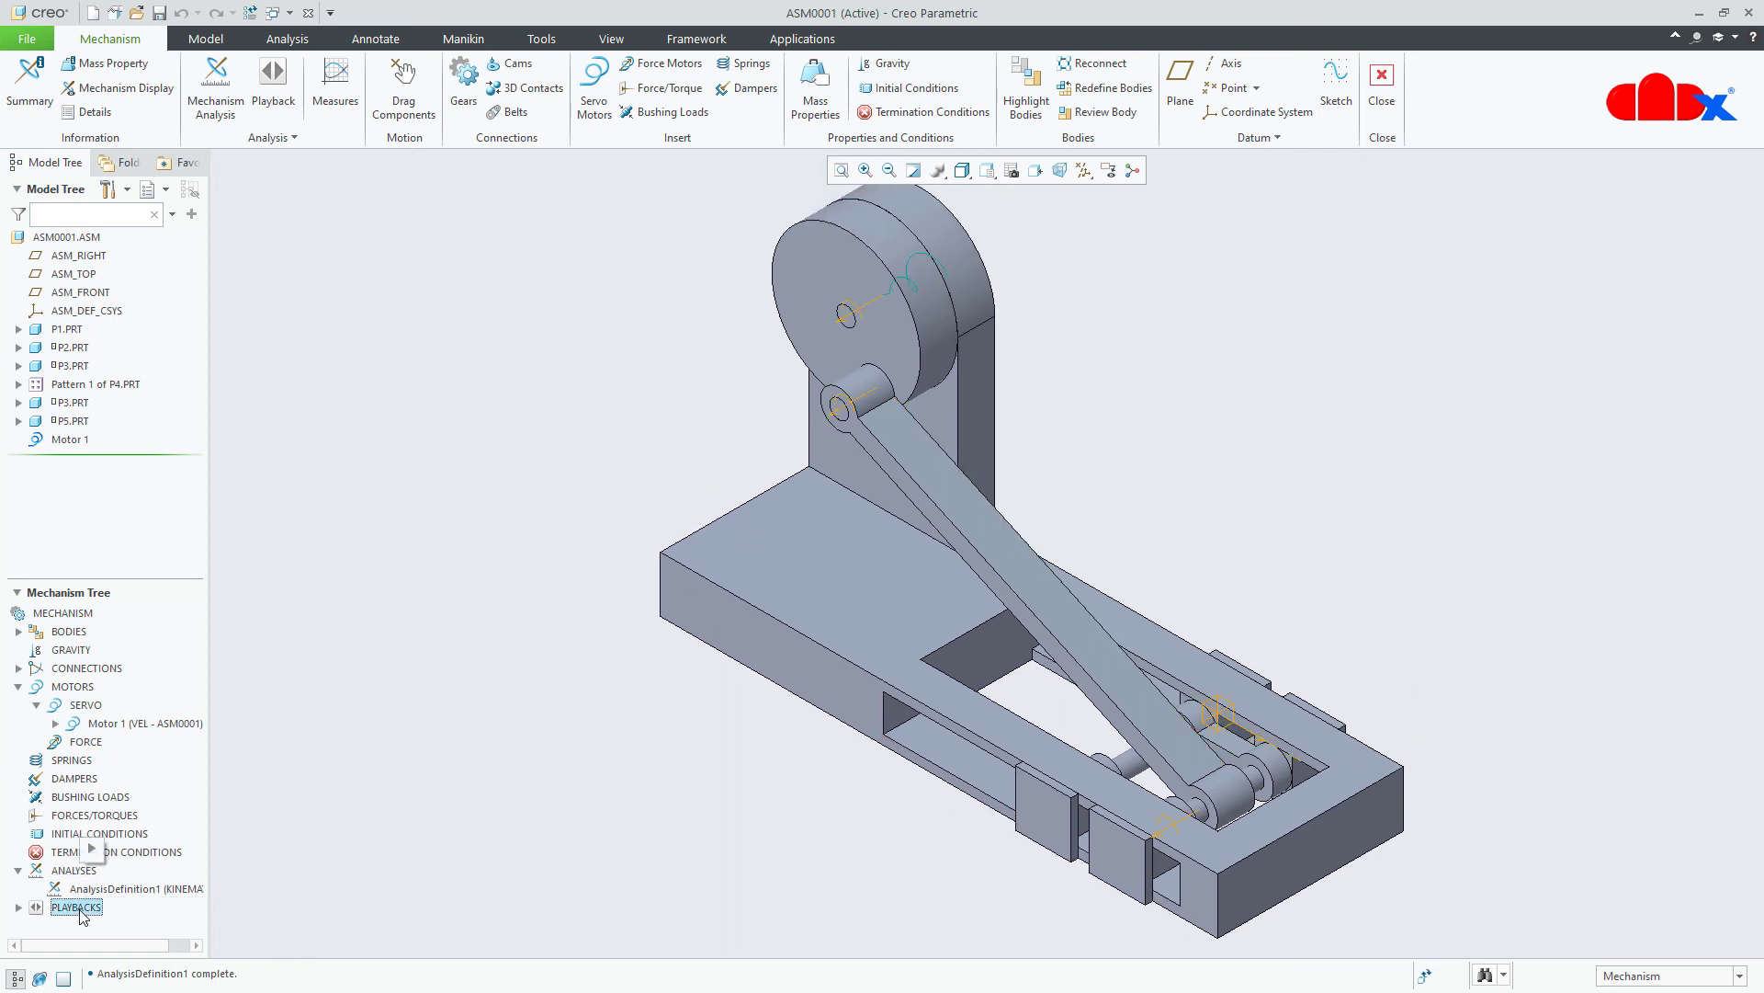
pyautogui.click(91, 851)
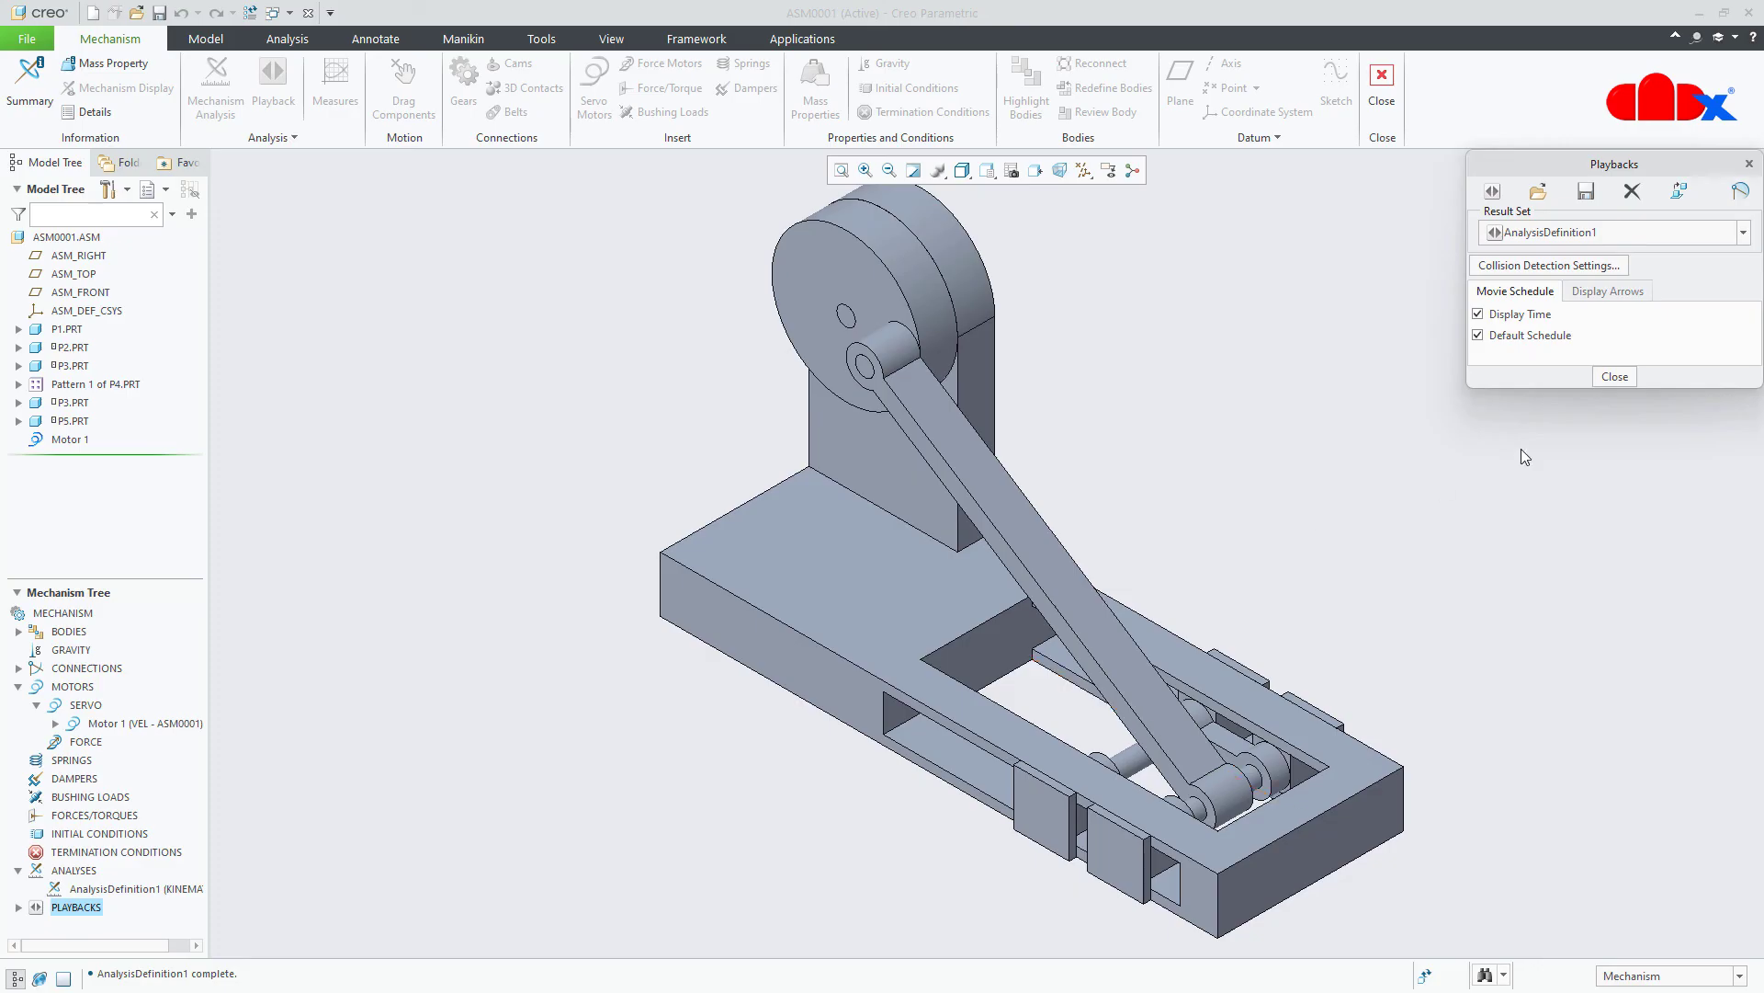
pyautogui.click(1492, 191)
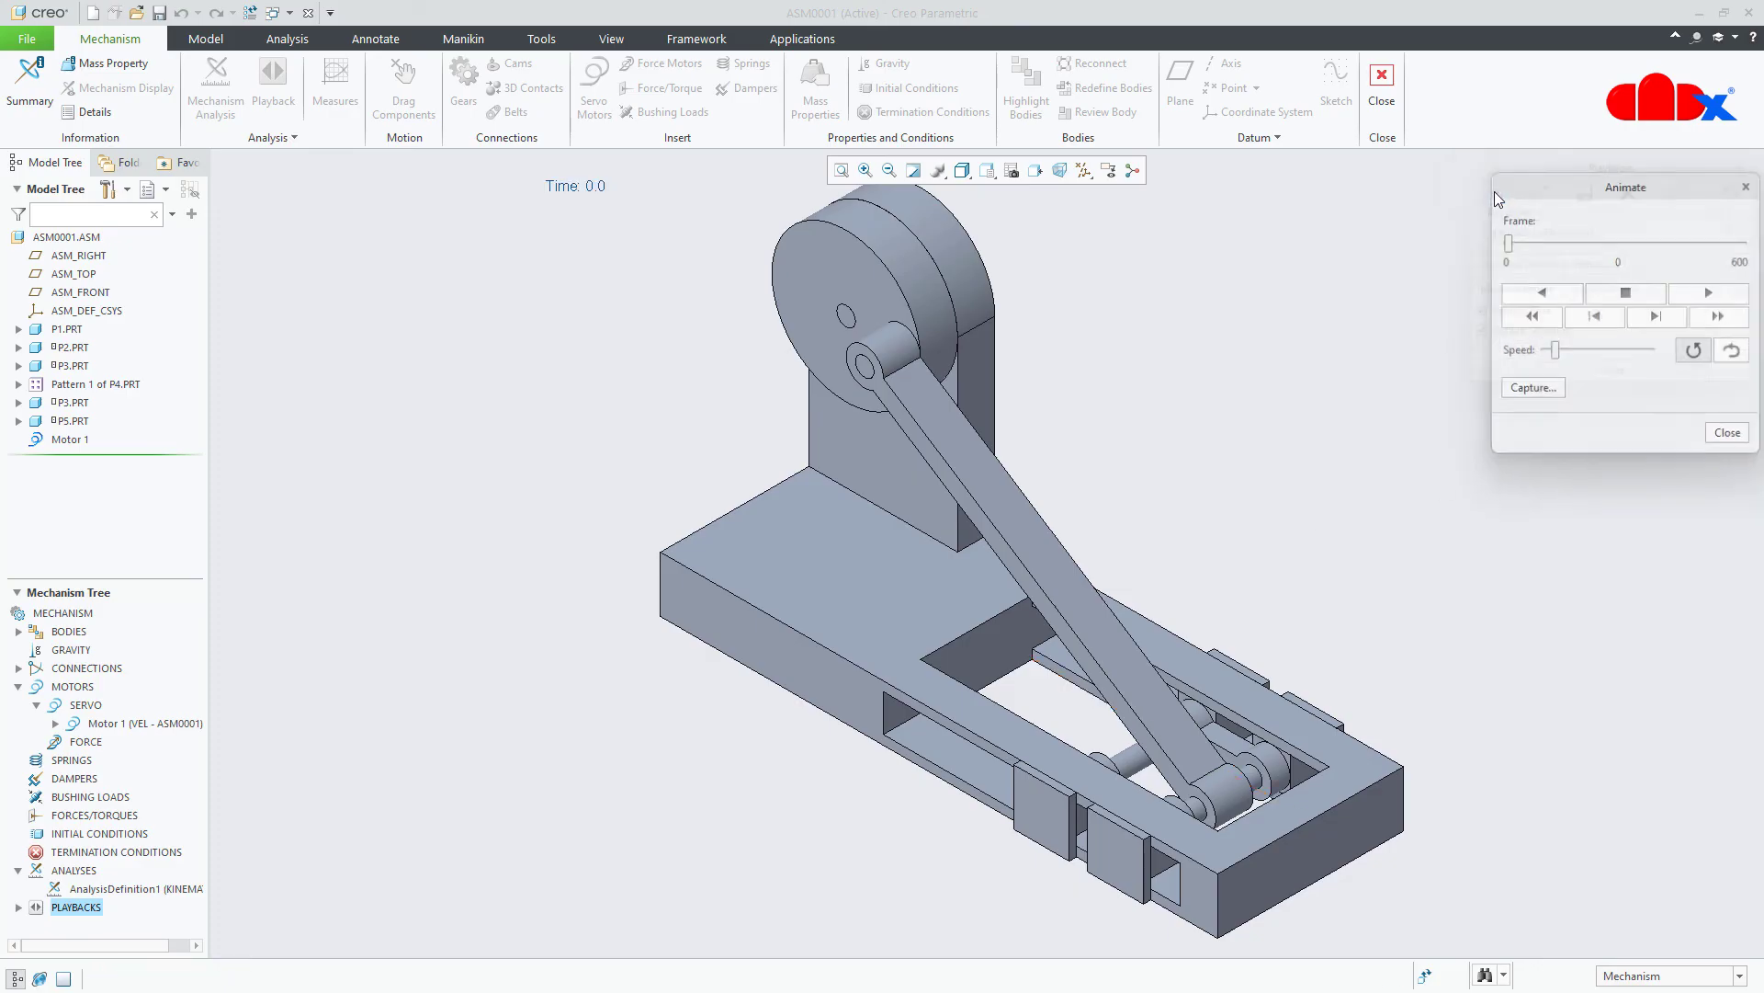
pyautogui.moveTo(1582, 189); pyautogui.dragTo(1505, 204)
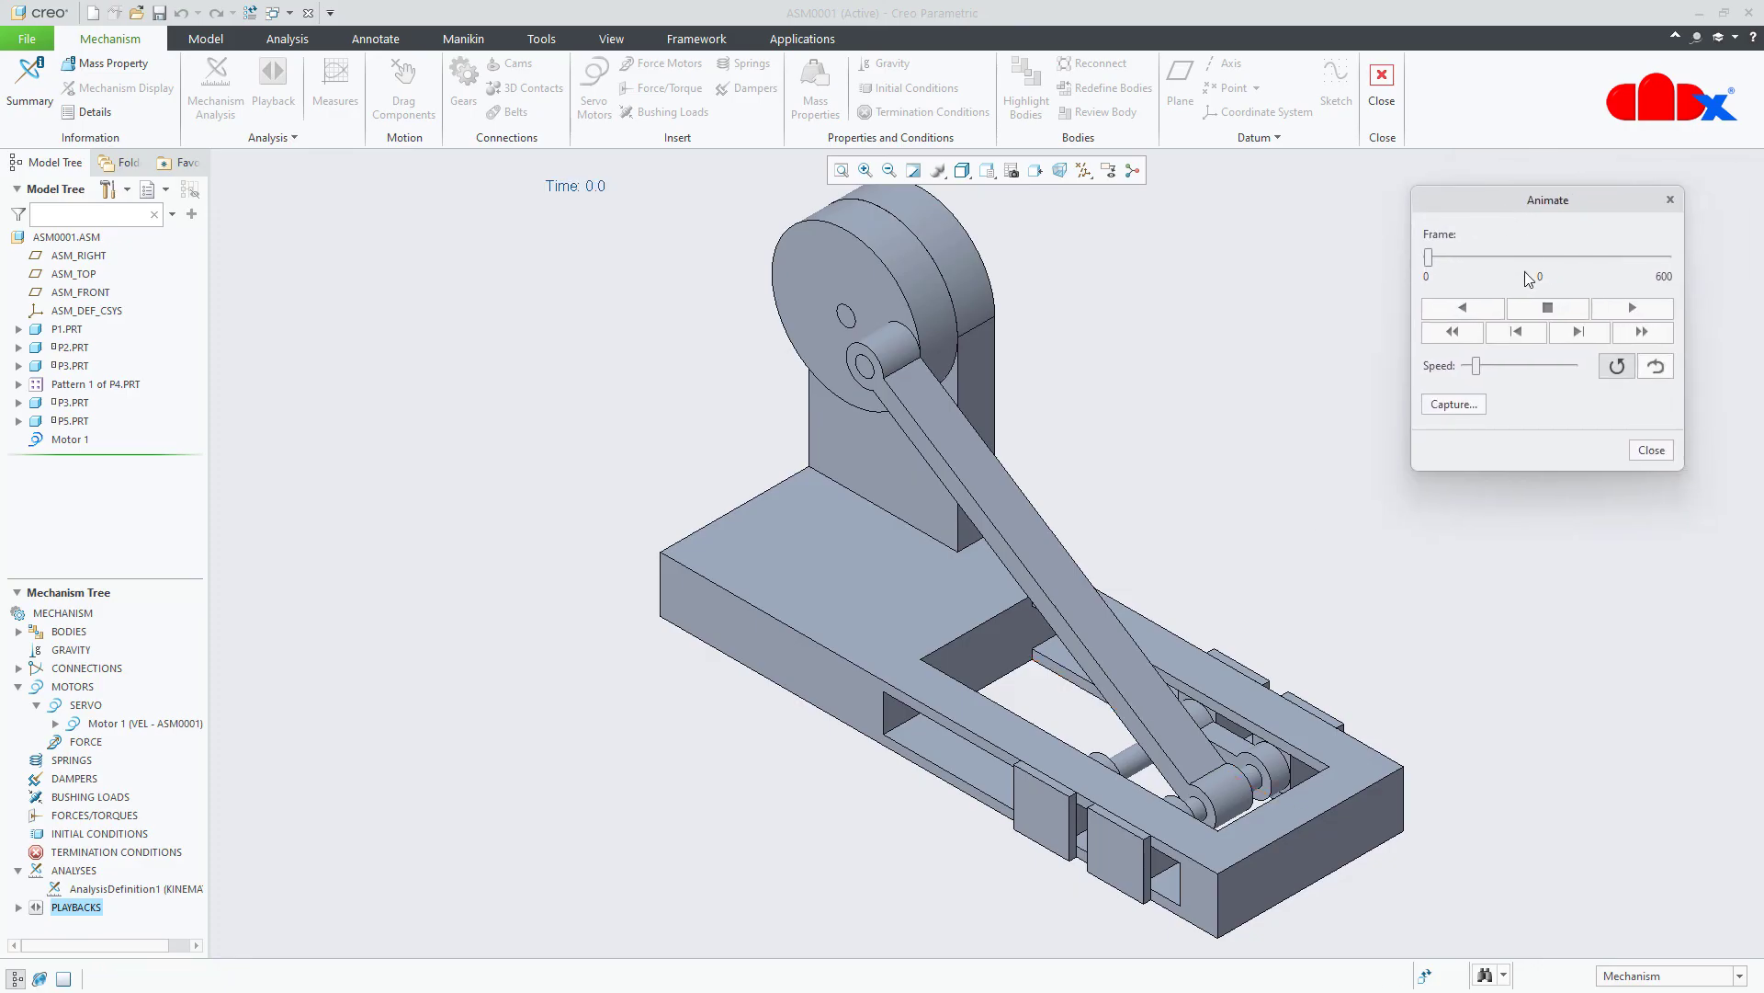
pyautogui.click(1618, 368)
pyautogui.moveTo(1477, 366); pyautogui.dragTo(1596, 379)
pyautogui.click(1635, 309)
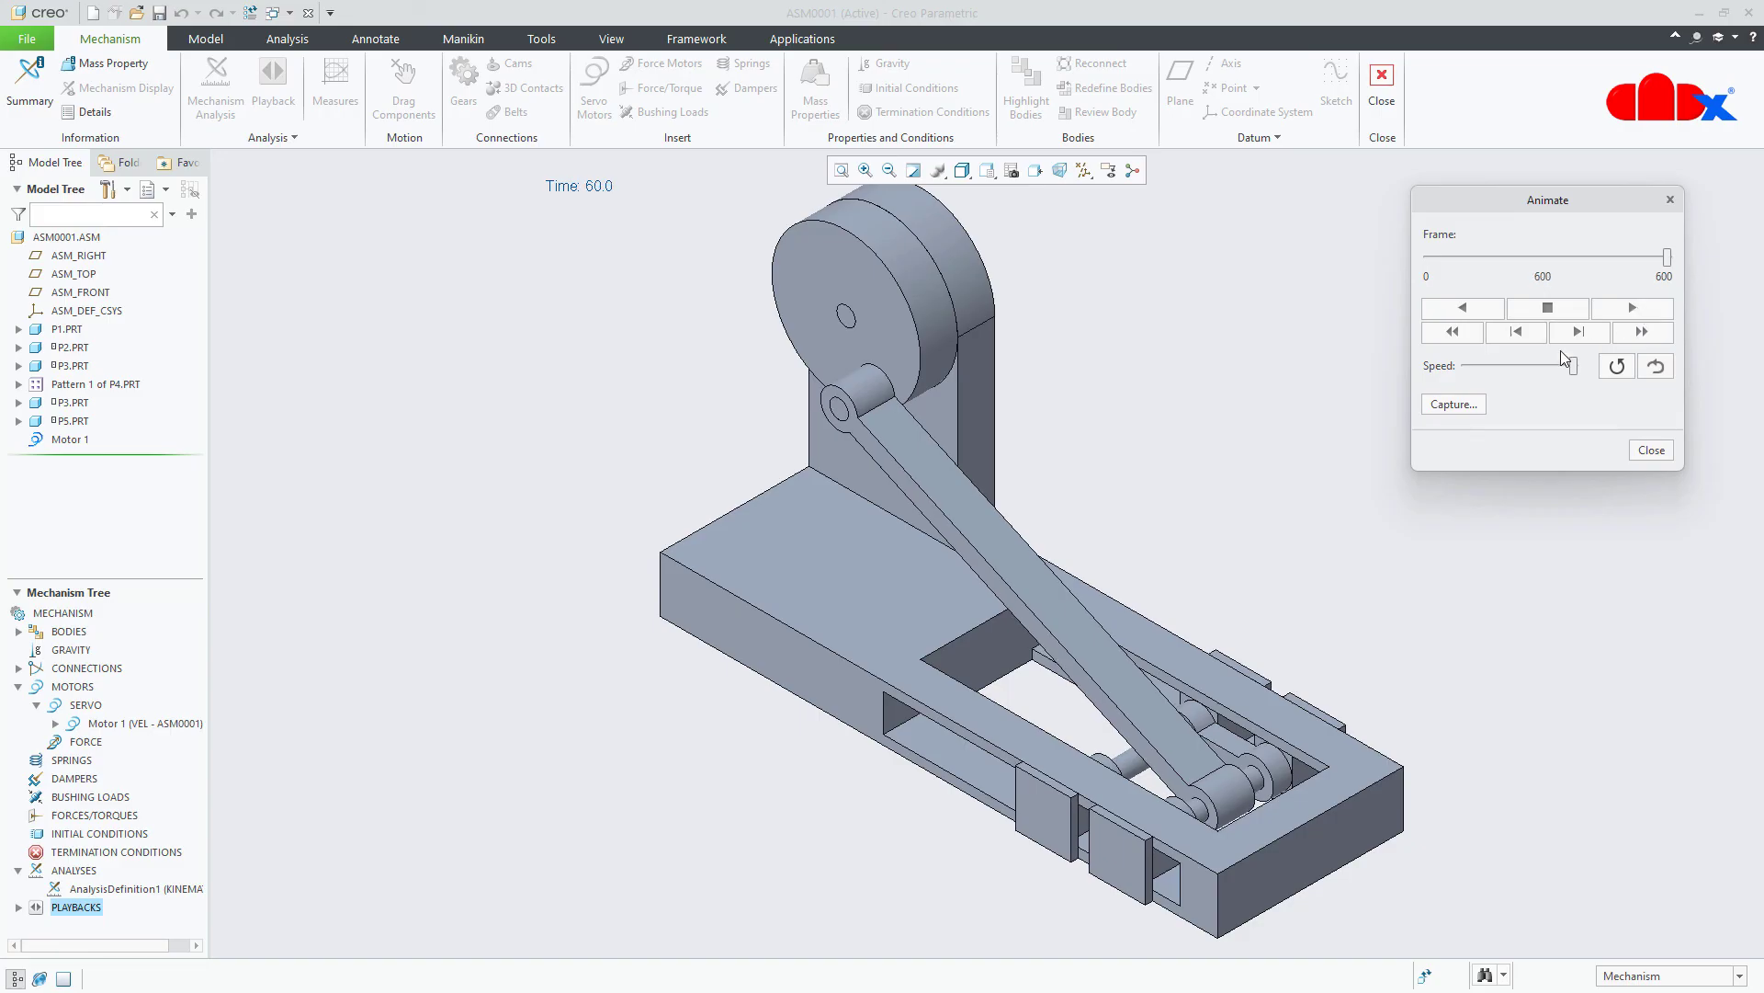
# Check the animation's video capture options without saving a movie, and close the playback.
pyautogui.click(1454, 405)
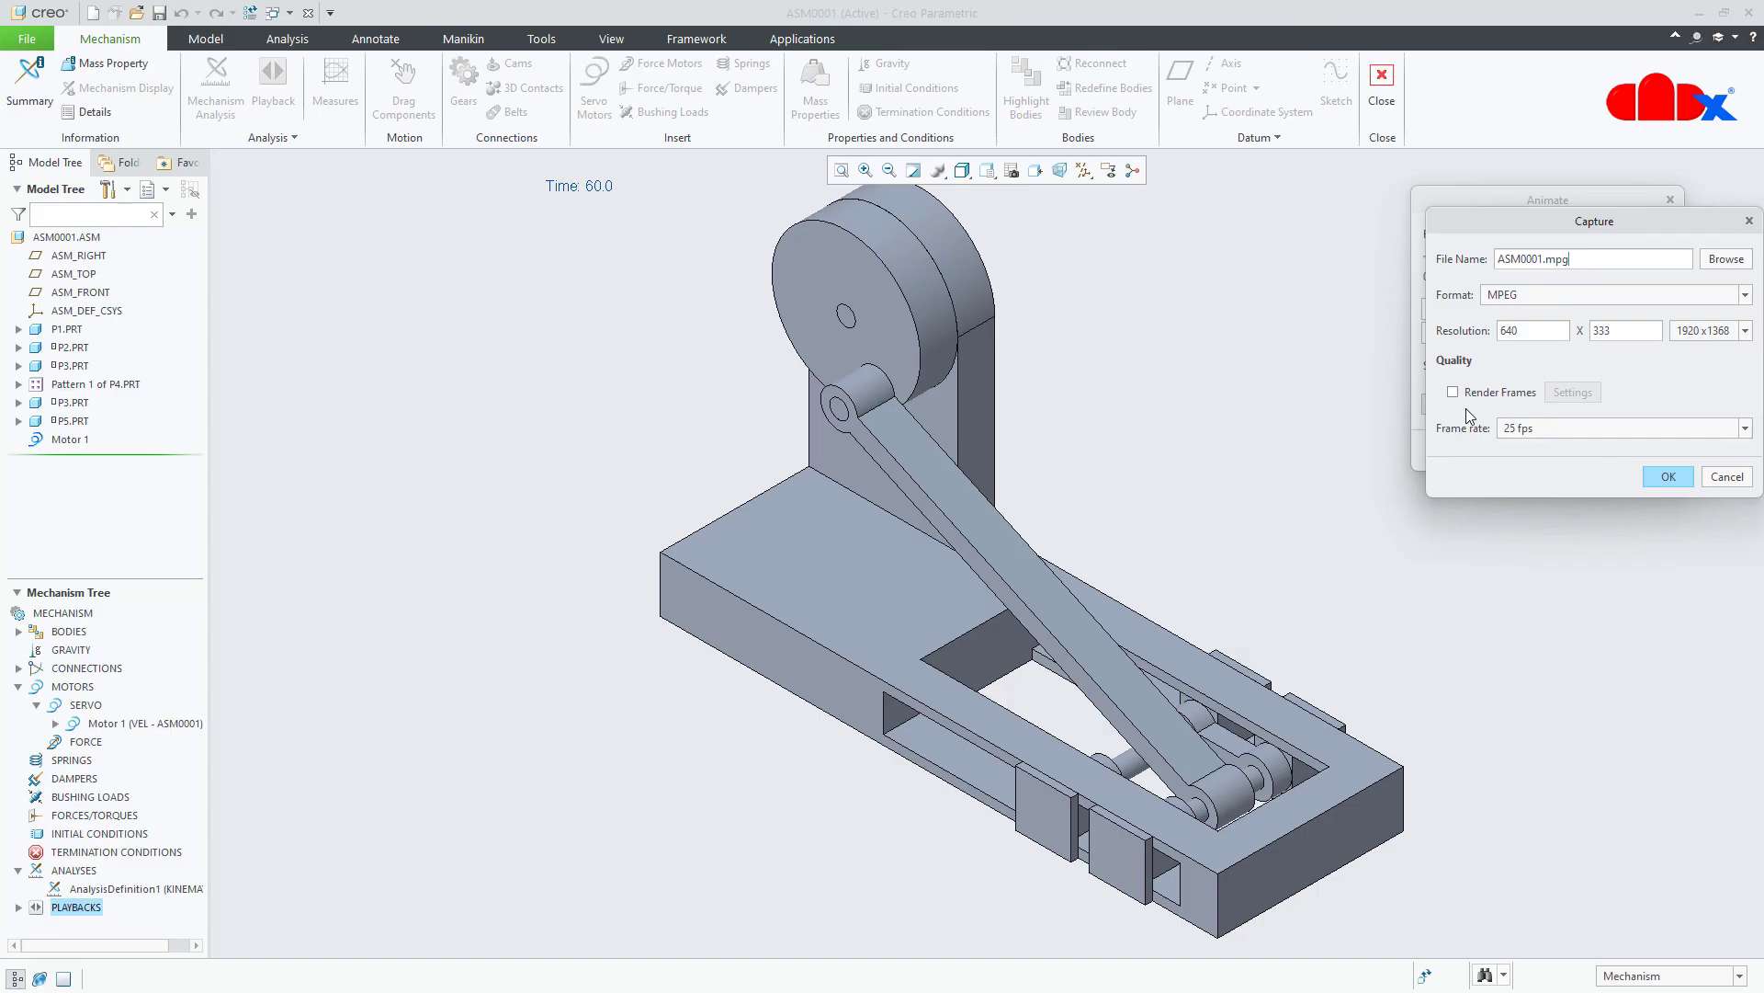
pyautogui.click(1739, 479)
pyautogui.click(1651, 450)
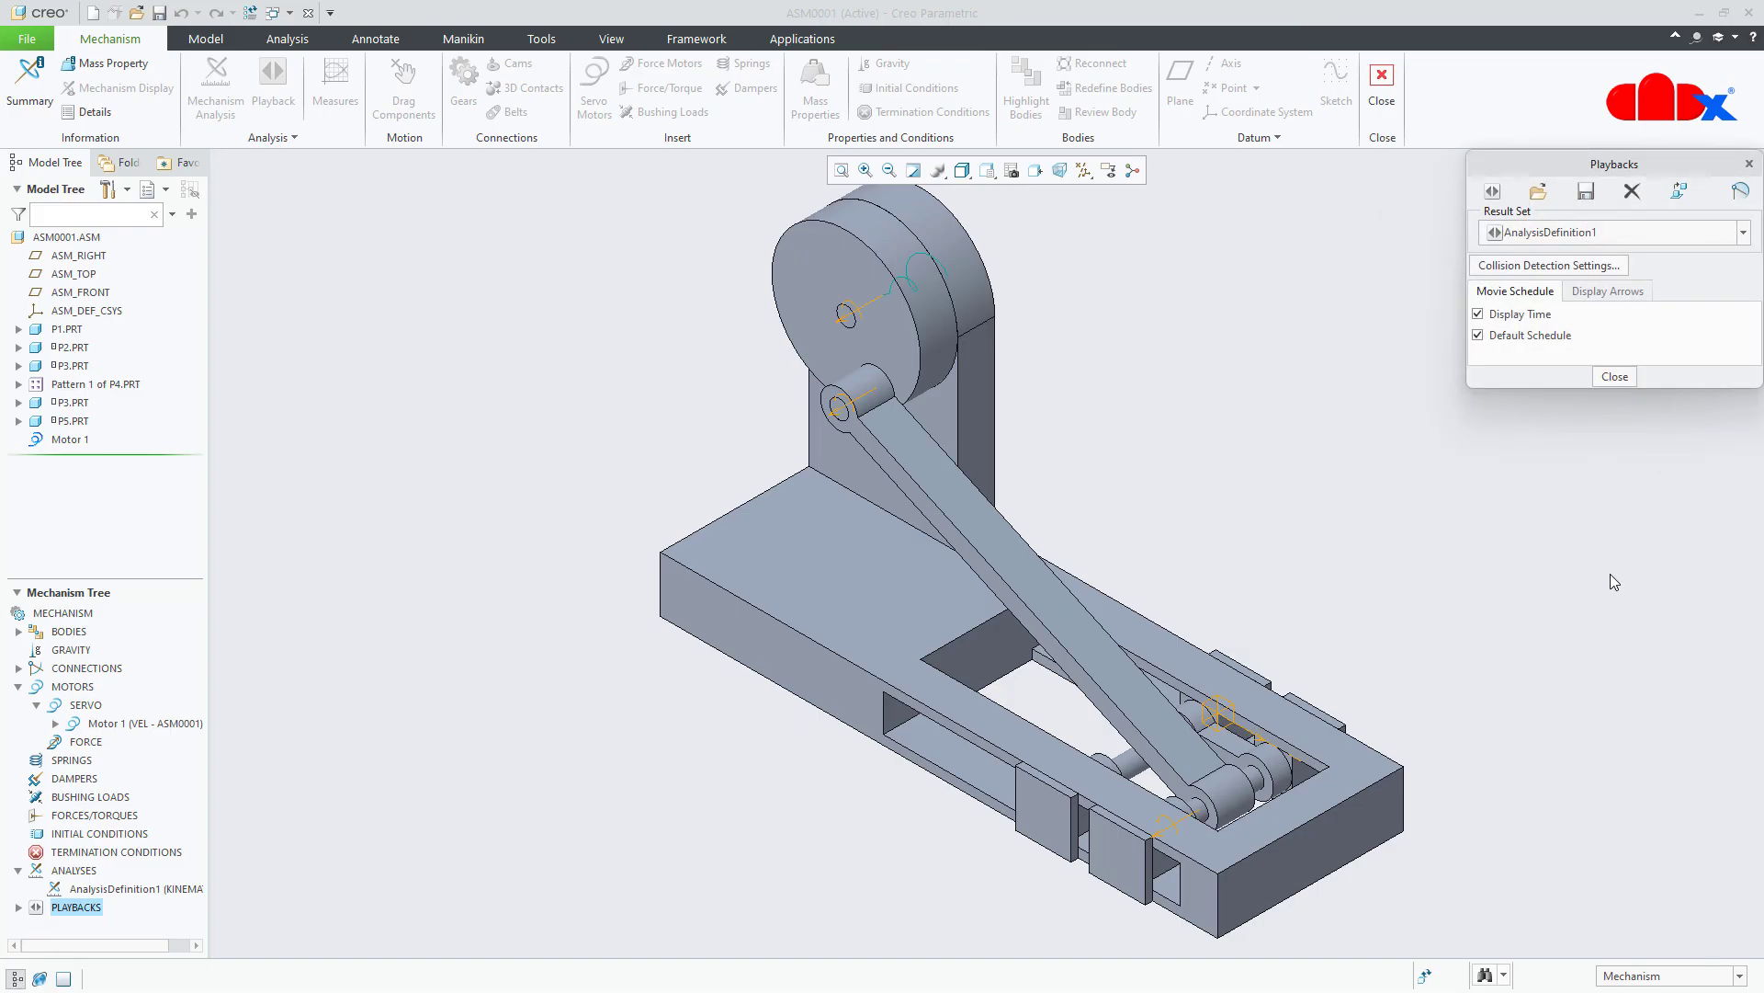
pyautogui.click(1617, 376)
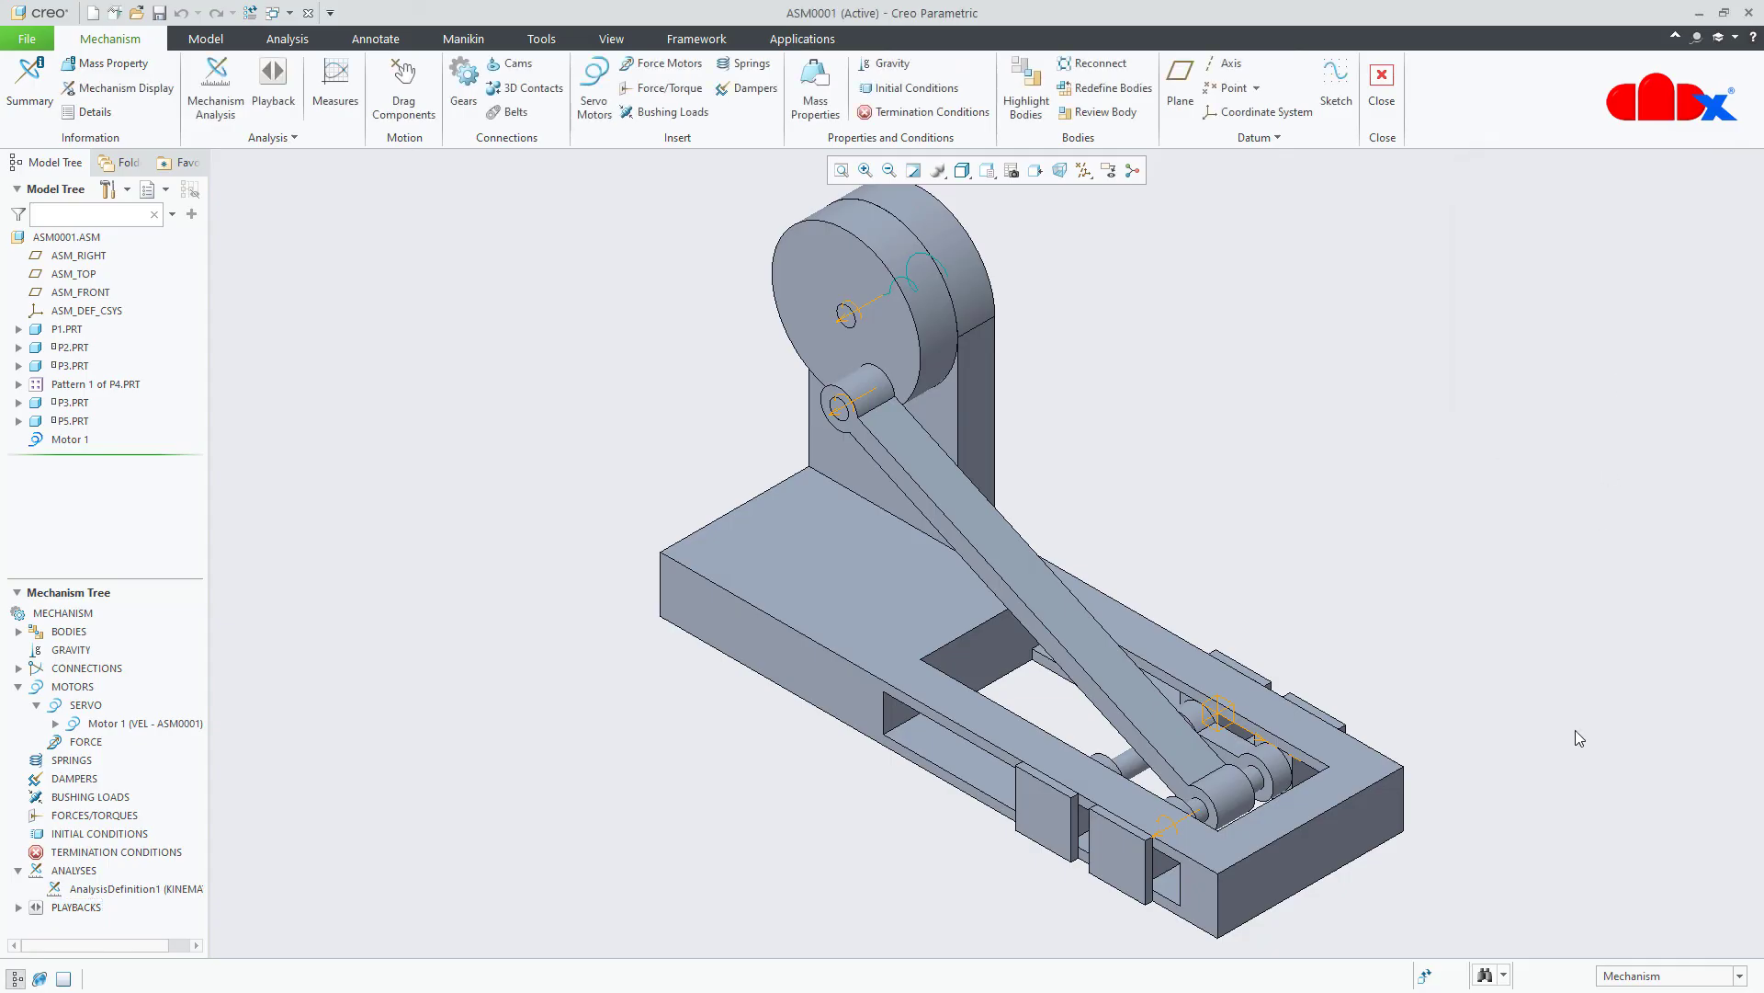